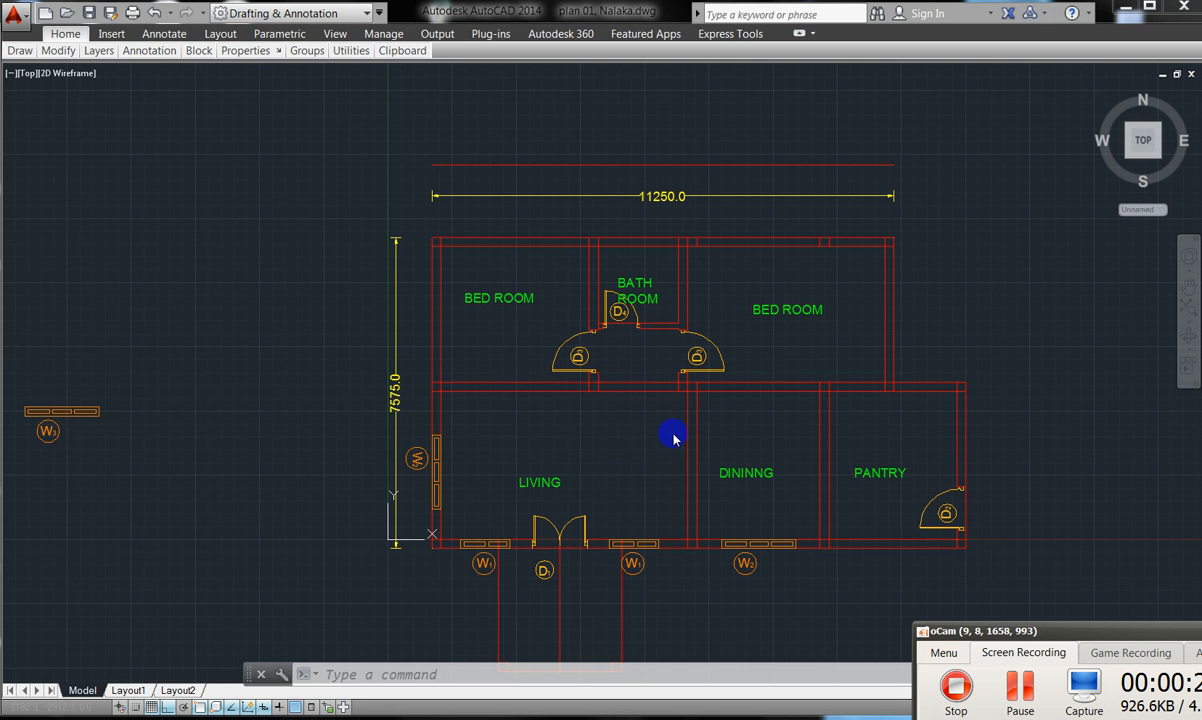
# - Zoom around the house plan, then open the photographed reference floor plan in Photo Viewer
pyautogui.click(367, 299)
pyautogui.scroll(-1, 367, 296)
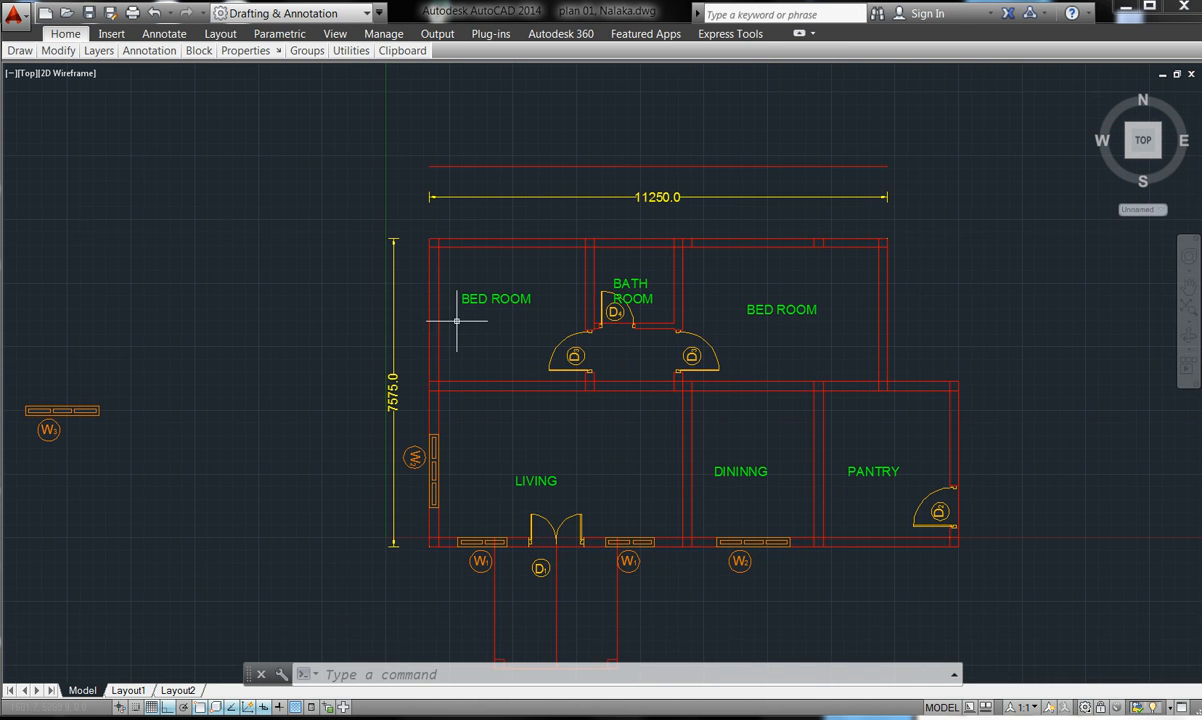
pyautogui.scroll(1, 500, 300)
pyautogui.scroll(-4, 516, 474)
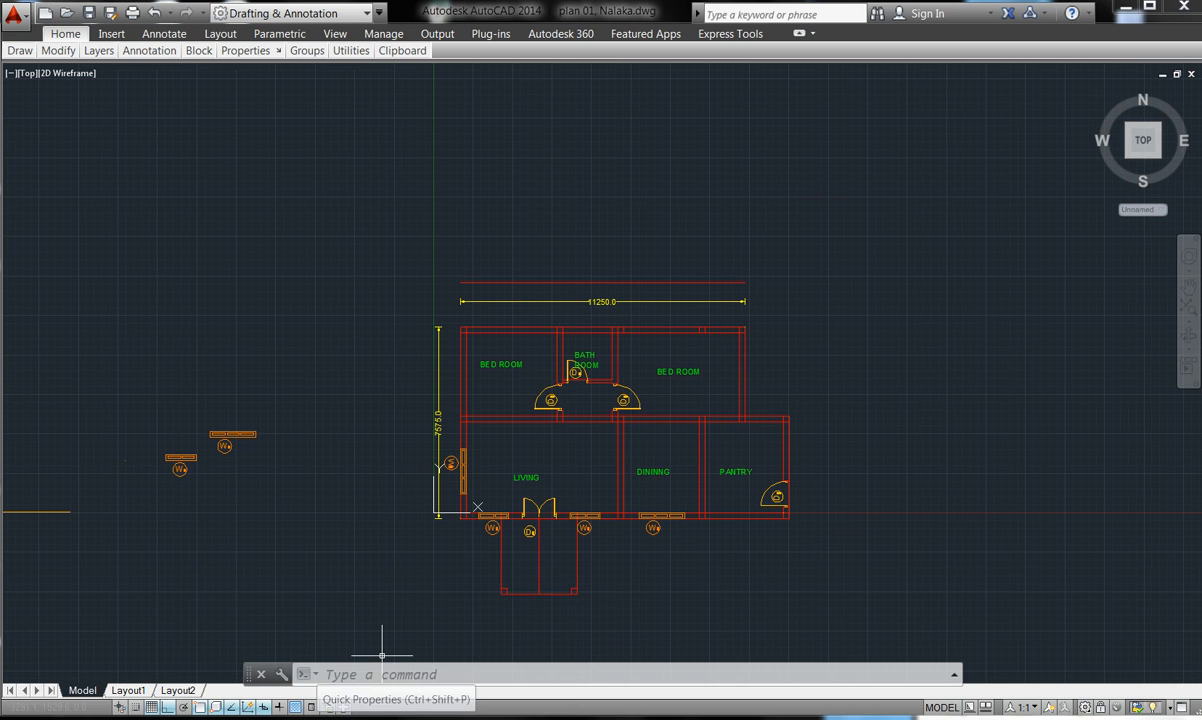
pyautogui.moveTo(585, 703)
pyautogui.click(645, 638)
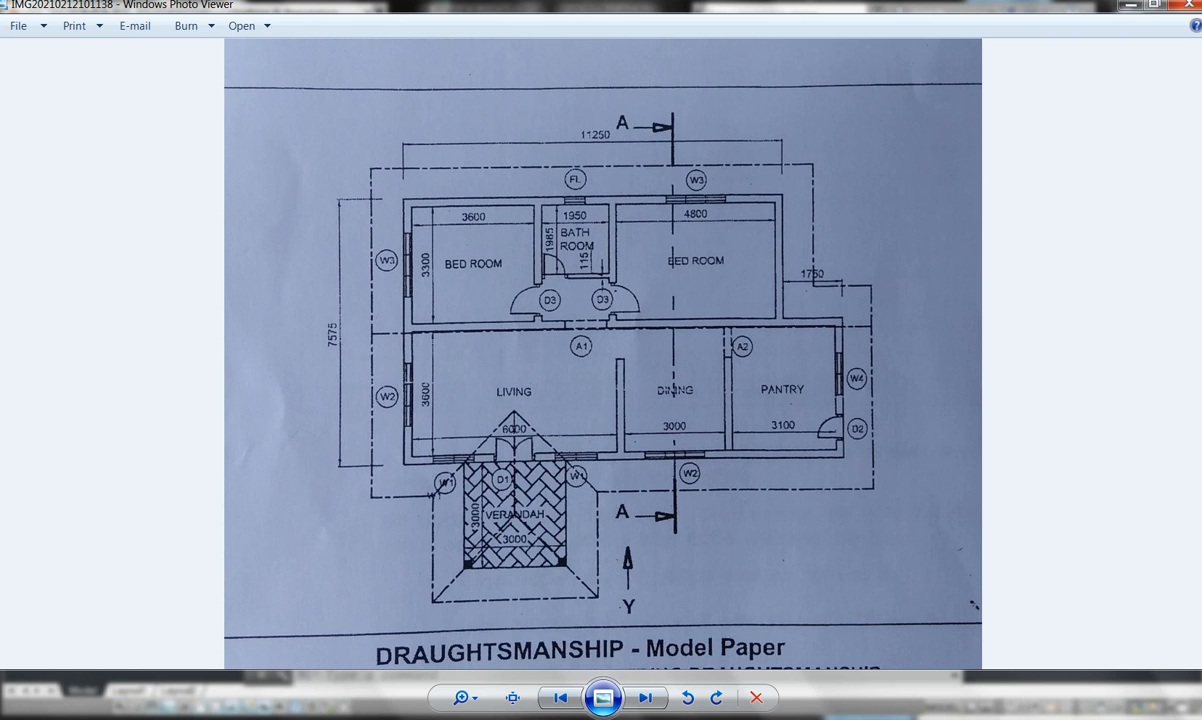
# - Return to the house drawing and zoom in on the entrance, then on the whole plan
pyautogui.click(430, 610)
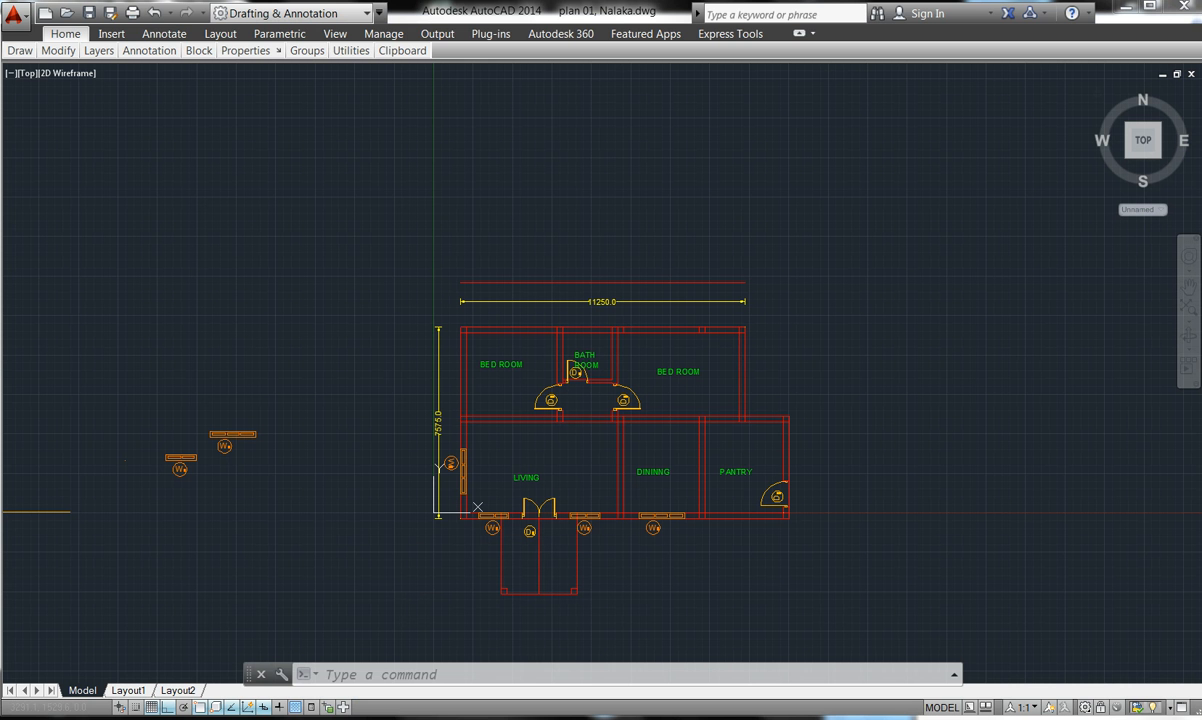
pyautogui.scroll(6, 504, 620)
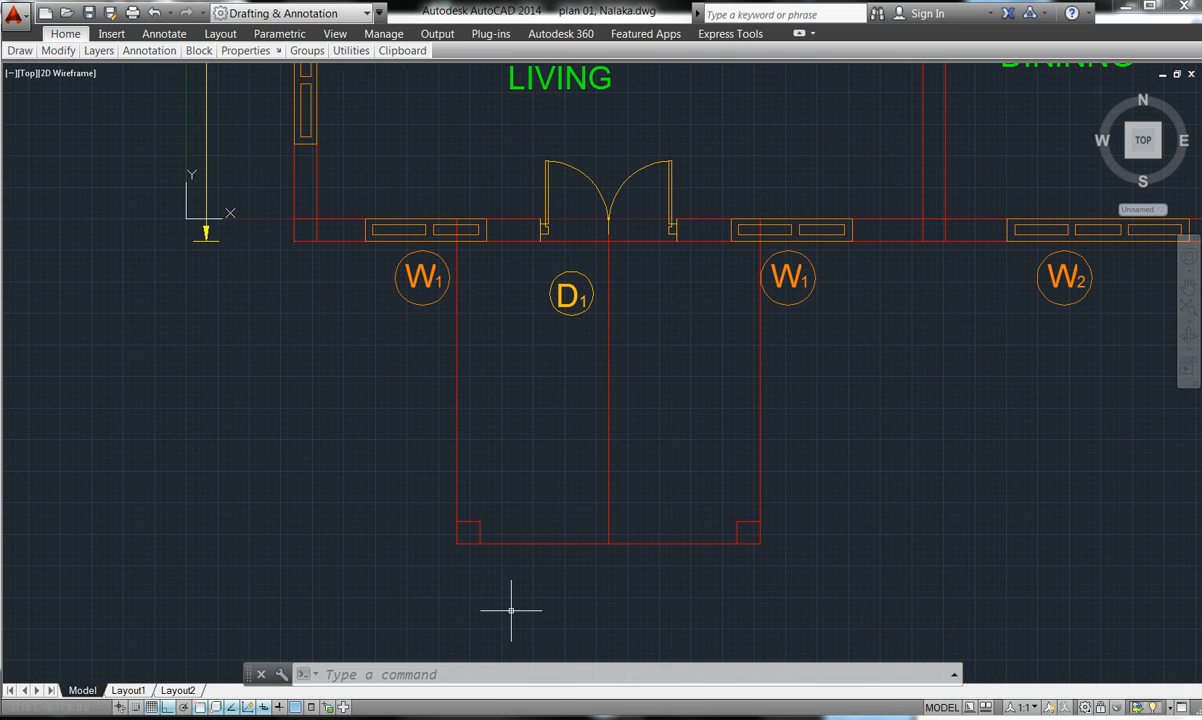
pyautogui.scroll(-2, 550, 558)
pyautogui.scroll(-2, 550, 557)
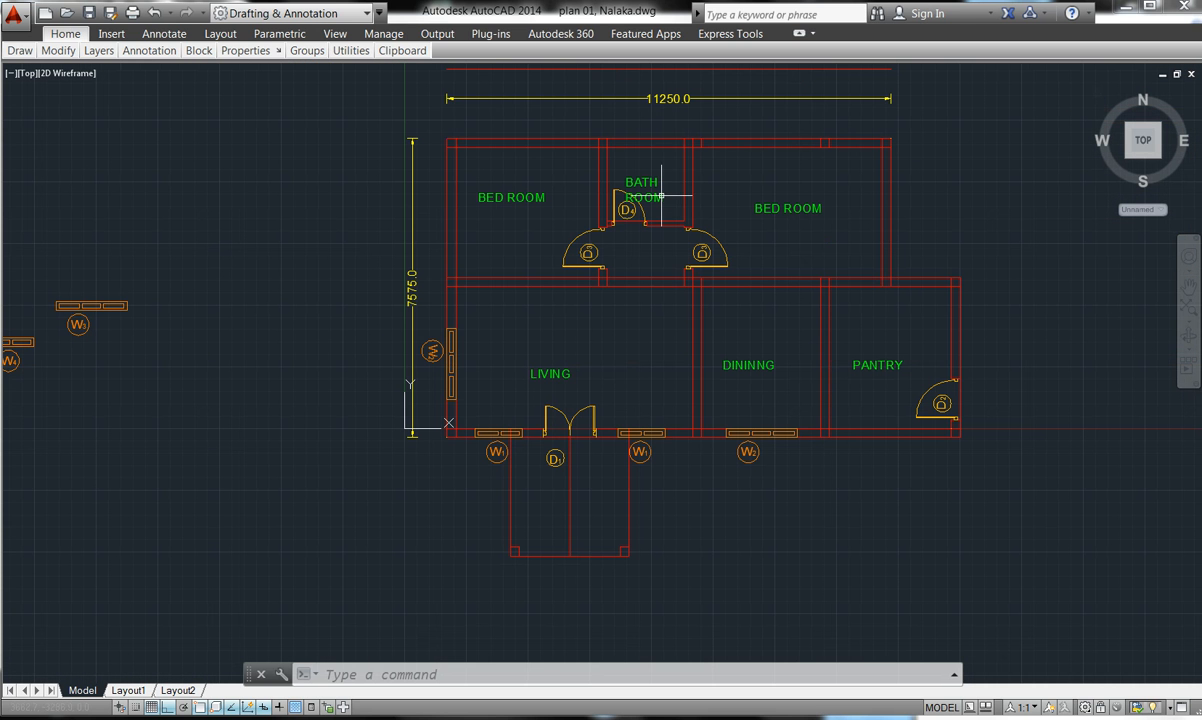
pyautogui.scroll(2, 661, 195)
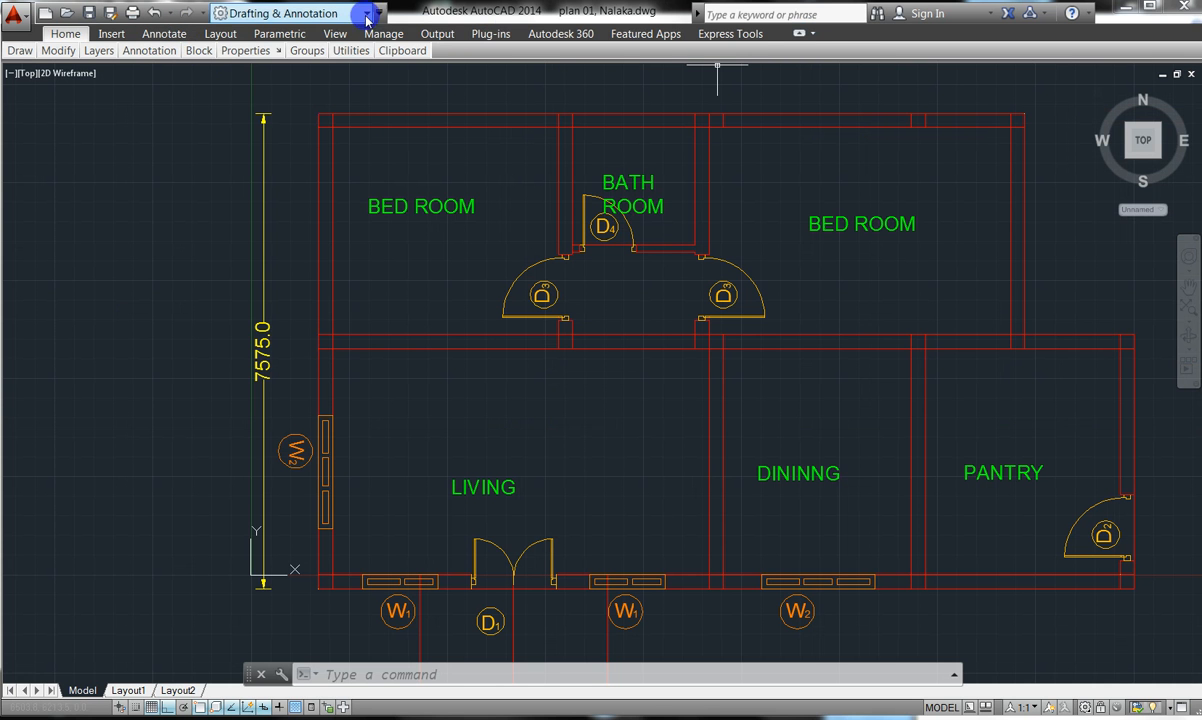
# - Cycle through the ribbon display states until the full tool panels are restored
pyautogui.click(799, 36)
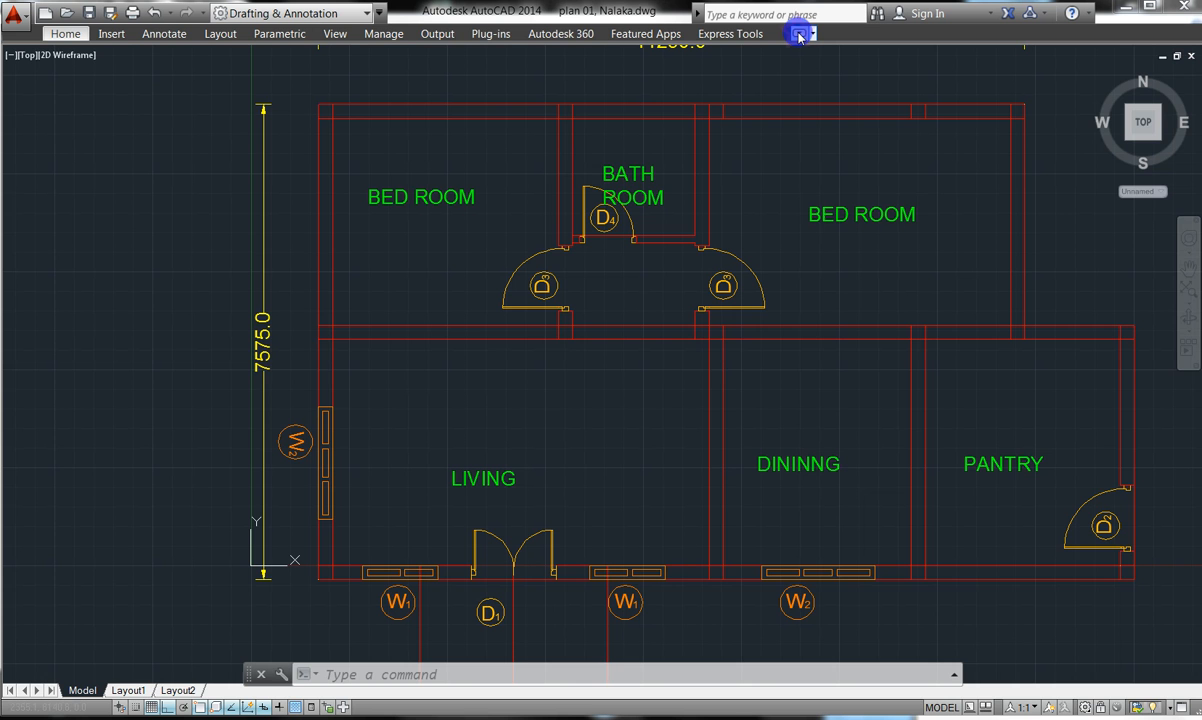
pyautogui.click(799, 36)
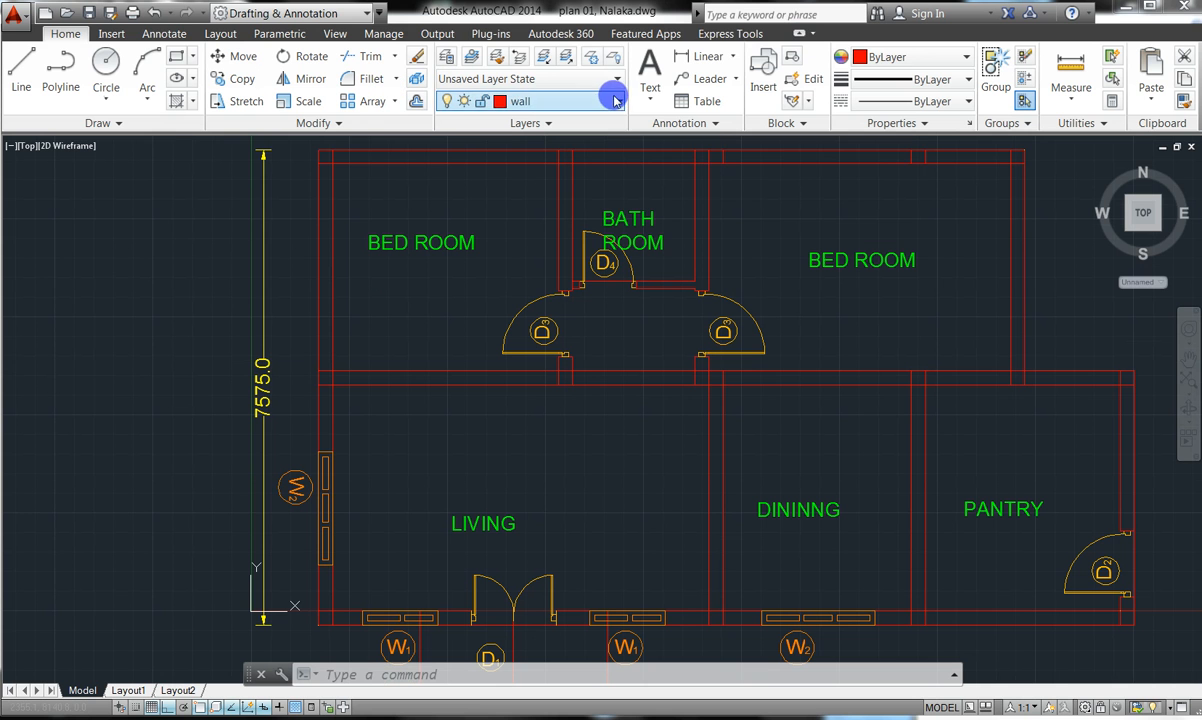
pyautogui.click(800, 35)
pyautogui.click(800, 35)
pyautogui.click(800, 35)
pyautogui.click(800, 35)
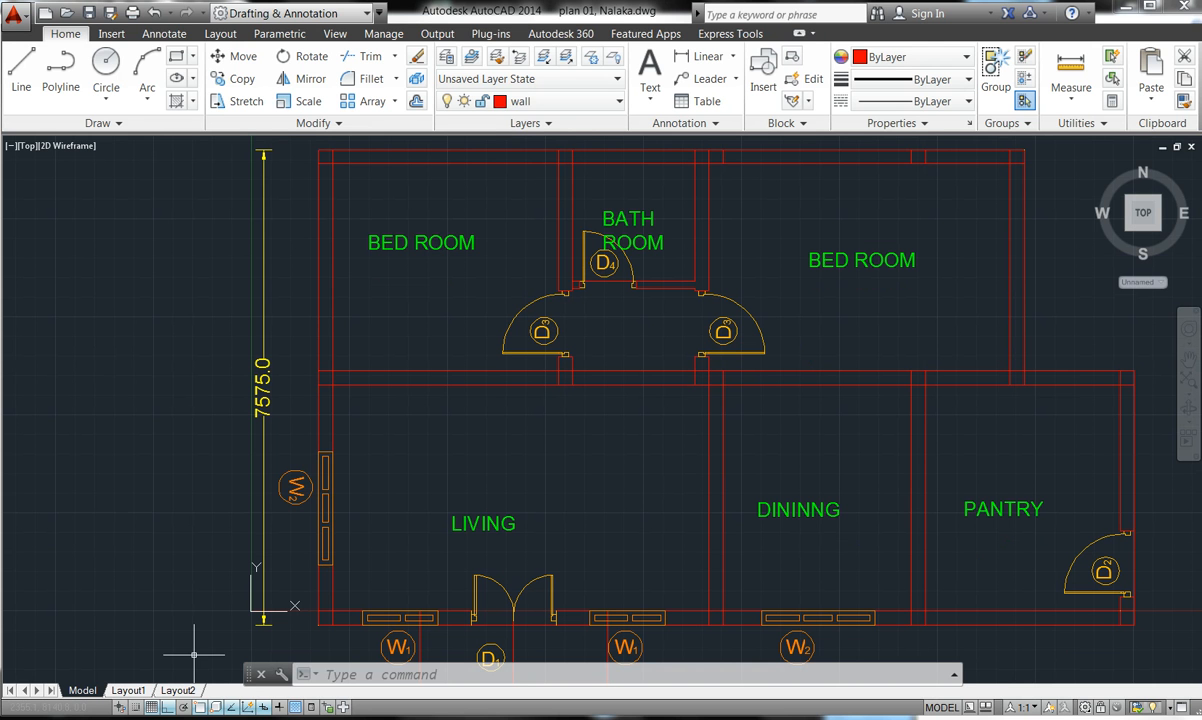
# - Dismiss the Windows colour-scheme prompt and bring up the workspace list
pyautogui.click(367, 672)
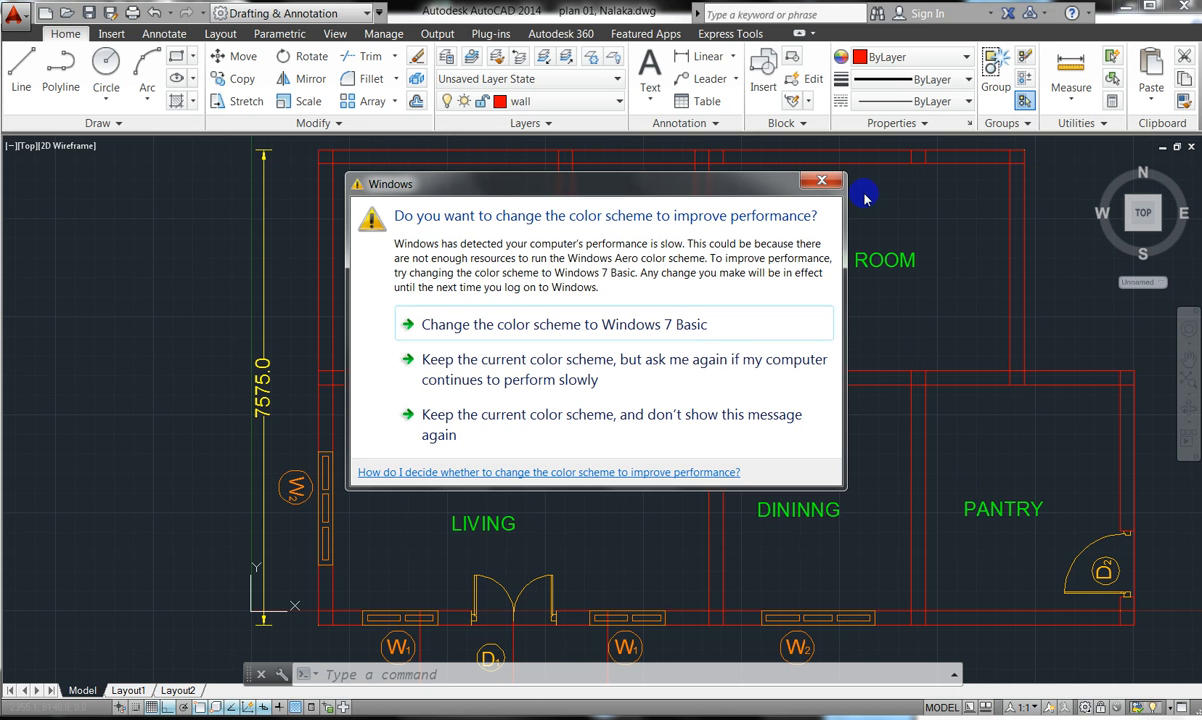
pyautogui.click(821, 180)
pyautogui.click(829, 179)
pyautogui.press('Escape')
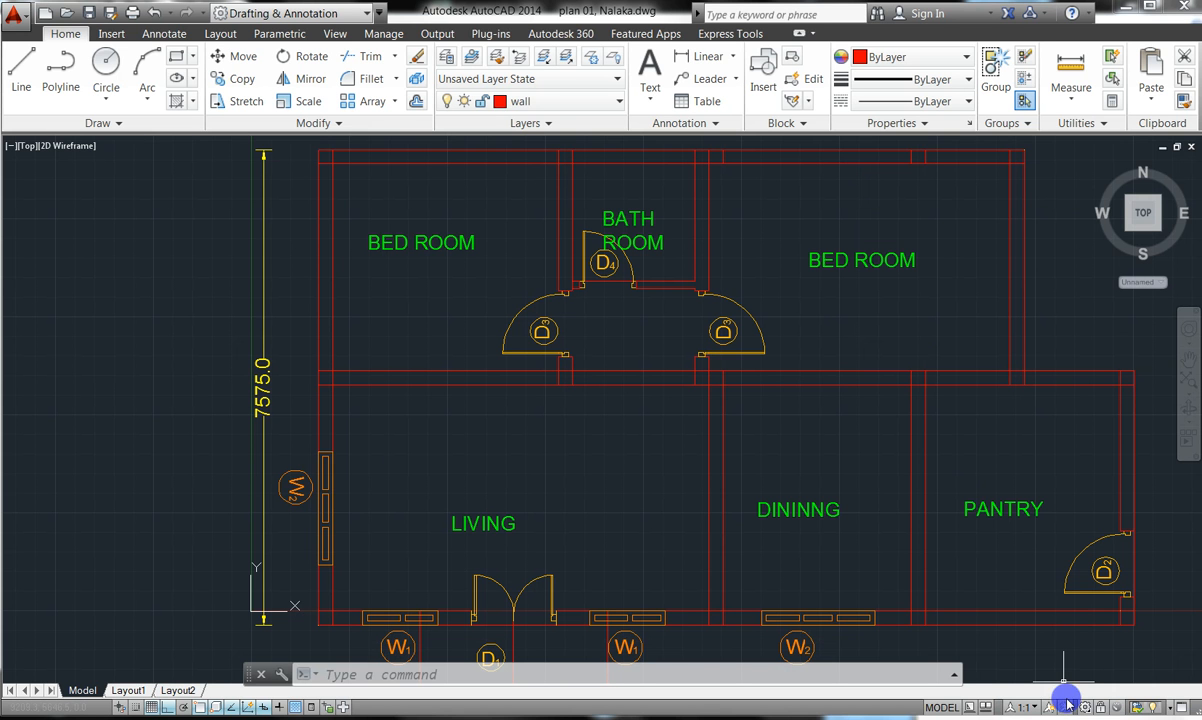
pyautogui.click(1087, 707)
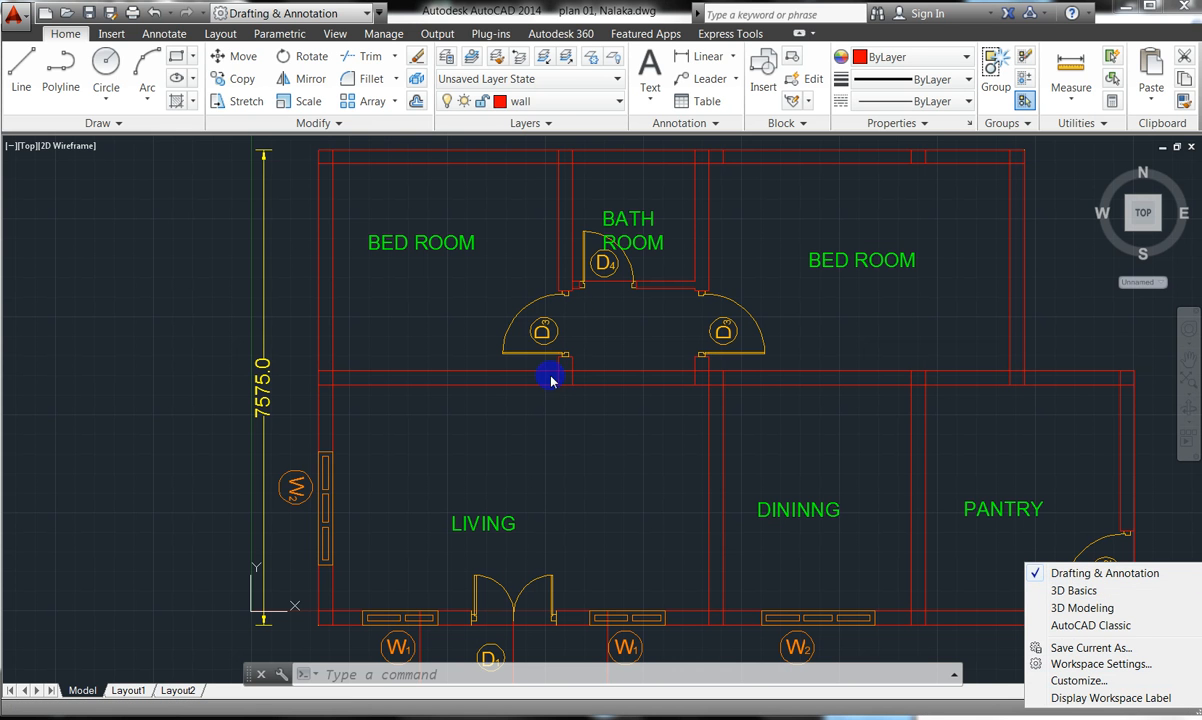
pyautogui.click(1041, 613)
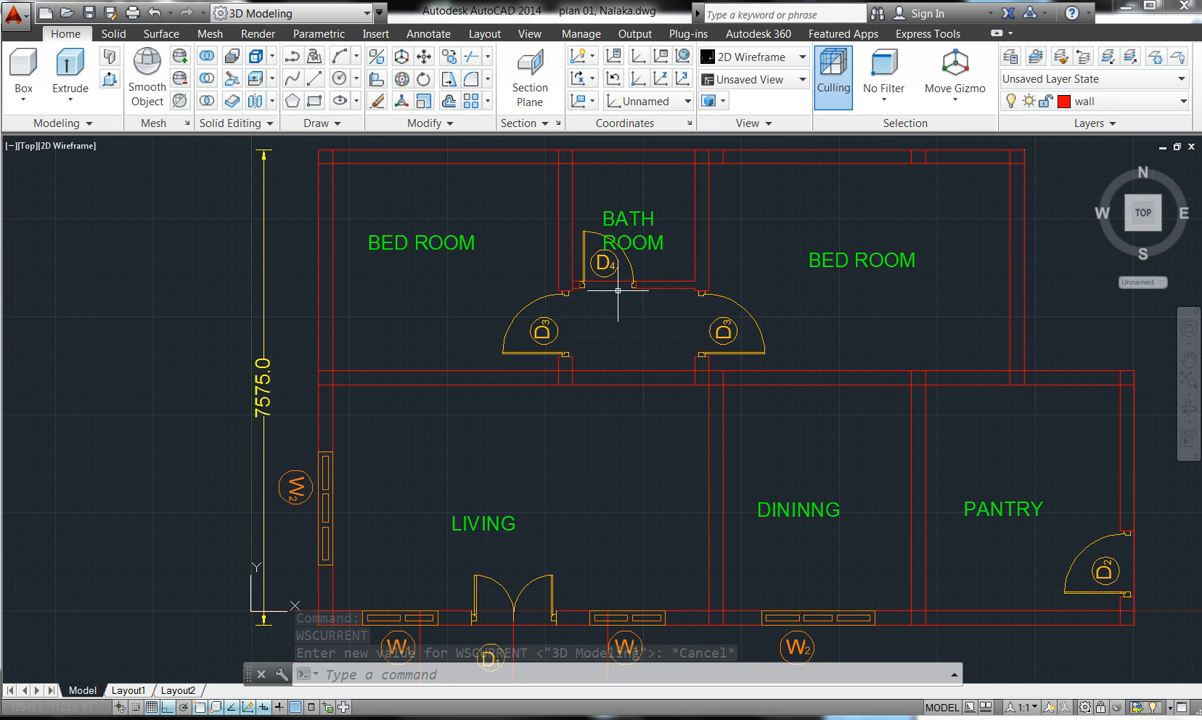
pyautogui.click(1087, 710)
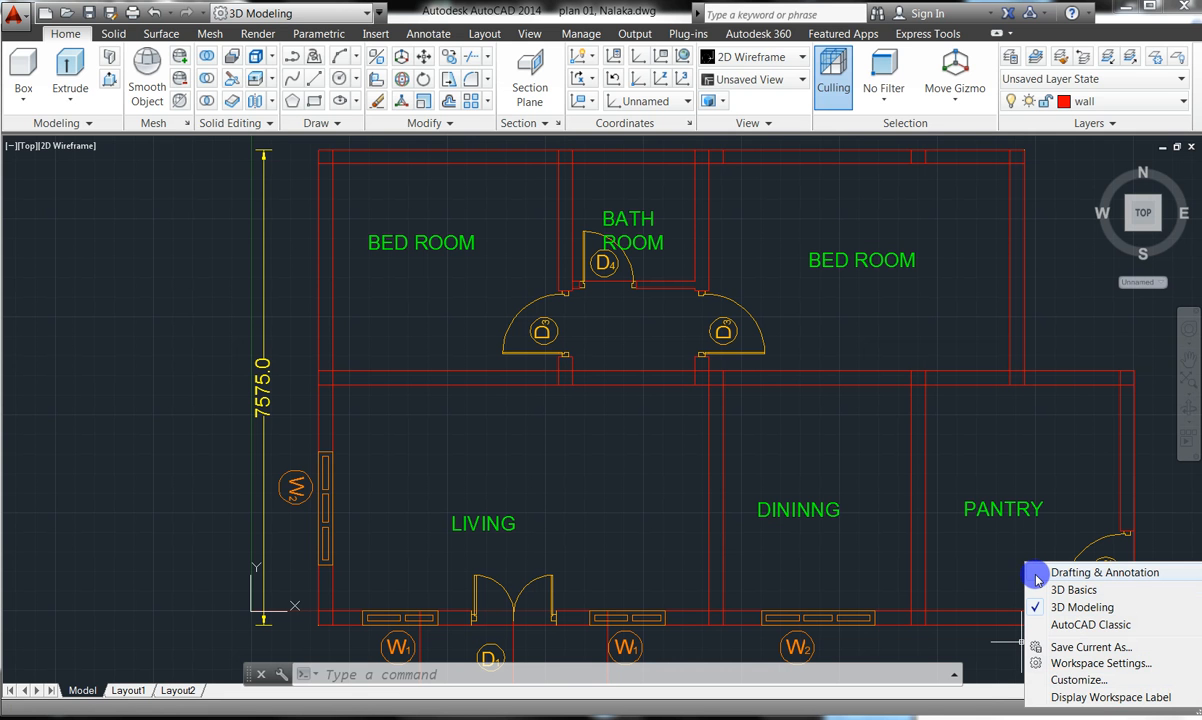
pyautogui.click(1080, 572)
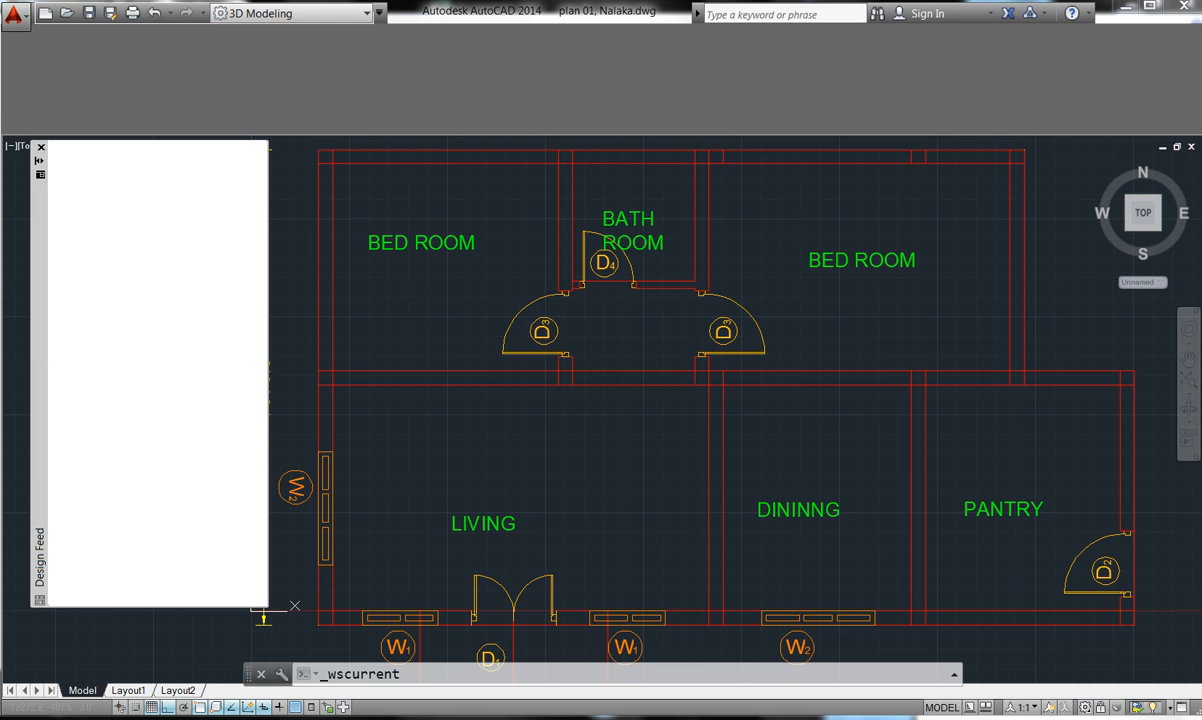
pyautogui.click(40, 149)
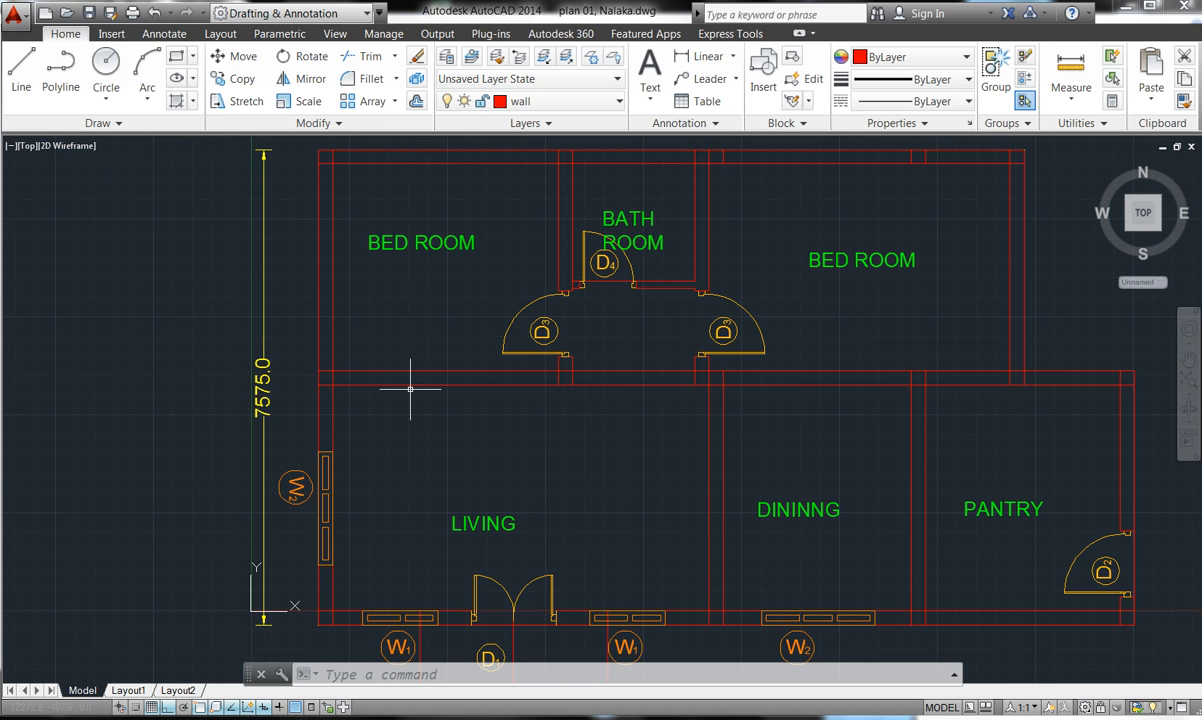
# - Zoom on the bedrooms and change the current layer from wall to Eave
pyautogui.scroll(-4, 428, 384)
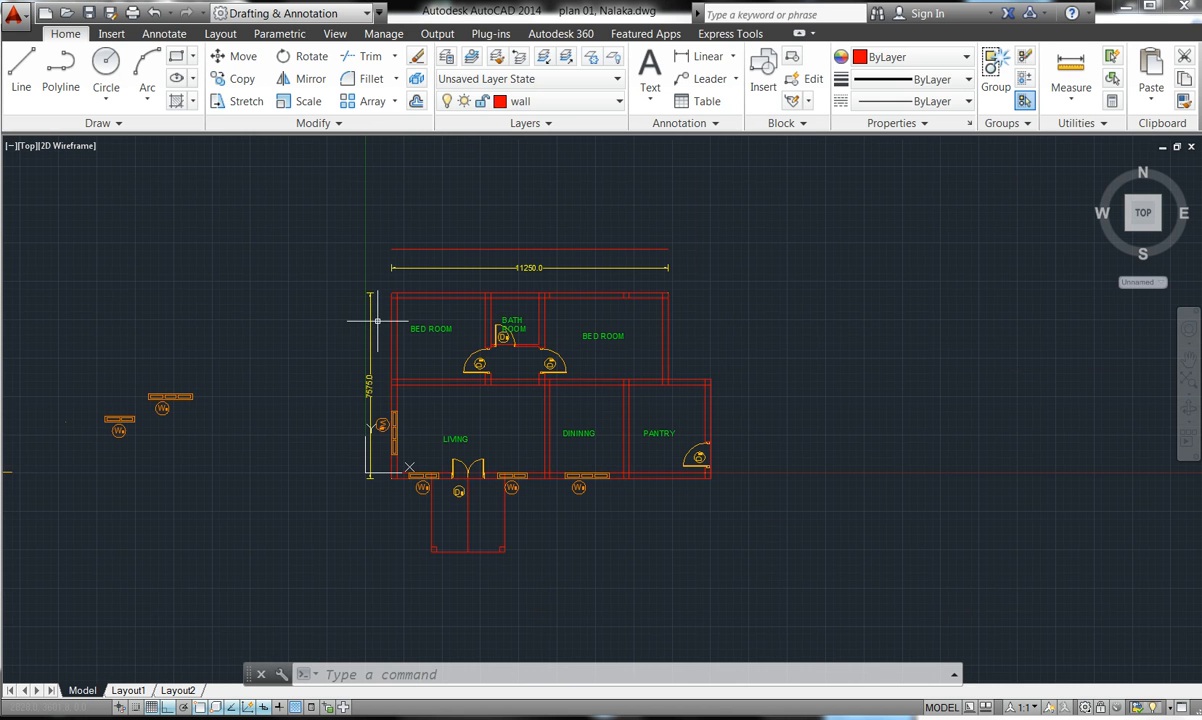
pyautogui.scroll(5, 401, 307)
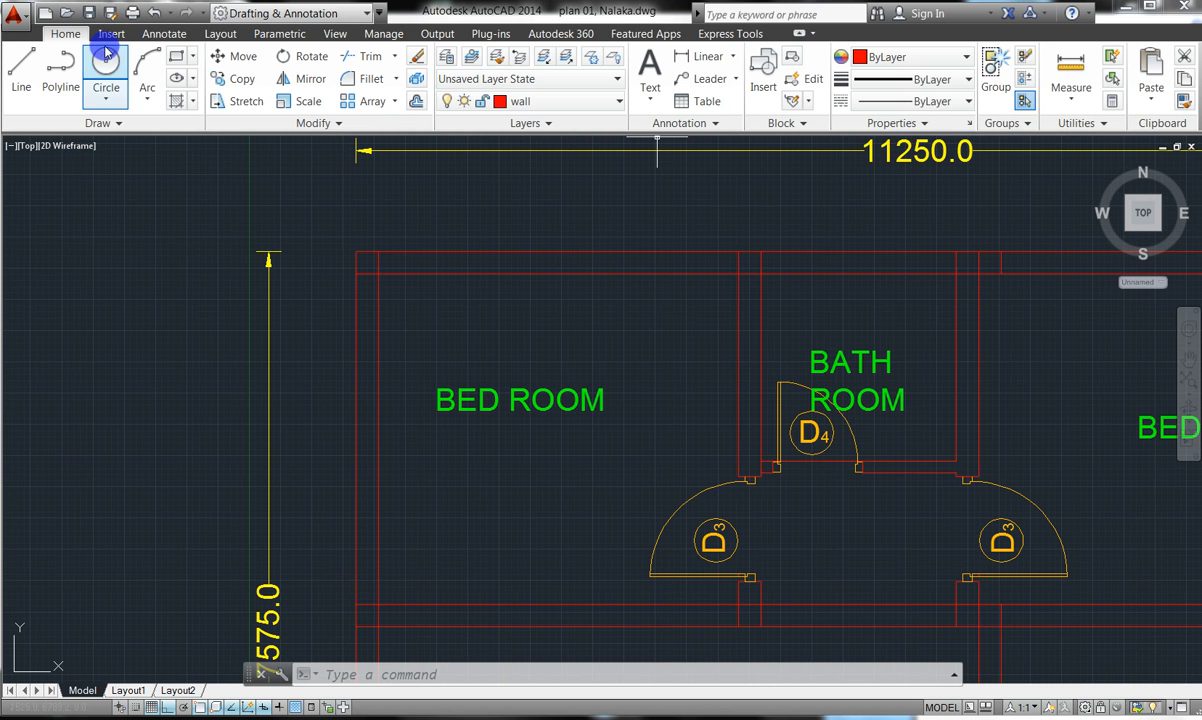
pyautogui.click(617, 104)
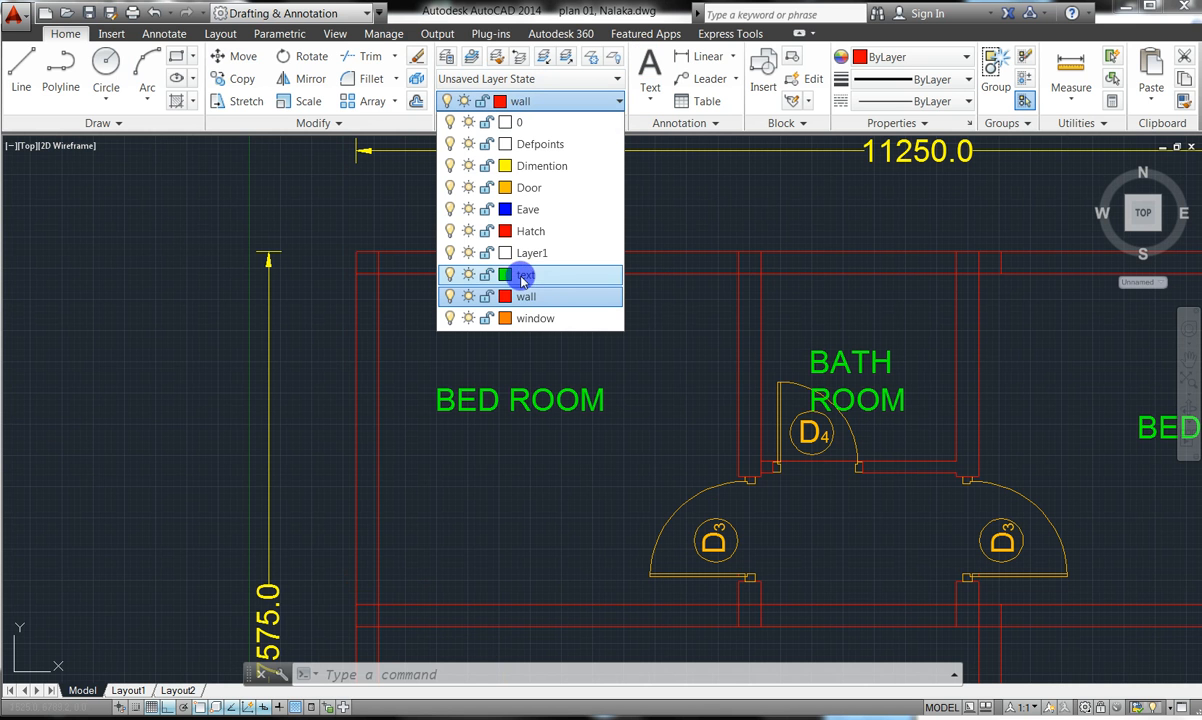
pyautogui.click(519, 210)
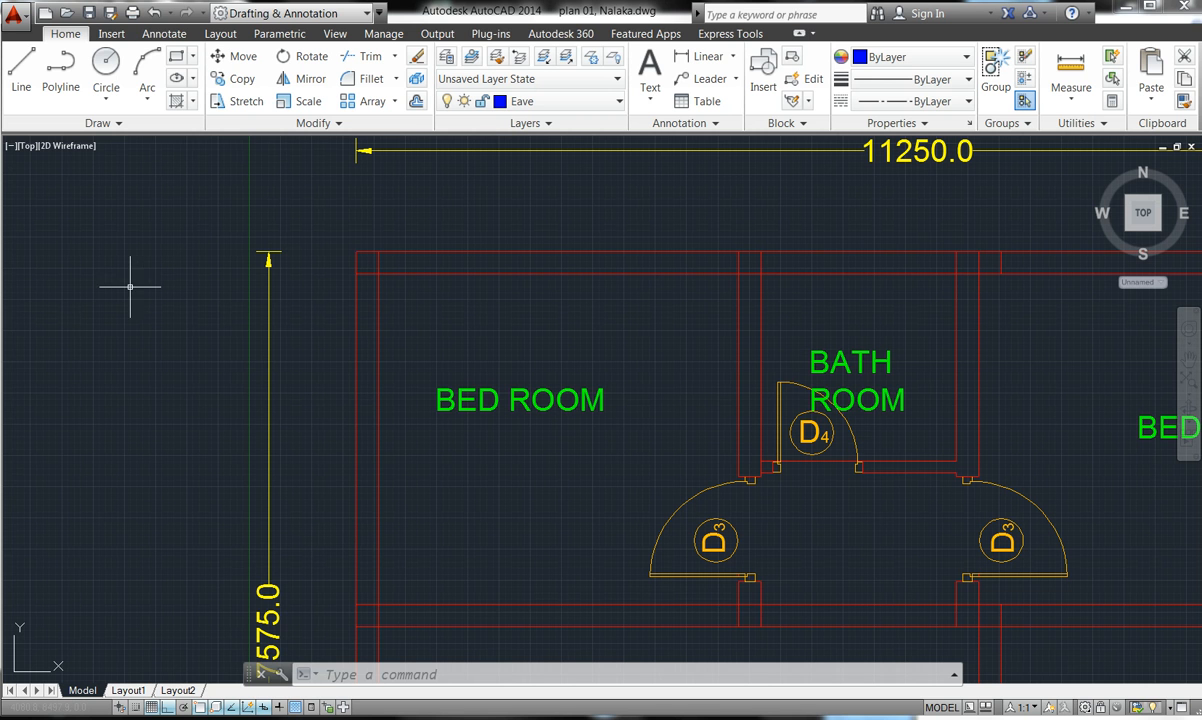
# - Draw vertical construction lines through the left outer wall and the pantry's outer wall
pyautogui.click(121, 122)
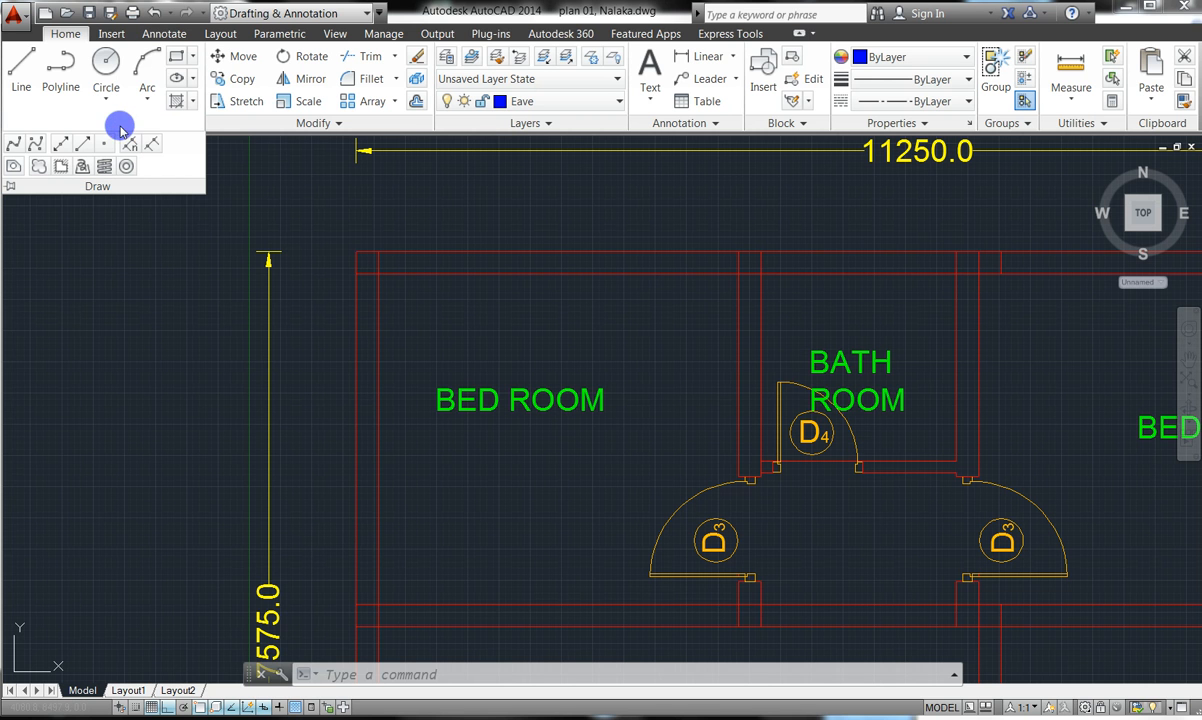
pyautogui.click(61, 150)
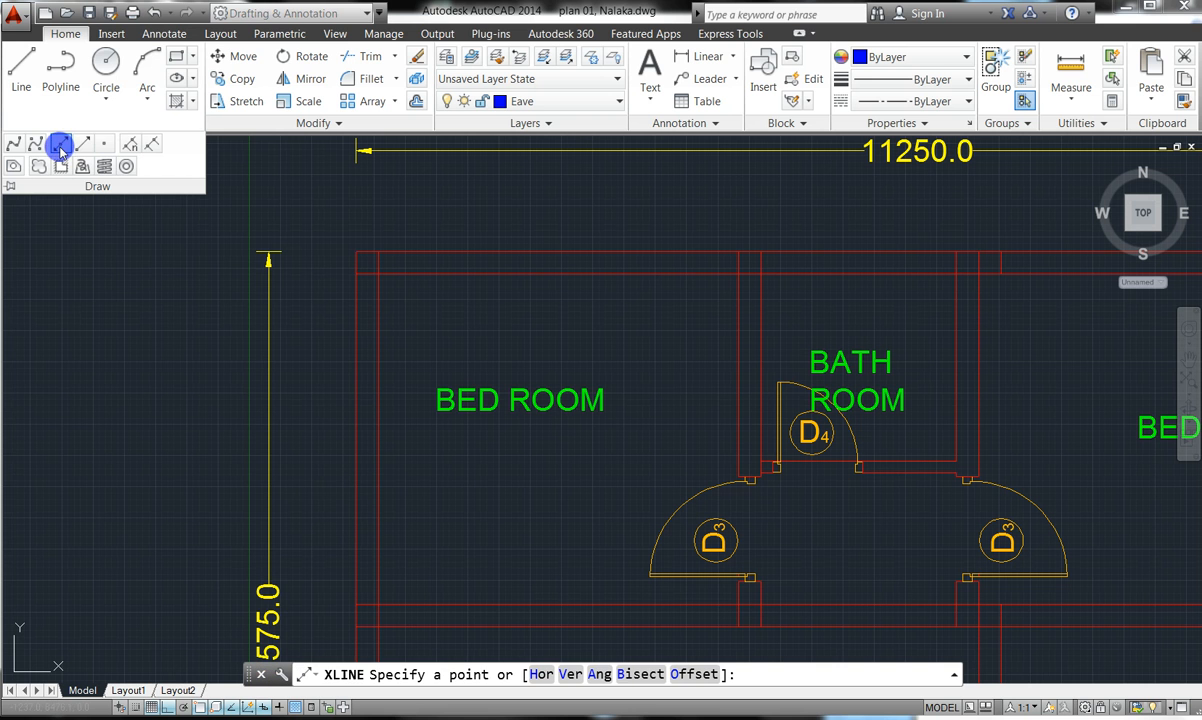
pyautogui.click(564, 672)
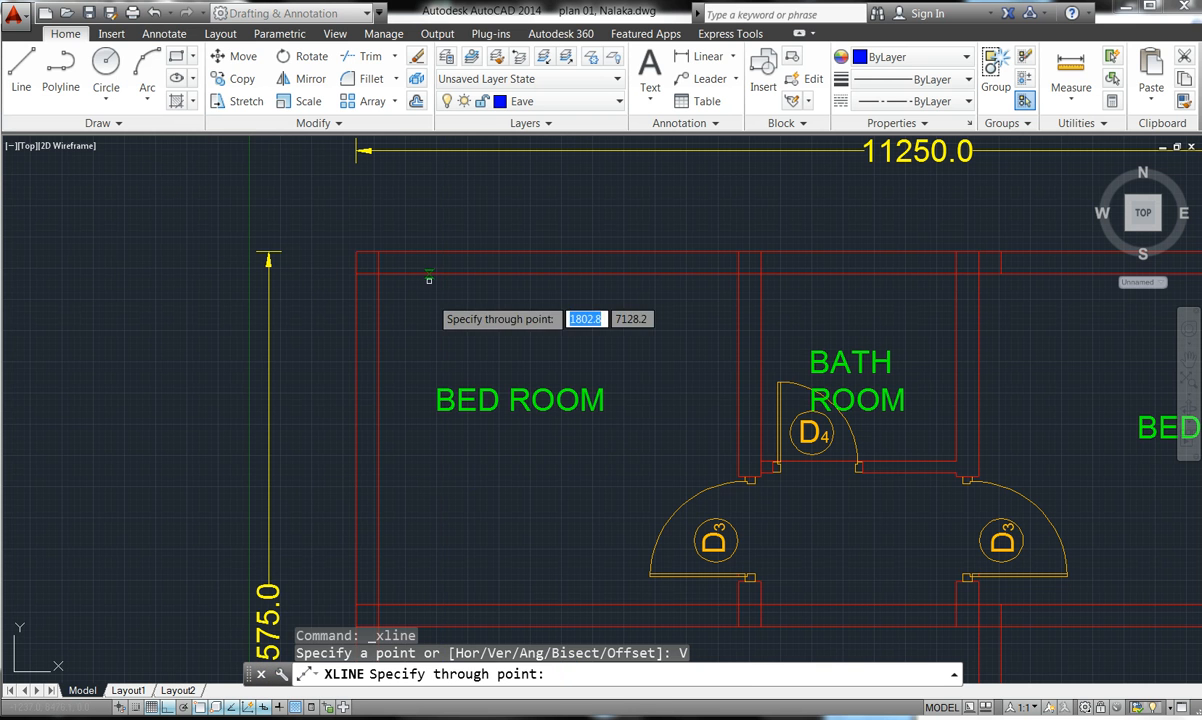
pyautogui.click(356, 251)
pyautogui.scroll(-5, 356, 251)
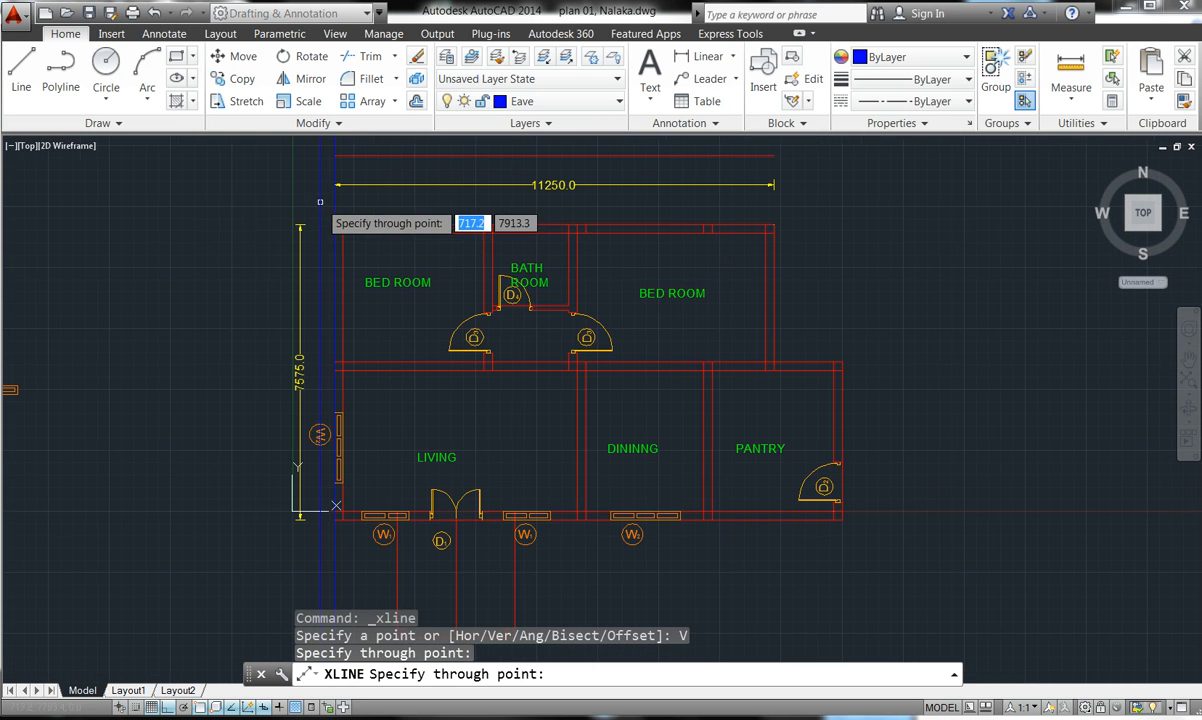
pyautogui.click(841, 361)
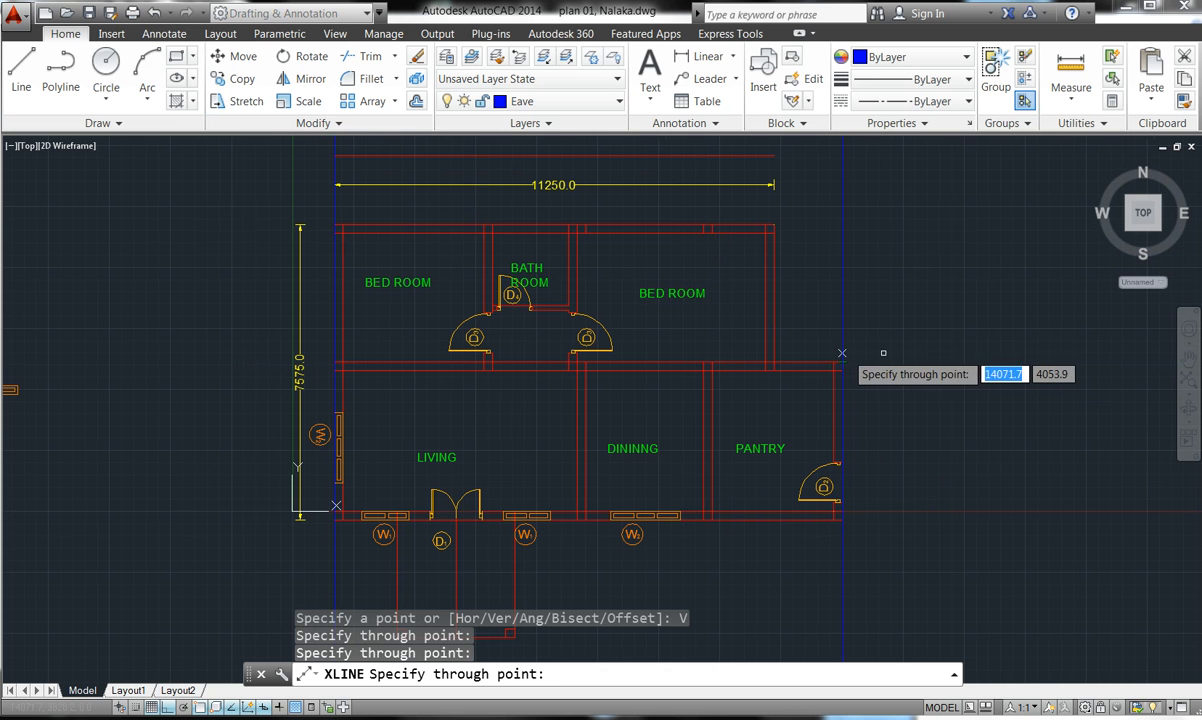
pyautogui.press('Return')
pyautogui.press('Return')
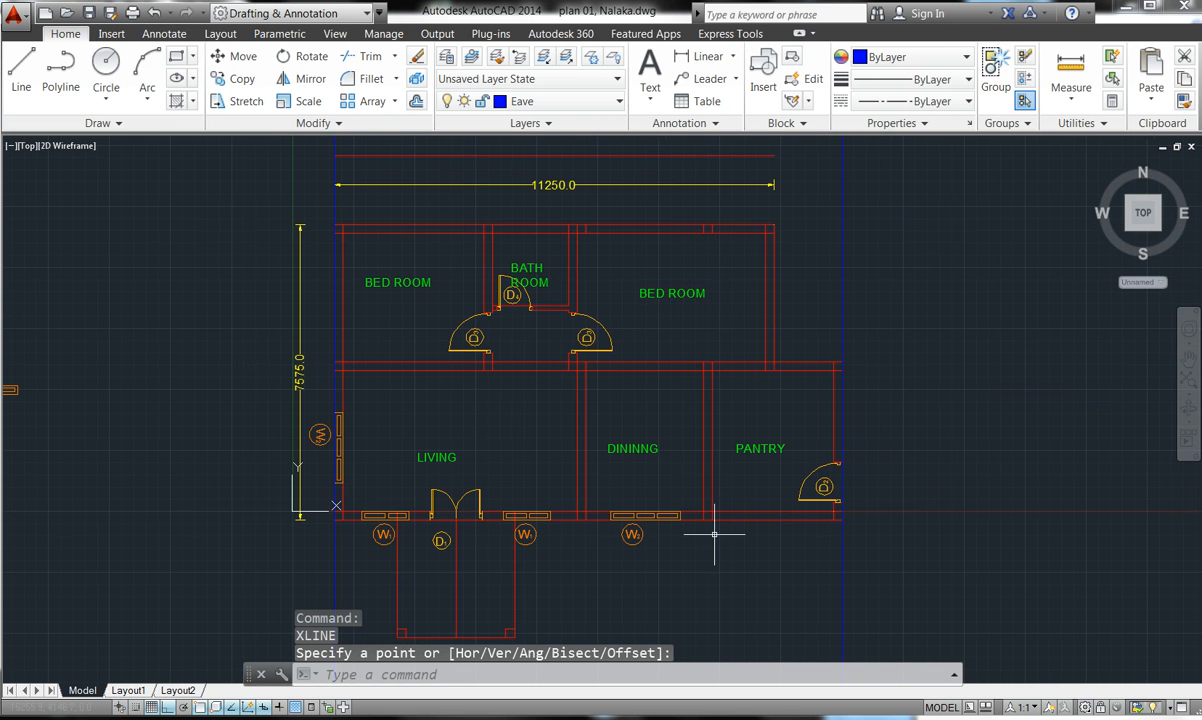
# - Draw horizontal construction lines below the verandah and along the top wall edge
pyautogui.press('Return')
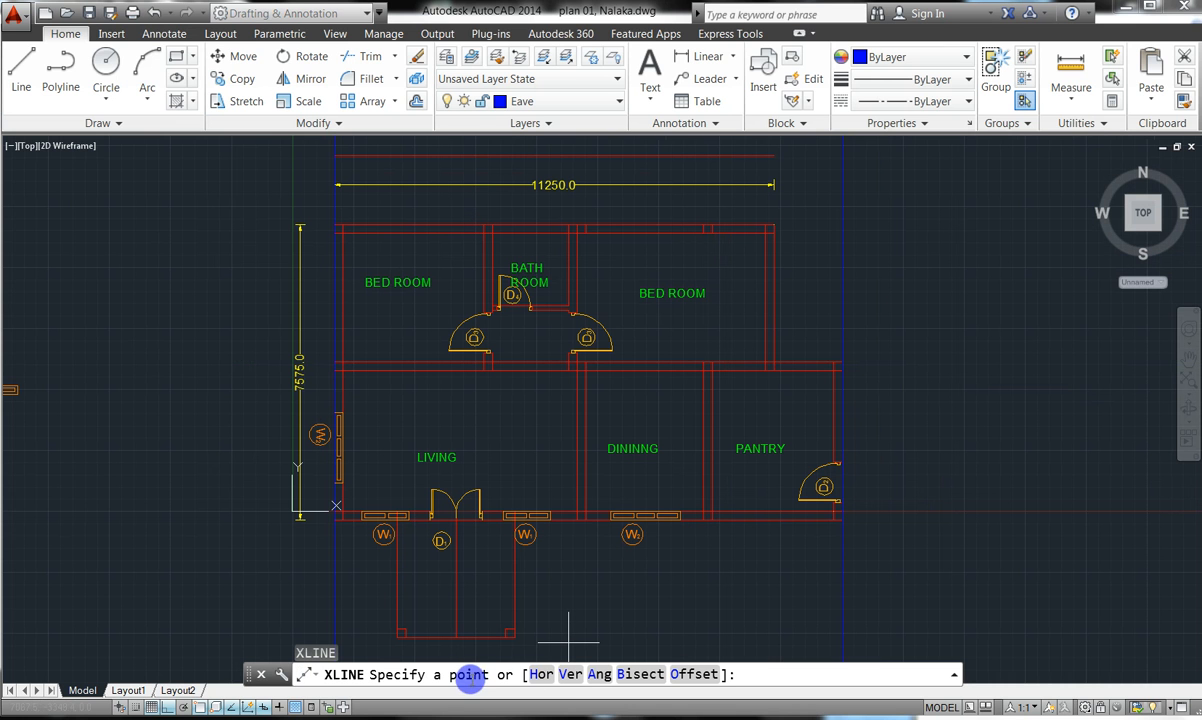
pyautogui.click(538, 674)
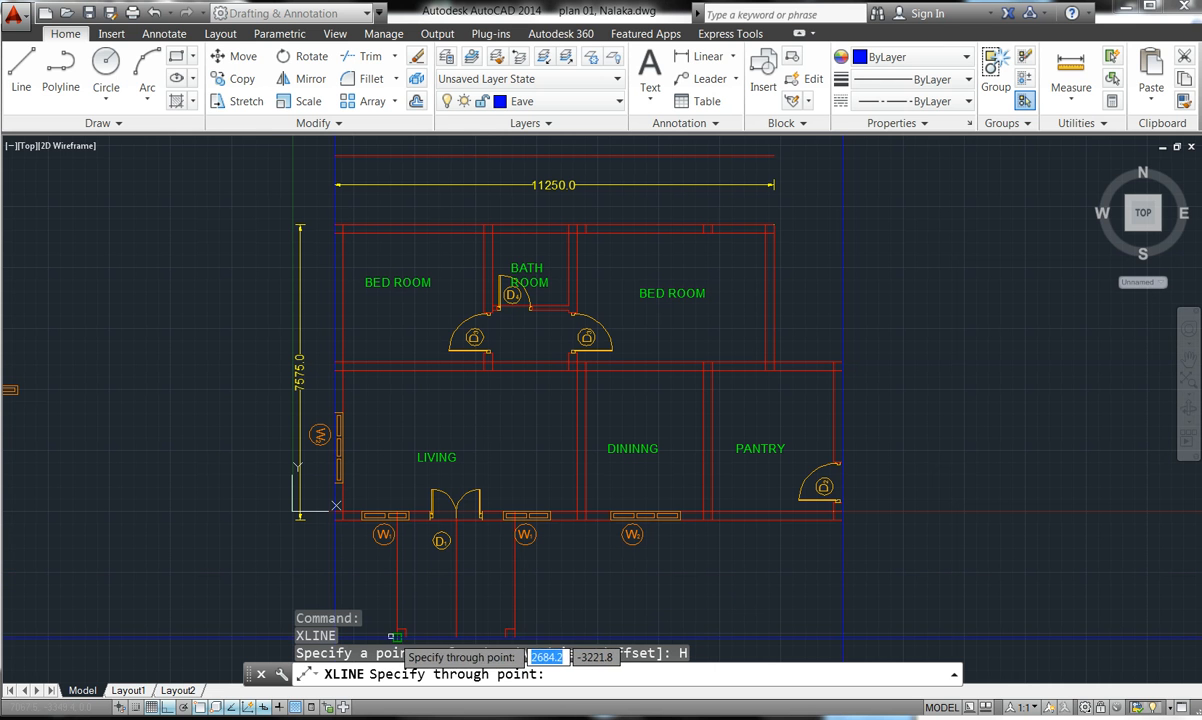
pyautogui.scroll(3, 401, 636)
pyautogui.scroll(-3, 500, 371)
pyautogui.scroll(-2, 500, 371)
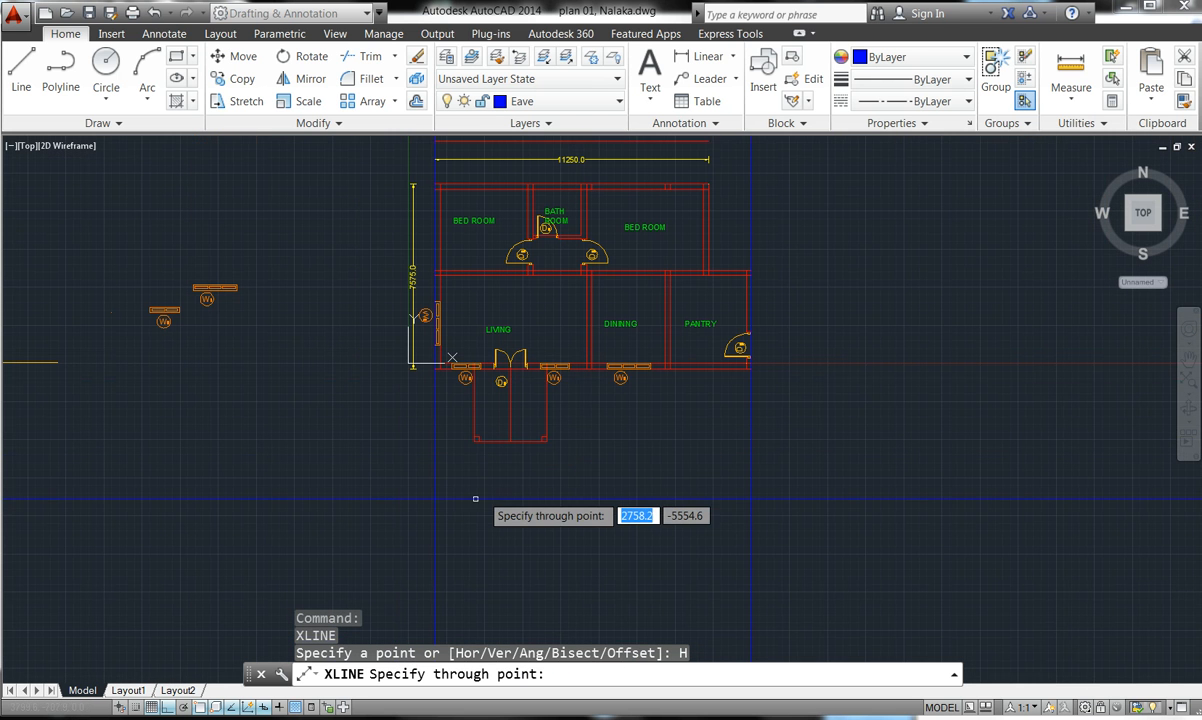
pyautogui.click(476, 446)
pyautogui.scroll(-5, 530, 495)
pyautogui.scroll(6, 525, 455)
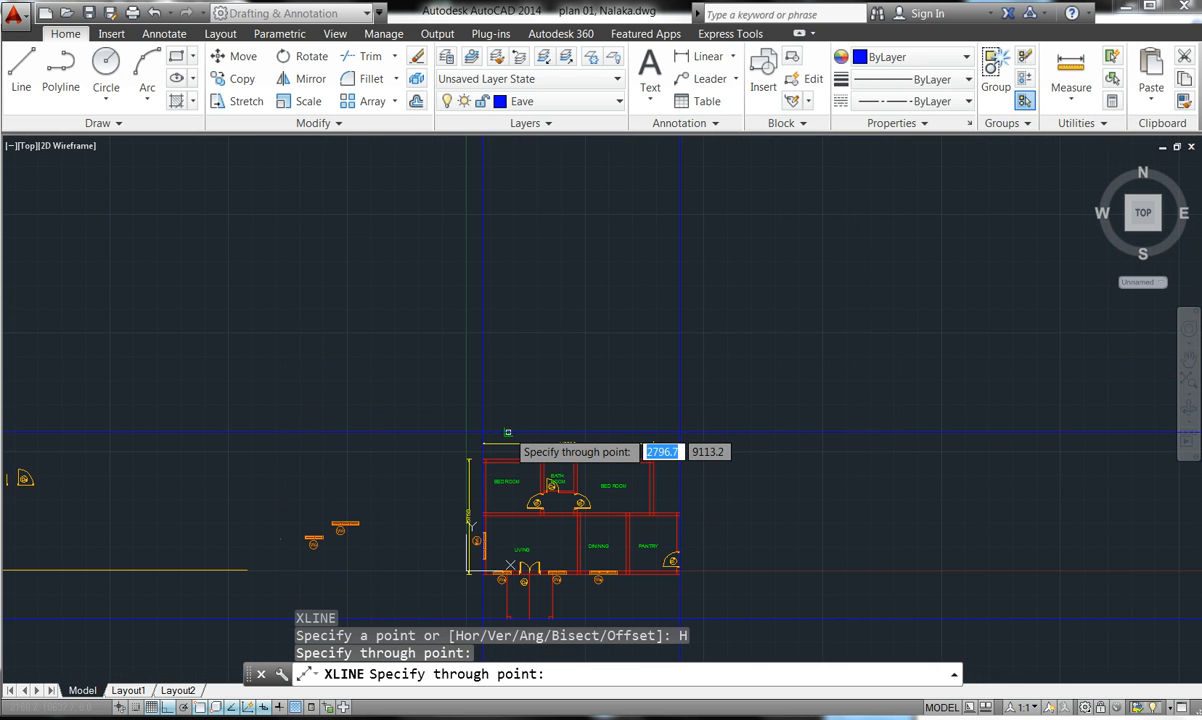
pyautogui.scroll(4, 445, 472)
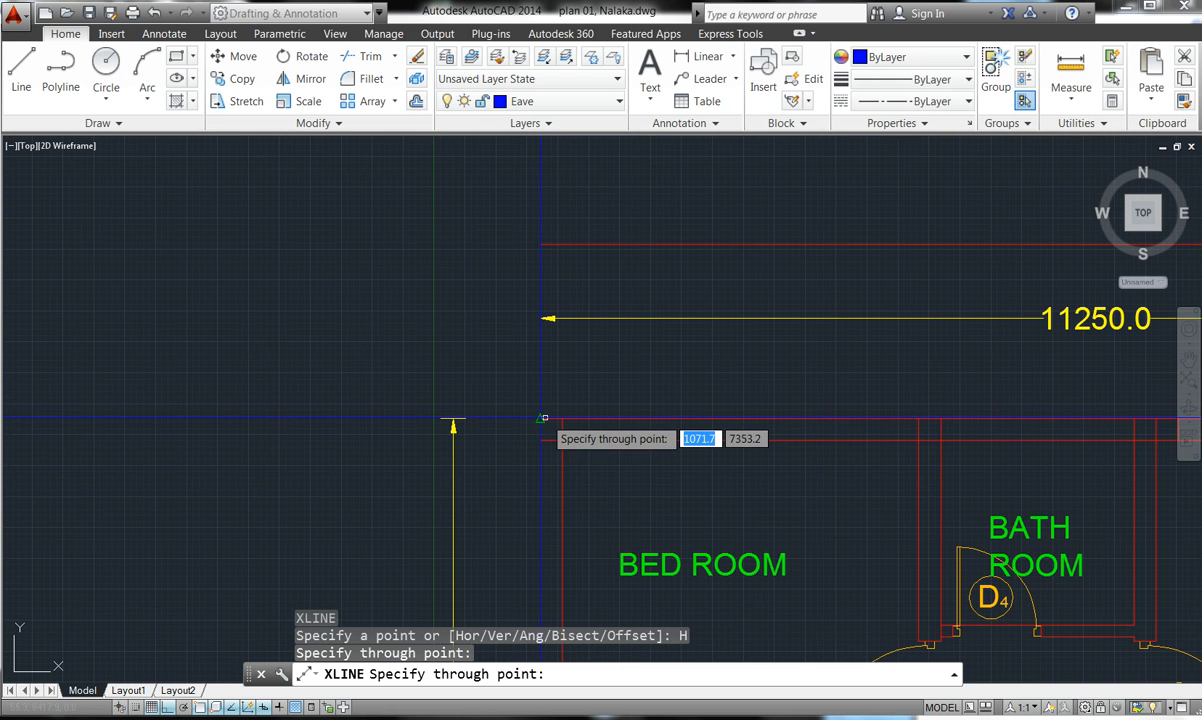
pyautogui.click(540, 418)
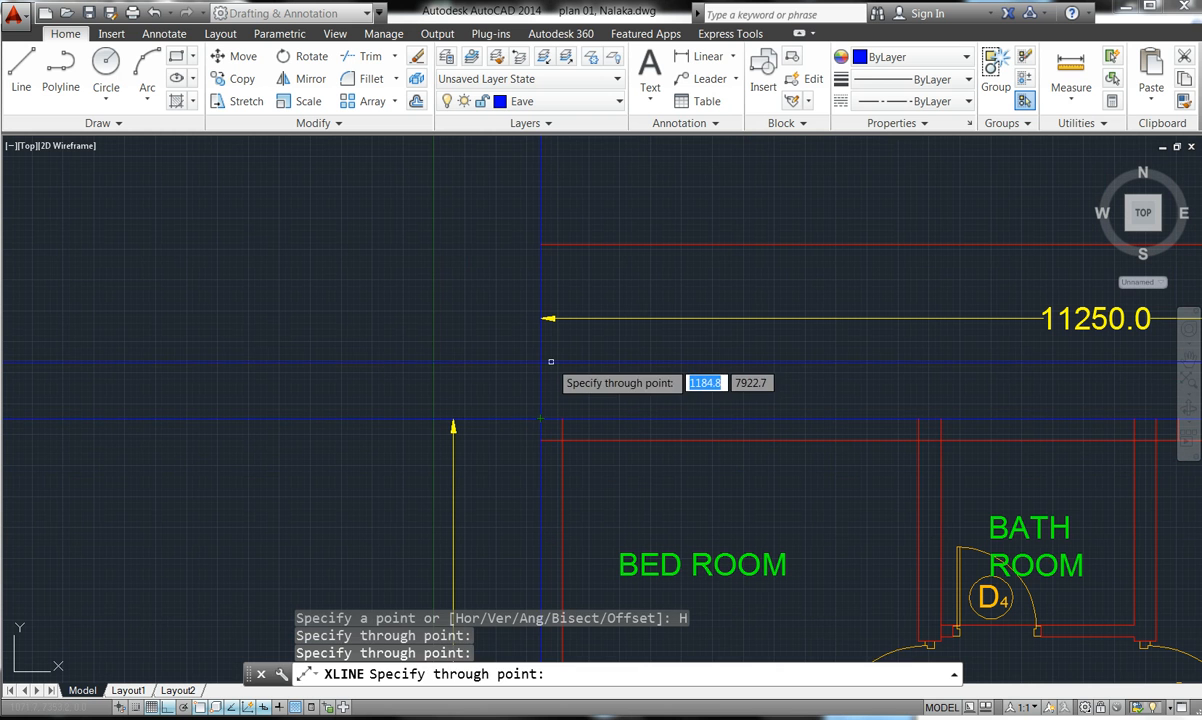
pyautogui.press('Escape')
pyautogui.press('Escape')
pyautogui.press('Escape')
pyautogui.press('Escape')
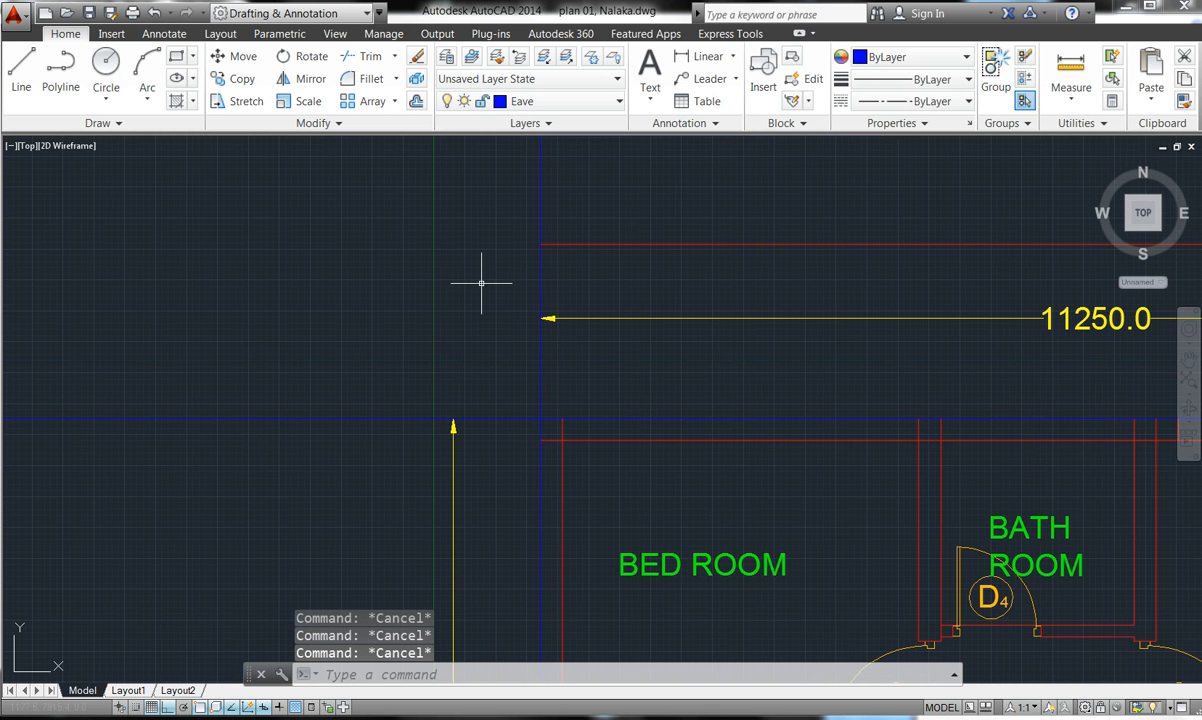
# - Offset the top and left blue construction lines 900 outward from the house
pyautogui.click(416, 101)
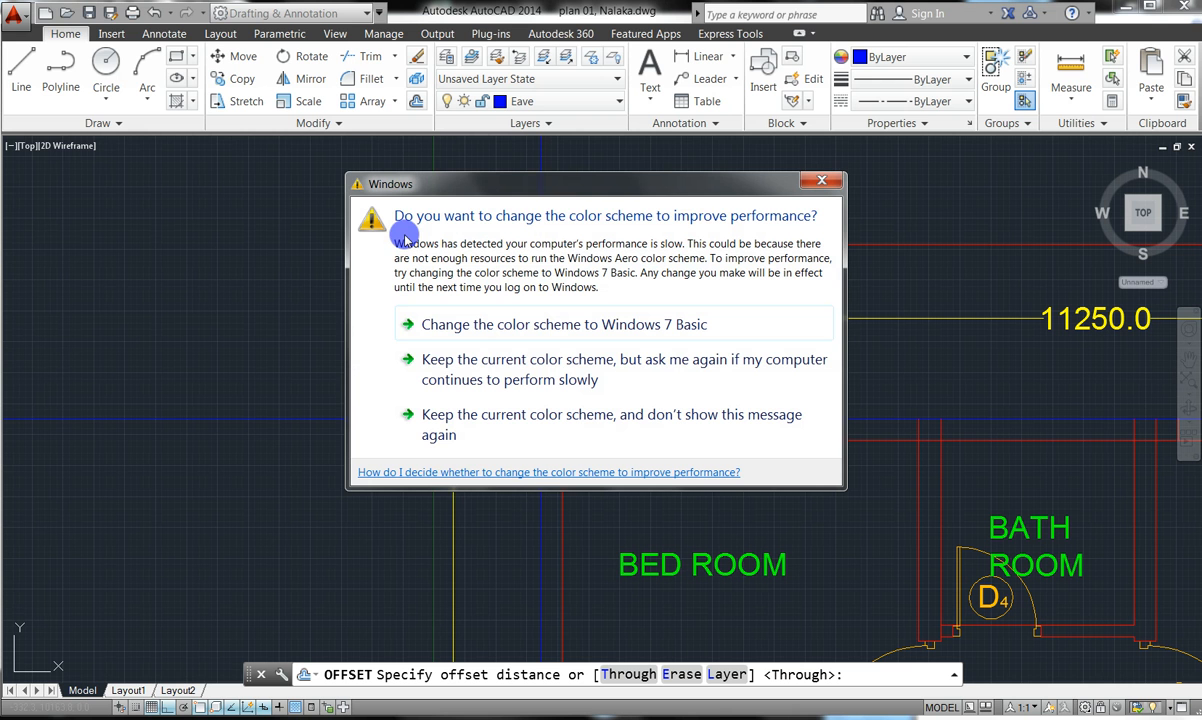
pyautogui.click(823, 183)
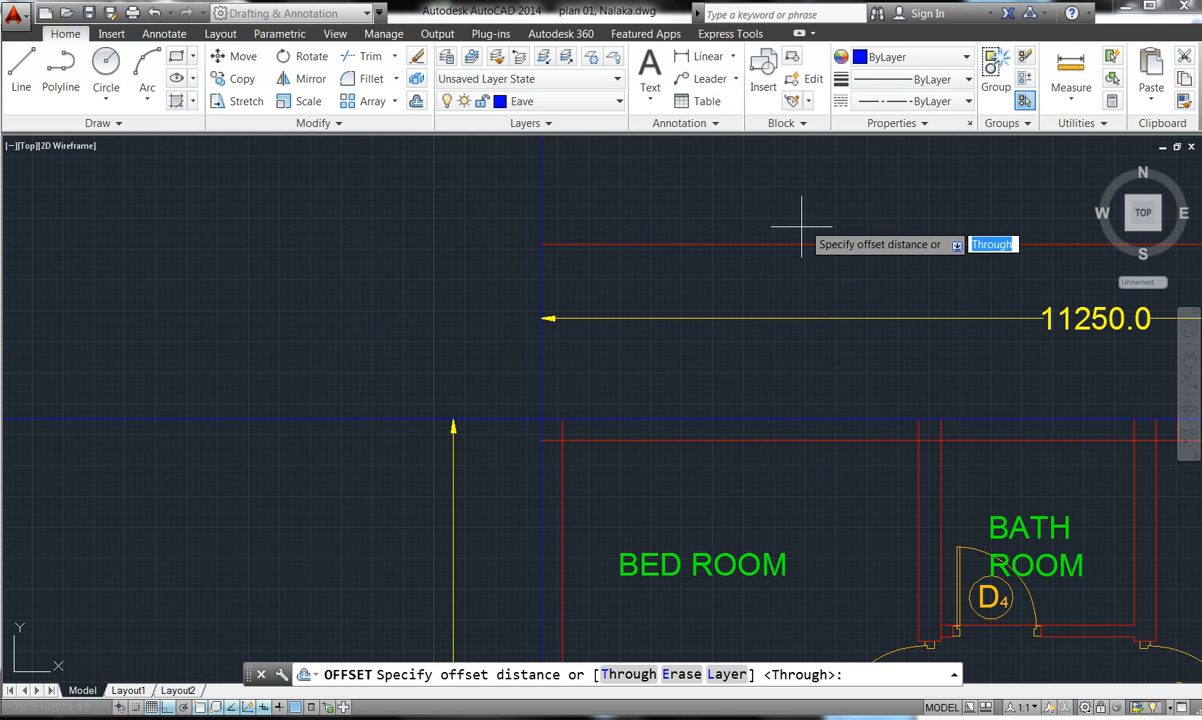
pyautogui.write('9')
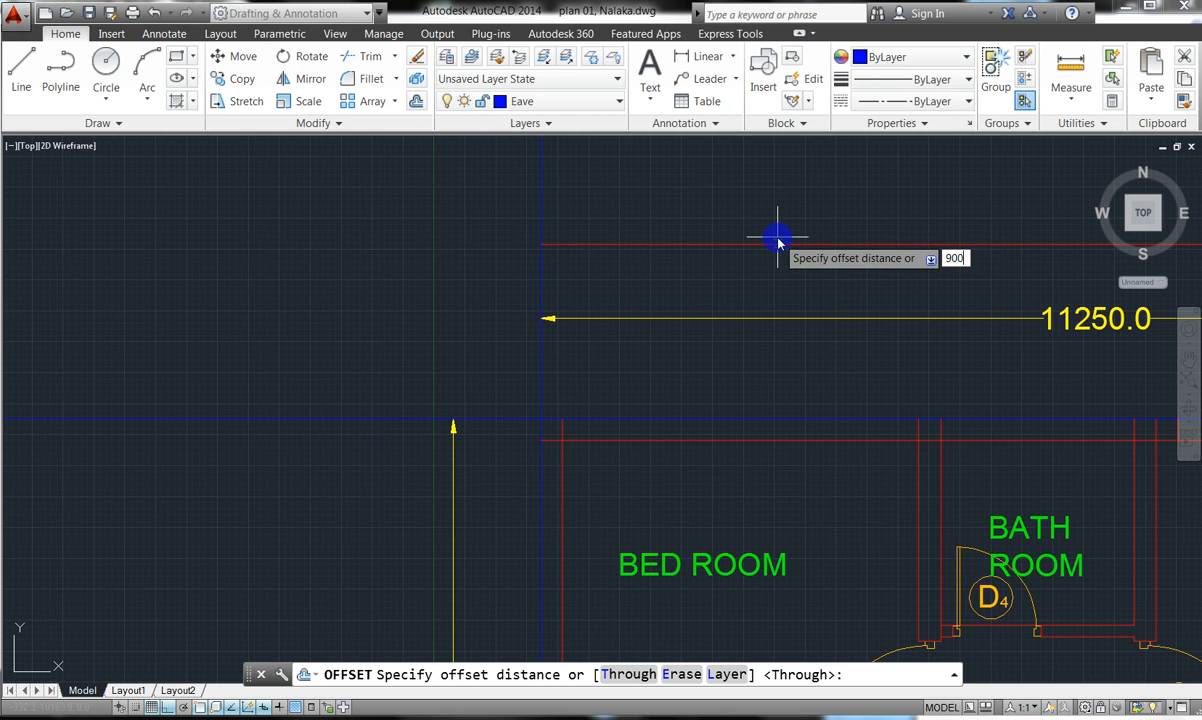
pyautogui.write('00')
pyautogui.press('Return')
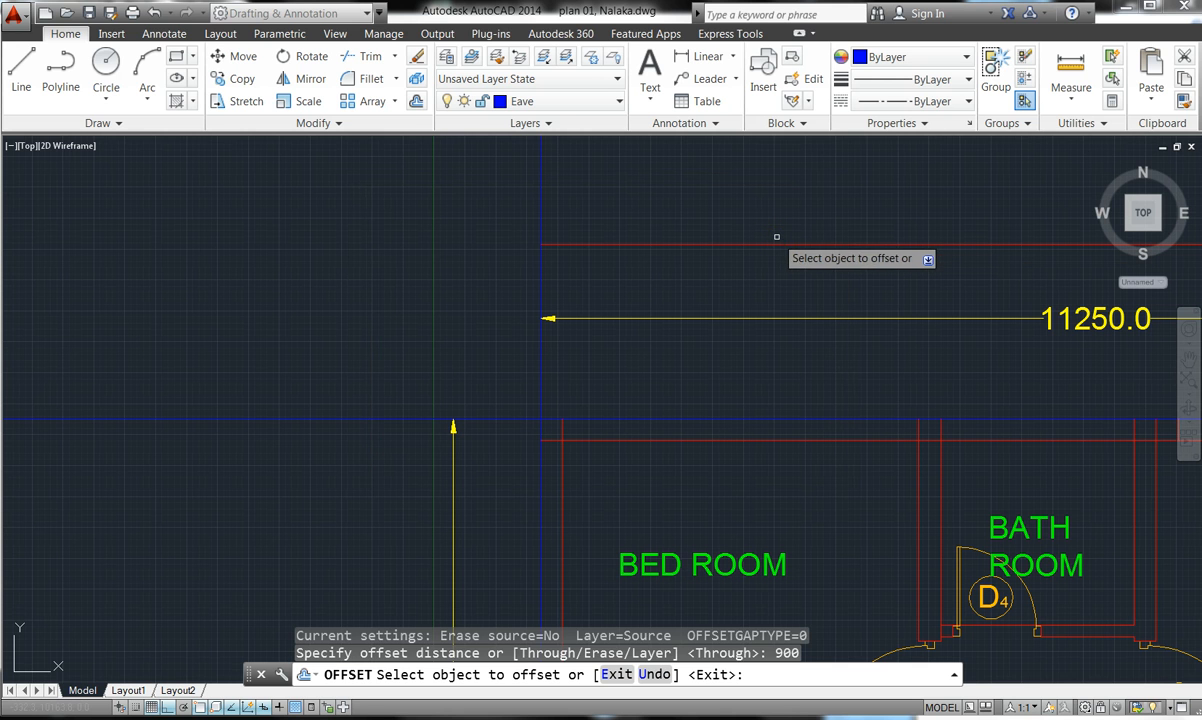
pyautogui.click(645, 421)
pyautogui.click(627, 345)
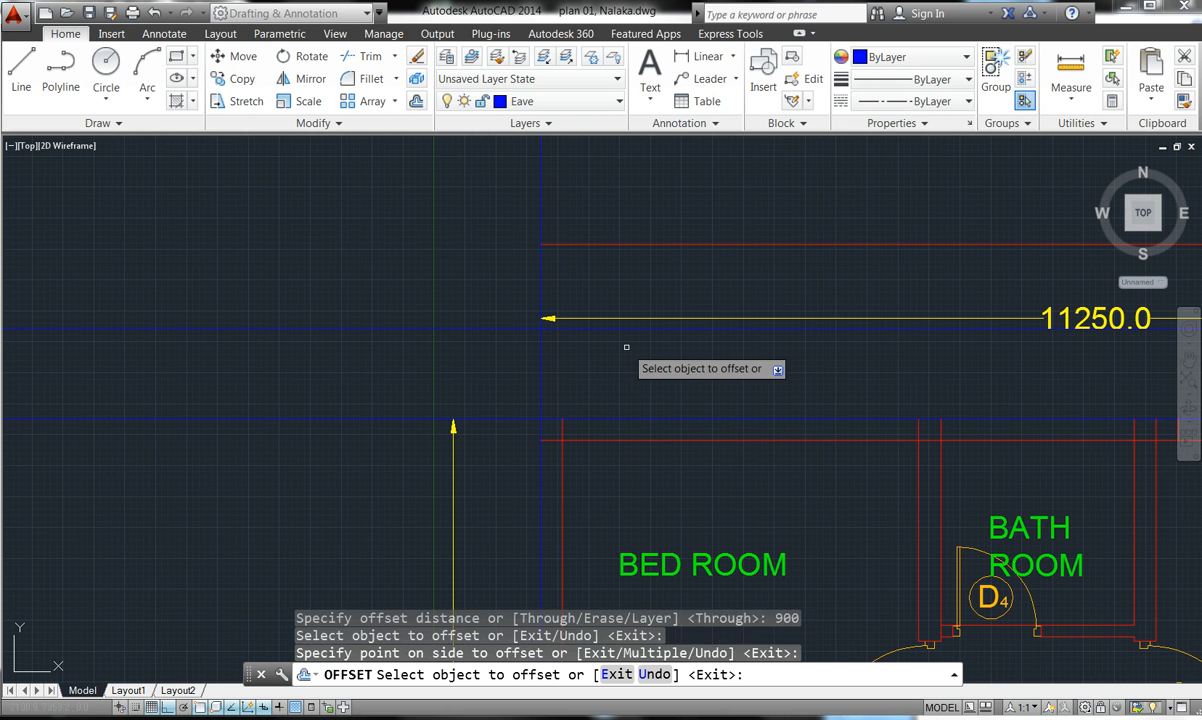
pyautogui.click(539, 367)
pyautogui.click(496, 368)
# - Offset the bottom and right blue construction lines 900 outward from the house
pyautogui.scroll(-2, 511, 212)
pyautogui.scroll(-5, 513, 285)
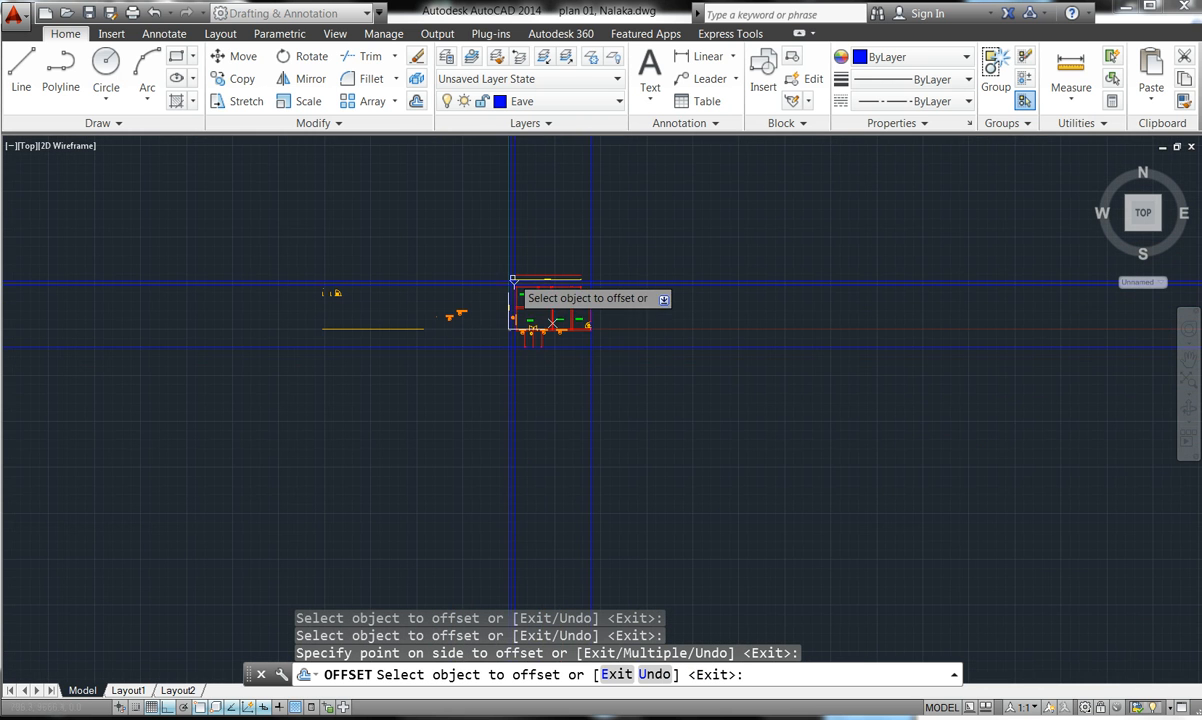
pyautogui.scroll(5, 535, 345)
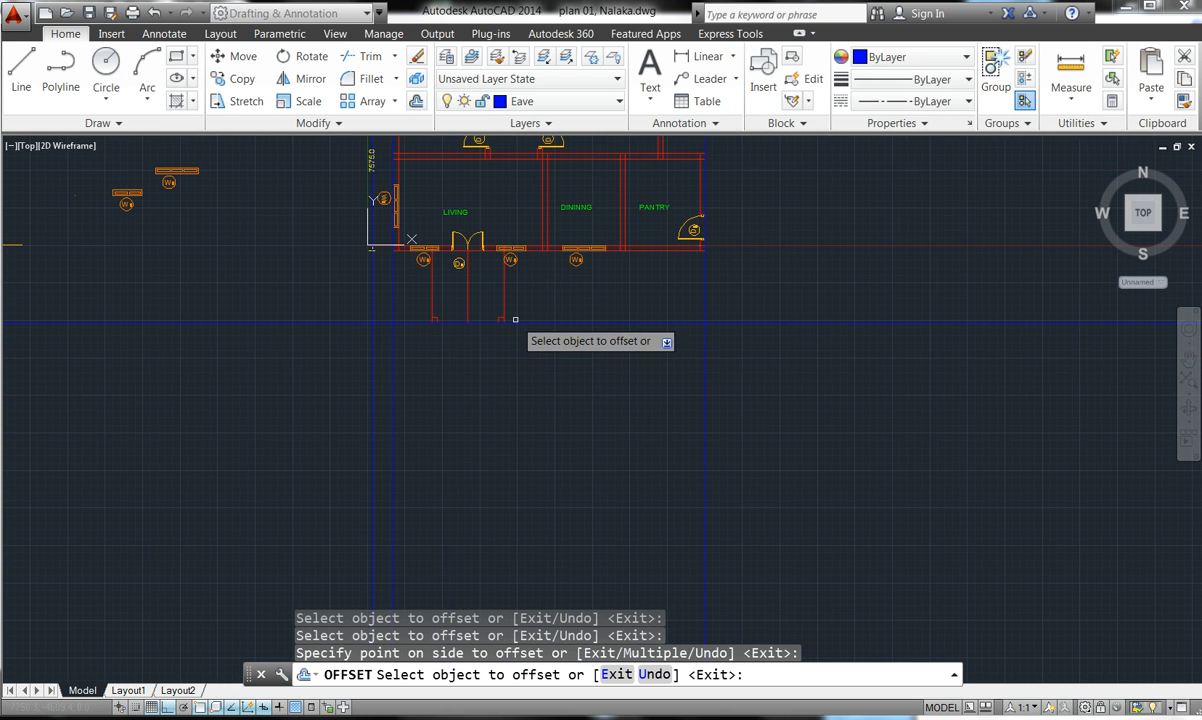
pyautogui.click(515, 322)
pyautogui.click(523, 335)
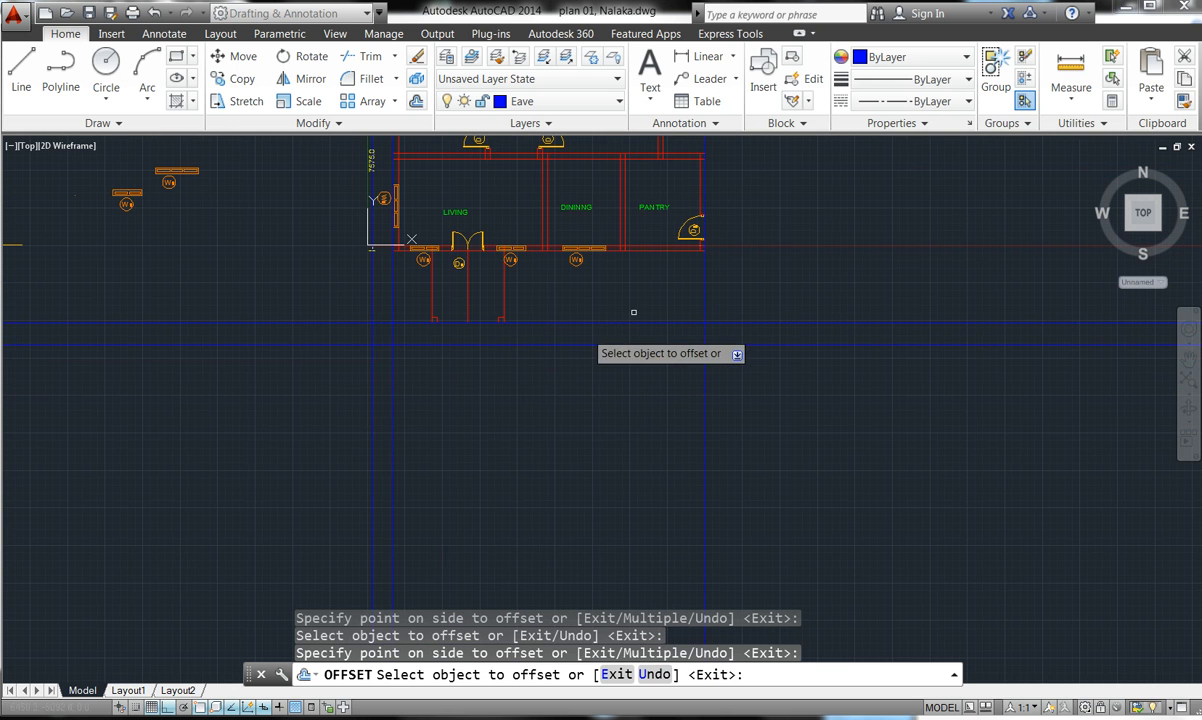
pyautogui.click(705, 261)
pyautogui.click(707, 261)
pyautogui.click(768, 260)
pyautogui.scroll(-2, 769, 392)
pyautogui.scroll(-4, 770, 330)
pyautogui.scroll(6, 760, 315)
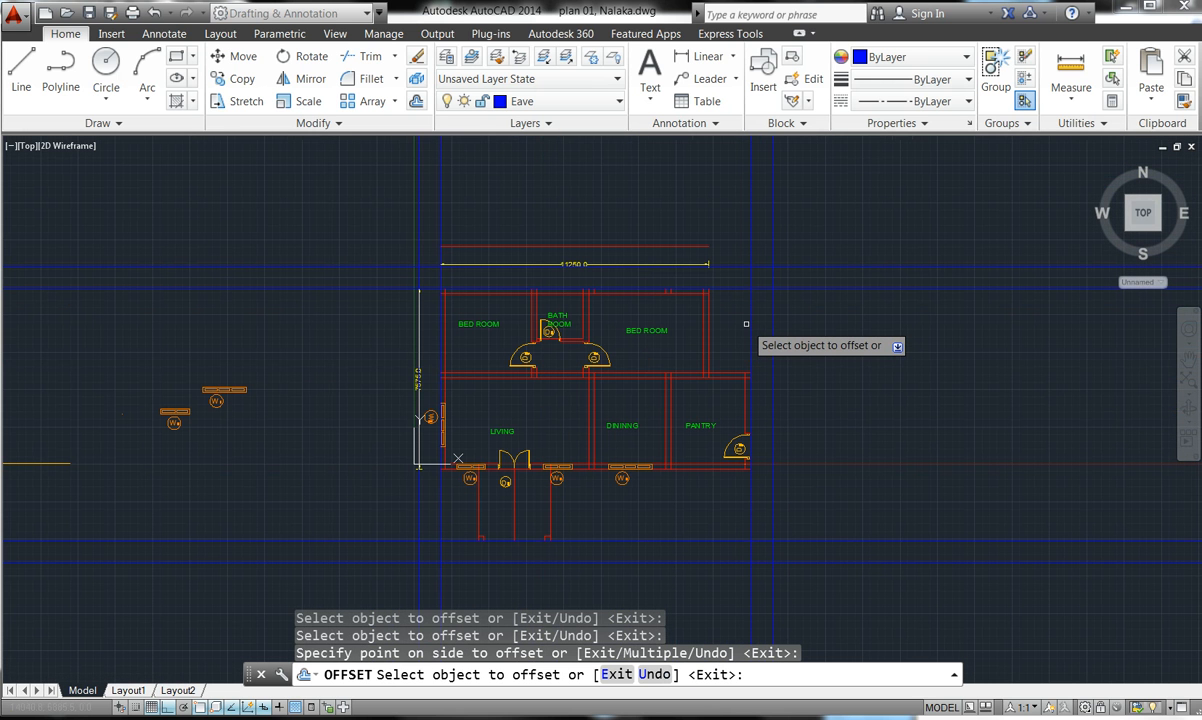
pyautogui.press('Escape')
pyautogui.press('Escape')
pyautogui.press('Escape')
pyautogui.press('Escape')
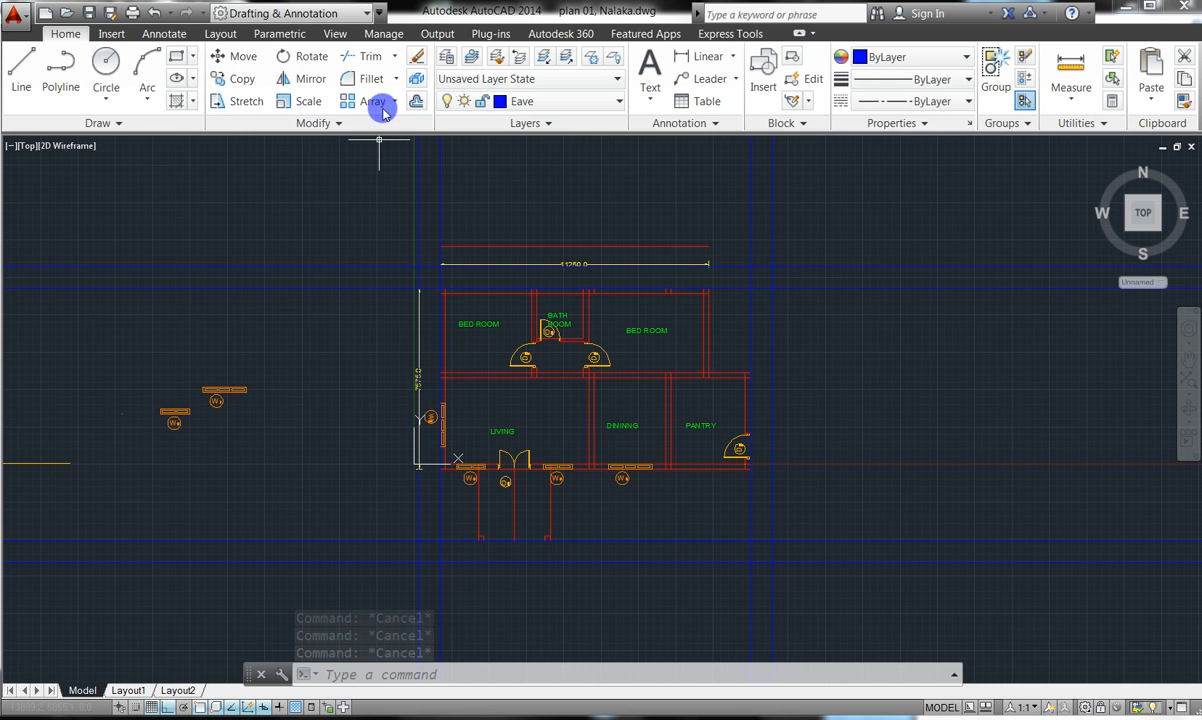
# - Trim with all lines as cutting edges, removing the vertical blue ends above the eave
pyautogui.click(372, 56)
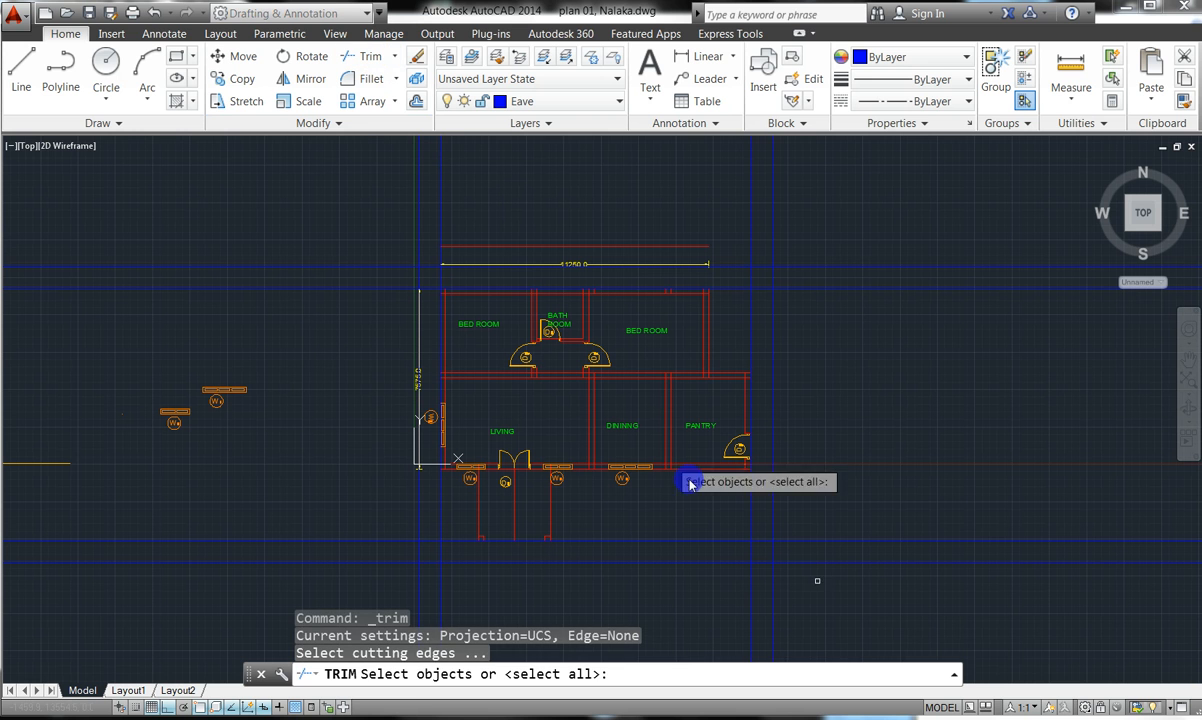
pyautogui.press('Return')
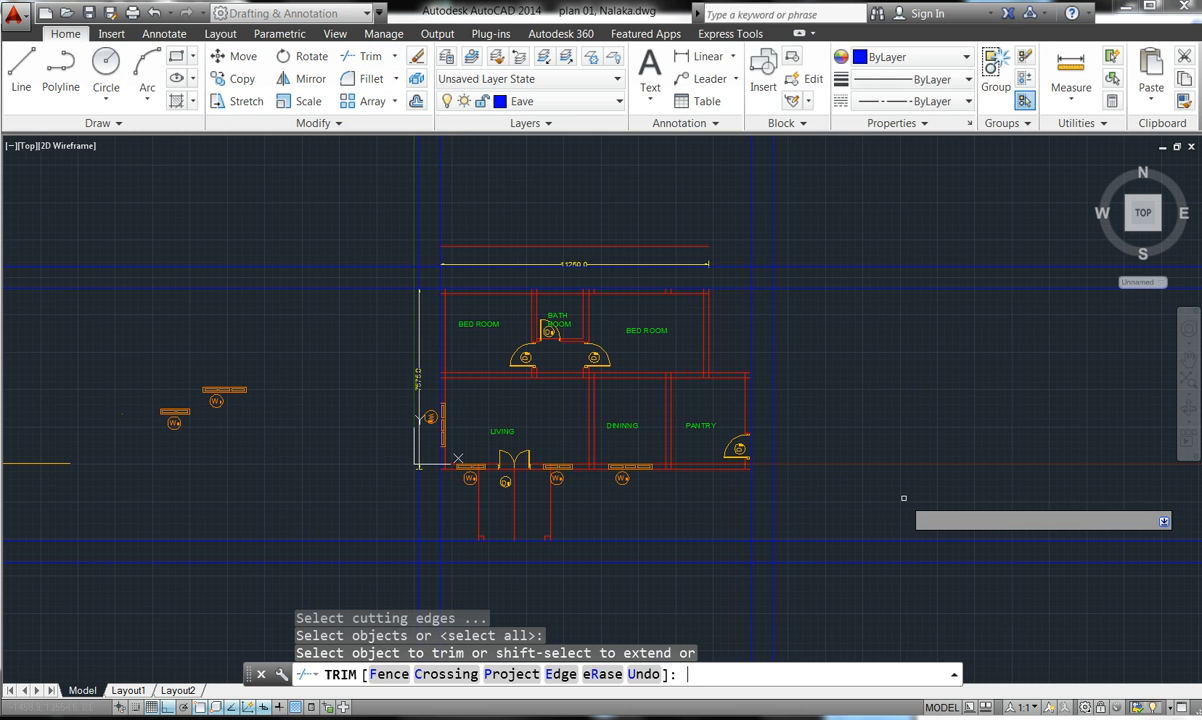
pyautogui.click(897, 327)
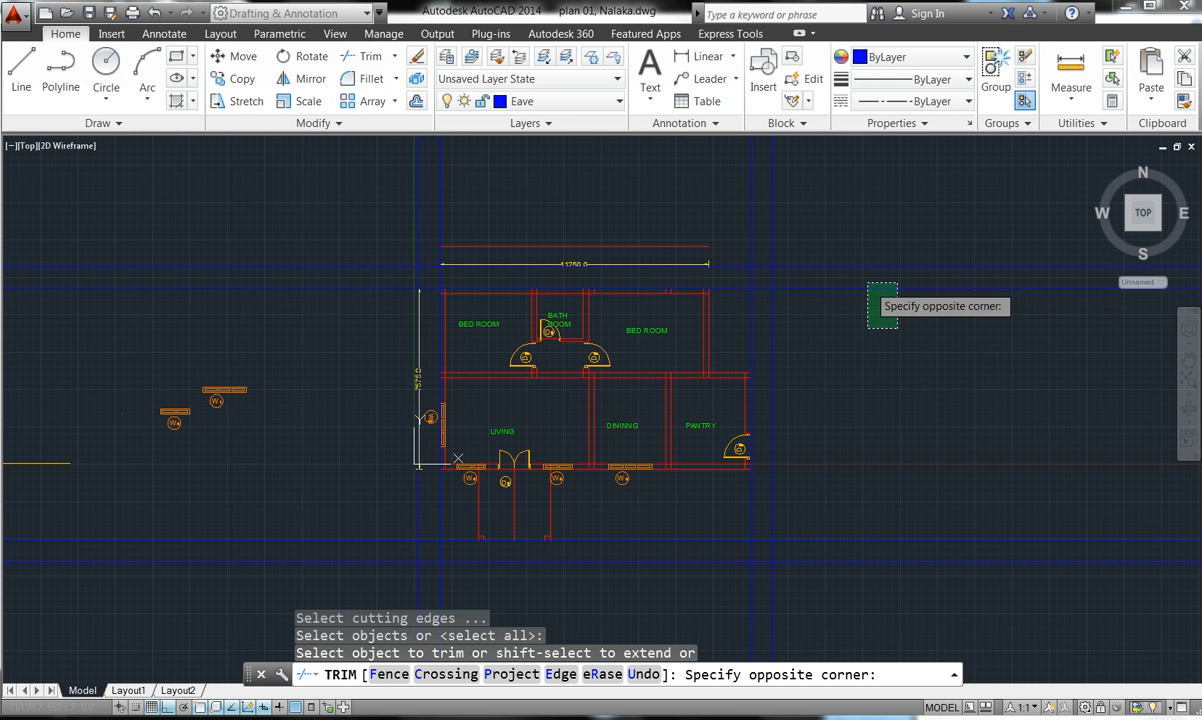
pyautogui.click(801, 228)
pyautogui.click(838, 232)
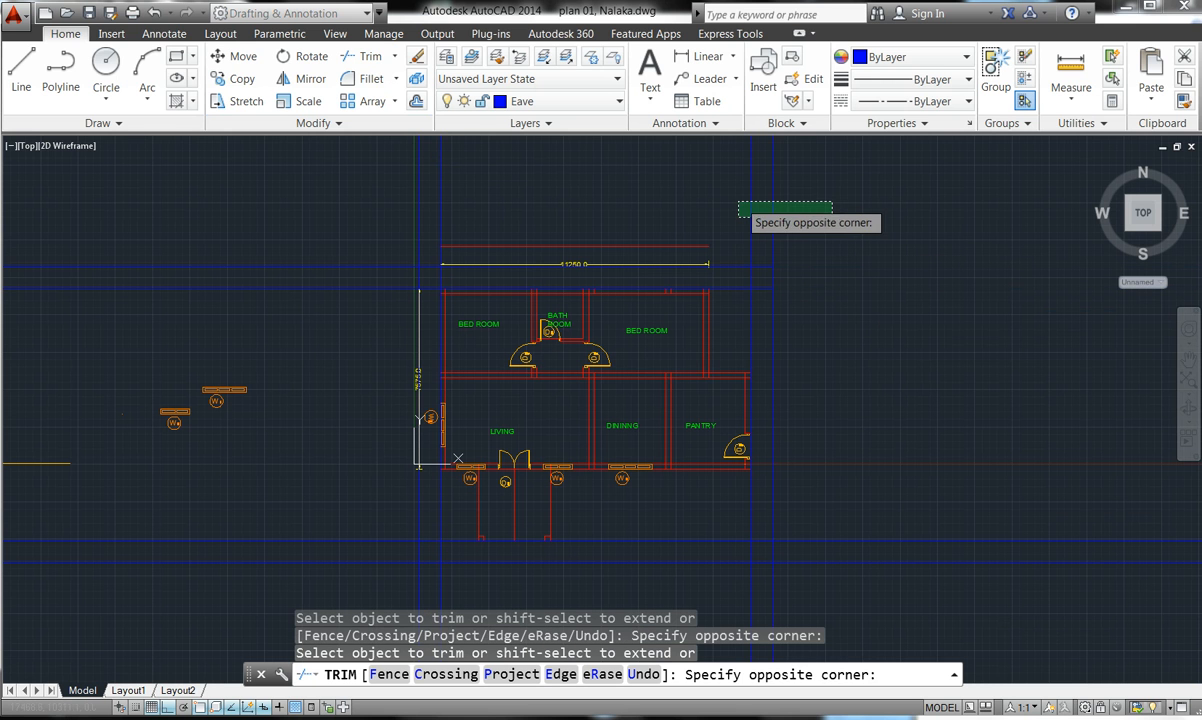
pyautogui.click(672, 203)
pyautogui.click(474, 204)
pyautogui.click(313, 184)
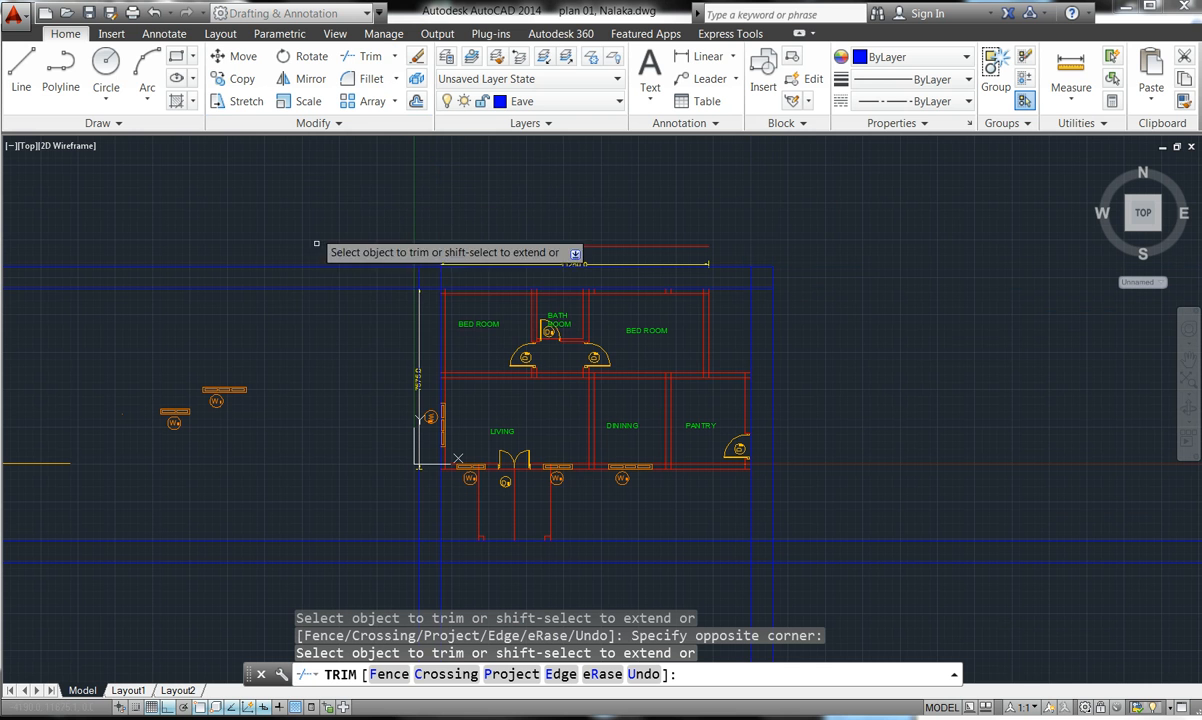
# - Trim the leftover blue line ends at the left side and below the house
pyautogui.click(320, 319)
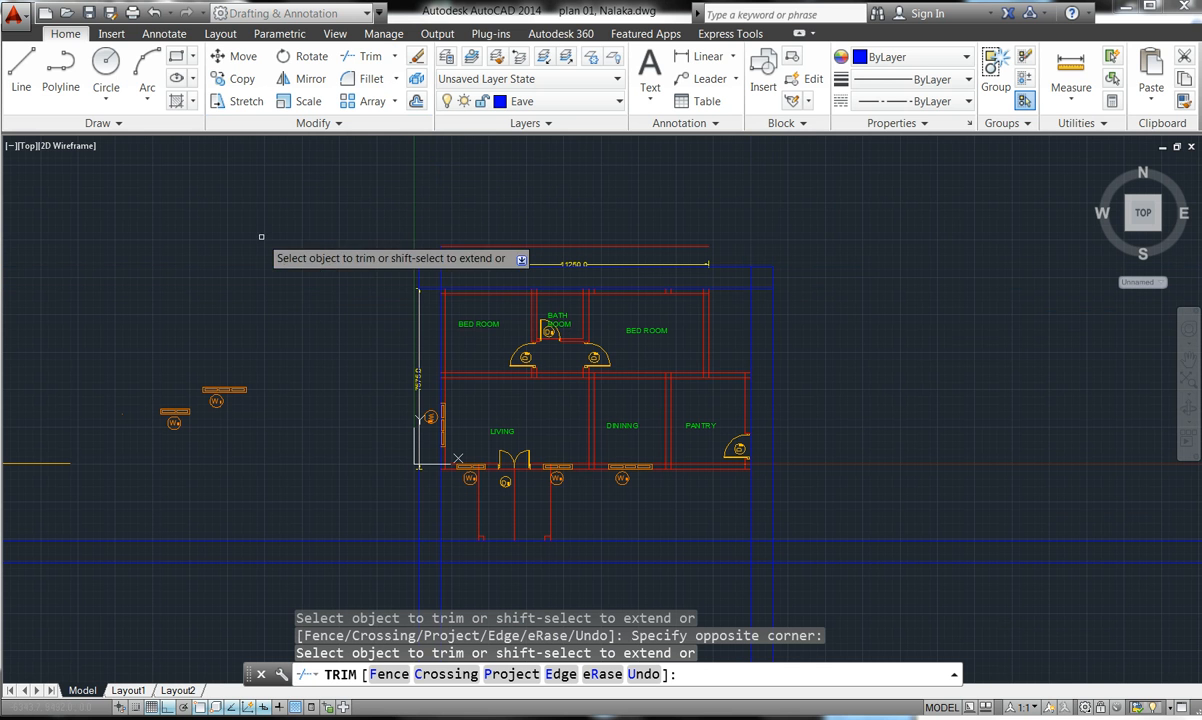
pyautogui.click(256, 490)
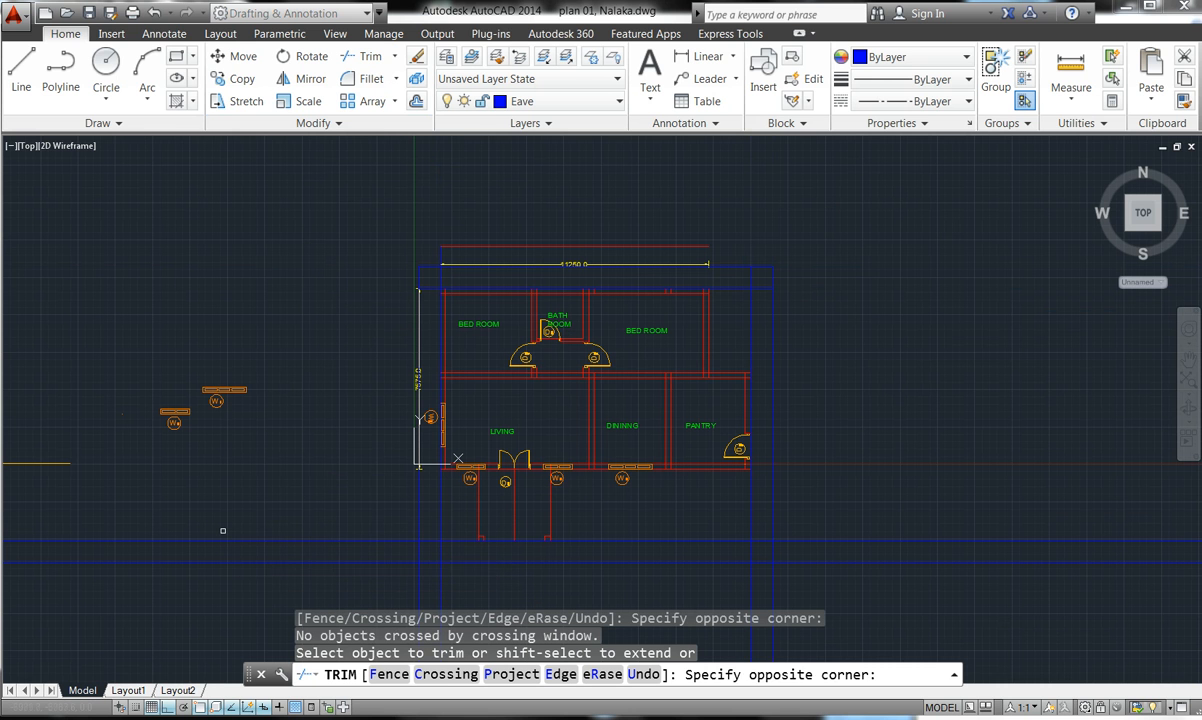
pyautogui.click(239, 551)
pyautogui.click(230, 575)
pyautogui.click(238, 565)
pyautogui.click(225, 526)
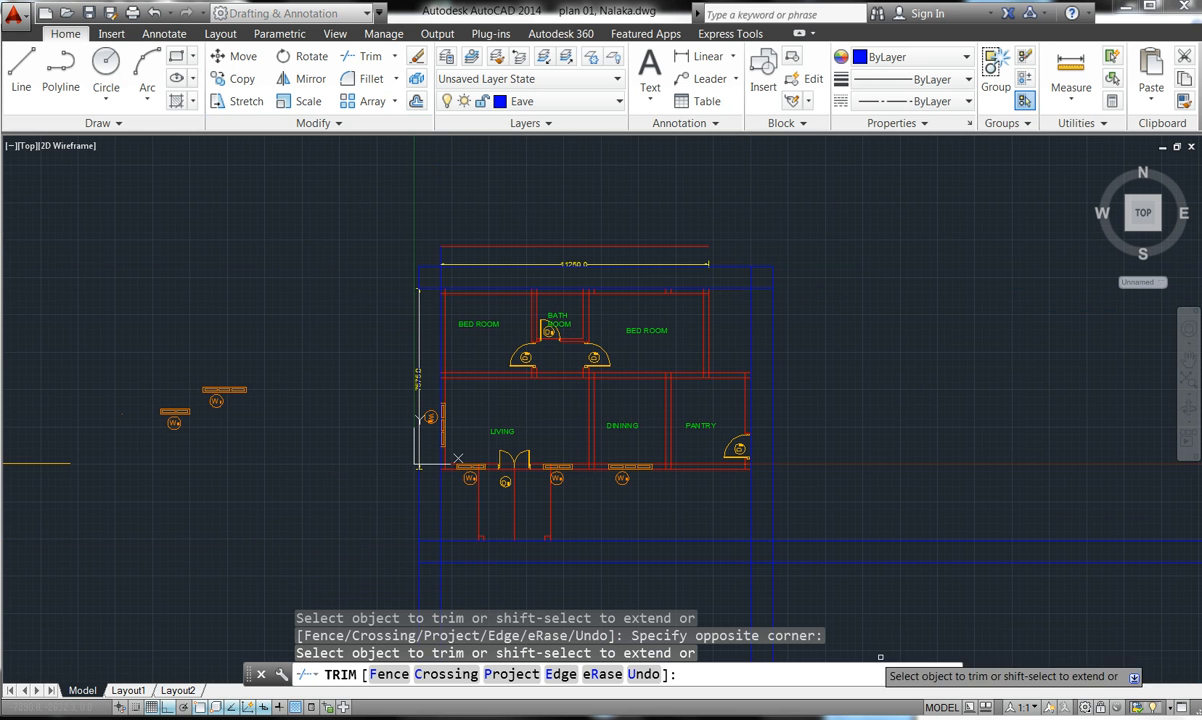
pyautogui.scroll(-4, 745, 385)
pyautogui.scroll(6, 731, 498)
pyautogui.click(674, 465)
pyautogui.click(668, 463)
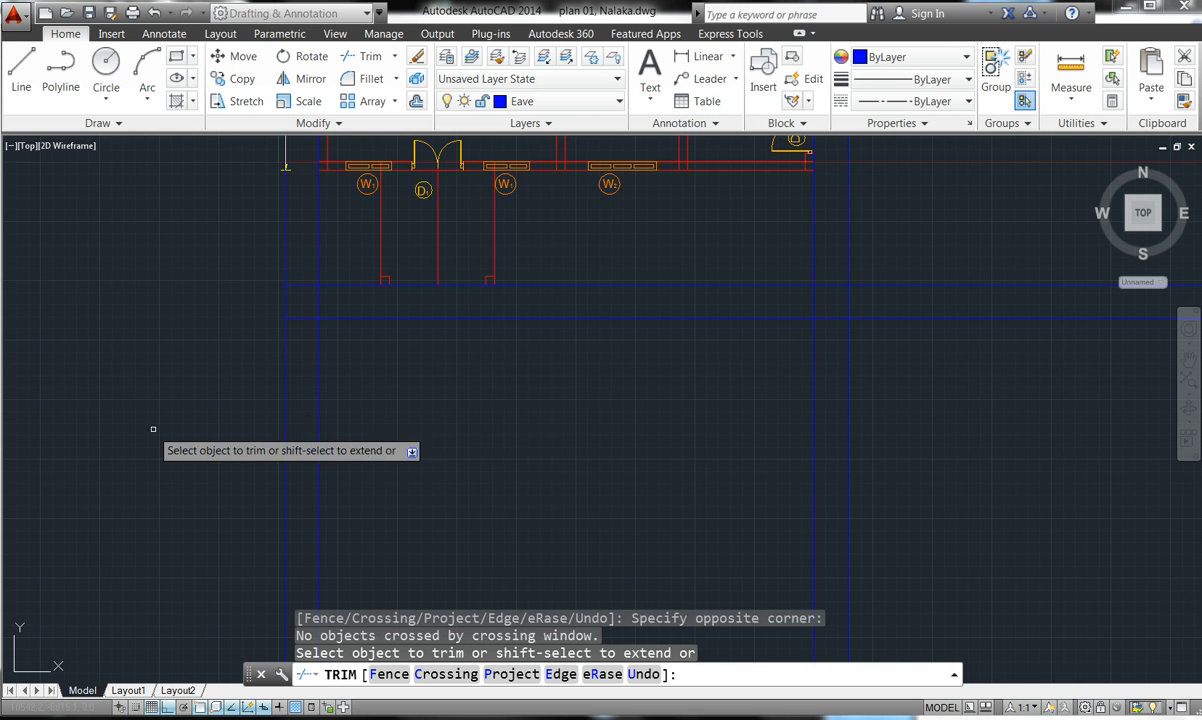
pyautogui.click(296, 389)
pyautogui.click(281, 376)
pyautogui.click(362, 351)
pyautogui.click(272, 379)
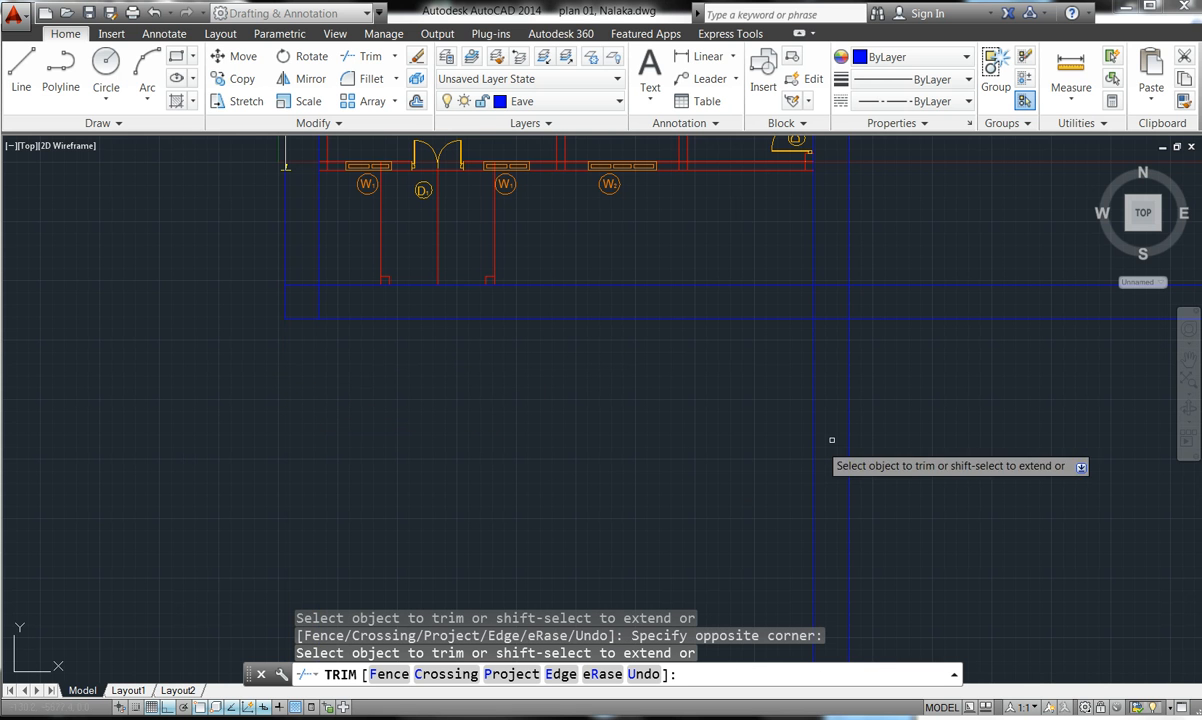
# - Trim the blue line ends past the right side, closing the eave rectangle
pyautogui.click(922, 417)
pyautogui.click(765, 425)
pyautogui.click(961, 264)
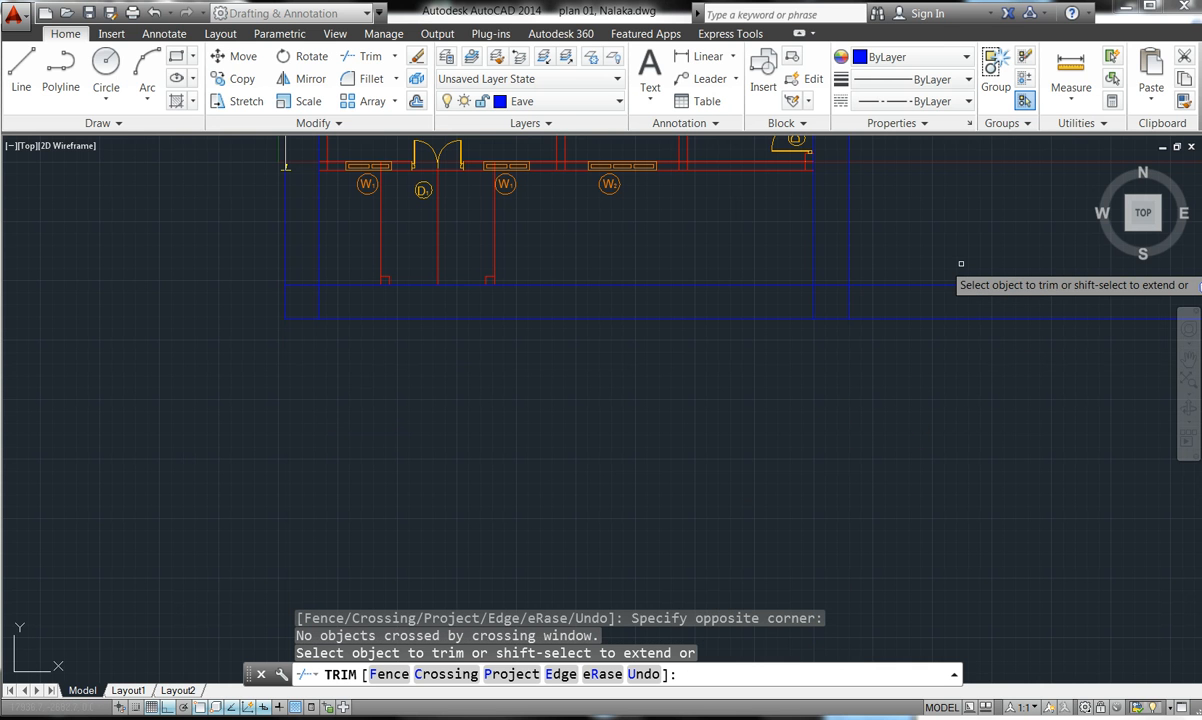
pyautogui.click(955, 266)
pyautogui.click(951, 345)
pyautogui.click(952, 346)
pyautogui.scroll(2, 951, 346)
pyautogui.scroll(-6, 910, 365)
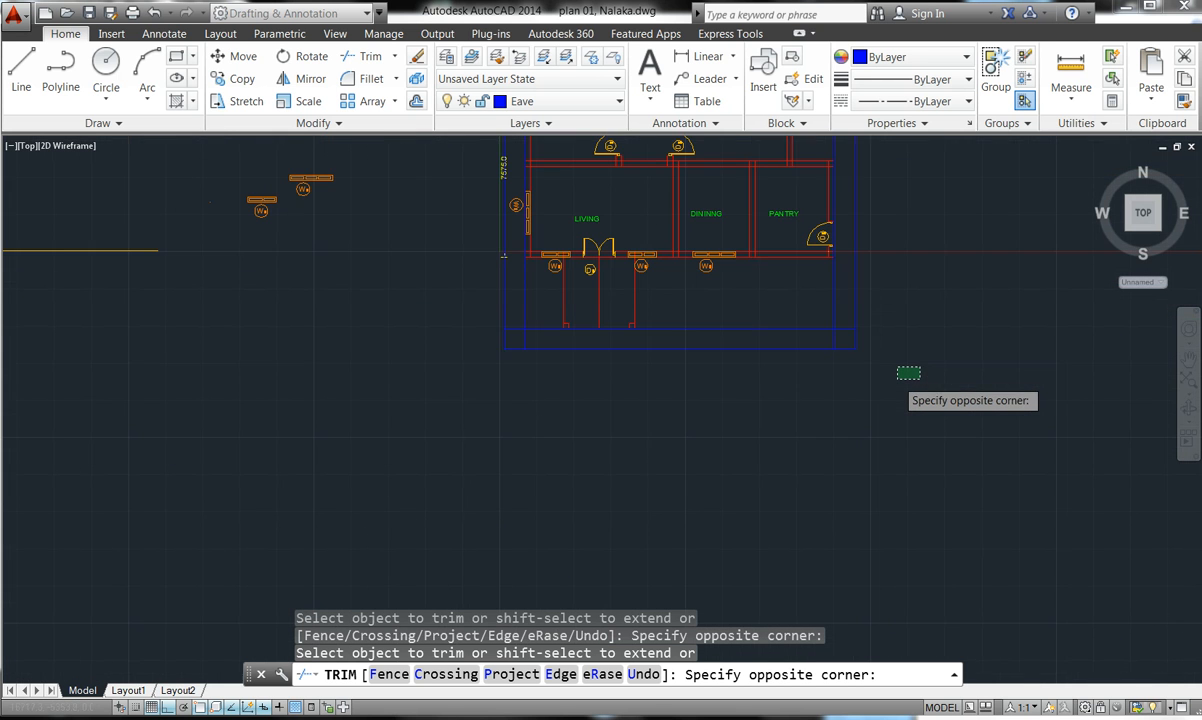
pyautogui.press('Escape')
pyautogui.press('Escape')
pyautogui.press('Escape')
pyautogui.scroll(4, 846, 183)
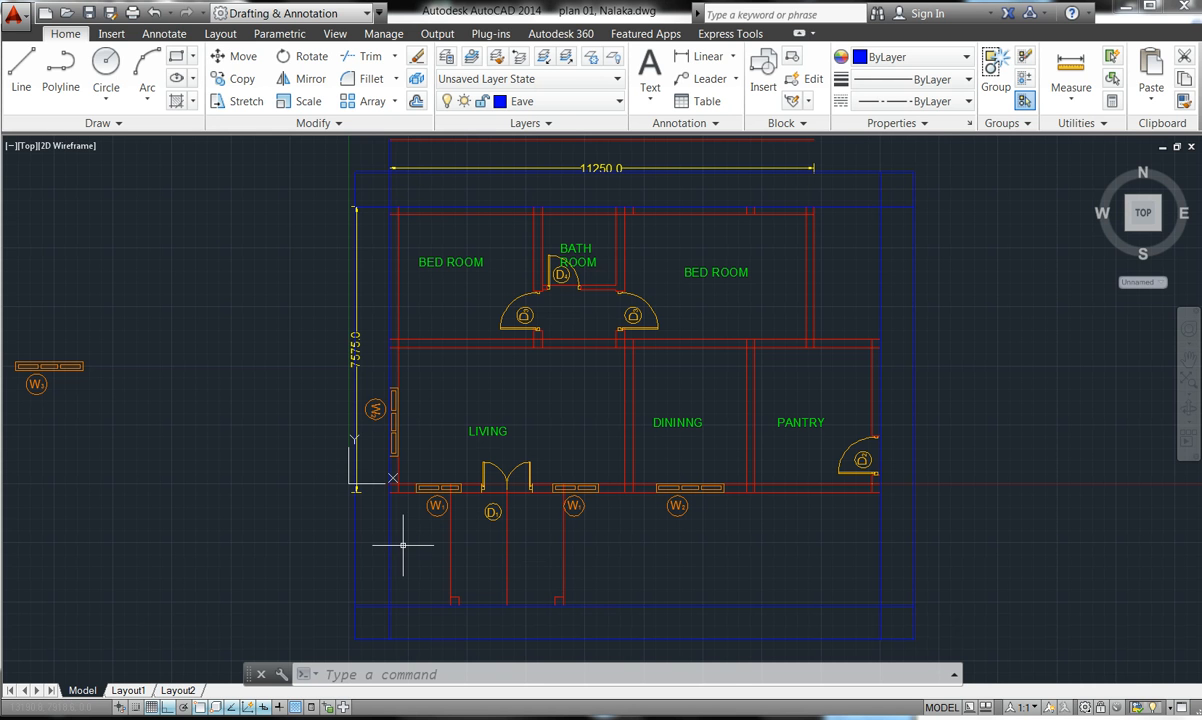
# - Erase the four inner blue Eave lines, leaving a single outline 900 outside
pyautogui.click(389, 602)
pyautogui.click(397, 606)
pyautogui.click(397, 606)
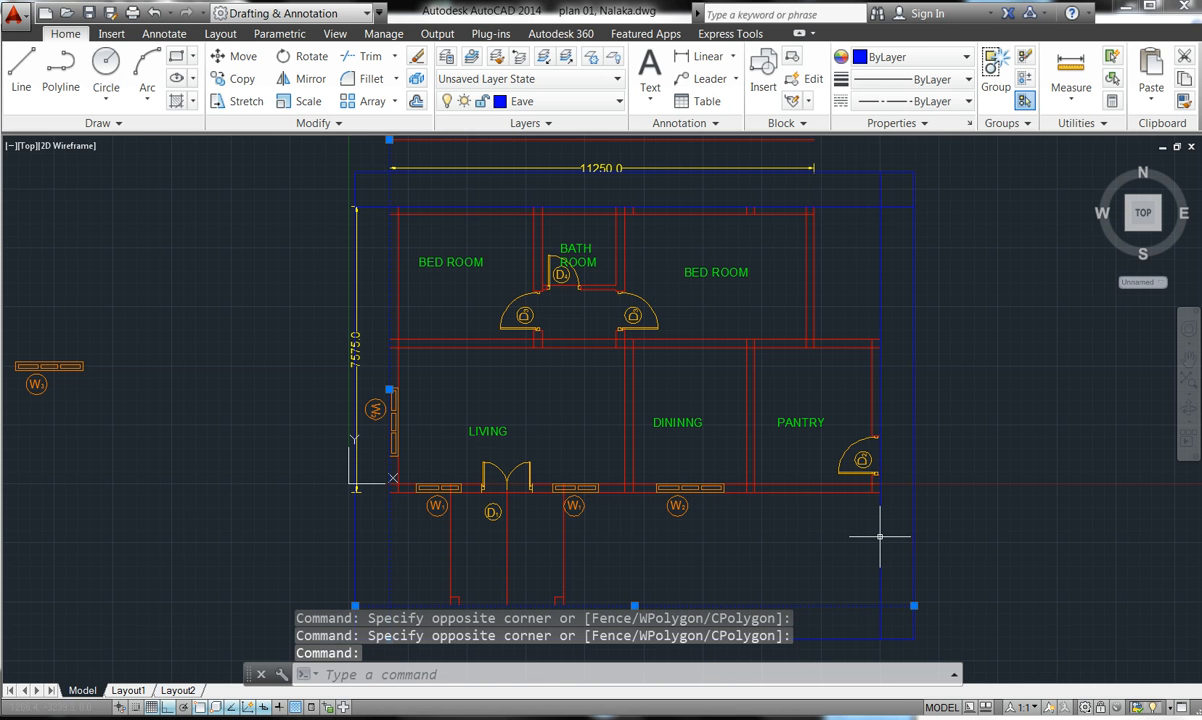
pyautogui.hotkey('ctrl', 'shift', 'p')
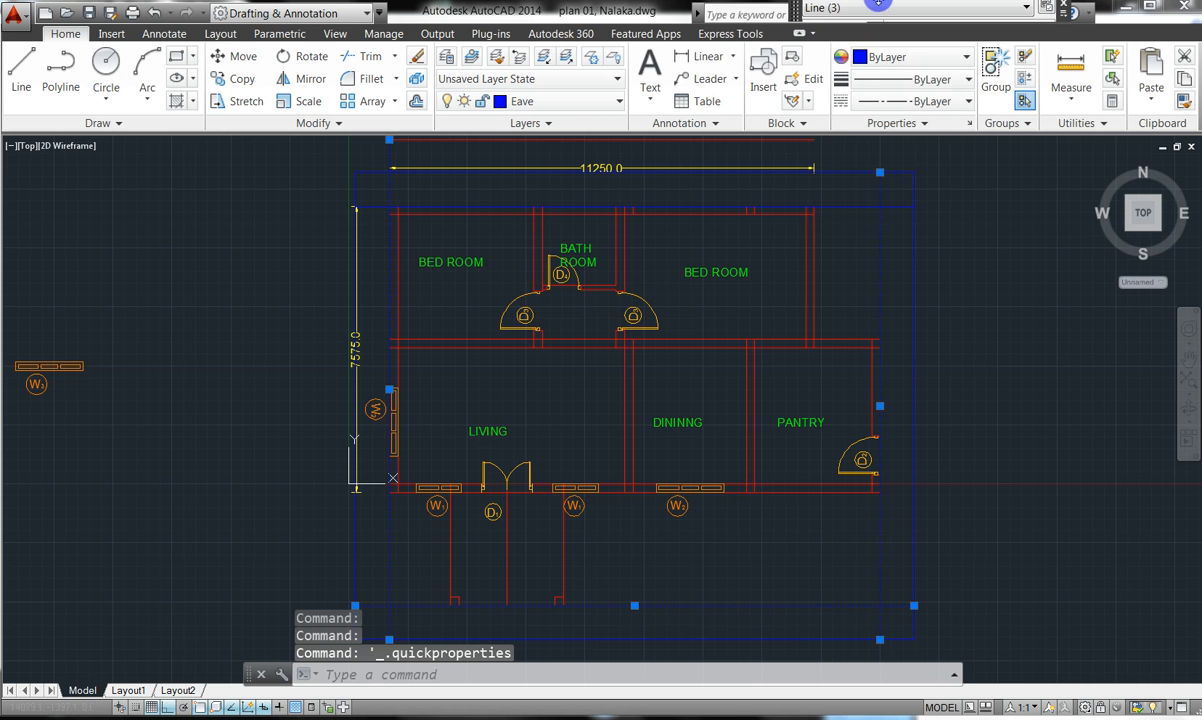
pyautogui.click(836, 206)
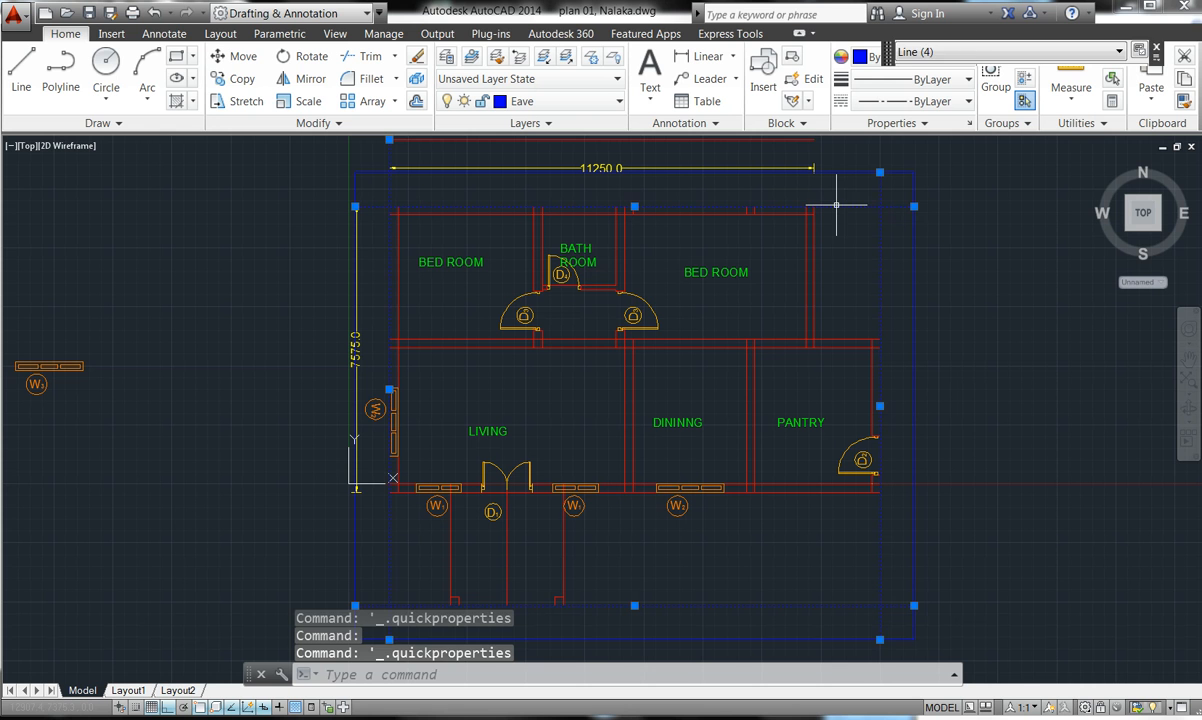
pyautogui.press('Delete')
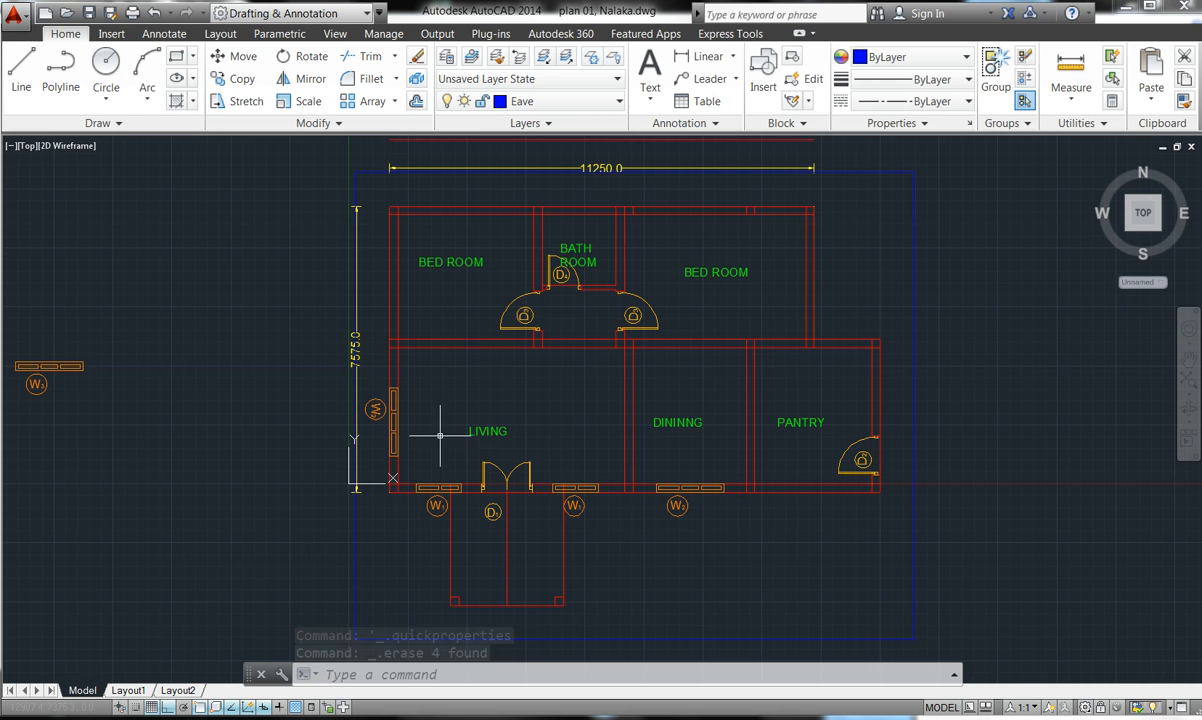
# - Zoom in on the front wall around the W1 windows and D1 door
pyautogui.scroll(-2, 483, 250)
pyautogui.scroll(2, 500, 252)
pyautogui.scroll(-4, 518, 255)
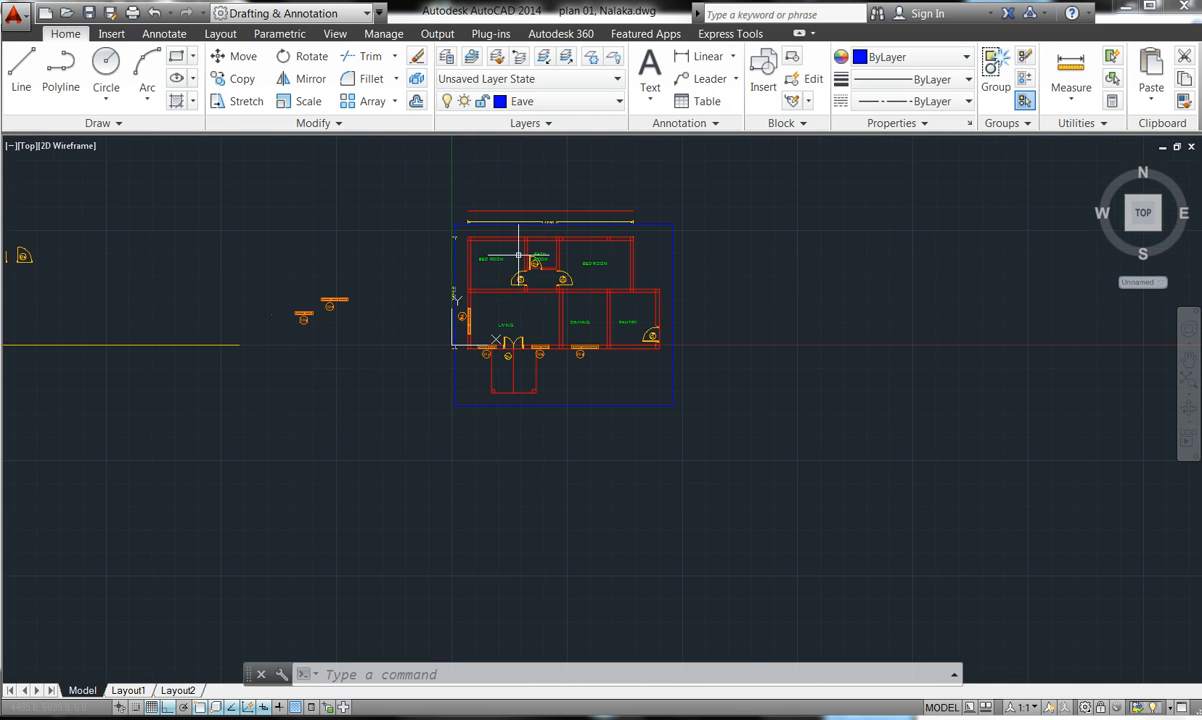
pyautogui.scroll(2, 473, 345)
pyautogui.scroll(8, 491, 350)
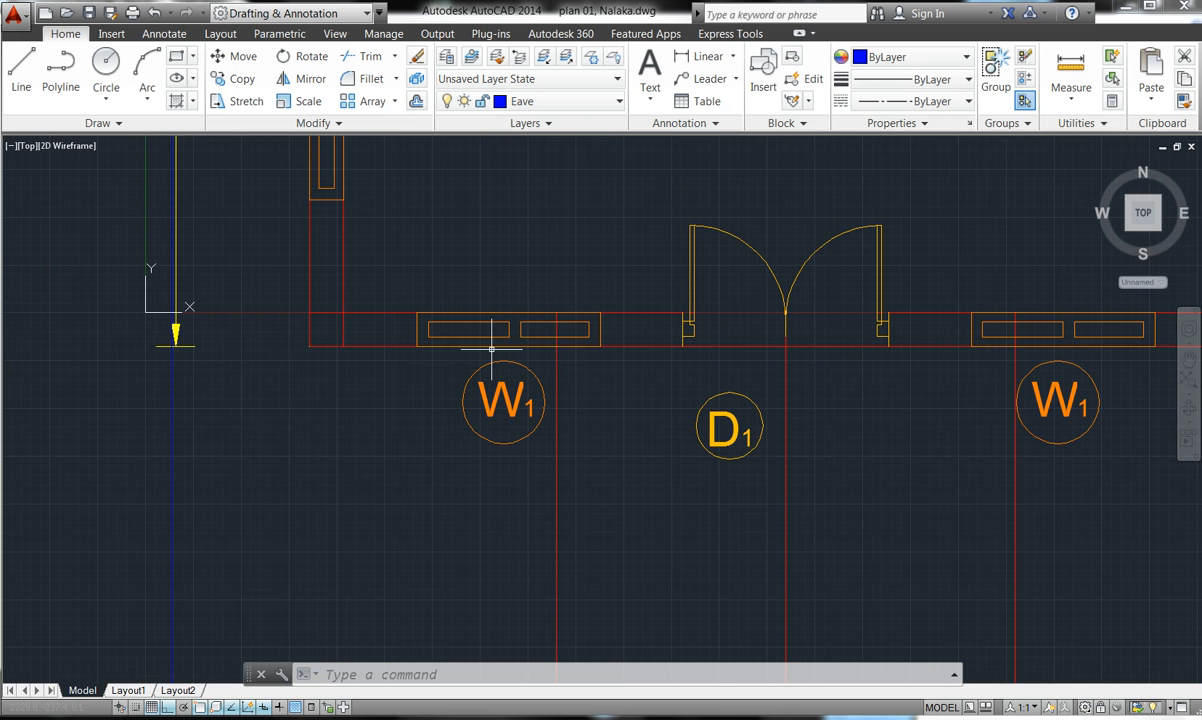
# - Offset the front wall and the porch's side and lower lines 900 outward
pyautogui.click(416, 101)
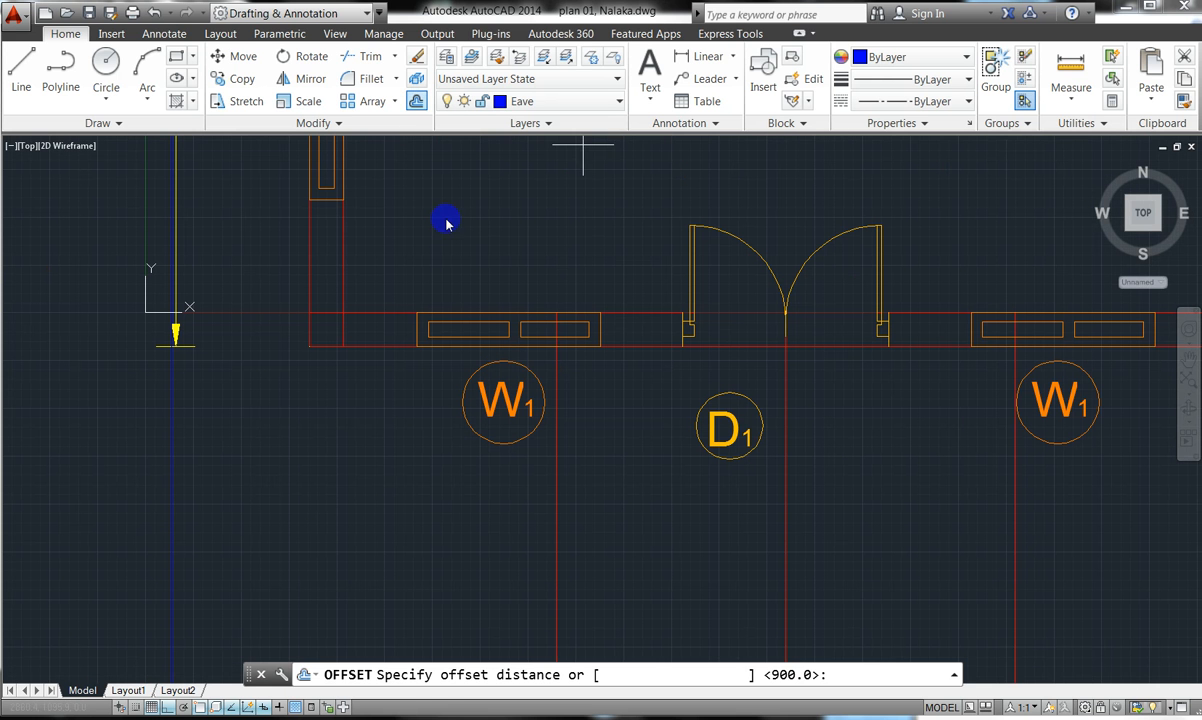
pyautogui.write('900')
pyautogui.press('Return')
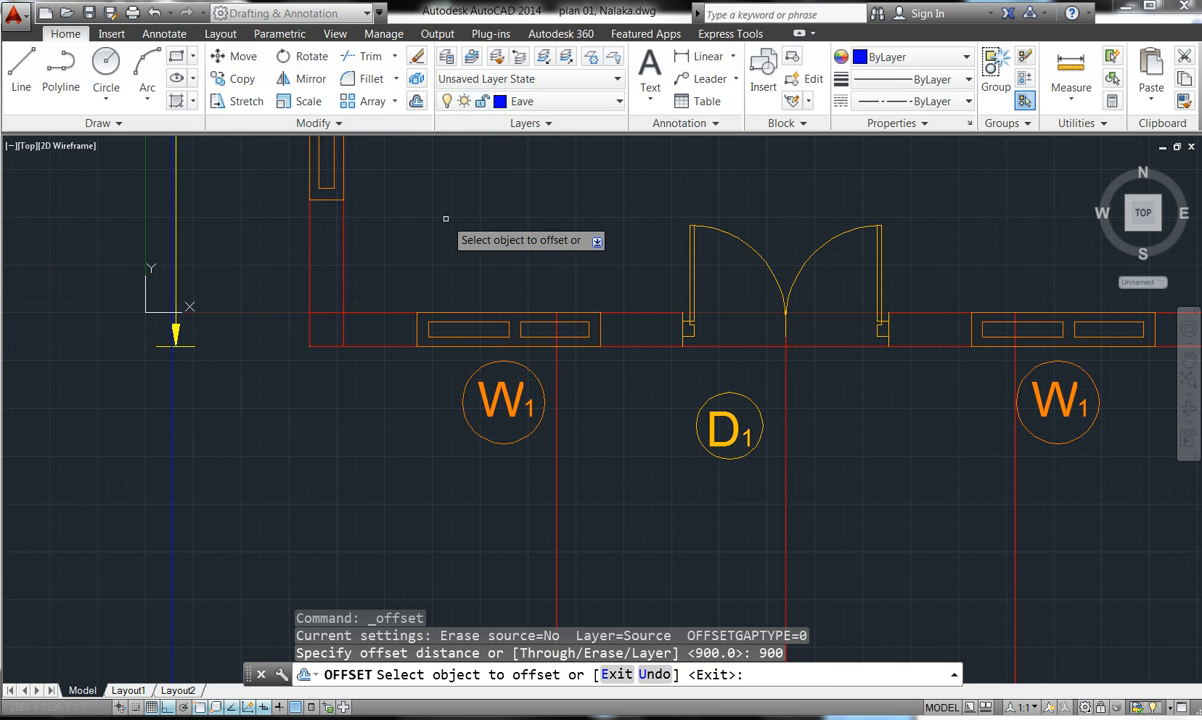
pyautogui.click(336, 347)
pyautogui.click(329, 411)
pyautogui.scroll(-5, 329, 411)
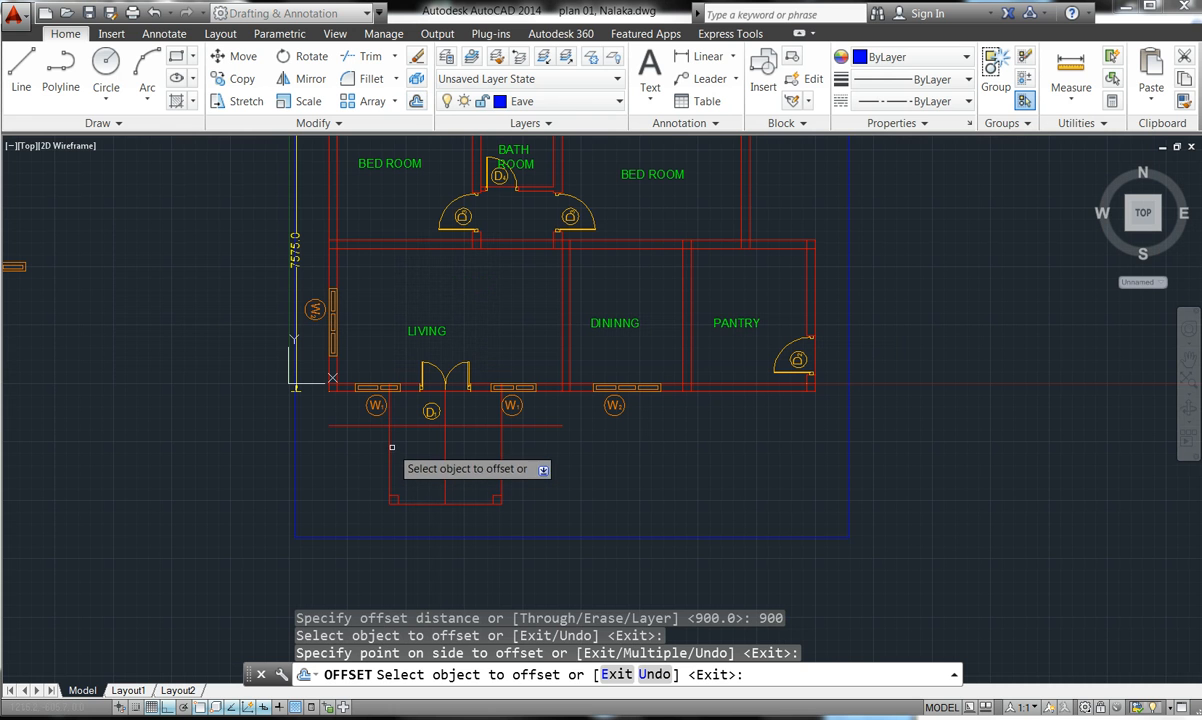
pyautogui.click(388, 441)
pyautogui.click(324, 444)
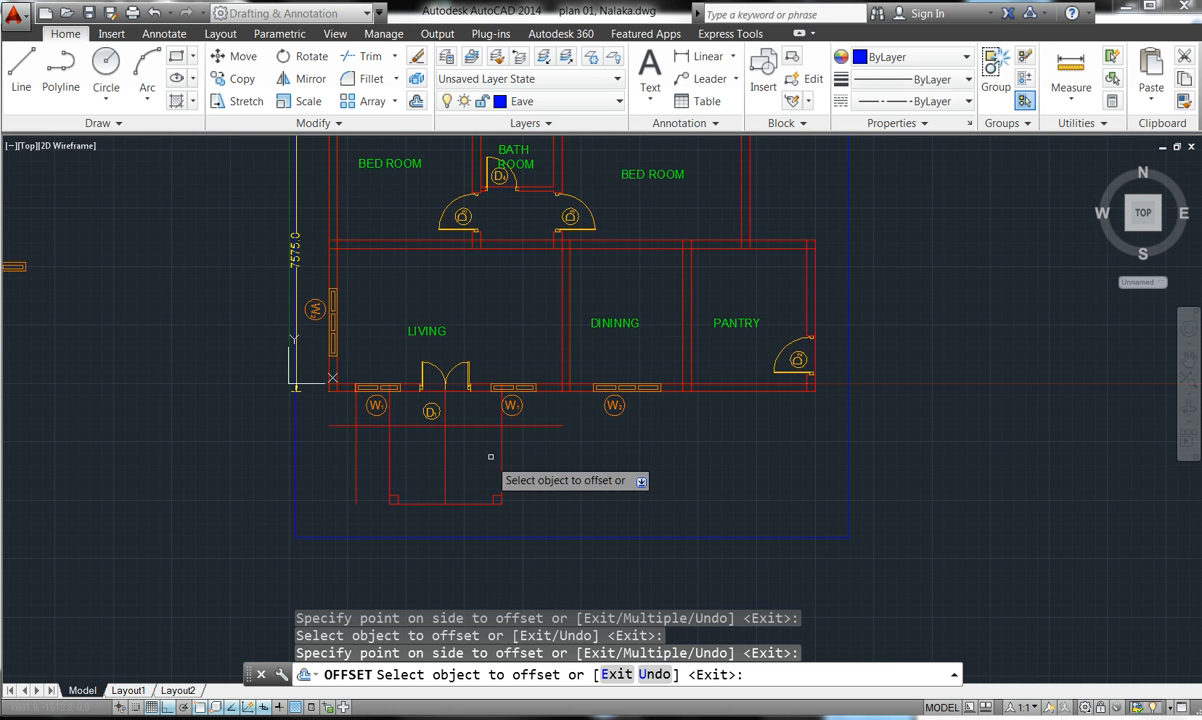
pyautogui.click(504, 445)
pyautogui.click(503, 444)
pyautogui.click(555, 451)
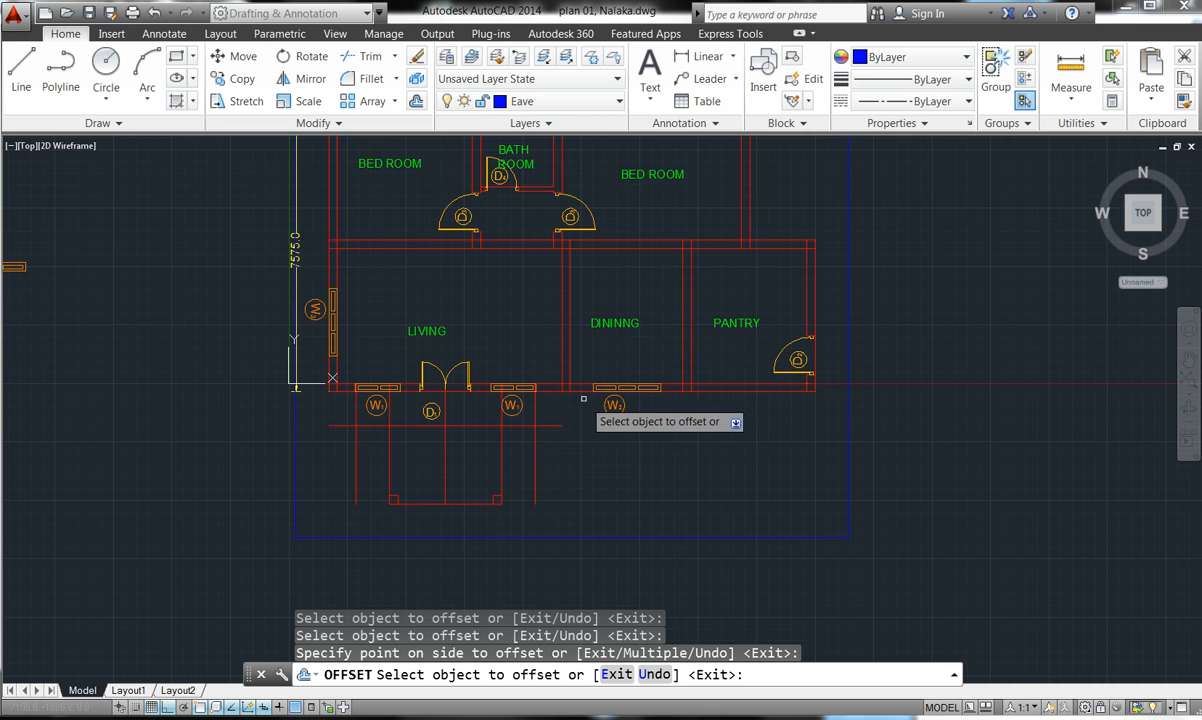
pyautogui.click(577, 394)
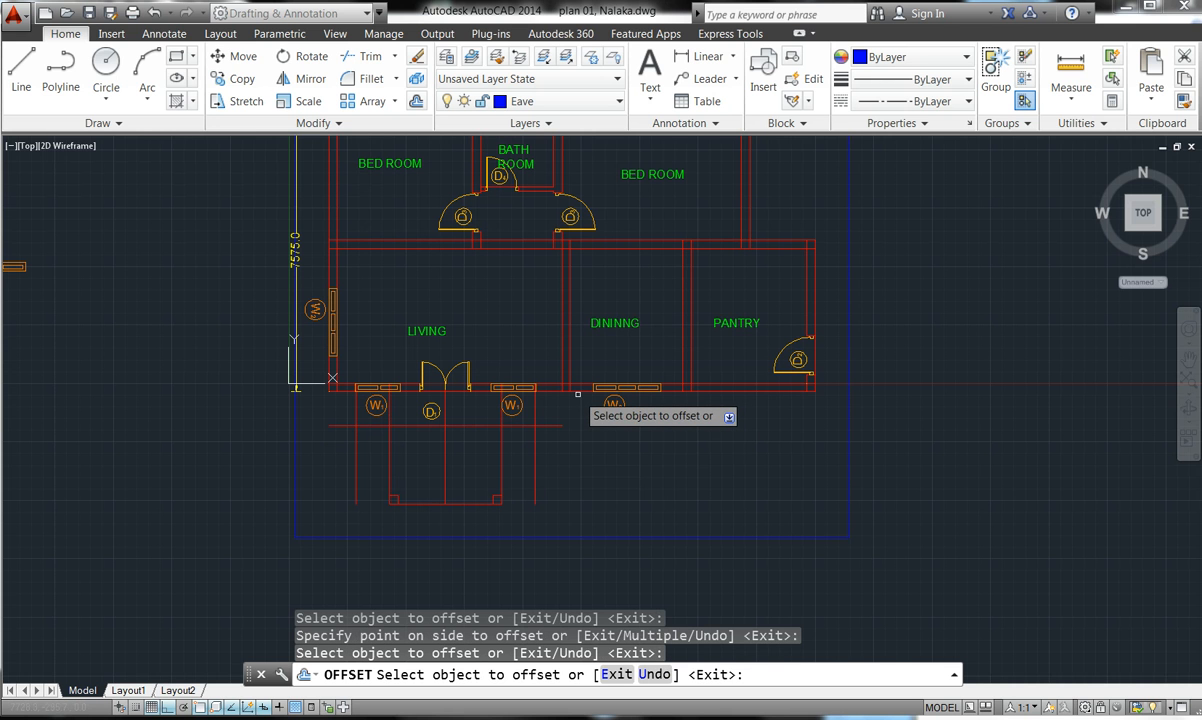
pyautogui.click(577, 392)
pyautogui.click(572, 443)
# - Offset the pantry's outer right wall and the wall beside the bedroom 900 outward
pyautogui.scroll(6, 783, 228)
pyautogui.scroll(-6, 785, 320)
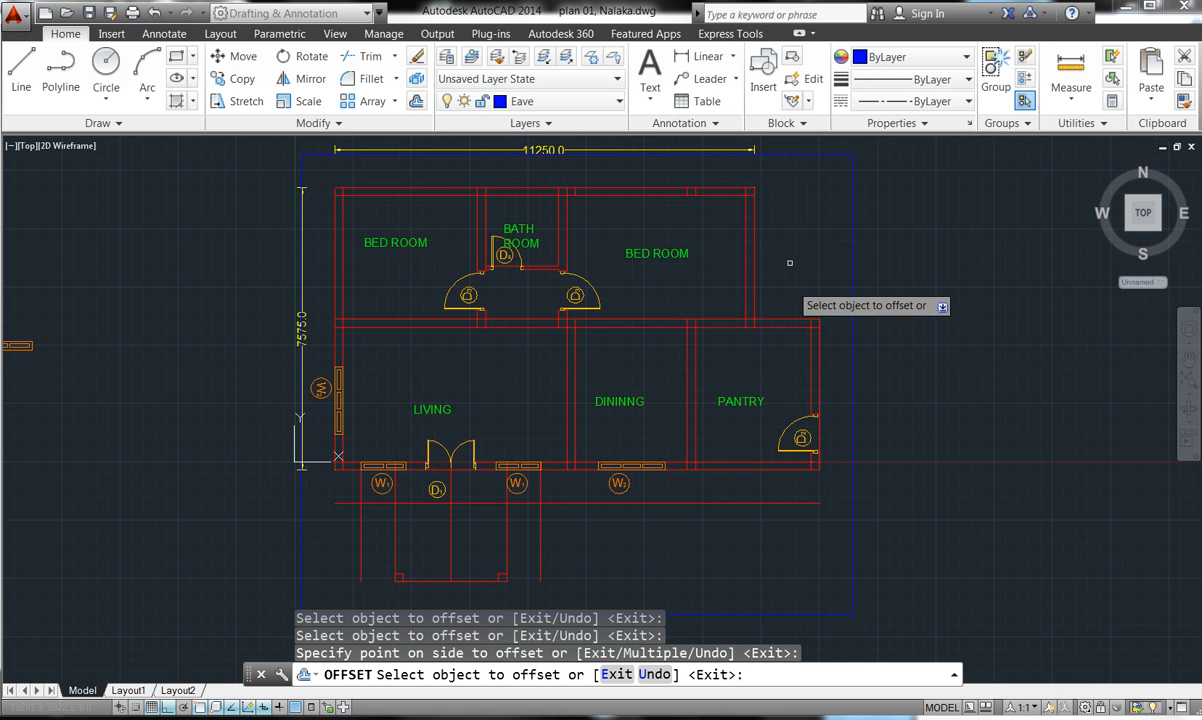
pyautogui.click(751, 234)
pyautogui.click(802, 277)
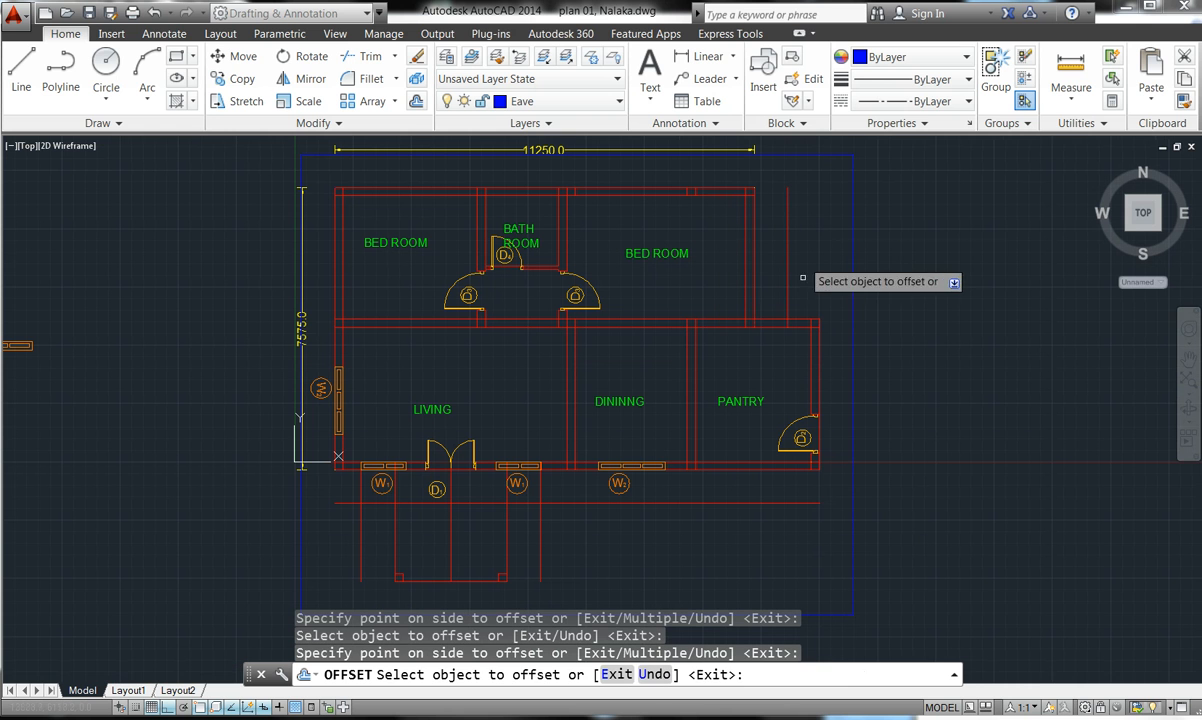
pyautogui.click(770, 321)
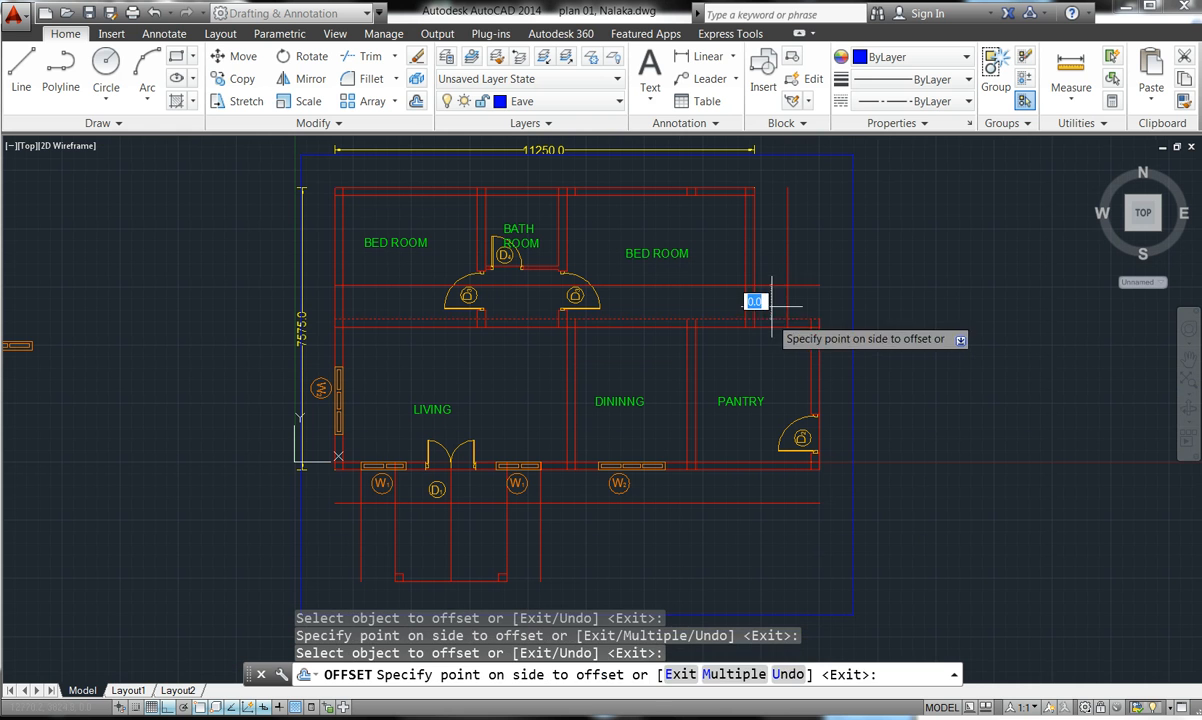
pyautogui.click(779, 287)
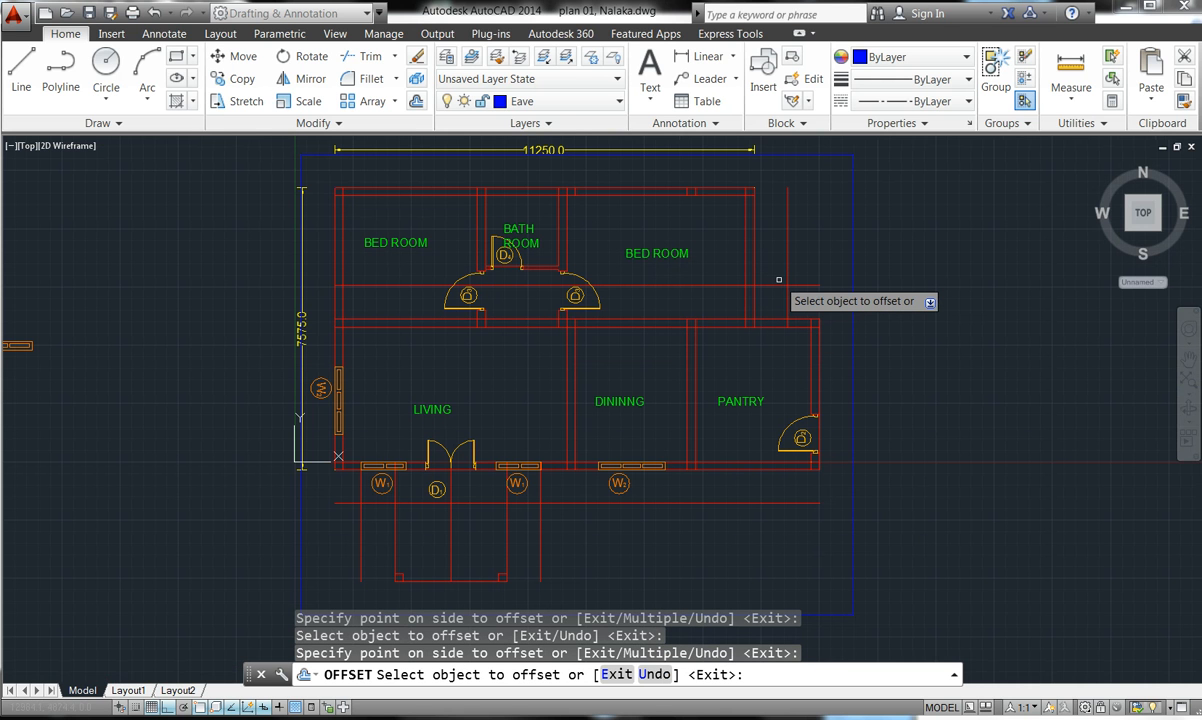
pyautogui.press('Escape')
pyautogui.press('Escape')
pyautogui.press('Escape')
pyautogui.press('Escape')
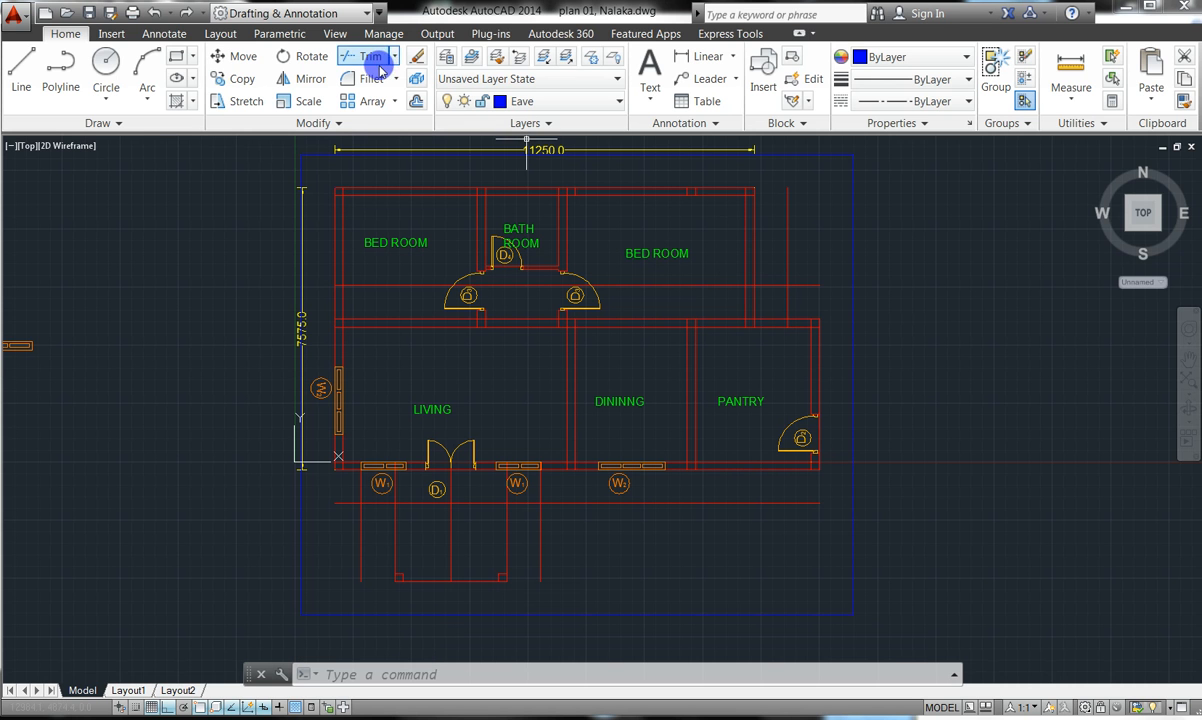
pyautogui.click(352, 58)
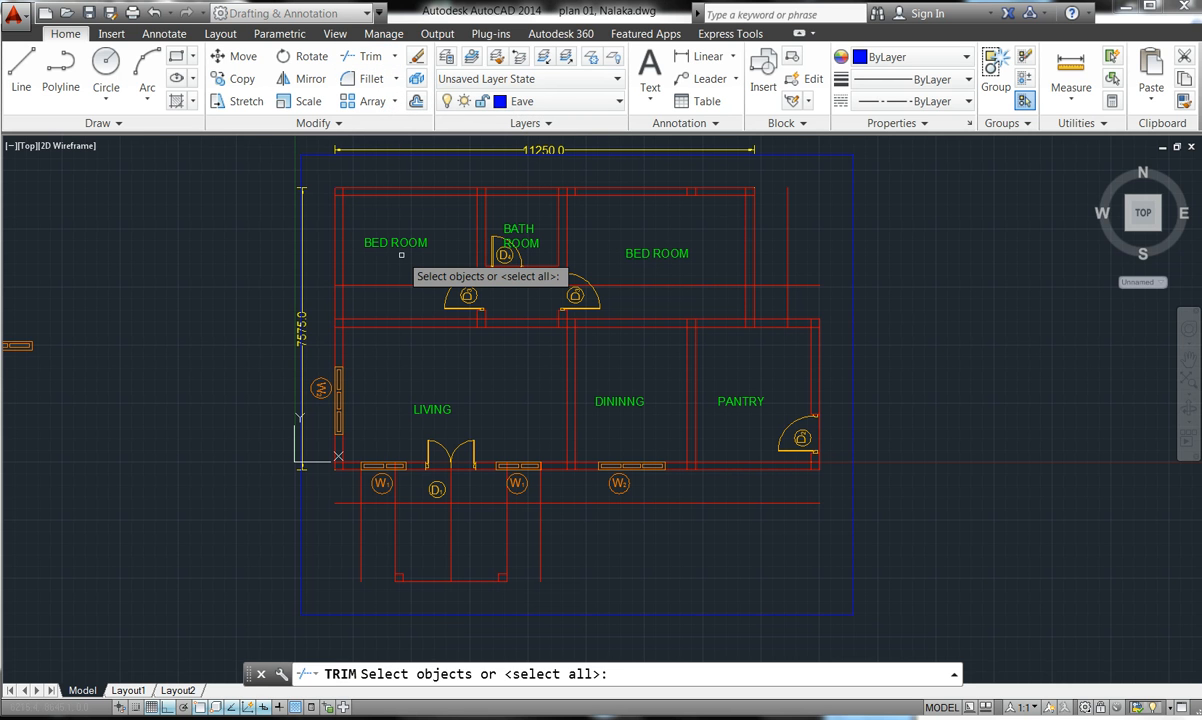
pyautogui.press('Return')
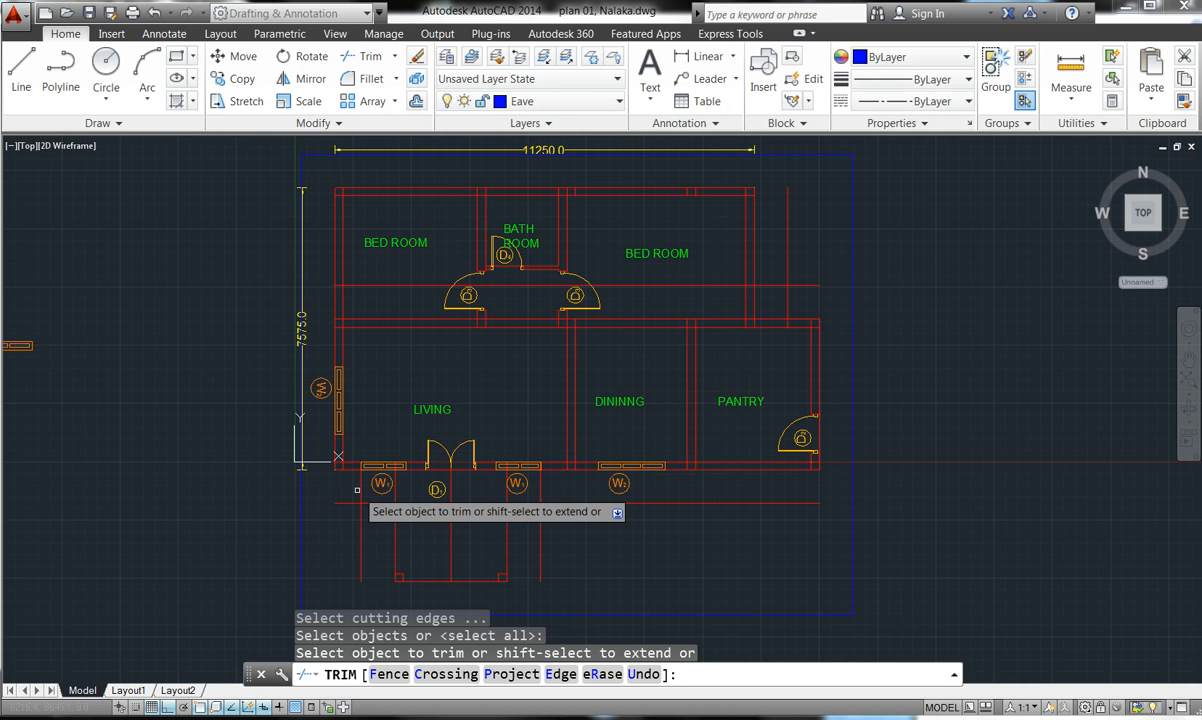
pyautogui.click(382, 535)
pyautogui.click(381, 534)
pyautogui.click(331, 502)
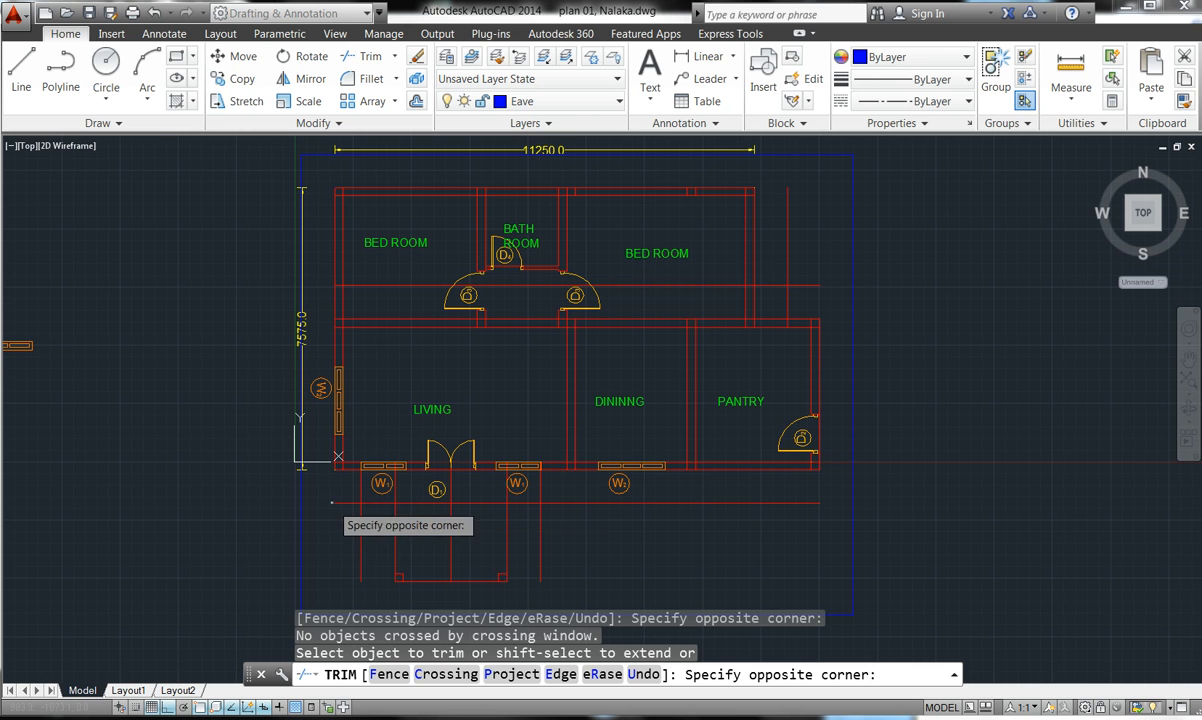
pyautogui.click(352, 520)
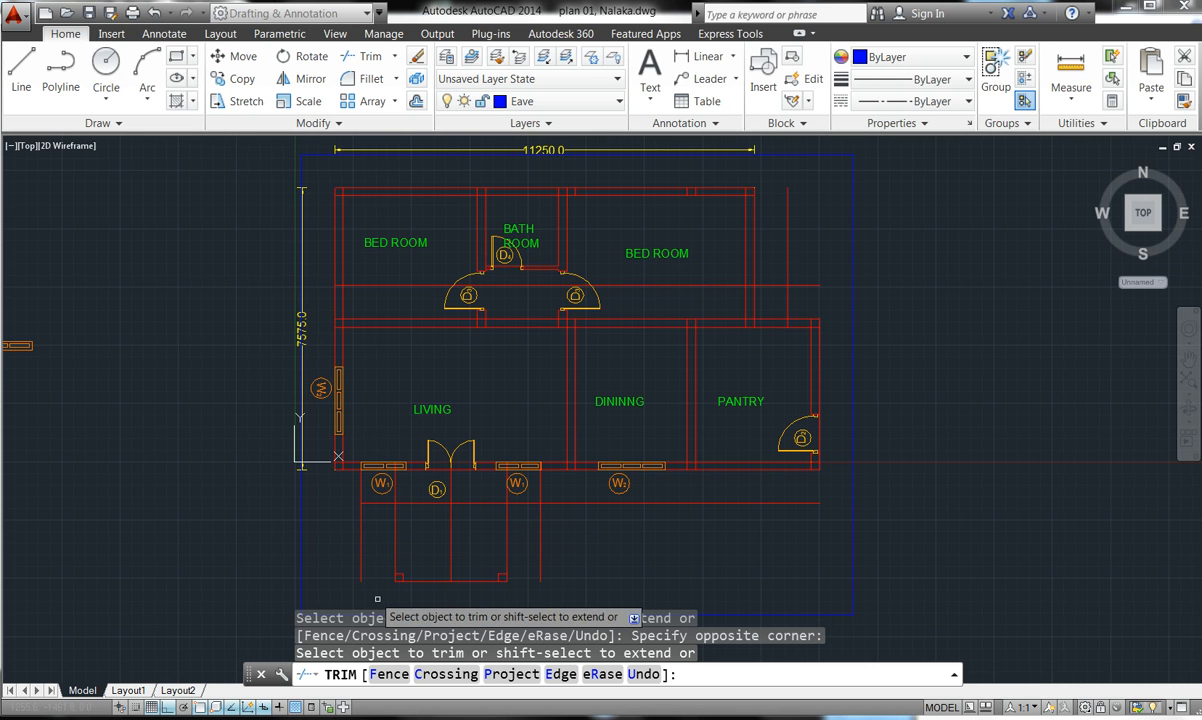
pyautogui.scroll(-4, 505, 448)
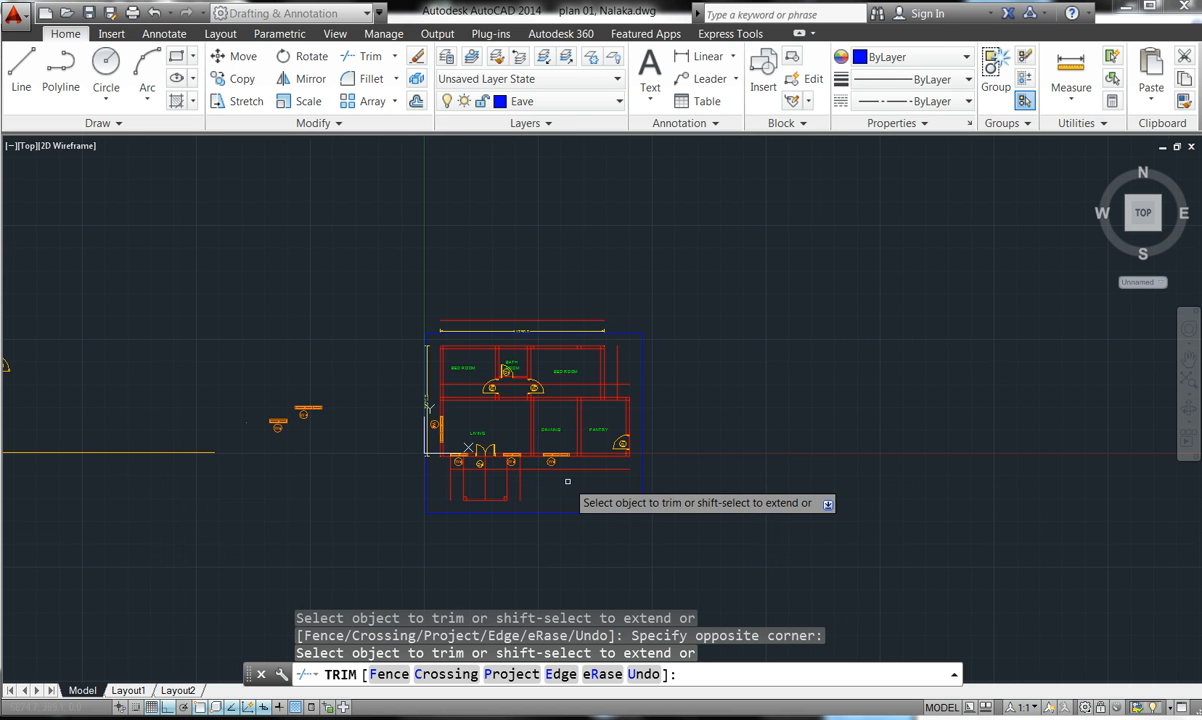
pyautogui.press('Escape')
pyautogui.press('Escape')
pyautogui.press('Escape')
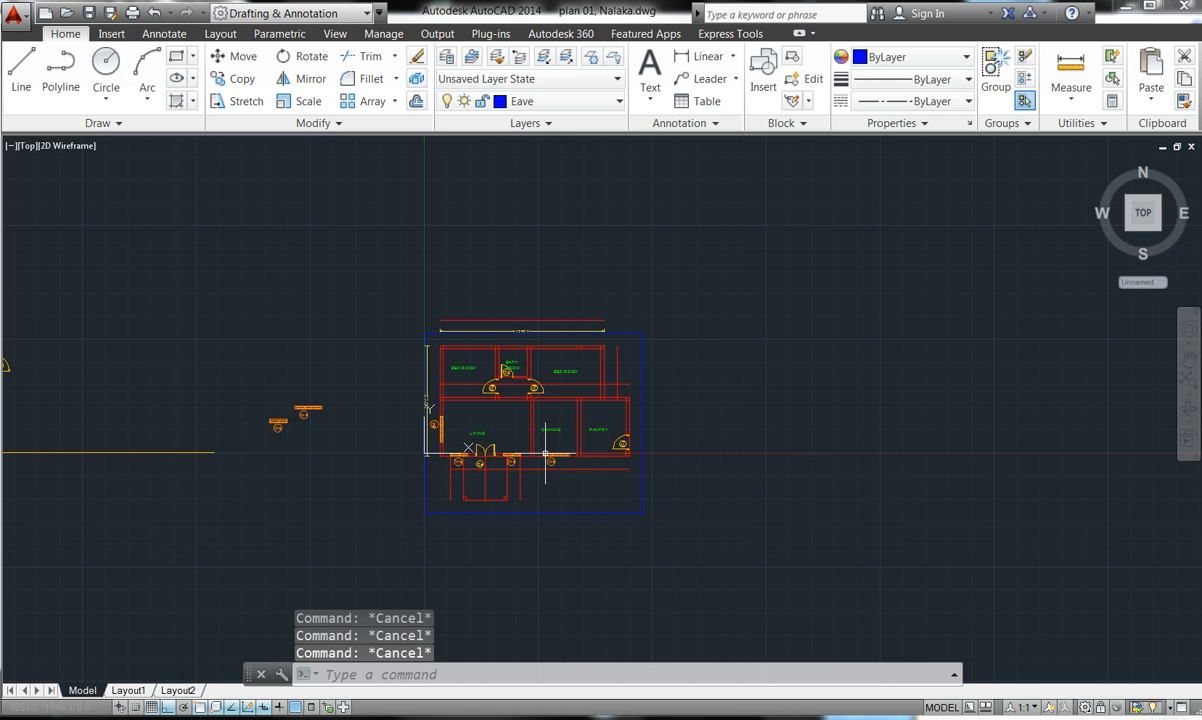
pyautogui.scroll(2, 483, 268)
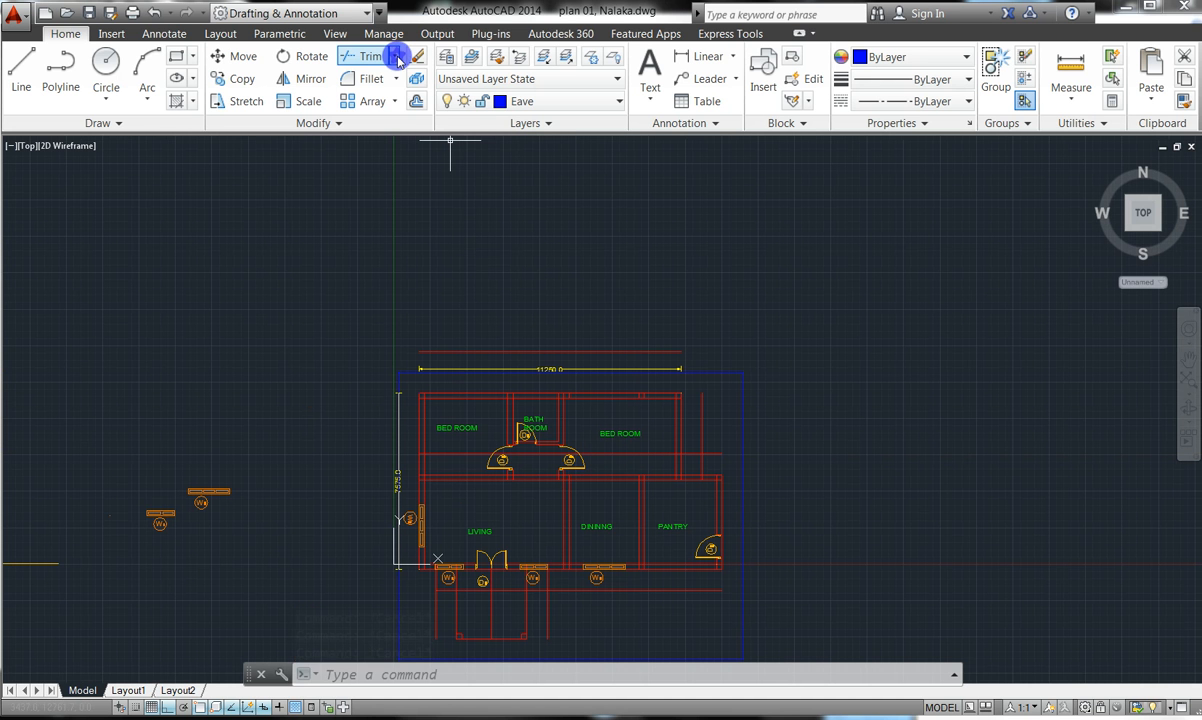
# - Start the Extend command from the trim/extend choices on the Home ribbon
pyautogui.click(396, 56)
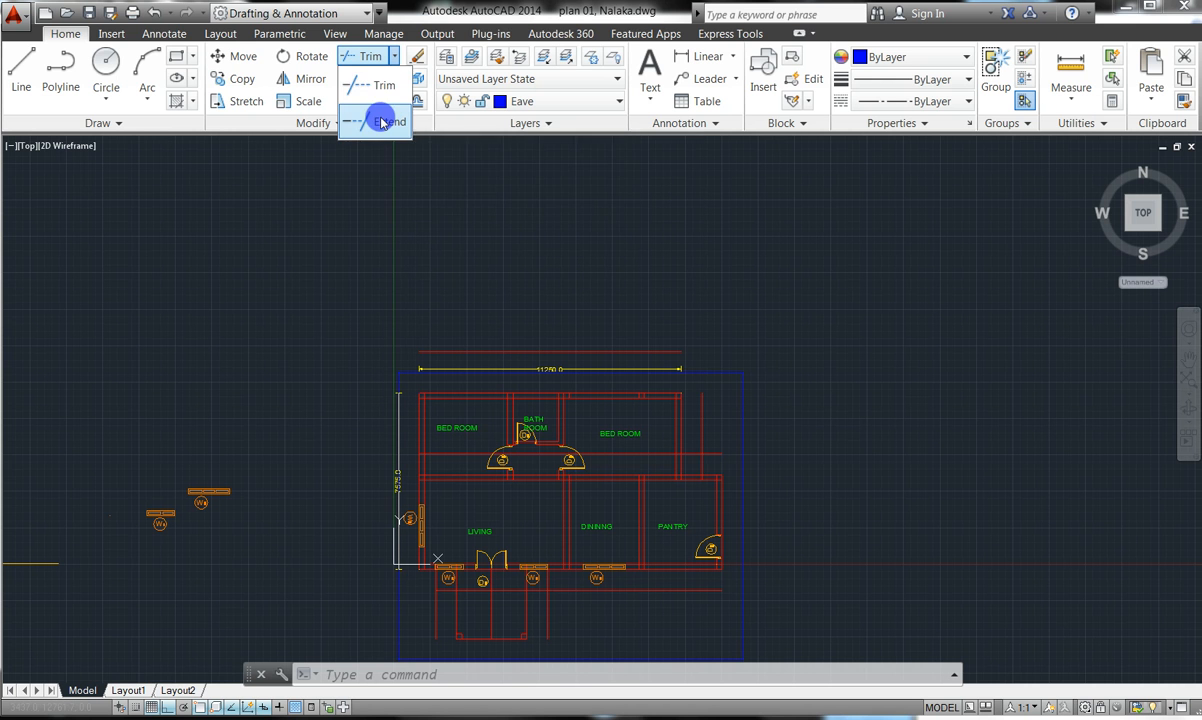
pyautogui.click(380, 123)
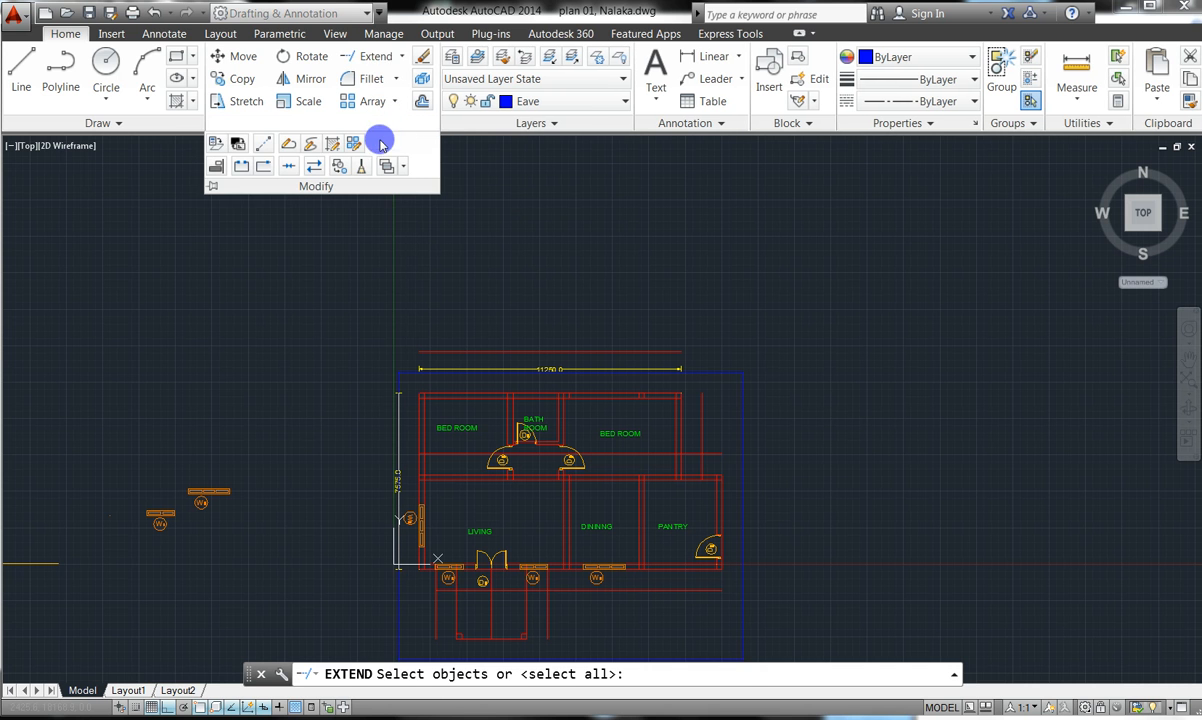
pyautogui.click(370, 57)
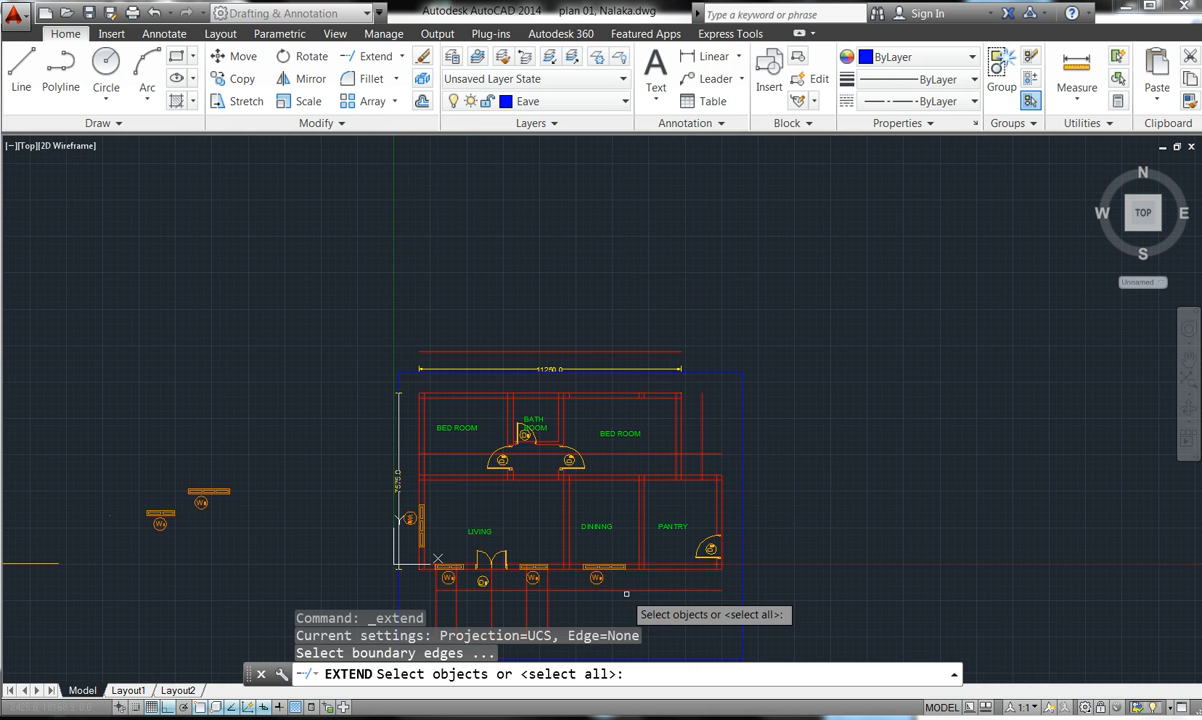
pyautogui.scroll(-5, 635, 585)
pyautogui.scroll(3, 645, 575)
pyautogui.scroll(5, 668, 545)
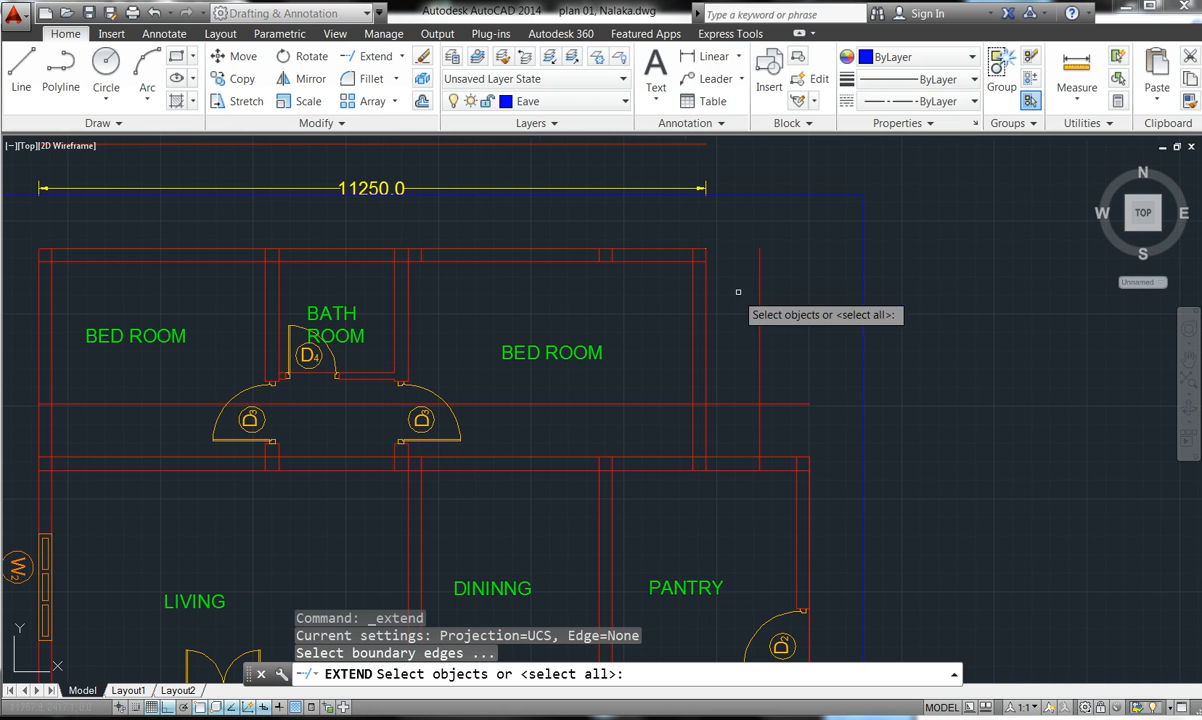
# - Select the blue eave outline and red wall lines as 11 boundary edges
pyautogui.click(782, 293)
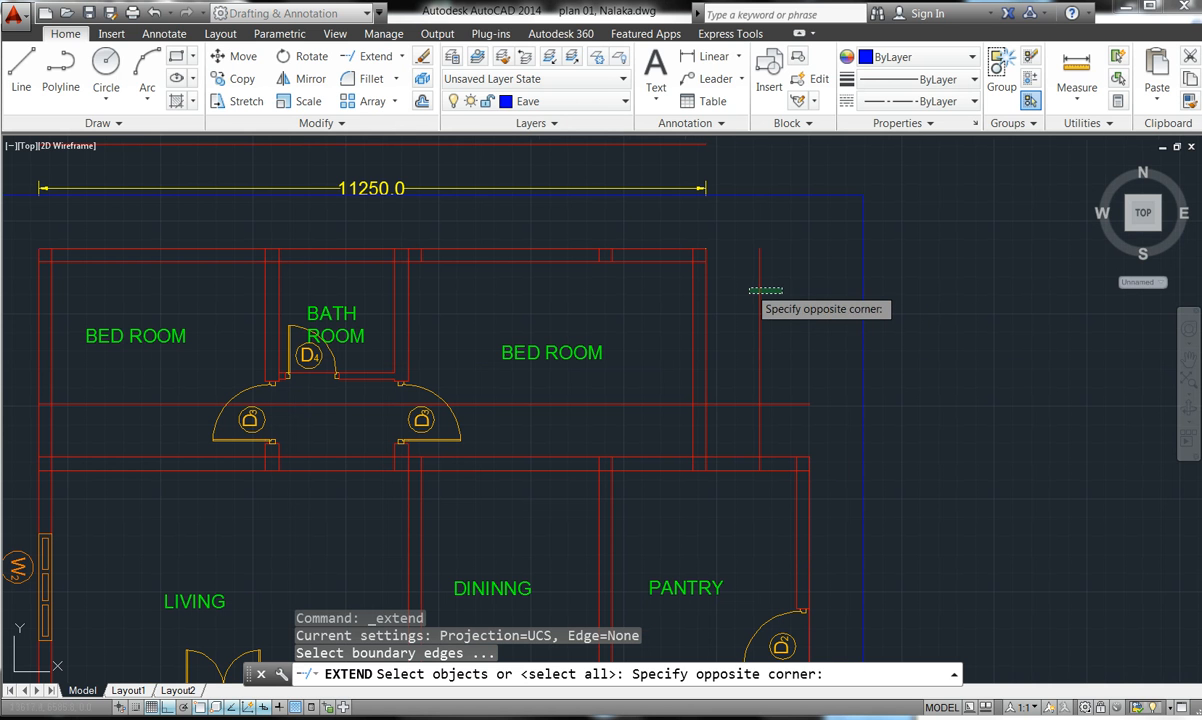
pyautogui.click(744, 287)
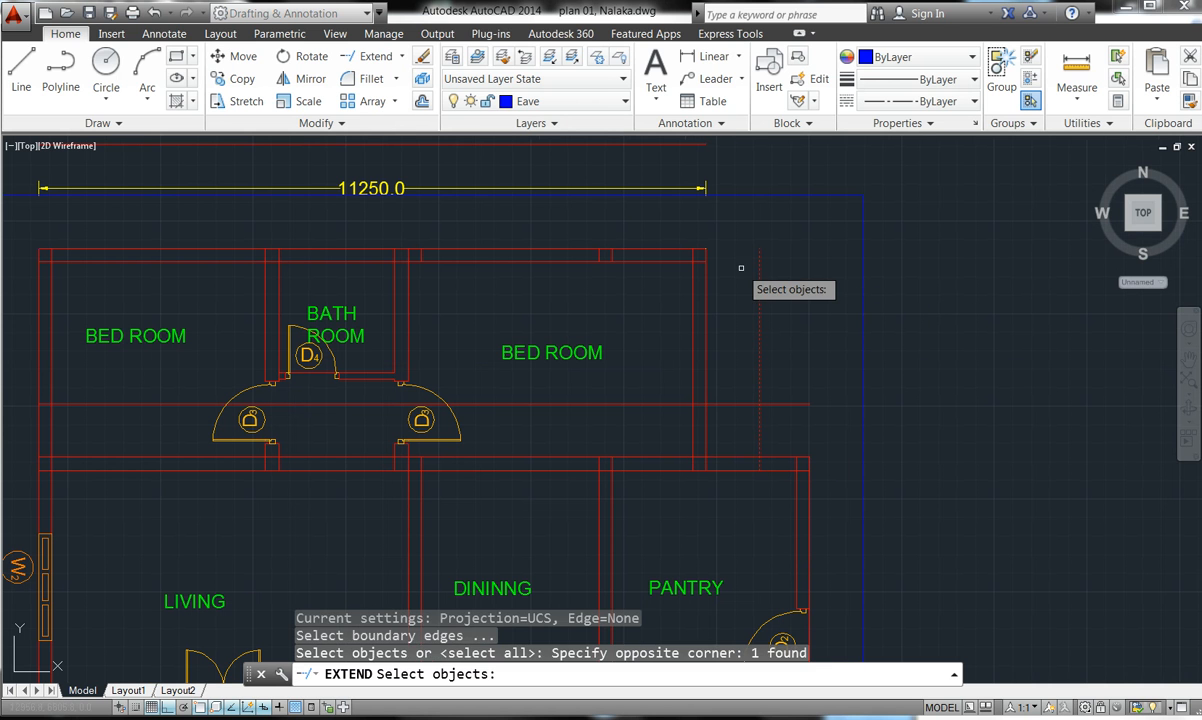
pyautogui.click(736, 197)
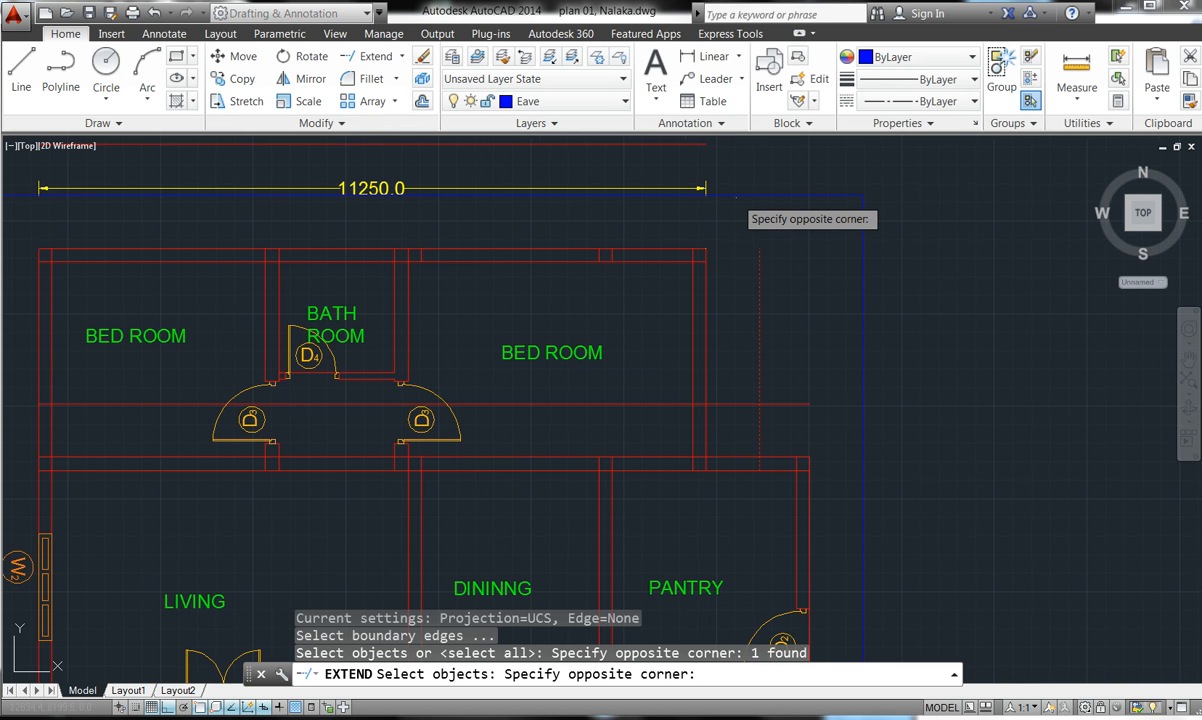
pyautogui.click(736, 190)
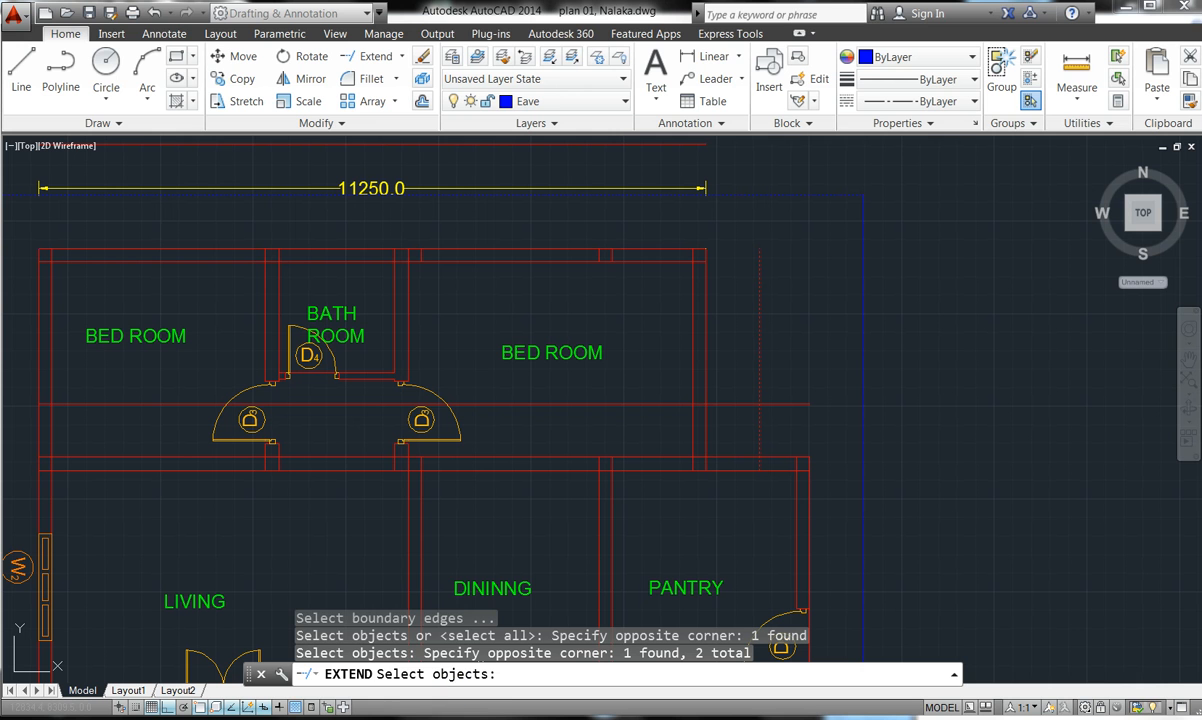
pyautogui.click(375, 718)
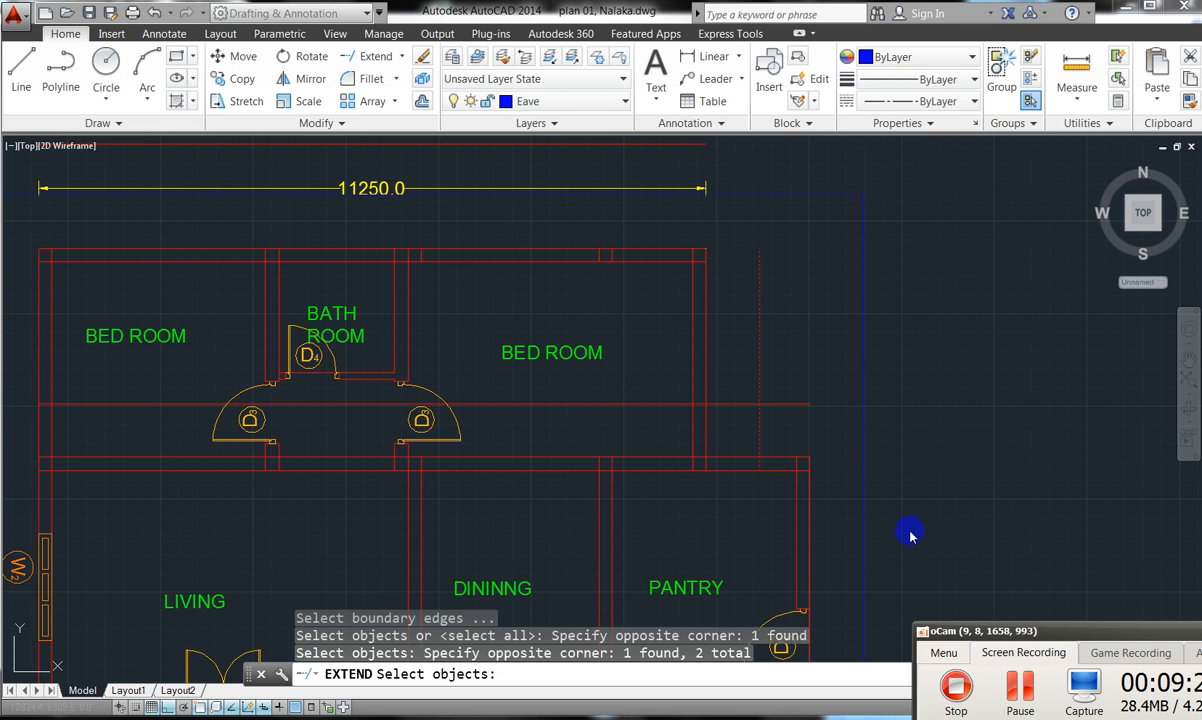
pyautogui.click(782, 403)
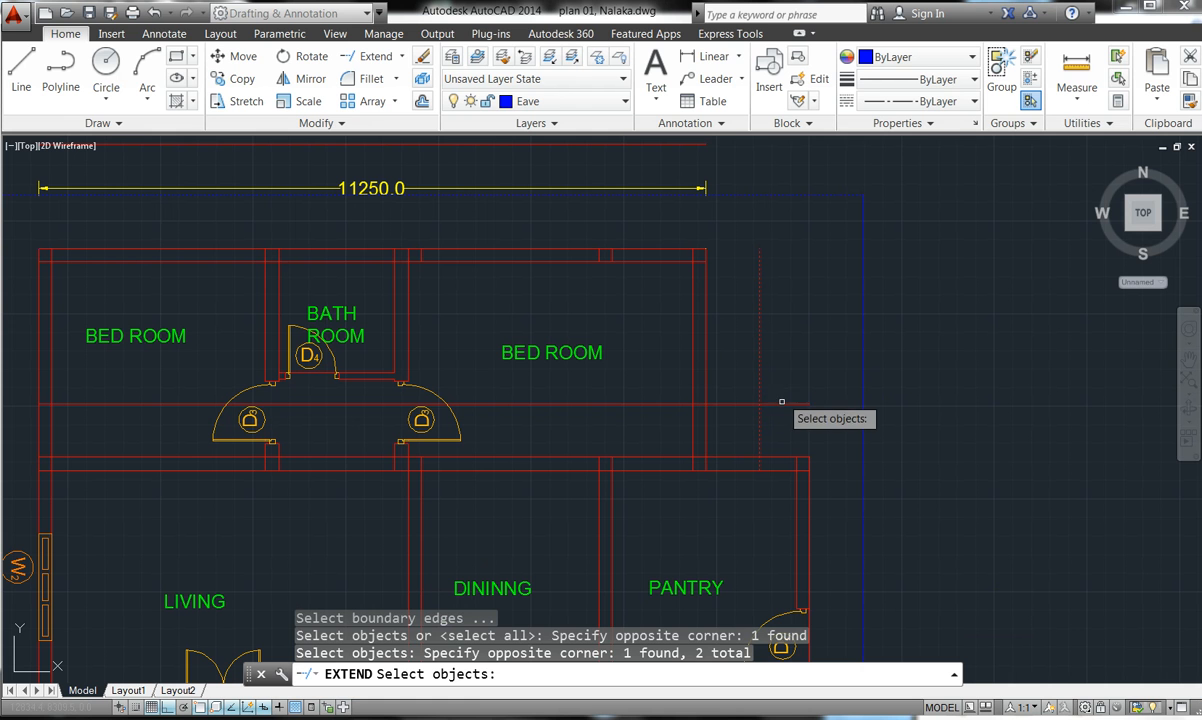
pyautogui.click(782, 404)
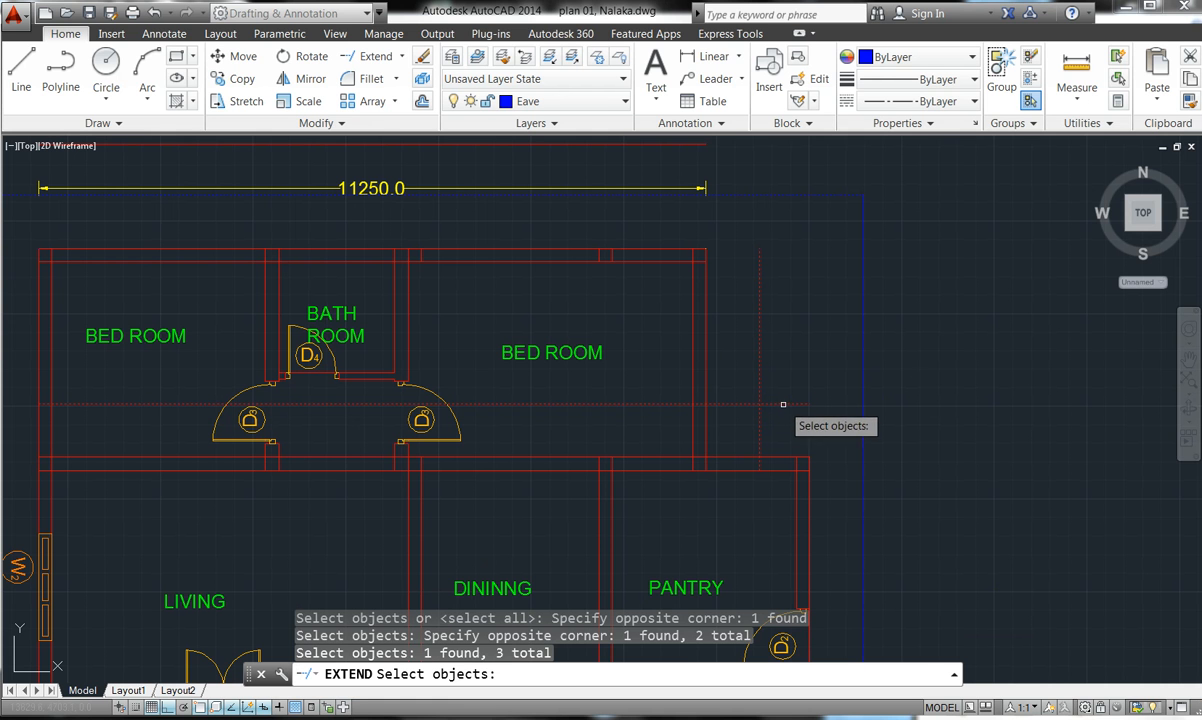
pyautogui.click(950, 372)
pyautogui.click(598, 190)
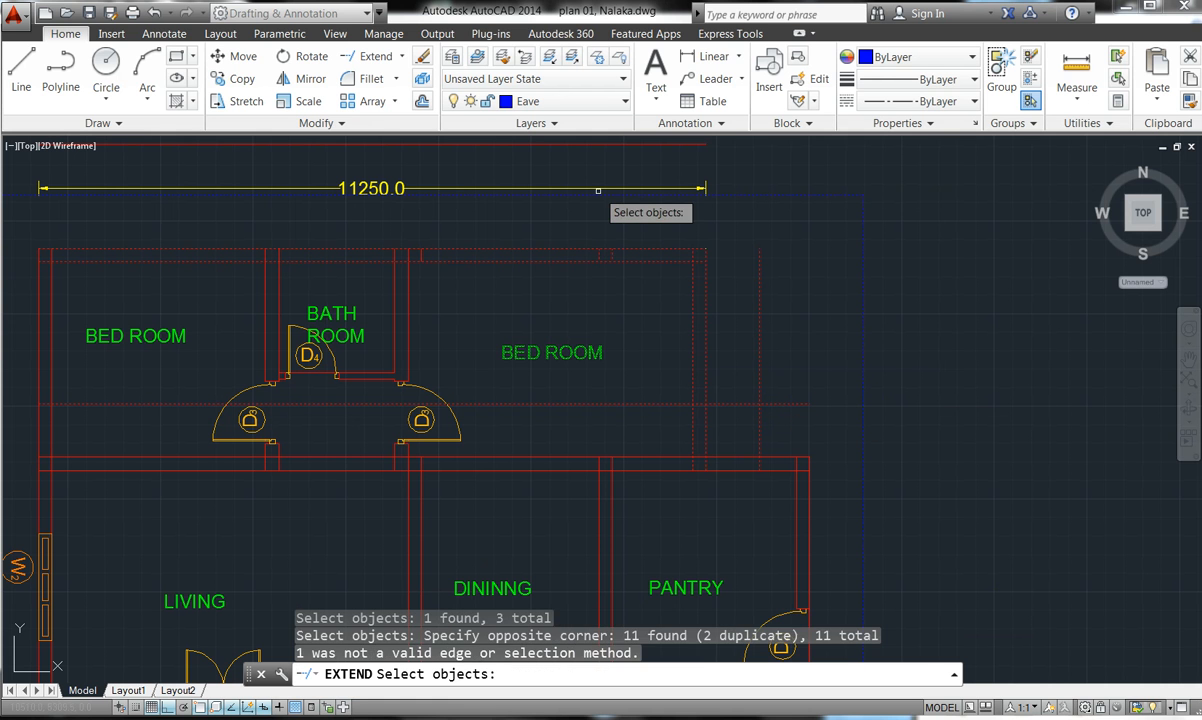
# - Extend the vertical red line upward and the front-wall offset line rightward to the blue eave outline, then end Extend
pyautogui.press('Return')
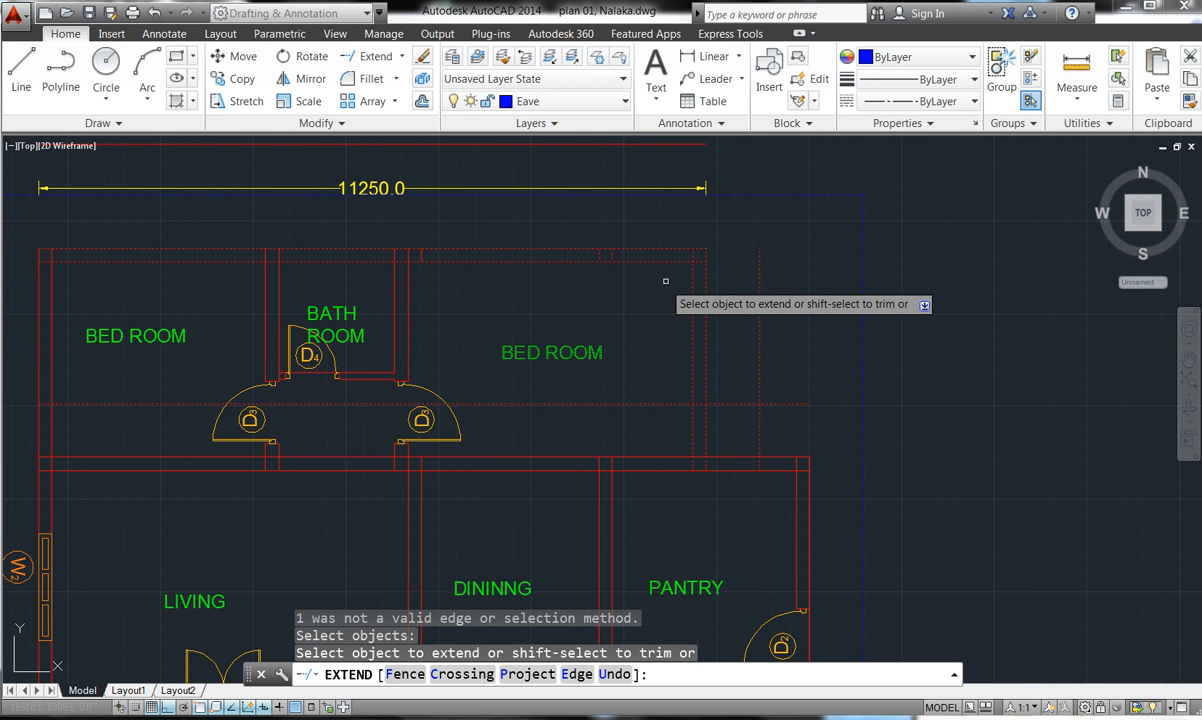
pyautogui.click(760, 251)
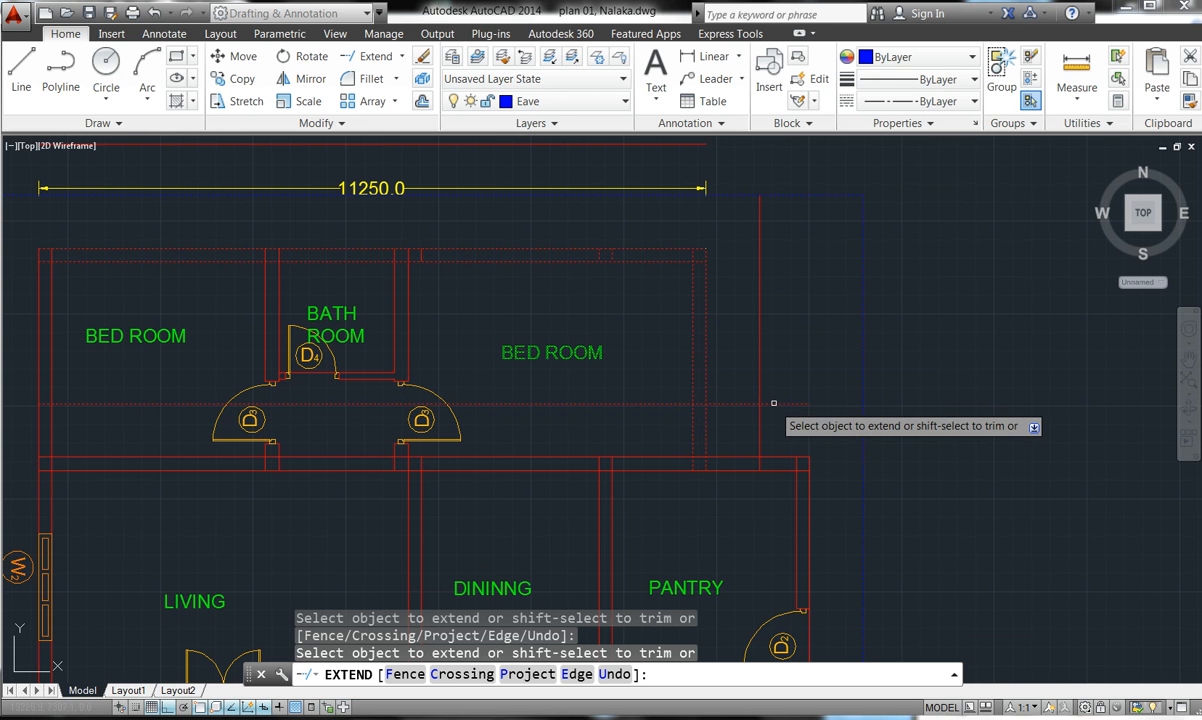
pyautogui.scroll(-6, 795, 309)
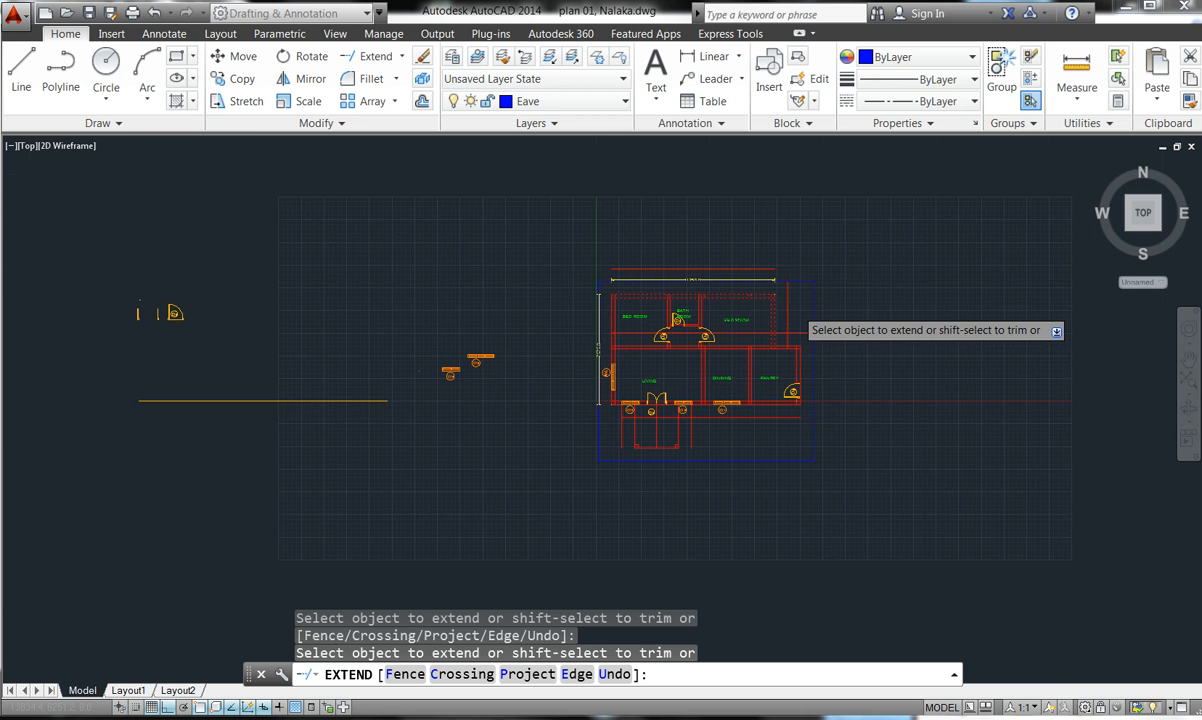
pyautogui.scroll(6, 797, 383)
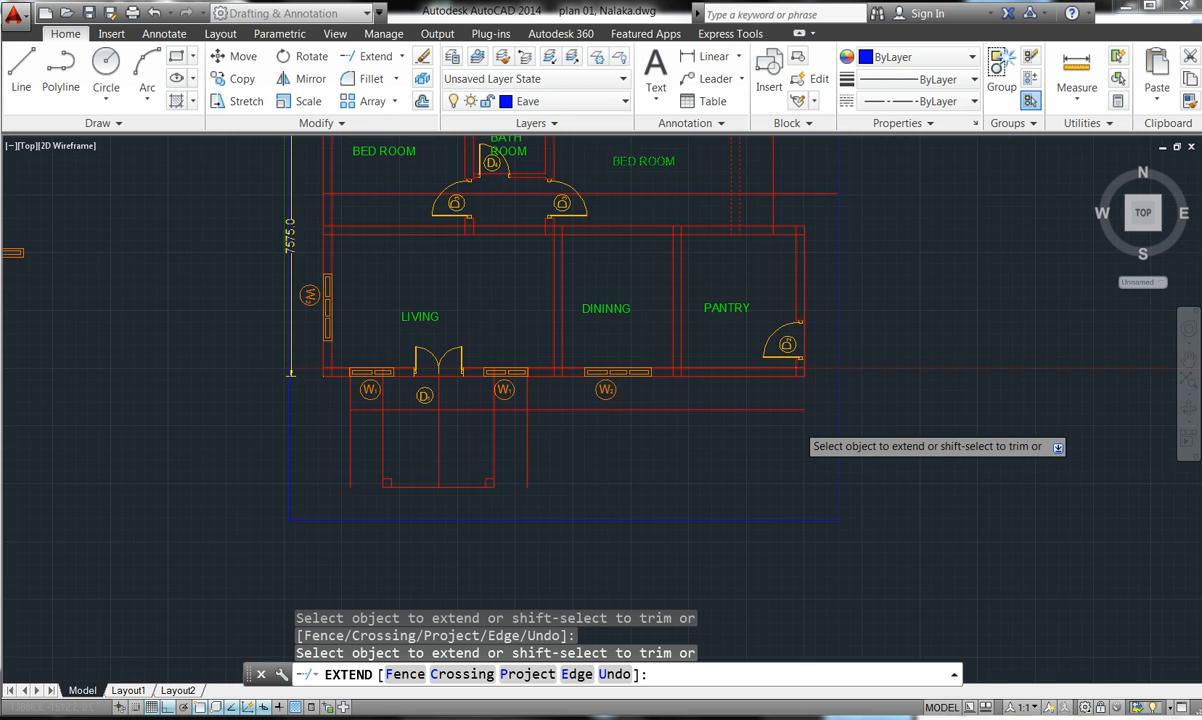
pyautogui.click(800, 402)
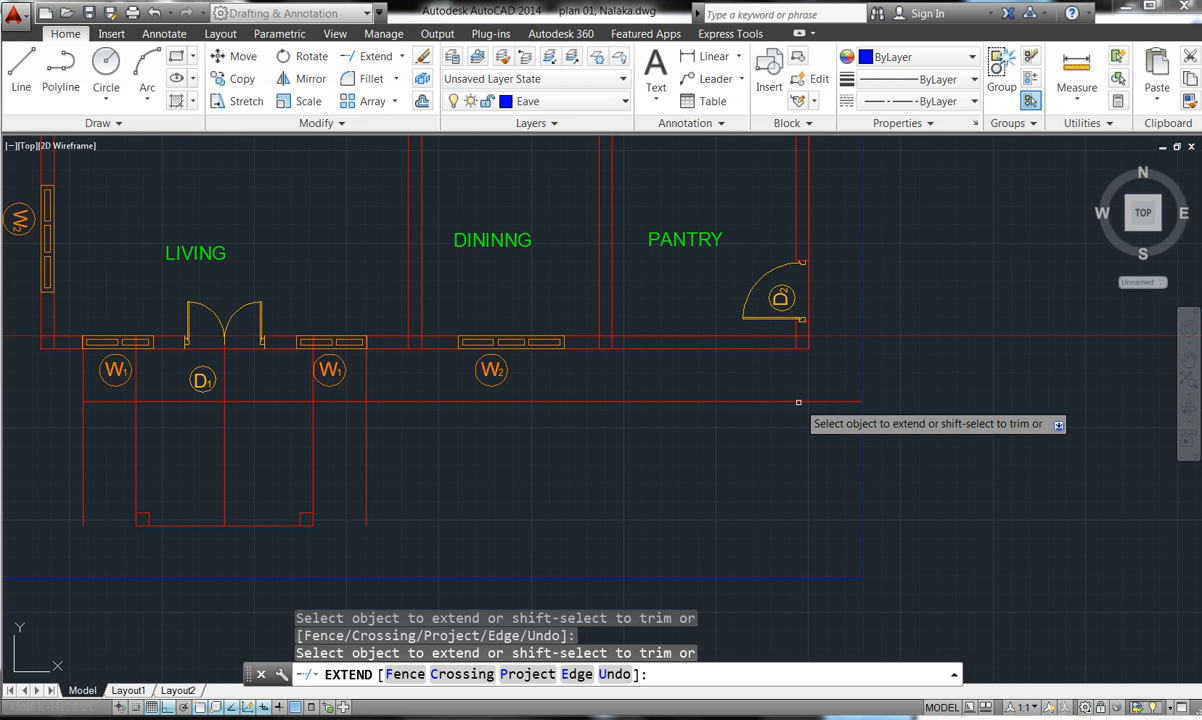
pyautogui.click(366, 521)
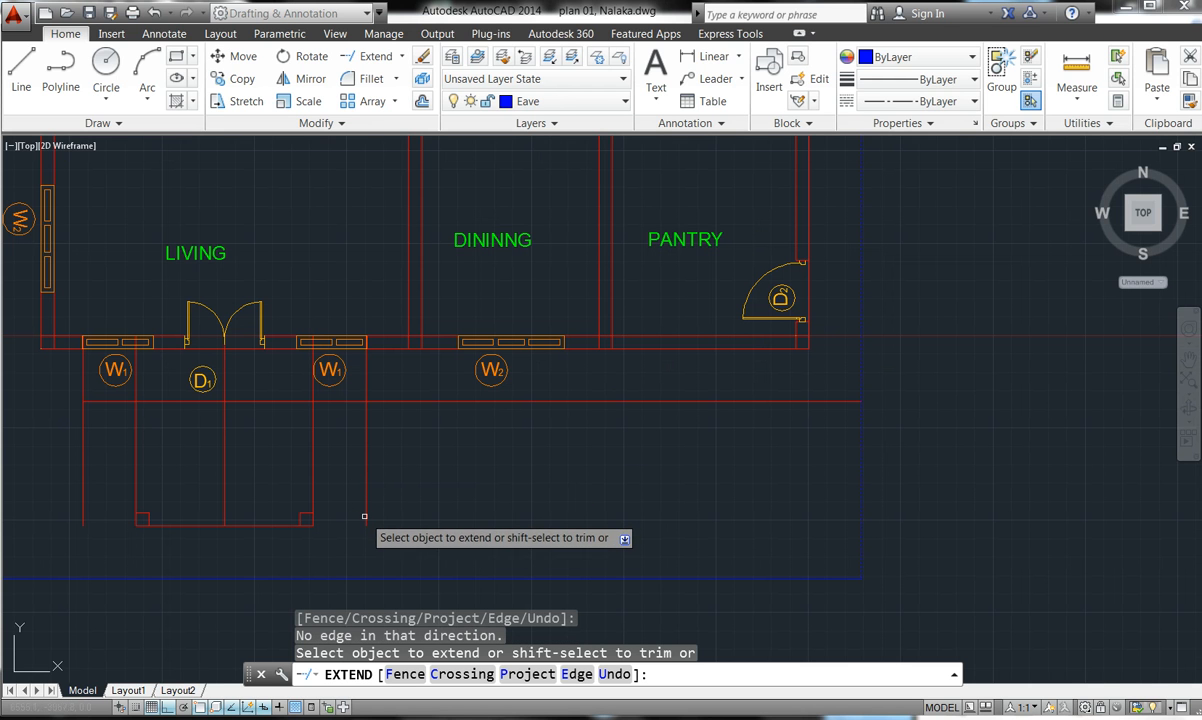
pyautogui.press('Escape')
pyautogui.press('Escape')
pyautogui.press('Escape')
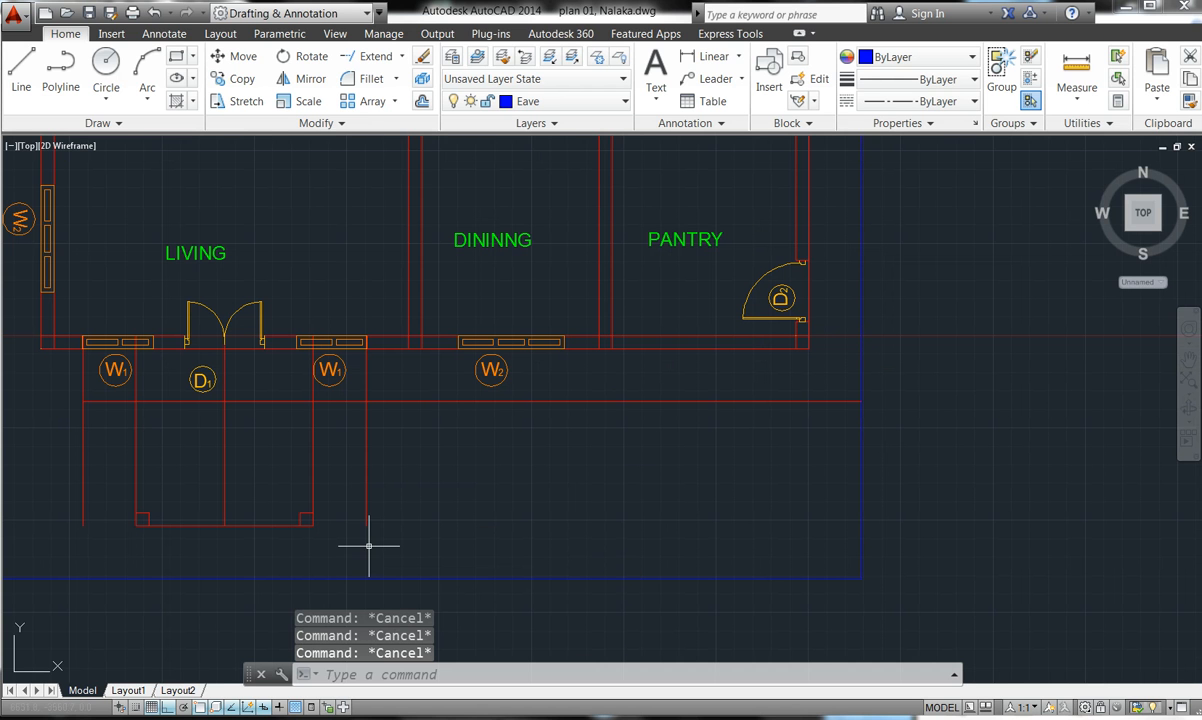
# - Restart Extend using all objects as boundaries and extend the vertical wall line down to the eave
pyautogui.click(369, 56)
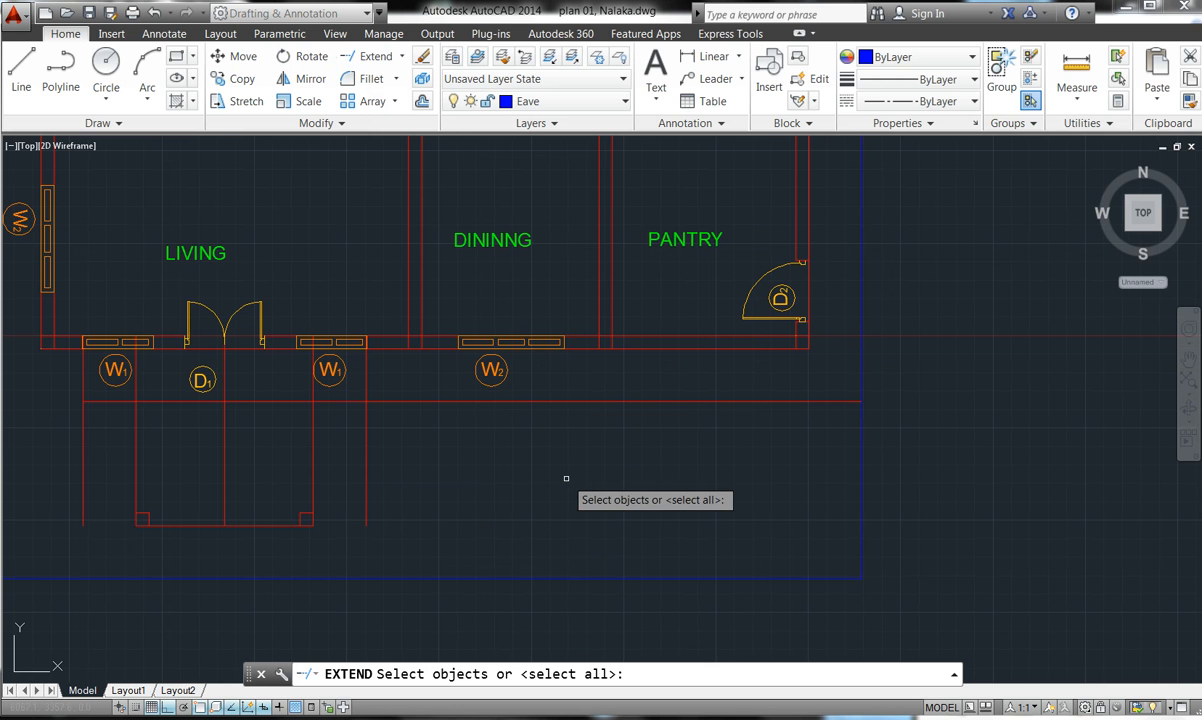
pyautogui.press('Return')
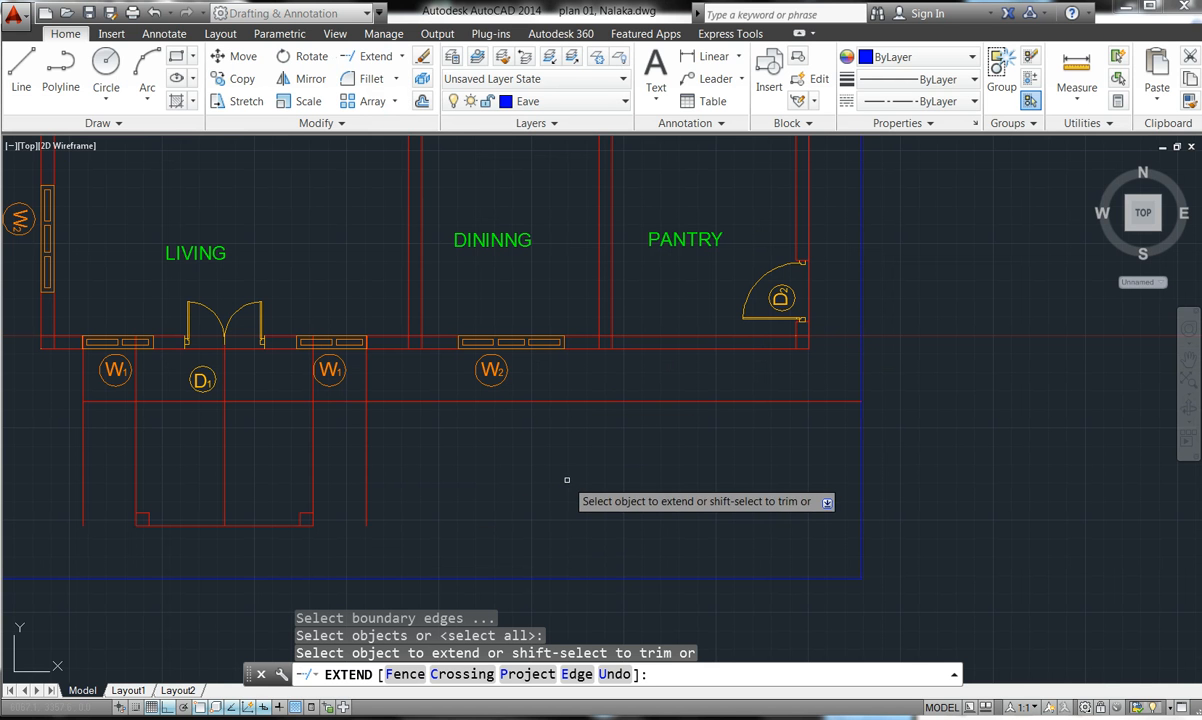
pyautogui.click(366, 476)
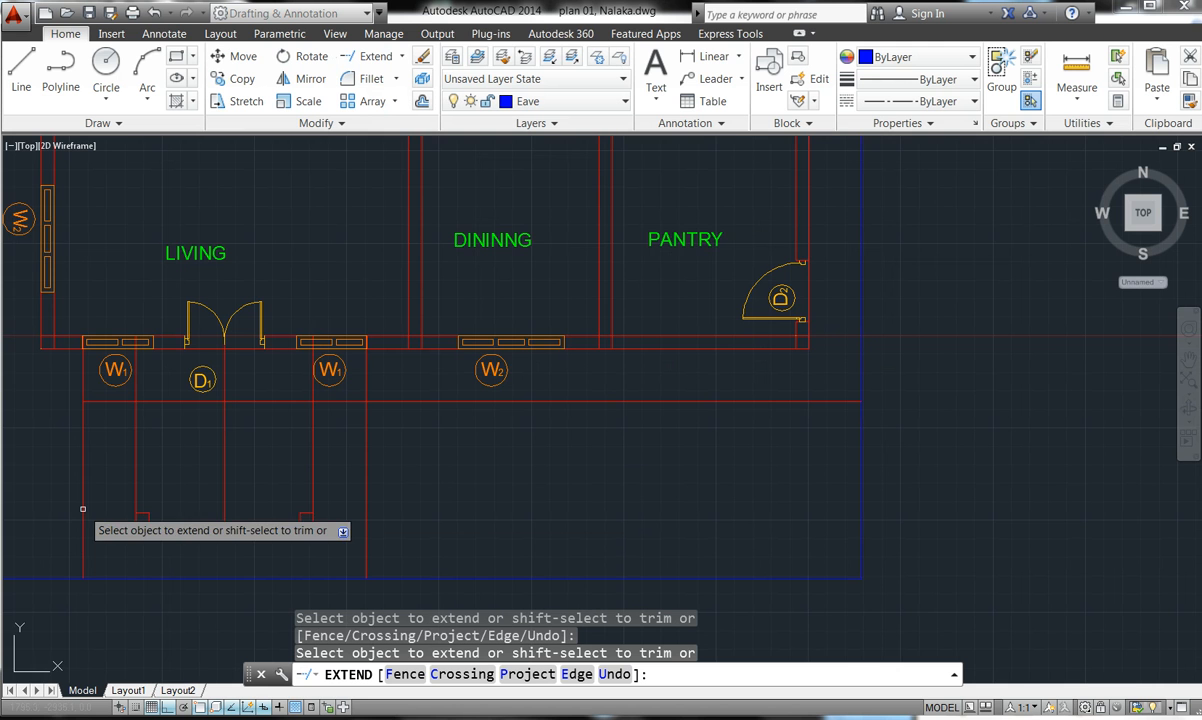
pyautogui.scroll(-4, 462, 456)
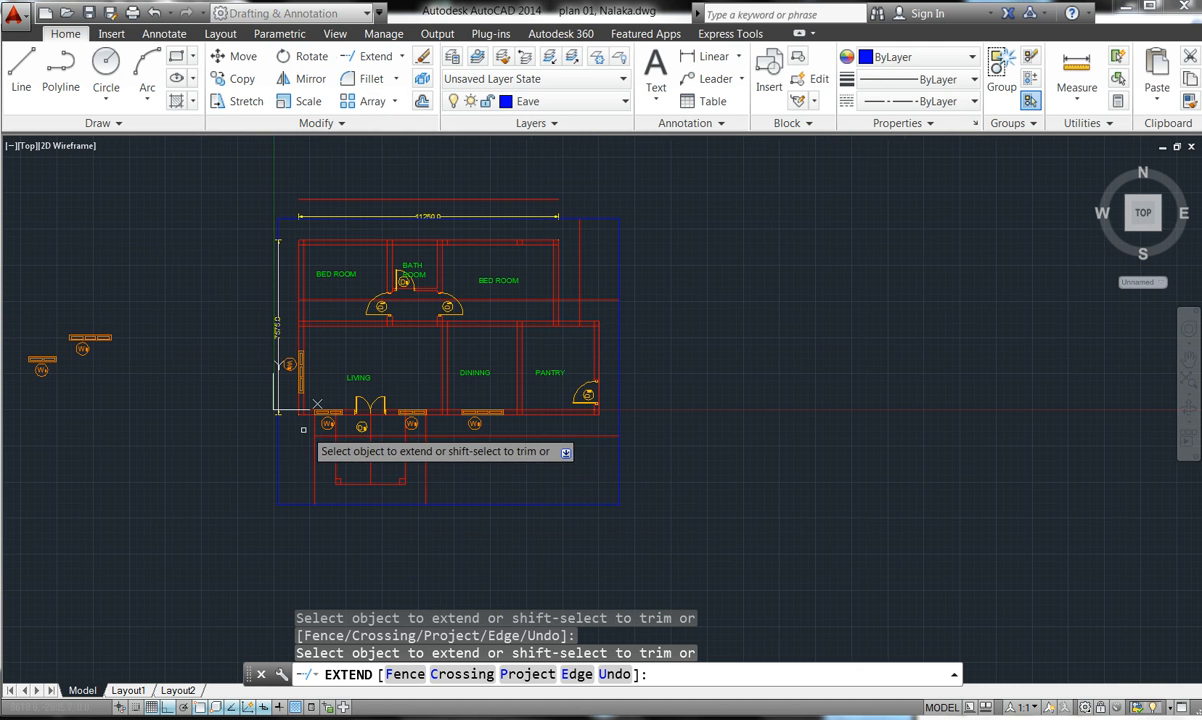
pyautogui.scroll(2, 282, 423)
pyautogui.scroll(4, 341, 464)
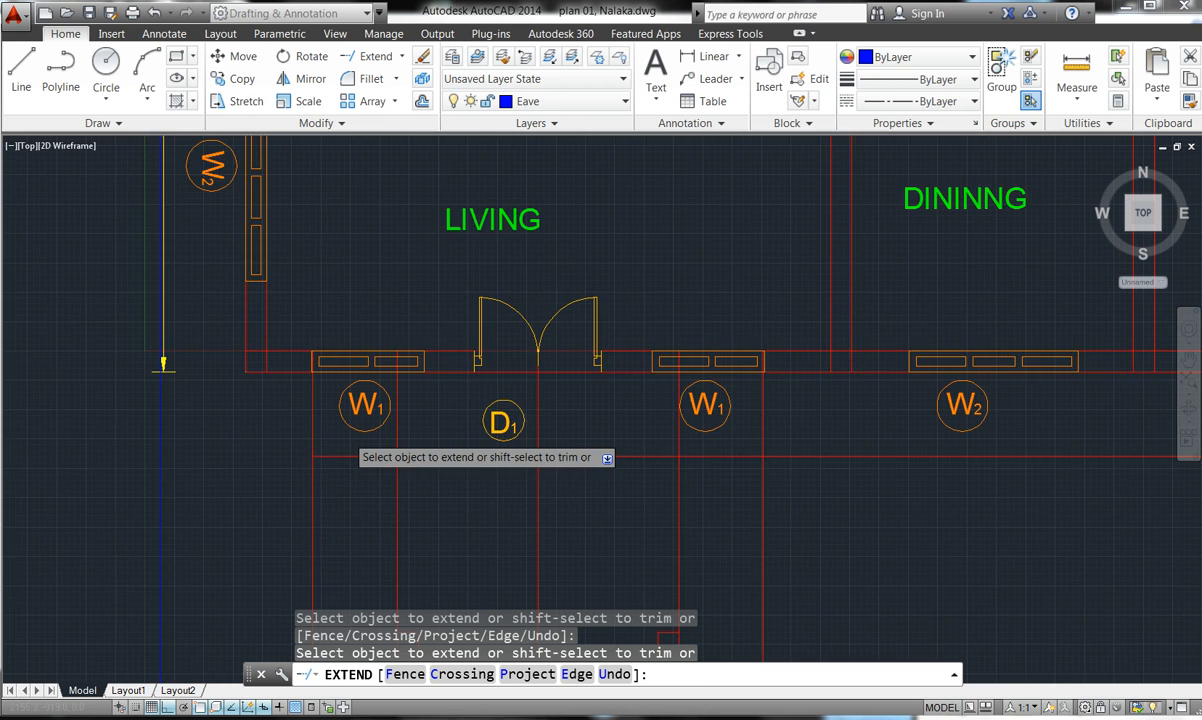
# - Extend the red offset line below the front wall past the pantry to the eave, then end Extend
pyautogui.click(295, 466)
pyautogui.click(297, 470)
pyautogui.scroll(-4, 324, 463)
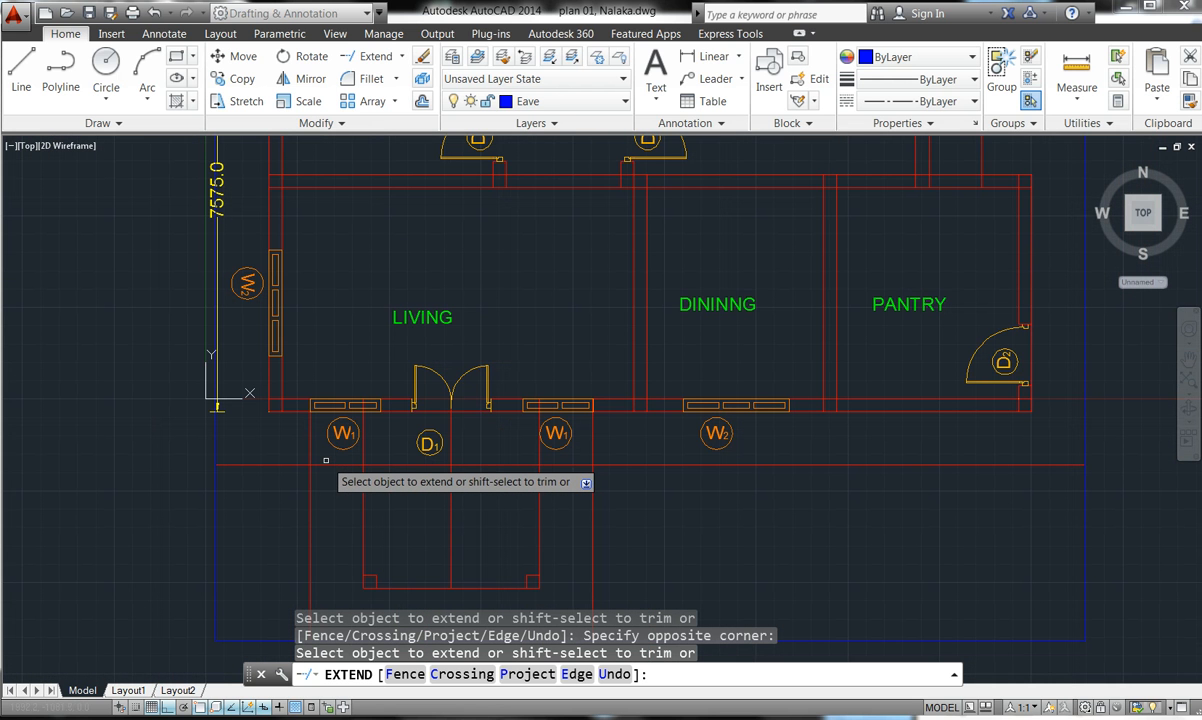
pyautogui.scroll(-4, 326, 460)
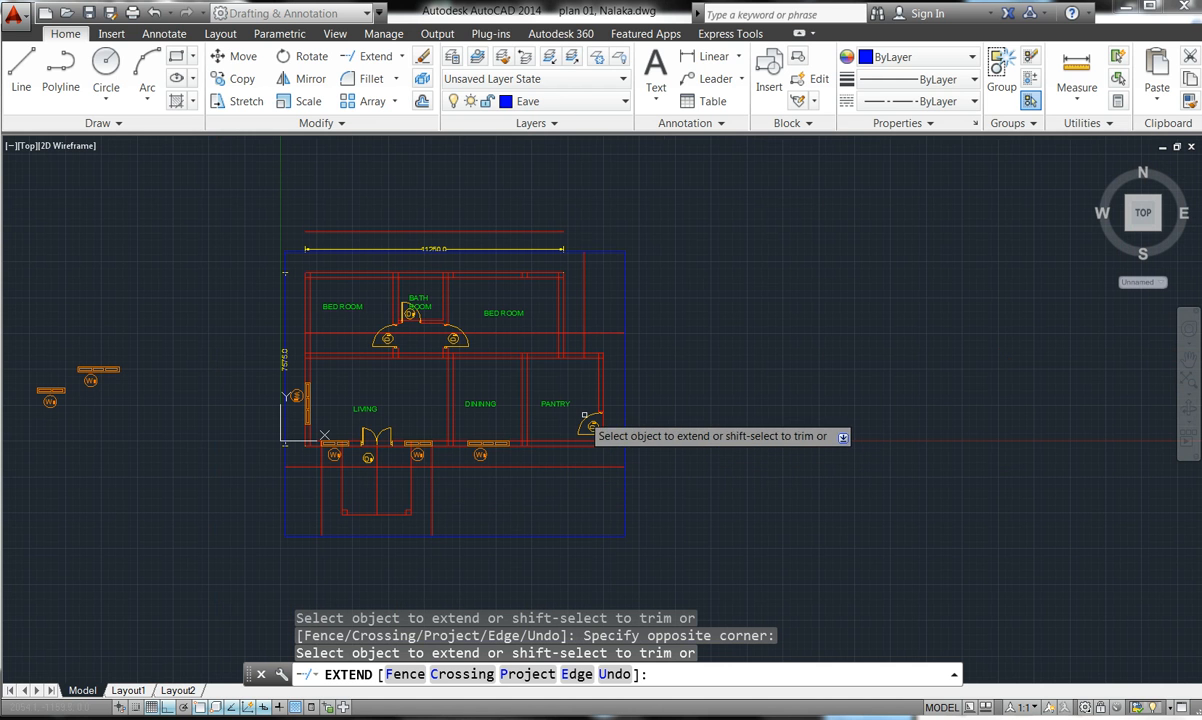
pyautogui.scroll(4, 621, 414)
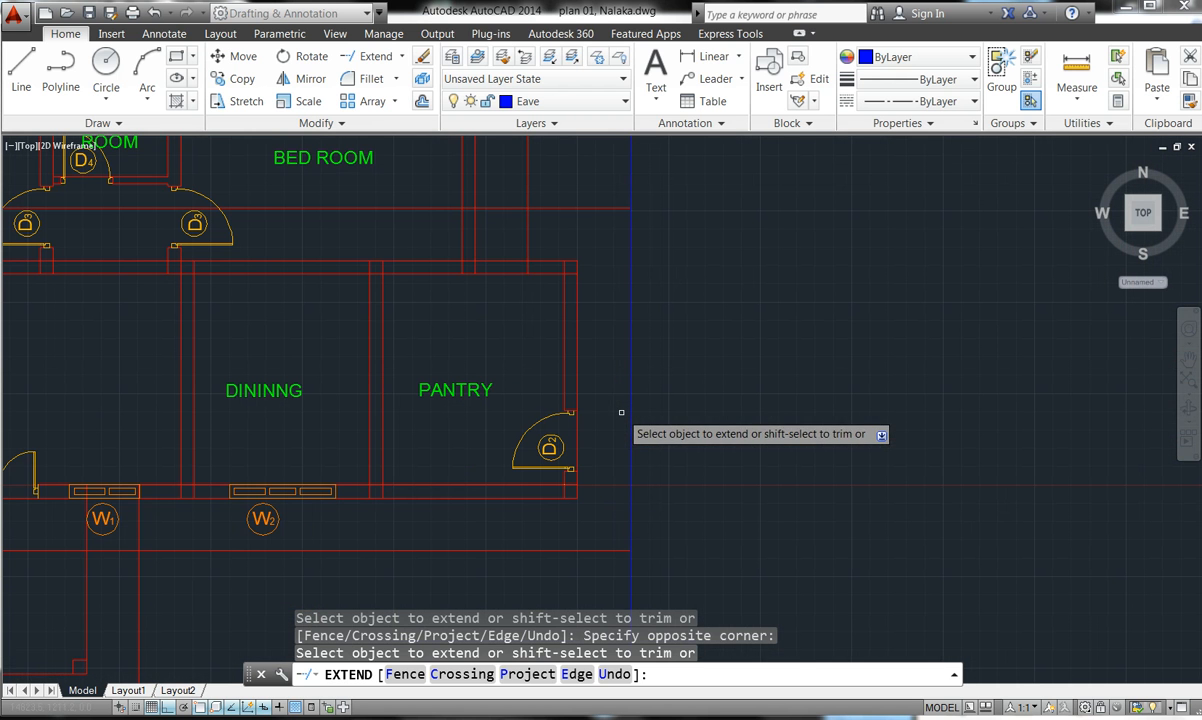
pyautogui.press('Escape')
pyautogui.press('Escape')
pyautogui.press('Escape')
pyautogui.press('Escape')
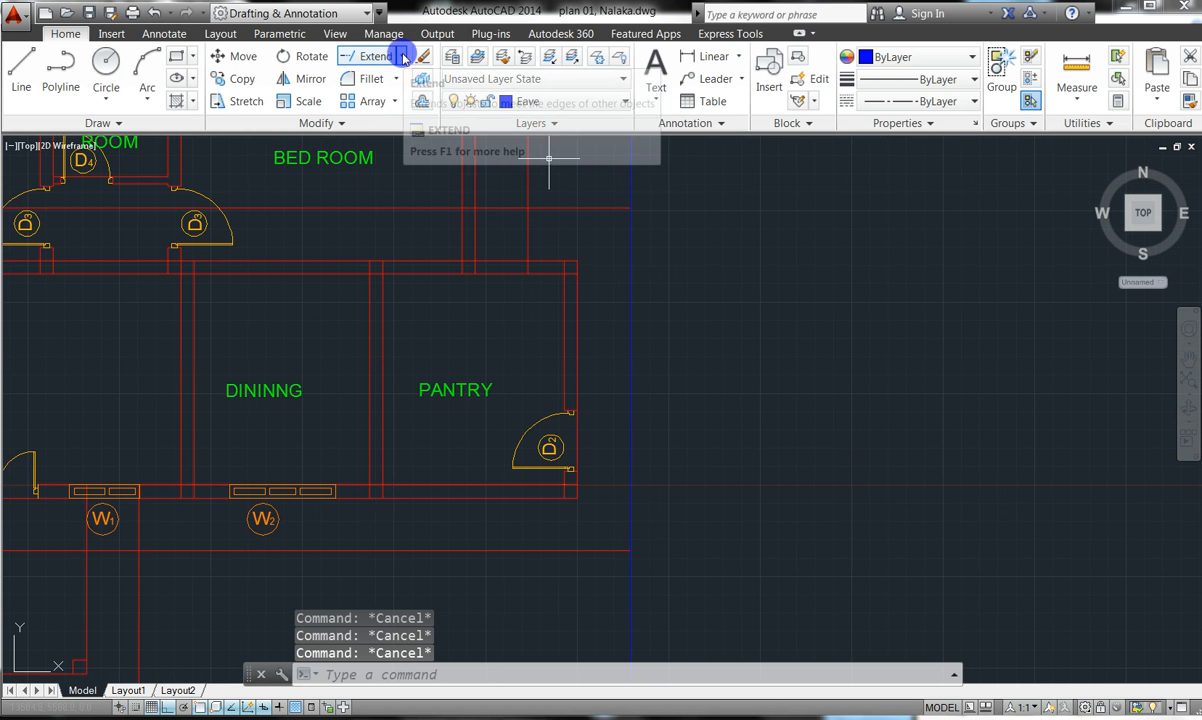
# - Start Trim using every object as a cutting edge
pyautogui.click(403, 57)
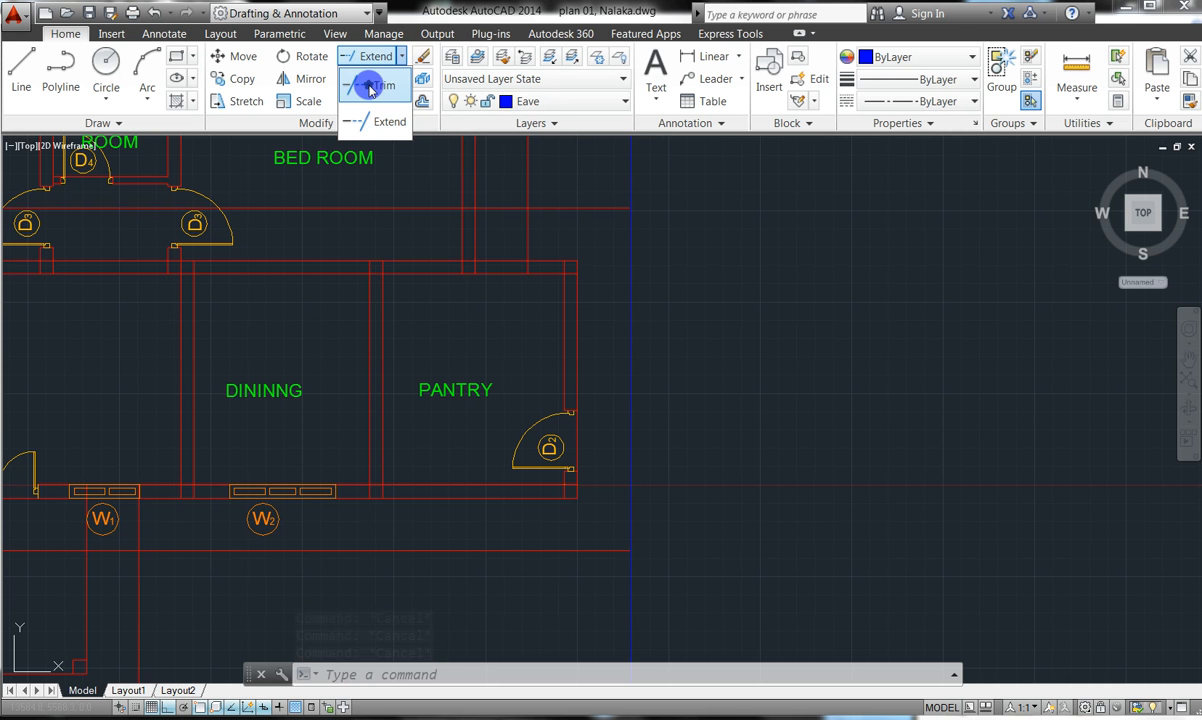
pyautogui.click(368, 86)
pyautogui.scroll(-6, 700, 317)
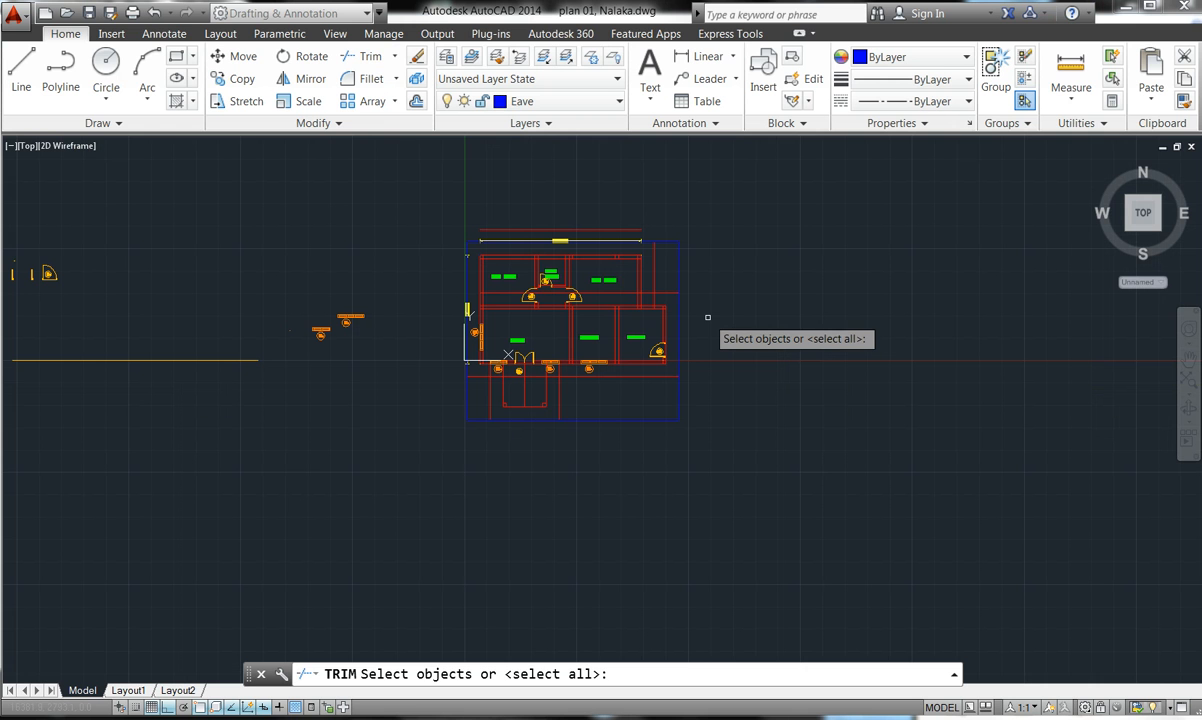
pyautogui.press('Return')
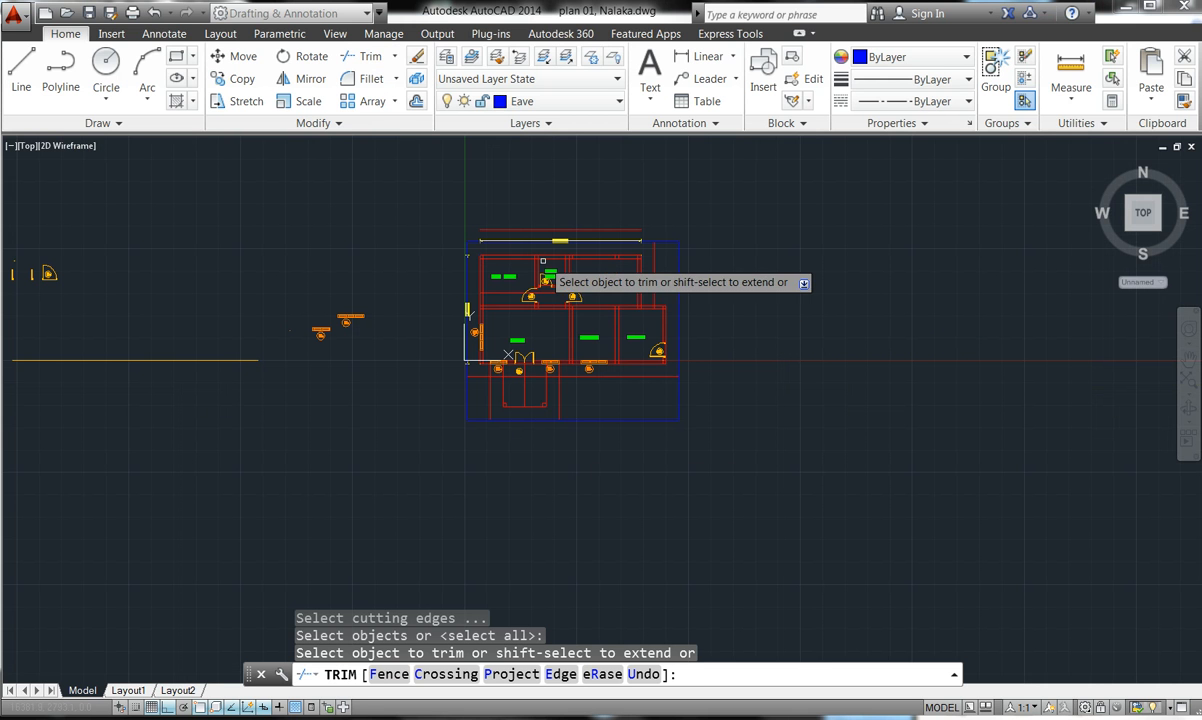
pyautogui.scroll(5, 585, 243)
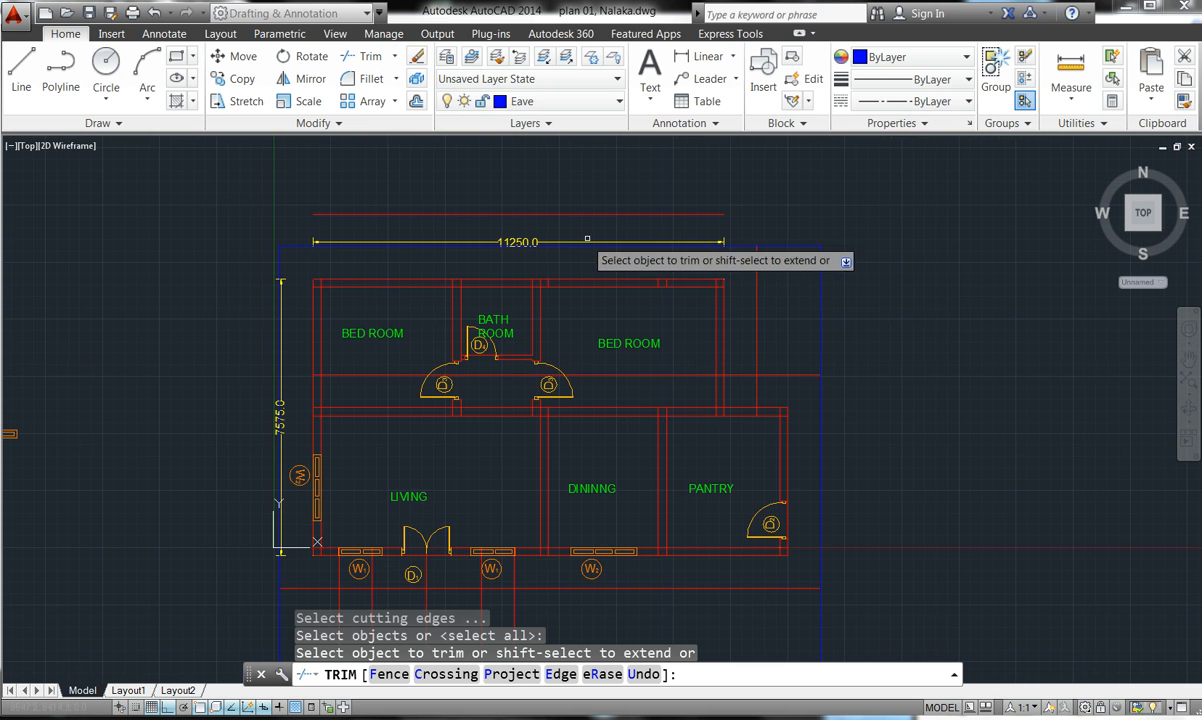
# - Trim the overlapping line pieces in the upper part of the porch area
pyautogui.click(798, 243)
pyautogui.click(790, 282)
pyautogui.click(841, 294)
pyautogui.click(814, 309)
pyautogui.click(758, 382)
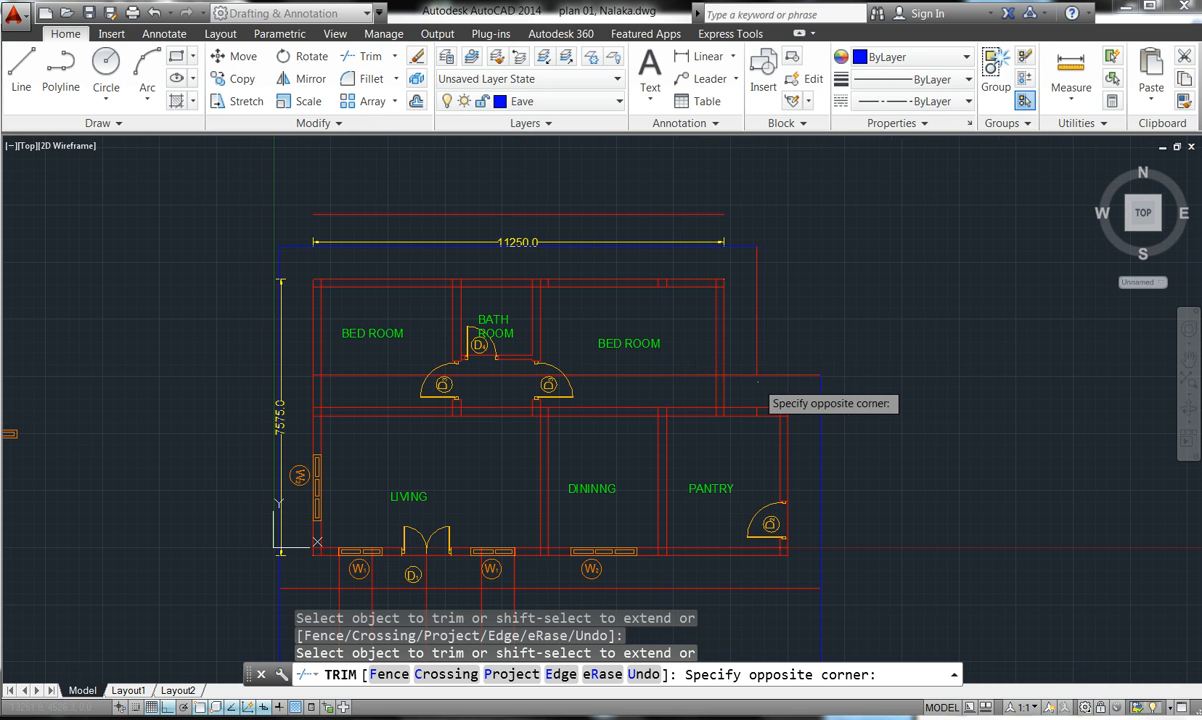
pyautogui.click(736, 382)
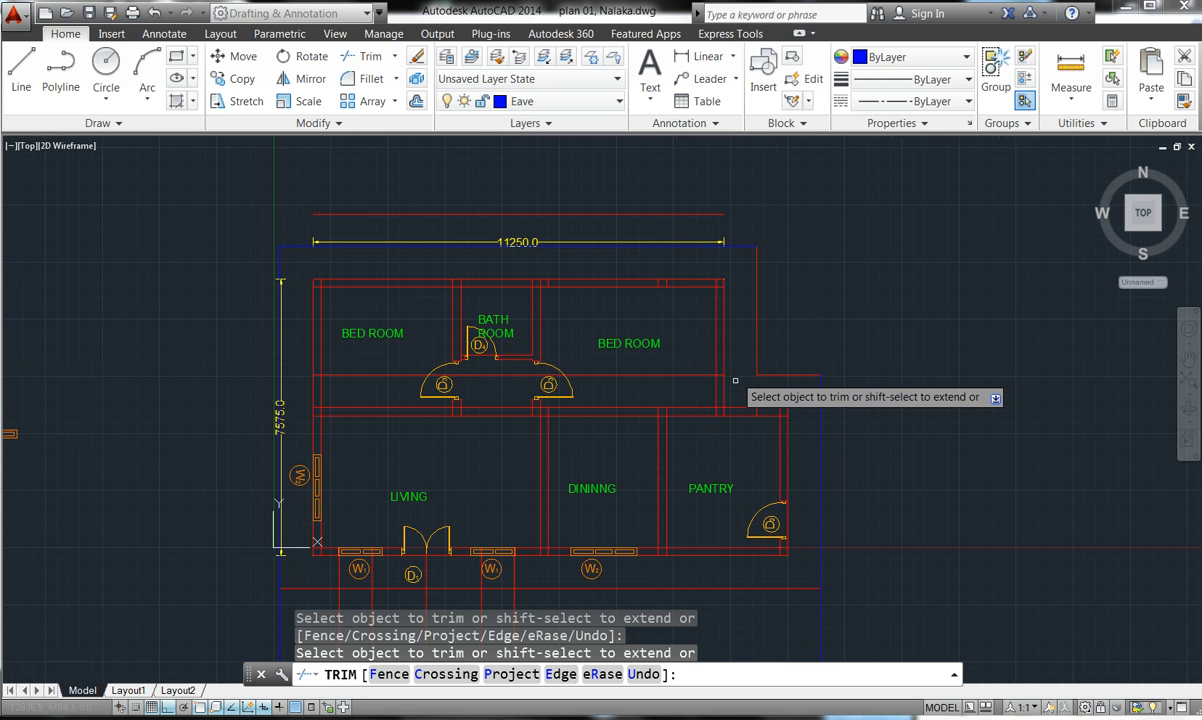
# - Trim the overlapping line pieces near the front wall with a selection window
pyautogui.scroll(-4, 765, 300)
pyautogui.scroll(2, 811, 415)
pyautogui.scroll(2, 815, 410)
pyautogui.click(815, 463)
pyautogui.click(803, 462)
pyautogui.click(805, 461)
pyautogui.click(821, 465)
pyautogui.click(821, 465)
pyautogui.click(821, 464)
pyautogui.click(822, 465)
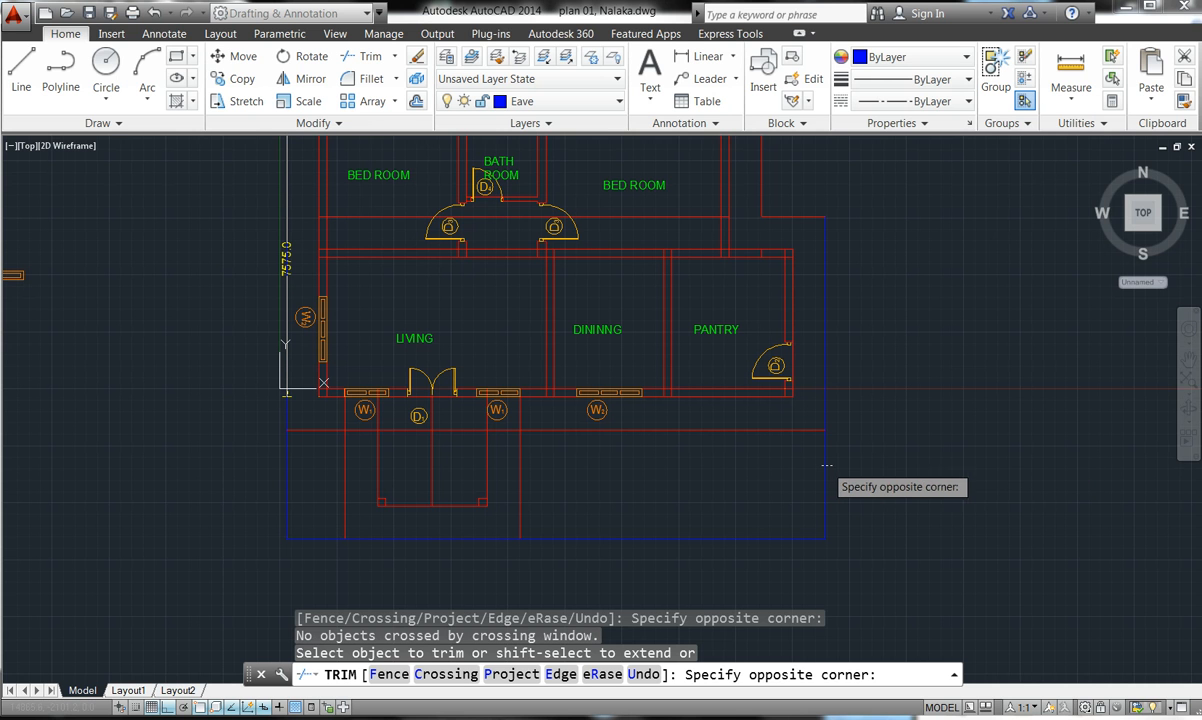
pyautogui.click(826, 464)
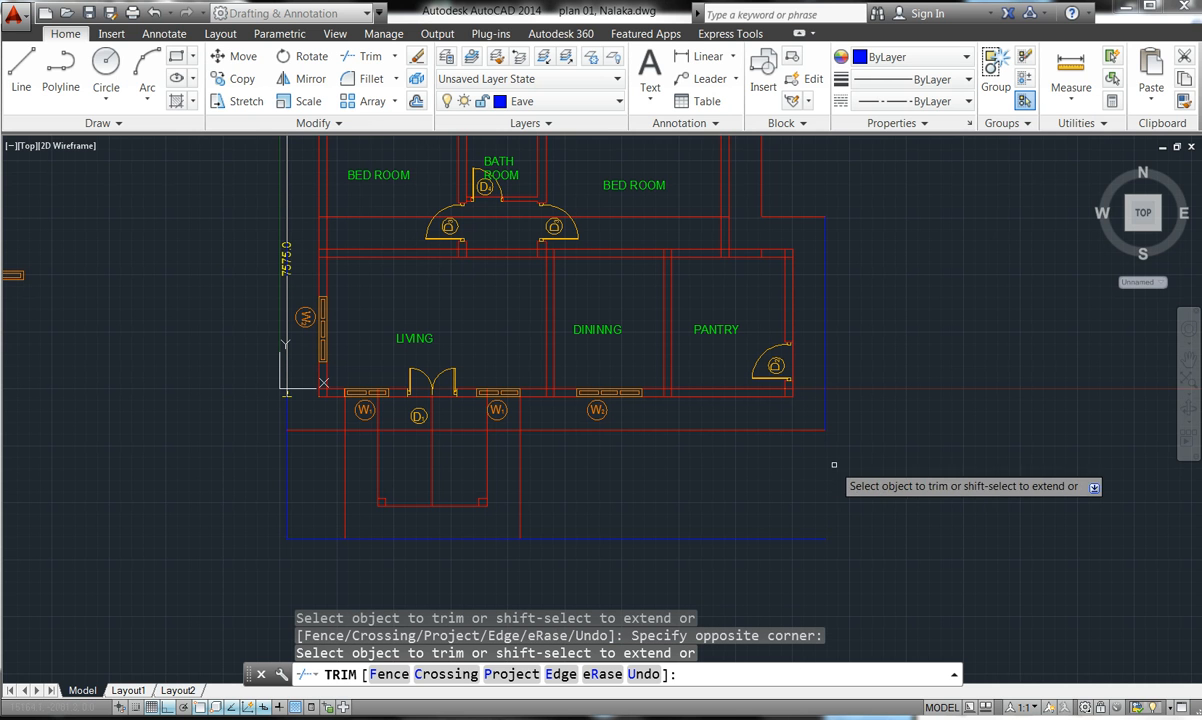
# - Trim bottom segments of the blue eave outline and the blue vertical line below the wall
pyautogui.click(561, 541)
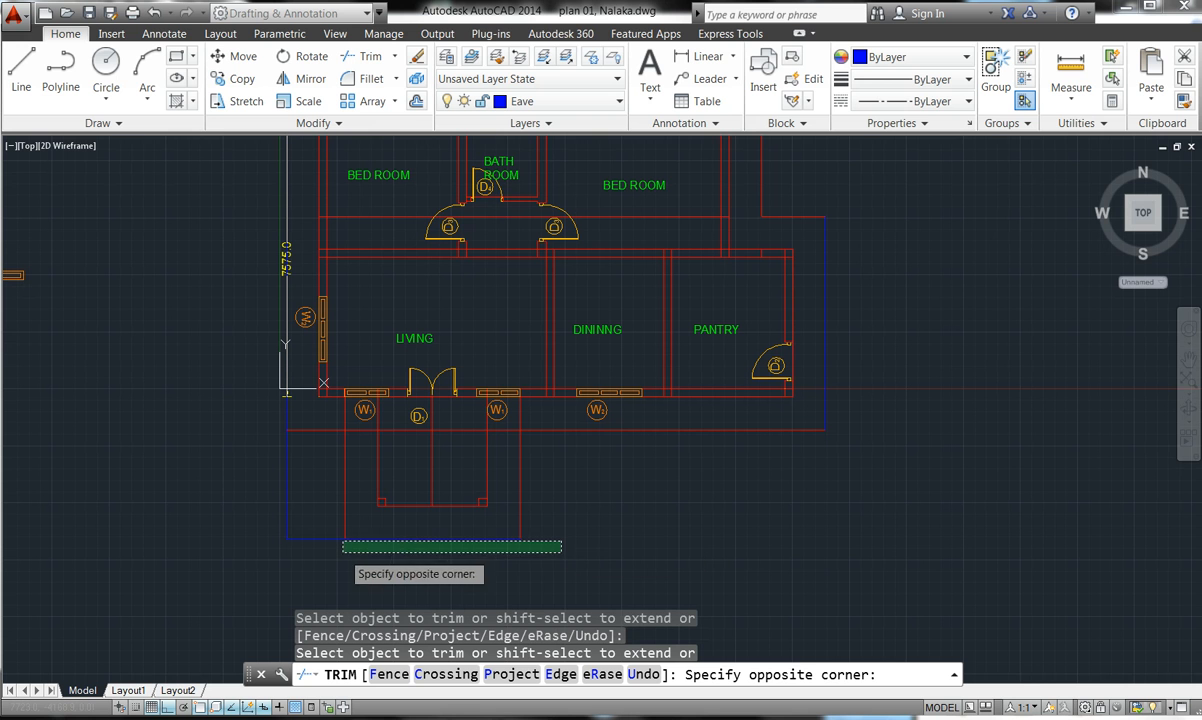
pyautogui.click(586, 553)
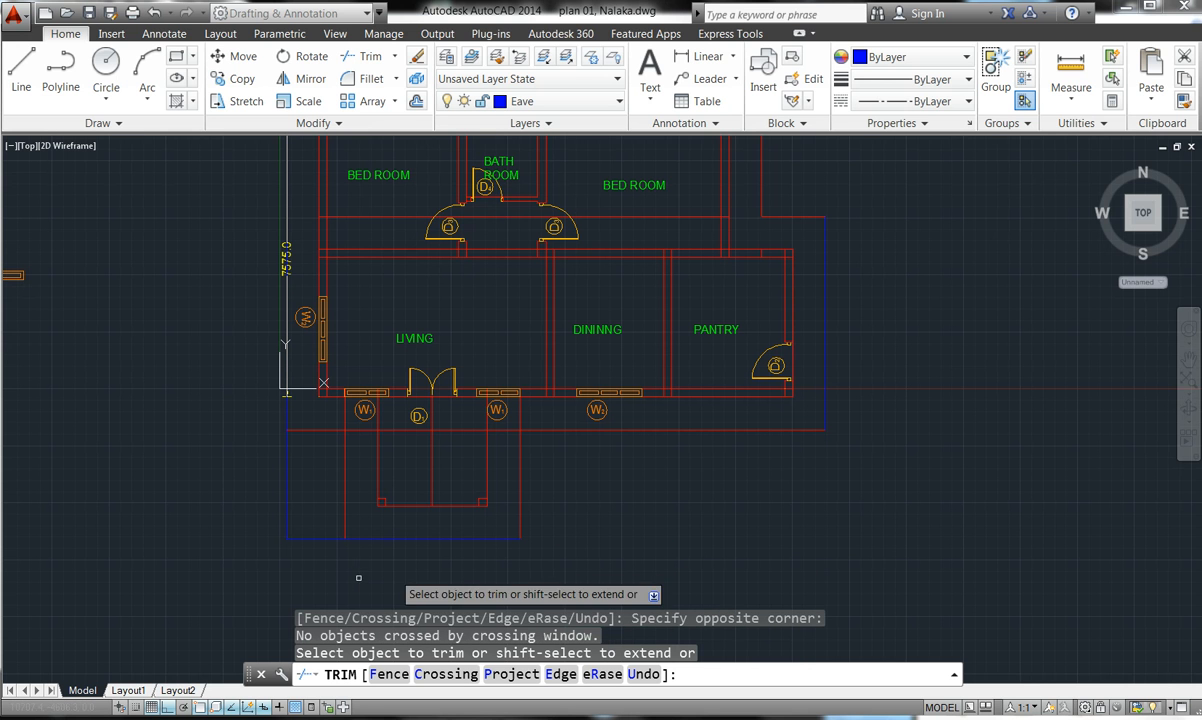
pyautogui.click(303, 545)
pyautogui.click(311, 517)
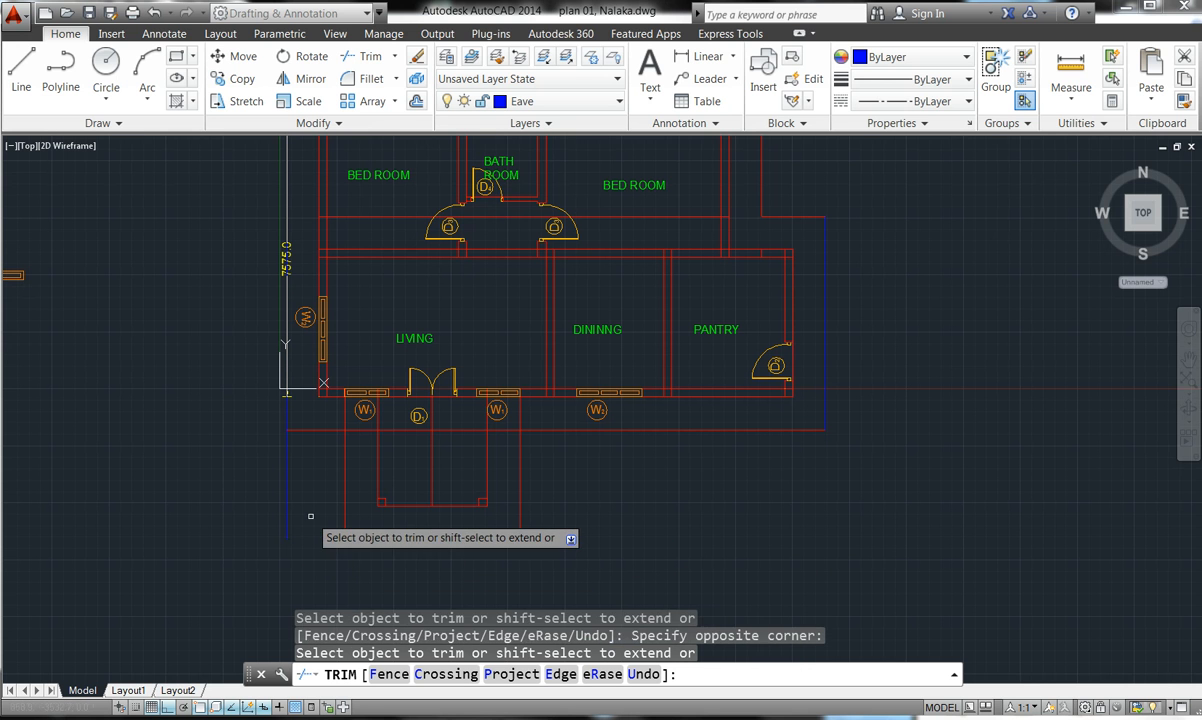
pyautogui.click(290, 443)
pyautogui.click(277, 455)
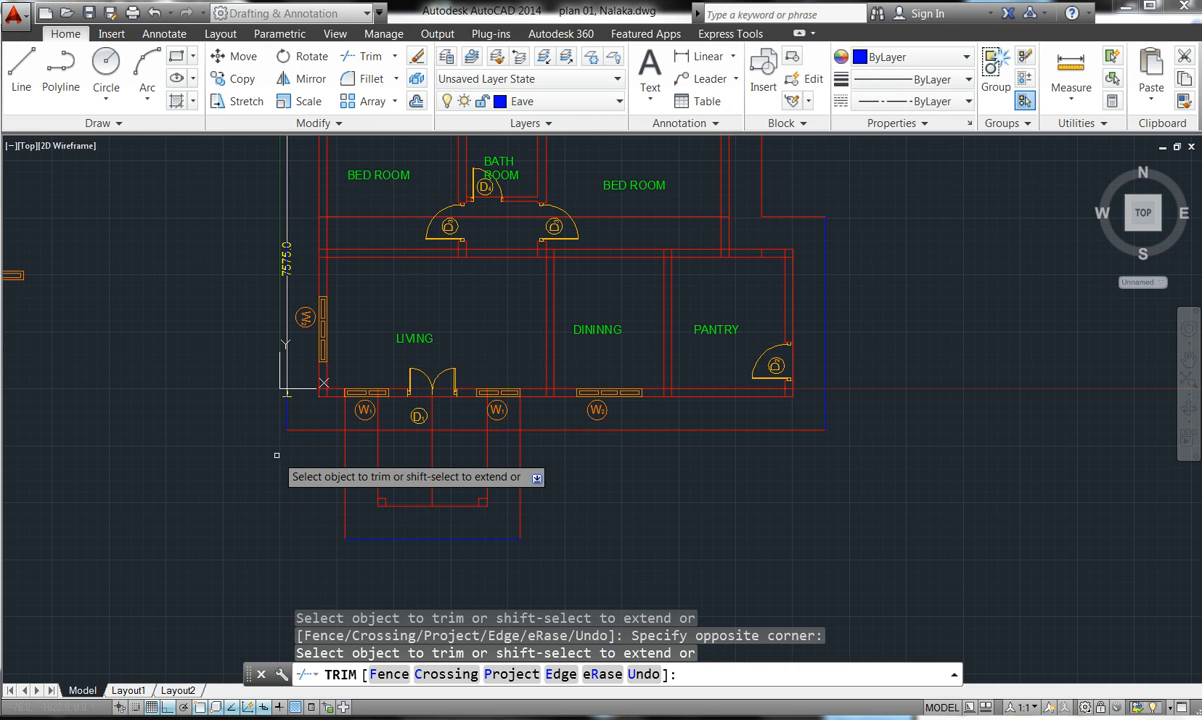
# - Trim the red offset segments crossing the porch below the D1 door, then end Trim
pyautogui.scroll(-2, 303, 446)
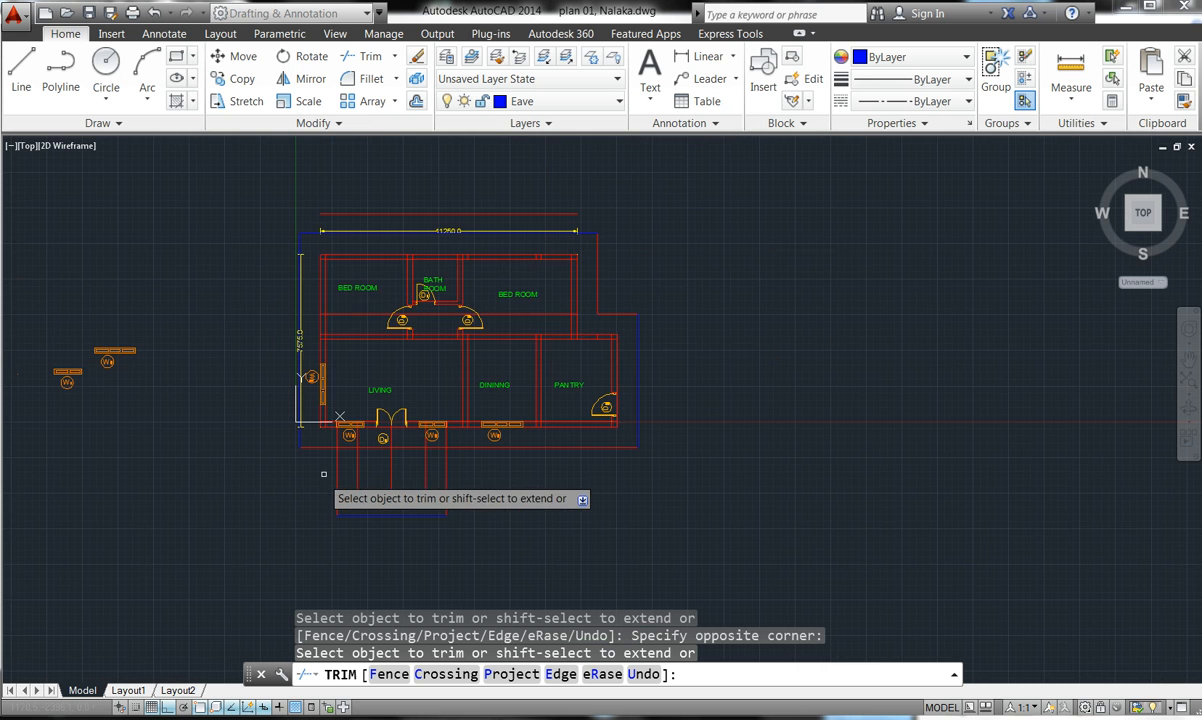
pyautogui.scroll(2, 342, 240)
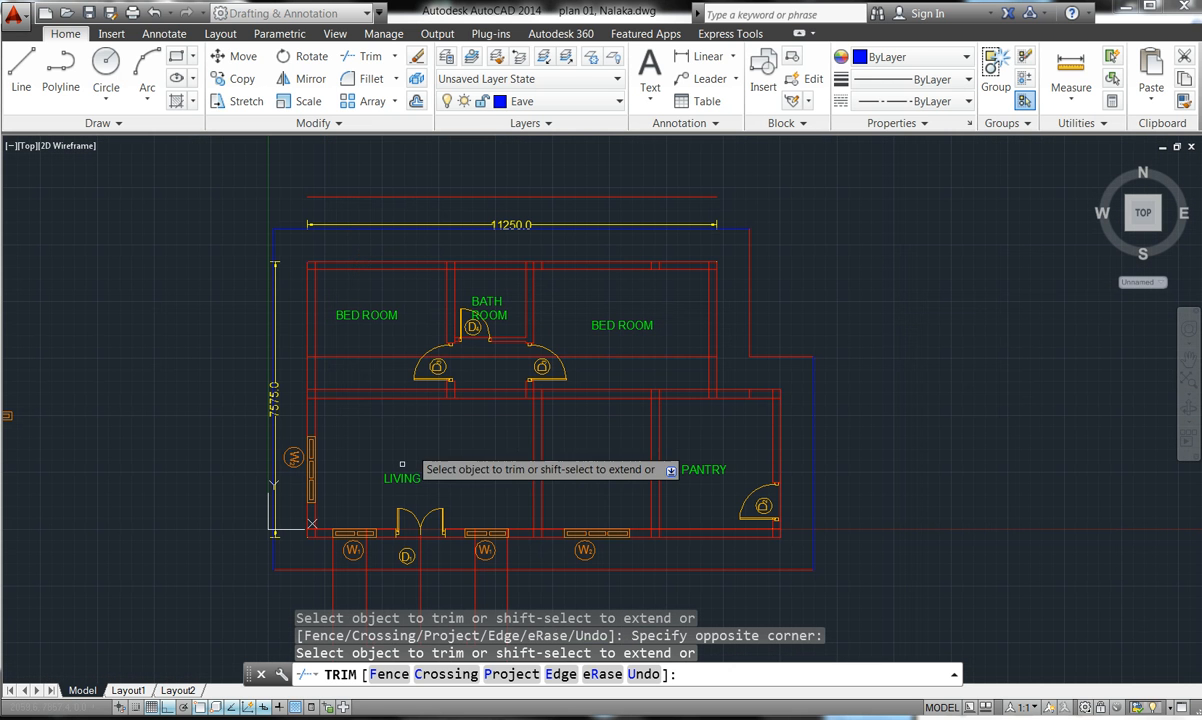
pyautogui.scroll(2, 304, 600)
pyautogui.scroll(4, 306, 598)
pyautogui.scroll(-4, 485, 340)
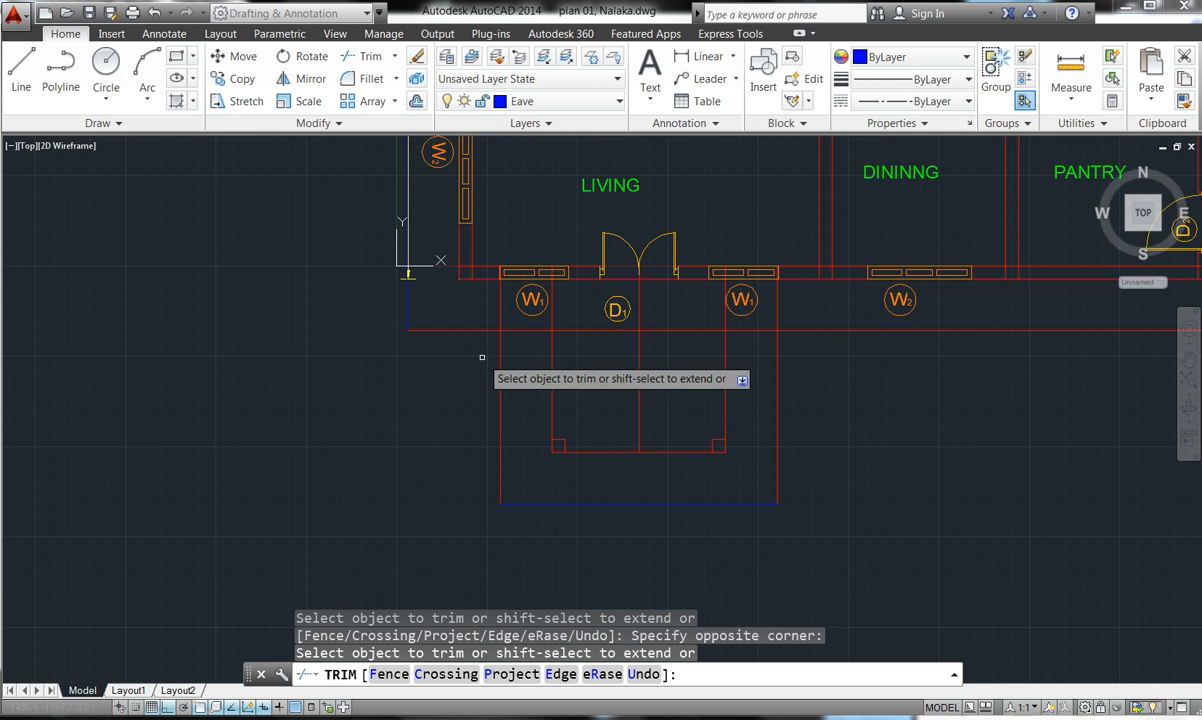
pyautogui.scroll(-4, 476, 390)
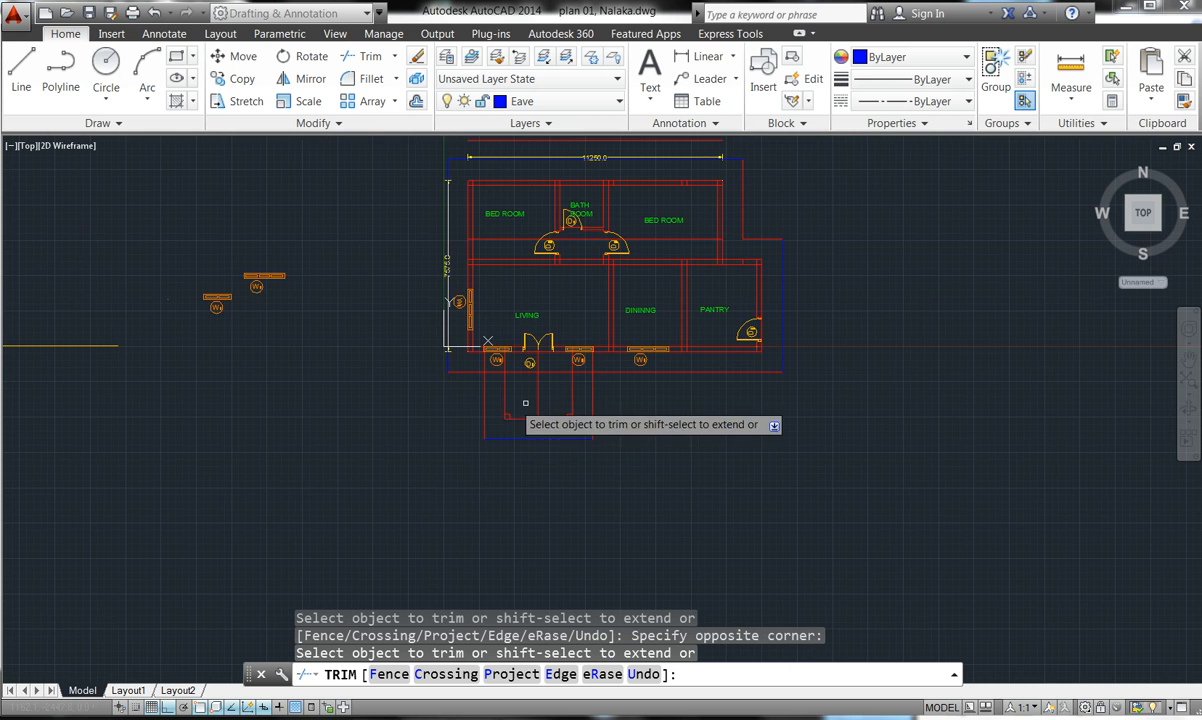
pyautogui.scroll(-2, 551, 441)
pyautogui.scroll(2, 597, 355)
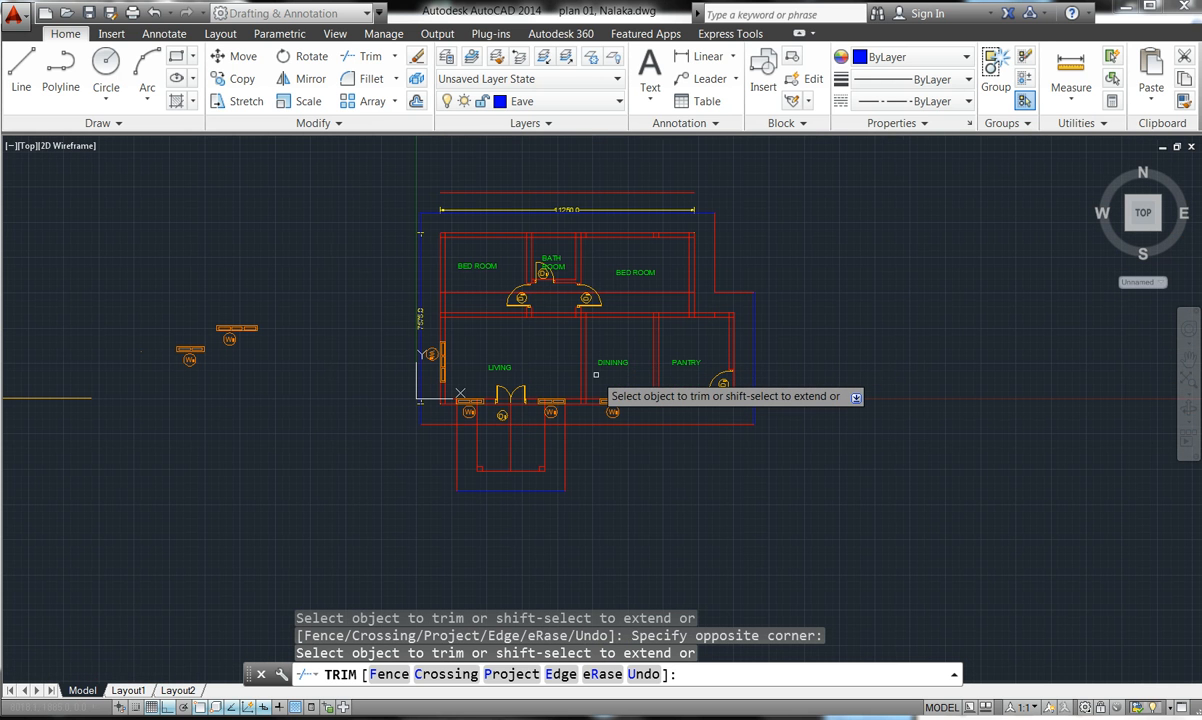
pyautogui.click(554, 422)
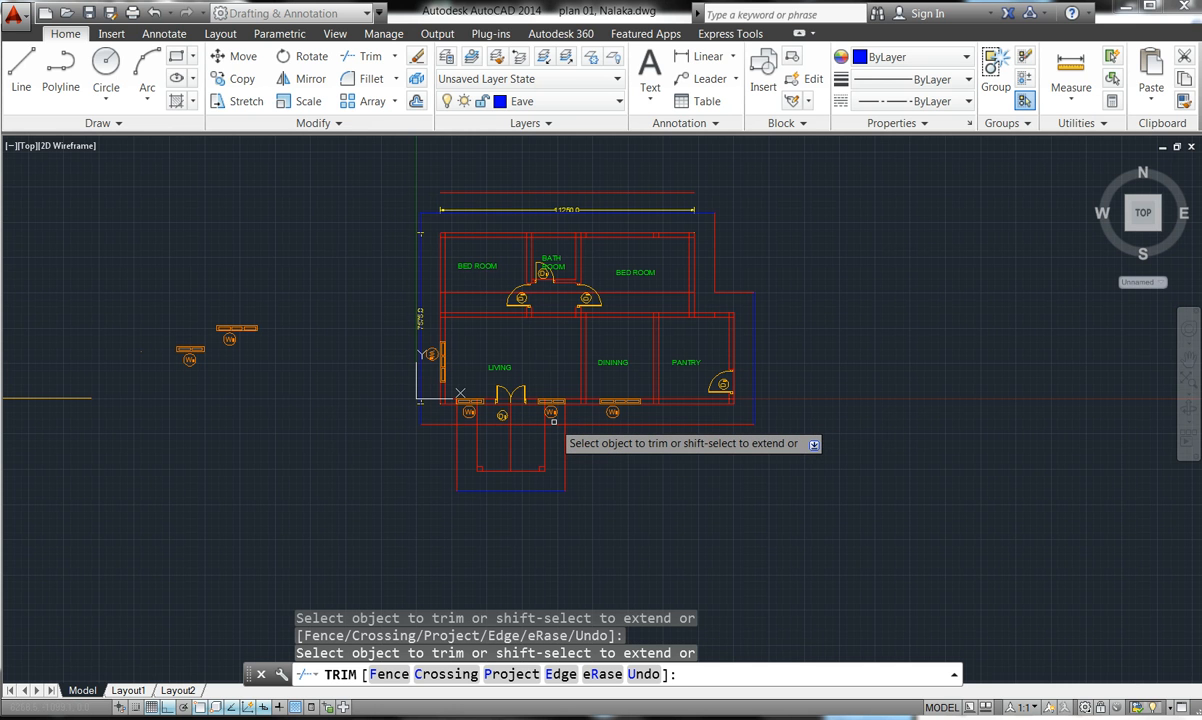
pyautogui.click(469, 423)
pyautogui.press('Escape')
pyautogui.press('Escape')
pyautogui.press('Escape')
pyautogui.scroll(6, 504, 428)
pyautogui.press('Escape')
# - Erase the stray wall lines at the front porch
pyautogui.click(491, 423)
pyautogui.click(486, 430)
pyautogui.press('Delete')
pyautogui.scroll(-4, 491, 447)
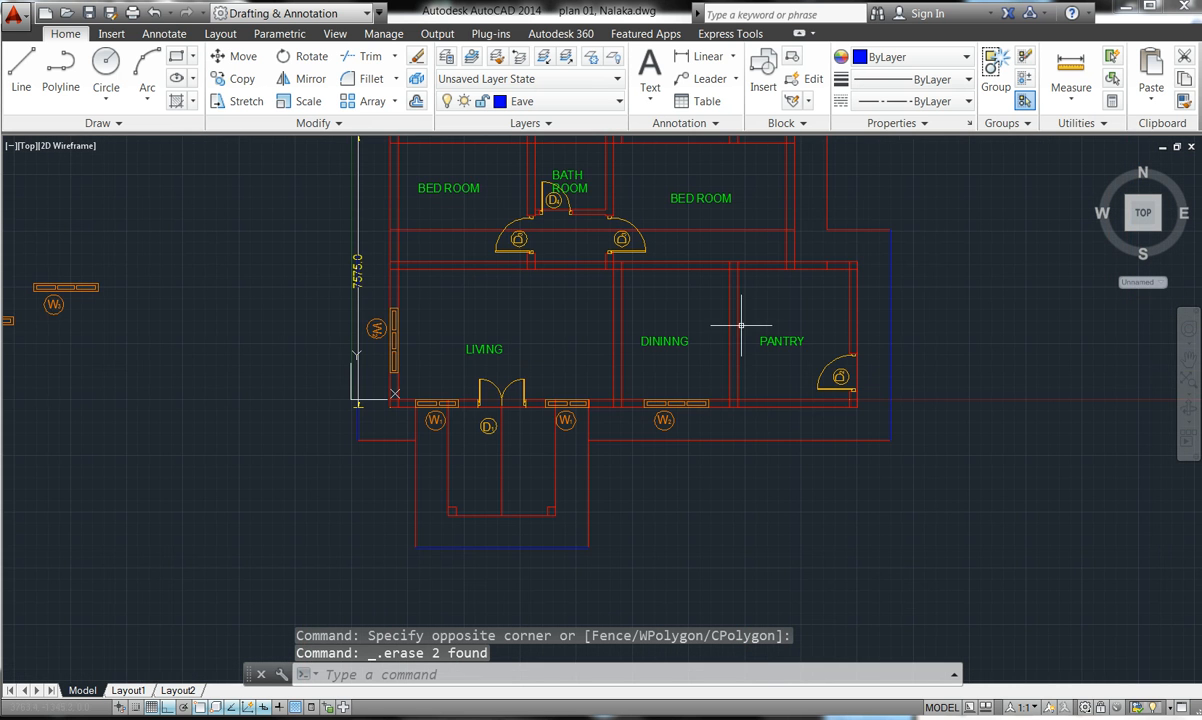
pyautogui.scroll(4, 749, 241)
pyautogui.scroll(-8, 746, 250)
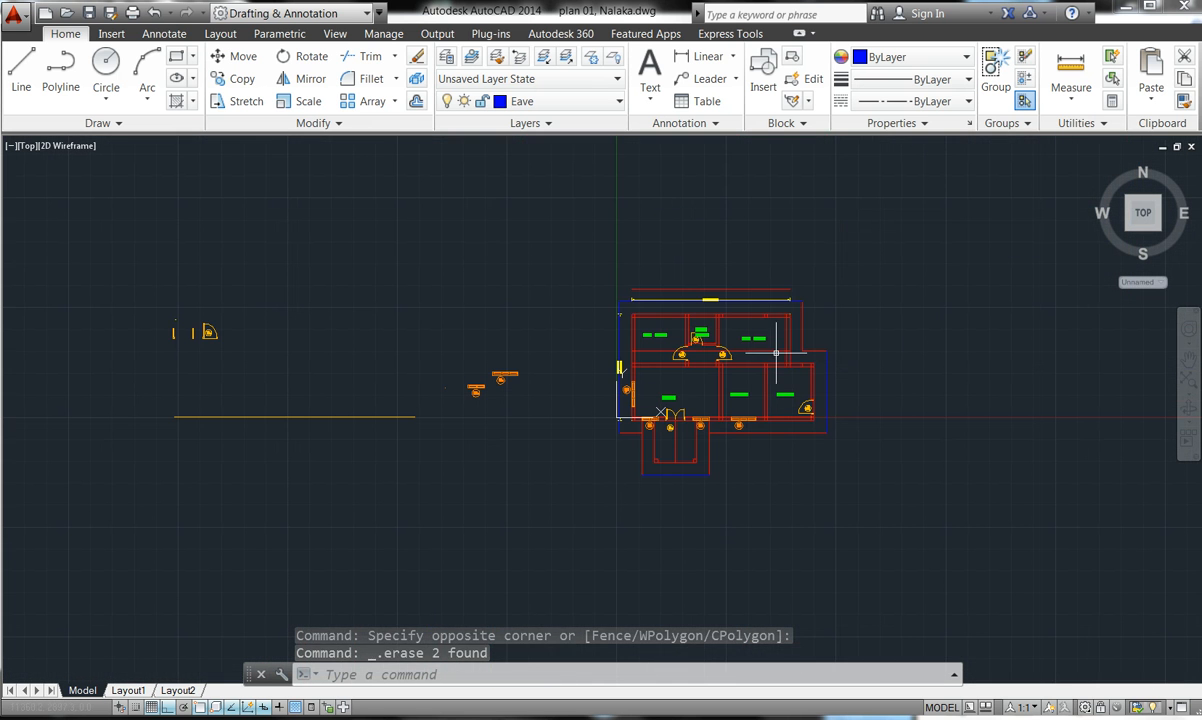
pyautogui.scroll(4, 765, 282)
# - Erase the extra red line above the 11250.0 dimension
pyautogui.click(738, 305)
pyautogui.press('Escape')
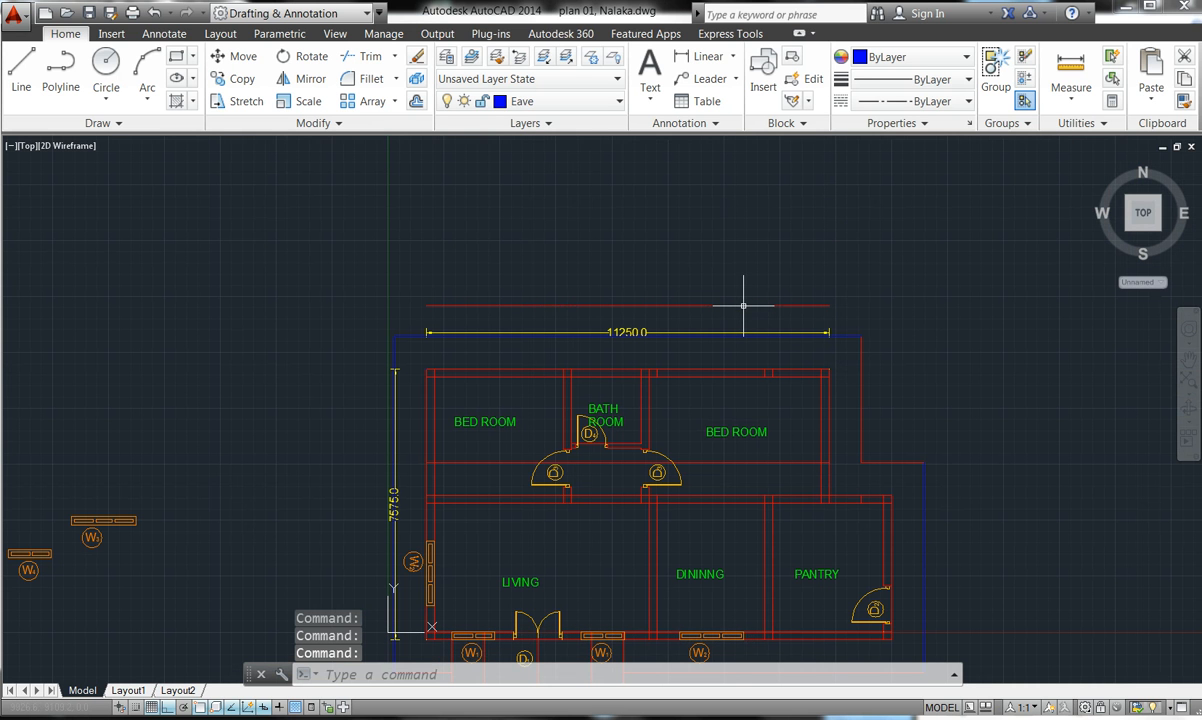
pyautogui.press('Delete')
pyautogui.click(743, 311)
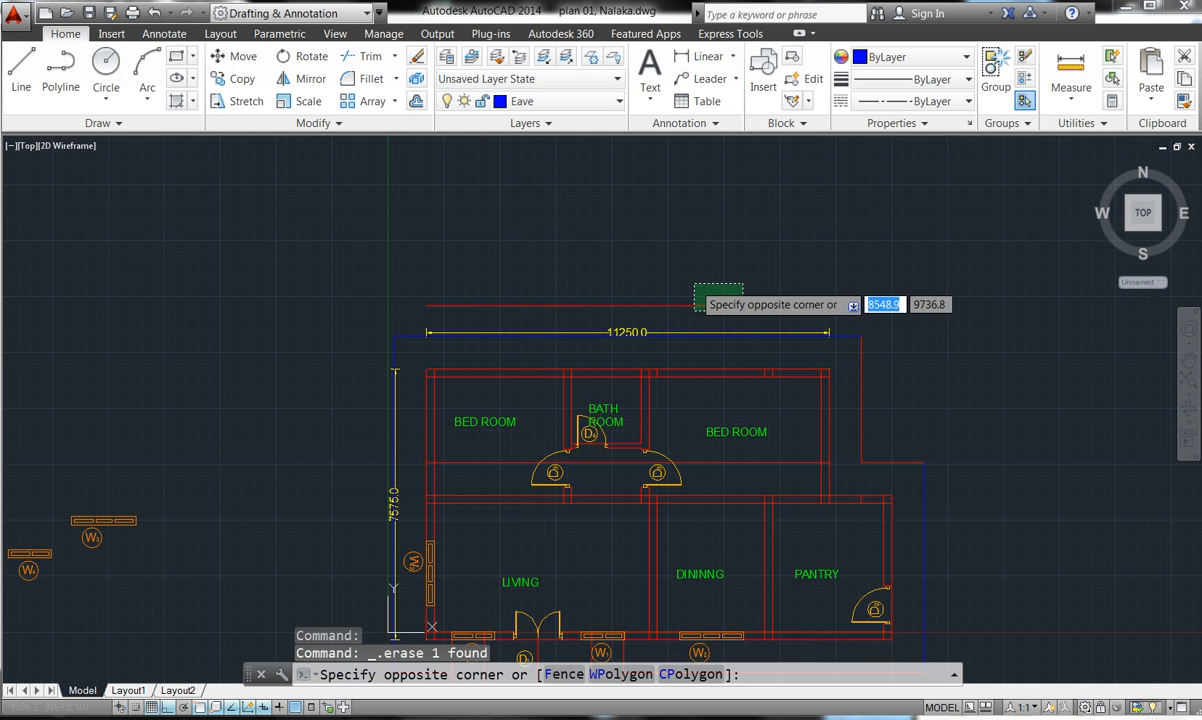
pyautogui.click(692, 282)
pyautogui.press('Delete')
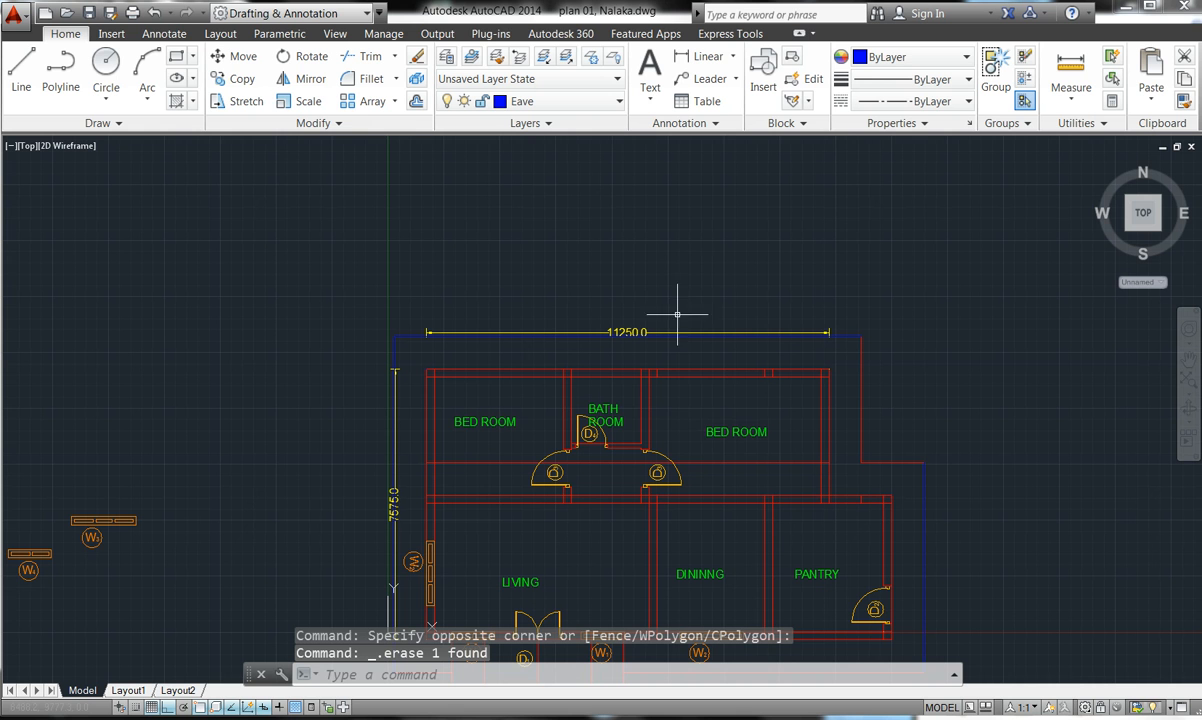
# - Erase the overlapping red line along the wall below the bedrooms by the D3 doors
pyautogui.click(716, 460)
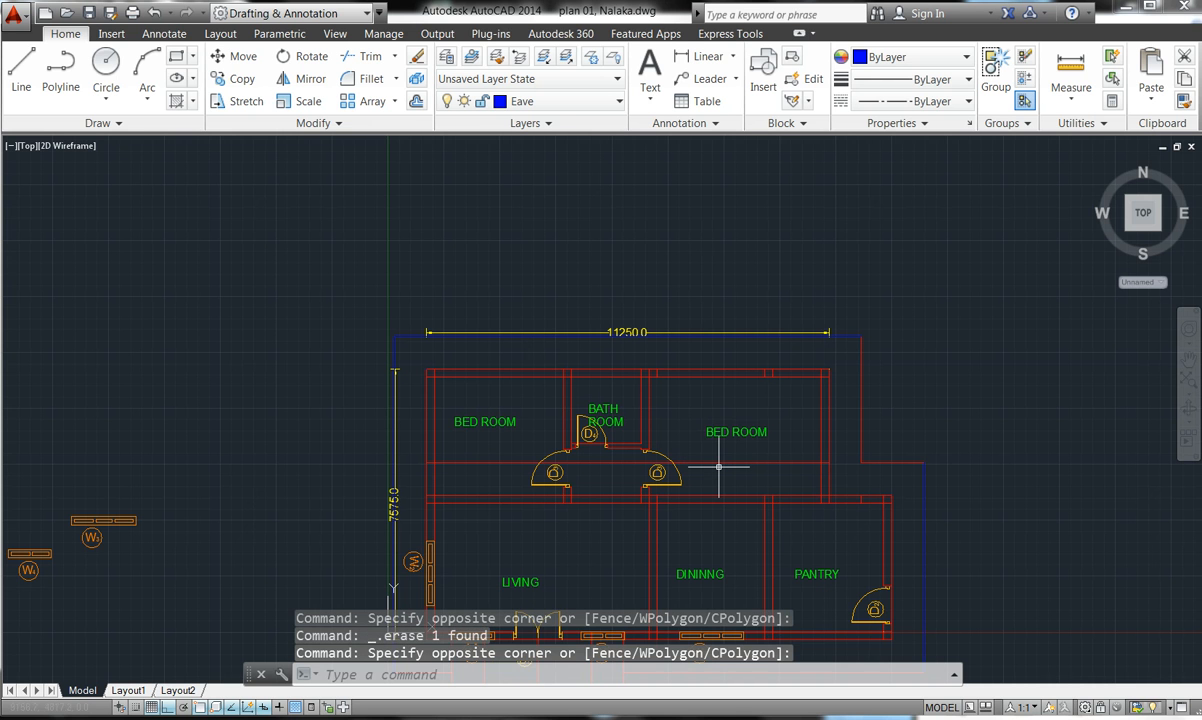
pyautogui.click(719, 462)
pyautogui.press('Delete')
pyautogui.press('Delete')
pyautogui.scroll(-4, 620, 385)
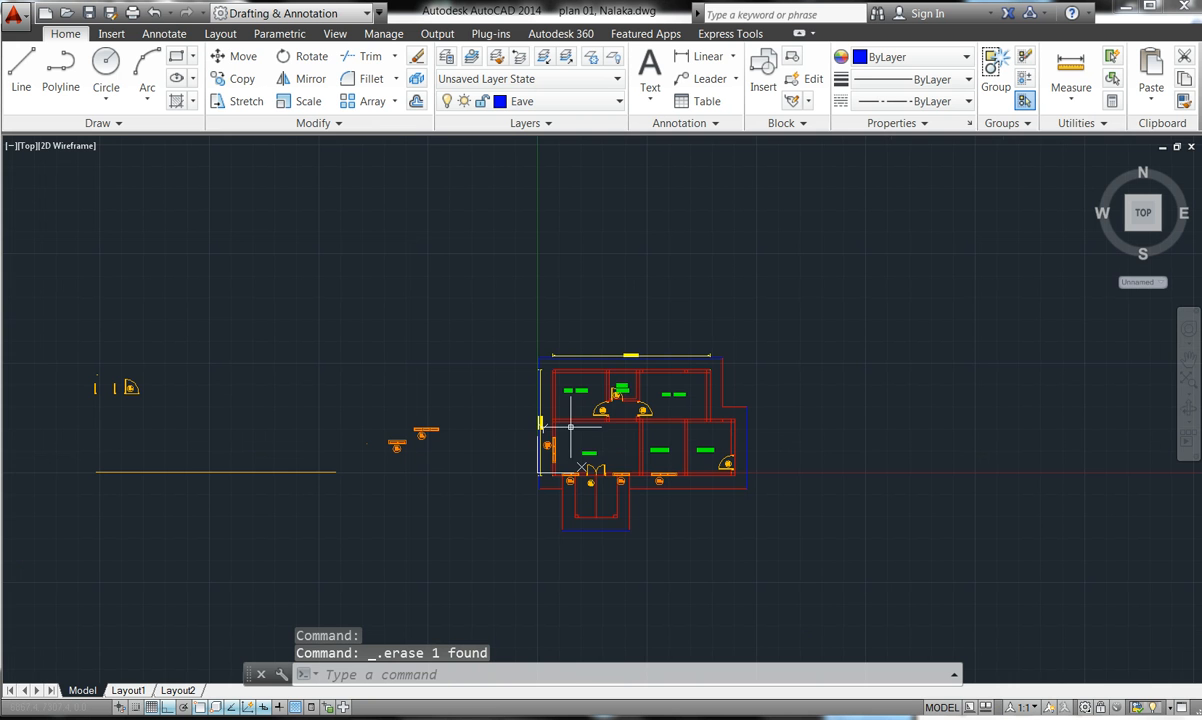
pyautogui.scroll(8, 549, 423)
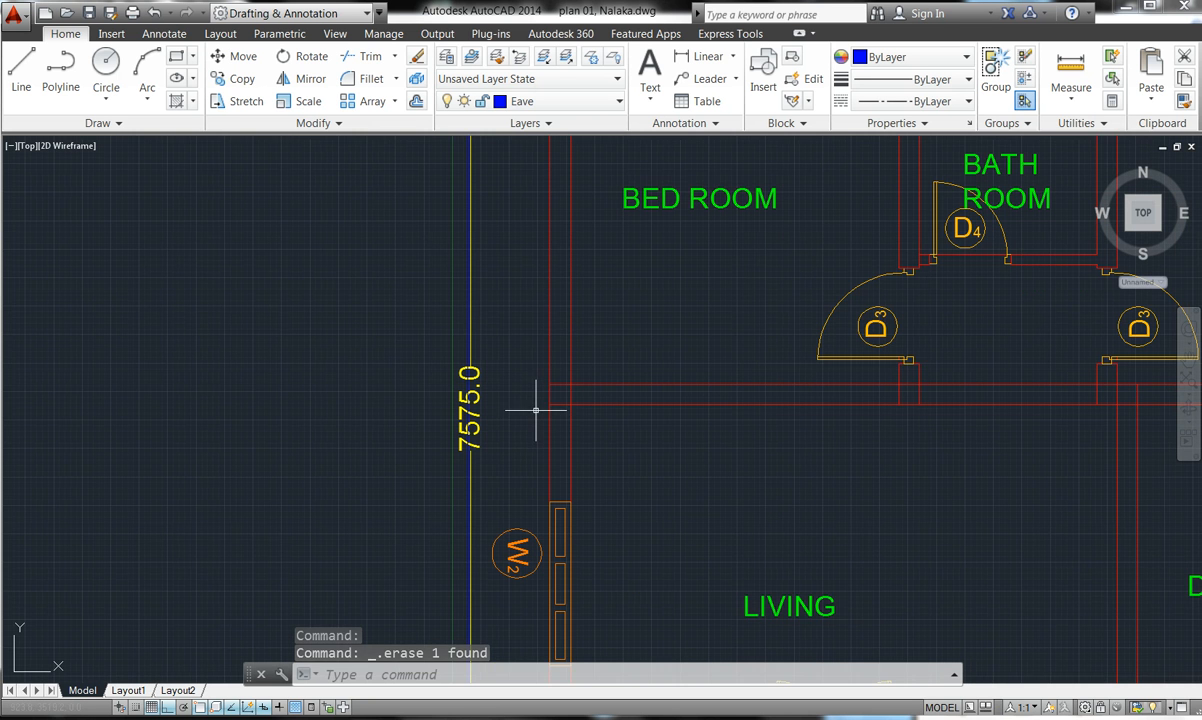
pyautogui.scroll(-2, 530, 403)
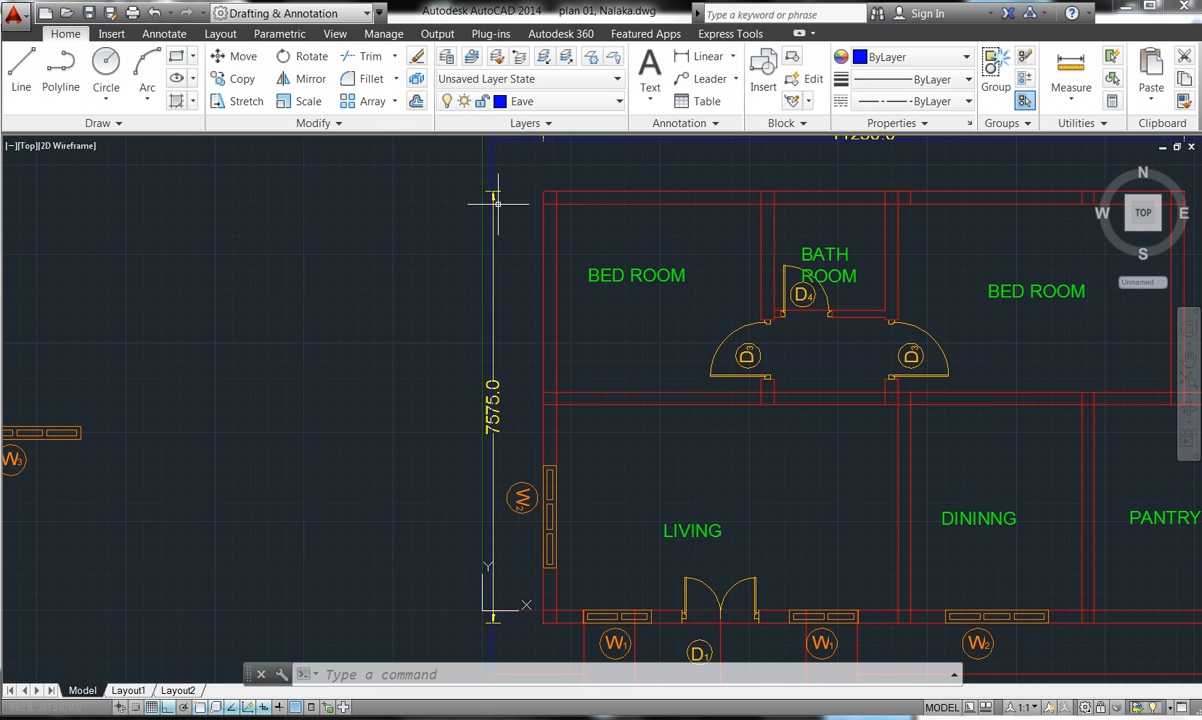
pyautogui.click(489, 403)
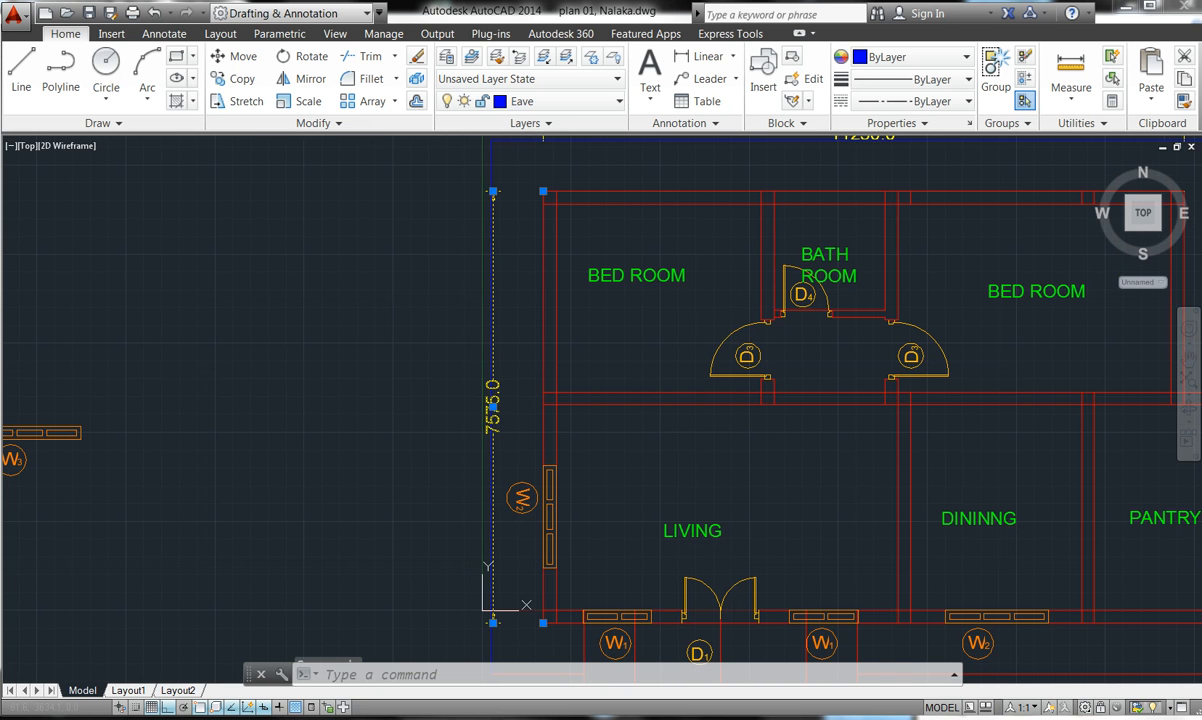
pyautogui.doubleClick(492, 408)
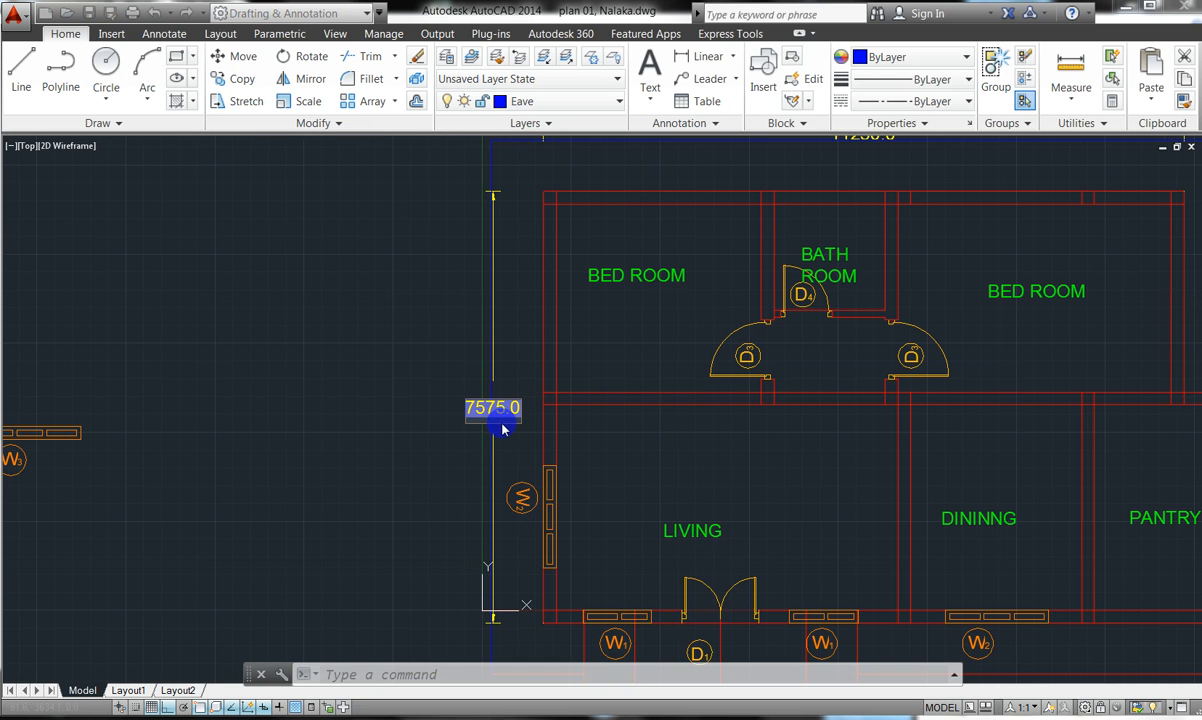
pyautogui.click(523, 422)
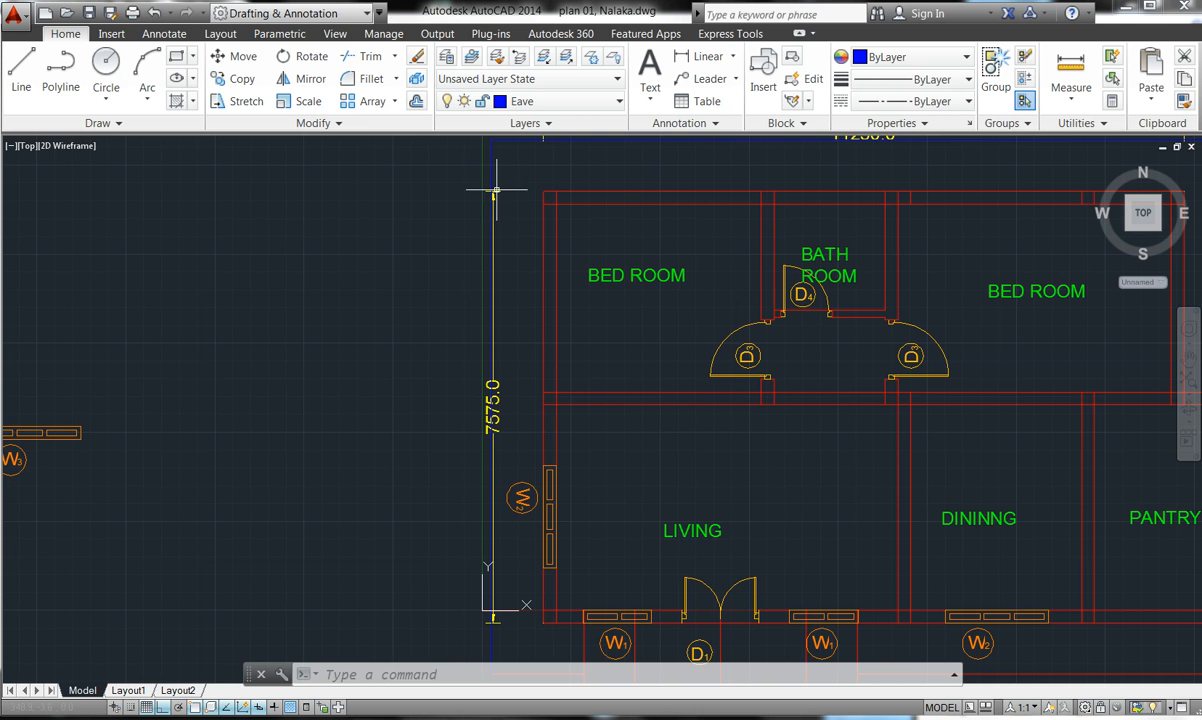
pyautogui.scroll(3, 494, 194)
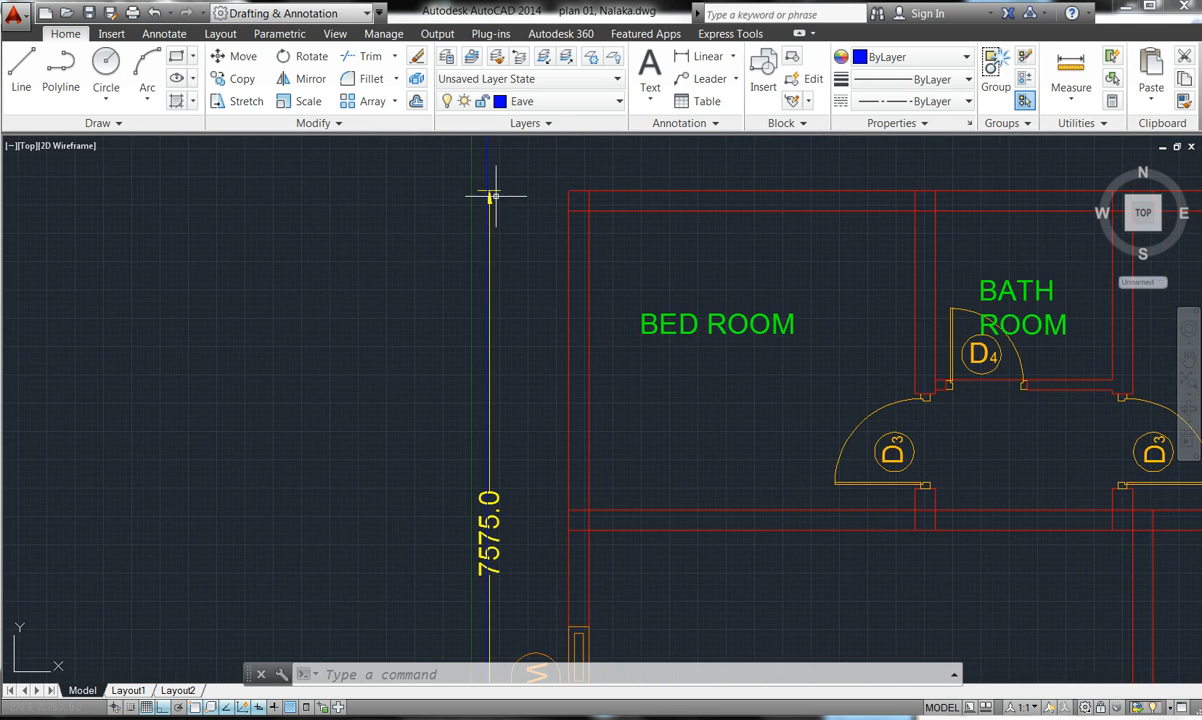
pyautogui.scroll(6, 438, 320)
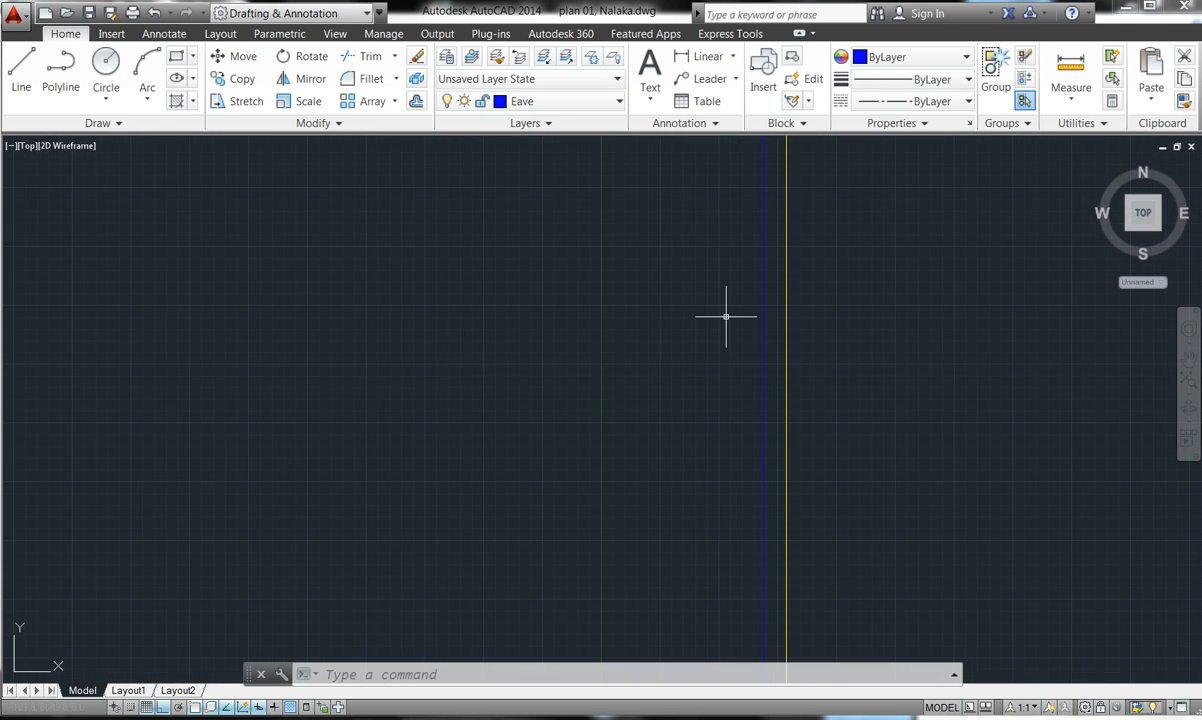
pyautogui.click(786, 281)
pyautogui.scroll(-5, 787, 297)
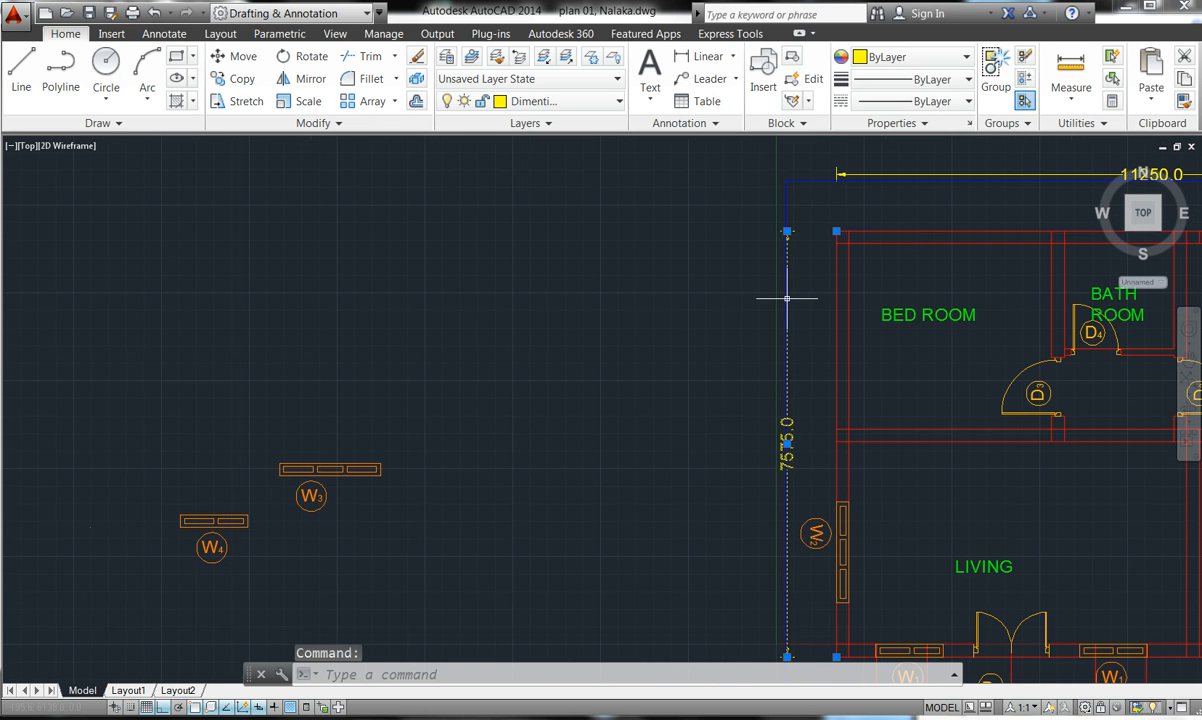
pyautogui.click(787, 442)
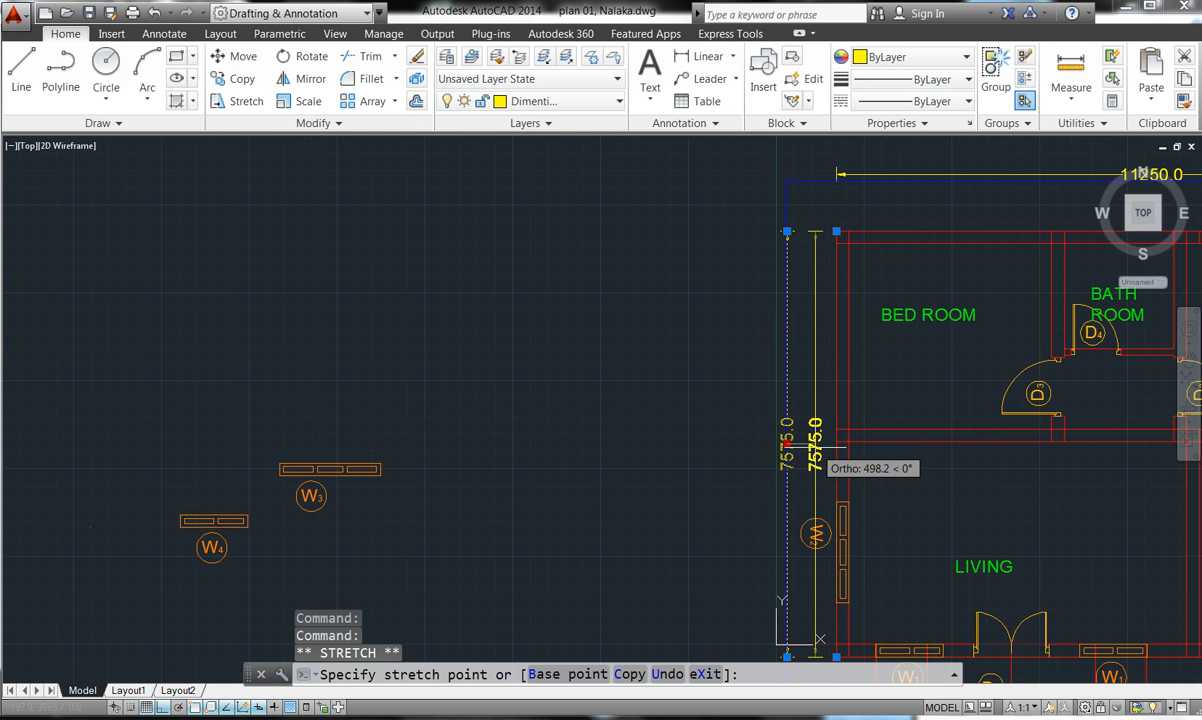
pyautogui.click(815, 443)
pyautogui.moveTo(815, 450)
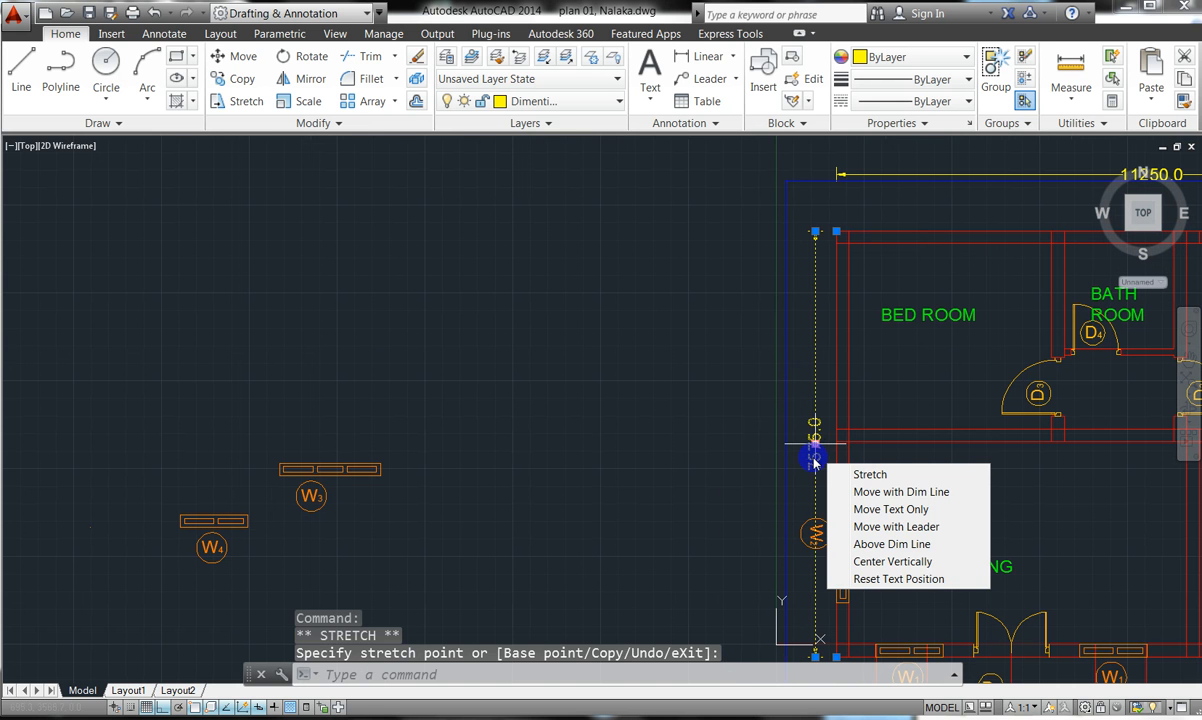
pyautogui.press('Escape')
pyautogui.press('Escape')
pyautogui.scroll(-2, 641, 364)
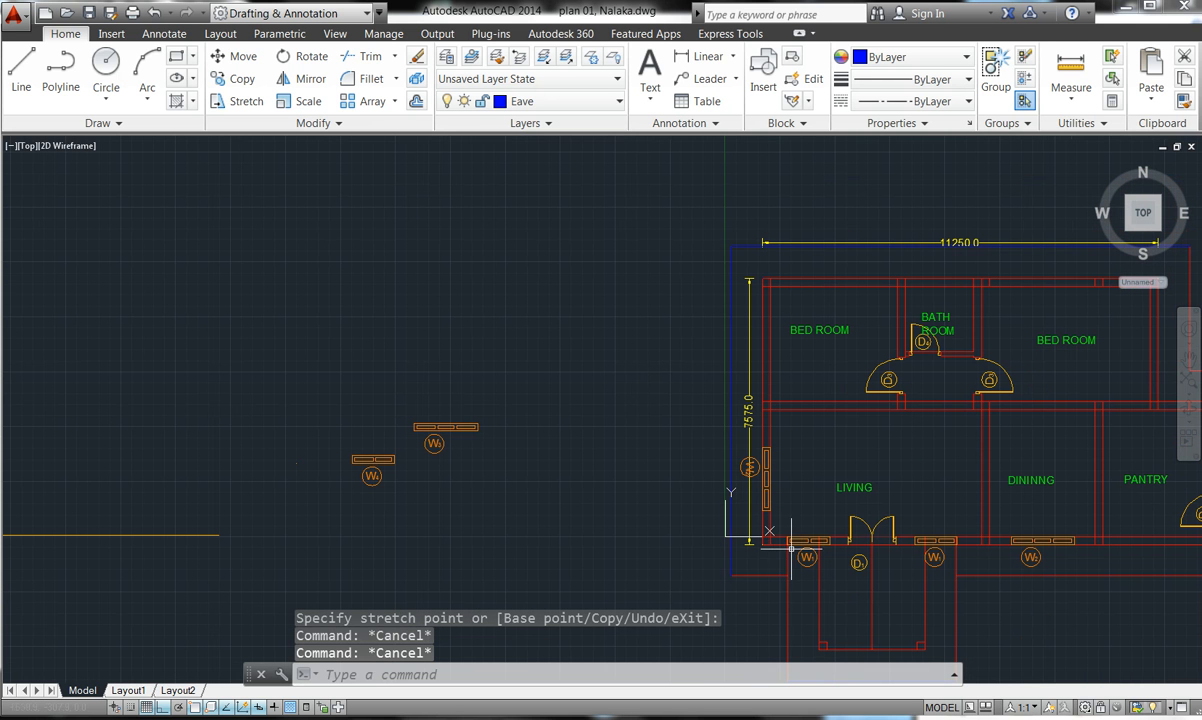
pyautogui.scroll(4, 598, 378)
pyautogui.scroll(-5, 488, 366)
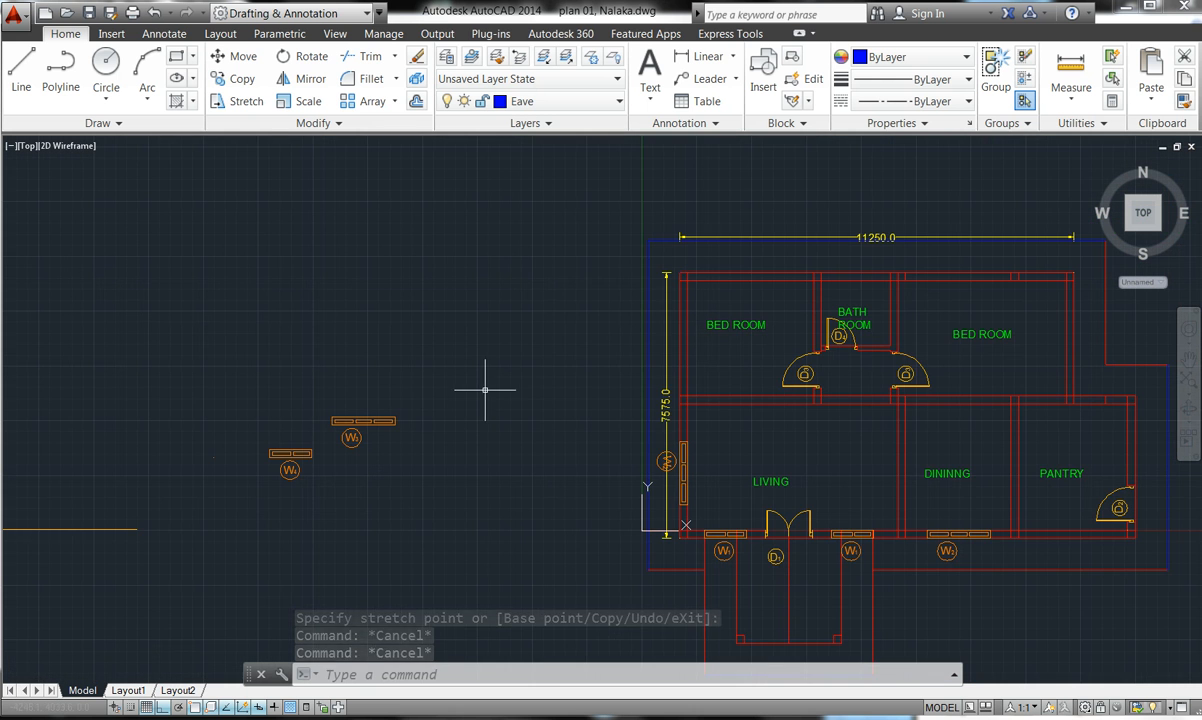
pyautogui.scroll(-4, 577, 324)
pyautogui.scroll(2, 700, 322)
pyautogui.scroll(-2, 737, 319)
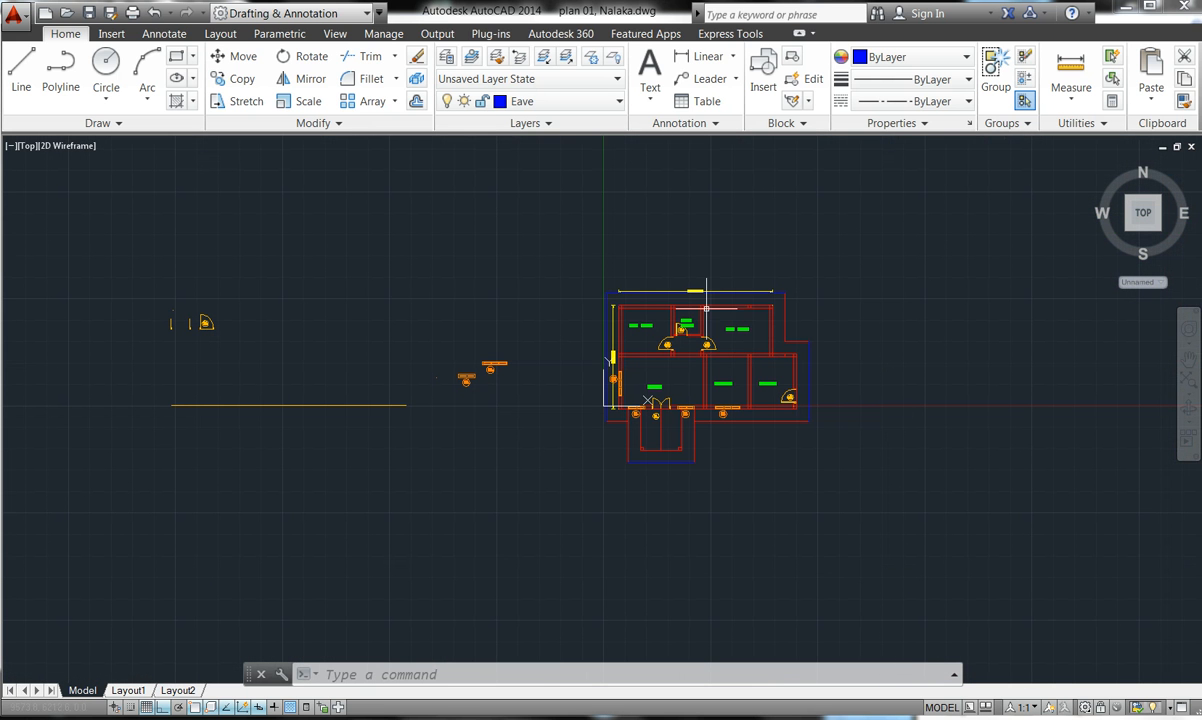
pyautogui.scroll(6, 630, 297)
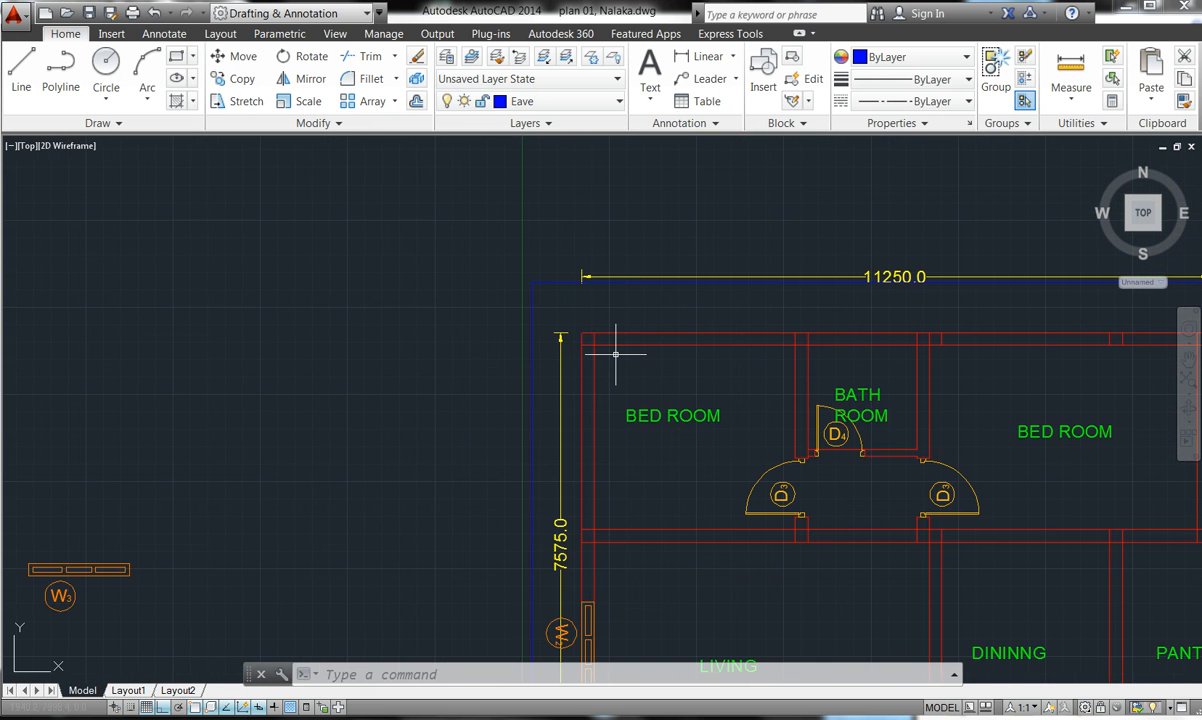
pyautogui.press('Escape')
pyautogui.press('Escape')
pyautogui.press('Escape')
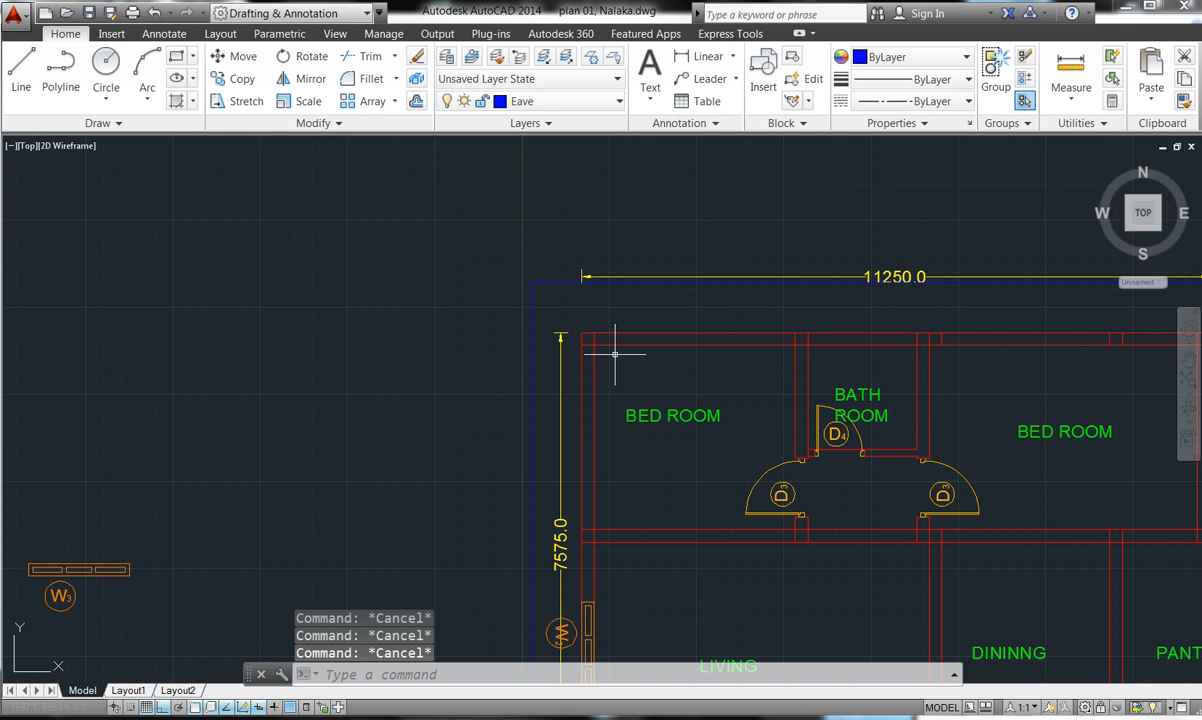
# - Start TRIM with all objects as cutting edges and clean the top-left wall corner
pyautogui.click(352, 56)
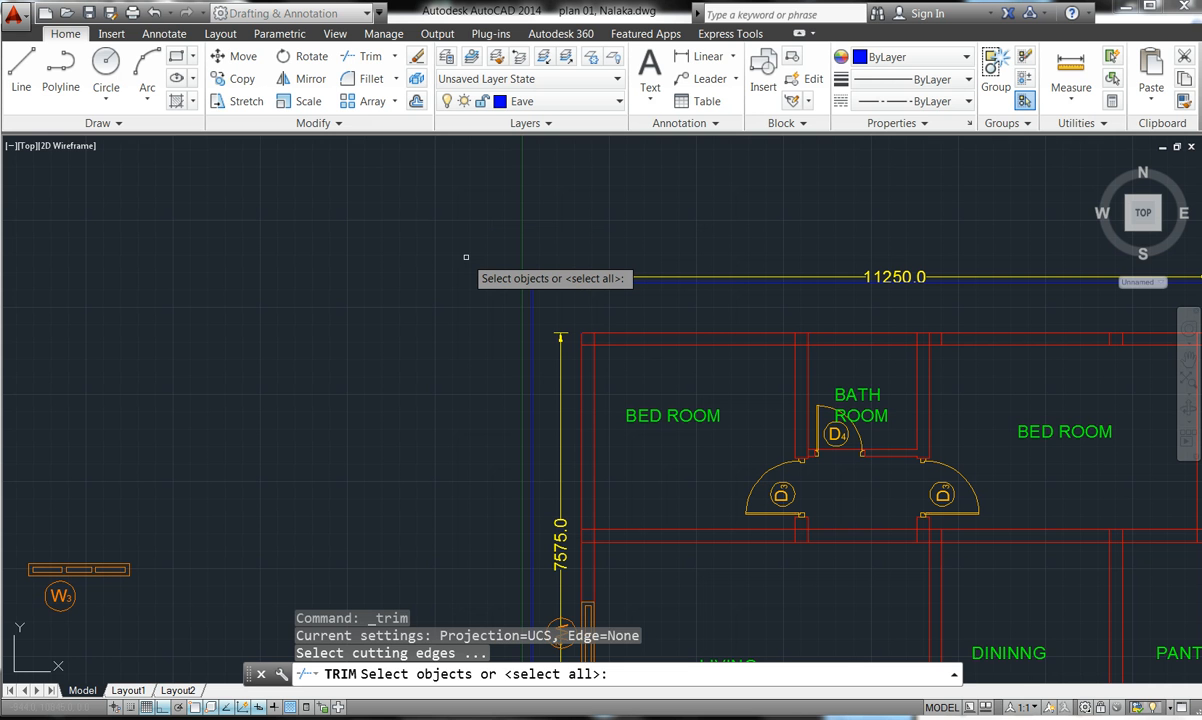
pyautogui.press('Return')
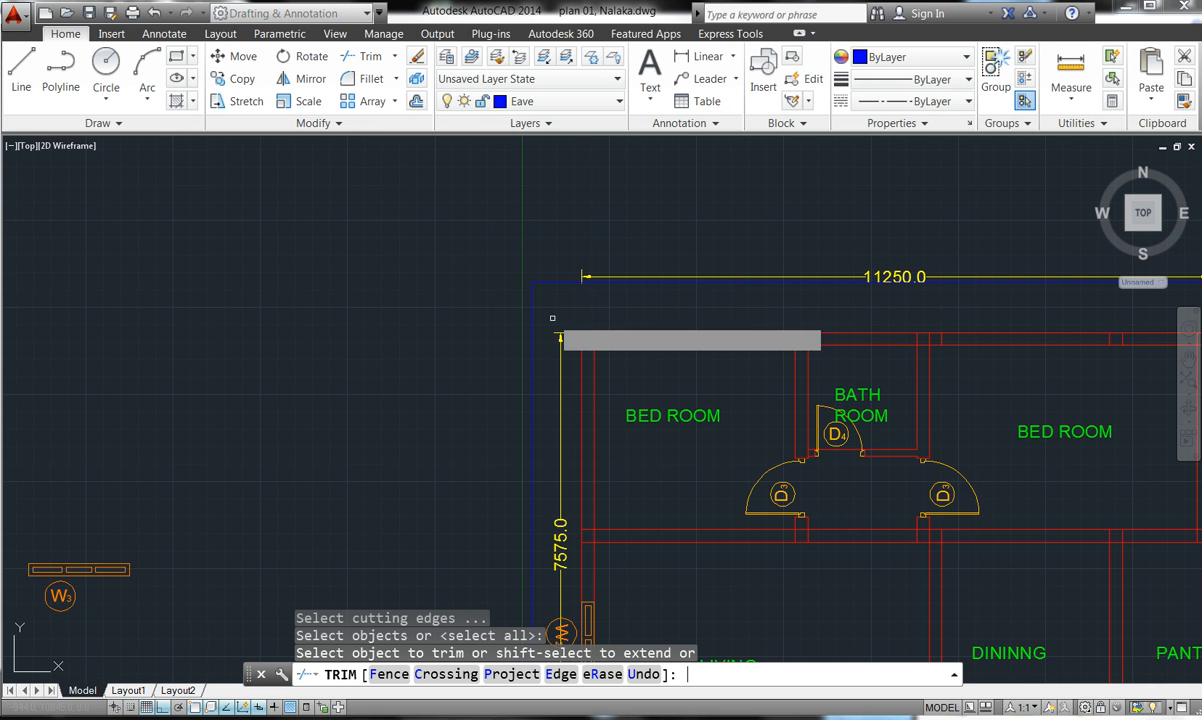
pyautogui.scroll(-2, 474, 245)
pyautogui.scroll(4, 557, 306)
pyautogui.click(528, 304)
pyautogui.click(525, 304)
pyautogui.click(510, 327)
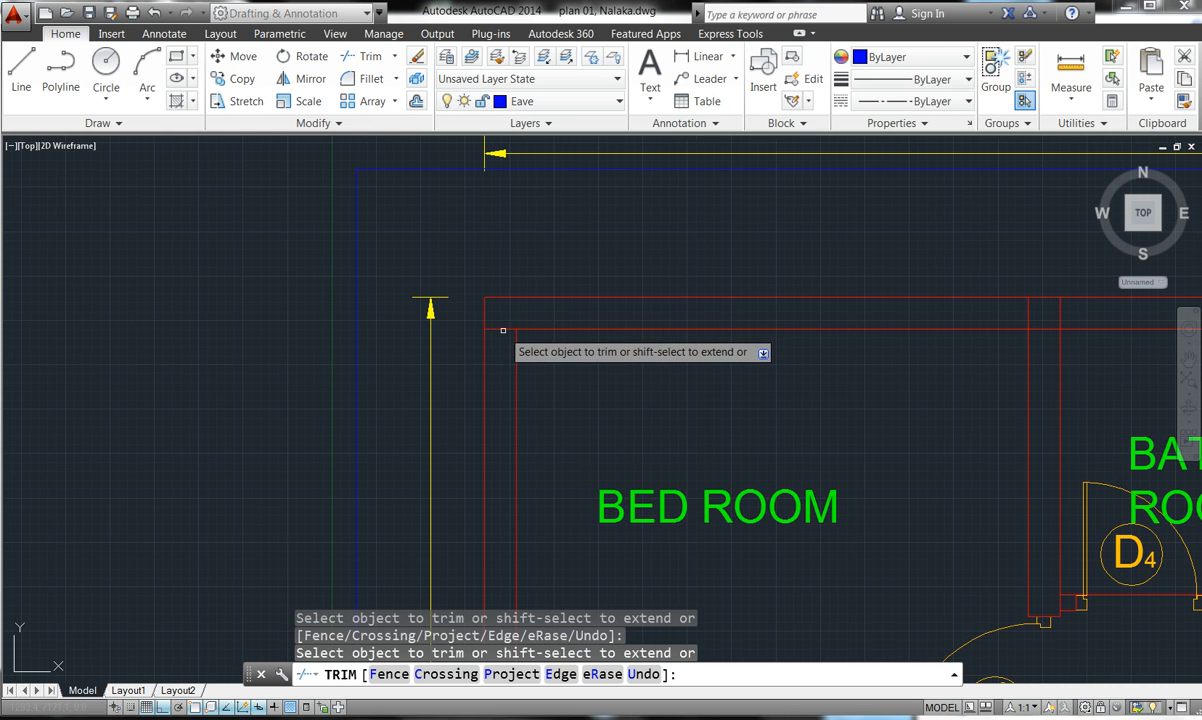
pyautogui.click(502, 329)
pyautogui.click(504, 322)
# - Trim the top wall line above the bath room and at the top-right corner
pyautogui.scroll(-4, 504, 322)
pyautogui.scroll(4, 744, 320)
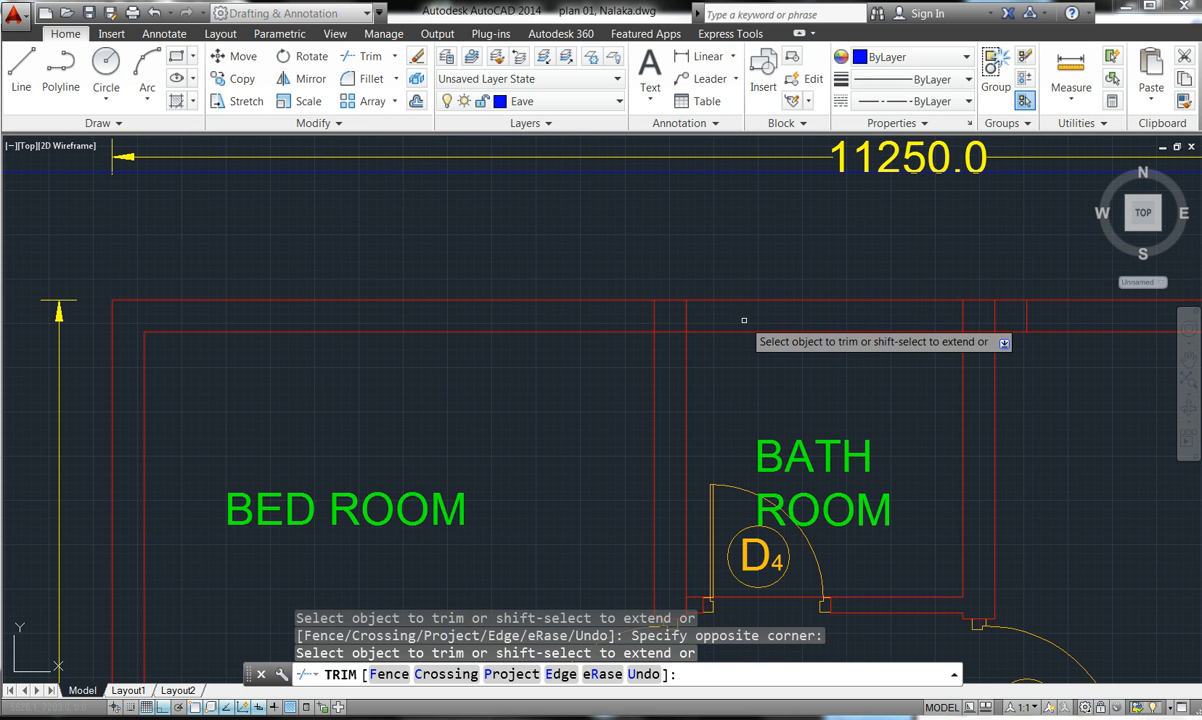
pyautogui.click(712, 320)
pyautogui.click(664, 331)
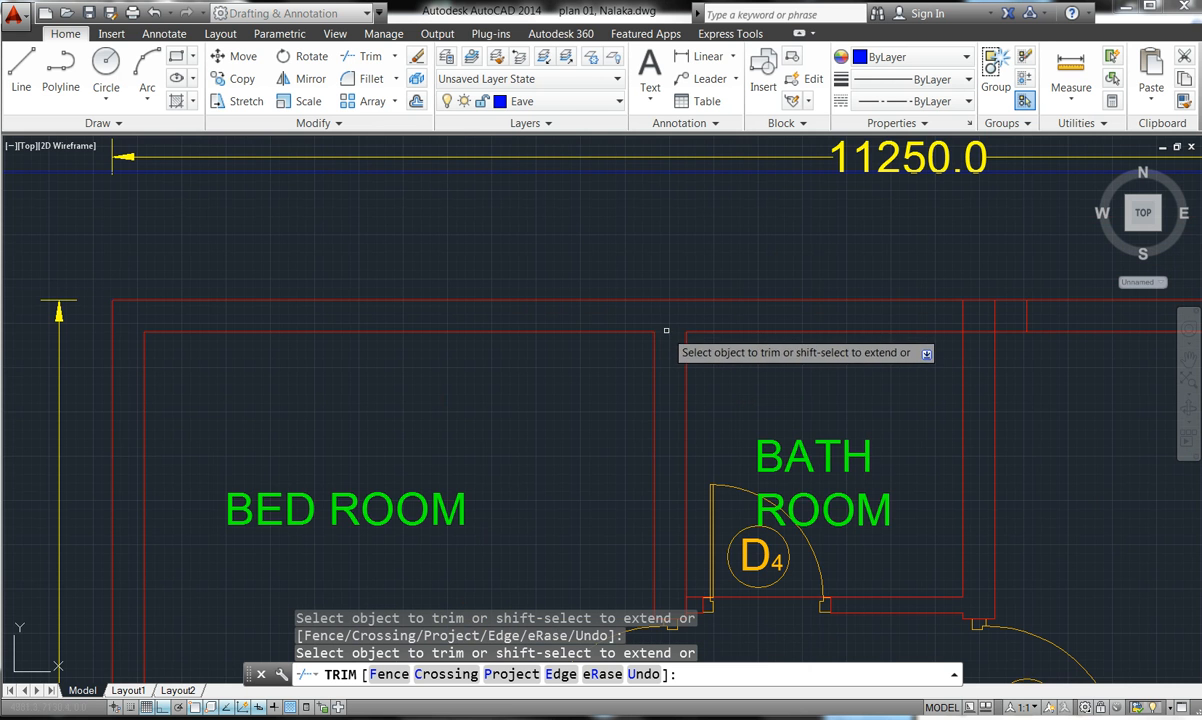
pyautogui.scroll(-2, 743, 324)
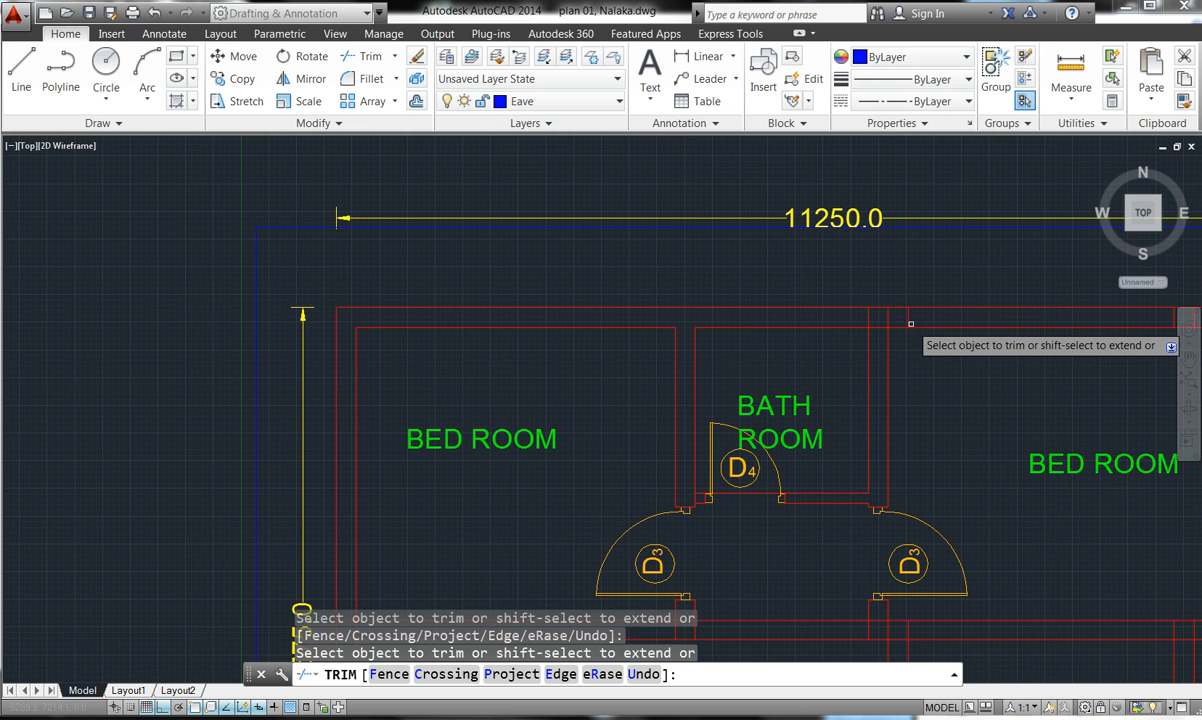
pyautogui.scroll(3, 911, 318)
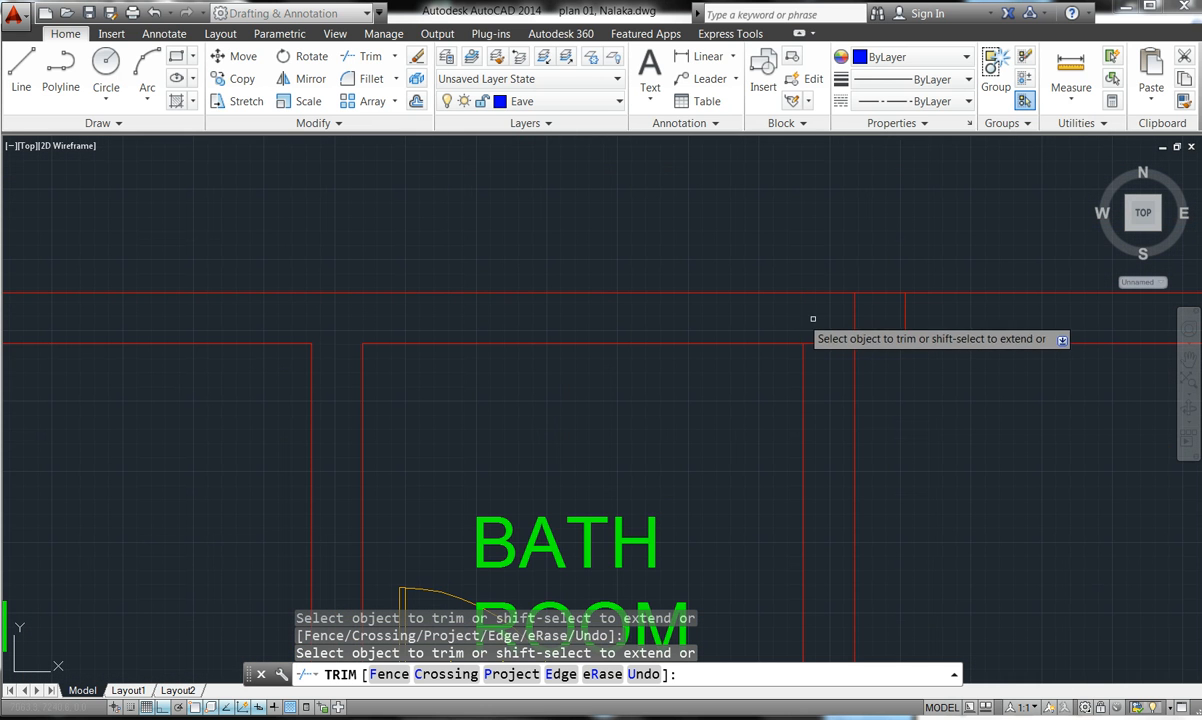
pyautogui.click(871, 330)
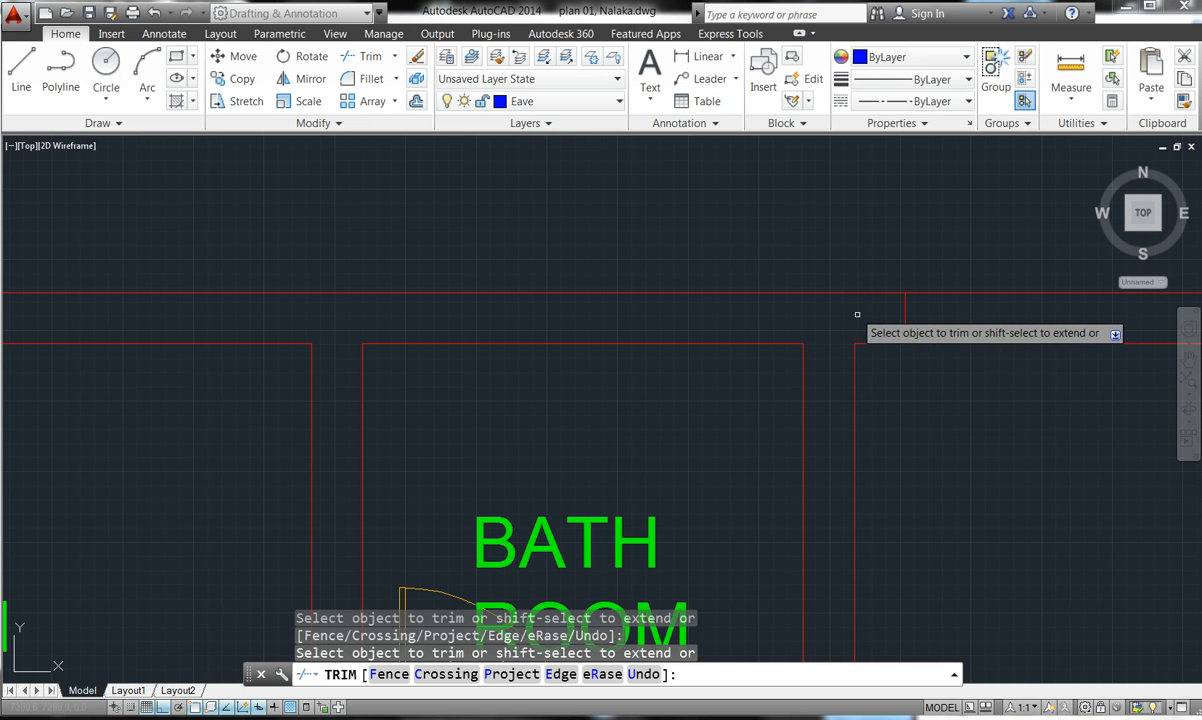
pyautogui.scroll(-8, 905, 315)
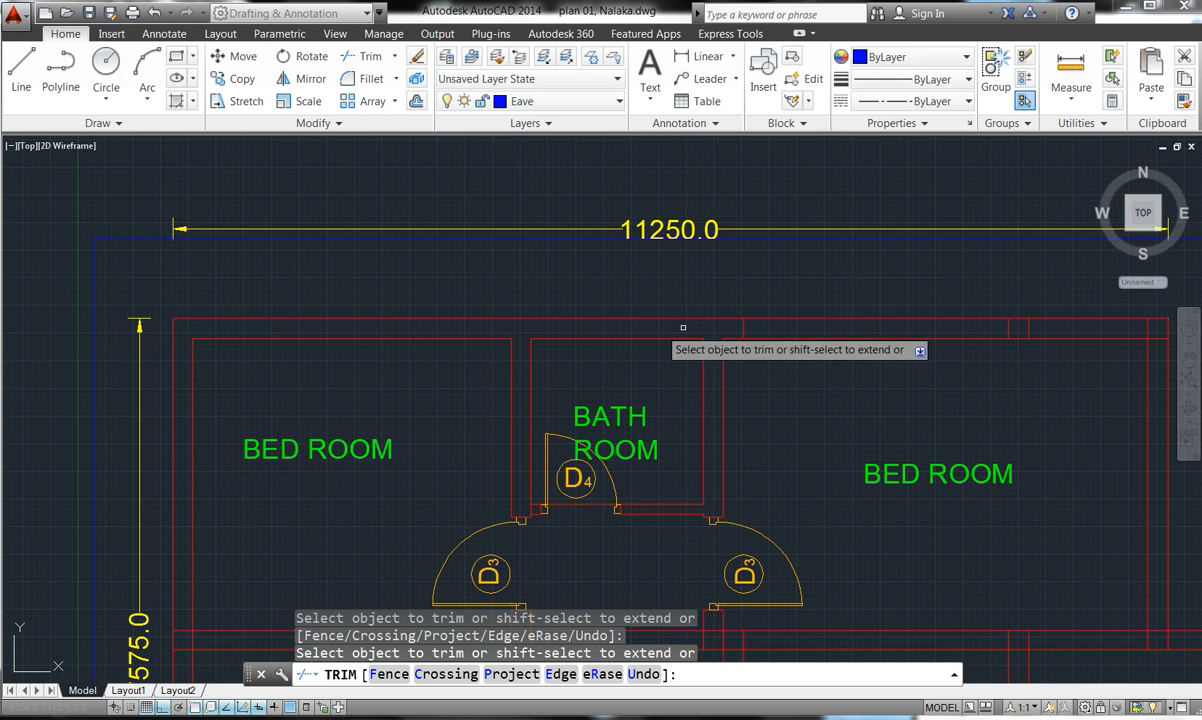
pyautogui.scroll(5, 880, 326)
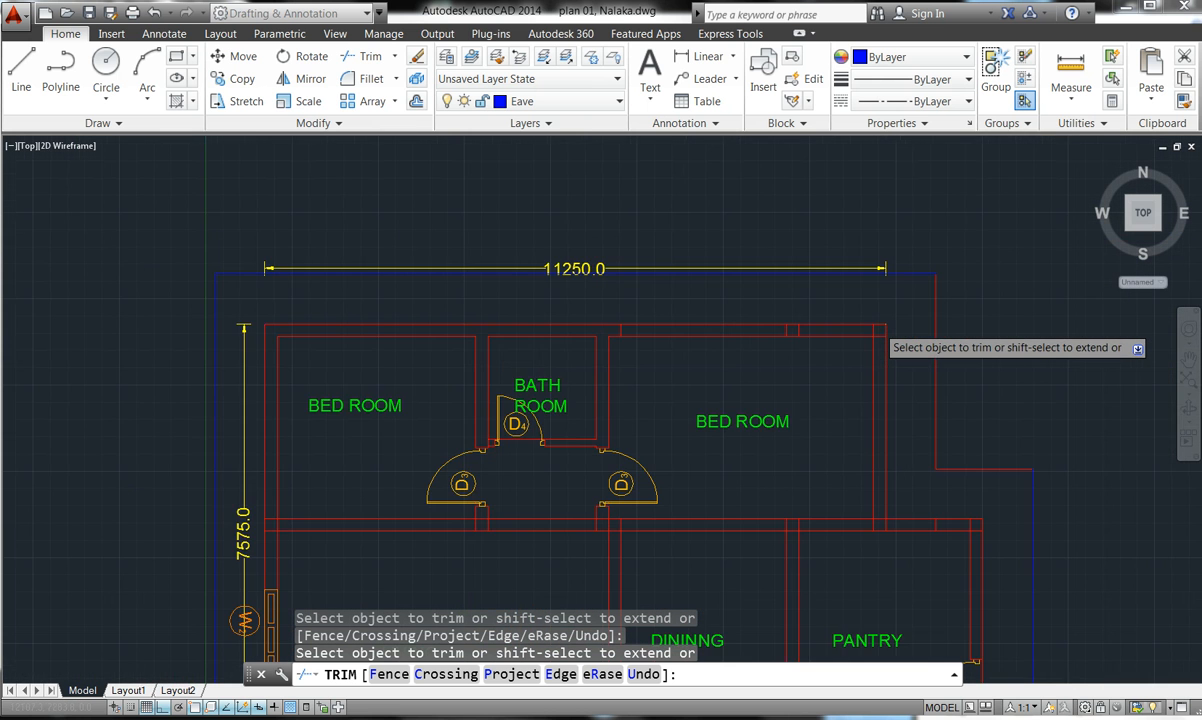
pyautogui.scroll(9, 873, 329)
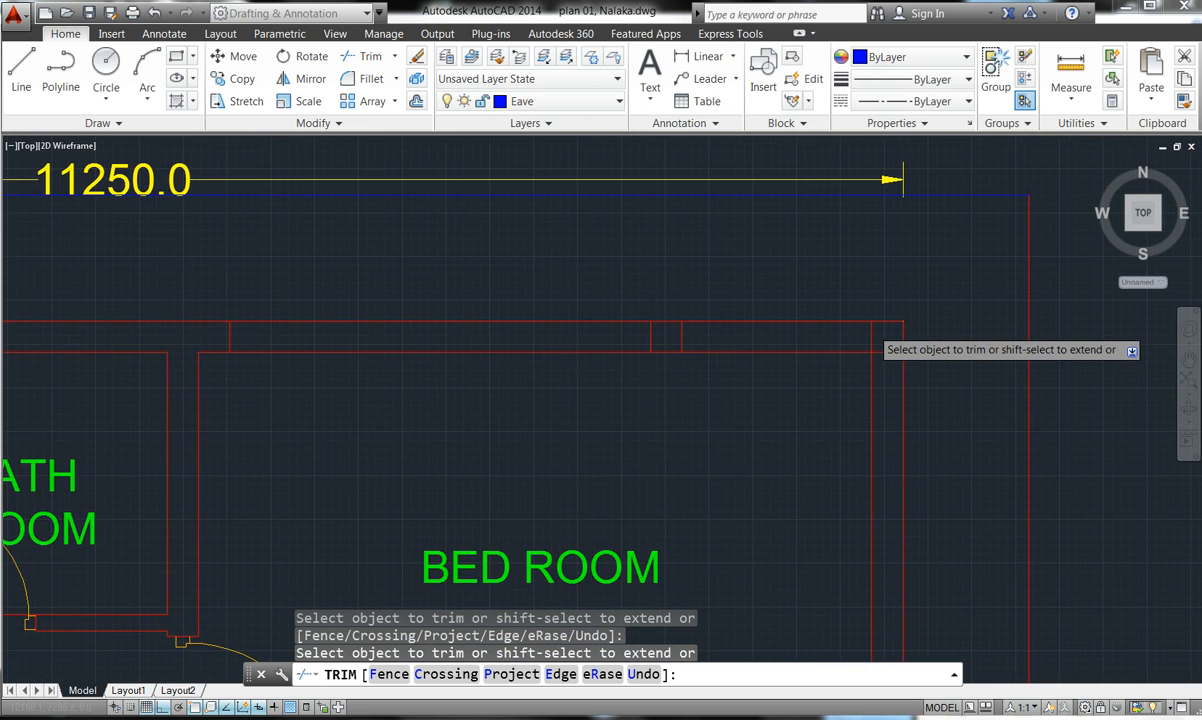
pyautogui.click(870, 328)
pyautogui.click(861, 341)
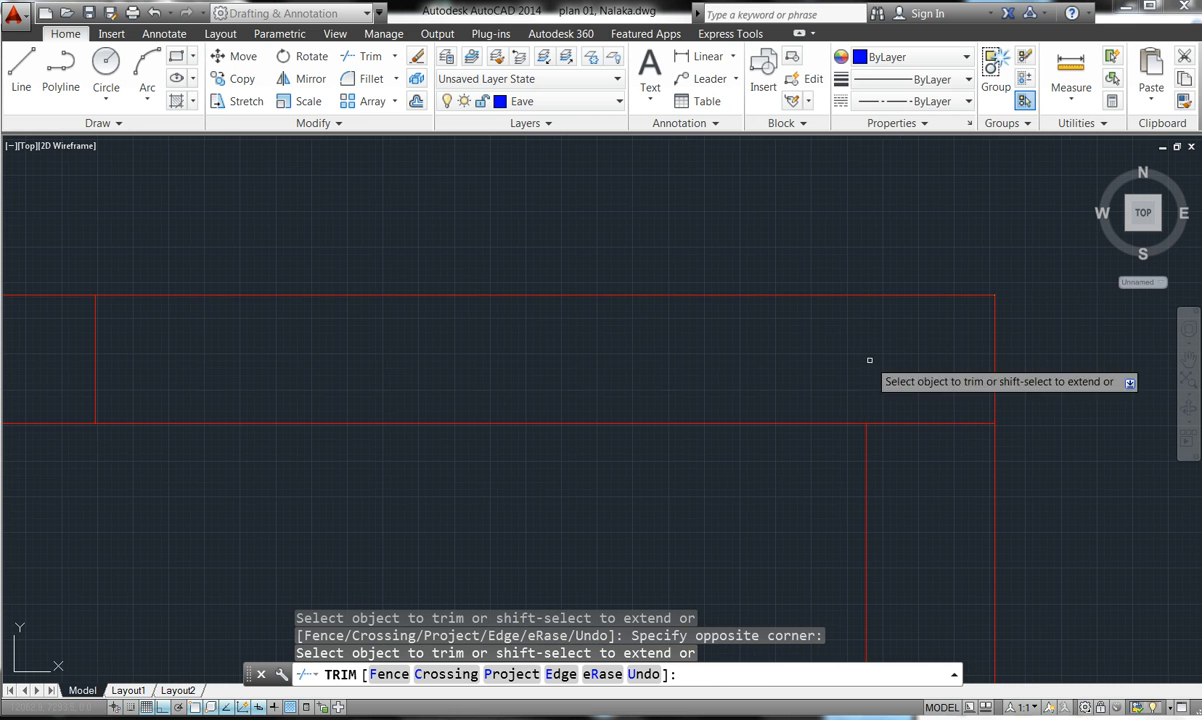
# - Trim the vertical and horizontal wall lines at the right-side wall junction
pyautogui.click(897, 416)
pyautogui.click(899, 416)
pyautogui.click(902, 422)
pyautogui.click(902, 420)
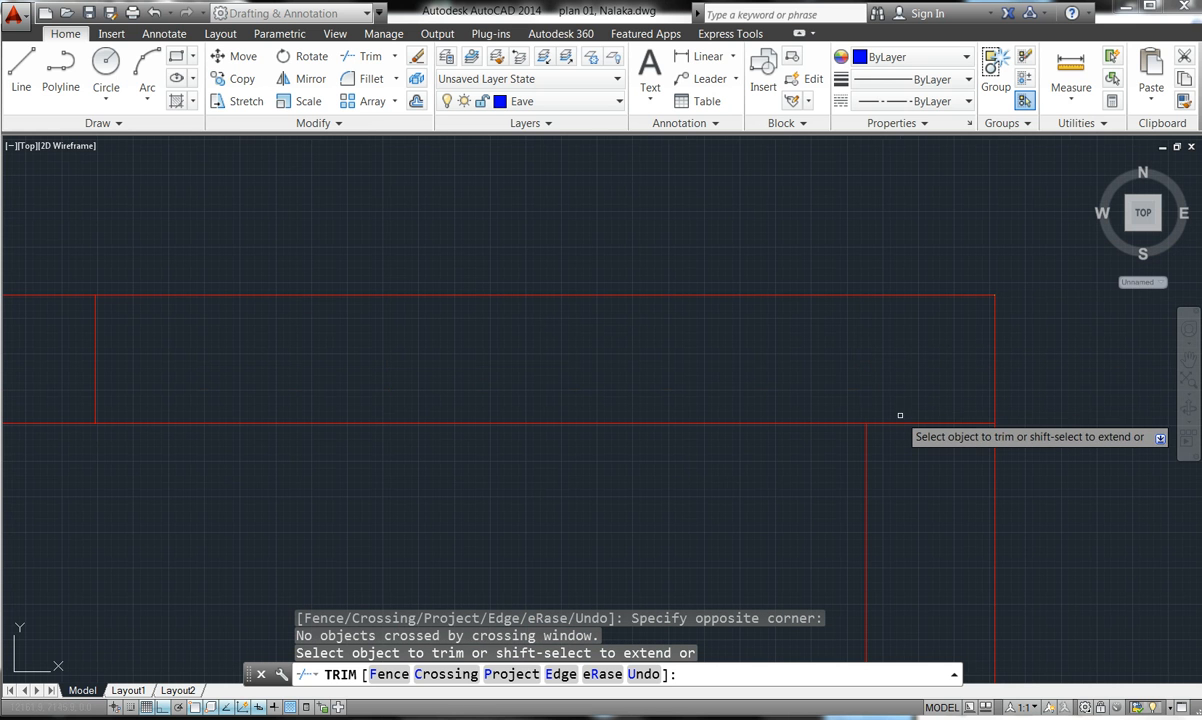
pyautogui.click(903, 421)
pyautogui.click(903, 421)
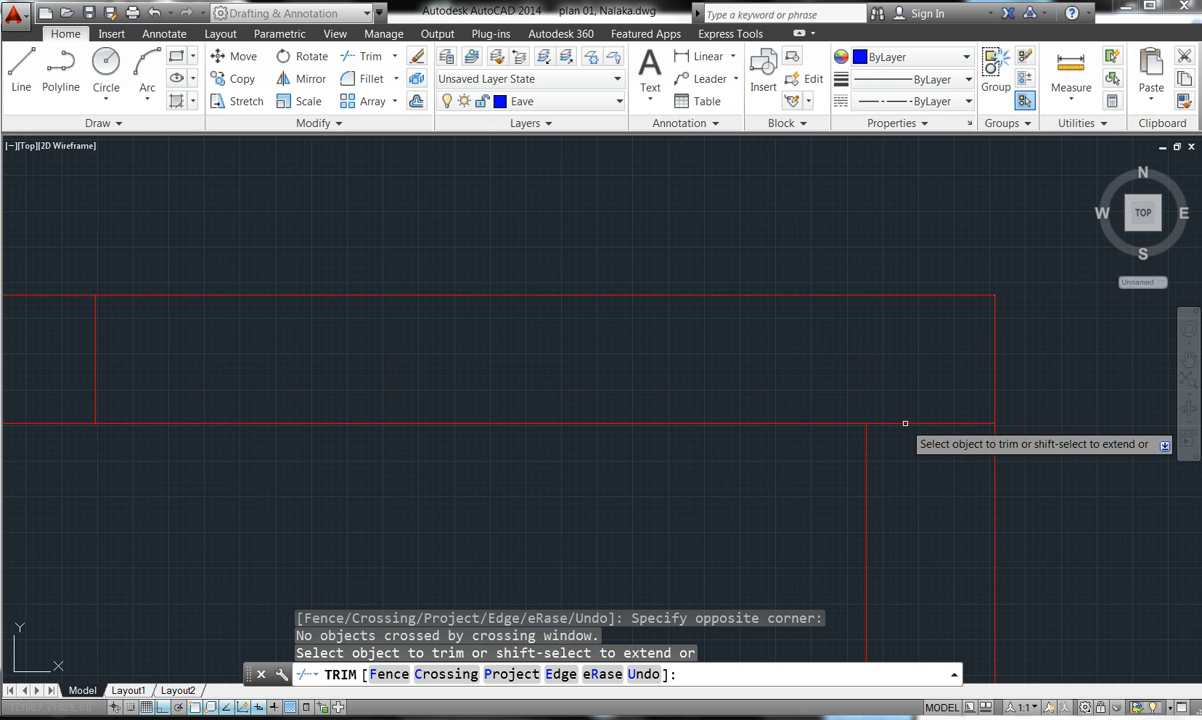
pyautogui.scroll(-1, 905, 423)
pyautogui.scroll(-5, 836, 306)
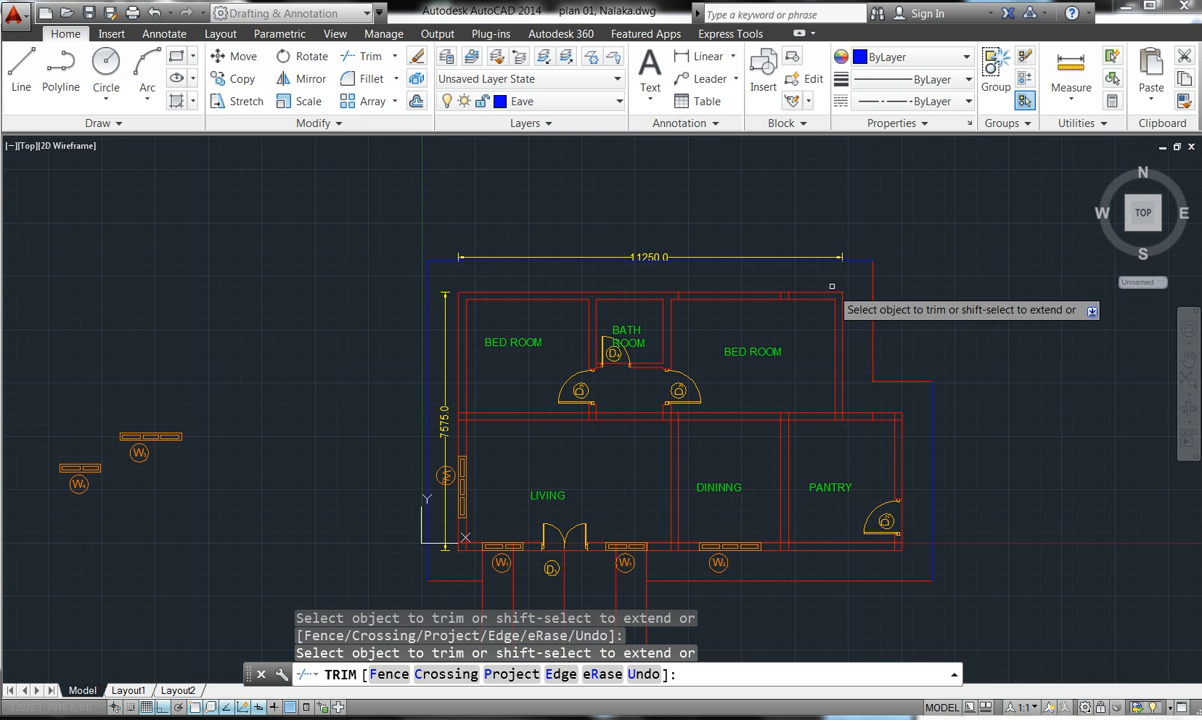
pyautogui.scroll(-8, 824, 448)
pyautogui.scroll(6, 842, 416)
pyautogui.scroll(10, 842, 416)
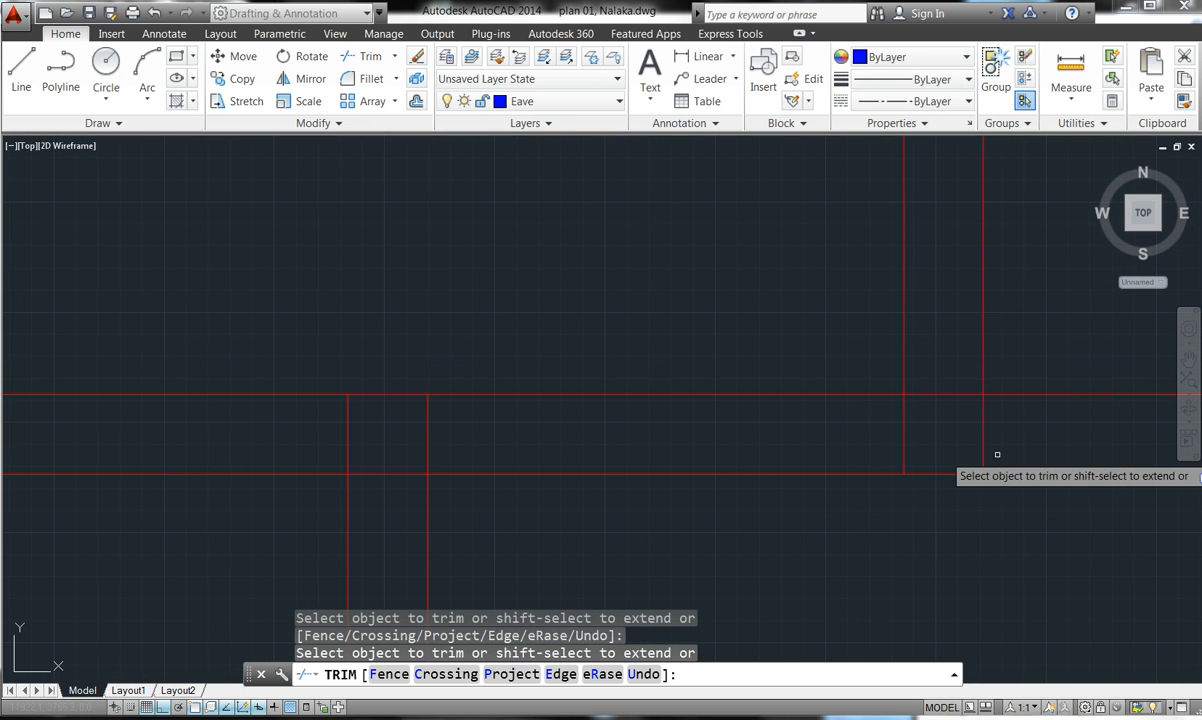
pyautogui.click(1031, 453)
pyautogui.click(854, 427)
pyautogui.click(931, 418)
pyautogui.click(931, 363)
# - Trim the vertical and horizontal wall lines at the bedroom junction, then cancel
pyautogui.click(485, 420)
pyautogui.click(321, 425)
pyautogui.click(325, 424)
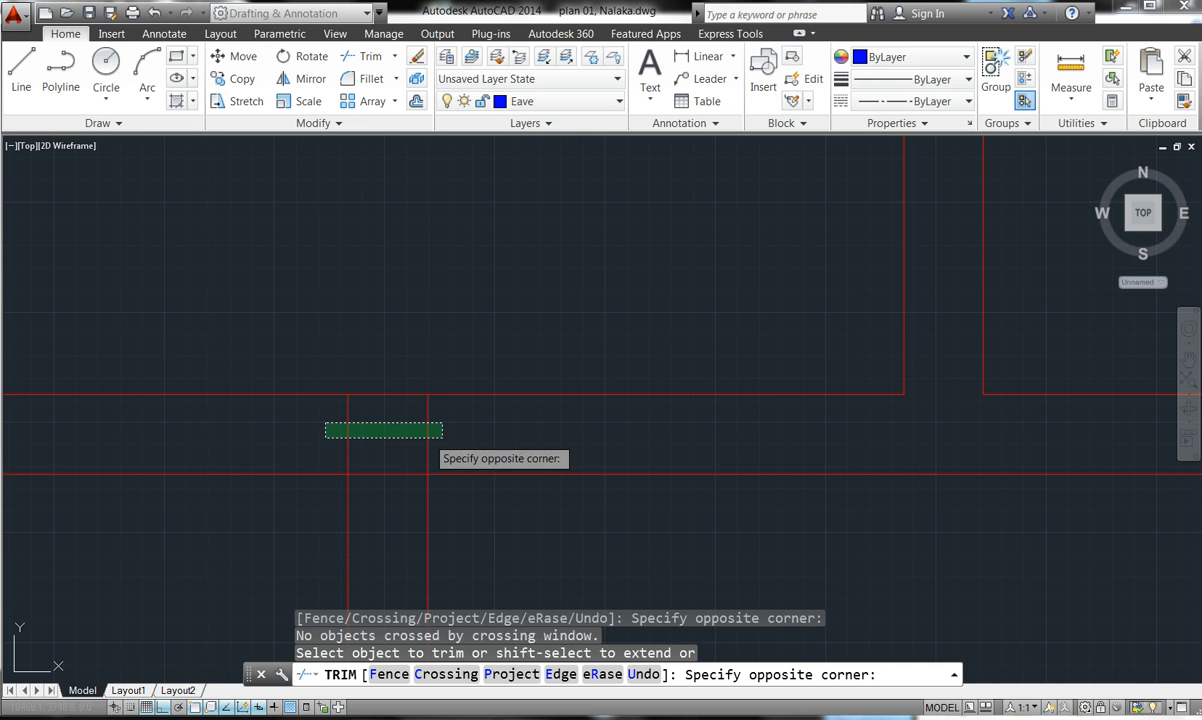
pyautogui.click(525, 441)
pyautogui.click(390, 462)
pyautogui.click(394, 502)
pyautogui.scroll(-3, 397, 480)
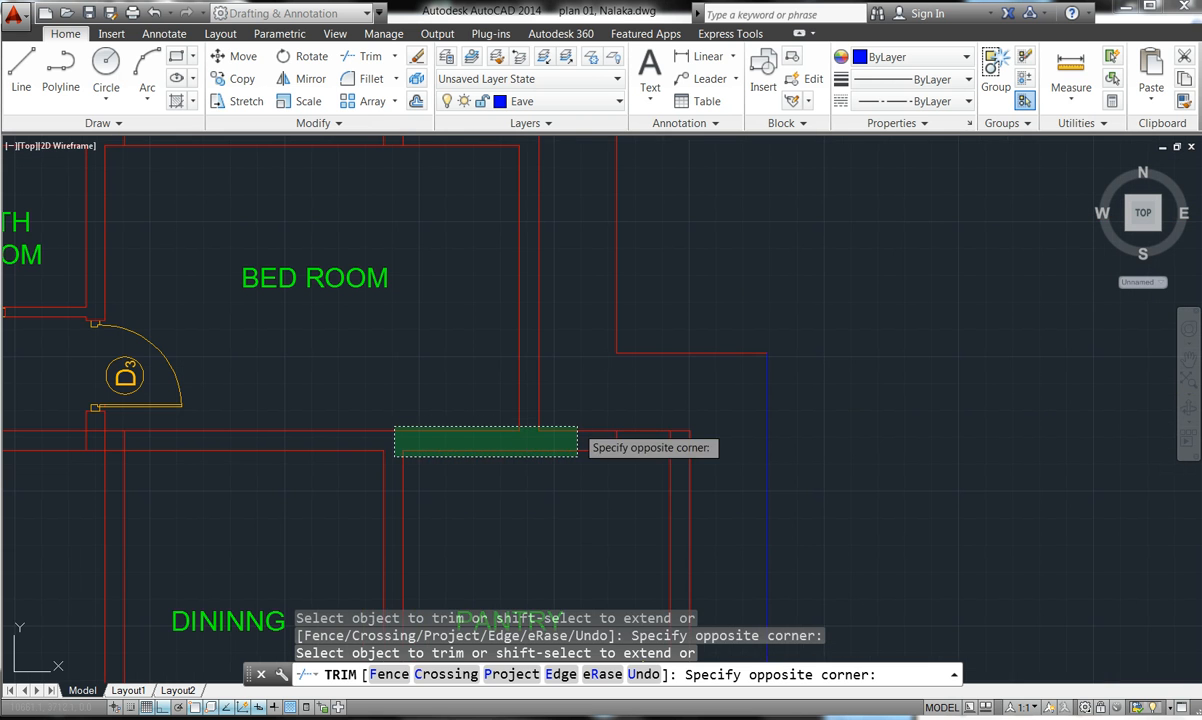
pyautogui.press('Escape')
pyautogui.press('Escape')
# - Select the horizontal and vertical wall lines to check which layer they are on
pyautogui.scroll(4, 681, 464)
pyautogui.click(680, 454)
pyautogui.click(674, 420)
pyautogui.click(674, 418)
pyautogui.press('Escape')
pyautogui.press('Escape')
pyautogui.click(675, 412)
pyautogui.click(633, 405)
pyautogui.press('Escape')
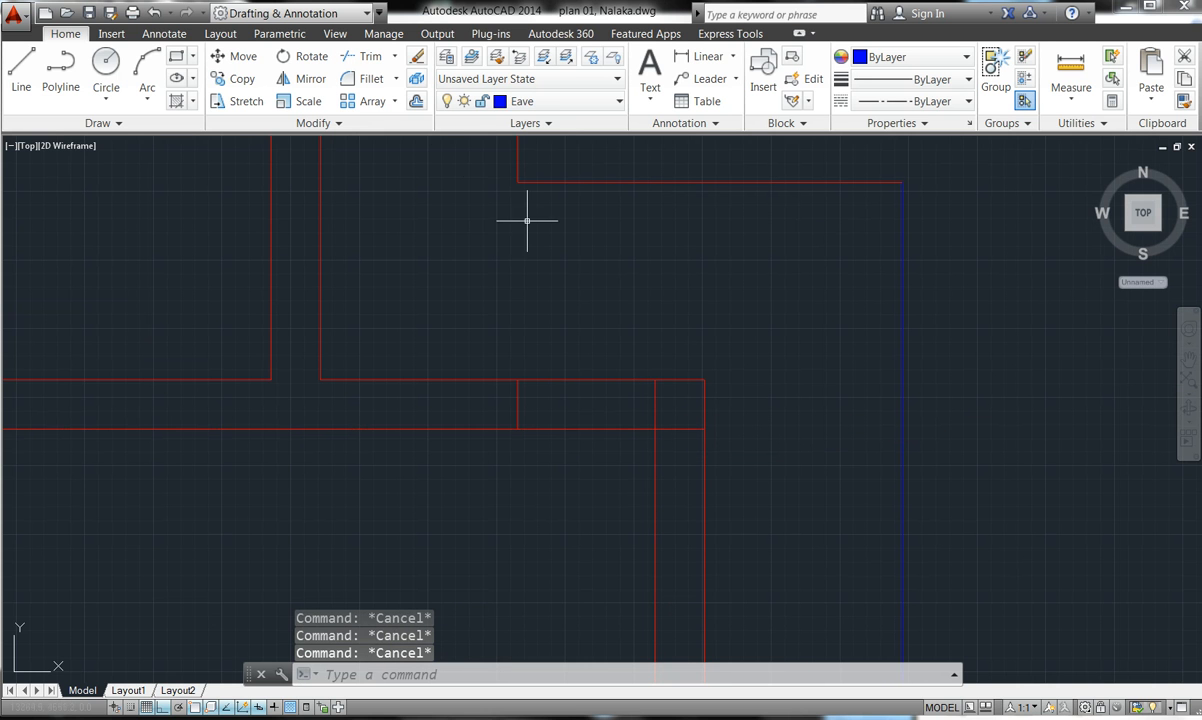
# - Restart TRIM and remove the vertical segment between the horizontal walls at the junction
pyautogui.click(370, 56)
pyautogui.press('Return')
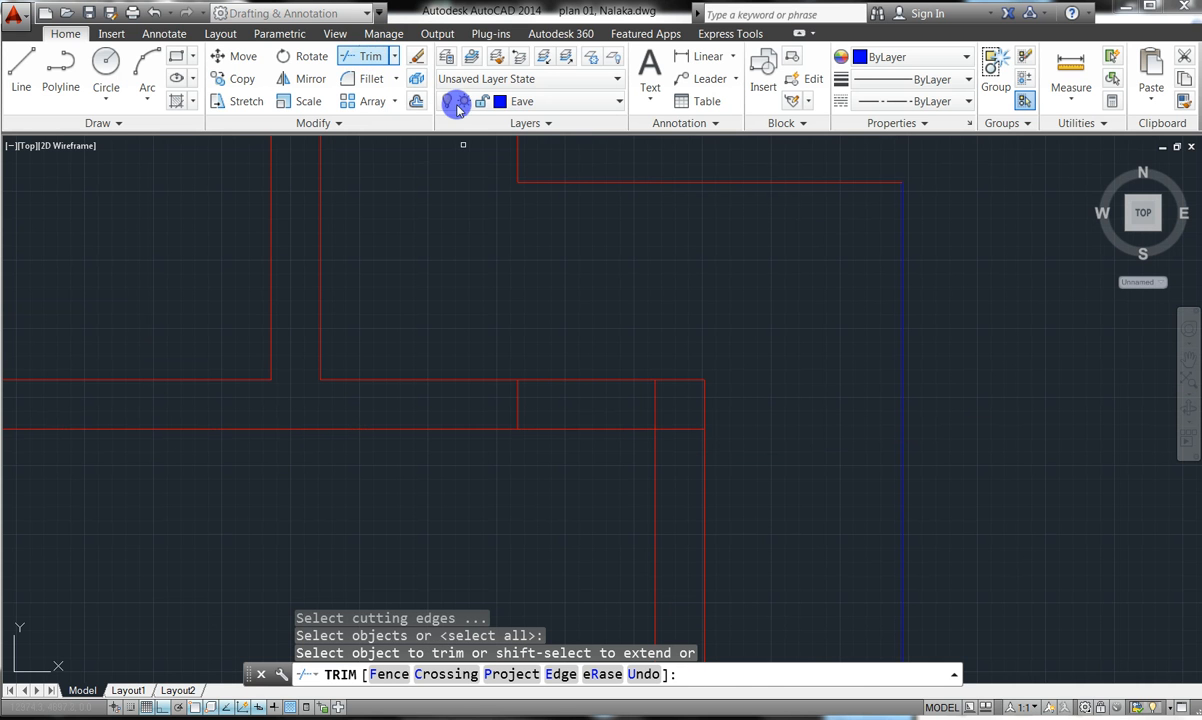
pyautogui.click(642, 397)
pyautogui.click(668, 400)
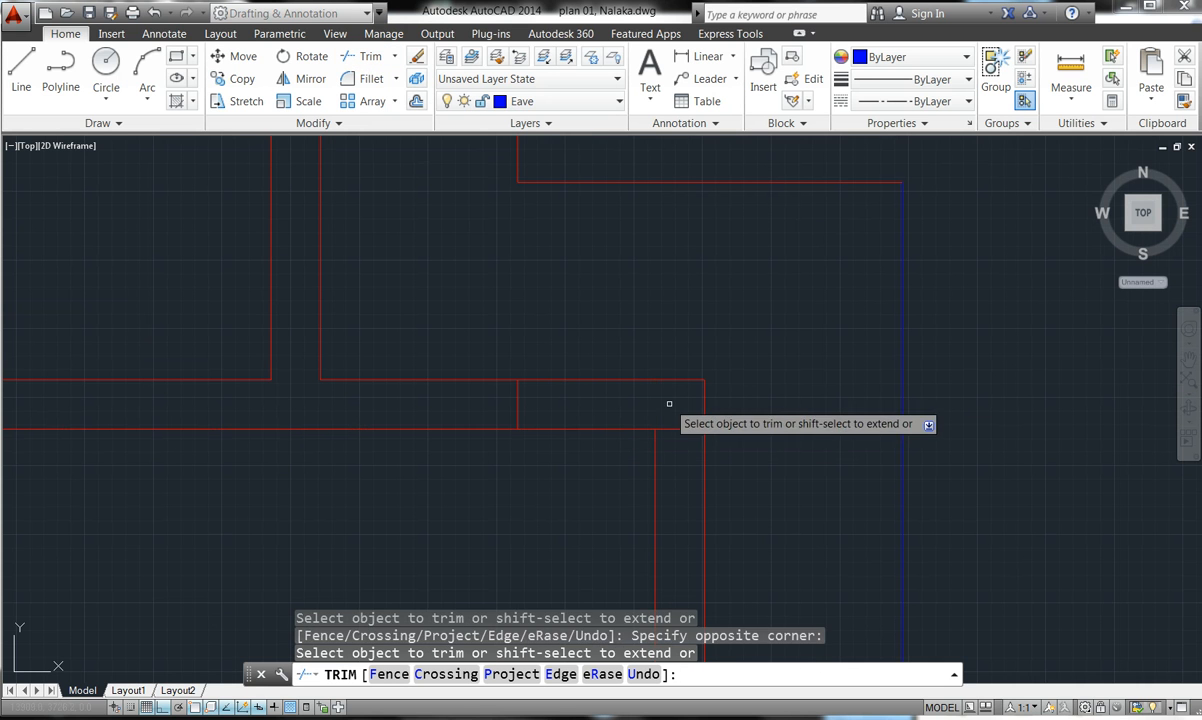
pyautogui.click(671, 427)
pyautogui.click(673, 437)
pyautogui.scroll(-5, 698, 300)
pyautogui.scroll(-3, 700, 320)
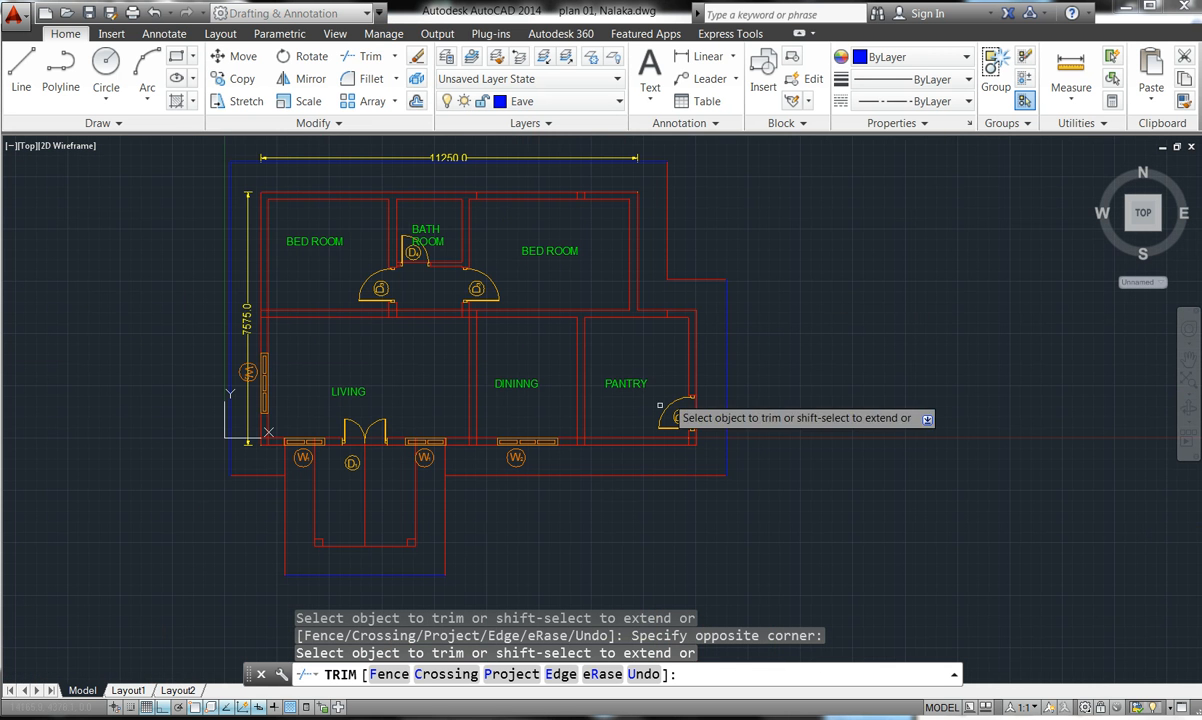
pyautogui.scroll(8, 575, 443)
pyautogui.scroll(2, 581, 445)
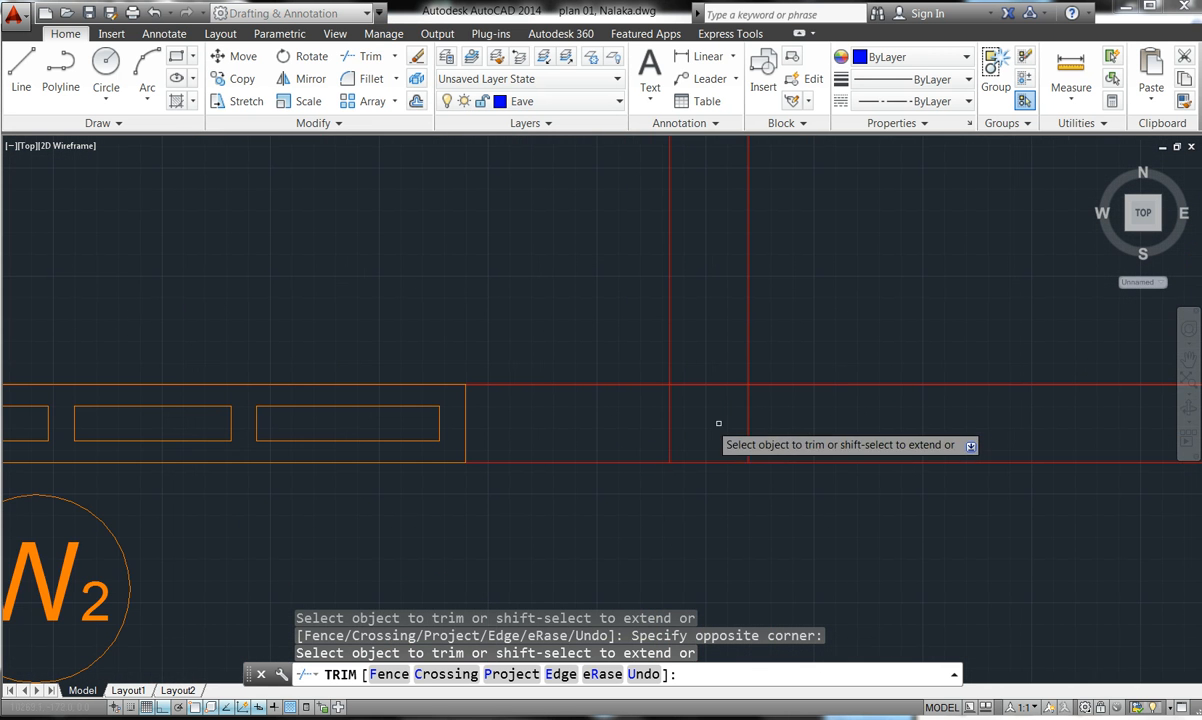
# - Trim the vertical and horizontal wall segments at the window W2 opening
pyautogui.click(783, 428)
pyautogui.click(566, 422)
pyautogui.click(724, 416)
pyautogui.click(713, 326)
pyautogui.scroll(-5, 713, 326)
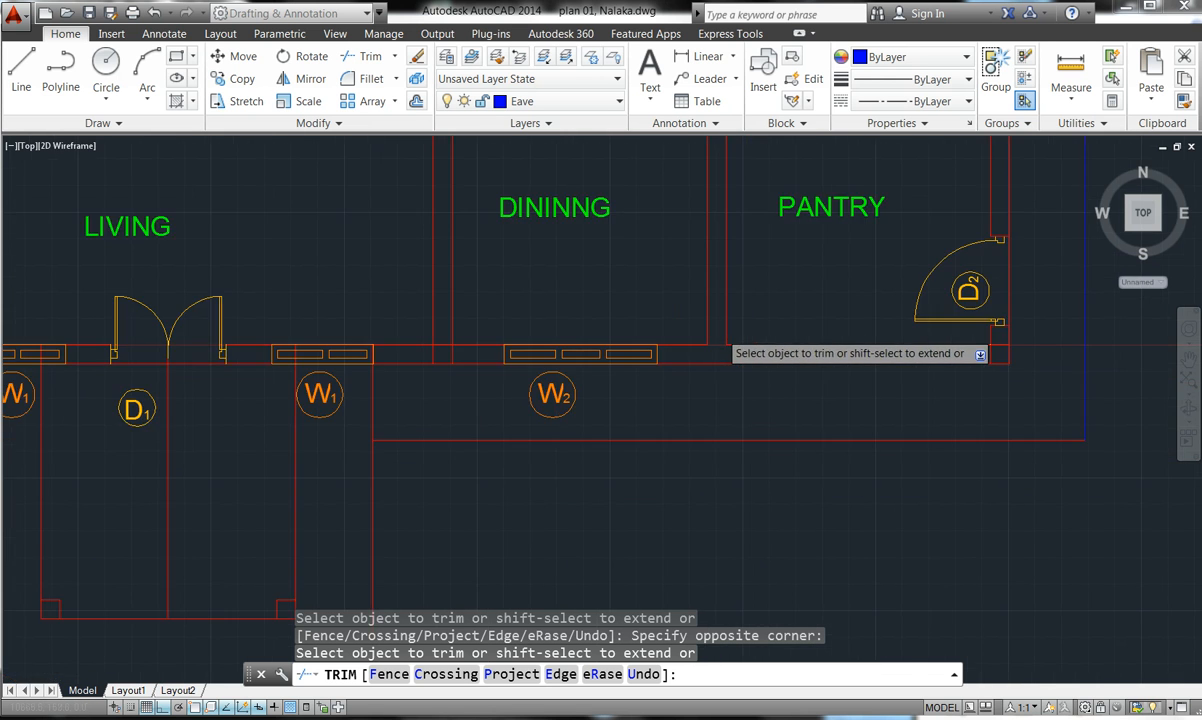
pyautogui.scroll(5, 590, 340)
# - Remove the wall segment between the two vertical lines separating W1 and W2
pyautogui.click(658, 366)
pyautogui.click(499, 372)
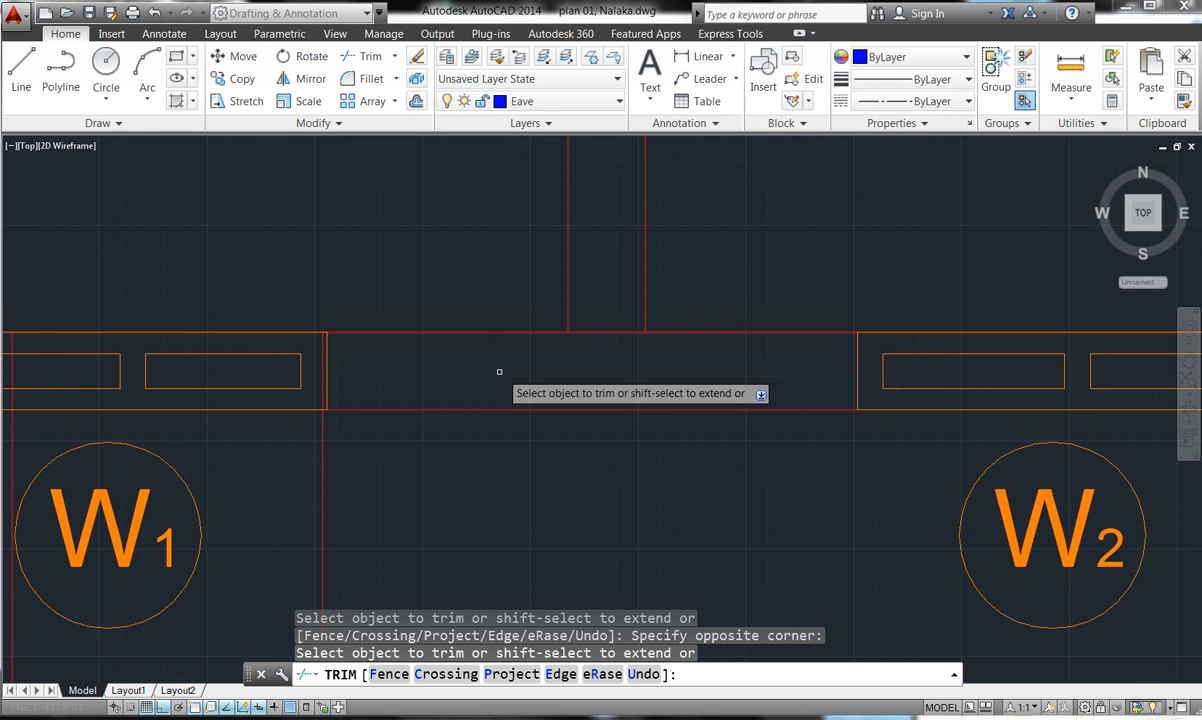
pyautogui.click(605, 370)
pyautogui.click(609, 300)
pyautogui.scroll(-6, 615, 292)
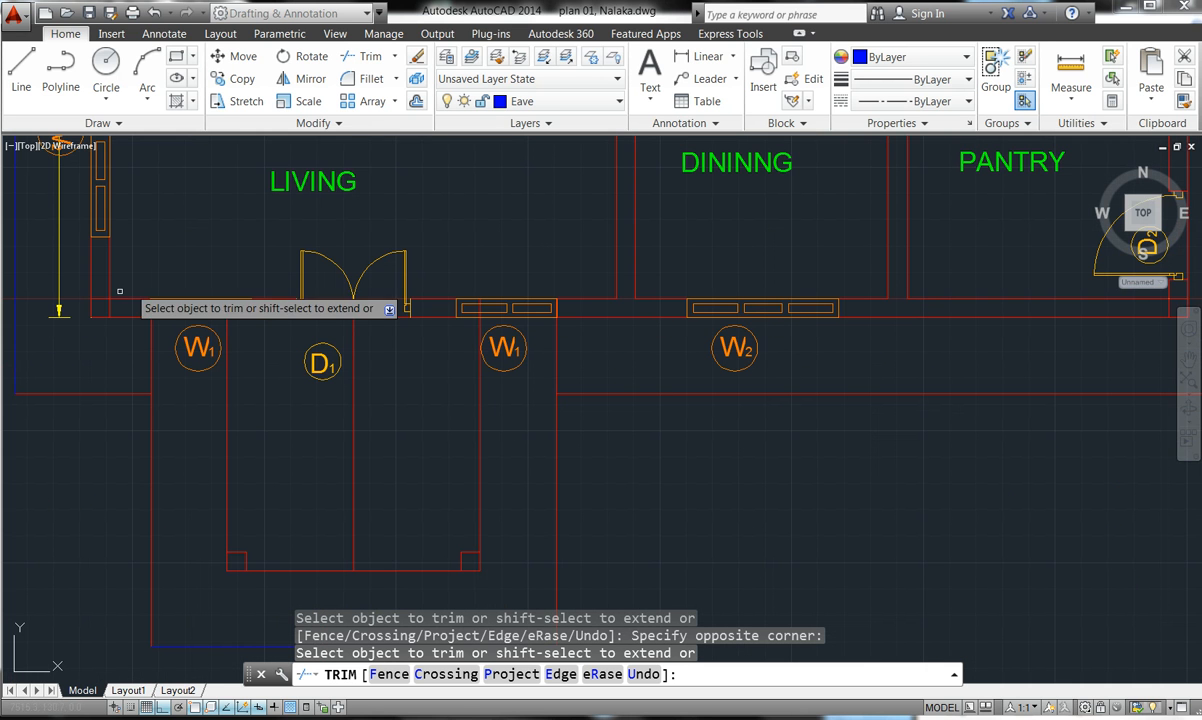
pyautogui.scroll(2, 90, 322)
pyautogui.scroll(4, 139, 271)
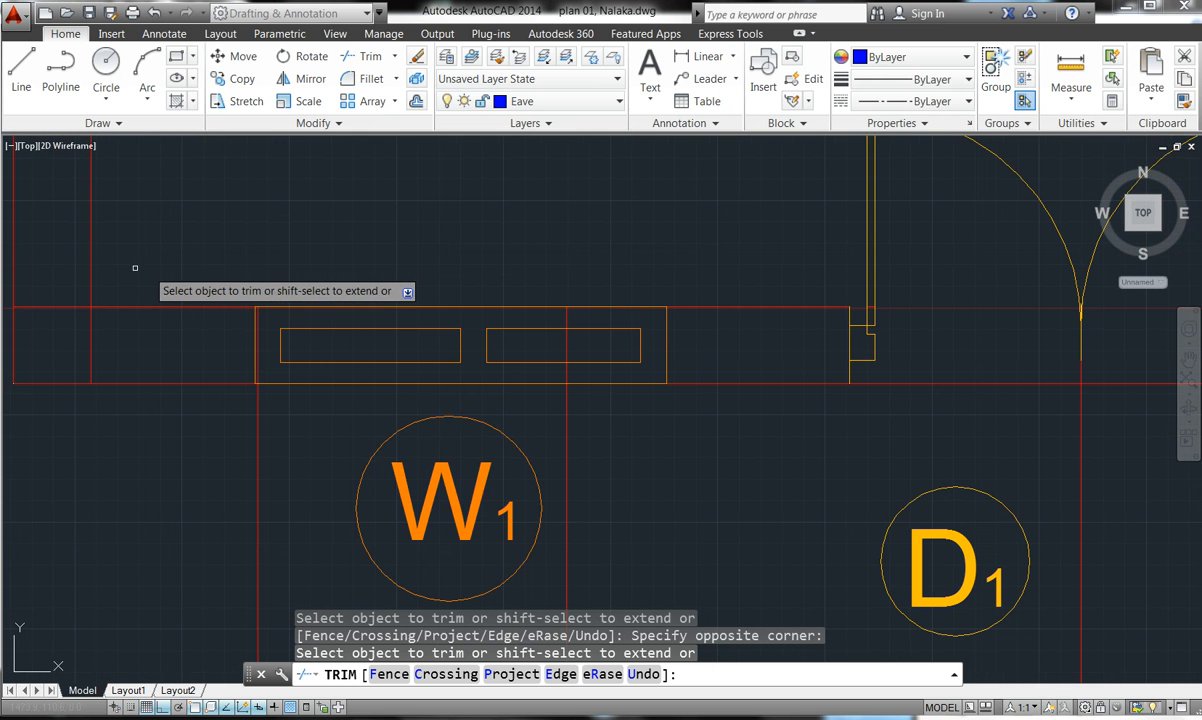
pyautogui.scroll(2, 97, 309)
pyautogui.scroll(-4, 340, 325)
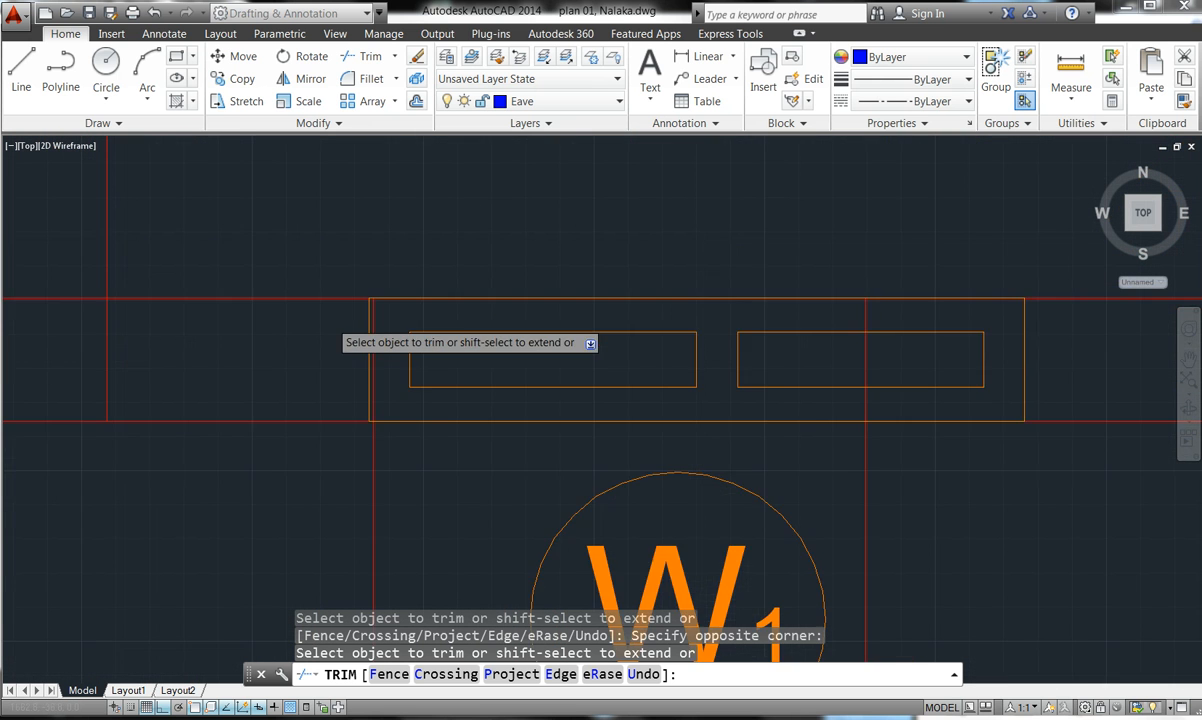
# - Trim the wall lines beside the front door opening
pyautogui.click(290, 343)
pyautogui.click(285, 340)
pyautogui.click(278, 339)
pyautogui.click(243, 322)
pyautogui.click(251, 329)
pyautogui.click(251, 301)
pyautogui.scroll(-2, 251, 301)
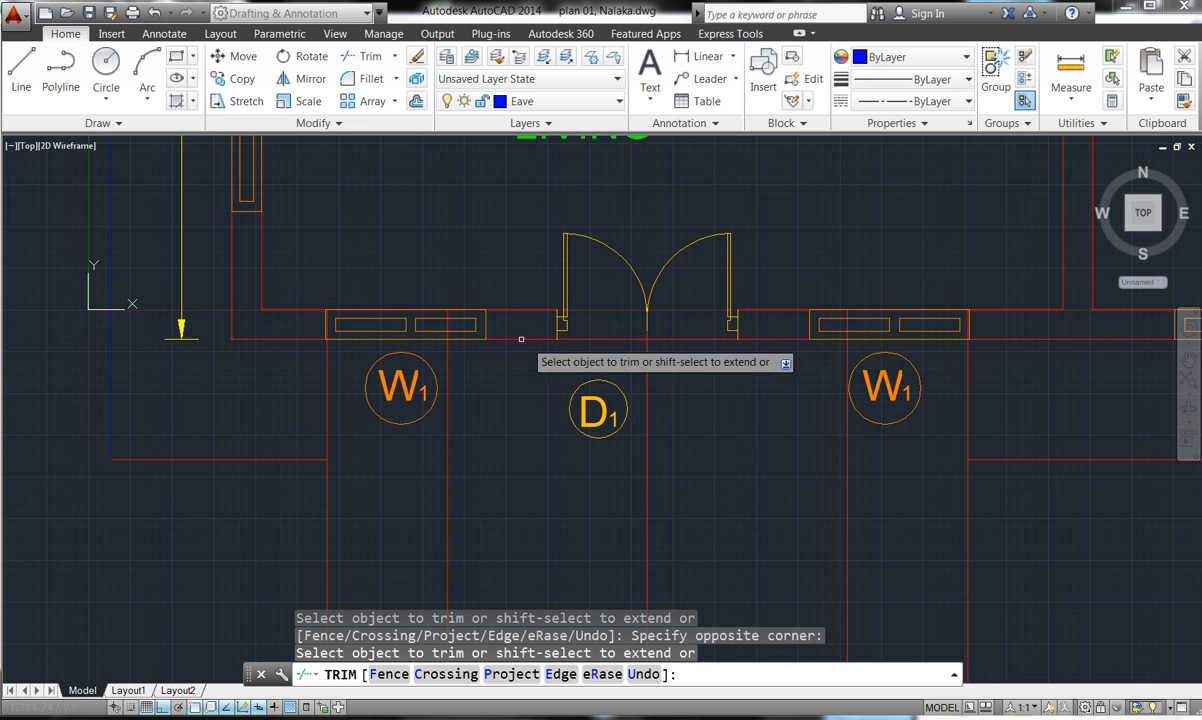
pyautogui.scroll(-2, 502, 367)
pyautogui.scroll(4, 492, 360)
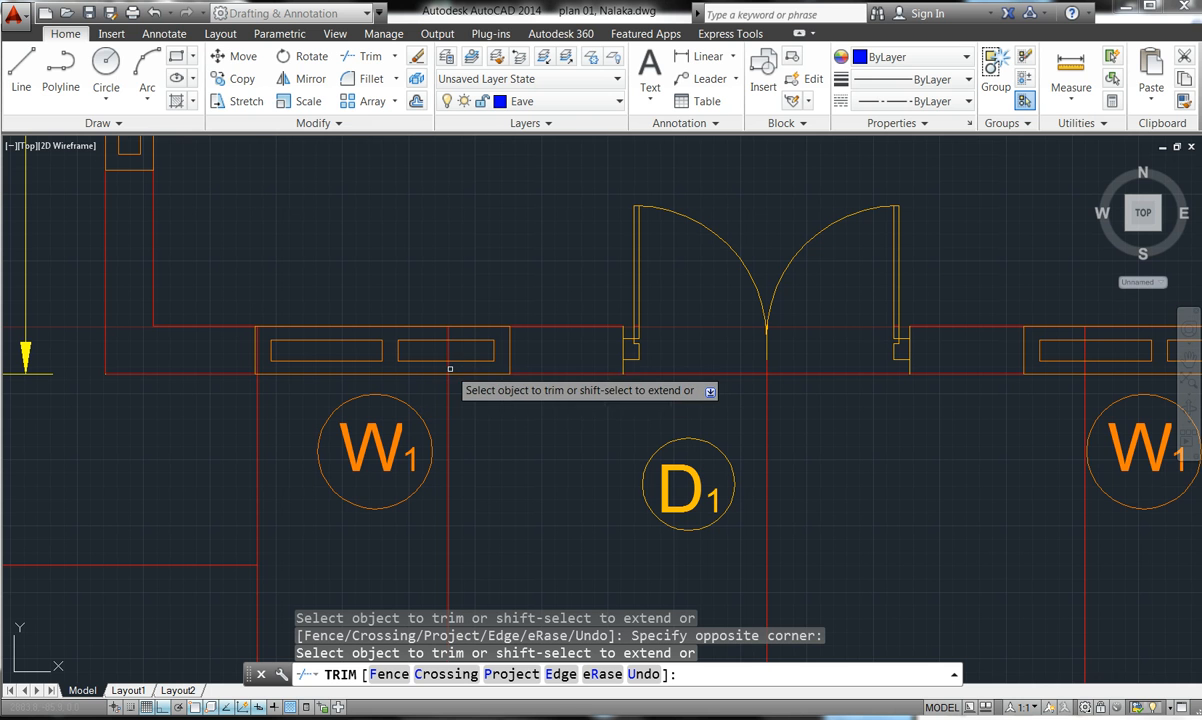
# - Begin trimming the wall lines near the right W1 window
pyautogui.click(453, 365)
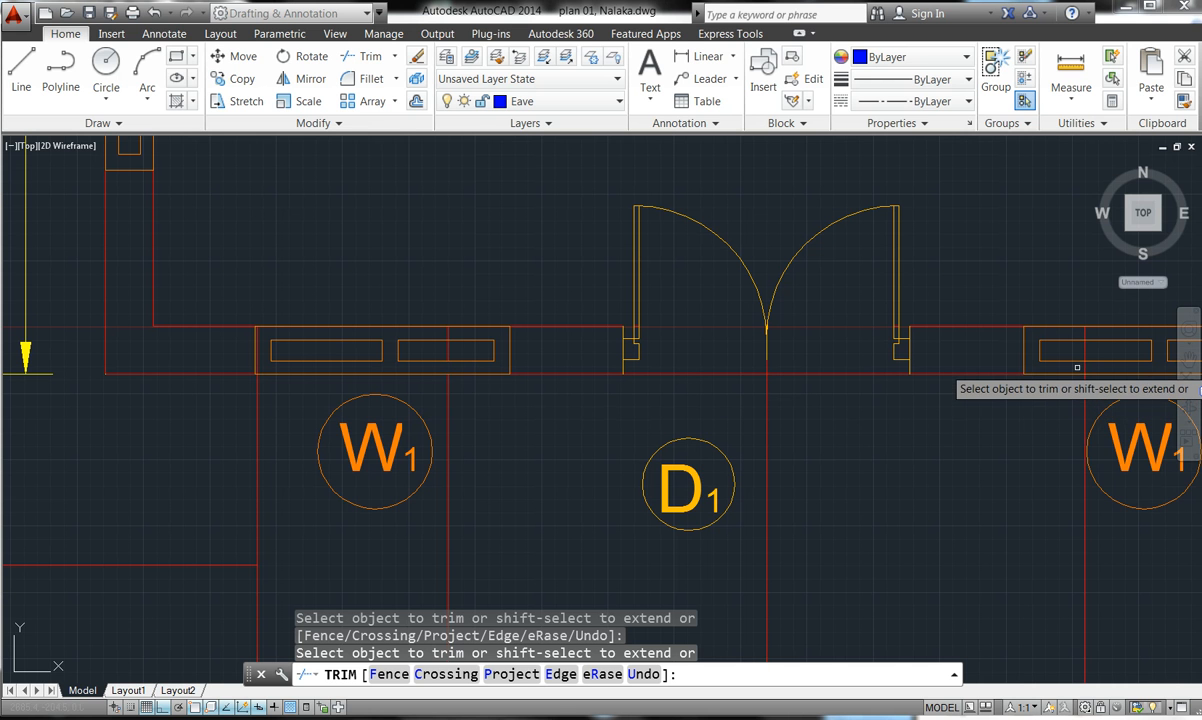
pyautogui.click(1085, 369)
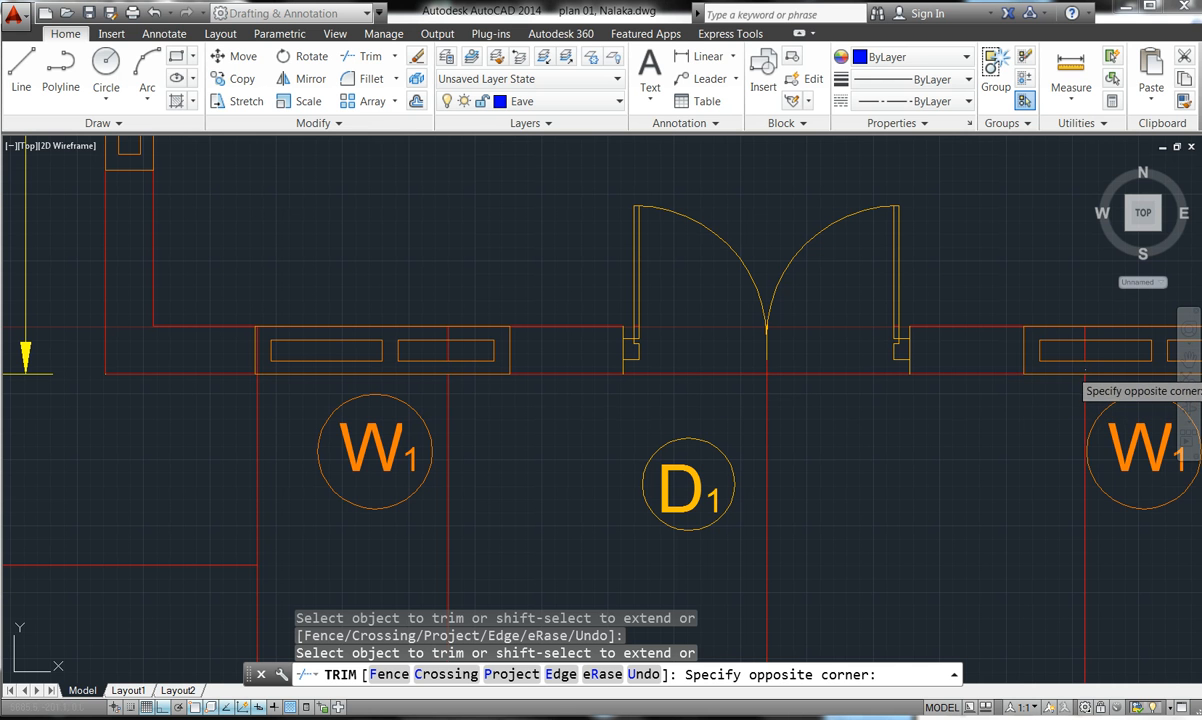
pyautogui.scroll(-4, 712, 326)
pyautogui.scroll(2, 714, 322)
# - Restart trimming and remove the short wall segment inside the W1 window
pyautogui.press('Escape')
pyautogui.scroll(-2, 711, 322)
pyautogui.scroll(2, 977, 370)
pyautogui.scroll(-3, 947, 333)
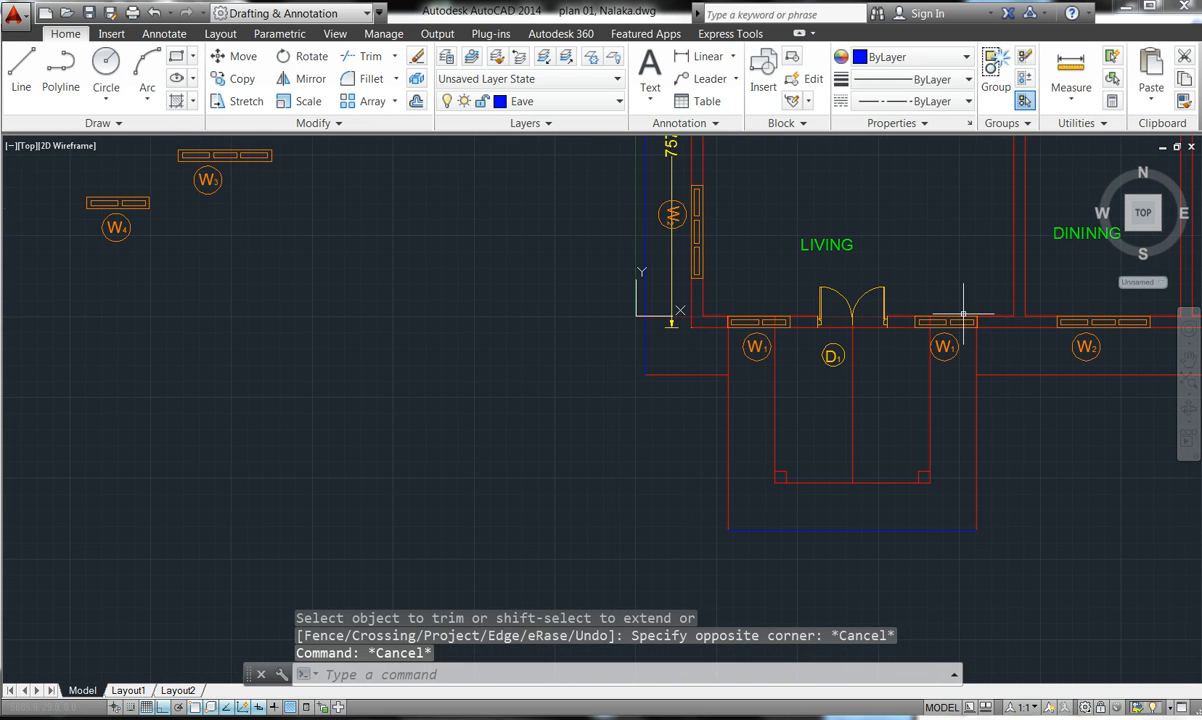
pyautogui.press('Return')
pyautogui.press('Return')
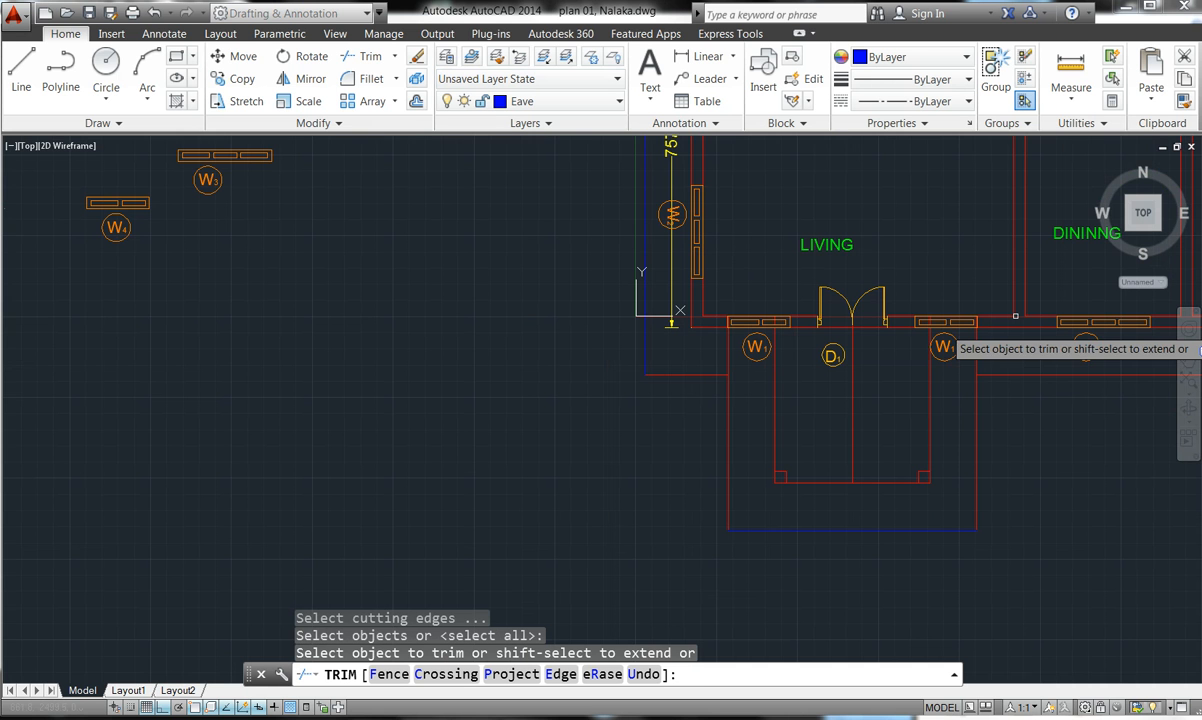
pyautogui.scroll(2, 950, 318)
pyautogui.scroll(-2, 950, 318)
pyautogui.scroll(2, 995, 325)
pyautogui.scroll(4, 995, 325)
pyautogui.scroll(-2, 872, 352)
pyautogui.scroll(-4, 770, 325)
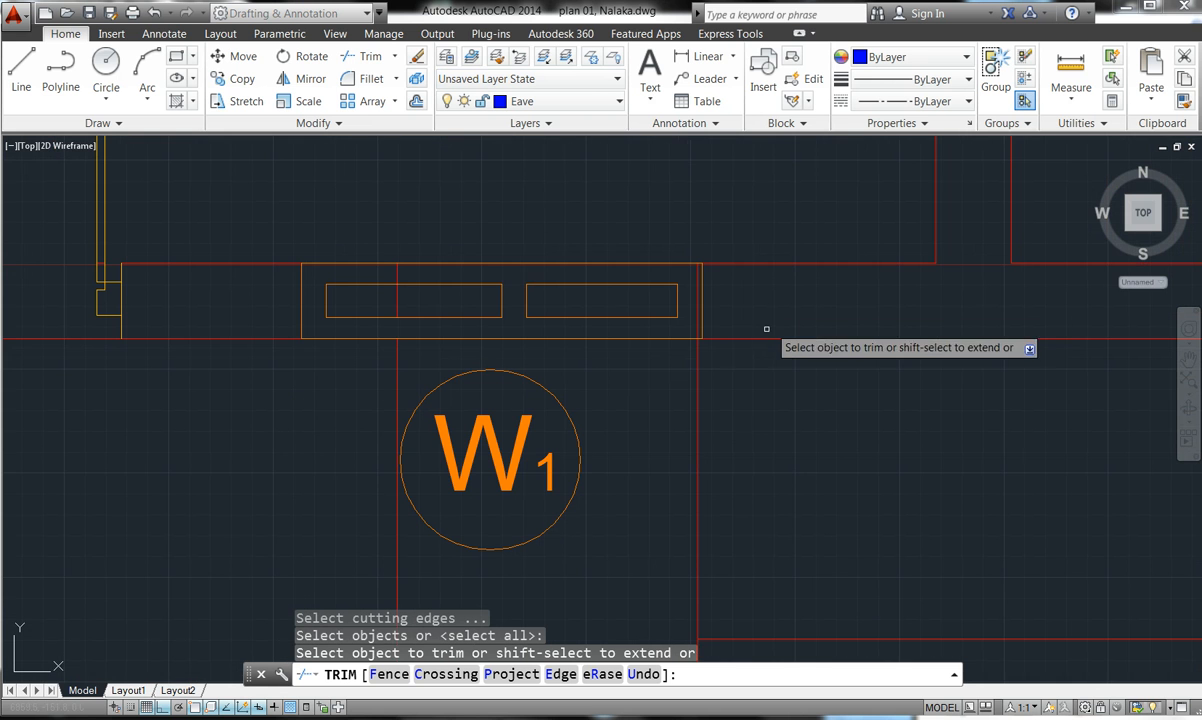
pyautogui.click(699, 300)
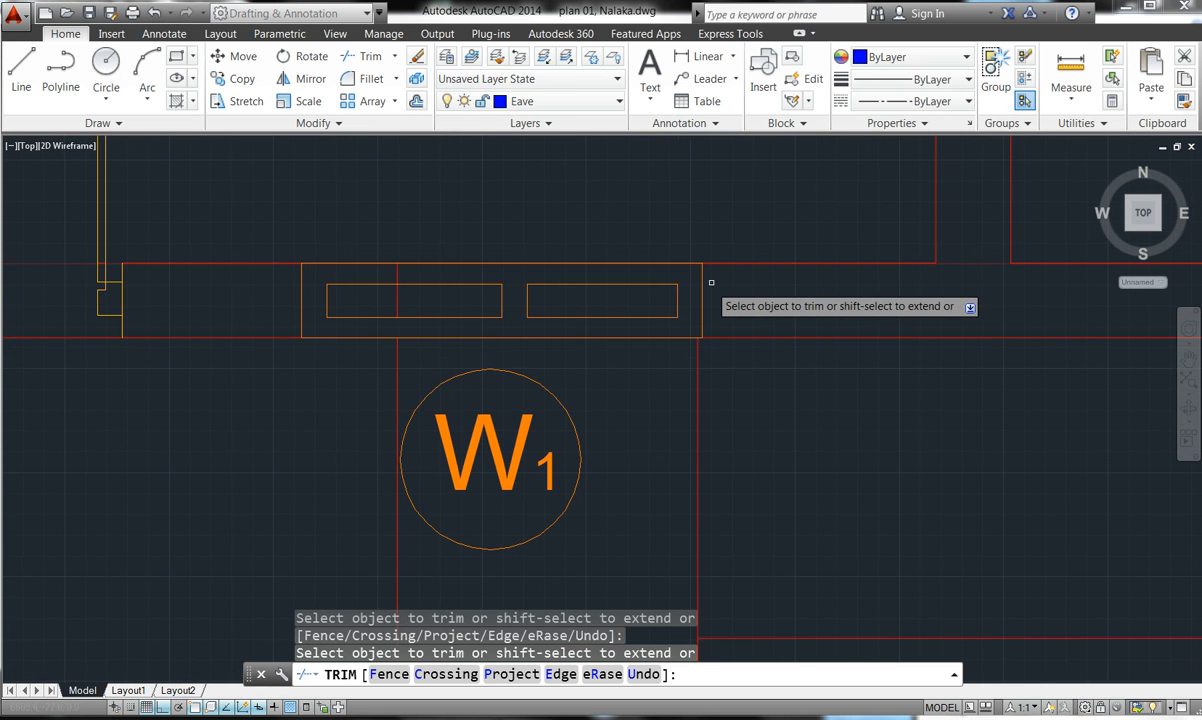
# - Zoom around the openings to check the trims, then exit TRIM
pyautogui.scroll(-10, 821, 300)
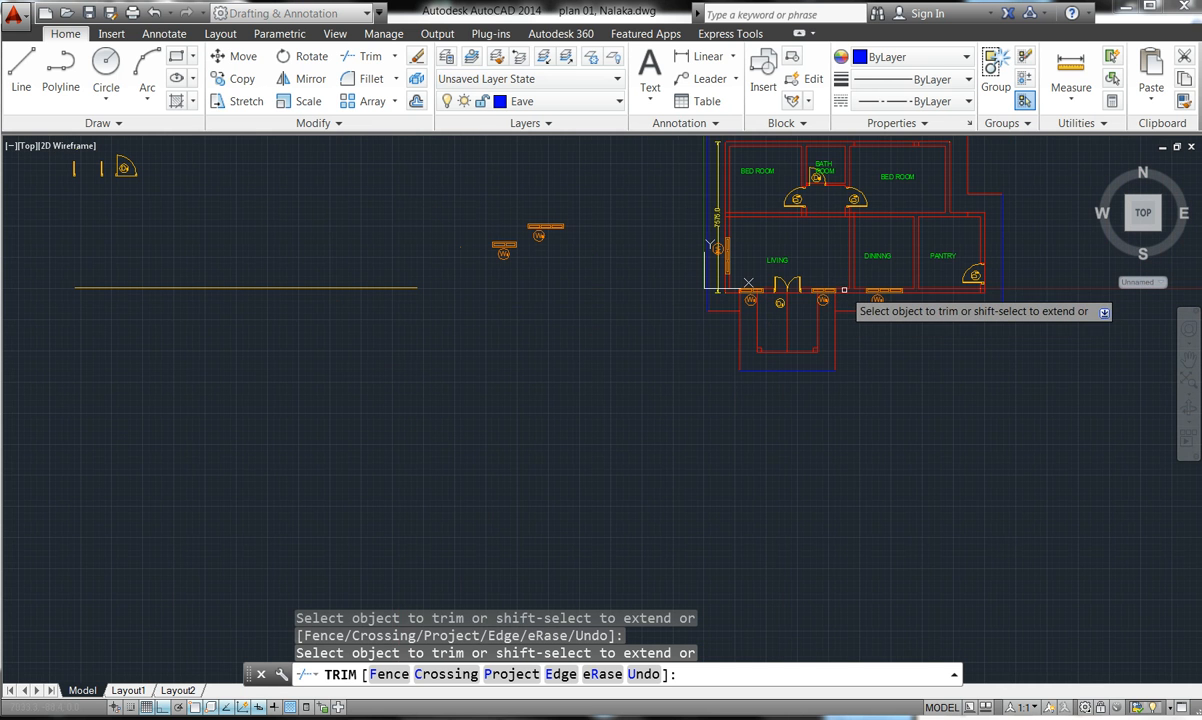
pyautogui.scroll(4, 738, 266)
pyautogui.scroll(-2, 715, 310)
pyautogui.scroll(8, 704, 320)
pyautogui.scroll(3, 710, 320)
pyautogui.scroll(2, 530, 370)
pyautogui.scroll(-2, 493, 409)
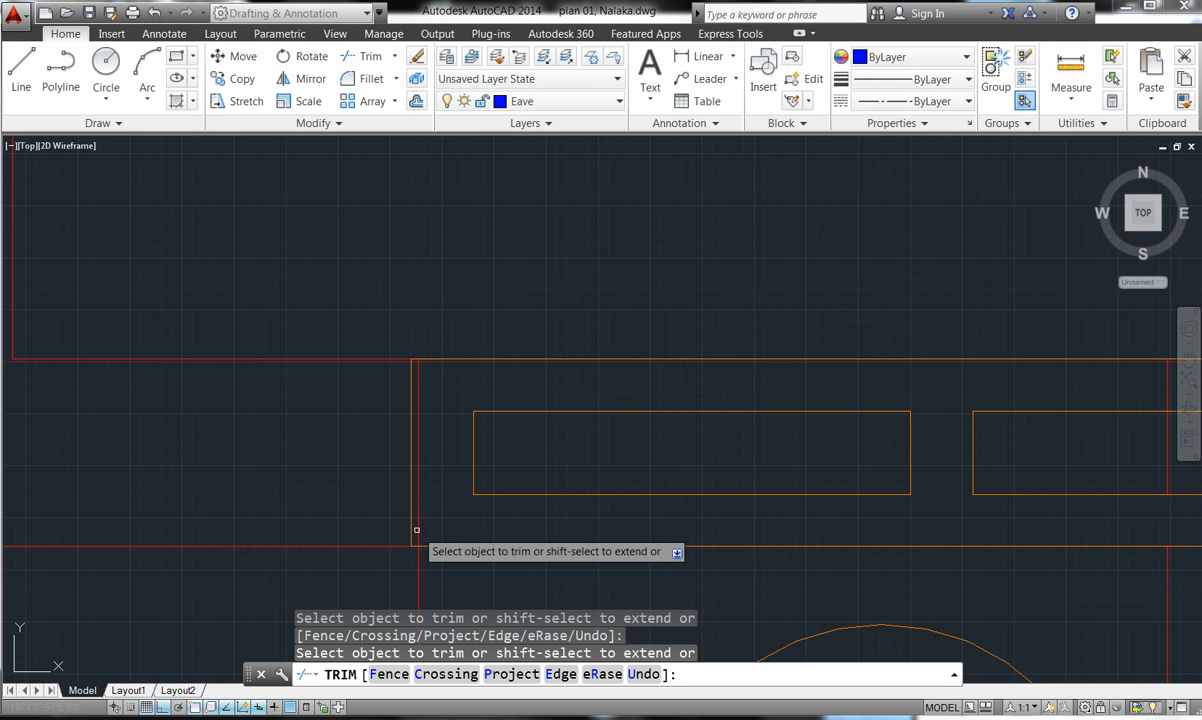
pyautogui.scroll(-5, 416, 343)
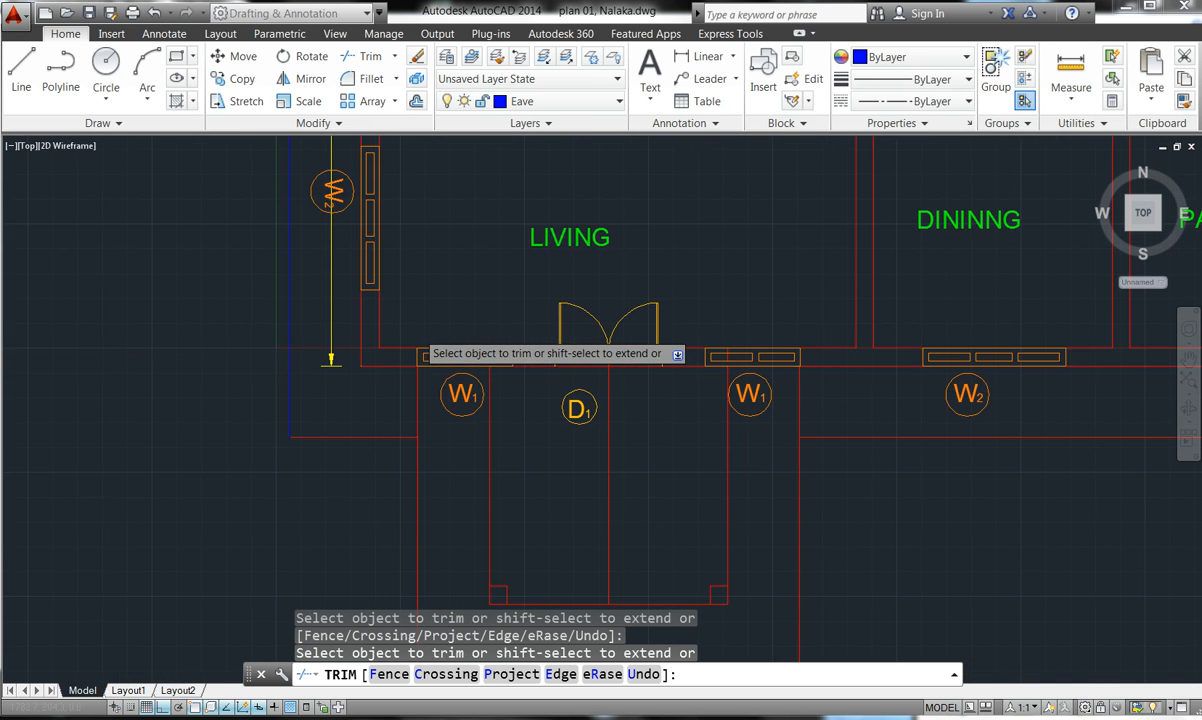
pyautogui.press('Escape')
pyautogui.press('Escape')
pyautogui.press('Escape')
pyautogui.press('Escape')
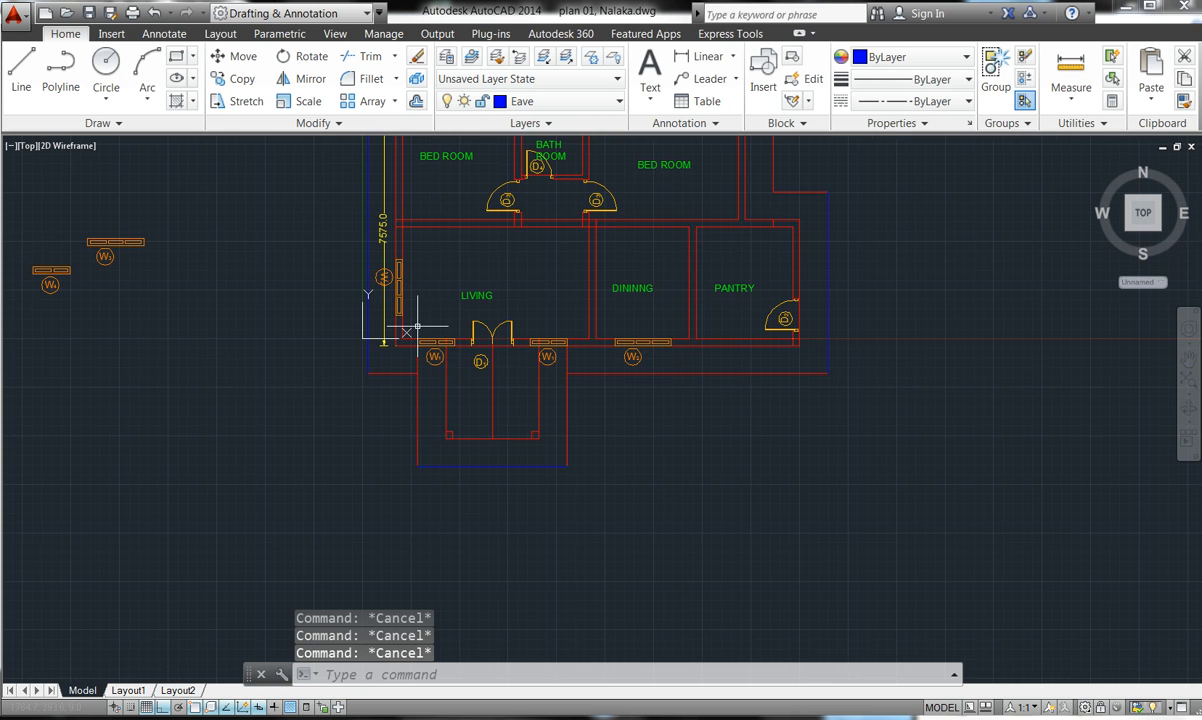
# - Erase the leftover short wall line in the W1 window gap
pyautogui.scroll(4, 381, 306)
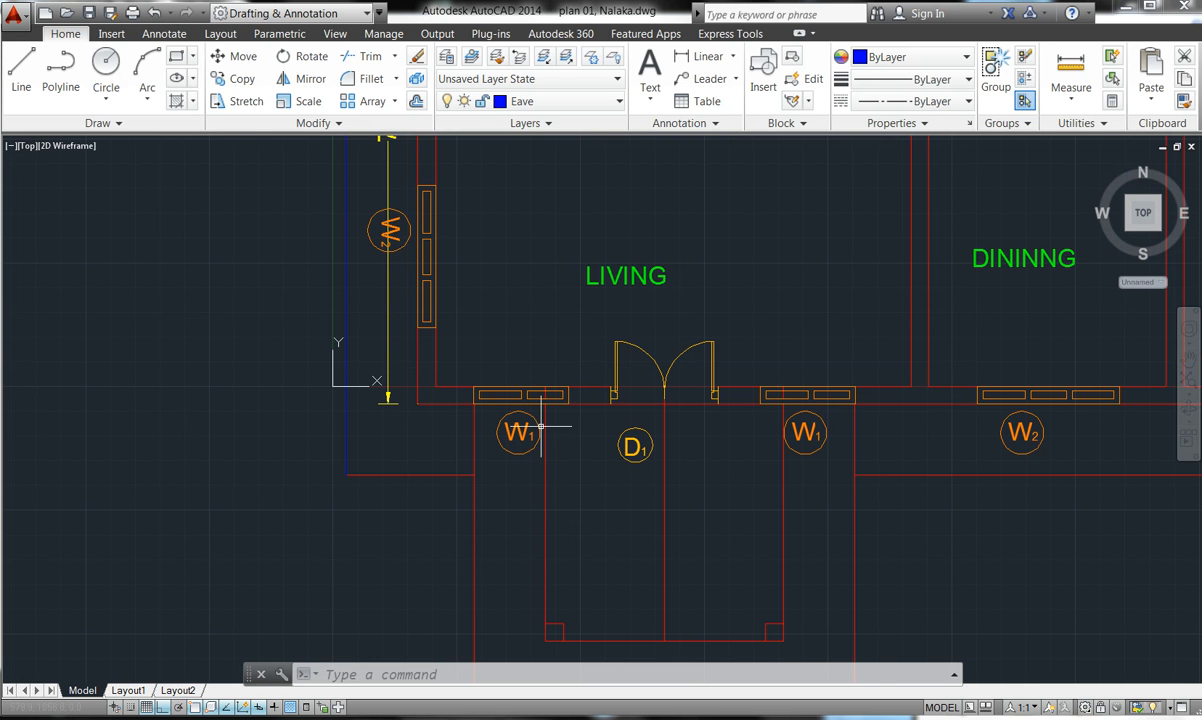
pyautogui.scroll(8, 569, 375)
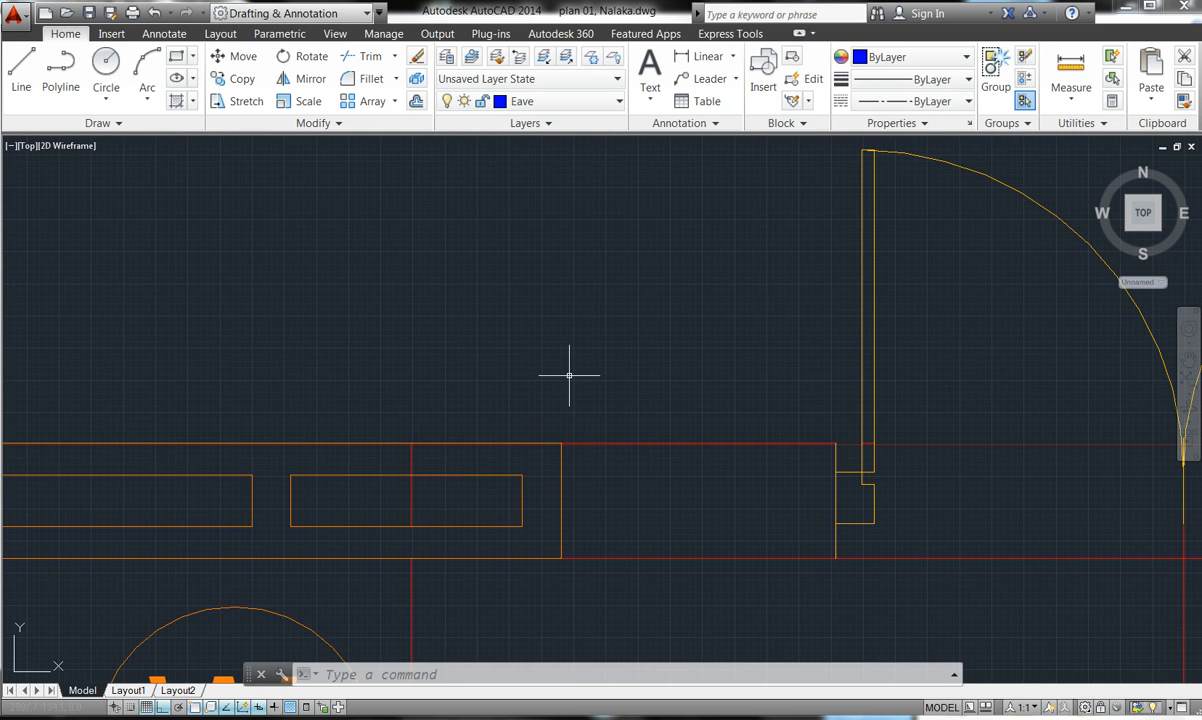
pyautogui.click(413, 455)
pyautogui.click(409, 456)
pyautogui.scroll(-5, 409, 456)
pyautogui.scroll(6, 660, 444)
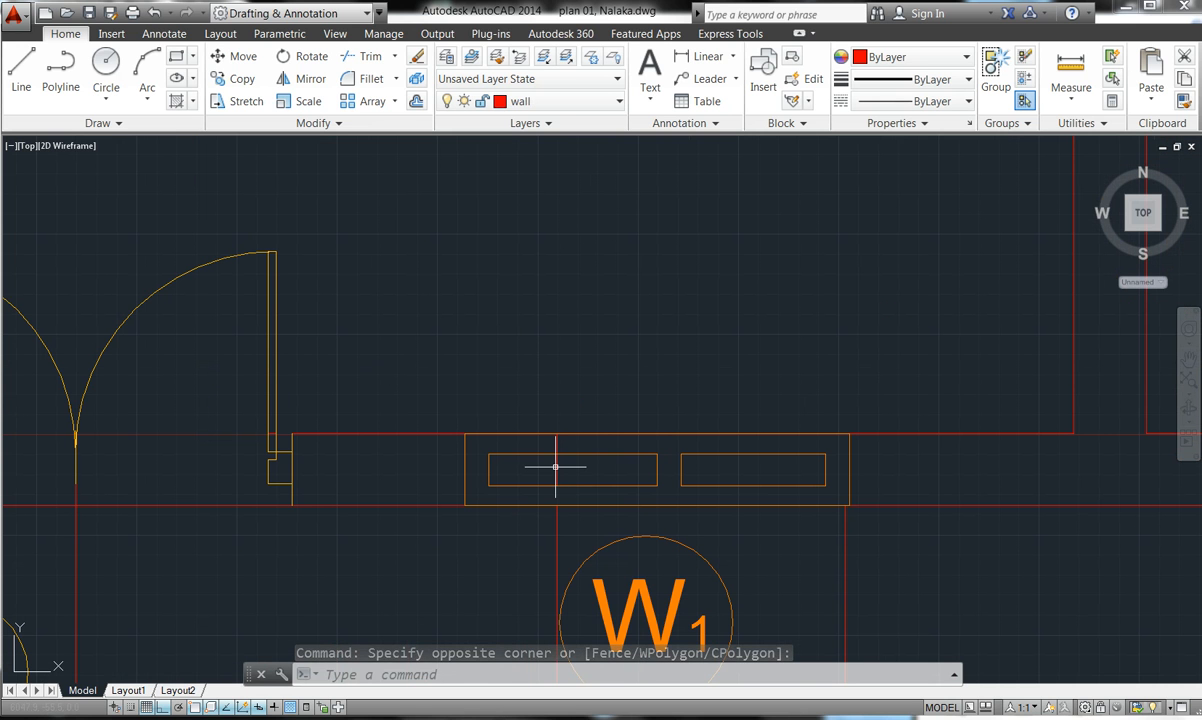
pyautogui.scroll(-2, 556, 466)
pyautogui.press('Escape')
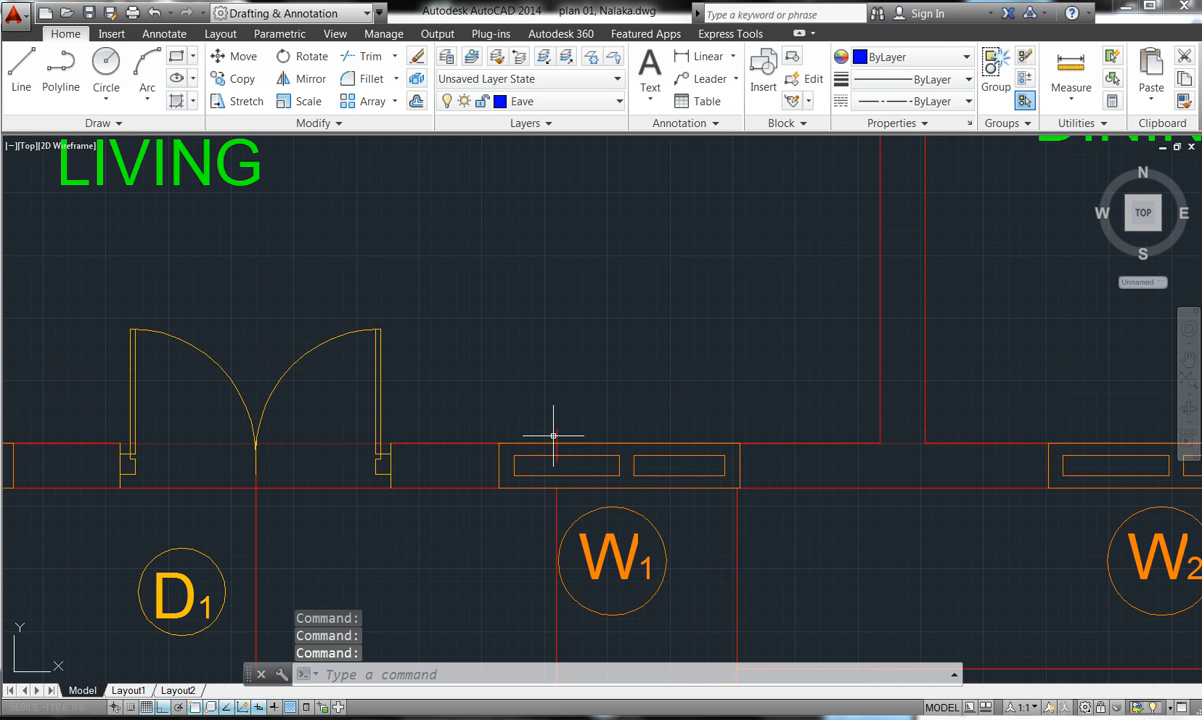
pyautogui.click(553, 431)
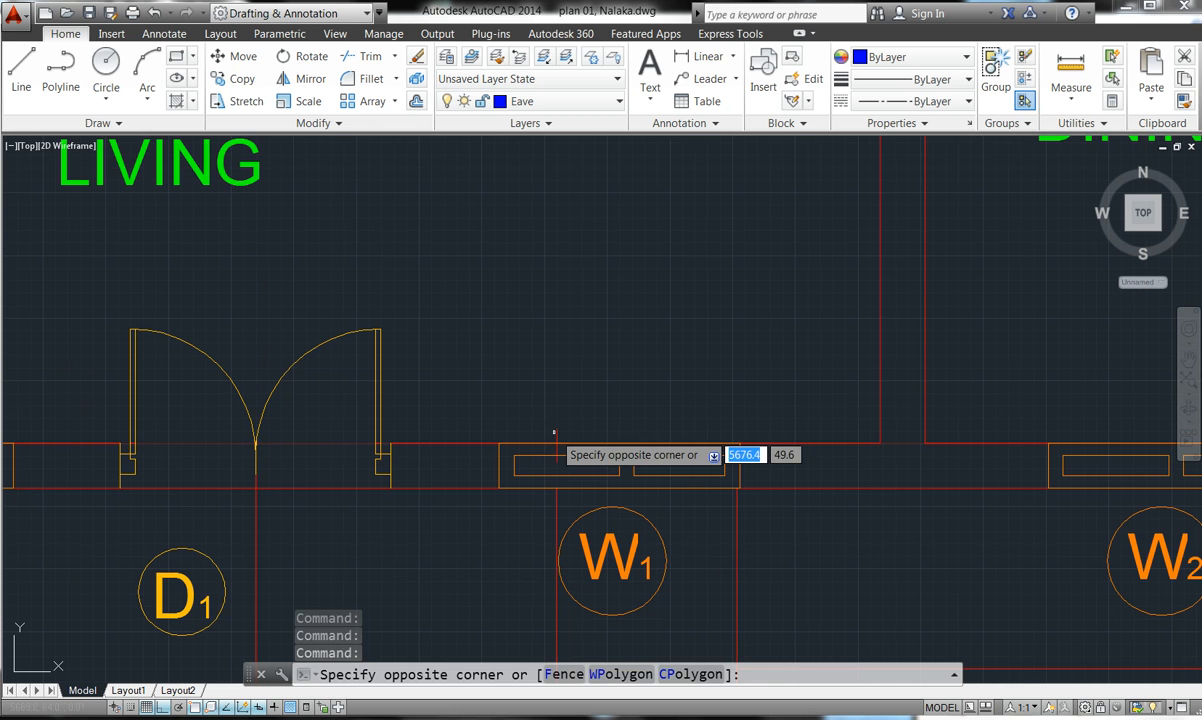
pyautogui.click(556, 430)
pyautogui.moveTo(558, 432)
pyautogui.press('Delete')
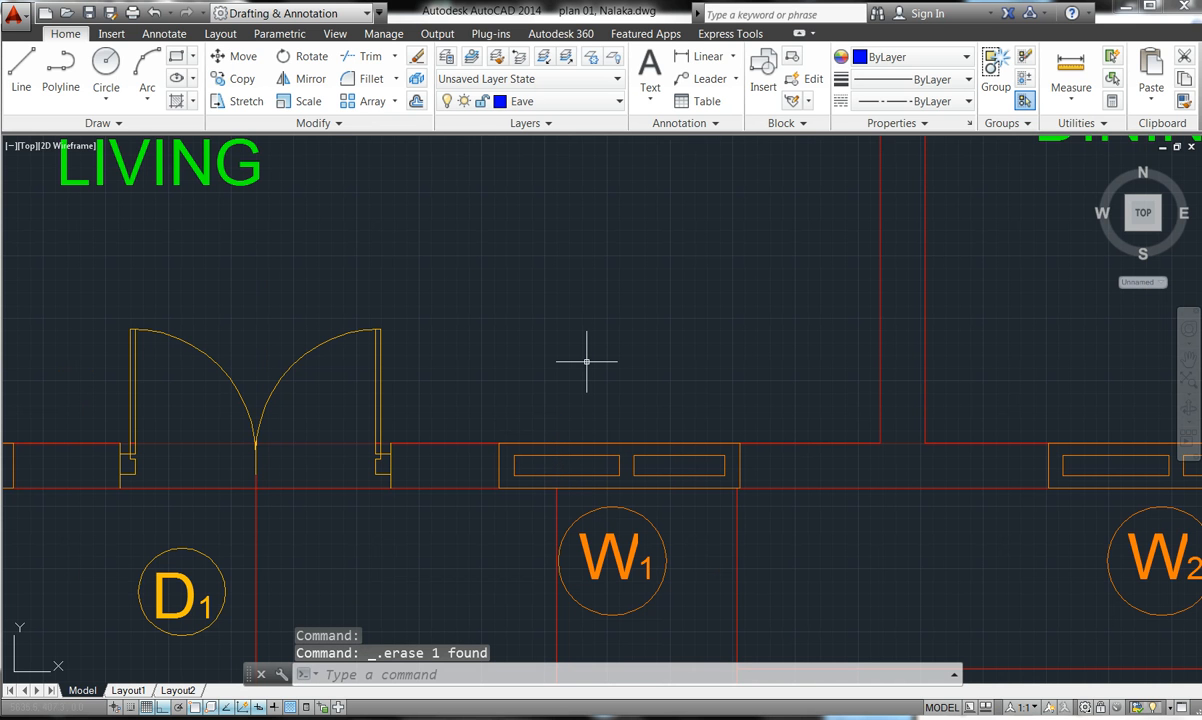
# - Erase the red line crossing the W1 opening and the short line at the door D1 jamb
pyautogui.scroll(-4, 521, 384)
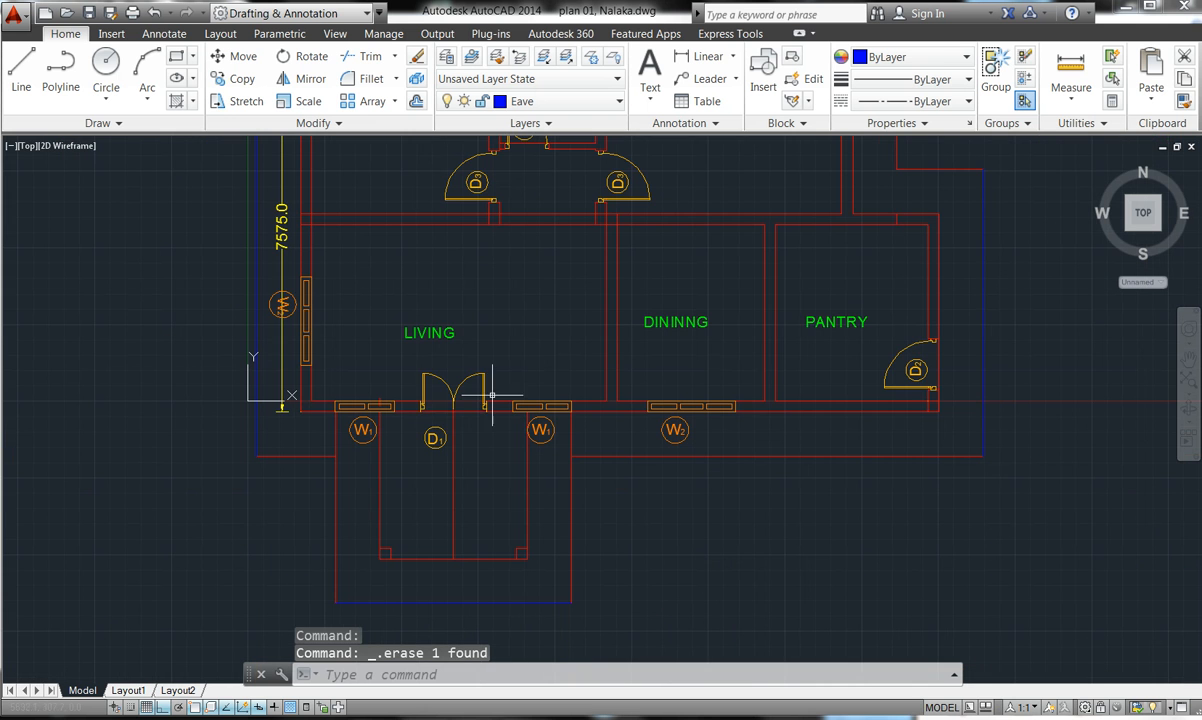
pyautogui.scroll(6, 381, 404)
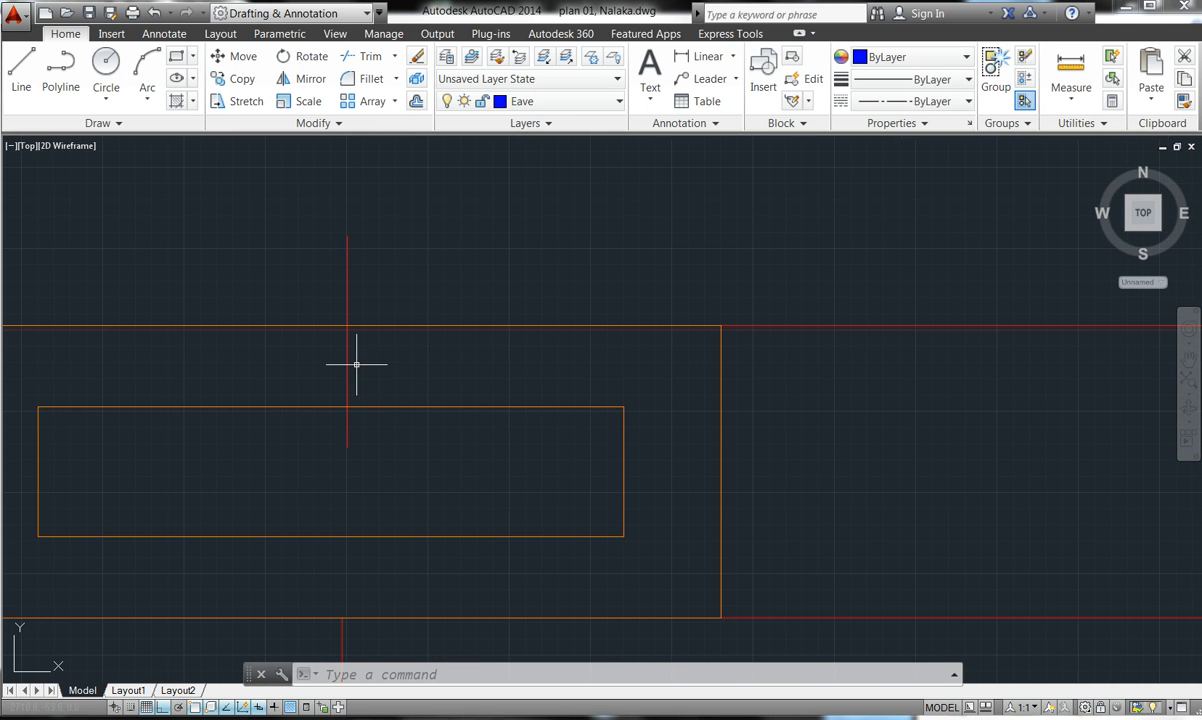
pyautogui.click(345, 287)
pyautogui.press('Delete')
pyautogui.scroll(-5, 361, 333)
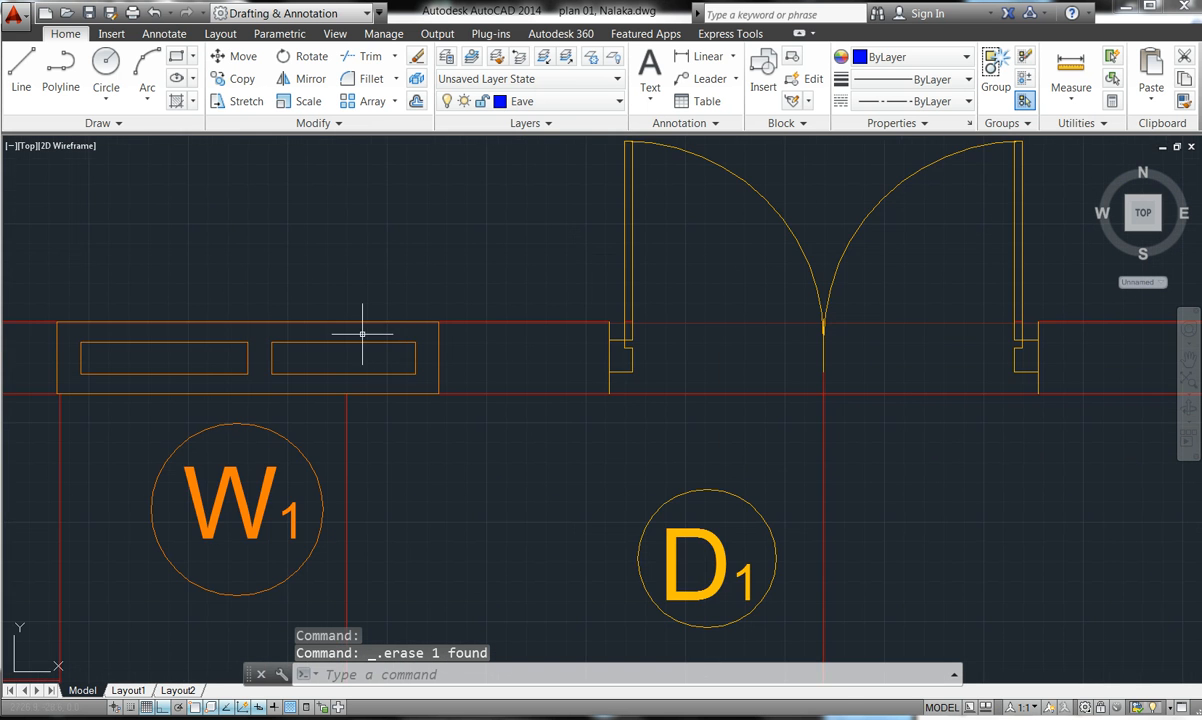
pyautogui.scroll(-6, 386, 352)
pyautogui.scroll(5, 419, 348)
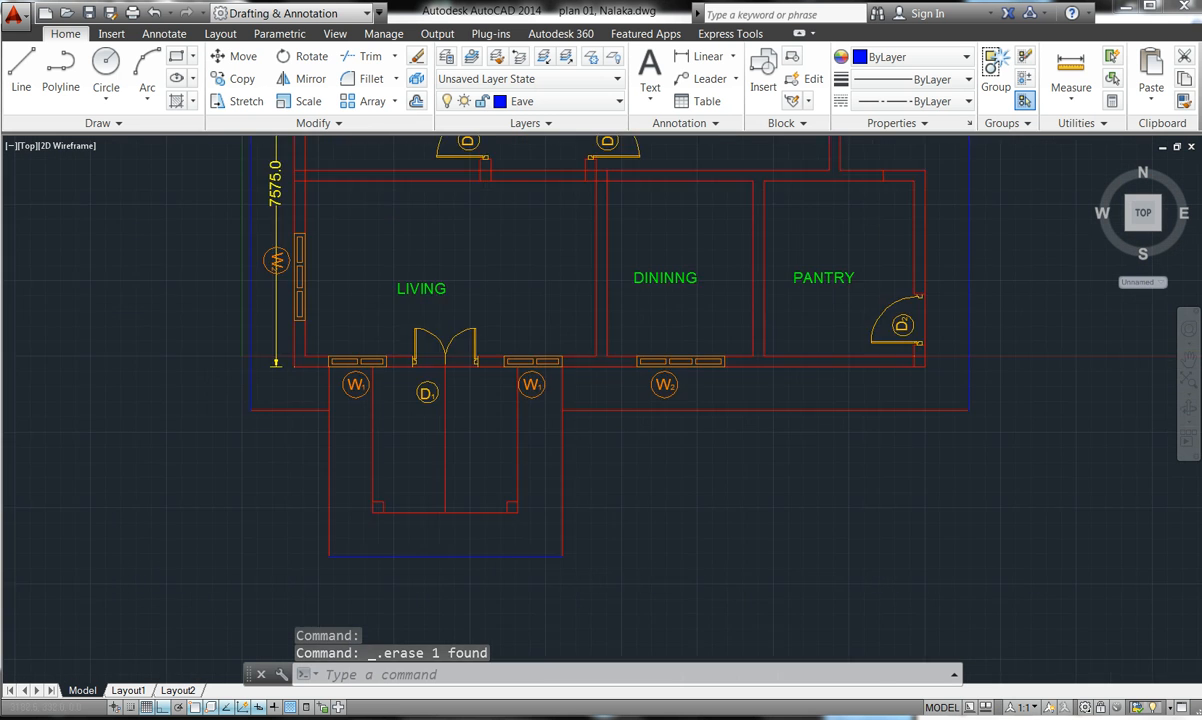
pyautogui.scroll(10, 437, 368)
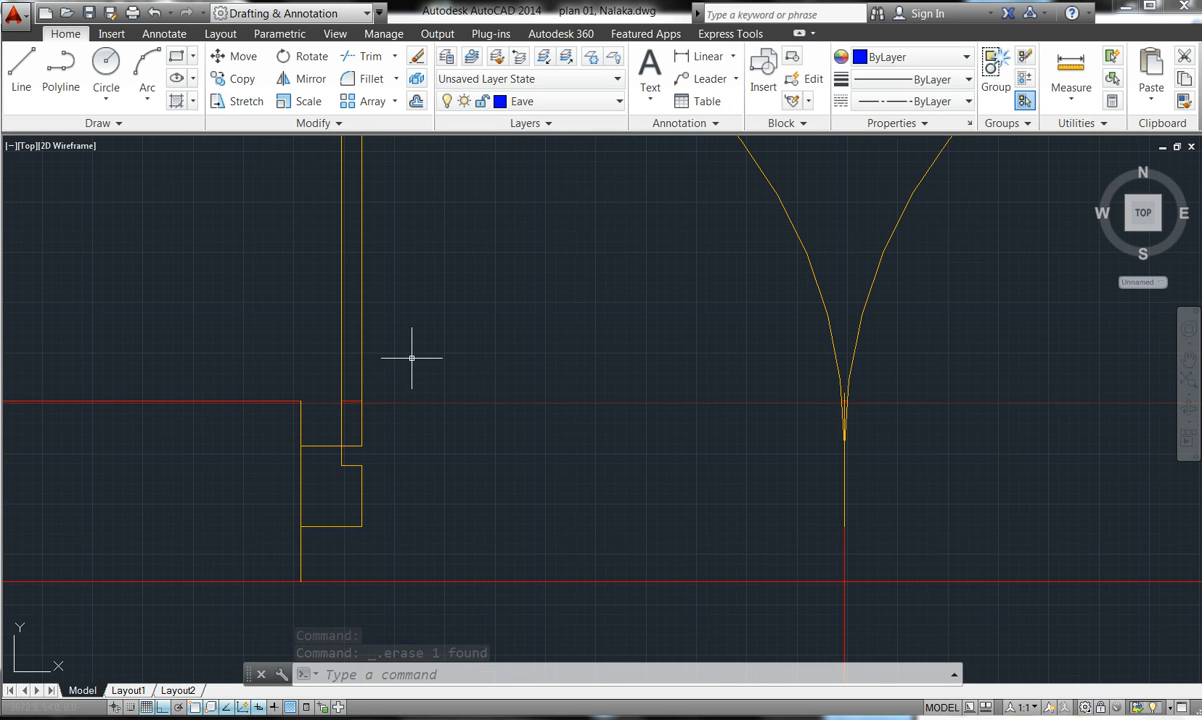
pyautogui.click(348, 401)
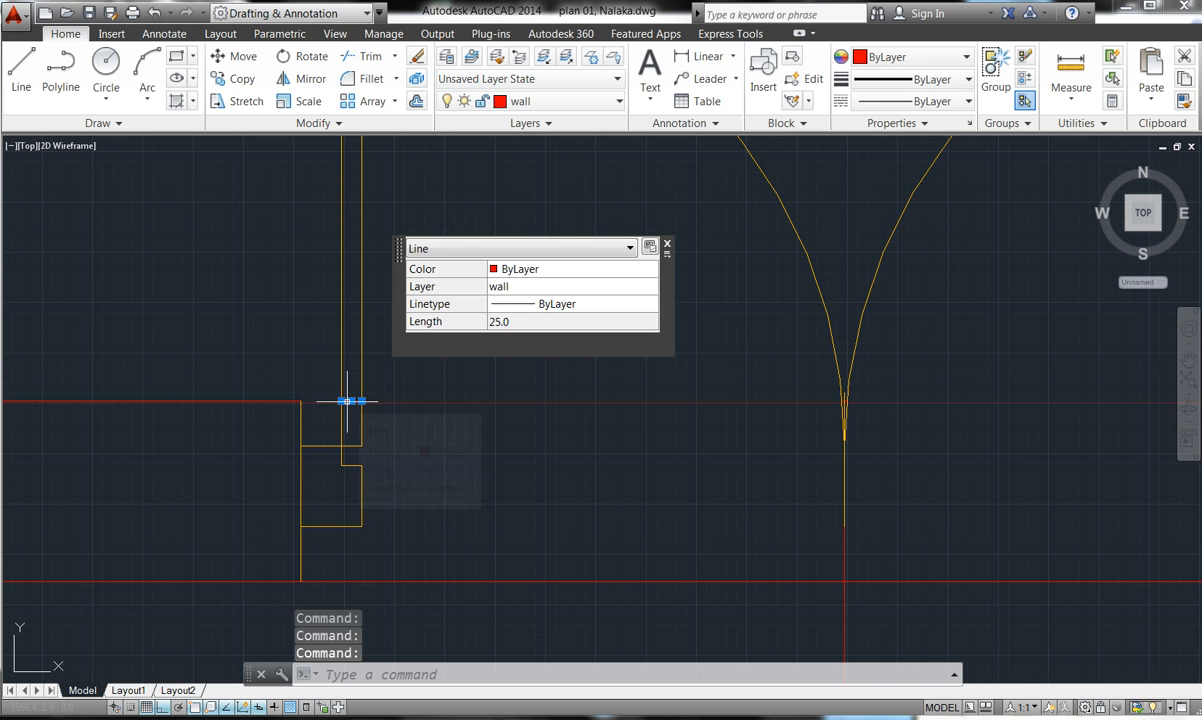
pyautogui.press('Delete')
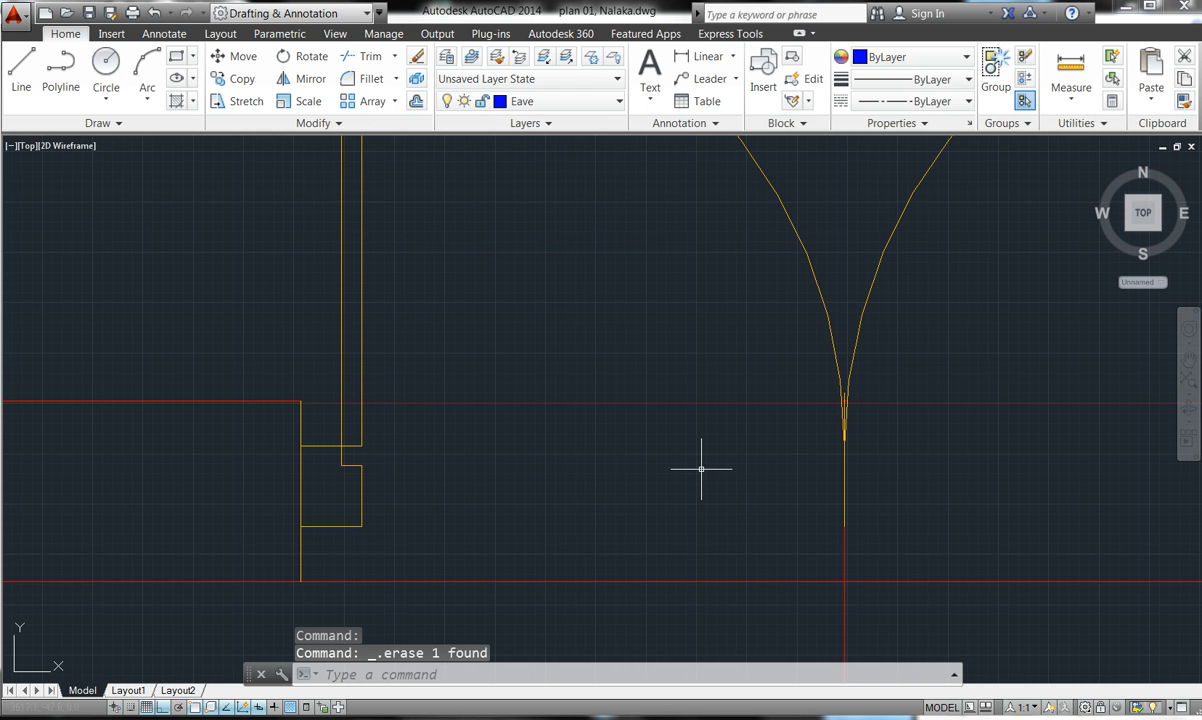
# - Erase the short vertical leftover lines in the top wall openings
pyautogui.scroll(-10, 734, 469)
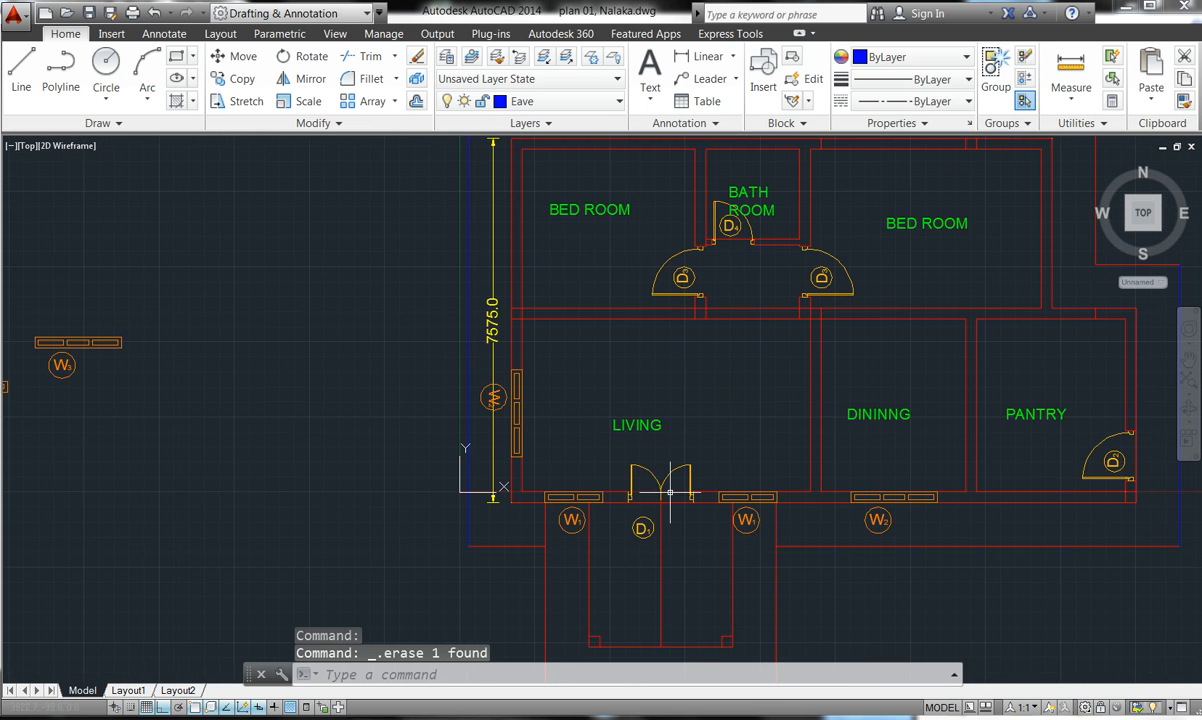
pyautogui.scroll(5, 1040, 225)
pyautogui.scroll(-5, 792, 522)
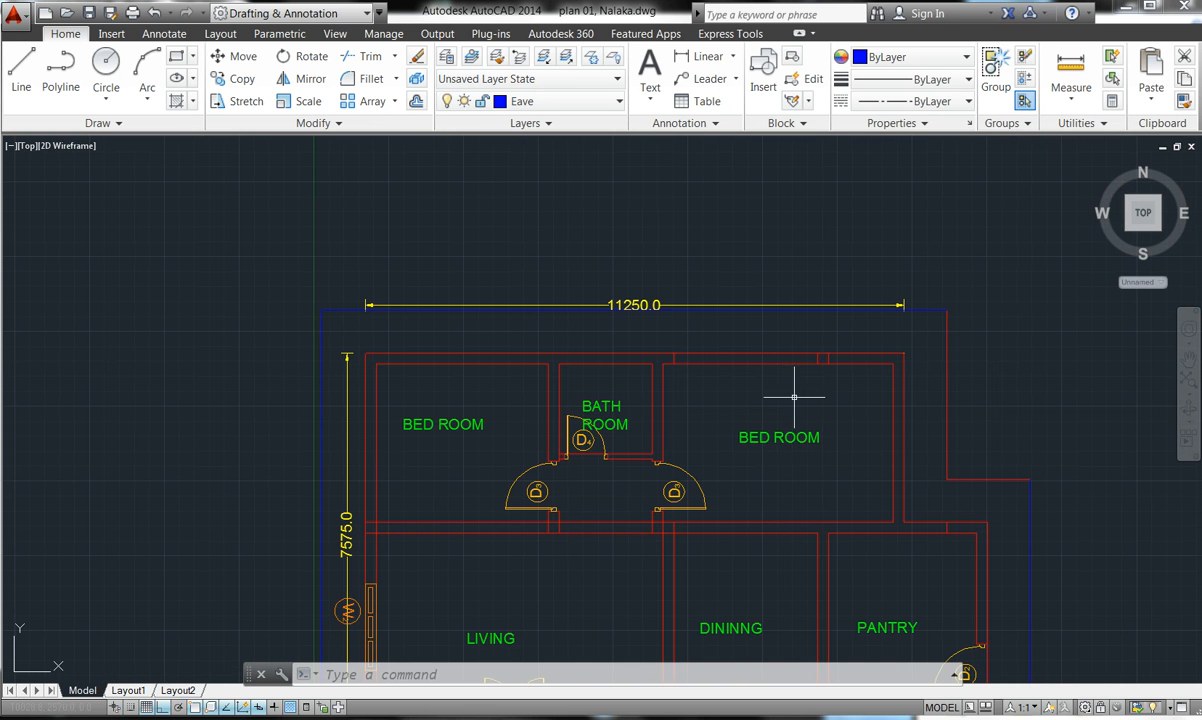
pyautogui.scroll(5, 817, 356)
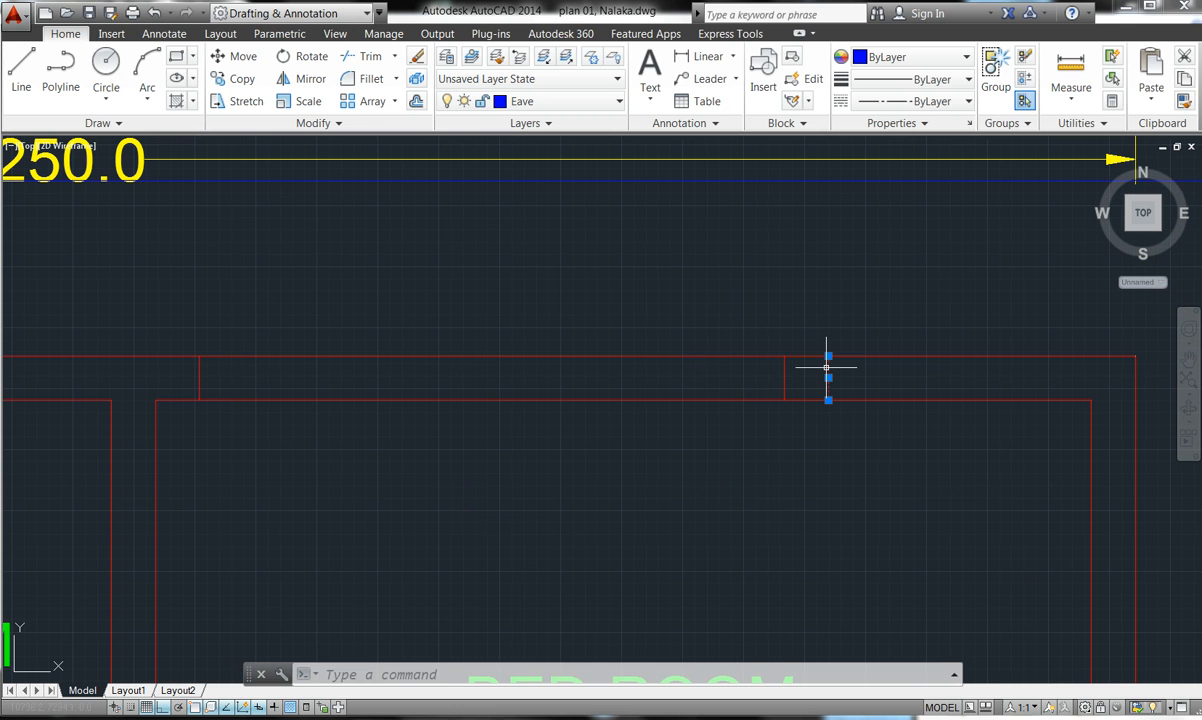
pyautogui.click(773, 387)
pyautogui.click(785, 370)
pyautogui.click(784, 372)
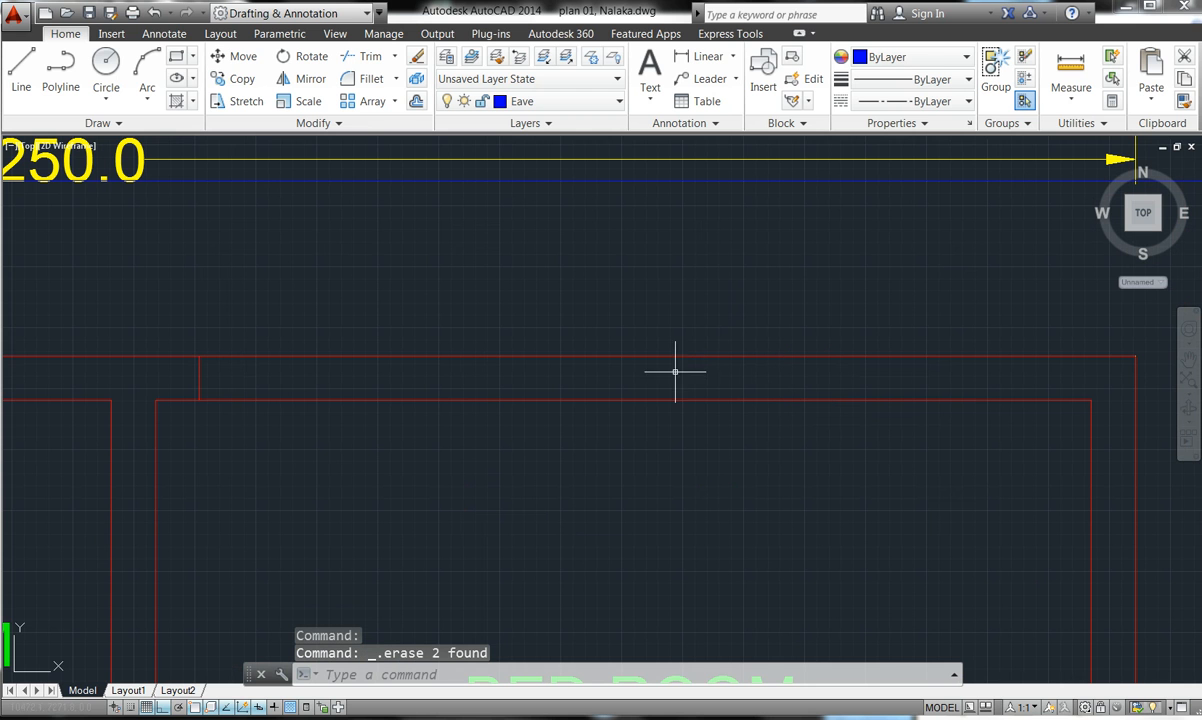
pyautogui.click(205, 370)
pyautogui.click(190, 385)
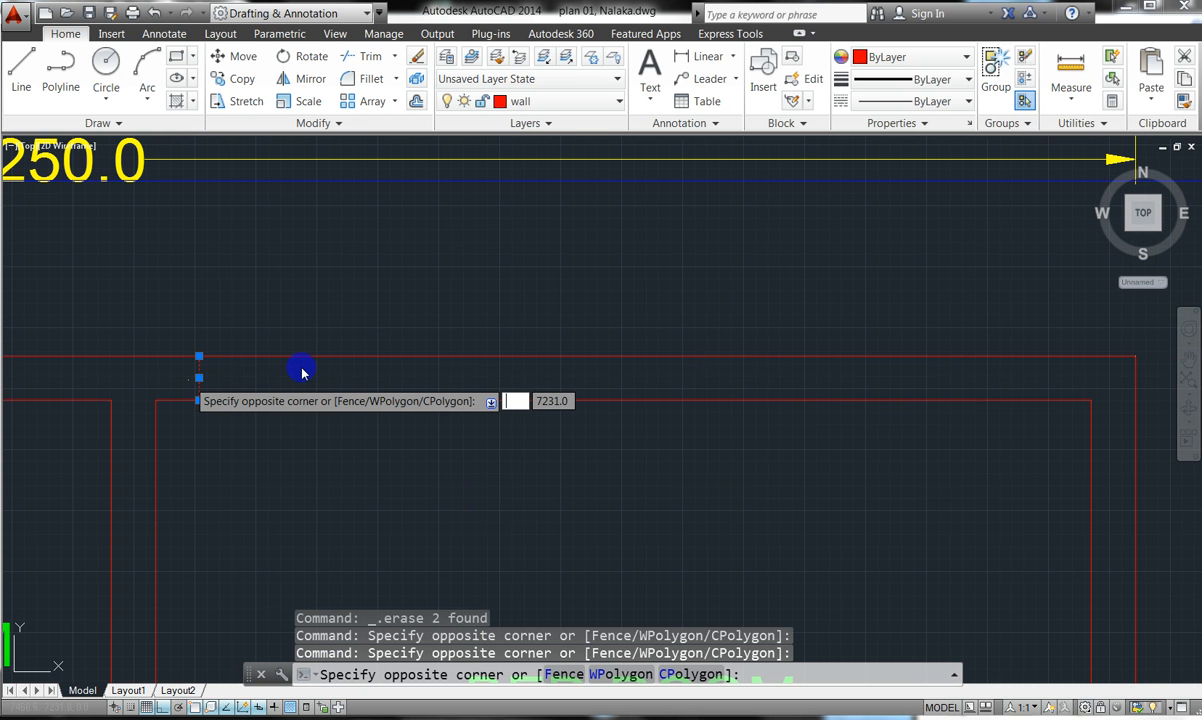
pyautogui.press('Delete')
# - Select the 11250.0 overall dimension above the plan
pyautogui.scroll(-10, 397, 313)
pyautogui.scroll(2, 272, 313)
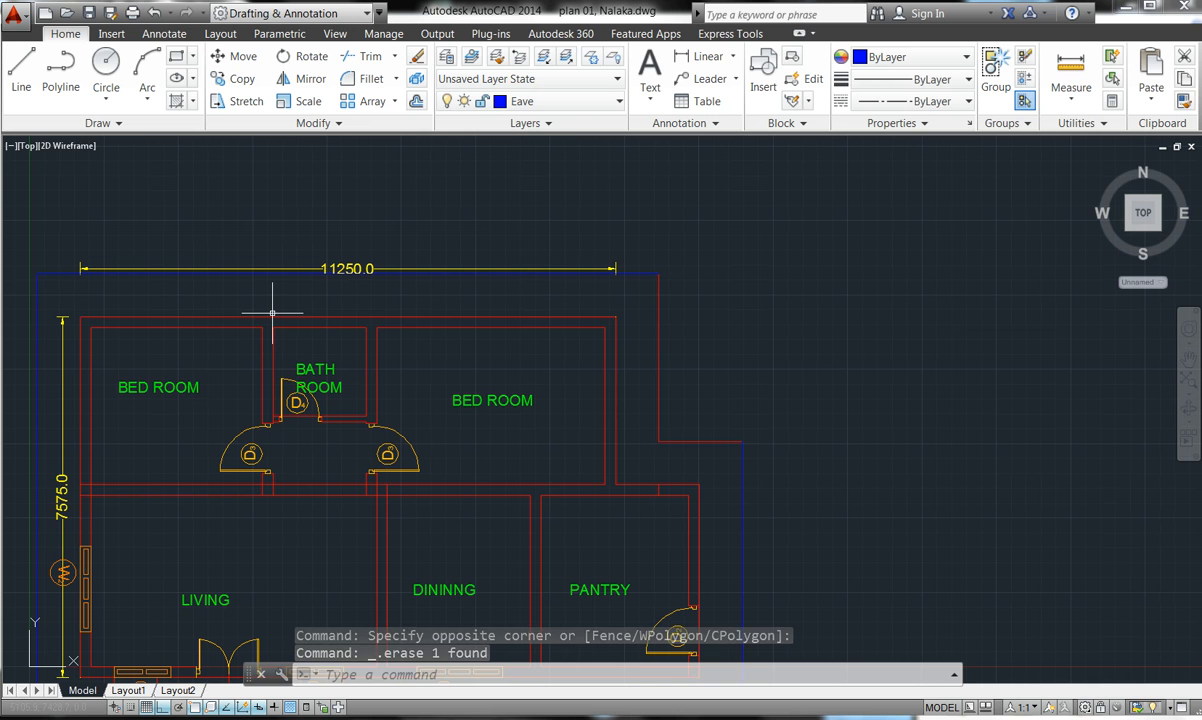
pyautogui.click(335, 268)
pyautogui.doubleClick(350, 268)
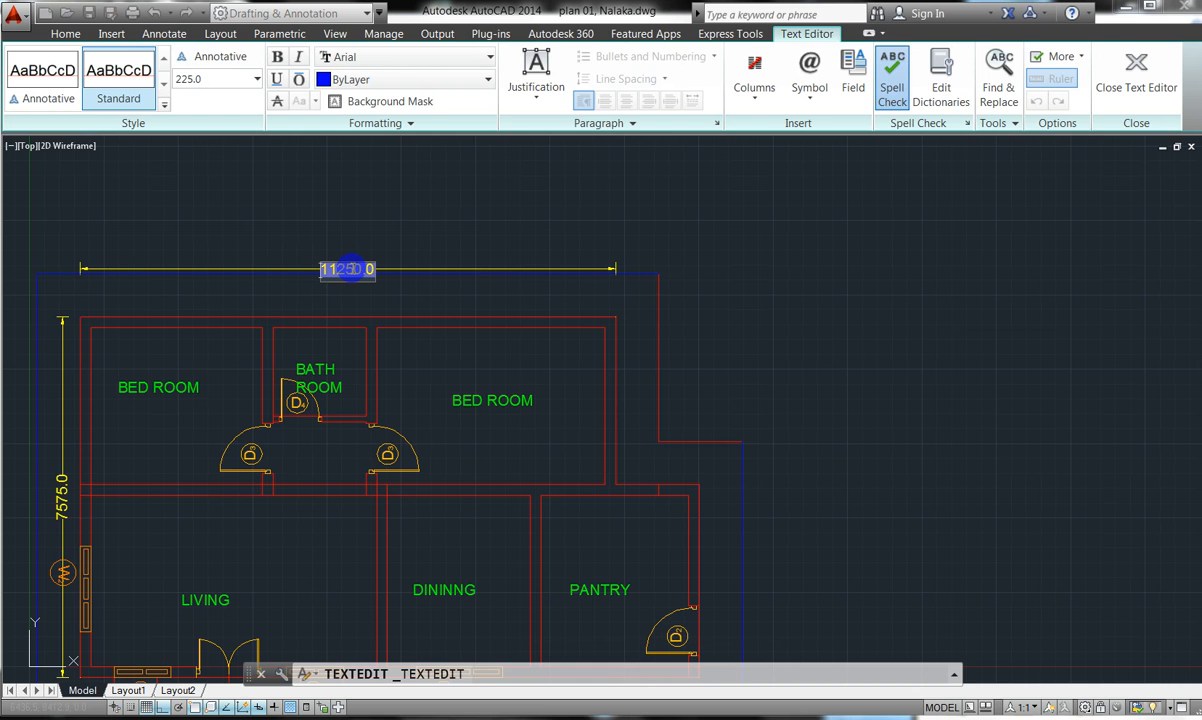
pyautogui.press('Escape')
pyautogui.press('Escape')
pyautogui.press('Escape')
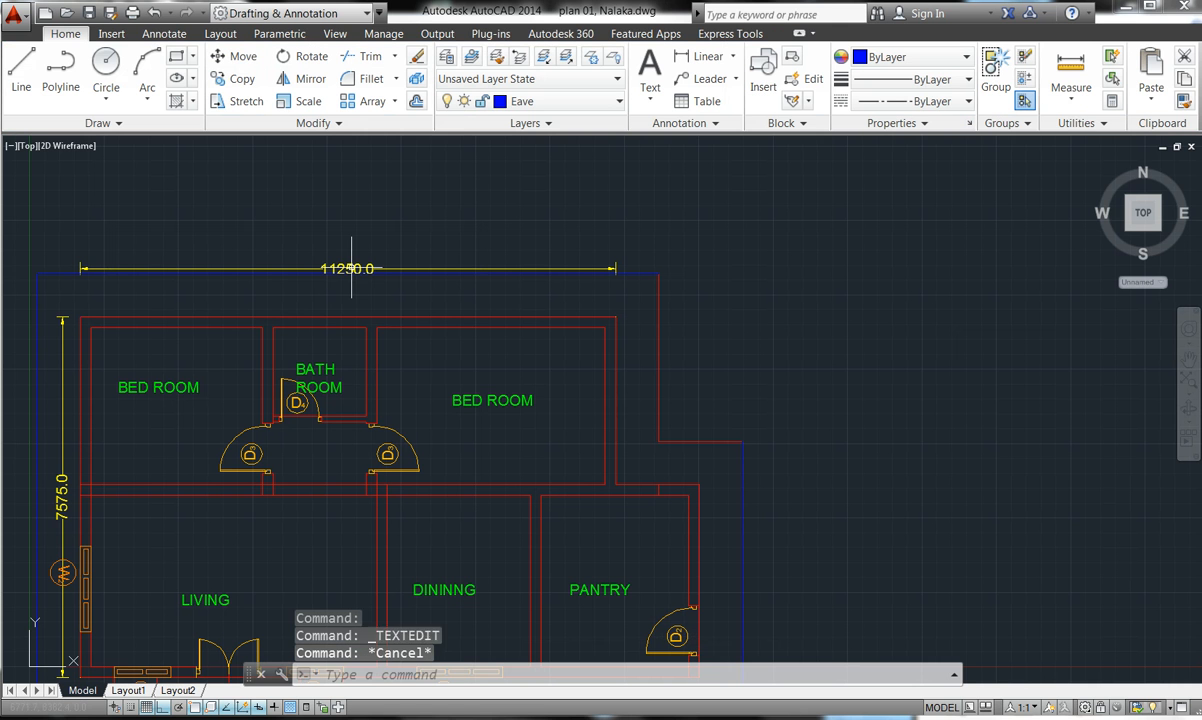
pyautogui.click(343, 268)
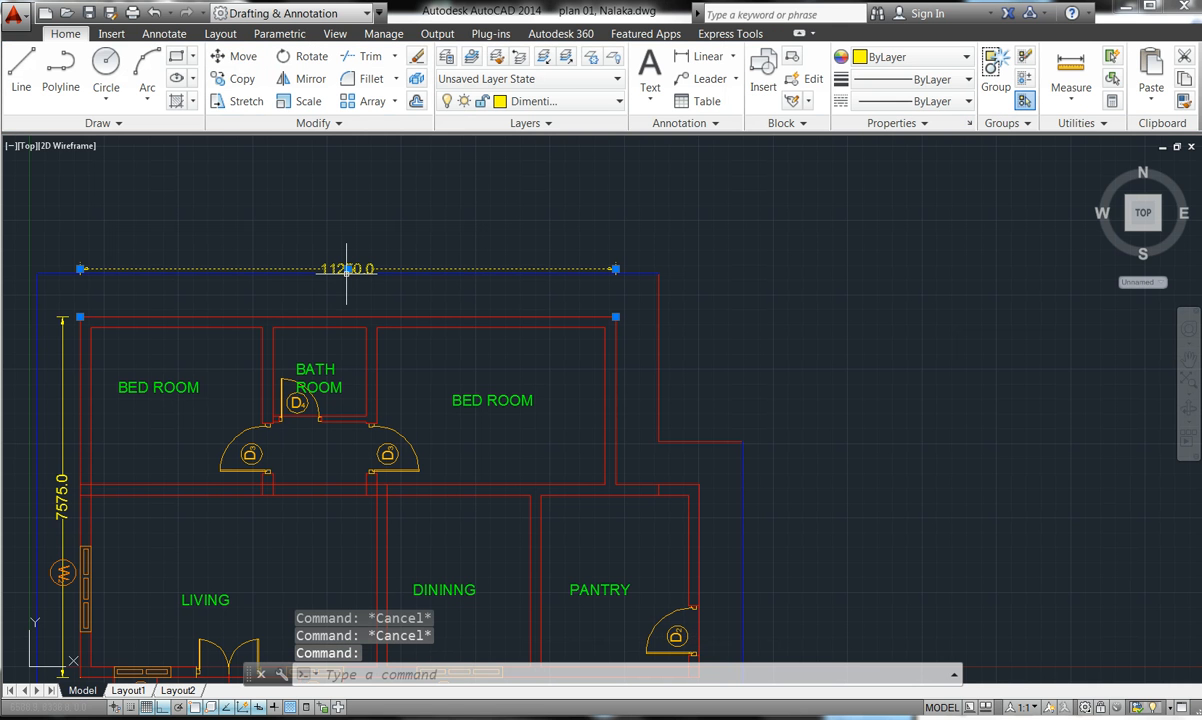
pyautogui.click(347, 268)
pyautogui.click(349, 305)
pyautogui.press('Escape')
pyautogui.press('Escape')
pyautogui.press('Escape')
pyautogui.press('Escape')
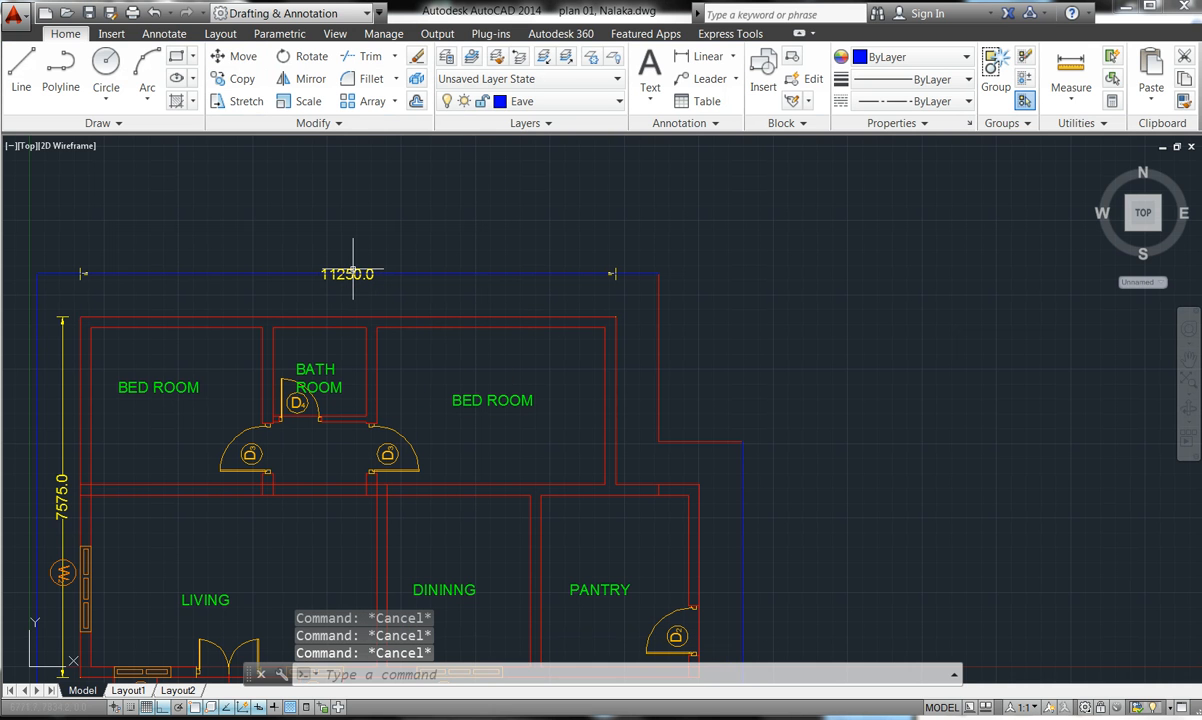
pyautogui.scroll(10, 352, 268)
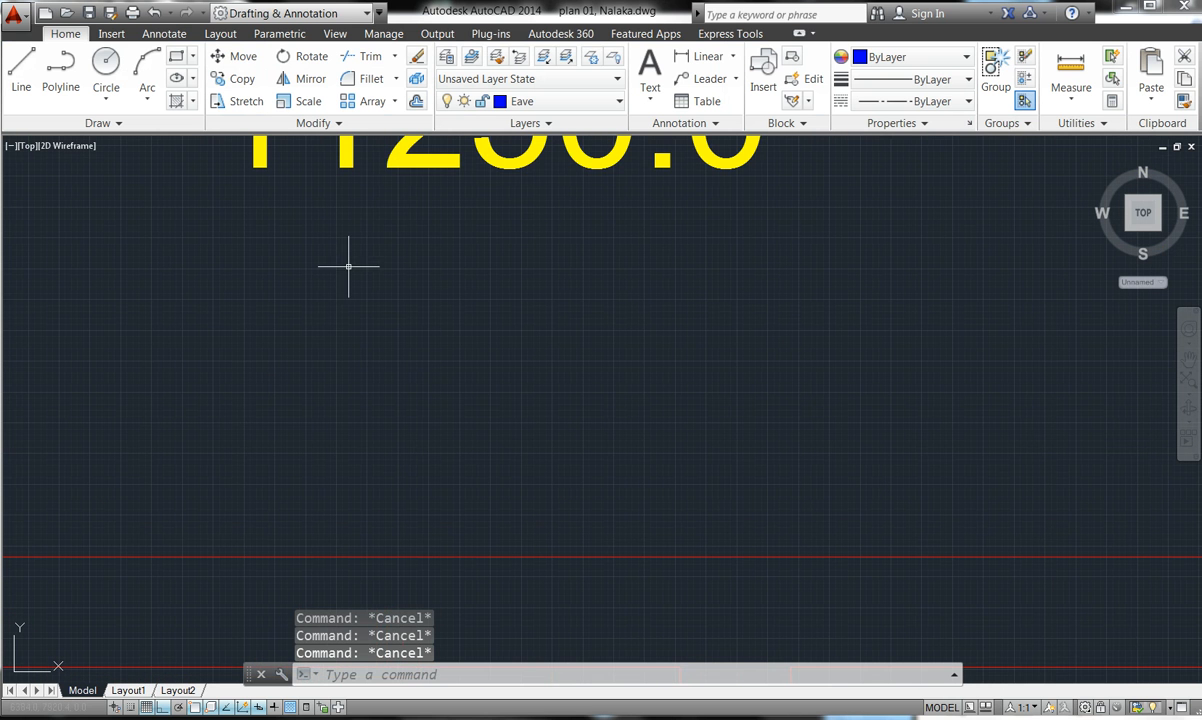
pyautogui.click(401, 150)
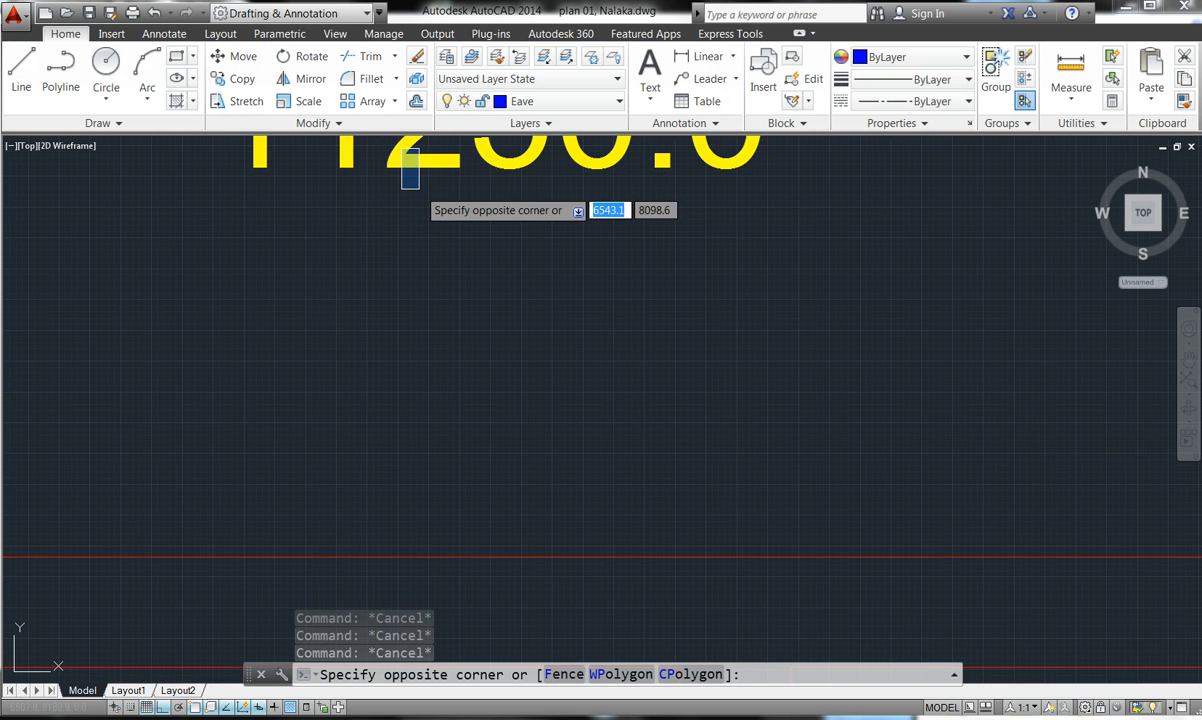
pyautogui.click(419, 160)
pyautogui.scroll(-2, 419, 160)
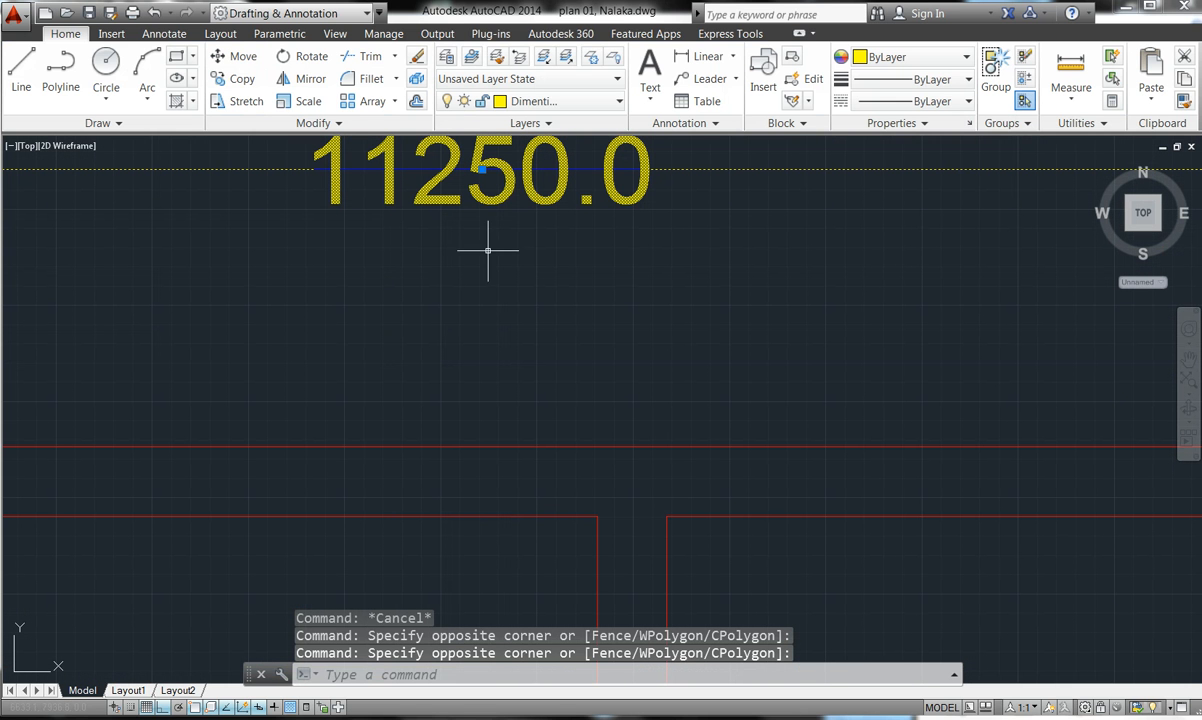
pyautogui.click(586, 202)
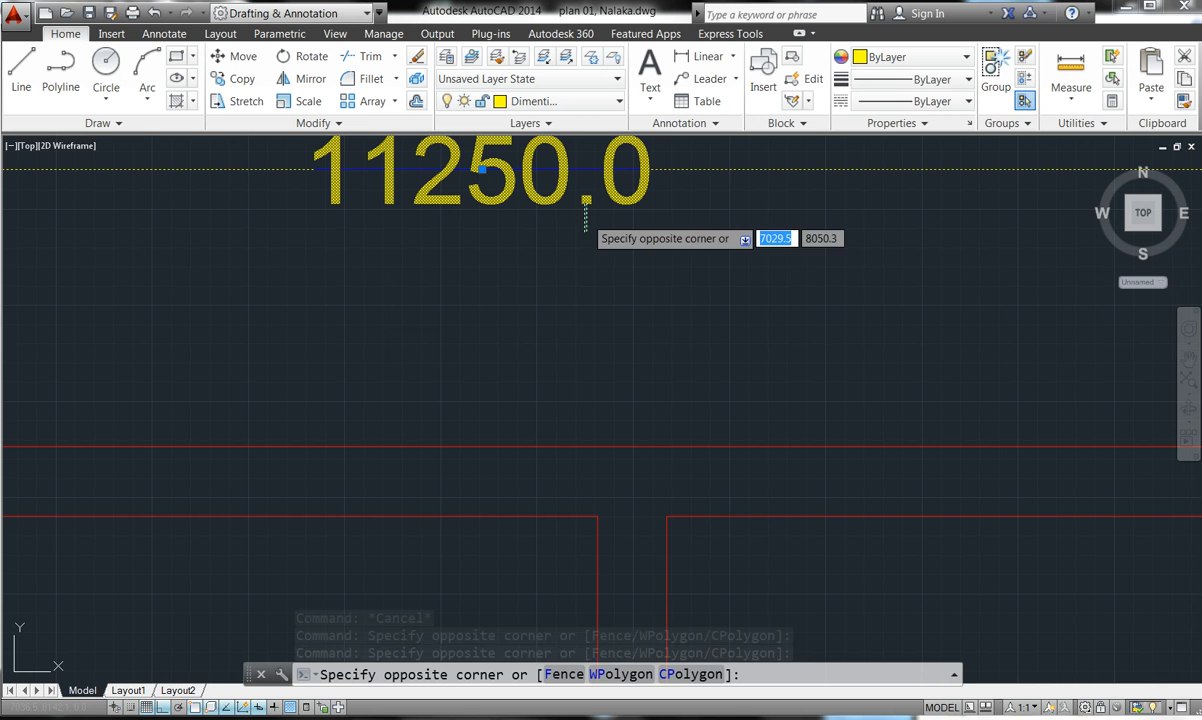
pyautogui.click(586, 314)
pyautogui.click(588, 200)
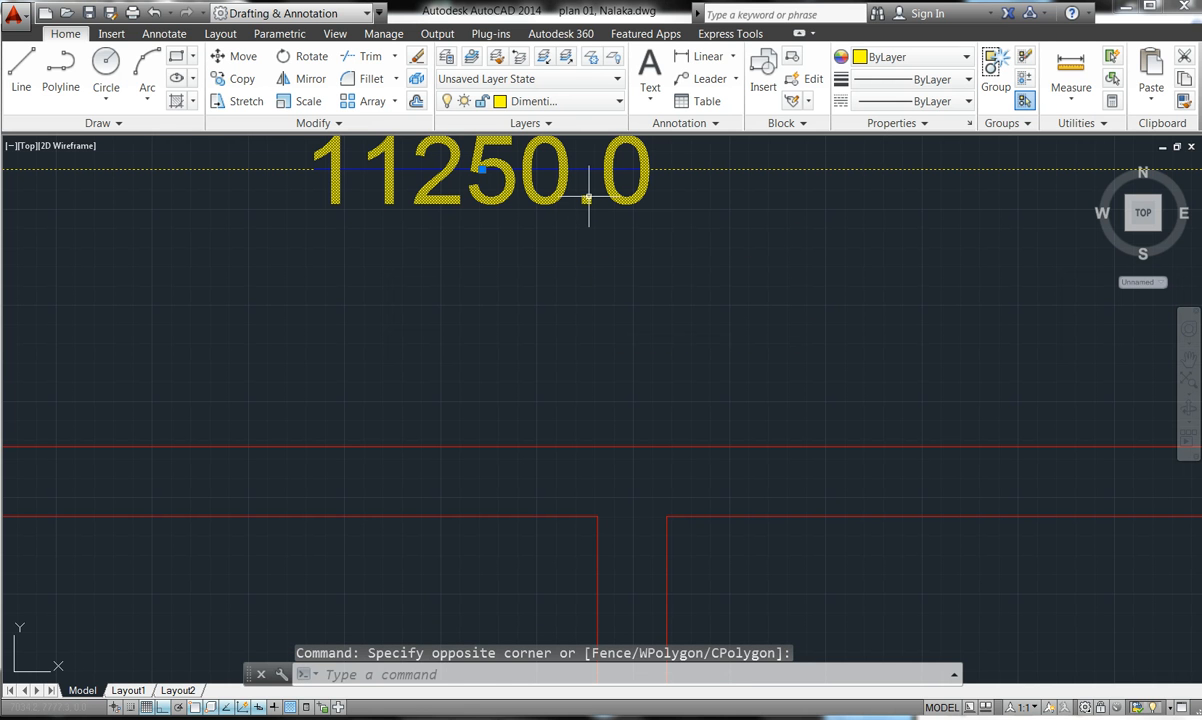
pyautogui.click(586, 247)
pyautogui.click(587, 201)
pyautogui.press('Escape')
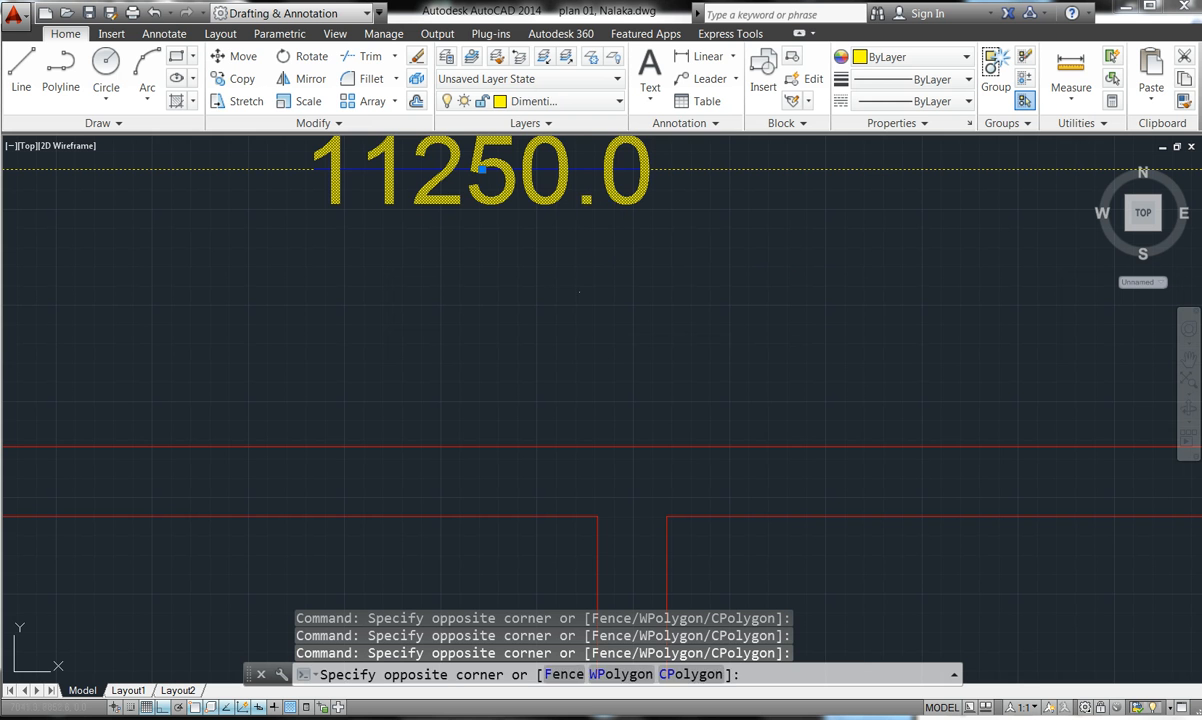
pyautogui.scroll(-5, 613, 341)
pyautogui.press('Escape')
pyautogui.press('Escape')
pyautogui.scroll(1, 613, 303)
pyautogui.scroll(2, 551, 318)
pyautogui.click(545, 318)
pyautogui.click(534, 318)
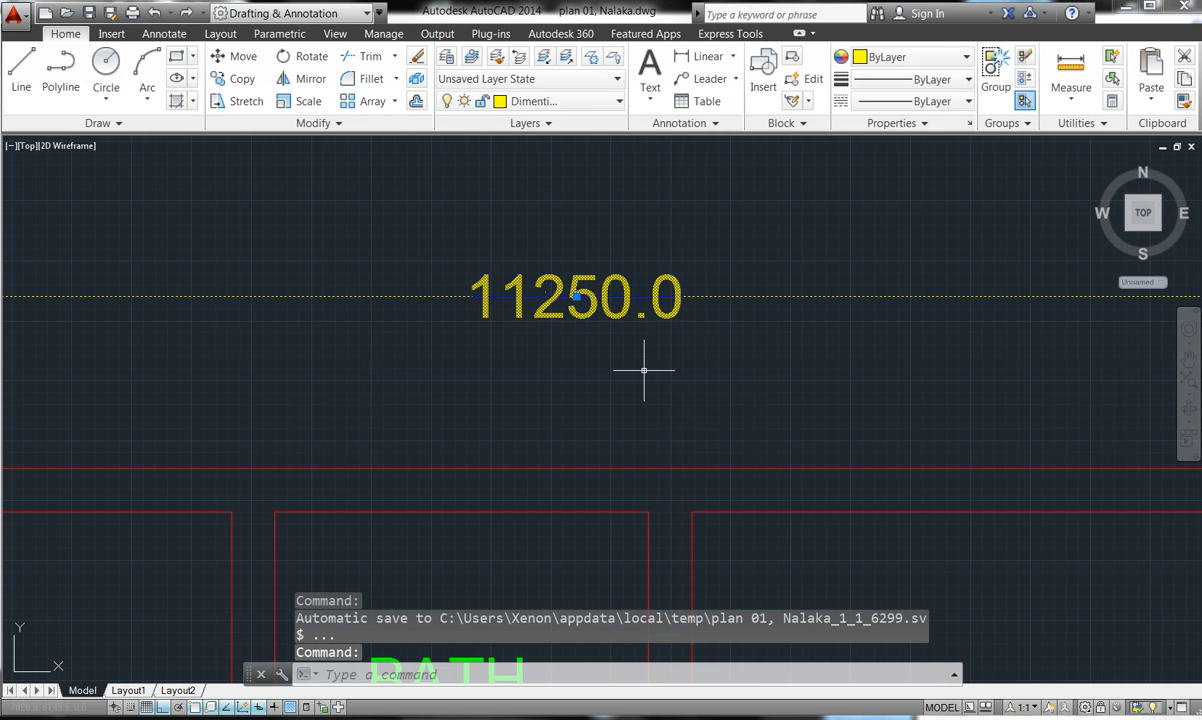
pyautogui.doubleClick(641, 314)
pyautogui.press('Escape')
pyautogui.scroll(-5, 644, 317)
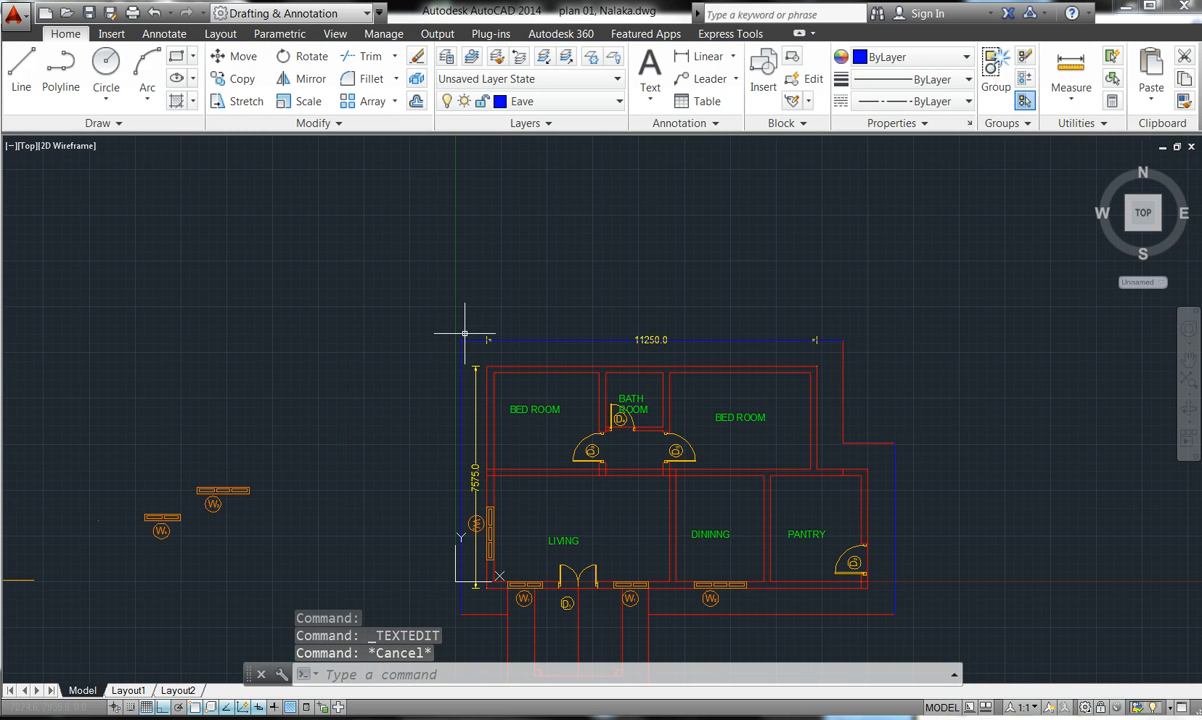
# - Pick the 11250.0 dimension at its left arrowhead and delete it, leaving the 7575.0 dimension
pyautogui.scroll(4, 487, 341)
pyautogui.scroll(8, 487, 343)
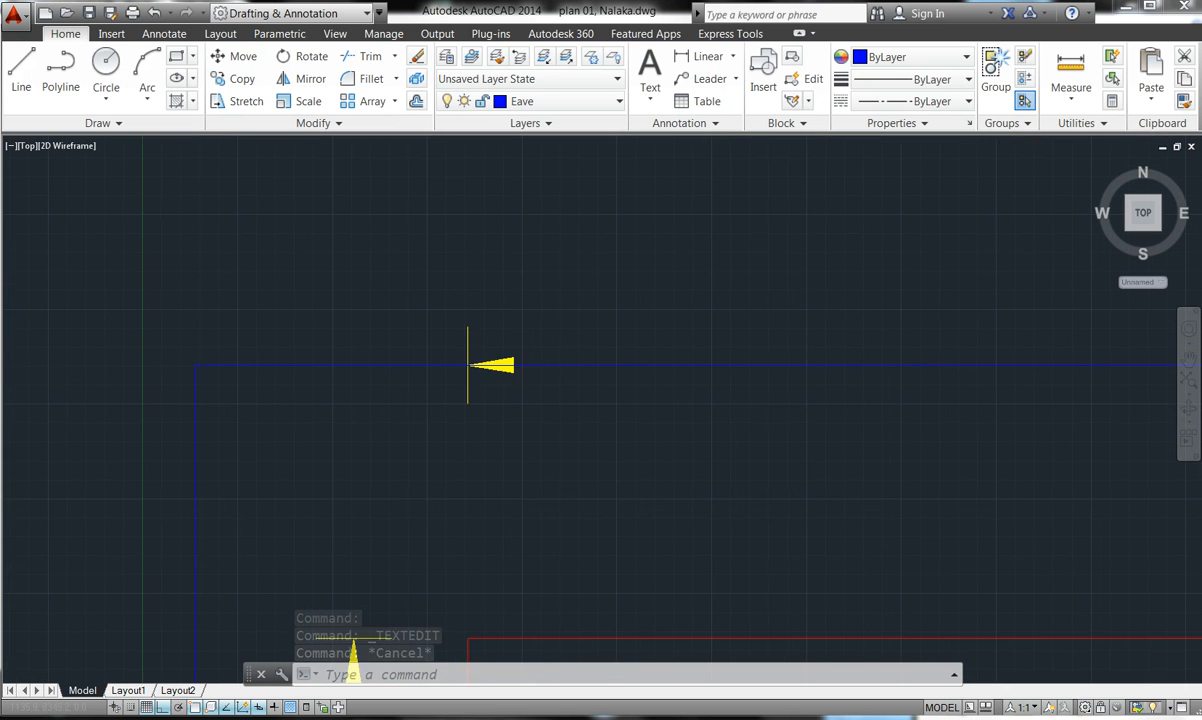
pyautogui.click(459, 451)
pyautogui.scroll(1, 458, 451)
pyautogui.scroll(-1, 453, 450)
pyautogui.click(449, 448)
pyautogui.scroll(1, 448, 448)
pyautogui.scroll(-1, 448, 448)
pyautogui.click(448, 448)
pyautogui.scroll(2, 452, 440)
pyautogui.press('Delete')
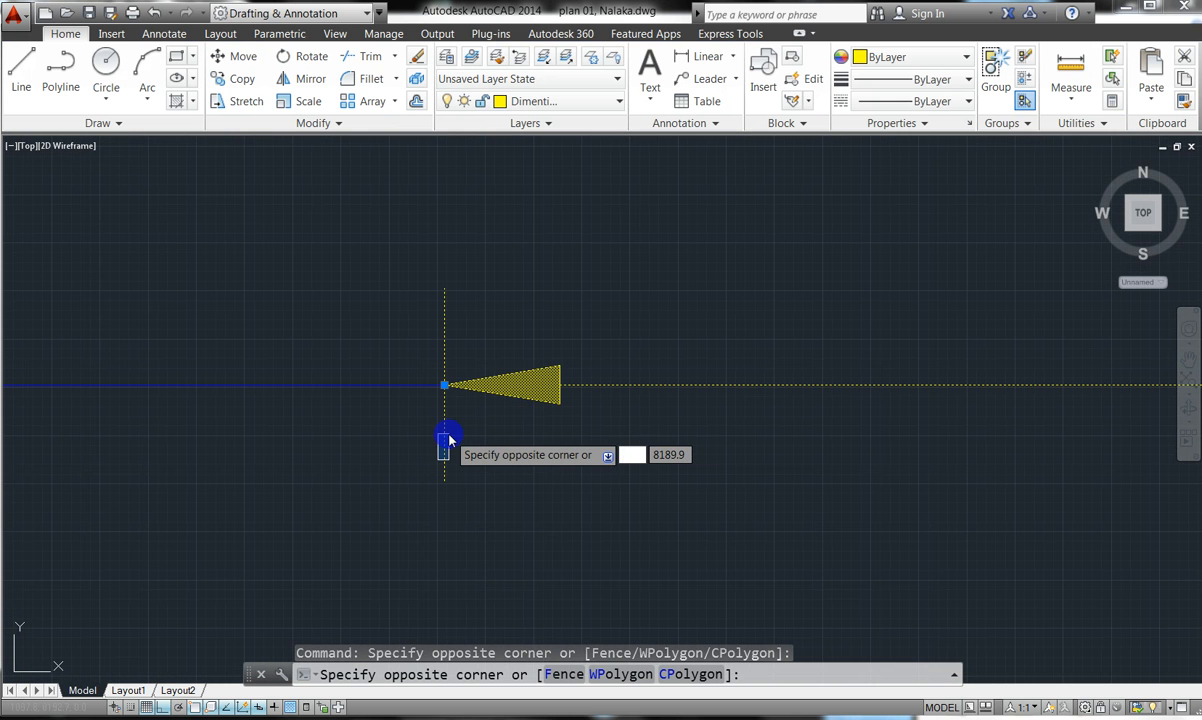
pyautogui.click(476, 430)
pyautogui.press('Delete')
pyautogui.scroll(-3, 473, 421)
pyautogui.scroll(-4, 473, 421)
pyautogui.scroll(6, 466, 494)
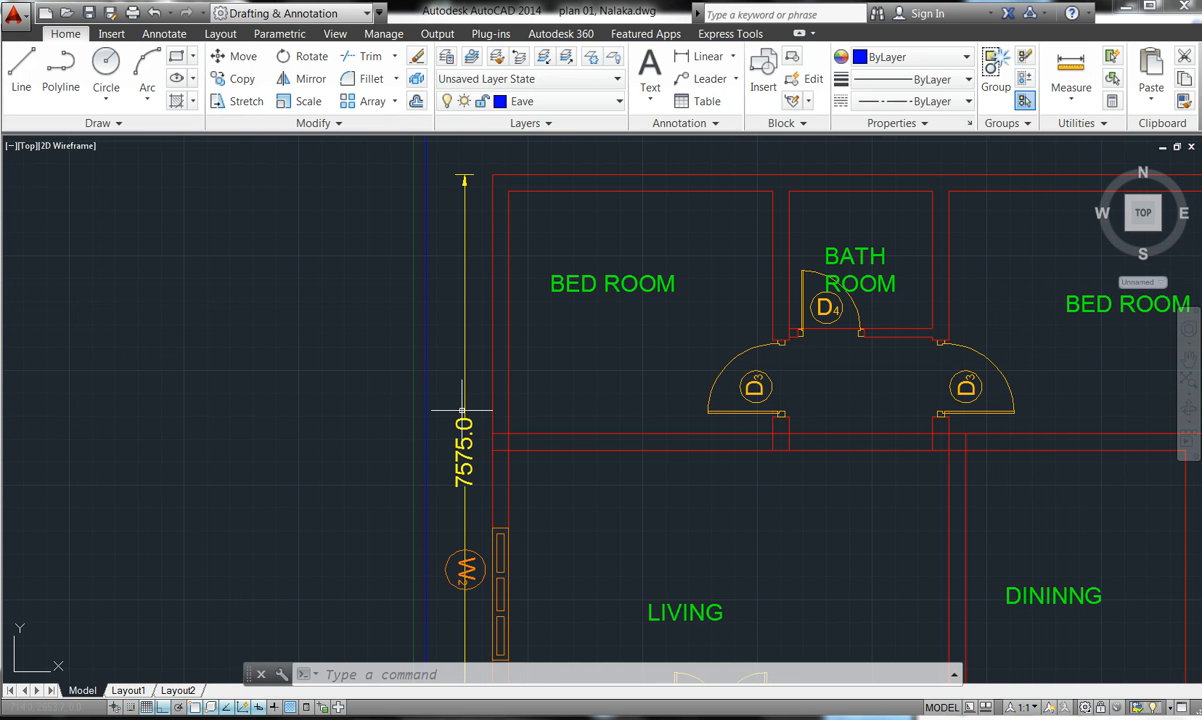
pyautogui.press('Escape')
pyautogui.press('Escape')
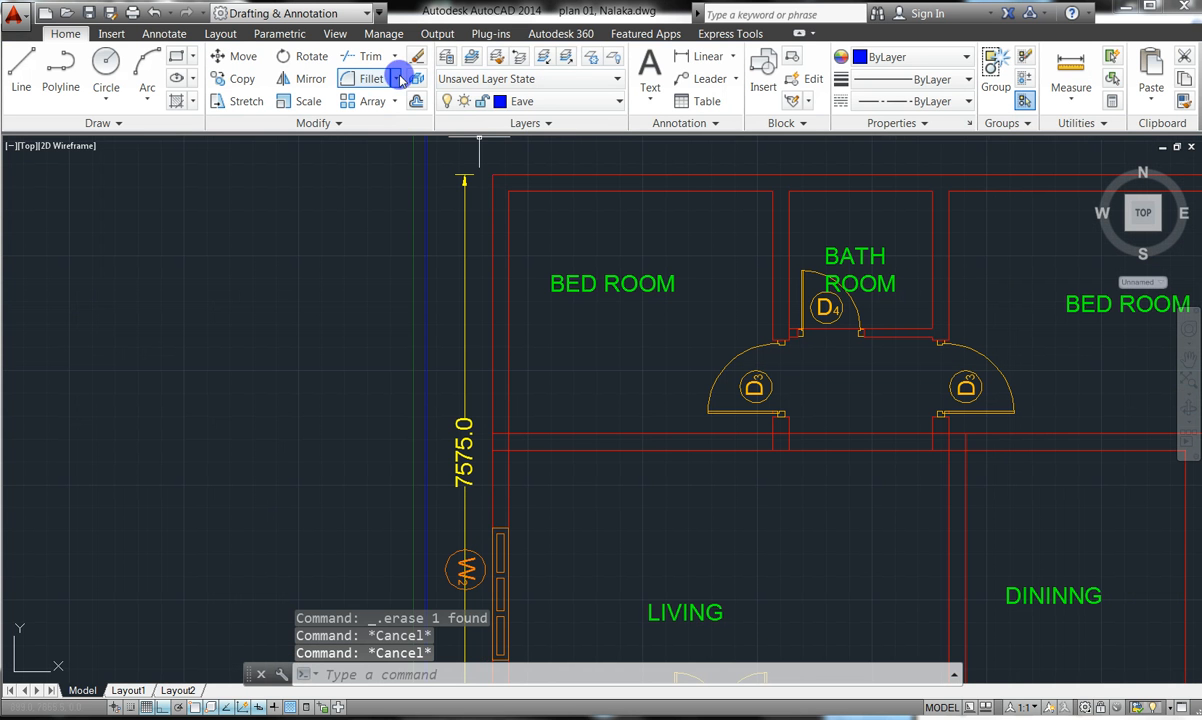
# - Place a 900.0 linear dimension from the top-left wall end to the eave line
pyautogui.press('Escape')
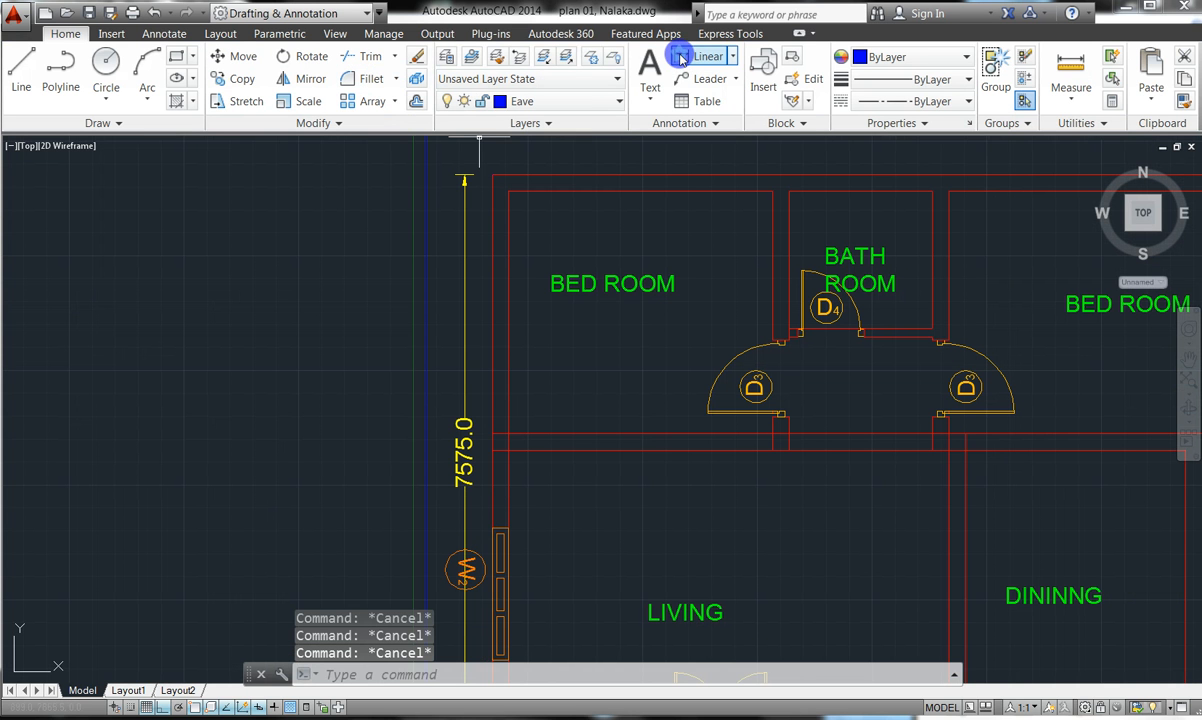
pyautogui.click(679, 58)
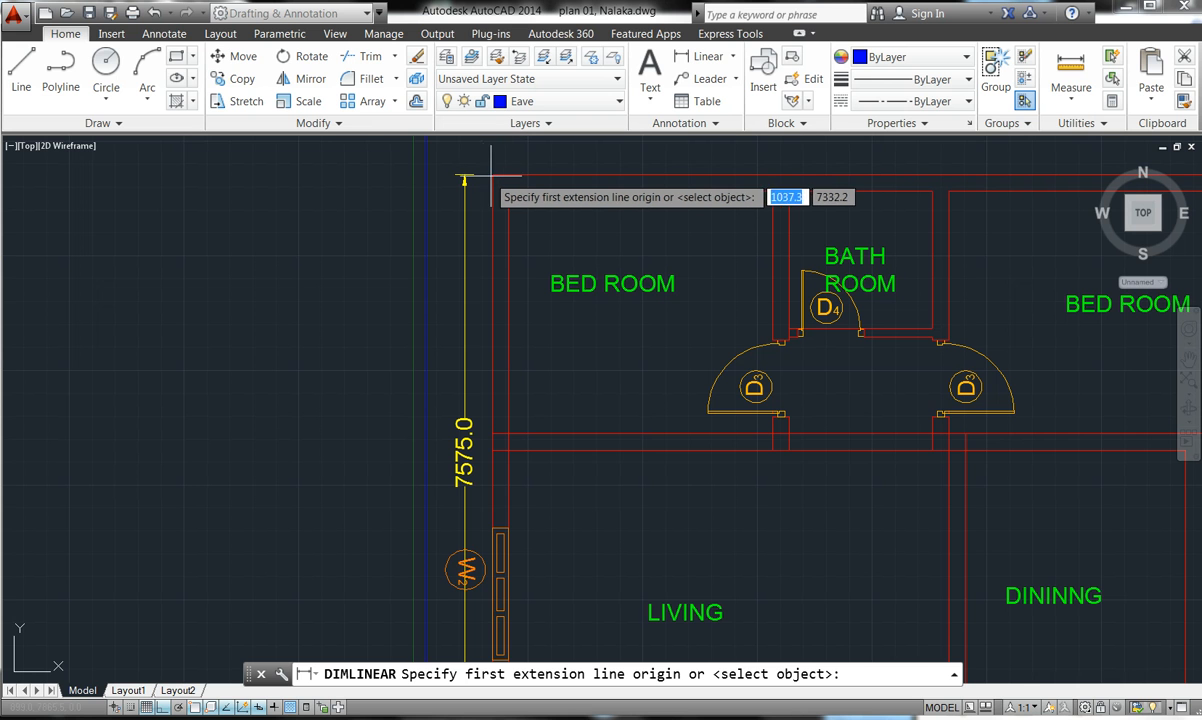
pyautogui.click(491, 176)
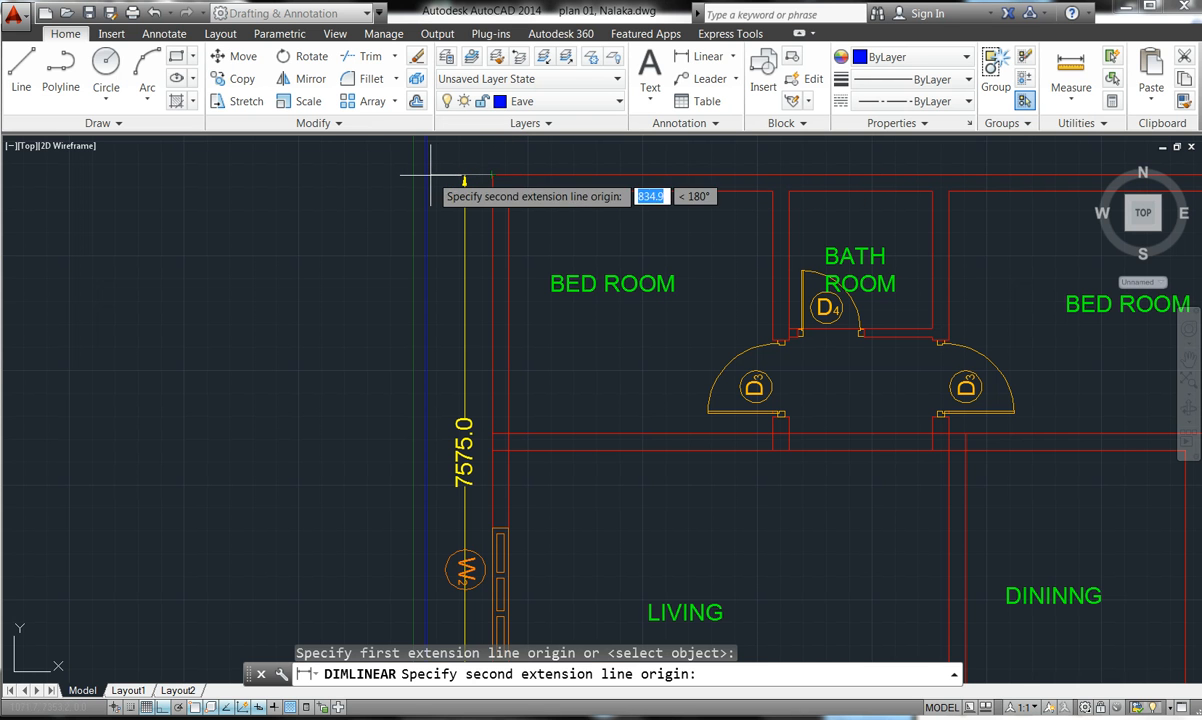
pyautogui.click(426, 176)
pyautogui.click(429, 165)
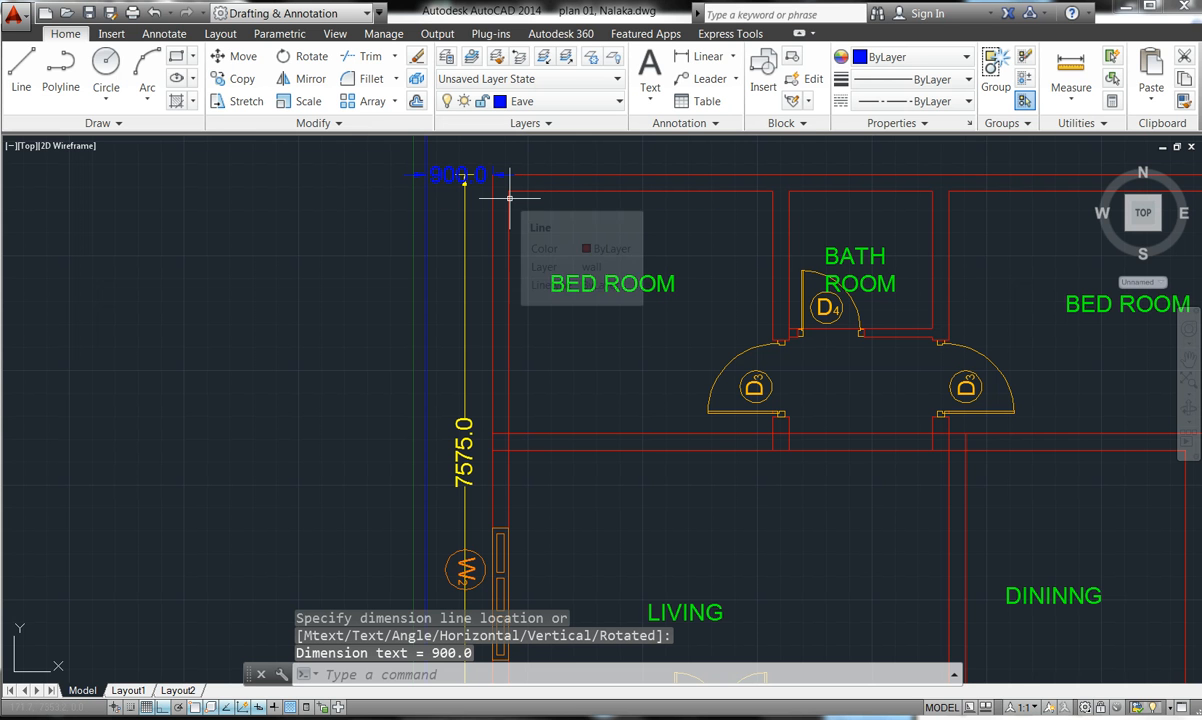
pyautogui.doubleClick(434, 176)
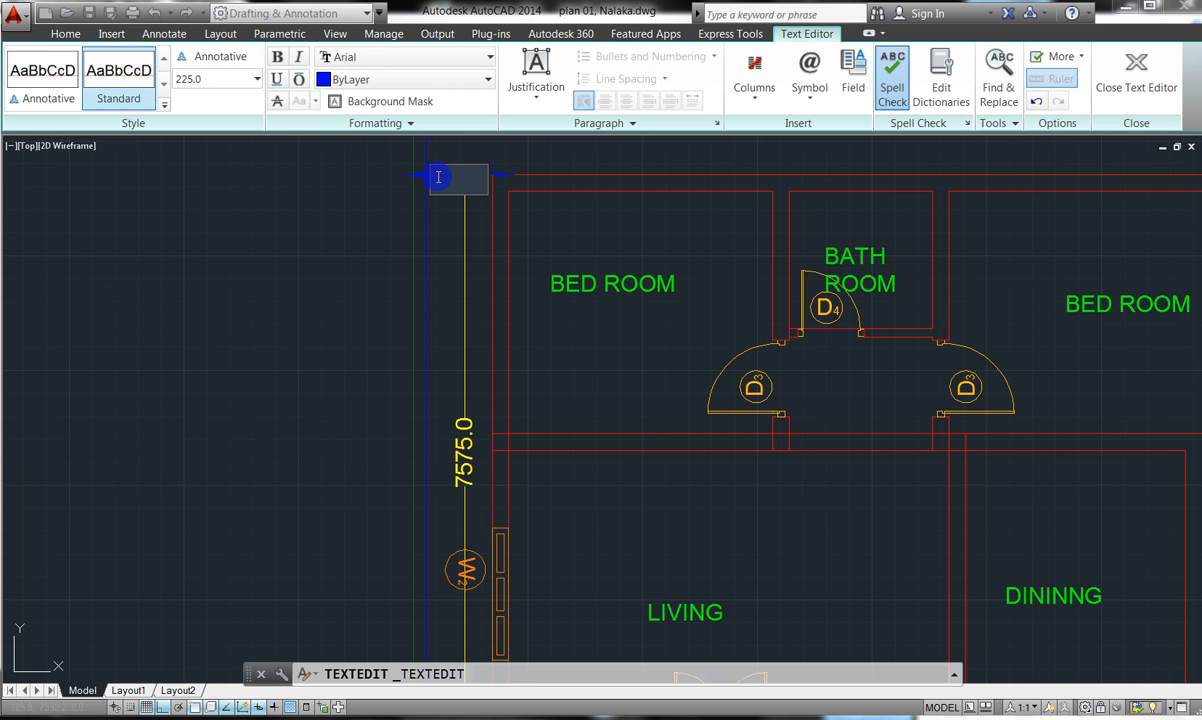
pyautogui.press('Escape')
pyautogui.press('Escape')
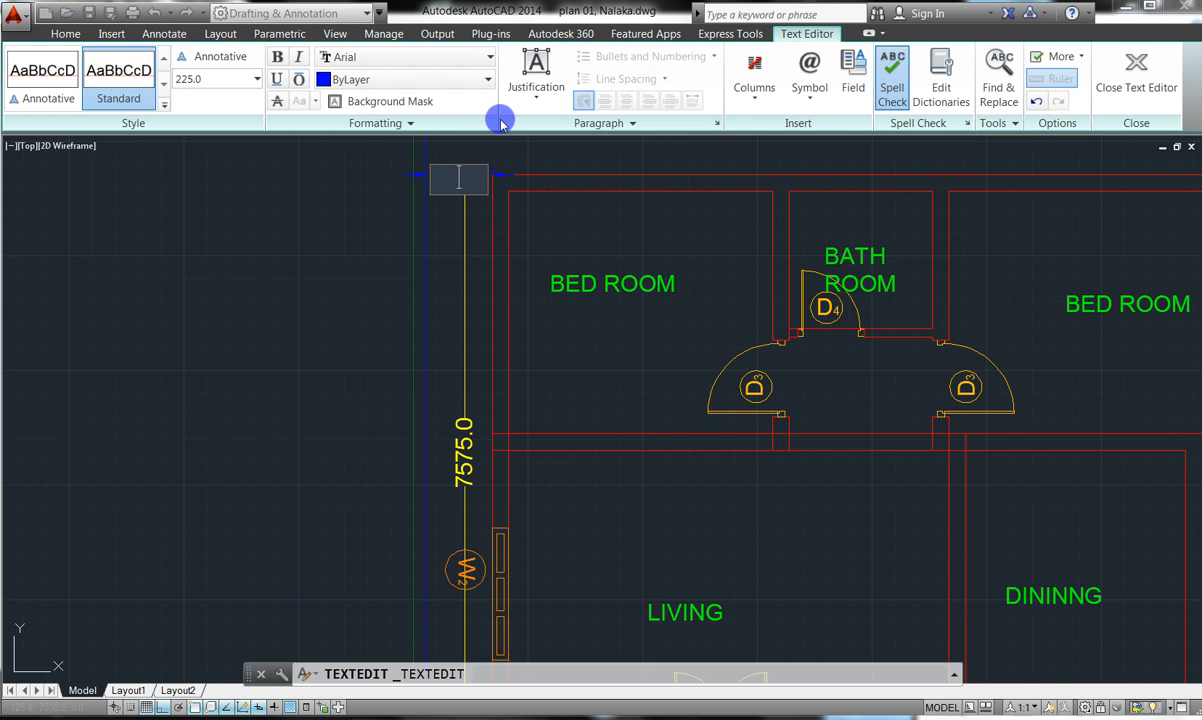
pyautogui.click(1163, 67)
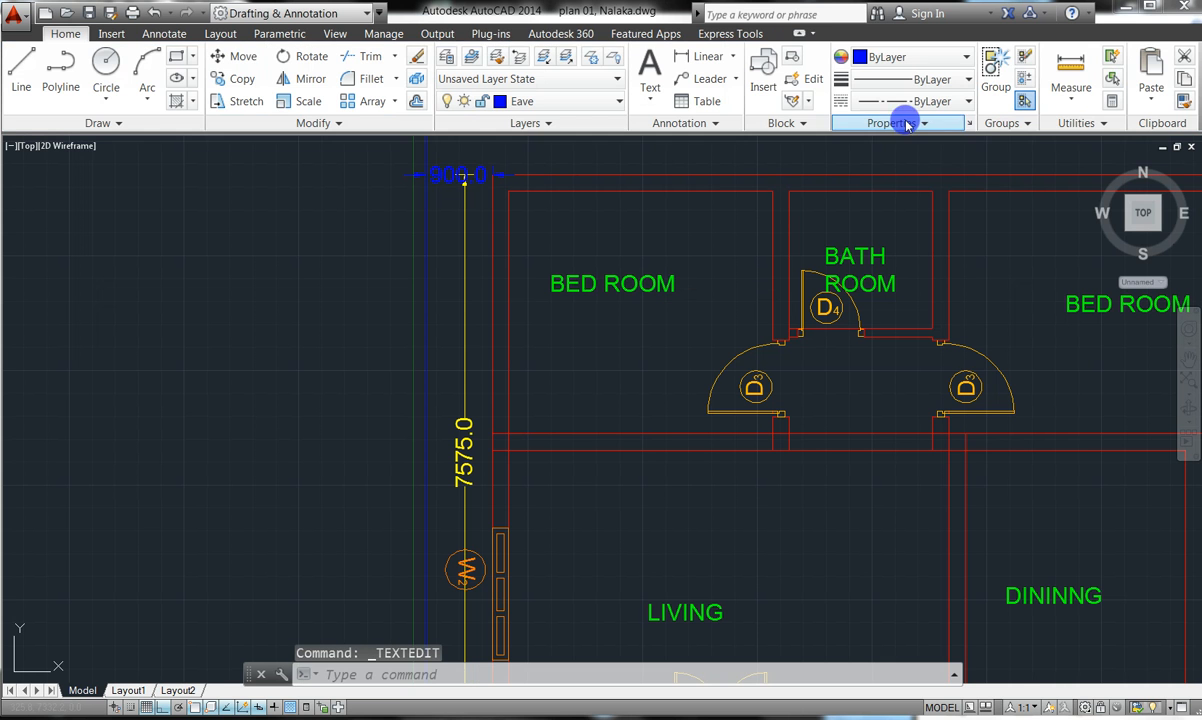
pyautogui.doubleClick(443, 174)
pyautogui.press('Delete')
pyautogui.click(497, 177)
pyautogui.doubleClick(497, 175)
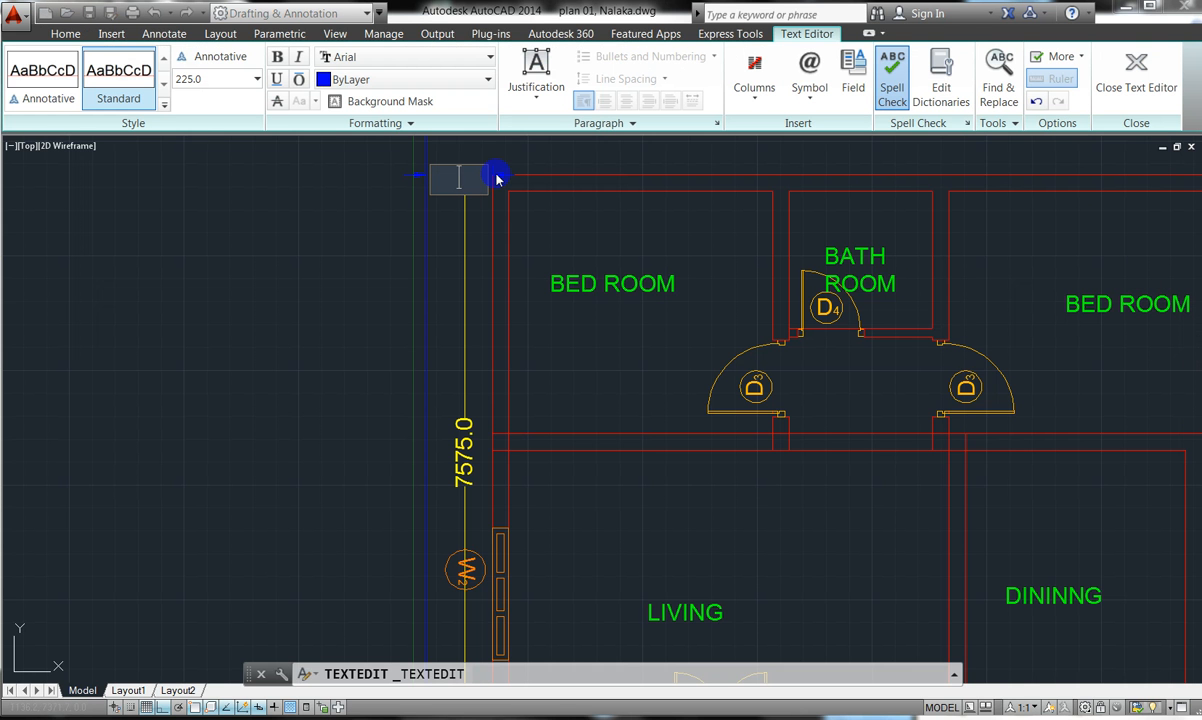
pyautogui.click(449, 210)
pyautogui.doubleClick(432, 167)
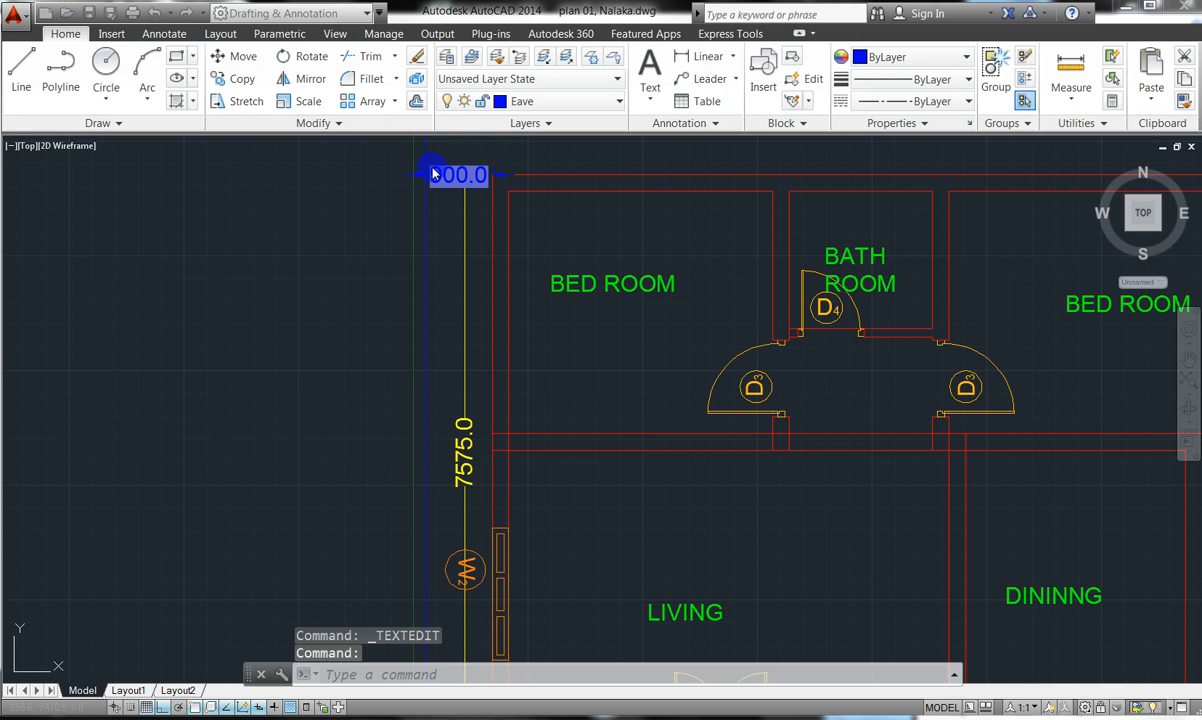
pyautogui.press('Delete')
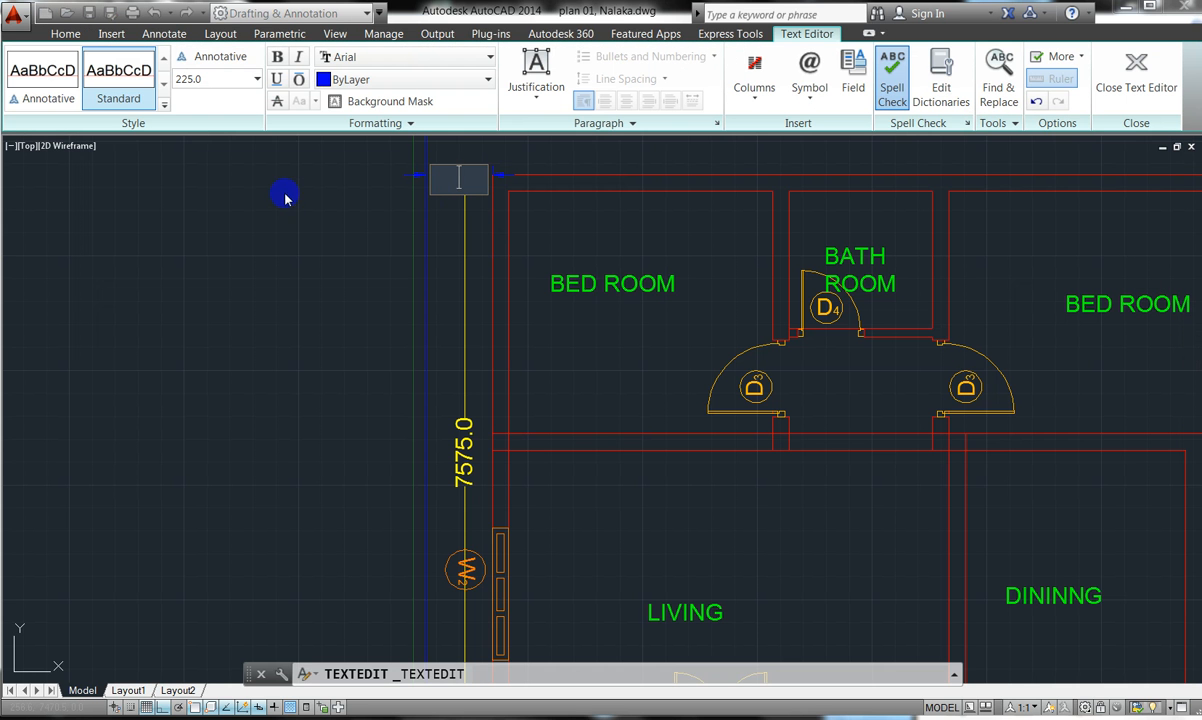
pyautogui.click(1136, 72)
pyautogui.scroll(-4, 515, 268)
pyautogui.scroll(5, 505, 234)
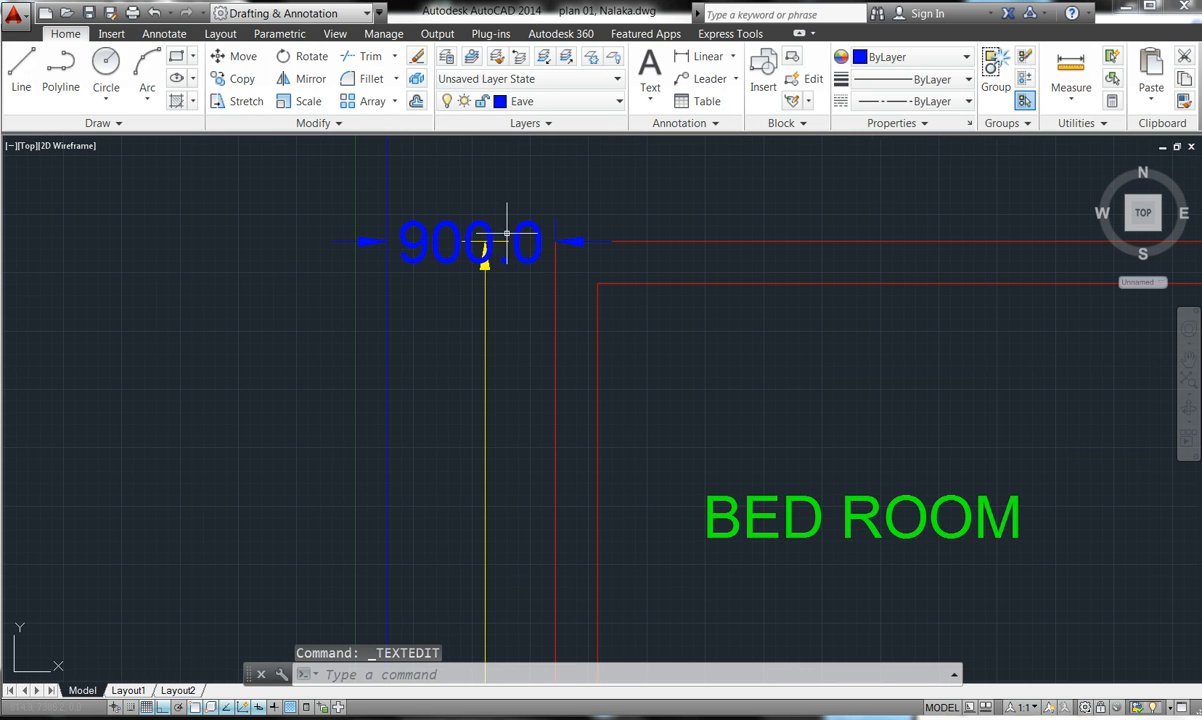
pyautogui.click(461, 281)
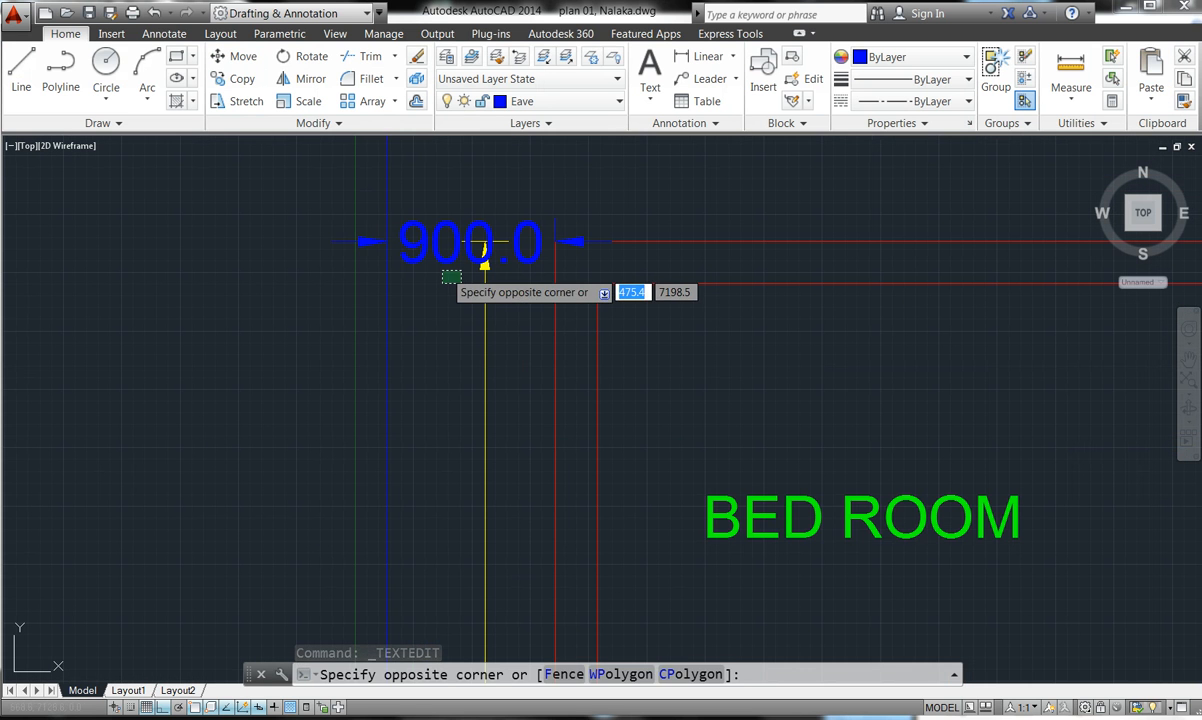
pyautogui.doubleClick(427, 254)
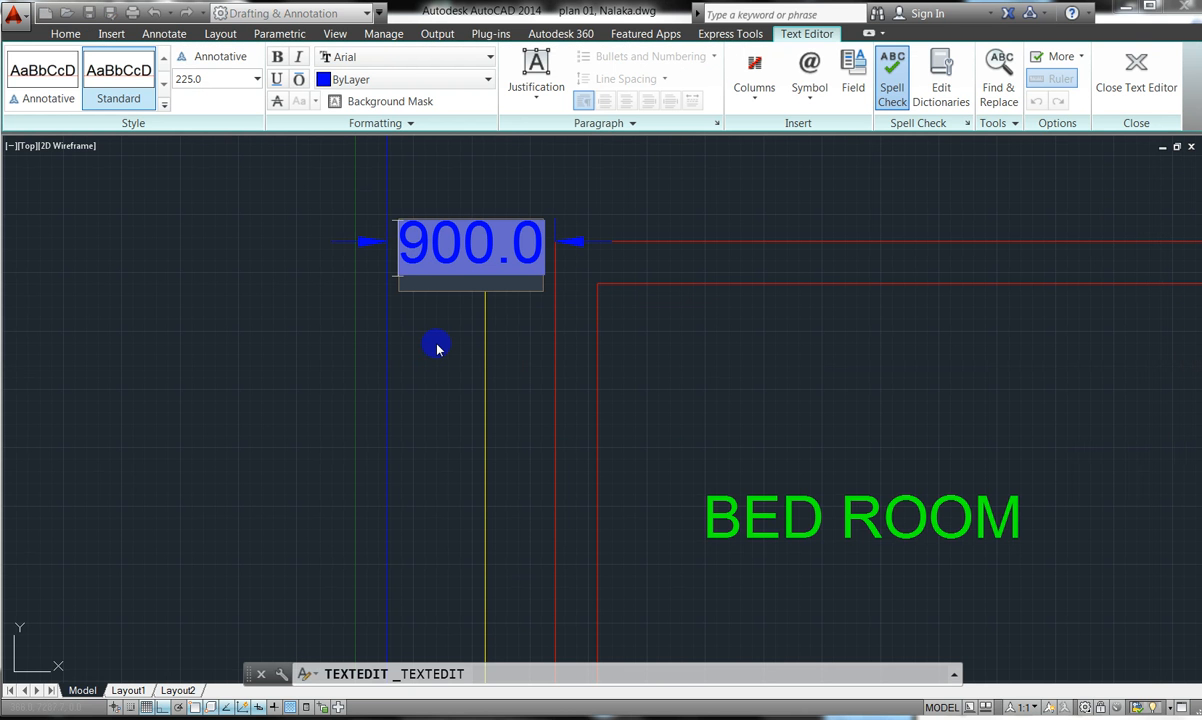
pyautogui.press('Delete')
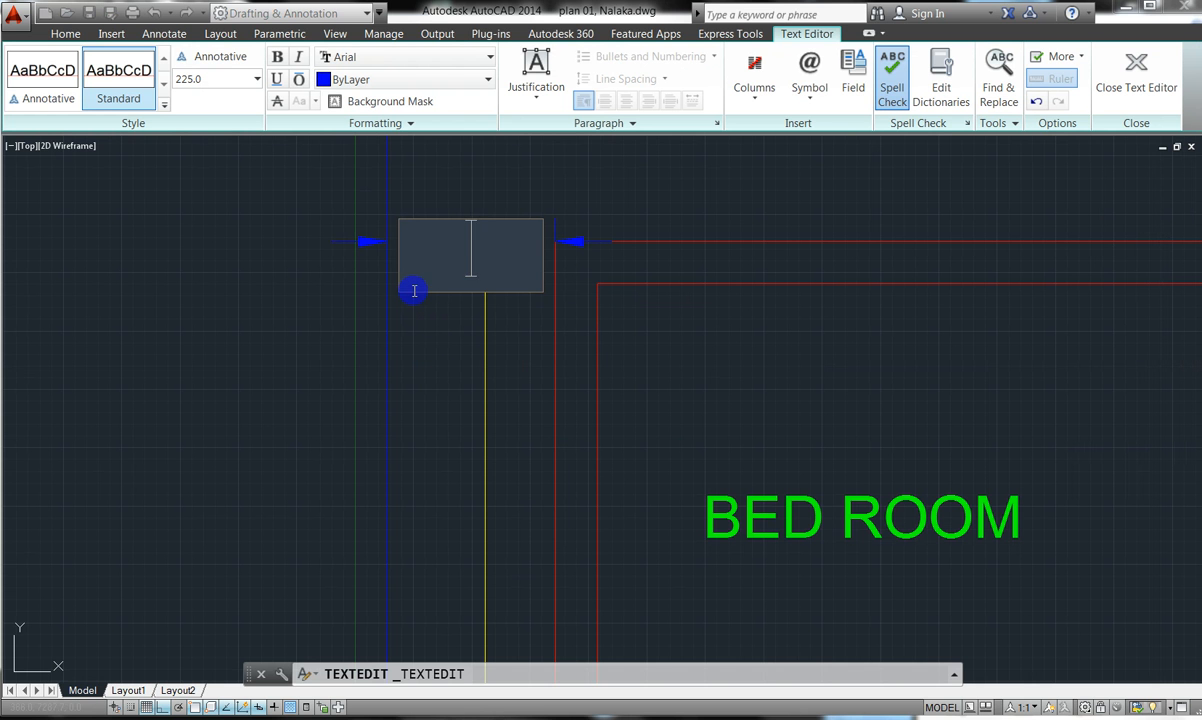
pyautogui.click(355, 244)
pyautogui.click(352, 244)
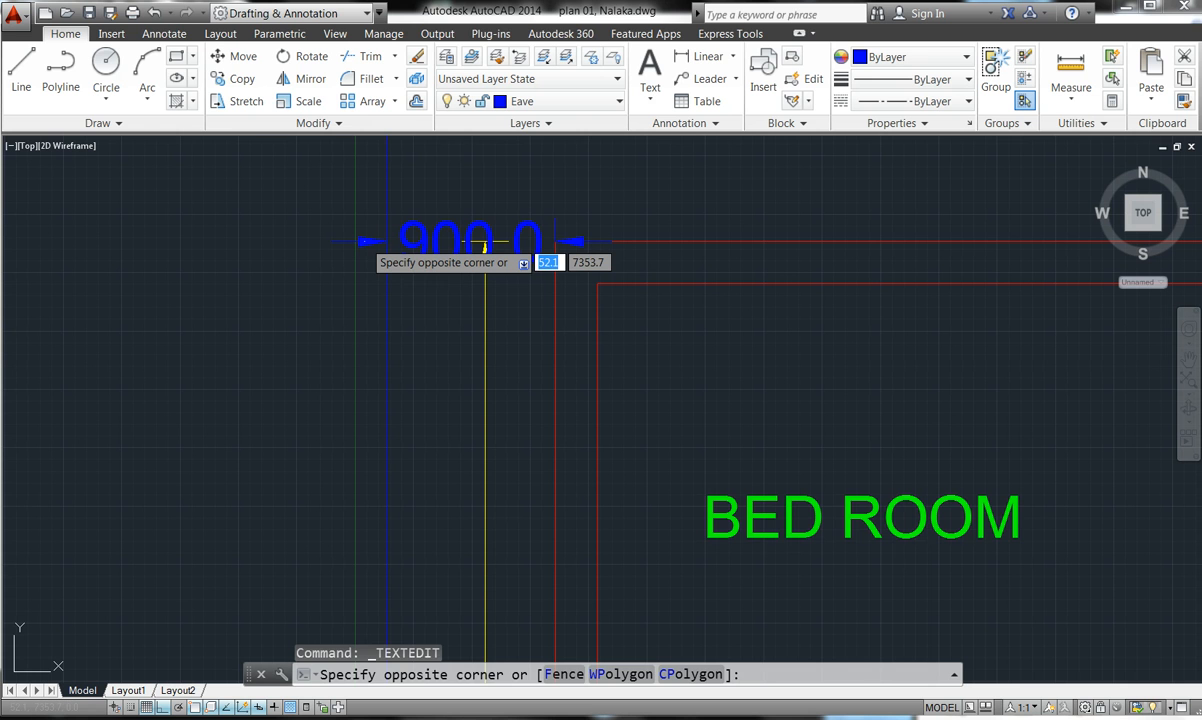
pyautogui.click(365, 241)
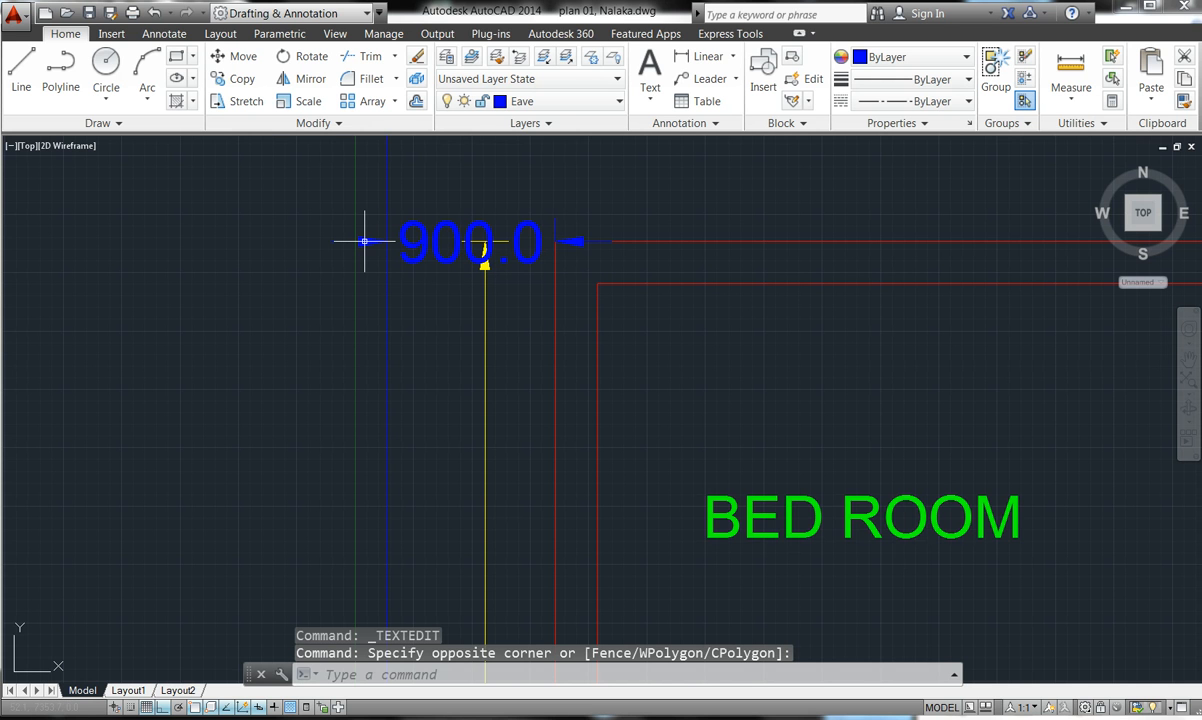
# - Erase the 900.0 eave overhang dimension and zoom out to show the whole plan
pyautogui.click(365, 241)
pyautogui.click(365, 241)
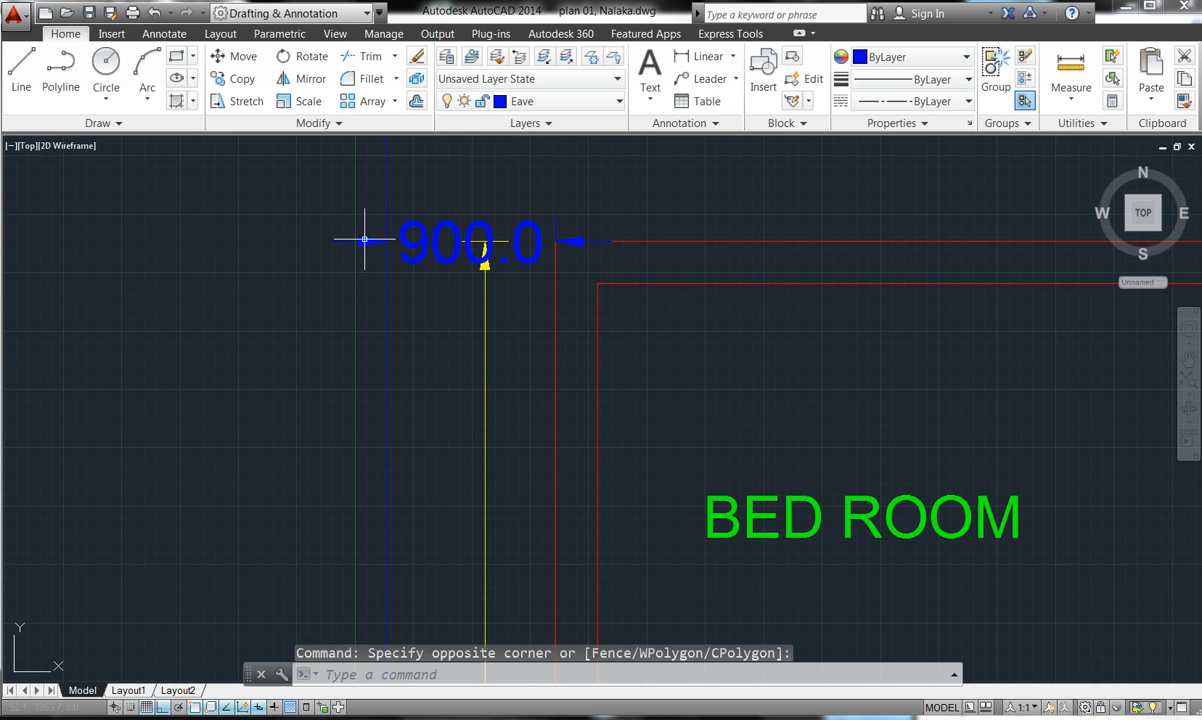
pyautogui.click(418, 57)
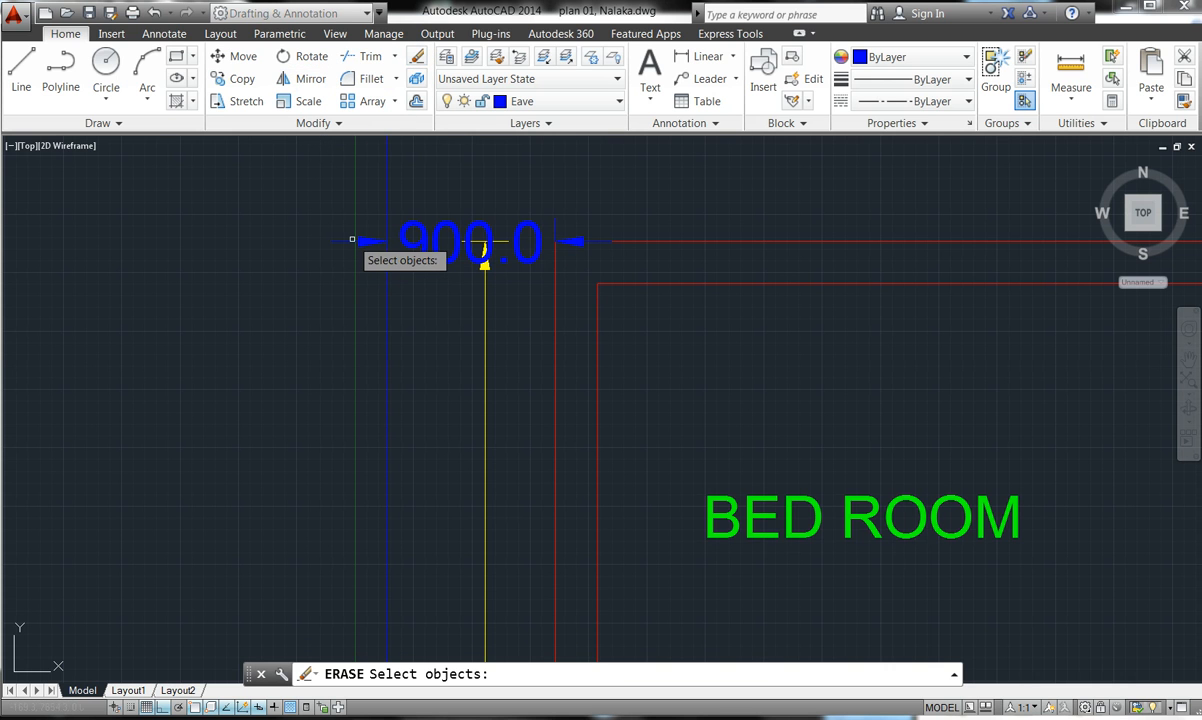
pyautogui.click(347, 243)
pyautogui.click(367, 242)
pyautogui.click(367, 242)
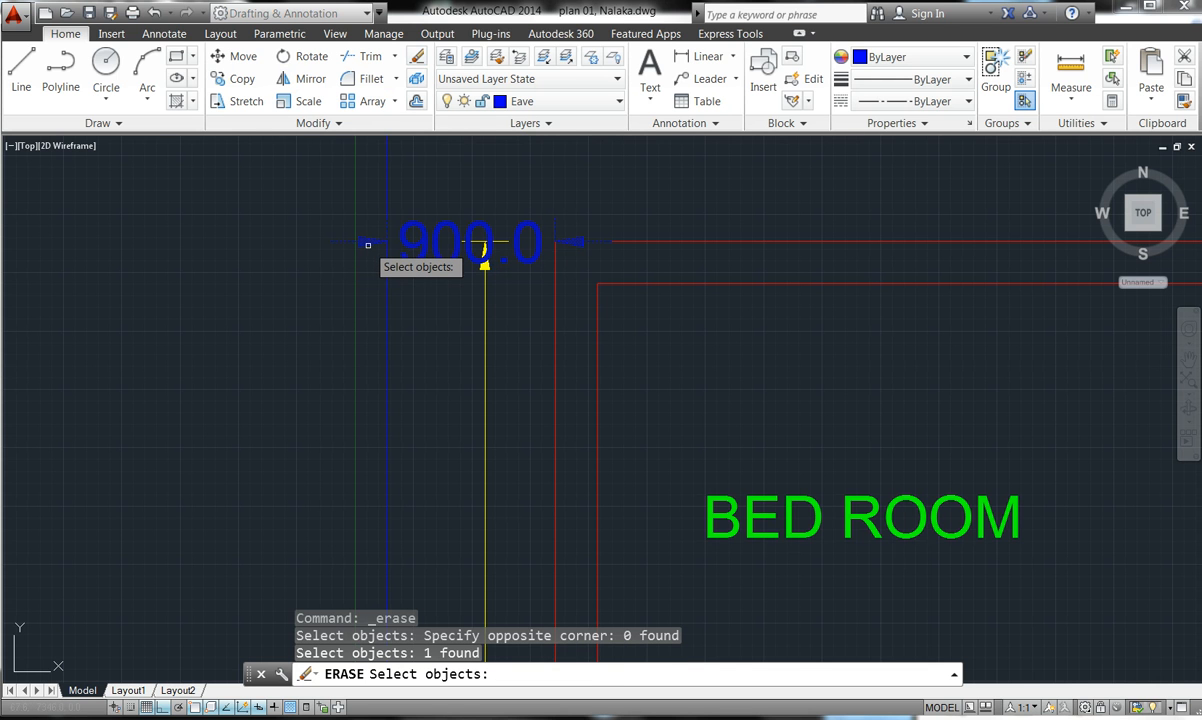
pyautogui.click(367, 245)
pyautogui.press('Return')
pyautogui.press('Escape')
pyautogui.press('Escape')
pyautogui.press('Escape')
pyautogui.scroll(-4, 385, 245)
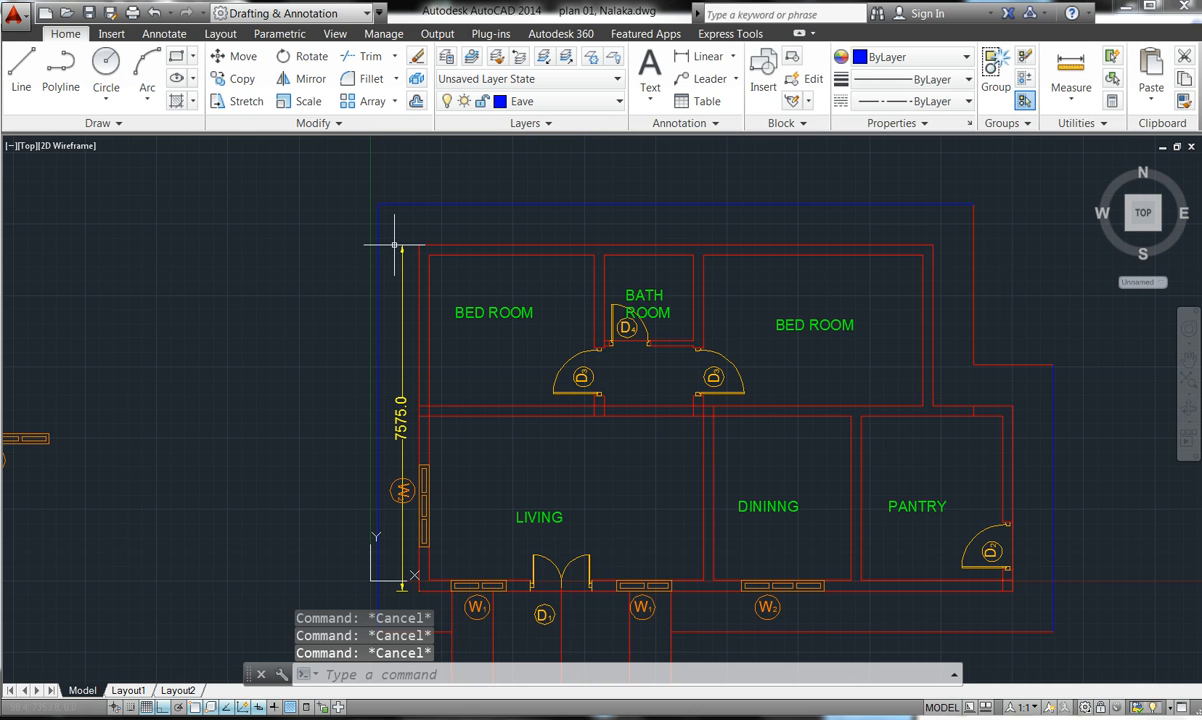
pyautogui.scroll(-2, 465, 211)
pyautogui.scroll(5, 778, 198)
pyautogui.scroll(2, 772, 205)
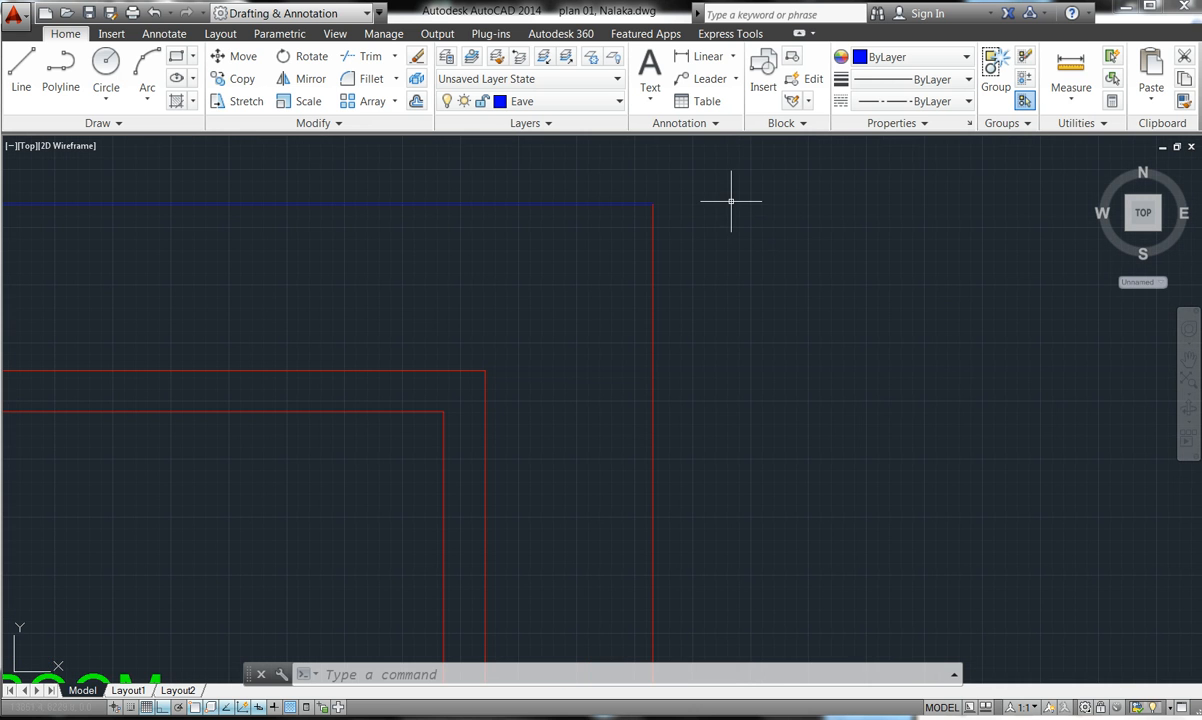
pyautogui.scroll(-2, 666, 322)
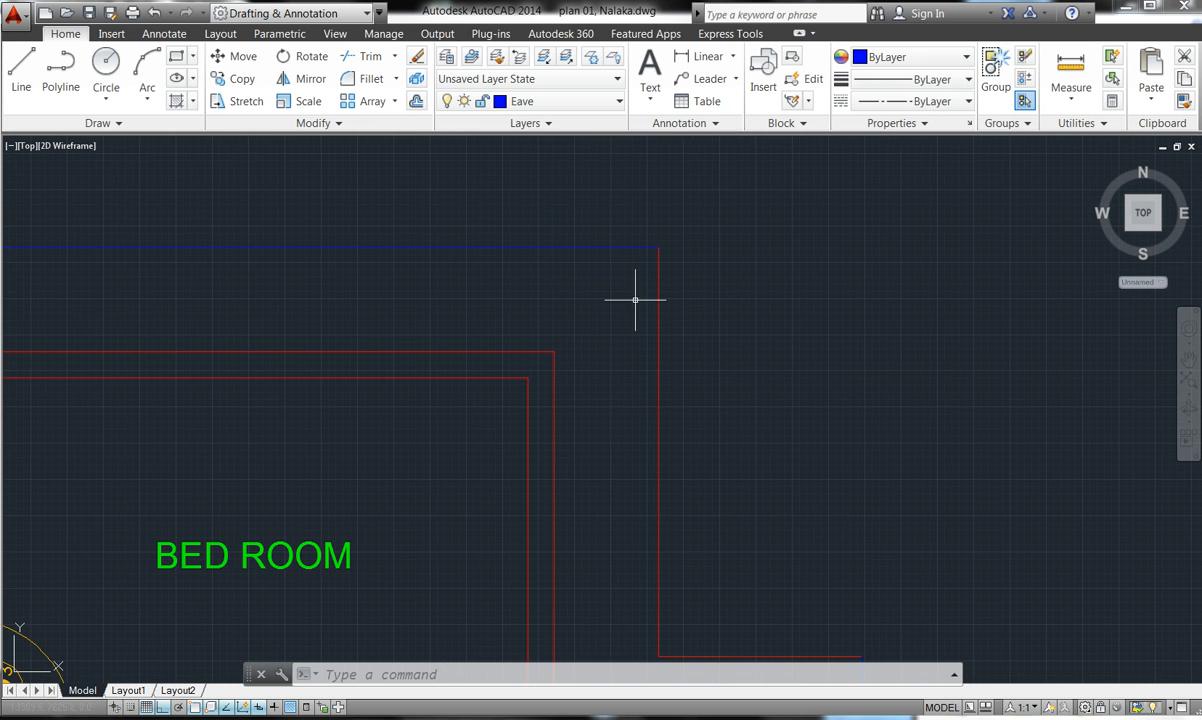
pyautogui.scroll(2, 658, 335)
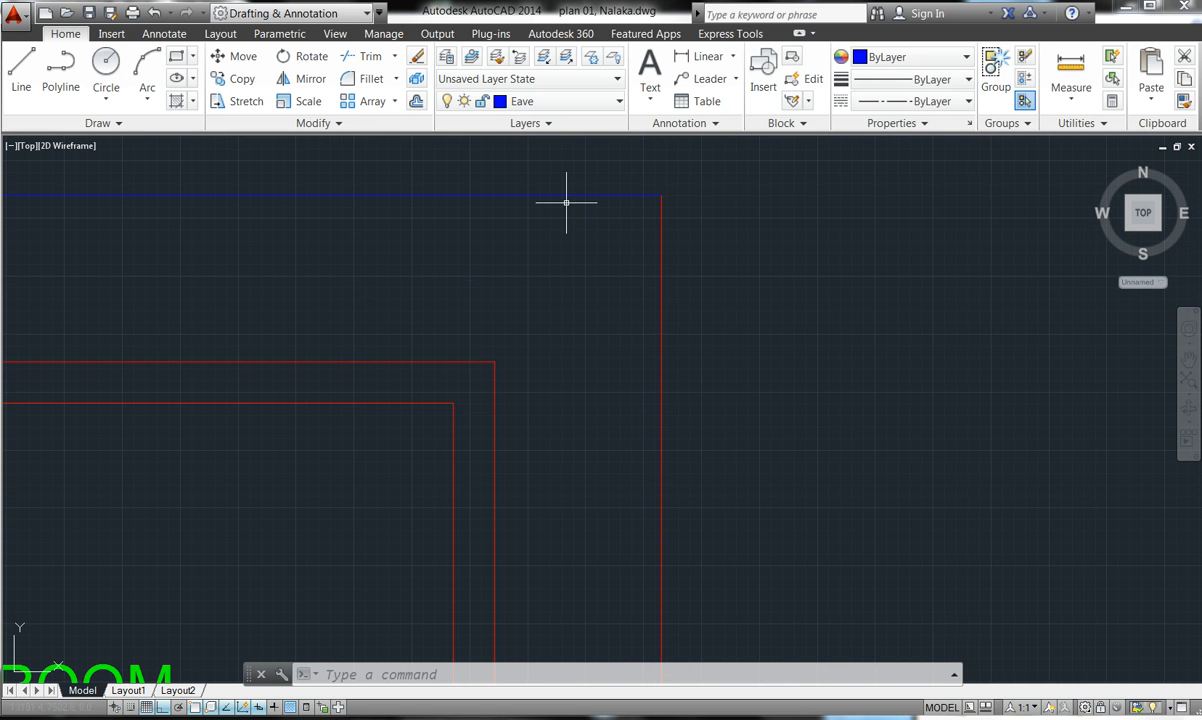
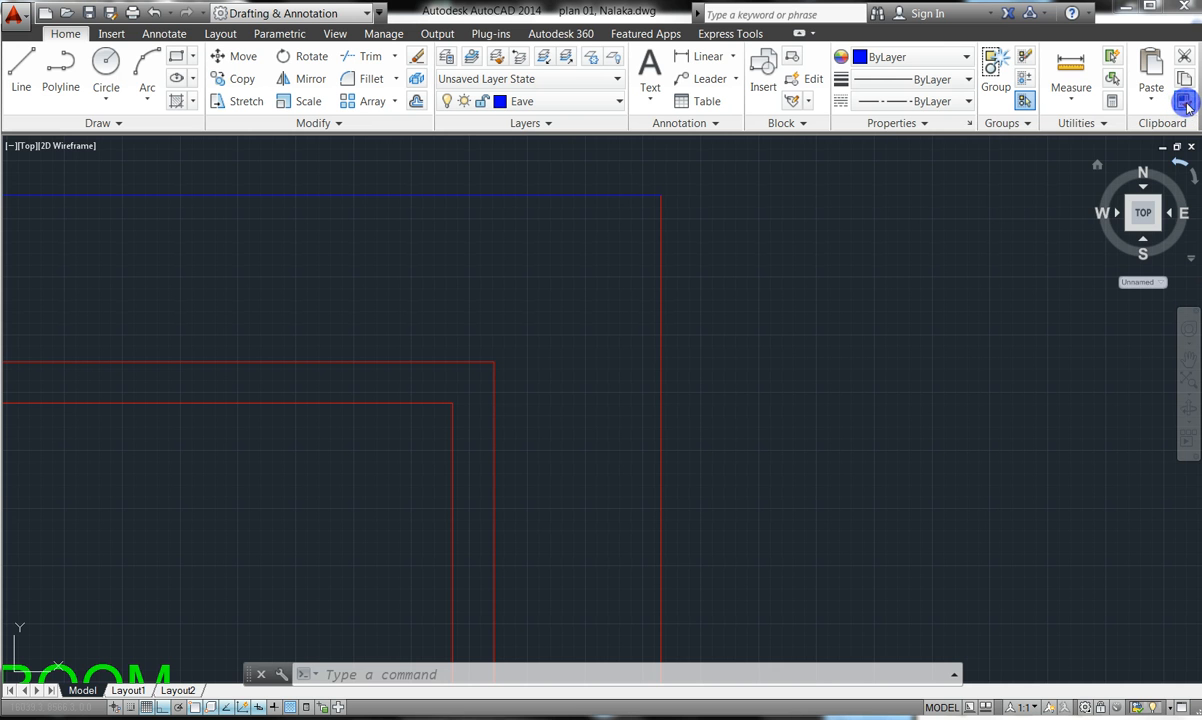
# - Match Properties from the blue eave line onto the red porch eave lines
pyautogui.click(1185, 103)
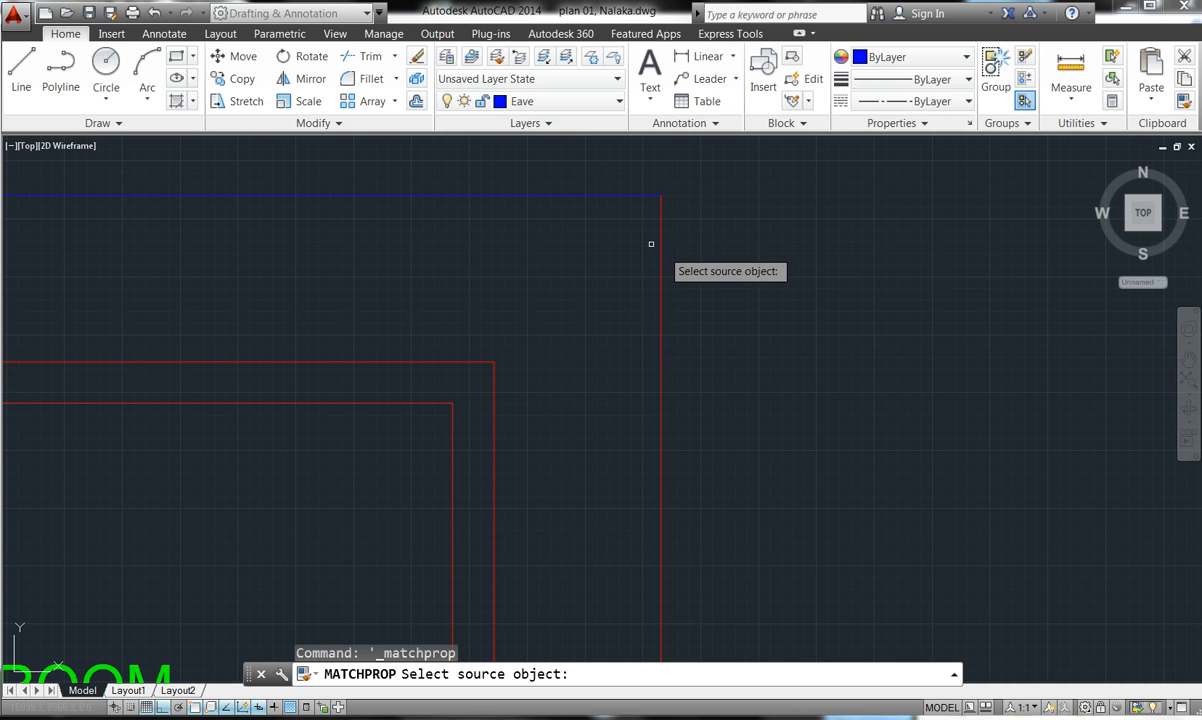
pyautogui.click(483, 196)
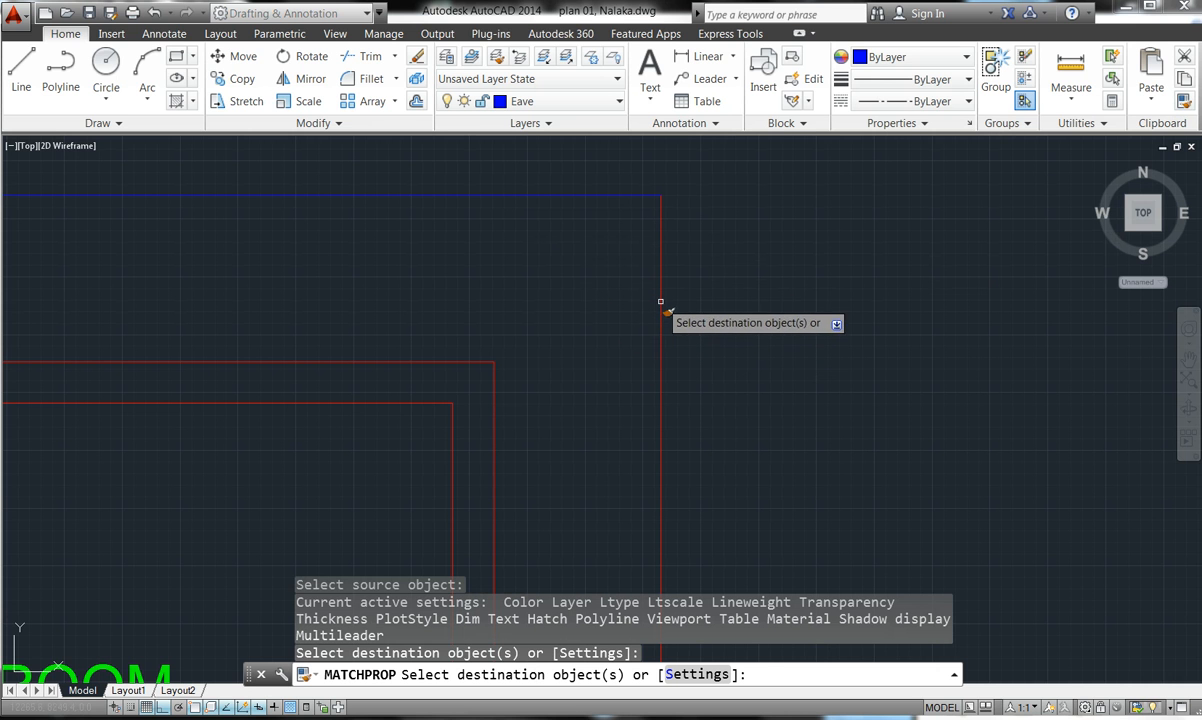
pyautogui.scroll(-8, 662, 298)
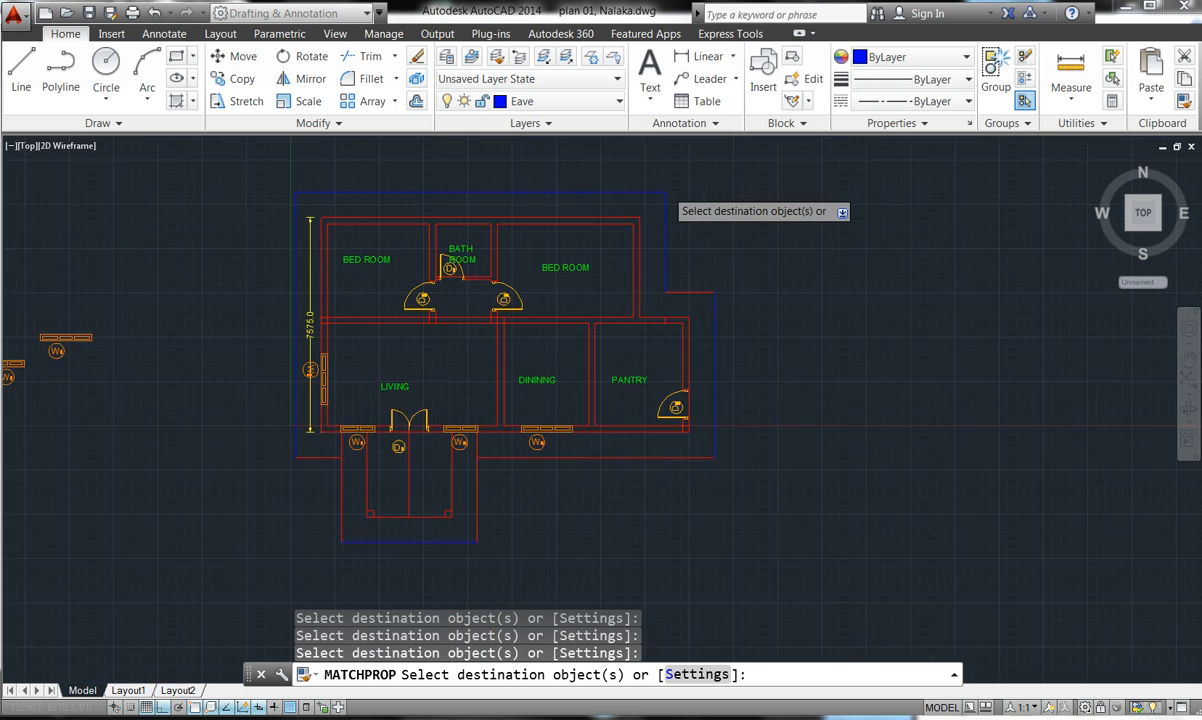
pyautogui.click(676, 244)
pyautogui.click(674, 255)
pyautogui.click(665, 355)
pyautogui.click(620, 362)
pyautogui.scroll(4, 562, 375)
# - Turn the remaining right-side, short and lower-left red eave segments blue
pyautogui.click(553, 362)
pyautogui.click(542, 350)
pyautogui.click(573, 340)
pyautogui.click(562, 333)
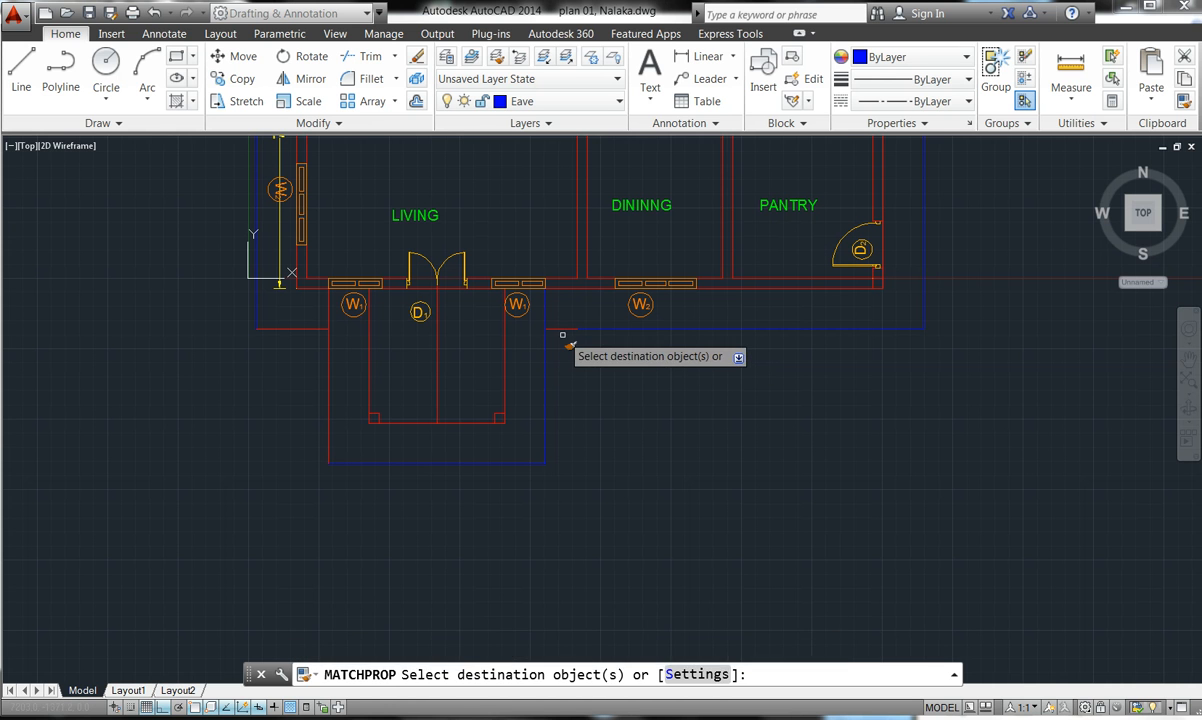
pyautogui.click(566, 341)
pyautogui.click(553, 327)
pyautogui.doubleClick(328, 359)
pyautogui.click(307, 324)
pyautogui.click(307, 328)
pyautogui.click(305, 337)
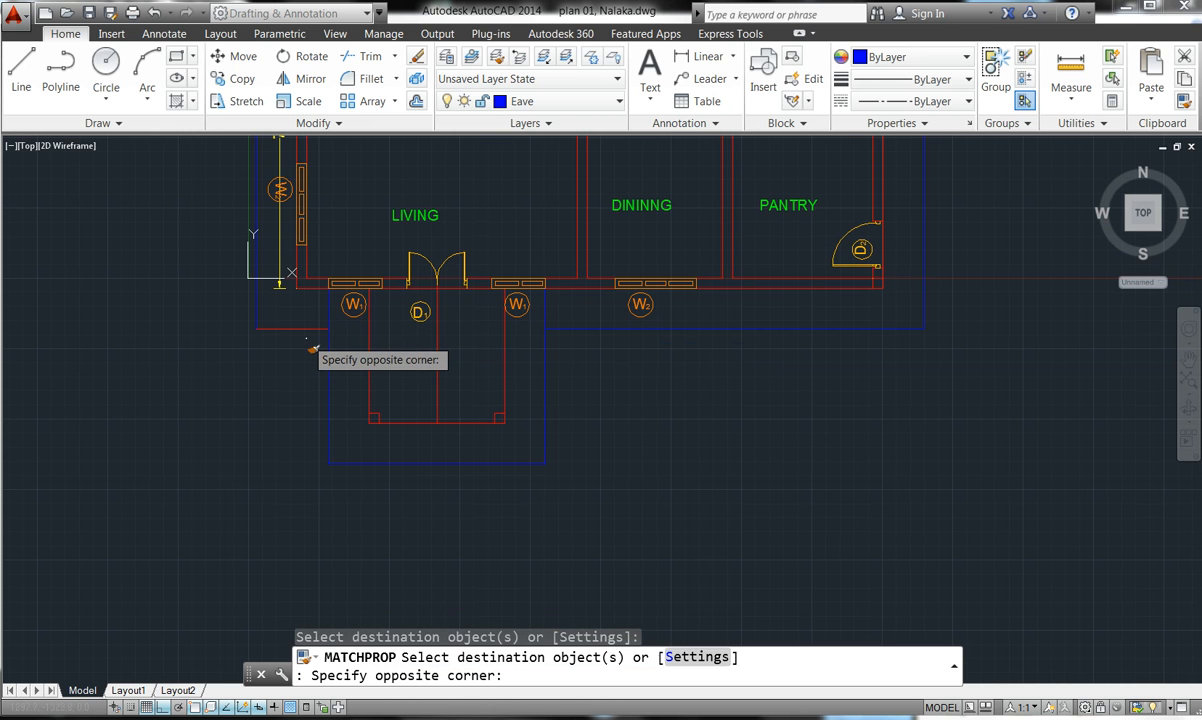
pyautogui.click(289, 329)
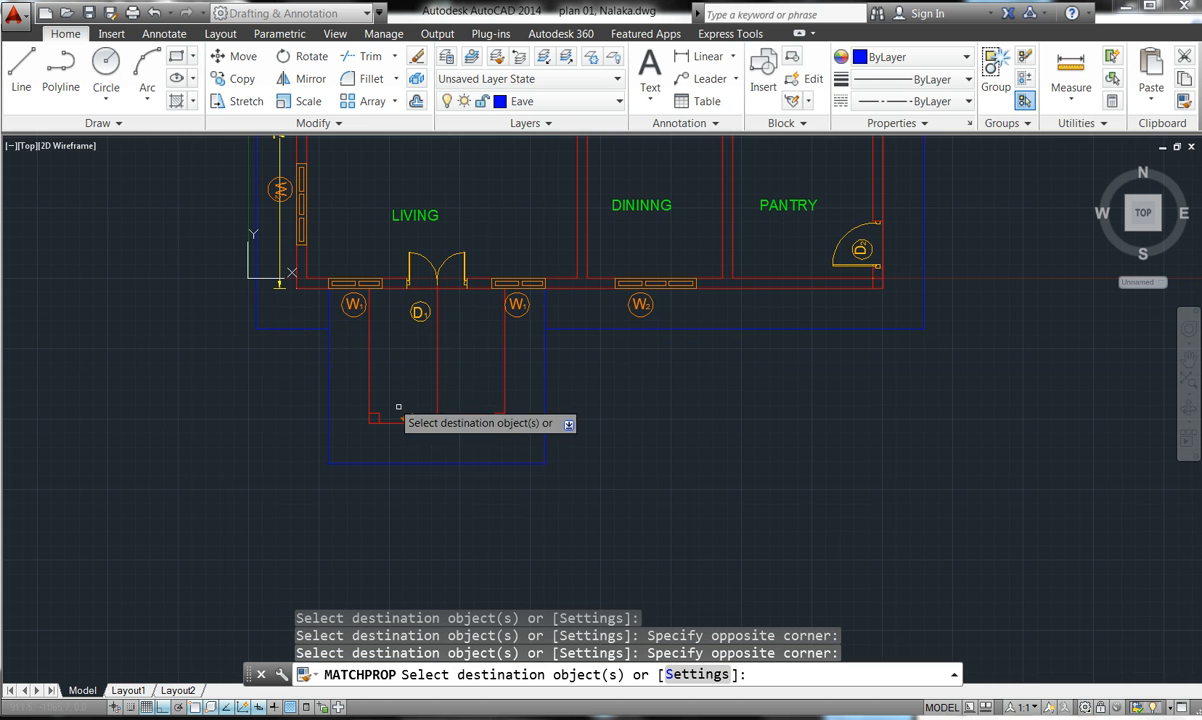
pyautogui.scroll(-5, 421, 422)
pyautogui.scroll(4, 416, 328)
pyautogui.press('Escape')
pyautogui.press('Escape')
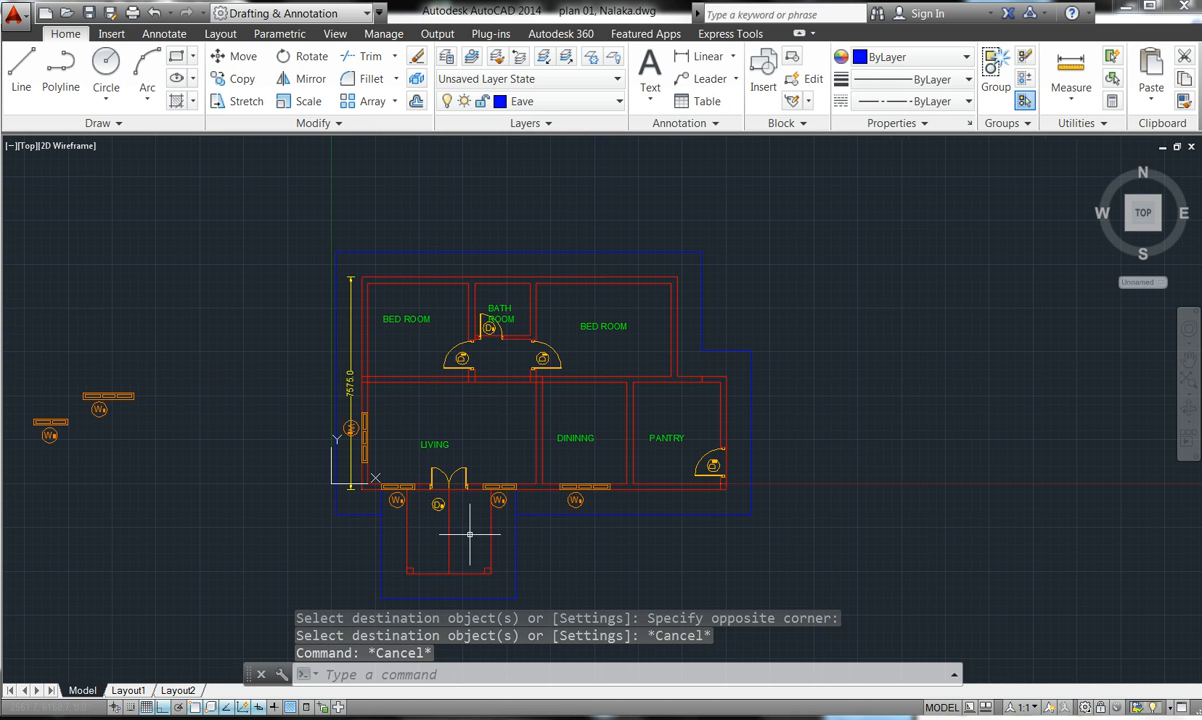
# - Trim the two short blue stubs between the living room's front wall and the eave line
pyautogui.click(370, 56)
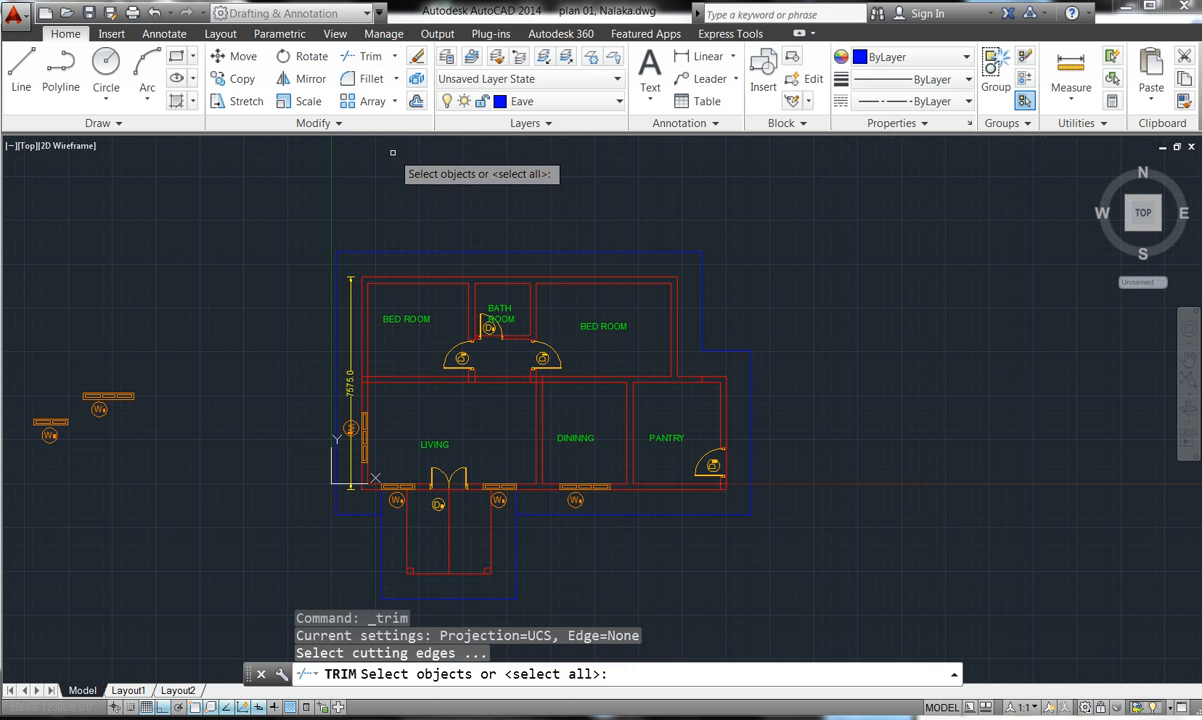
pyautogui.press('Return')
pyautogui.scroll(4, 365, 547)
pyautogui.click(387, 490)
pyautogui.click(731, 484)
pyautogui.press('Escape')
pyautogui.press('Escape')
pyautogui.press('Escape')
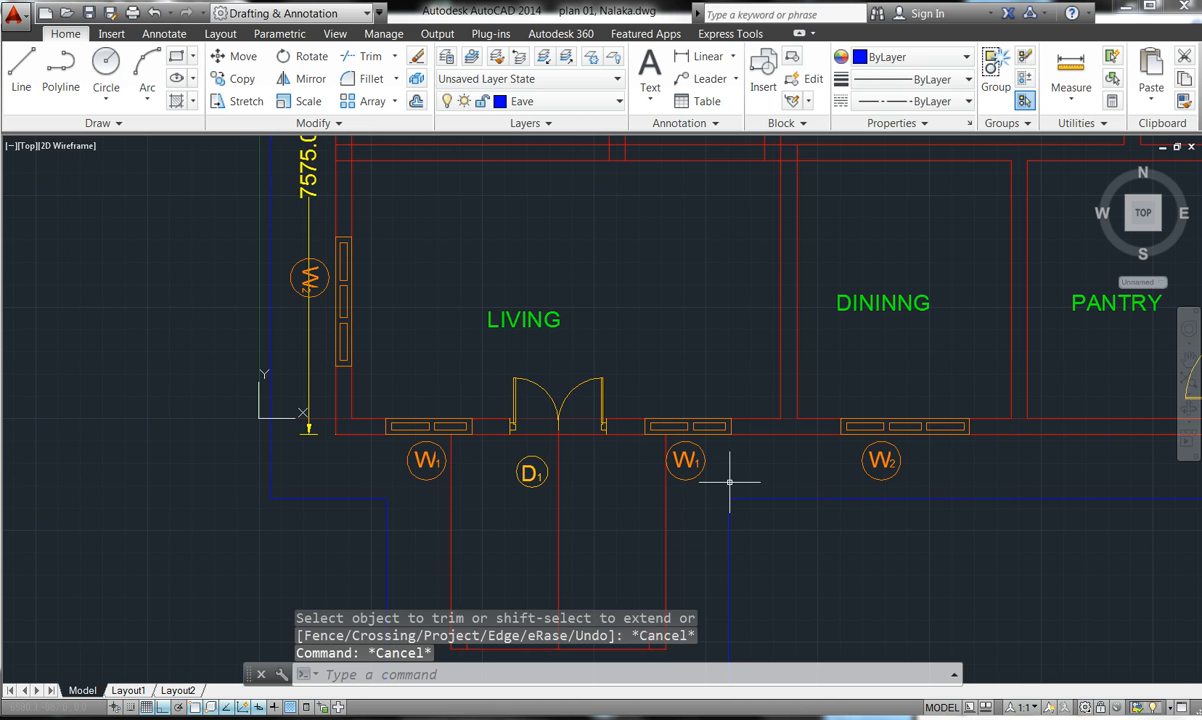
pyautogui.scroll(-4, 720, 478)
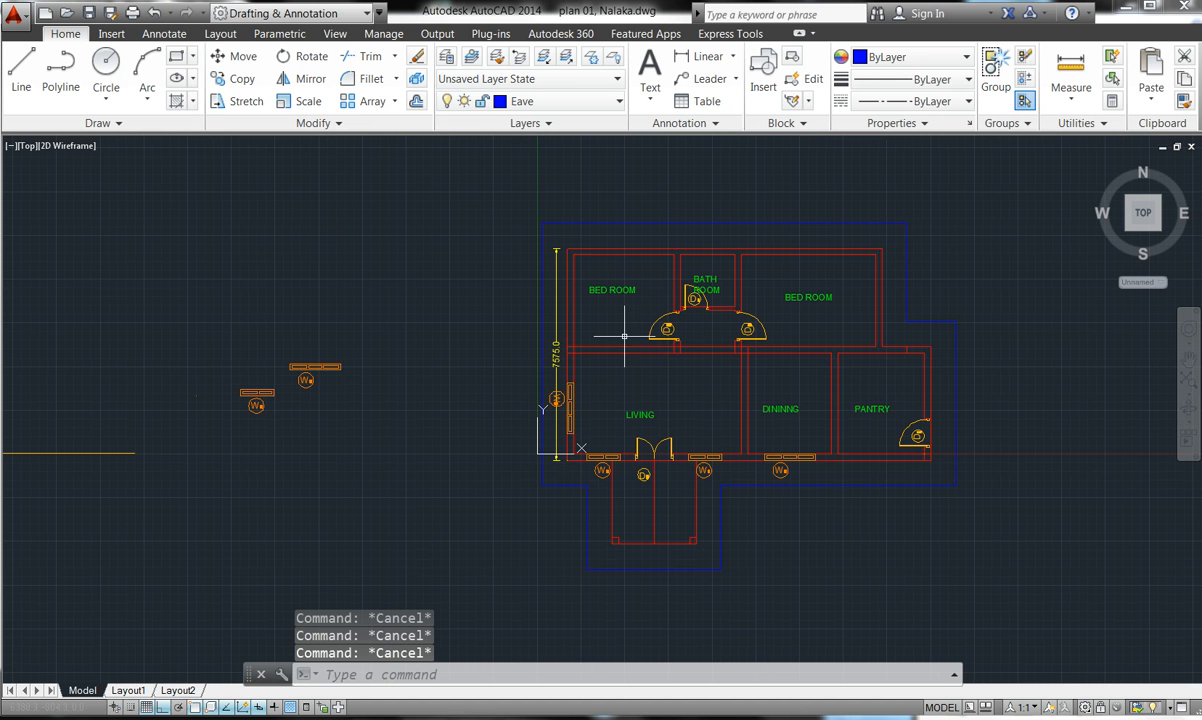
pyautogui.scroll(8, 590, 207)
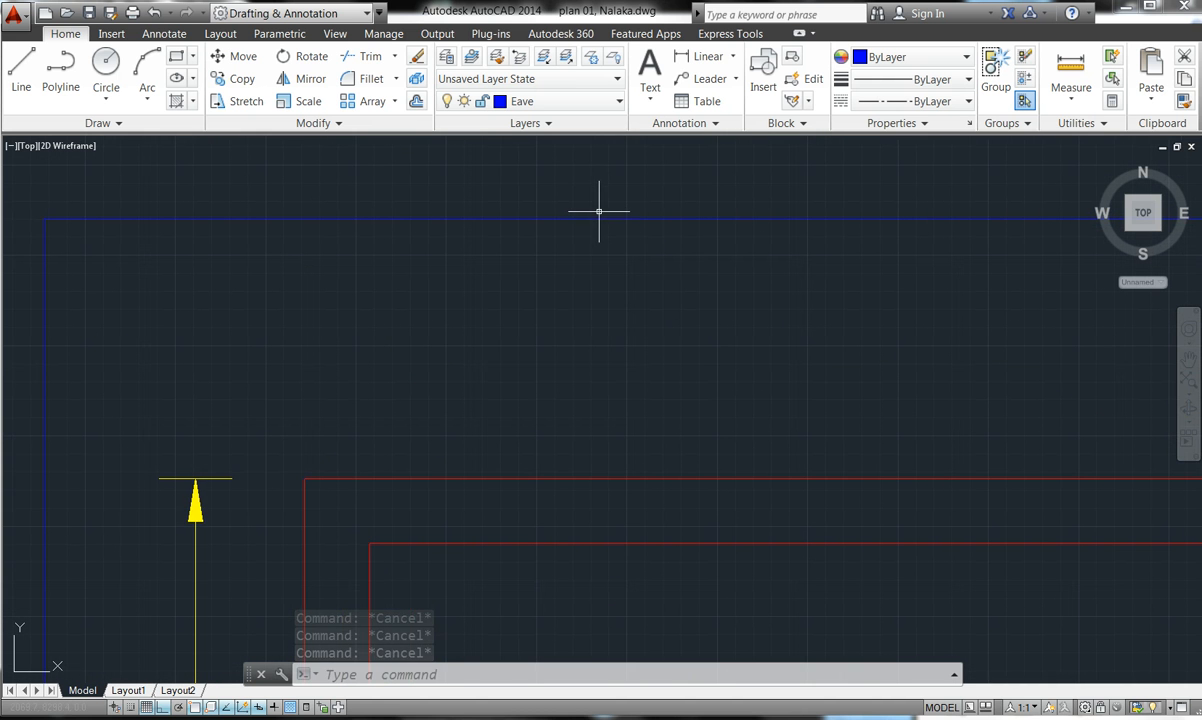
pyautogui.scroll(5, 603, 212)
pyautogui.scroll(-7, 604, 210)
pyautogui.scroll(-5, 603, 210)
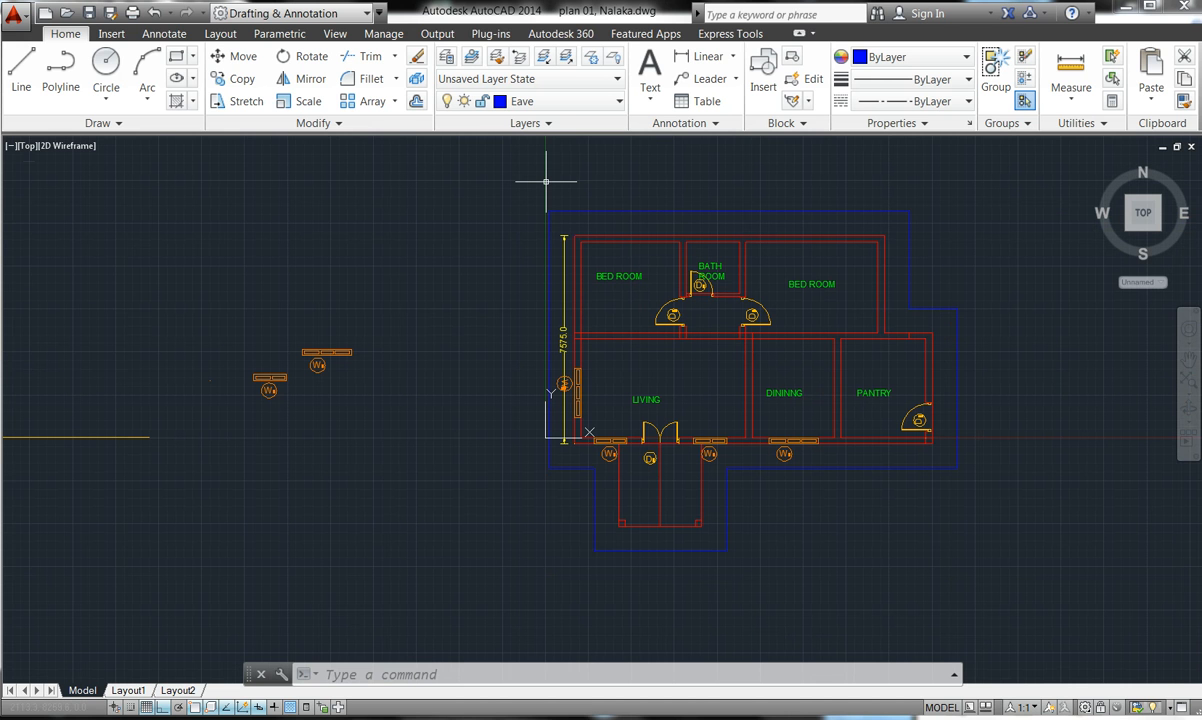
# - Start REGION and select the top, lower-left and left eave outline lines
pyautogui.press('Escape')
pyautogui.press('Escape')
pyautogui.press('Escape')
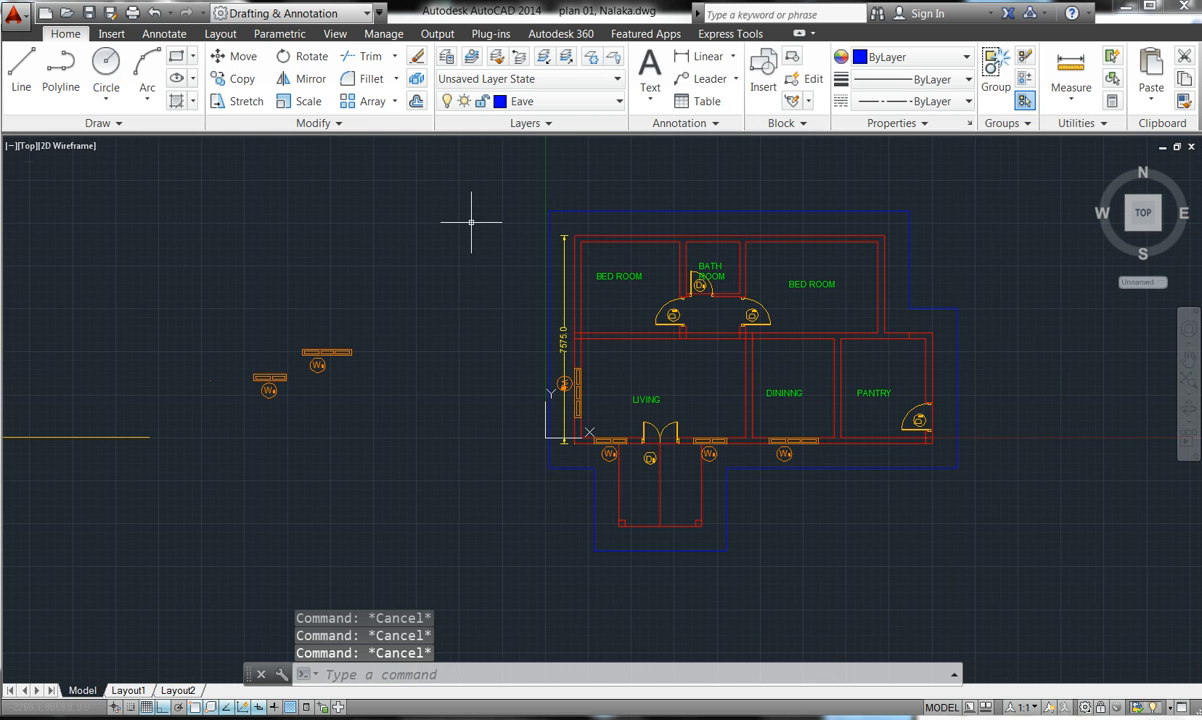
pyautogui.write('r')
pyautogui.write('eggioon')
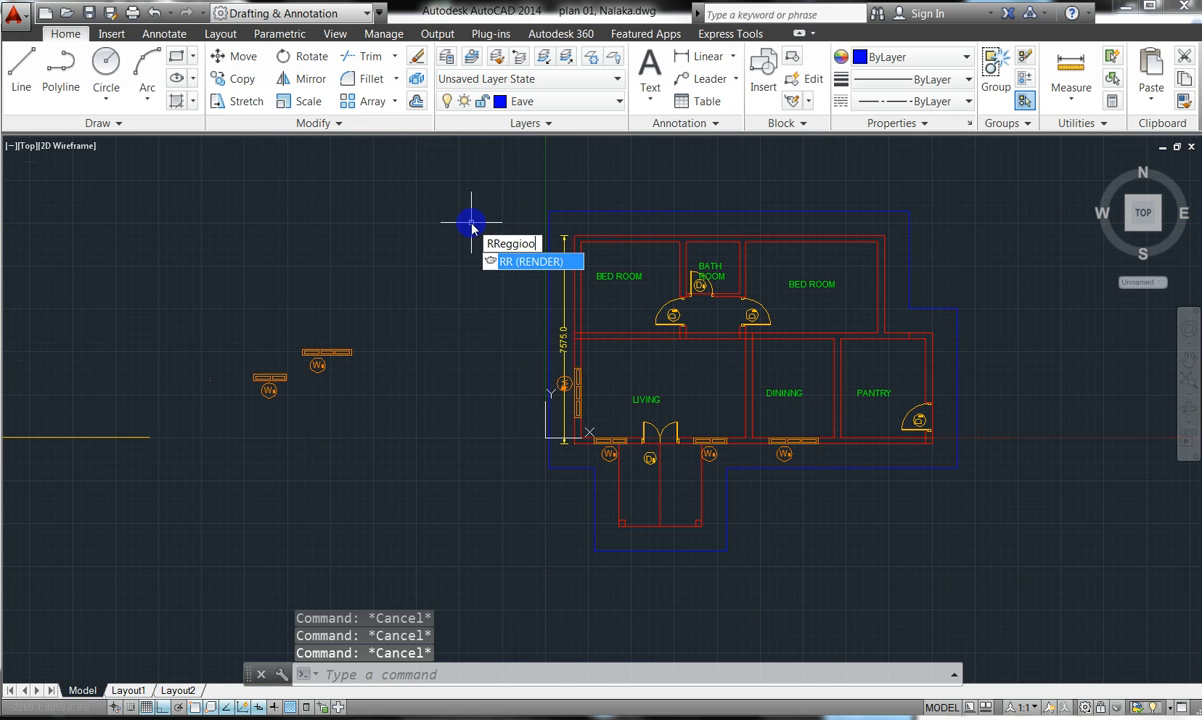
pyautogui.press('BackSpace')
pyautogui.press('BackSpace')
pyautogui.press('BackSpace')
pyautogui.press('BackSpace')
pyautogui.press('BackSpace')
pyautogui.press('BackSpace')
pyautogui.press('BackSpace')
pyautogui.press('BackSpace')
pyautogui.write('reg')
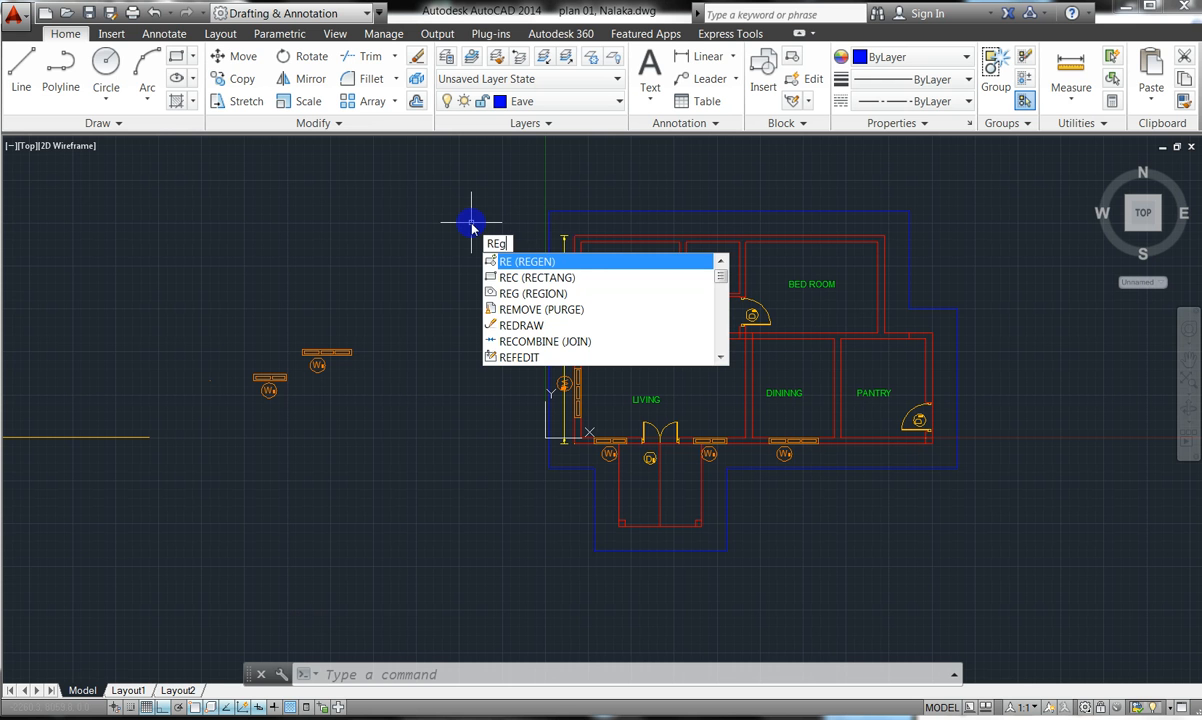
pyautogui.write('io')
pyautogui.press('Return')
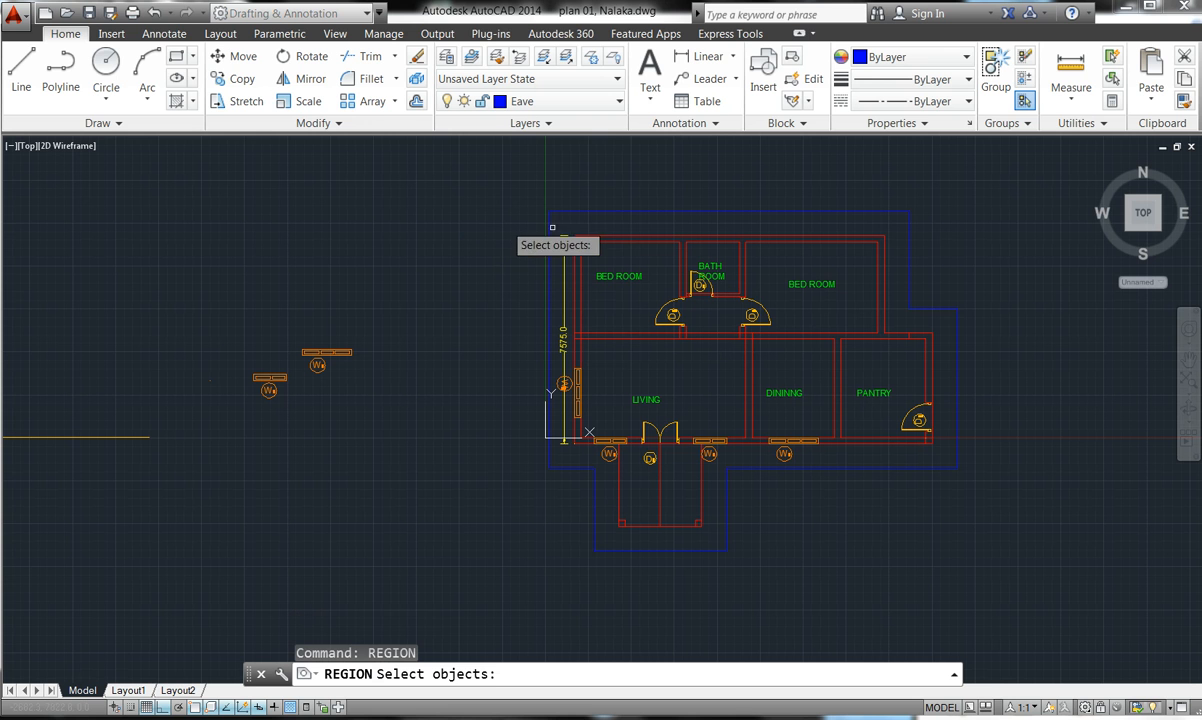
pyautogui.click(580, 212)
pyautogui.click(547, 224)
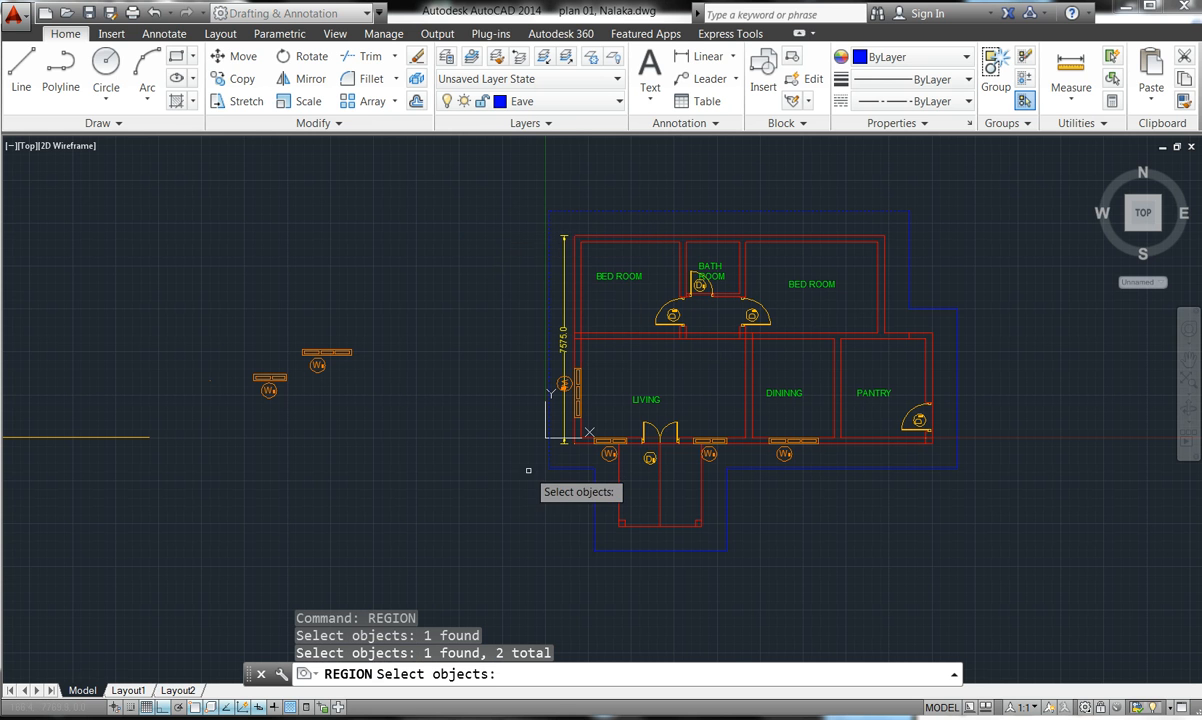
pyautogui.click(579, 470)
pyautogui.click(550, 441)
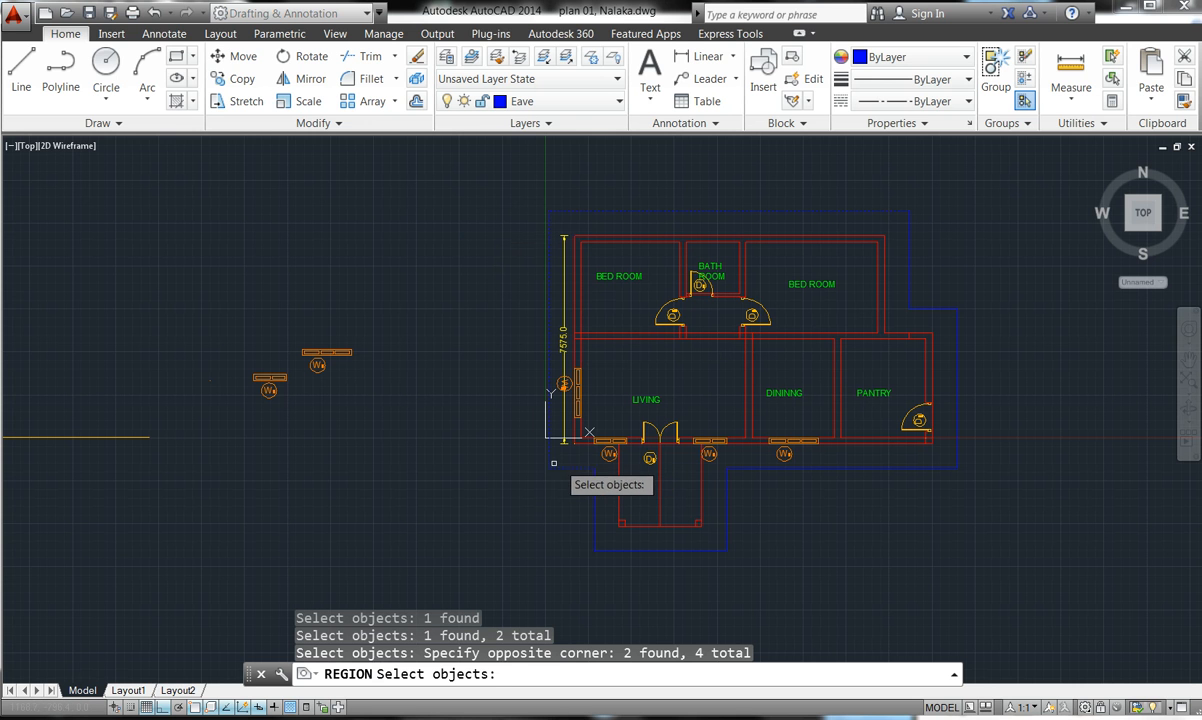
pyautogui.click(593, 518)
pyautogui.click(593, 518)
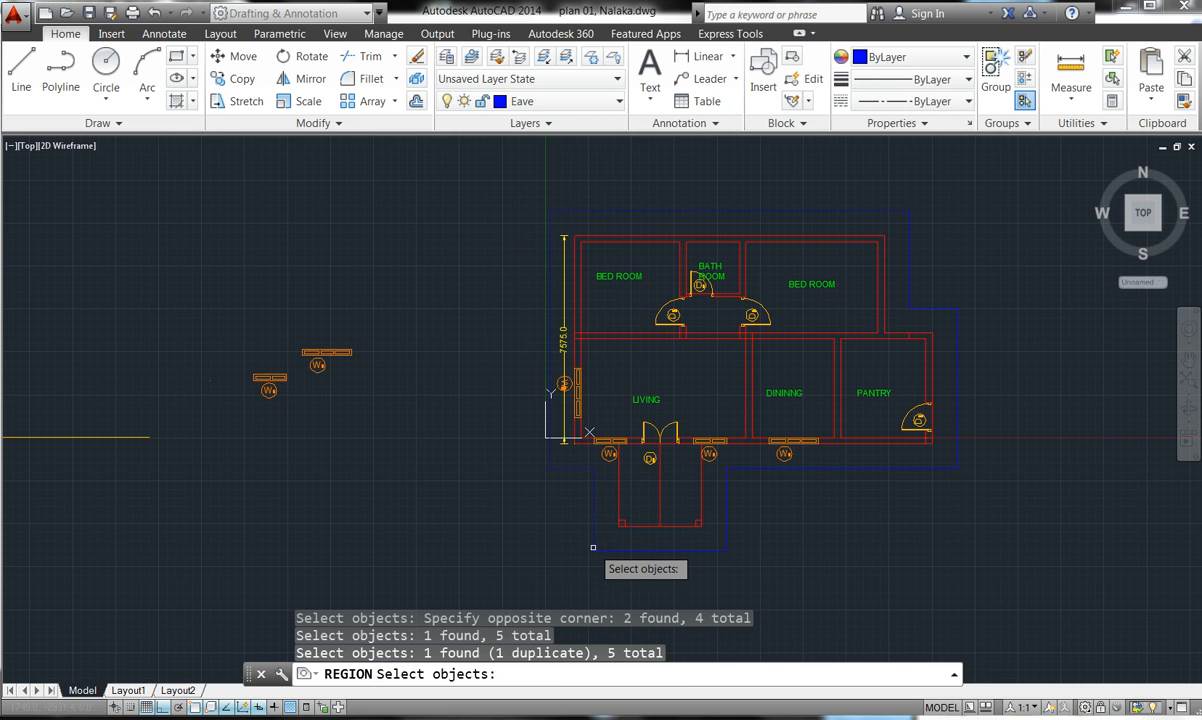
pyautogui.click(598, 550)
# - Add the porch and right-side eave lines and create the single closed region
pyautogui.click(765, 498)
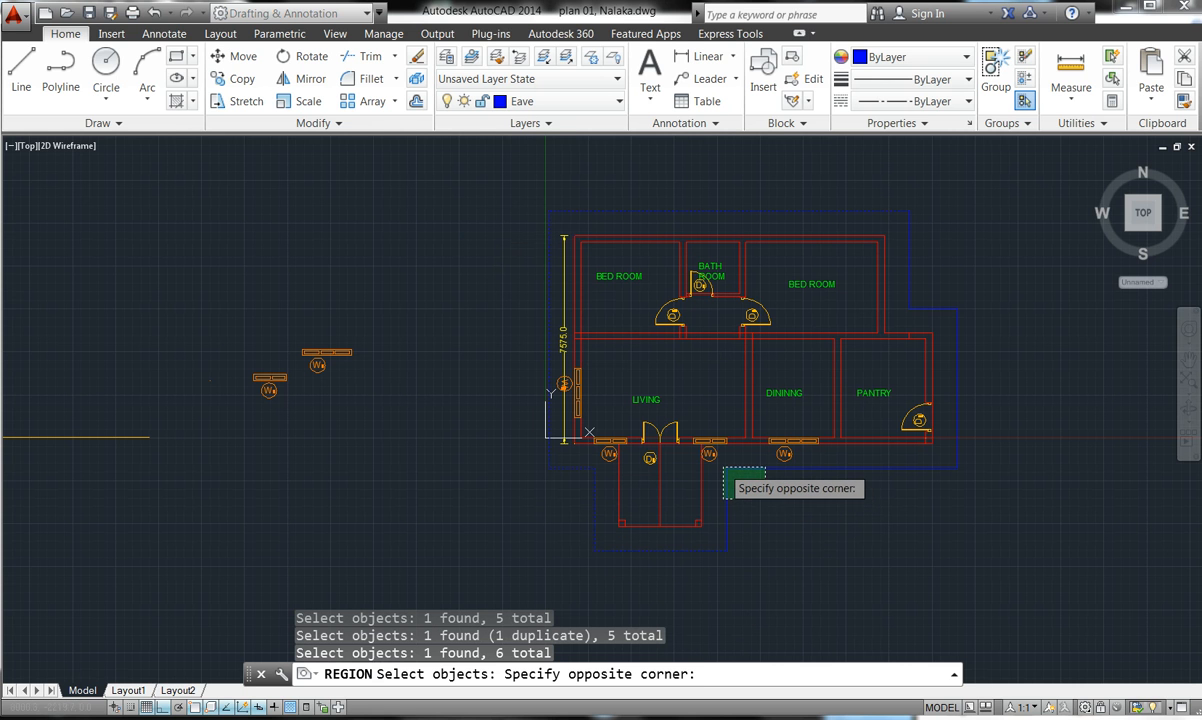
pyautogui.click(678, 437)
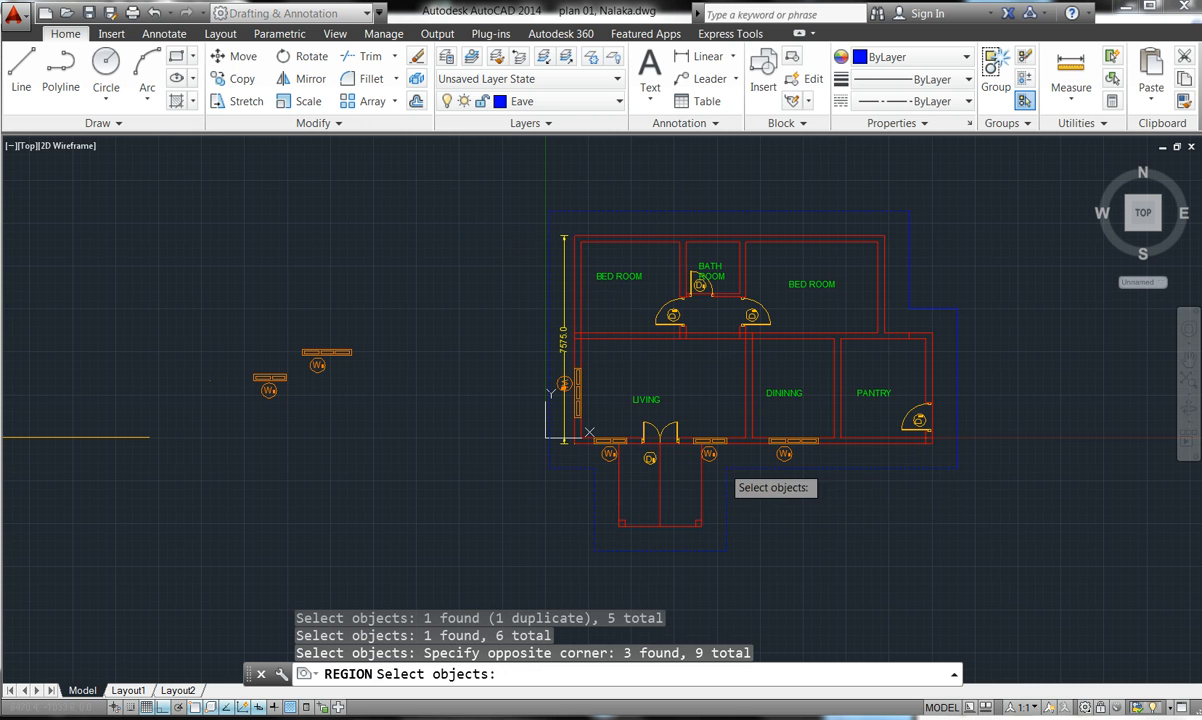
pyautogui.click(955, 411)
pyautogui.click(937, 283)
pyautogui.click(893, 227)
pyautogui.doubleClick(860, 289)
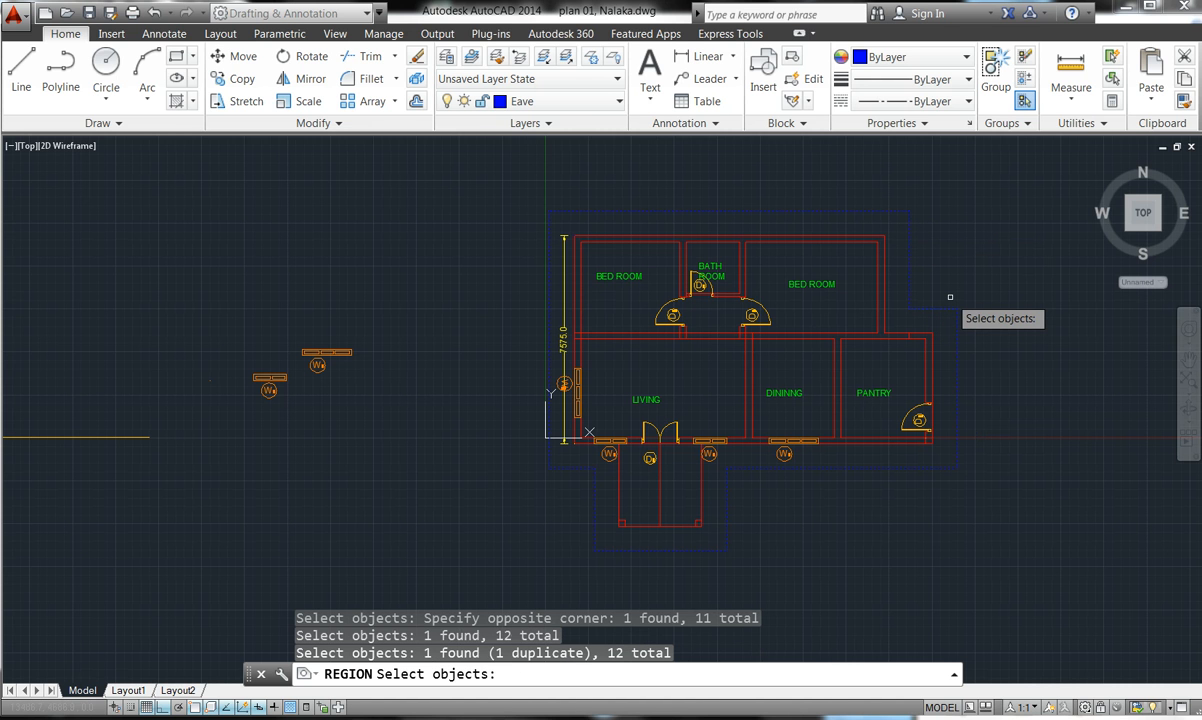
pyautogui.press('Return')
pyautogui.press('Escape')
pyautogui.press('Escape')
pyautogui.press('Escape')
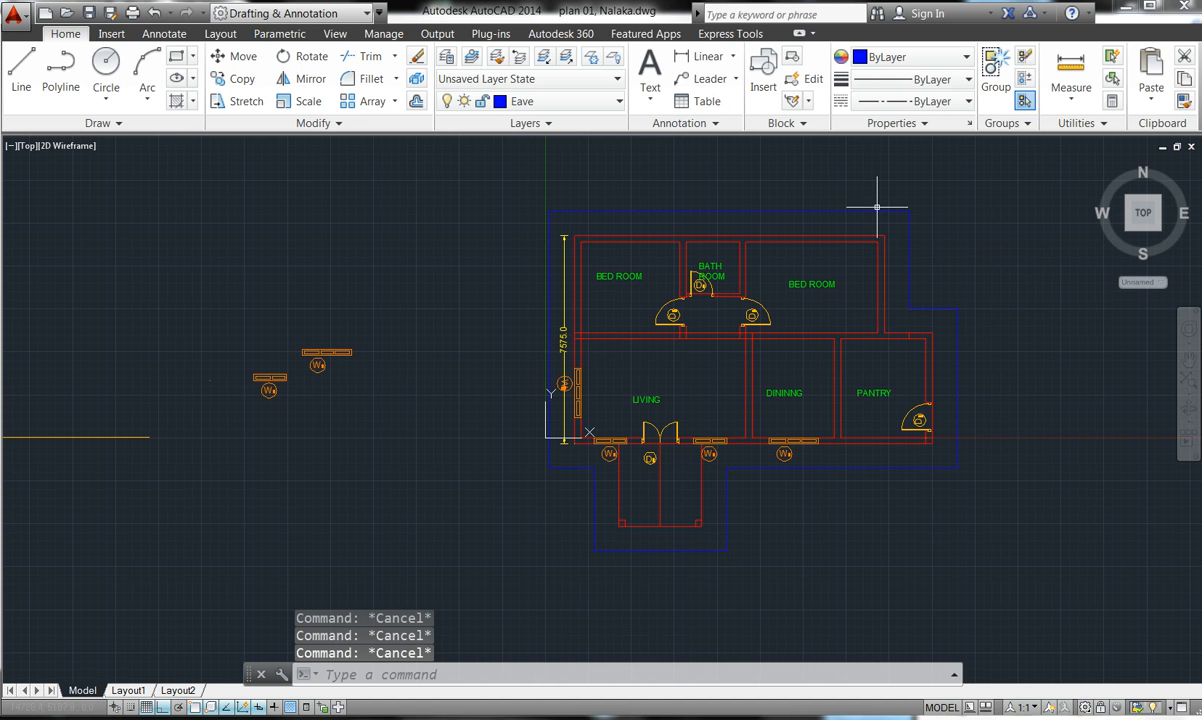
pyautogui.click(877, 211)
pyautogui.press('Escape')
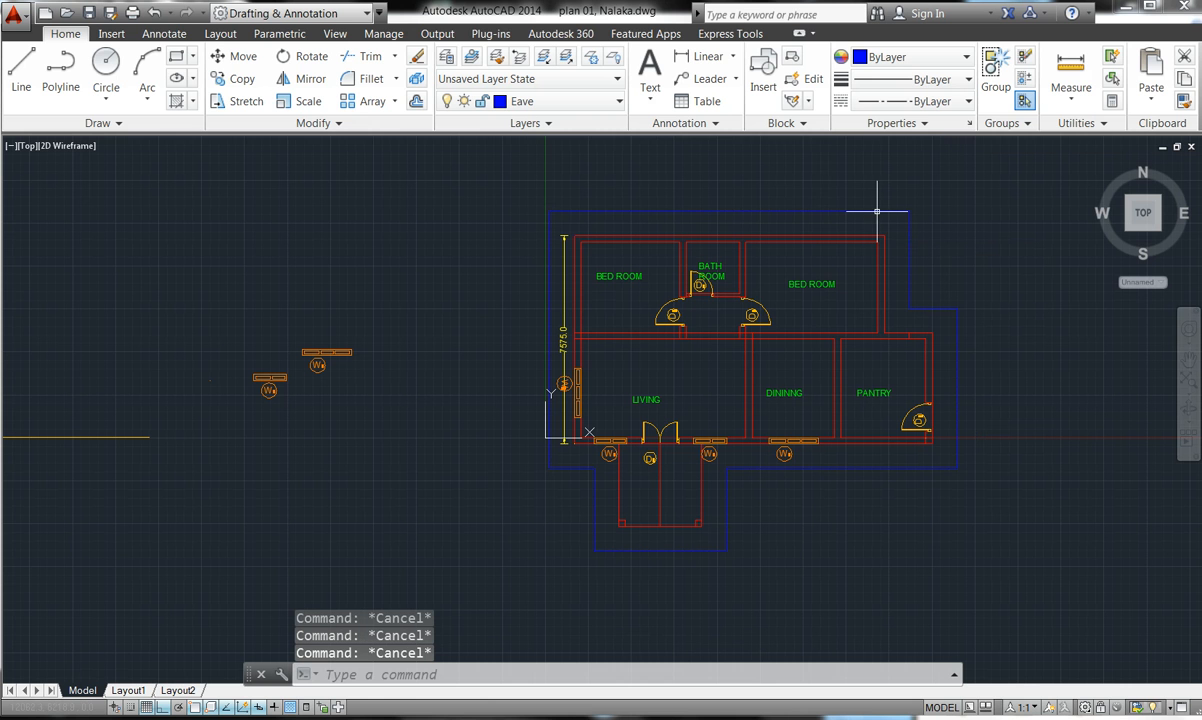
pyautogui.click(620, 210)
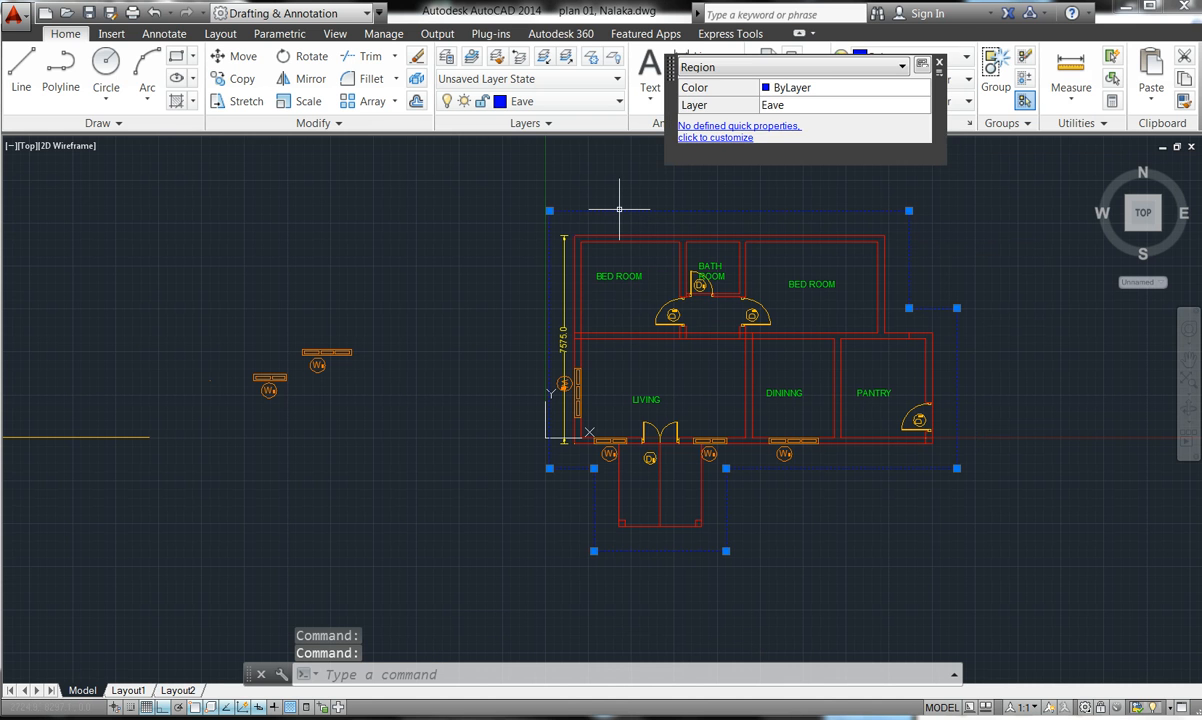
pyautogui.press('Escape')
pyautogui.press('Escape')
pyautogui.press('Escape')
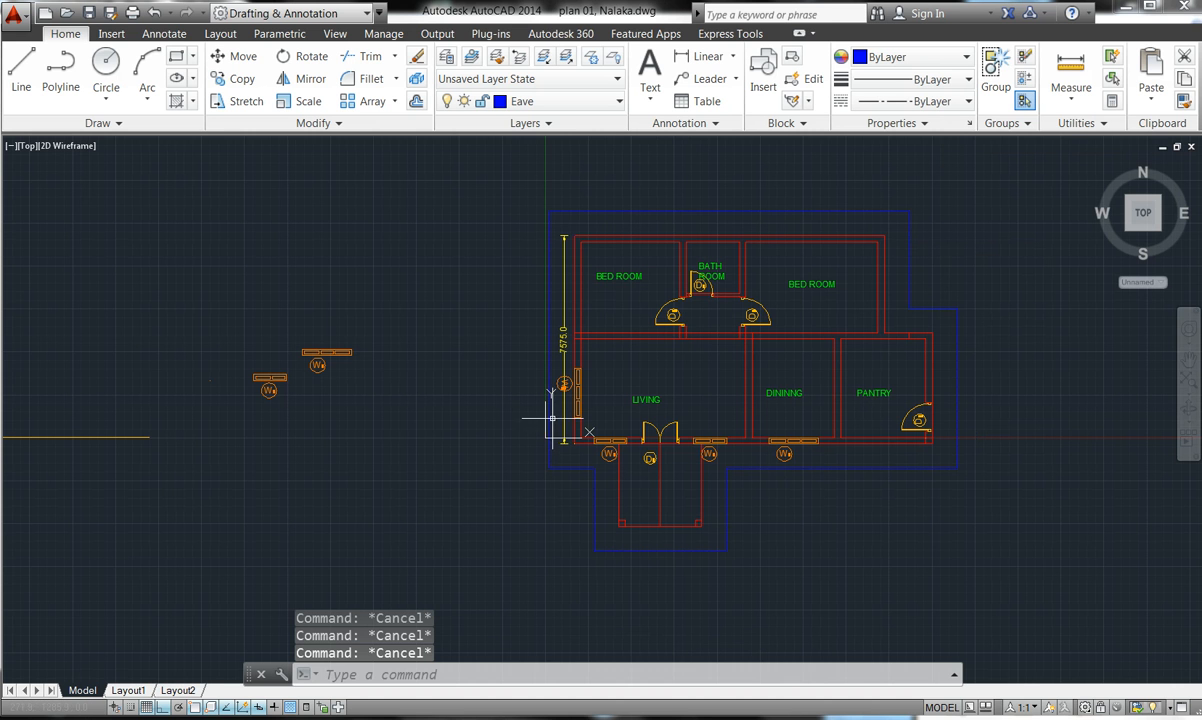
pyautogui.scroll(-2, 553, 423)
pyautogui.scroll(6, 560, 460)
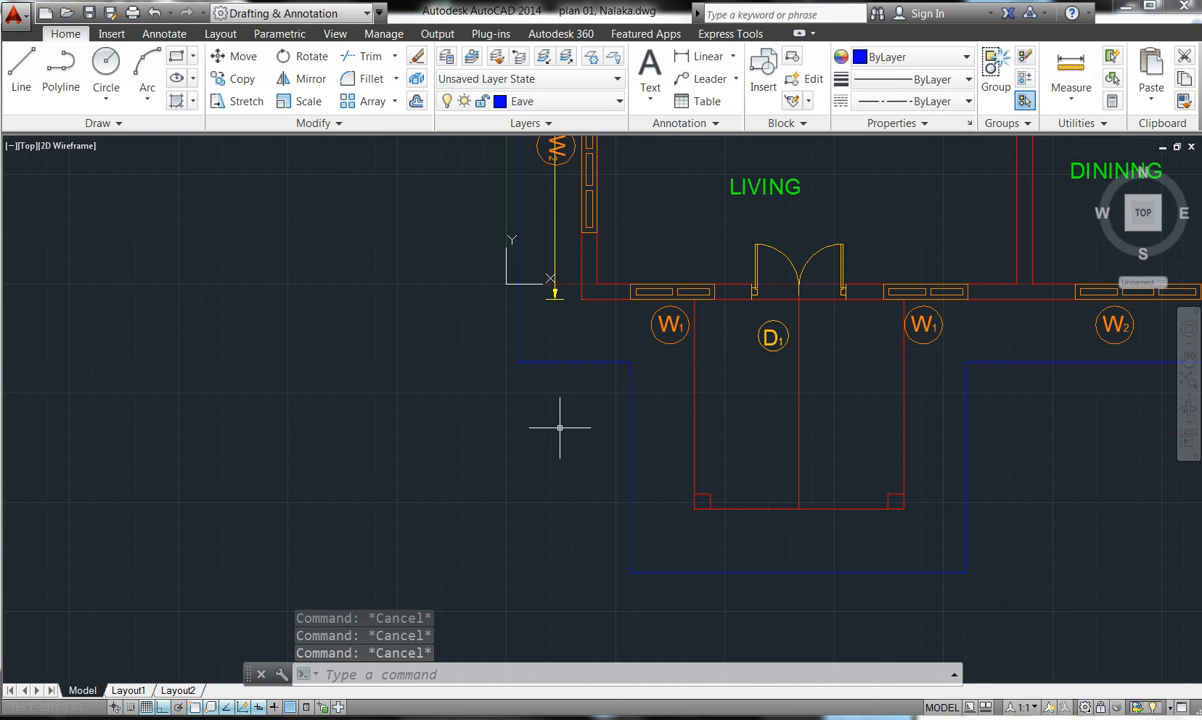
pyautogui.click(505, 283)
pyautogui.click(287, 404)
pyautogui.press('Escape')
pyautogui.press('Escape')
pyautogui.press('Escape')
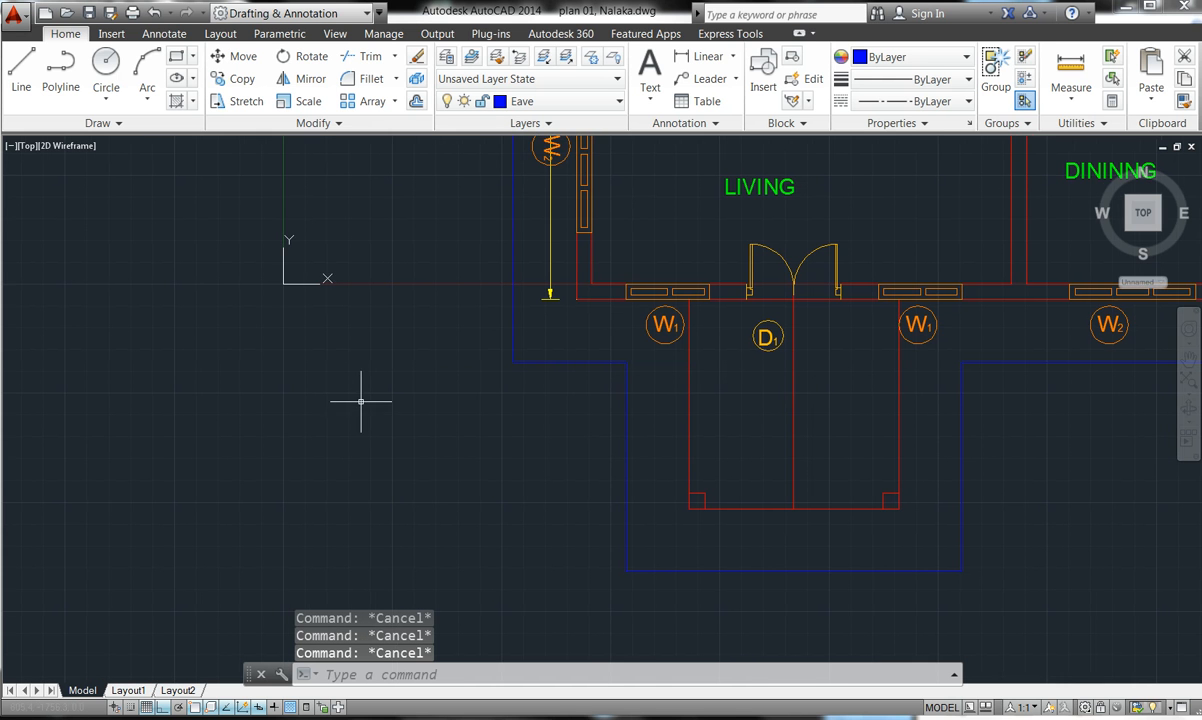
pyautogui.scroll(-5, 370, 396)
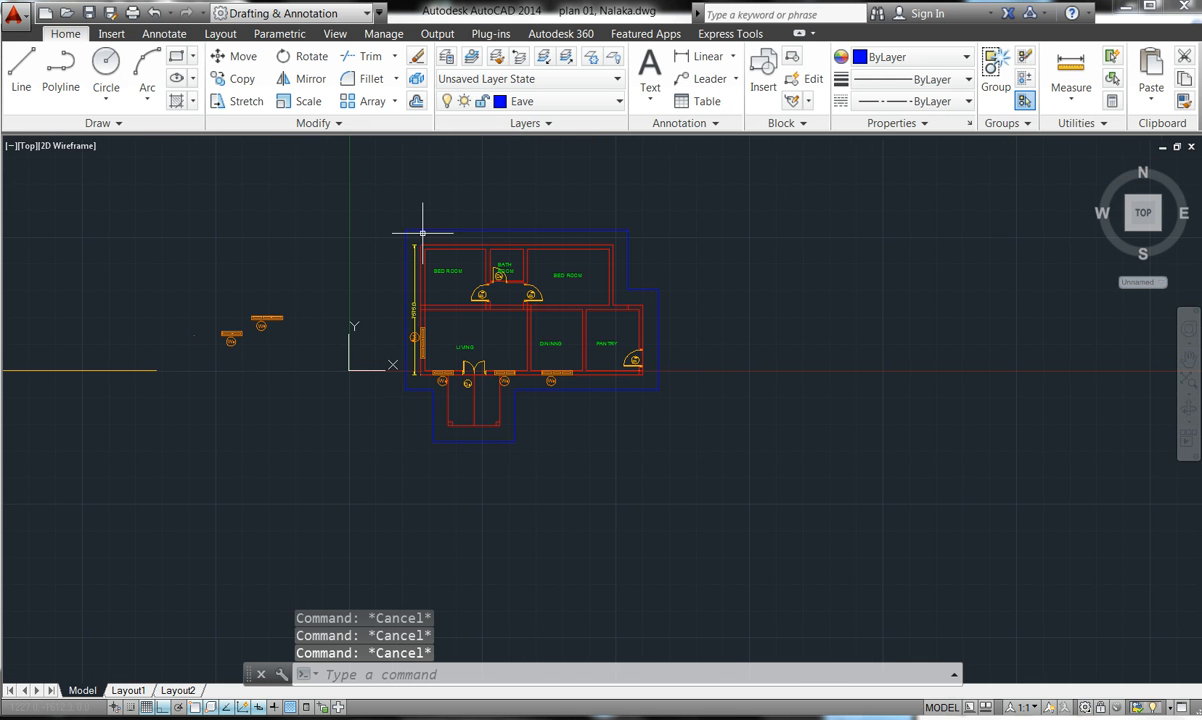
pyautogui.scroll(2, 415, 230)
pyautogui.scroll(6, 400, 232)
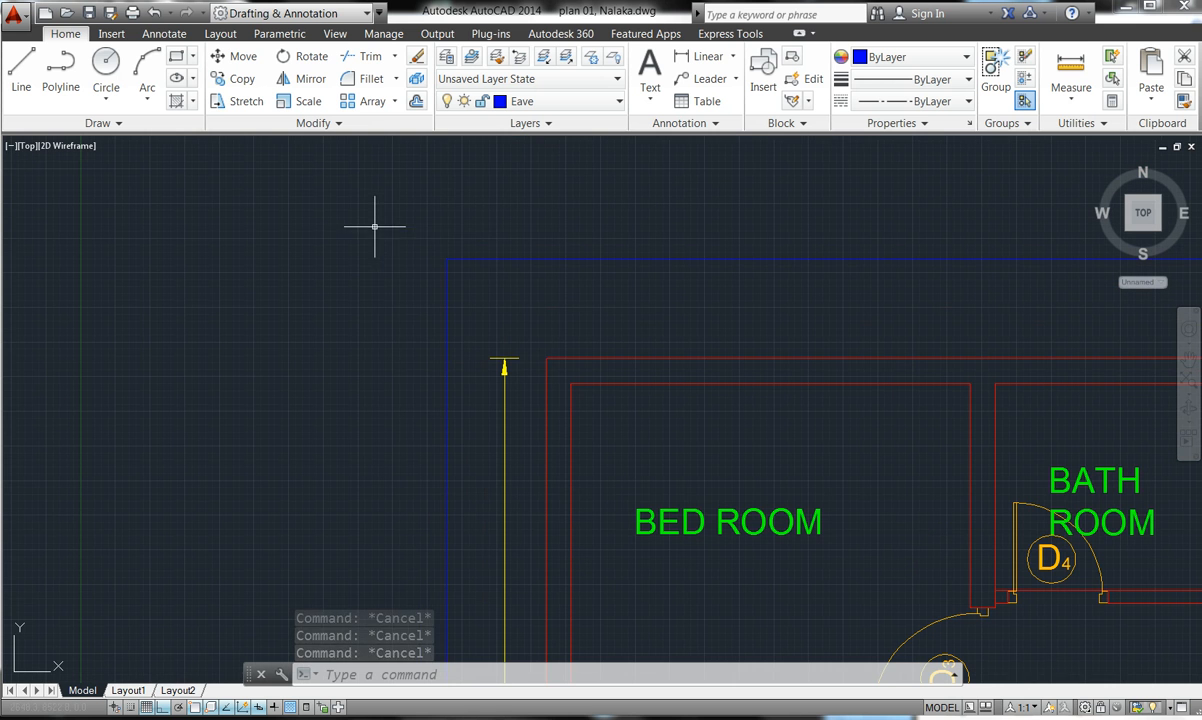
# - In the eave outline's Properties, set Linetype scale to 50, then 75, then 100
pyautogui.click(451, 258)
pyautogui.rightClick(446, 258)
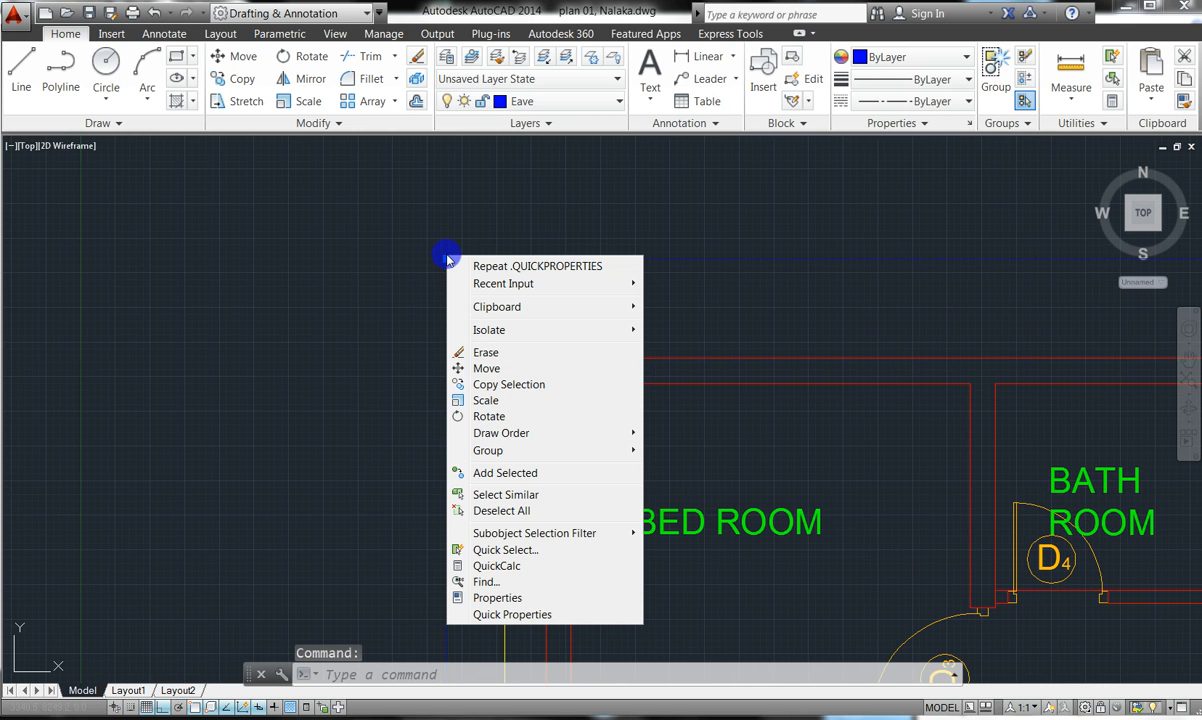
pyautogui.click(470, 599)
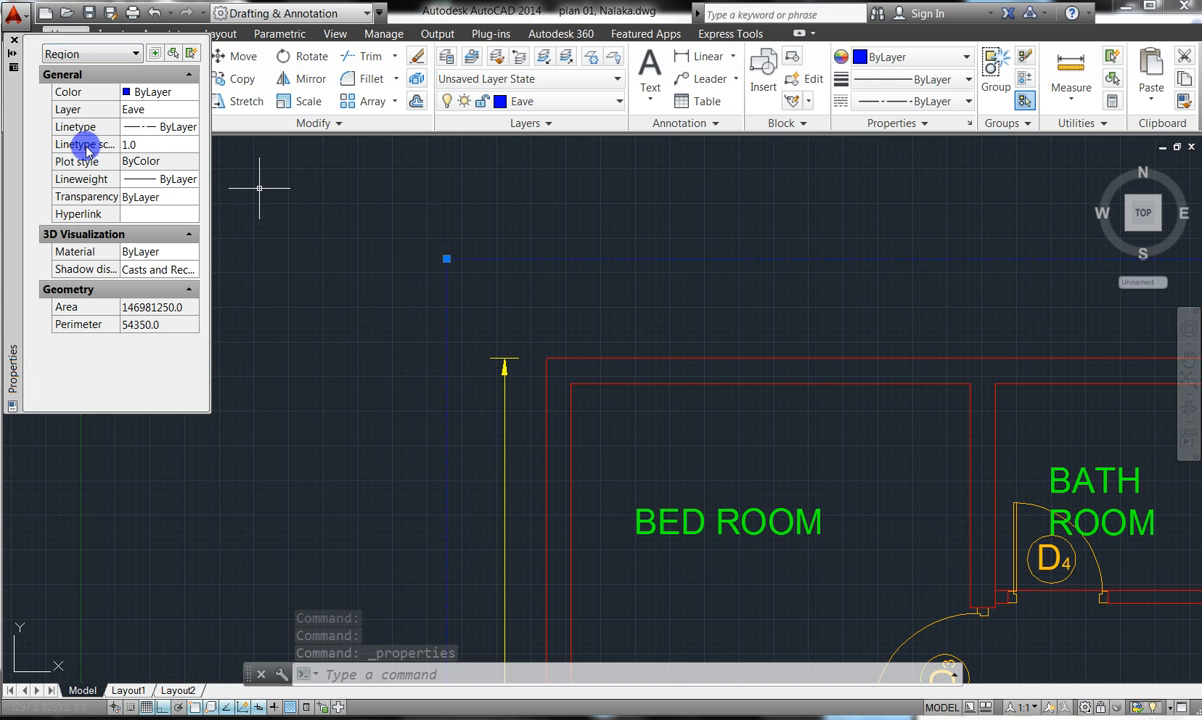
pyautogui.click(135, 145)
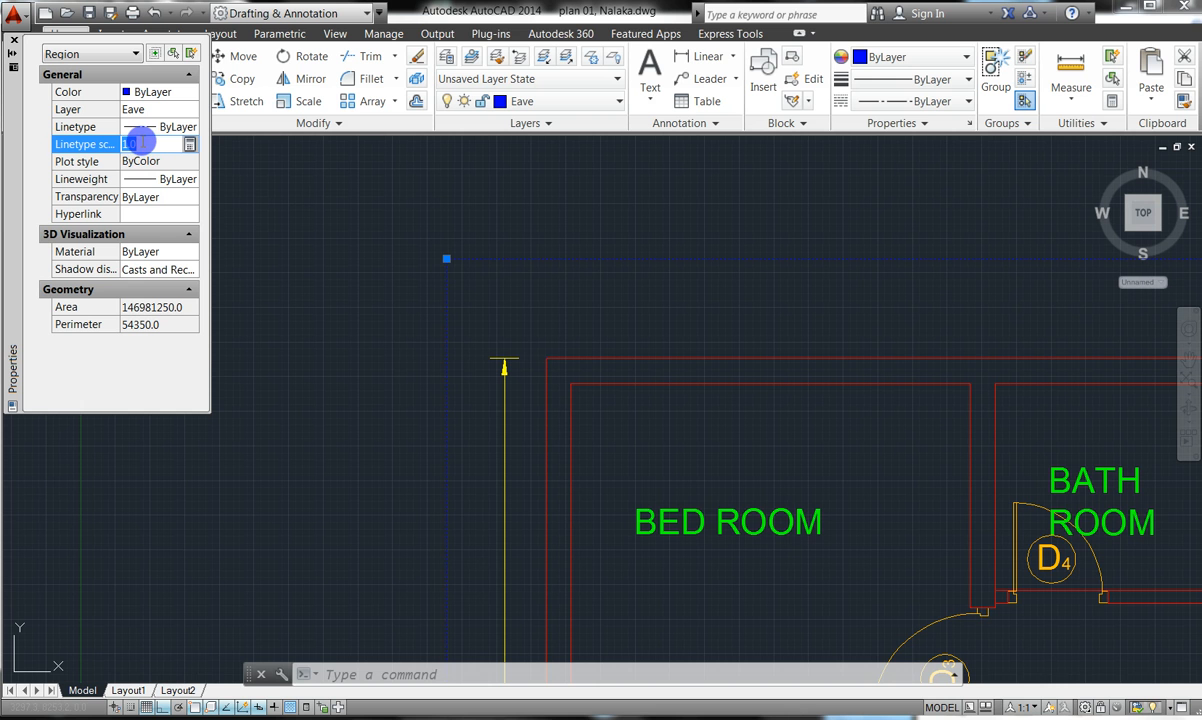
pyautogui.write('5')
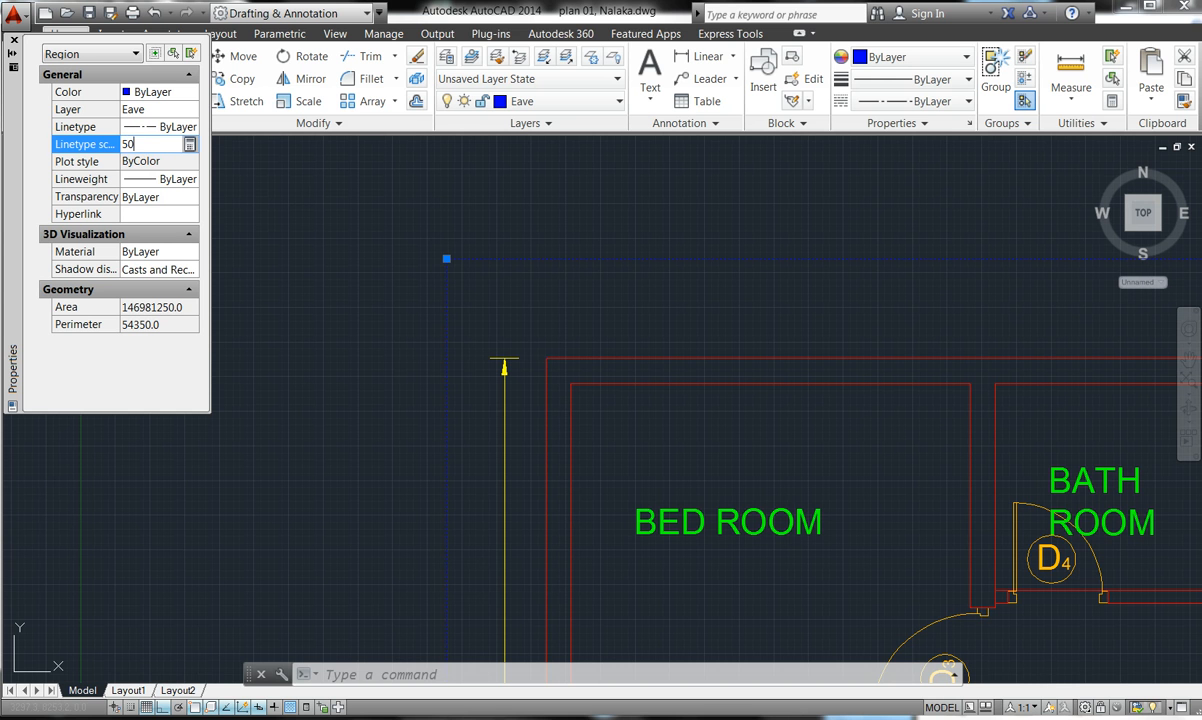
pyautogui.write('0')
pyautogui.press('Return')
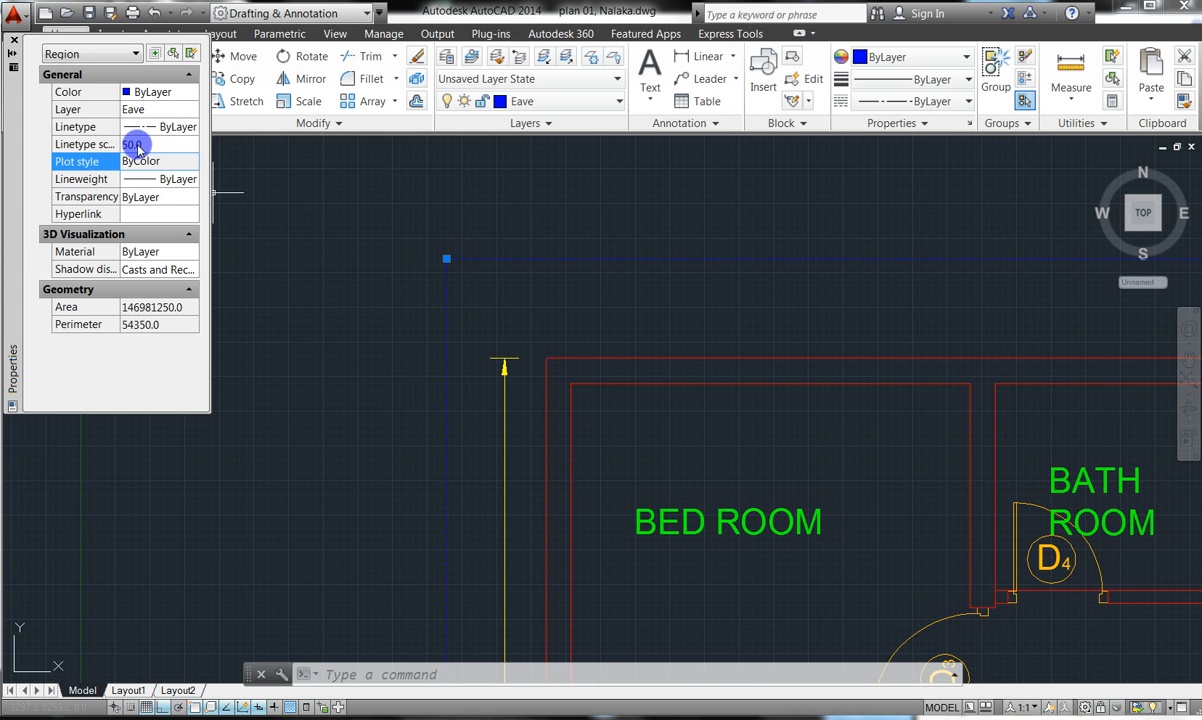
pyautogui.click(145, 145)
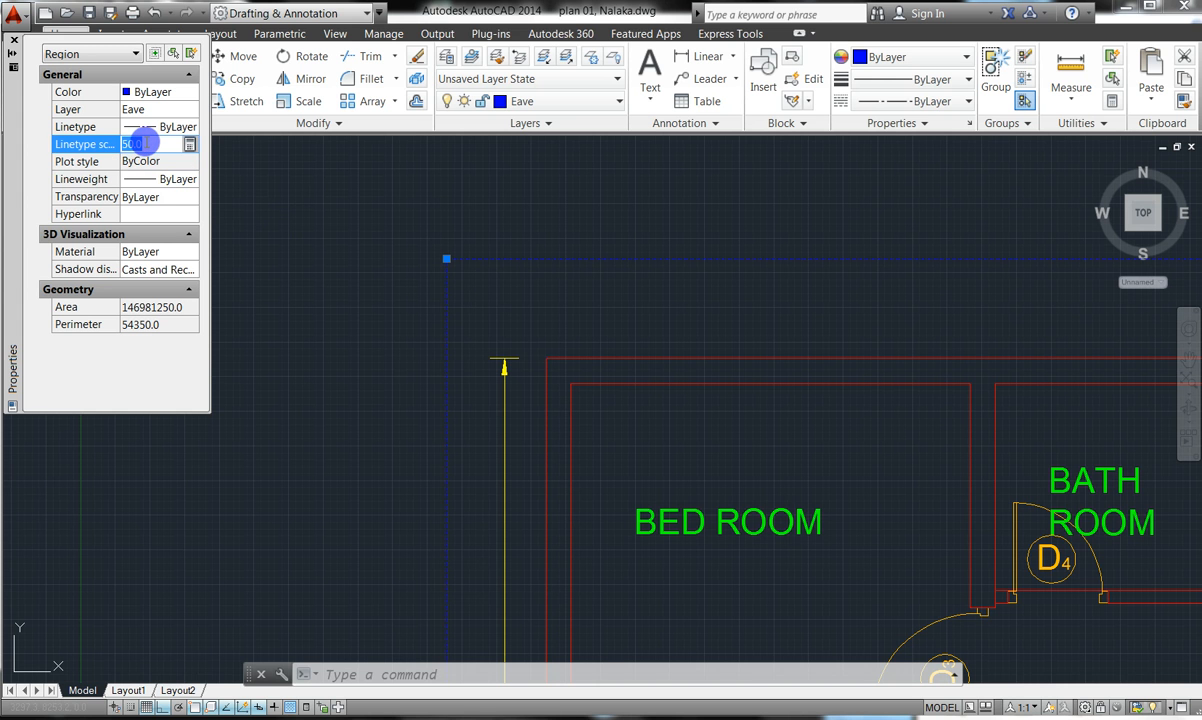
pyautogui.write('75')
pyautogui.press('Return')
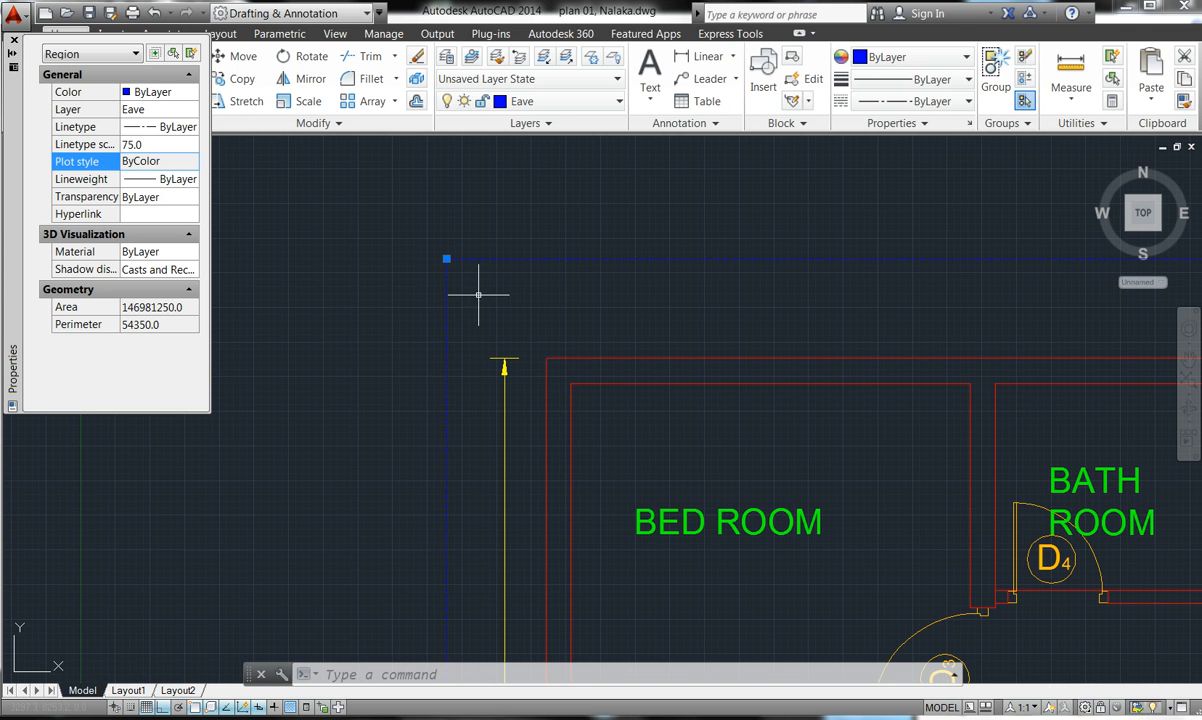
pyautogui.click(136, 143)
pyautogui.write('100')
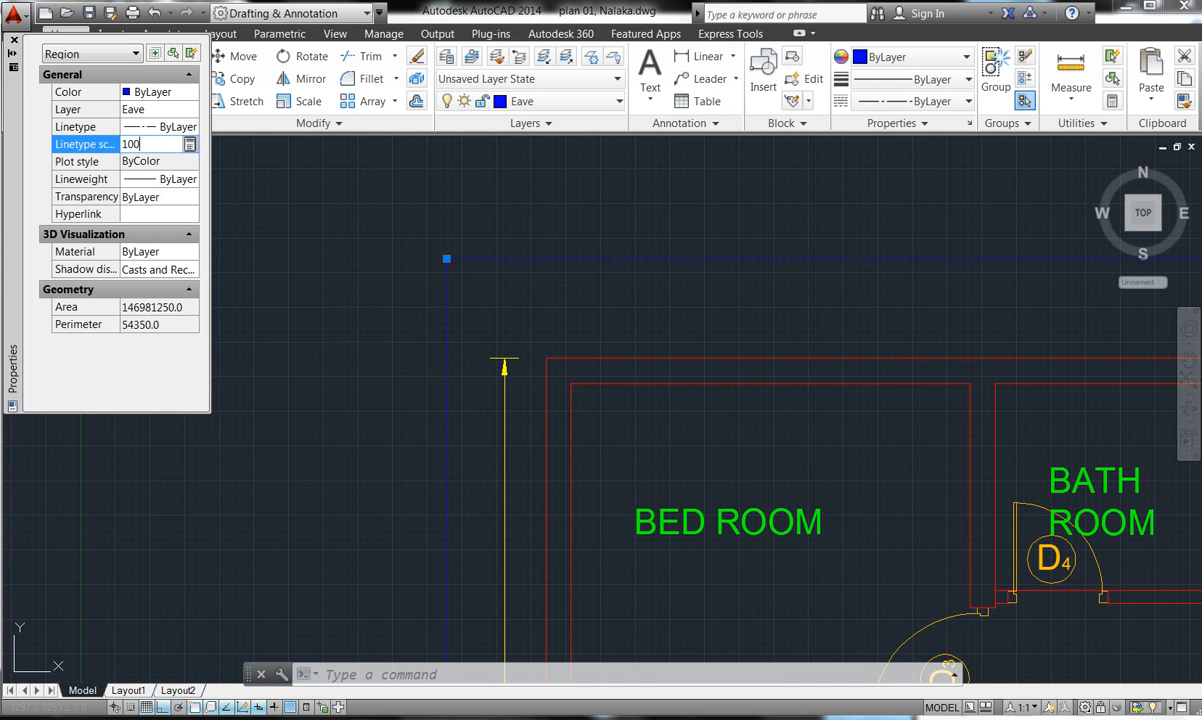
pyautogui.press('Return')
pyautogui.press('Return')
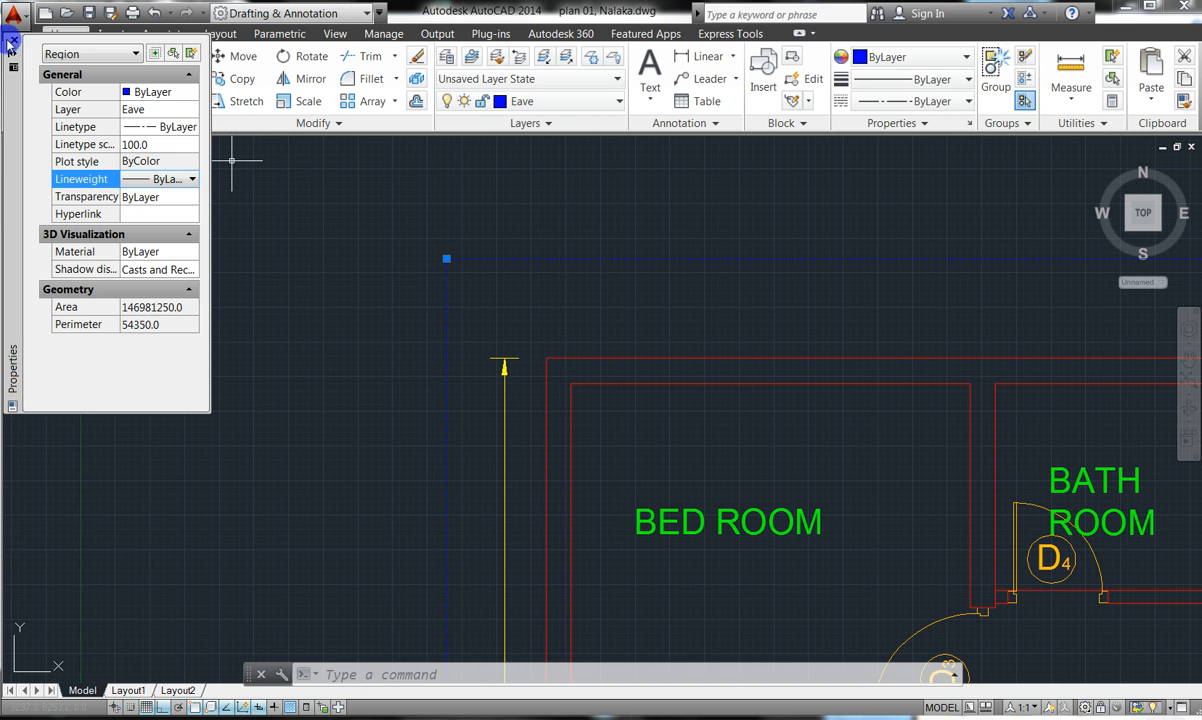
pyautogui.click(10, 44)
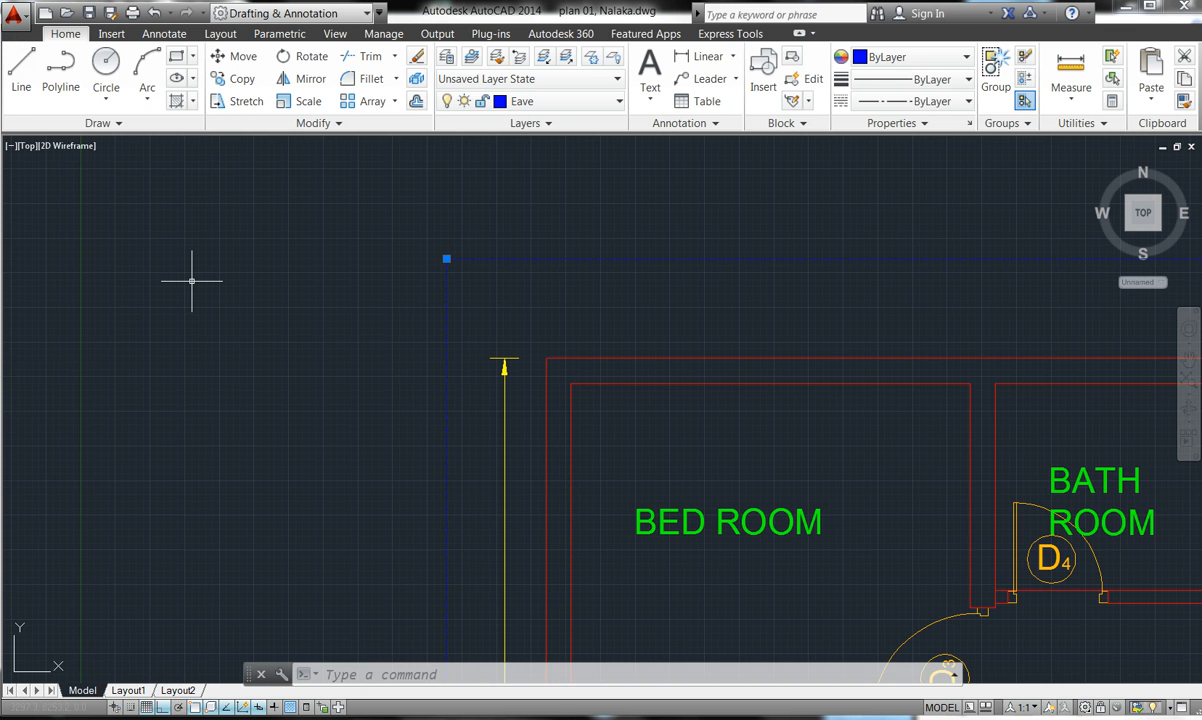
pyautogui.press('Escape')
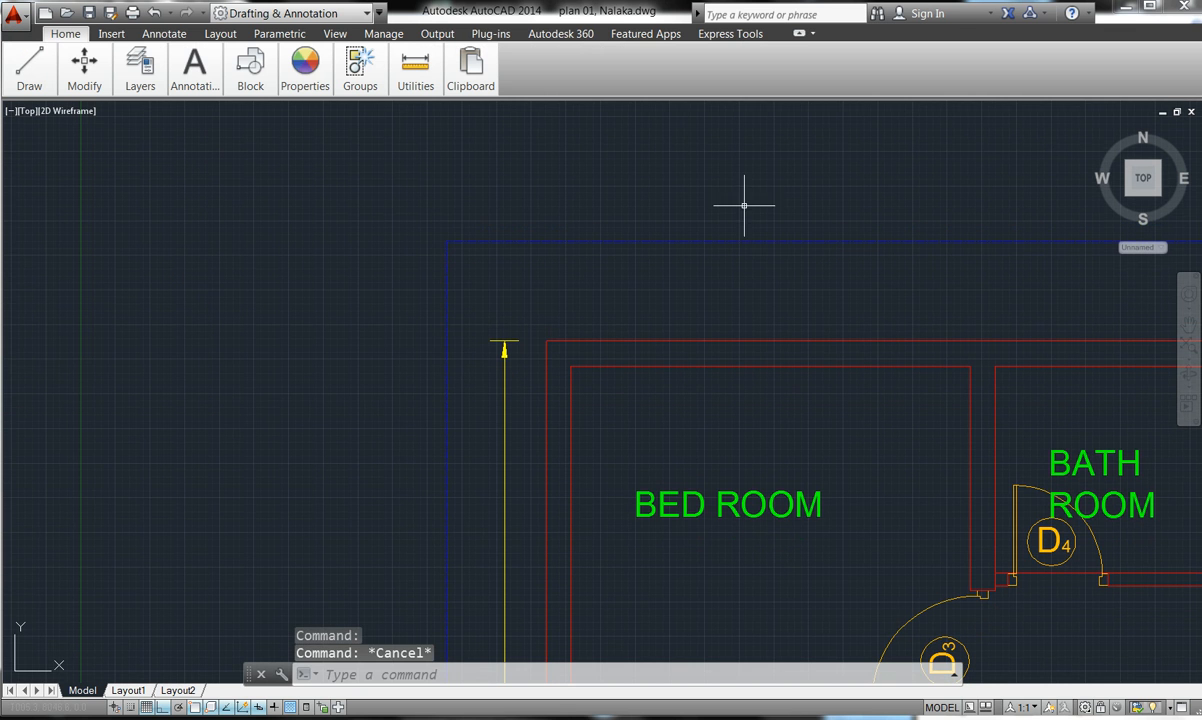
# - Set the eave region's linetype scale to 200 in the Properties palette
pyautogui.scroll(2, 660, 255)
pyautogui.scroll(3, 604, 225)
pyautogui.scroll(-6, 600, 222)
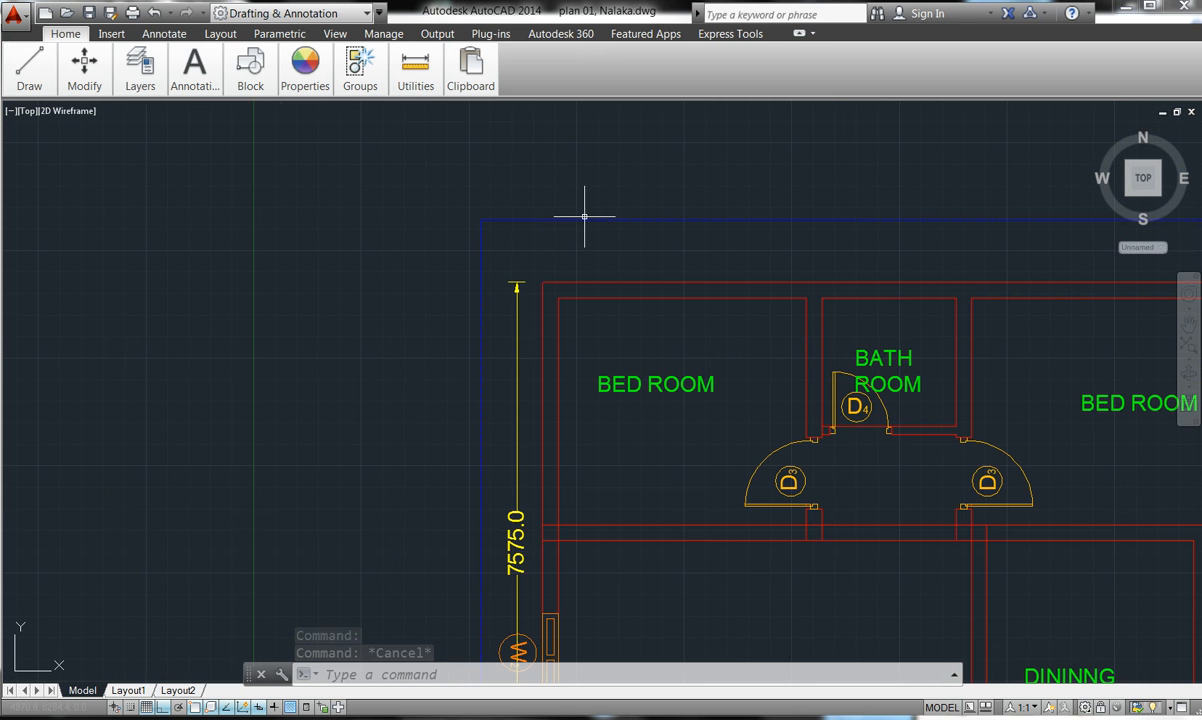
pyautogui.scroll(4, 558, 201)
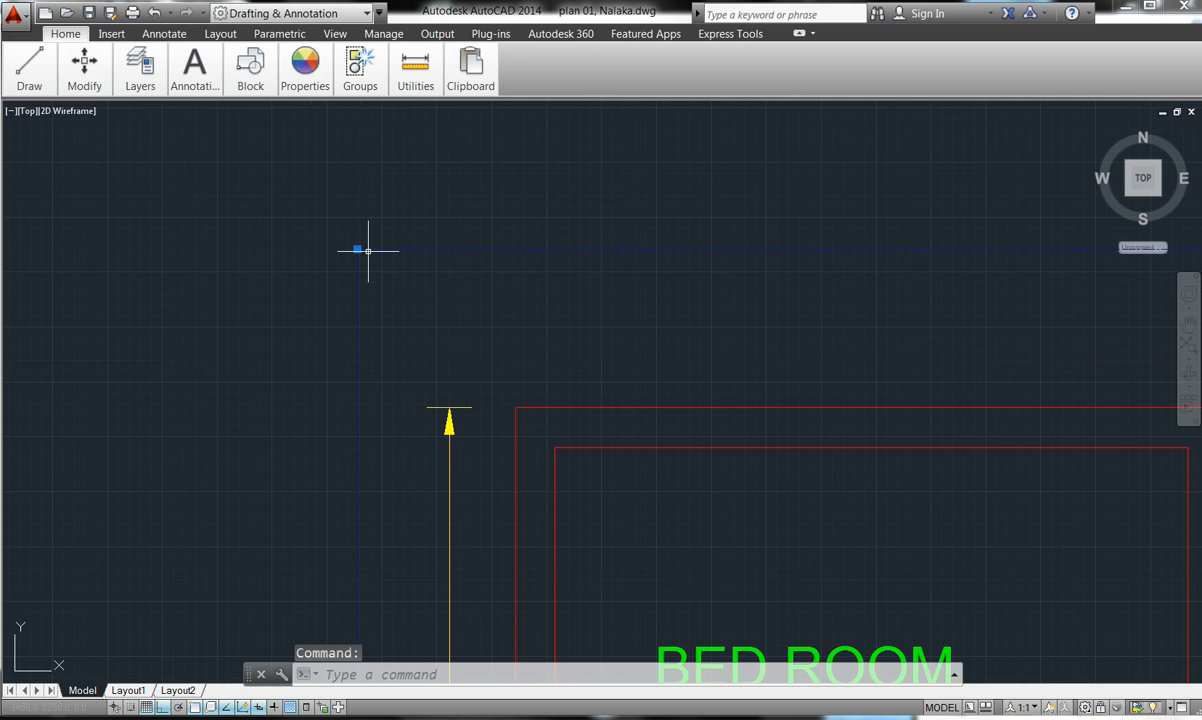
pyautogui.rightClick(357, 249)
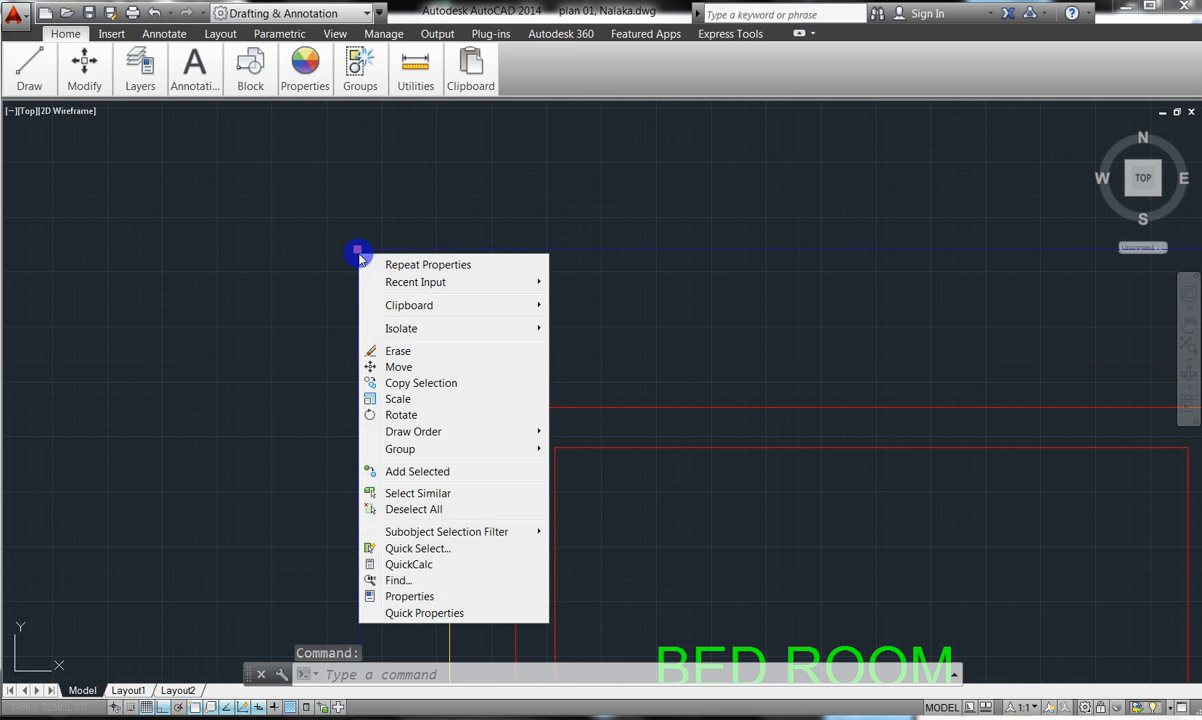
pyautogui.click(409, 597)
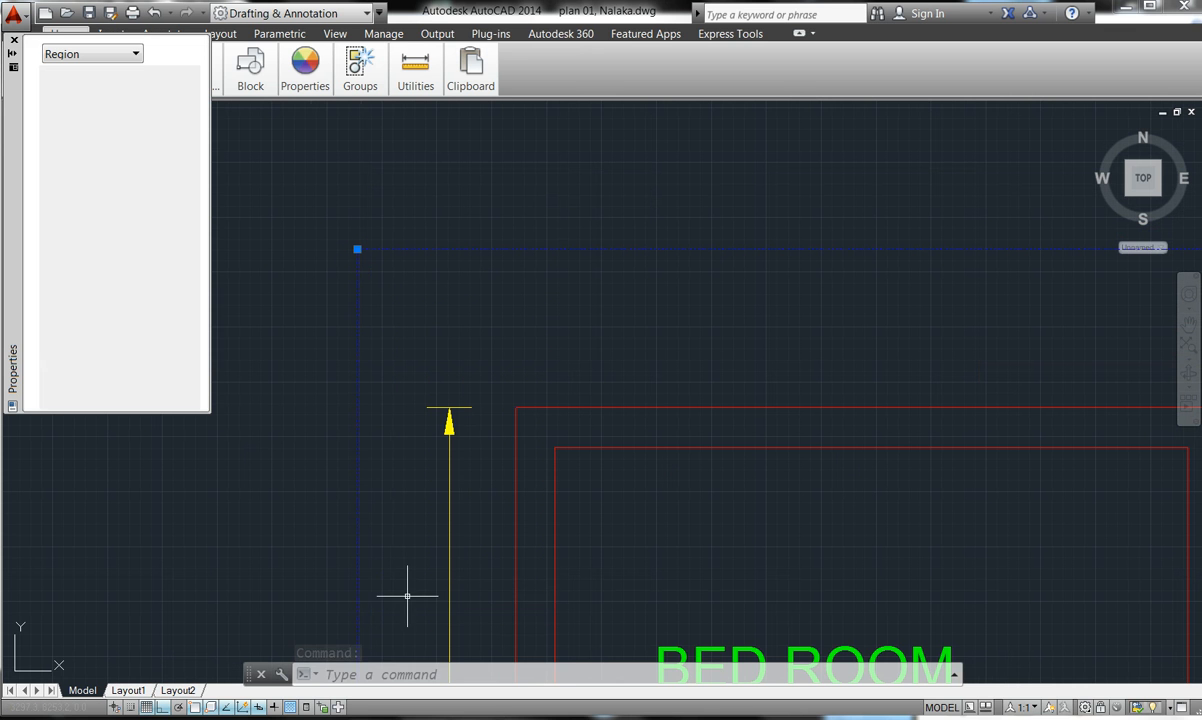
pyautogui.click(407, 596)
pyautogui.click(152, 145)
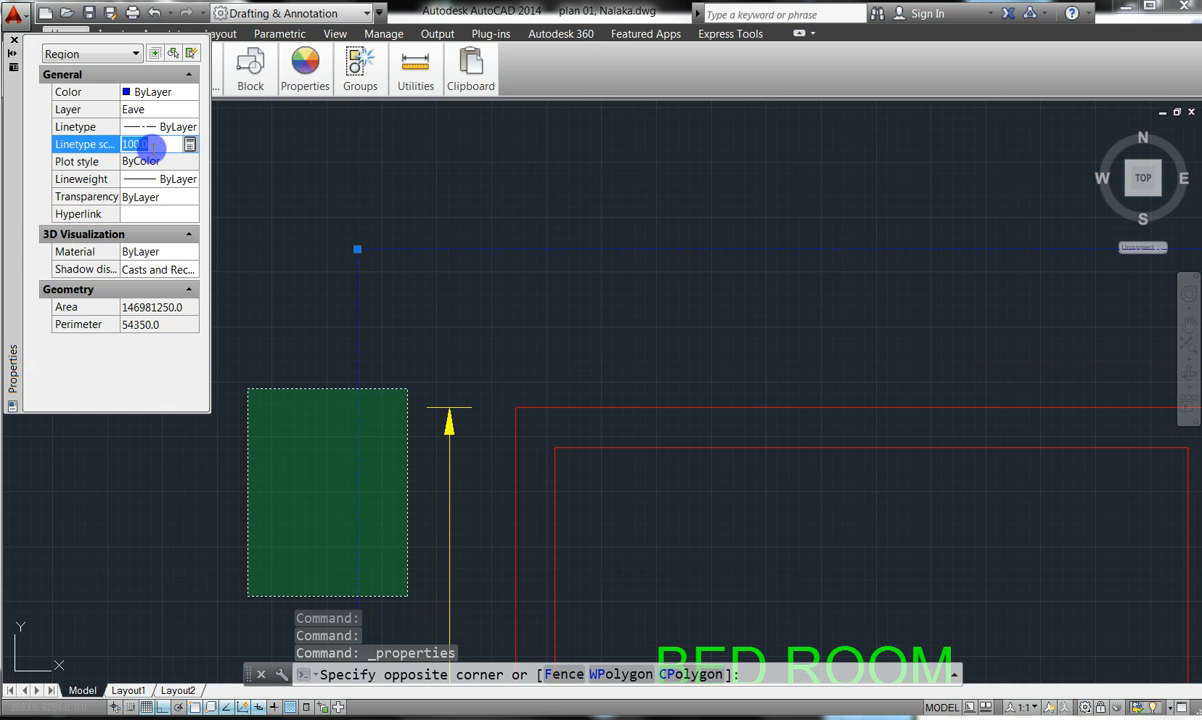
pyautogui.write('200')
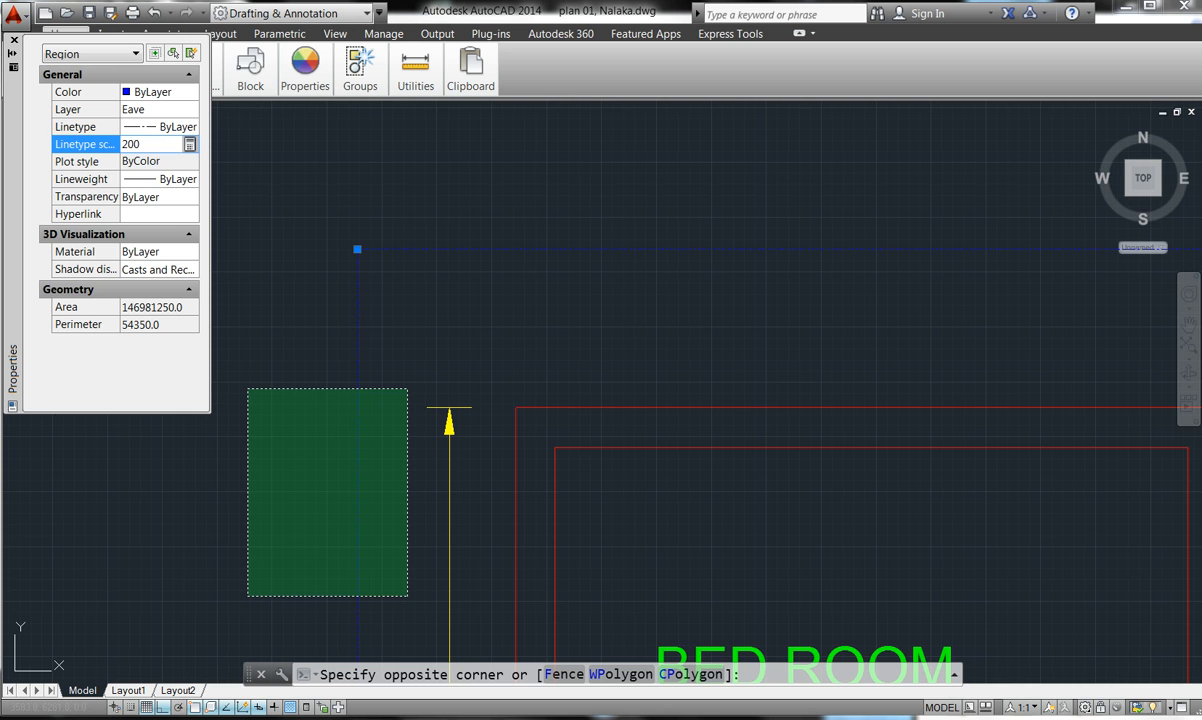
pyautogui.press('Return')
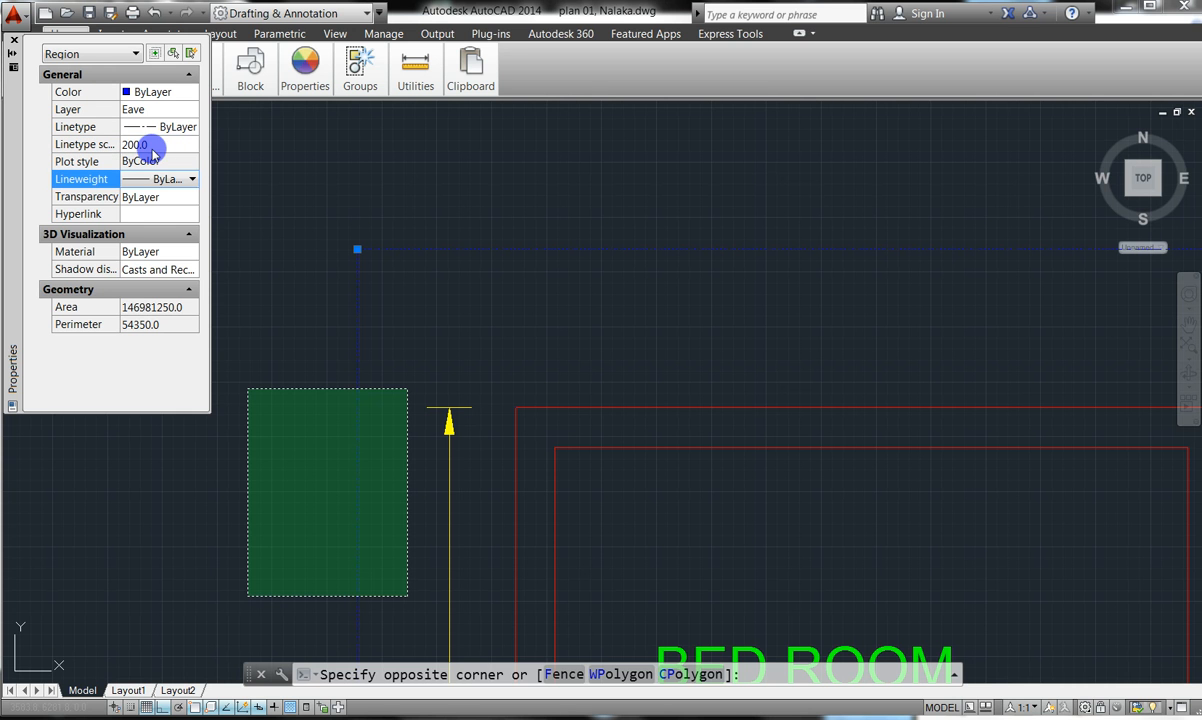
pyautogui.press('Escape')
pyautogui.press('Escape')
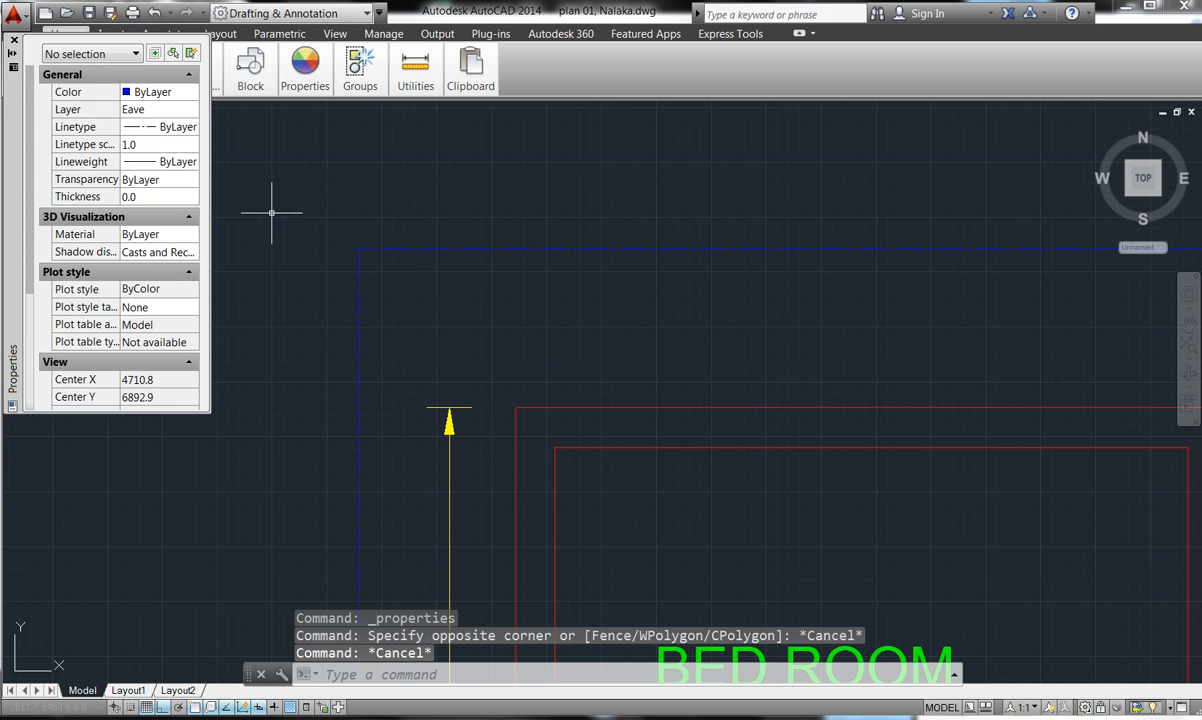
pyautogui.click(11, 44)
# - Cycle the ribbon through its minimized states back to full panels and rezoom the plan
pyautogui.press('Escape')
pyautogui.press('Escape')
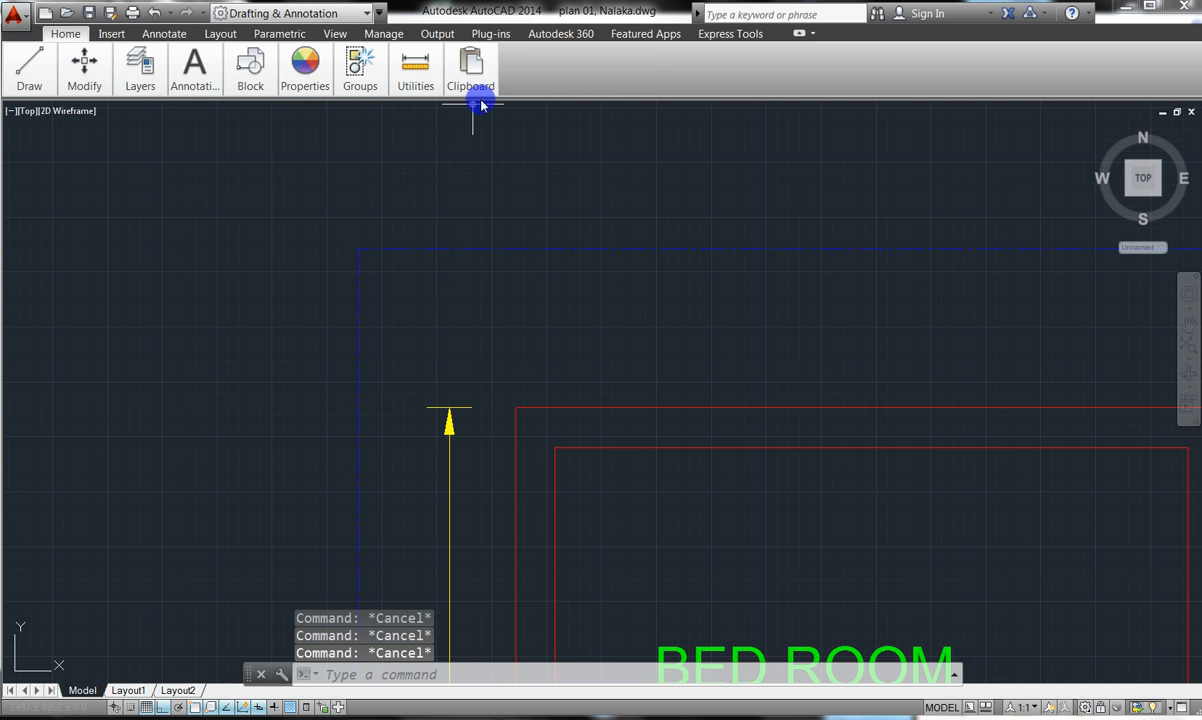
pyautogui.click(797, 36)
pyautogui.click(797, 36)
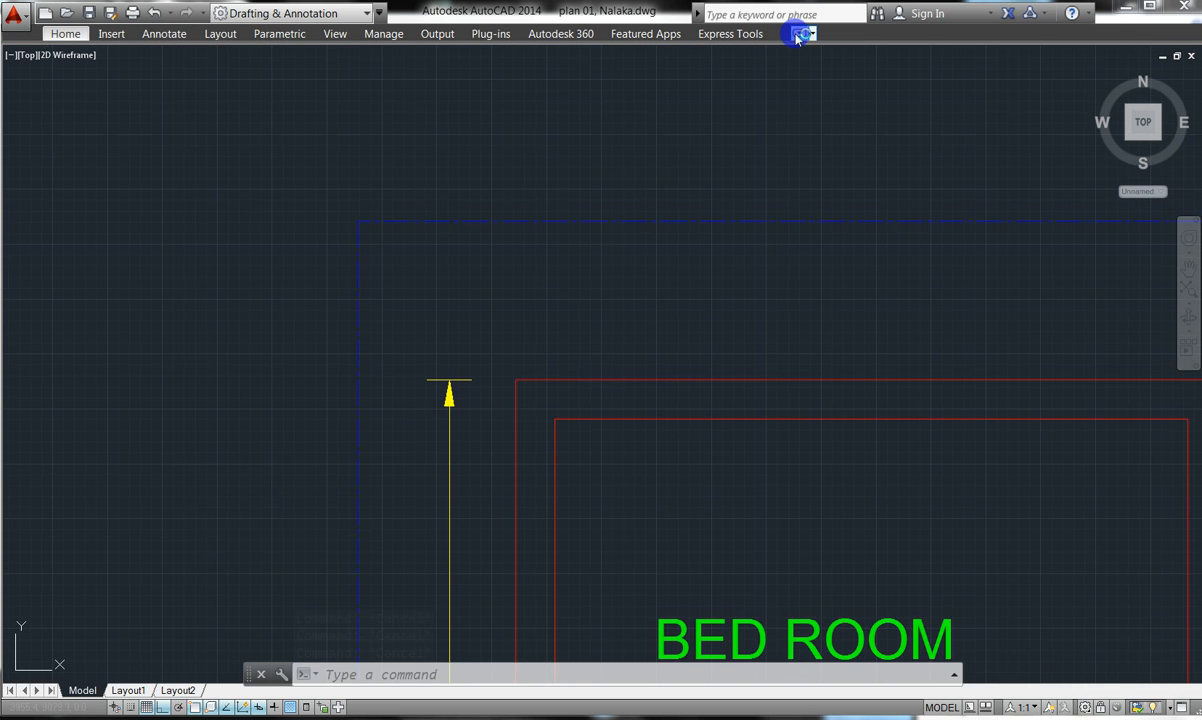
pyautogui.click(797, 36)
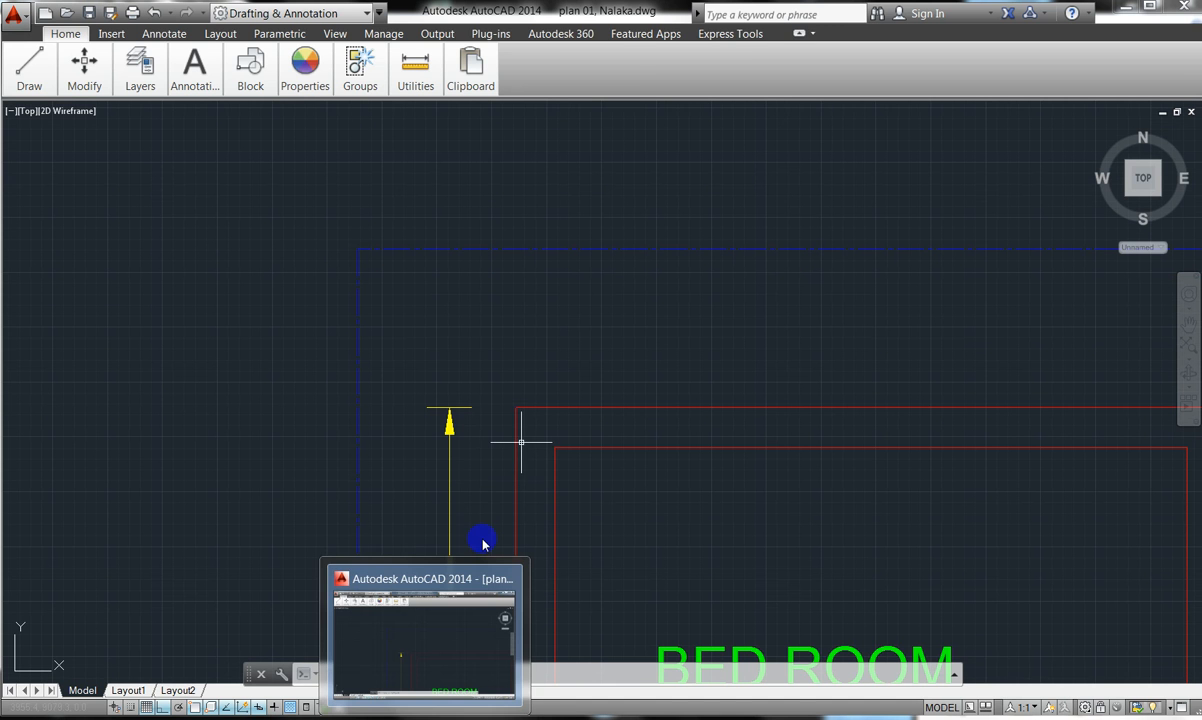
pyautogui.click(799, 36)
pyautogui.click(799, 38)
pyautogui.click(799, 36)
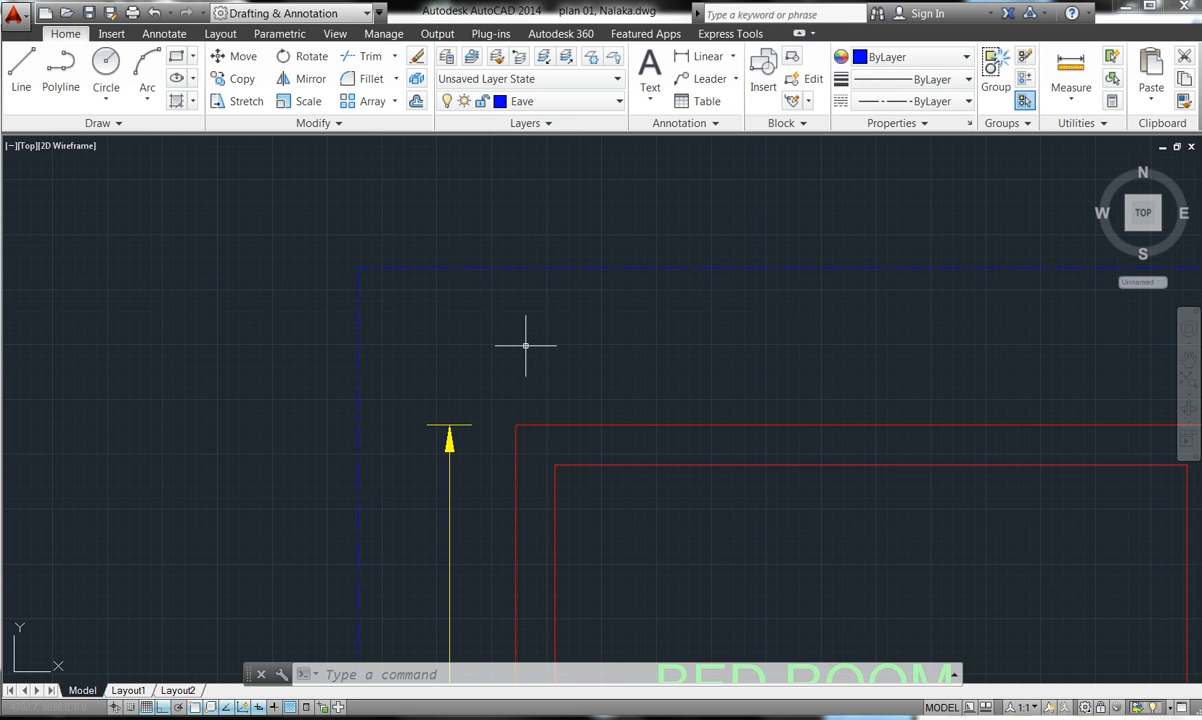
pyautogui.scroll(-3, 220, 295)
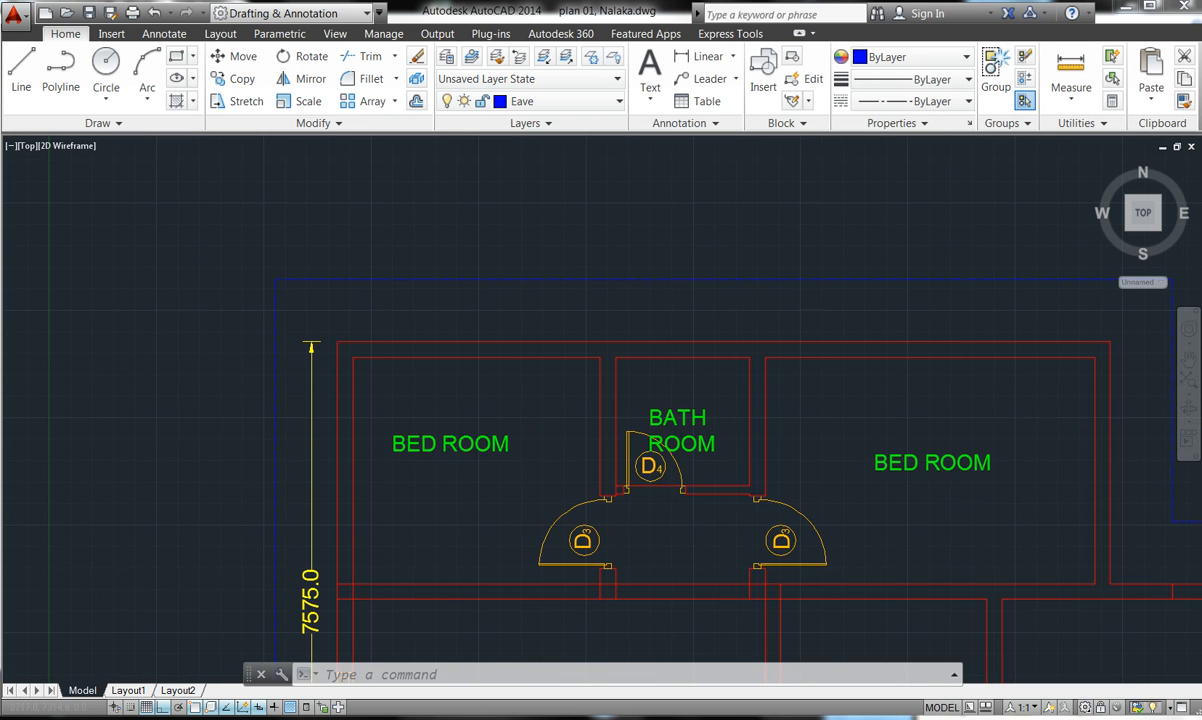
pyautogui.scroll(-6, 262, 343)
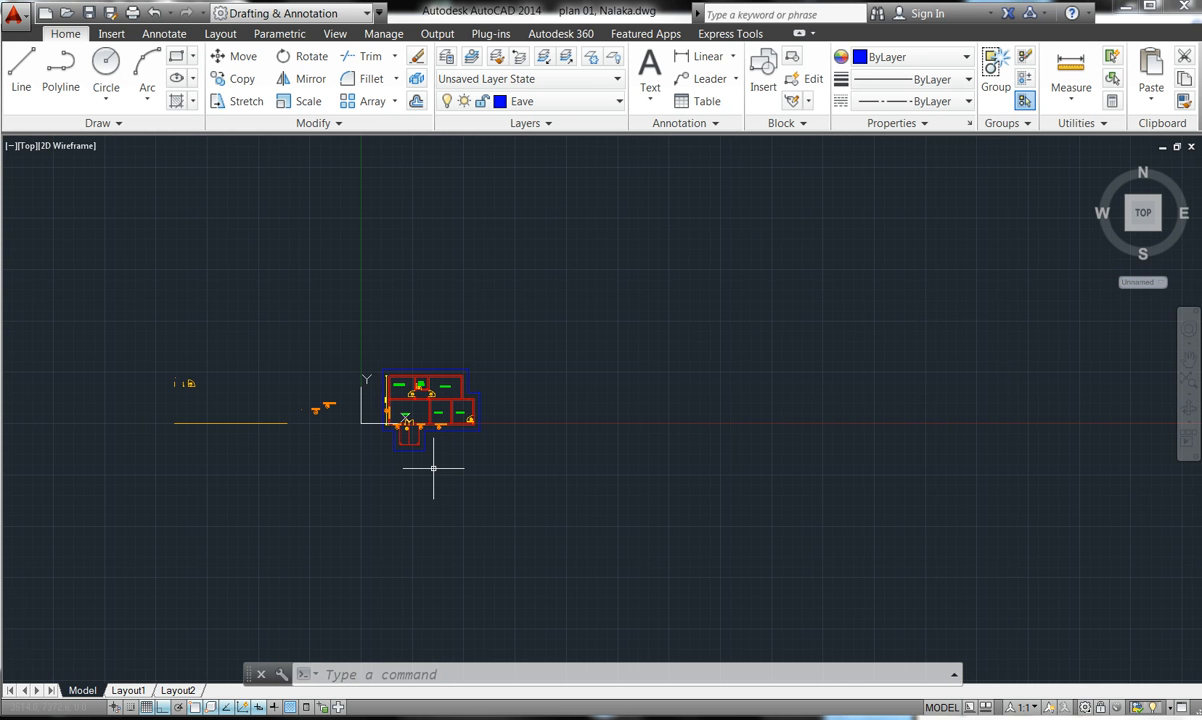
pyautogui.scroll(5, 390, 424)
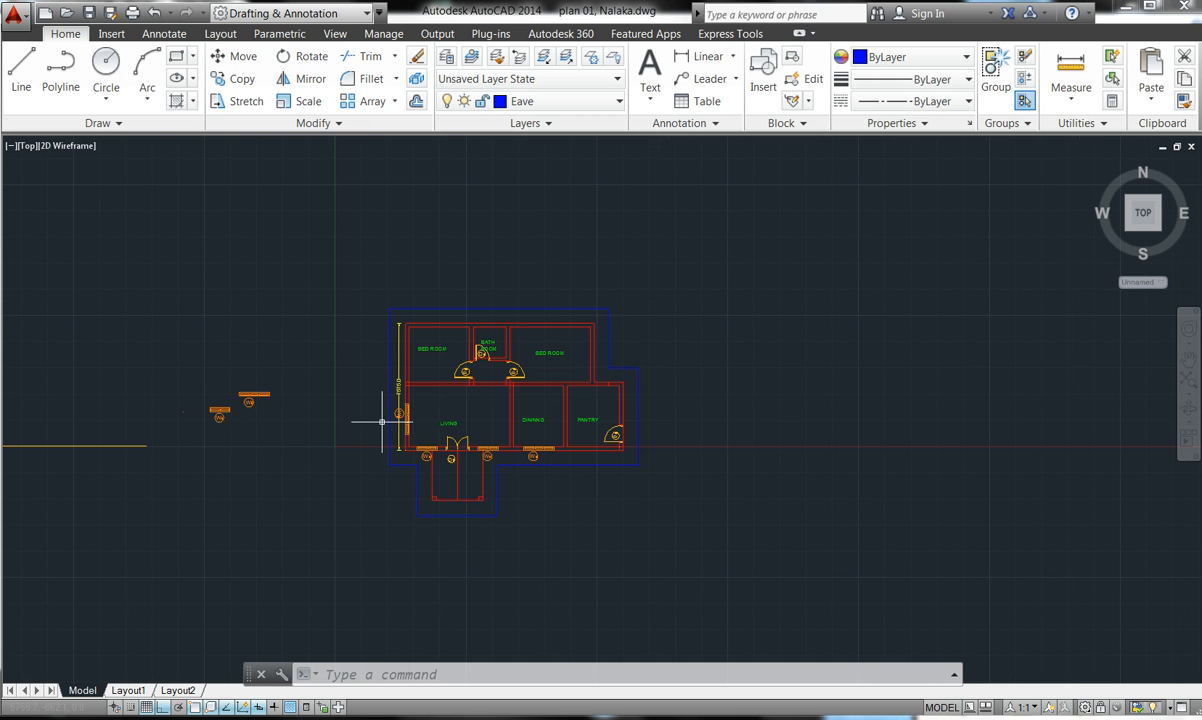
pyautogui.scroll(5, 440, 469)
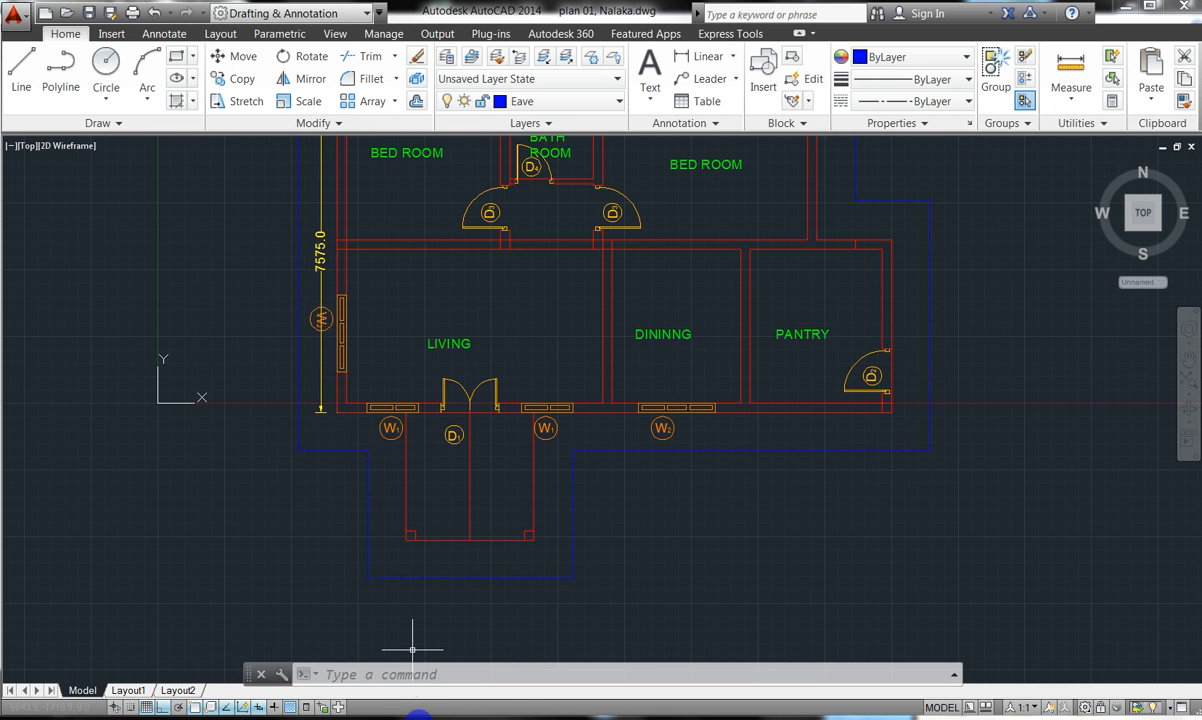
pyautogui.moveTo(425, 717)
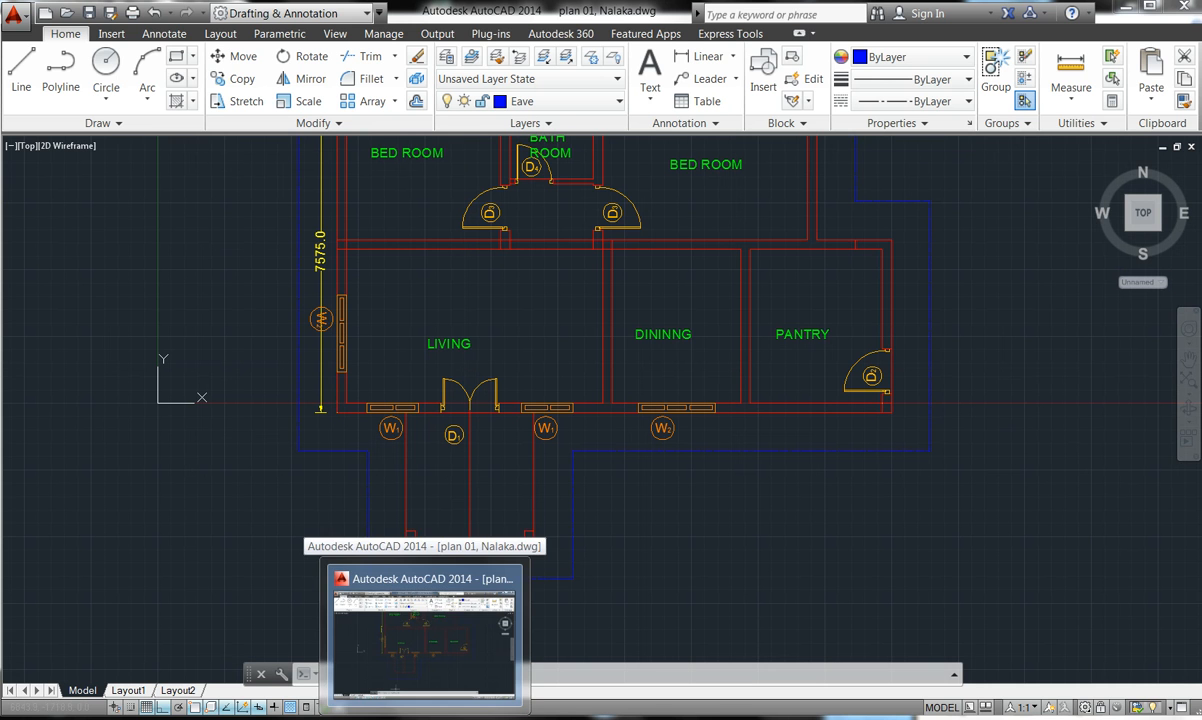
# - View the hand-drawn floor plan photo in Windows Photo Viewer, then return to AutoCAD
pyautogui.moveTo(374, 717)
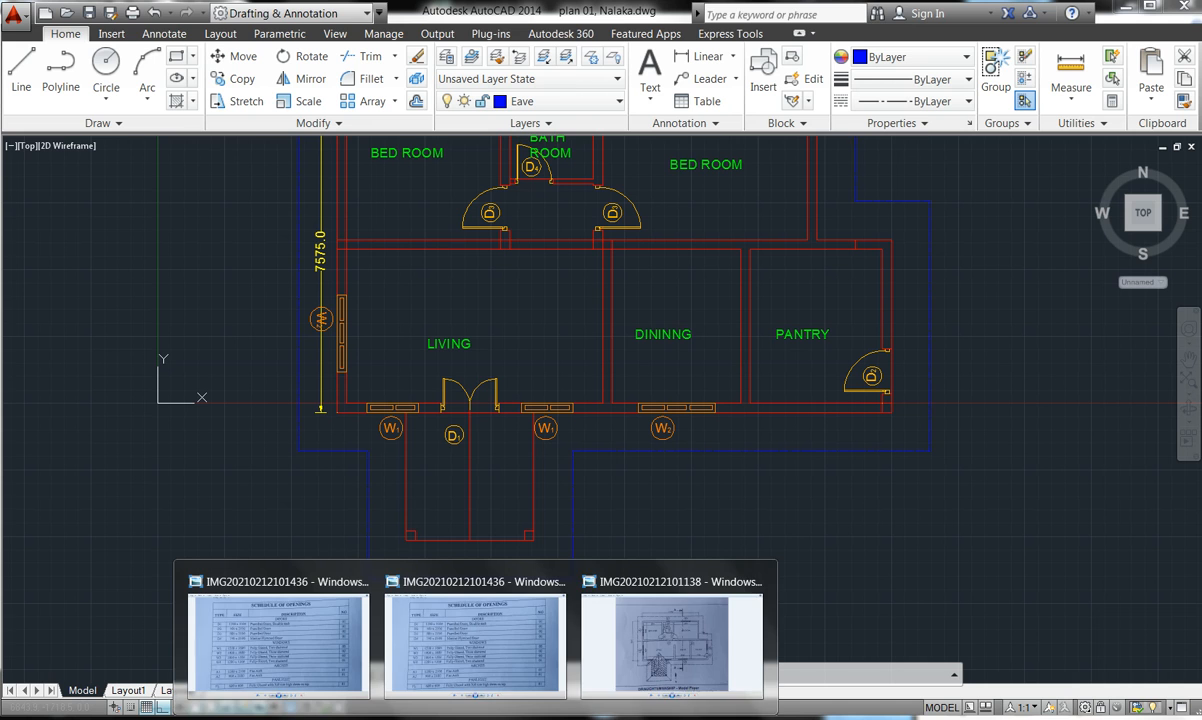
pyautogui.click(630, 655)
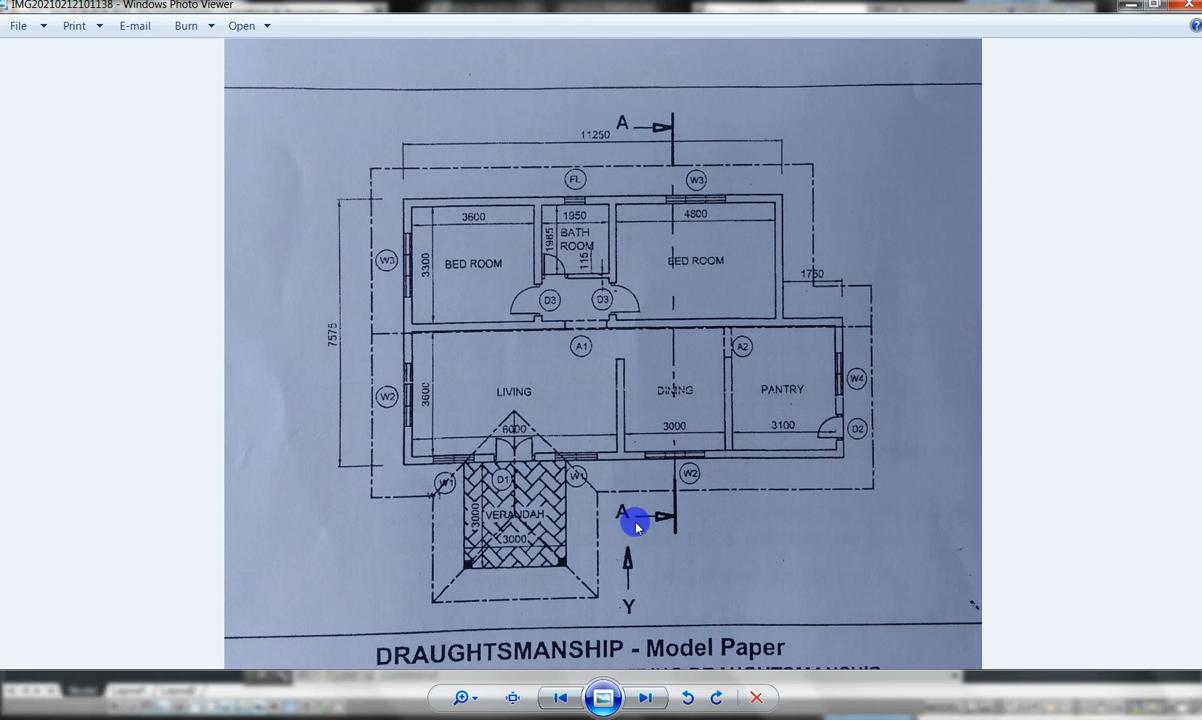
pyautogui.hotkey('alt', 'Tab')
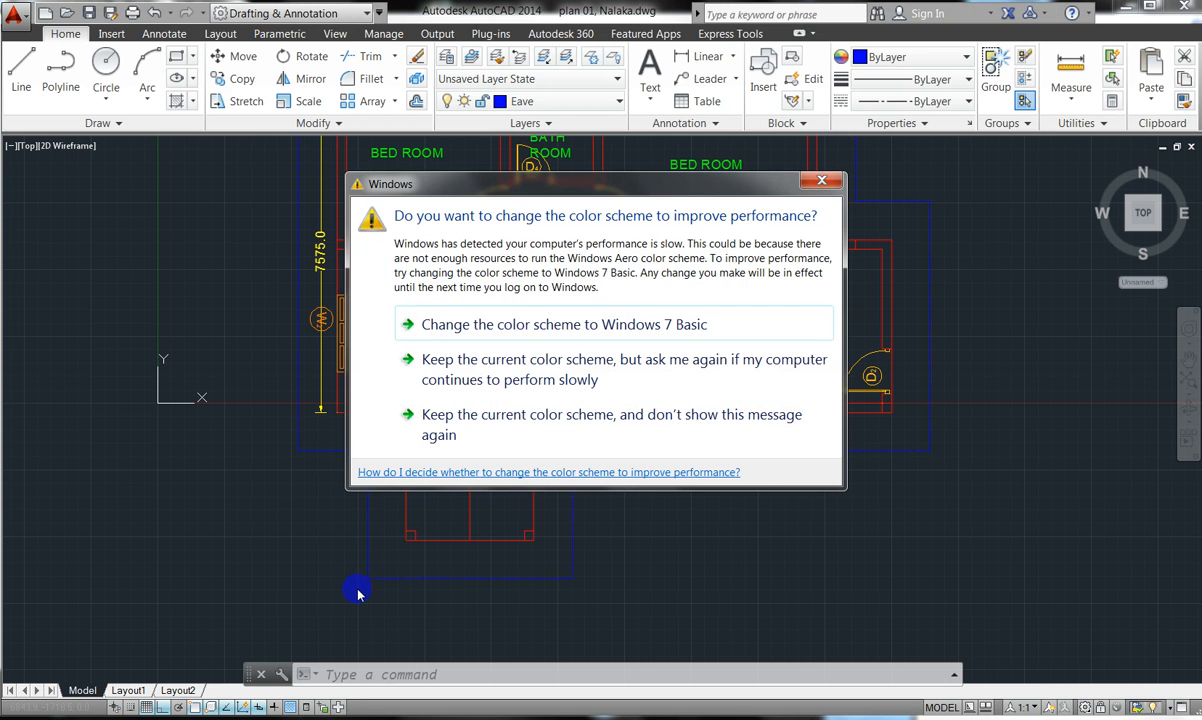
# - Dismiss the colour-scheme prompt, keep Eave as the current layer, and expand the Draw panel
pyautogui.click(830, 185)
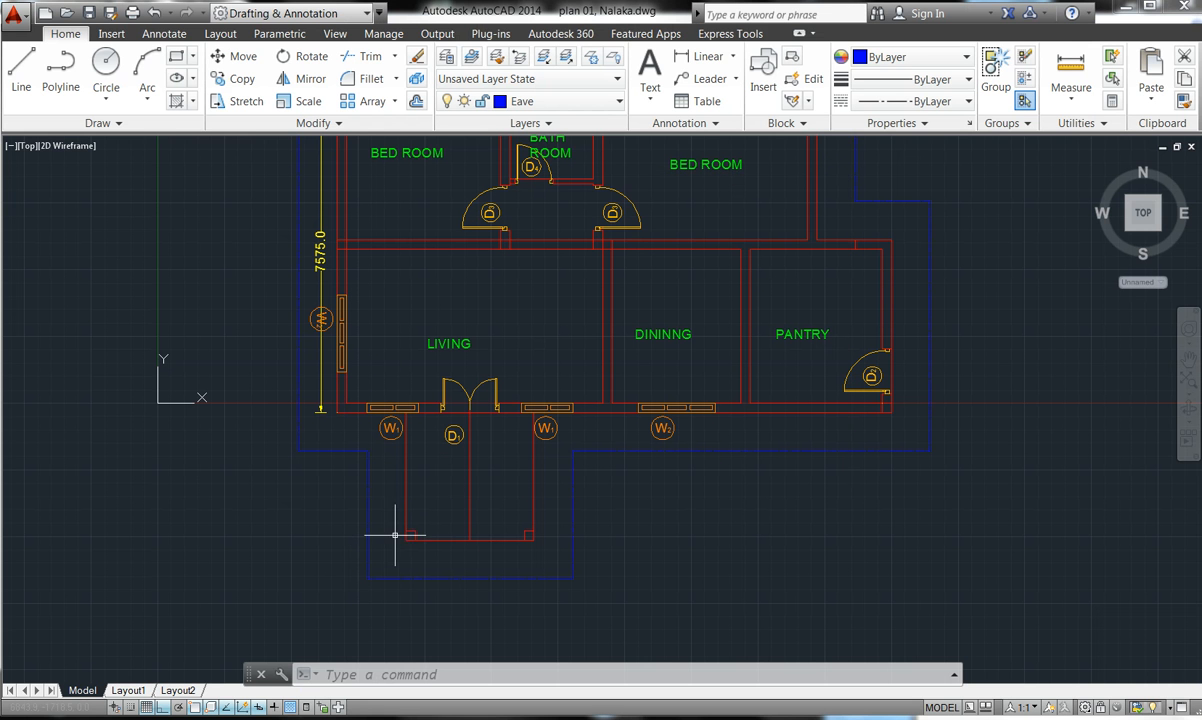
pyautogui.press('Escape')
pyautogui.press('Escape')
pyautogui.press('Escape')
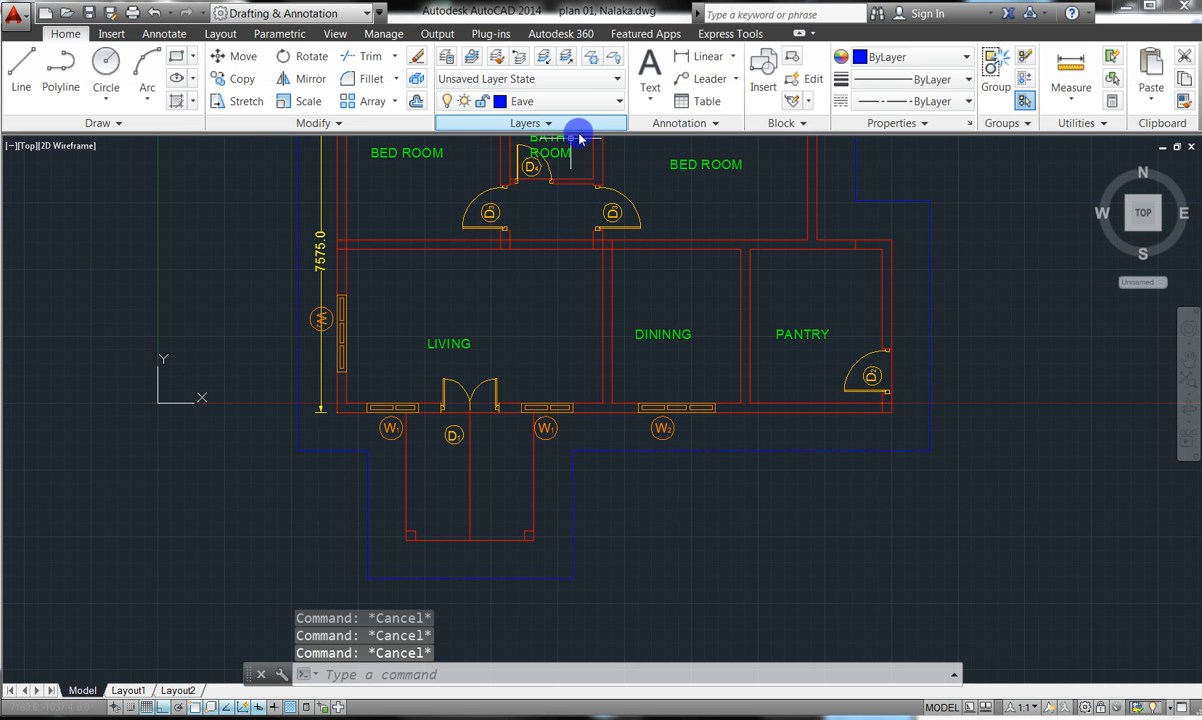
pyautogui.click(612, 102)
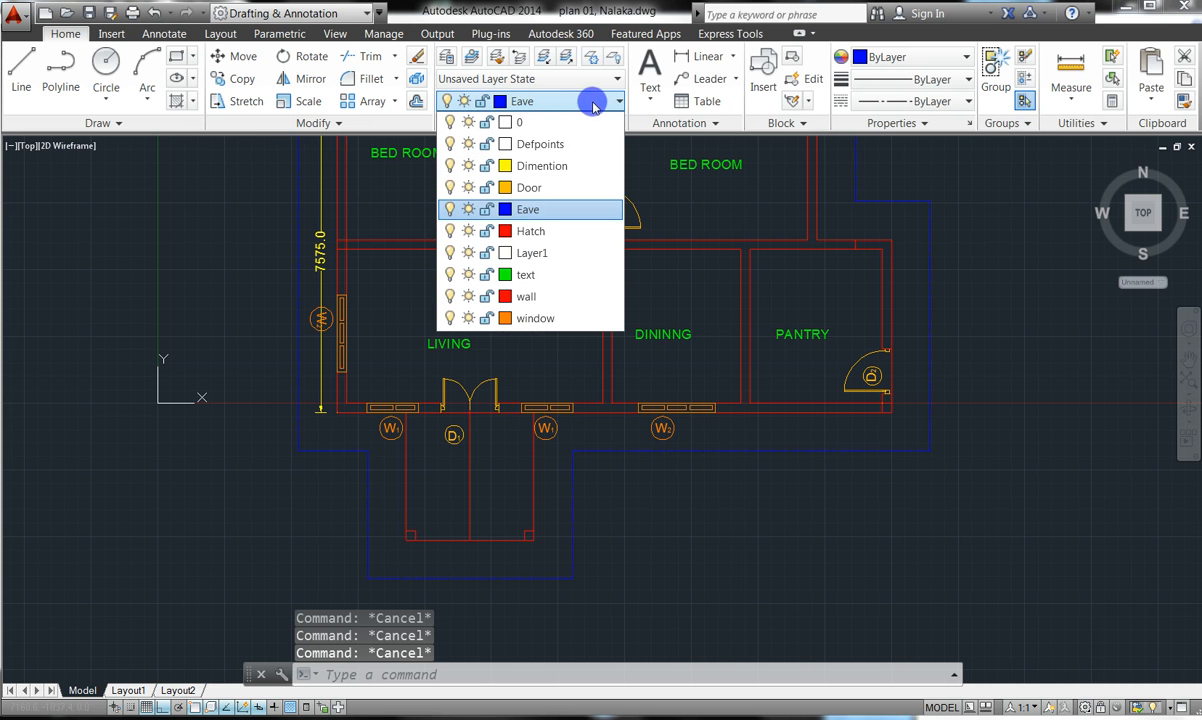
pyautogui.click(527, 207)
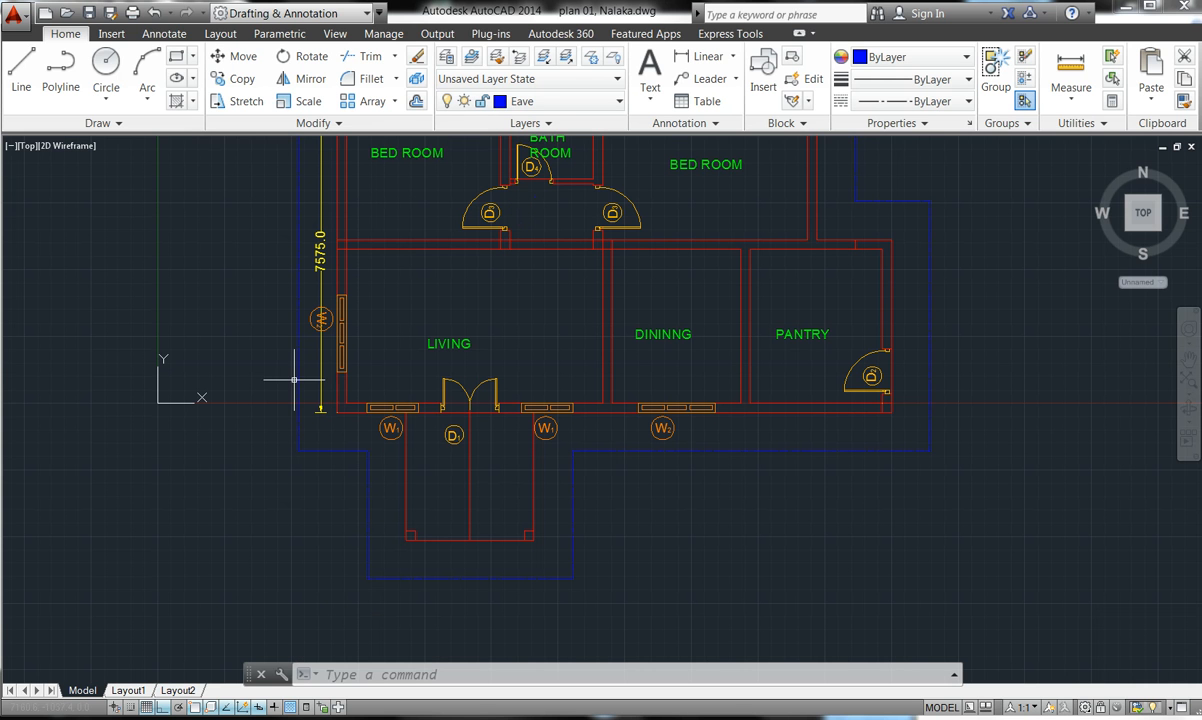
pyautogui.click(117, 124)
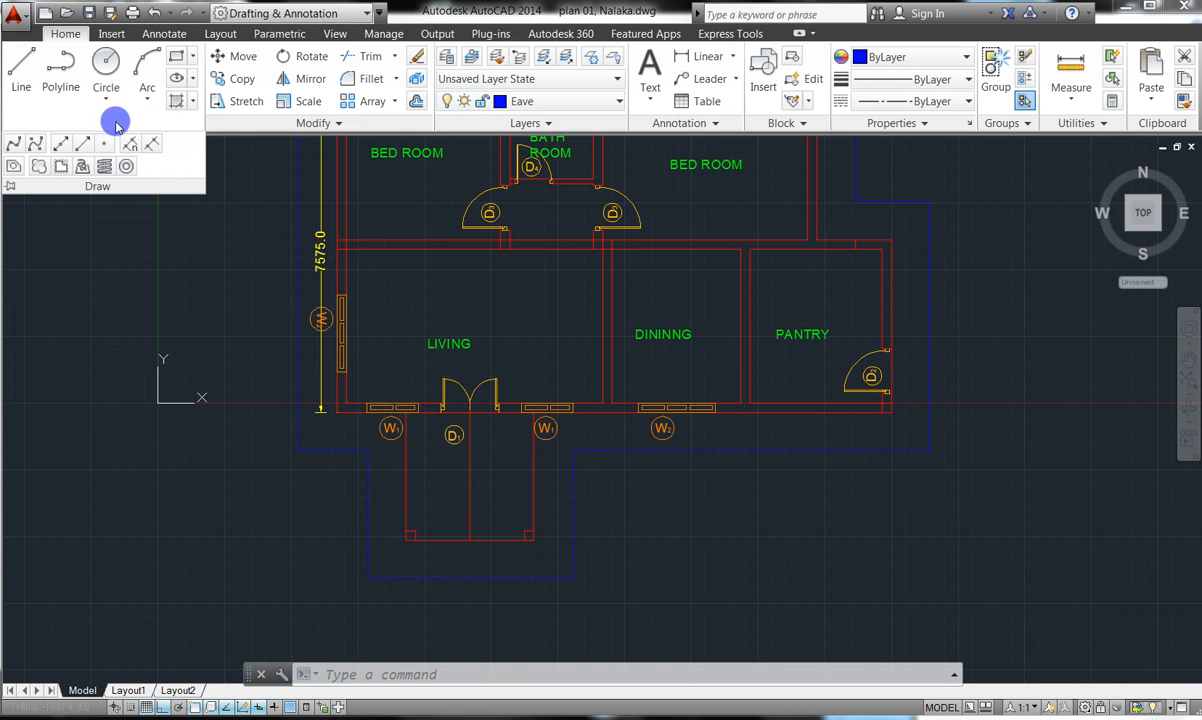
# - Place 45° construction lines through the eave outline corners
pyautogui.click(61, 146)
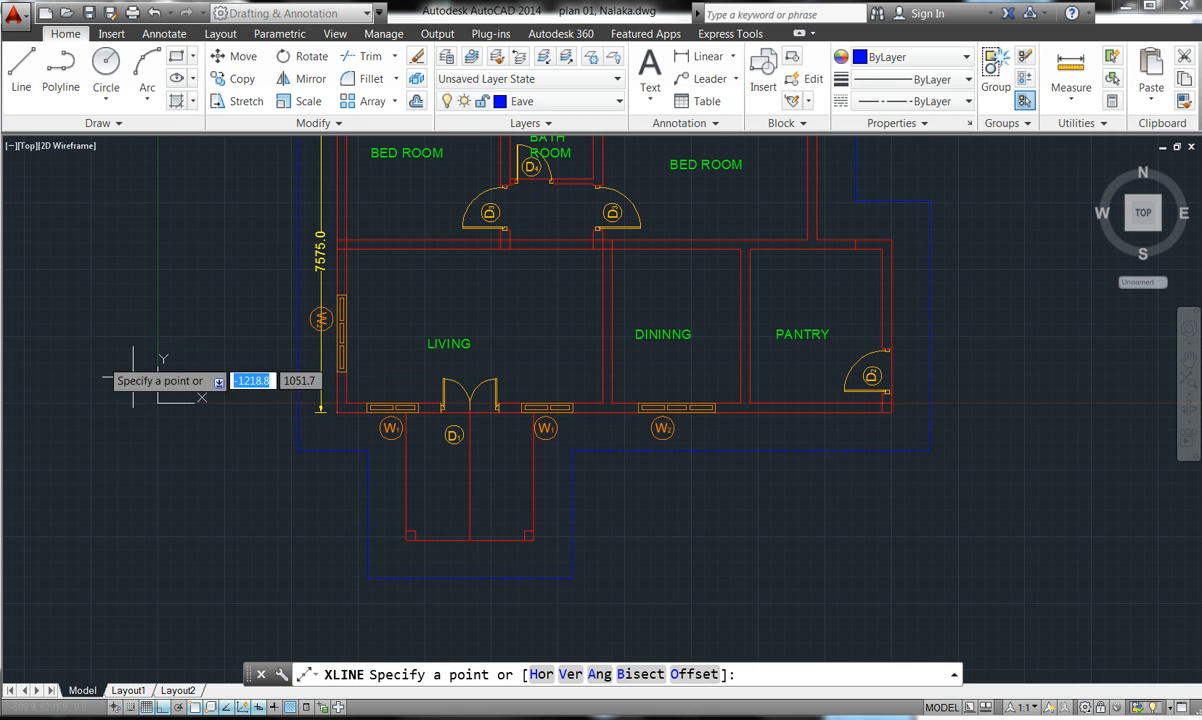
pyautogui.click(599, 674)
pyautogui.write('45')
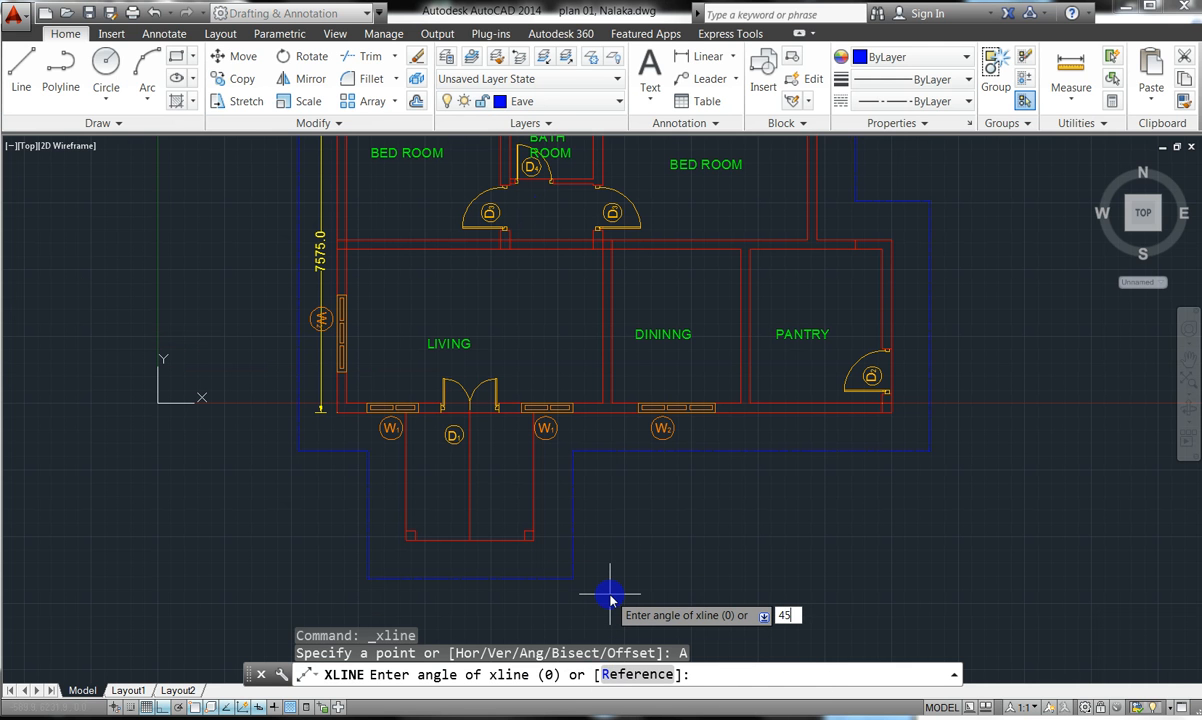
pyautogui.press('Return')
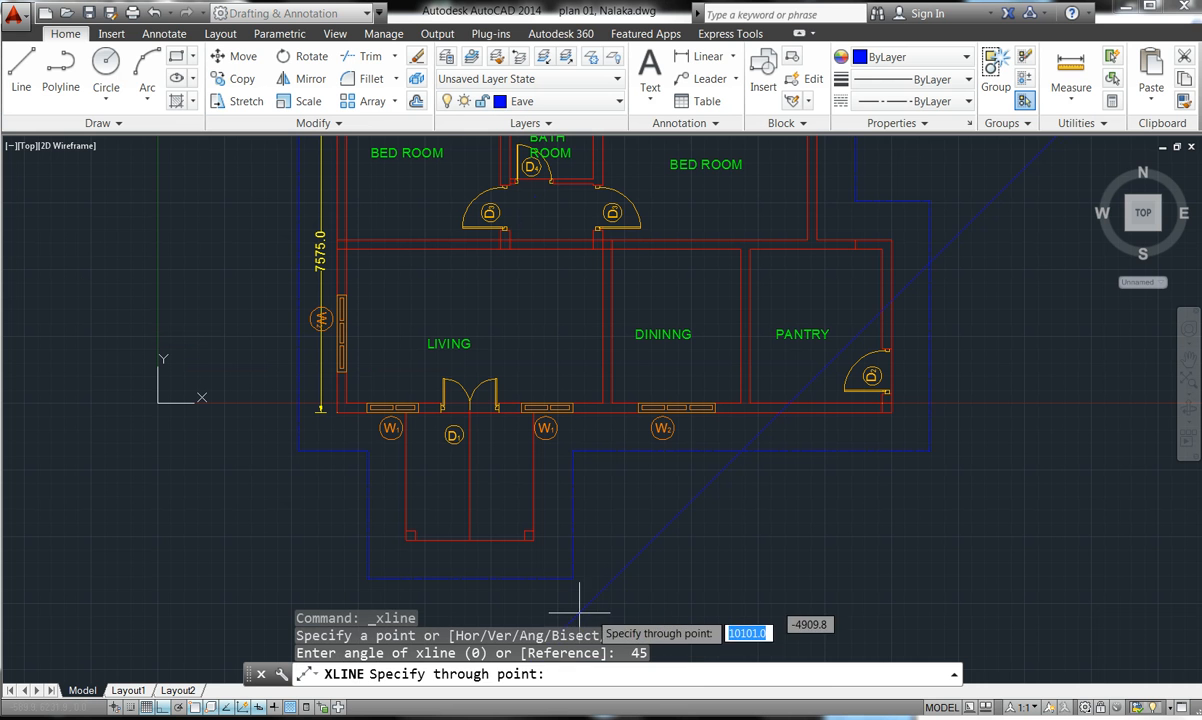
pyautogui.click(367, 579)
pyautogui.click(355, 566)
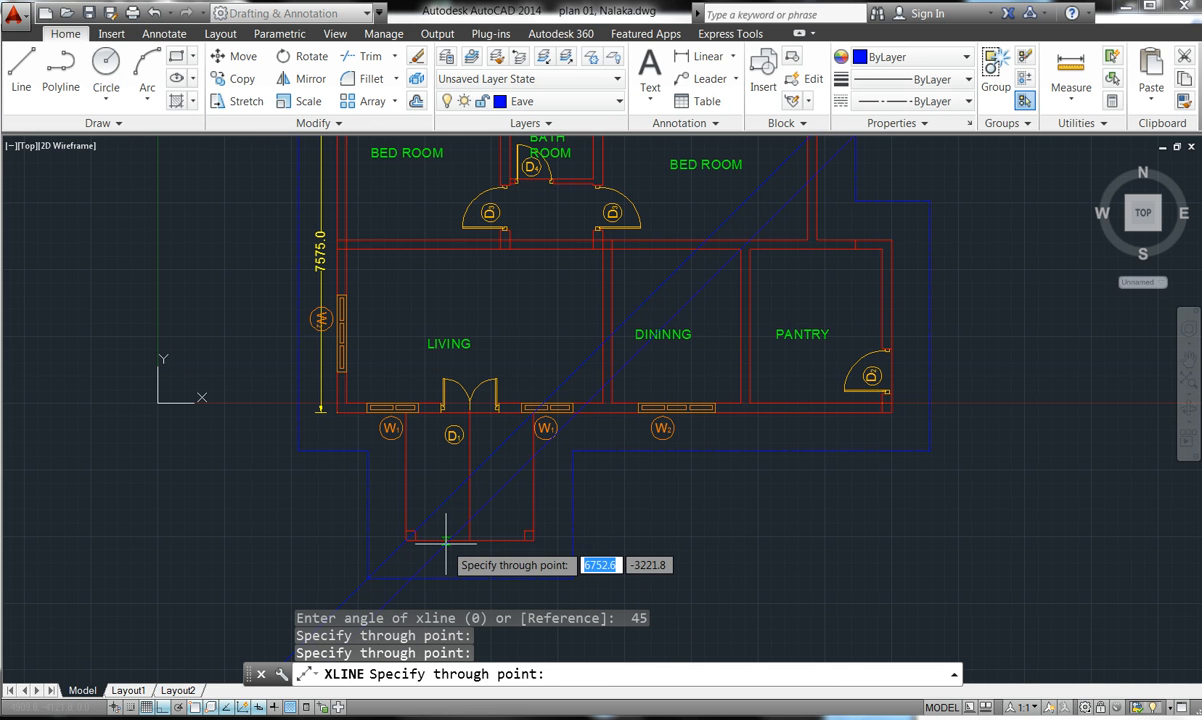
pyautogui.click(366, 451)
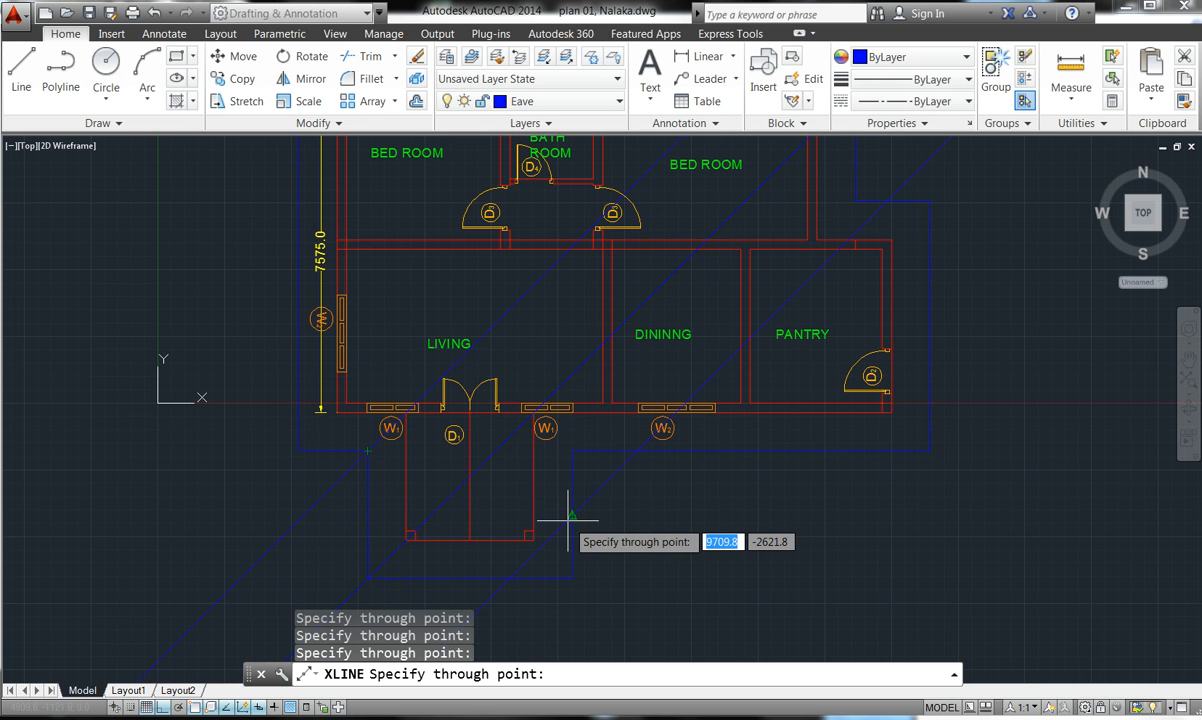
pyautogui.press('Return')
pyautogui.press('Return')
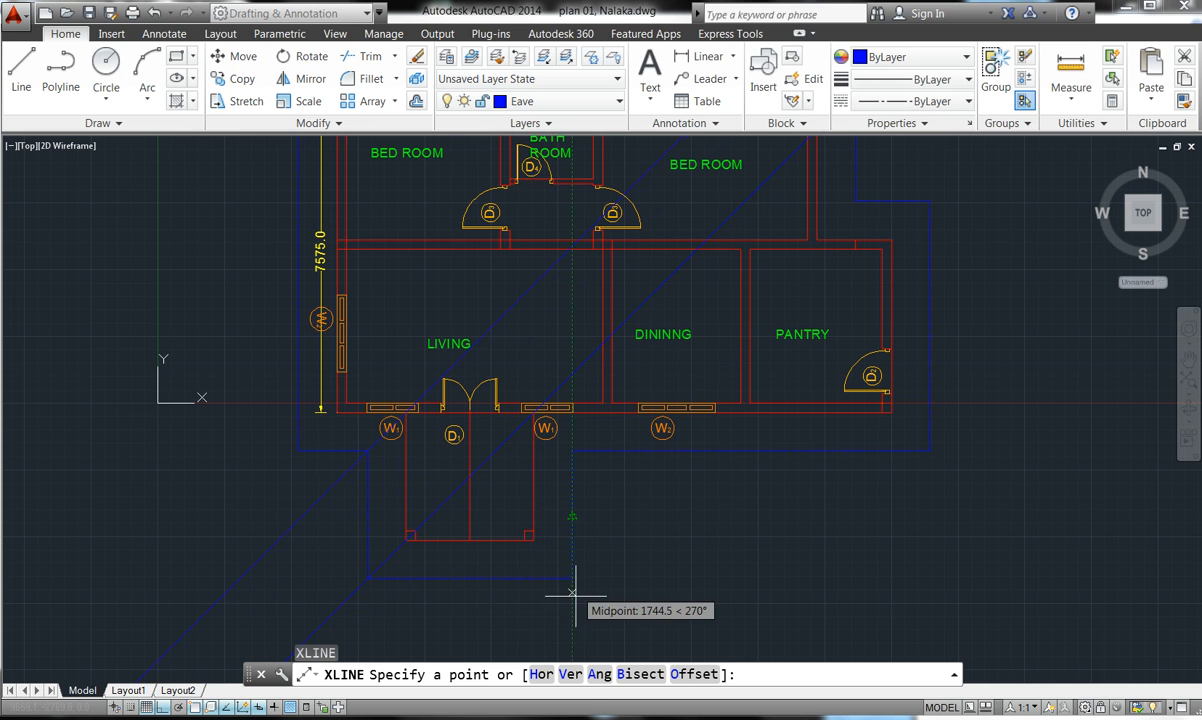
# - Place -45° construction lines through the opposite eave outline corners
pyautogui.click(599, 674)
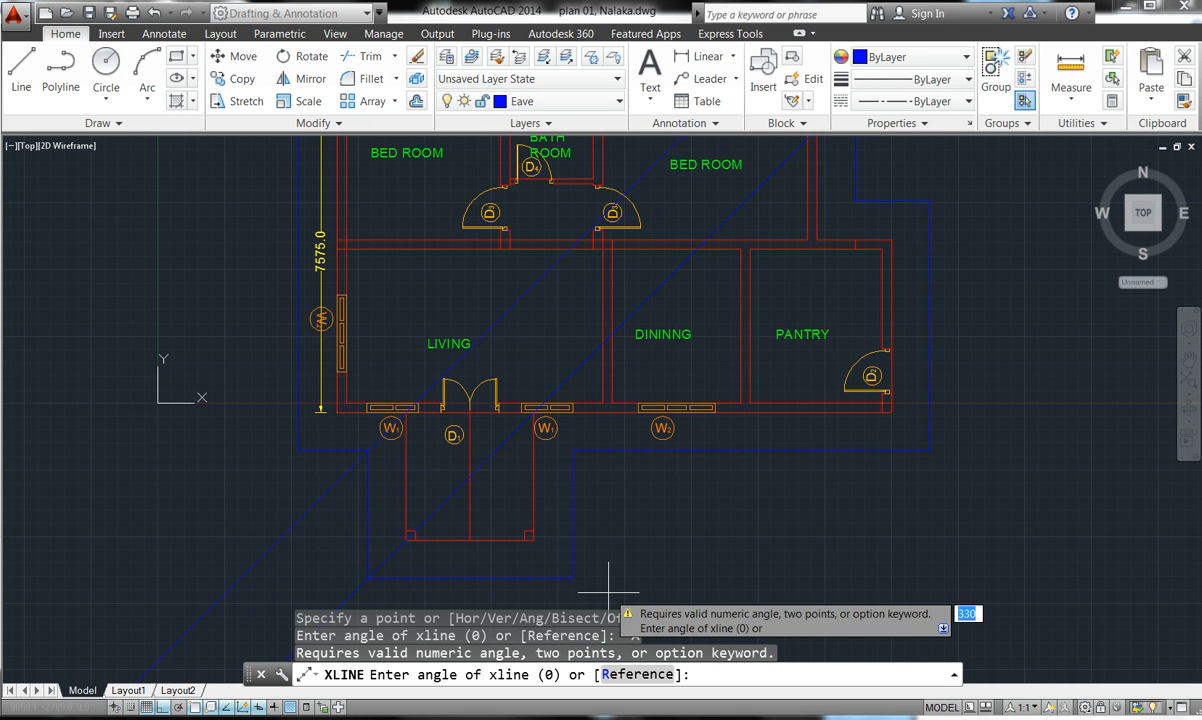
pyautogui.write('5')
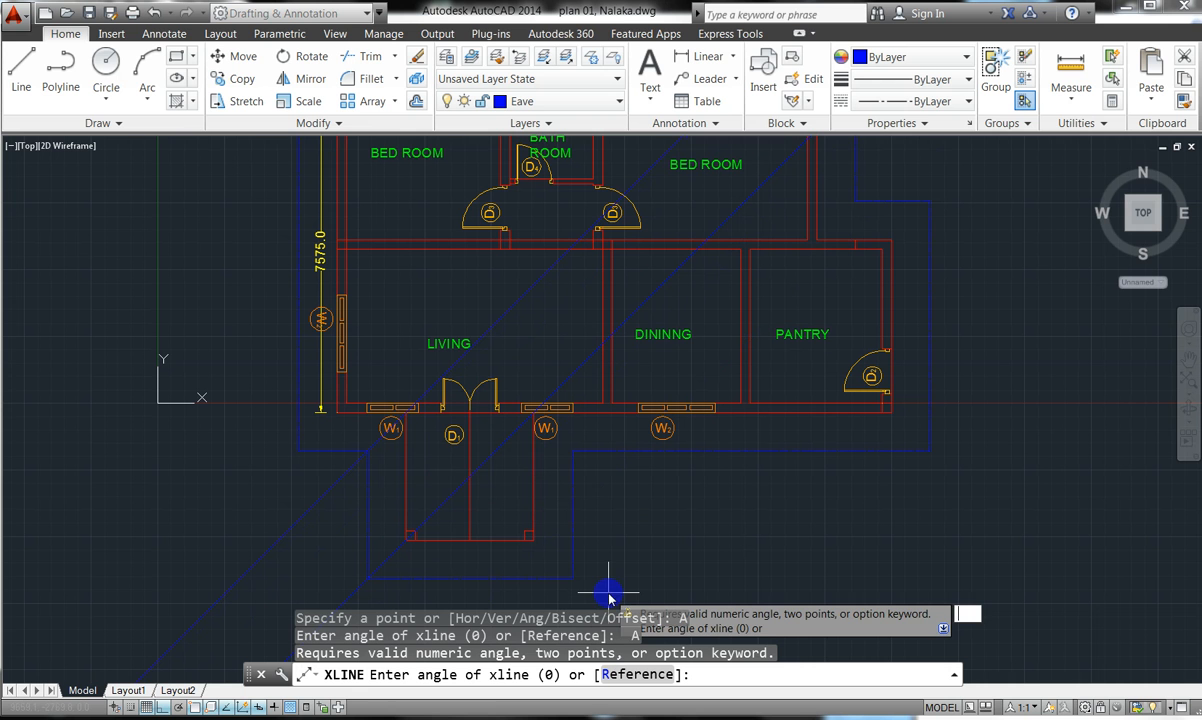
pyautogui.press('Return')
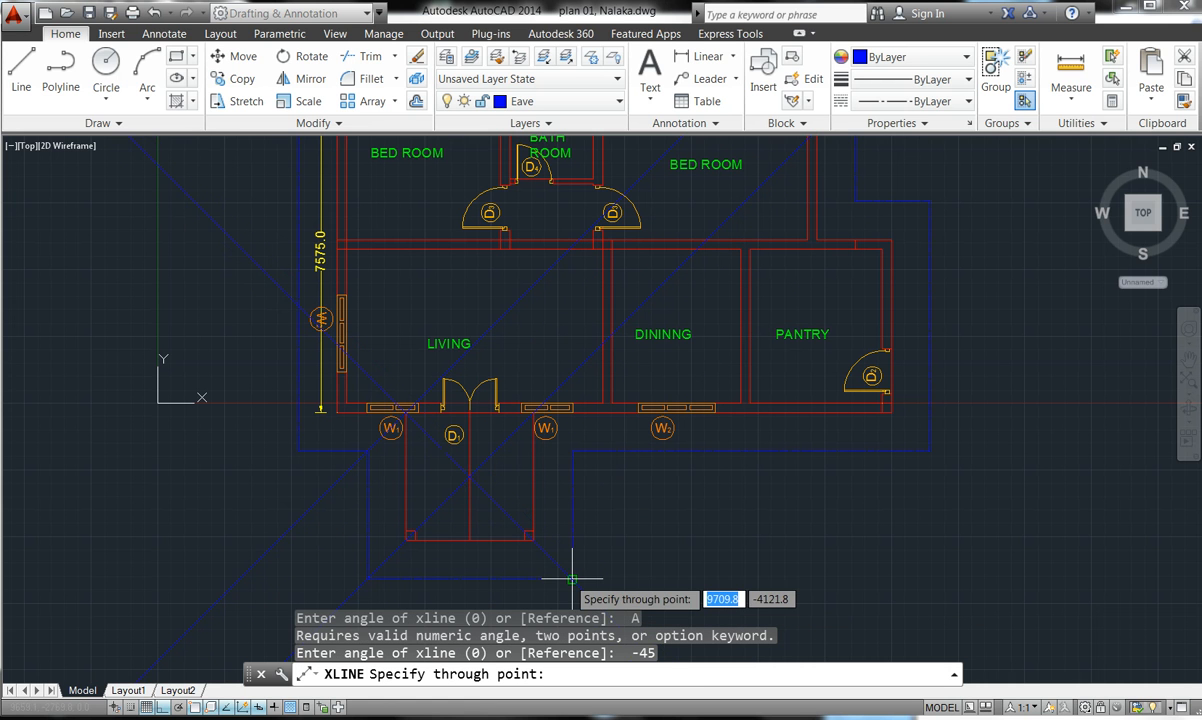
pyautogui.click(572, 579)
pyautogui.click(572, 579)
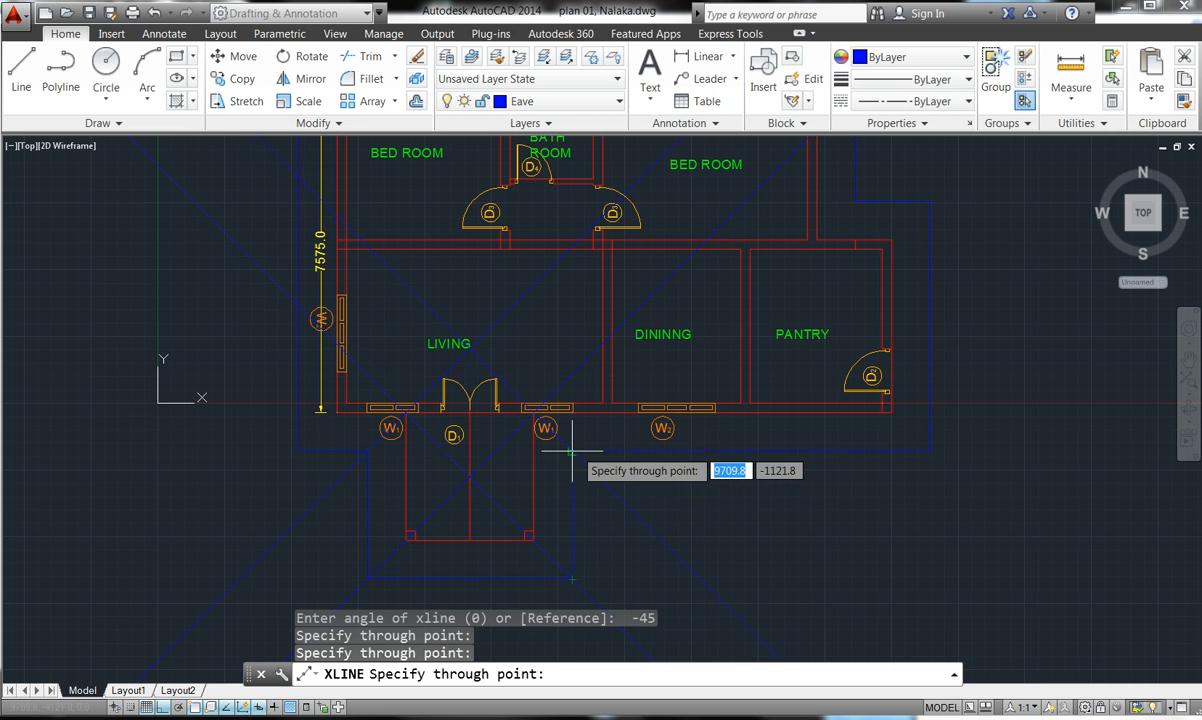
pyautogui.click(573, 451)
pyautogui.press('Escape')
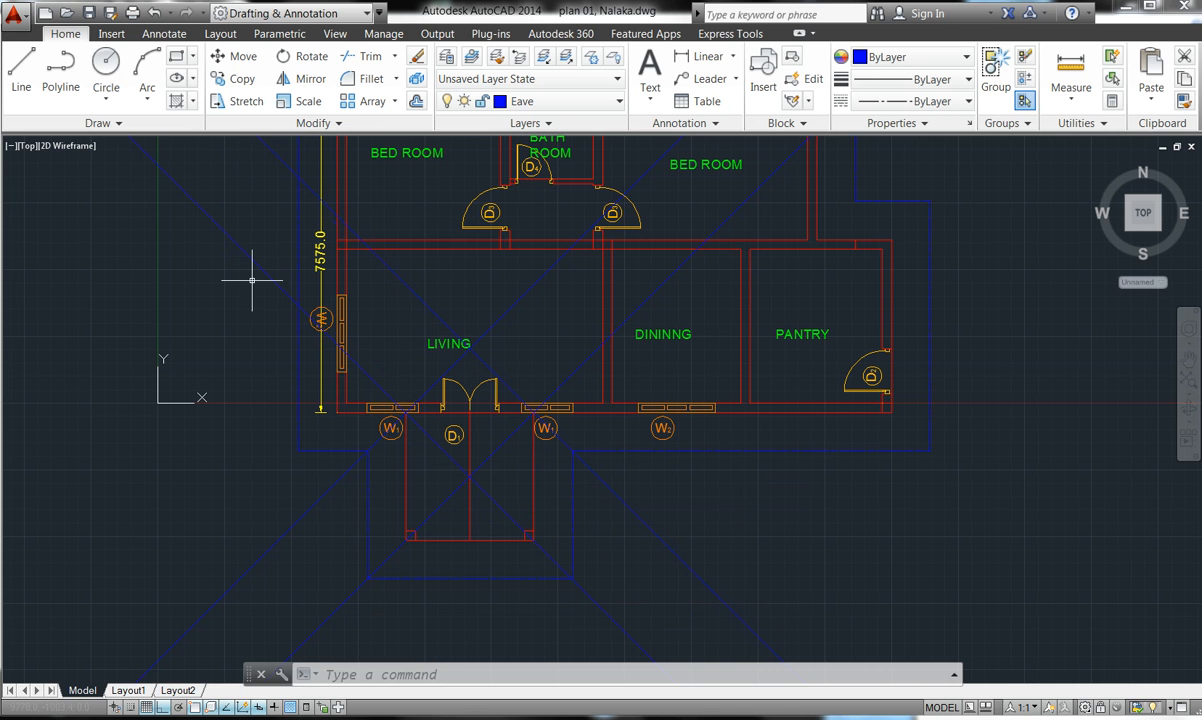
# - Draw a vertical line downward from near the living room door
pyautogui.click(30, 70)
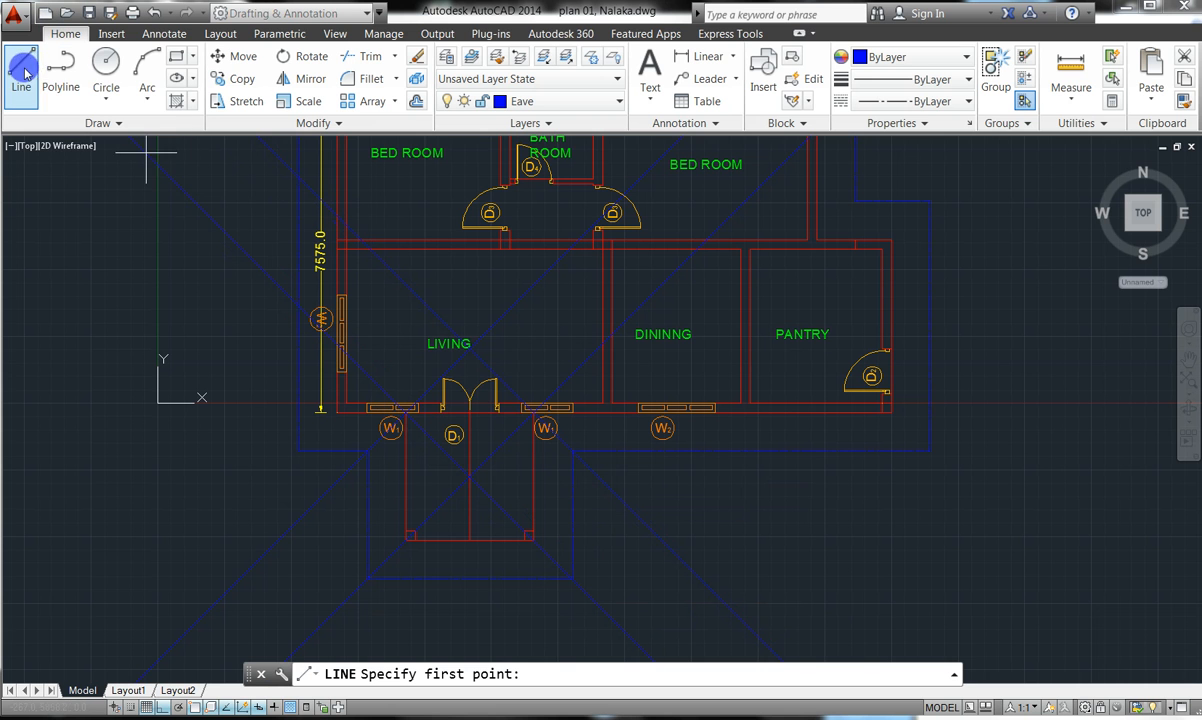
pyautogui.click(470, 347)
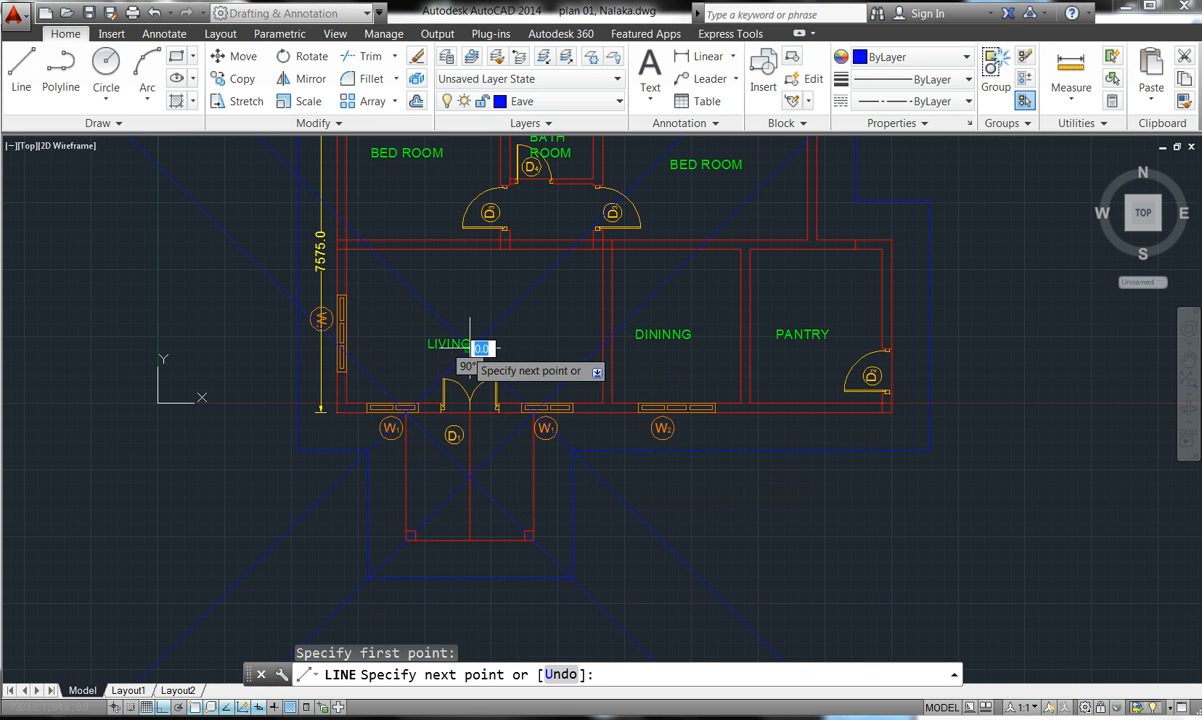
pyautogui.click(470, 477)
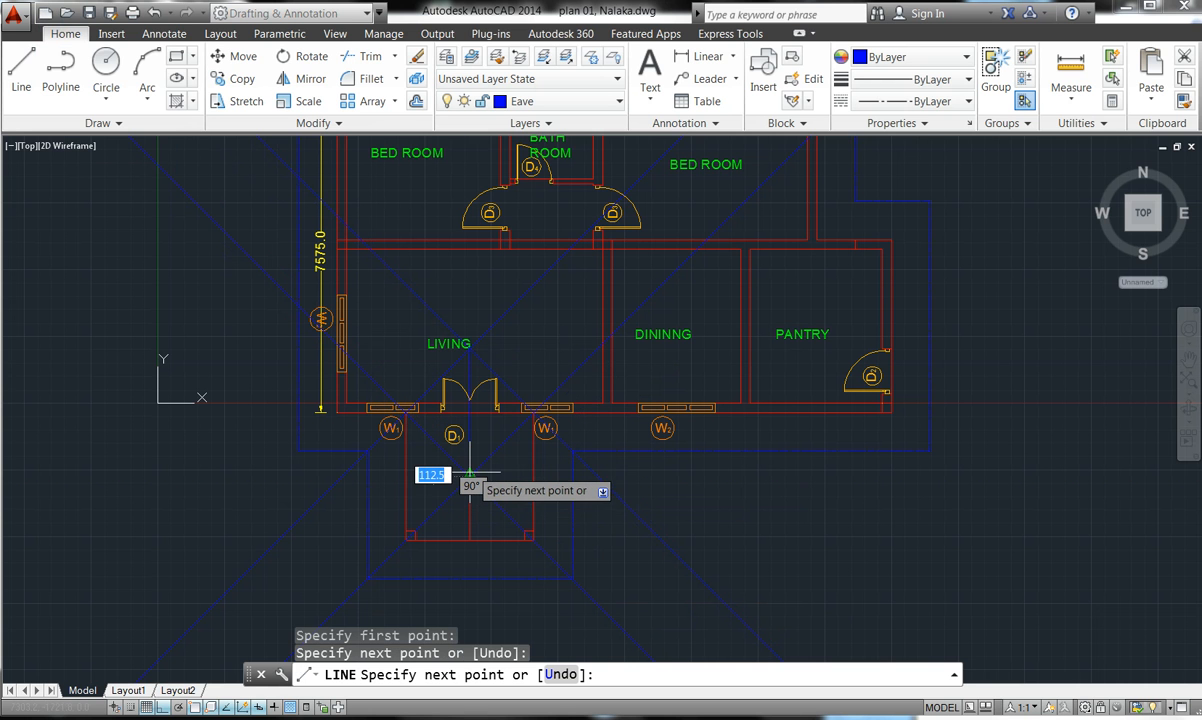
pyautogui.press('Escape')
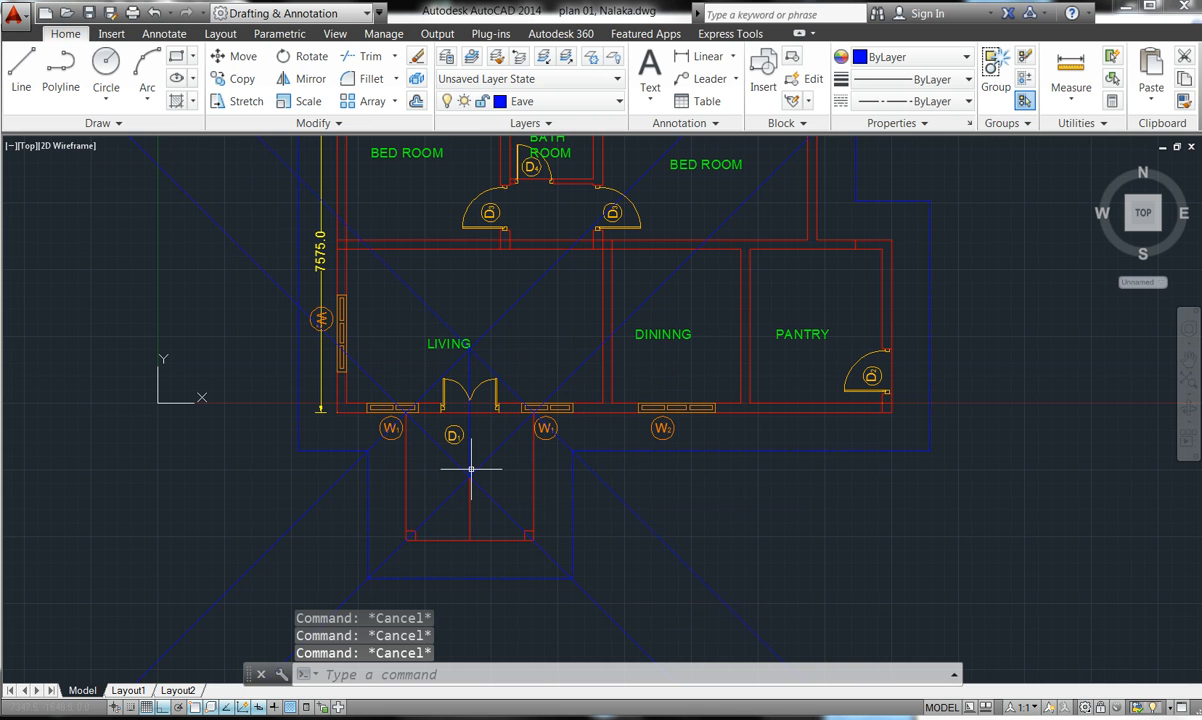
# - Trim the blue diagonal roof lines crossing the living room, using all objects as cutting edges
pyautogui.click(367, 55)
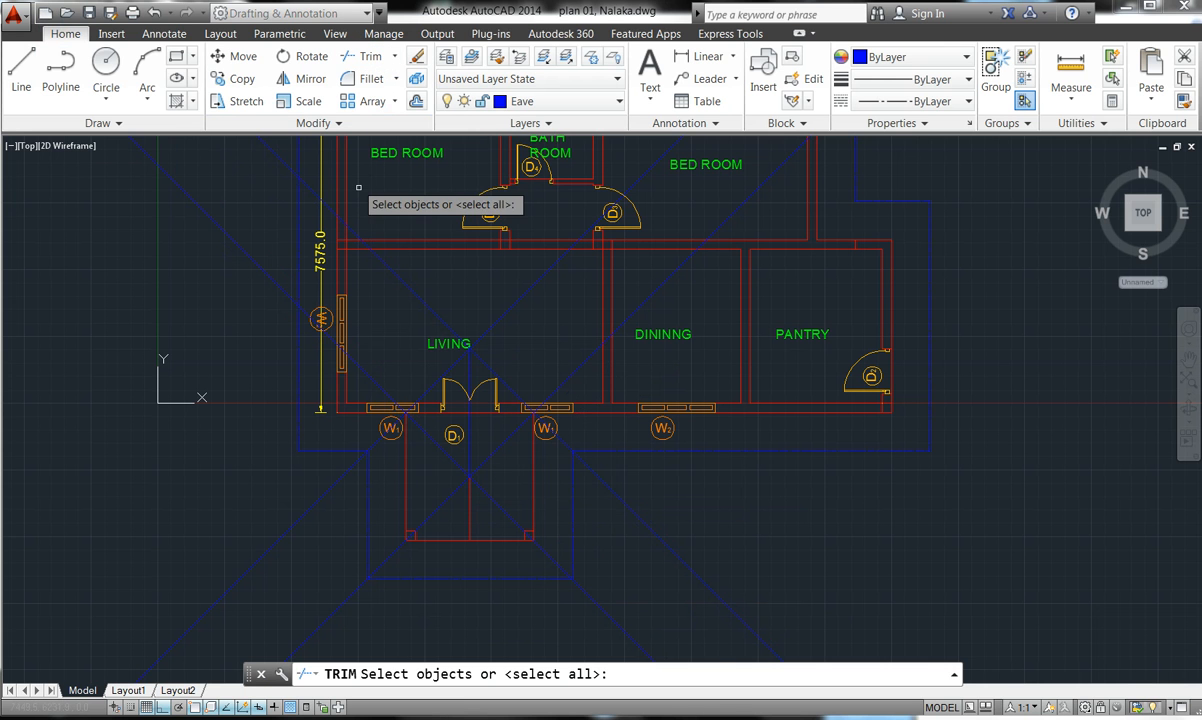
pyautogui.press('Return')
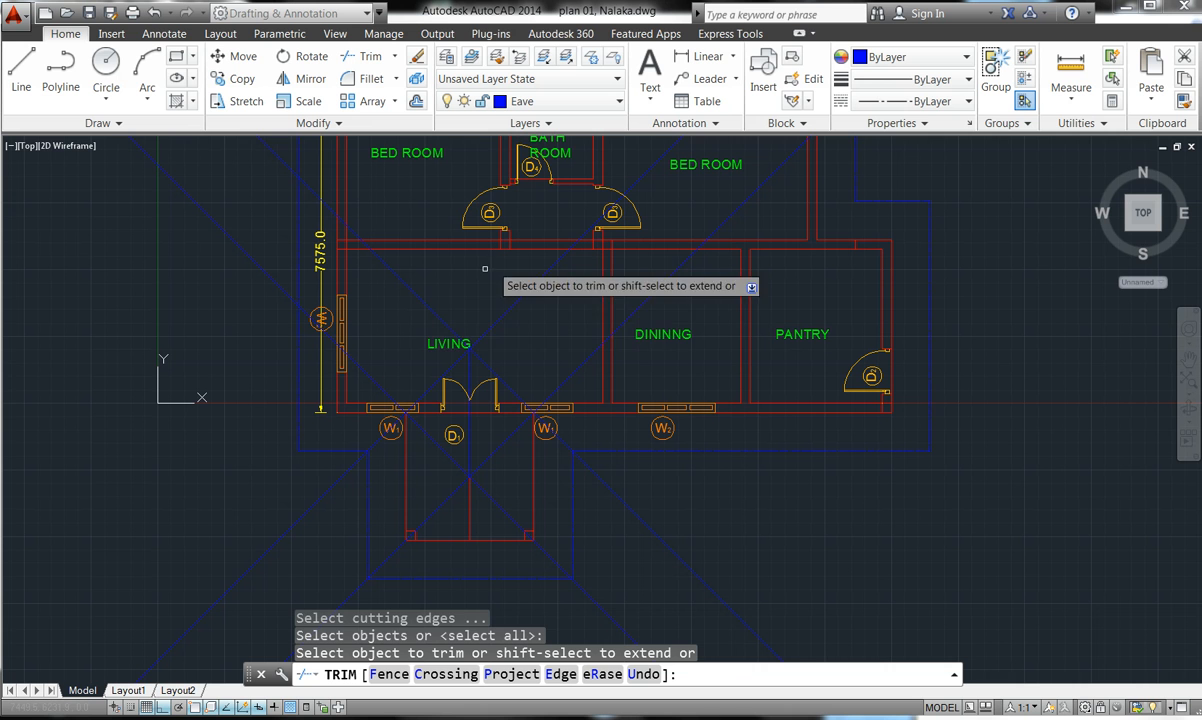
pyautogui.click(417, 290)
pyautogui.click(411, 290)
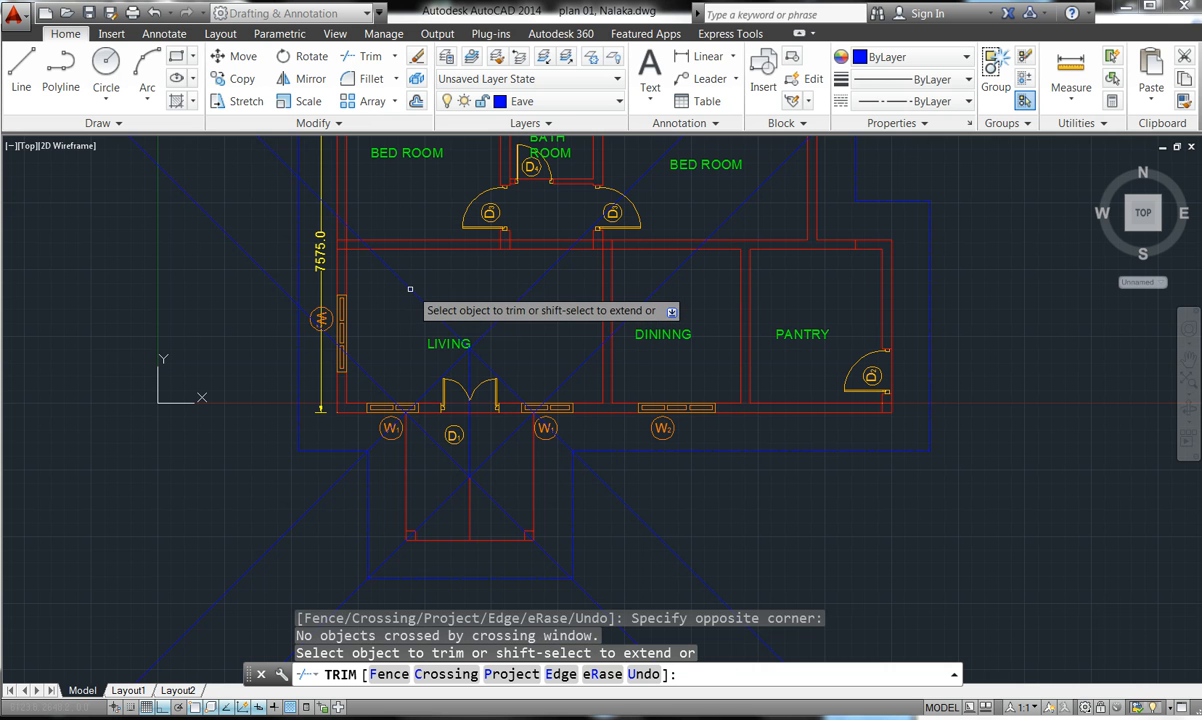
pyautogui.click(409, 288)
pyautogui.click(384, 370)
pyautogui.click(383, 370)
pyautogui.click(368, 372)
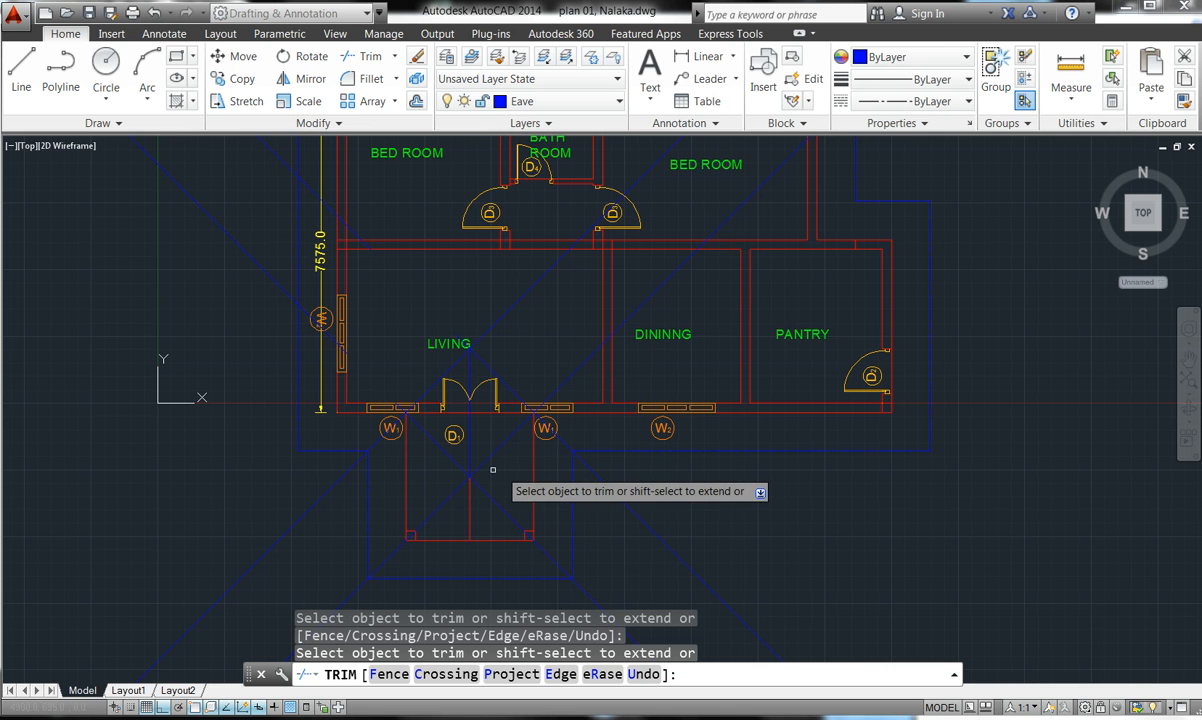
# - Trim the blue diagonals below the door and near the LIVING label with crossing windows
pyautogui.click(459, 465)
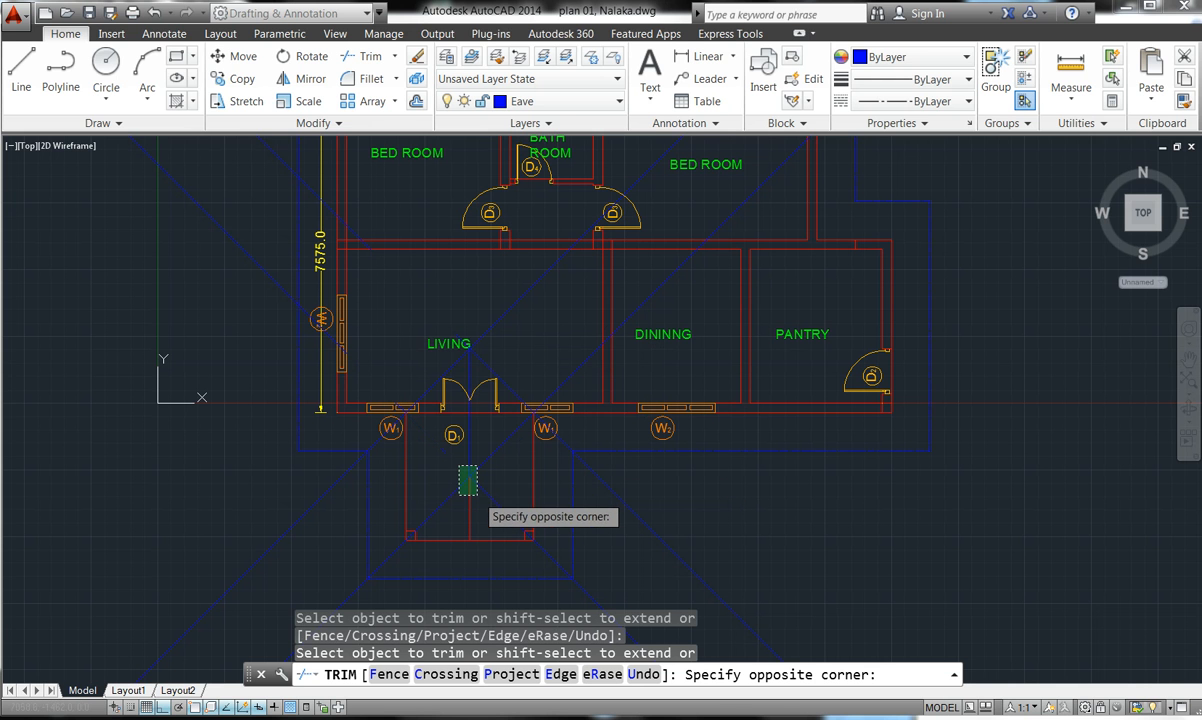
pyautogui.click(414, 432)
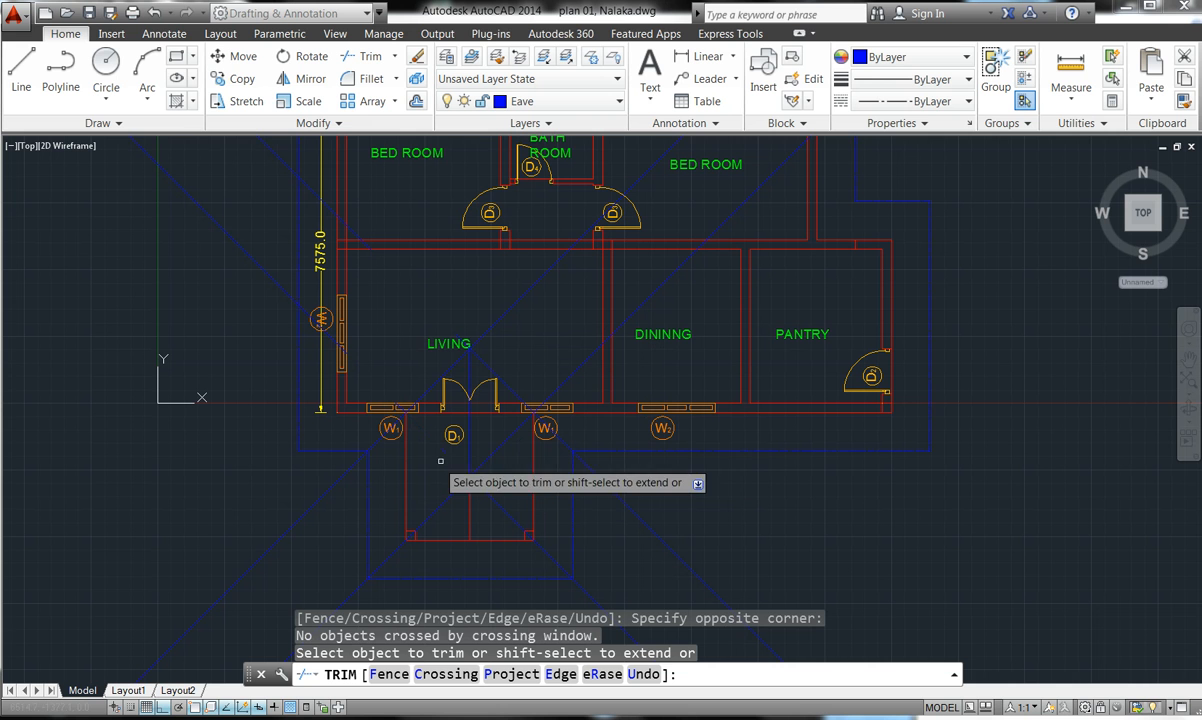
pyautogui.click(507, 440)
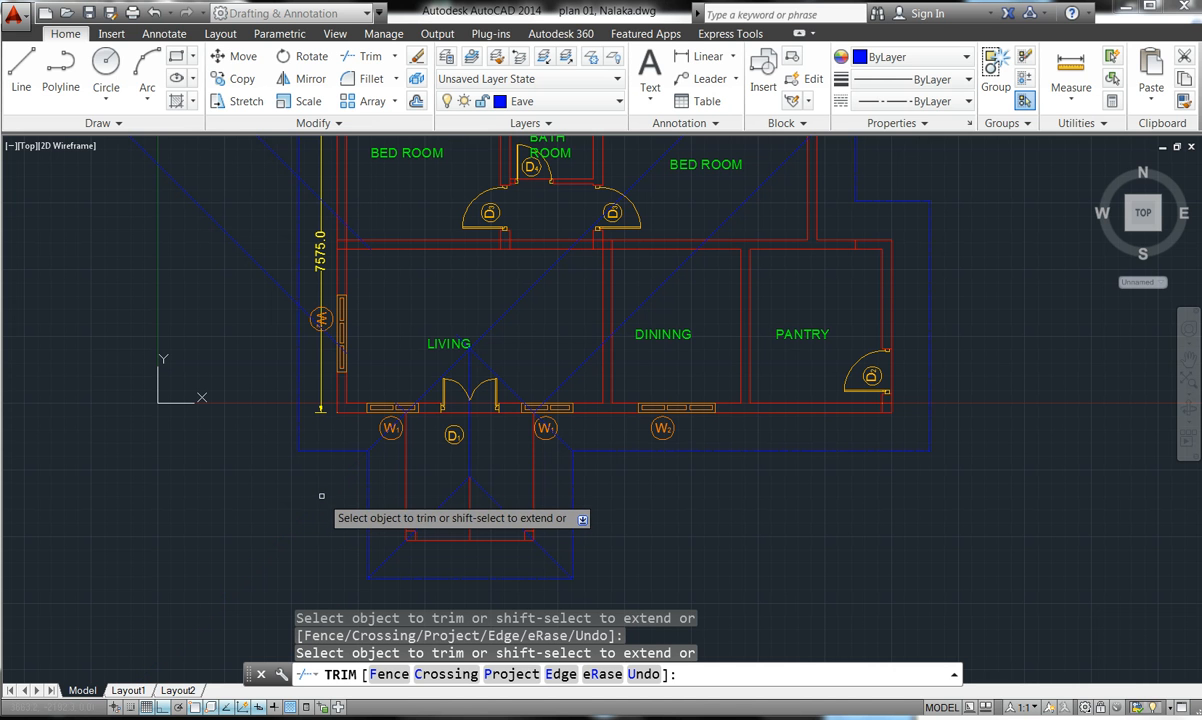
pyautogui.click(515, 341)
pyautogui.click(489, 306)
pyautogui.scroll(12, 482, 353)
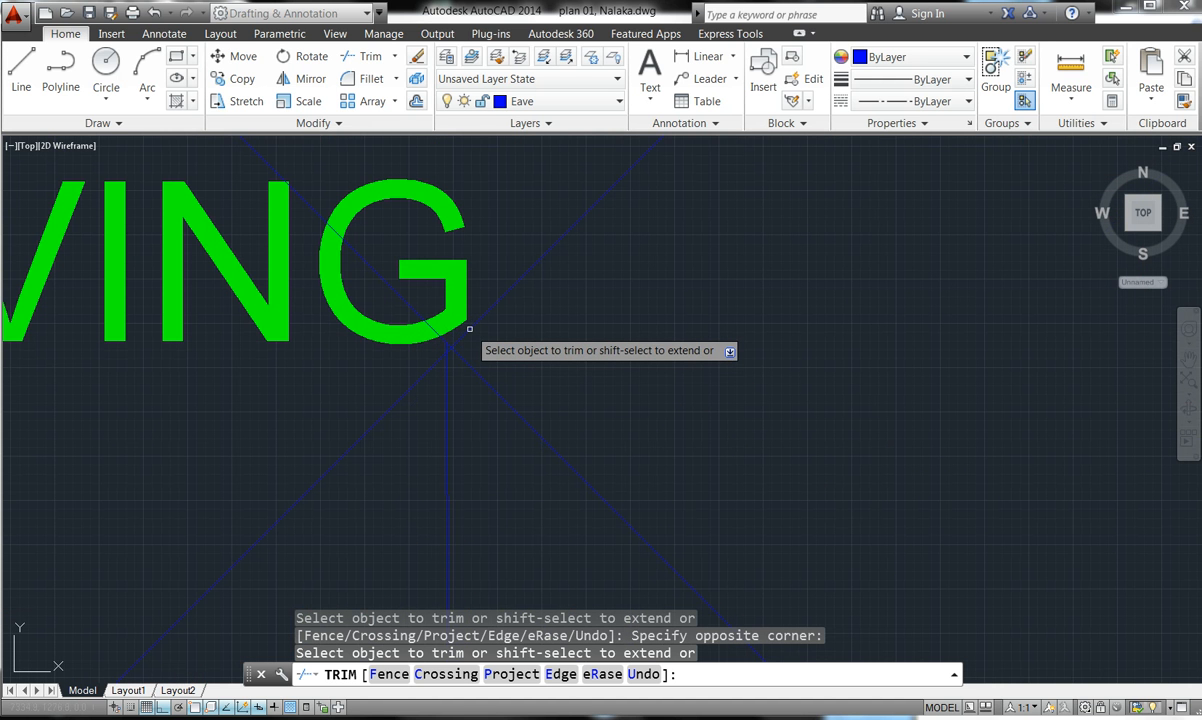
pyautogui.click(469, 329)
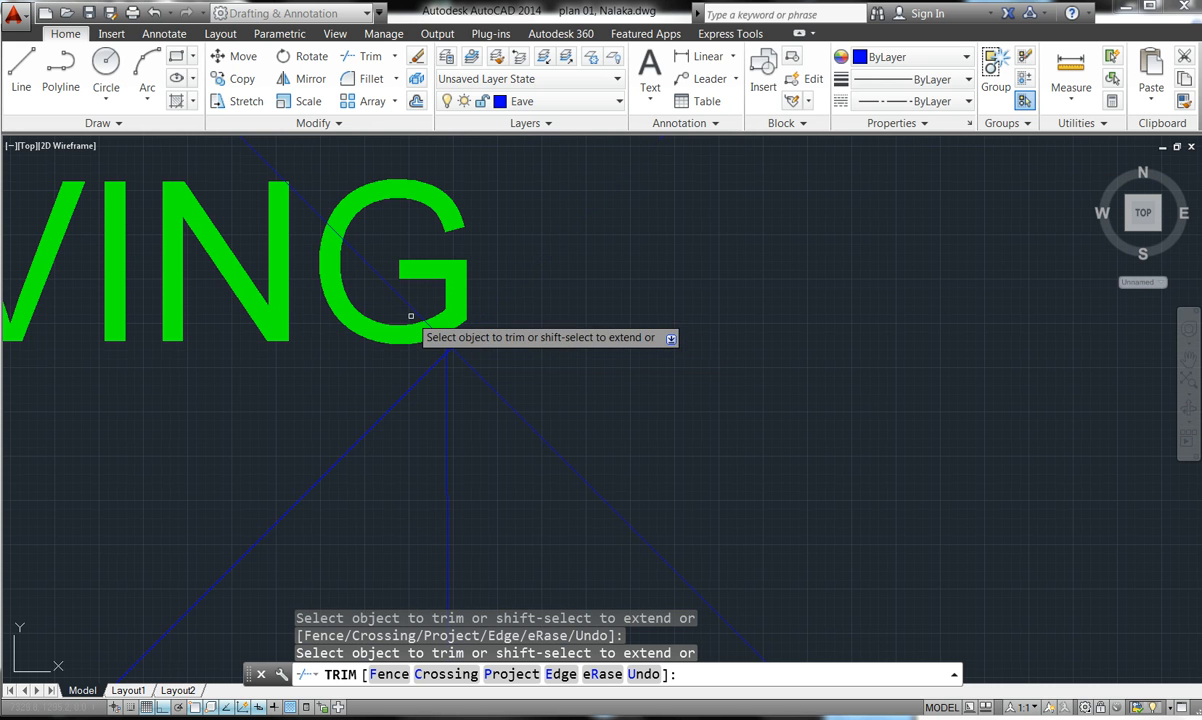
# - Trim the remaining roof line pieces, zoom out to the whole plan and end TRIM
pyautogui.scroll(-5, 409, 304)
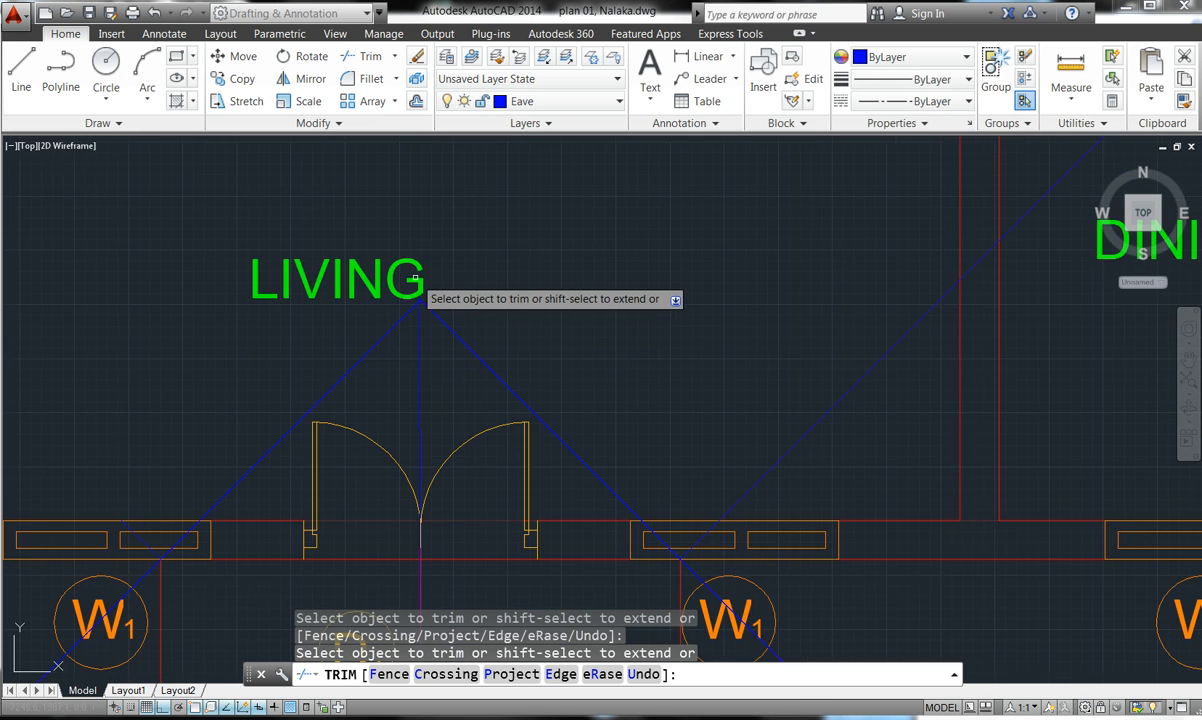
pyautogui.scroll(2, 440, 297)
pyautogui.scroll(-8, 665, 303)
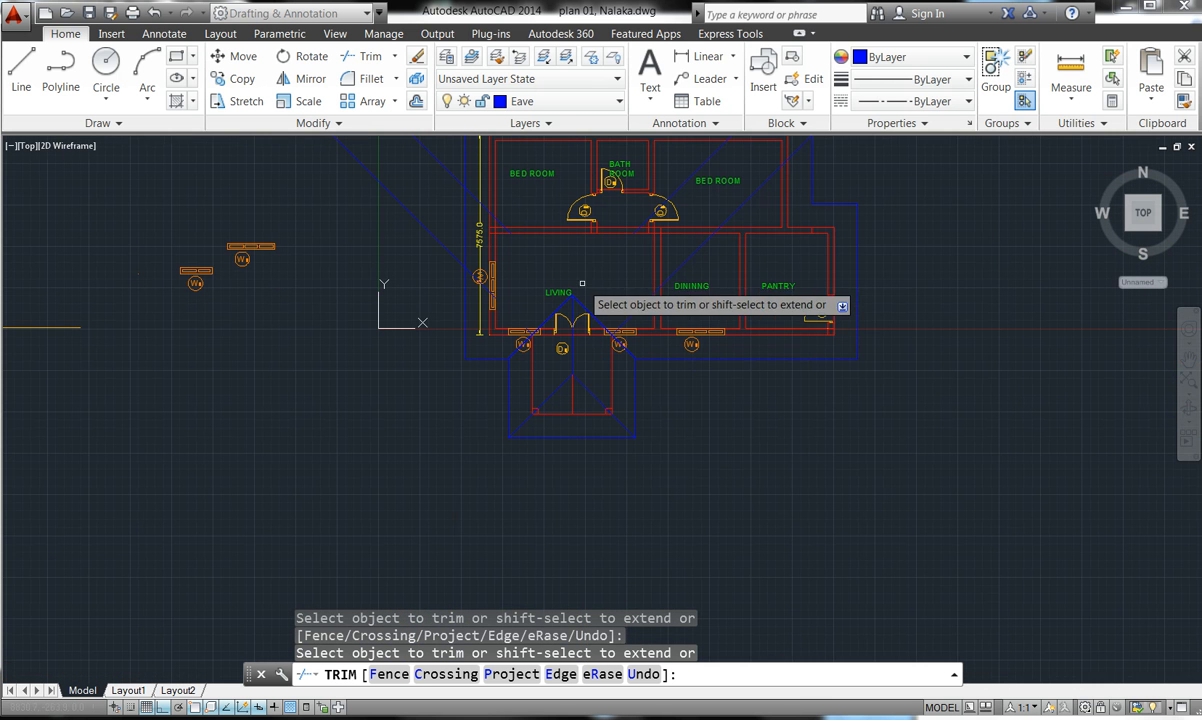
pyautogui.scroll(6, 648, 318)
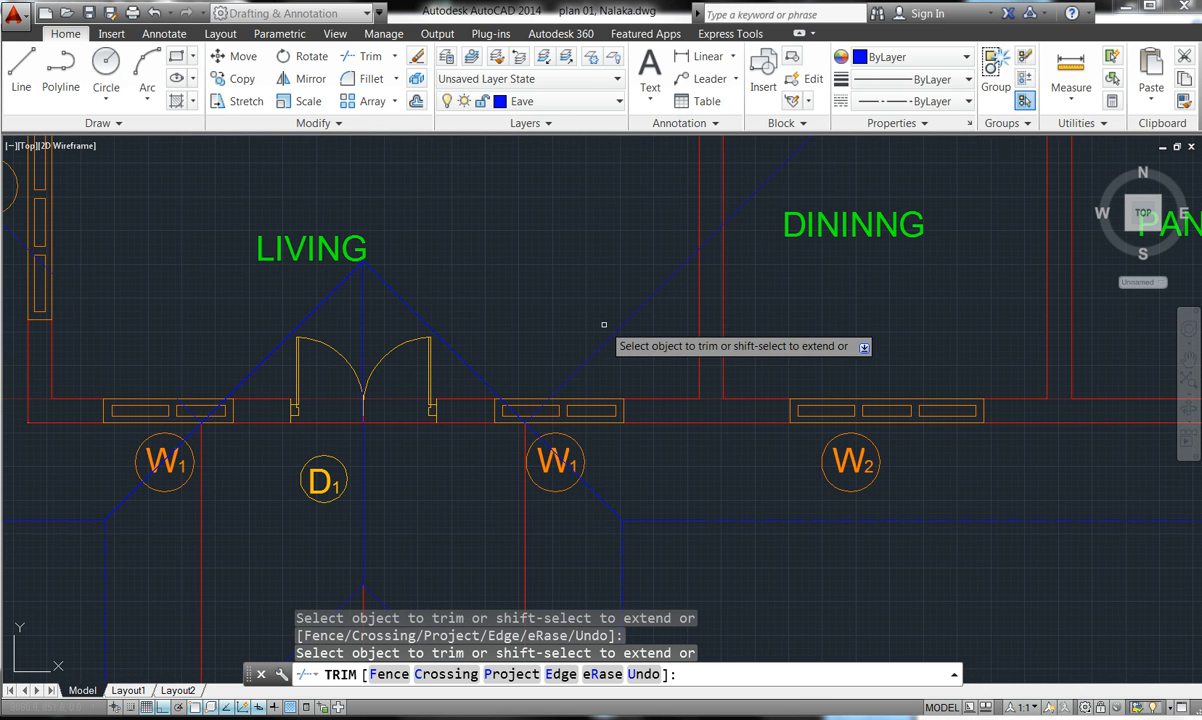
pyautogui.click(745, 338)
pyautogui.click(620, 346)
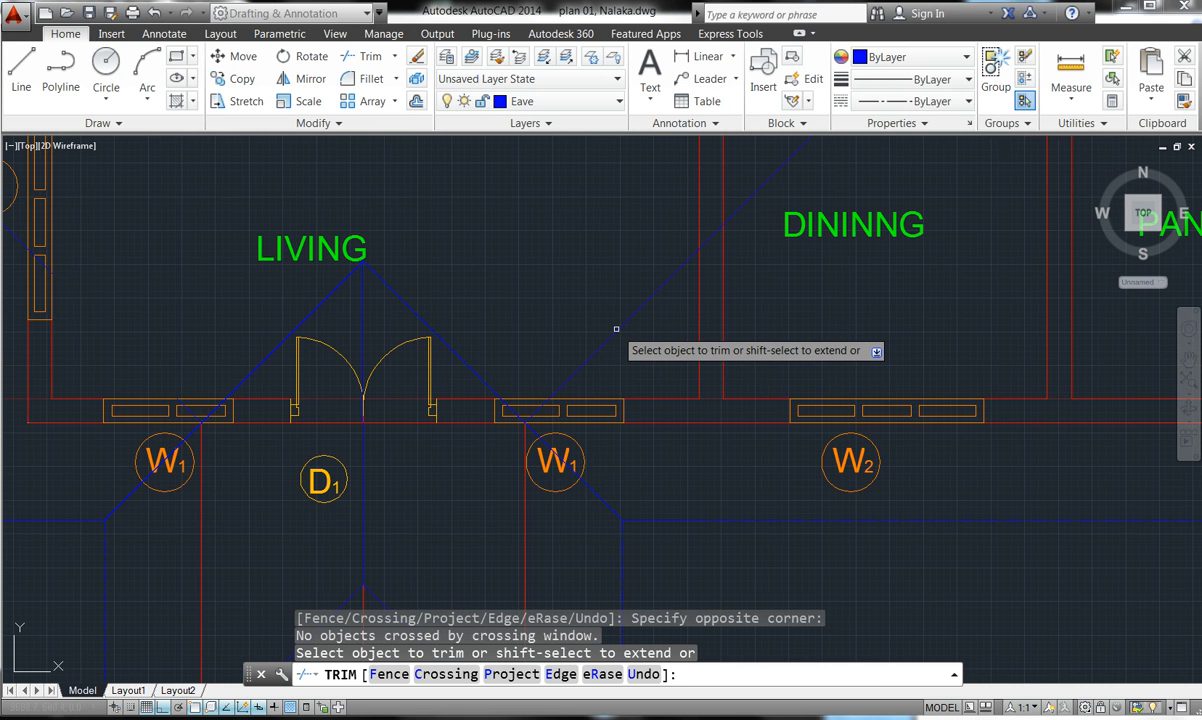
pyautogui.scroll(-6, 614, 326)
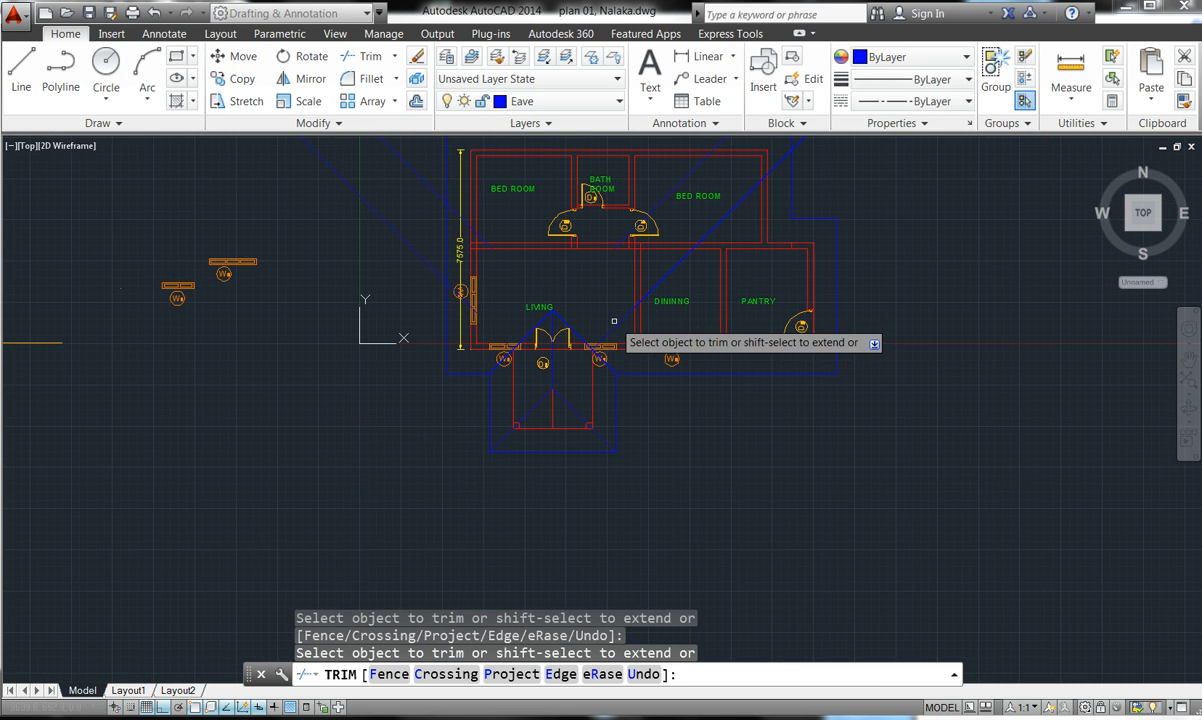
pyautogui.press('Escape')
pyautogui.press('Escape')
pyautogui.press('Escape')
pyautogui.press('Escape')
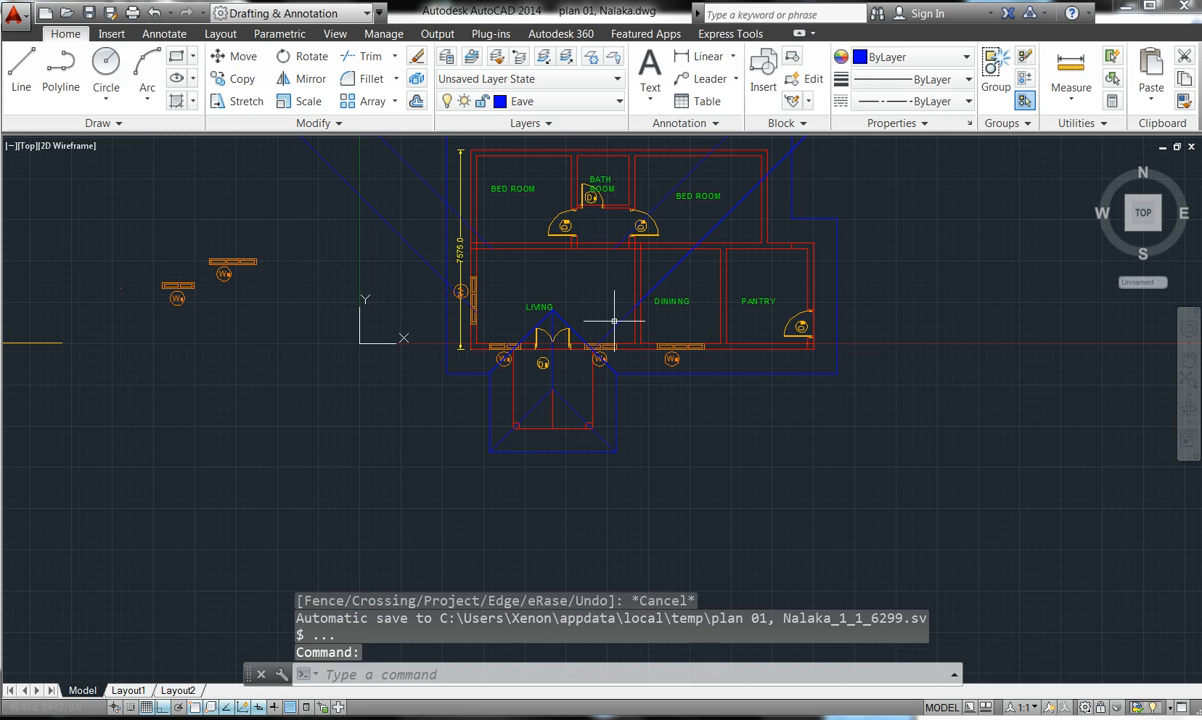
# - Delete the stray blue diagonal roof lines crossing the bedrooms, living and dining areas
pyautogui.click(405, 160)
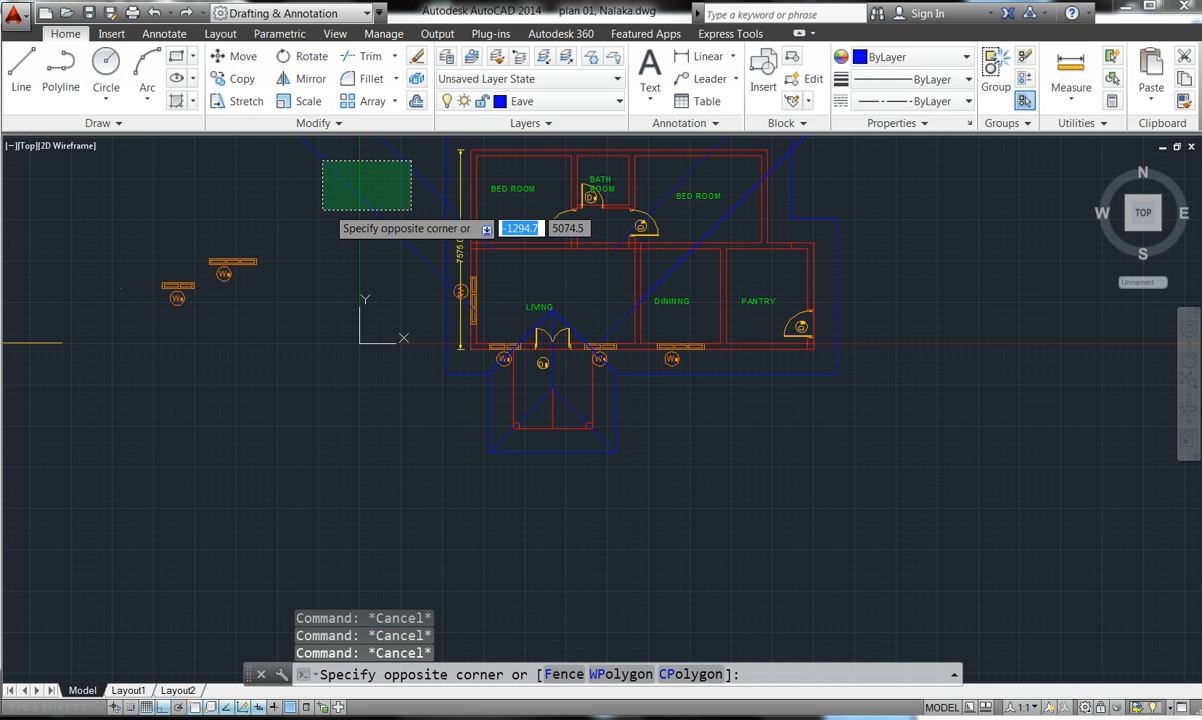
pyautogui.click(311, 213)
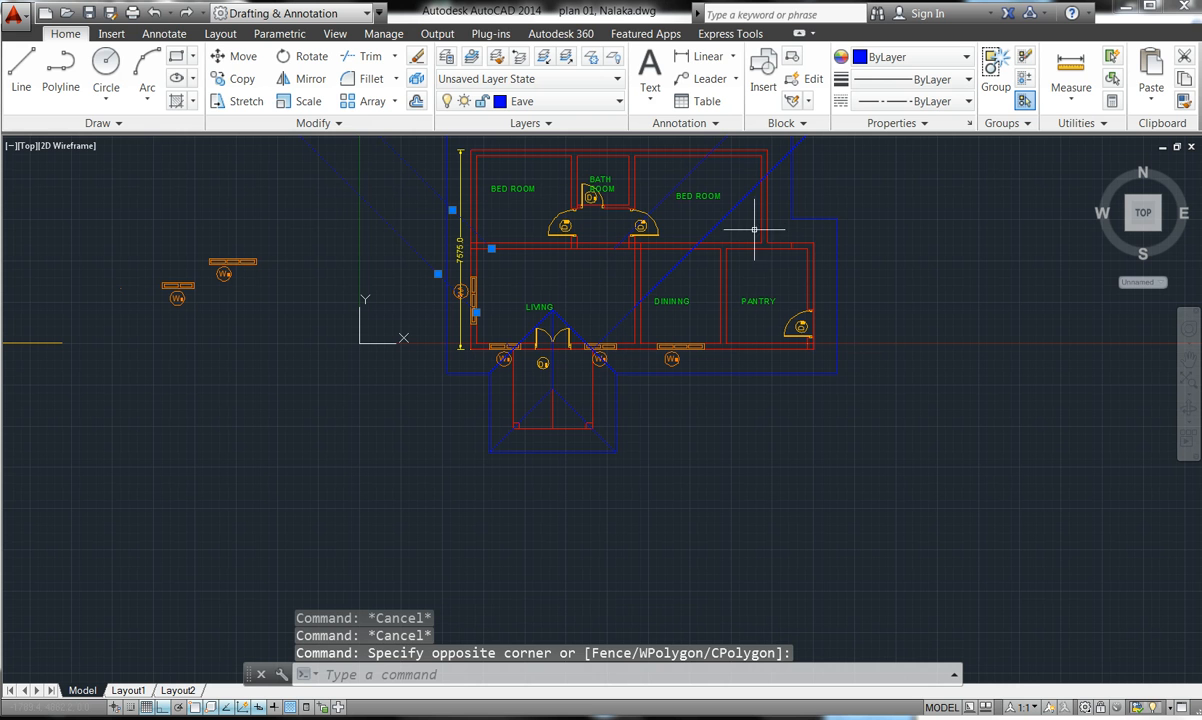
pyautogui.click(744, 196)
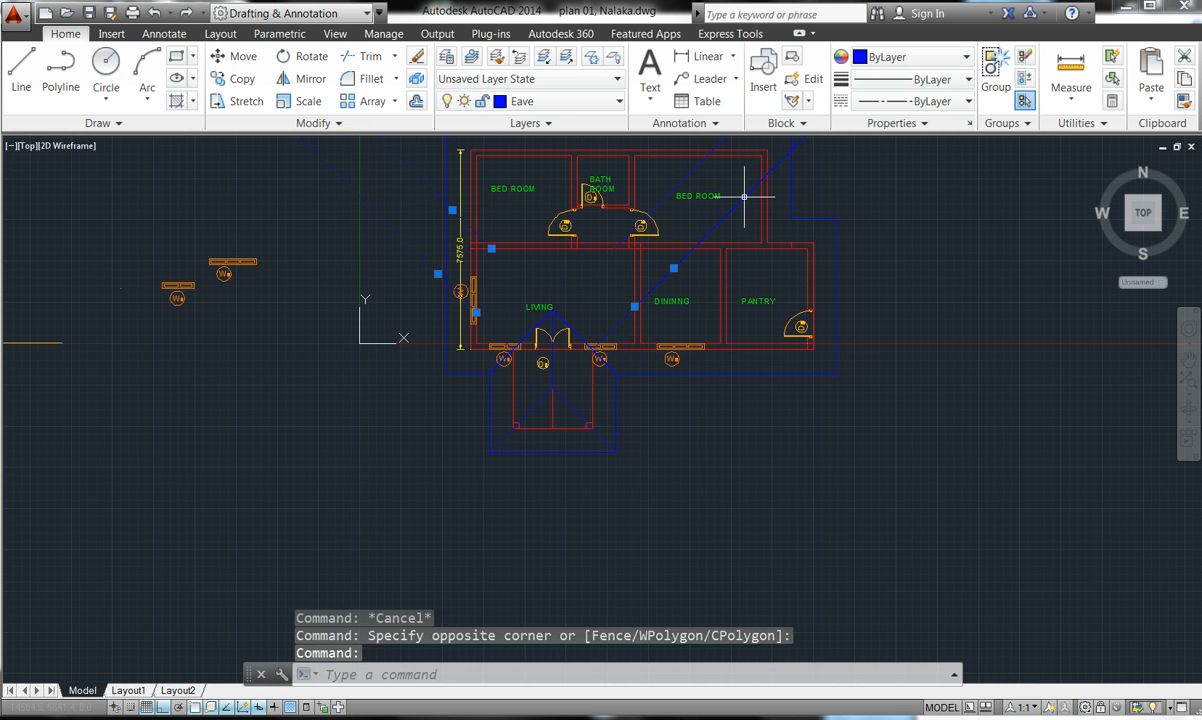
pyautogui.click(694, 166)
pyautogui.press('Delete')
pyautogui.click(695, 166)
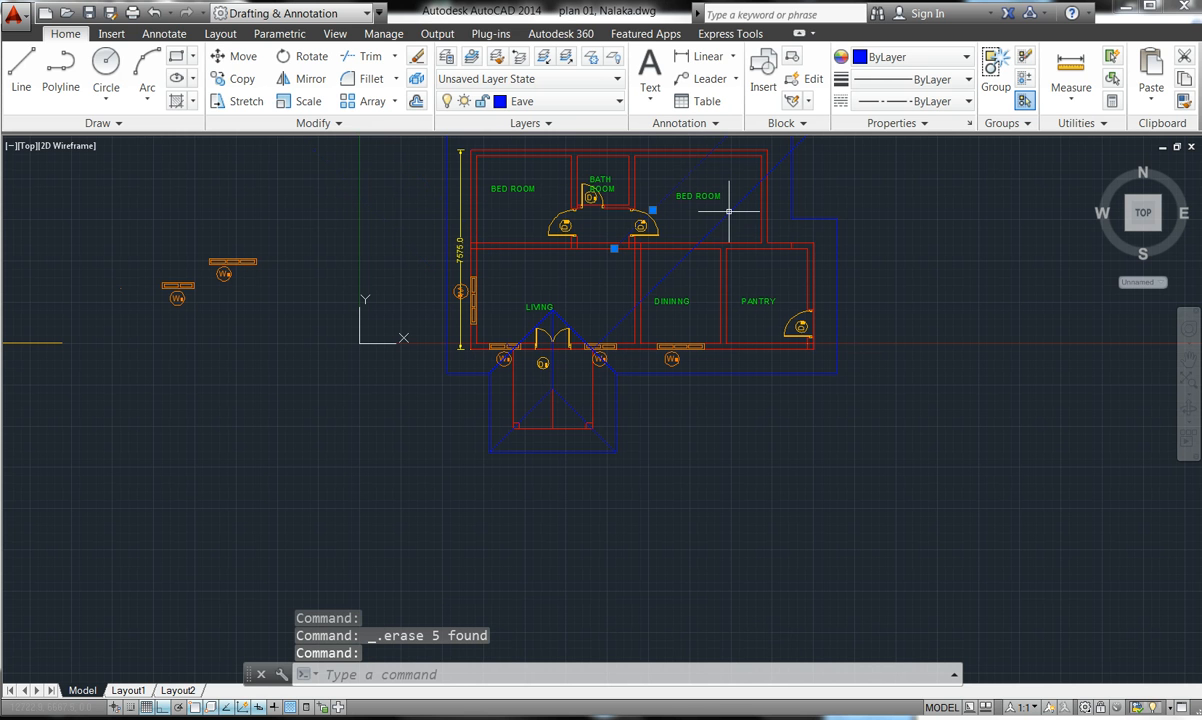
pyautogui.click(731, 213)
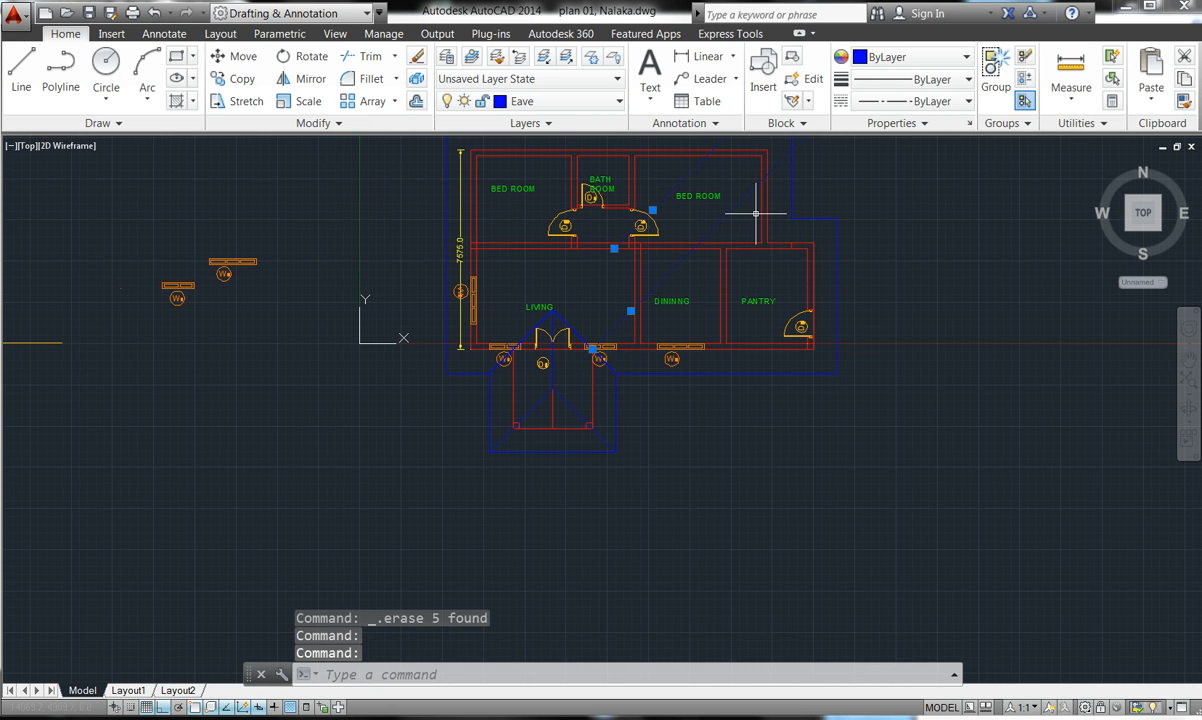
pyautogui.press('Delete')
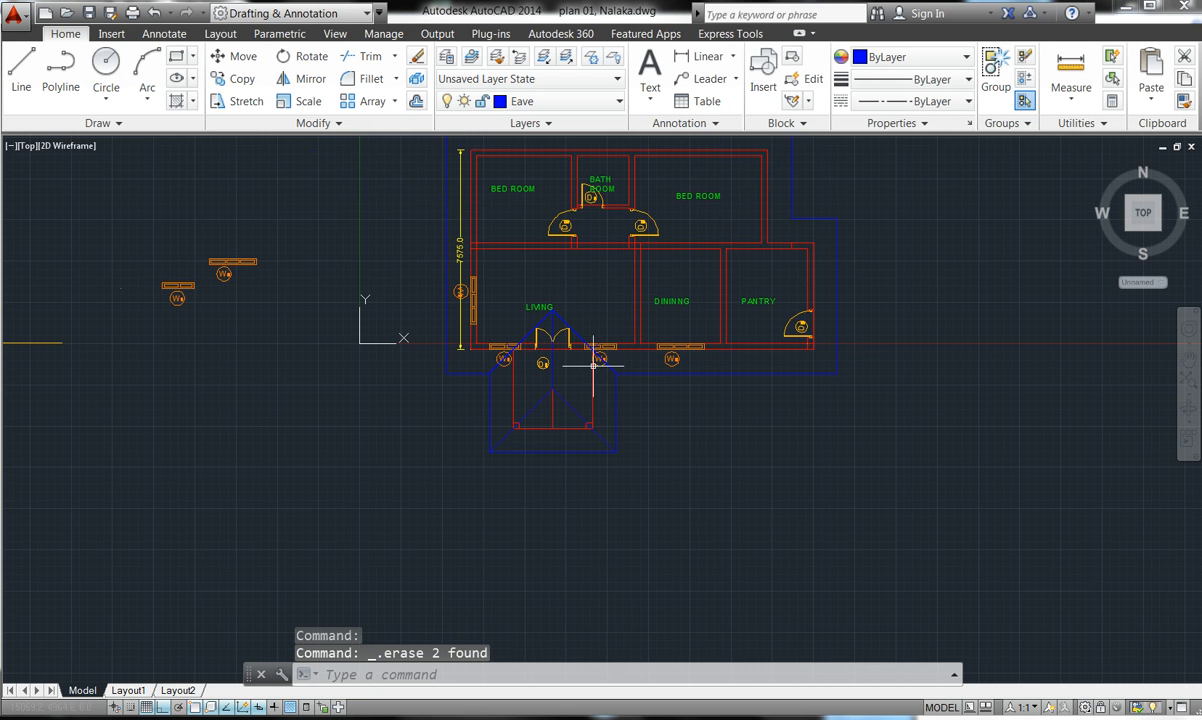
# - Erase the red dashed centre line running through the porch
pyautogui.scroll(6, 552, 395)
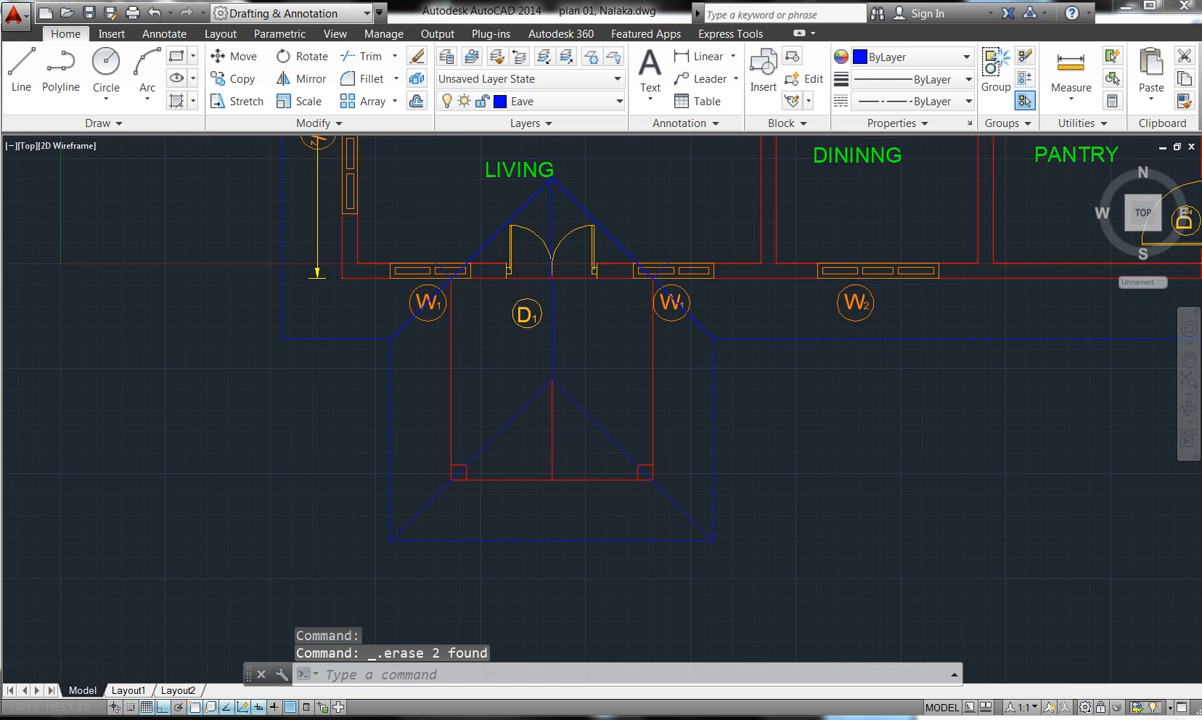
pyautogui.click(546, 437)
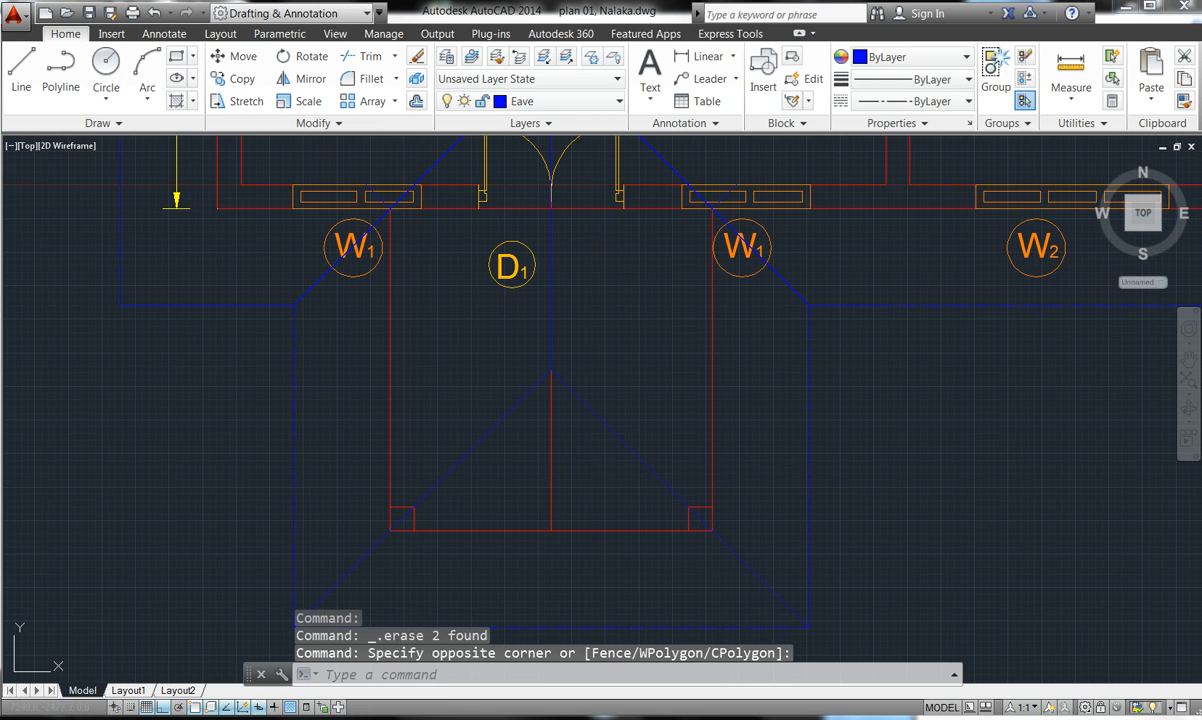
pyautogui.click(552, 449)
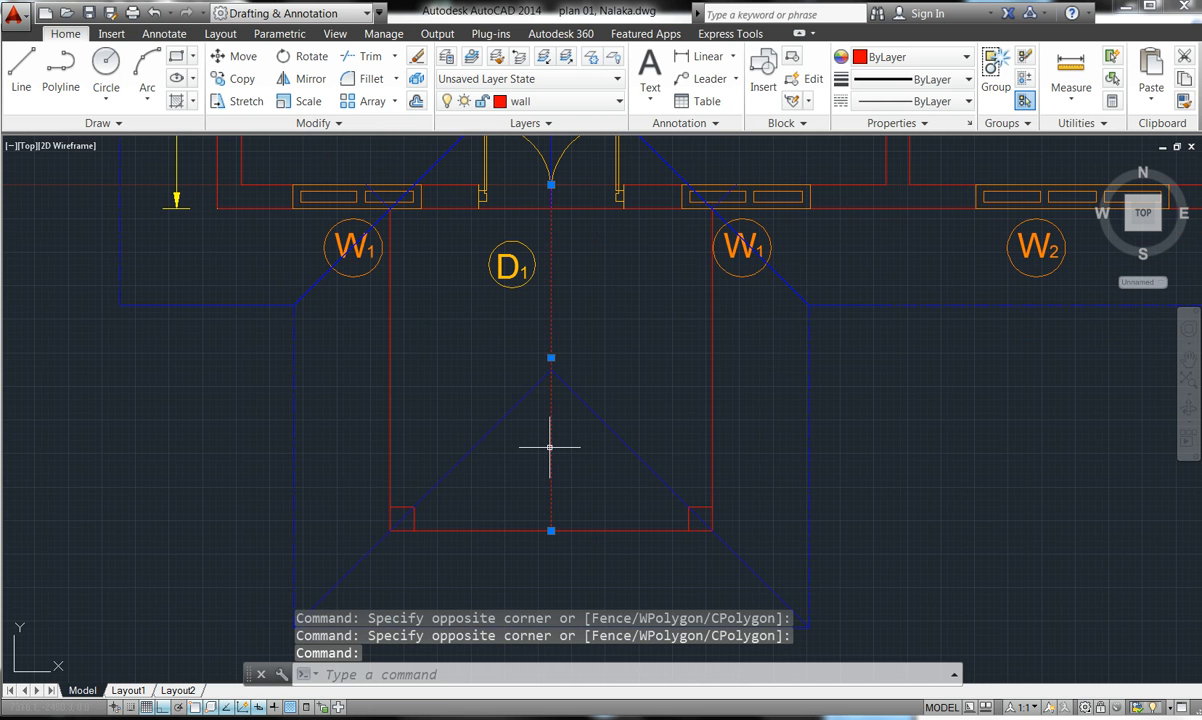
pyautogui.press('Delete')
pyautogui.scroll(-2, 549, 447)
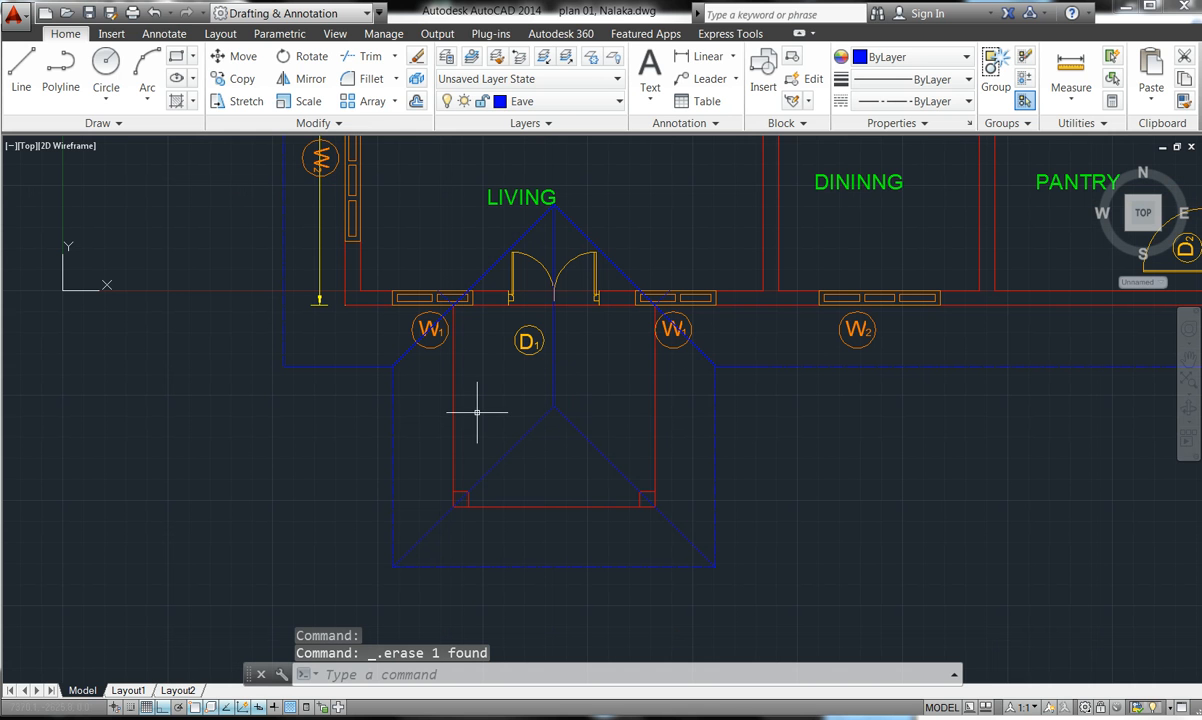
pyautogui.scroll(2, 532, 414)
pyautogui.scroll(2, 531, 414)
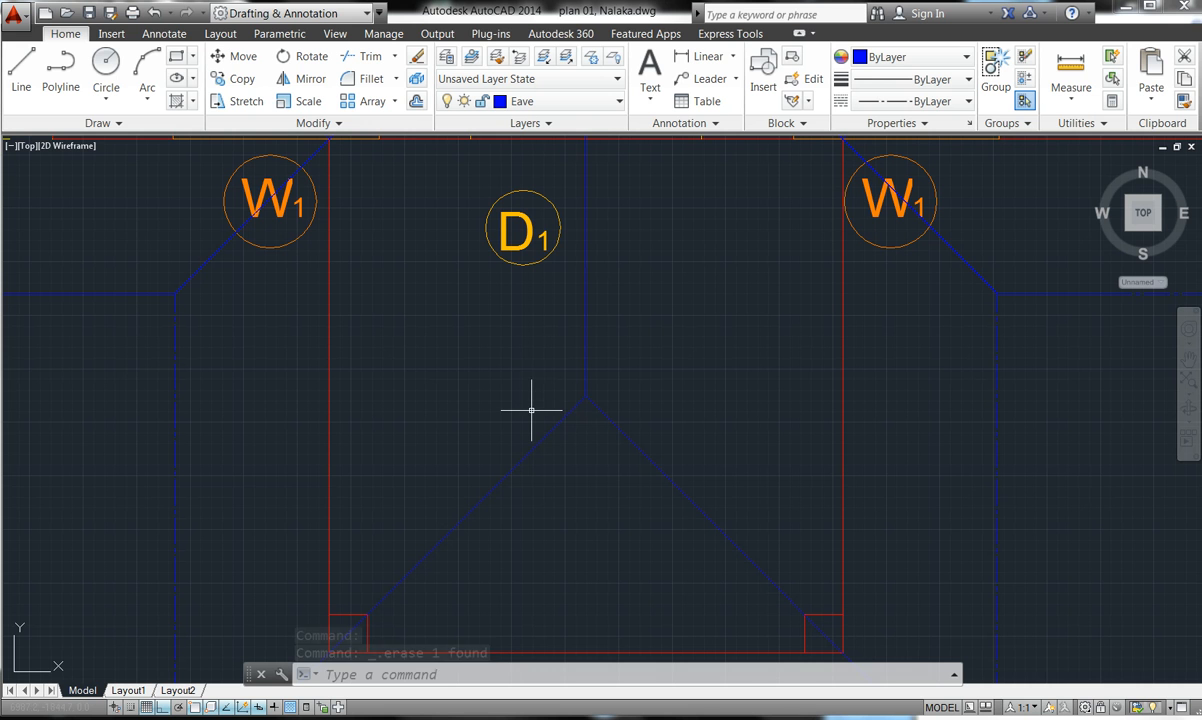
pyautogui.click(535, 427)
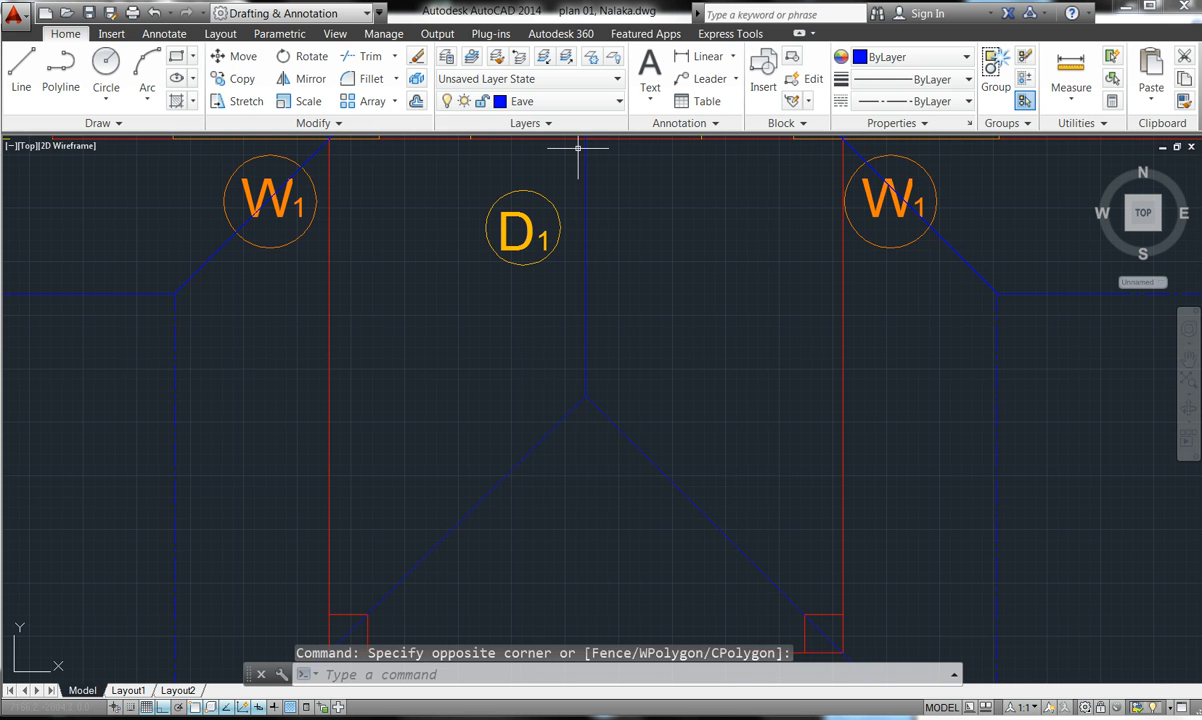
pyautogui.scroll(-6, 585, 263)
pyautogui.scroll(6, 583, 222)
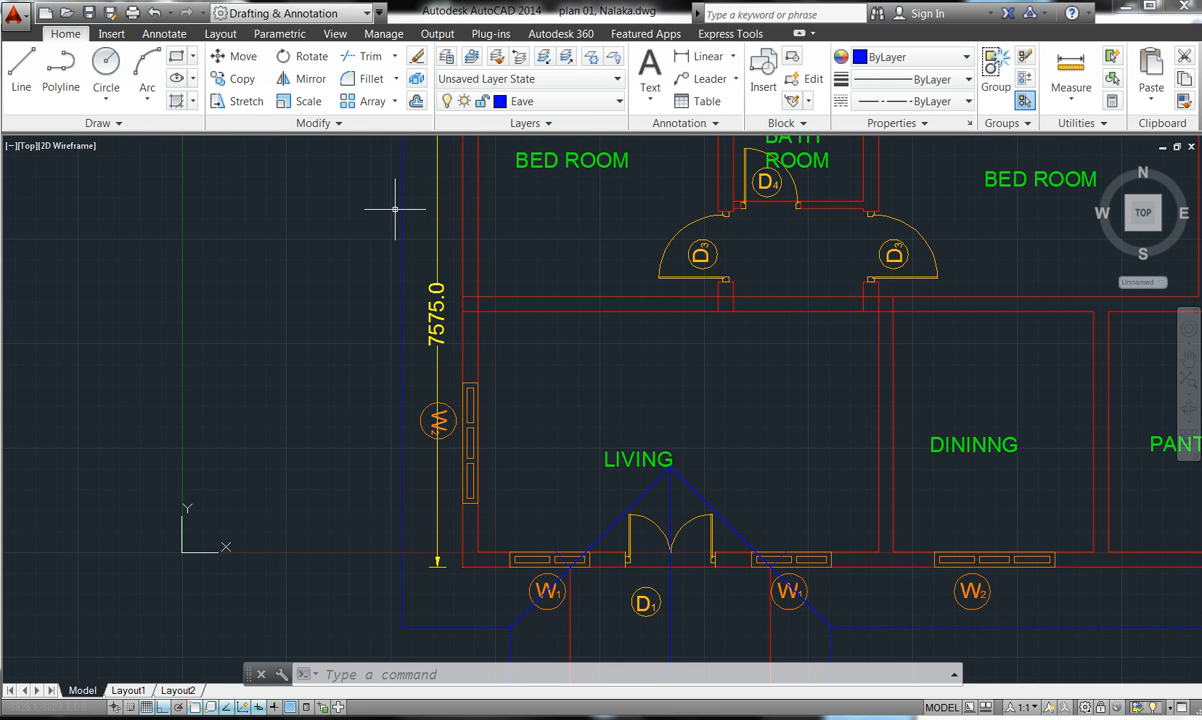
# - Draw a horizontal construction line through the corner of the wall between bedrooms and living room
pyautogui.click(17, 65)
pyautogui.click(15, 65)
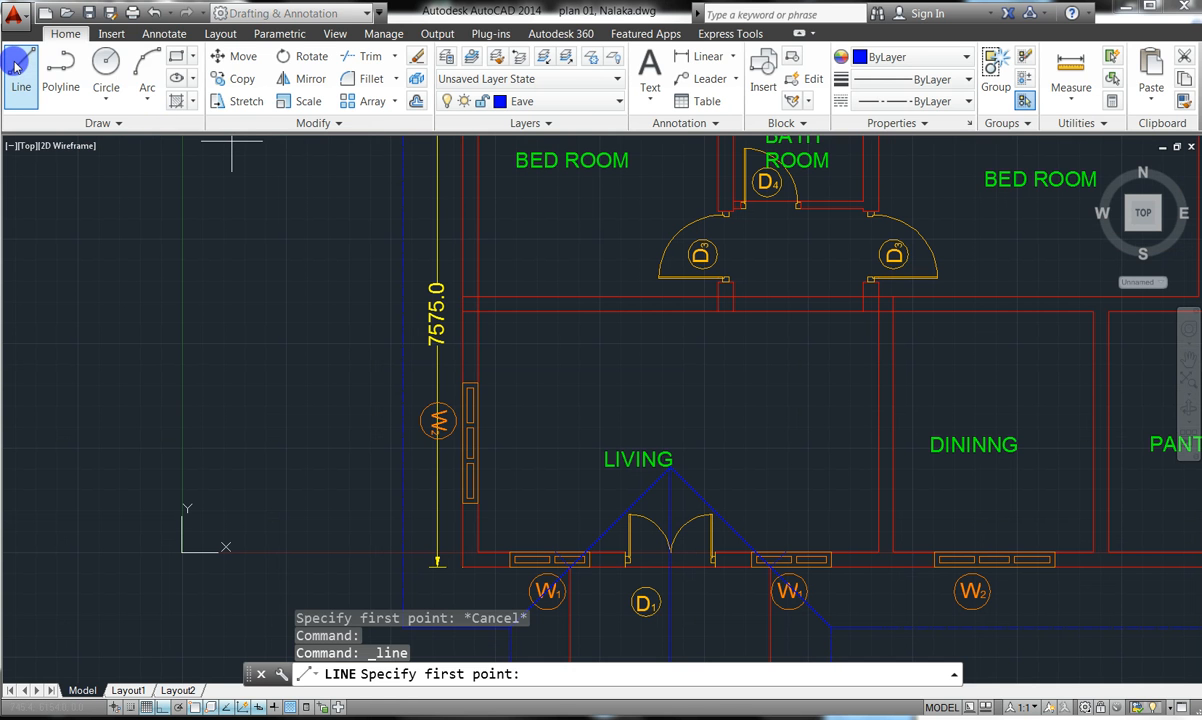
pyautogui.press('Escape')
pyautogui.press('Escape')
pyautogui.press('Escape')
pyautogui.click(128, 124)
pyautogui.click(60, 143)
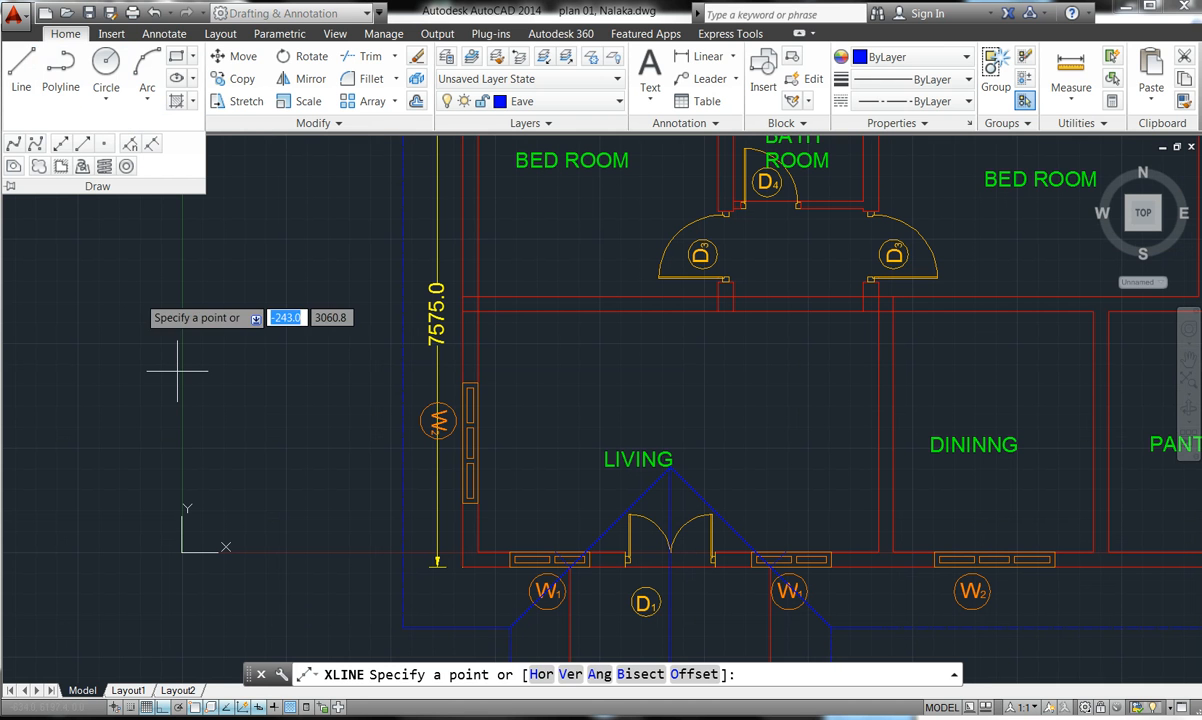
pyautogui.click(535, 673)
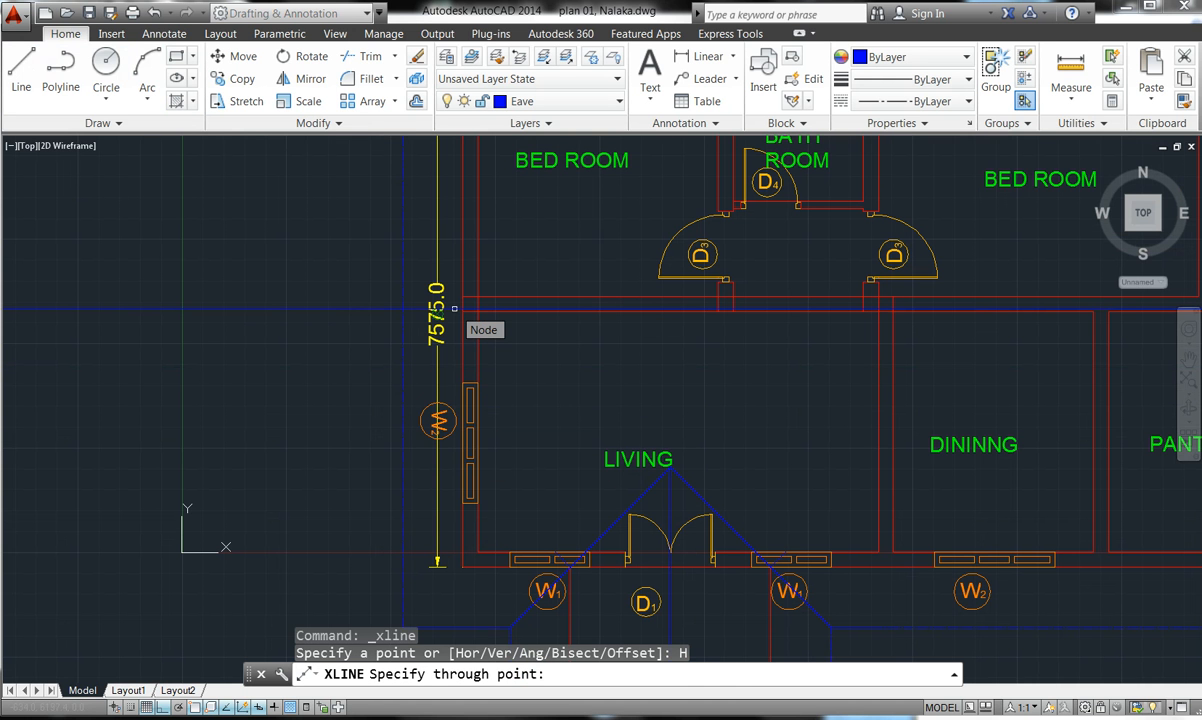
pyautogui.scroll(6, 455, 308)
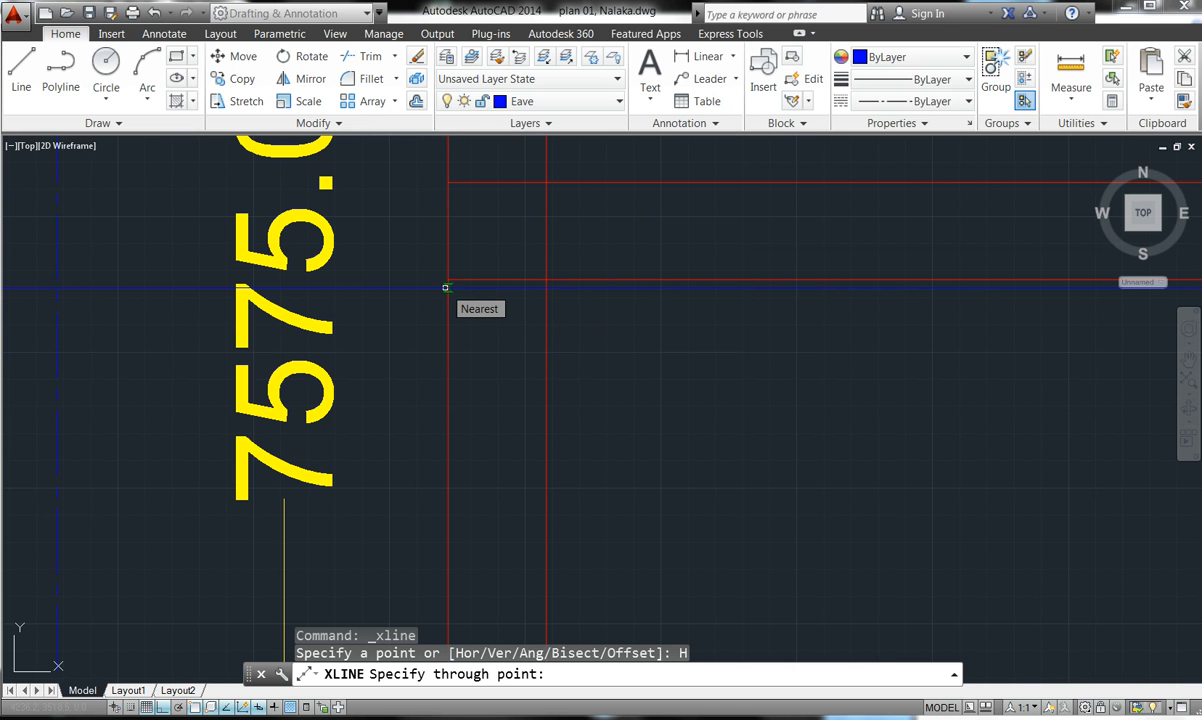
pyautogui.click(445, 287)
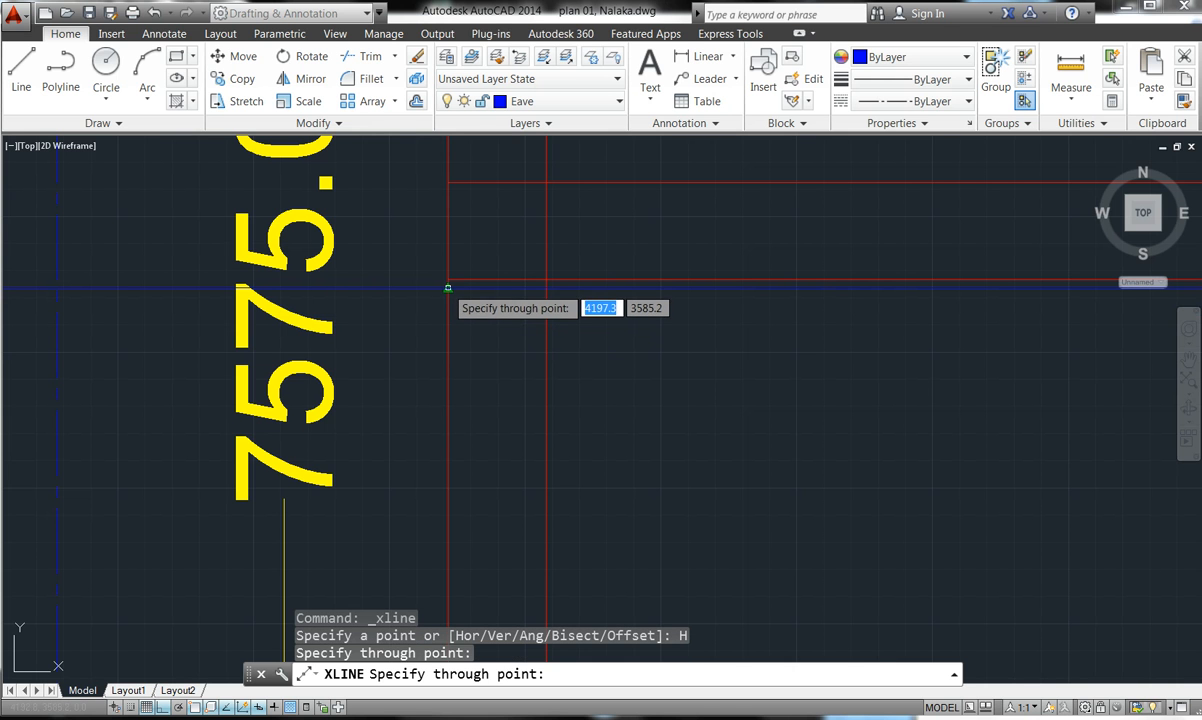
pyautogui.press('Escape')
pyautogui.scroll(-7, 447, 288)
pyautogui.scroll(-4, 497, 296)
pyautogui.scroll(4, 491, 322)
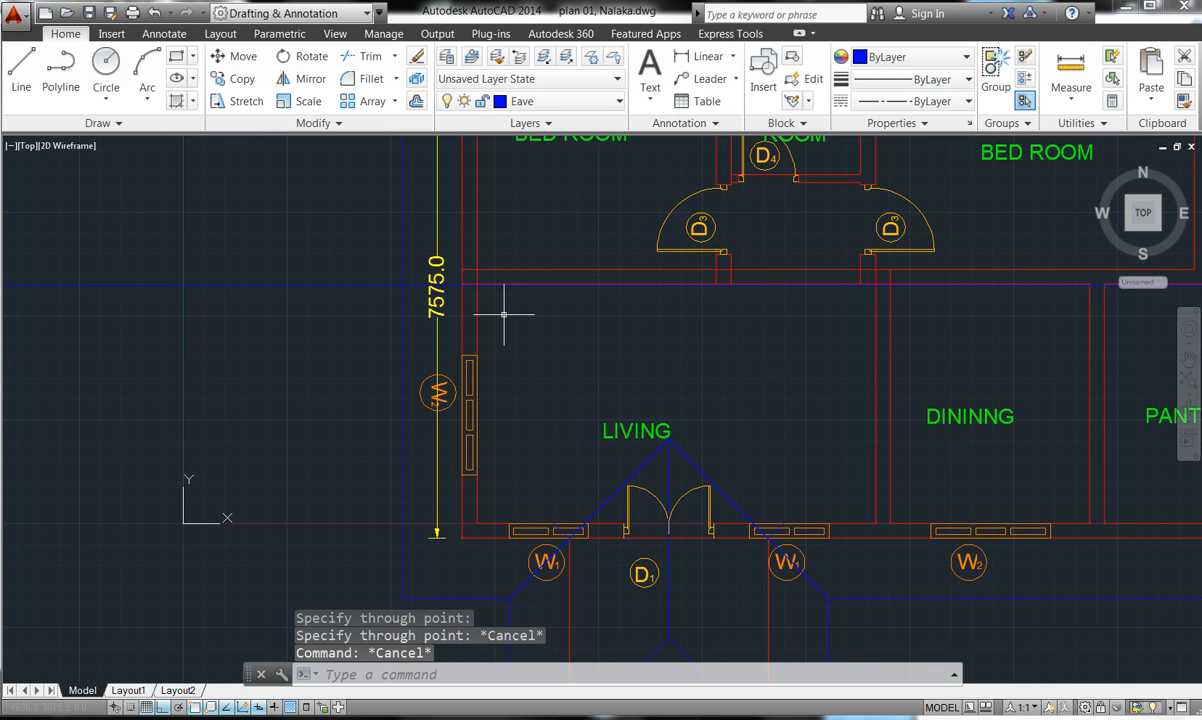
# - Trim the horizontal construction line back at both ends beyond the floor plan
pyautogui.click(350, 56)
pyautogui.press('Return')
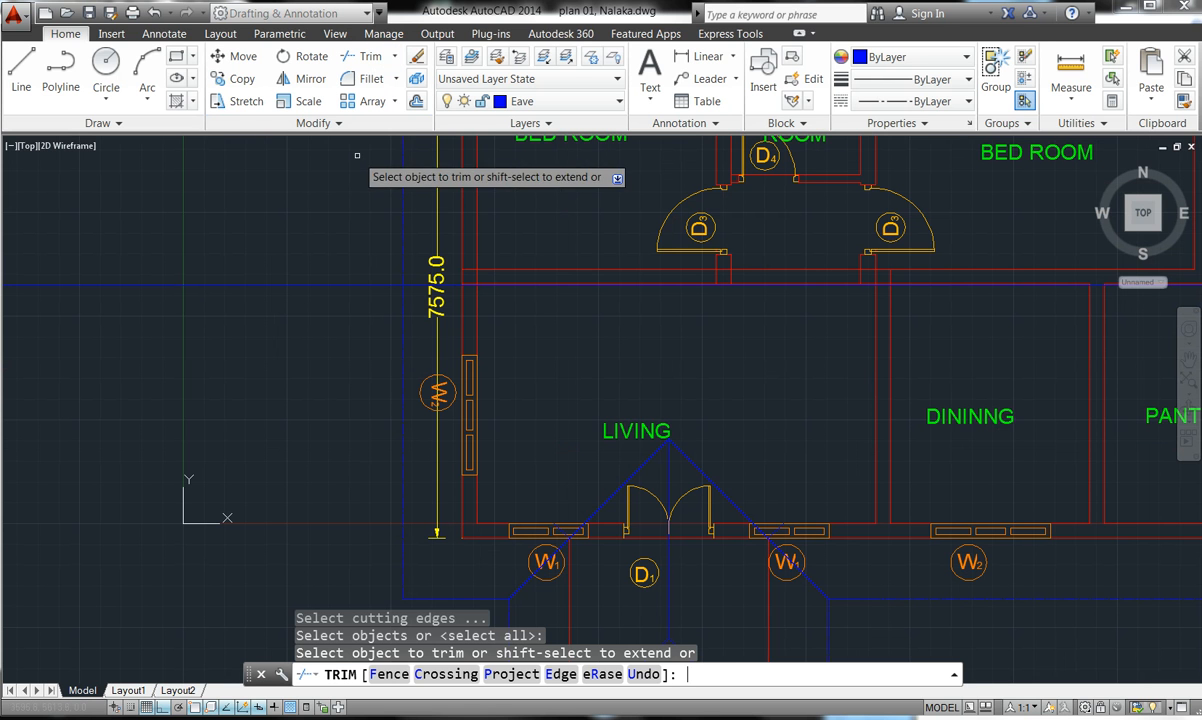
pyautogui.click(358, 328)
pyautogui.click(357, 328)
pyautogui.click(257, 243)
pyautogui.click(257, 316)
pyautogui.click(257, 315)
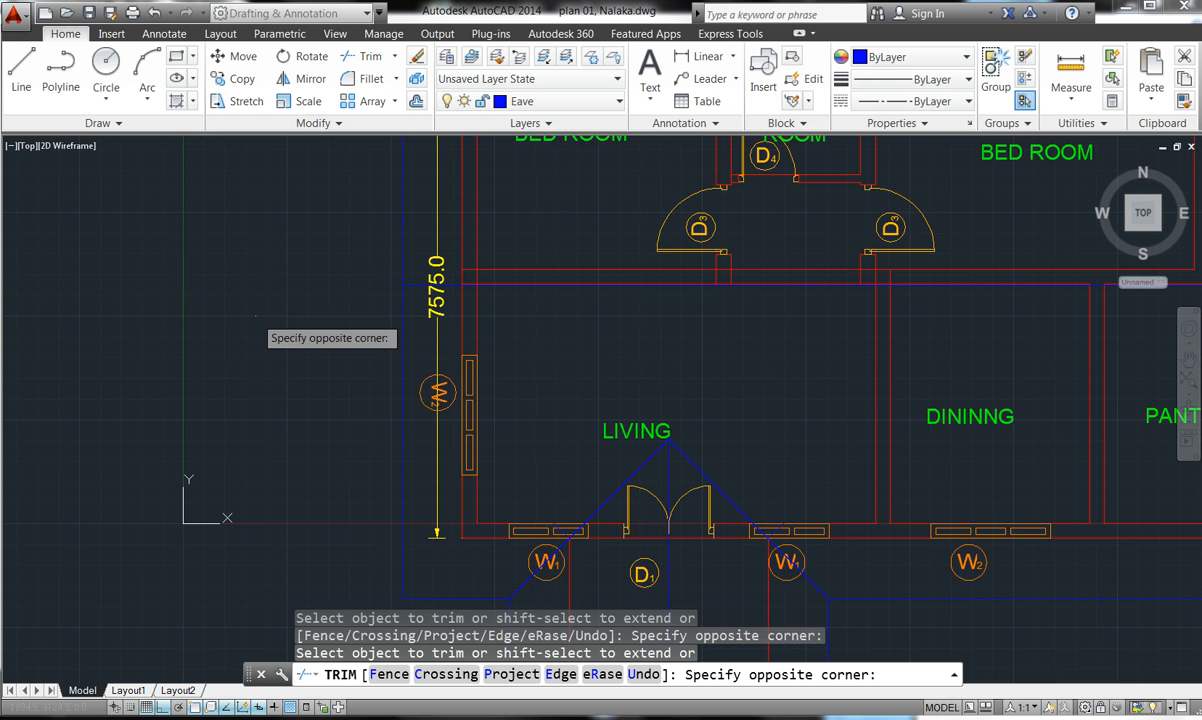
pyautogui.scroll(-2, 342, 315)
pyautogui.scroll(-2, 345, 316)
pyautogui.click(345, 316)
pyautogui.click(688, 354)
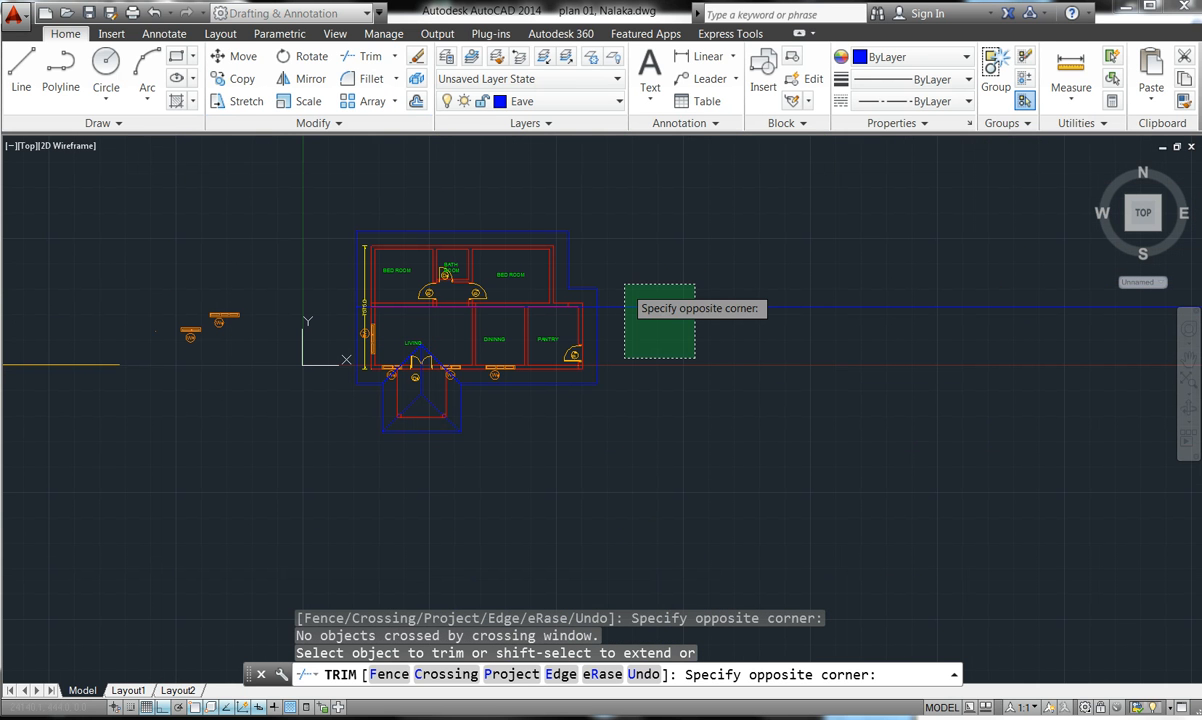
pyautogui.click(617, 274)
pyautogui.click(617, 274)
pyautogui.press('Escape')
pyautogui.press('Escape')
pyautogui.press('Escape')
pyautogui.press('Escape')
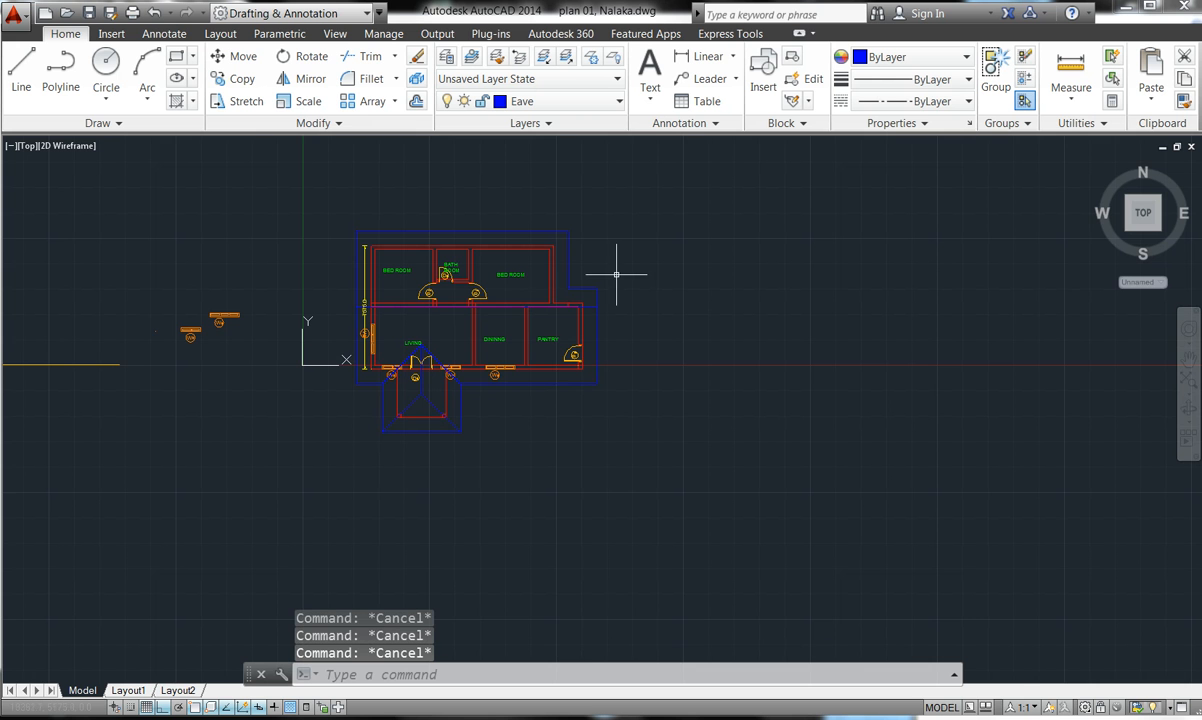
# - Inspect two blue eave lines in Quick Properties, then undo the last action
pyautogui.scroll(6, 463, 298)
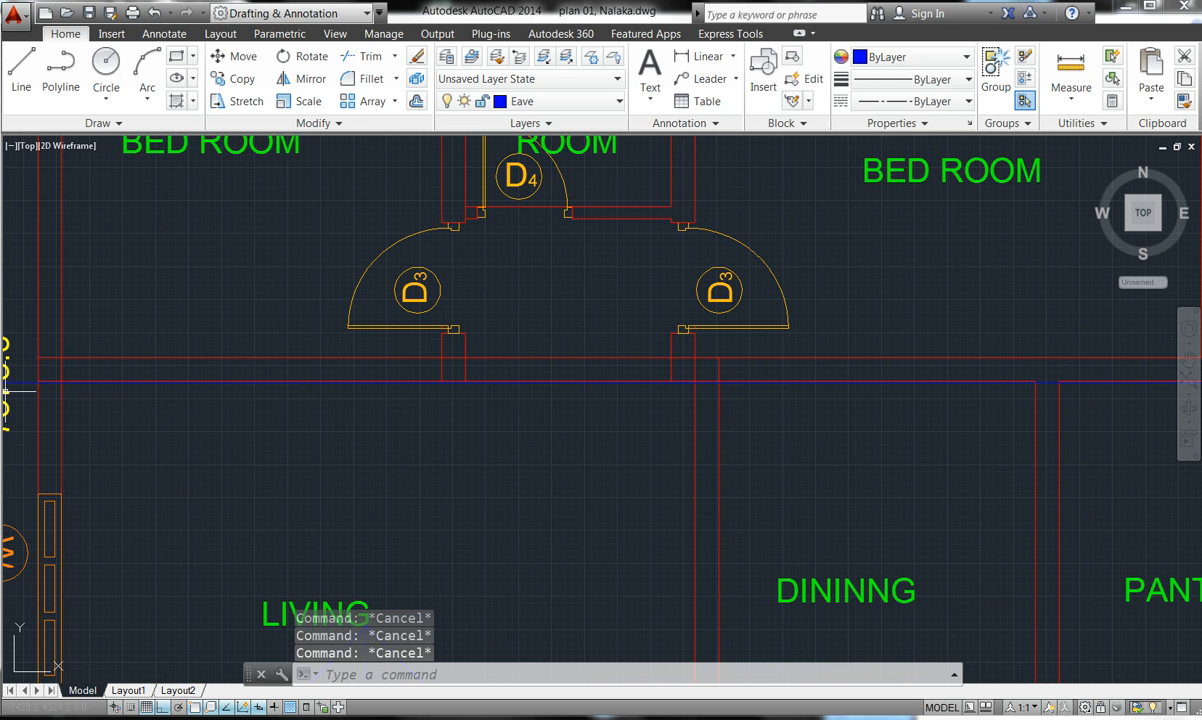
pyautogui.click(8, 381)
pyautogui.scroll(-2, 553, 303)
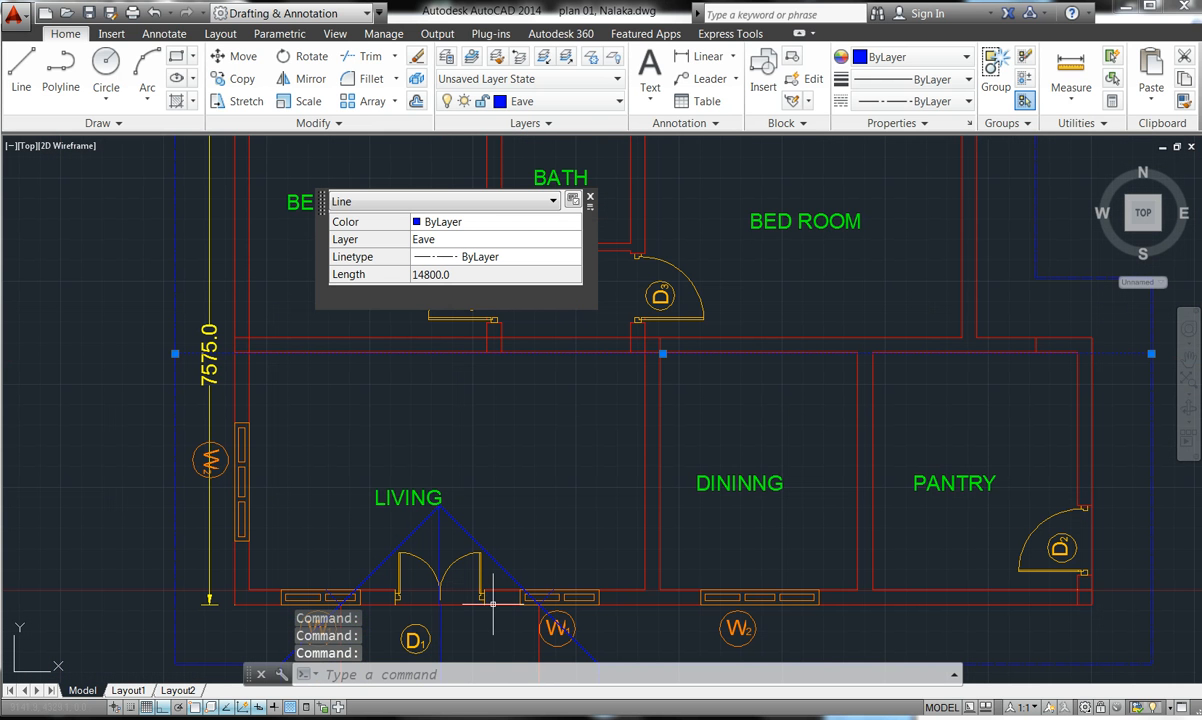
pyautogui.click(467, 533)
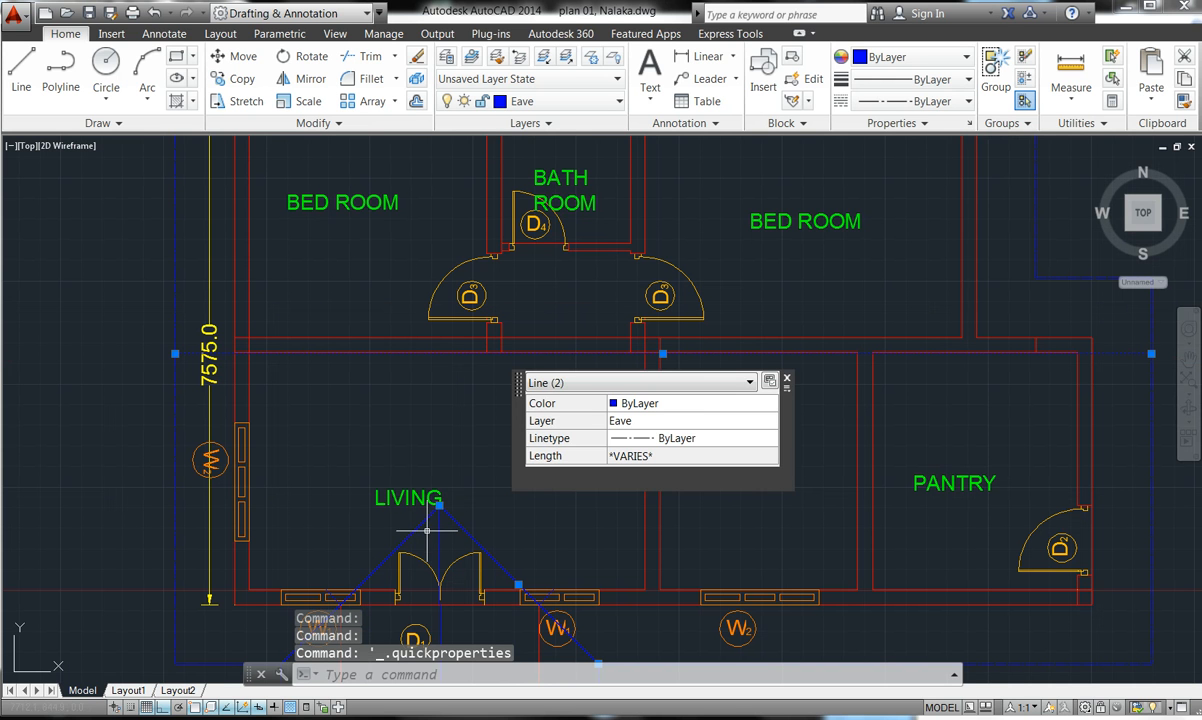
pyautogui.press('Escape')
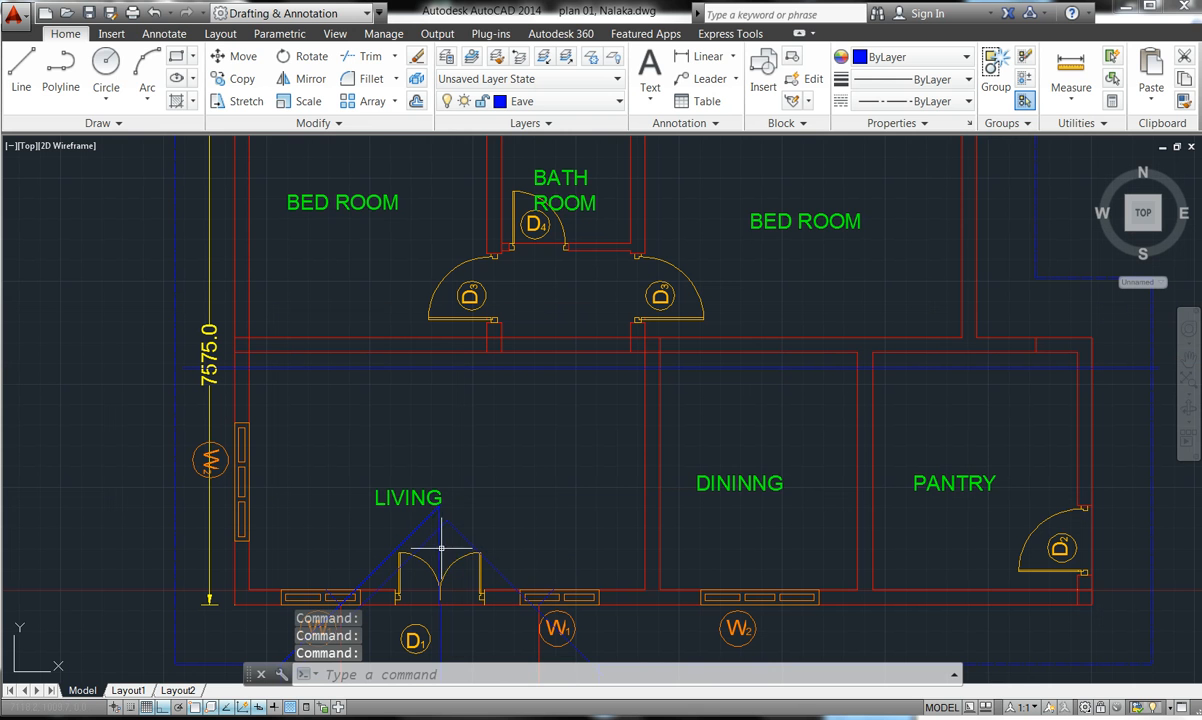
pyautogui.click(151, 13)
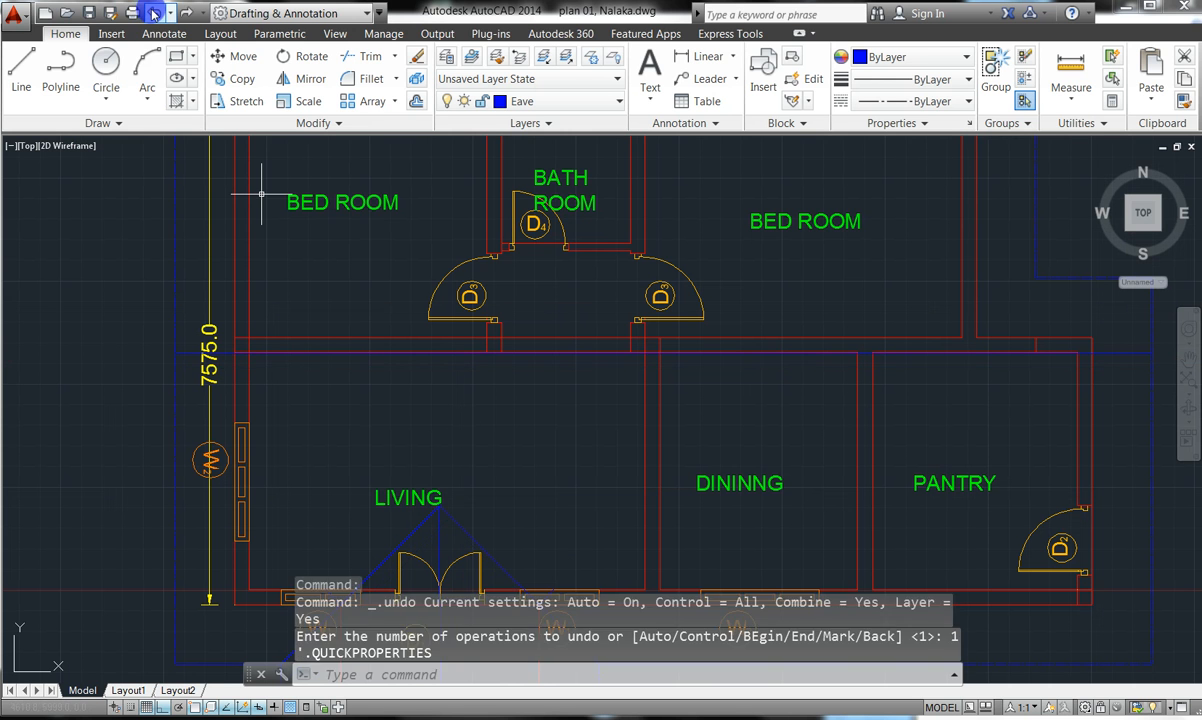
pyautogui.press('Escape')
pyautogui.press('Escape')
pyautogui.press('Escape')
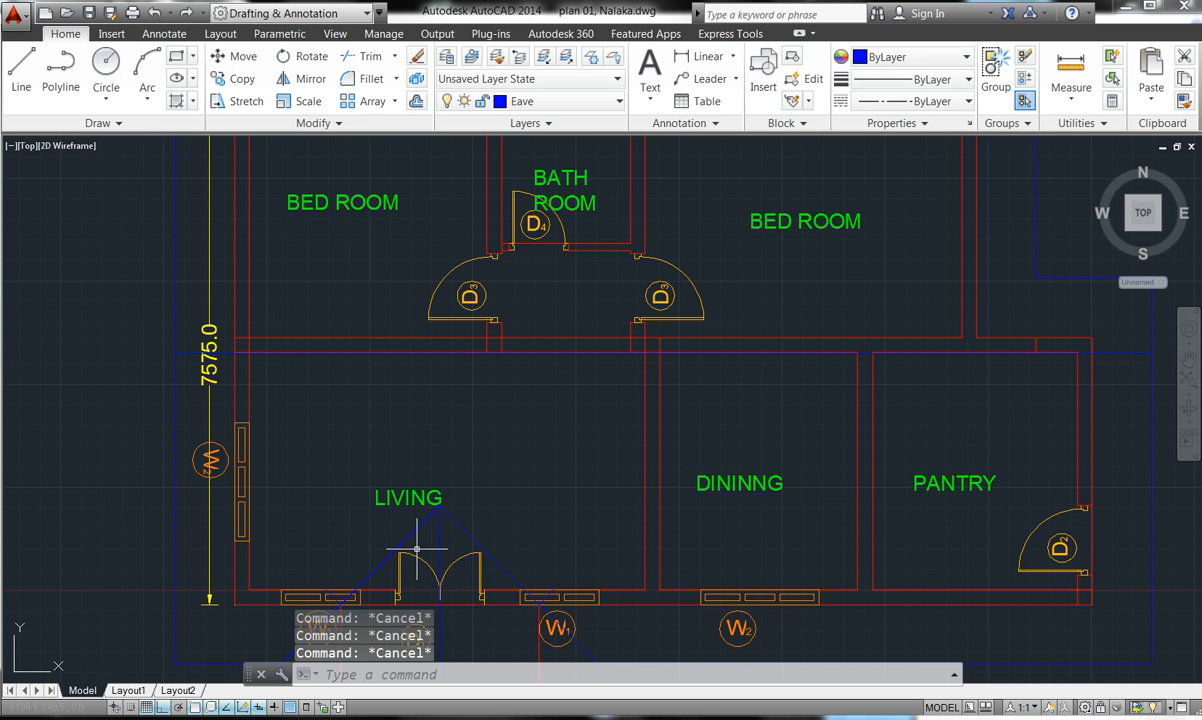
# - Window-select the blue eave lines around the porch and plan and check their Quick Properties
pyautogui.click(442, 541)
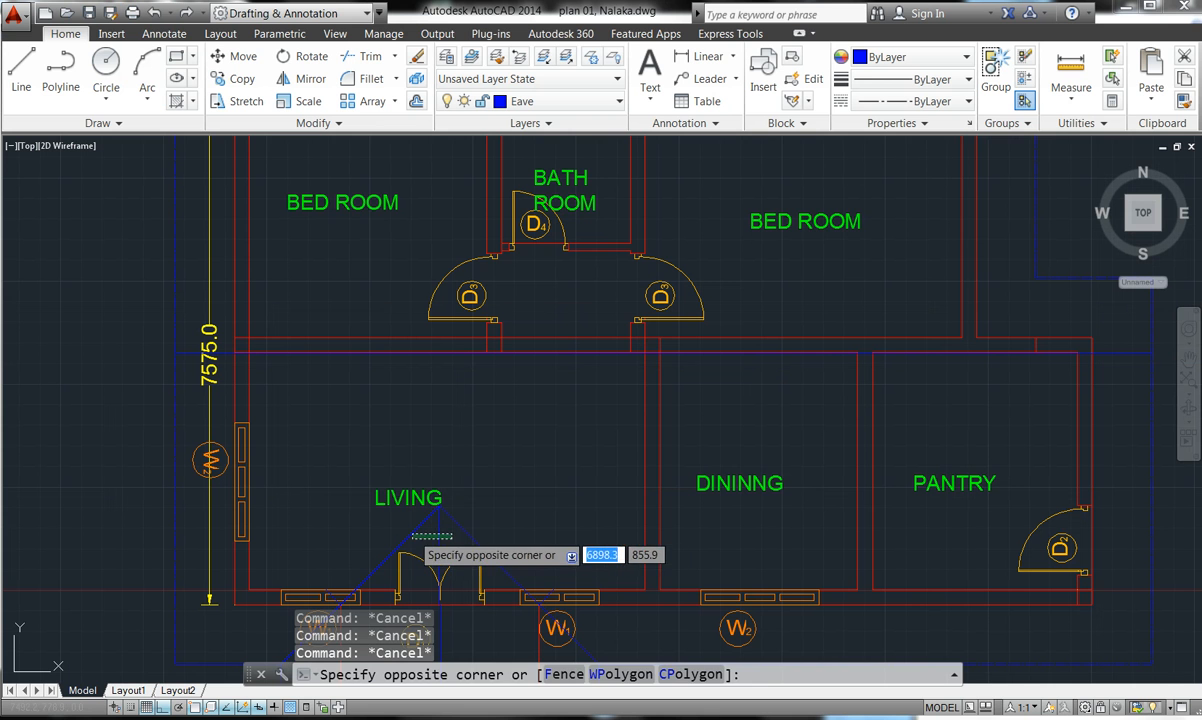
pyautogui.click(408, 523)
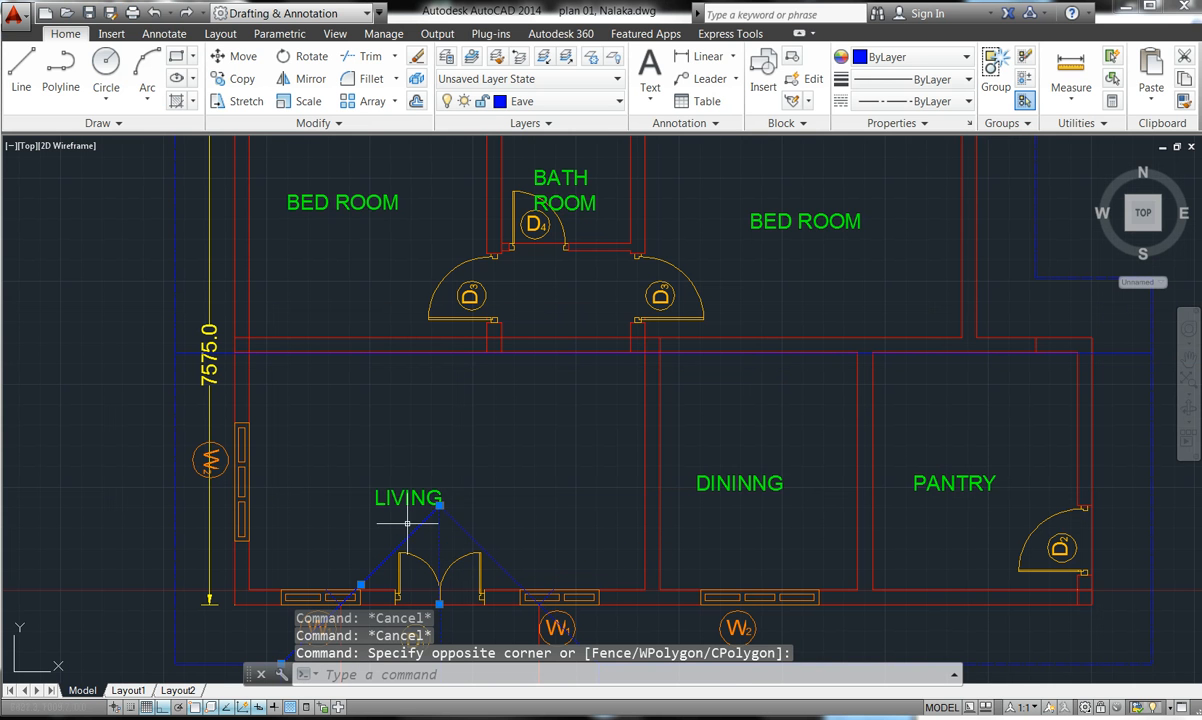
pyautogui.click(461, 526)
pyautogui.scroll(-2, 428, 436)
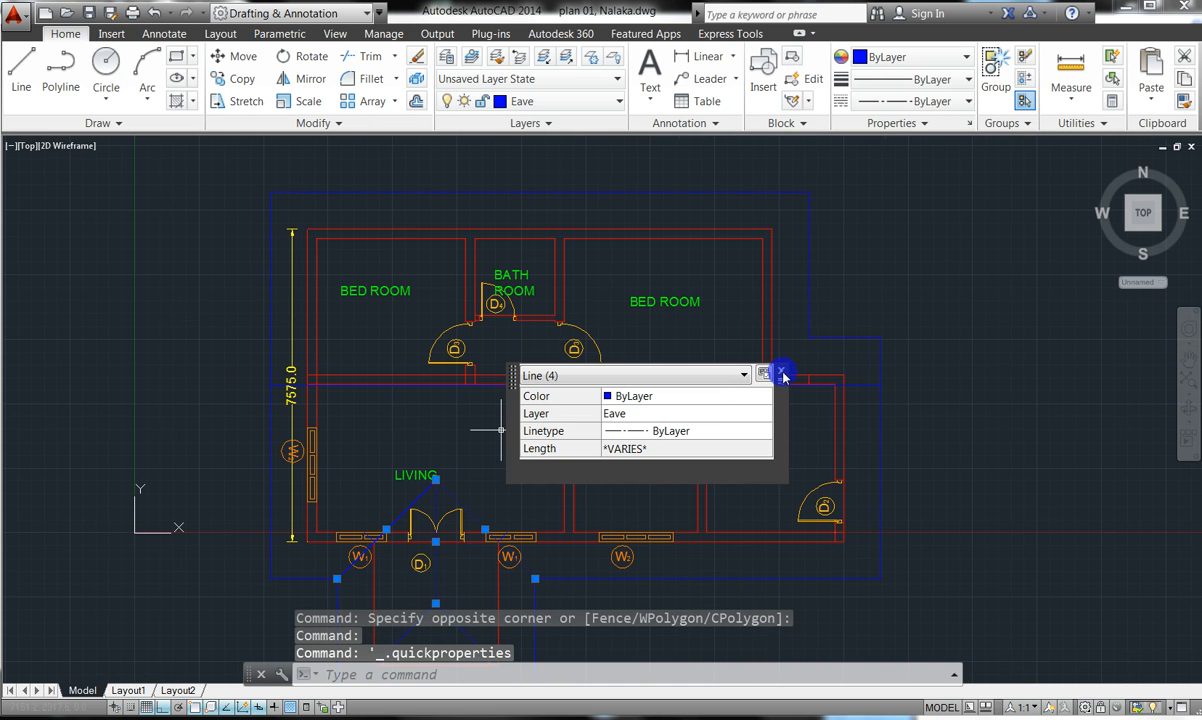
pyautogui.click(782, 374)
pyautogui.click(783, 370)
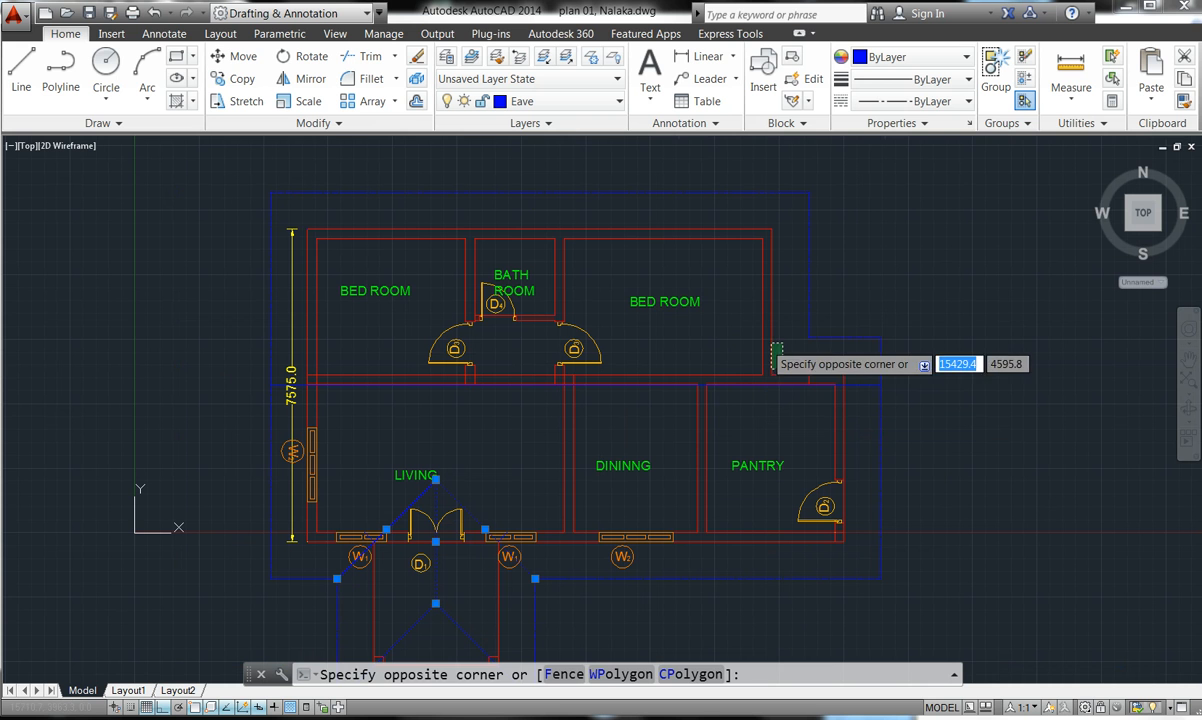
pyautogui.click(797, 338)
pyautogui.doubleClick(862, 386)
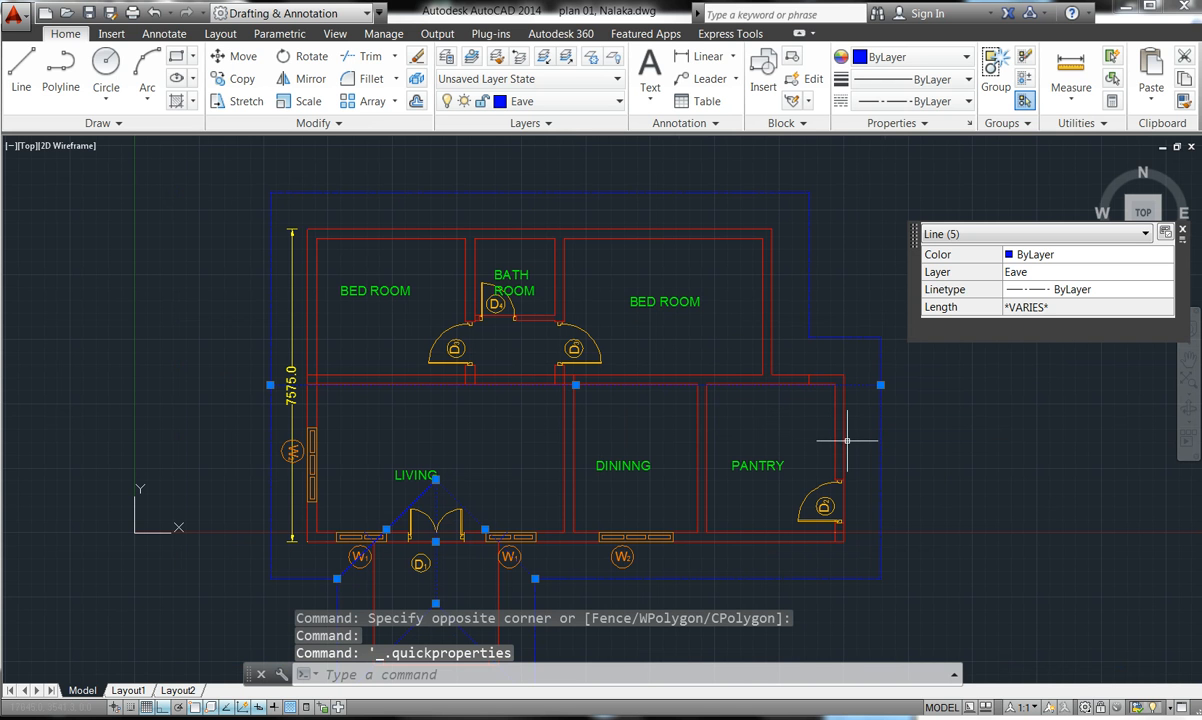
pyautogui.click(1190, 235)
pyautogui.click(1183, 231)
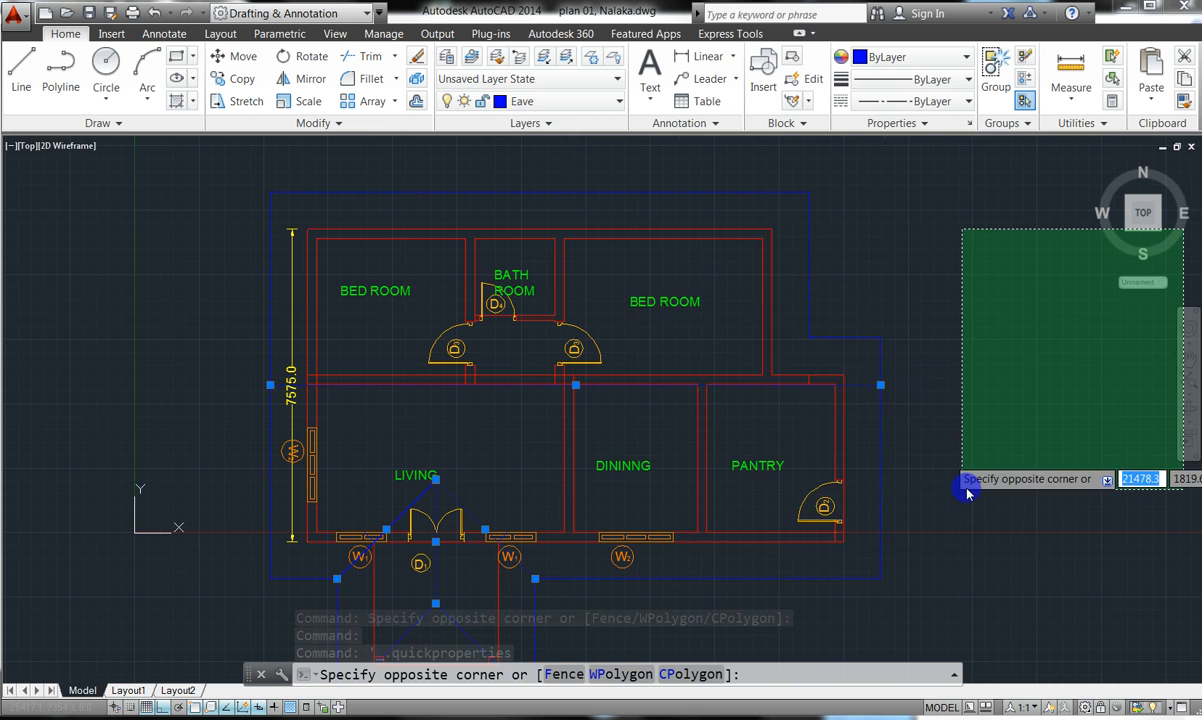
pyautogui.click(1045, 367)
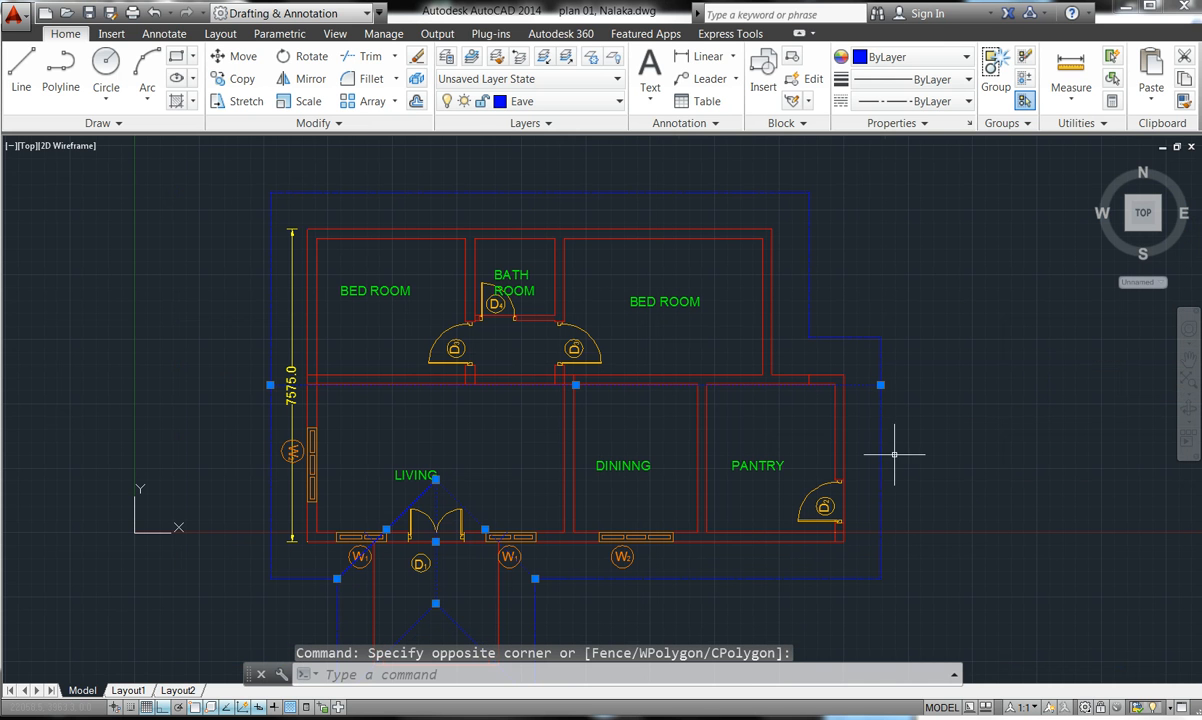
pyautogui.click(454, 619)
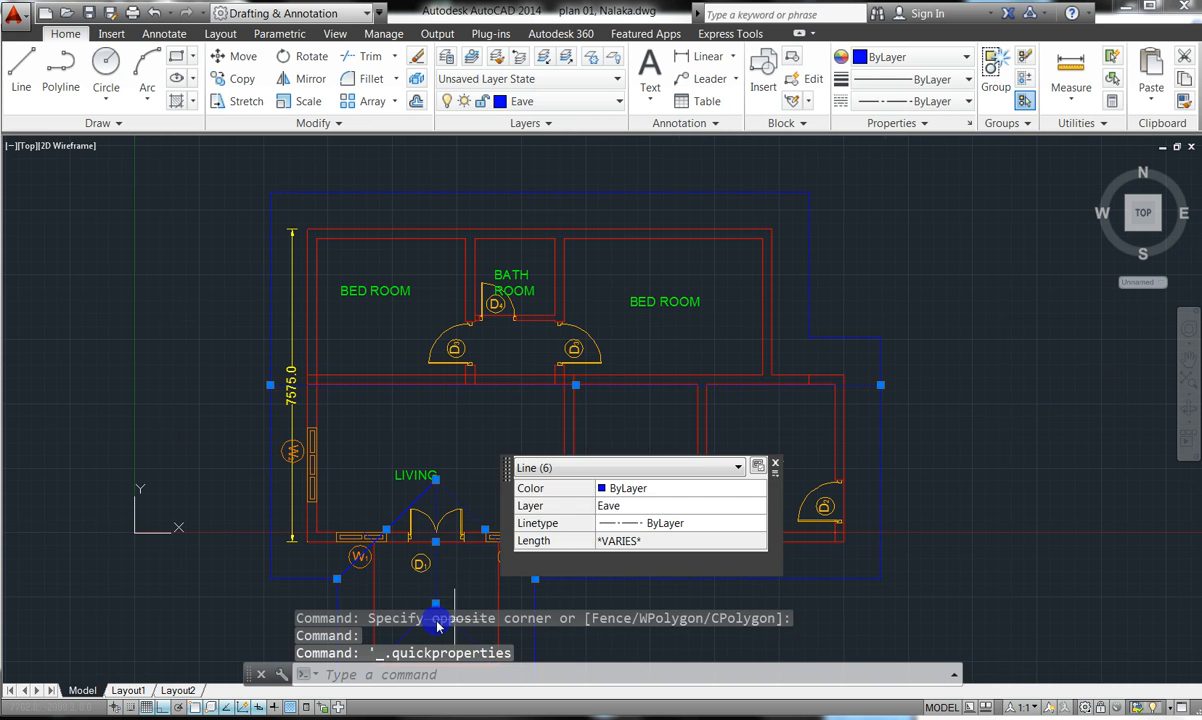
pyautogui.press('Escape')
pyautogui.press('Escape')
pyautogui.press('Escape')
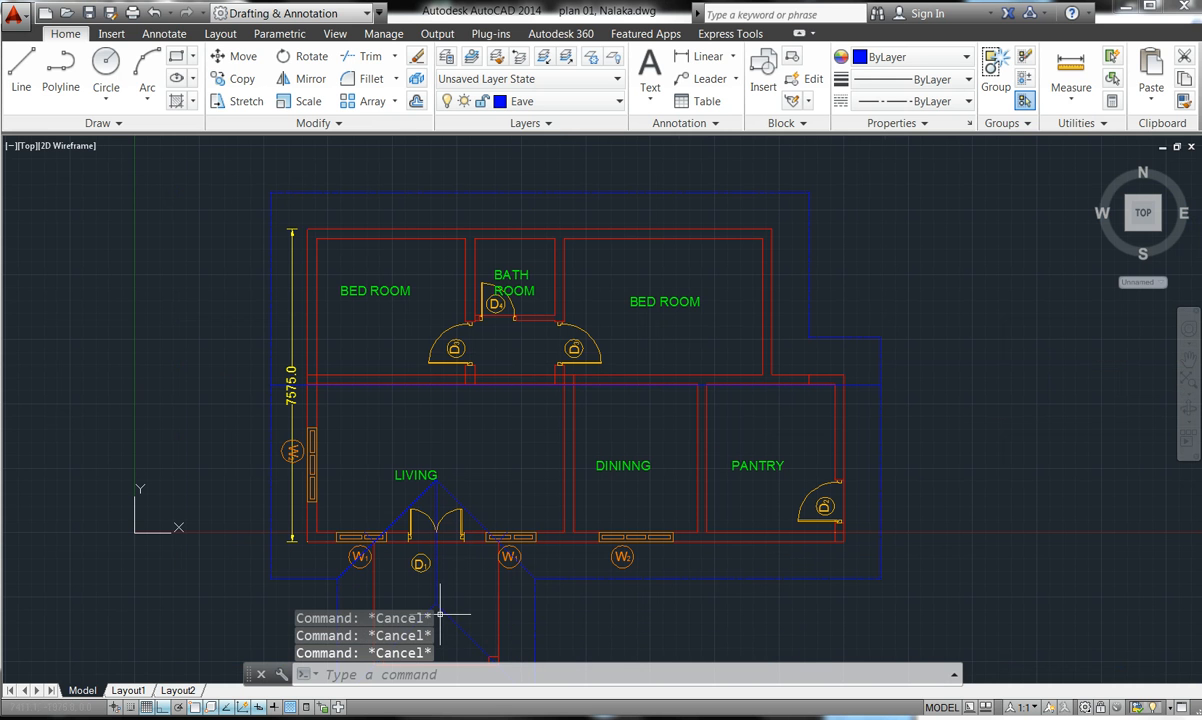
# - Select the porch's diagonal and remaining eave lines with several small selection windows
pyautogui.scroll(4, 450, 633)
pyautogui.scroll(-4, 512, 315)
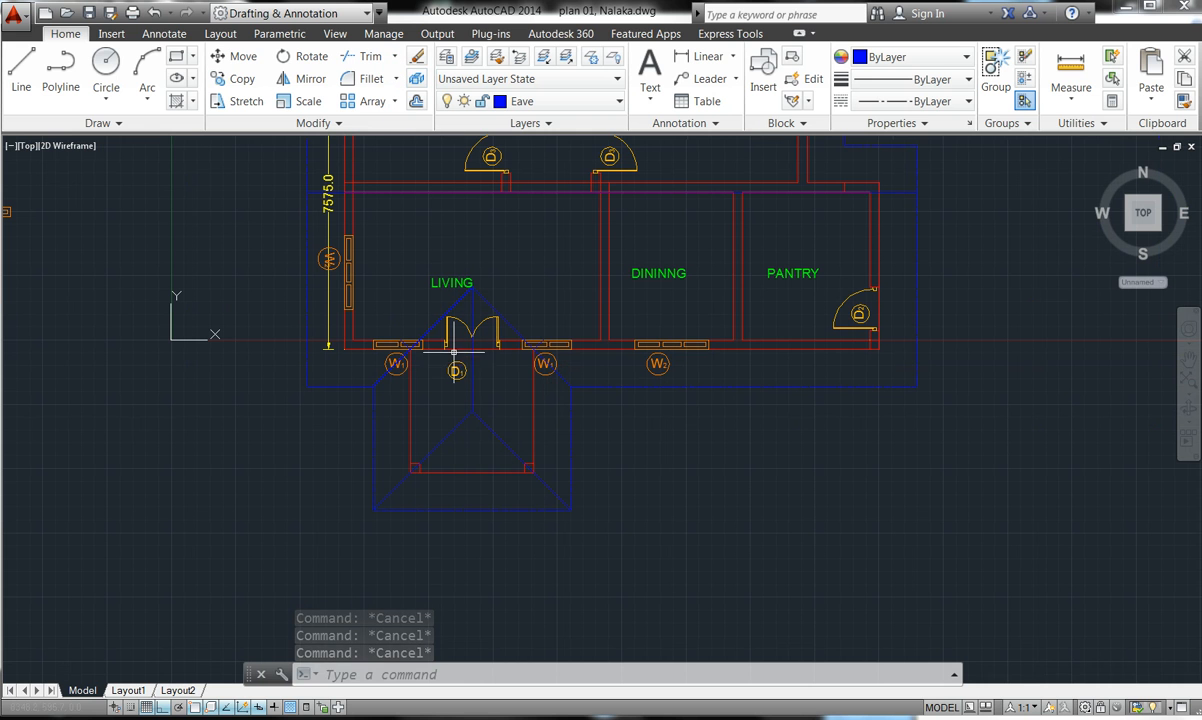
pyautogui.click(436, 324)
pyautogui.click(461, 414)
pyautogui.click(463, 415)
pyautogui.click(464, 412)
pyautogui.click(467, 423)
pyautogui.click(477, 417)
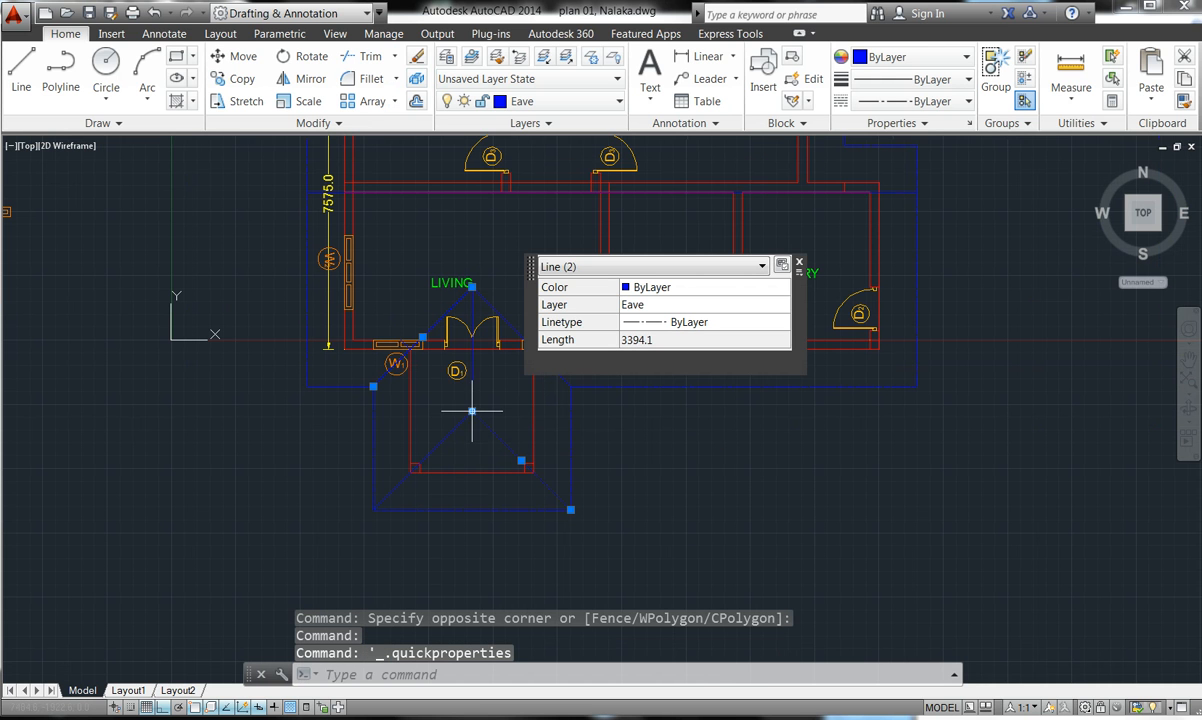
pyautogui.click(469, 385)
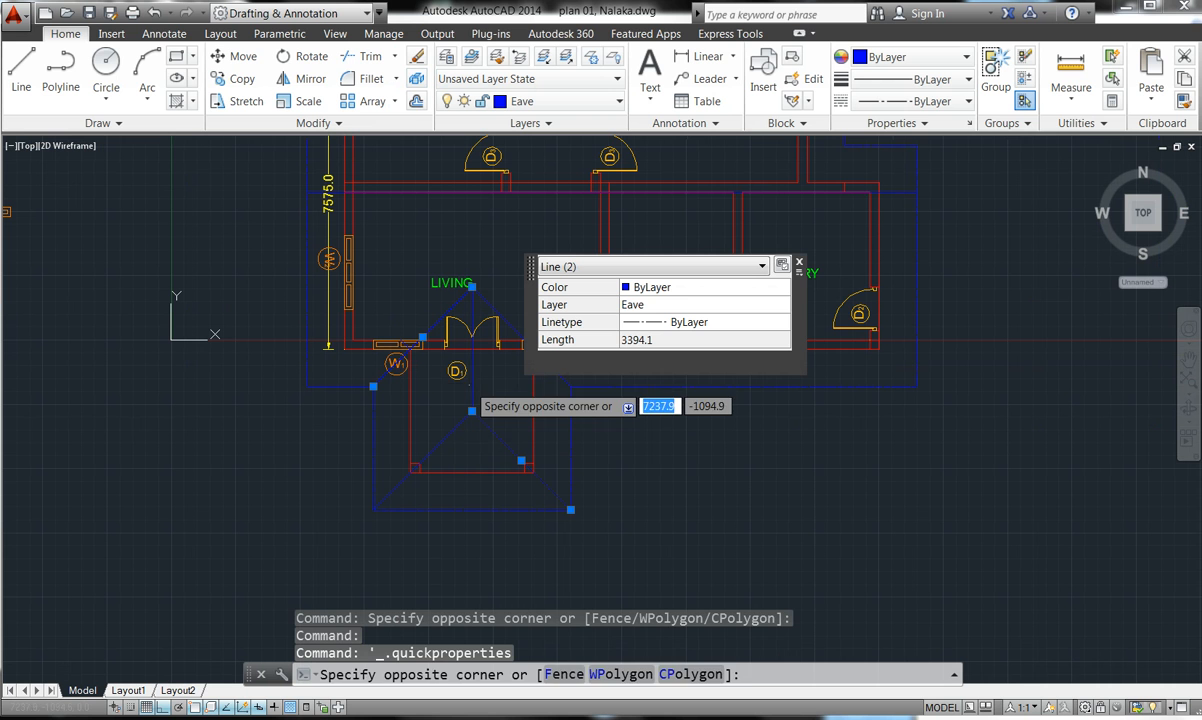
pyautogui.click(471, 385)
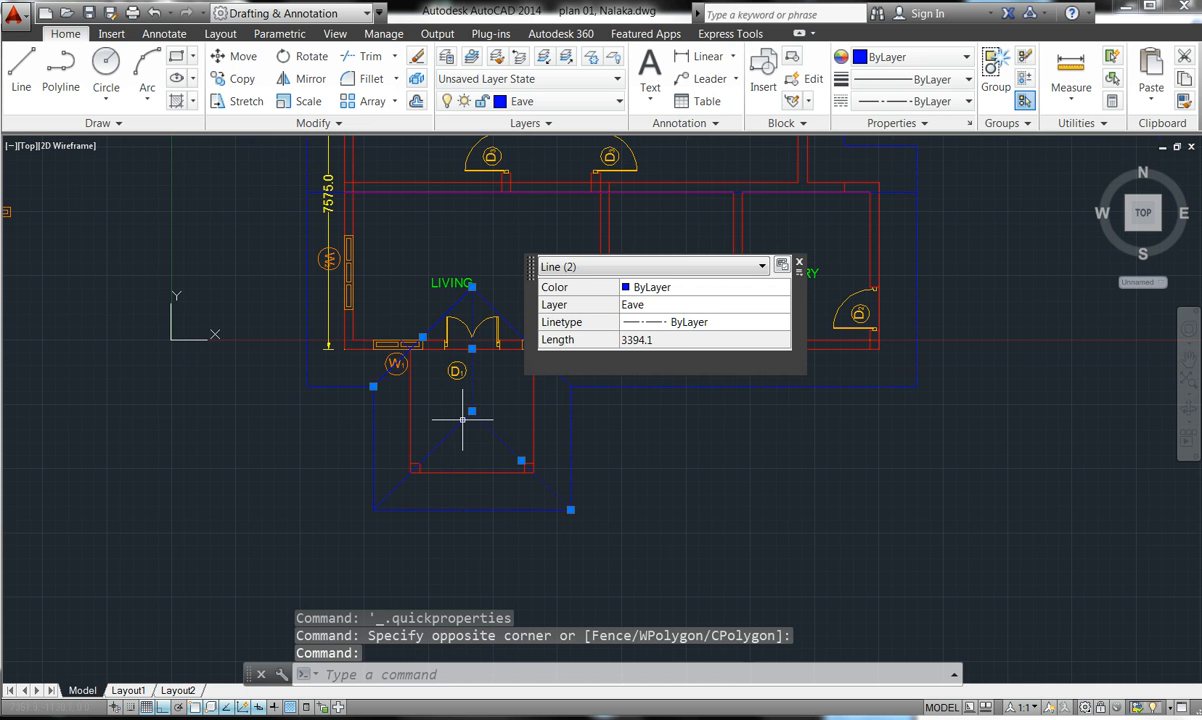
pyautogui.click(462, 421)
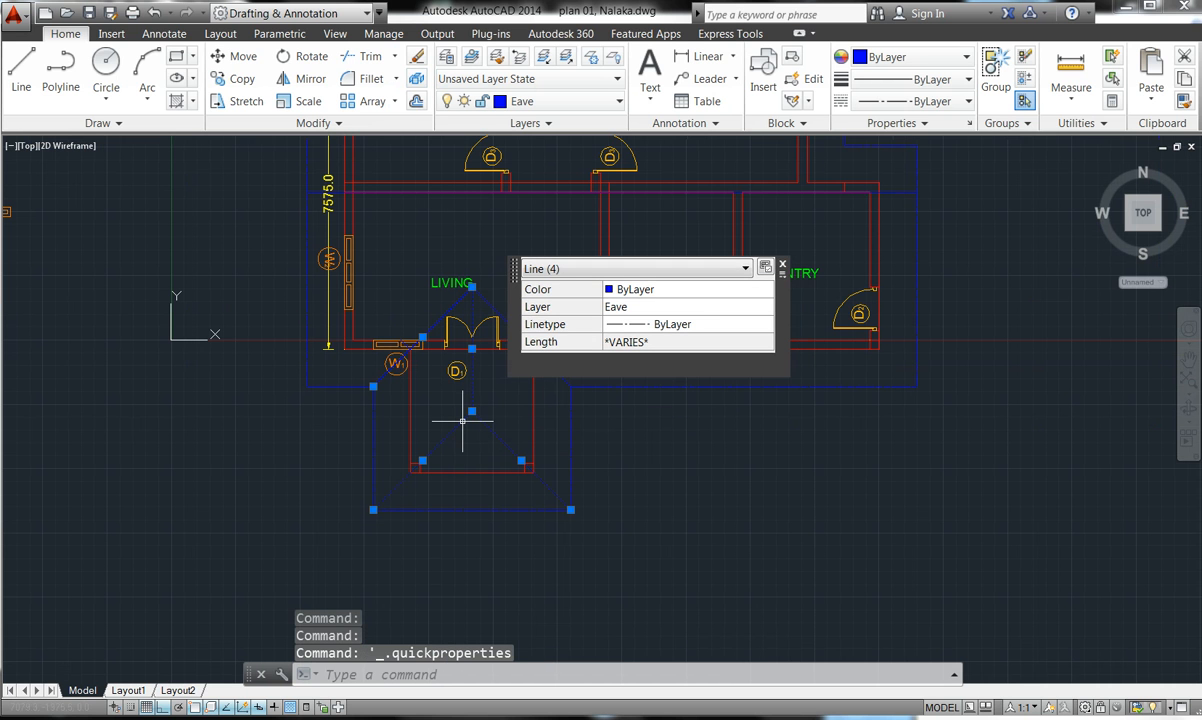
pyautogui.click(482, 301)
pyautogui.click(475, 303)
# - Pick the horizontal eave line near the 7575.0 dimension and show its full Properties
pyautogui.scroll(-6, 468, 522)
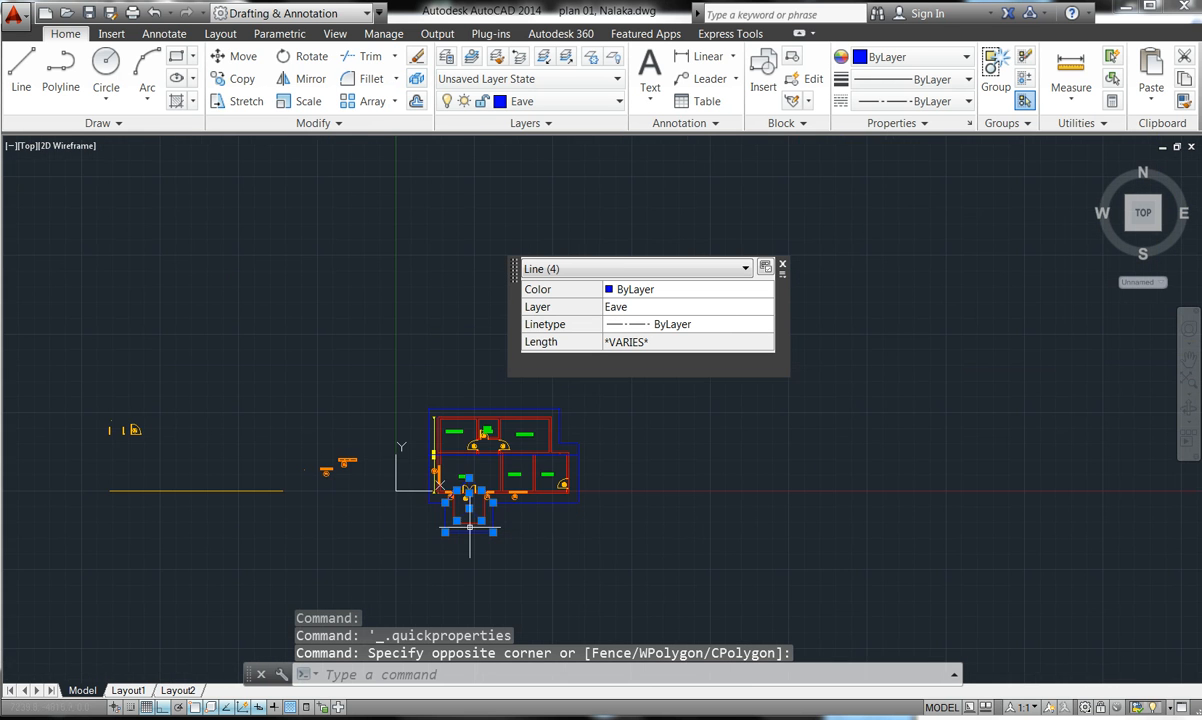
pyautogui.scroll(7, 462, 450)
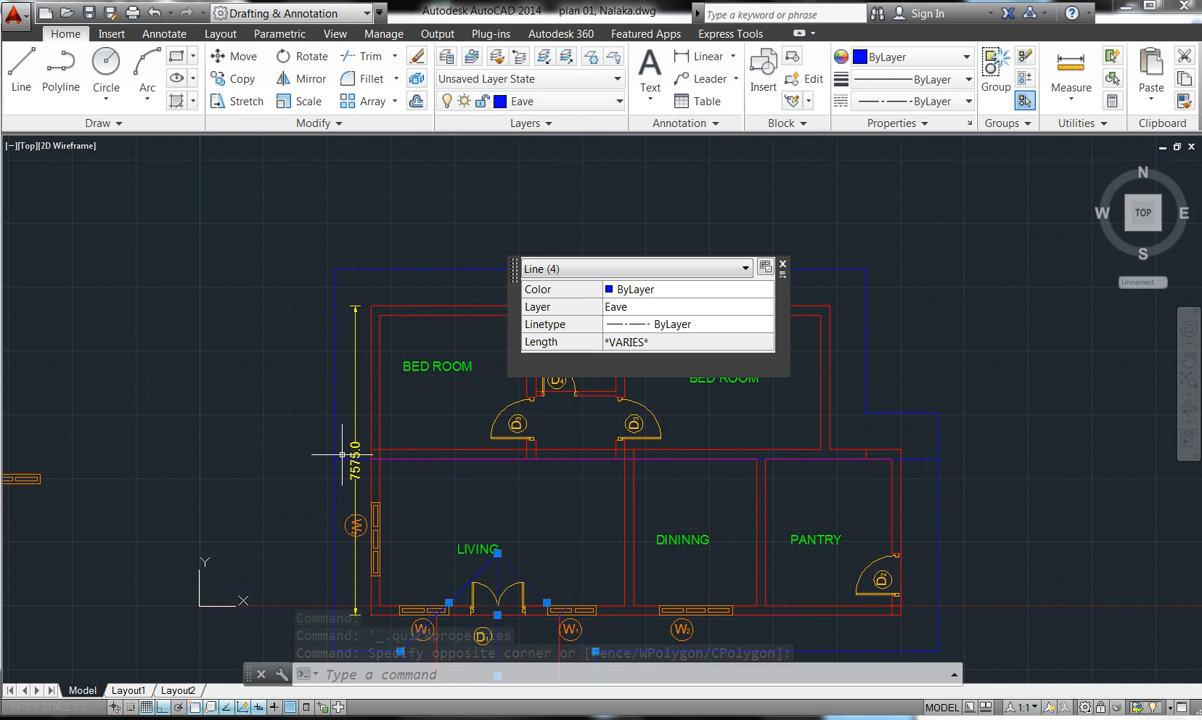
pyautogui.scroll(5, 342, 447)
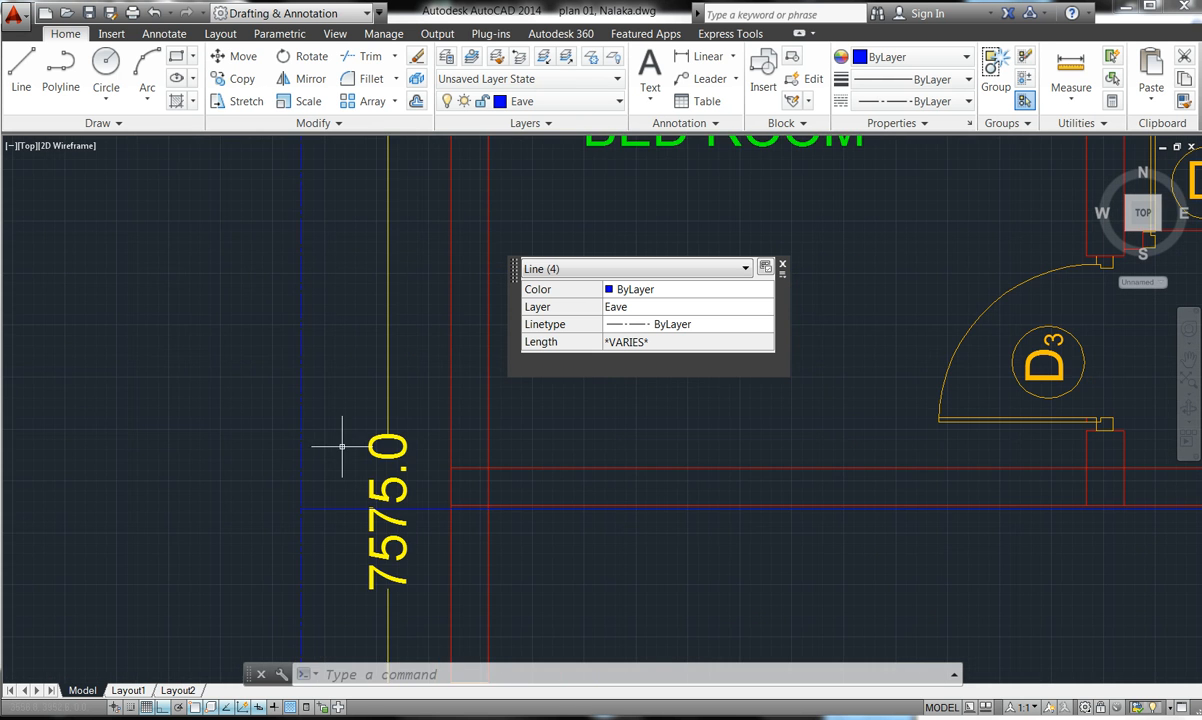
pyautogui.click(343, 508)
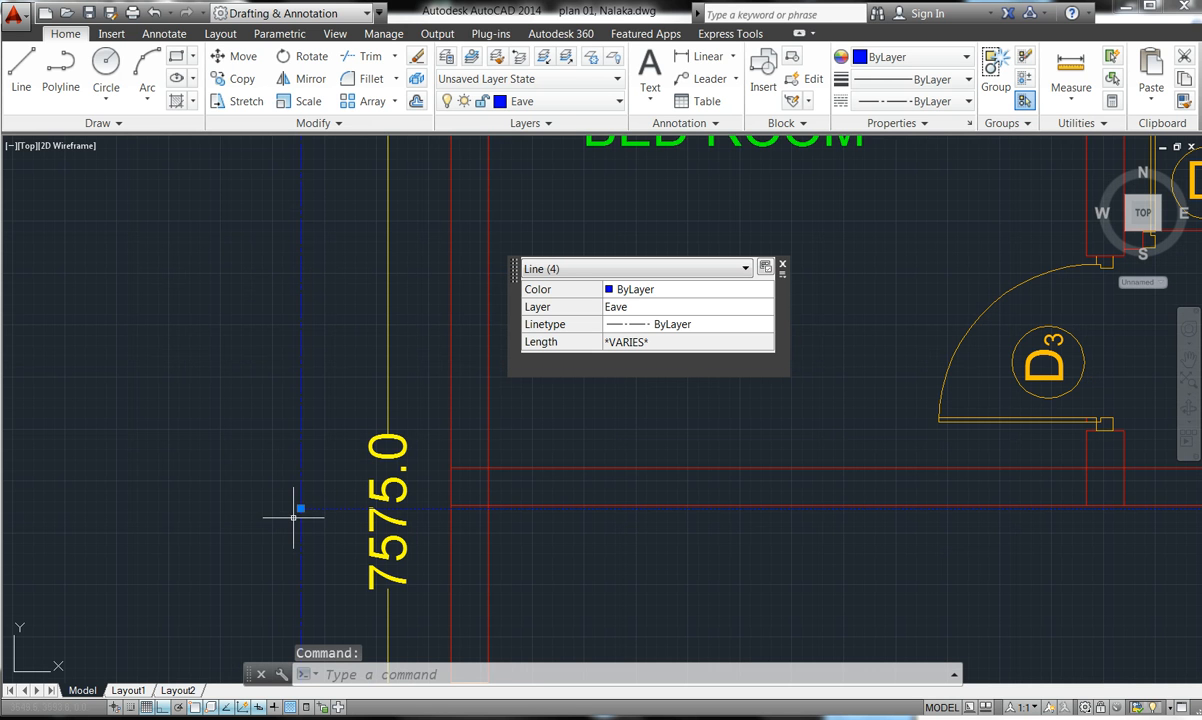
pyautogui.rightClick(301, 506)
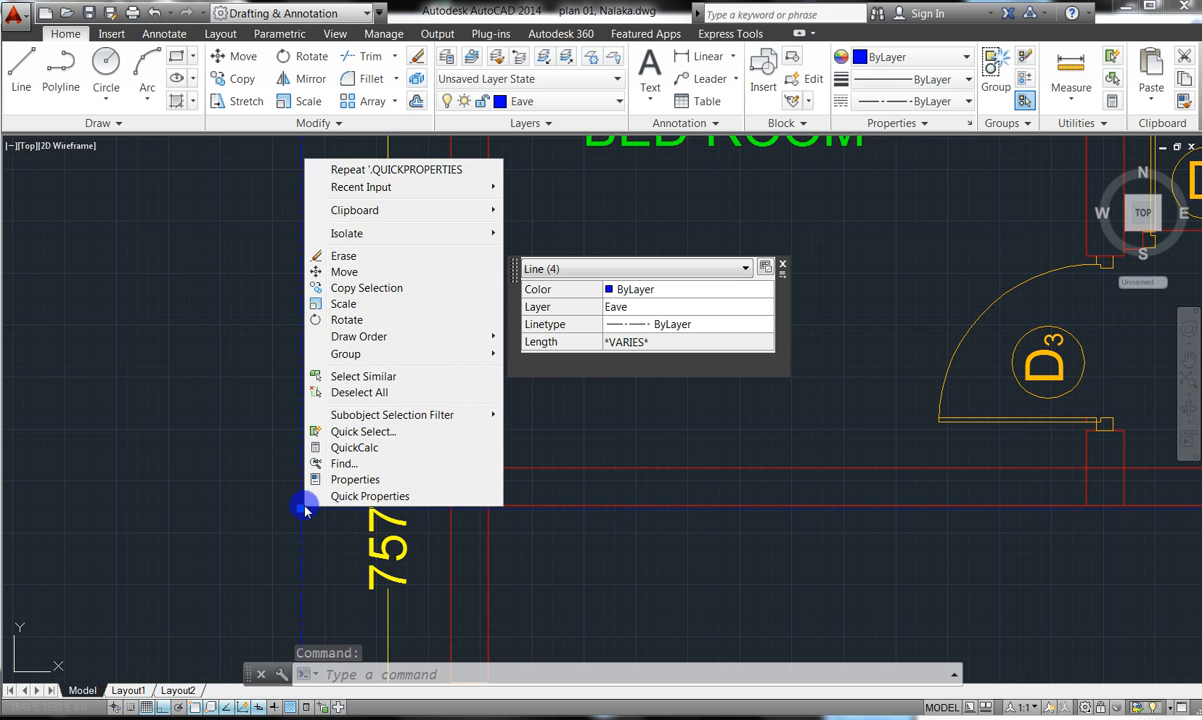
pyautogui.click(340, 479)
# - Window-select lines to review in Properties, then clear the selection and close the palette
pyautogui.click(339, 478)
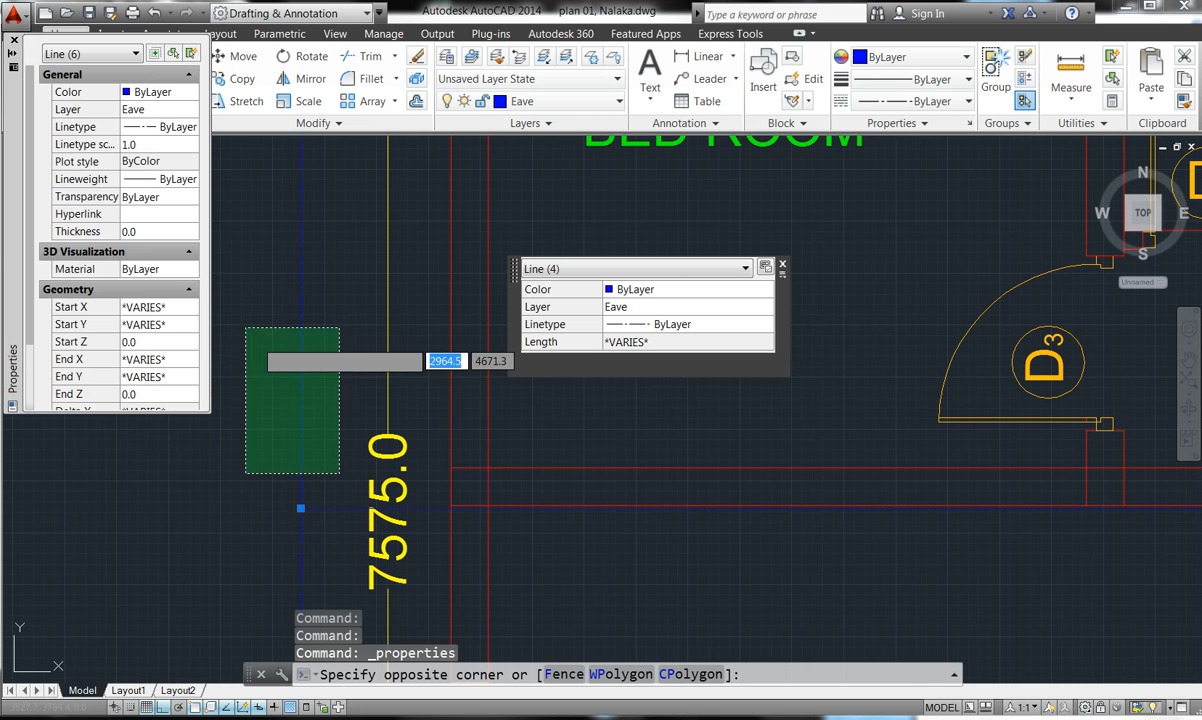
pyautogui.click(295, 380)
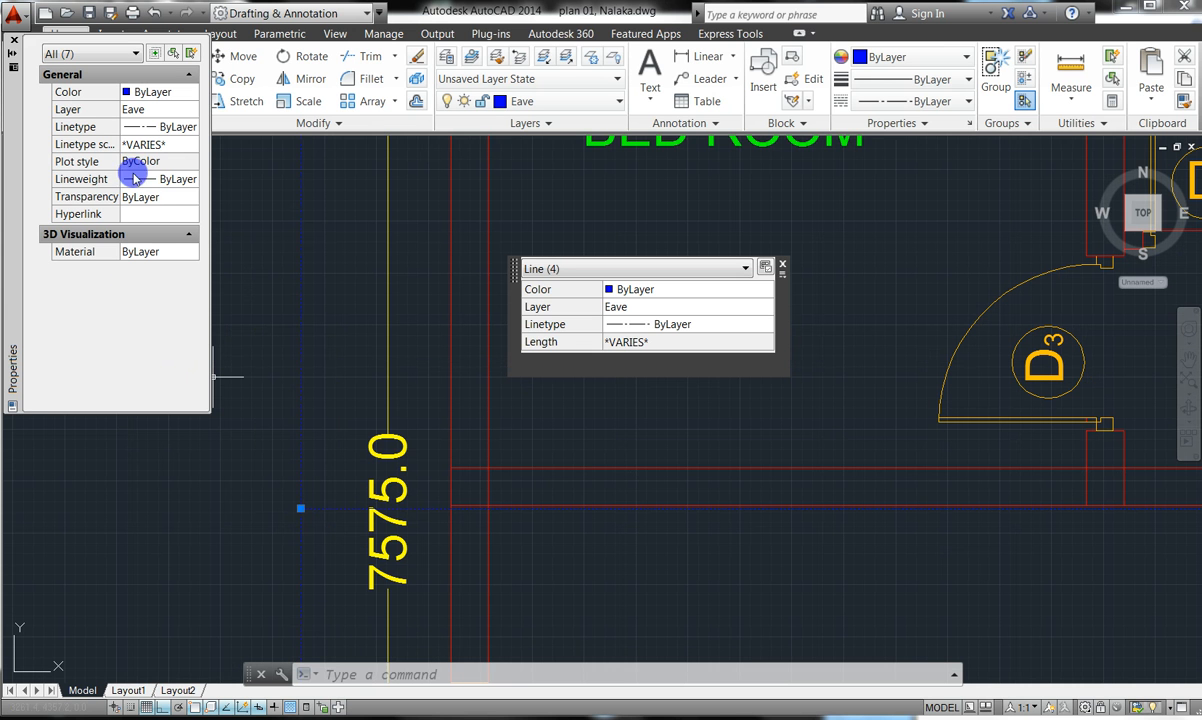
pyautogui.press('Escape')
pyautogui.press('Escape')
pyautogui.press('Escape')
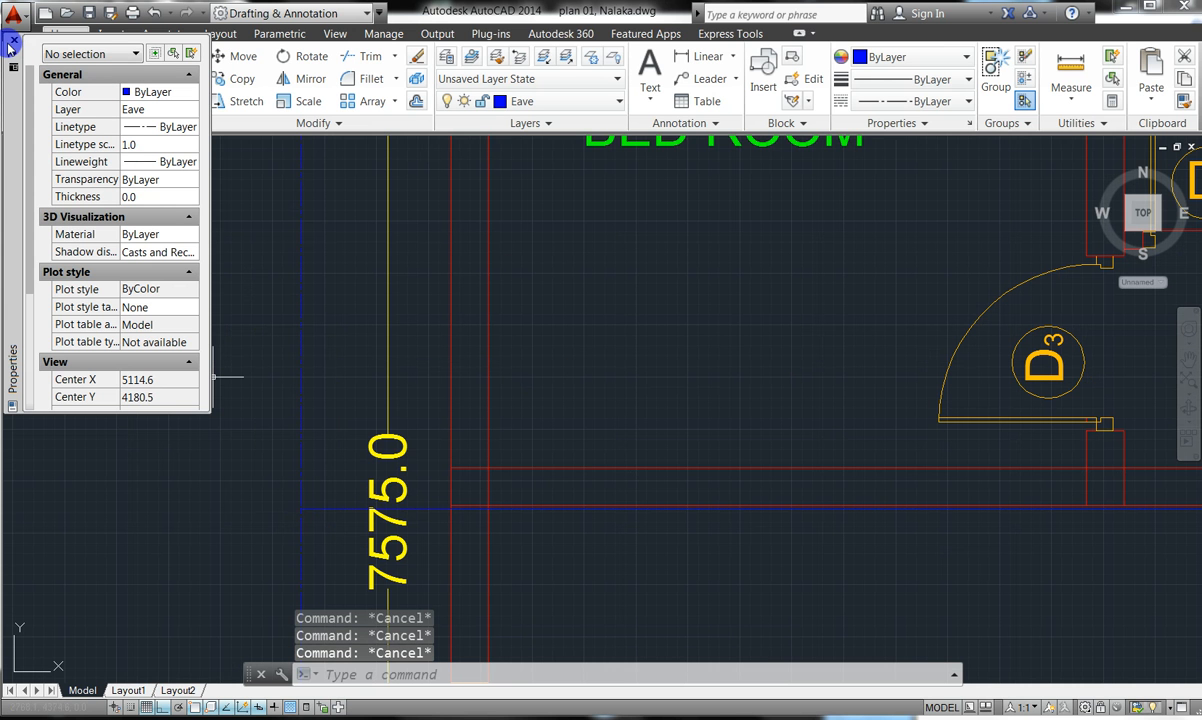
pyautogui.click(12, 44)
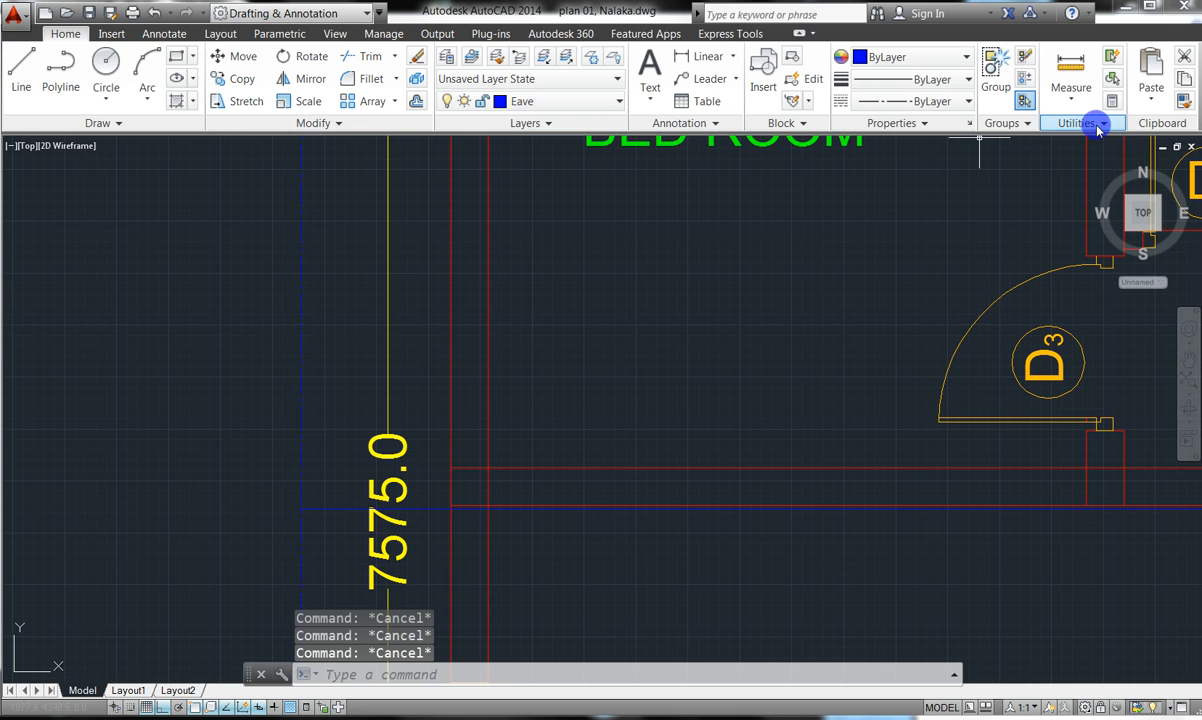
# - Run Match Properties with the blue vertical line as the source object
pyautogui.click(1183, 103)
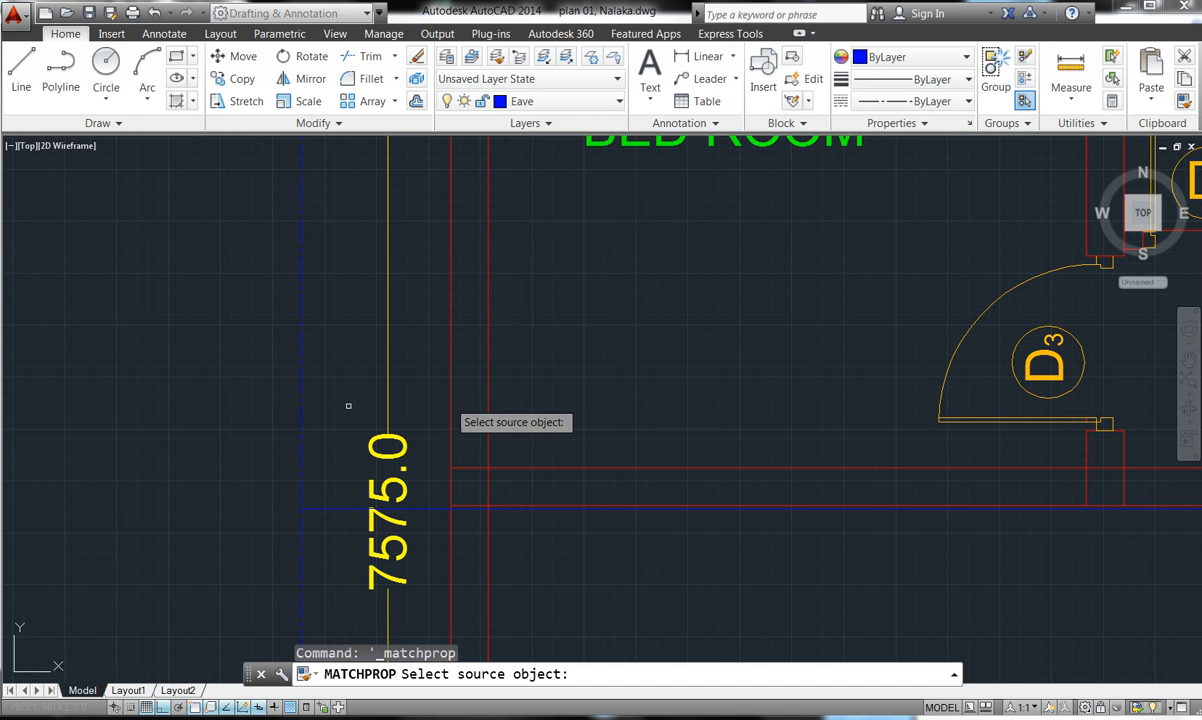
pyautogui.click(302, 328)
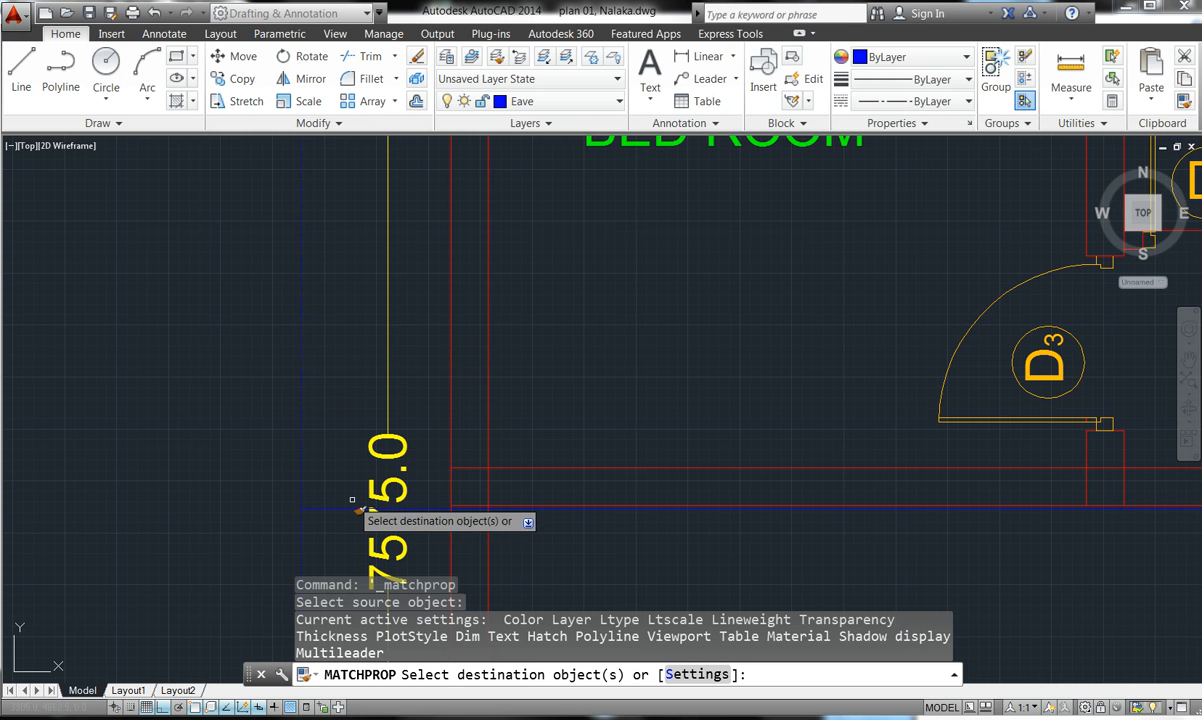
pyautogui.scroll(-4, 348, 507)
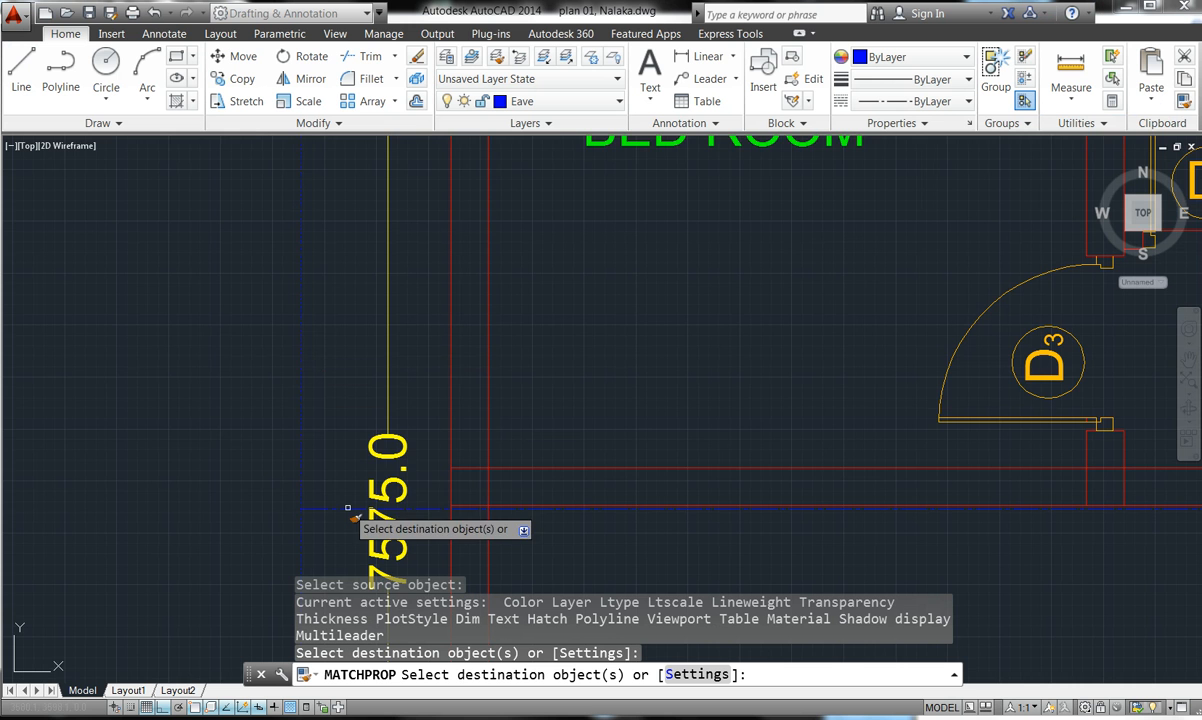
pyautogui.scroll(-5, 456, 470)
pyautogui.scroll(-2, 475, 488)
pyautogui.scroll(3, 446, 486)
pyautogui.scroll(5, 435, 490)
# - Apply the matched properties to the entrance lines and the porch roof and hip lines
pyautogui.click(511, 369)
pyautogui.click(506, 359)
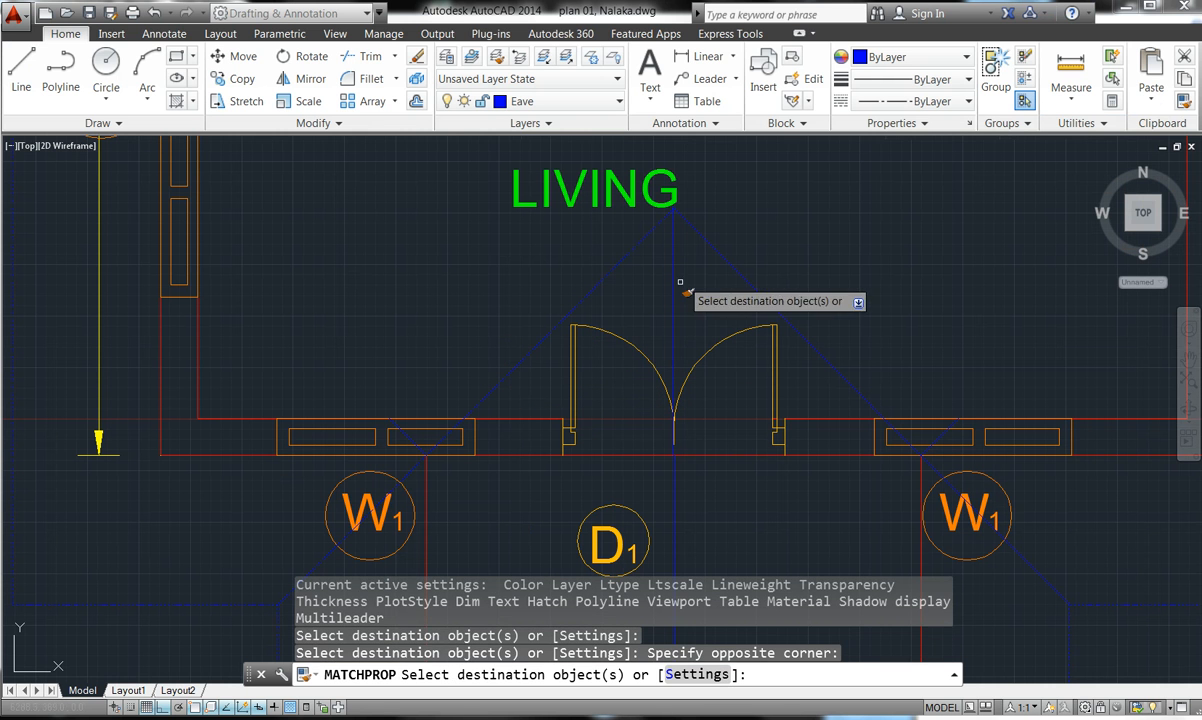
pyautogui.click(736, 248)
pyautogui.click(655, 272)
pyautogui.scroll(-5, 679, 432)
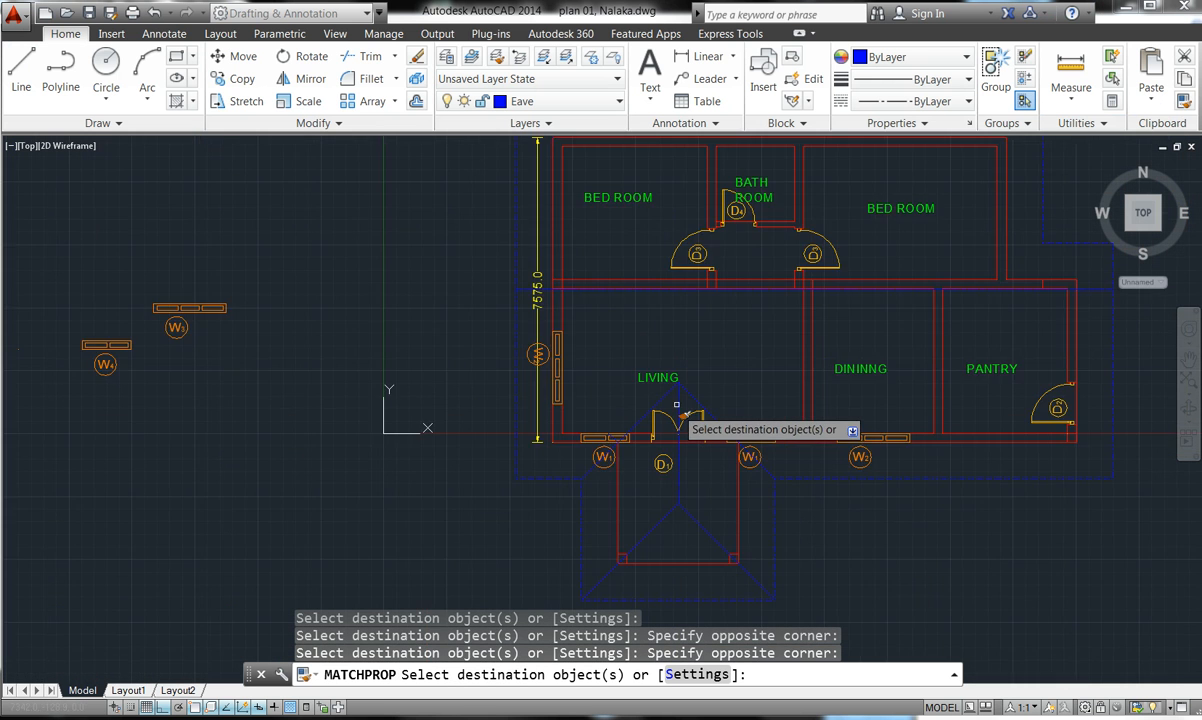
pyautogui.scroll(3, 685, 467)
pyautogui.click(686, 470)
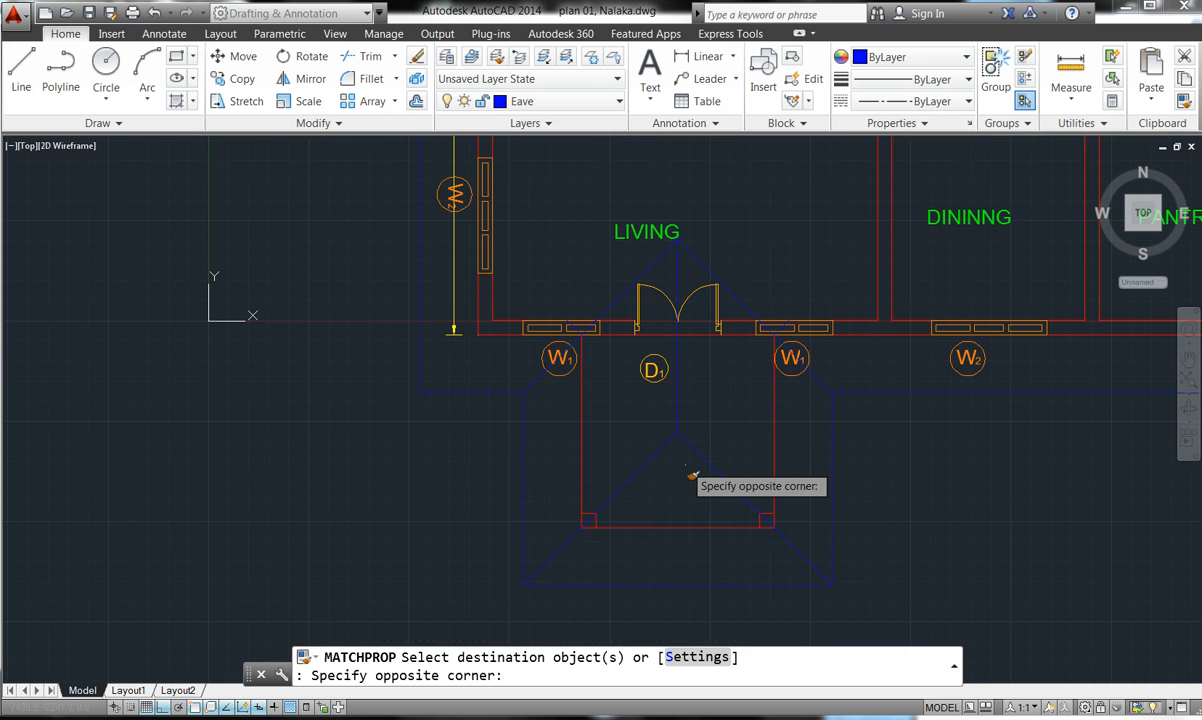
pyautogui.click(636, 424)
pyautogui.scroll(1, 708, 458)
pyautogui.scroll(-1, 709, 459)
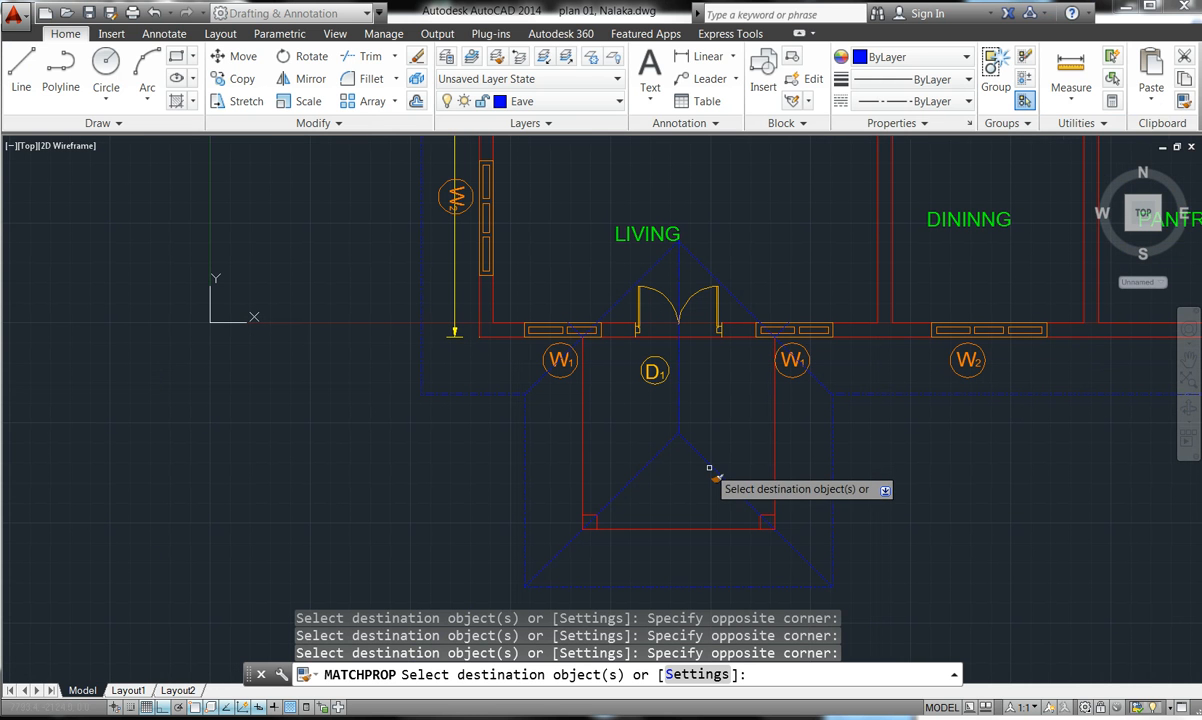
pyautogui.press('Escape')
pyautogui.press('Escape')
pyautogui.press('Escape')
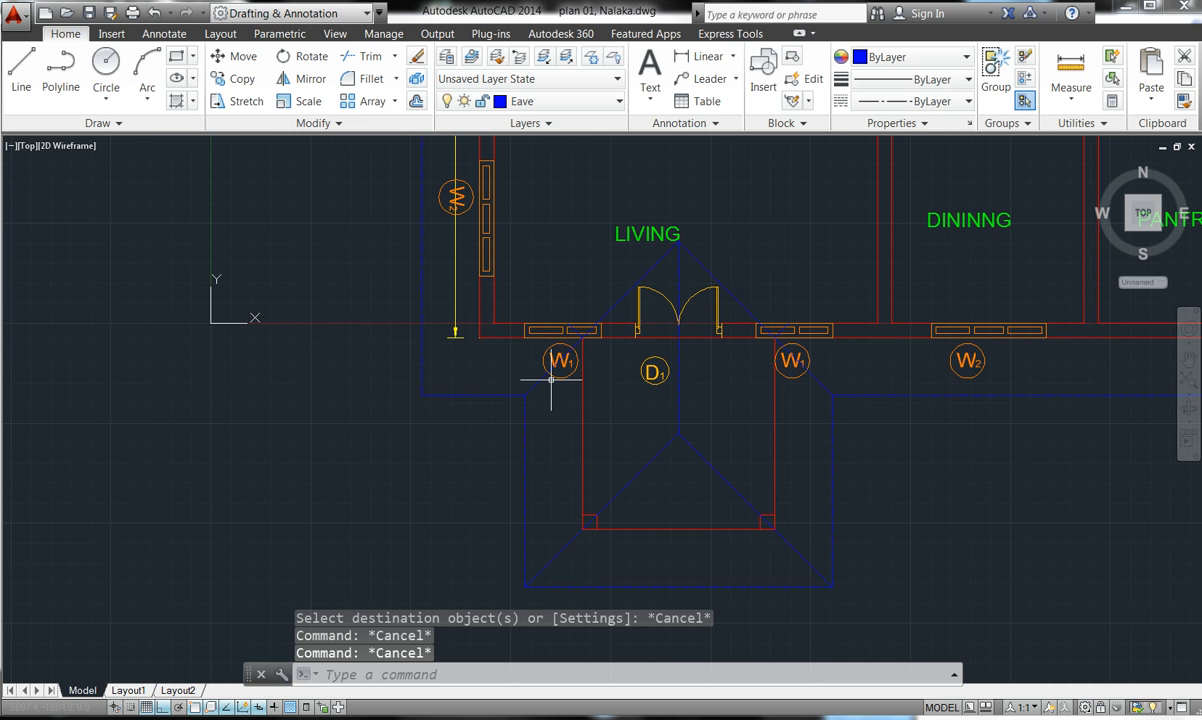
# - Change the blue eave region's linetype scale from 200 to 300 in Properties, then deselect it
pyautogui.scroll(7, 419, 312)
pyautogui.scroll(2, 421, 311)
pyautogui.scroll(-4, 318, 450)
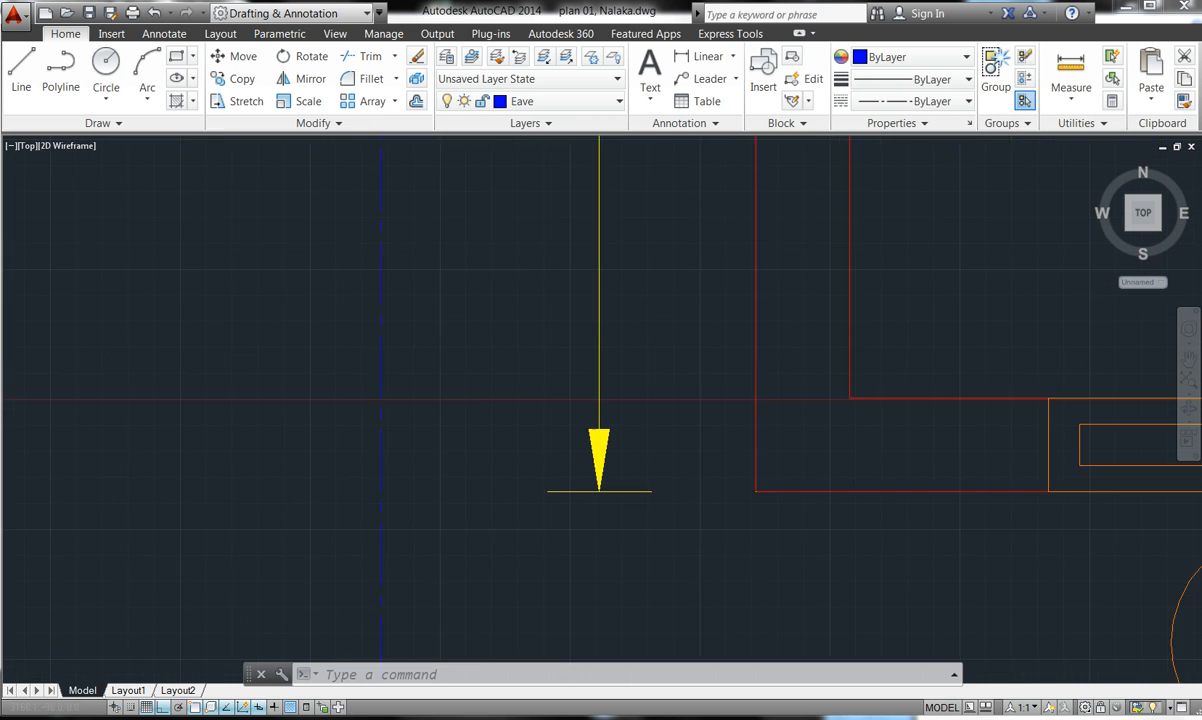
pyautogui.scroll(4, 310, 450)
pyautogui.scroll(-2, 326, 440)
pyautogui.scroll(-6, 326, 442)
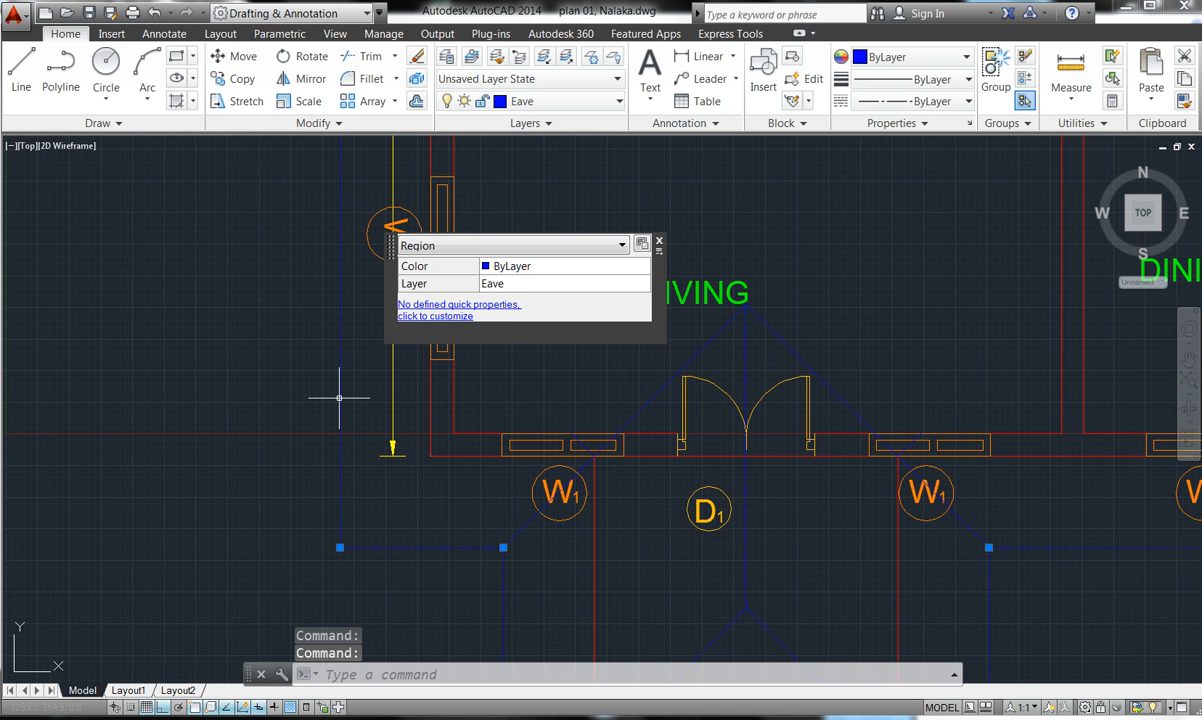
pyautogui.rightClick(340, 547)
pyautogui.click(375, 516)
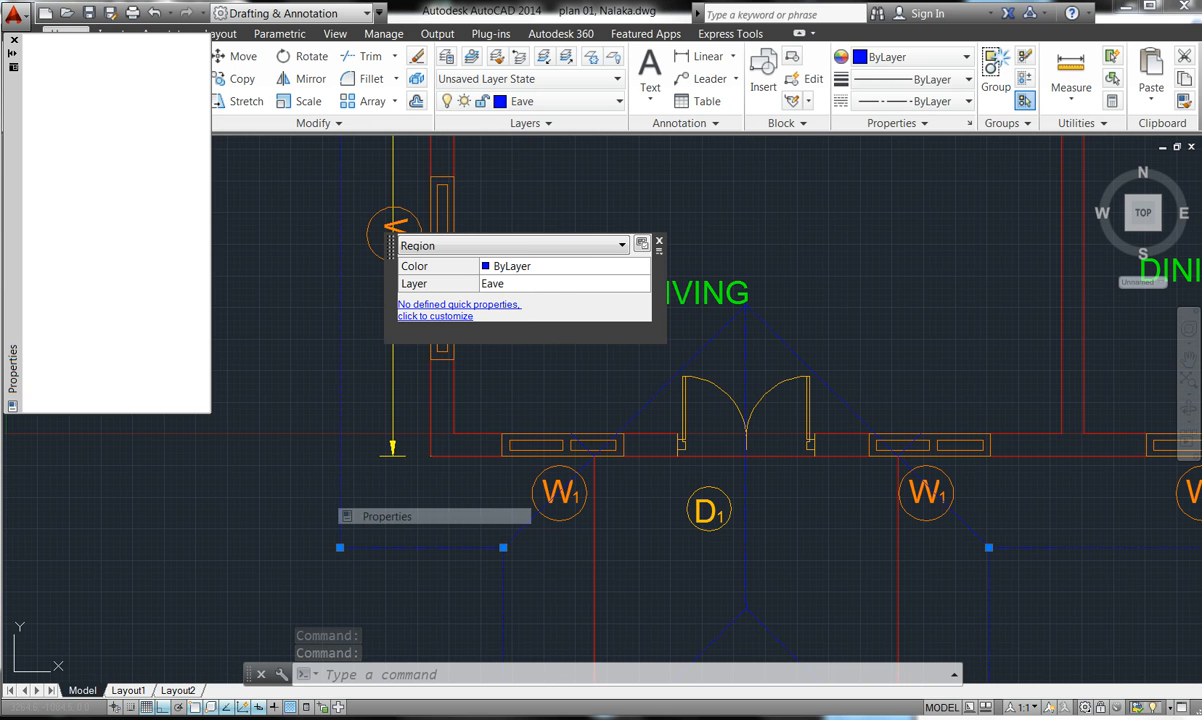
pyautogui.click(170, 147)
pyautogui.press('BackSpace')
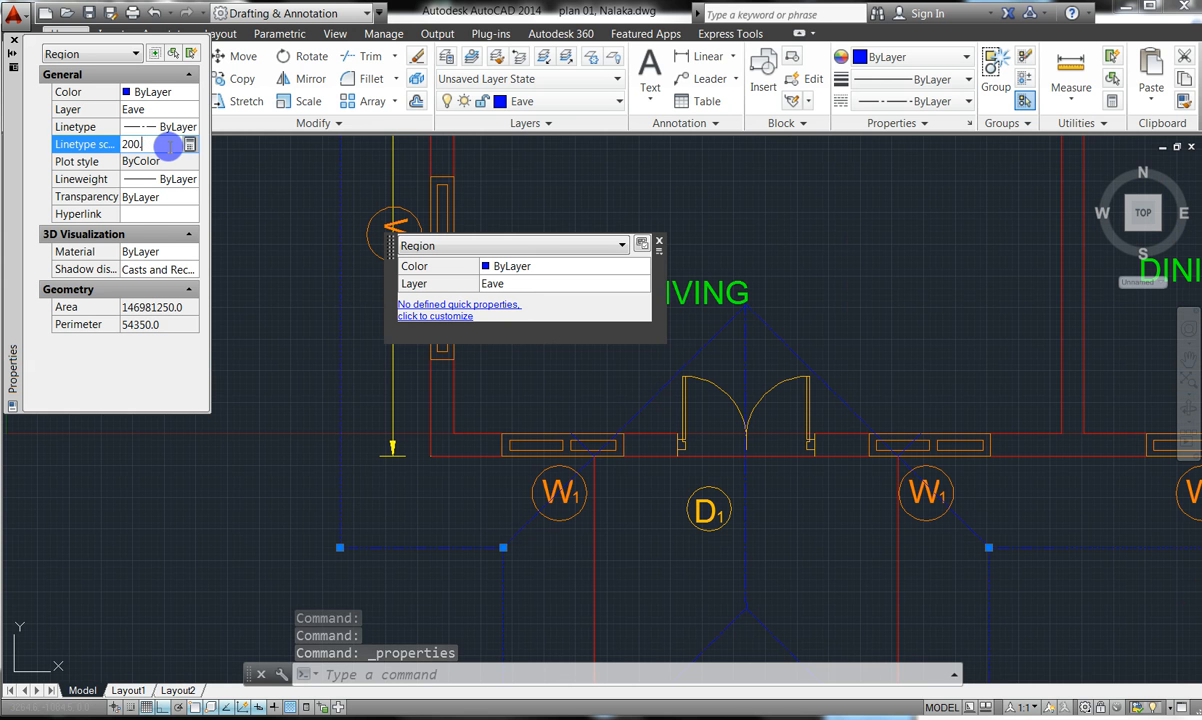
pyautogui.write('300')
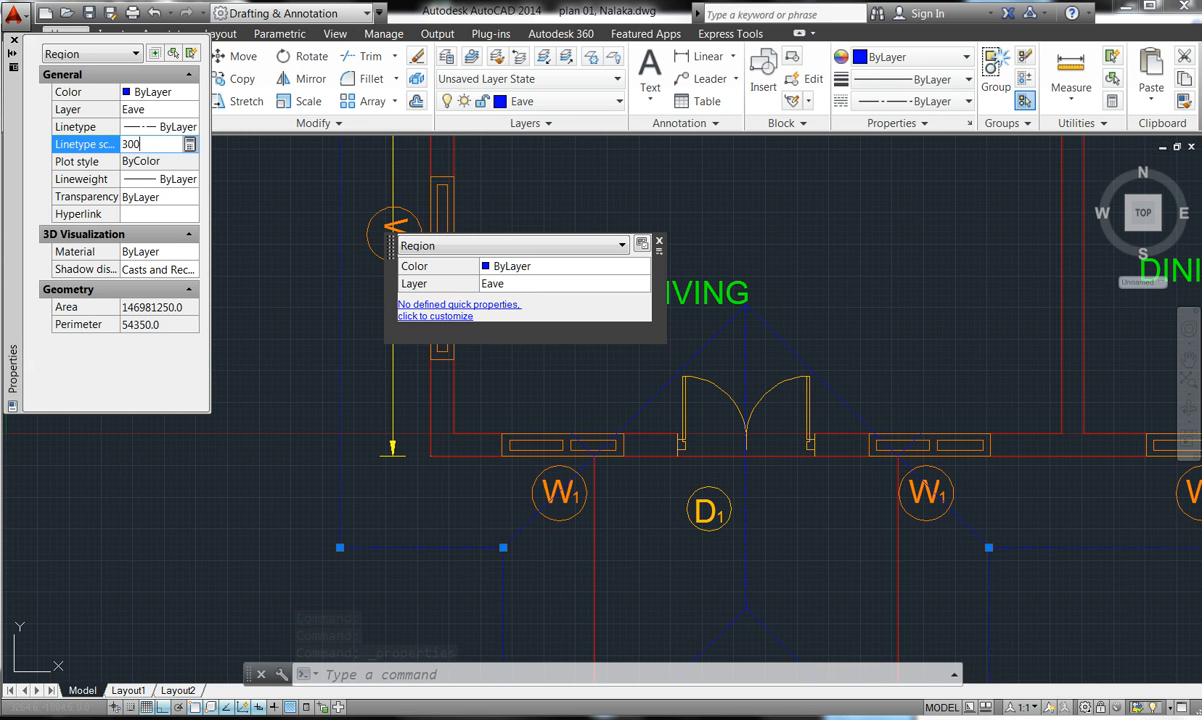
pyautogui.click(166, 179)
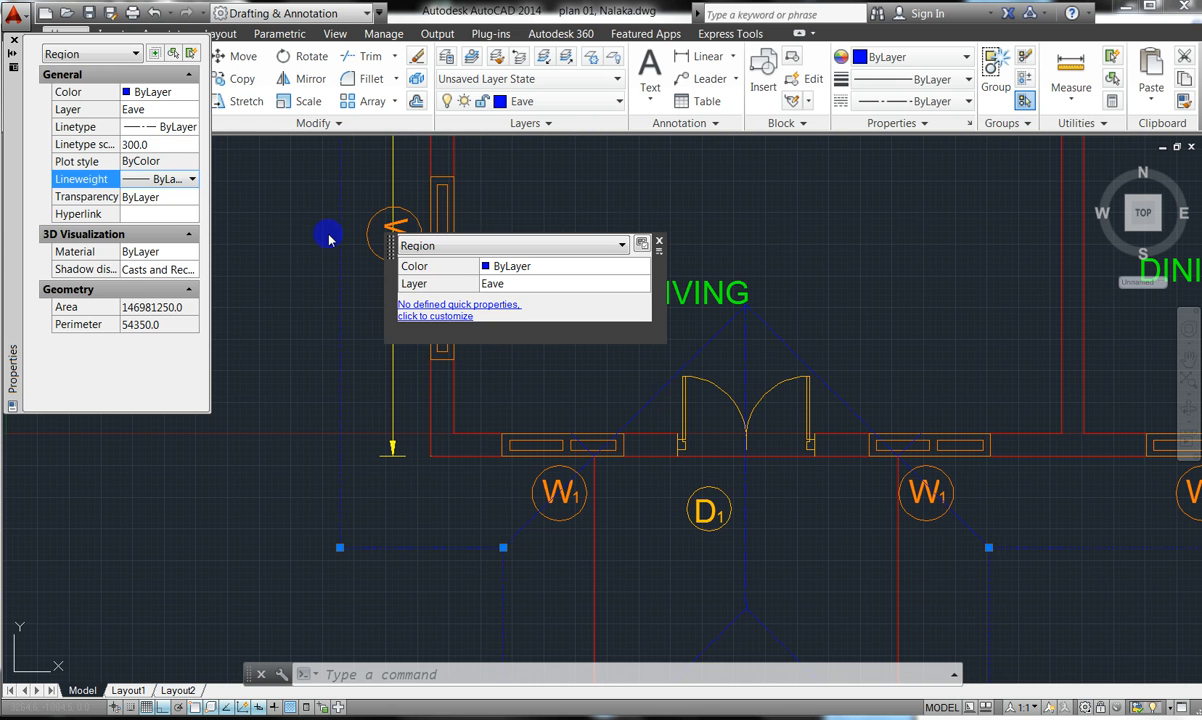
pyautogui.doubleClick(659, 241)
pyautogui.press('Escape')
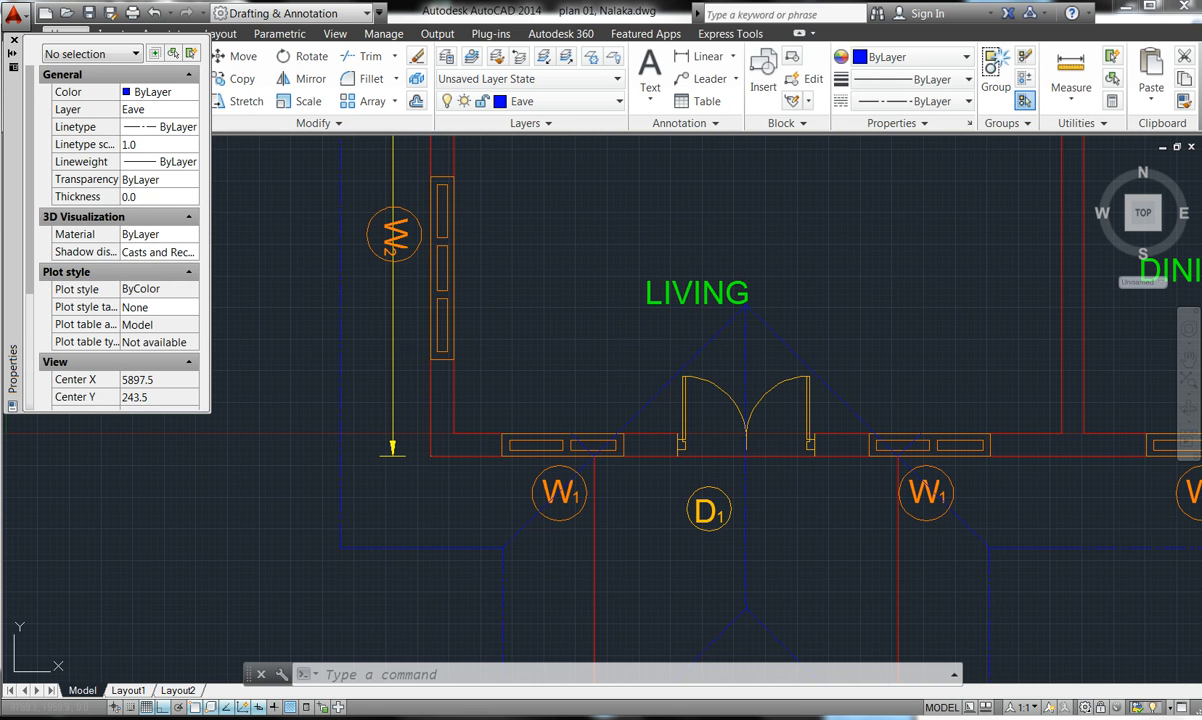
# - Close the Properties palette
pyautogui.click(13, 41)
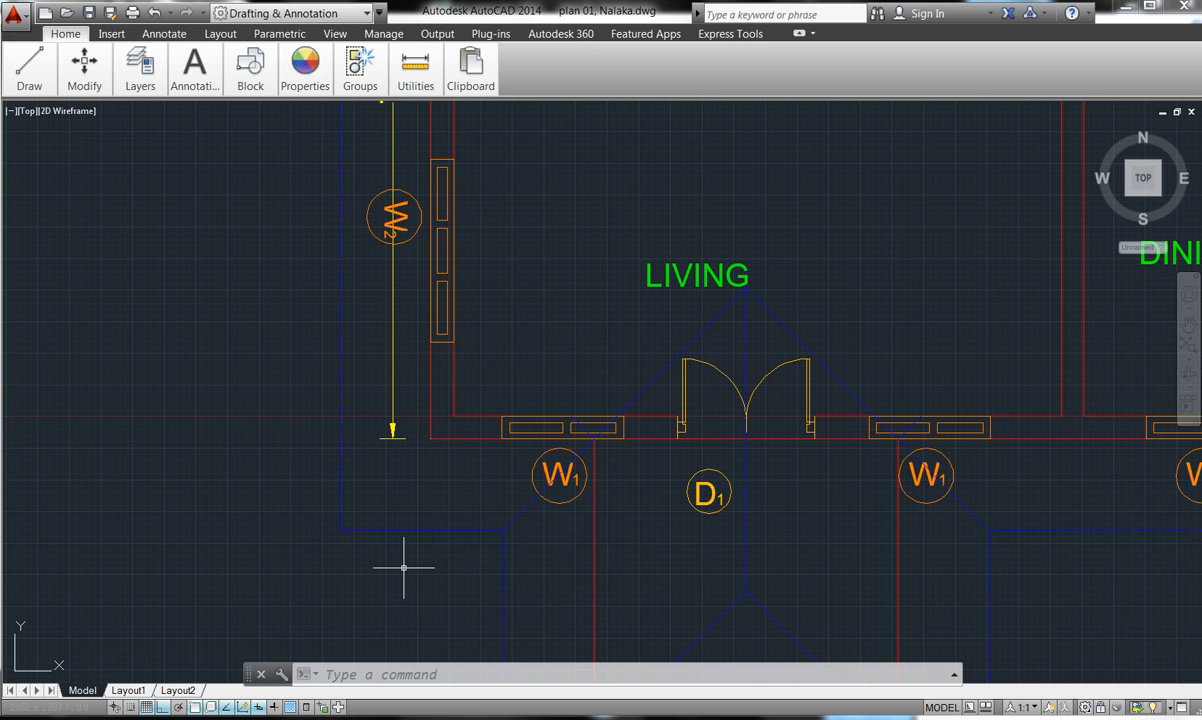
pyautogui.scroll(-2, 434, 540)
pyautogui.scroll(2, 433, 532)
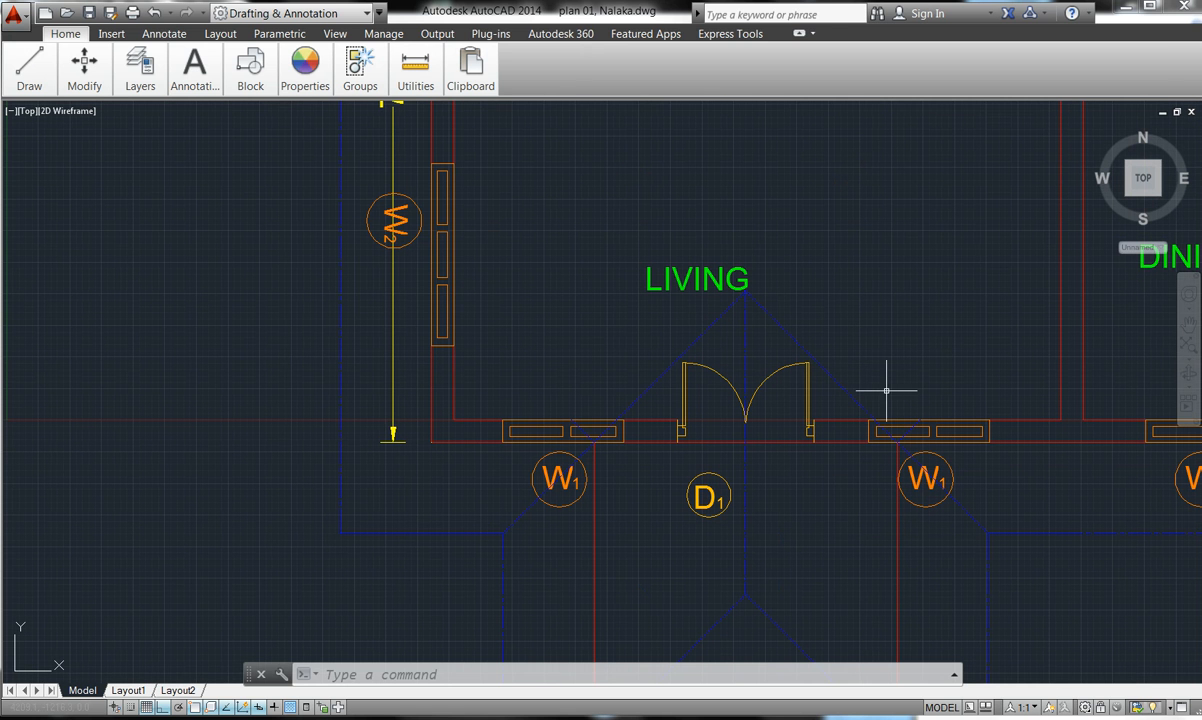
# - Cycle the ribbon through its collapsed states and finish on the full ribbon
pyautogui.click(802, 35)
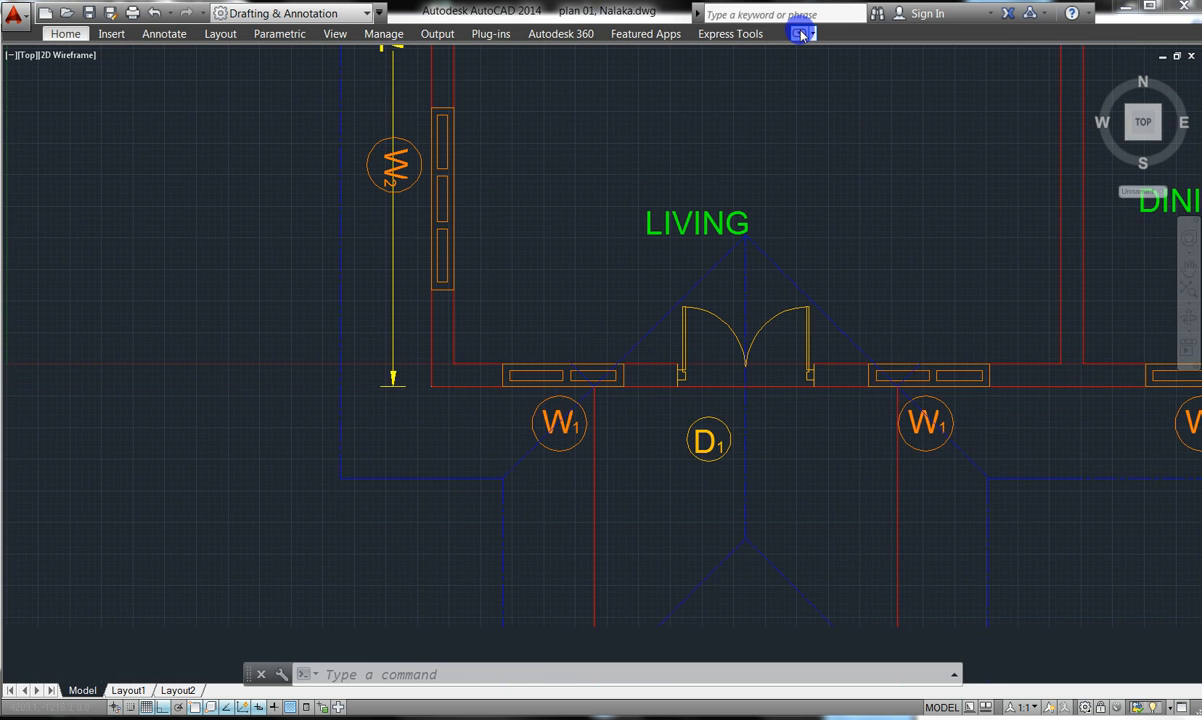
pyautogui.click(802, 35)
pyautogui.click(802, 35)
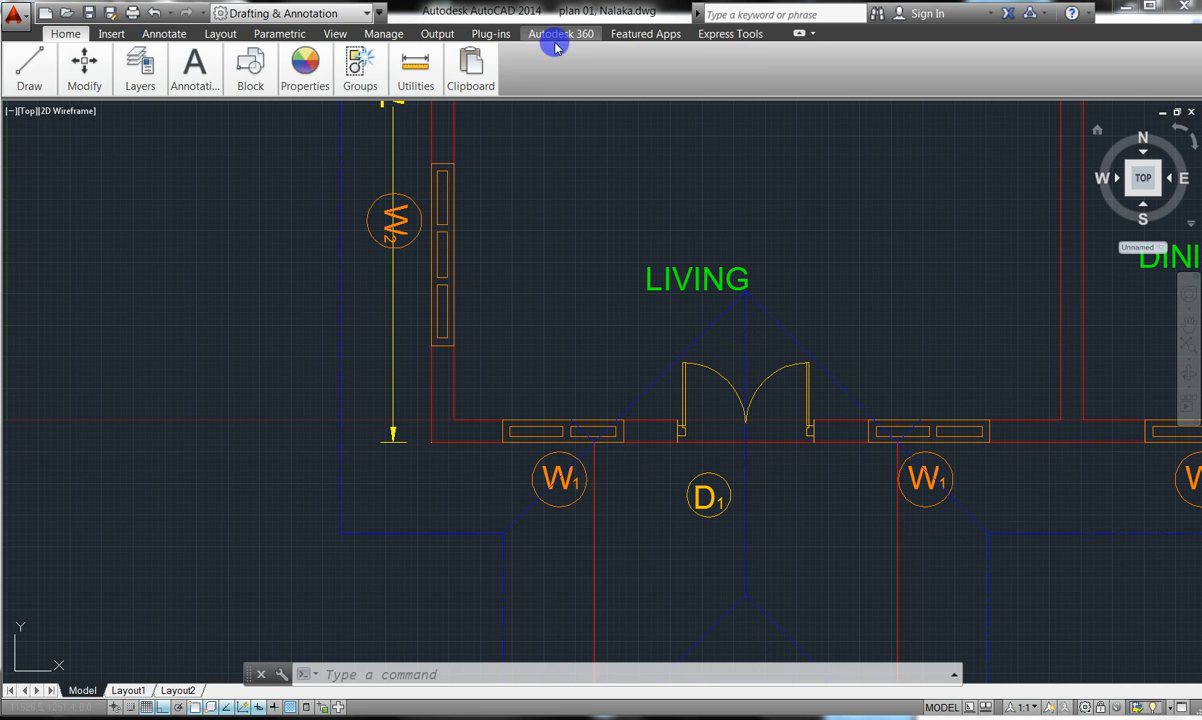
pyautogui.click(803, 36)
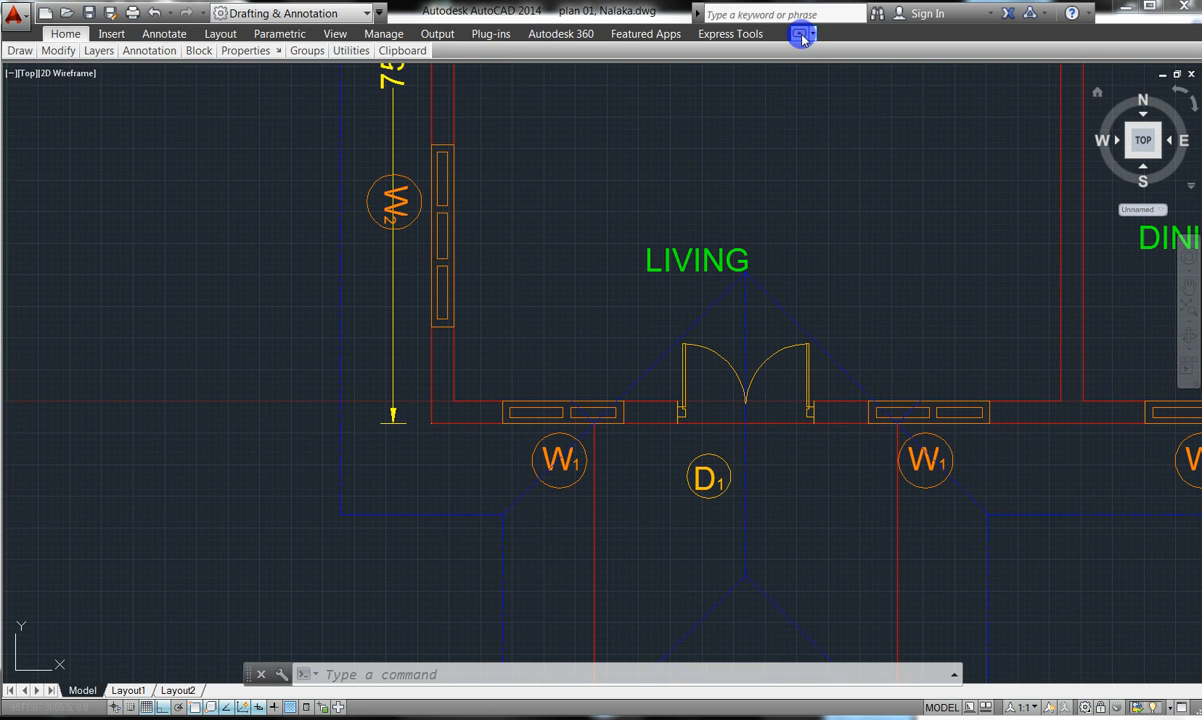
pyautogui.click(802, 36)
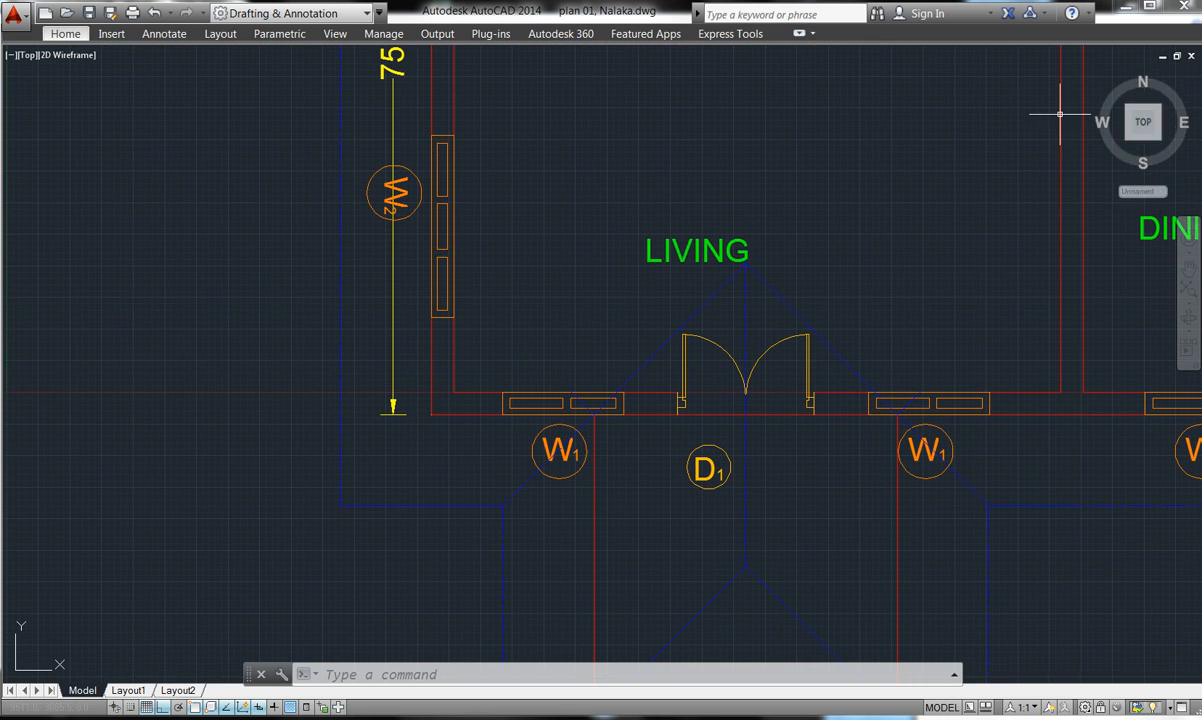
pyautogui.click(799, 36)
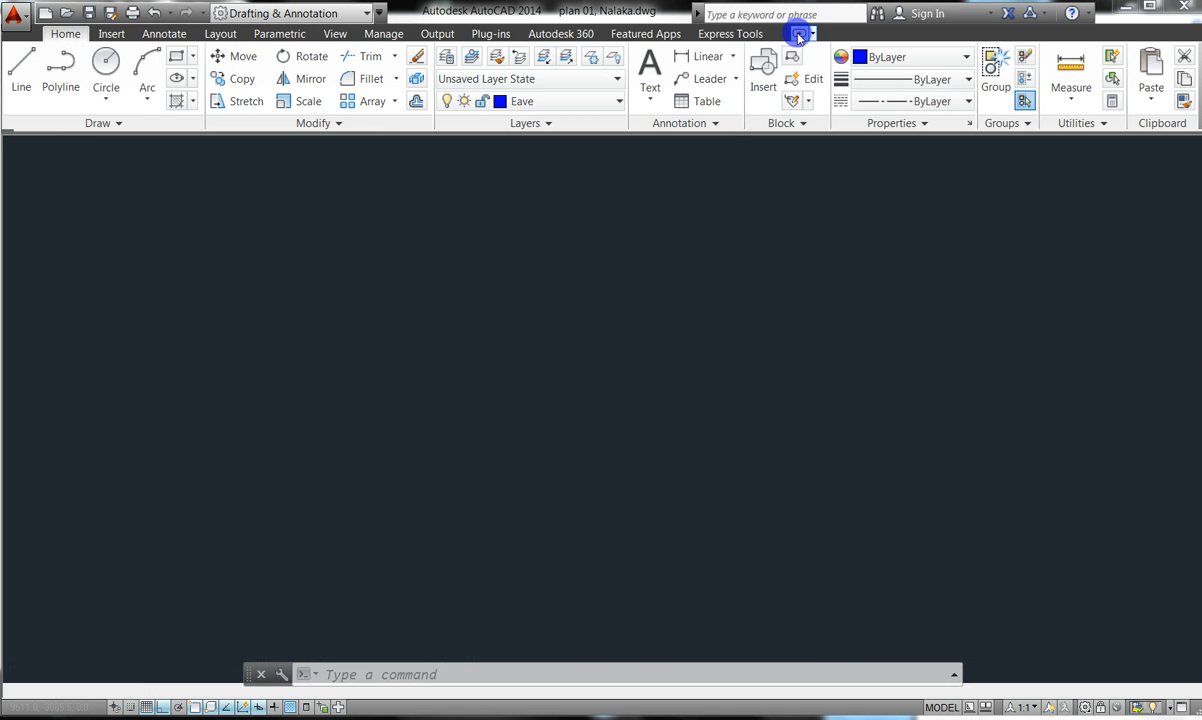
# - Match the eave line's properties onto the porch eave lines on both sides, then end Match Properties
pyautogui.click(1185, 102)
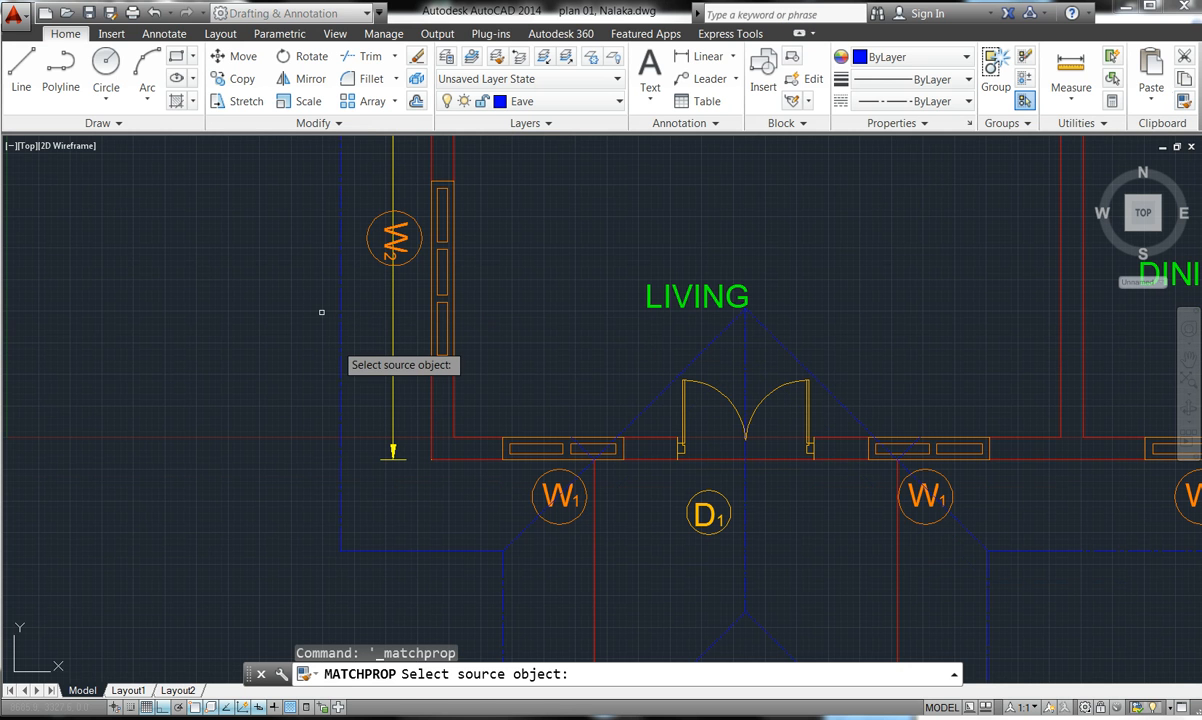
pyautogui.click(338, 350)
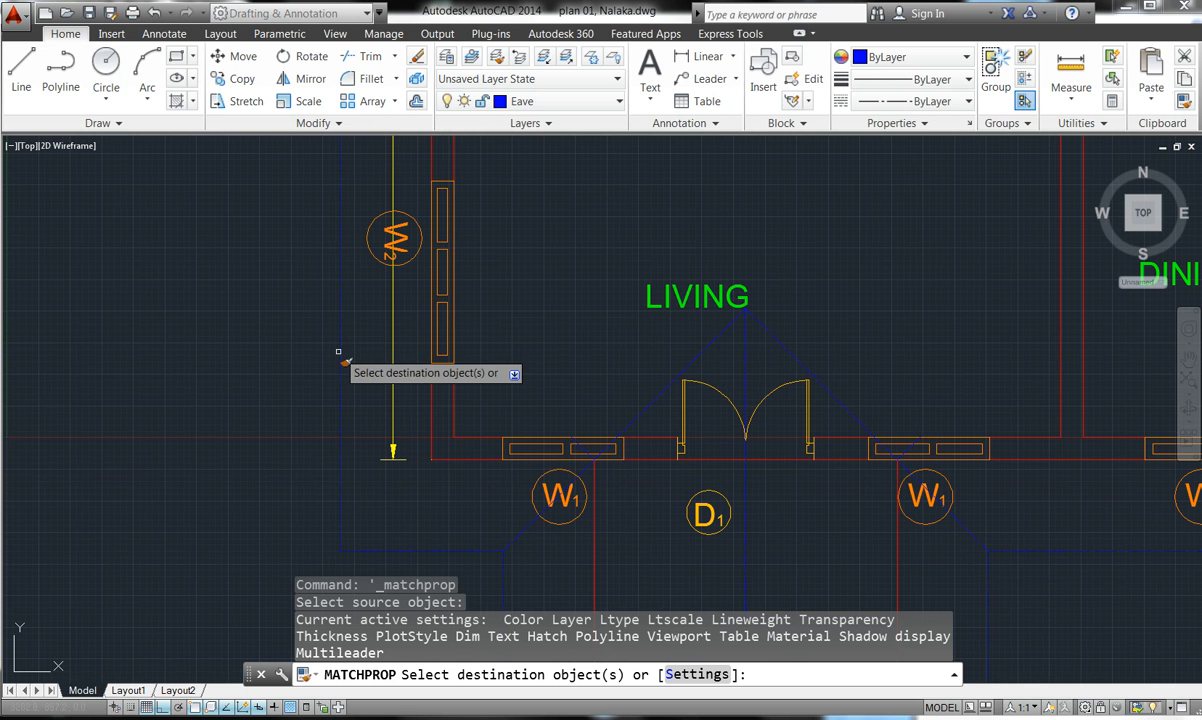
pyautogui.click(407, 550)
pyautogui.click(407, 550)
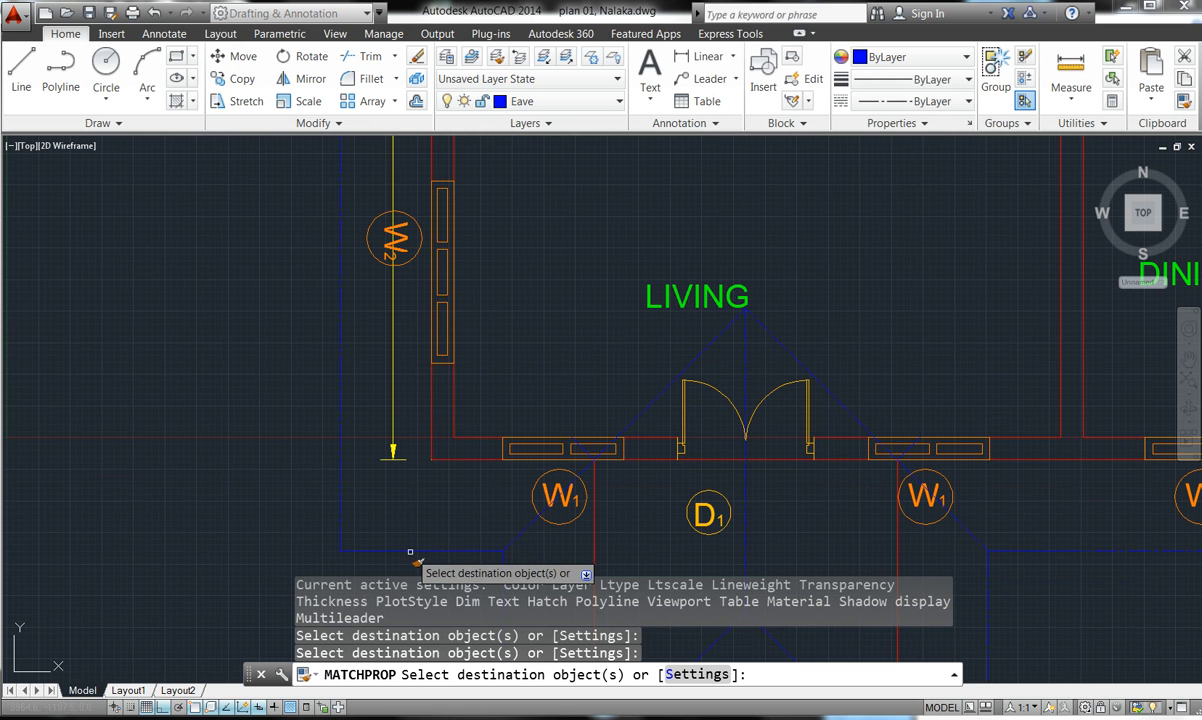
pyautogui.click(409, 548)
pyautogui.click(409, 548)
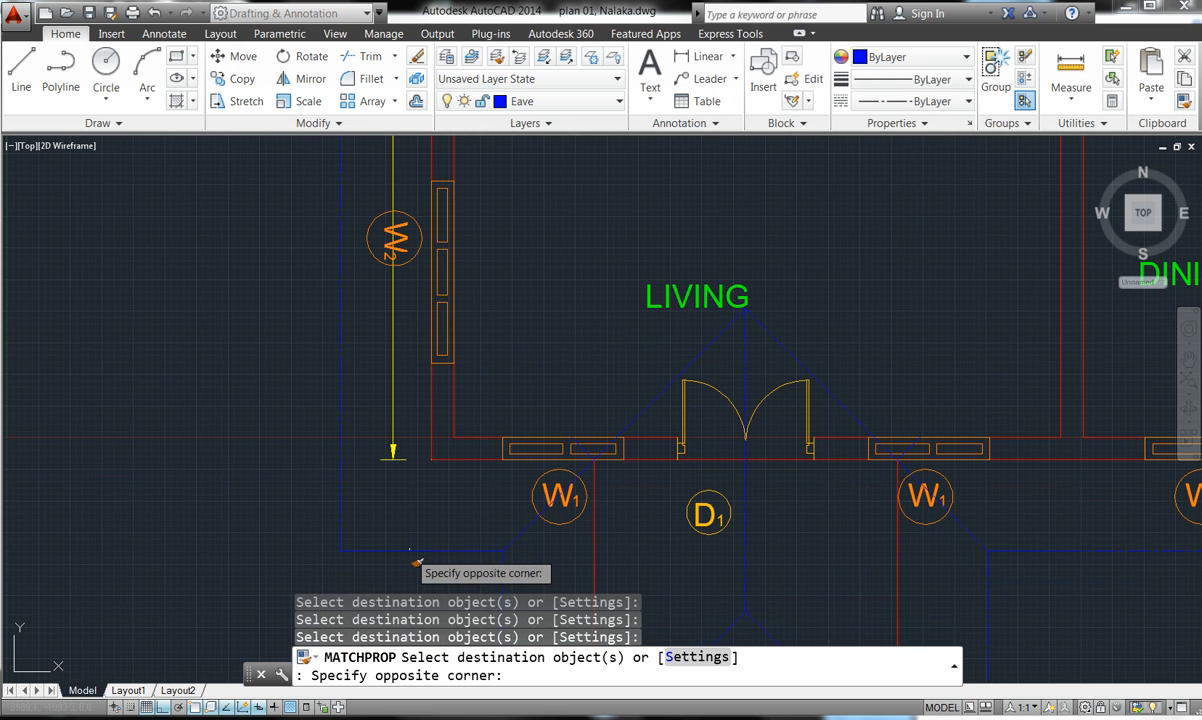
pyautogui.scroll(-4, 370, 400)
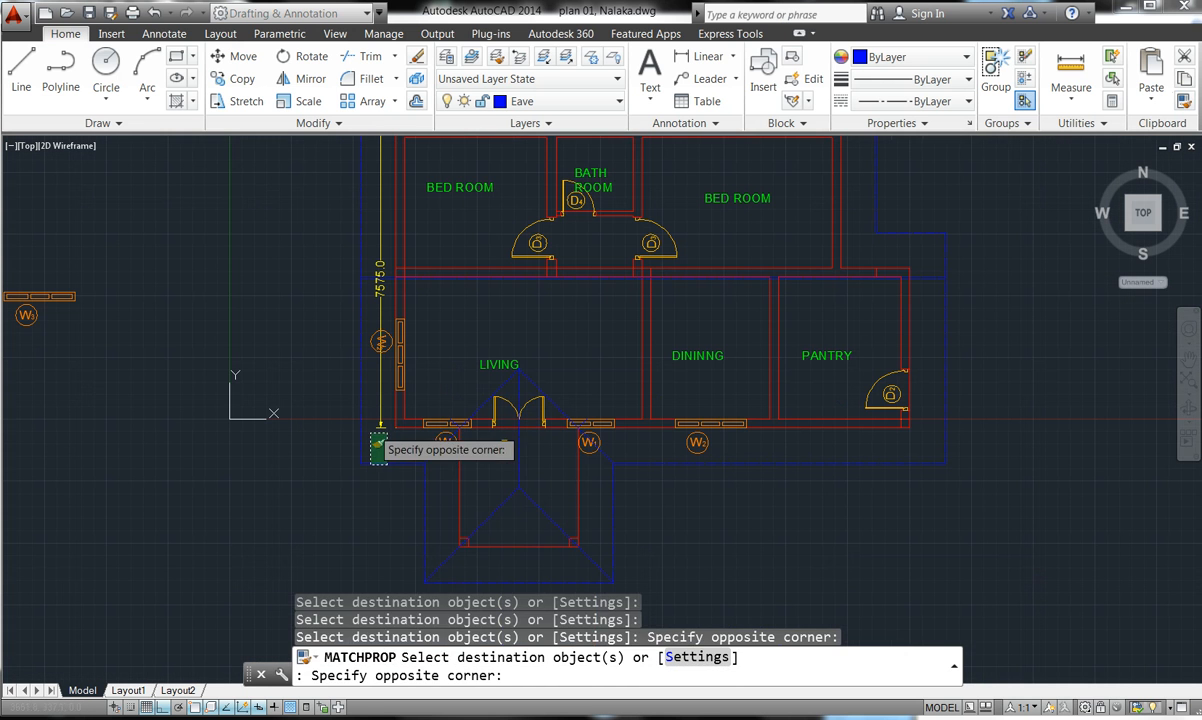
pyautogui.click(368, 438)
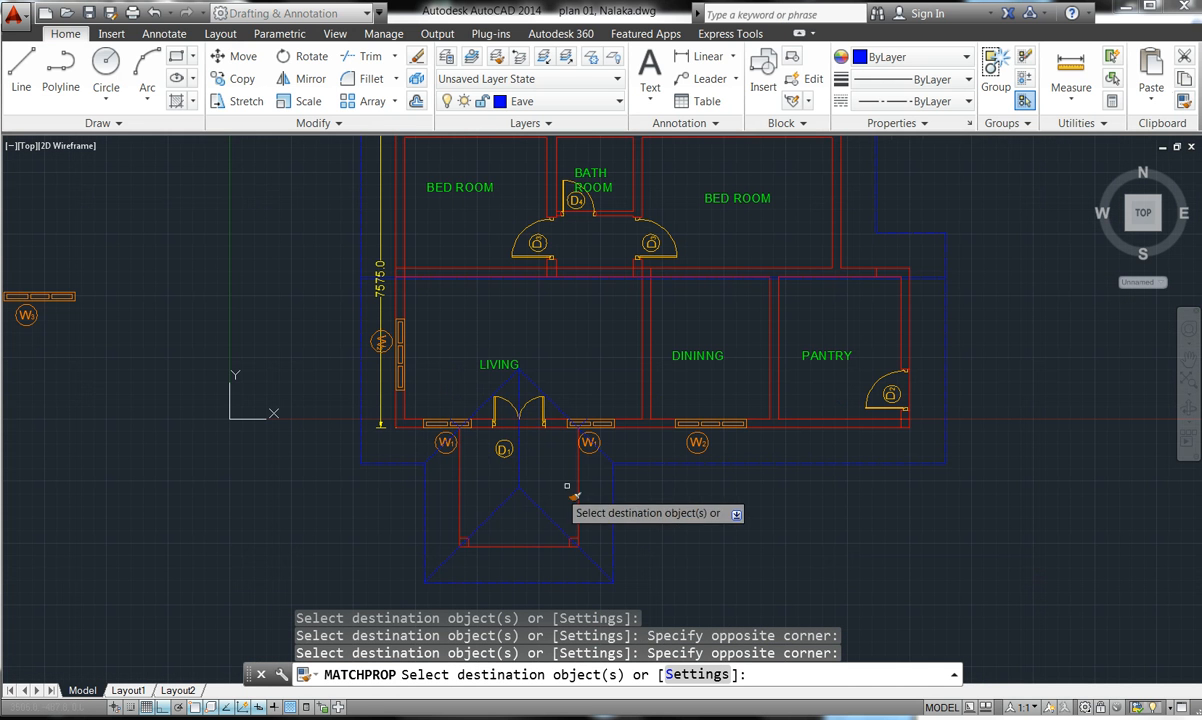
pyautogui.scroll(2, 607, 467)
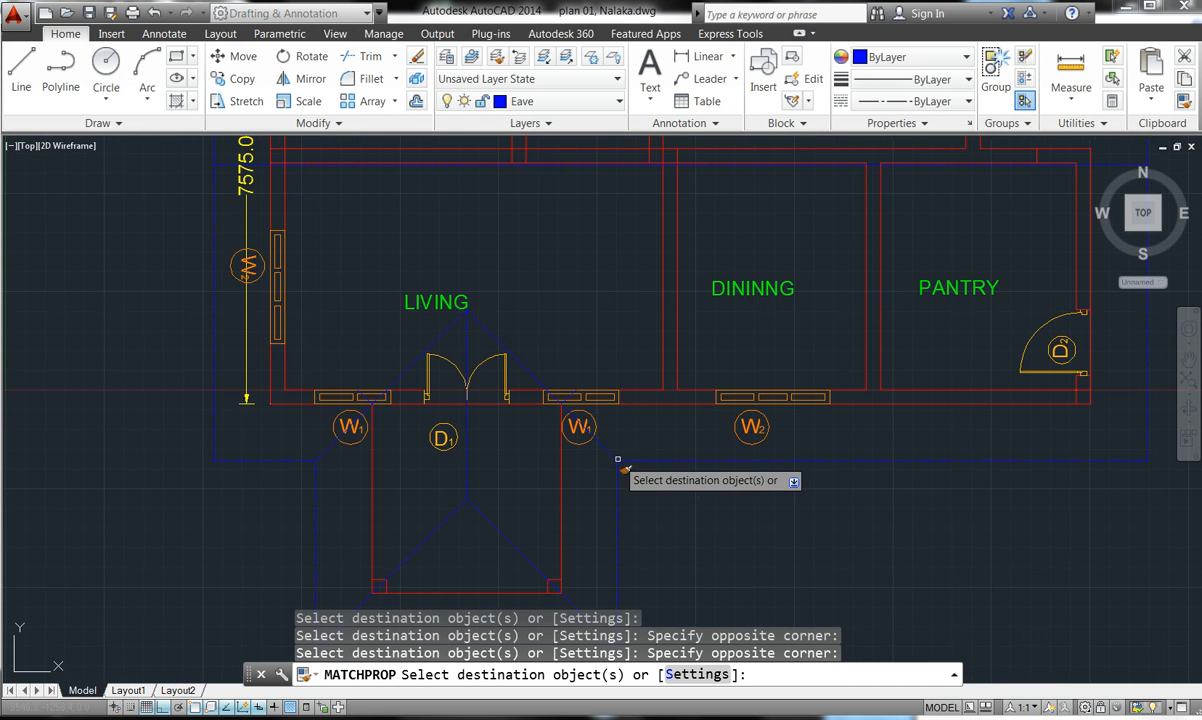
pyautogui.press('Escape')
pyautogui.press('Escape')
pyautogui.press('Escape')
pyautogui.press('Escape')
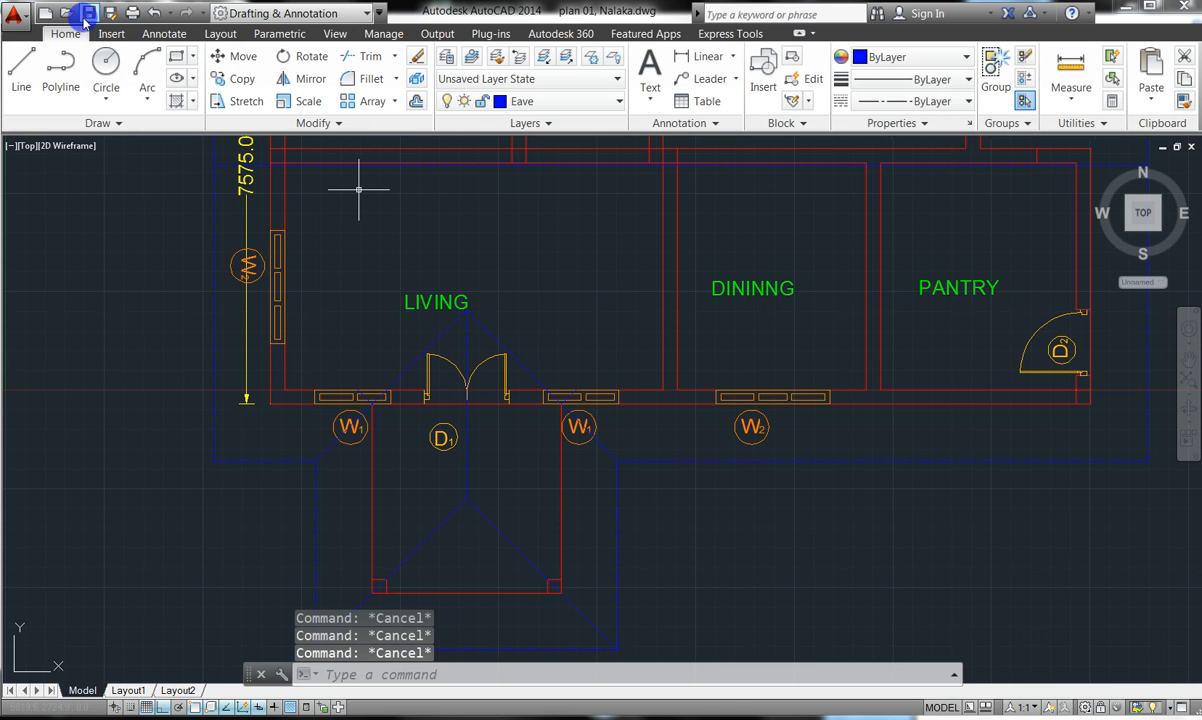
# - Save the drawing and expand the Draw panel to reveal its extra tools
pyautogui.click(89, 13)
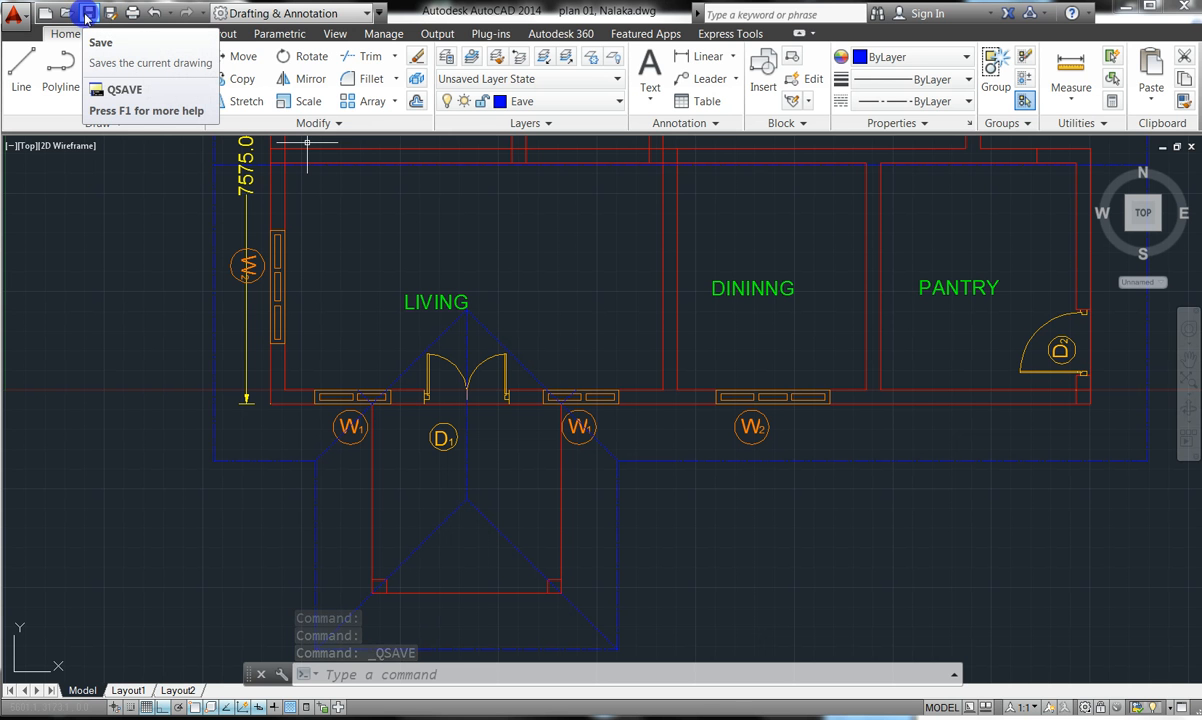
pyautogui.scroll(-4, 439, 410)
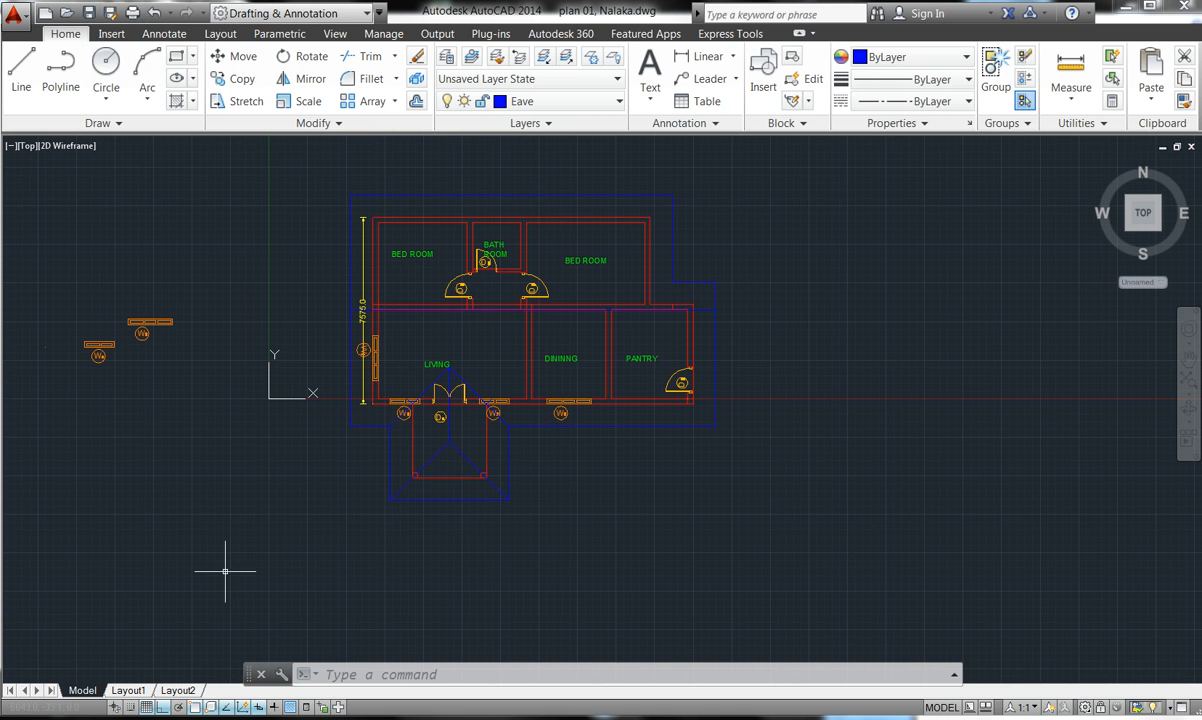
pyautogui.click(106, 123)
# - Start a vertical construction line, then bring up the reference floor-plan photo in Photo Viewer
pyautogui.click(64, 143)
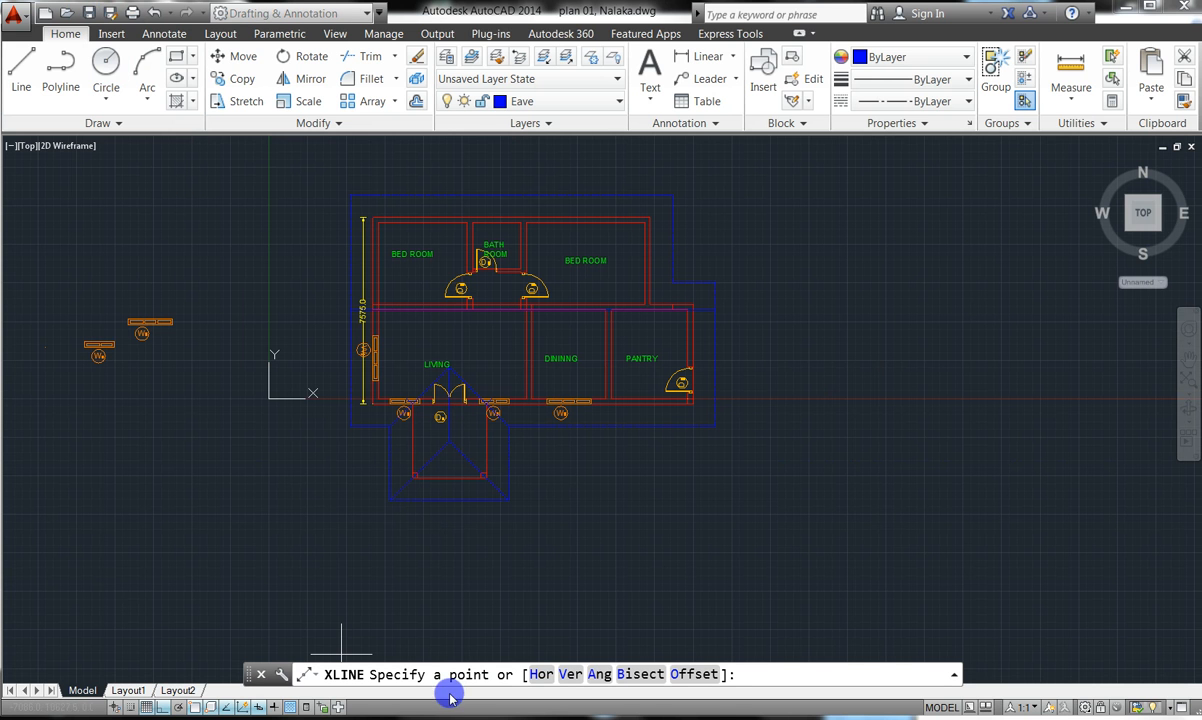
pyautogui.click(570, 674)
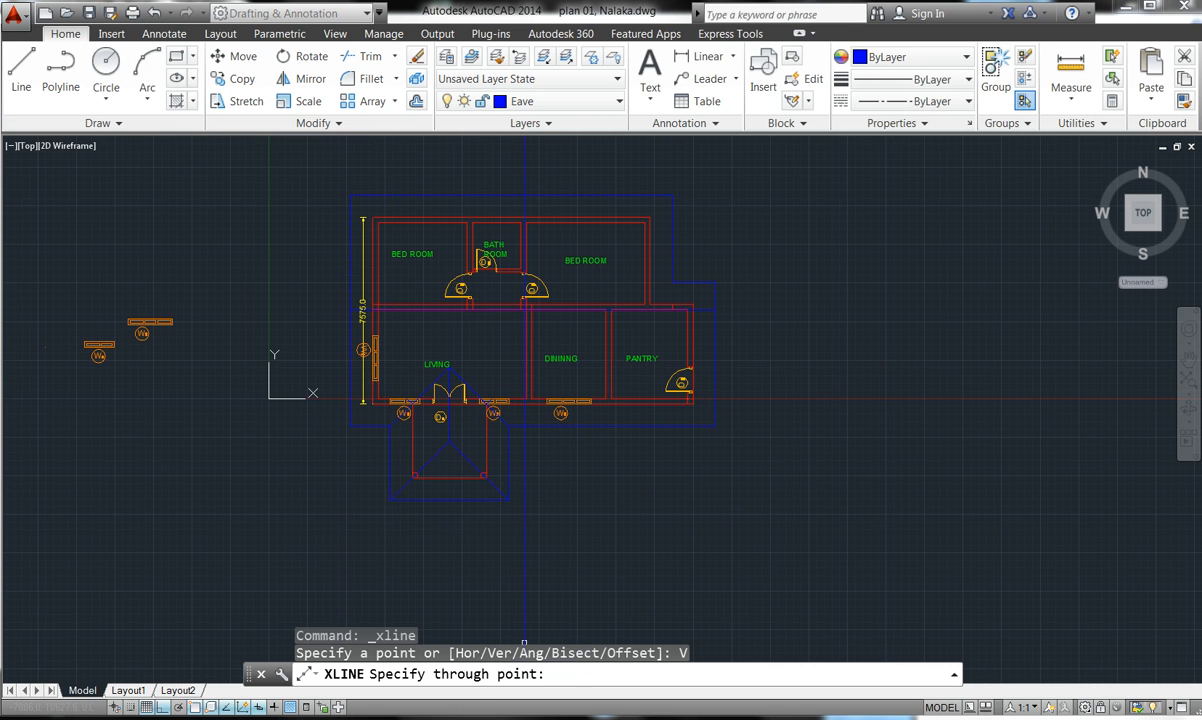
pyautogui.moveTo(500, 714)
pyautogui.click(622, 662)
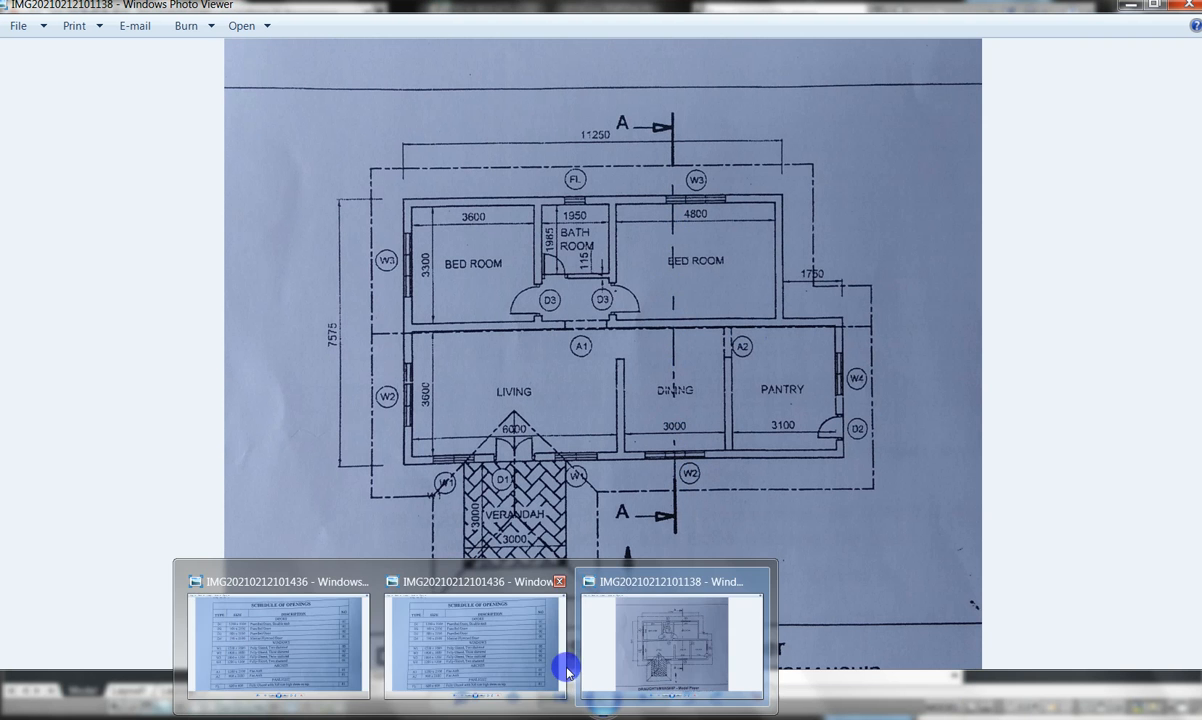
# - Minimize the reference photo and bring the AutoCAD floor plan back to the front
pyautogui.click(1133, 6)
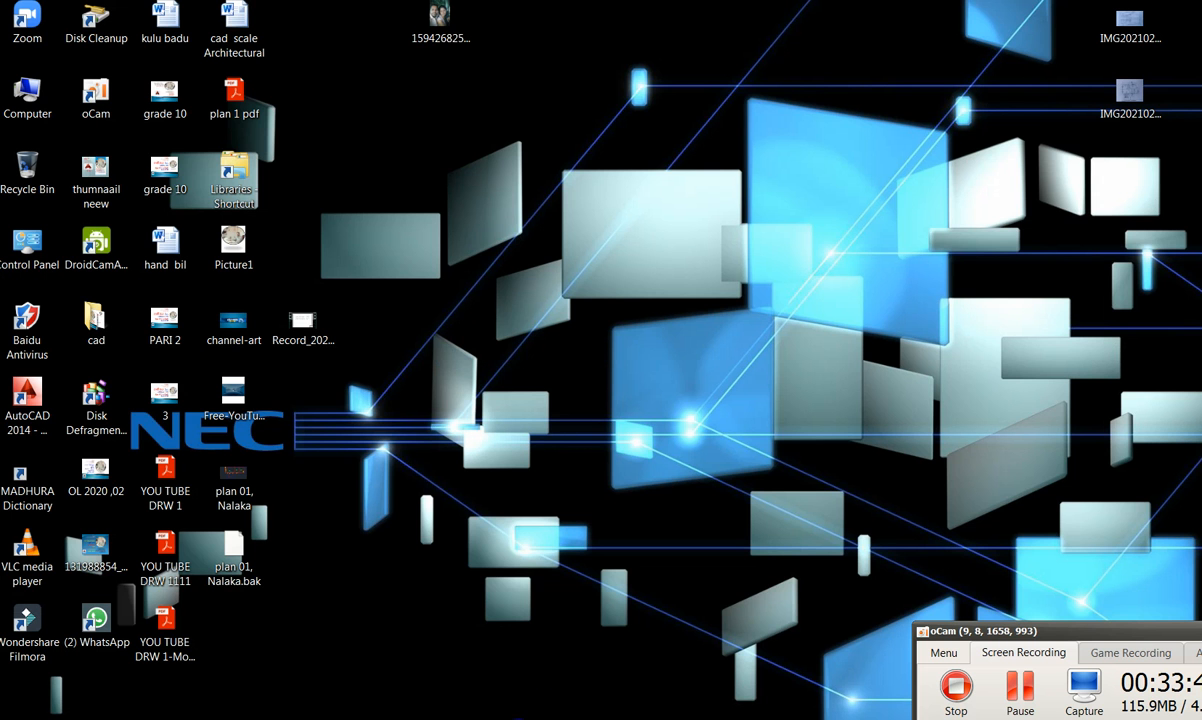
pyautogui.click(421, 652)
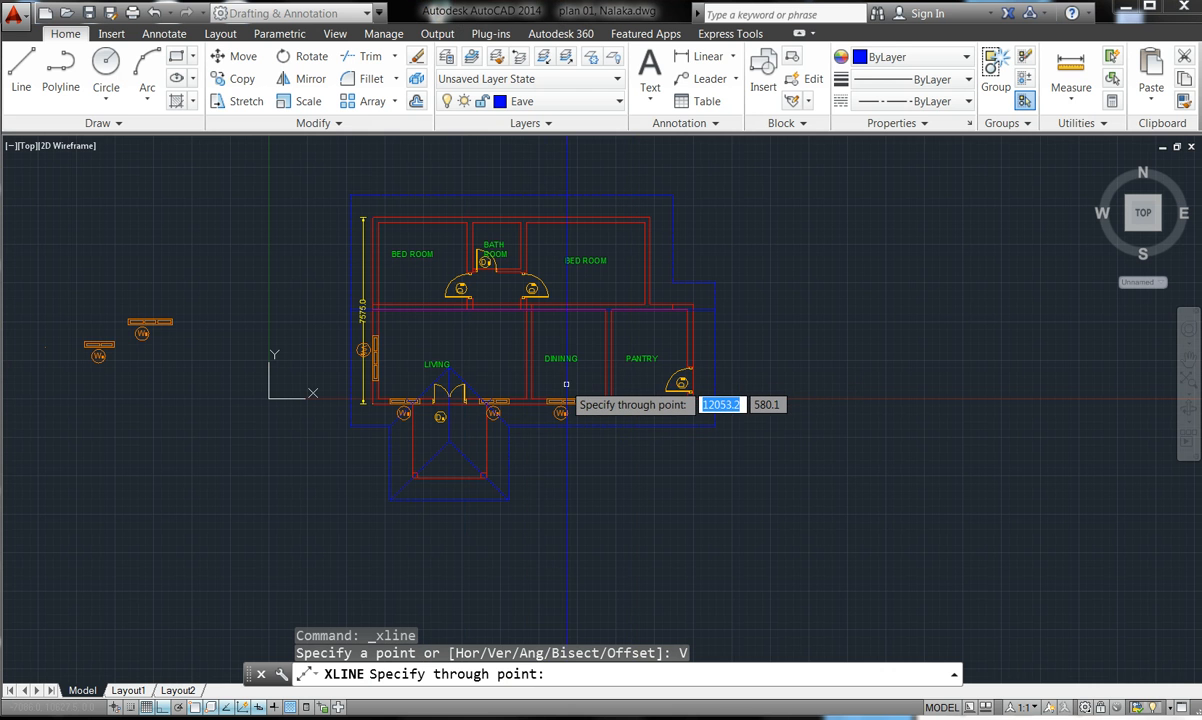
# - Place the vertical construction line through the W2 window's middle and end the command
pyautogui.scroll(10, 569, 386)
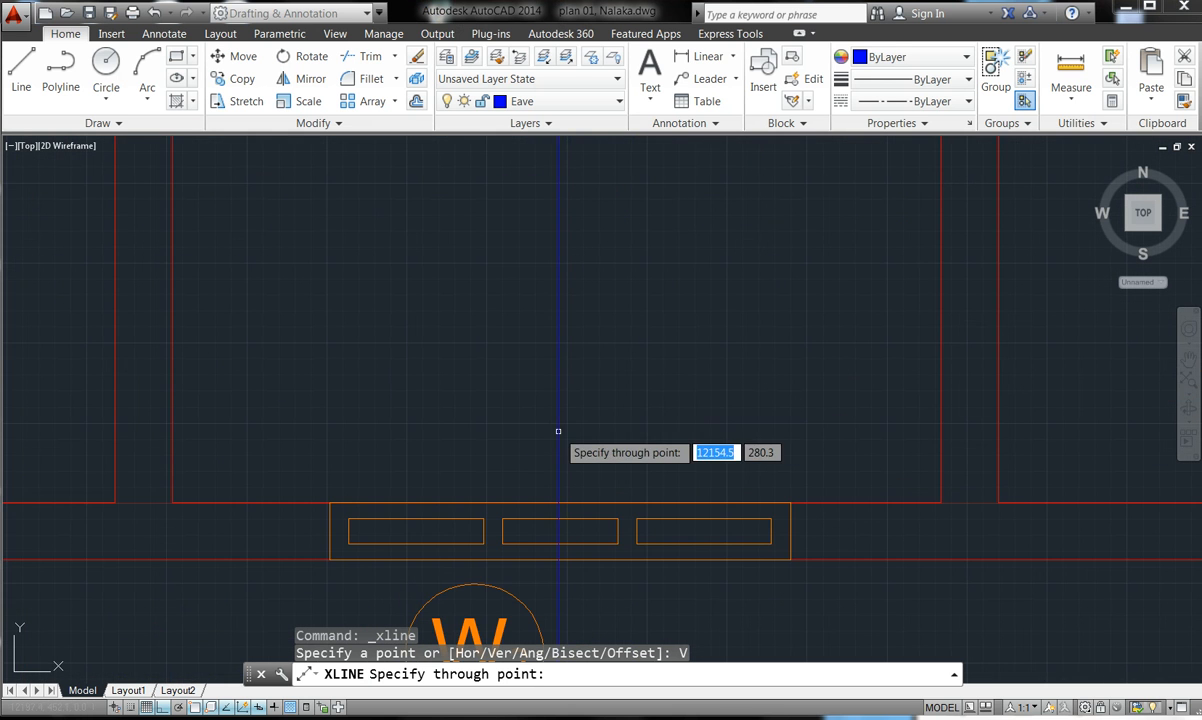
pyautogui.scroll(-4, 570, 441)
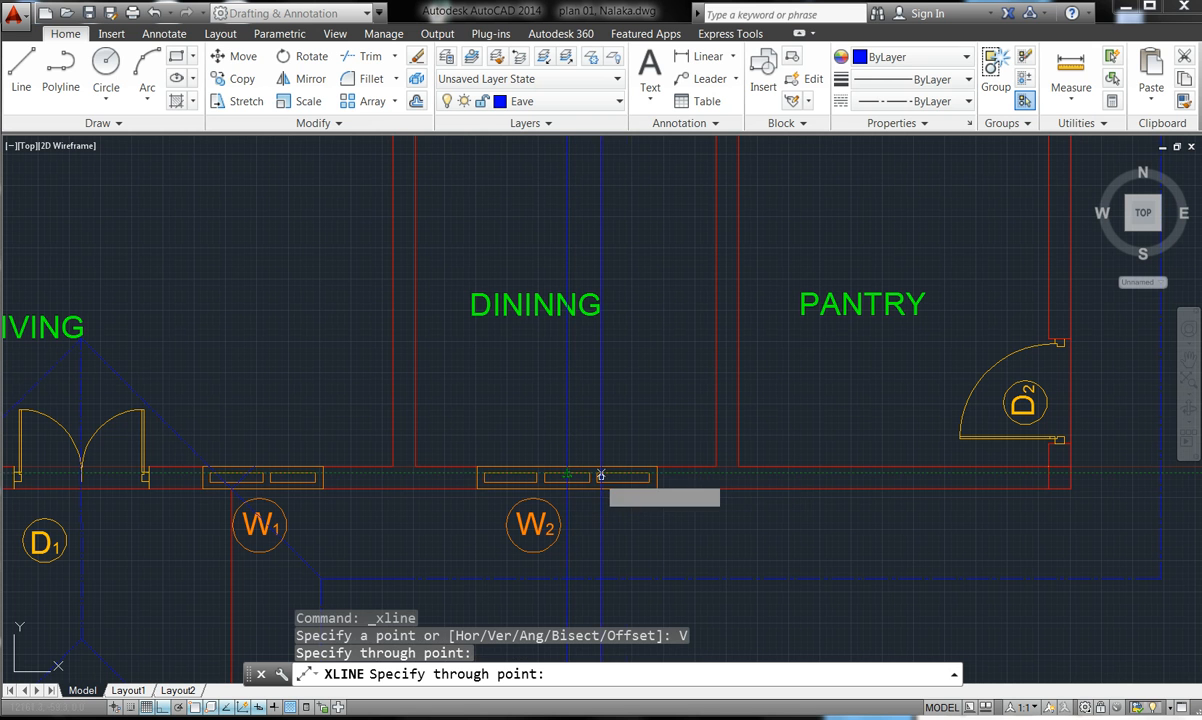
pyautogui.press('Escape')
pyautogui.scroll(-6, 645, 493)
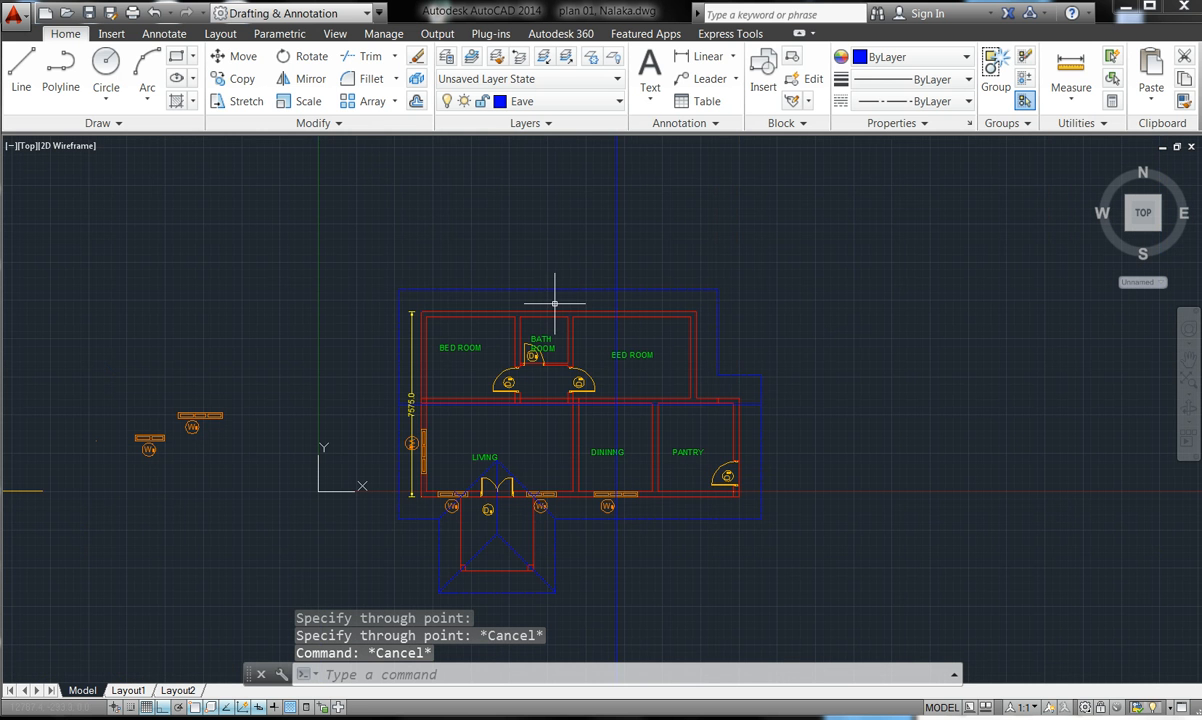
# - Zoom out to the whole drawing, then zoom in on the W3 and W4 window blocks
pyautogui.scroll(4, 625, 321)
pyautogui.scroll(-6, 760, 300)
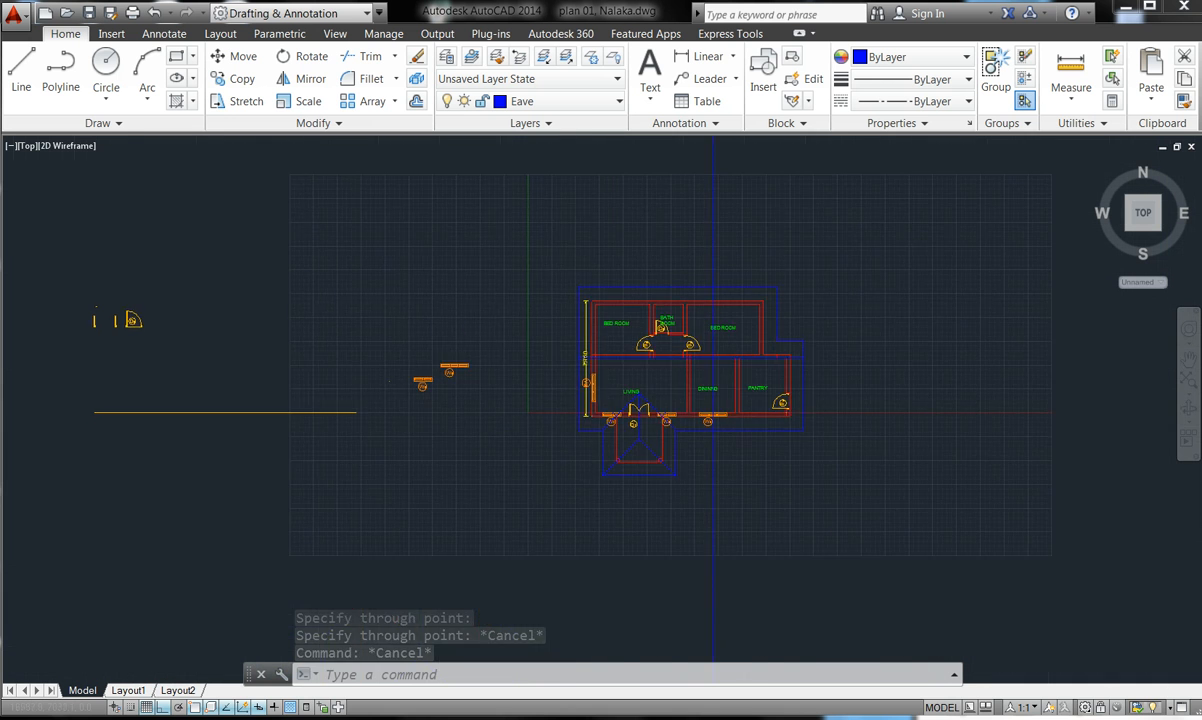
pyautogui.scroll(-3, 689, 270)
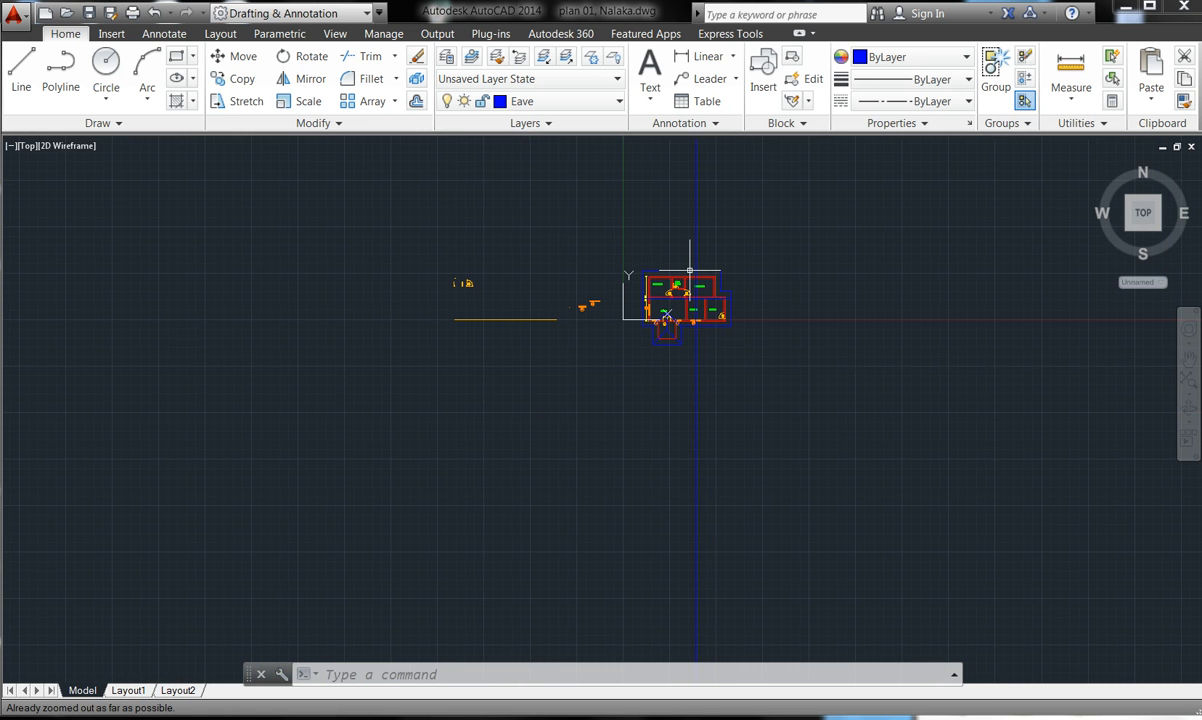
pyautogui.scroll(-3, 743, 292)
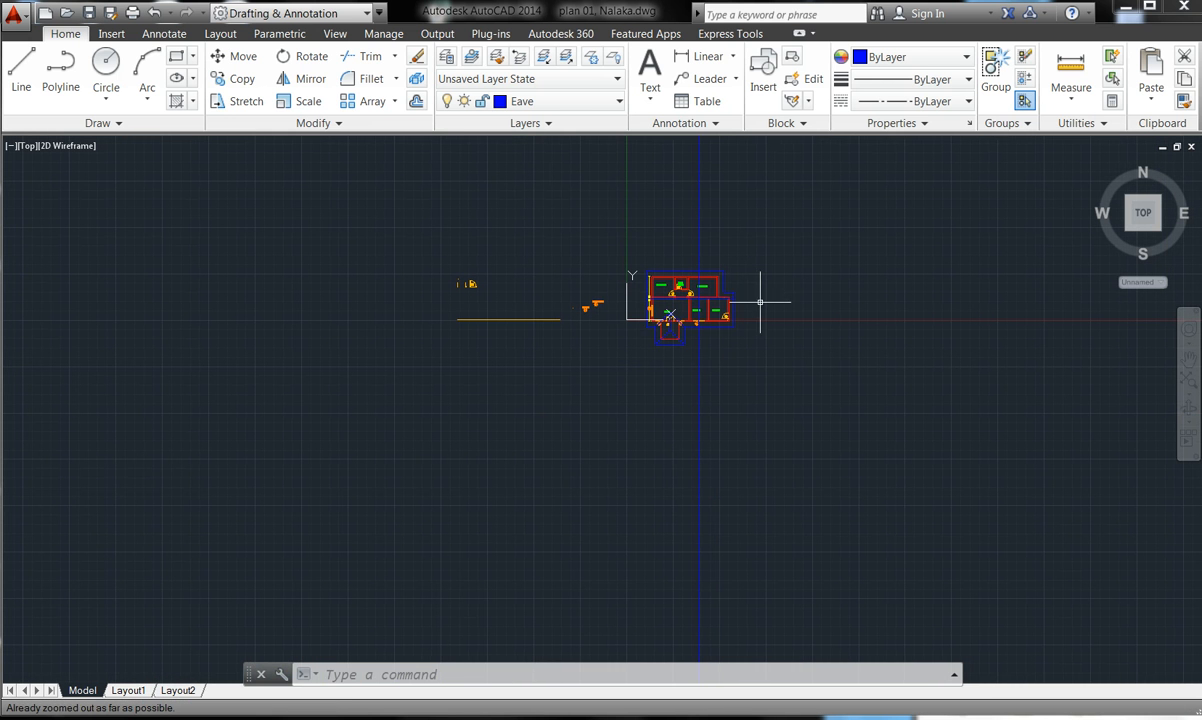
pyautogui.scroll(-2, 762, 304)
pyautogui.scroll(6, 45, 273)
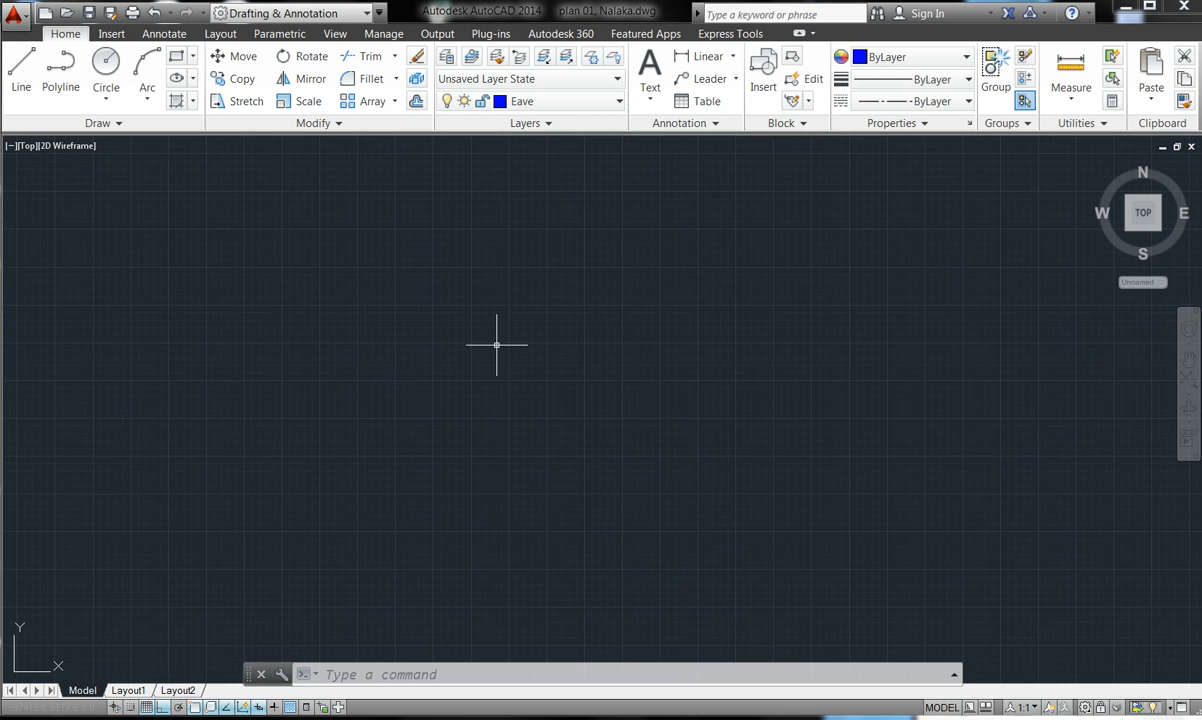
pyautogui.scroll(-4, 474, 352)
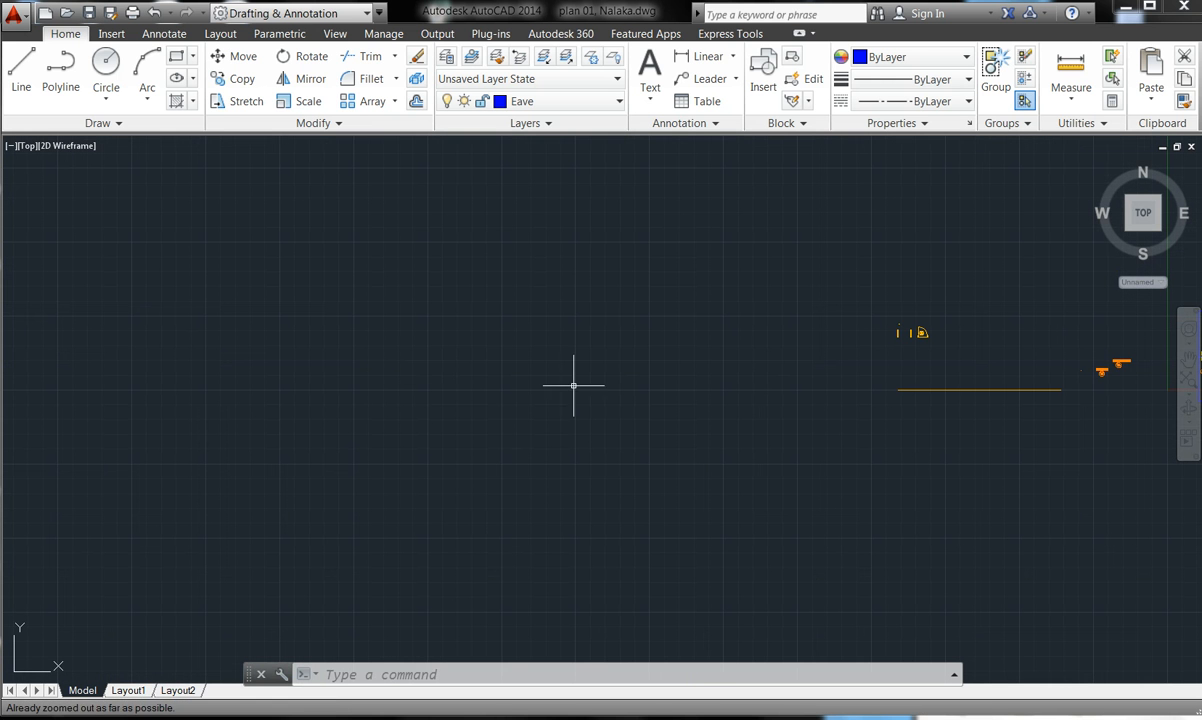
pyautogui.scroll(6, 975, 330)
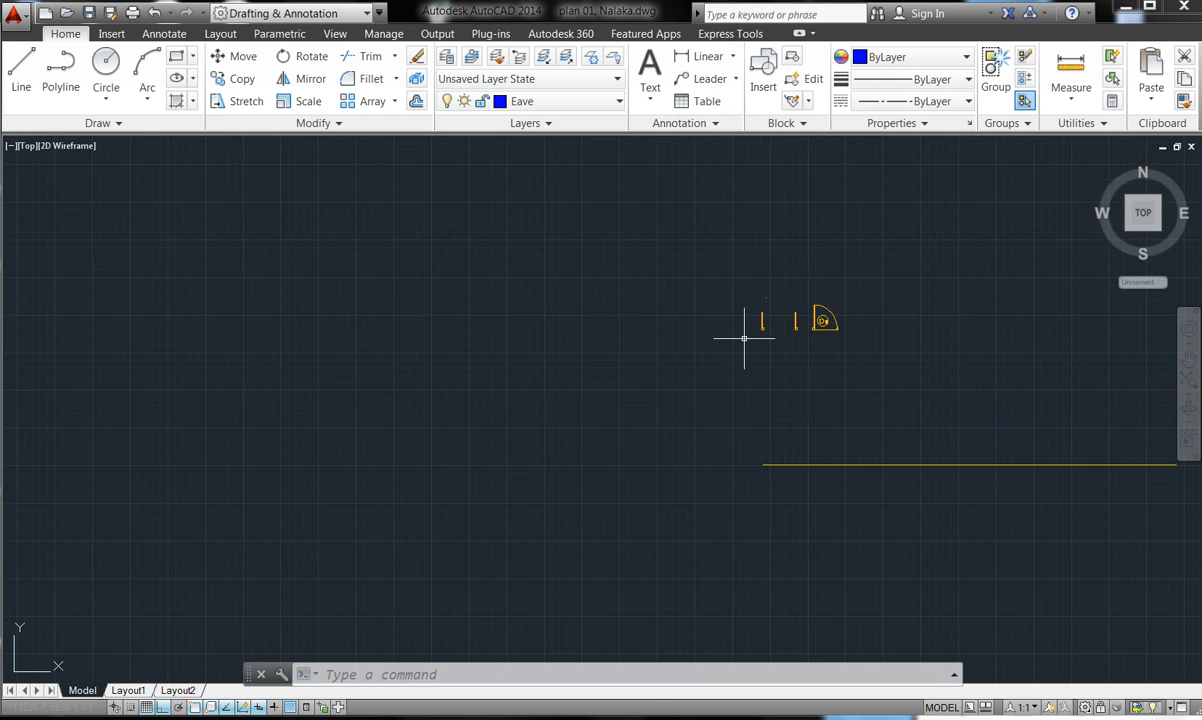
pyautogui.scroll(-6, 500, 420)
pyautogui.scroll(-2, 657, 434)
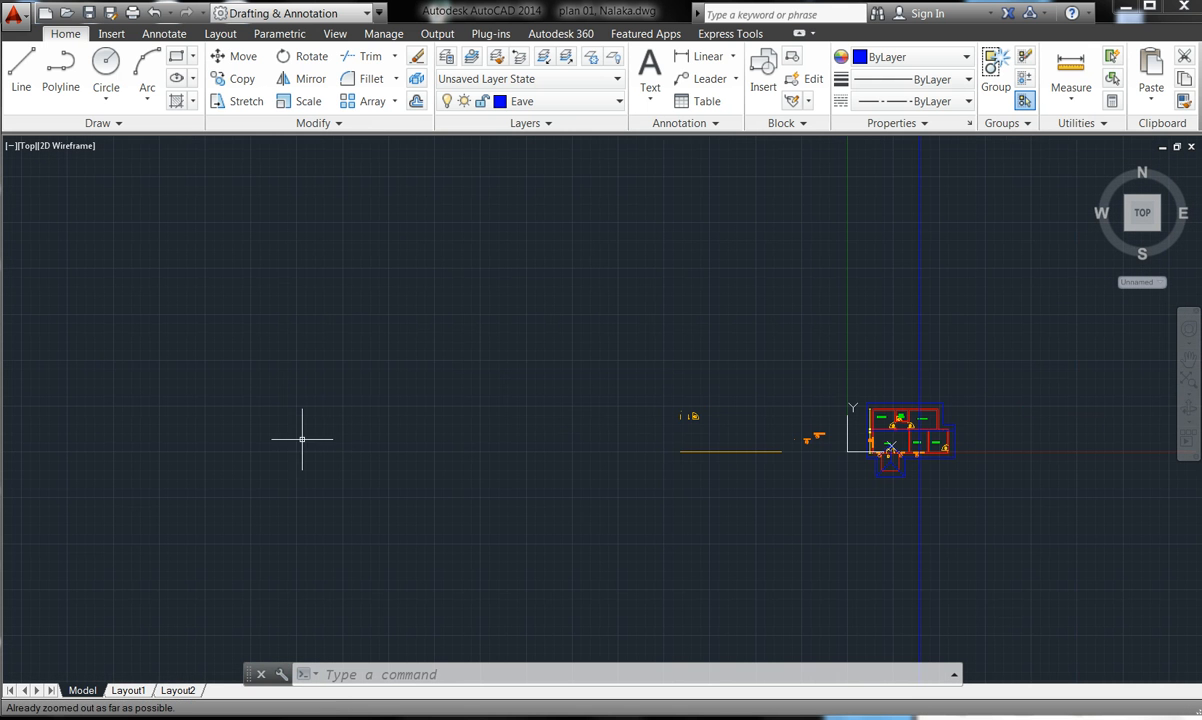
pyautogui.scroll(4, 850, 438)
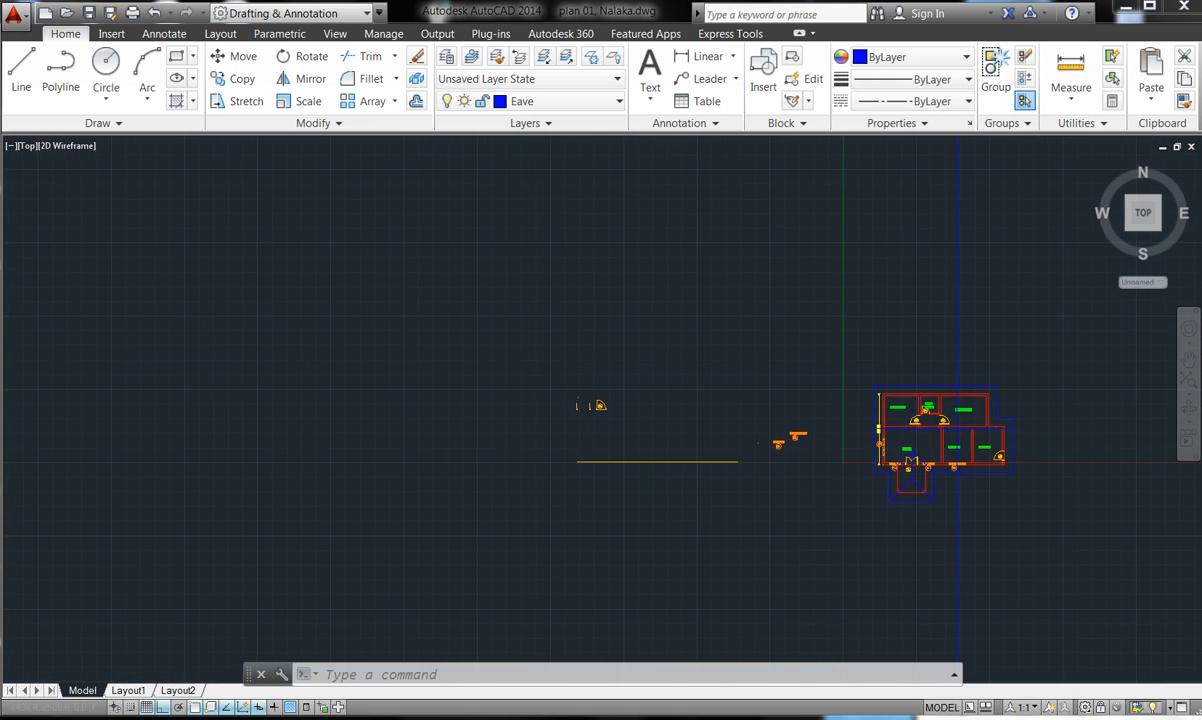
pyautogui.scroll(5, 837, 432)
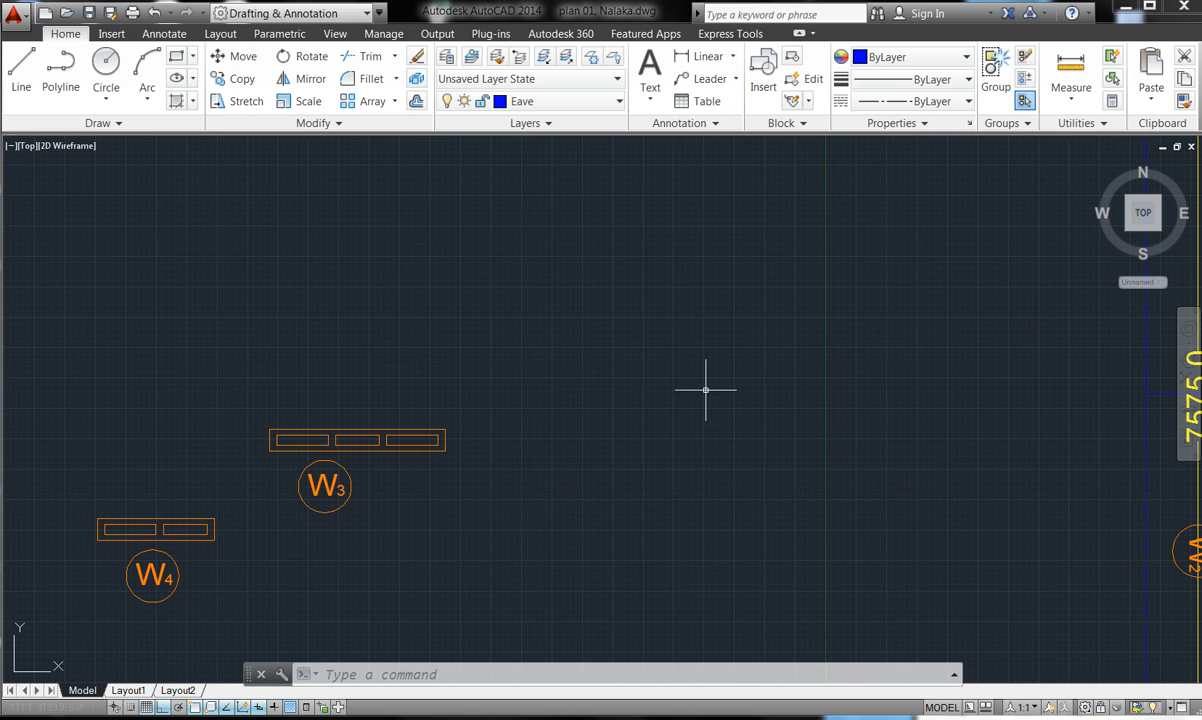
# - Window-select the W3 window and its tag for a move, then cancel that move
pyautogui.click(228, 58)
pyautogui.click(489, 507)
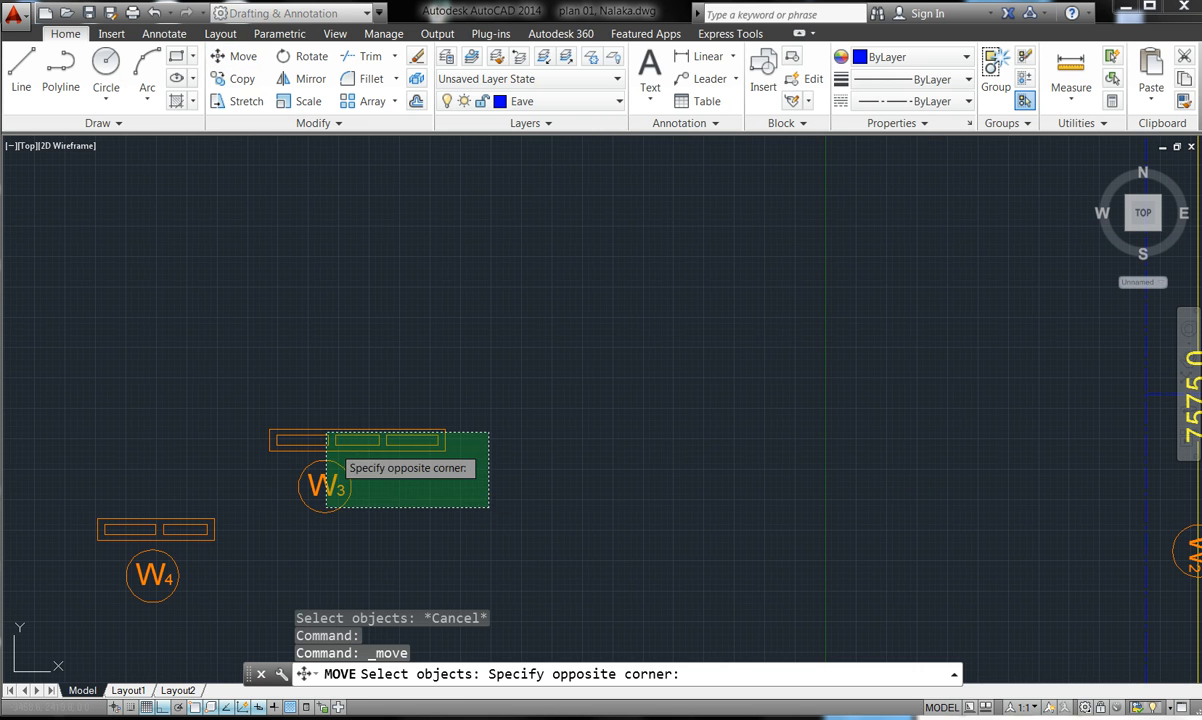
pyautogui.click(255, 370)
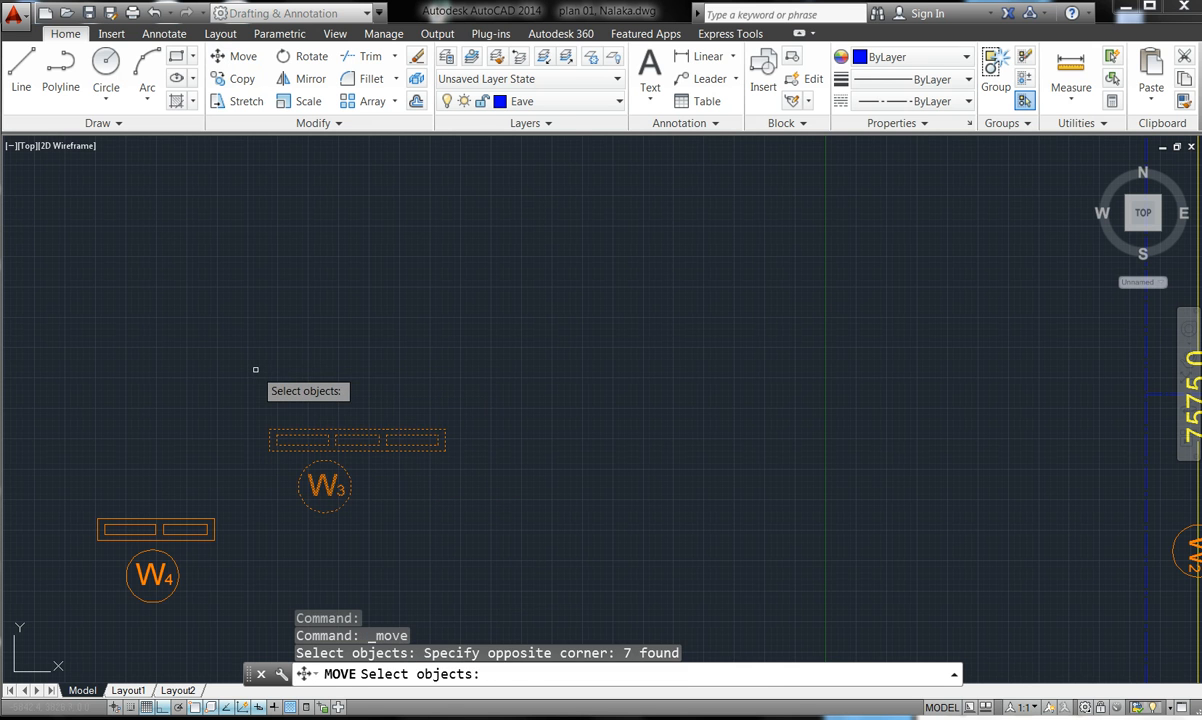
pyautogui.press('Return')
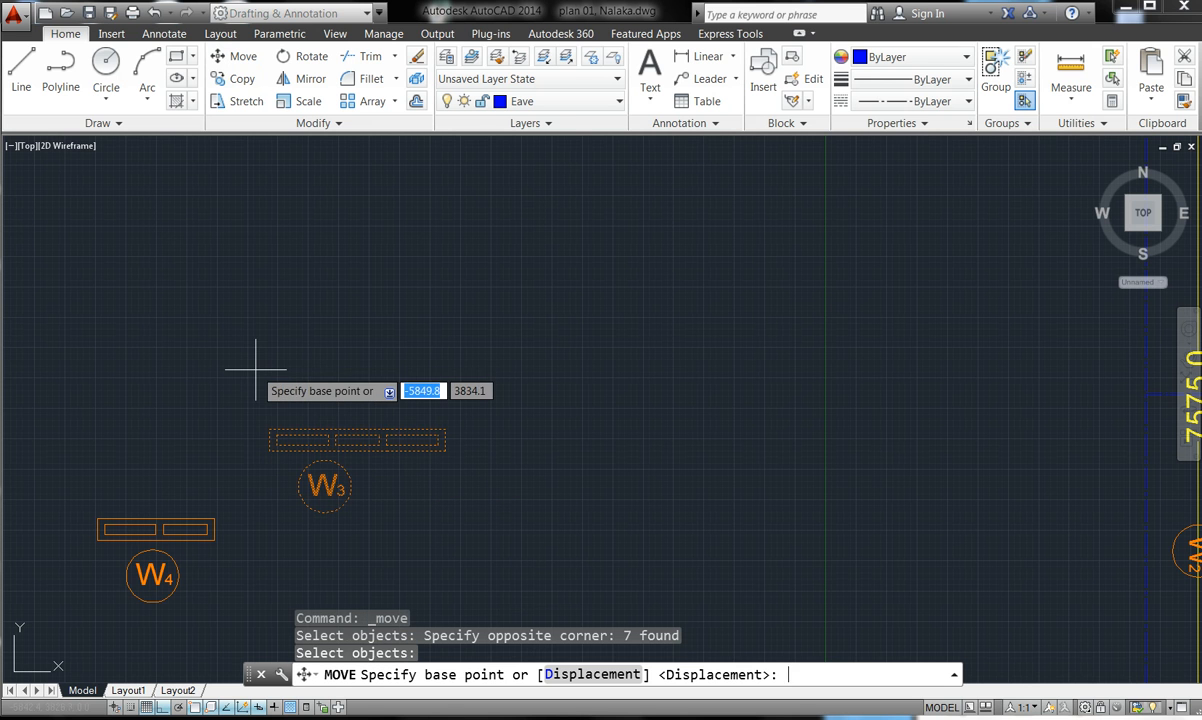
pyautogui.click(268, 441)
pyautogui.click(268, 441)
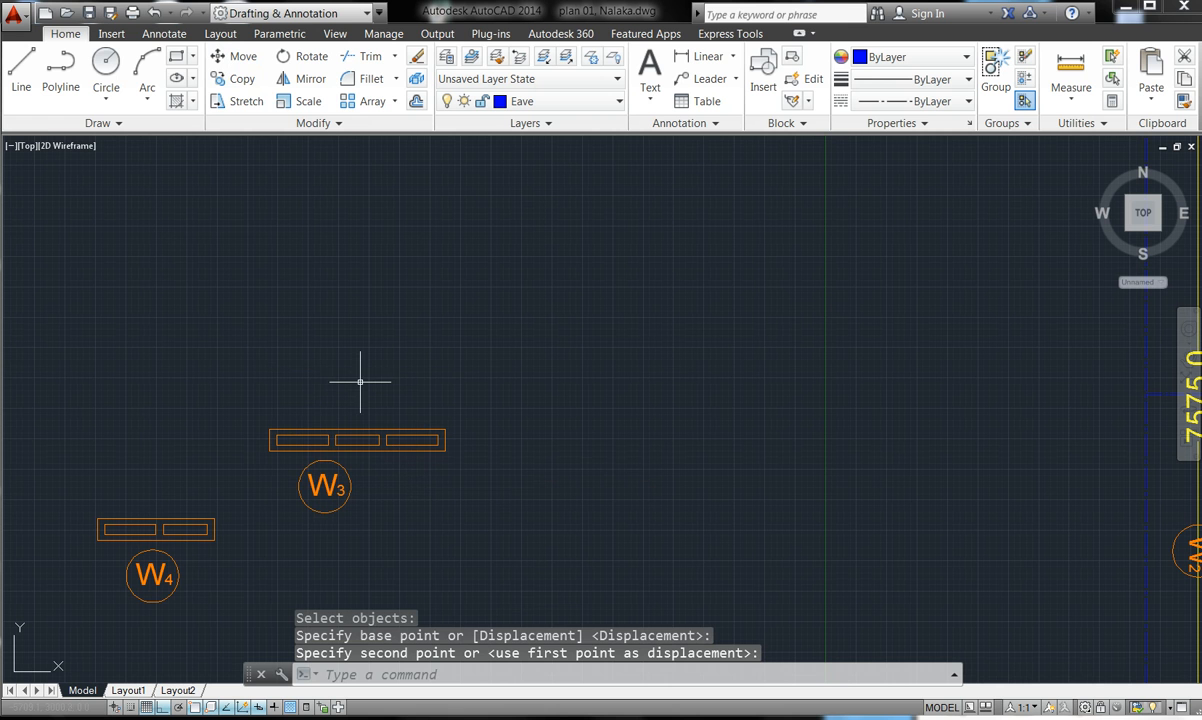
pyautogui.press('Escape')
pyautogui.press('Escape')
pyautogui.press('Escape')
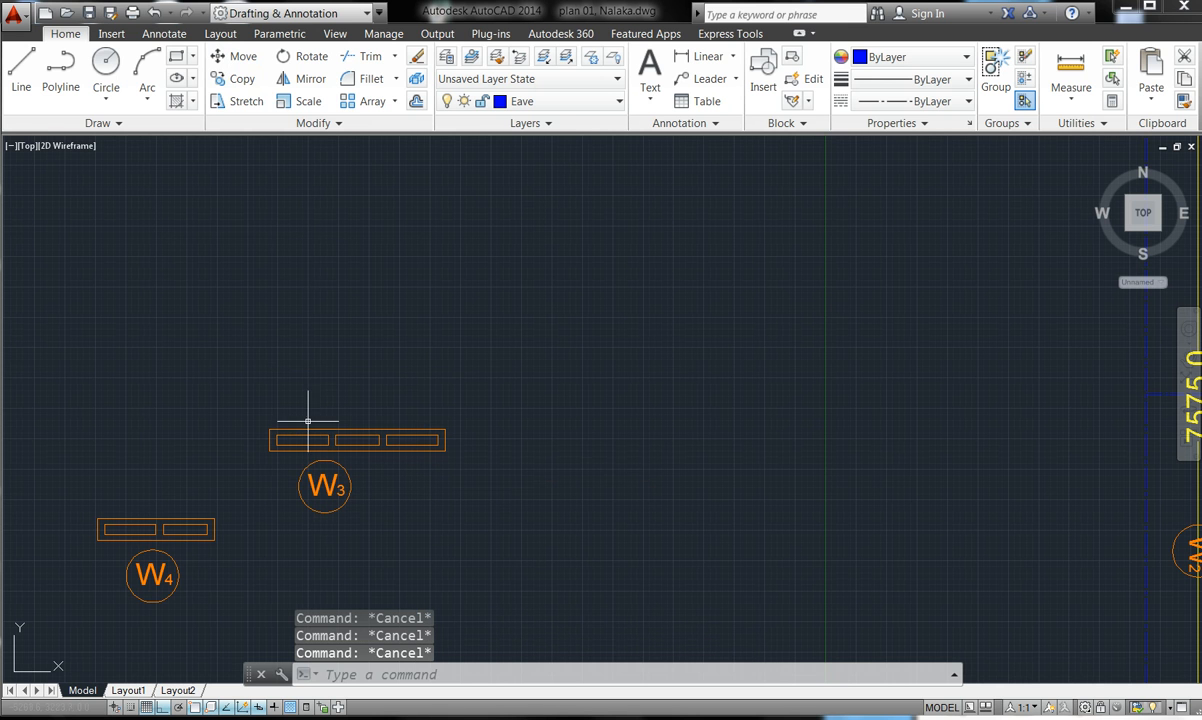
# - Reselect the W3 window and tag with two selection windows, then abandon the move
pyautogui.click(230, 57)
pyautogui.click(557, 597)
pyautogui.click(266, 362)
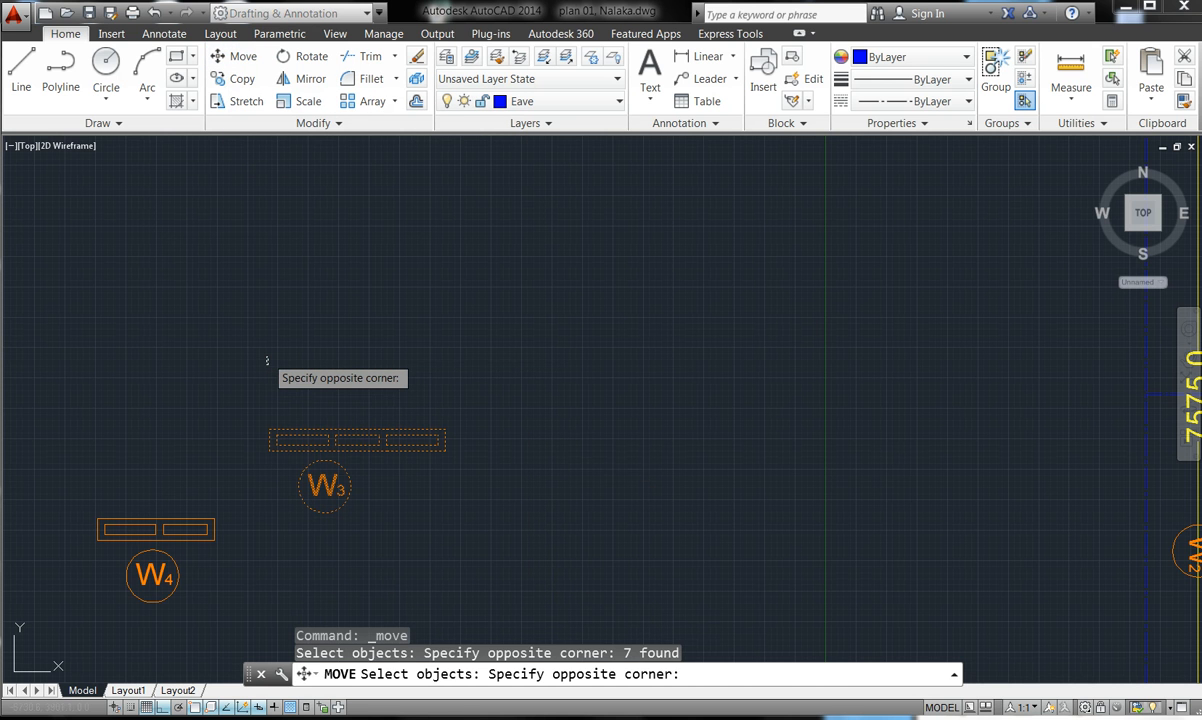
pyautogui.click(266, 362)
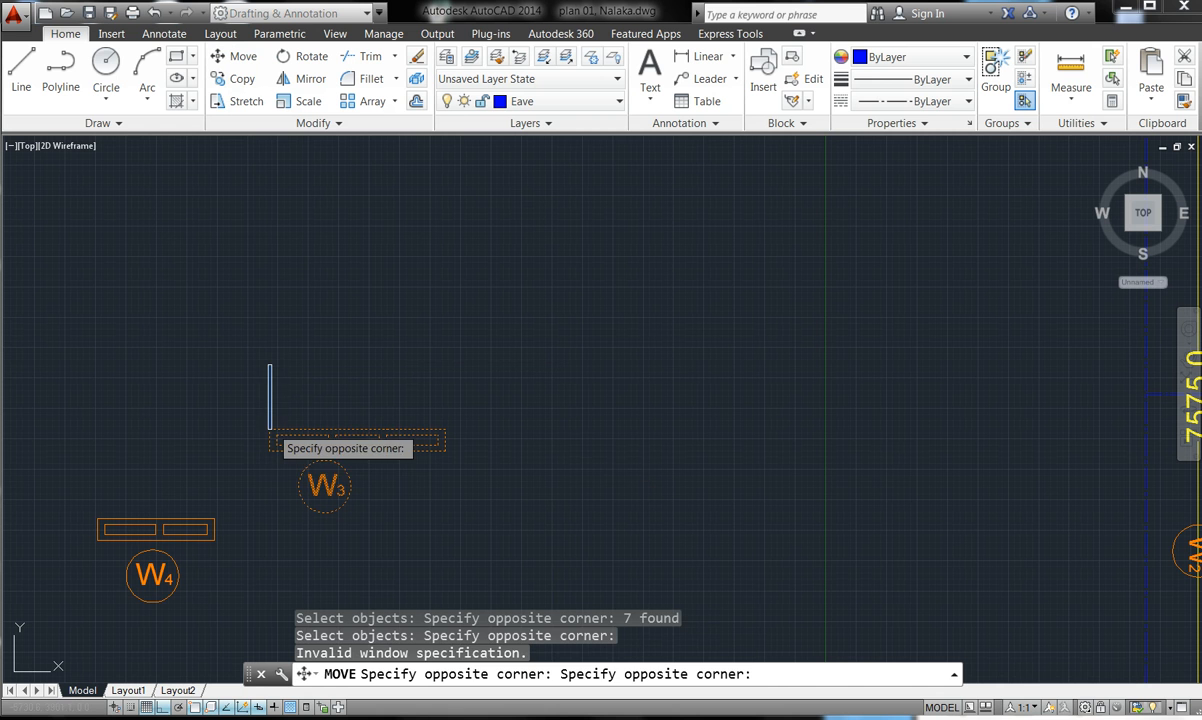
pyautogui.click(284, 450)
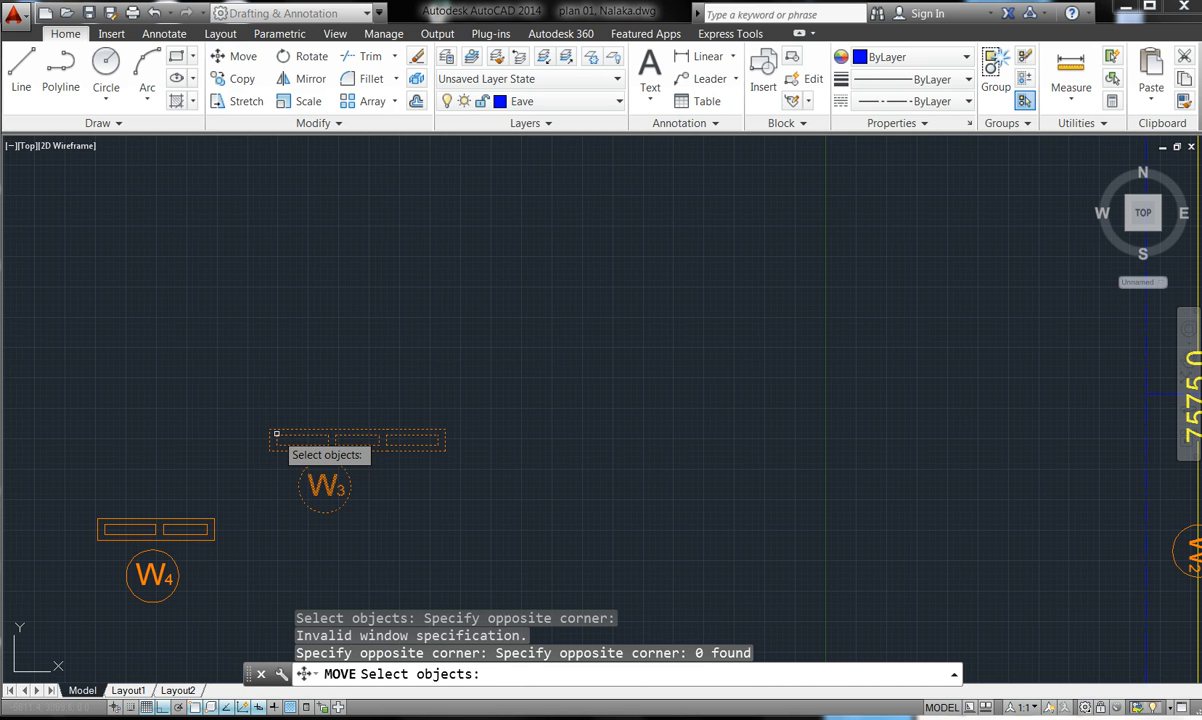
pyautogui.press('Return')
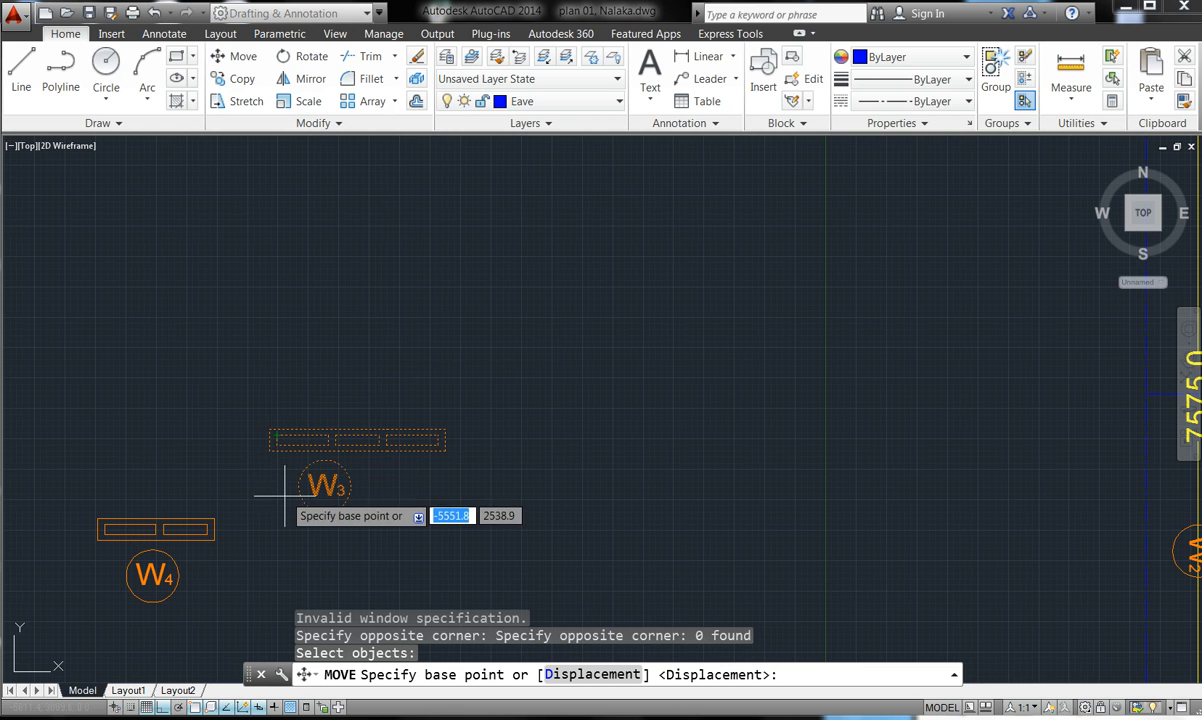
pyautogui.press('Escape')
pyautogui.click(272, 453)
# - Restart the move and try picking the W3 window directly, then cancel it
pyautogui.click(224, 58)
pyautogui.click(225, 60)
pyautogui.doubleClick(434, 521)
pyautogui.doubleClick(403, 522)
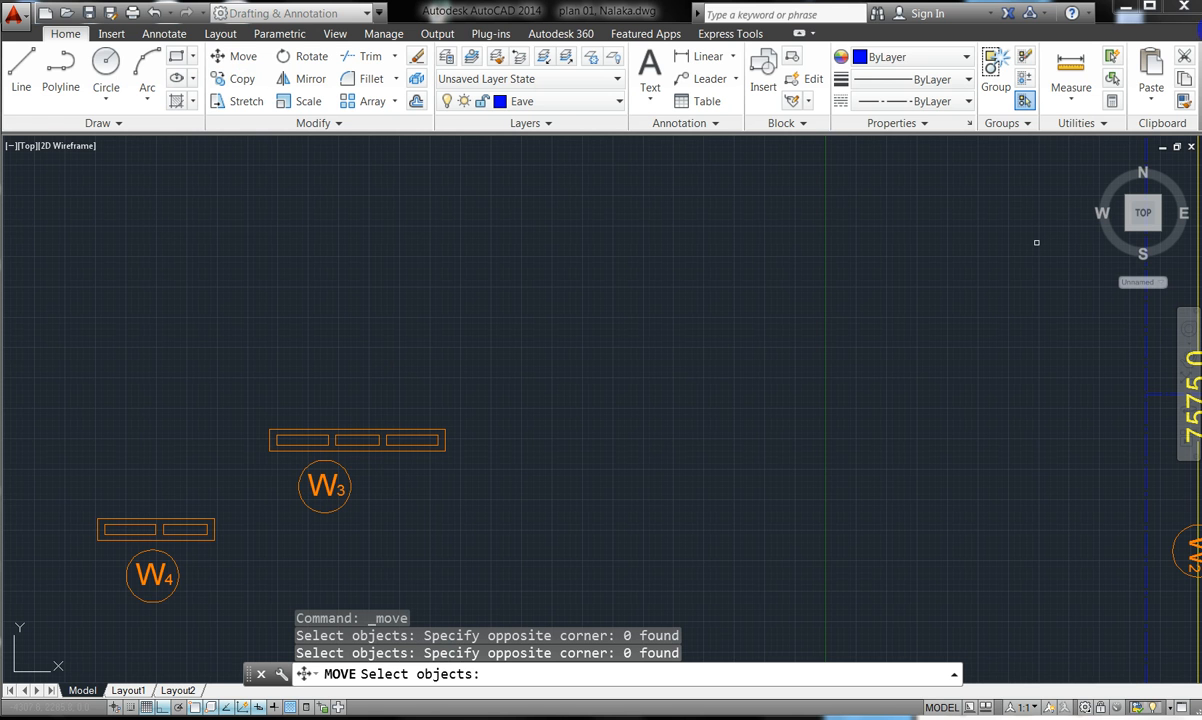
pyautogui.click(570, 641)
pyautogui.doubleClick(416, 467)
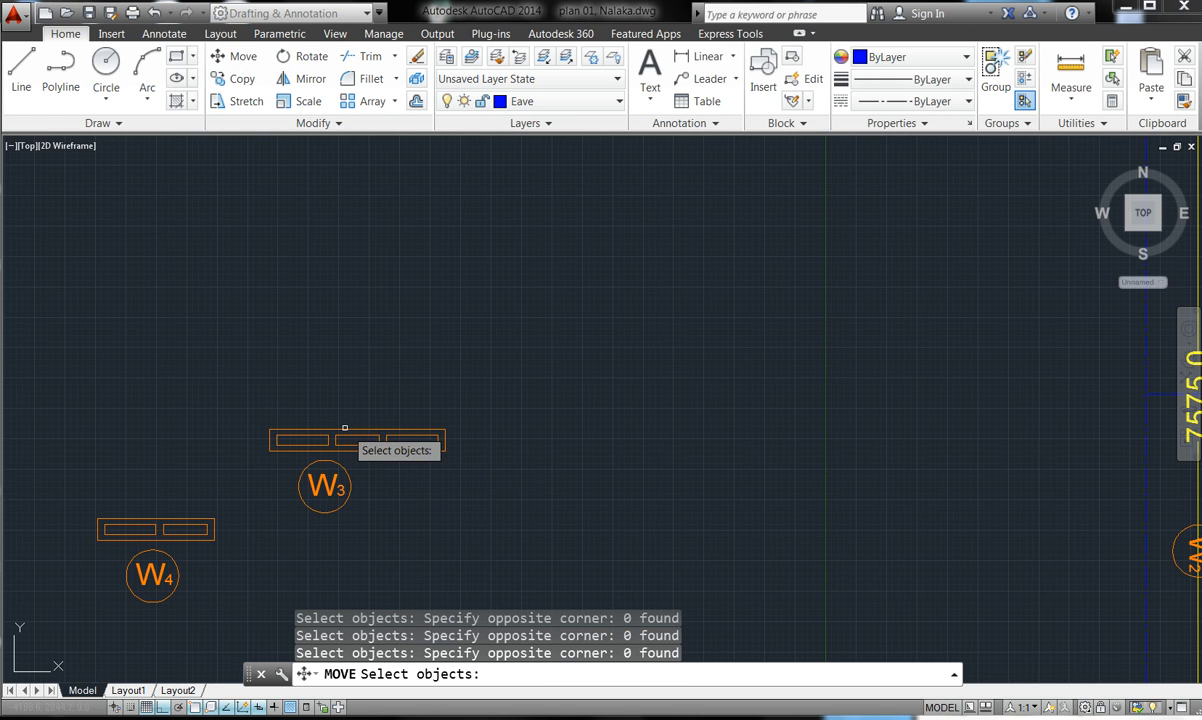
pyautogui.press('Return')
pyautogui.press('Escape')
pyautogui.press('Escape')
pyautogui.press('Escape')
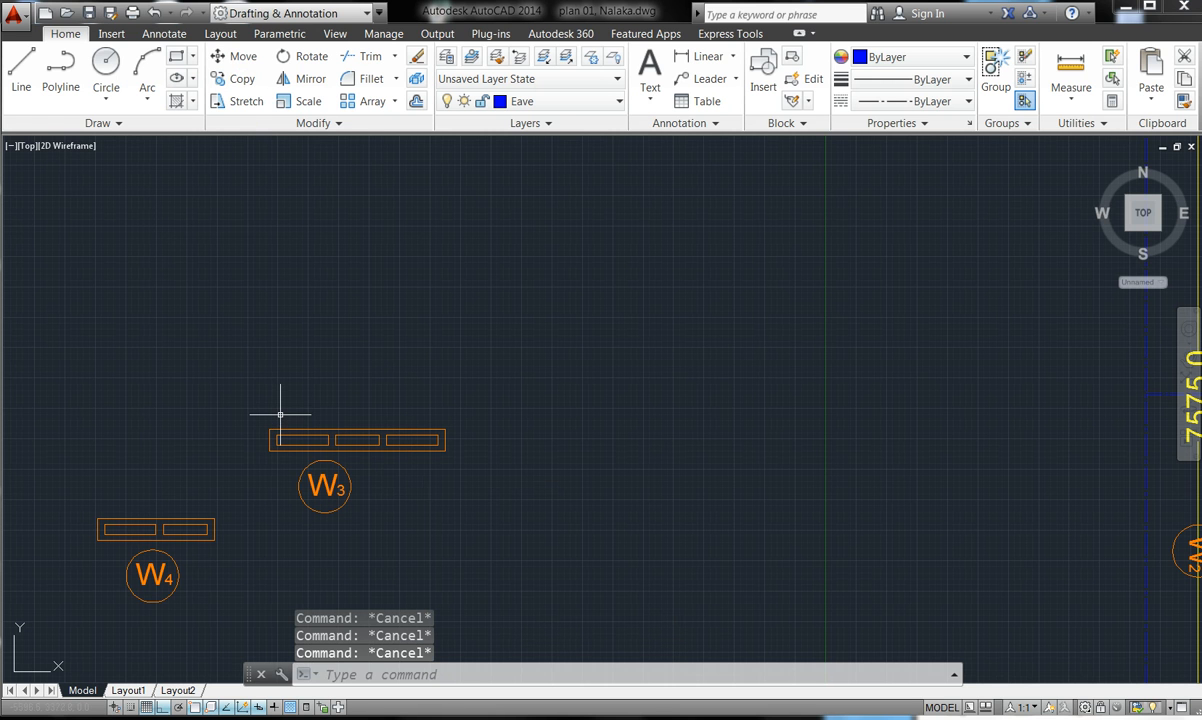
# - Move the W3 window and tag from the window's corner base point with Ortho off
pyautogui.click(235, 56)
pyautogui.click(449, 567)
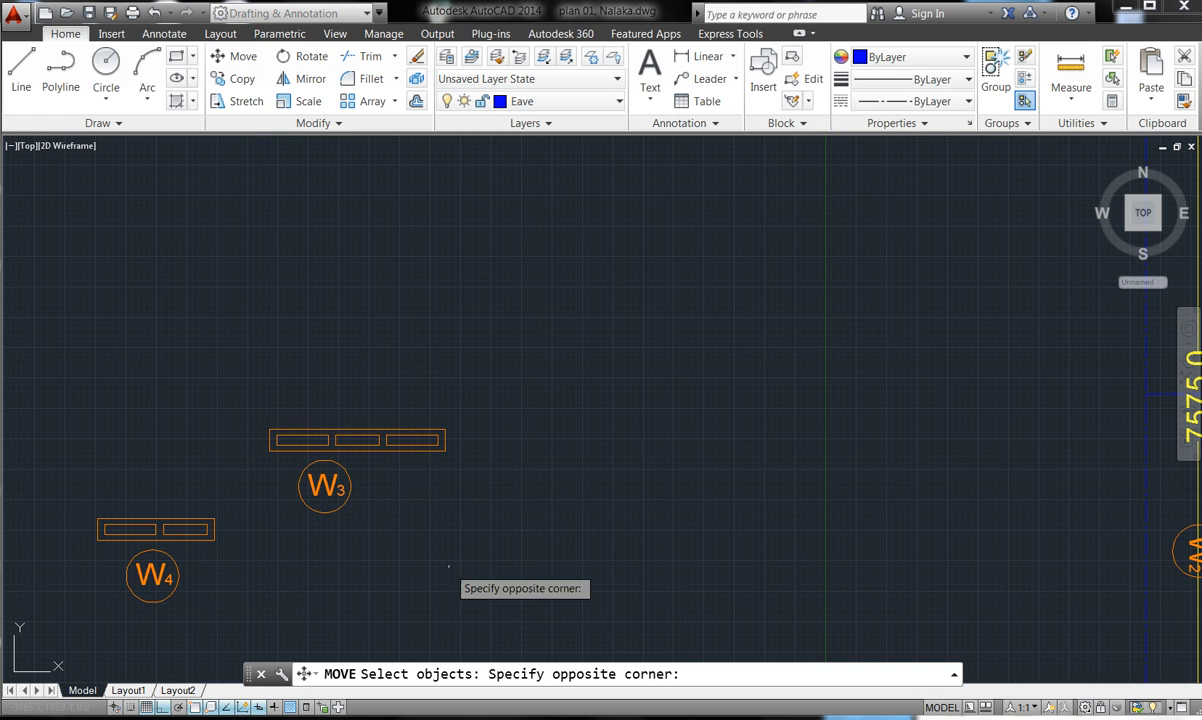
pyautogui.click(257, 375)
pyautogui.press('Return')
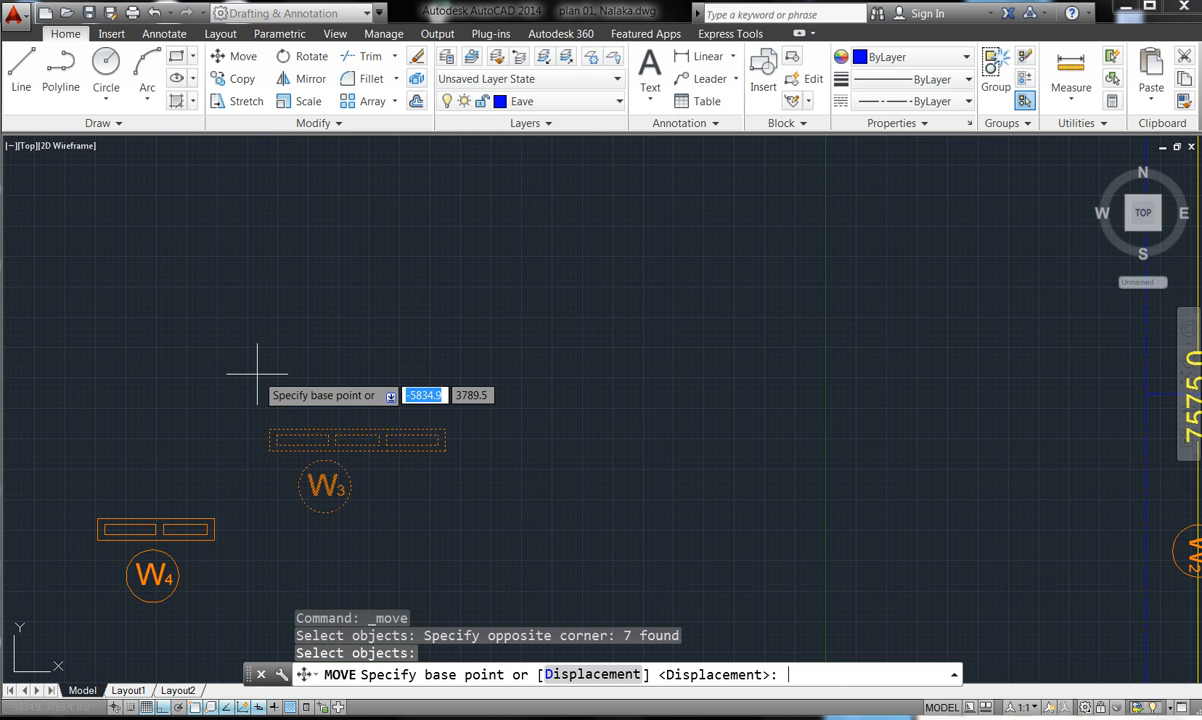
pyautogui.click(269, 445)
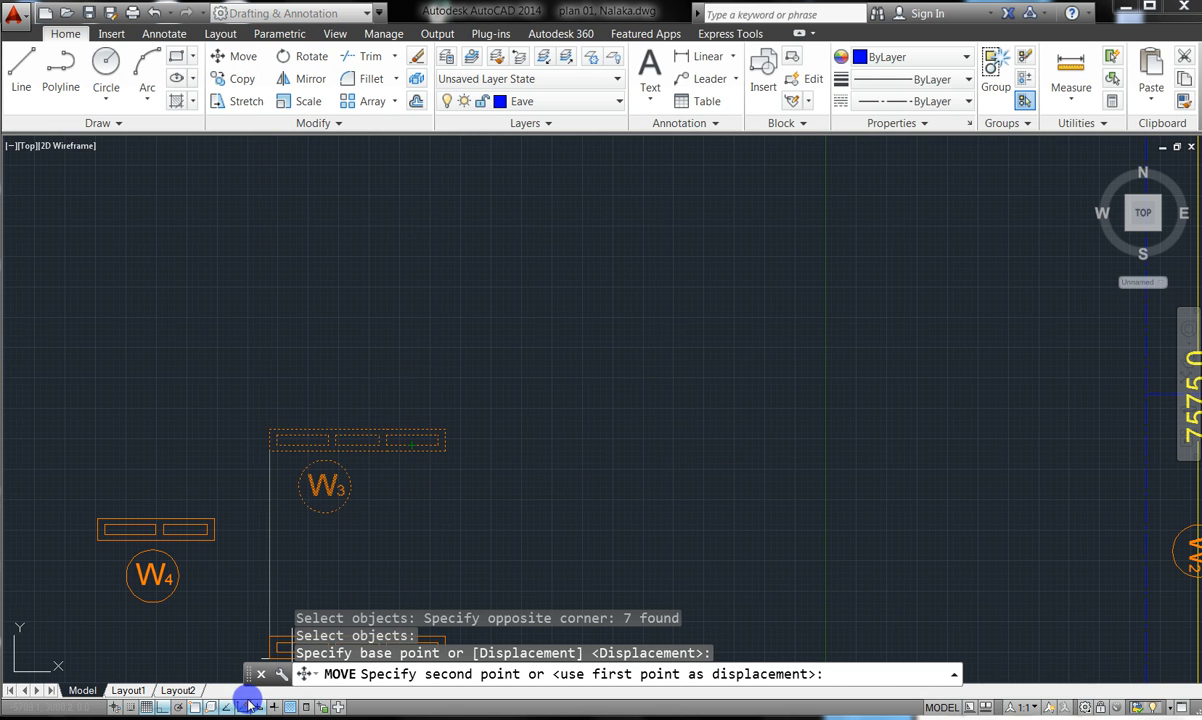
pyautogui.click(162, 707)
# - Drop the W3 window and tag onto the right-hand bedroom's top wall with Nearest snap
pyautogui.scroll(-3, 440, 580)
pyautogui.scroll(-2, 580, 400)
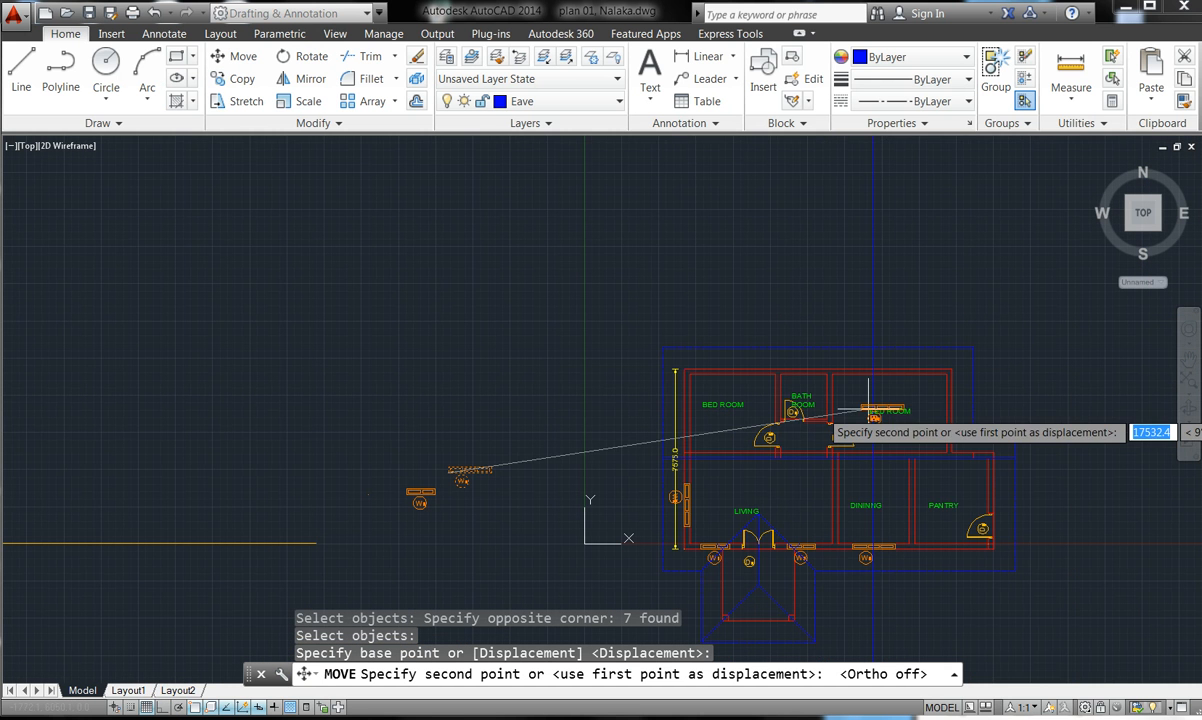
pyautogui.scroll(3, 878, 392)
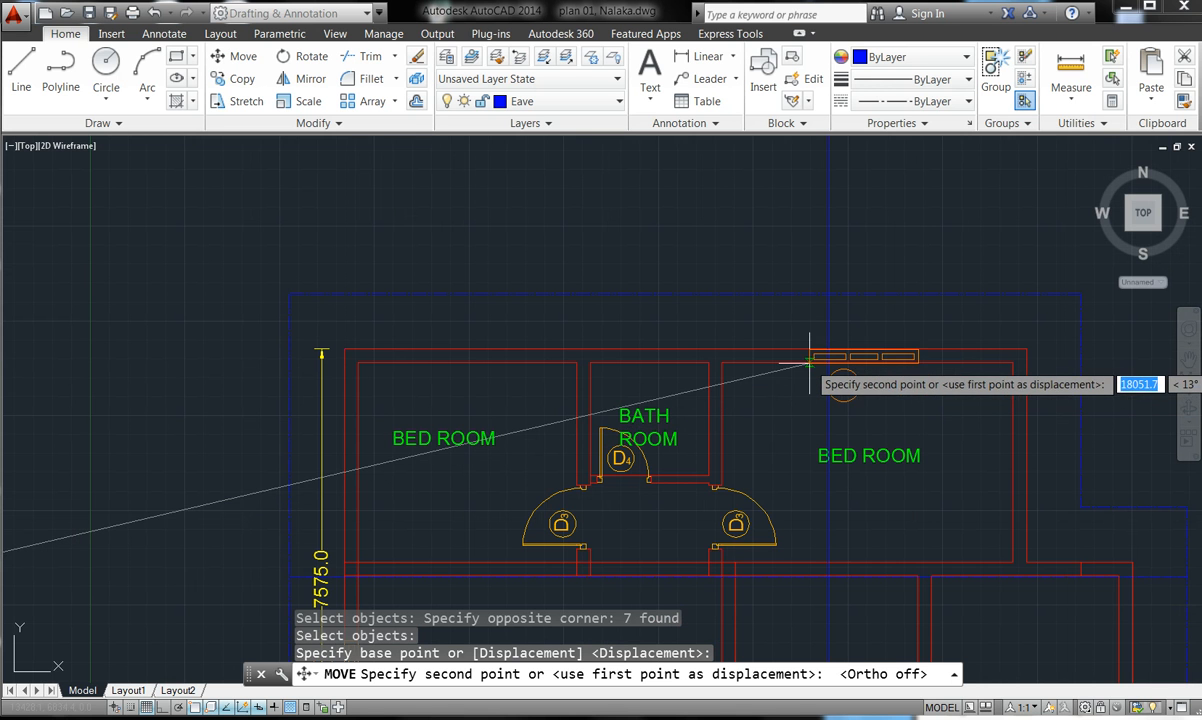
pyautogui.scroll(5, 793, 353)
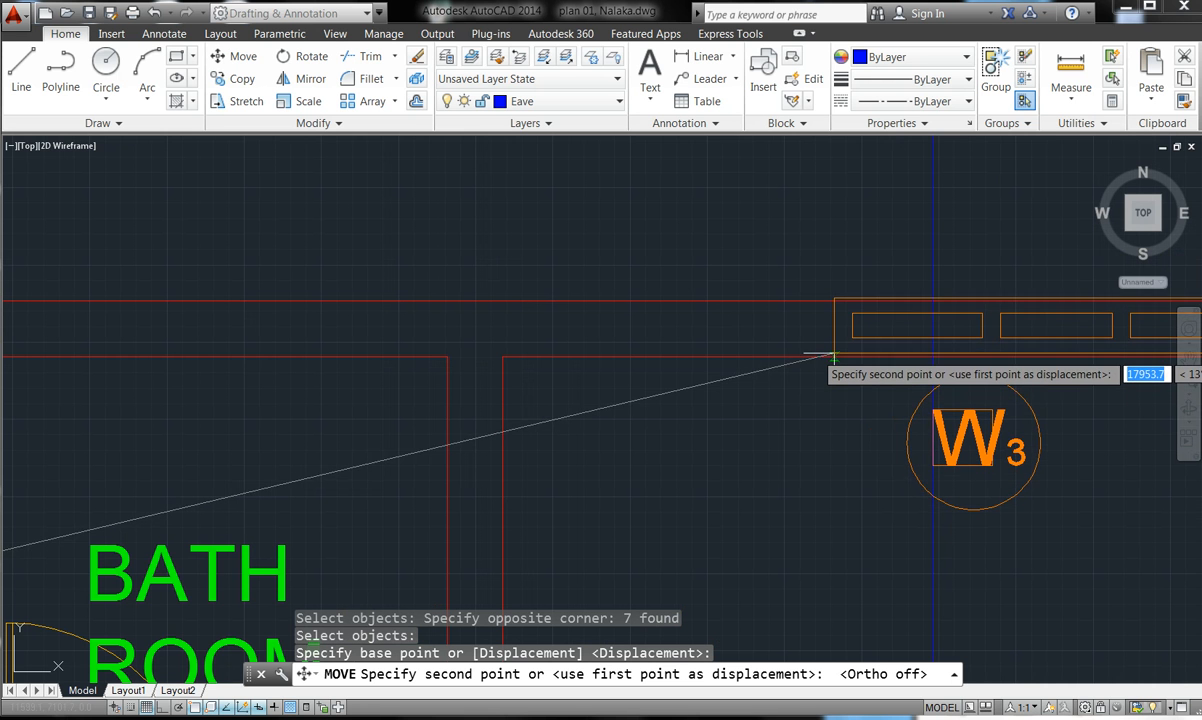
pyautogui.scroll(5, 838, 357)
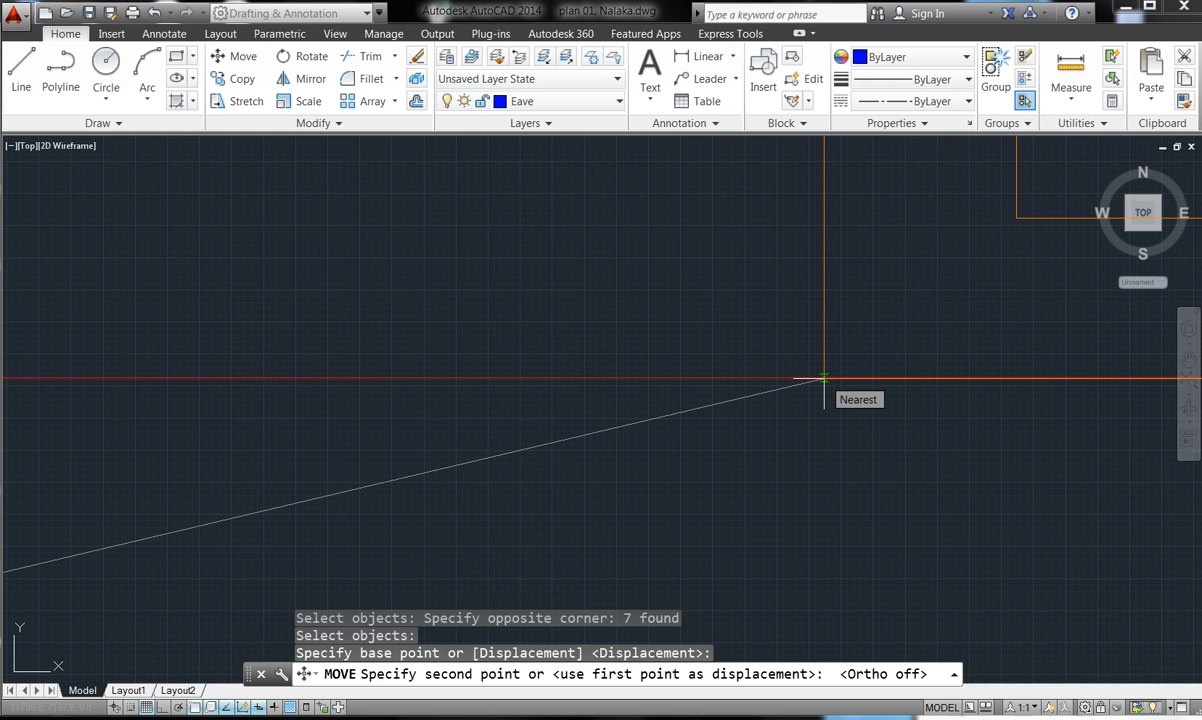
pyautogui.click(824, 379)
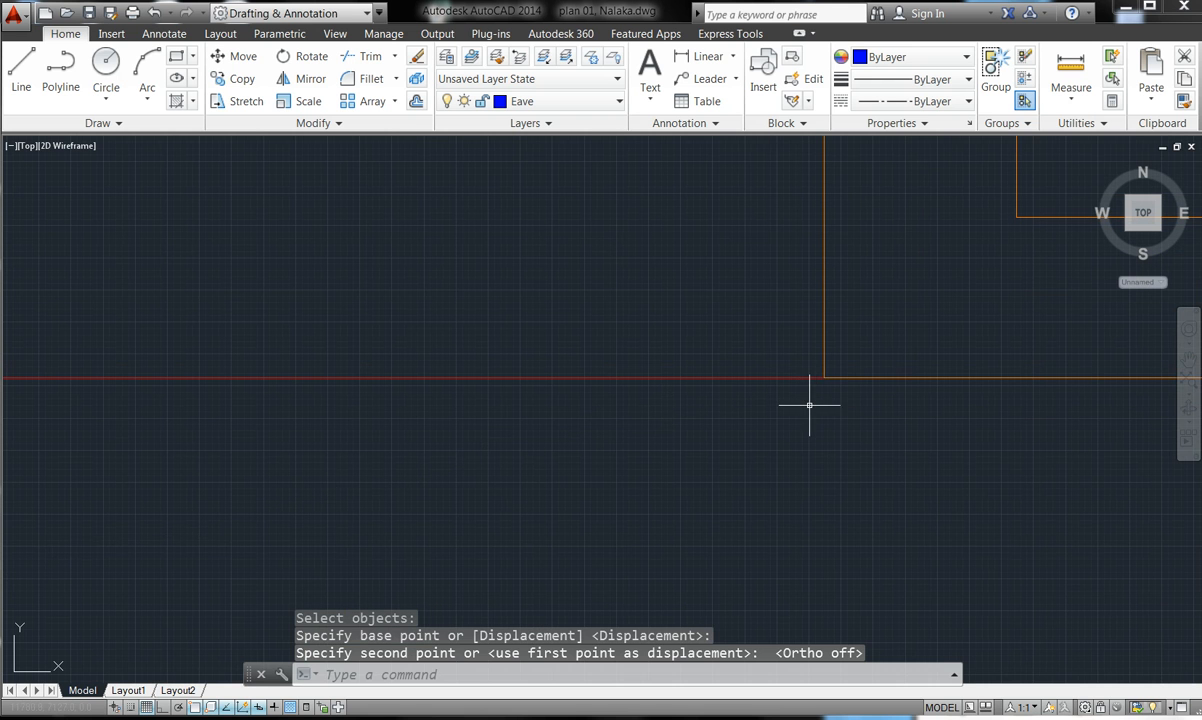
pyautogui.press('Escape')
pyautogui.press('Escape')
pyautogui.press('Escape')
pyautogui.scroll(2, 602, 409)
pyautogui.scroll(-2, 601, 409)
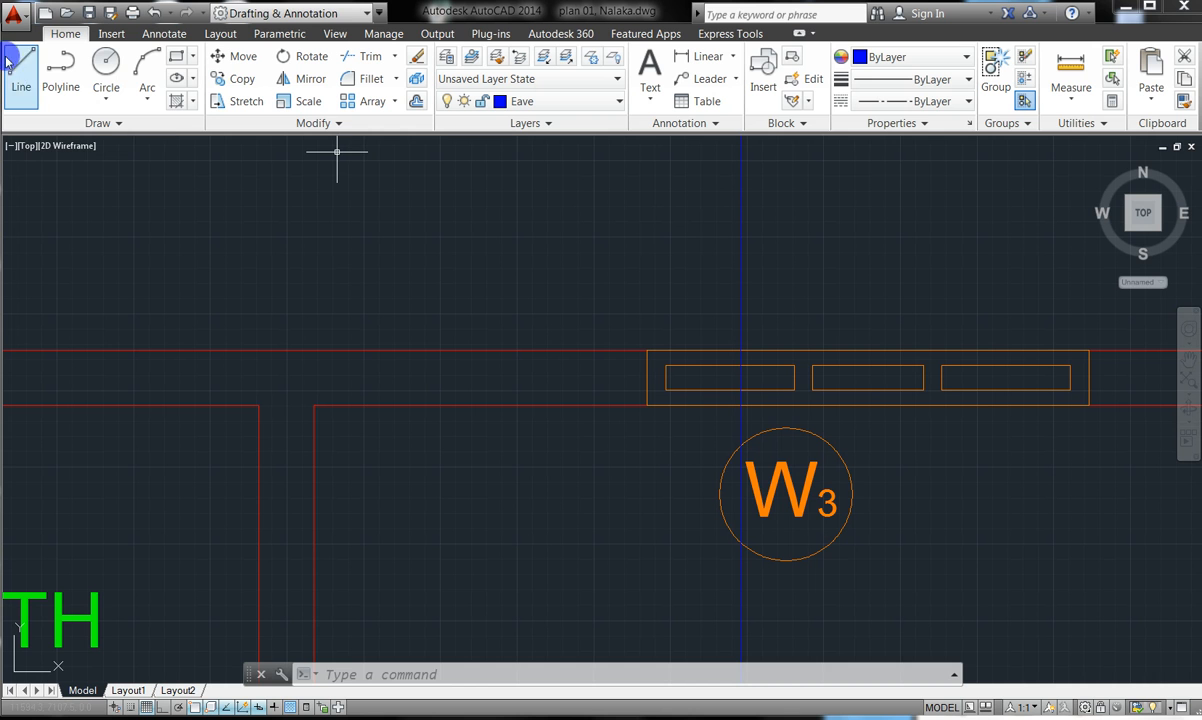
# - With Ortho on, draw a short horizontal blue line above the floor plan
pyautogui.click(24, 80)
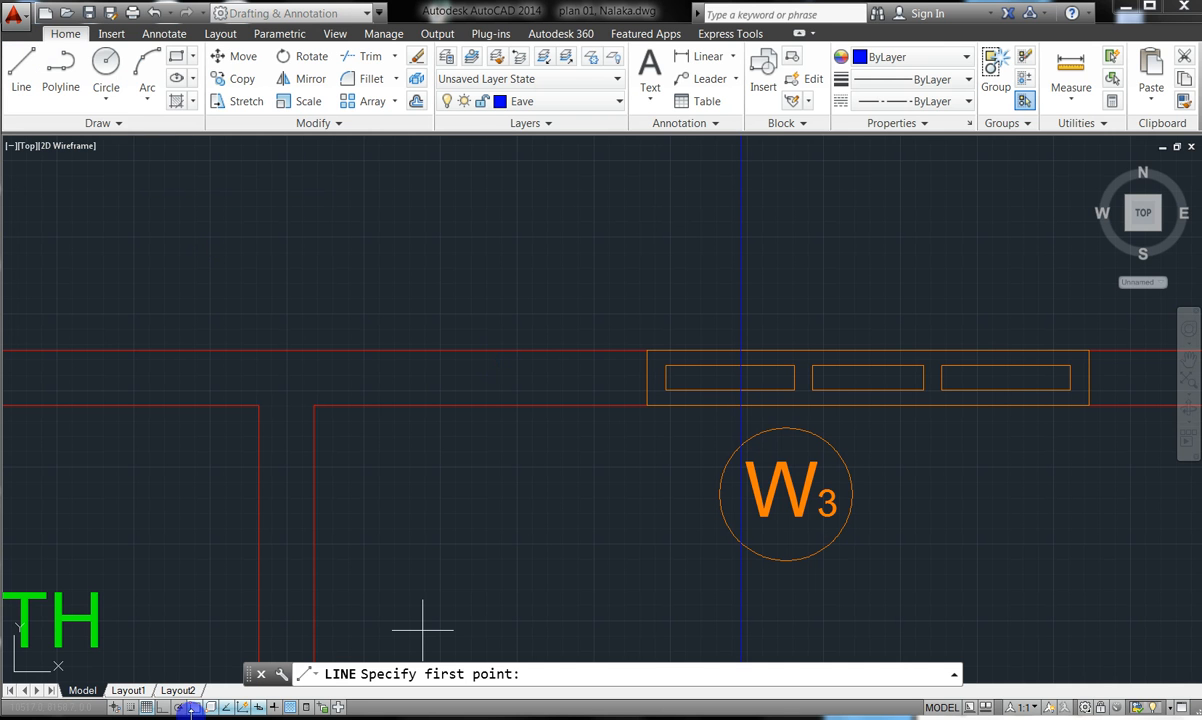
pyautogui.click(161, 707)
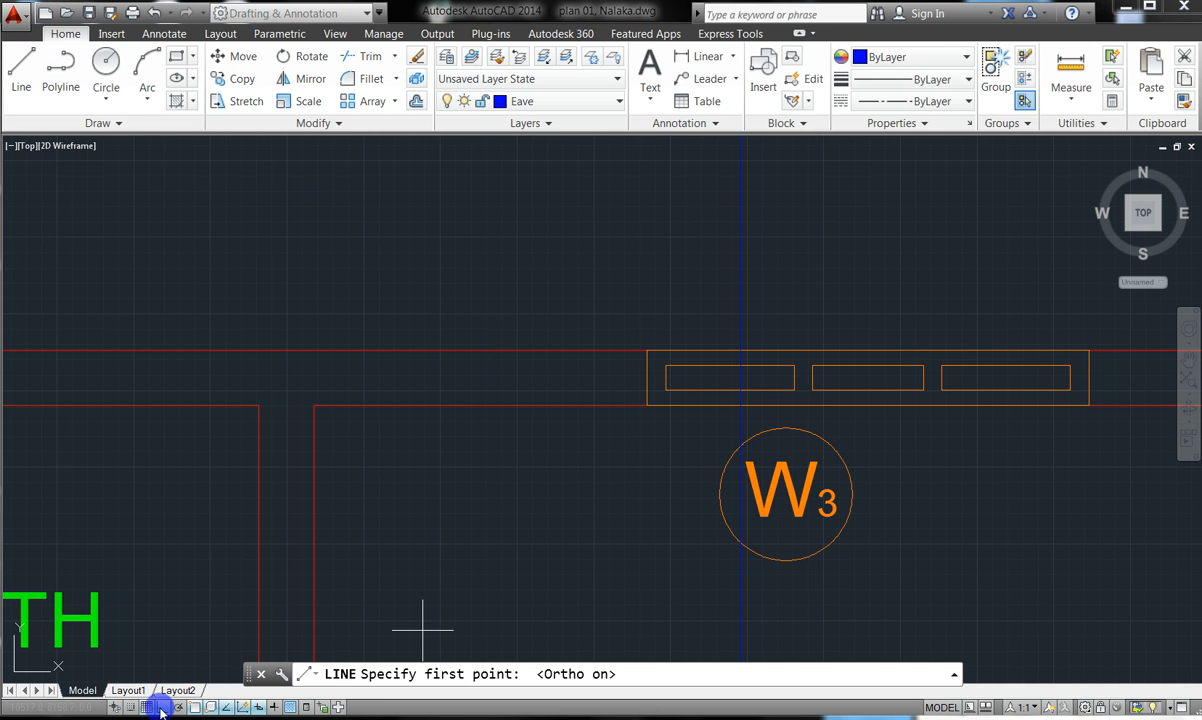
pyautogui.scroll(-8, 600, 345)
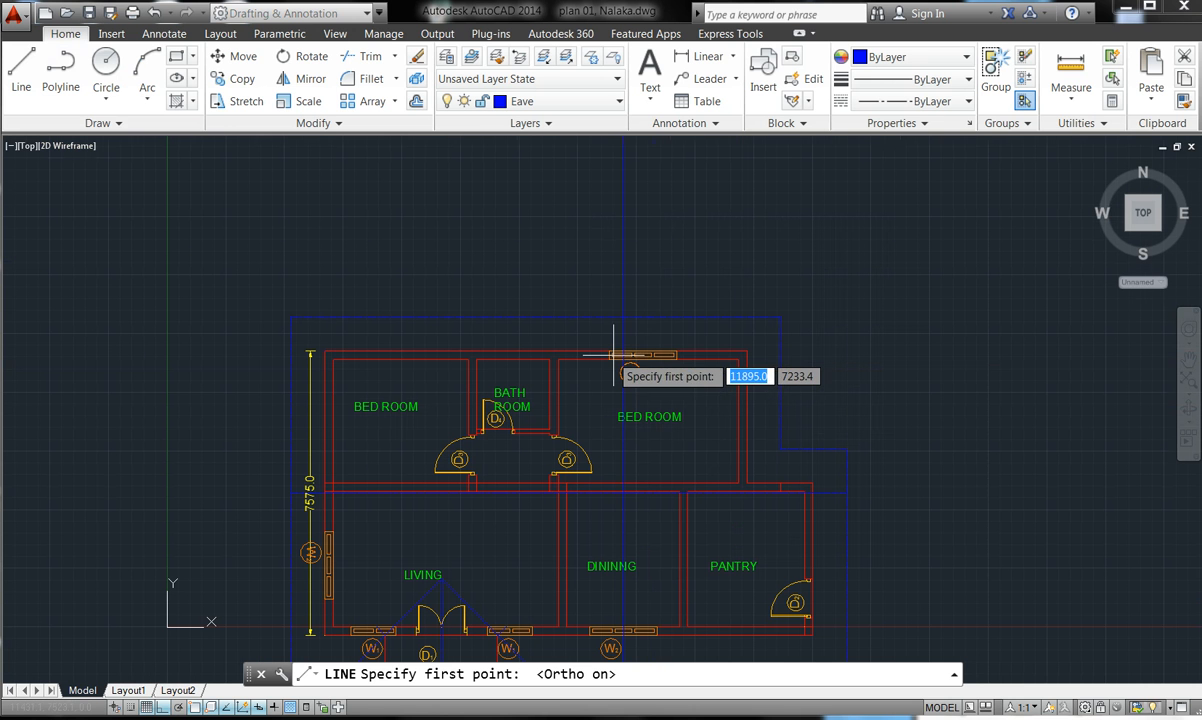
pyautogui.click(598, 272)
pyautogui.click(598, 272)
pyautogui.click(682, 285)
pyautogui.press('Return')
pyautogui.press('Return')
# - Start another line below the plan, then cancel the command
pyautogui.scroll(-2, 673, 250)
pyautogui.scroll(-3, 642, 262)
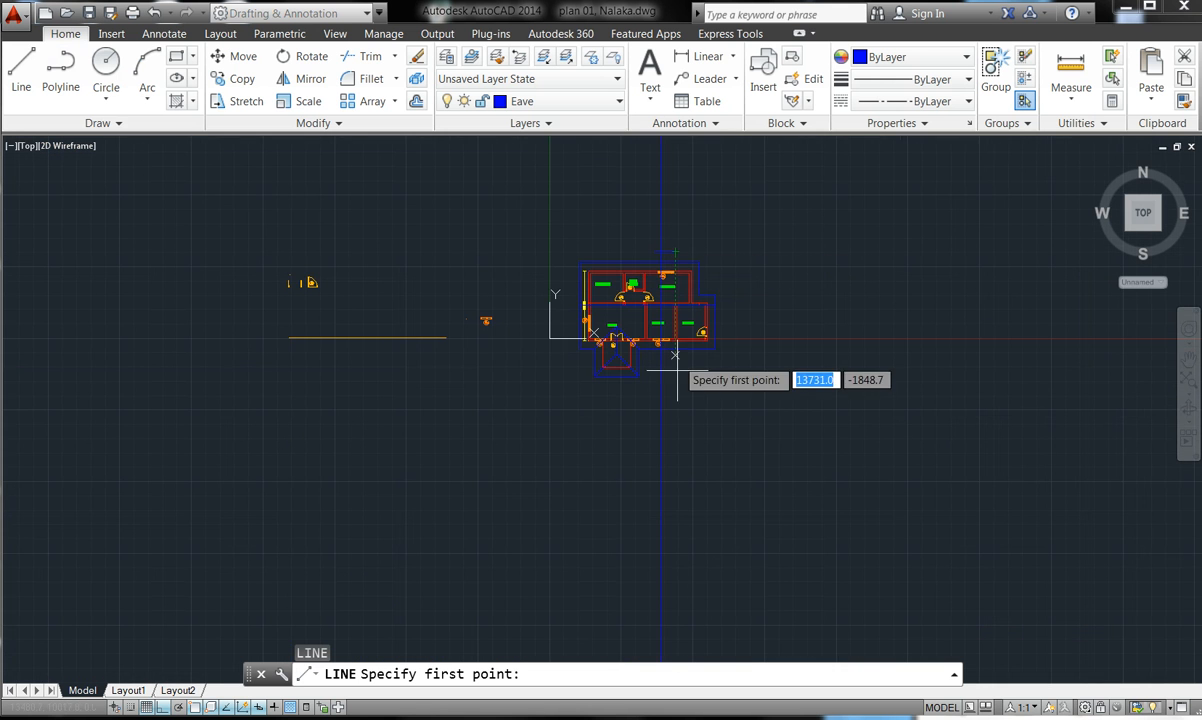
pyautogui.scroll(8, 662, 352)
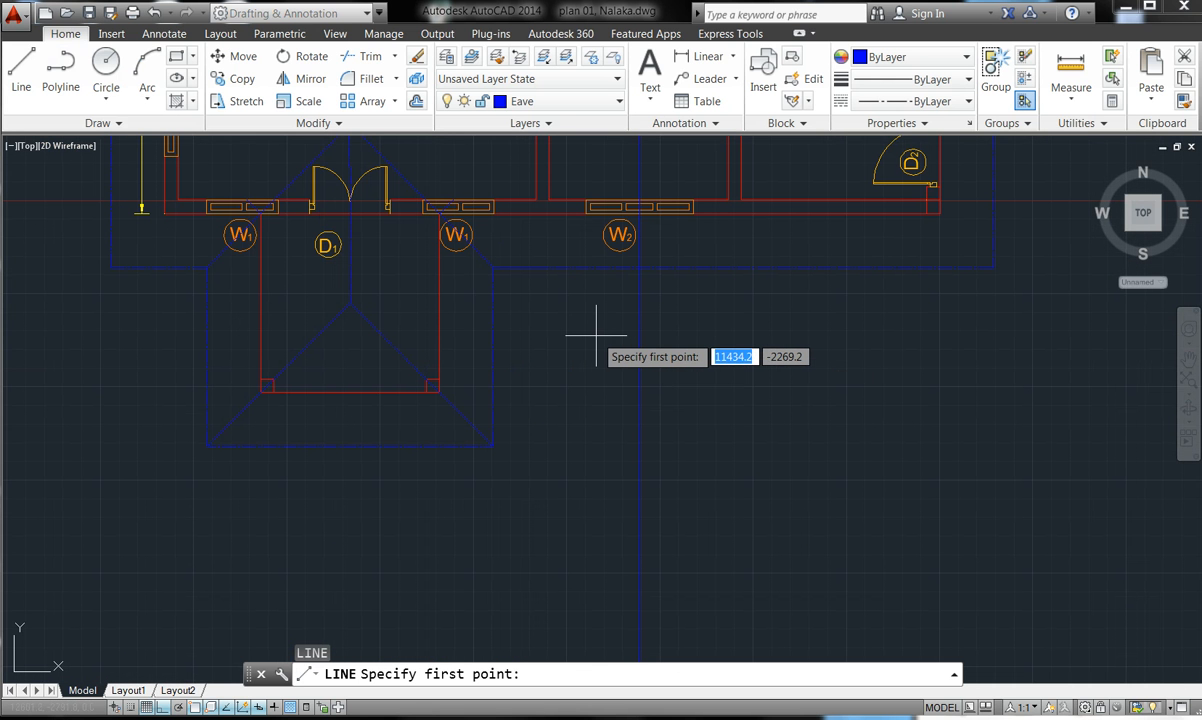
pyautogui.click(596, 336)
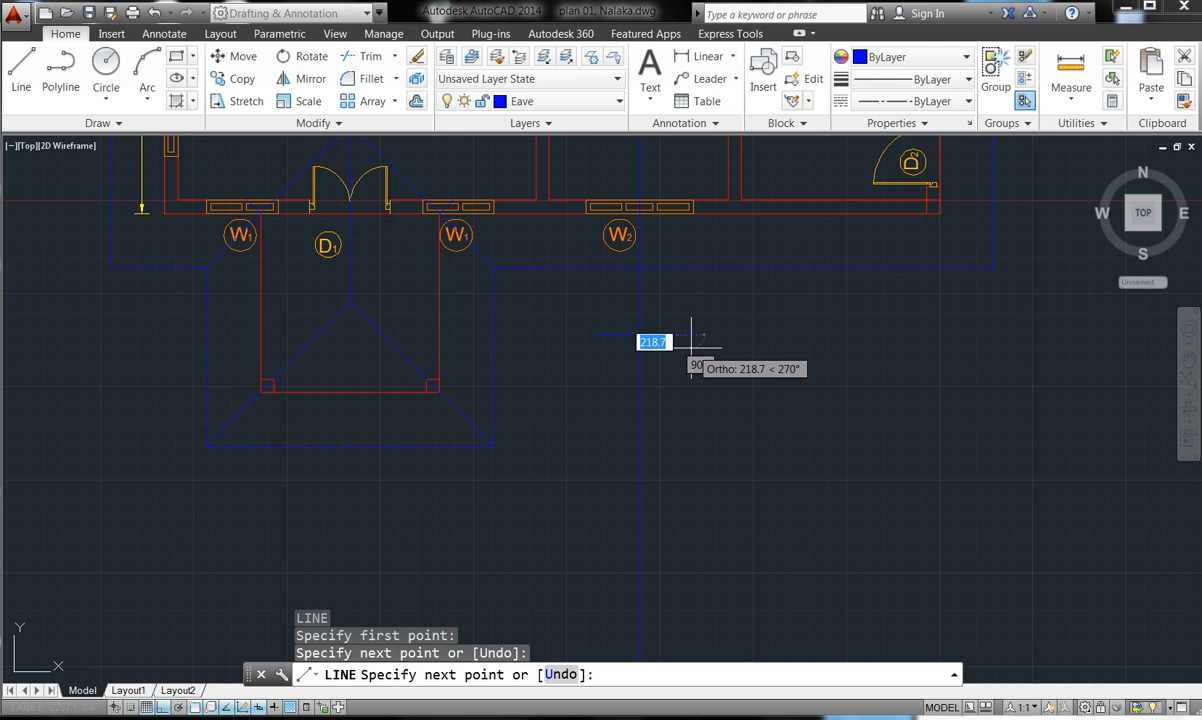
pyautogui.press('Escape')
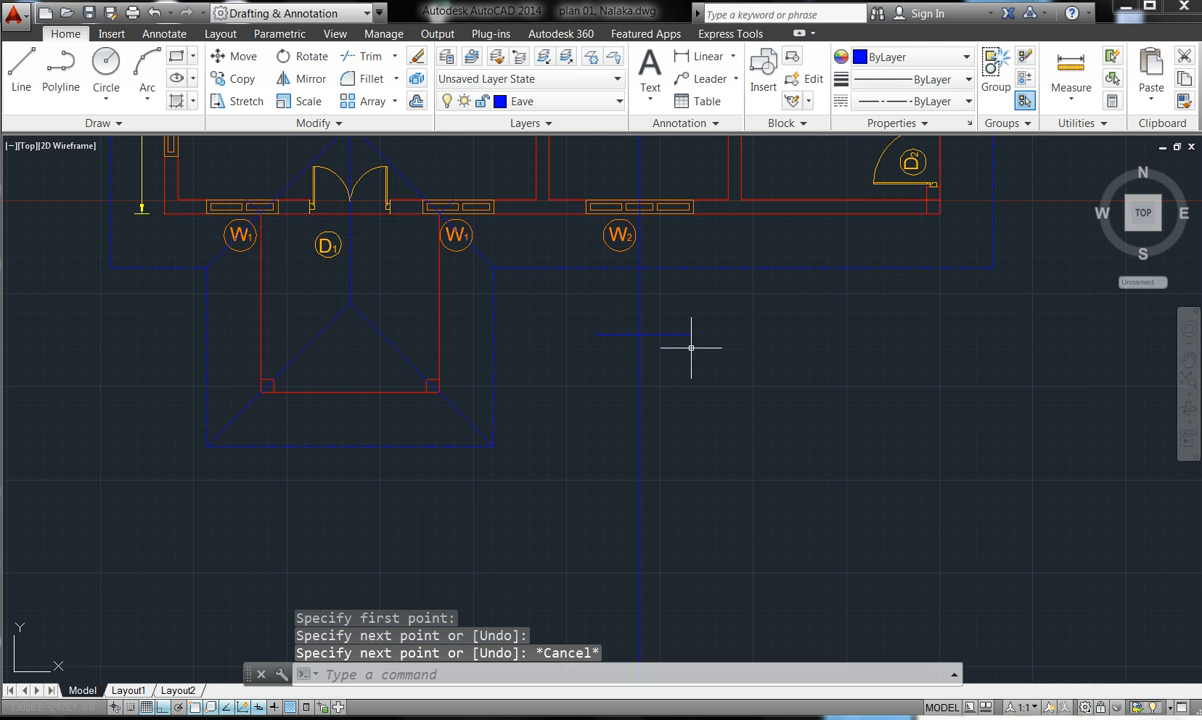
# - Trim away the long vertical blue line, using all objects as cutting edges
pyautogui.click(362, 56)
pyautogui.press('Return')
pyautogui.click(721, 443)
pyautogui.click(620, 469)
pyautogui.scroll(-8, 657, 556)
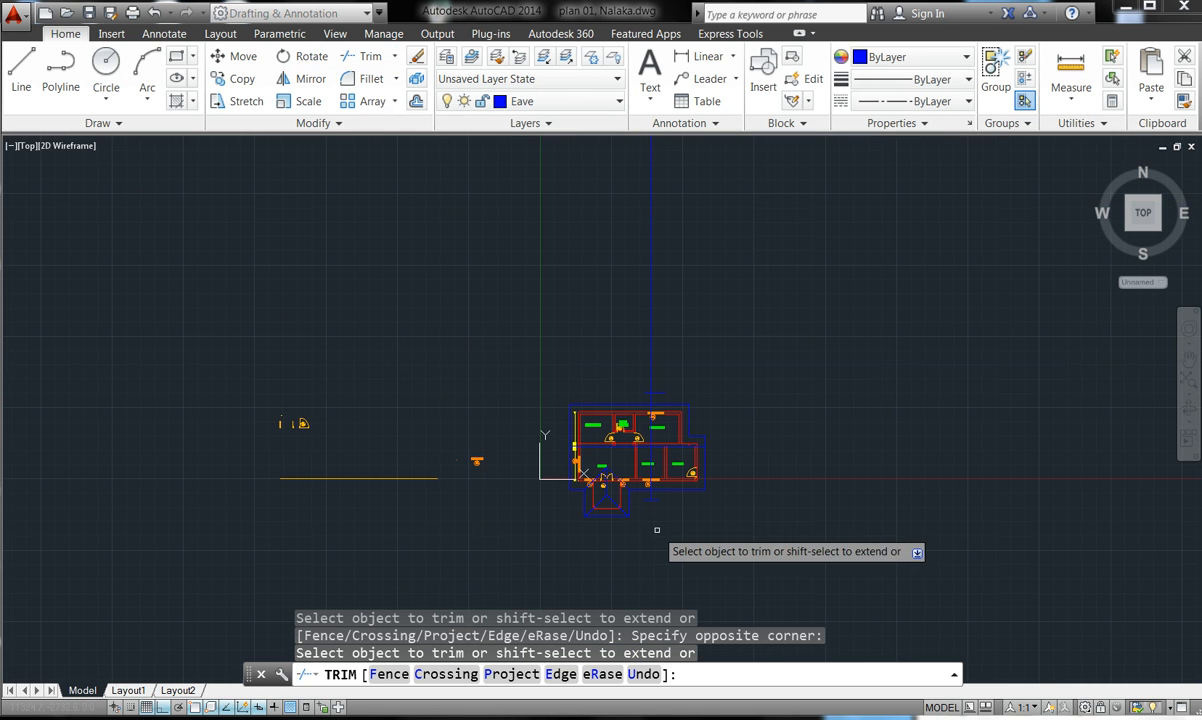
pyautogui.click(662, 308)
pyautogui.click(659, 302)
pyautogui.click(626, 289)
pyautogui.click(650, 294)
pyautogui.click(652, 294)
pyautogui.press('Escape')
pyautogui.press('Escape')
pyautogui.press('Escape')
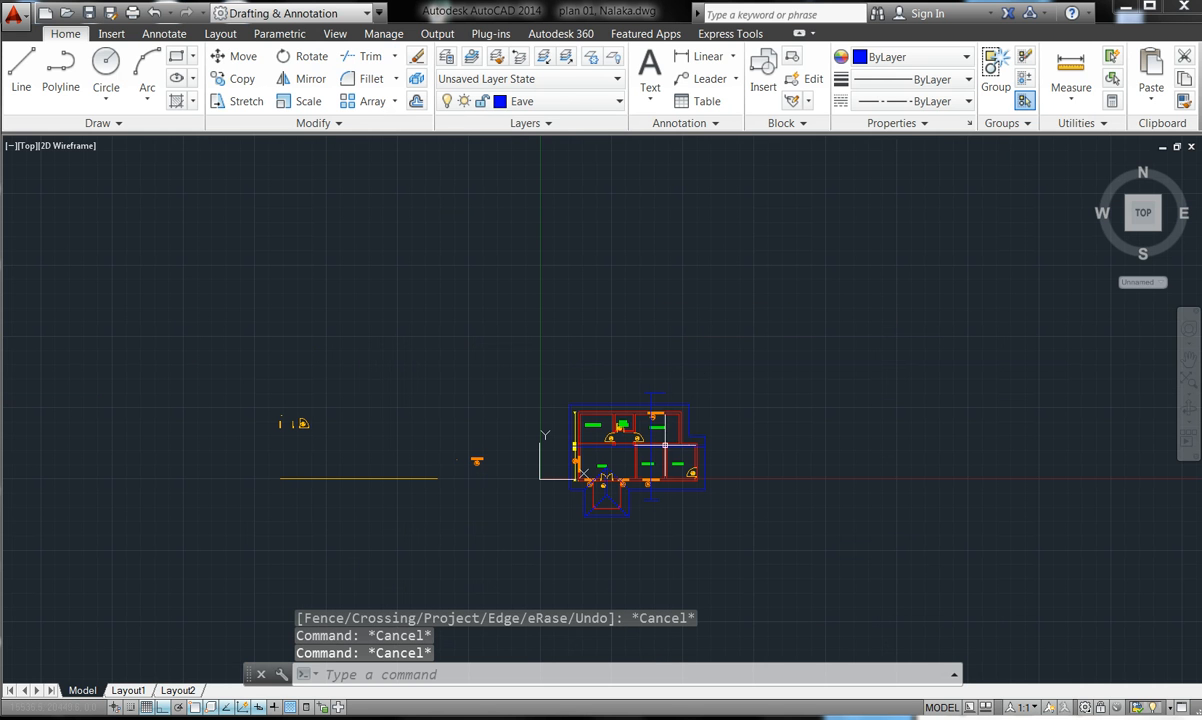
# - Select the two short blue lines and drag them right and down
pyautogui.scroll(5, 663, 445)
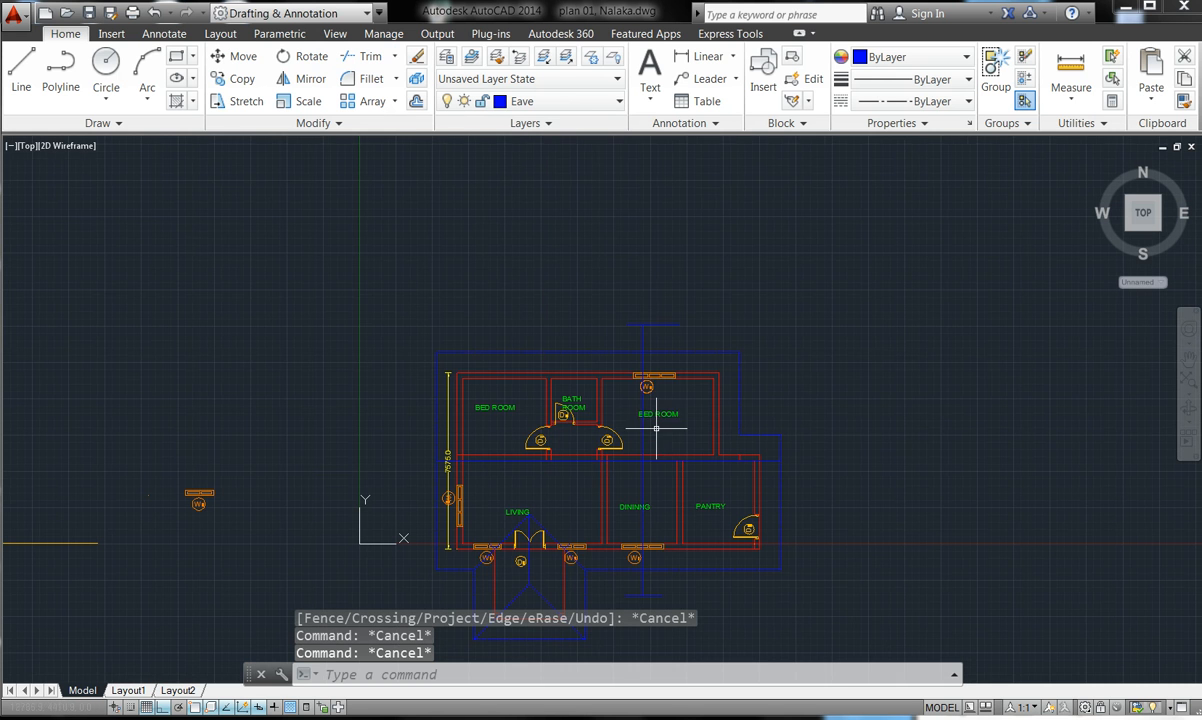
pyautogui.click(656, 324)
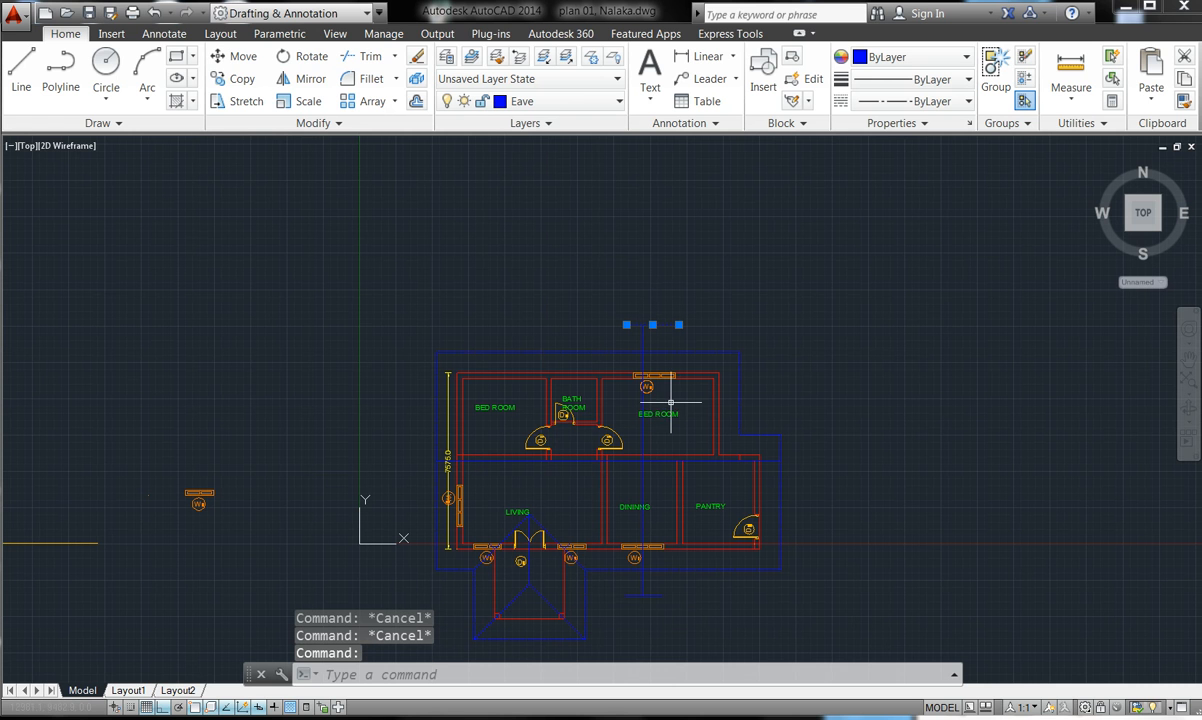
pyautogui.click(650, 593)
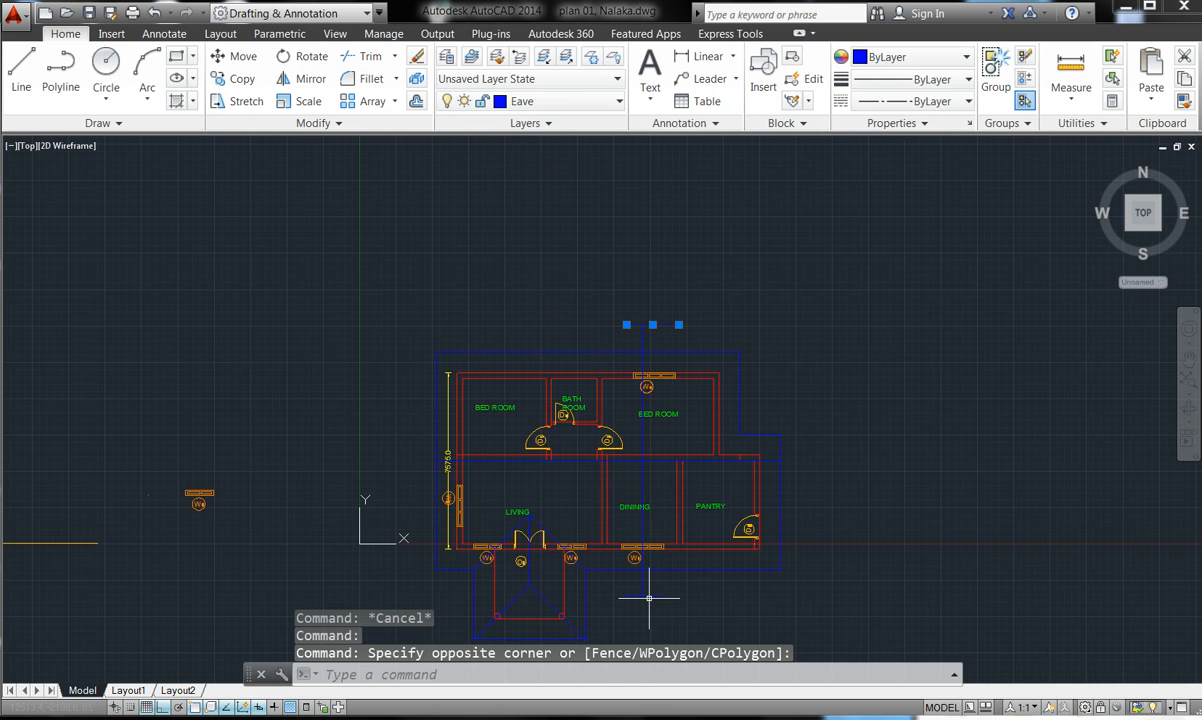
pyautogui.doubleClick(649, 598)
pyautogui.moveTo(649, 597); pyautogui.dragTo(735, 620)
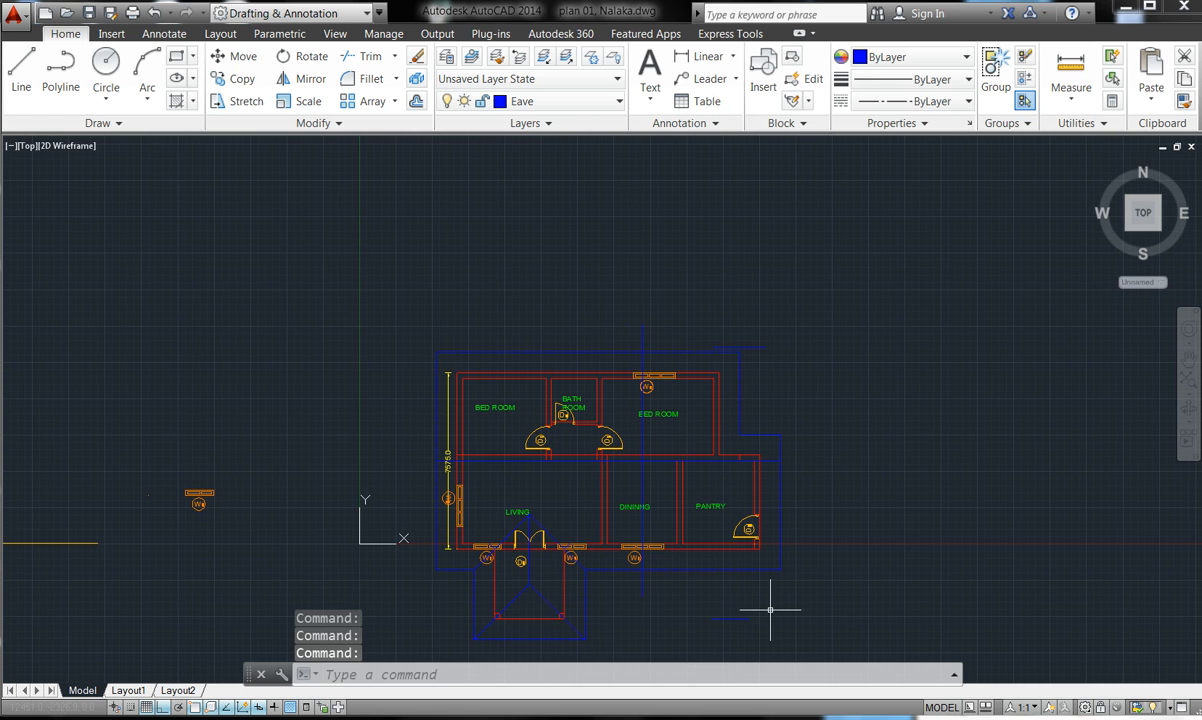
# - Select the two stray short lines and delete them
pyautogui.click(732, 625)
pyautogui.click(724, 610)
pyautogui.click(724, 610)
pyautogui.click(760, 614)
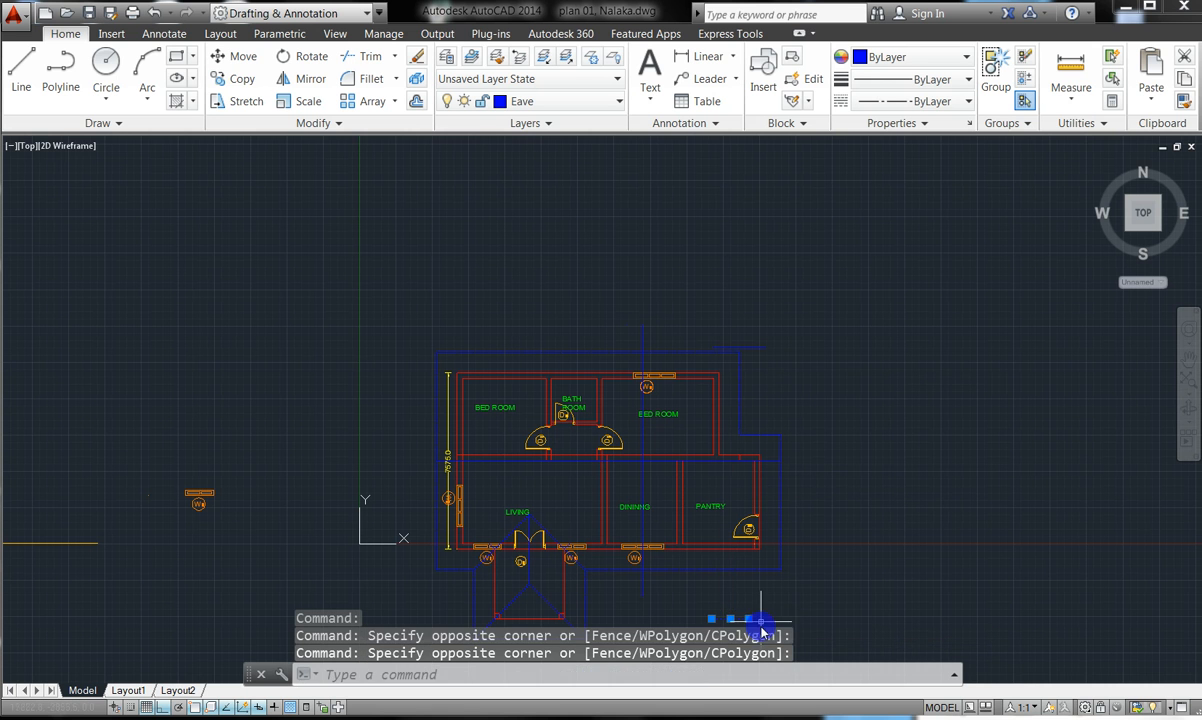
pyautogui.click(754, 346)
pyautogui.press('Delete')
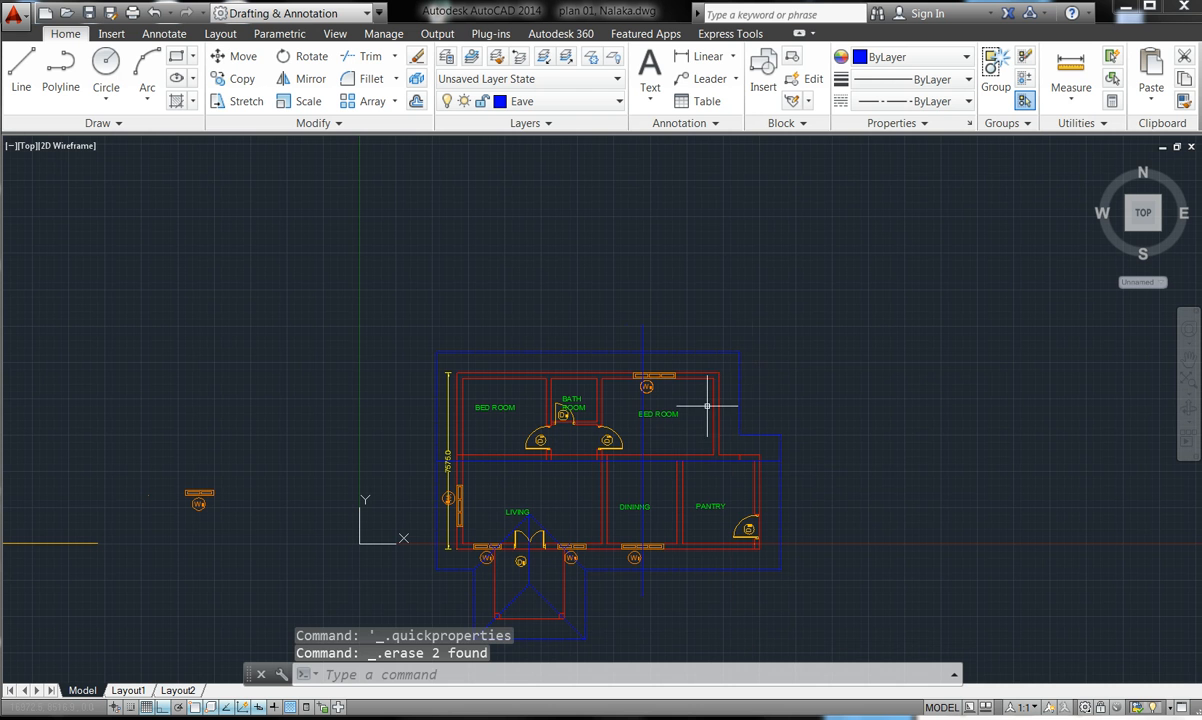
pyautogui.scroll(2, 645, 585)
pyautogui.scroll(2, 645, 550)
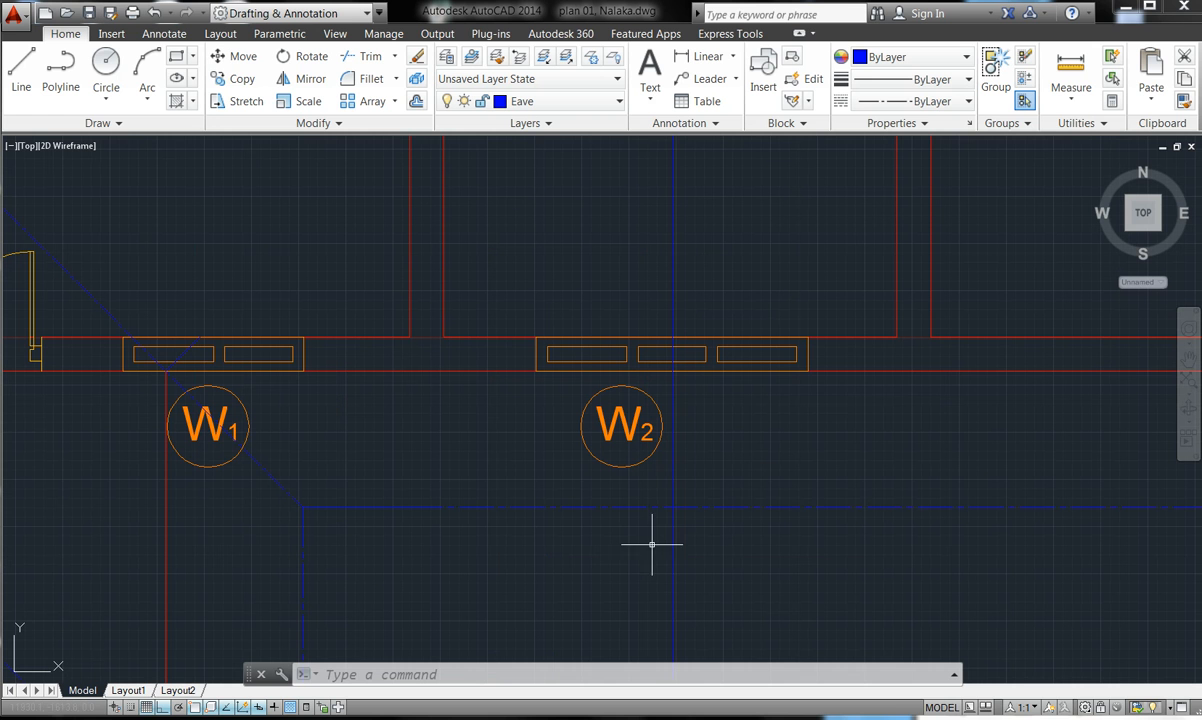
# - Set the linetype scale of the two W2 window objects to 500 in Properties
pyautogui.doubleClick(674, 473)
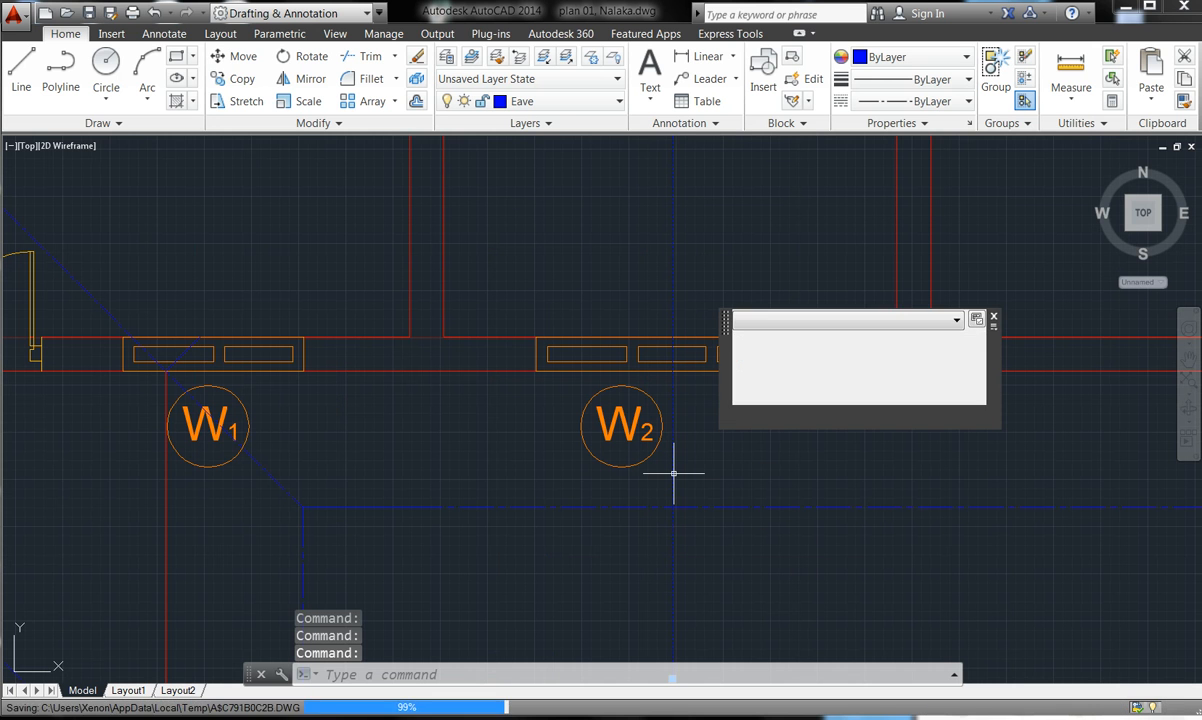
pyautogui.click(673, 408)
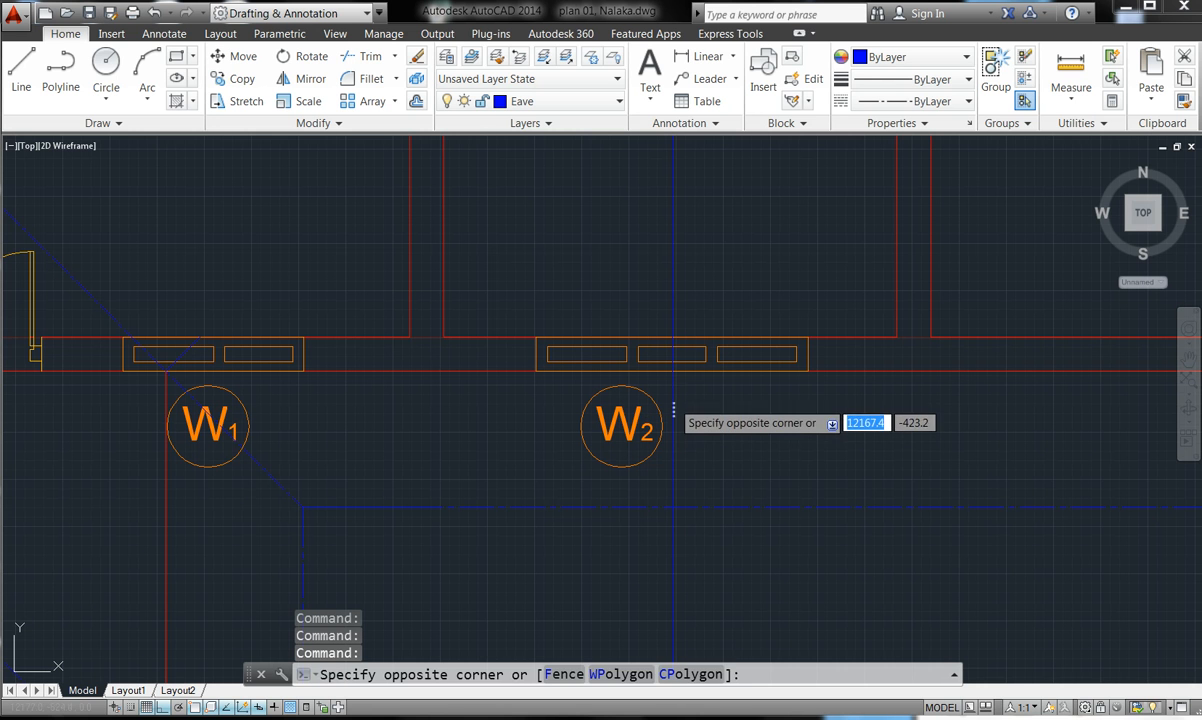
pyautogui.click(671, 399)
pyautogui.rightClick(671, 399)
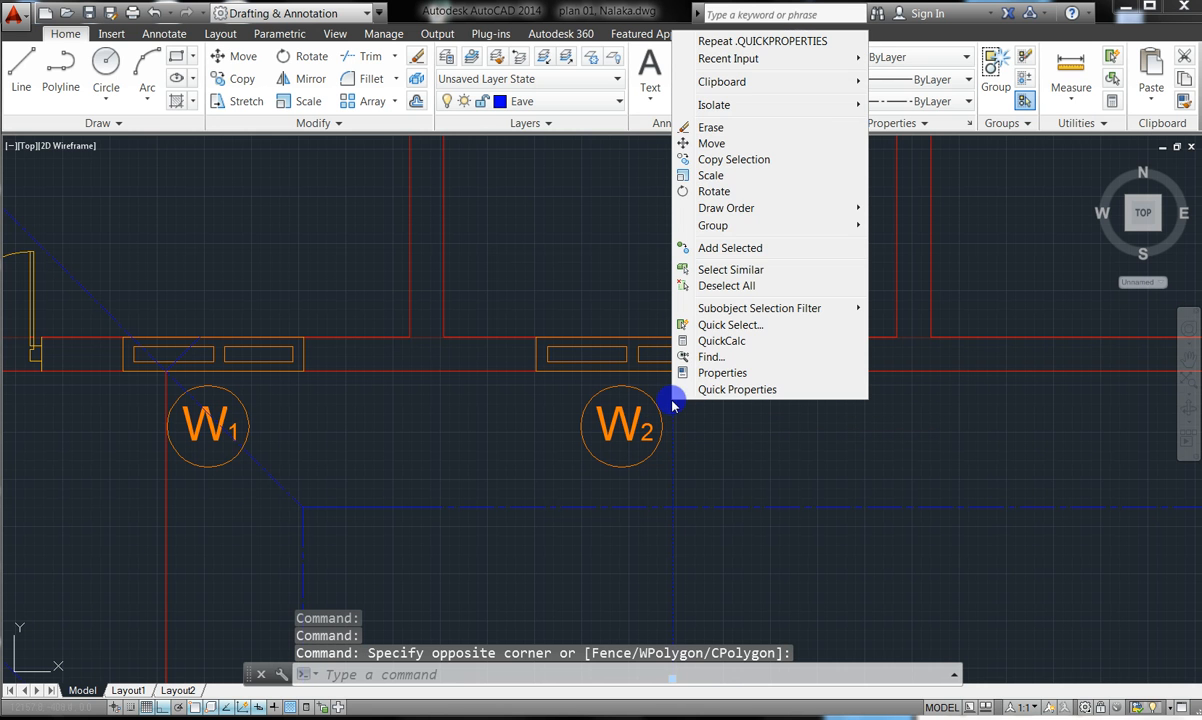
pyautogui.click(692, 371)
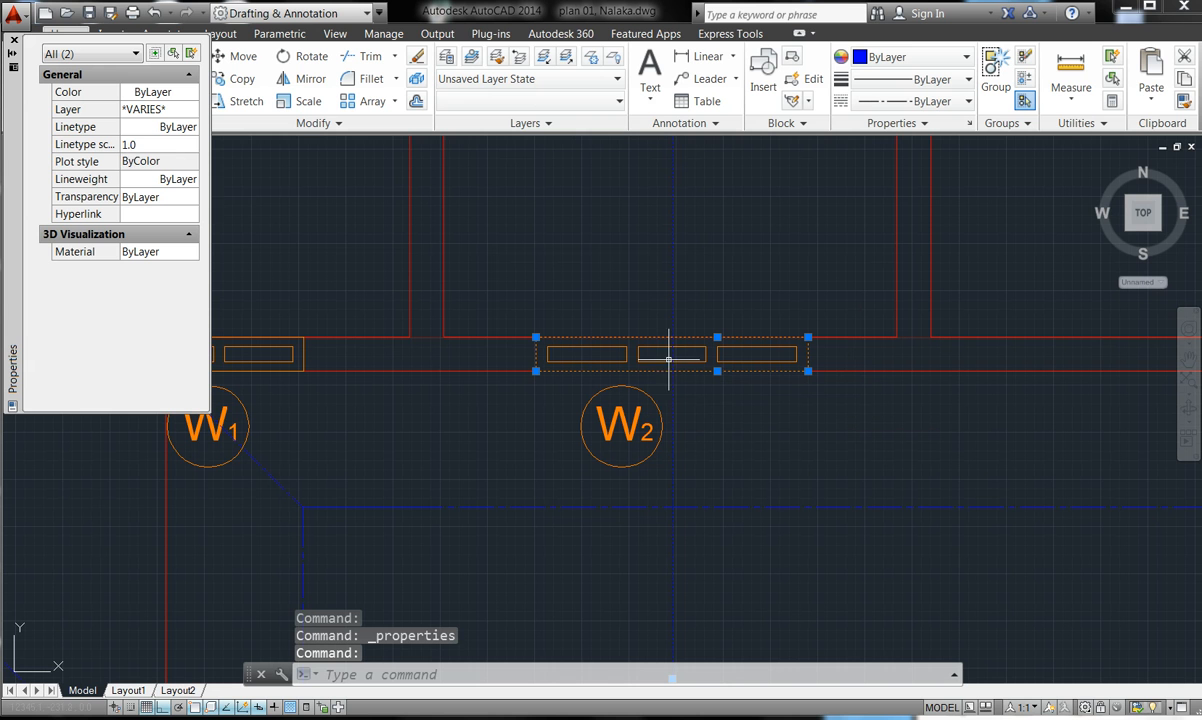
pyautogui.click(150, 145)
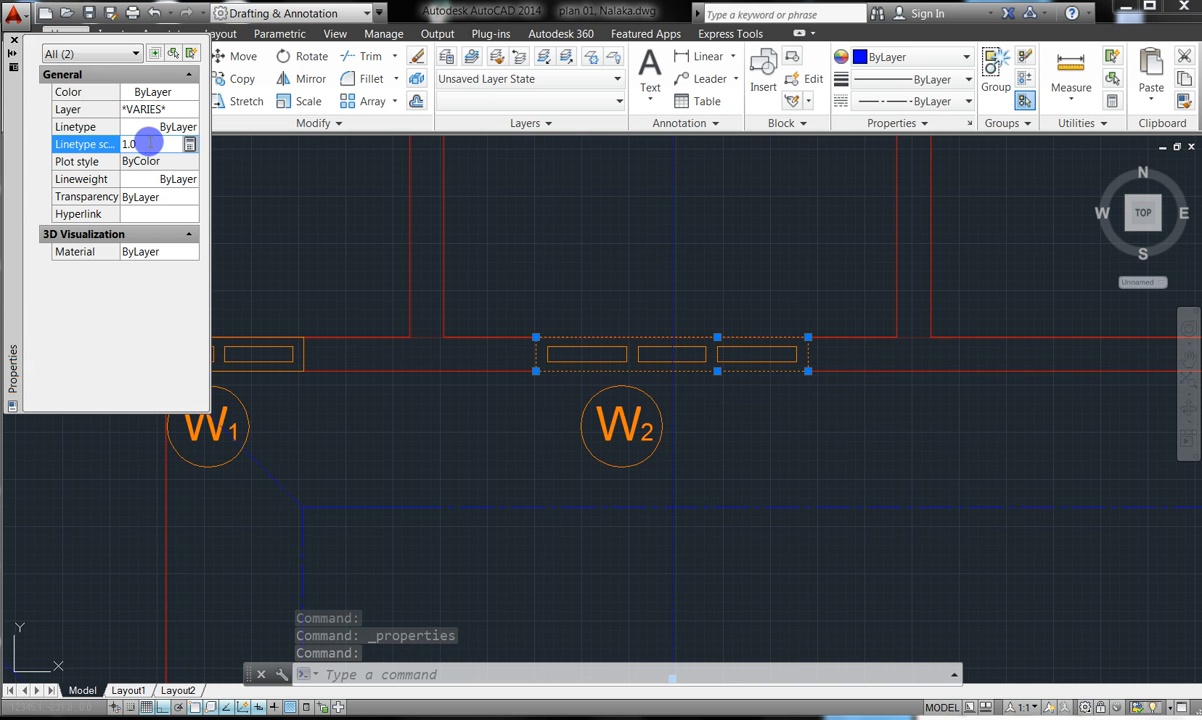
pyautogui.write('5')
pyautogui.press('Return')
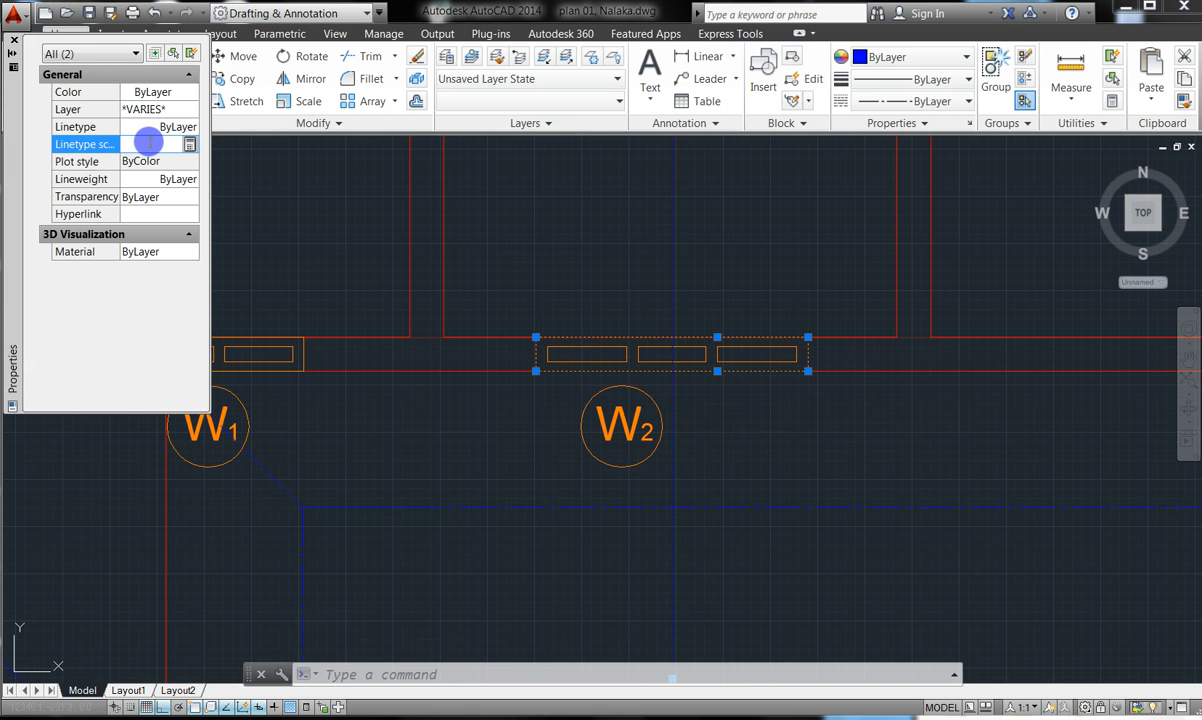
pyautogui.write('00')
pyautogui.press('Return')
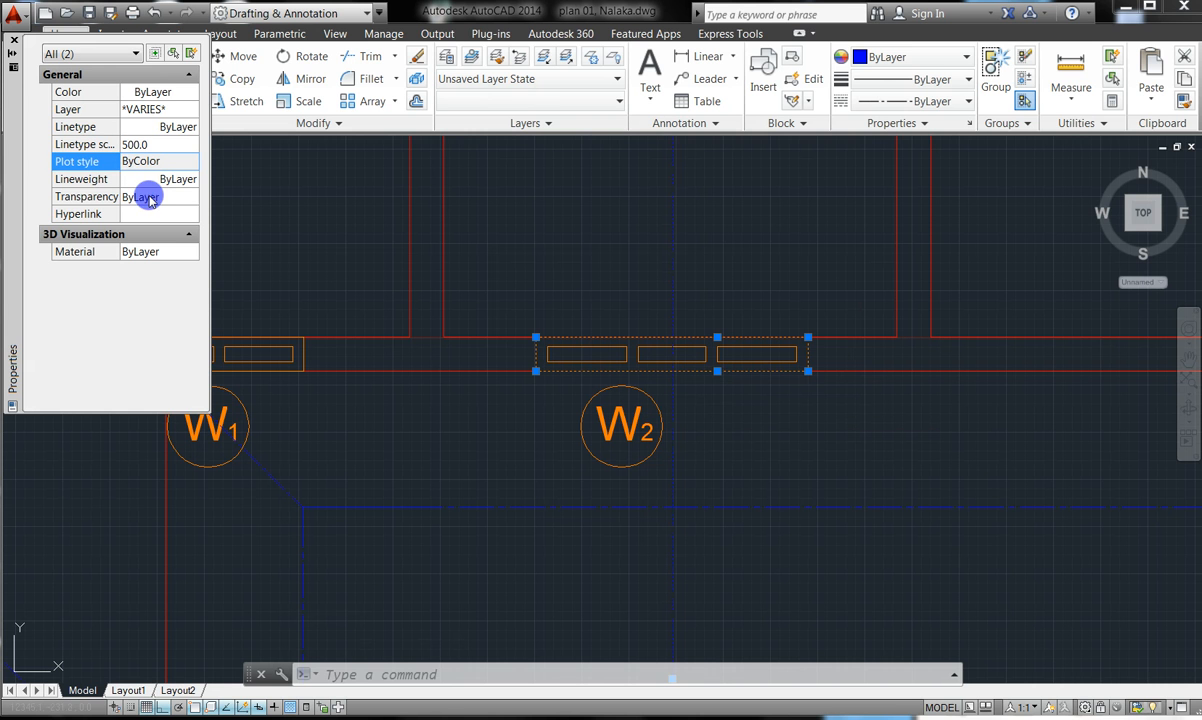
pyautogui.press('Escape')
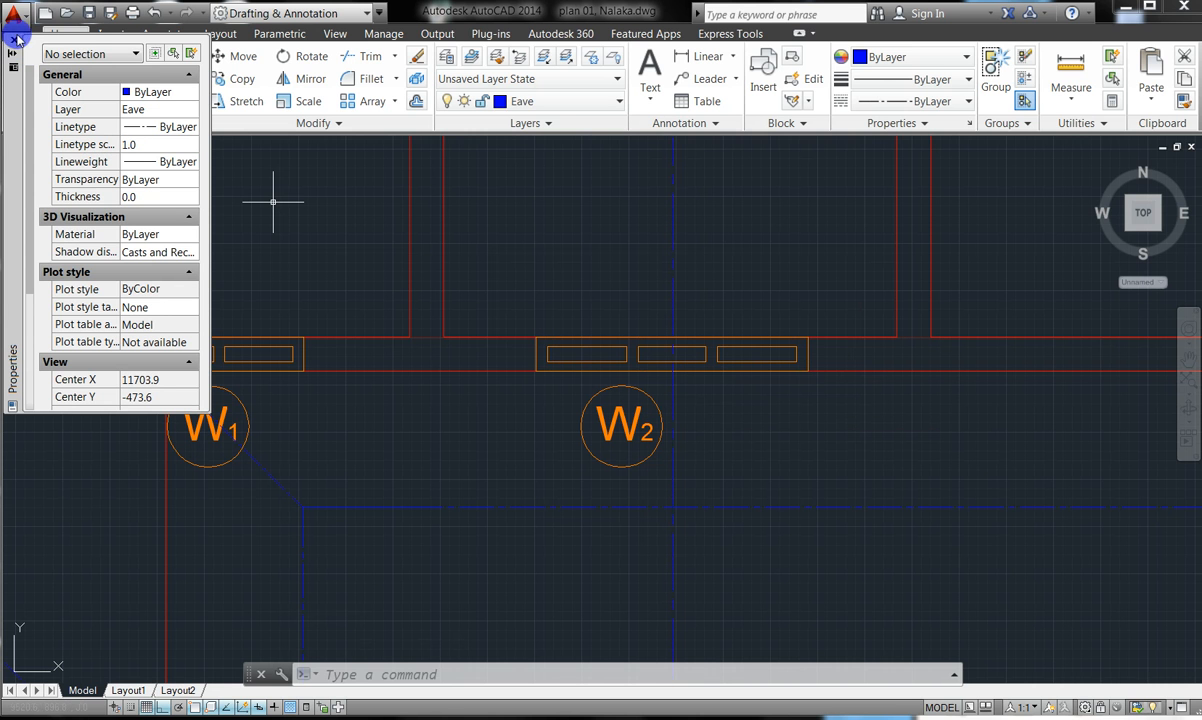
pyautogui.click(12, 40)
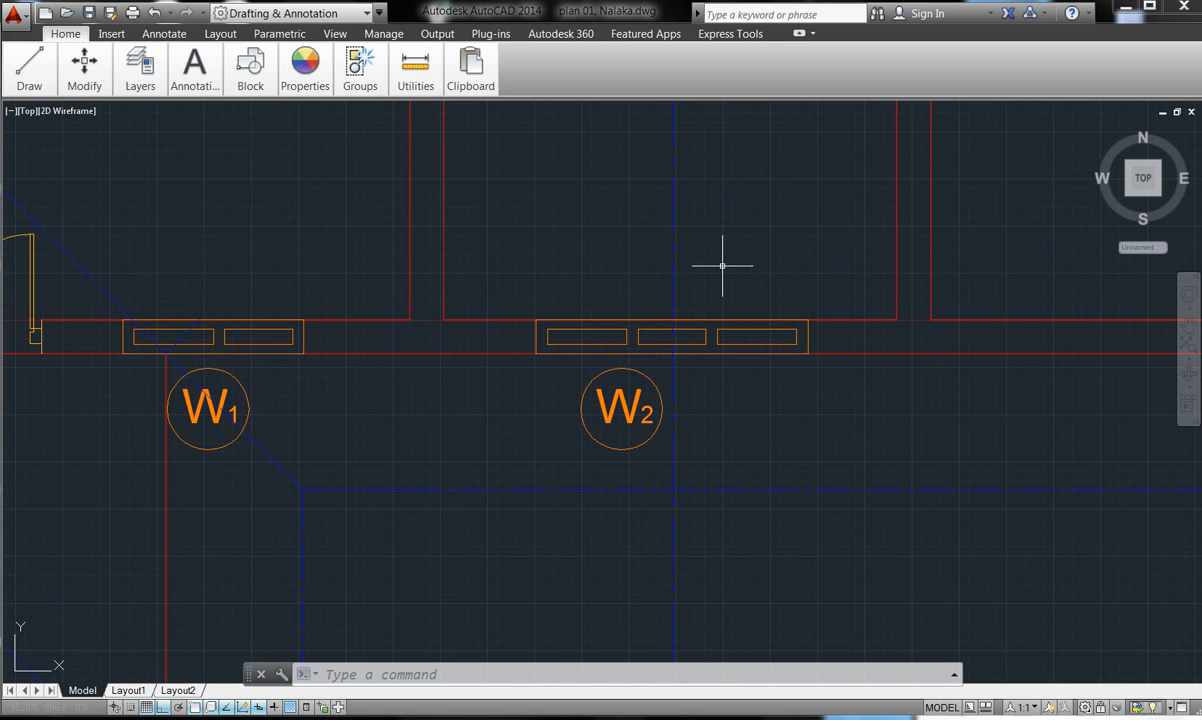
# - Zoom out to the whole floor plan and restore the ribbon to full panels
pyautogui.scroll(-5, 705, 470)
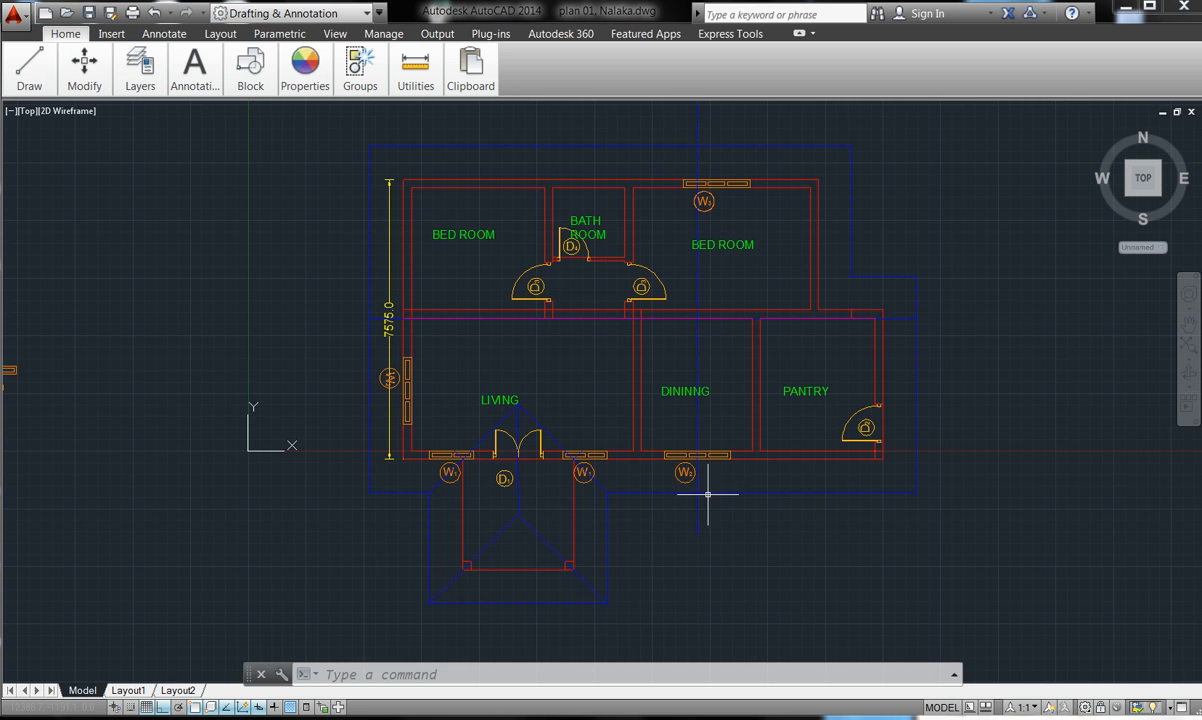
pyautogui.press('Escape')
pyautogui.press('Escape')
pyautogui.press('Escape')
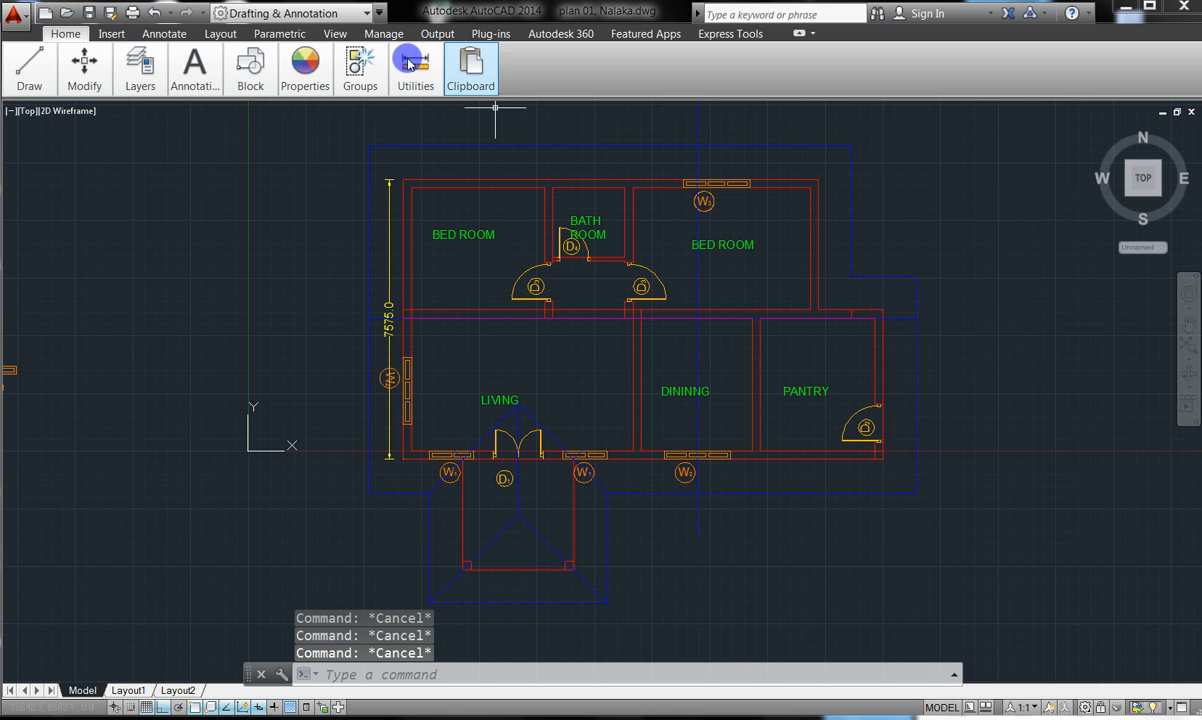
pyautogui.click(800, 37)
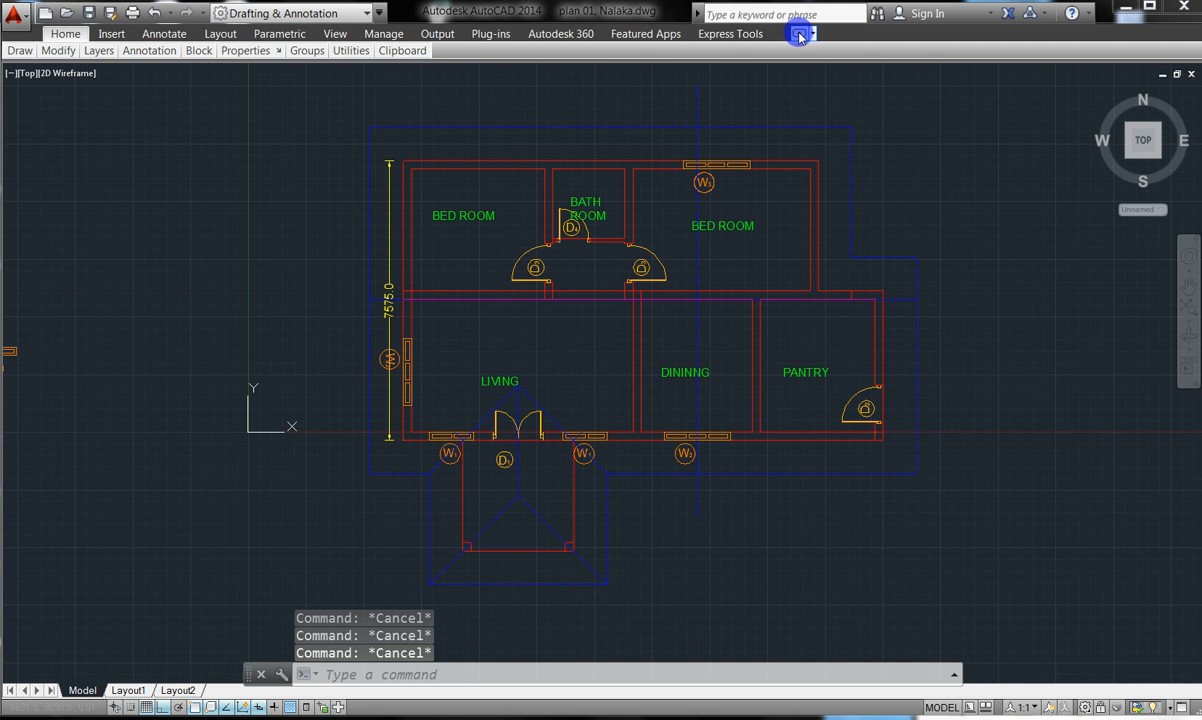
pyautogui.click(800, 37)
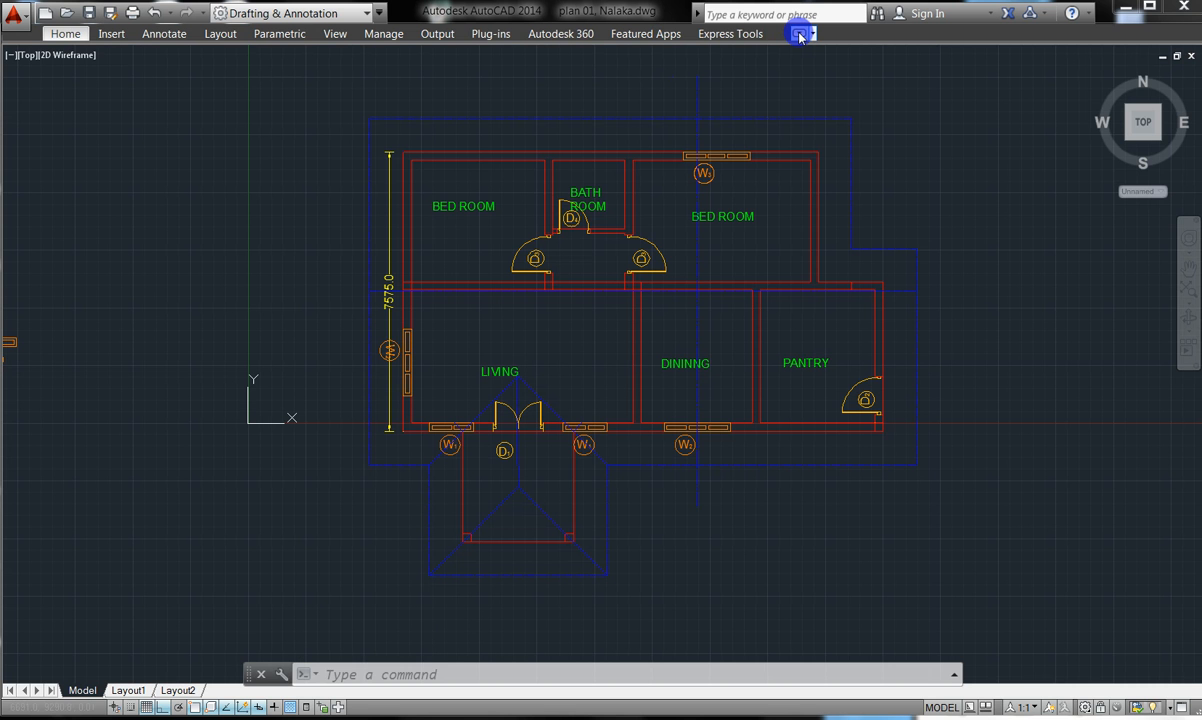
pyautogui.click(800, 37)
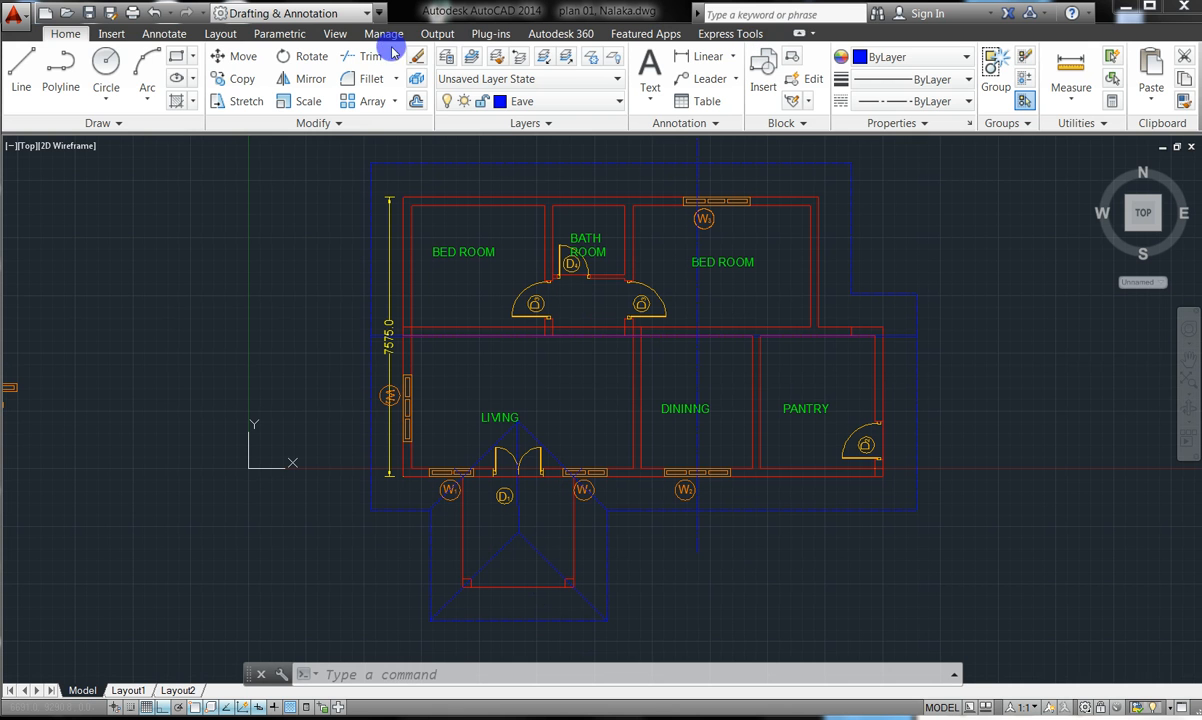
# - Review the Multileader Style Manager from the Annotate tab, leaving plan 01 as current style
pyautogui.click(155, 38)
pyautogui.click(590, 64)
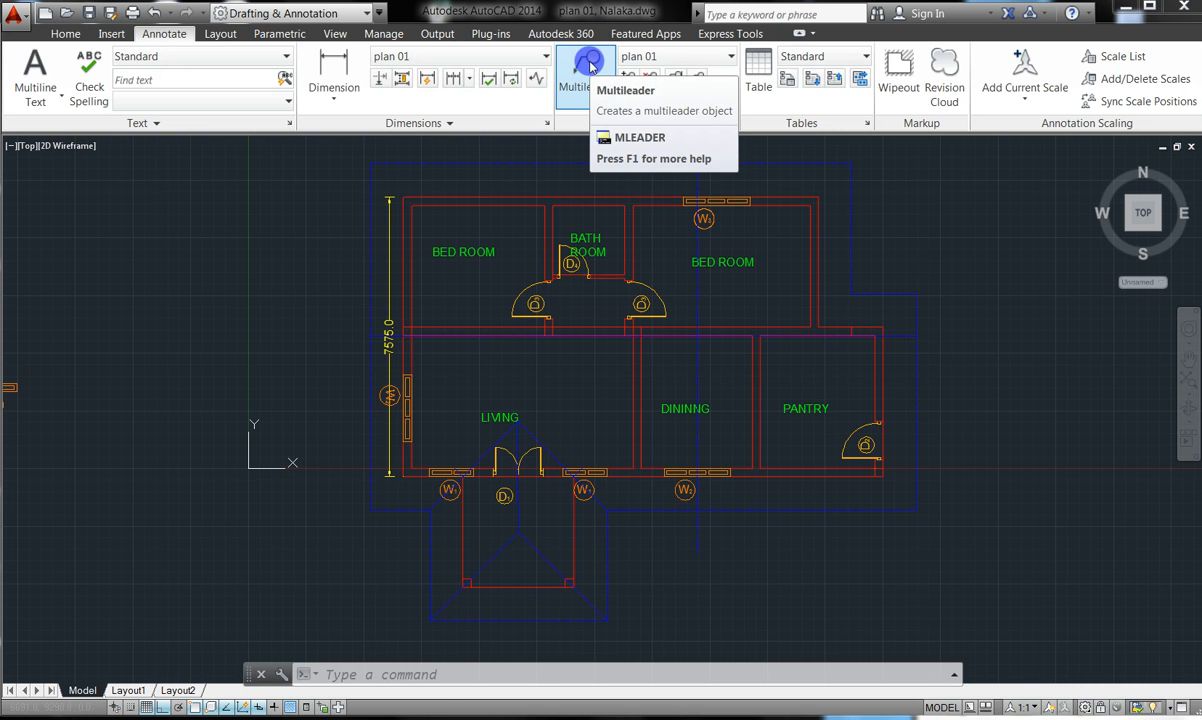
pyautogui.click(732, 122)
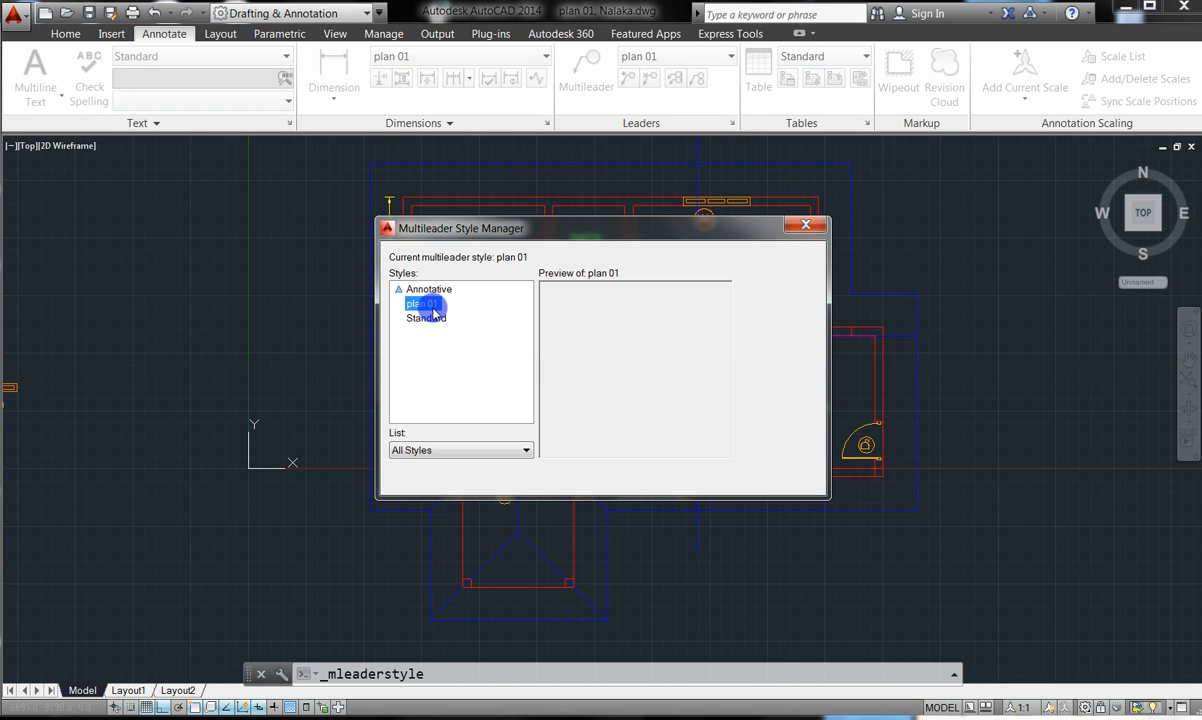
pyautogui.click(815, 228)
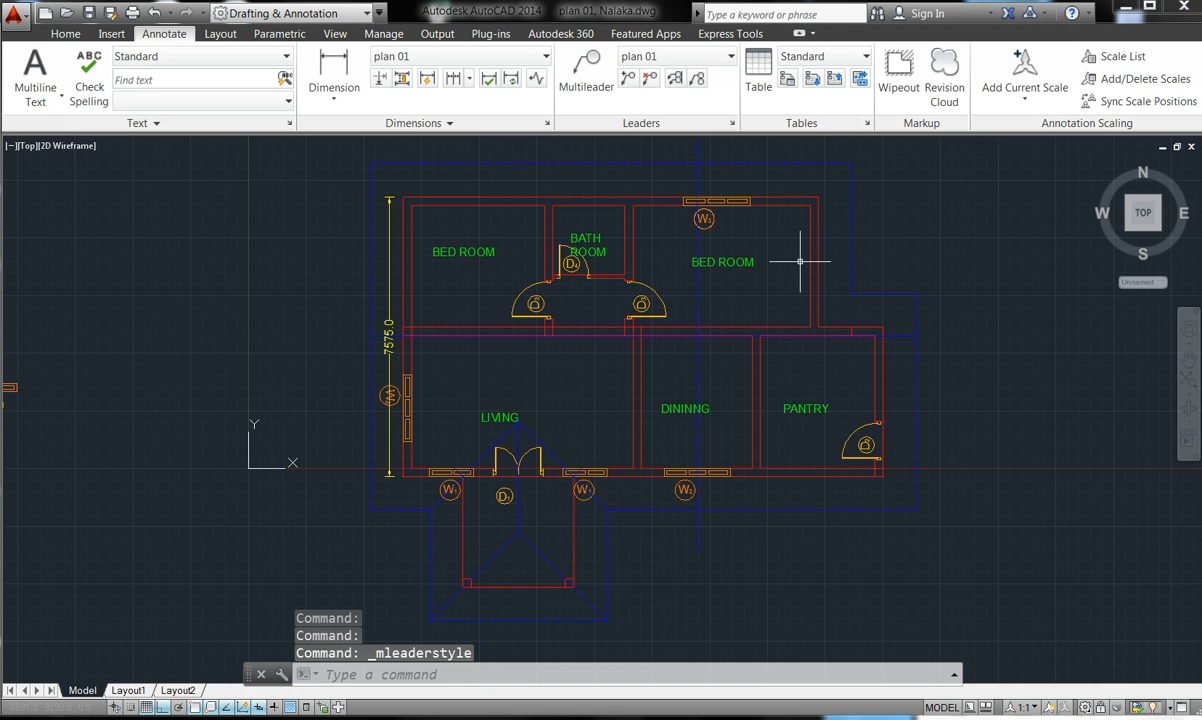
# - Draw a trial multileader below the W2 window and cancel its text
pyautogui.click(581, 64)
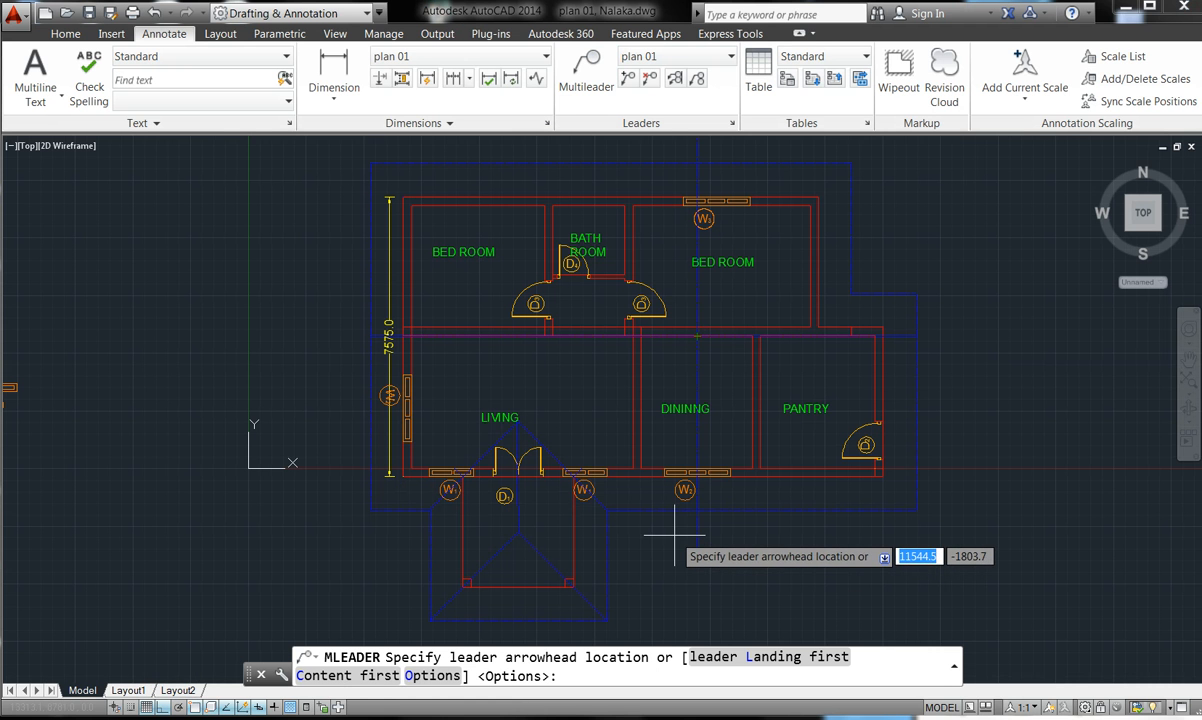
pyautogui.scroll(-2, 675, 537)
pyautogui.scroll(7, 680, 540)
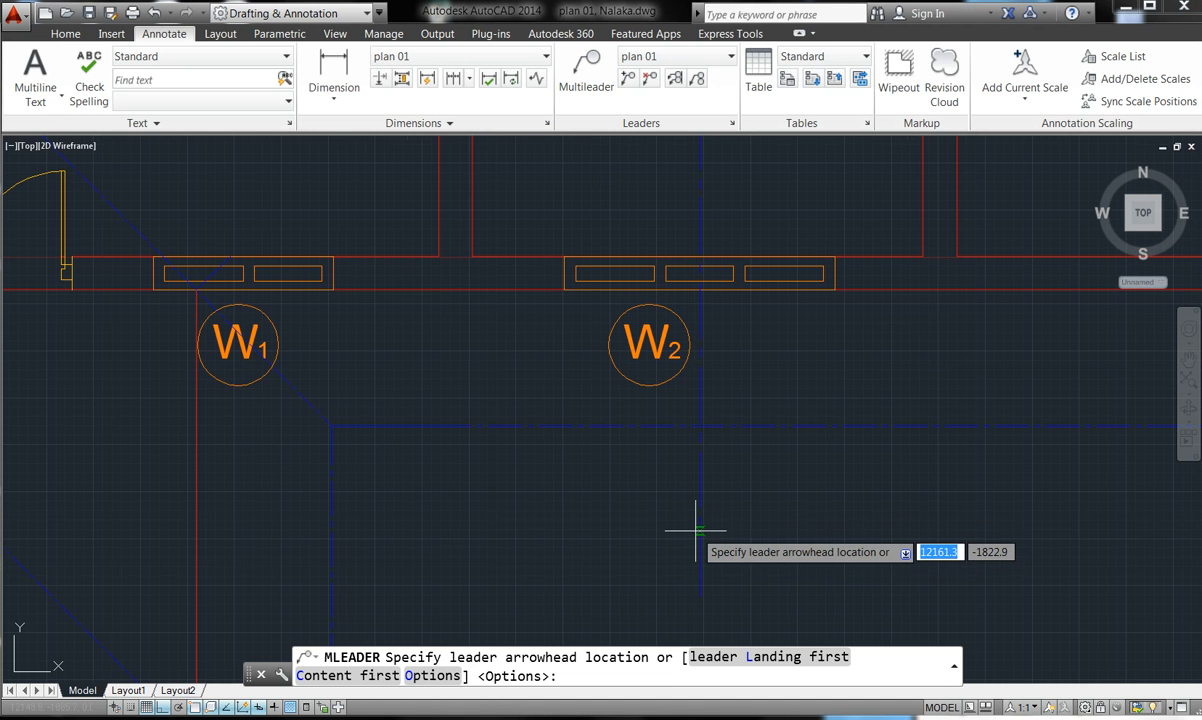
pyautogui.click(696, 531)
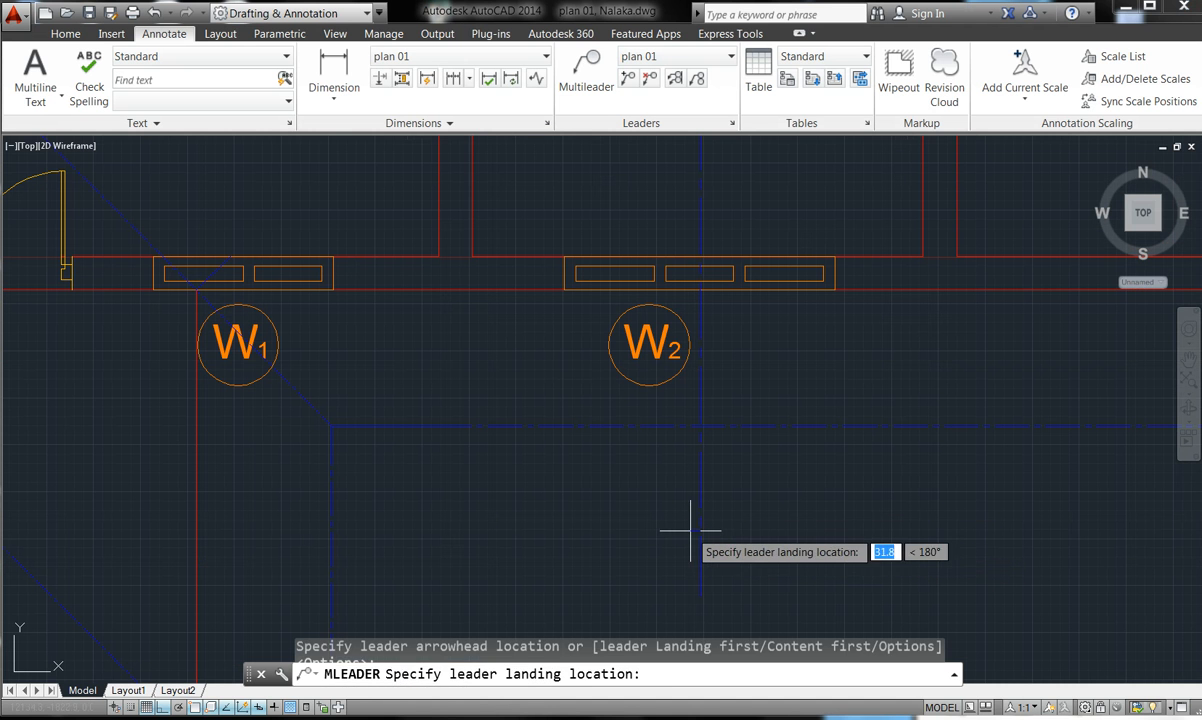
pyautogui.click(621, 531)
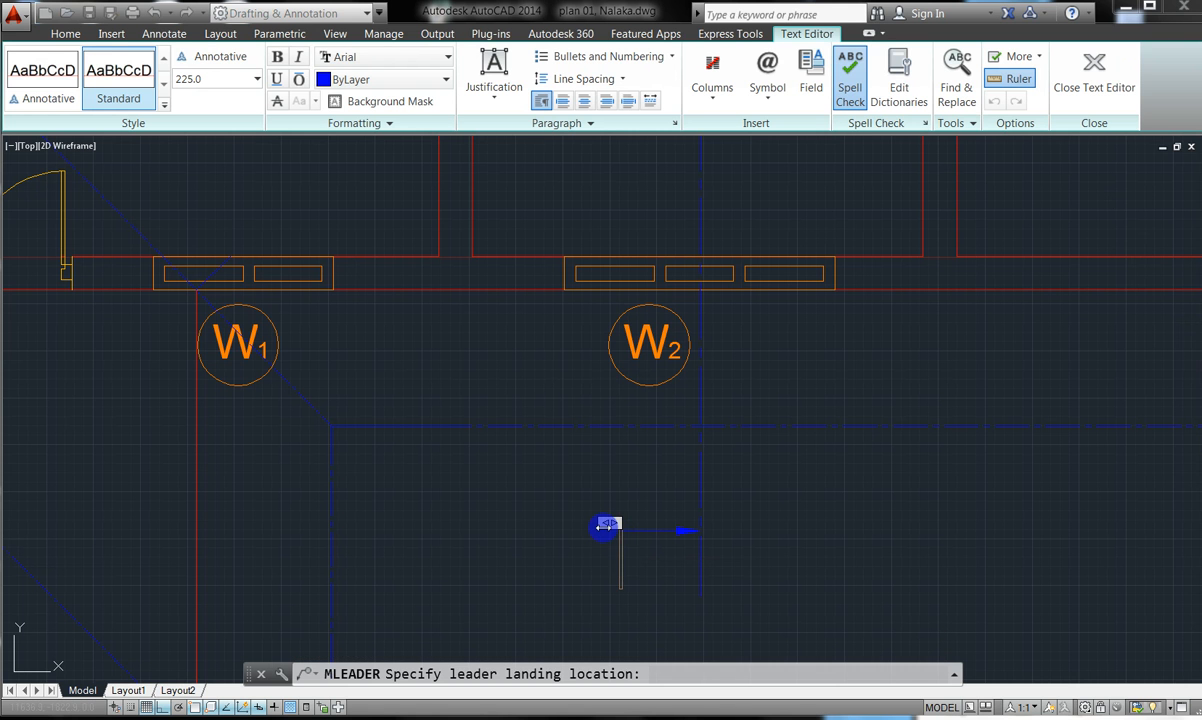
pyautogui.press('Escape')
pyautogui.press('Escape')
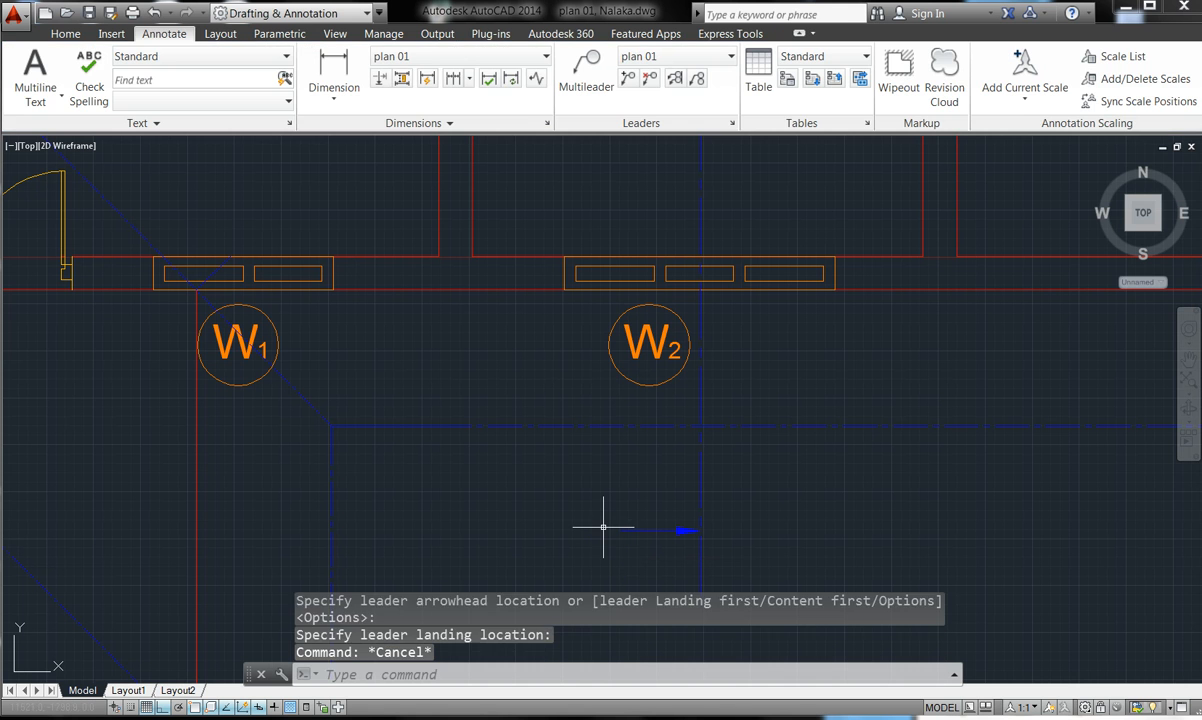
# - Select and delete the leftover leader pieces below W2
pyautogui.click(650, 537)
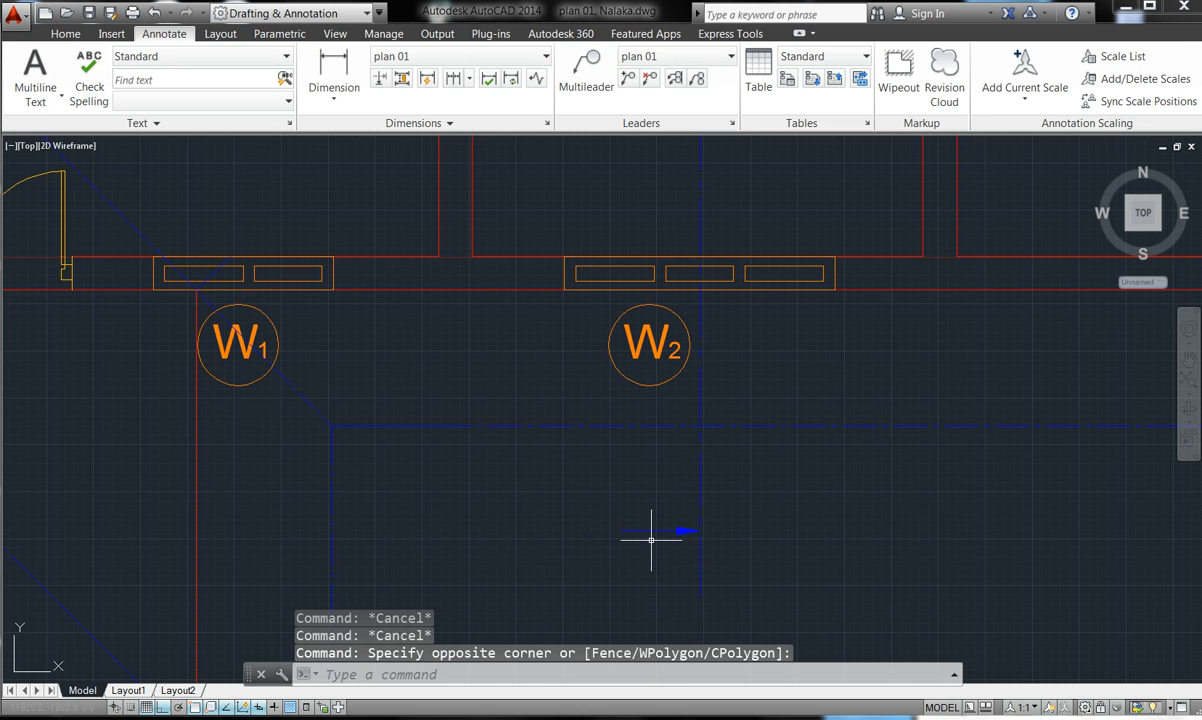
pyautogui.click(611, 515)
pyautogui.click(683, 529)
pyautogui.press('Delete')
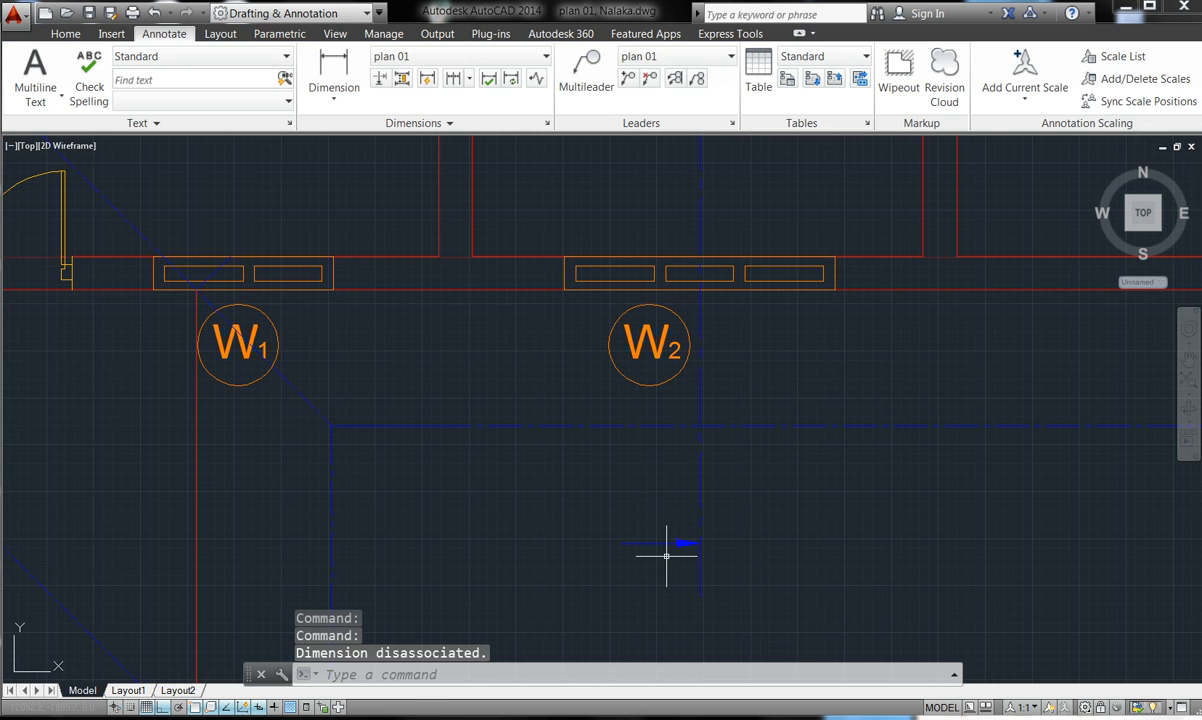
pyautogui.click(677, 543)
pyautogui.press('Delete')
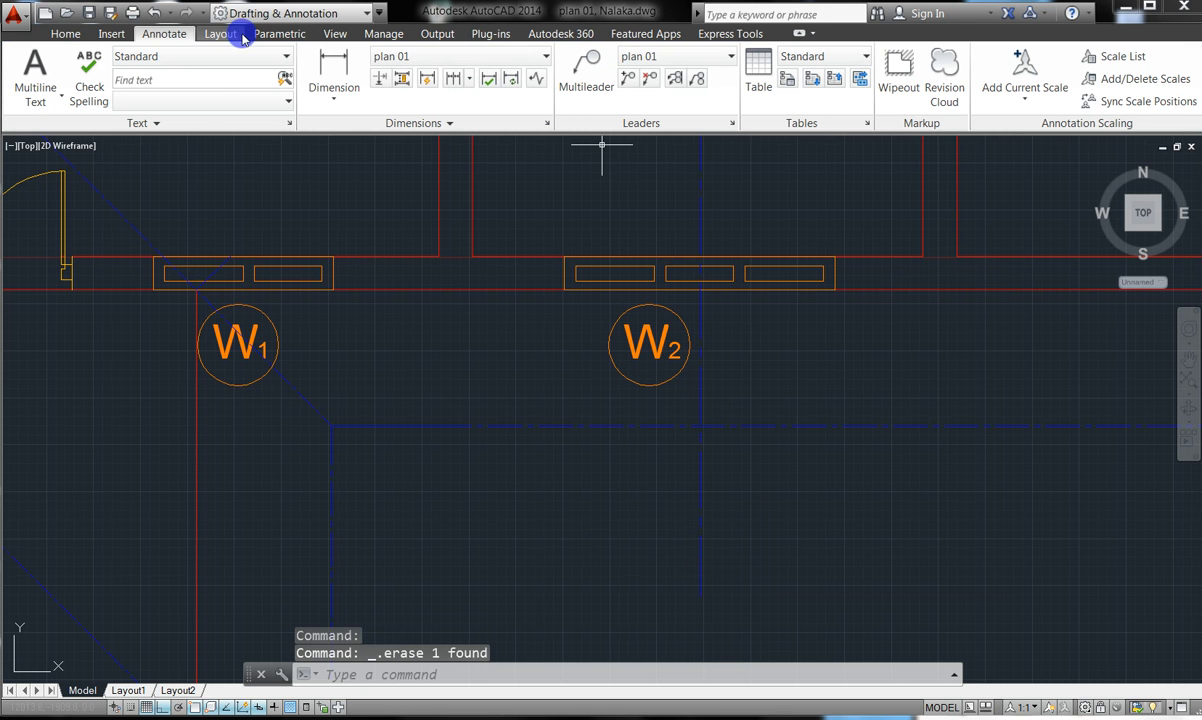
pyautogui.click(52, 36)
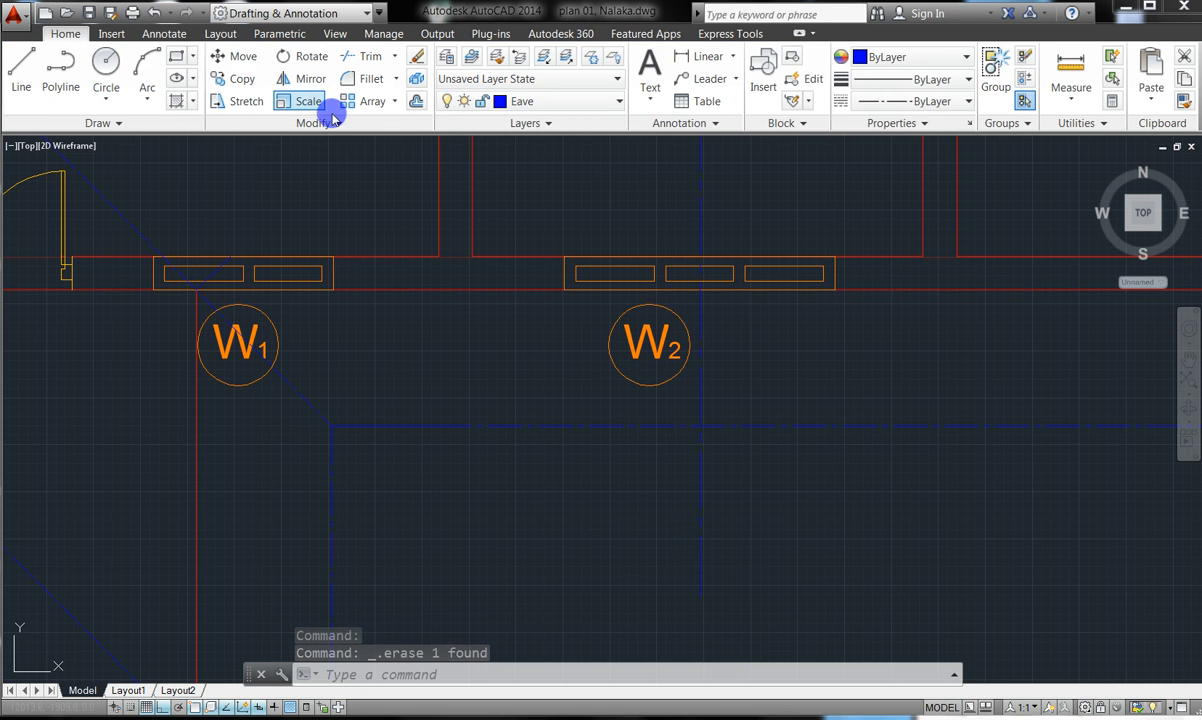
# - Make text the current layer from the Layer dropdown
pyautogui.click(617, 104)
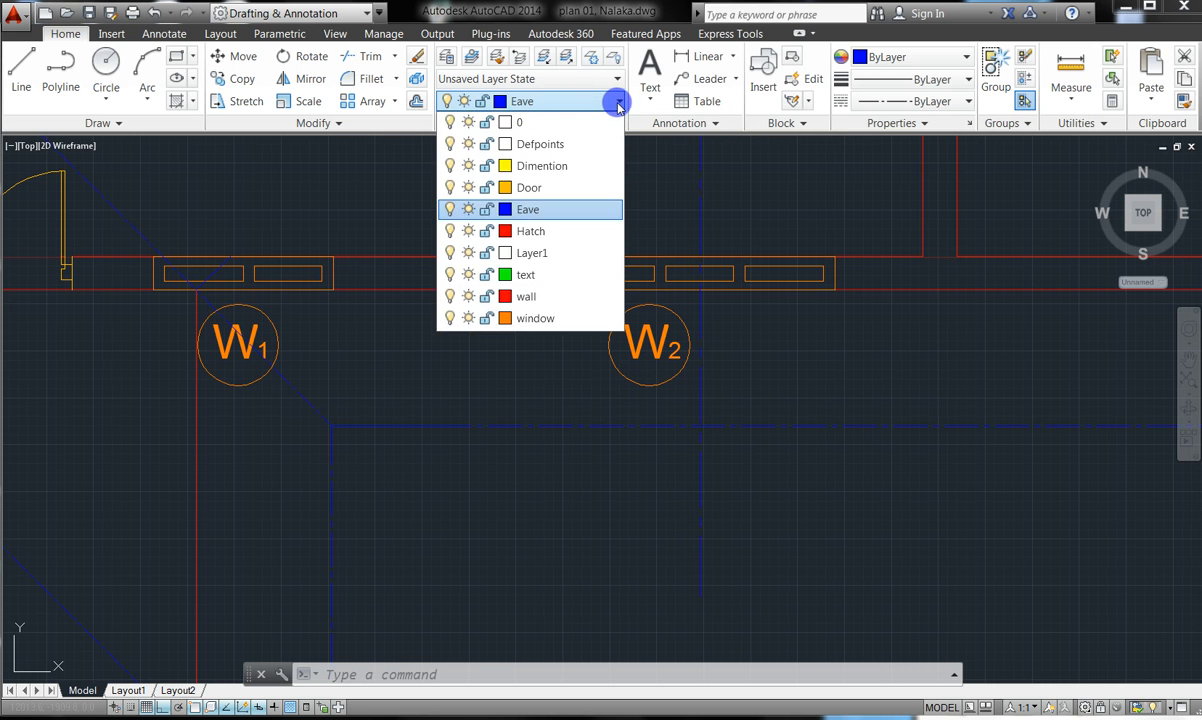
pyautogui.click(528, 275)
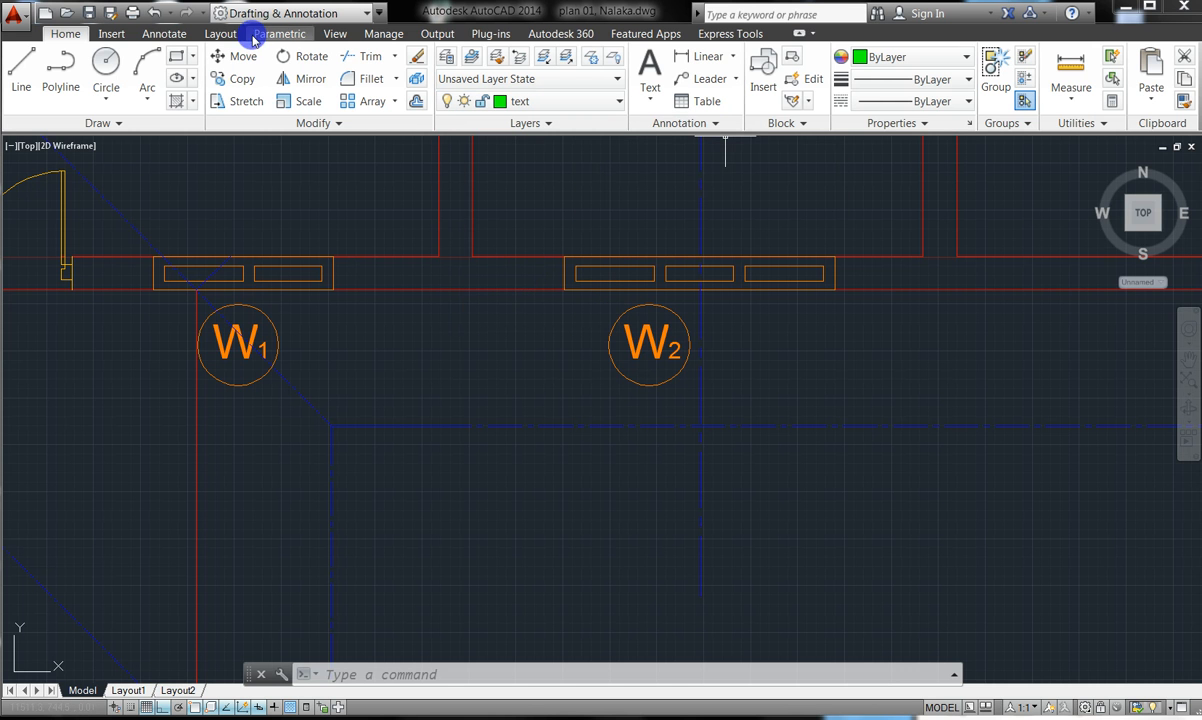
pyautogui.click(166, 34)
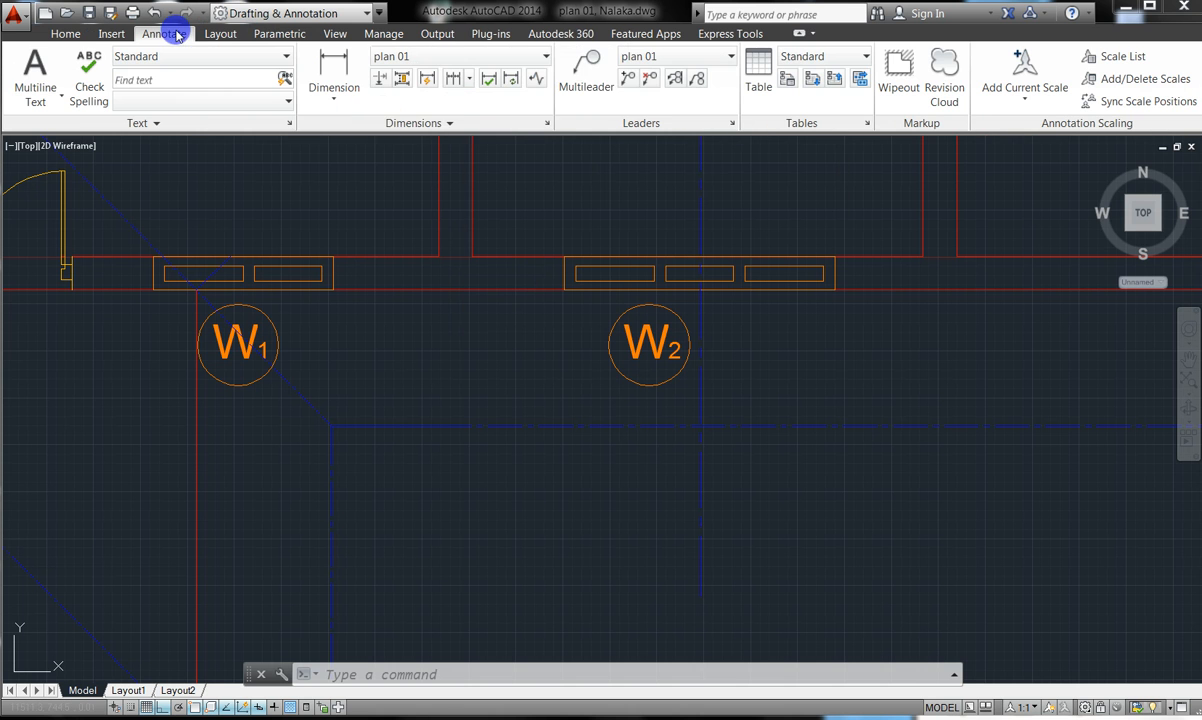
# - Draw a multileader below the W2 tag, then delete the misplaced arrow
pyautogui.click(582, 68)
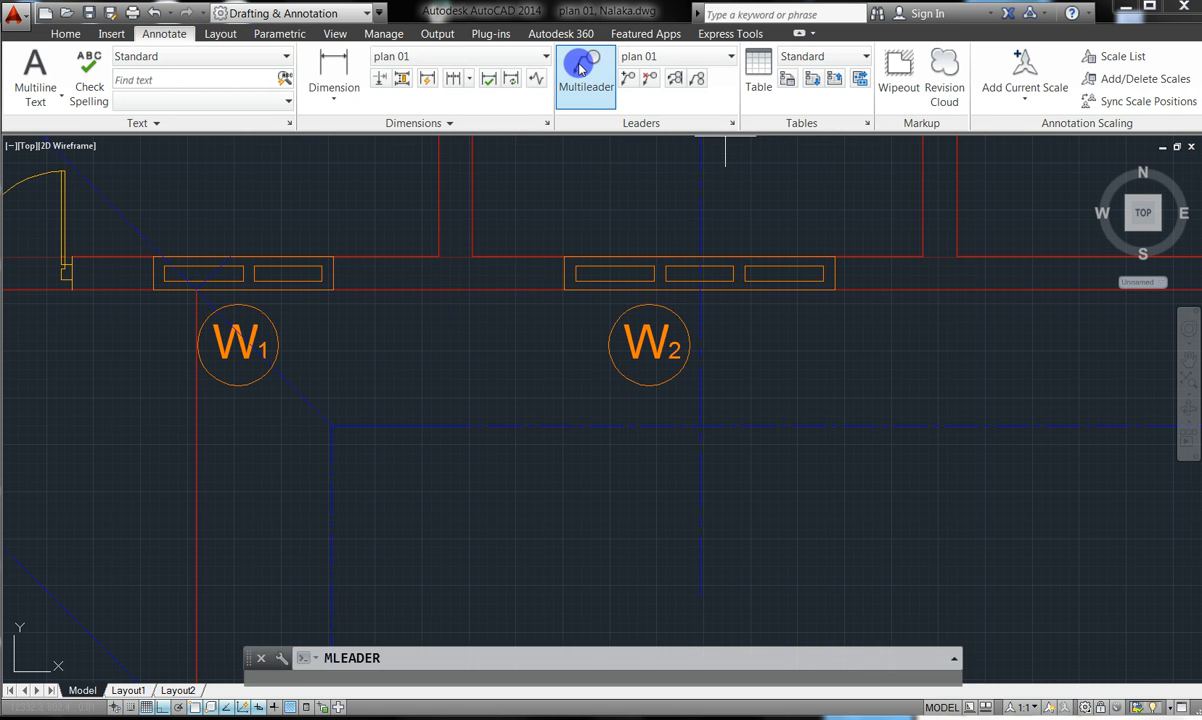
pyautogui.click(693, 530)
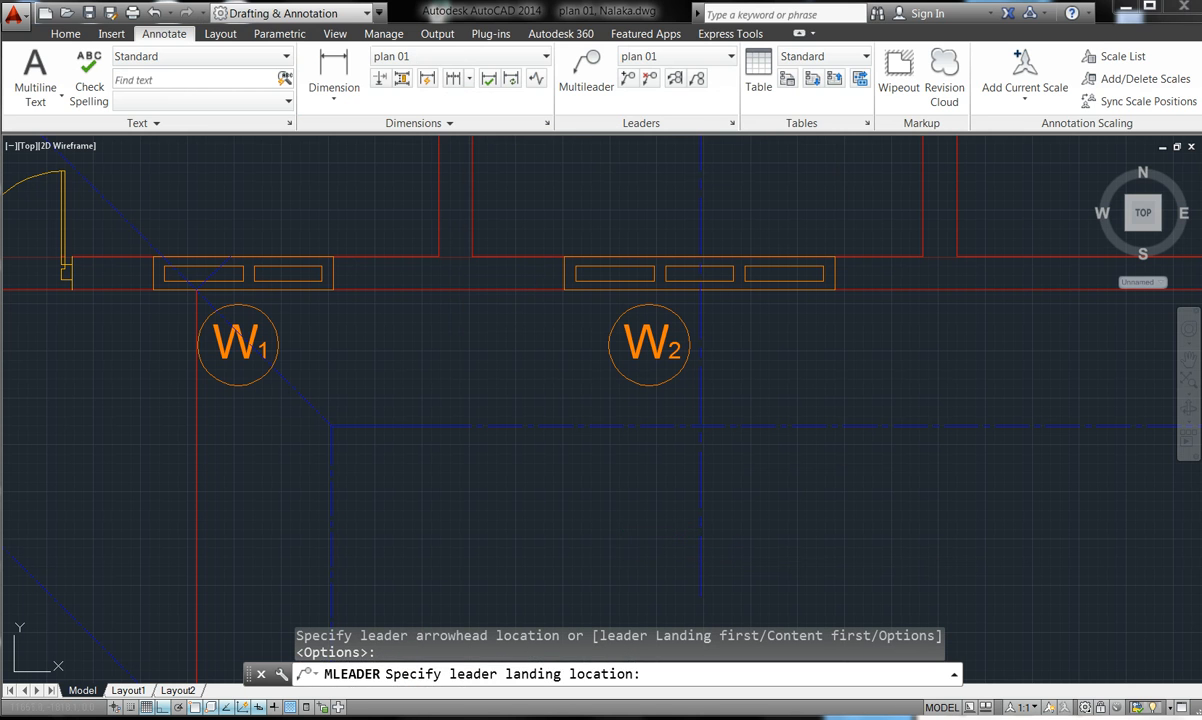
pyautogui.click(620, 535)
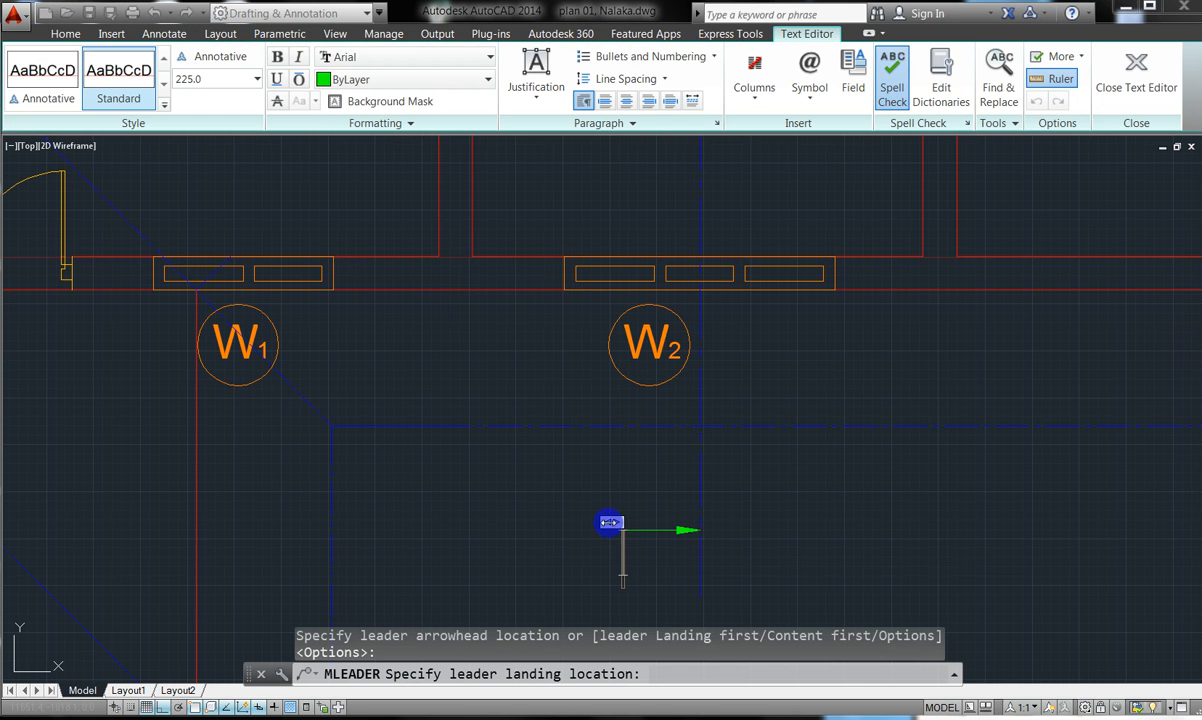
pyautogui.click(561, 519)
pyautogui.click(551, 517)
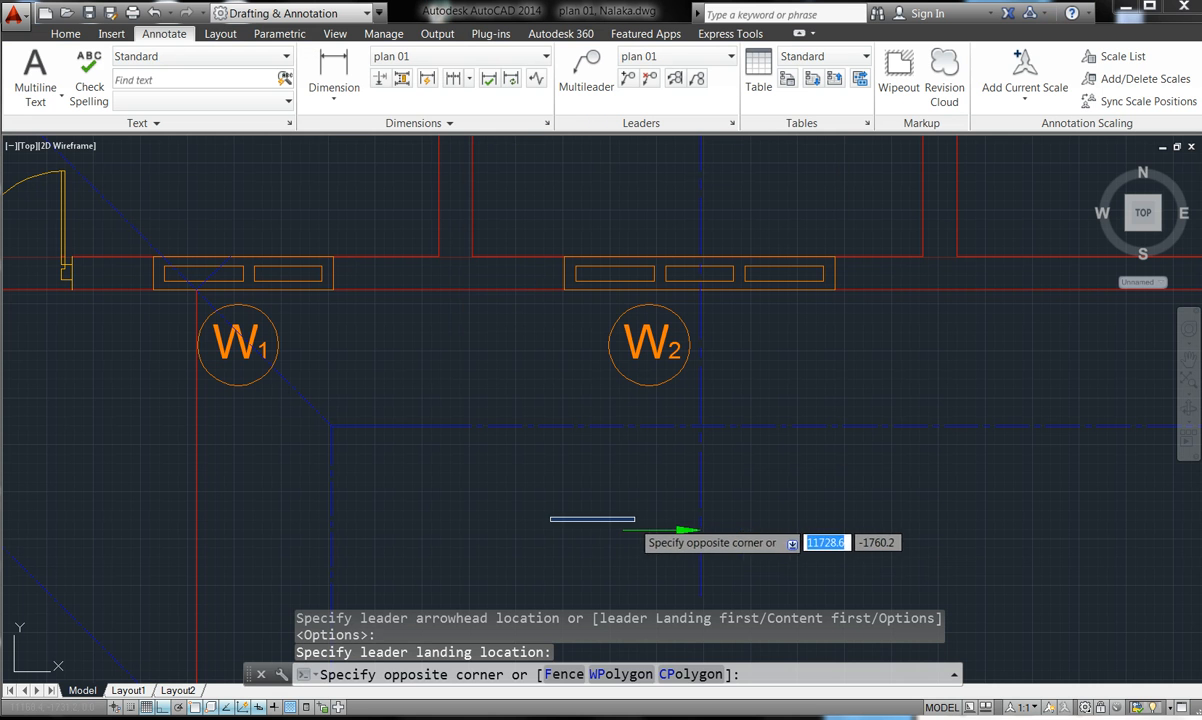
pyautogui.click(649, 535)
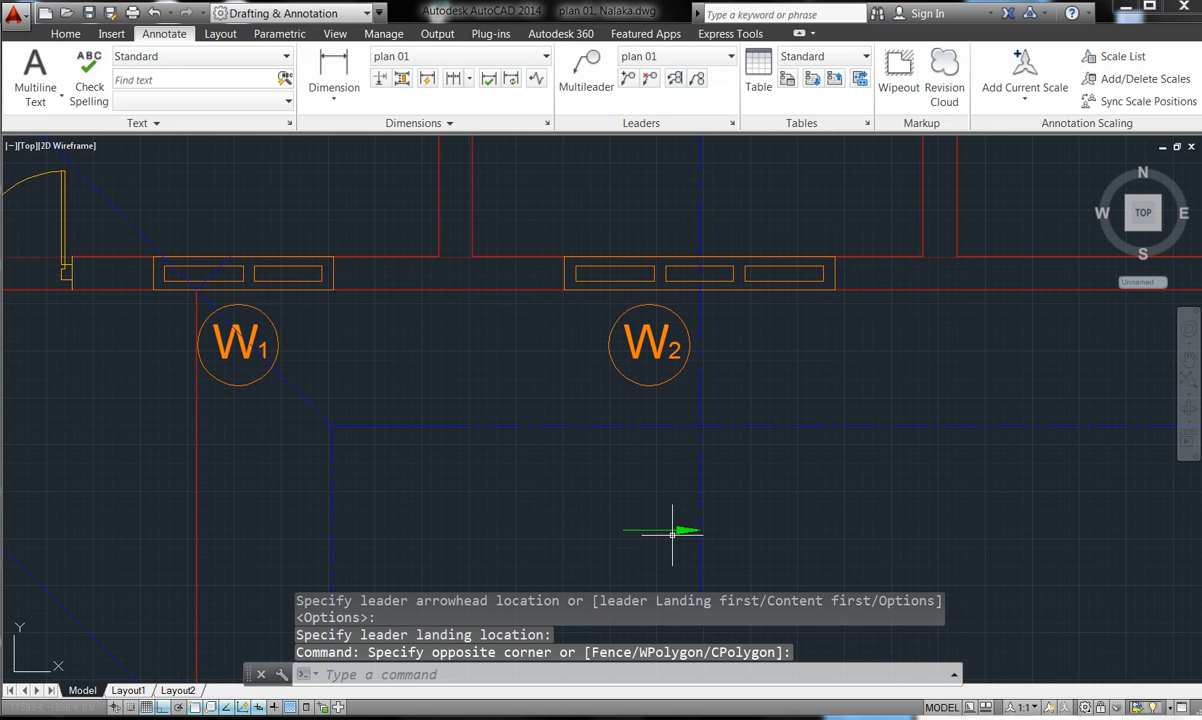
pyautogui.click(676, 532)
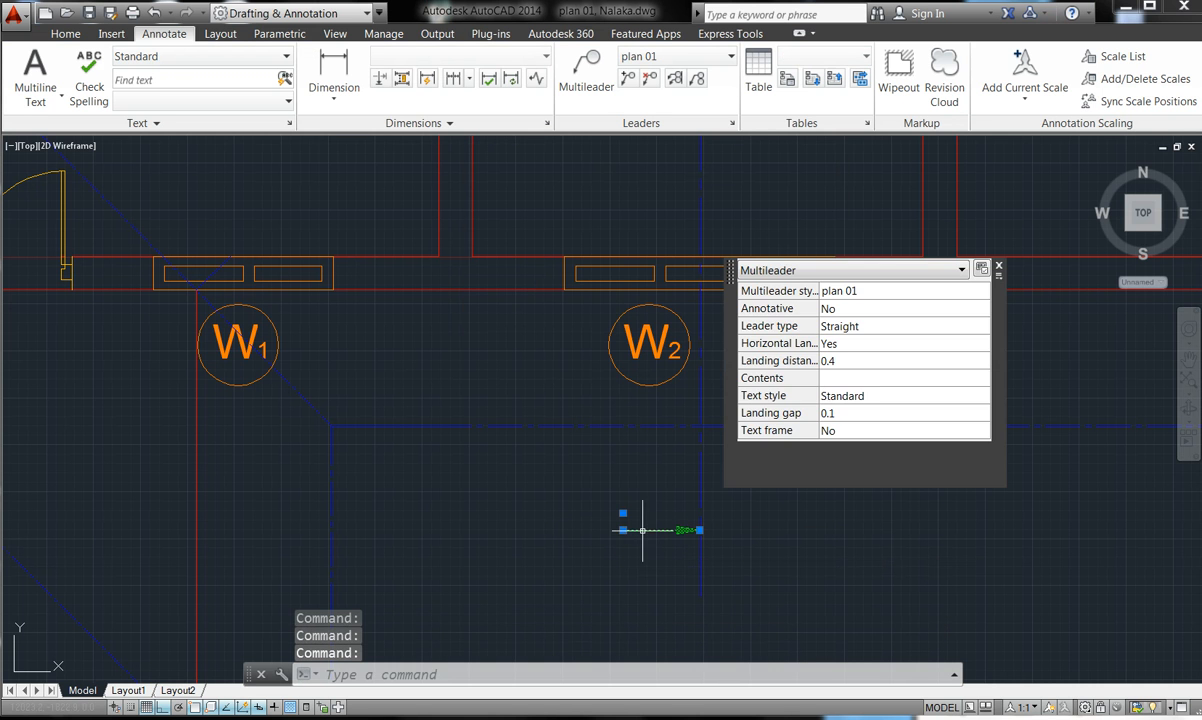
pyautogui.click(622, 530)
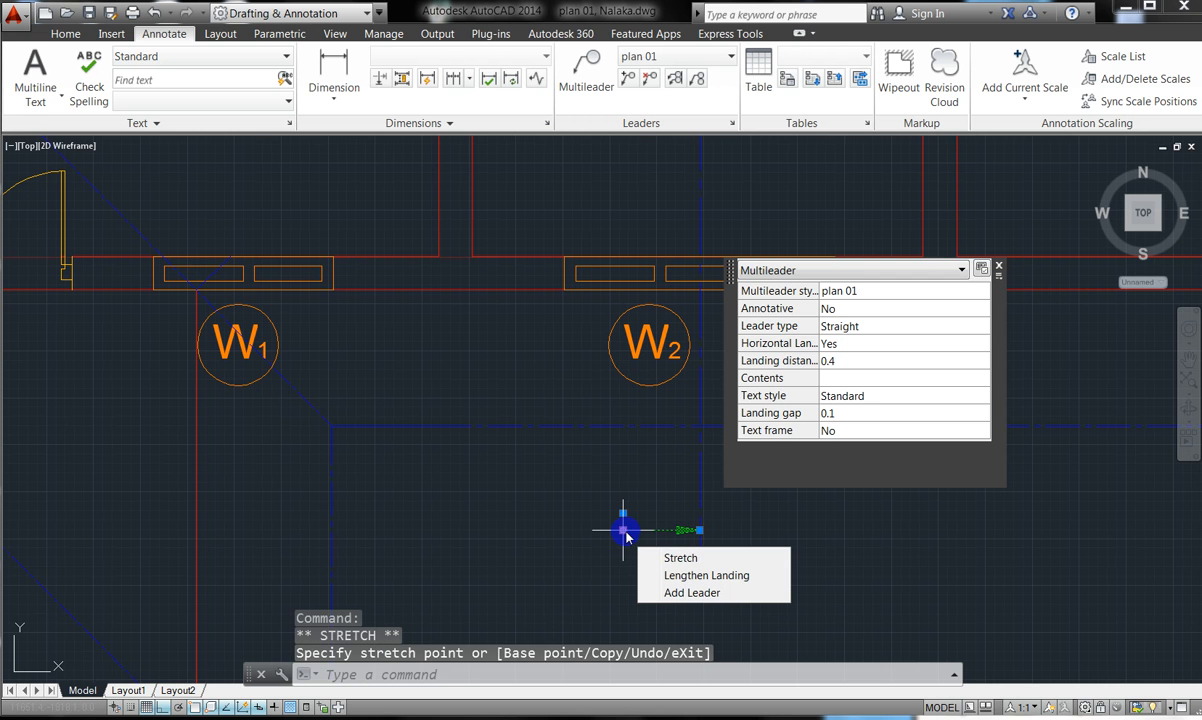
pyautogui.press('Delete')
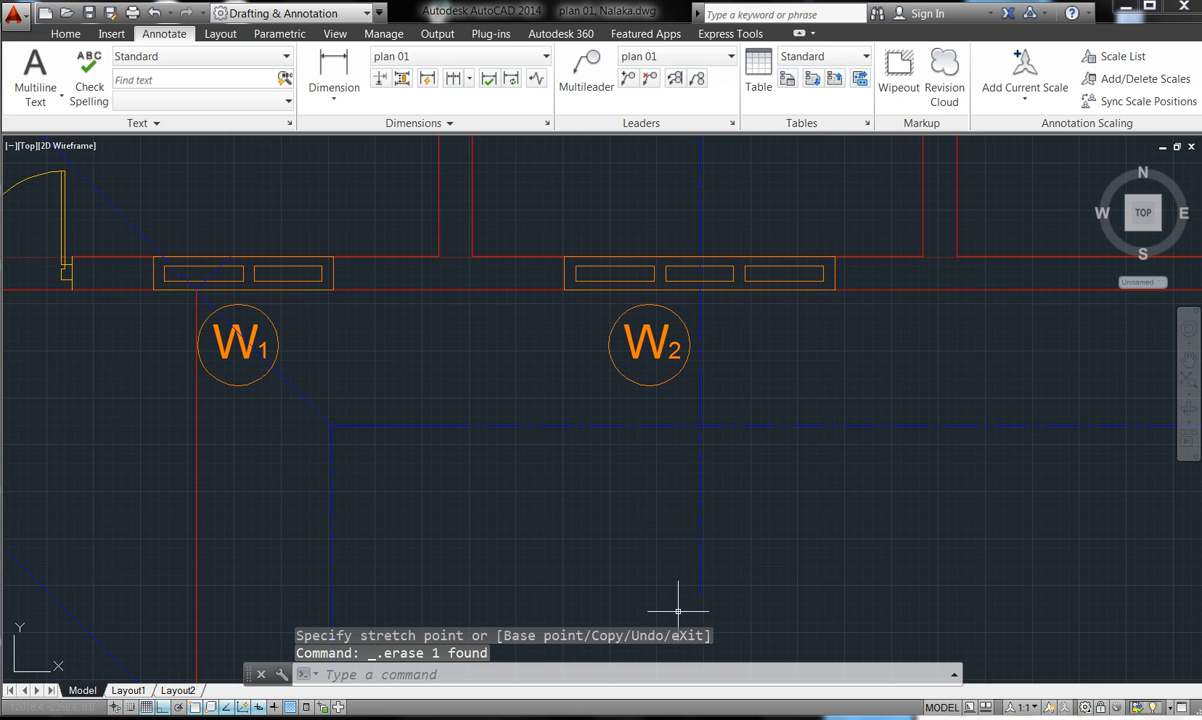
# - Redraw a leader arrow below W2 and delete the unwanted result
pyautogui.click(586, 70)
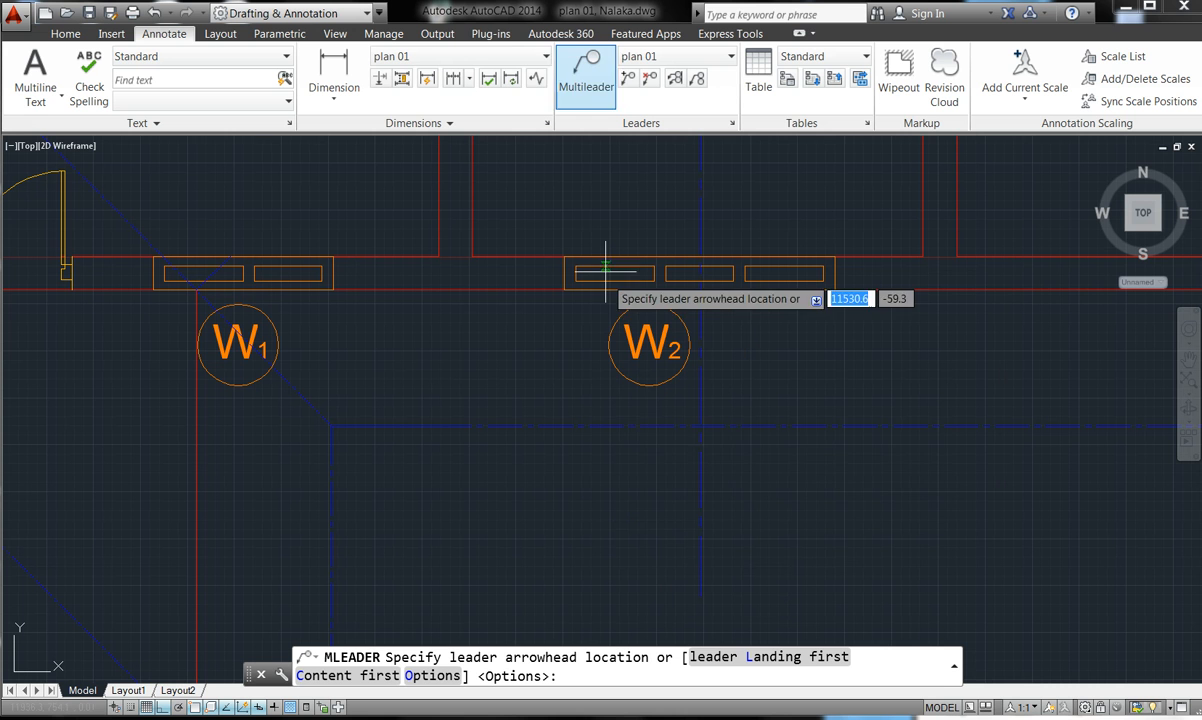
pyautogui.click(683, 540)
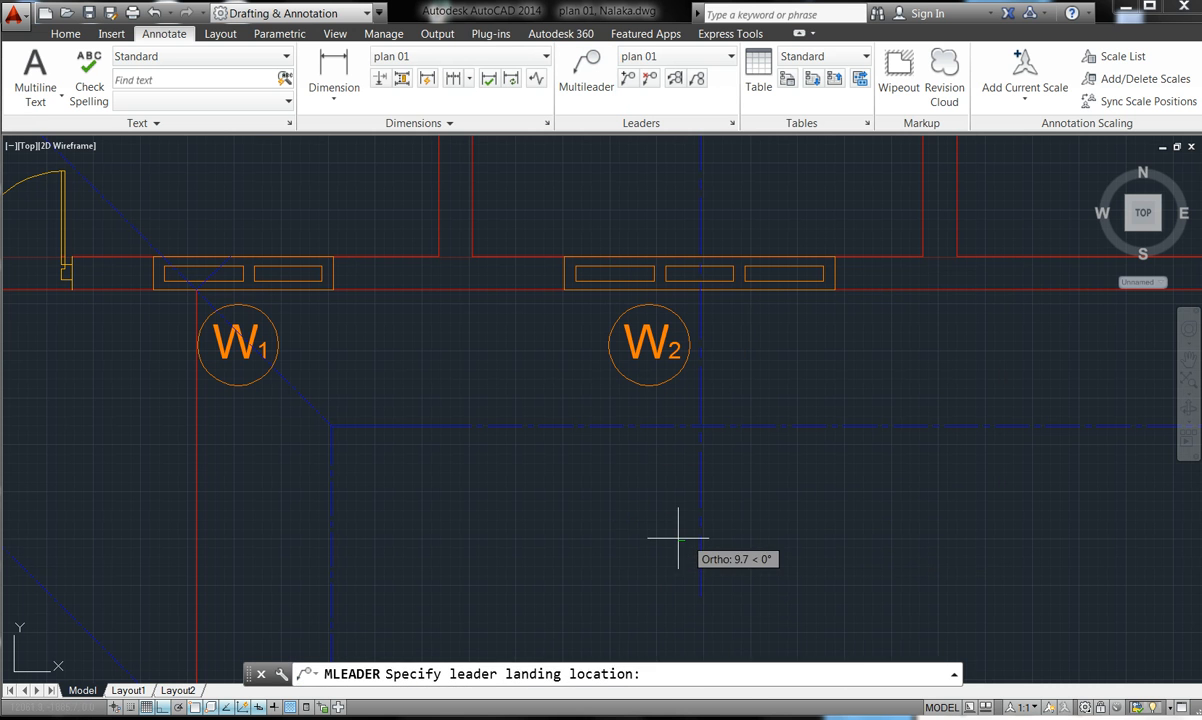
pyautogui.click(580, 541)
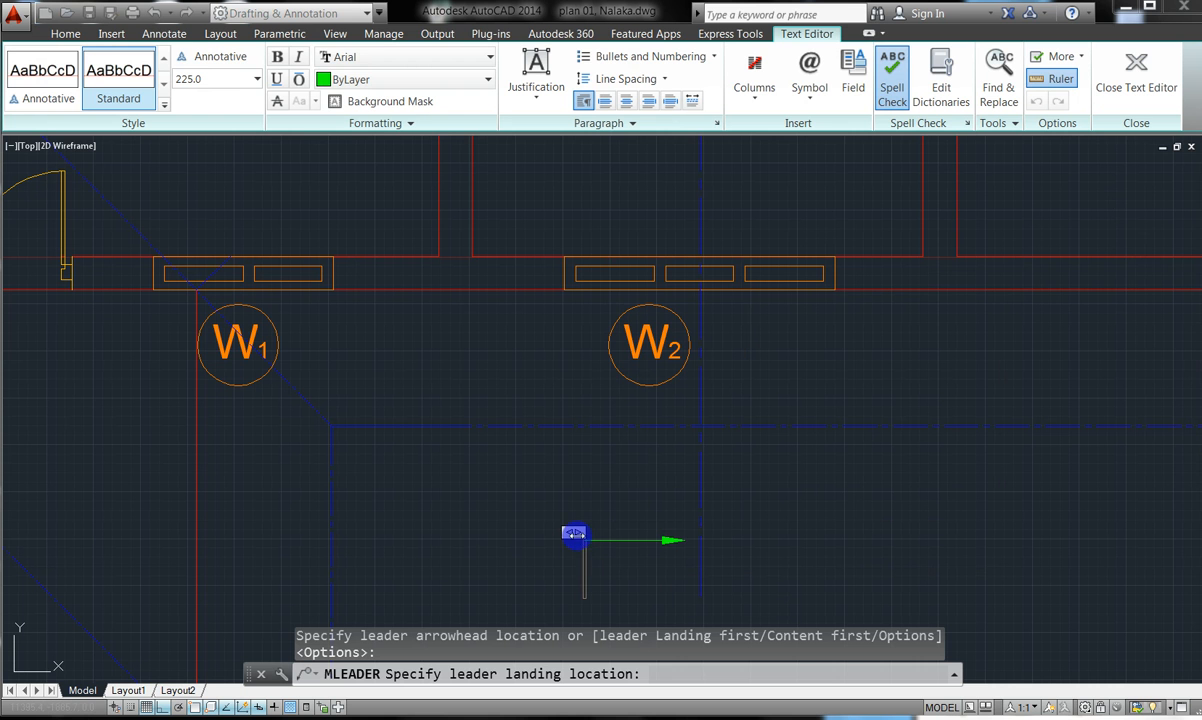
pyautogui.click(514, 538)
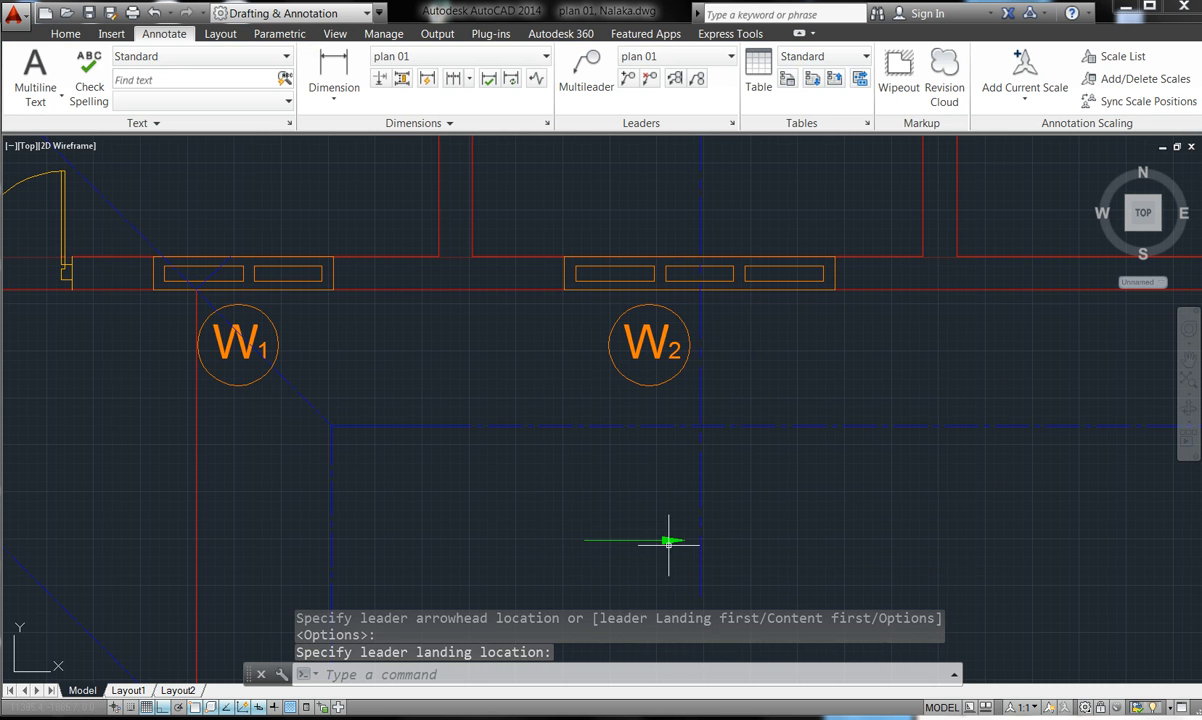
pyautogui.click(583, 542)
pyautogui.click(583, 542)
pyautogui.click(583, 541)
pyautogui.click(584, 540)
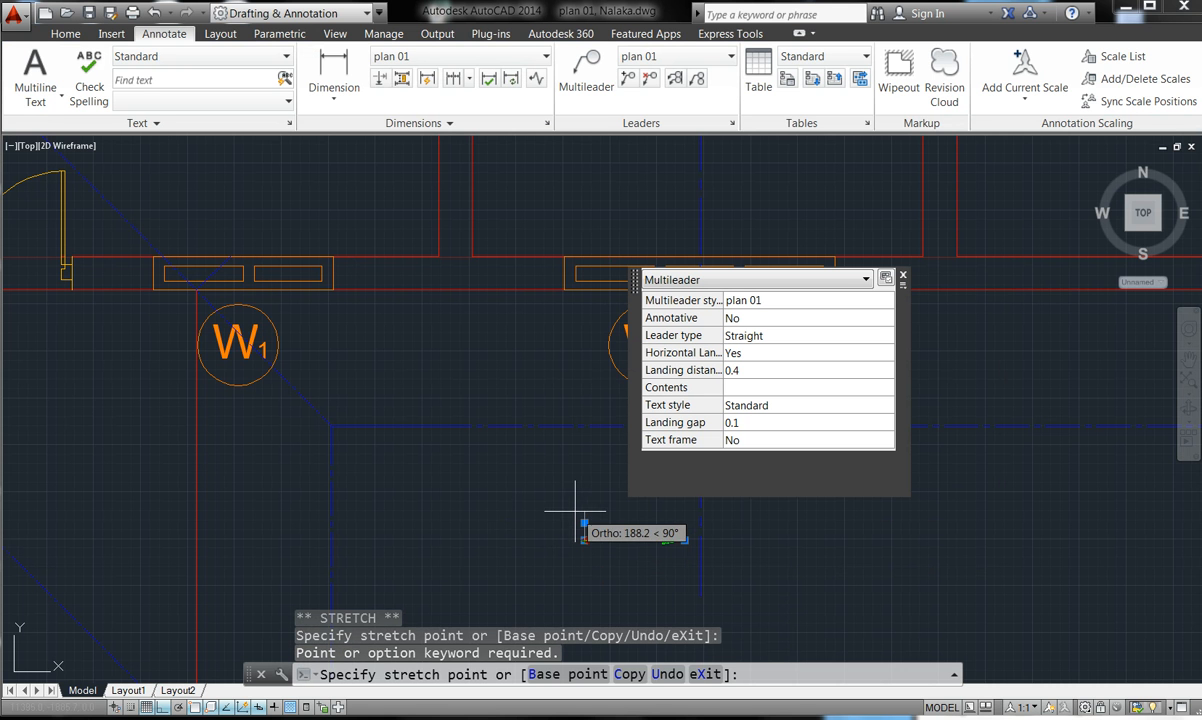
pyautogui.press('Delete')
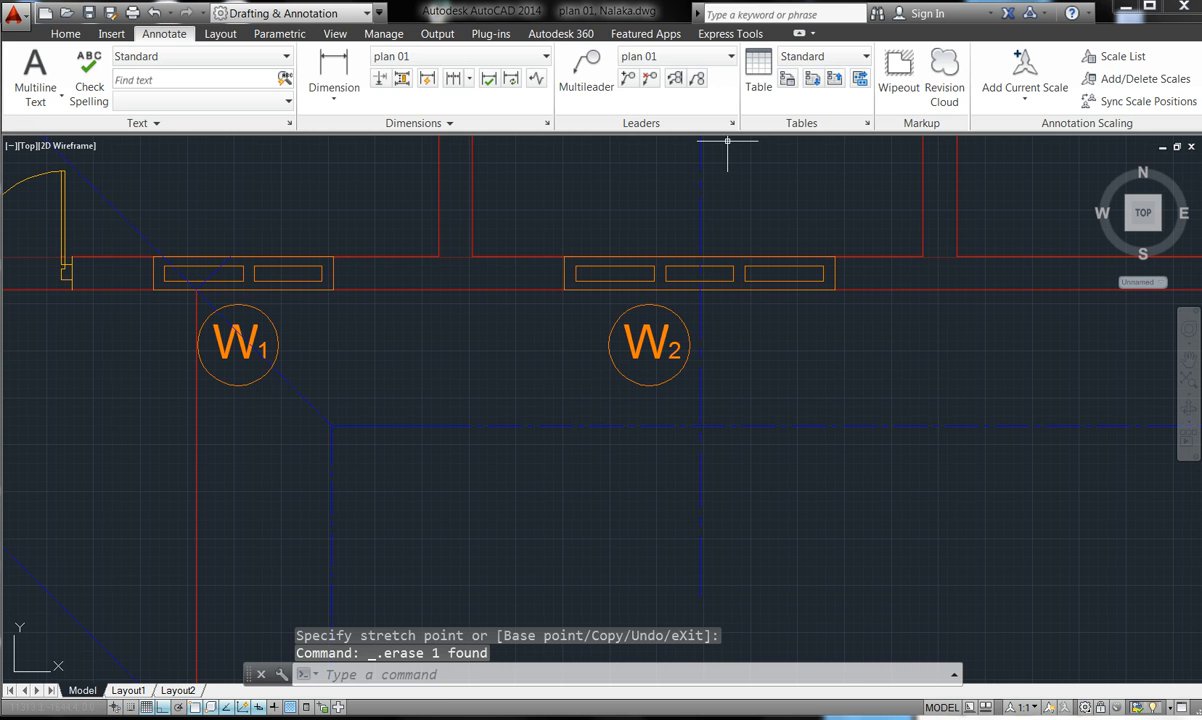
# - Add a section arrow labelled 'A' below the floor plan
pyautogui.click(586, 68)
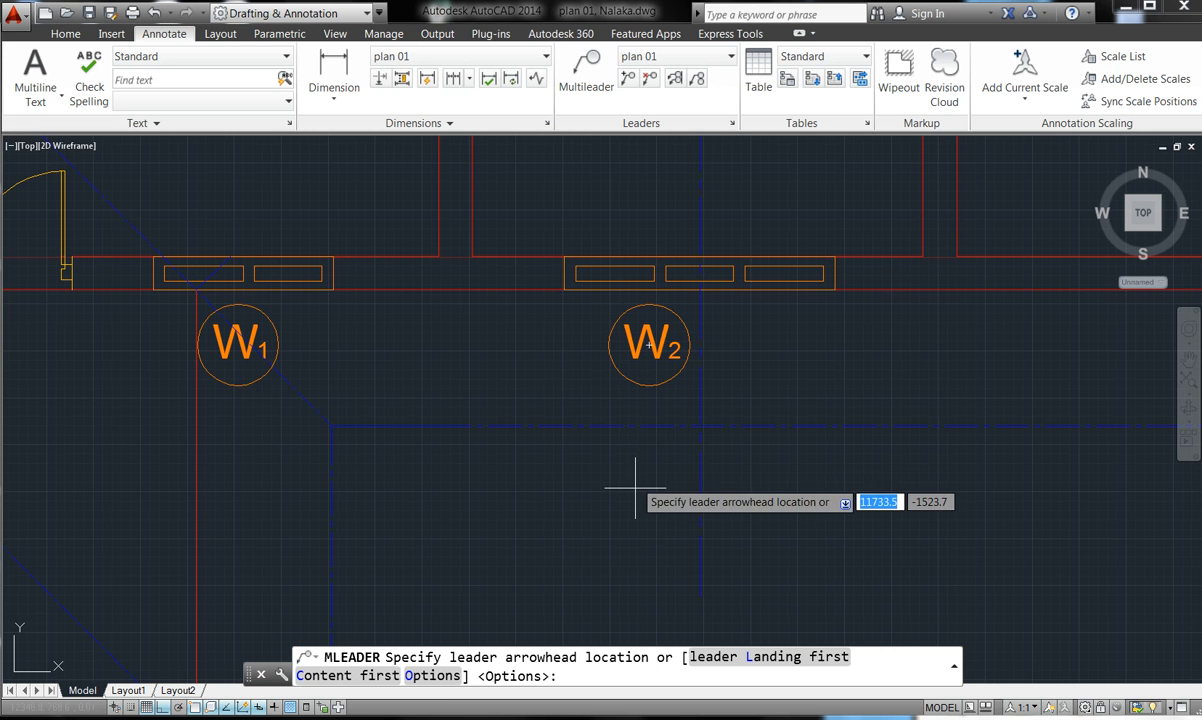
pyautogui.click(689, 536)
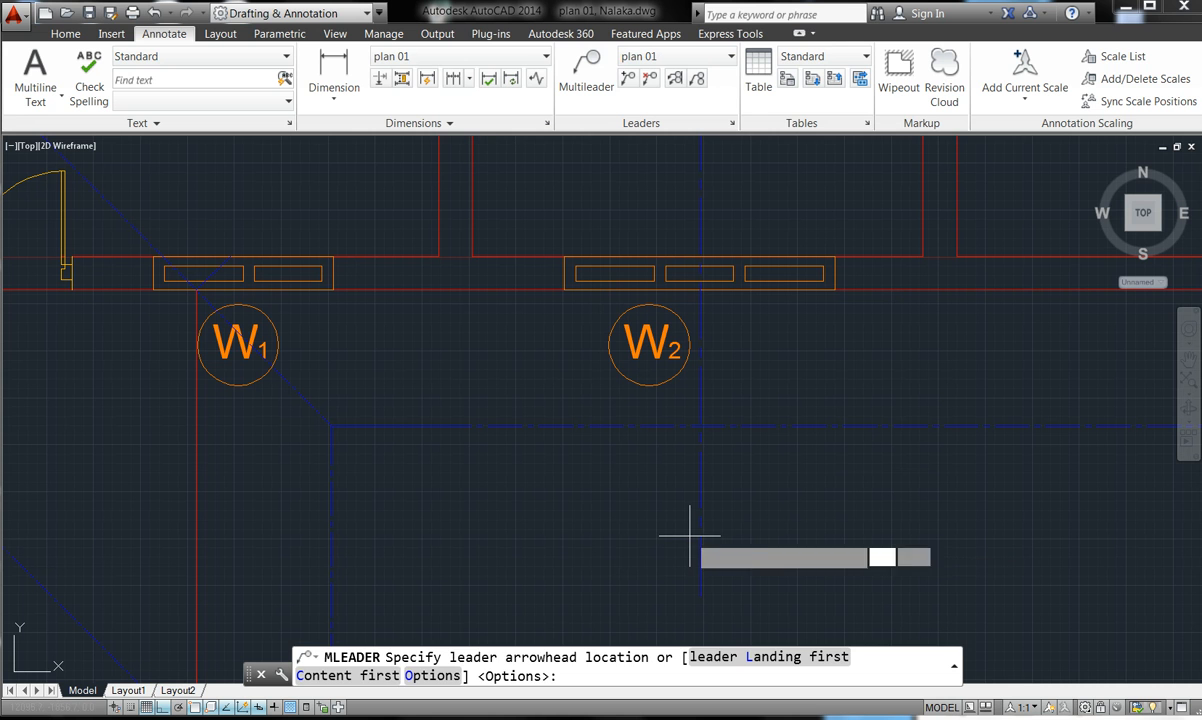
pyautogui.click(567, 533)
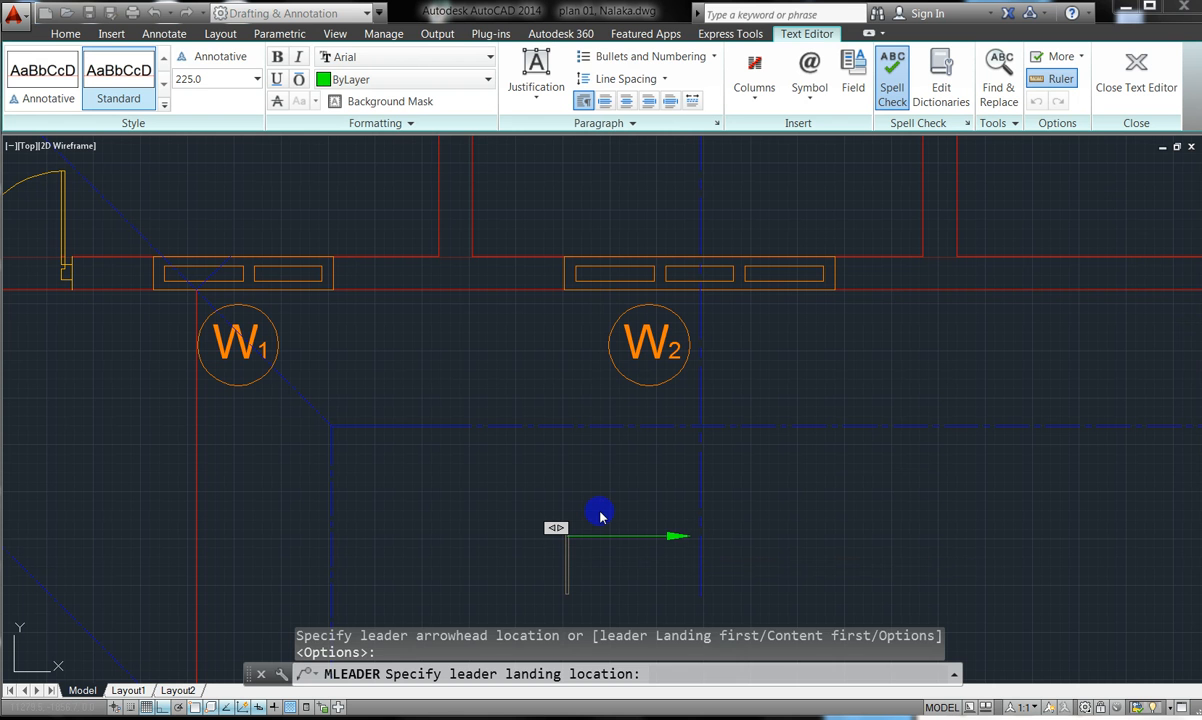
pyautogui.write('A')
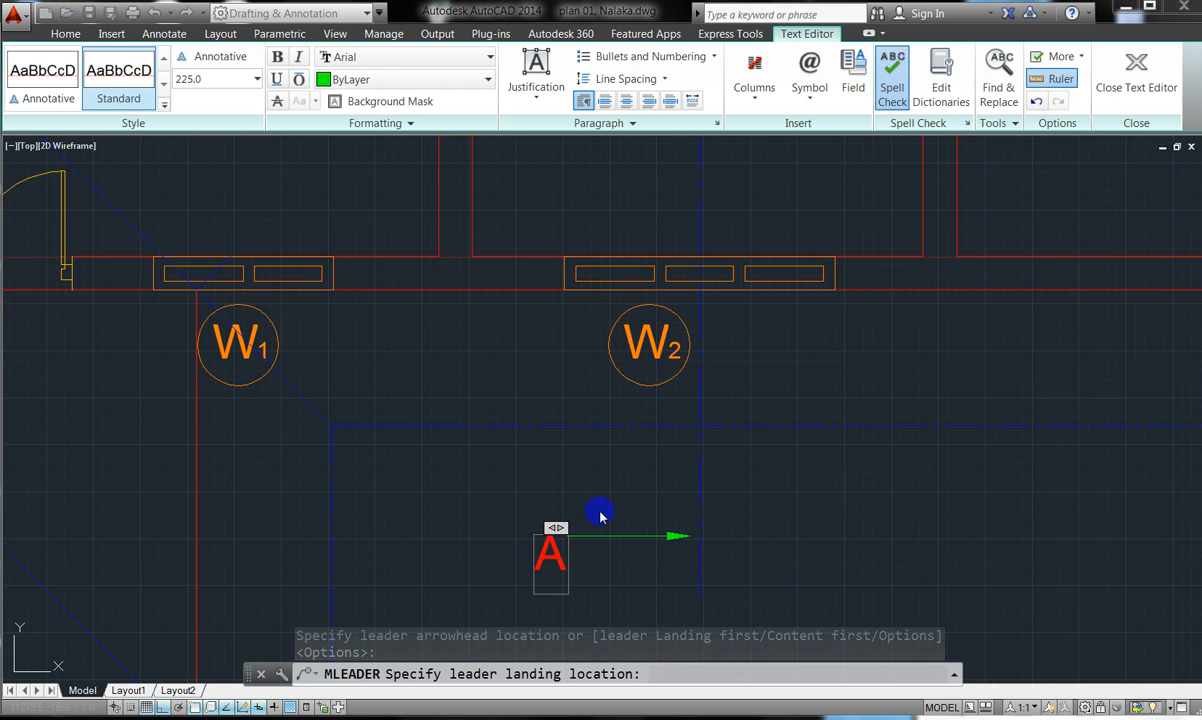
pyautogui.click(600, 594)
pyautogui.scroll(-6, 605, 595)
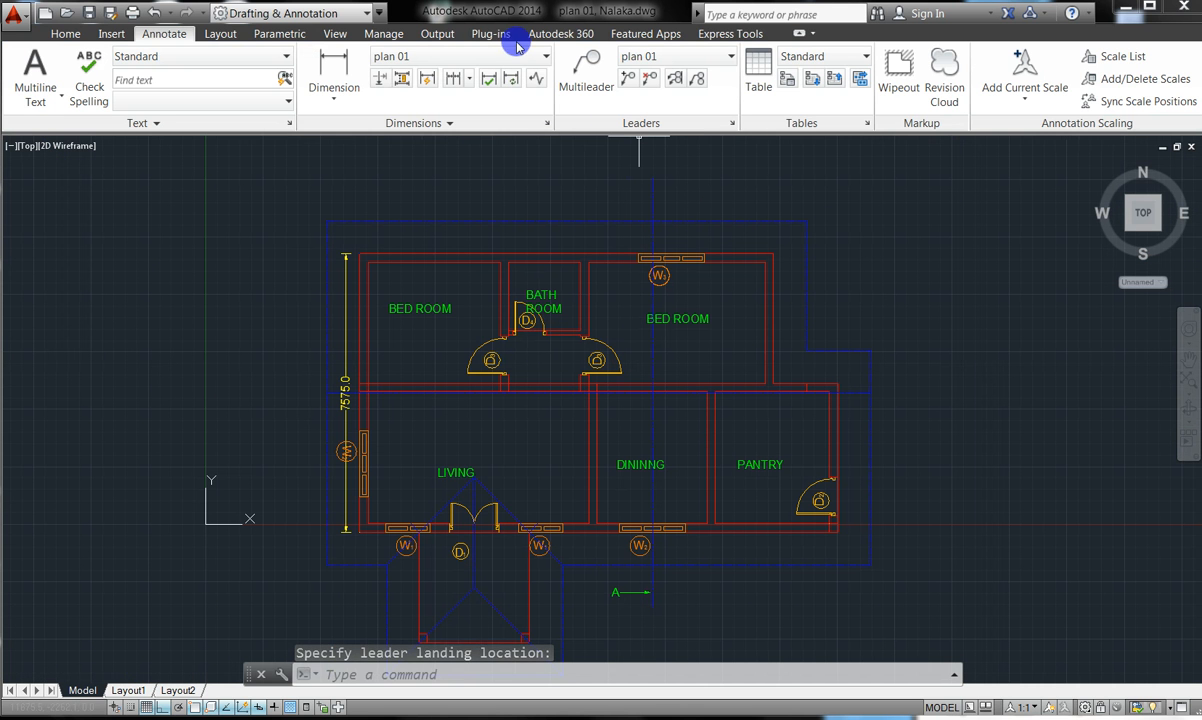
# - Add the 'A' section arrow above the plan and compare with the reference photo
pyautogui.click(590, 62)
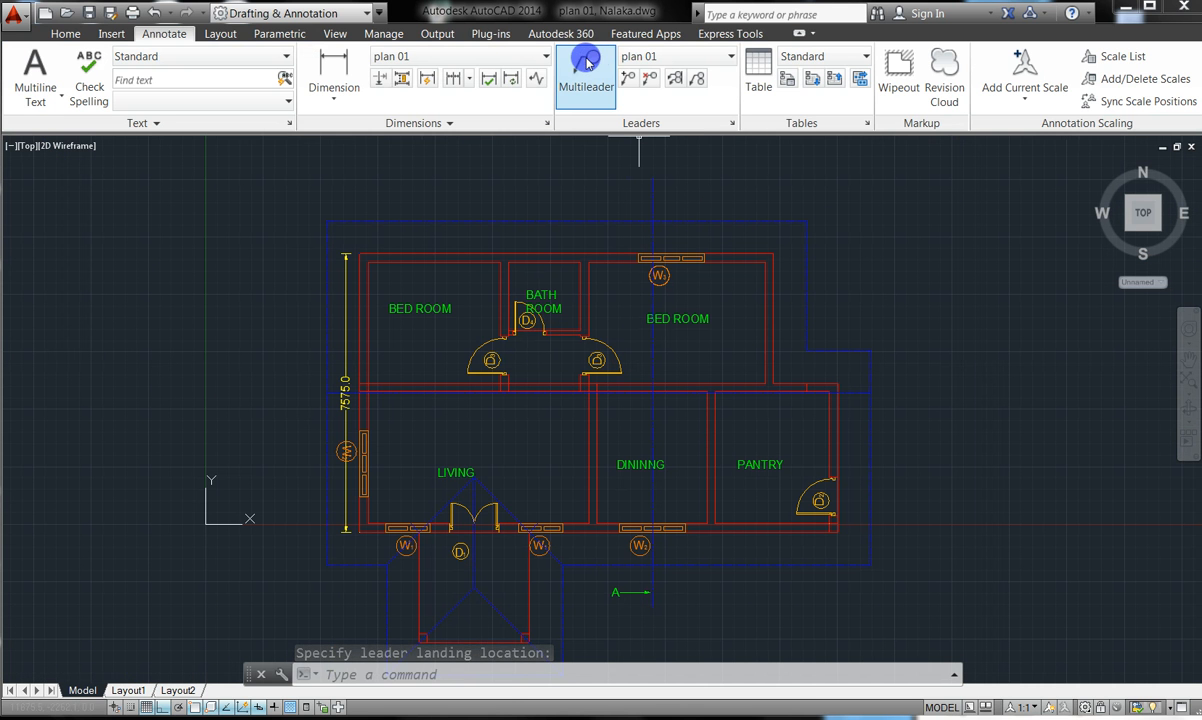
pyautogui.click(648, 197)
pyautogui.click(640, 197)
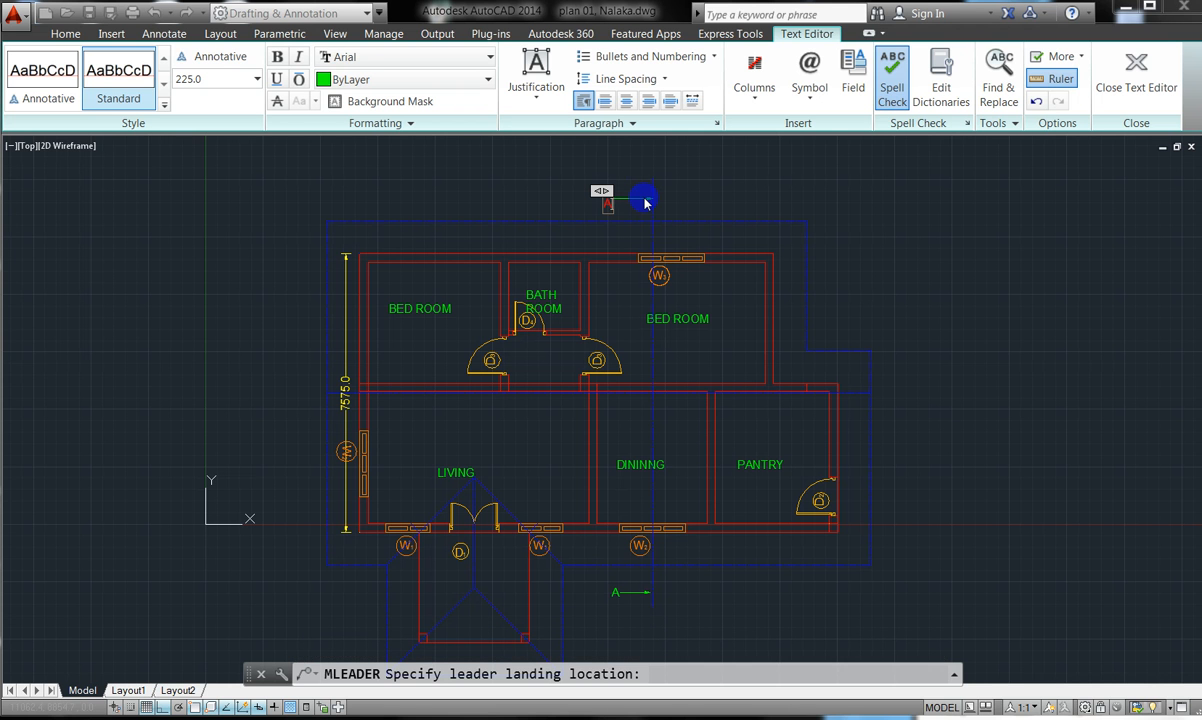
pyautogui.click(544, 197)
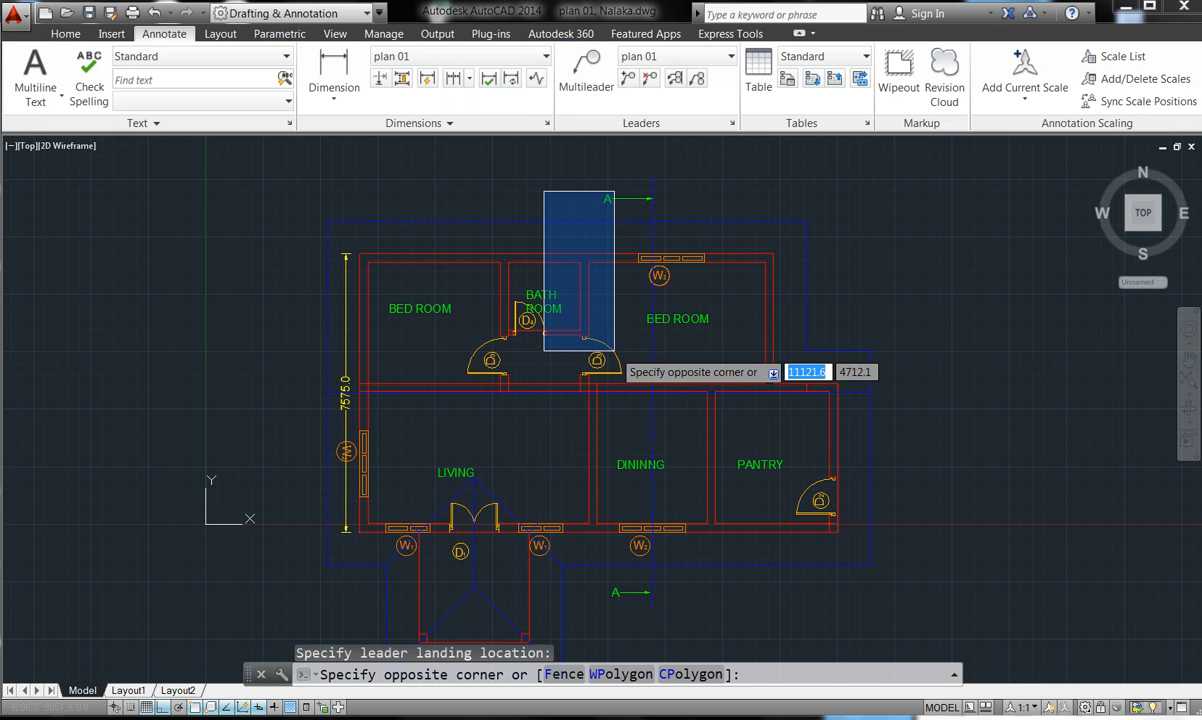
pyautogui.click(548, 185)
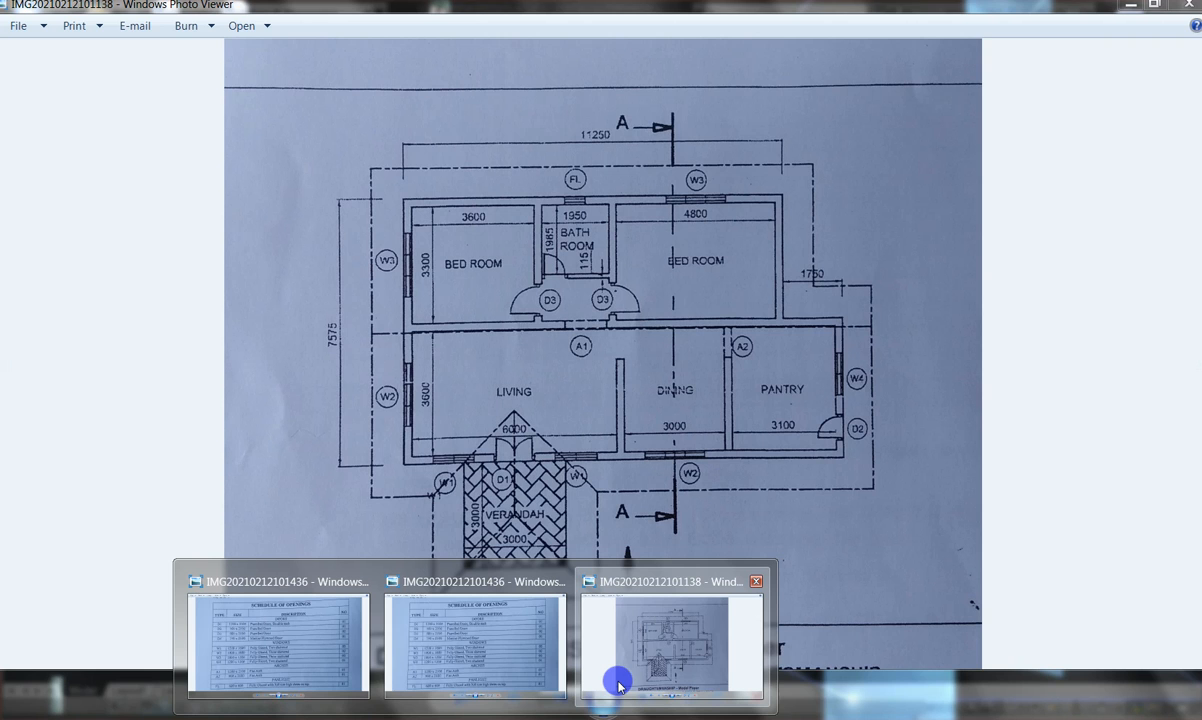
pyautogui.click(617, 680)
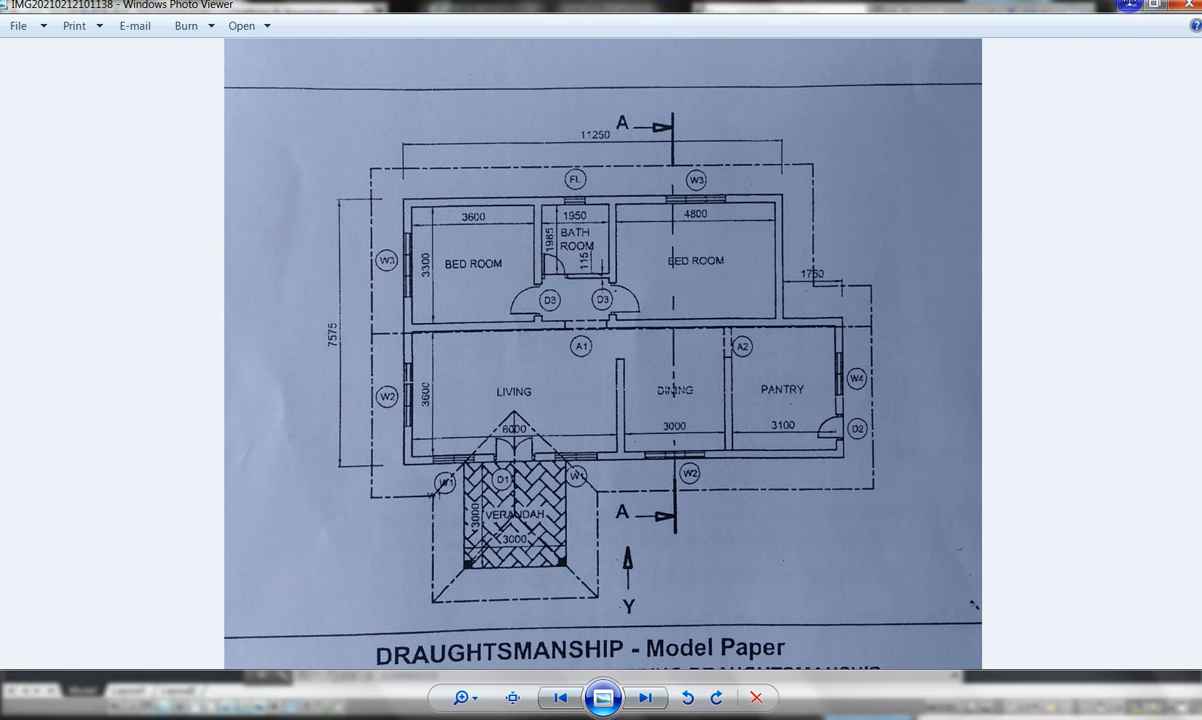
pyautogui.click(1127, 12)
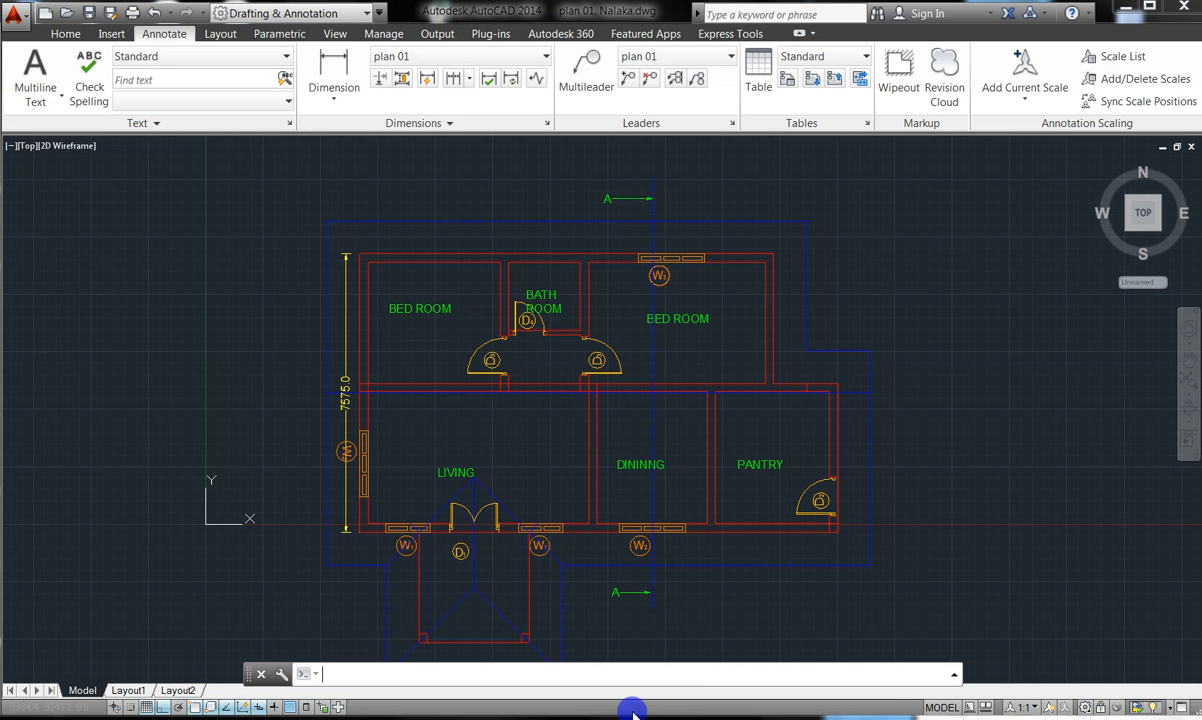
# - Draw a vertical leader beneath the lower A marker labelled 'Y'
pyautogui.click(587, 72)
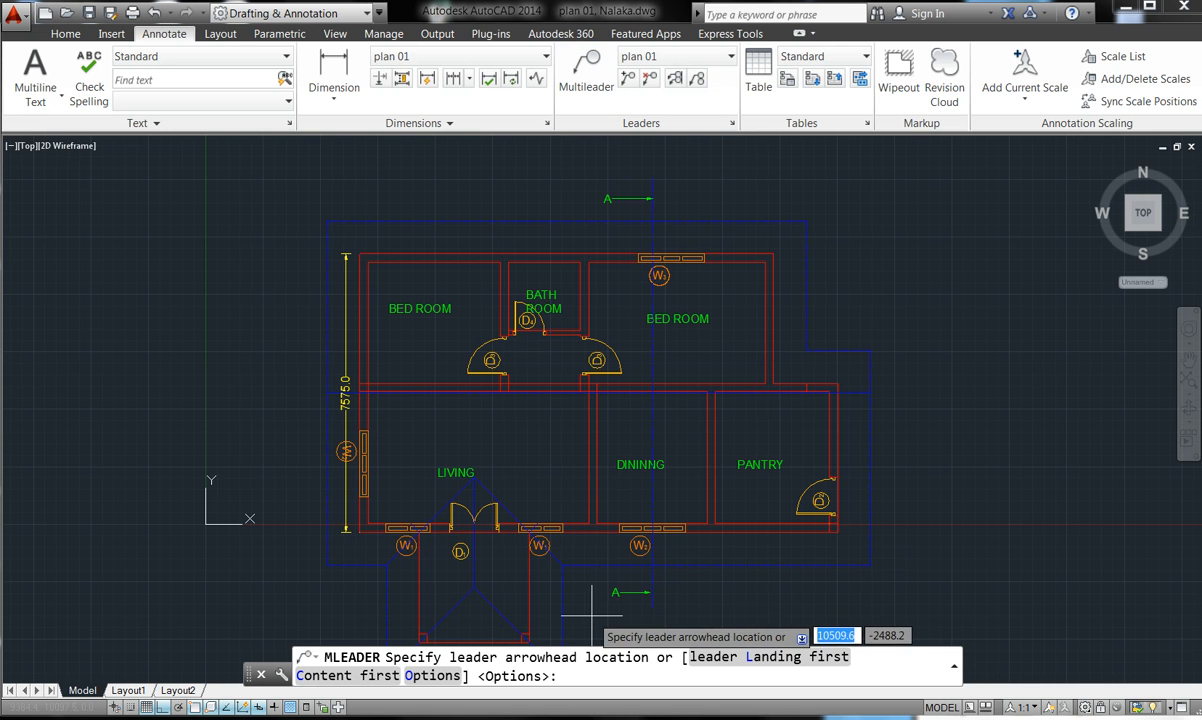
pyautogui.click(600, 598)
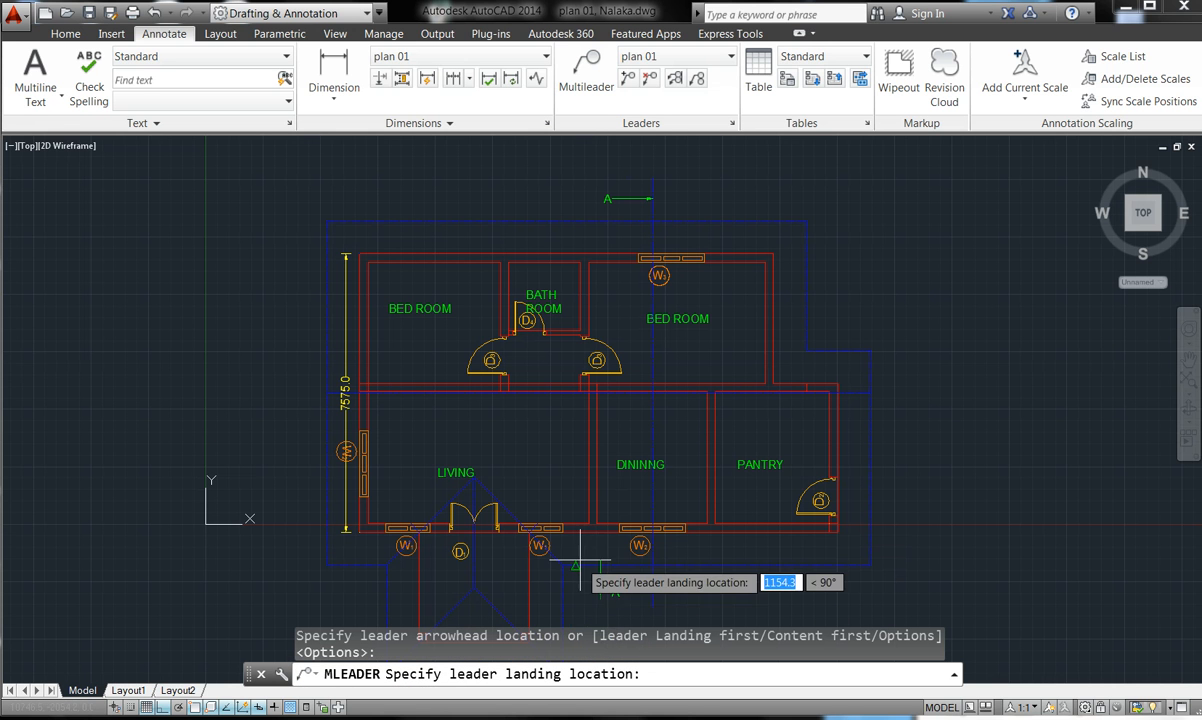
pyautogui.scroll(-6, 587, 548)
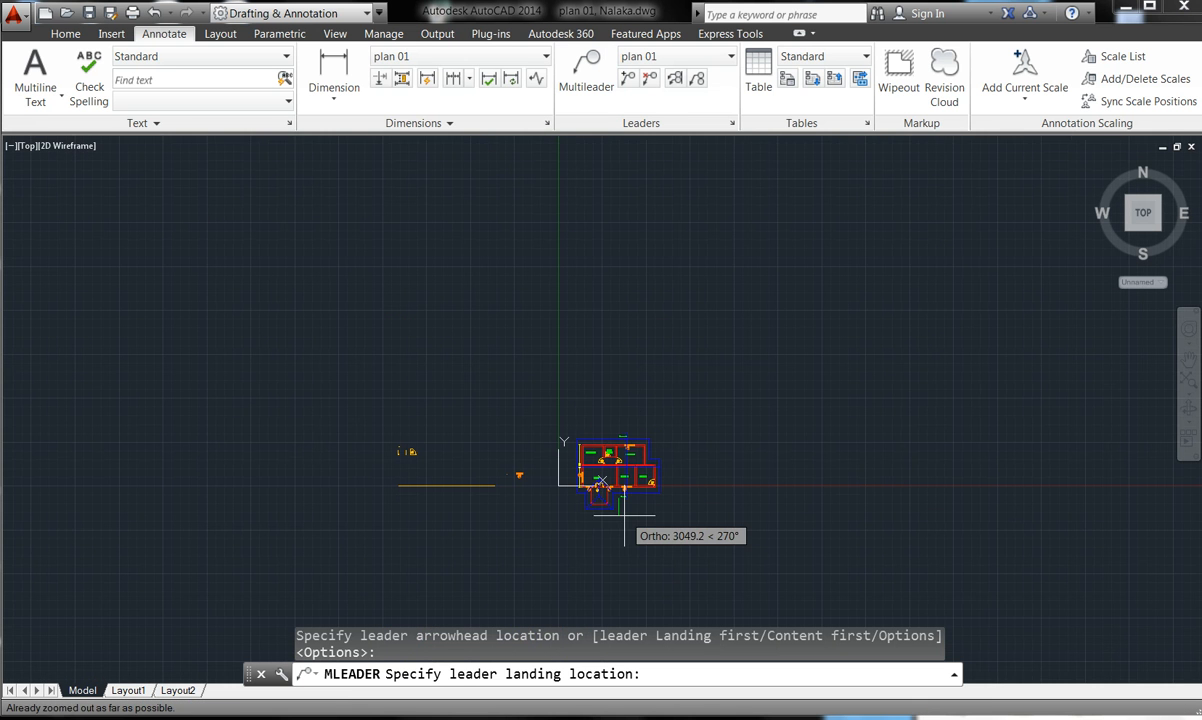
pyautogui.scroll(7, 624, 528)
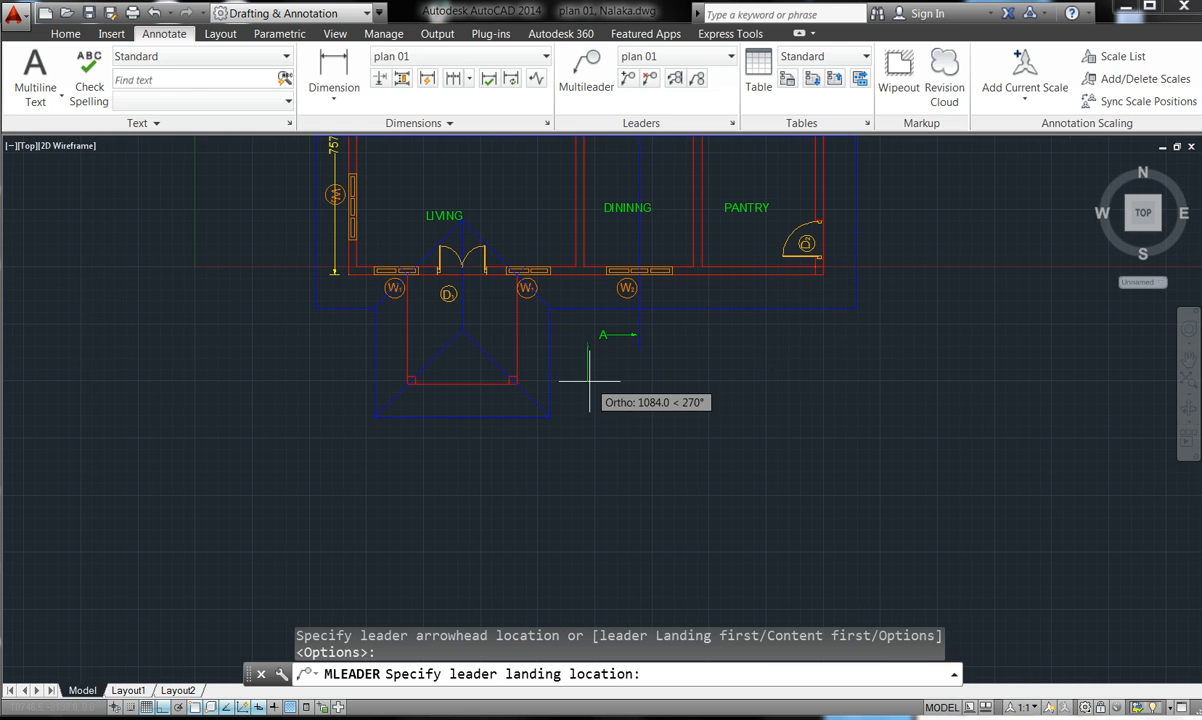
pyautogui.click(589, 376)
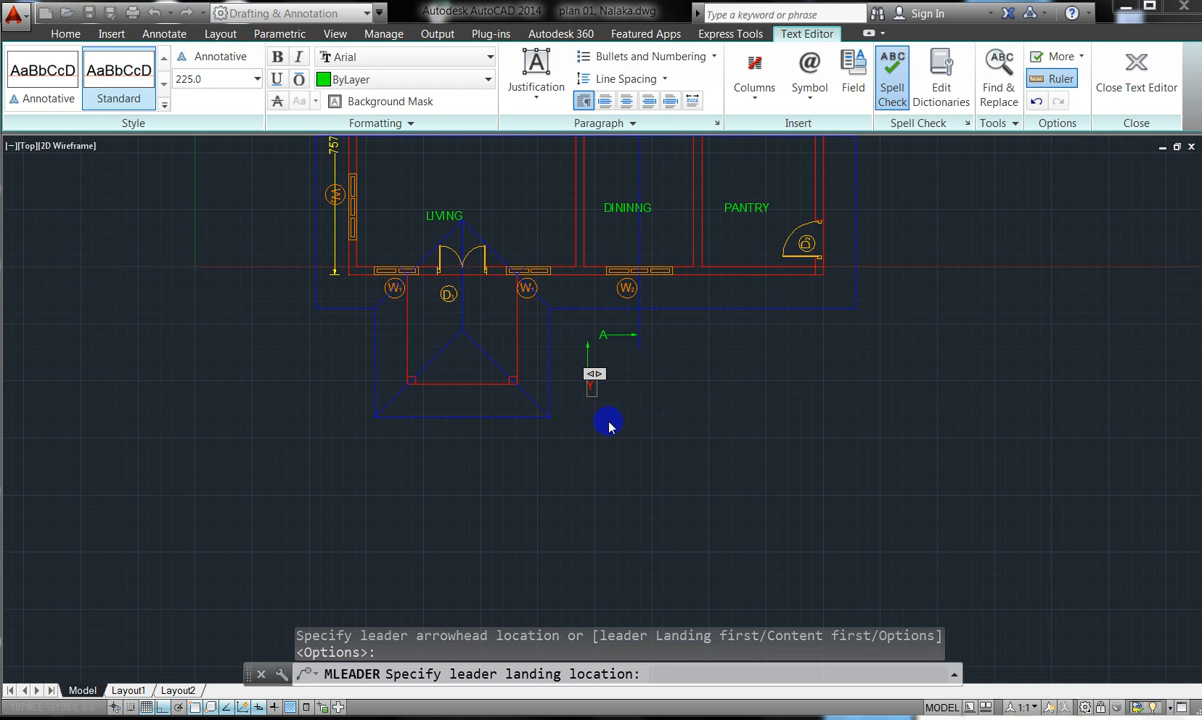
pyautogui.write('Y')
pyautogui.click(631, 341)
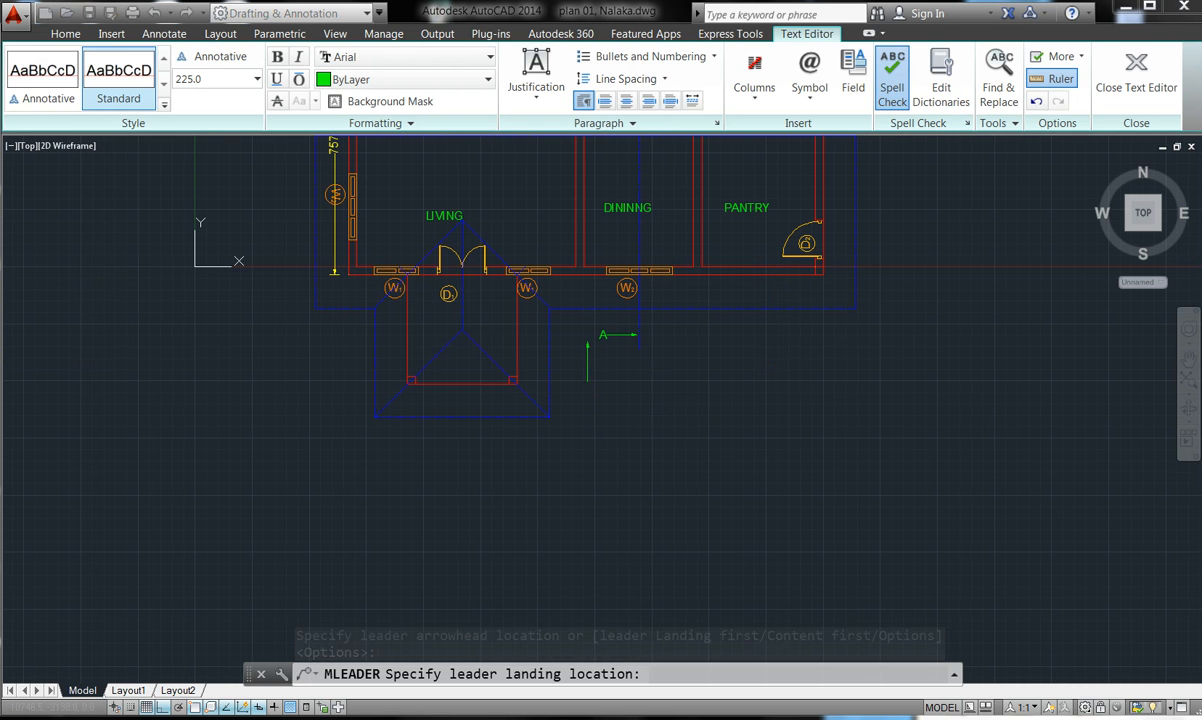
pyautogui.scroll(2, 608, 376)
pyautogui.scroll(7, 568, 374)
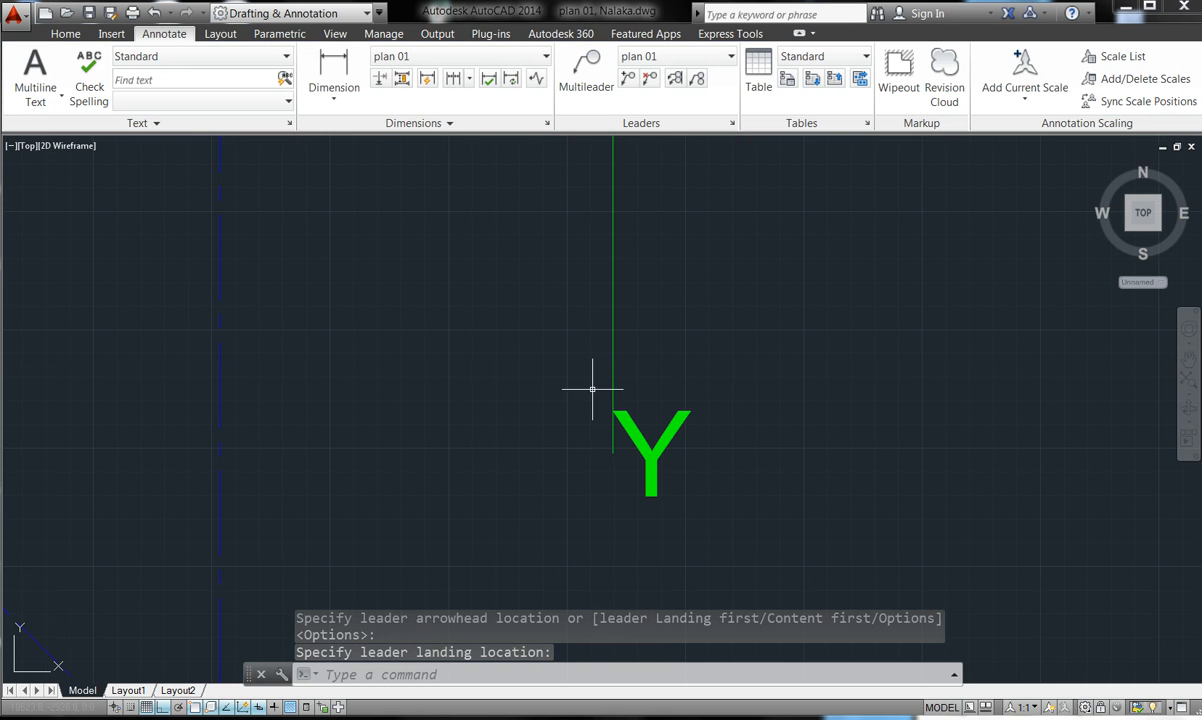
pyautogui.press('Escape')
pyautogui.scroll(-2, 620, 455)
pyautogui.scroll(-8, 625, 463)
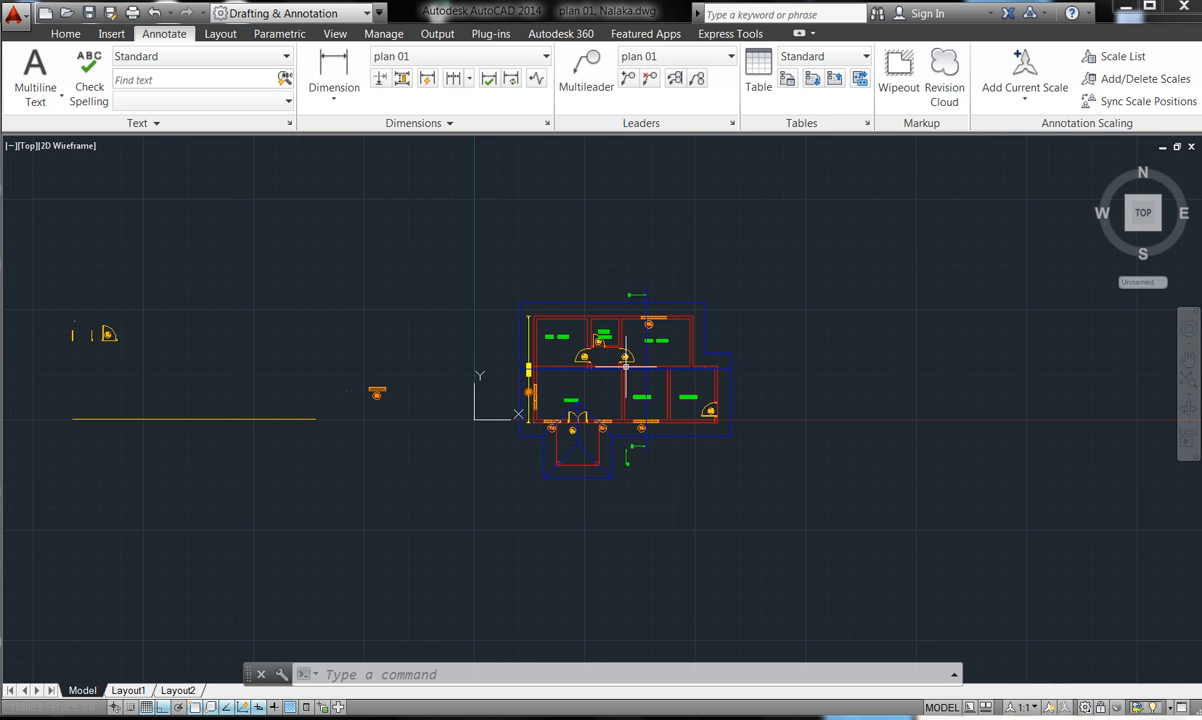
pyautogui.scroll(2, 755, 355)
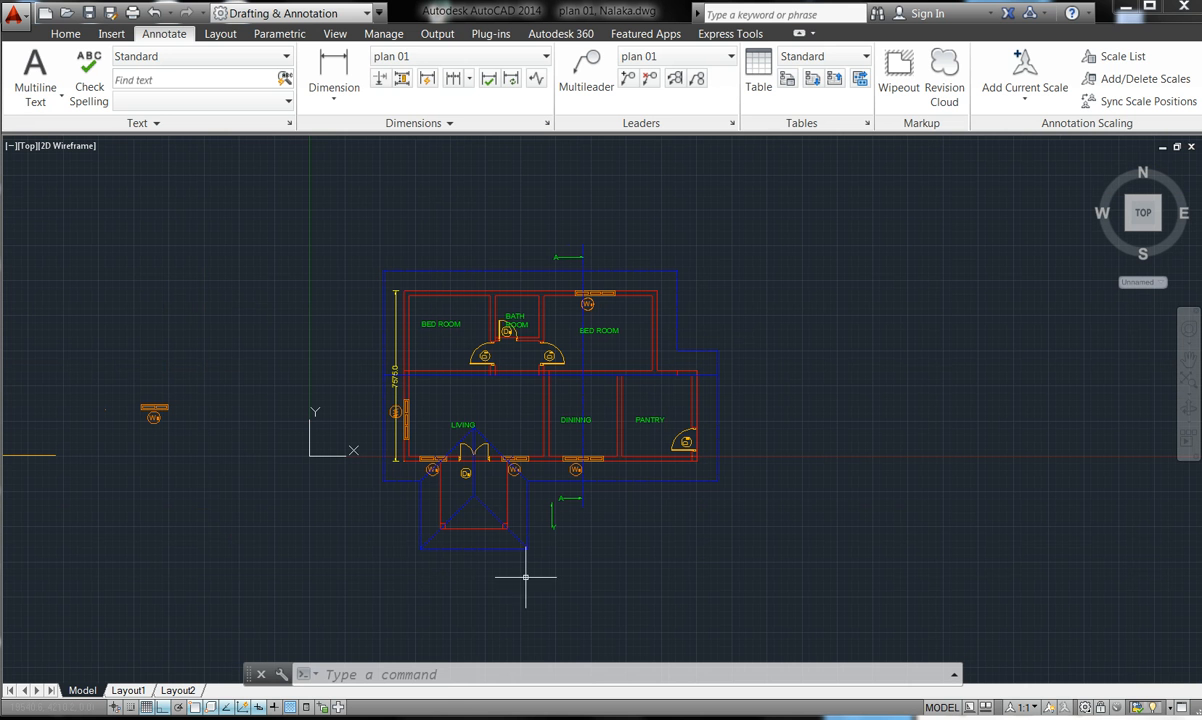
pyautogui.moveTo(374, 719)
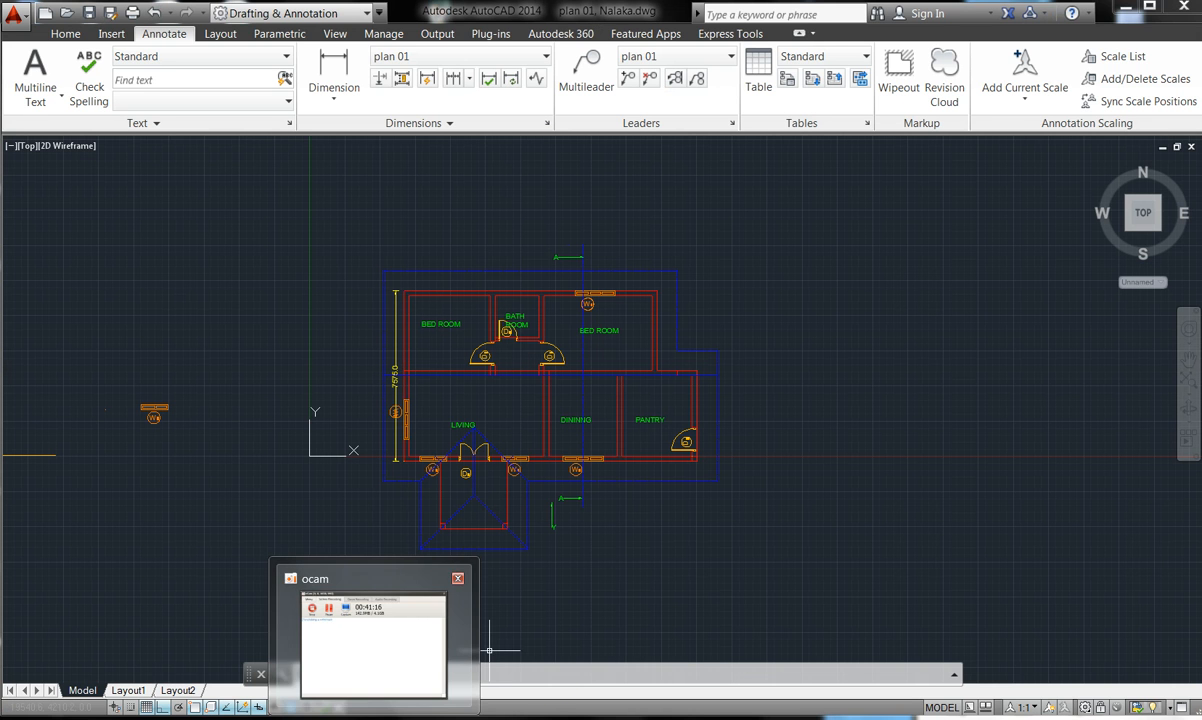
pyautogui.click(718, 604)
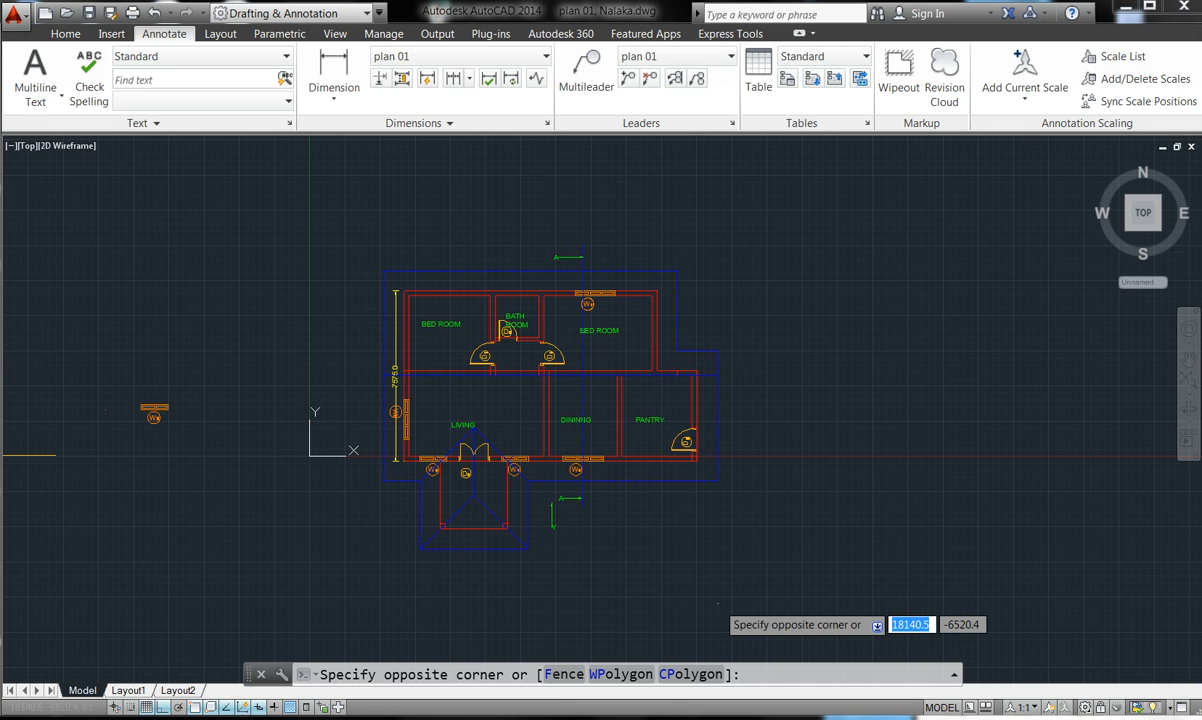
pyautogui.press('Escape')
pyautogui.press('Escape')
pyautogui.press('Escape')
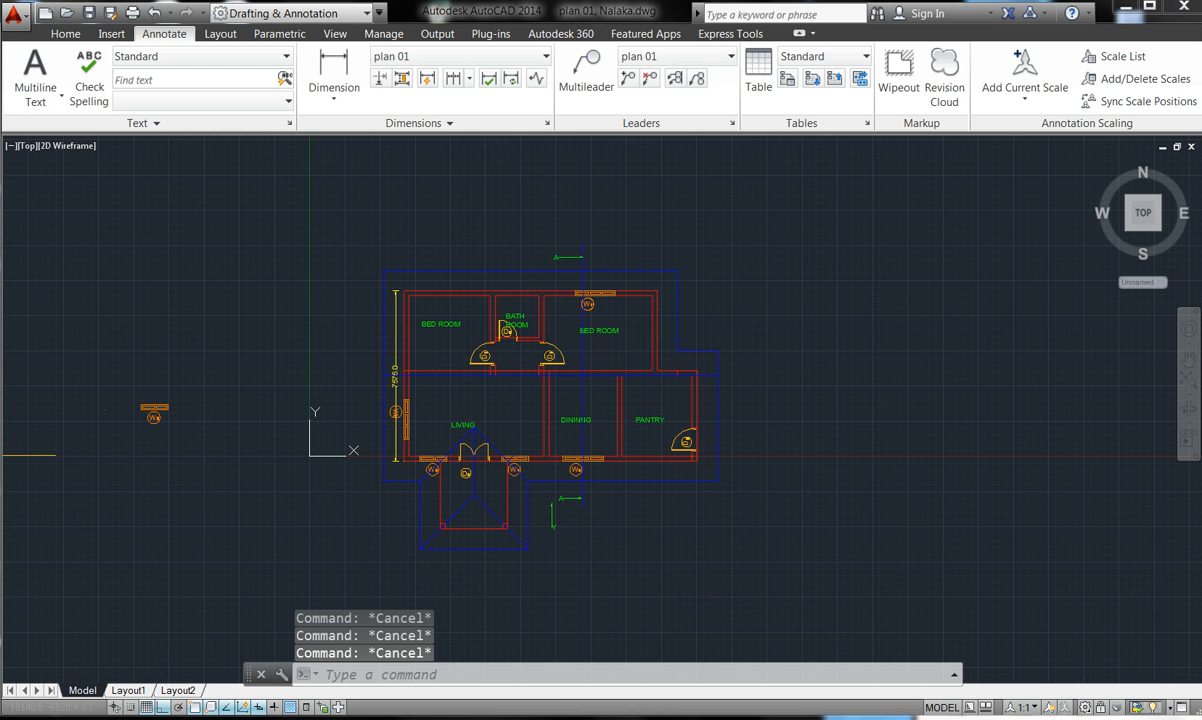
pyautogui.scroll(4, 616, 282)
pyautogui.scroll(2, 616, 282)
pyautogui.scroll(-2, 550, 247)
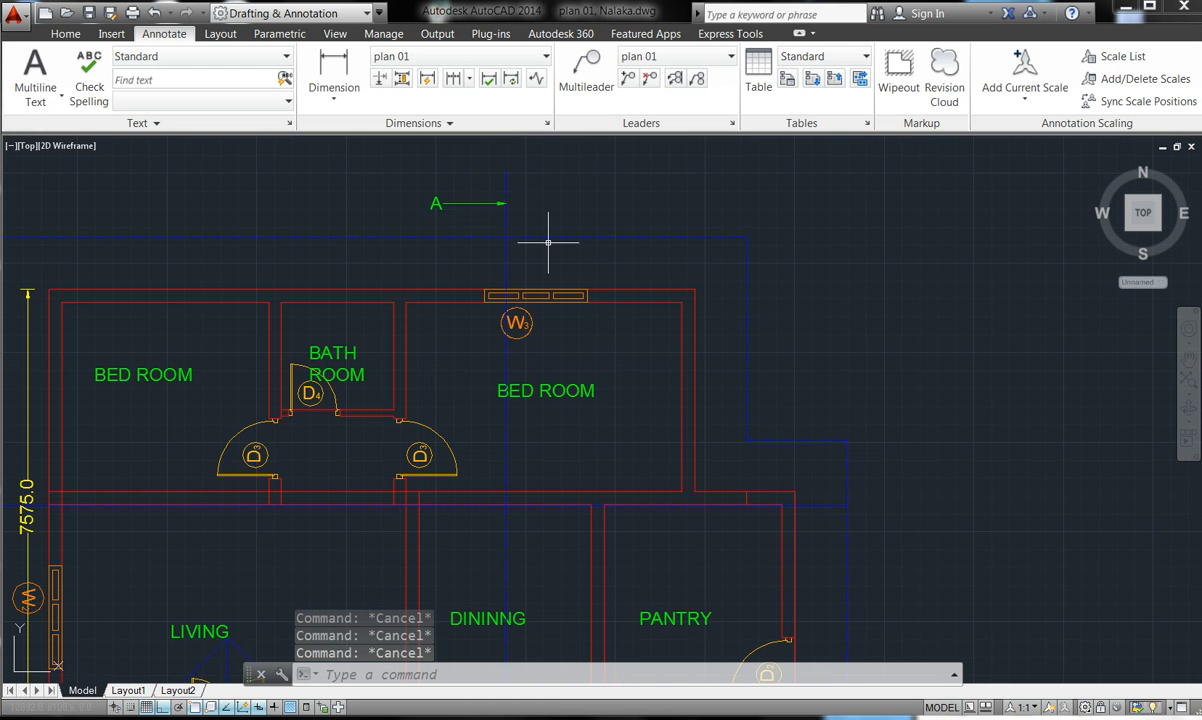
pyautogui.scroll(-4, 510, 155)
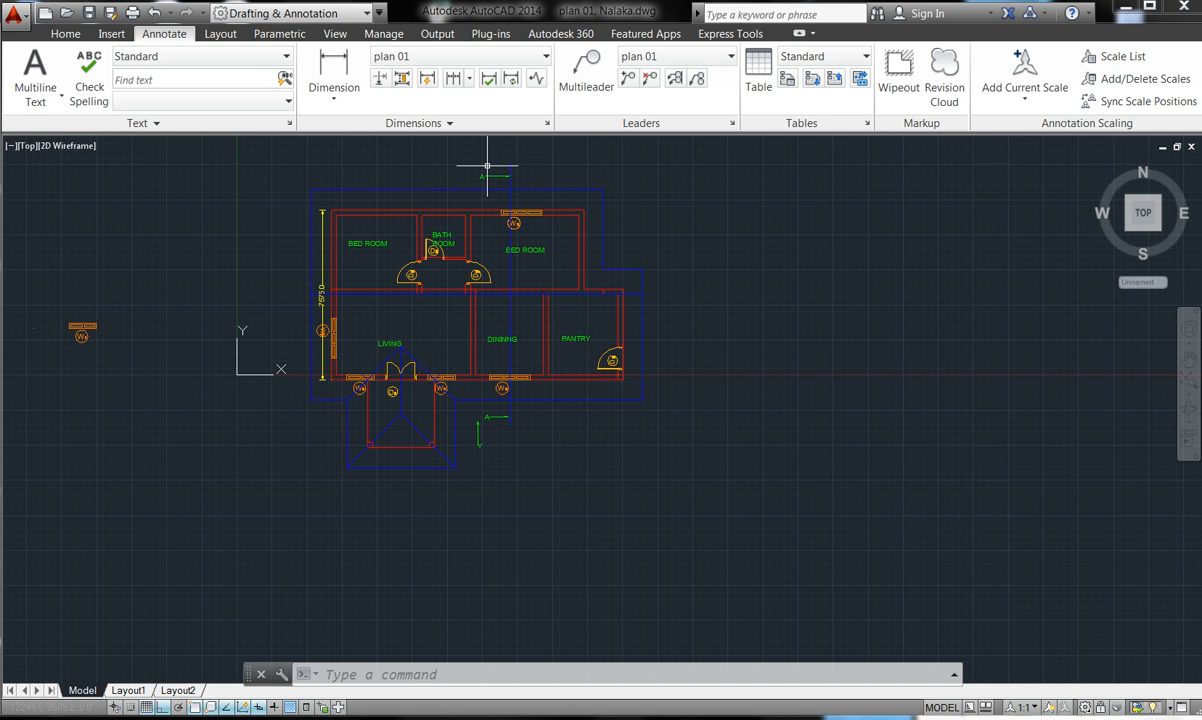
pyautogui.scroll(10, 495, 166)
pyautogui.scroll(-5, 505, 172)
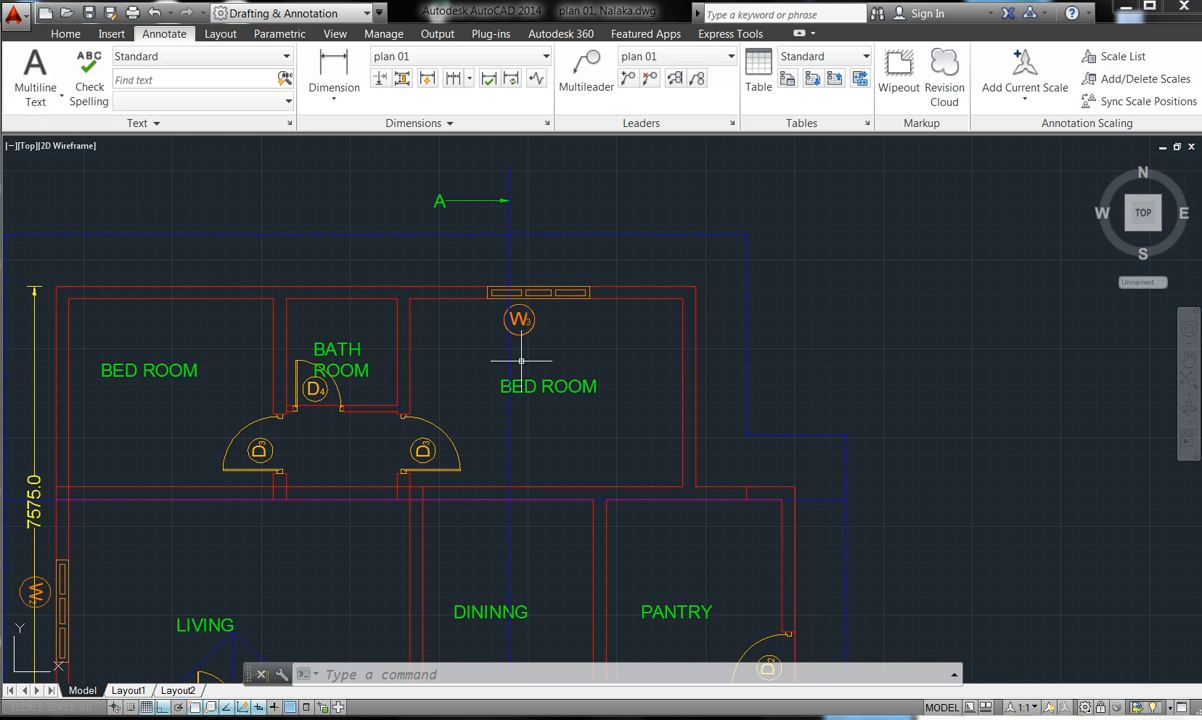
pyautogui.scroll(-2, 575, 290)
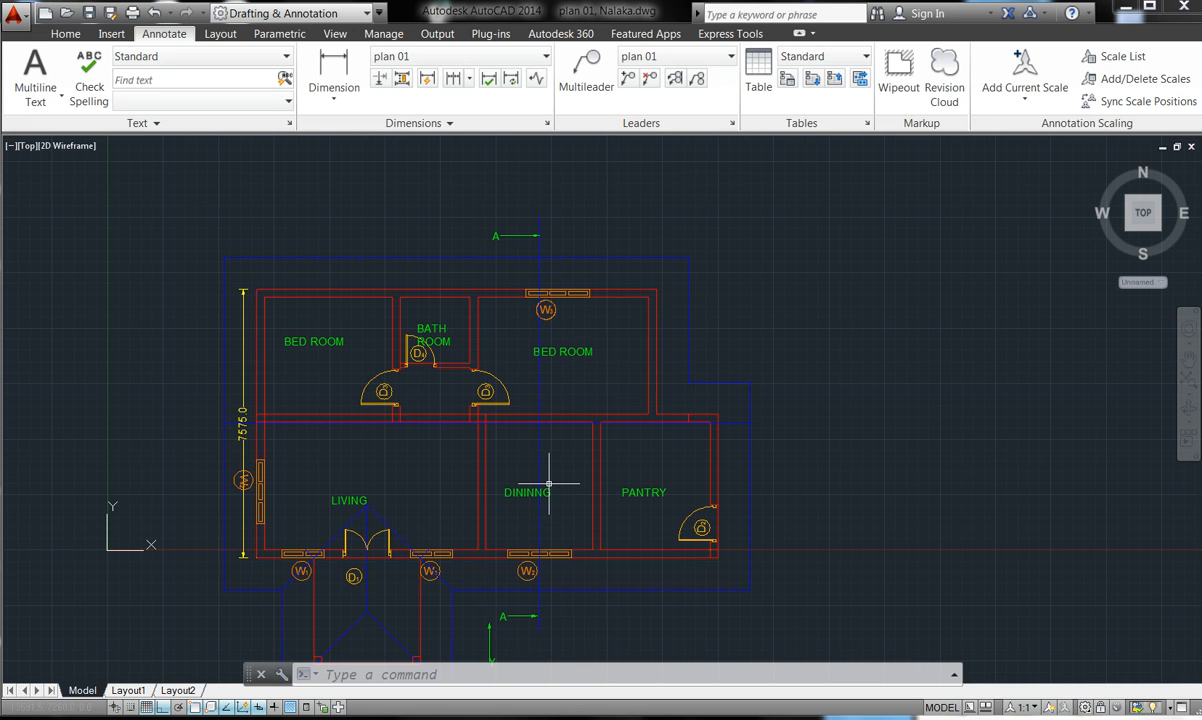
pyautogui.moveTo(547, 491)
pyautogui.moveTo(600, 448)
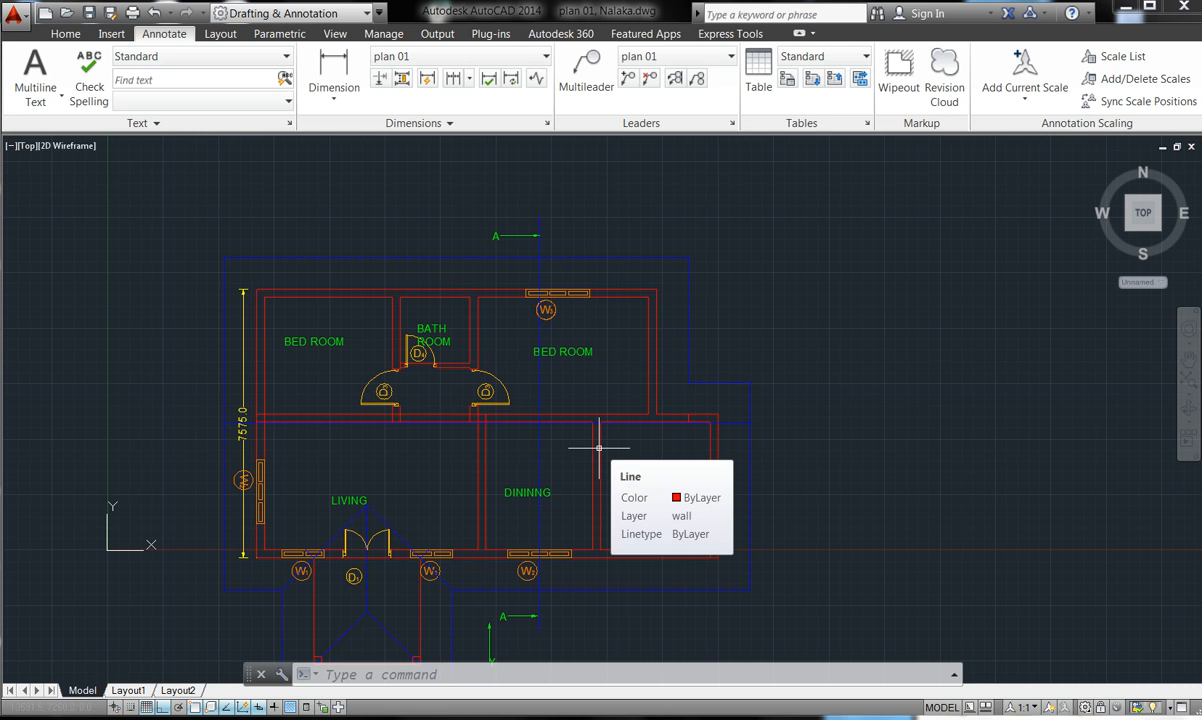
# - Start the Line command on the Home tab and view the Schedule of Openings photo
pyautogui.scroll(6, 597, 453)
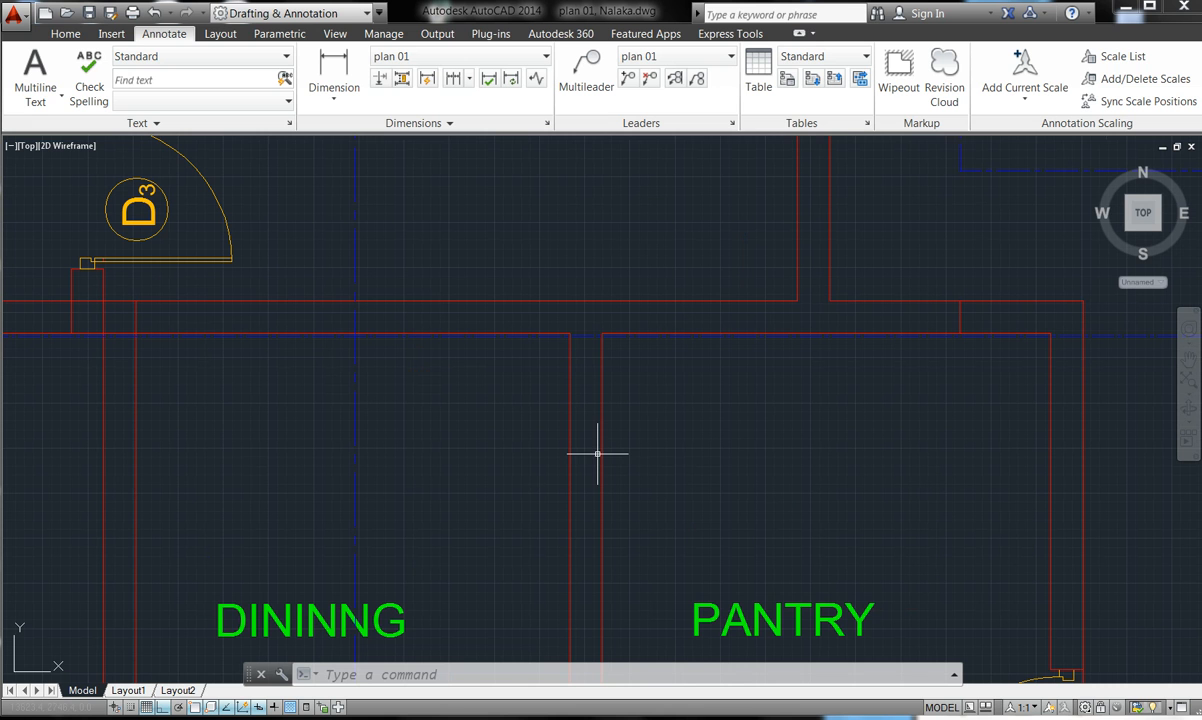
pyautogui.click(72, 63)
pyautogui.click(67, 34)
pyautogui.click(18, 64)
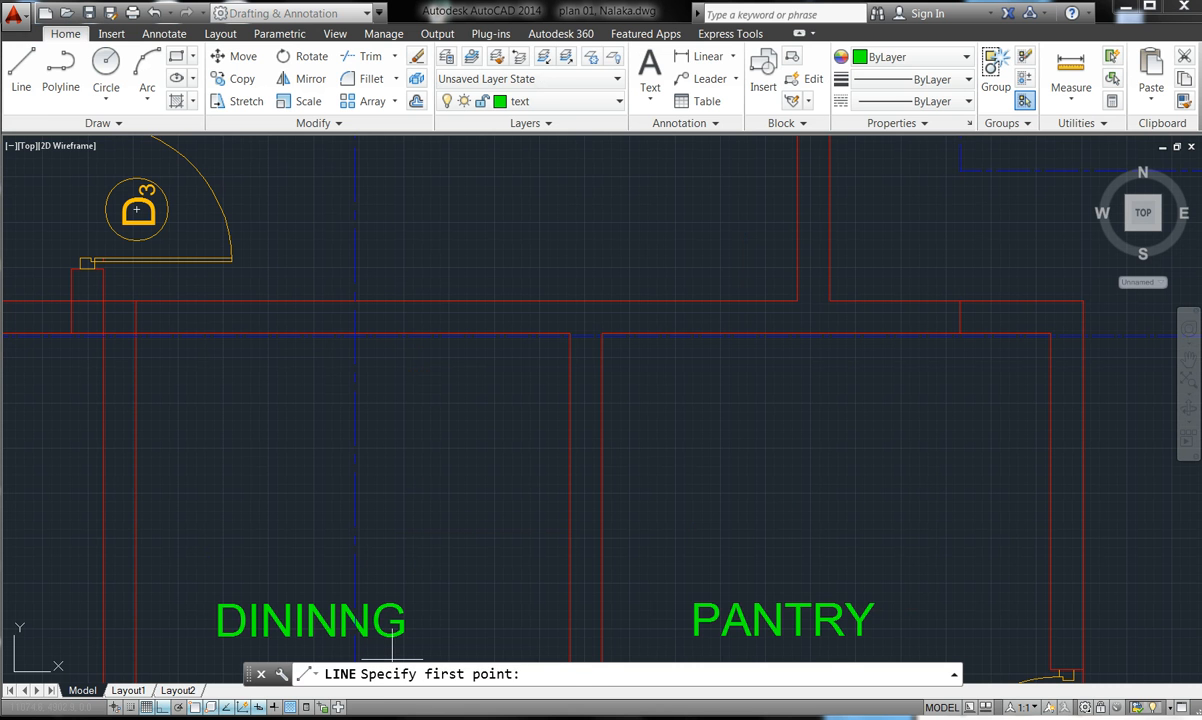
pyautogui.moveTo(470, 716)
pyautogui.click(486, 637)
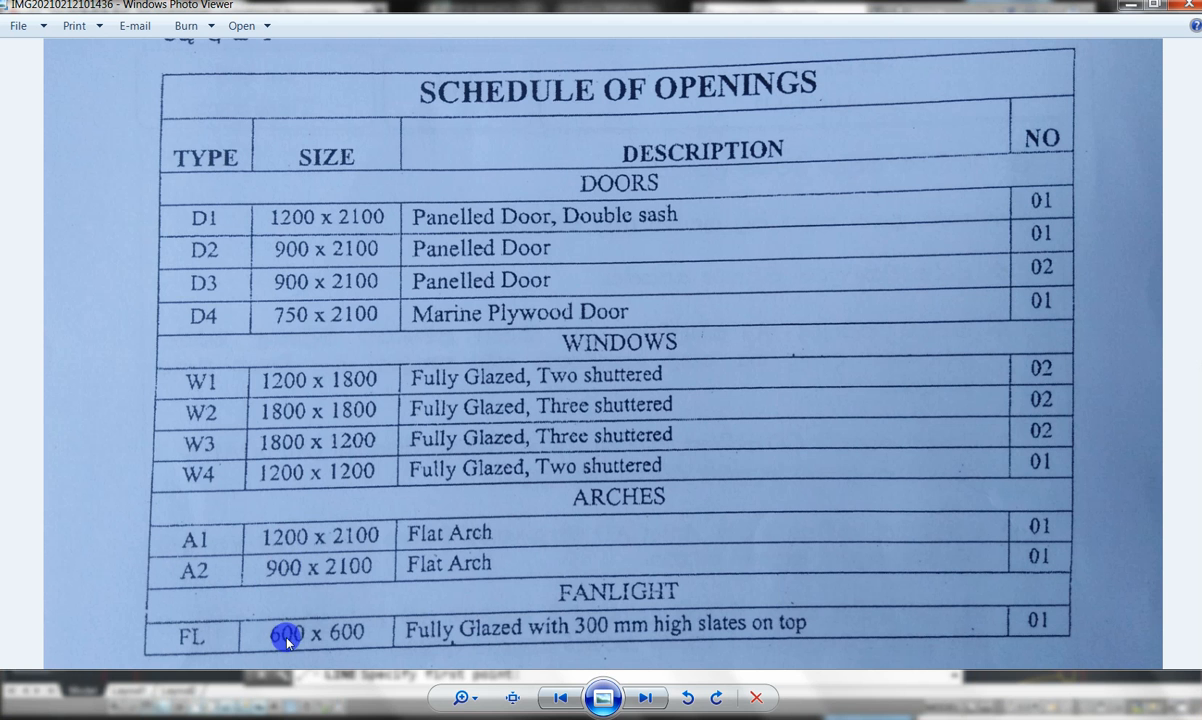
# - Bring the AutoCAD drawing back in front of the photo
pyautogui.moveTo(425, 716)
pyautogui.click(442, 676)
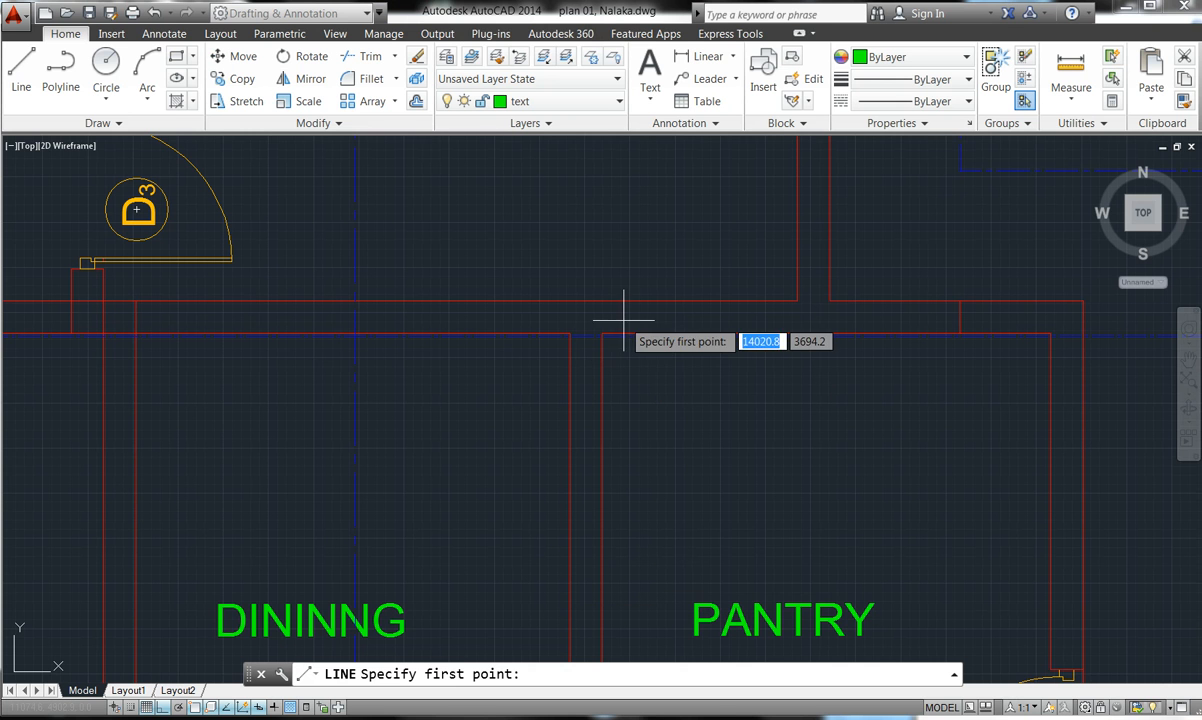
# - Draw a 900 line down the dining–pantry wall and a short cap across its thickness
pyautogui.click(570, 333)
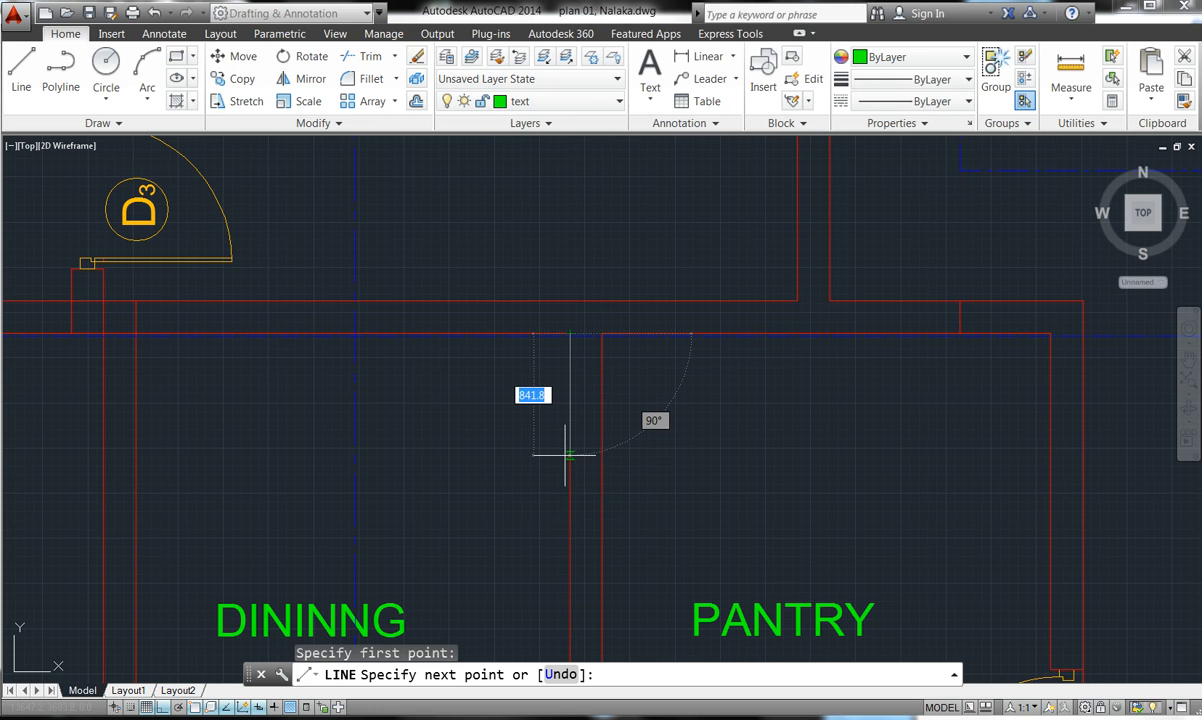
pyautogui.write('900')
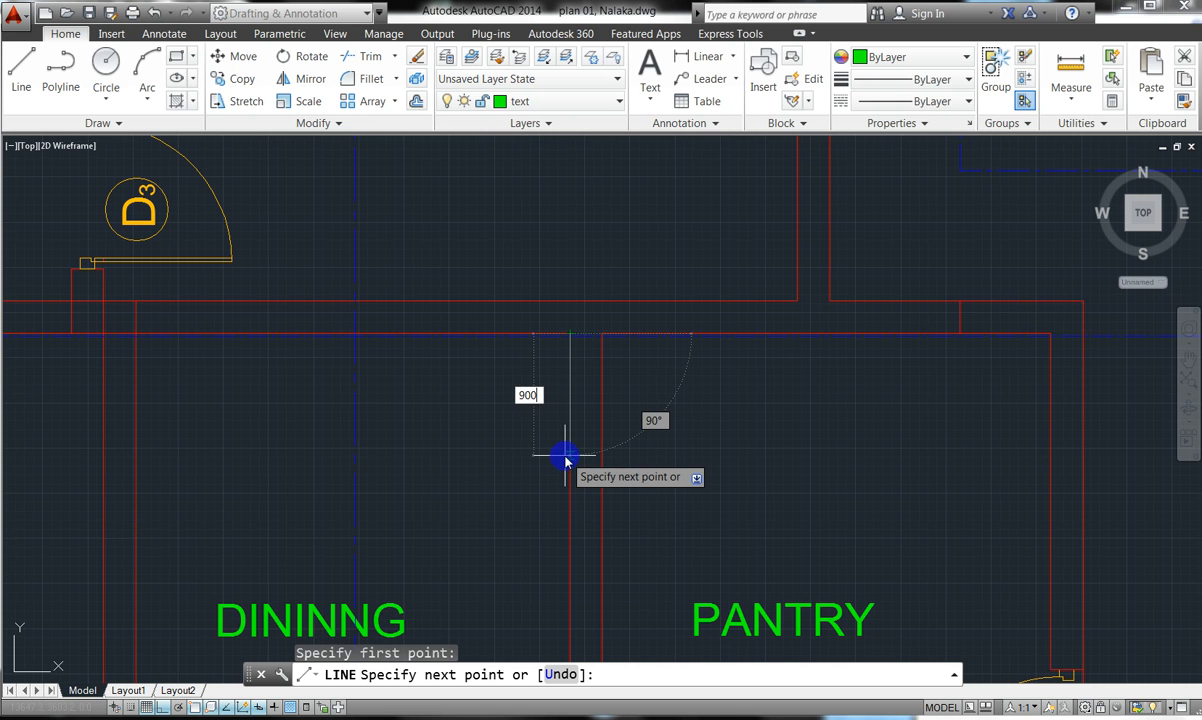
pyautogui.press('Return')
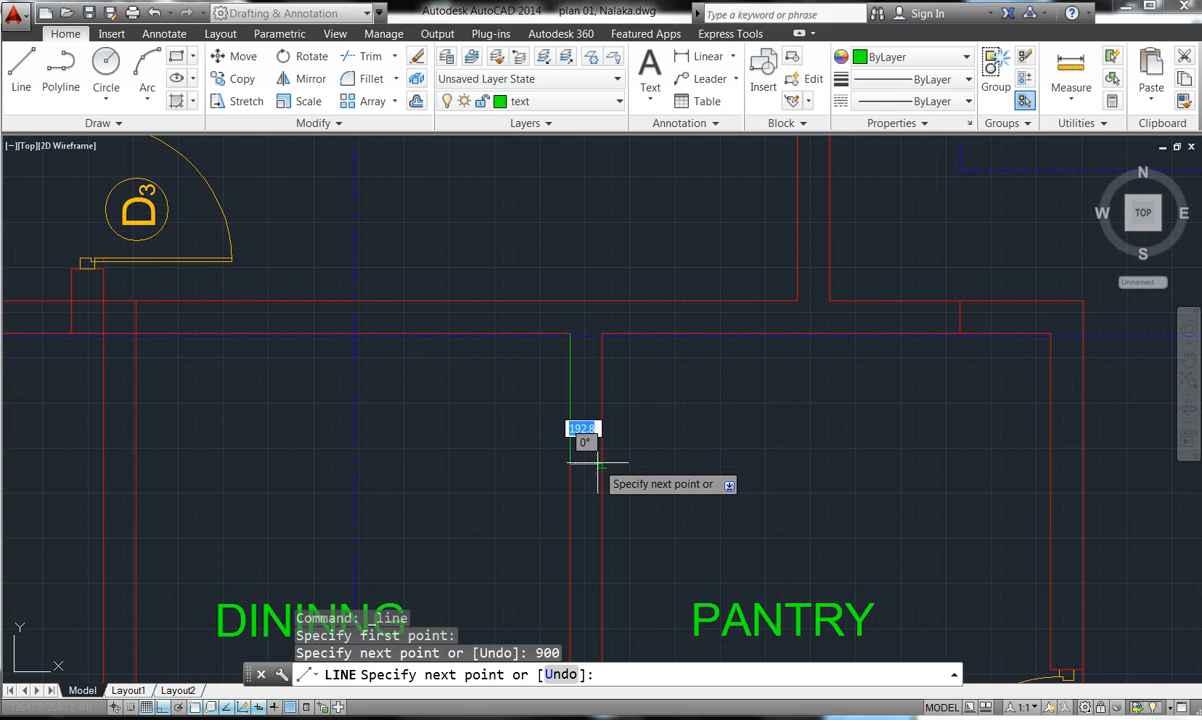
pyautogui.click(600, 463)
pyautogui.press('Escape')
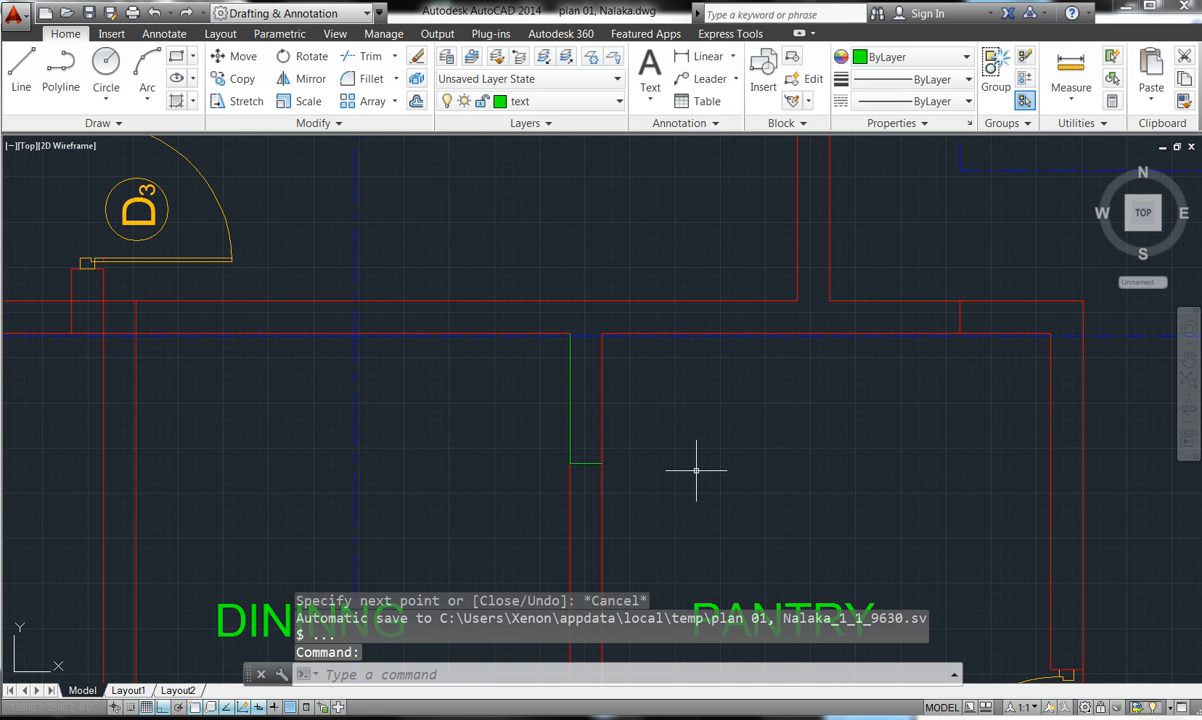
pyautogui.press('Escape')
pyautogui.press('Escape')
pyautogui.press('Escape')
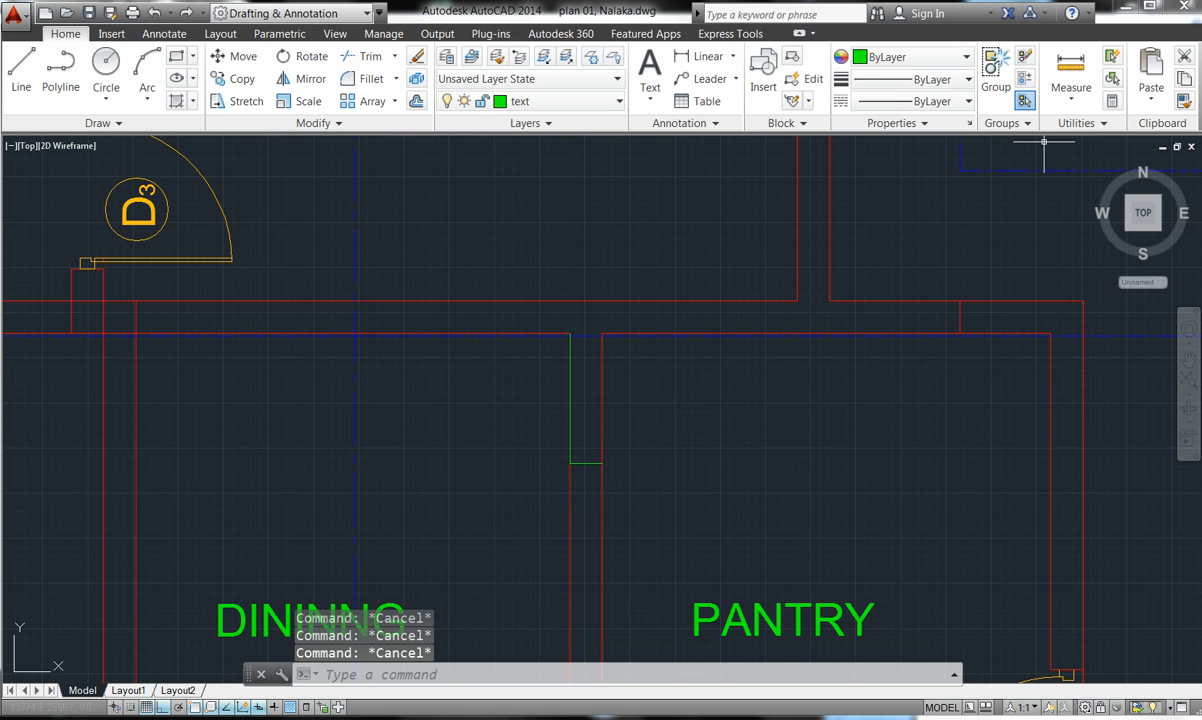
# - Try Match Properties, then delete the two new lines and undo the deletion
pyautogui.doubleClick(1183, 101)
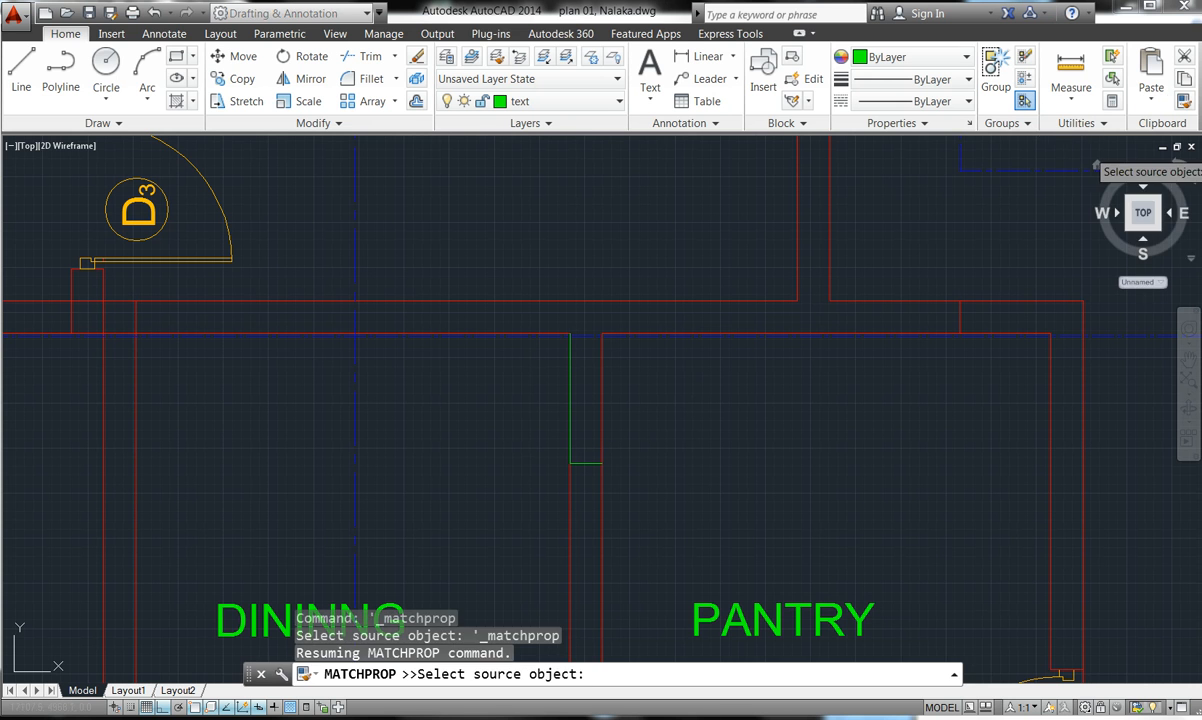
pyautogui.click(604, 407)
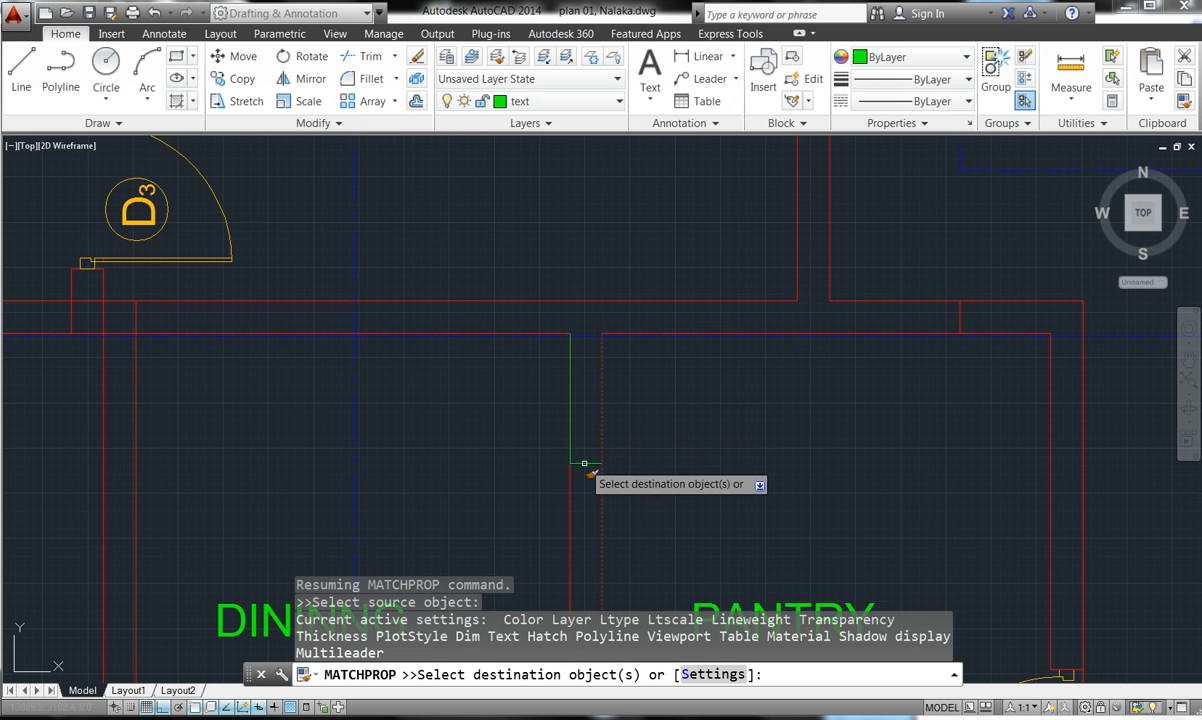
pyautogui.press('Escape')
pyautogui.press('Escape')
pyautogui.press('Escape')
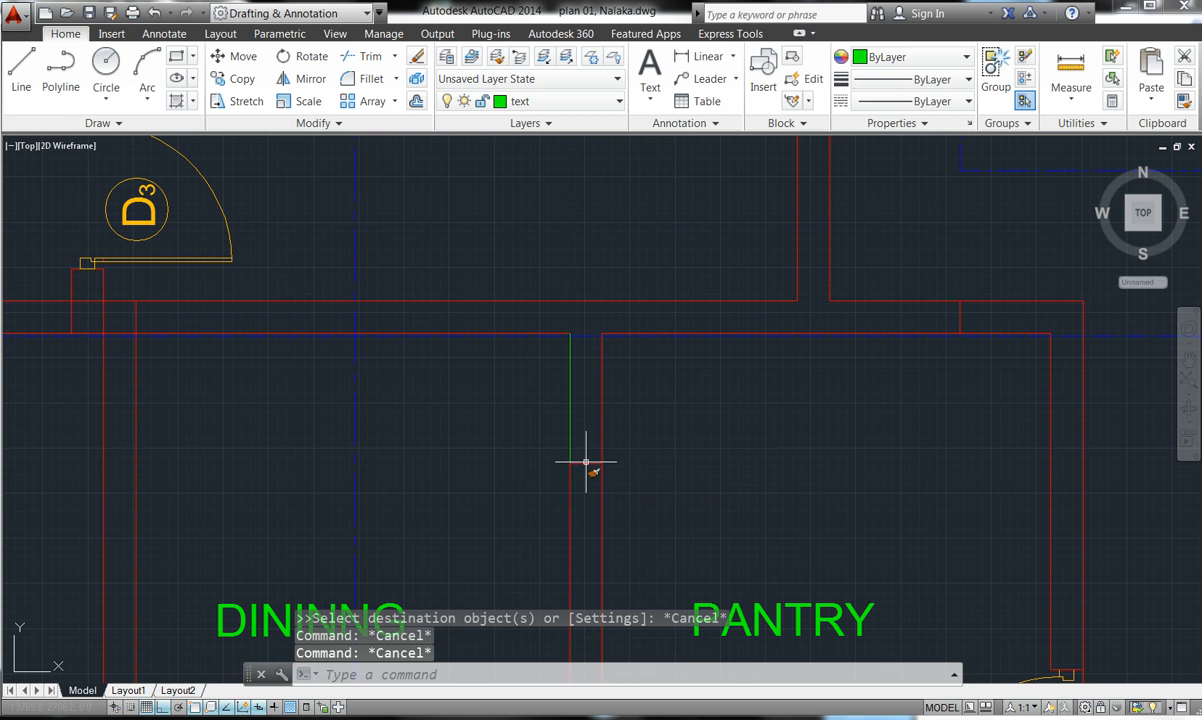
pyautogui.click(574, 394)
pyautogui.click(568, 381)
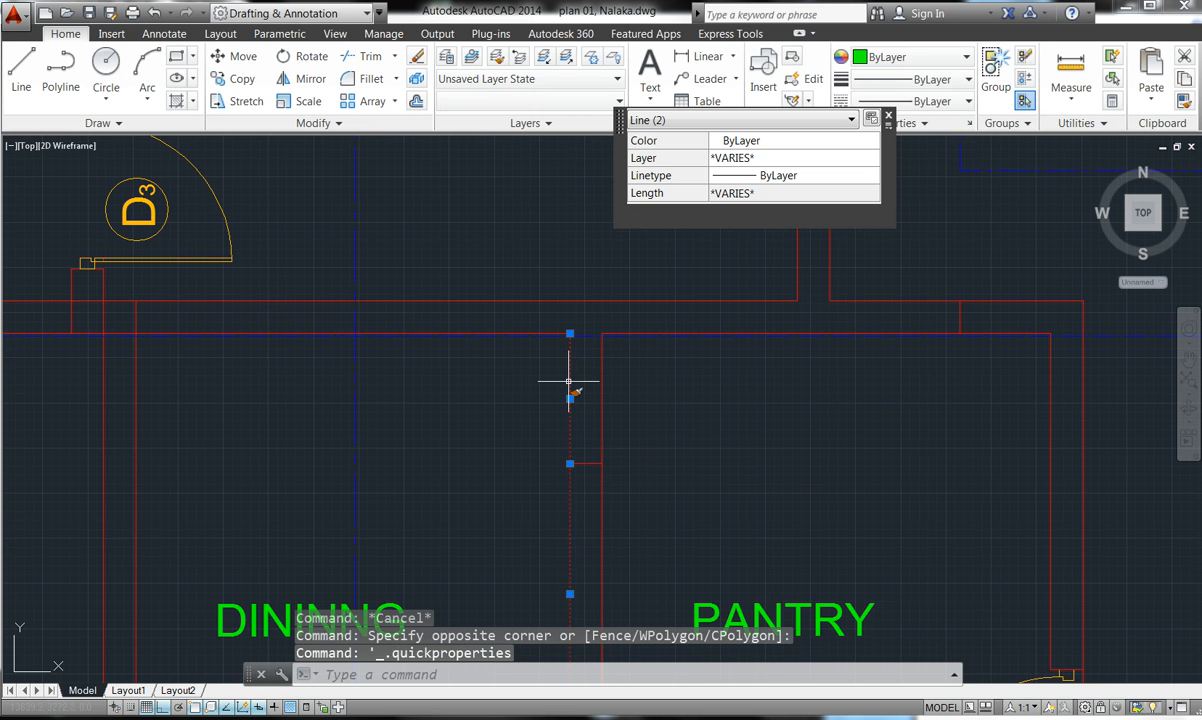
pyautogui.press('Delete')
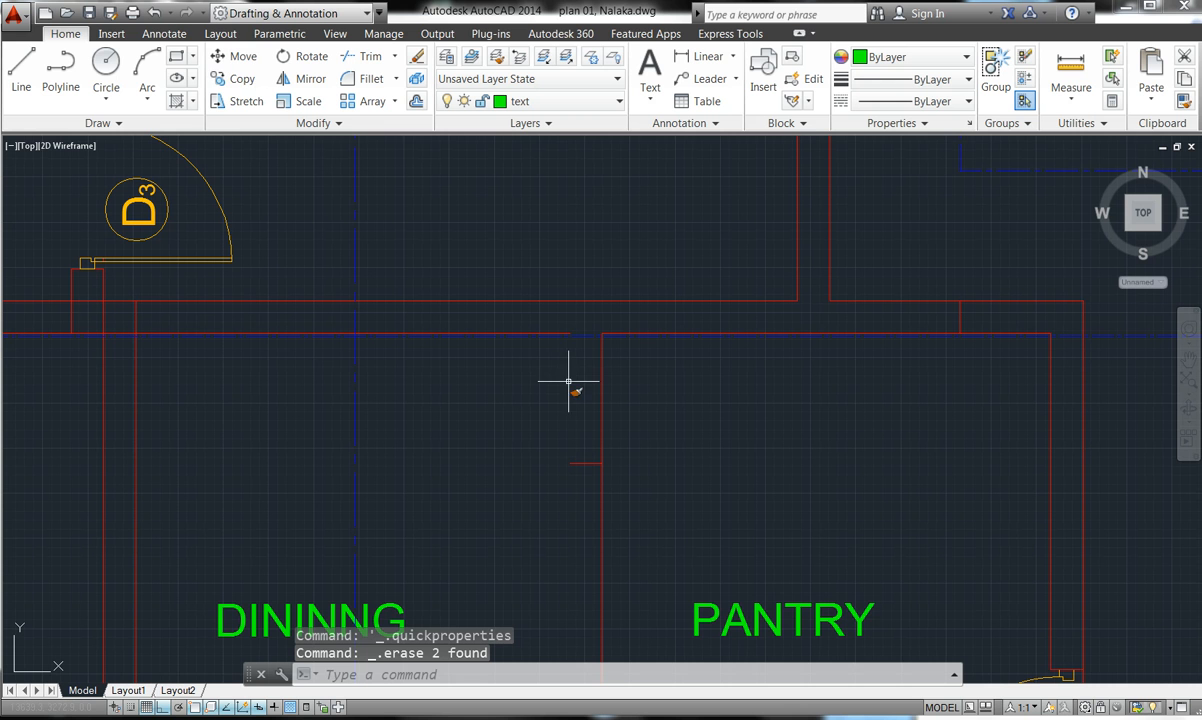
pyautogui.click(153, 14)
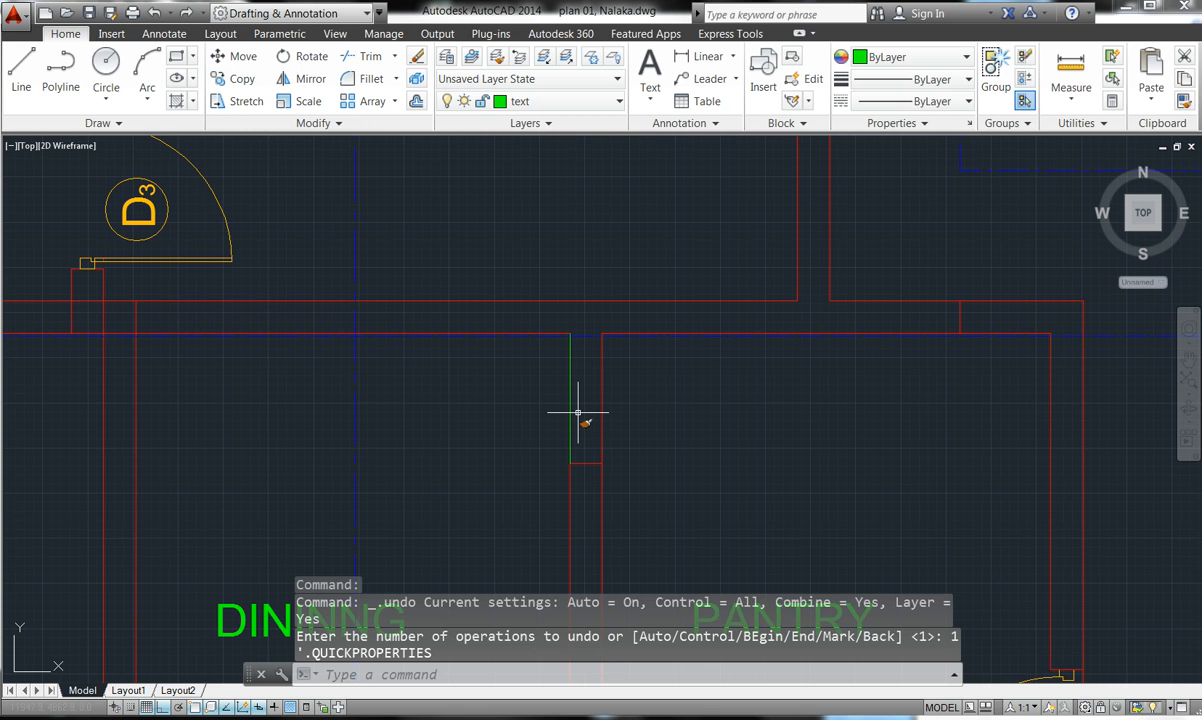
pyautogui.press('Escape')
pyautogui.press('Escape')
pyautogui.press('Escape')
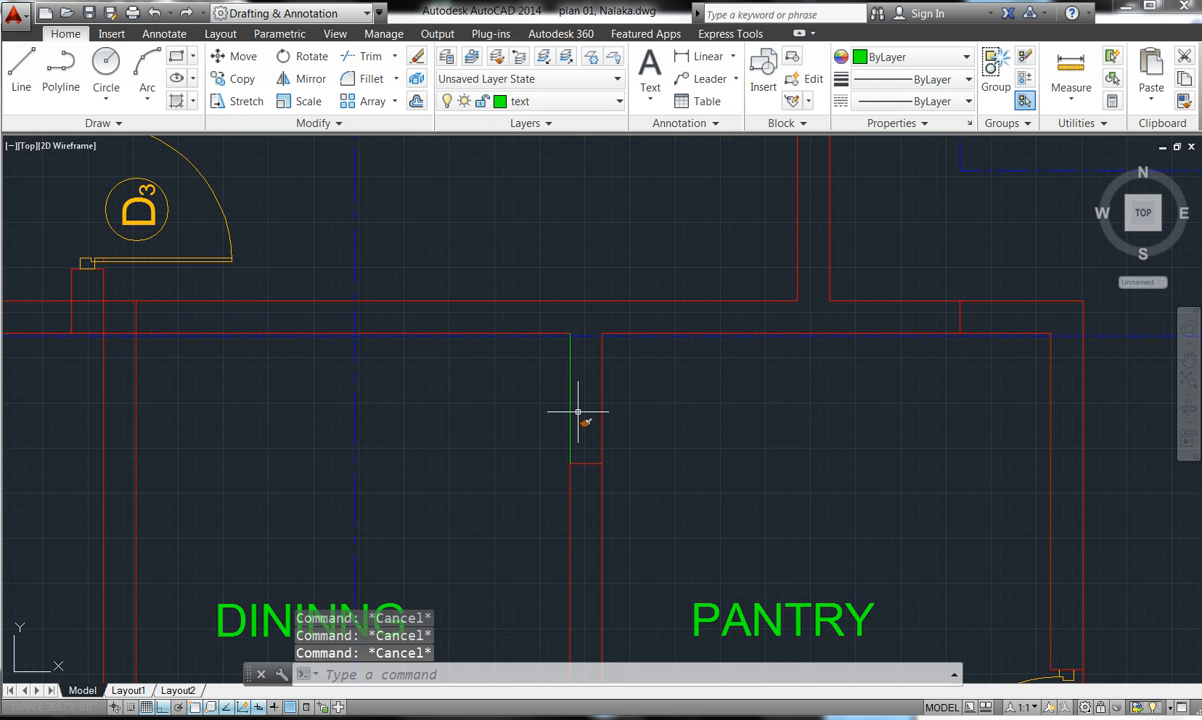
# - Cancel another Match Properties attempt and delete the green guide line along the wall
pyautogui.click(1186, 106)
pyautogui.press('Escape')
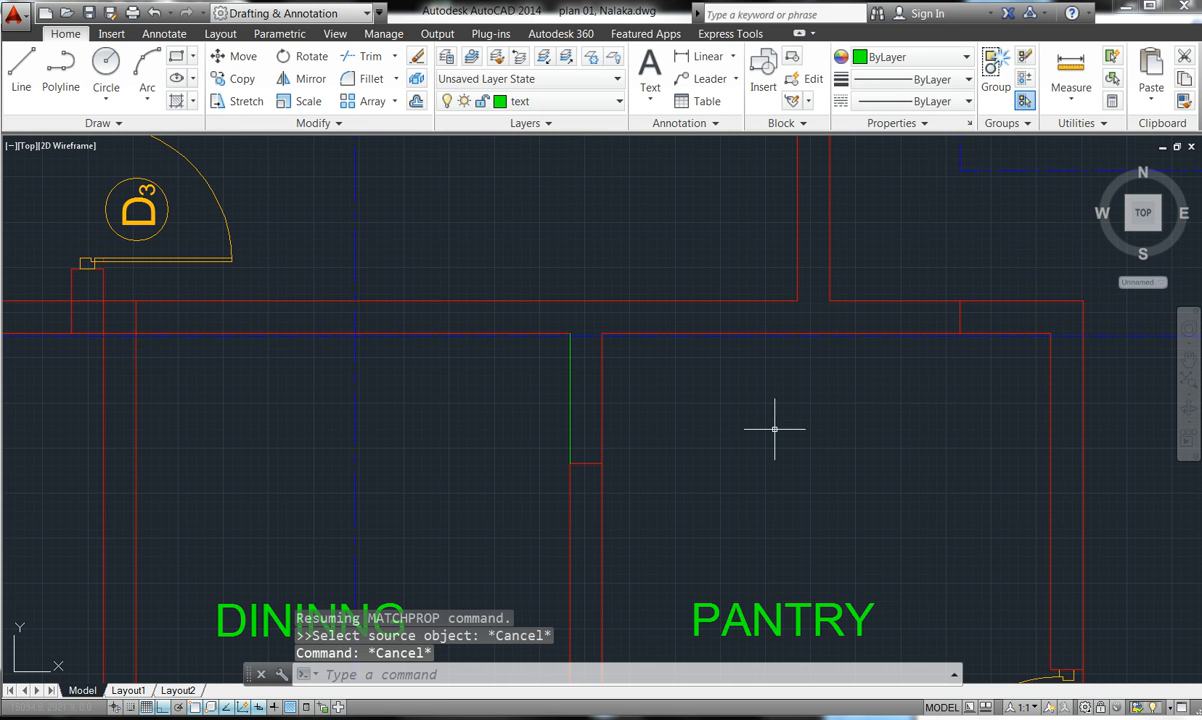
pyautogui.click(569, 400)
pyautogui.press('Delete')
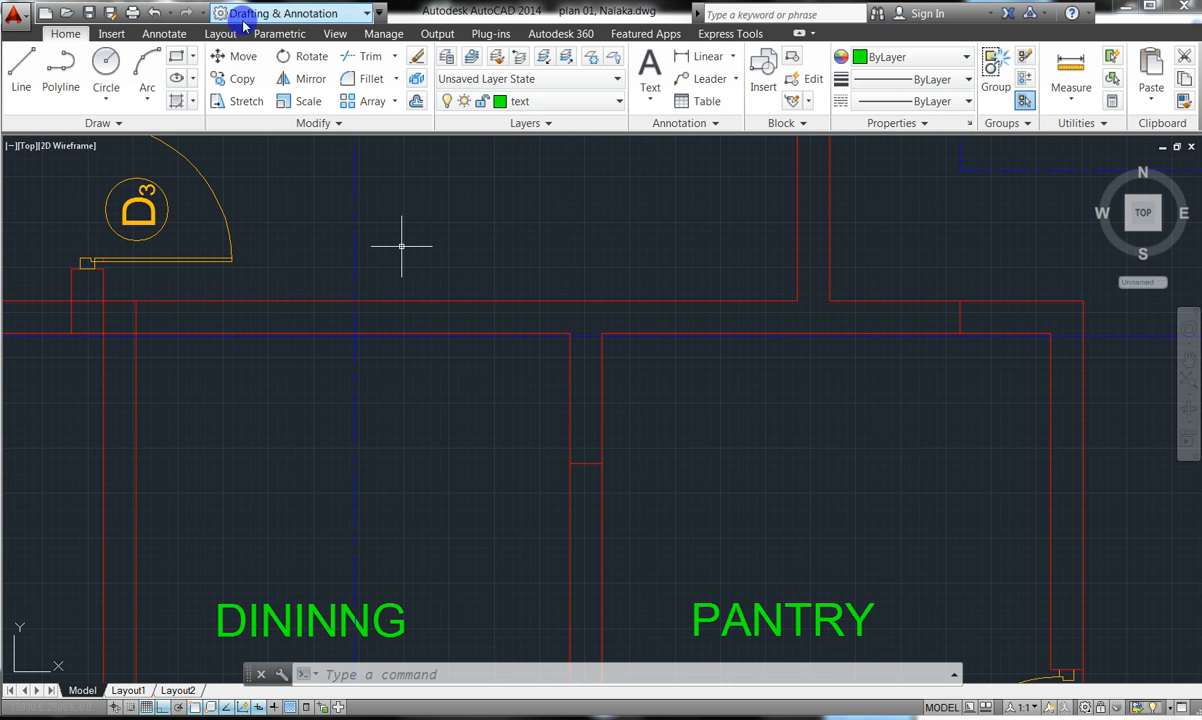
pyautogui.click(365, 56)
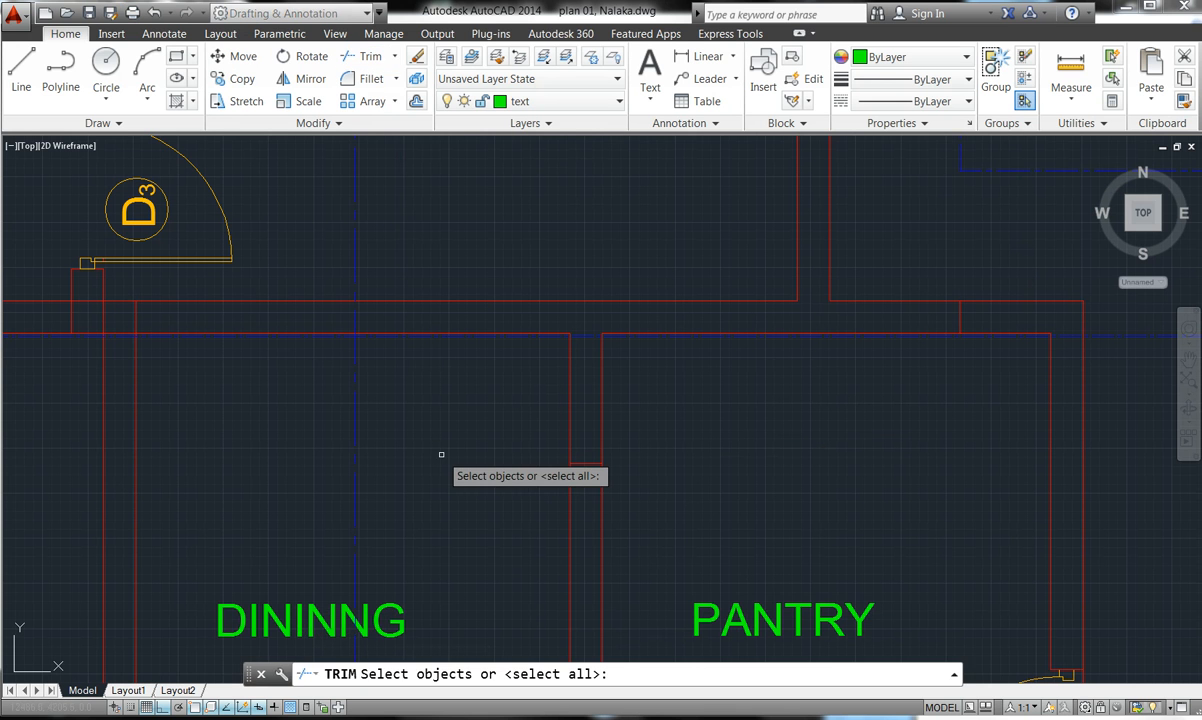
# - Trim the wall lines out of the opening between the dining and pantry areas
pyautogui.press('Return')
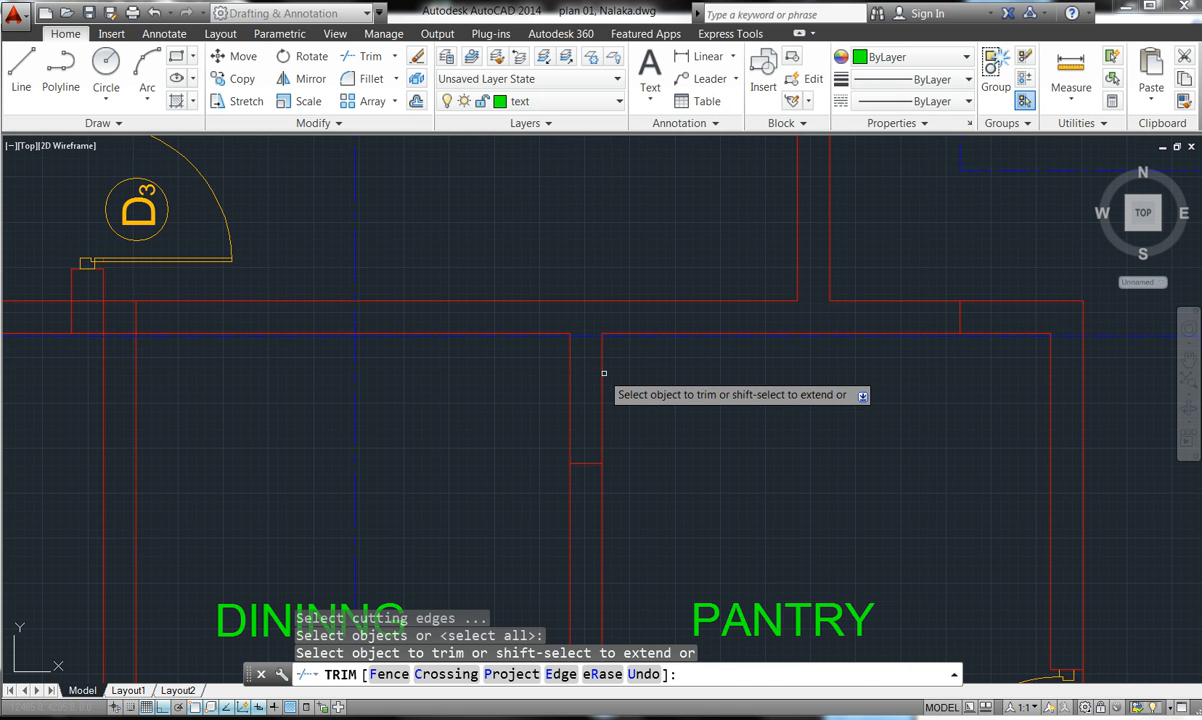
pyautogui.click(604, 373)
pyautogui.click(599, 377)
pyautogui.click(598, 380)
pyautogui.click(565, 397)
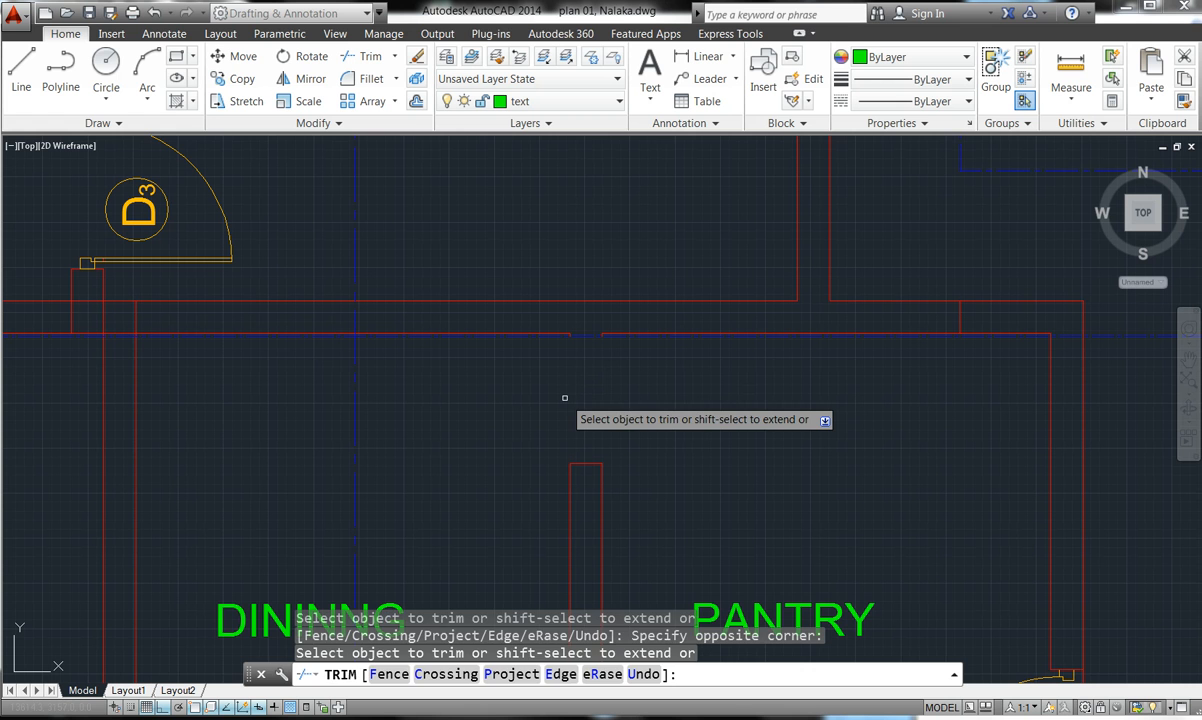
pyautogui.press('Escape')
pyautogui.press('Escape')
pyautogui.press('Escape')
pyautogui.press('Escape')
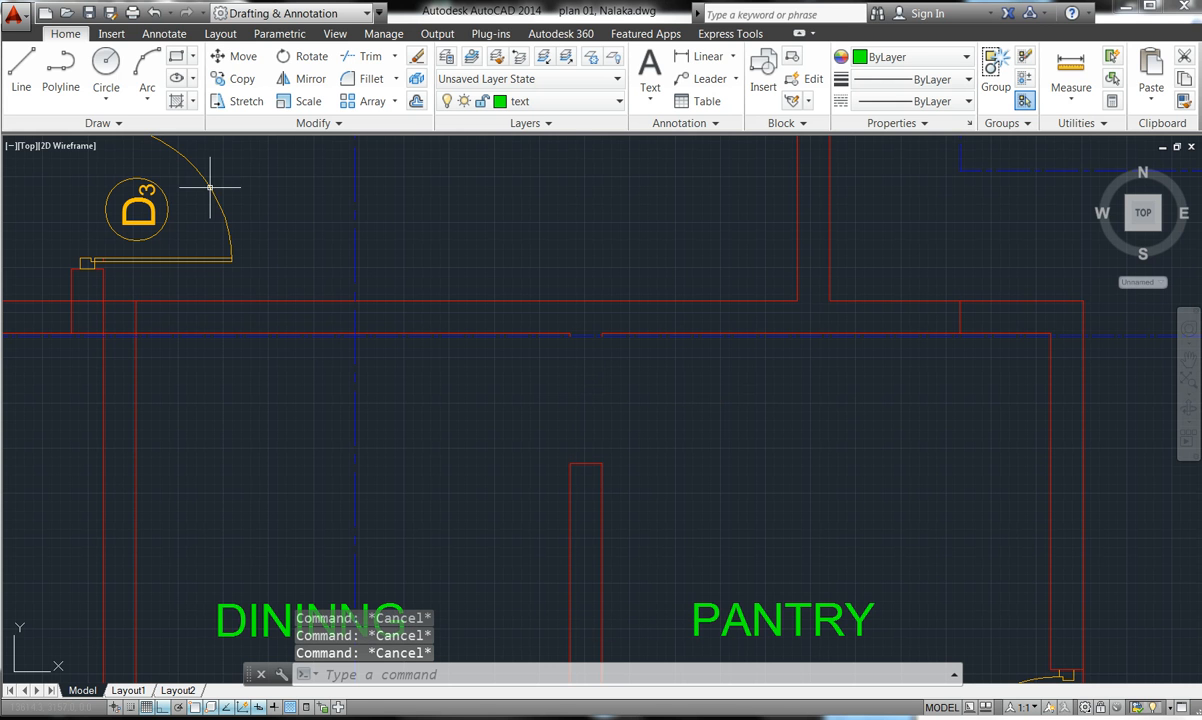
# - Start the Line tool and cancel it without drawing anything
pyautogui.click(20, 76)
pyautogui.click(18, 80)
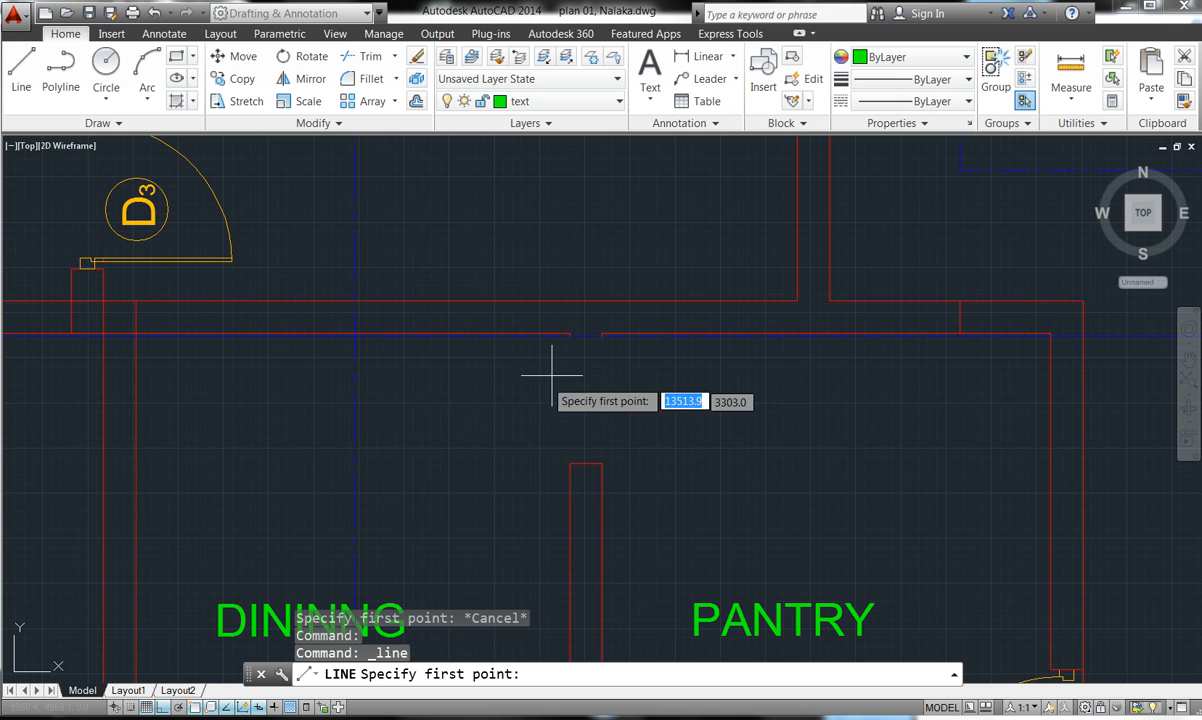
pyautogui.press('Escape')
pyautogui.press('Escape')
pyautogui.press('Escape')
pyautogui.press('Escape')
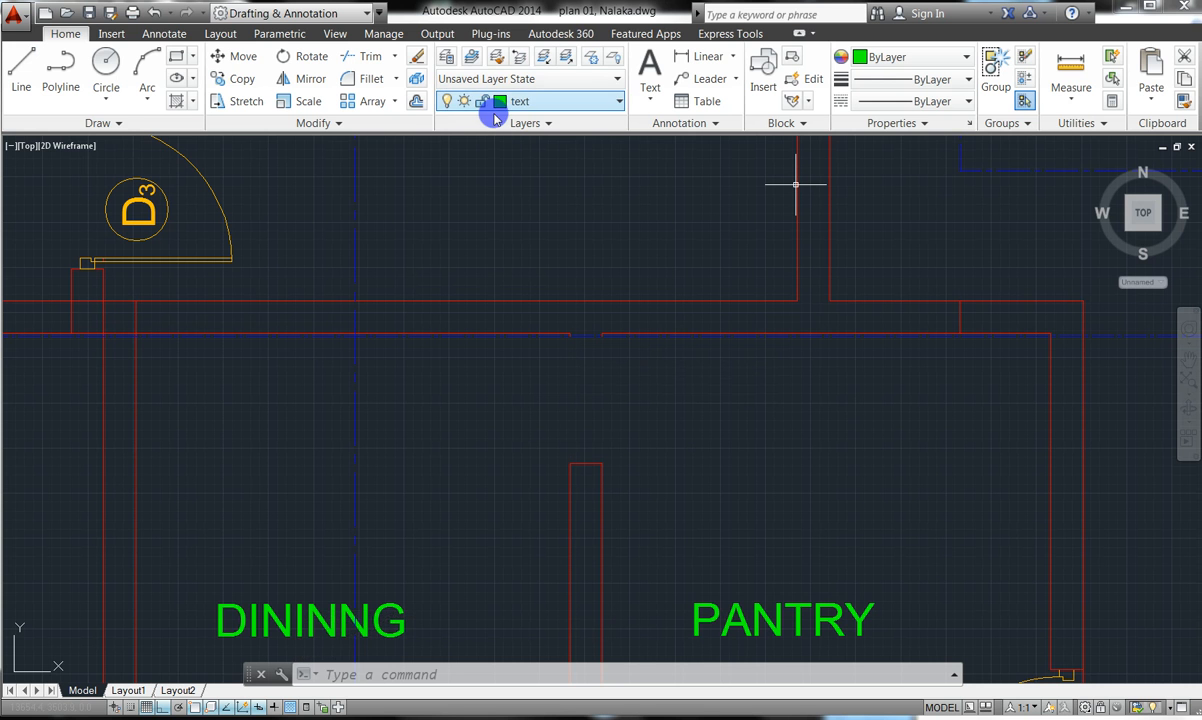
# - Create two new layers in Layer Properties
pyautogui.click(447, 62)
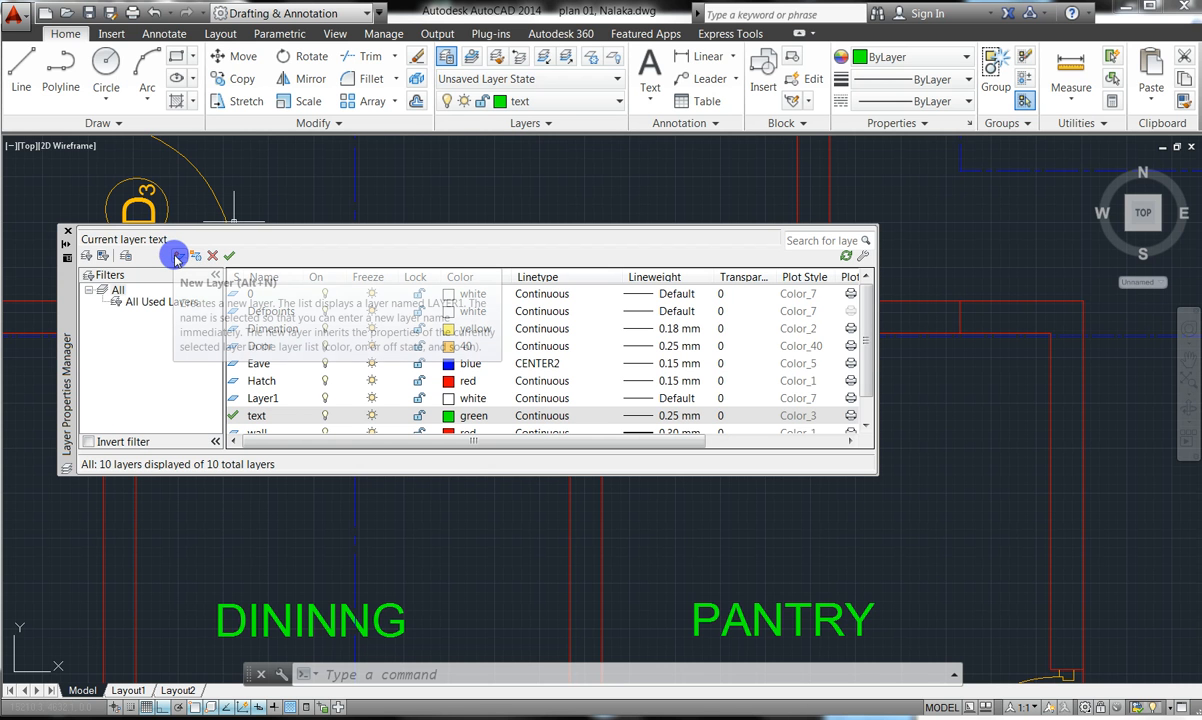
pyautogui.click(178, 256)
pyautogui.click(178, 256)
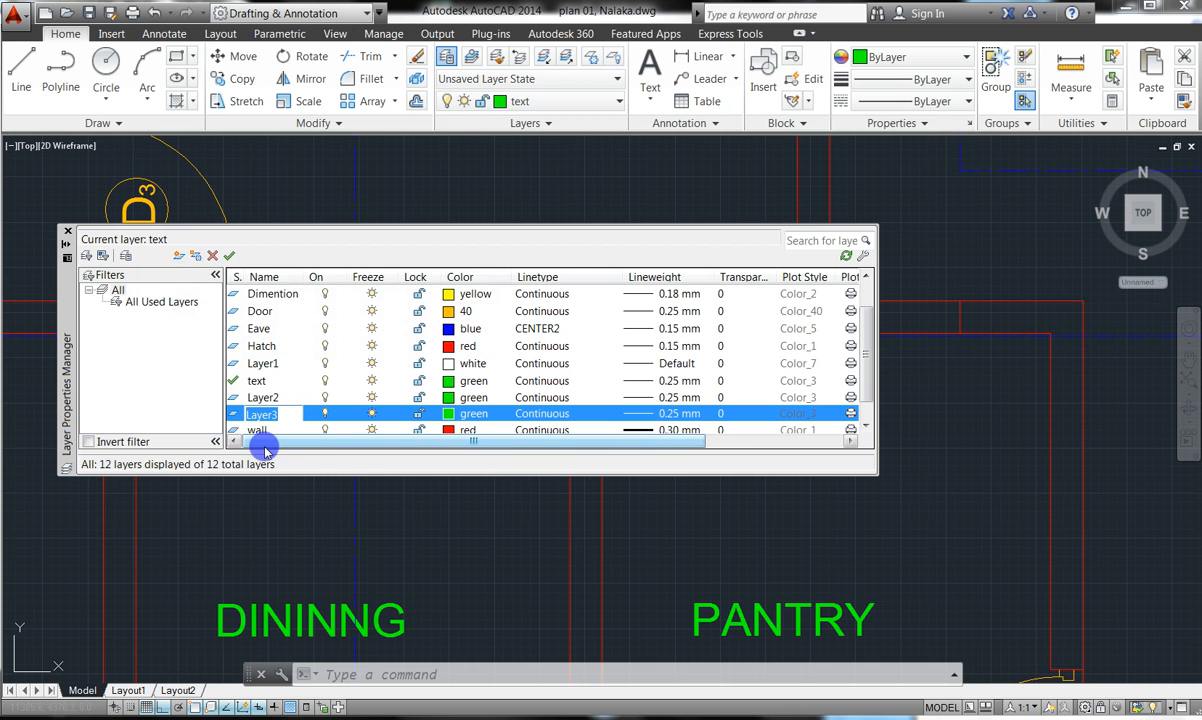
pyautogui.scroll(-1, 859, 388)
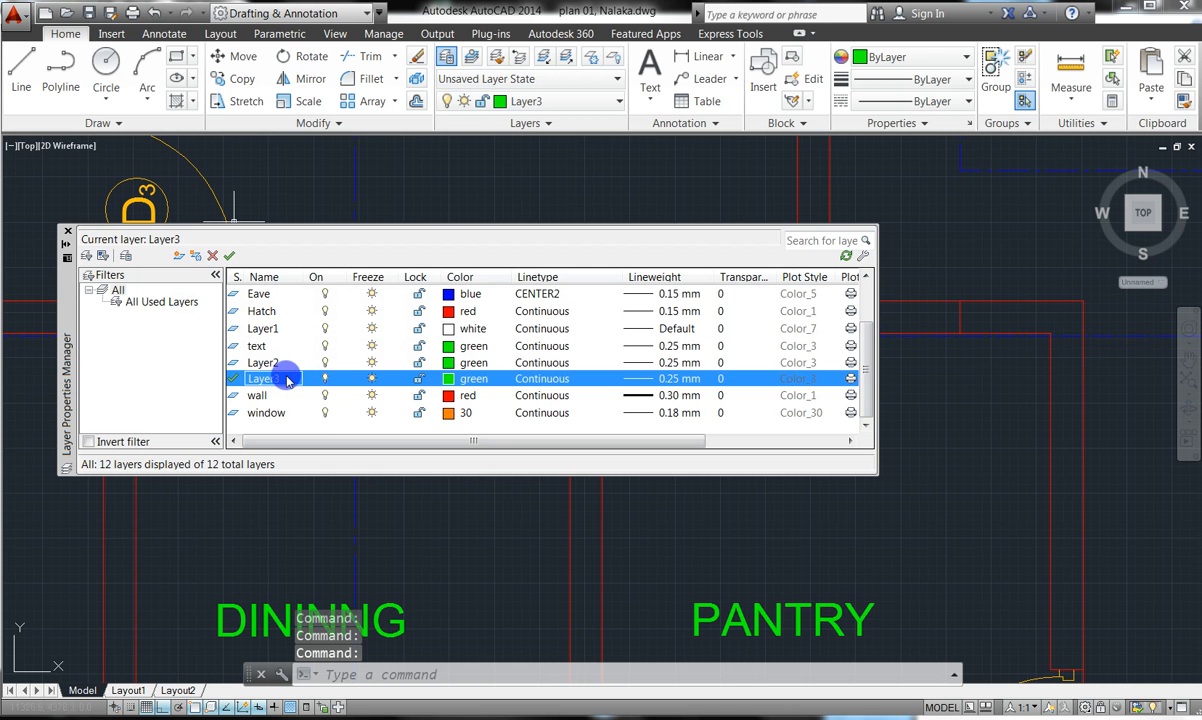
# - Rename Layer3 to Arch and give it the magenta colour
pyautogui.click(278, 380)
pyautogui.click(293, 379)
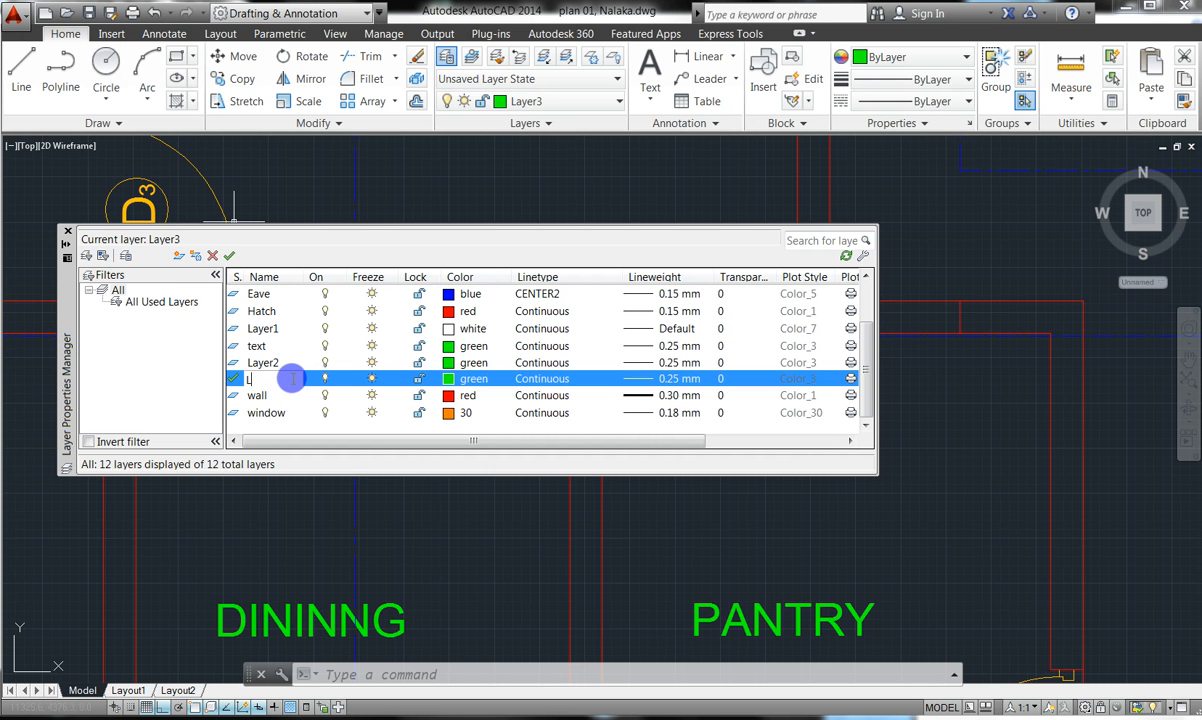
pyautogui.write('AA')
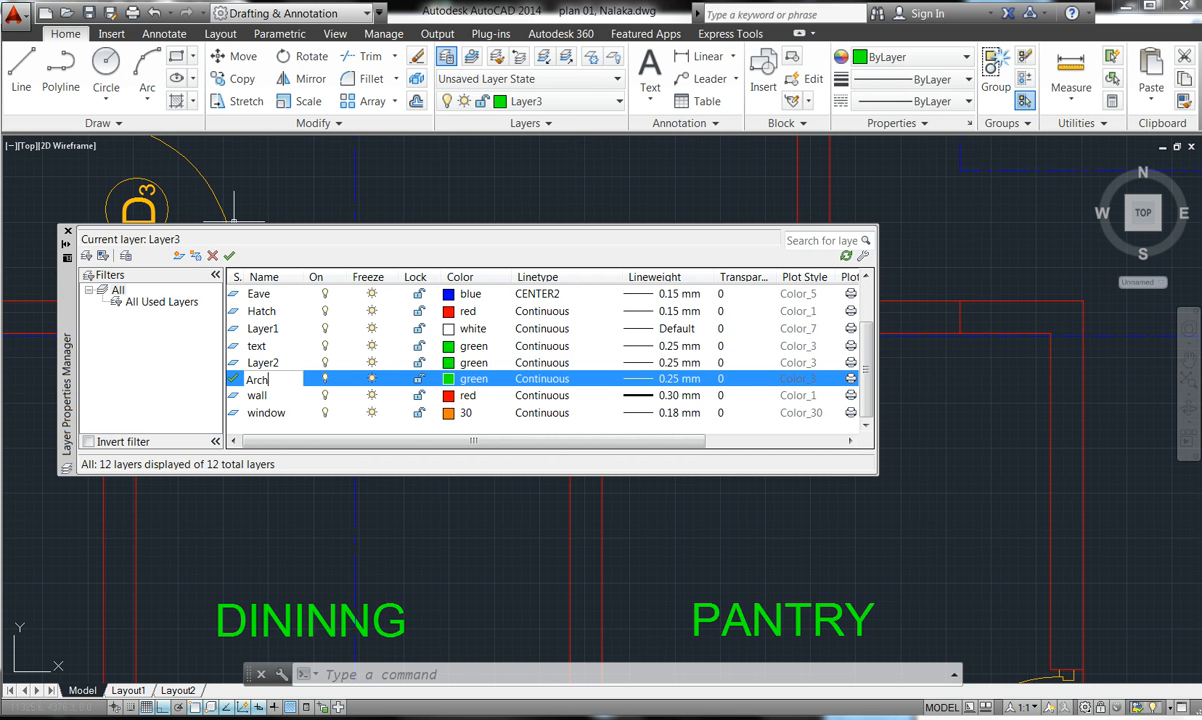
pyautogui.press('Return')
pyautogui.click(474, 379)
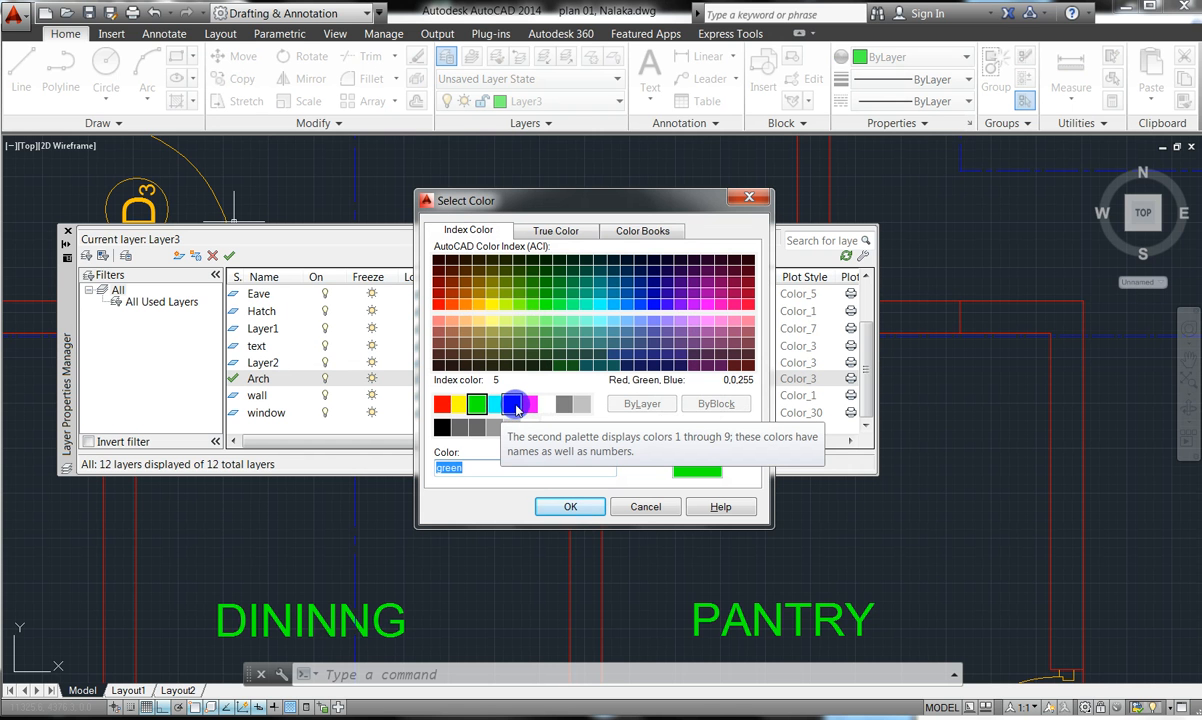
pyautogui.doubleClick(528, 404)
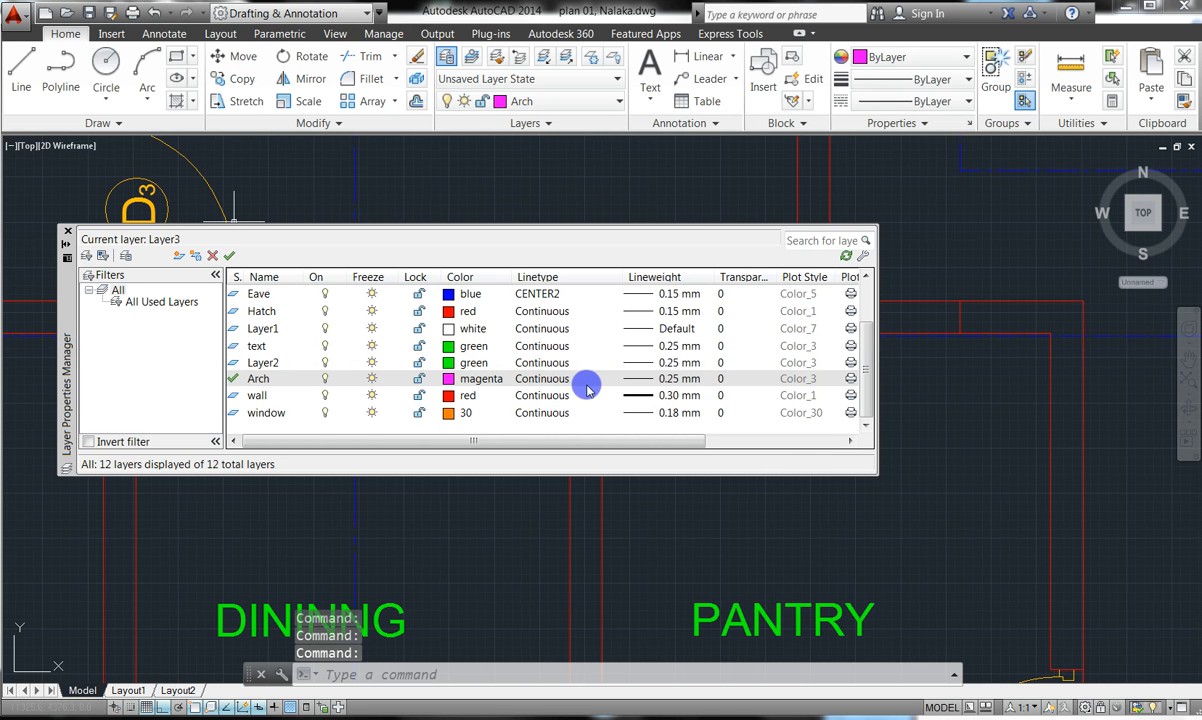
# - Set the Arch layer's lineweight to 0.30 mm
pyautogui.click(667, 379)
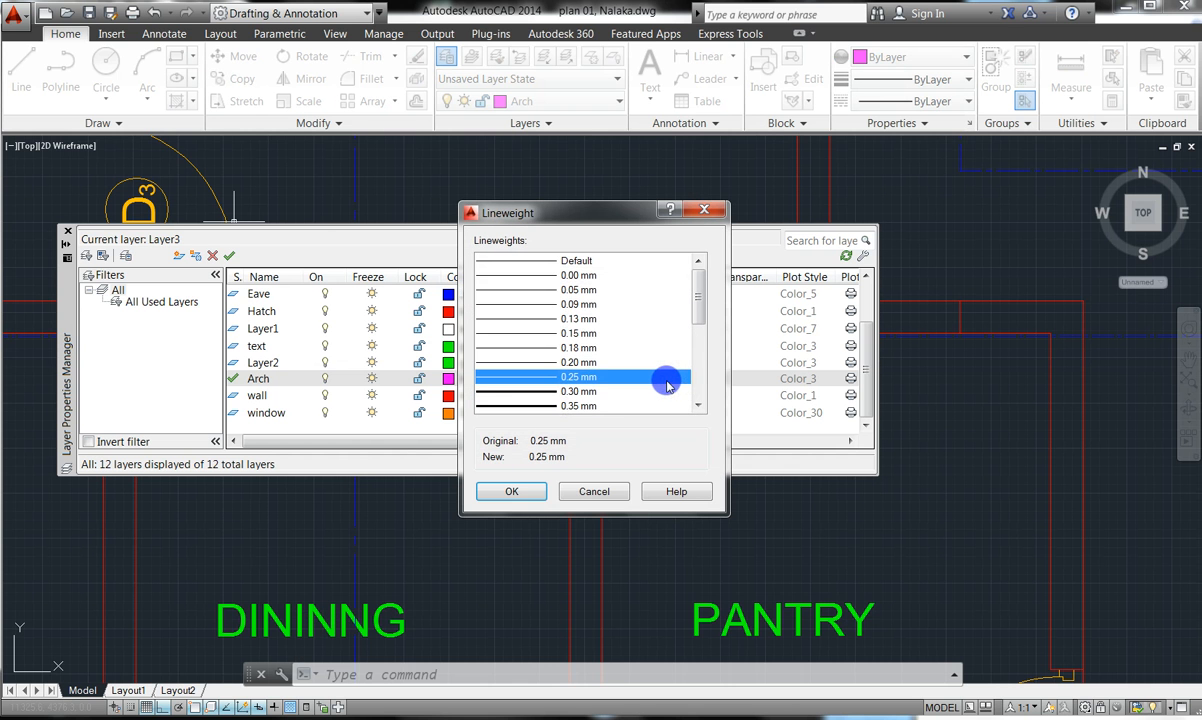
pyautogui.click(570, 392)
pyautogui.doubleClick(575, 393)
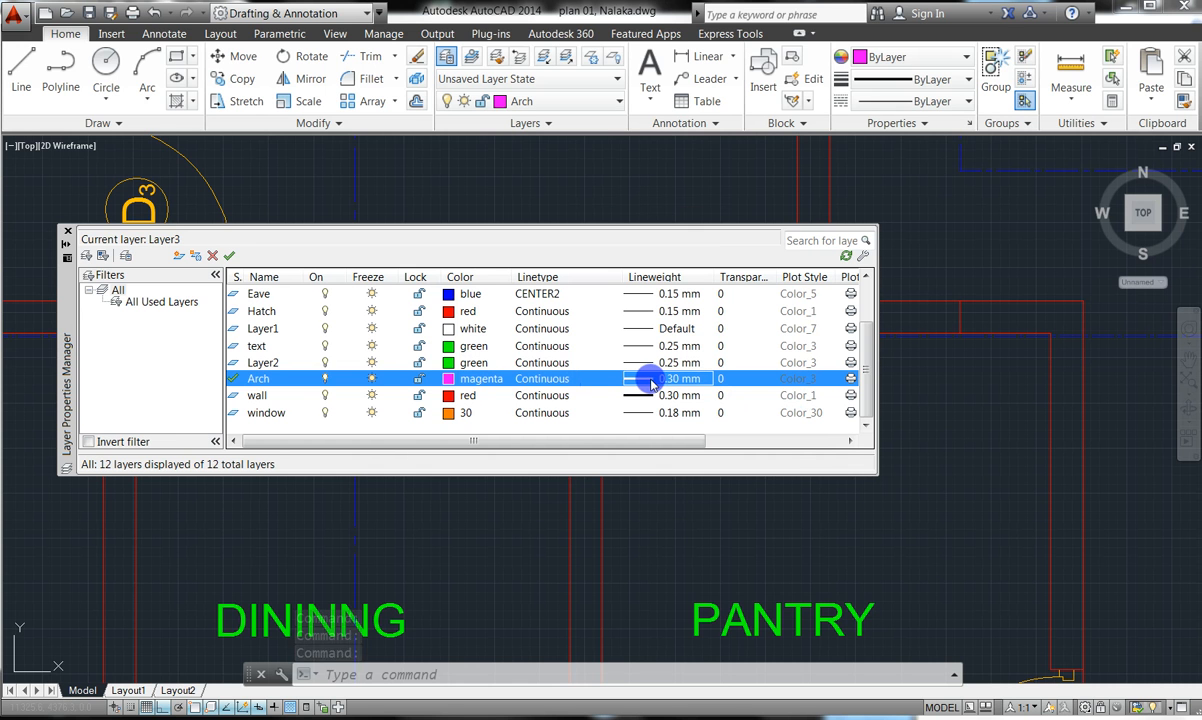
# - Load ACAD_ISO02W100 and assign it as Arch's linetype, then close the layer manager
pyautogui.click(545, 382)
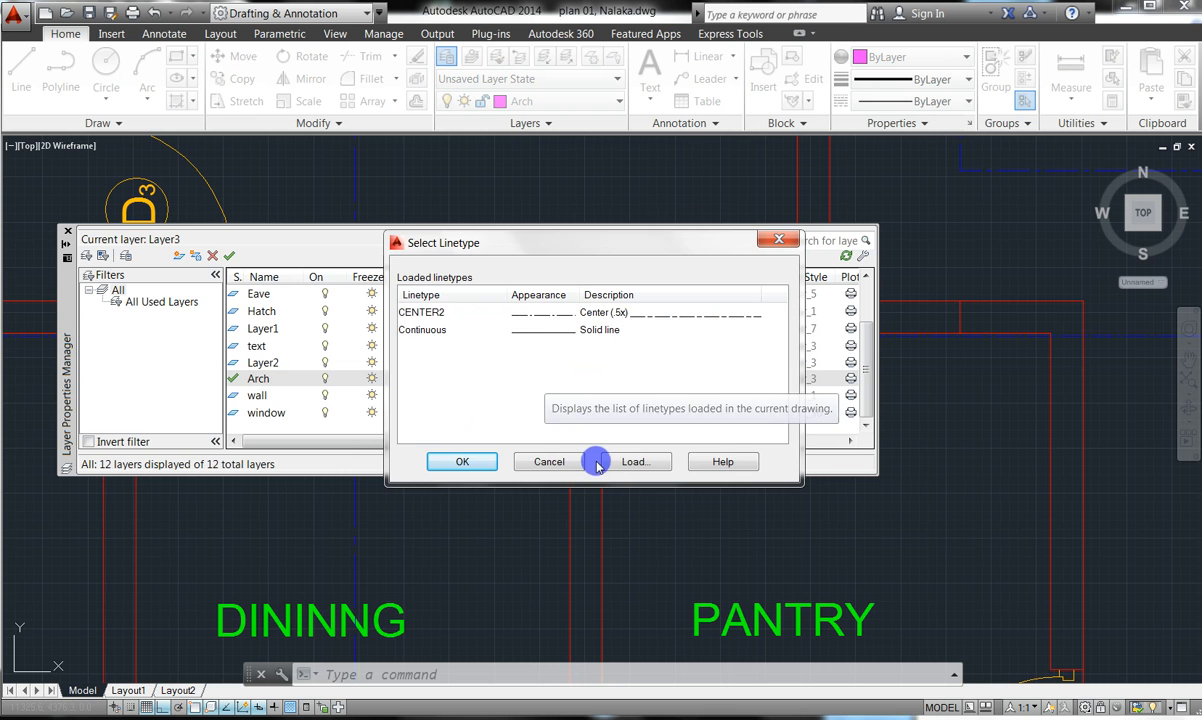
pyautogui.click(627, 461)
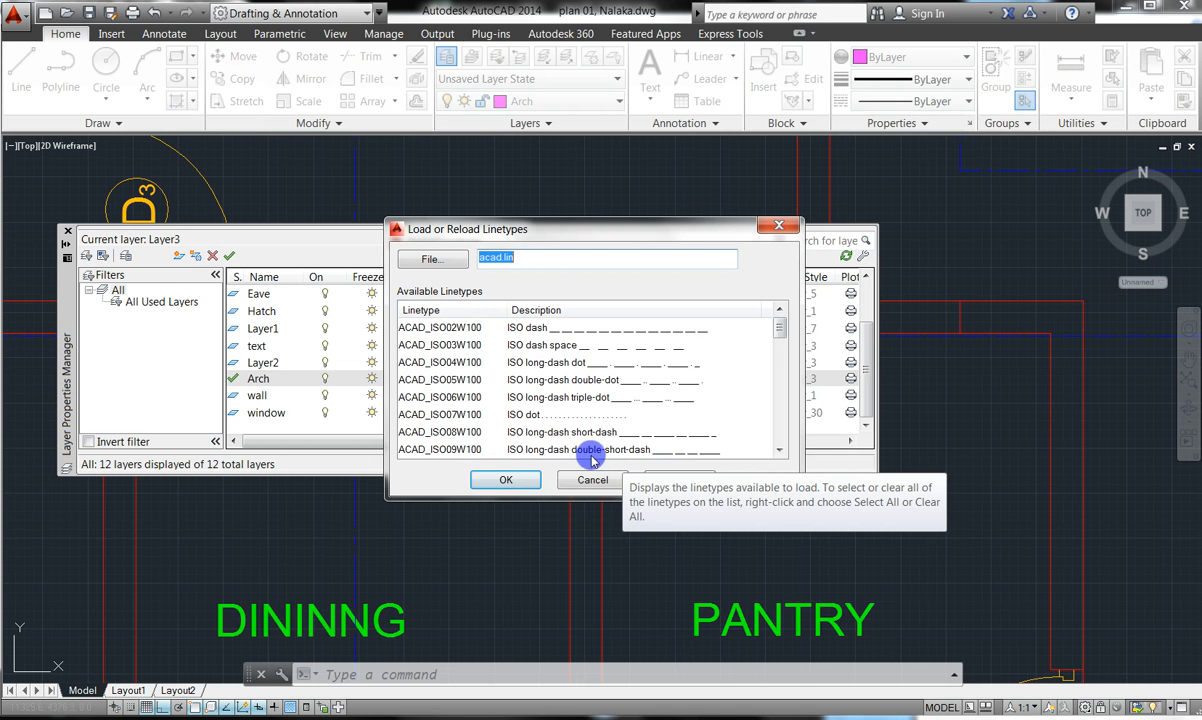
pyautogui.click(537, 326)
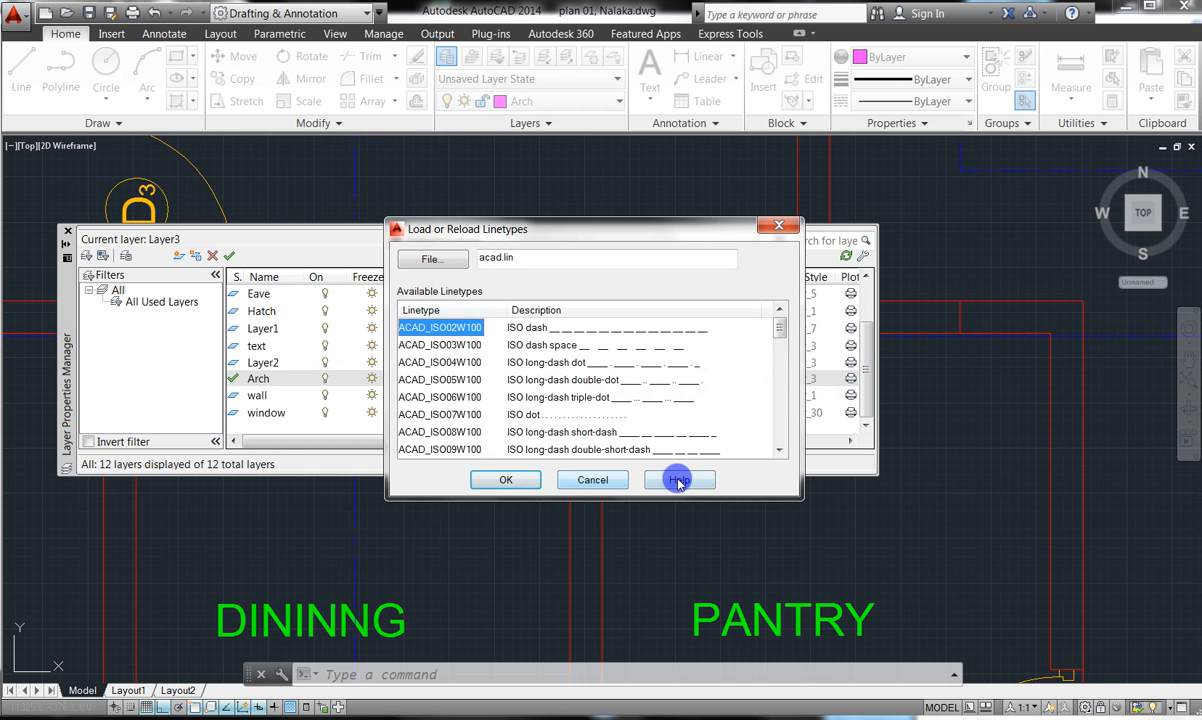
pyautogui.click(522, 482)
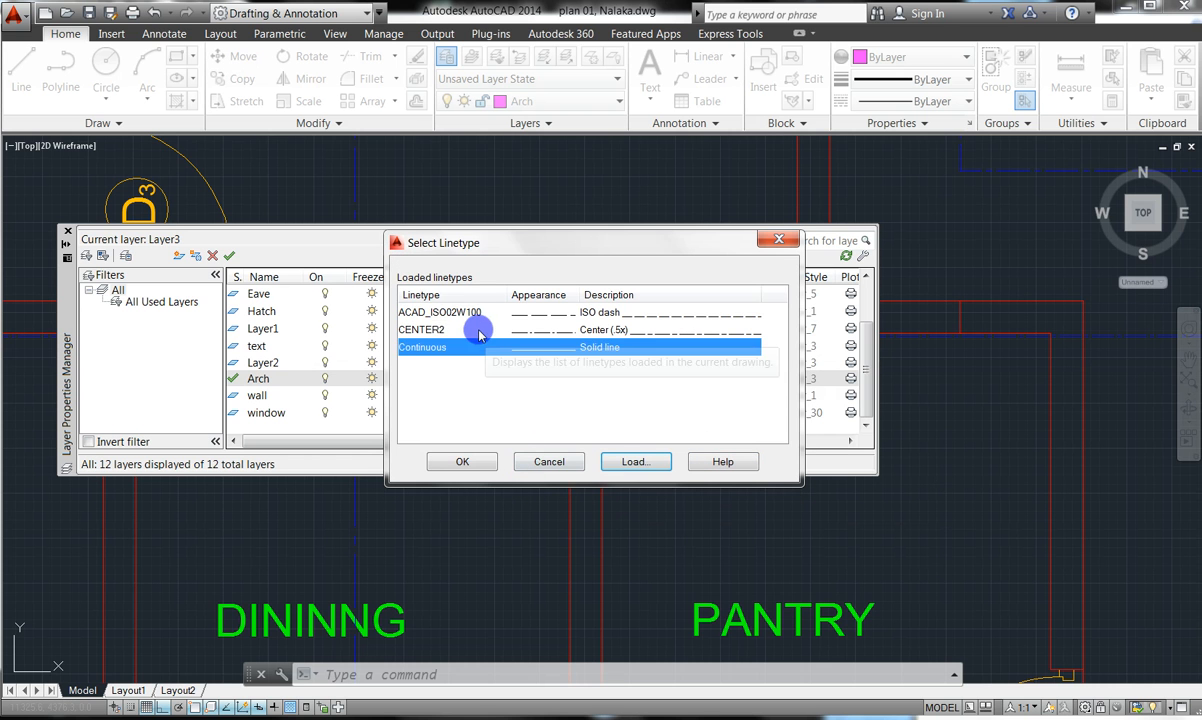
pyautogui.click(470, 313)
pyautogui.click(494, 462)
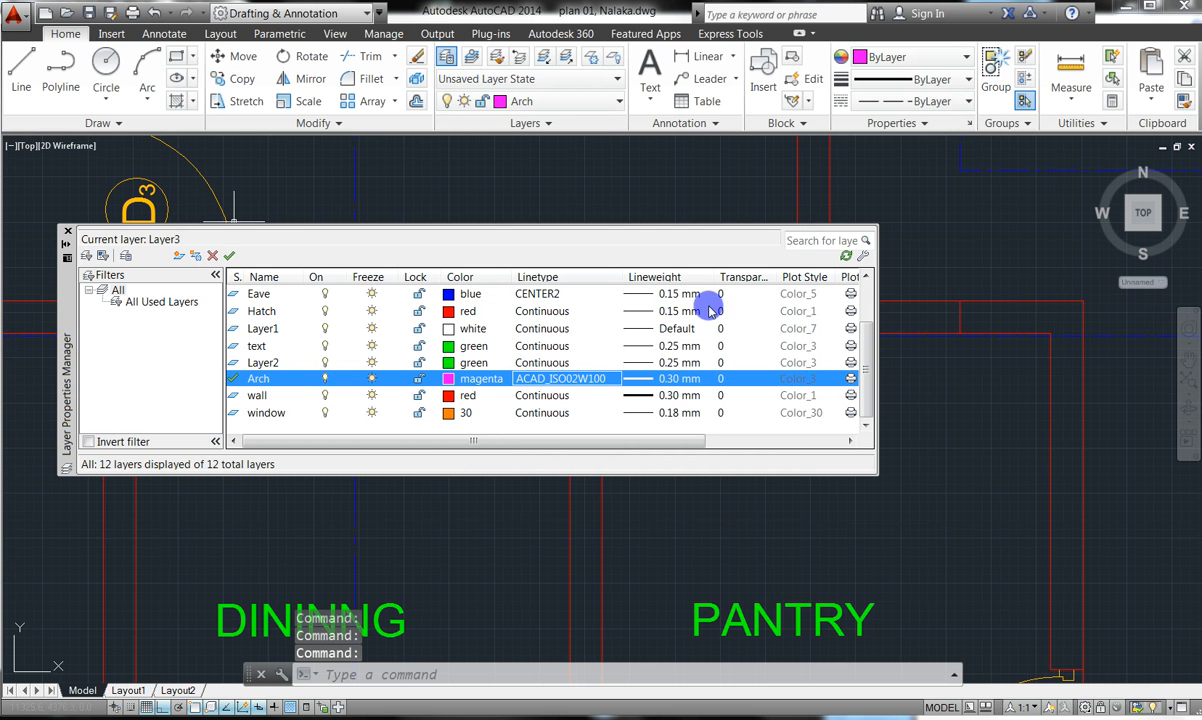
pyautogui.click(68, 233)
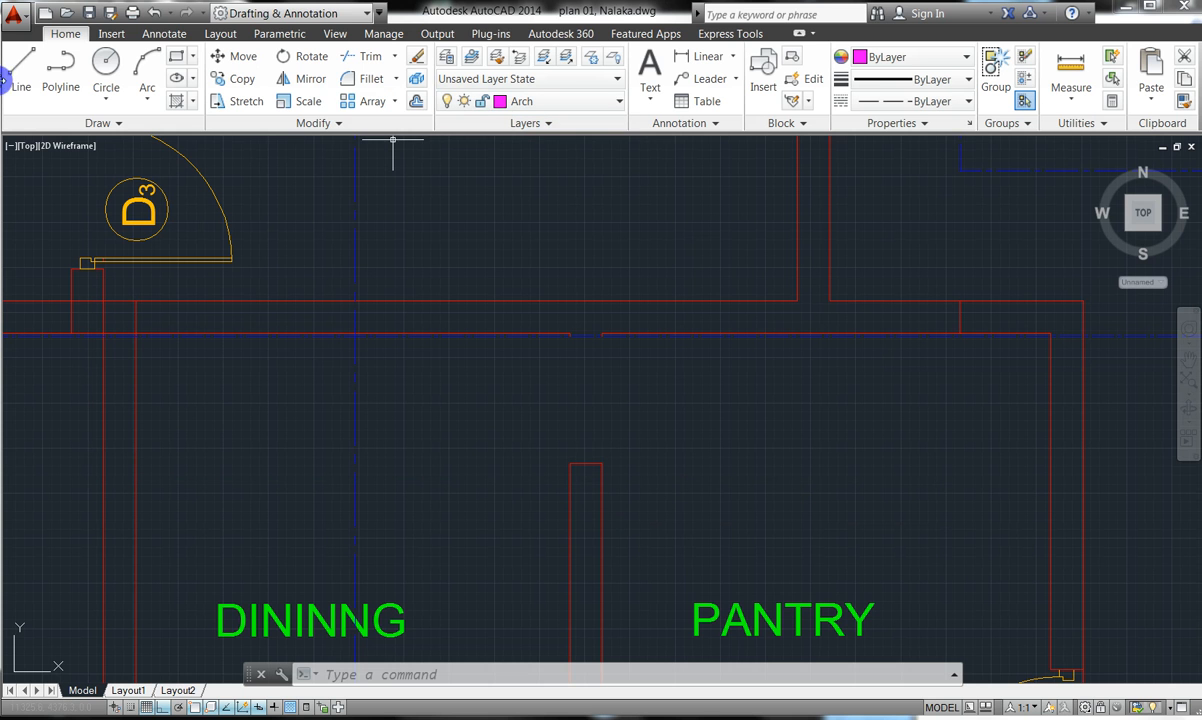
# - Draw two vertical Arch lines from the left and right wall corners up to the upper wall
pyautogui.click(21, 66)
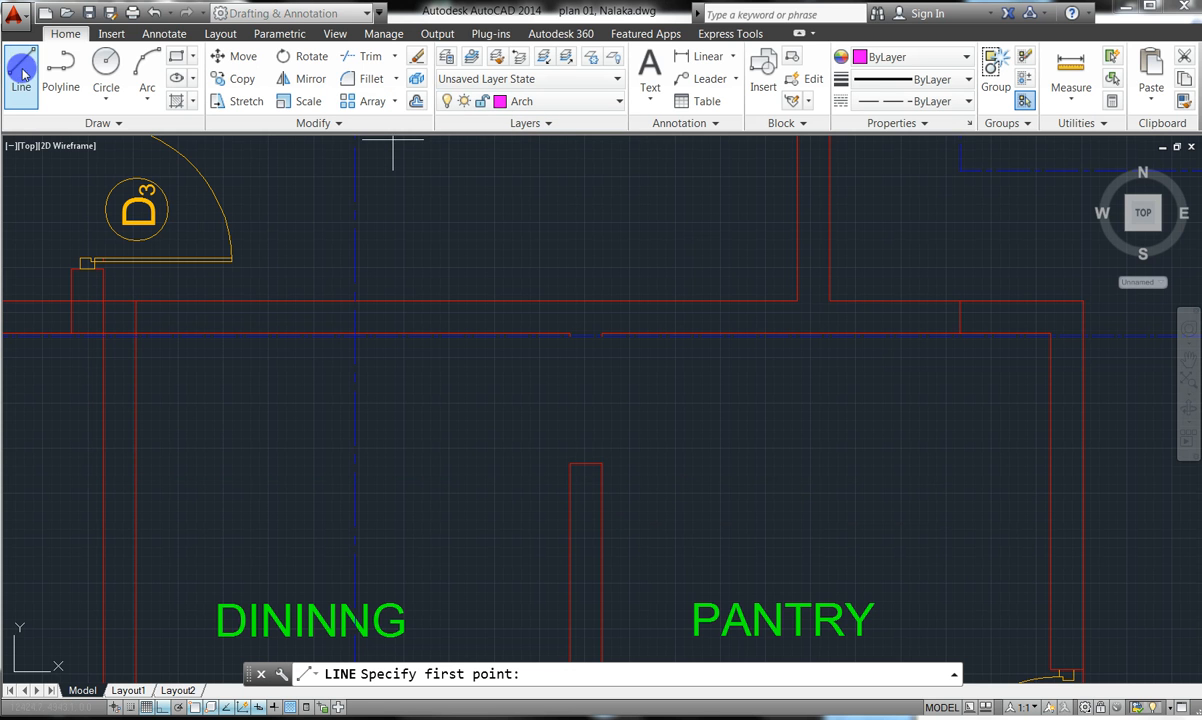
pyautogui.click(566, 464)
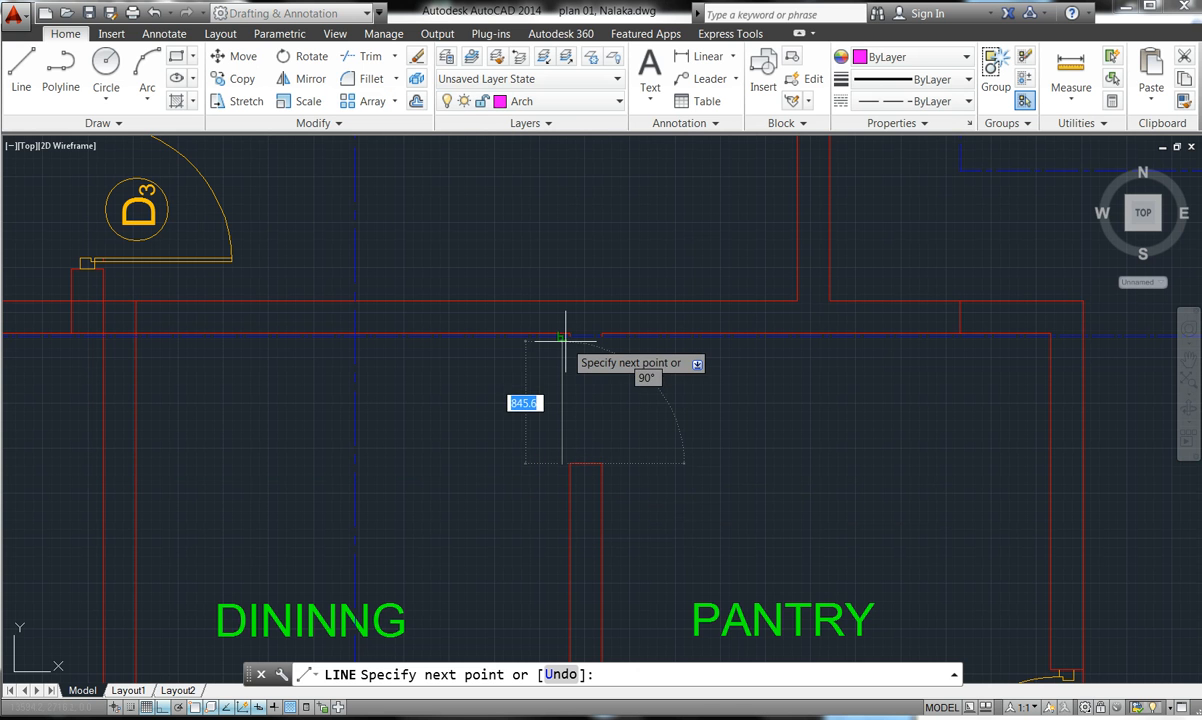
pyautogui.press('Escape')
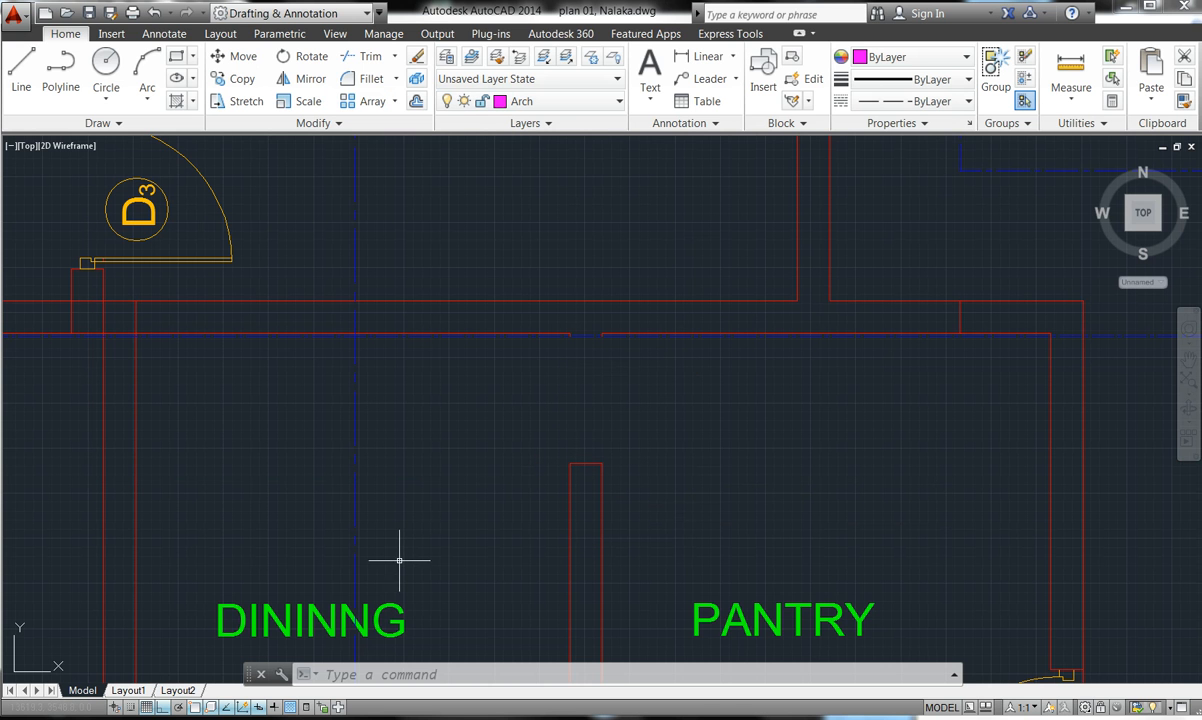
pyautogui.click(21, 62)
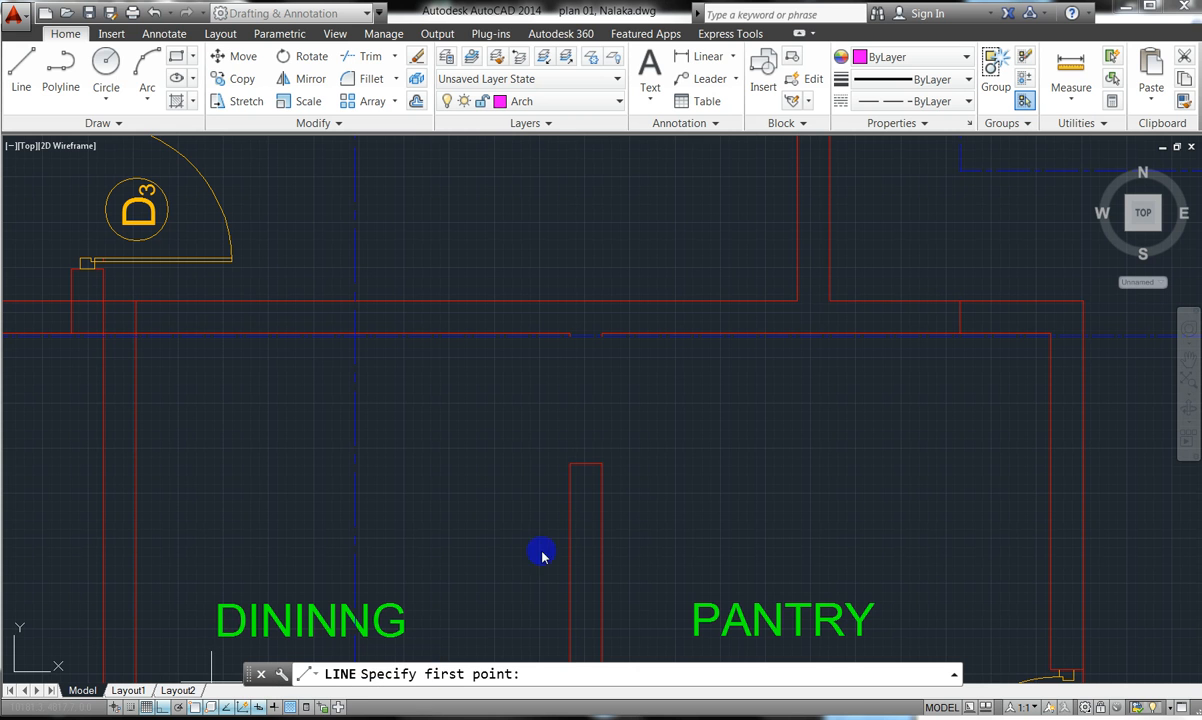
pyautogui.click(570, 463)
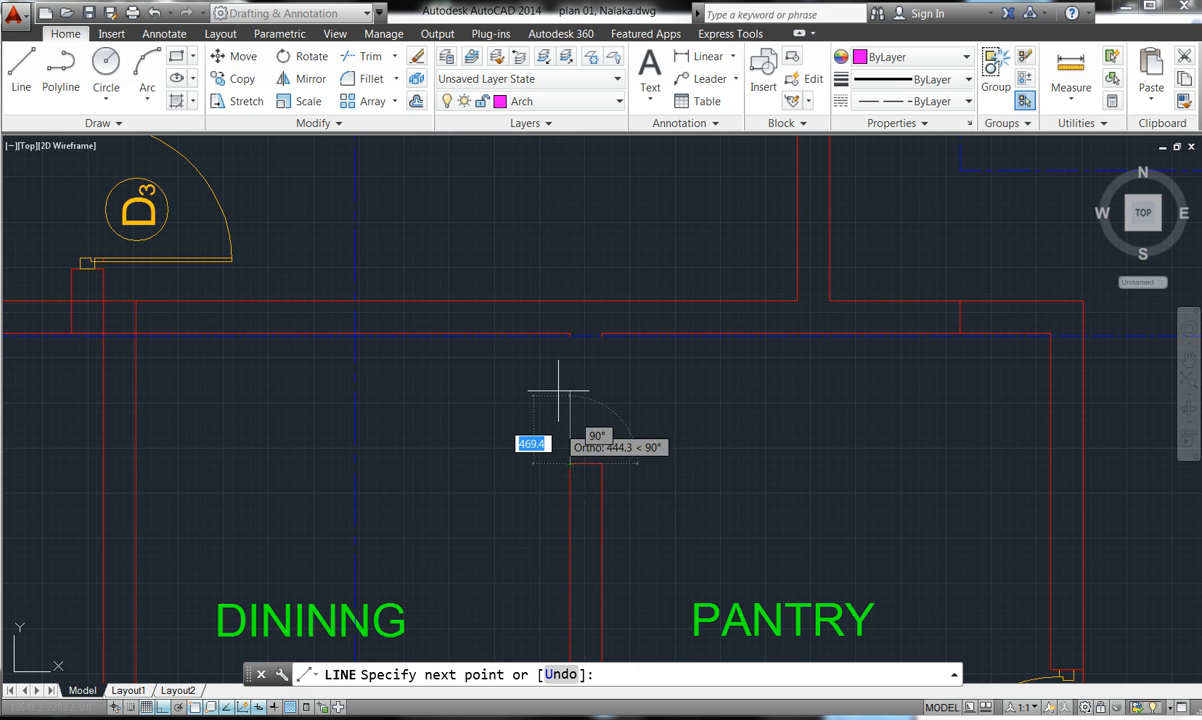
pyautogui.click(570, 336)
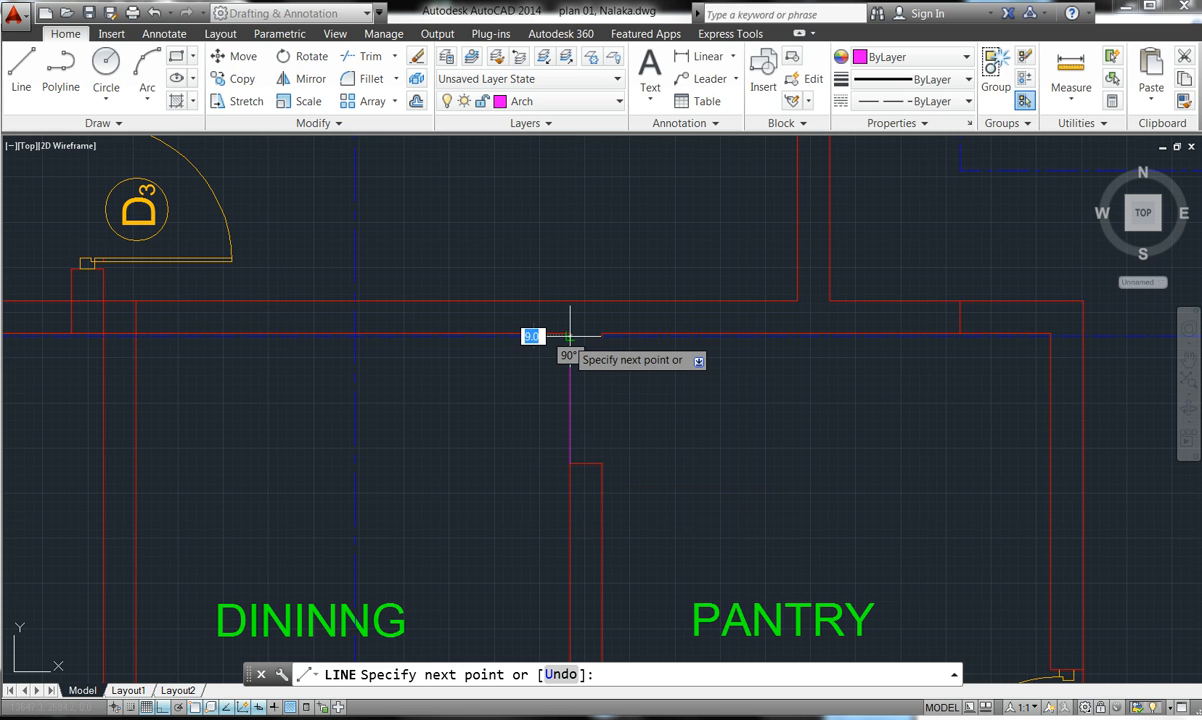
pyautogui.press('Return')
pyautogui.press('Return')
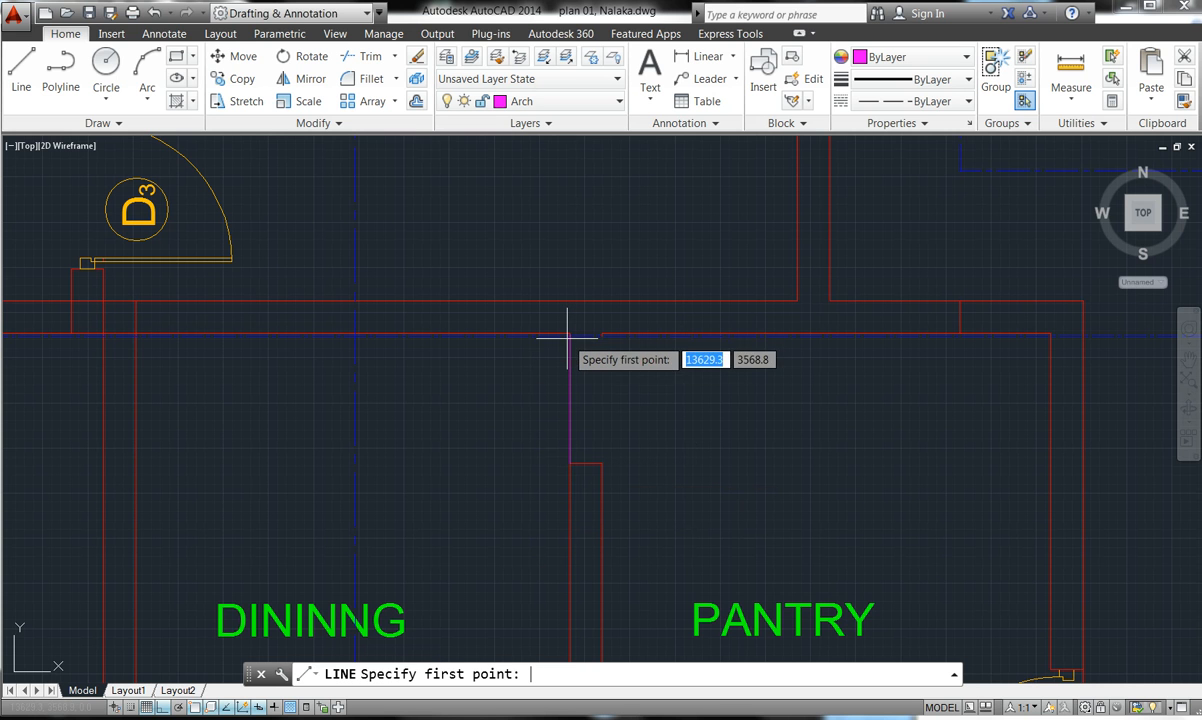
pyautogui.click(601, 463)
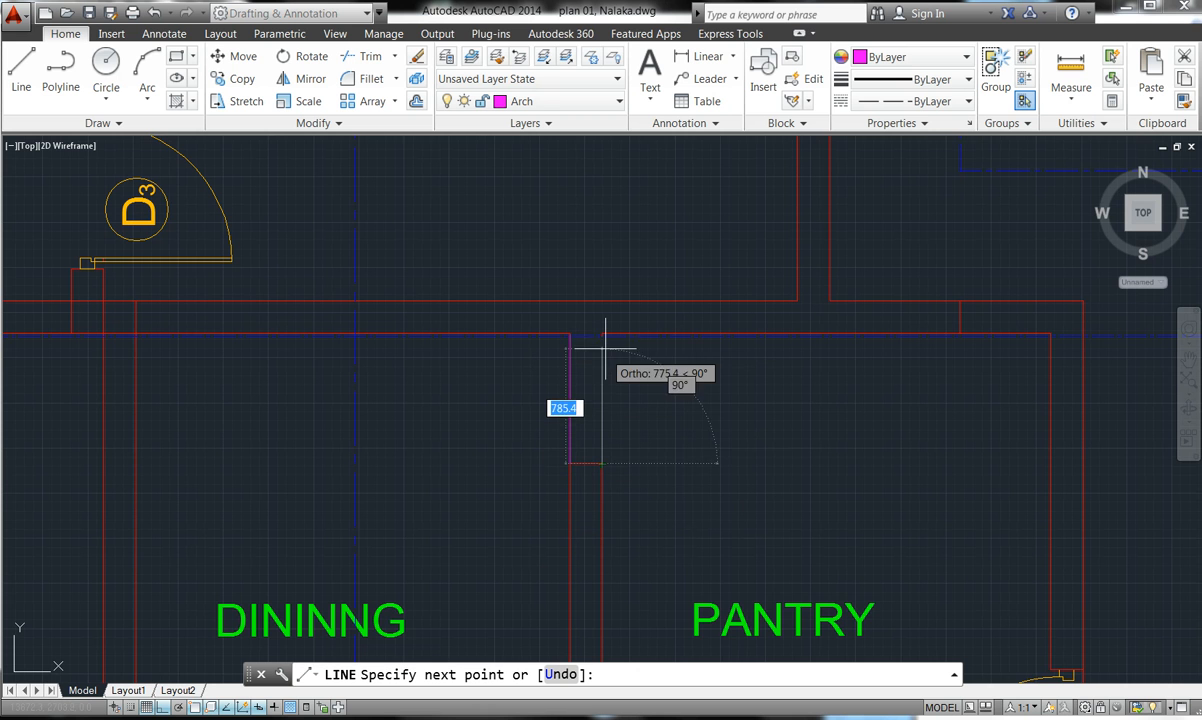
pyautogui.scroll(4, 600, 335)
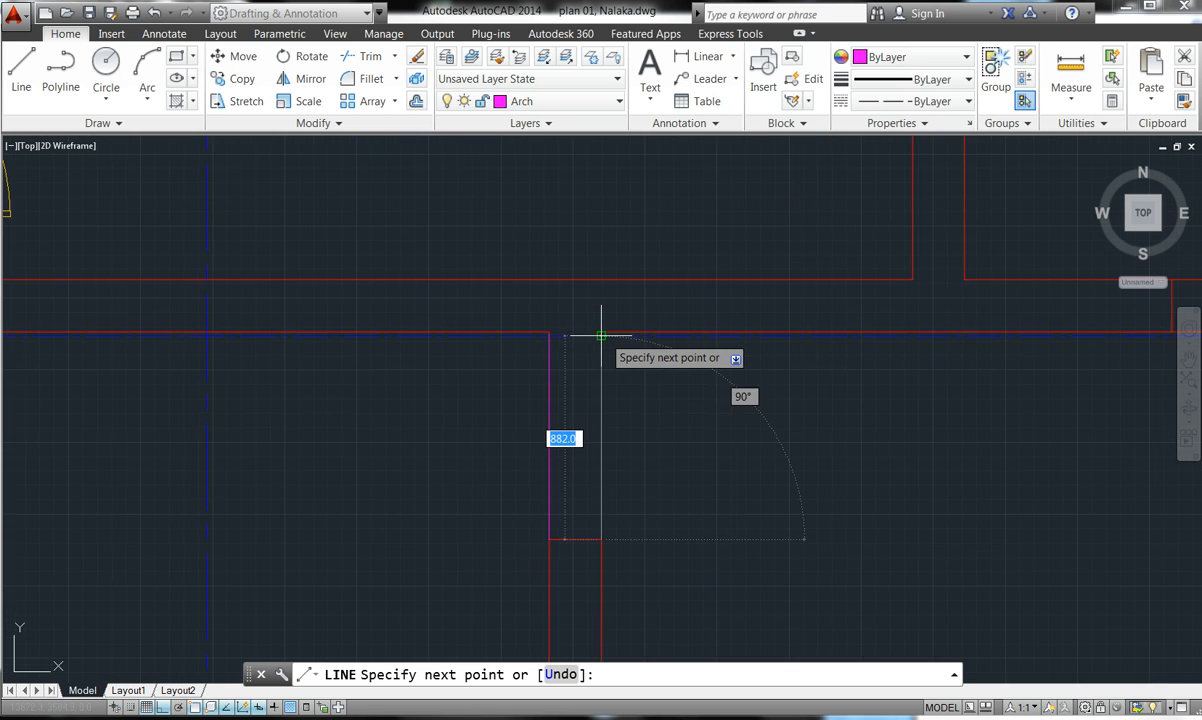
pyautogui.click(590, 303)
pyautogui.press('Return')
pyautogui.scroll(-4, 601, 322)
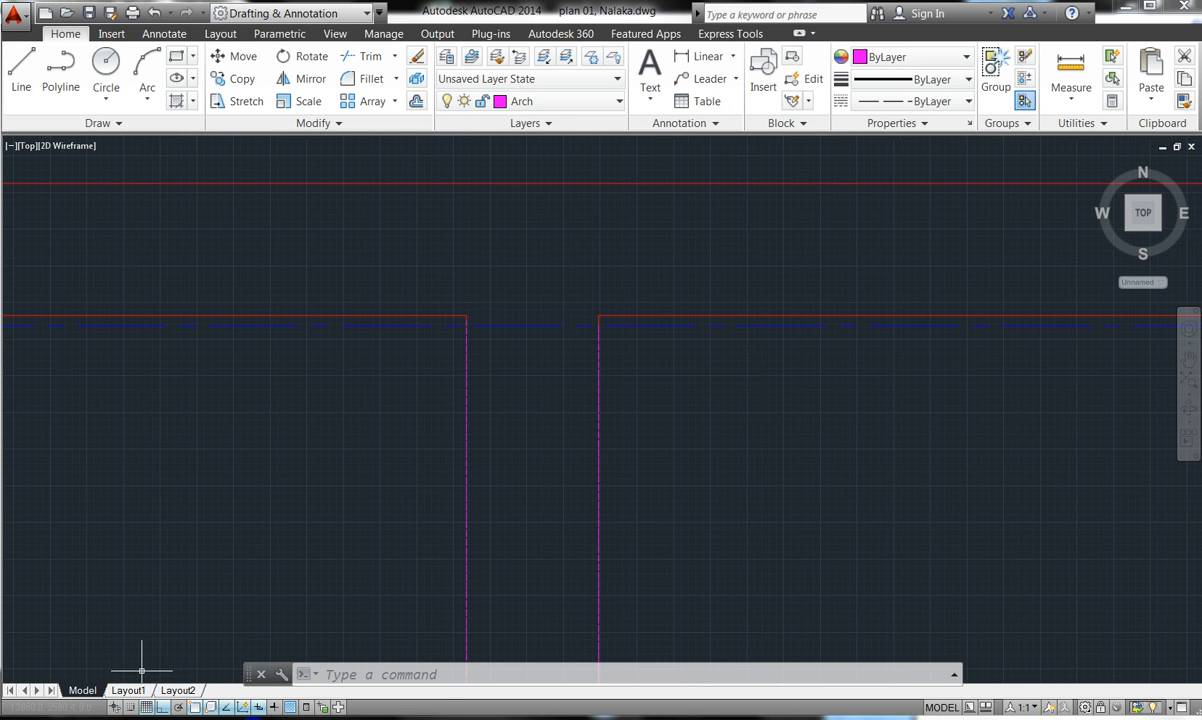
# - Adjust status-bar controls, then select both magenta dashed lines at the opening
pyautogui.click(352, 719)
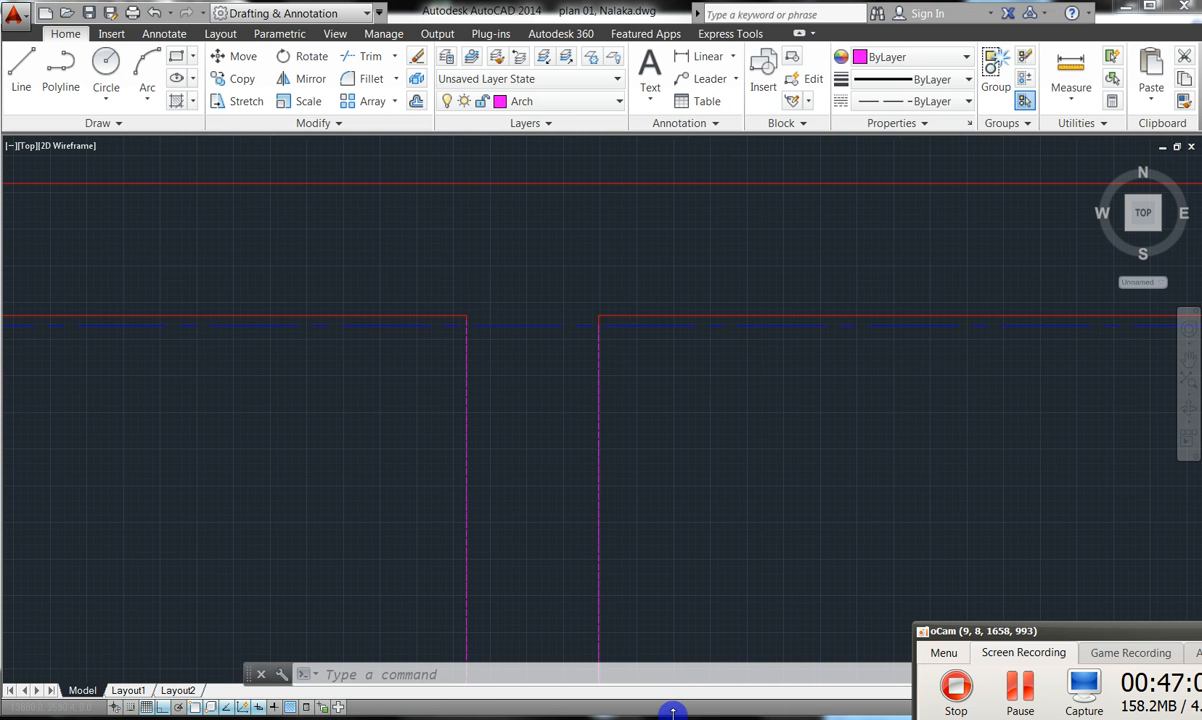
pyautogui.click(1019, 706)
pyautogui.click(1022, 683)
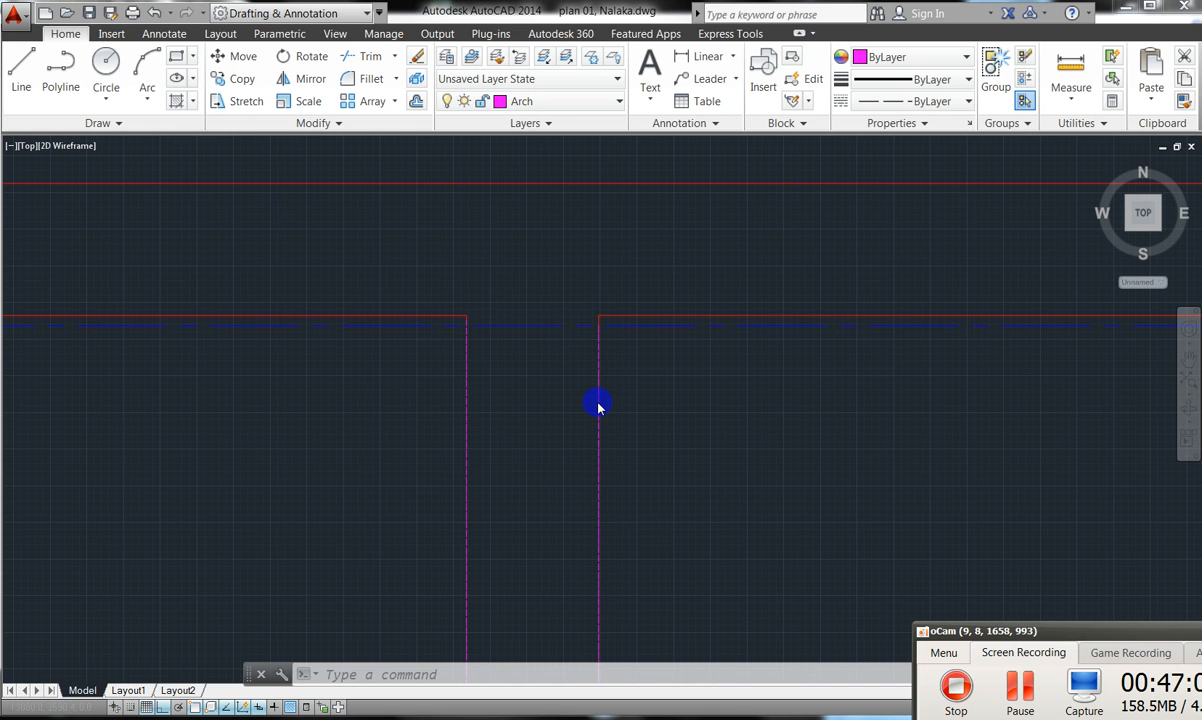
pyautogui.click(652, 403)
pyautogui.scroll(-4, 629, 402)
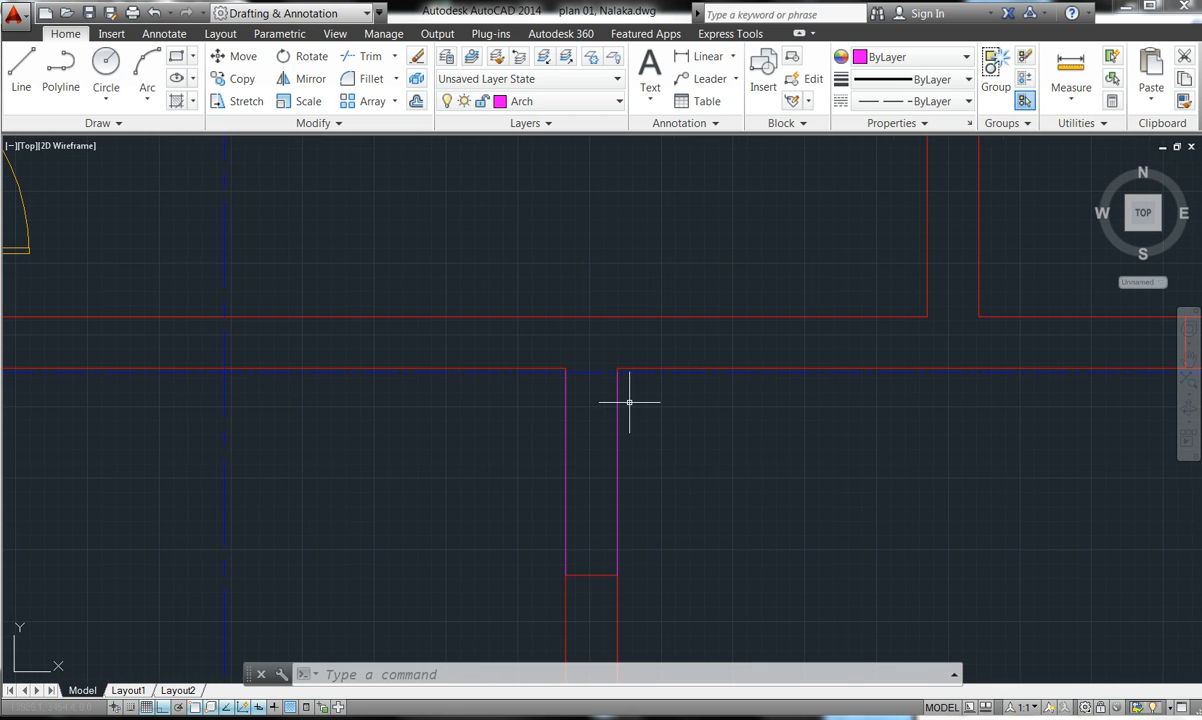
pyautogui.scroll(4, 592, 432)
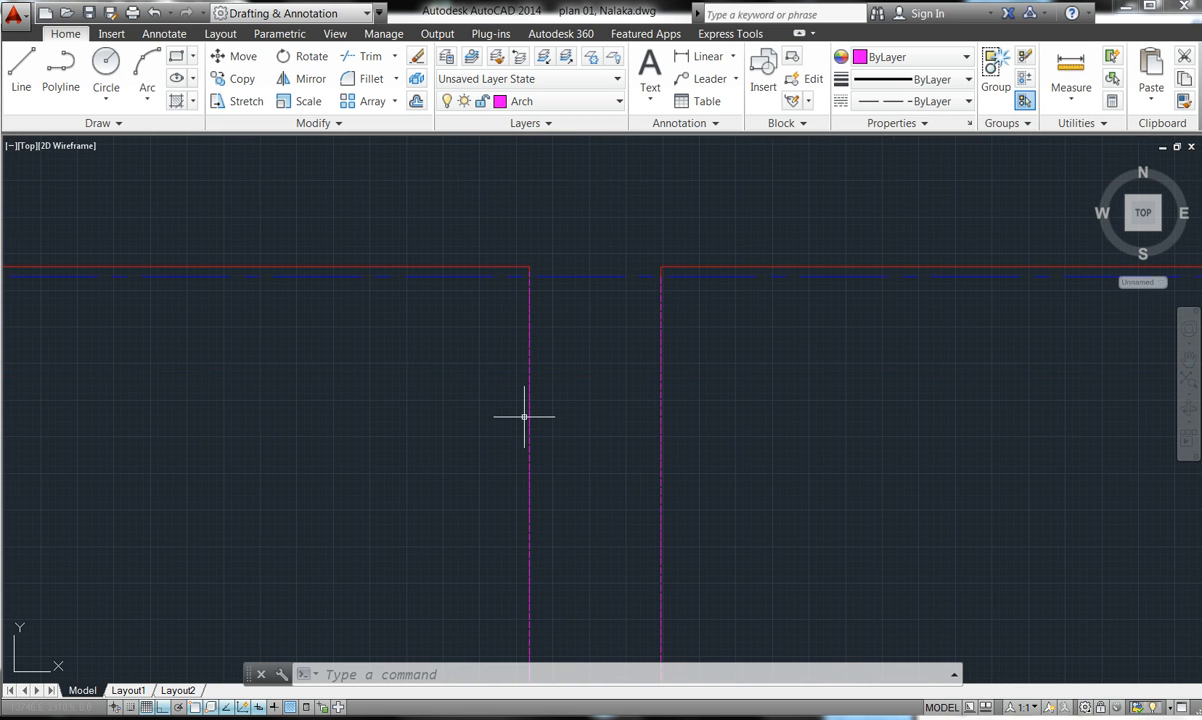
pyautogui.click(529, 410)
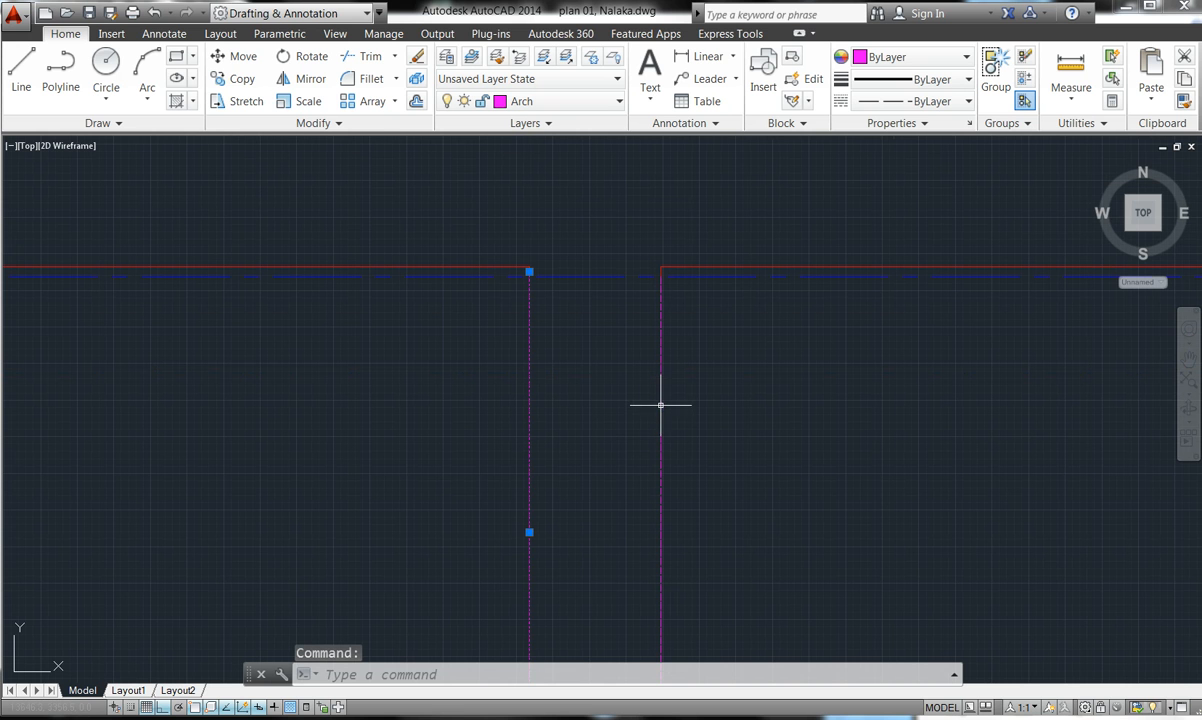
pyautogui.click(660, 406)
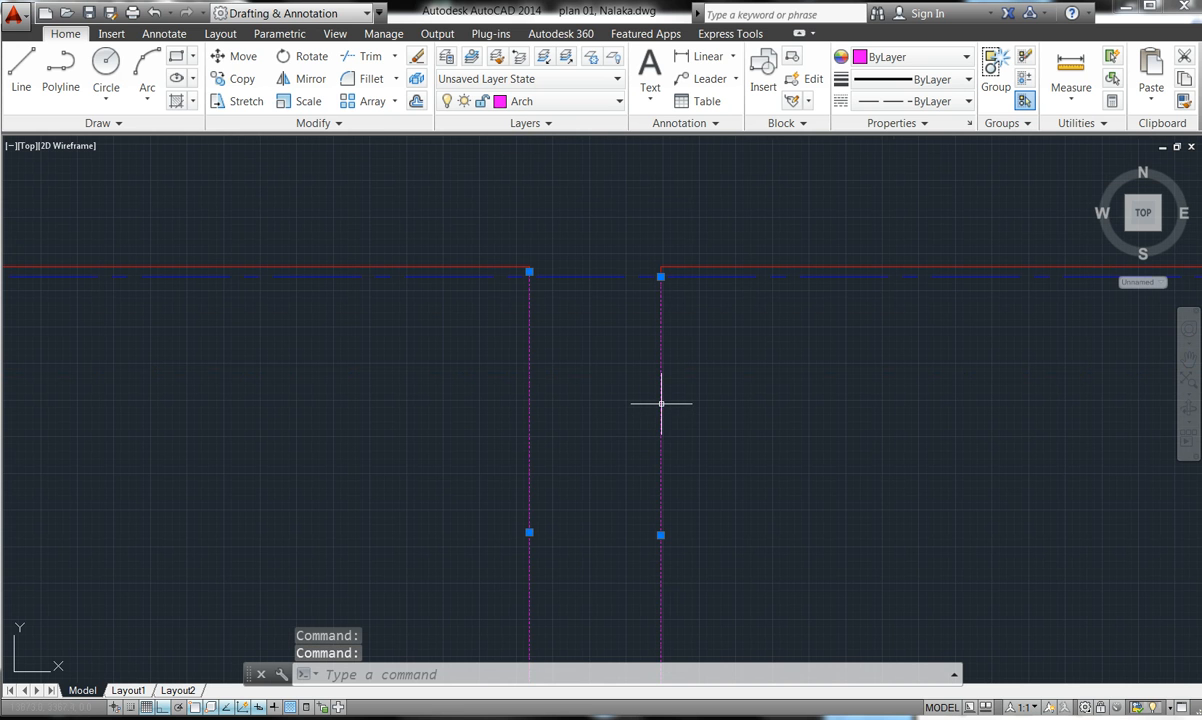
# - Open Properties for the two lines and set their linetype scale to 50
pyautogui.rightClick(660, 535)
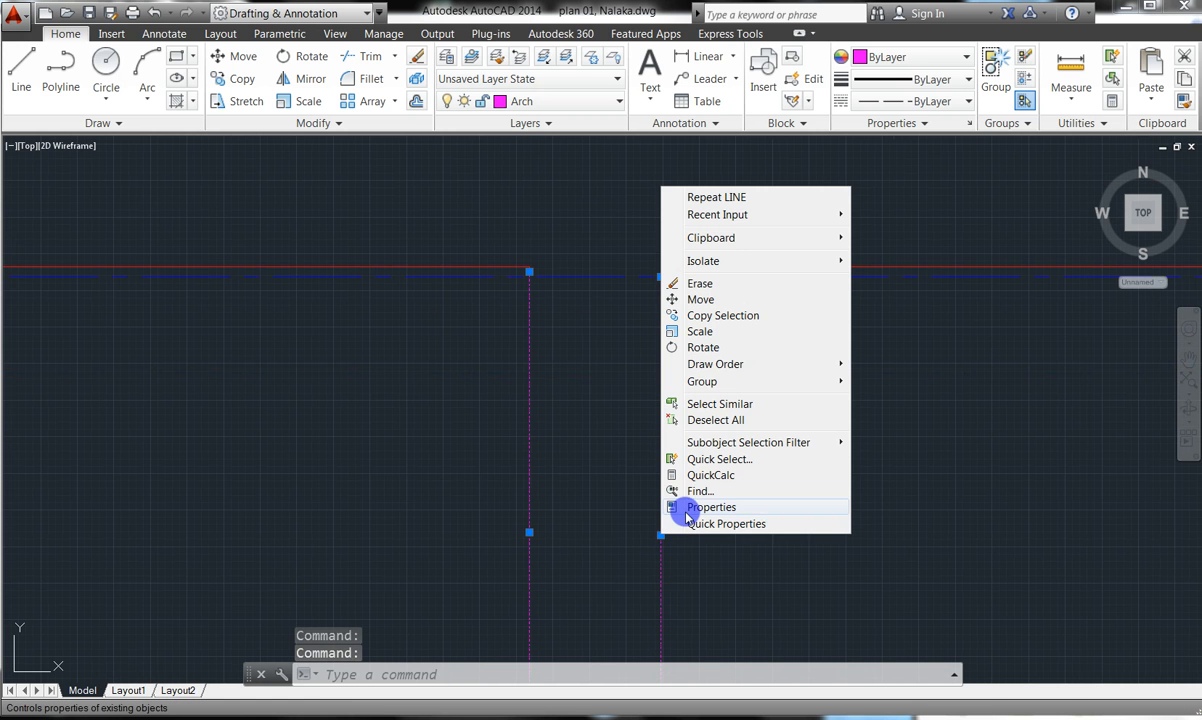
pyautogui.click(690, 500)
pyautogui.click(690, 503)
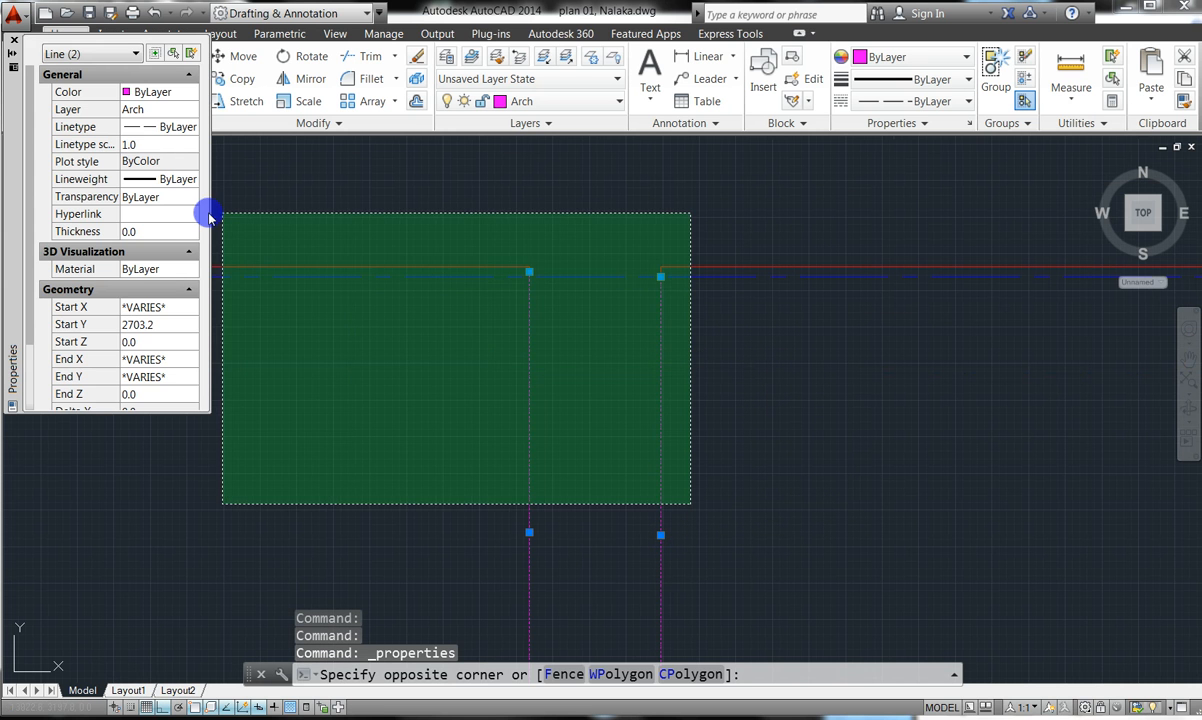
pyautogui.doubleClick(552, 390)
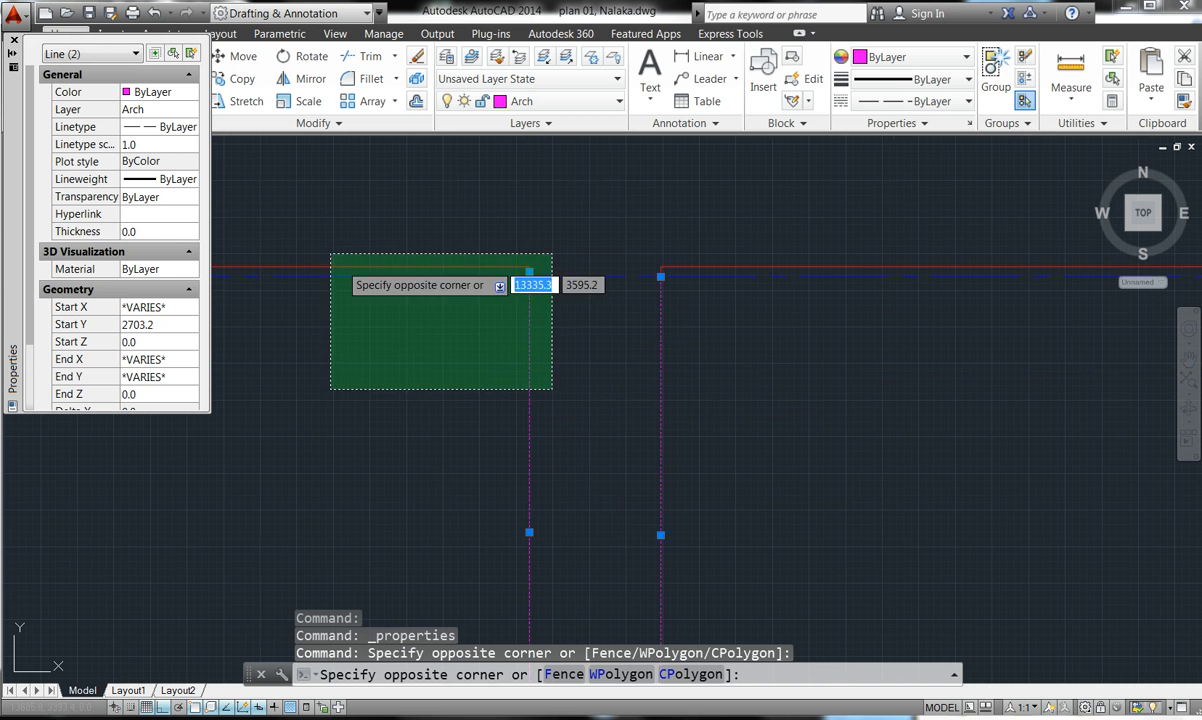
pyautogui.click(422, 302)
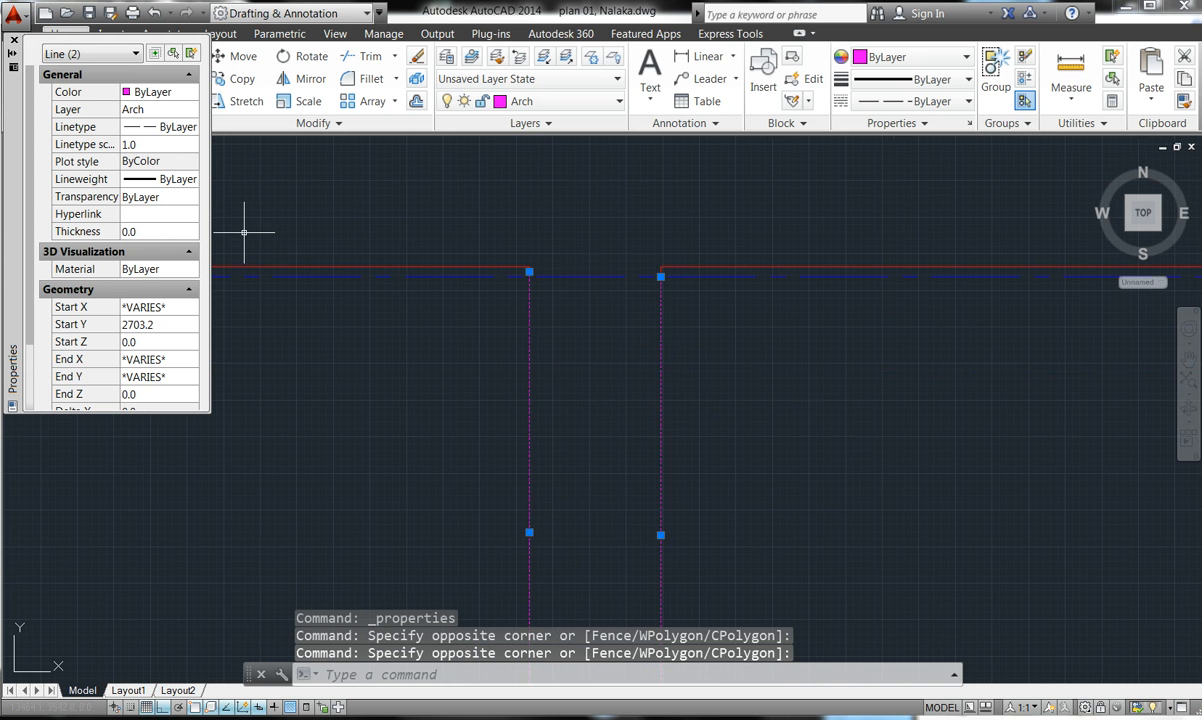
pyautogui.click(161, 146)
pyautogui.write('50')
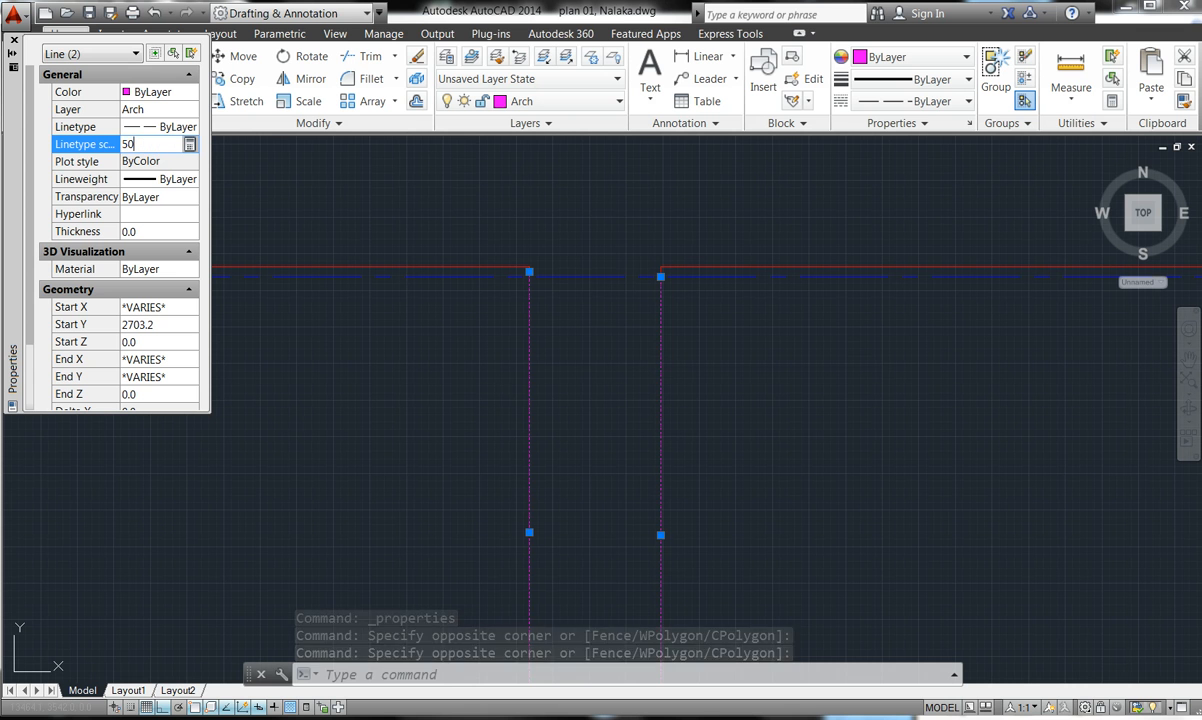
pyautogui.press('Tab')
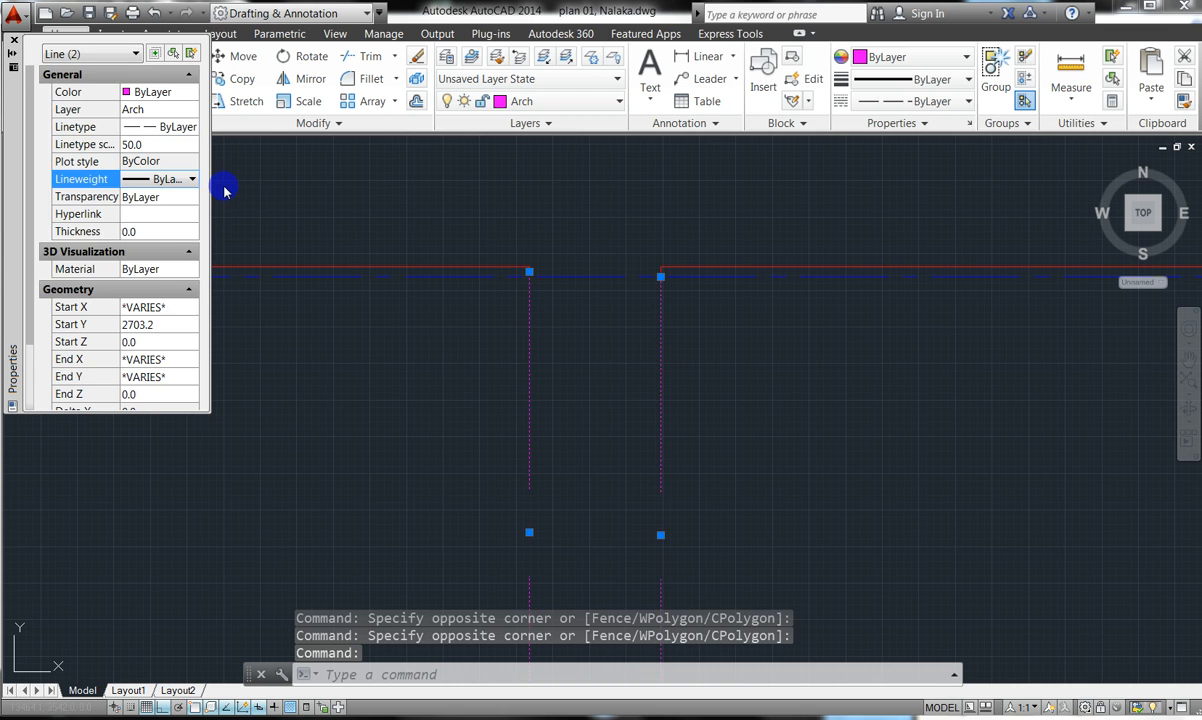
pyautogui.press('Escape')
pyautogui.press('Escape')
# - Reselect both dashed opening lines and change their linetype scale to 20
pyautogui.scroll(-2, 515, 235)
pyautogui.scroll(-3, 515, 235)
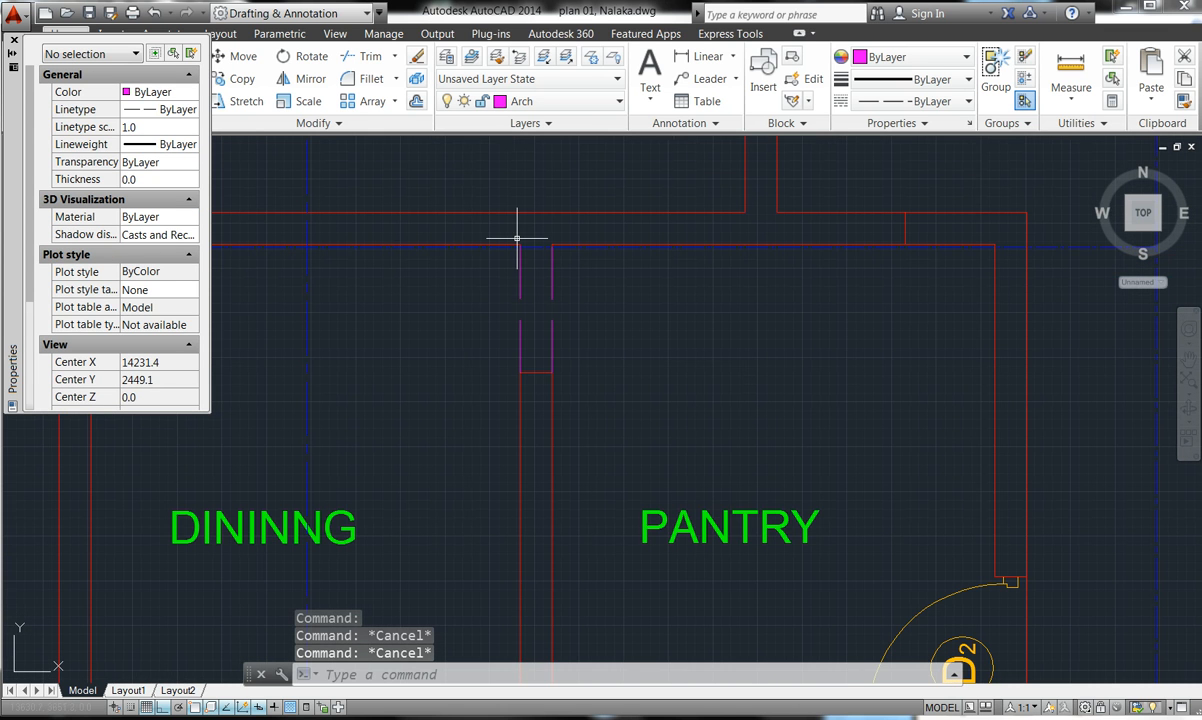
pyautogui.click(190, 190)
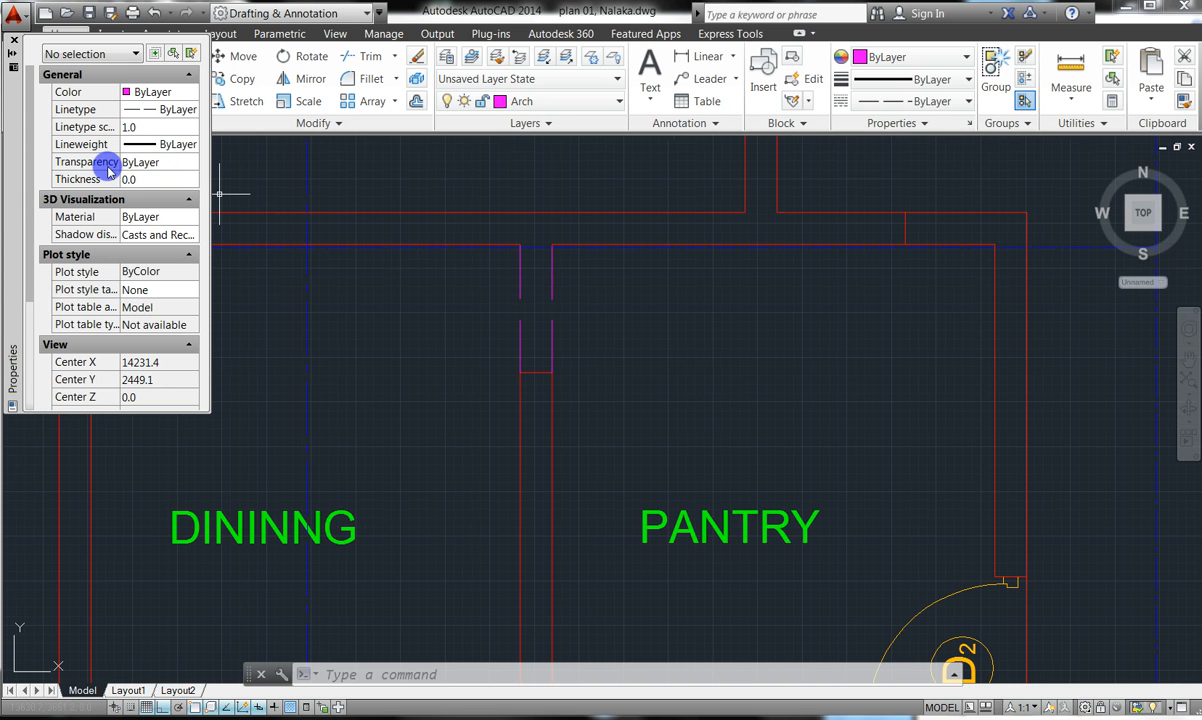
pyautogui.click(138, 126)
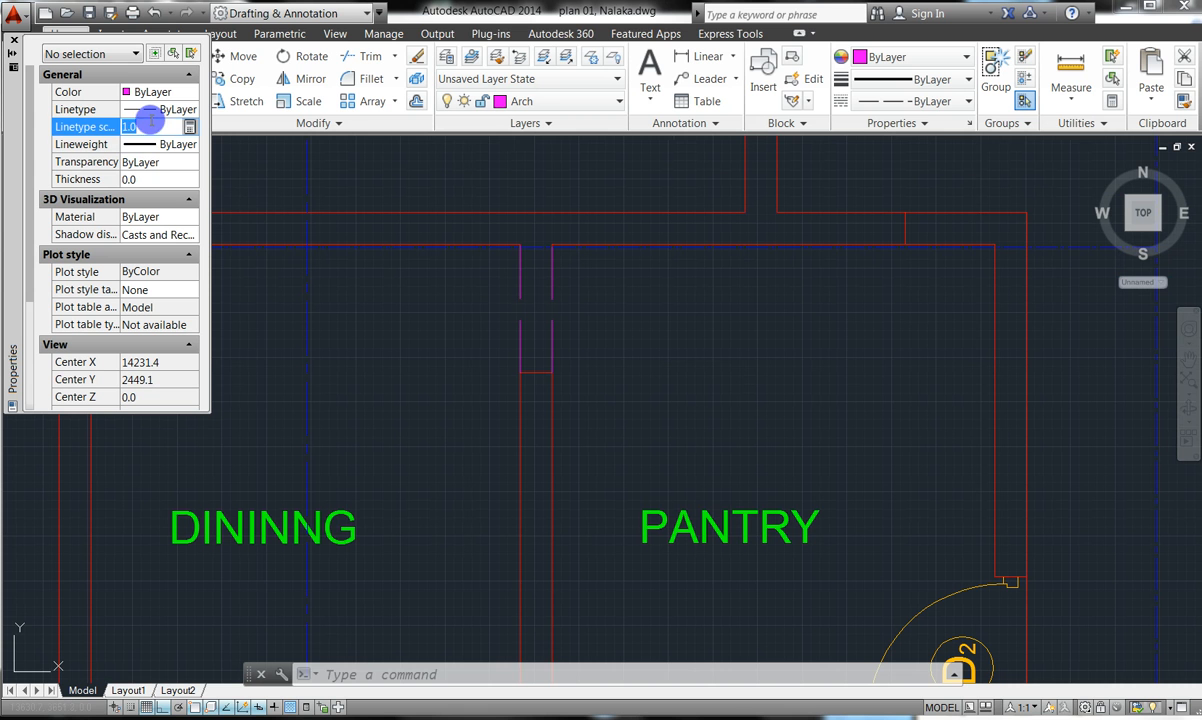
pyautogui.click(521, 280)
pyautogui.click(569, 290)
pyautogui.click(573, 297)
pyautogui.click(495, 281)
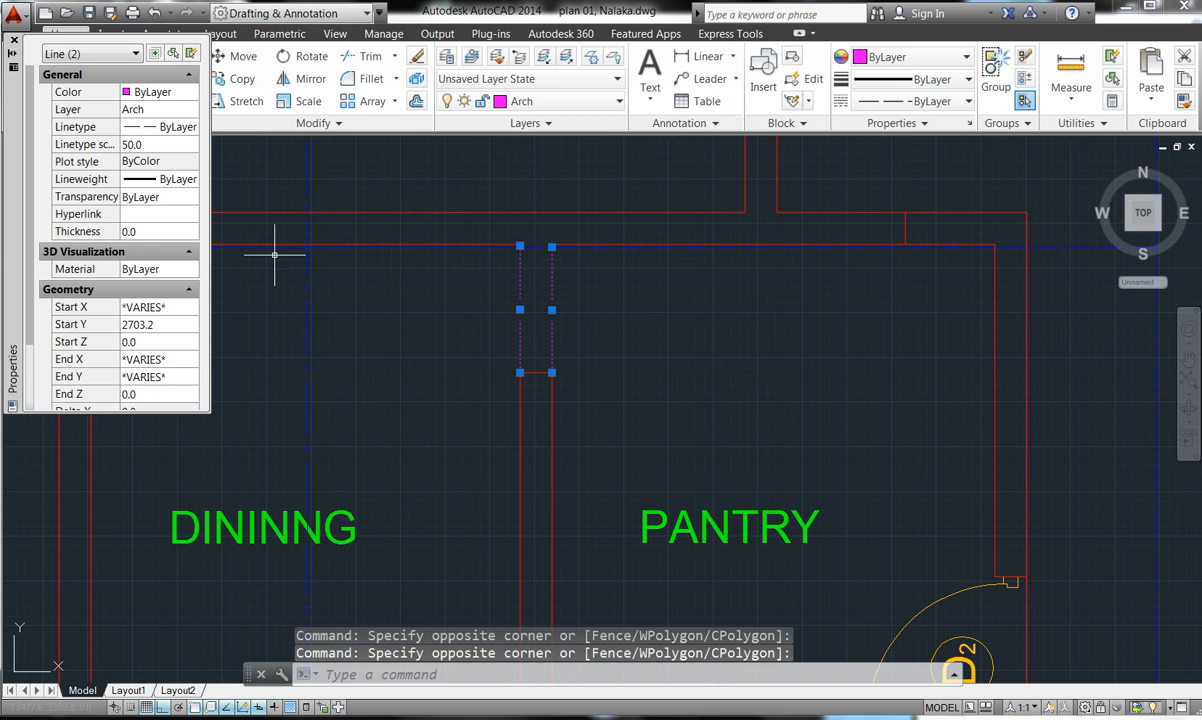
pyautogui.click(166, 147)
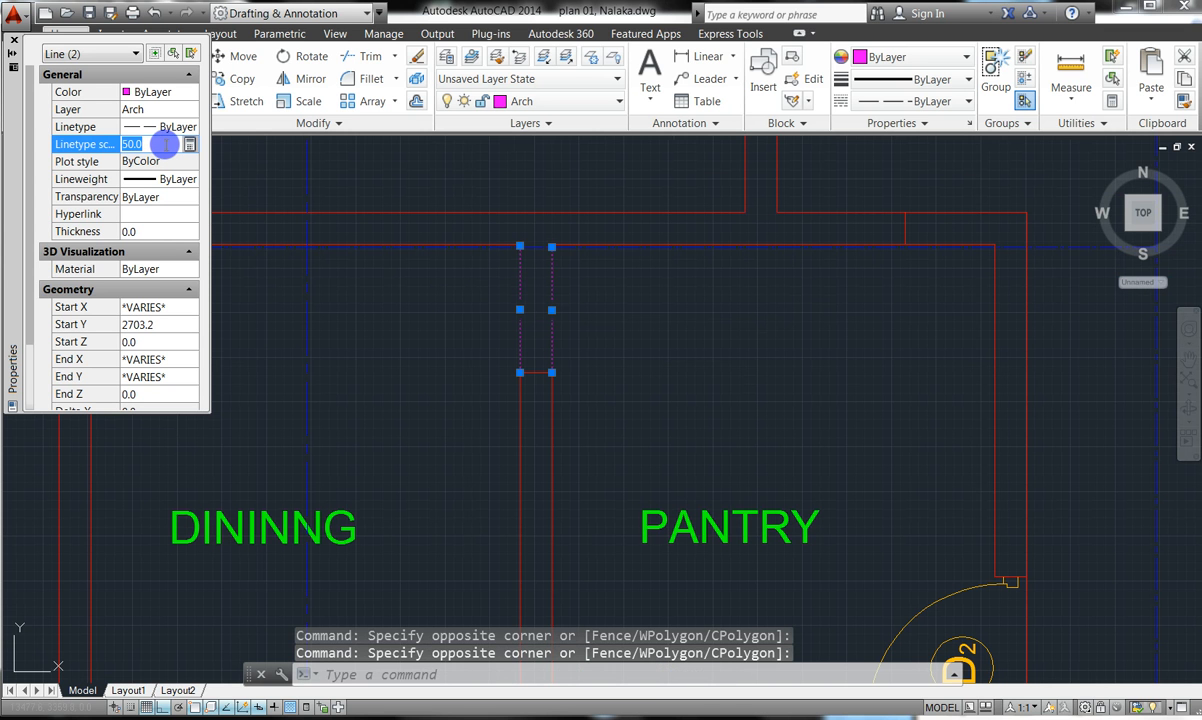
pyautogui.write('20')
pyautogui.press('Tab')
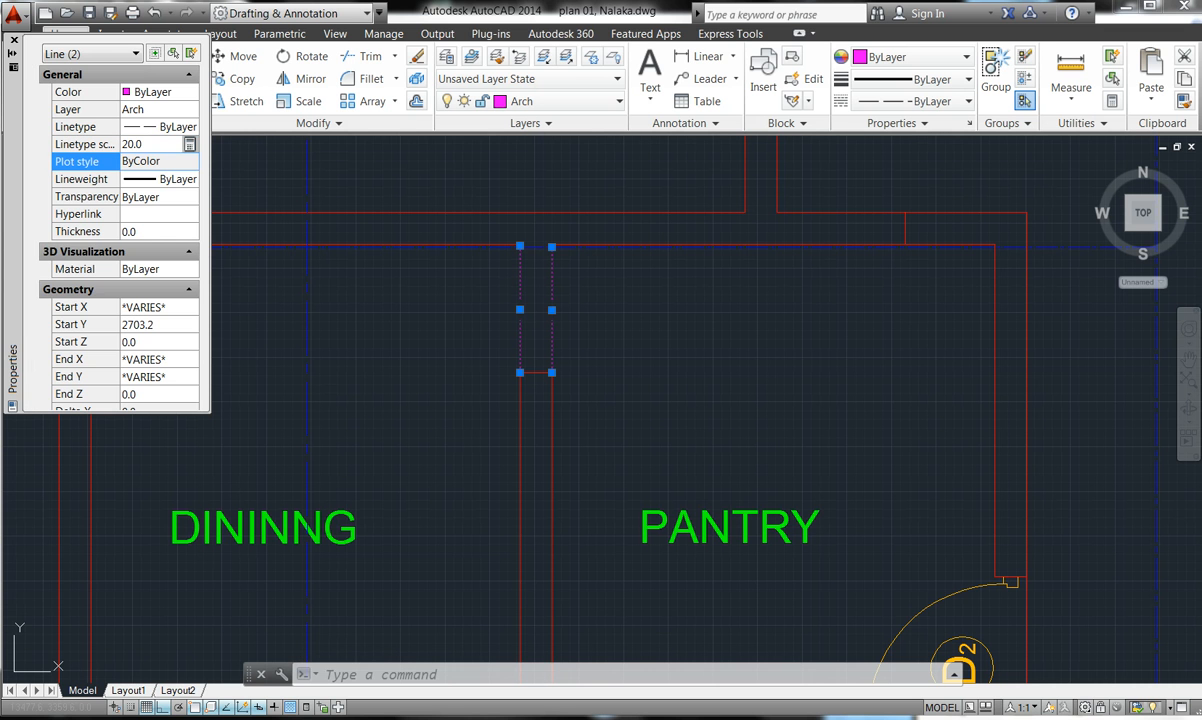
pyautogui.press('Escape')
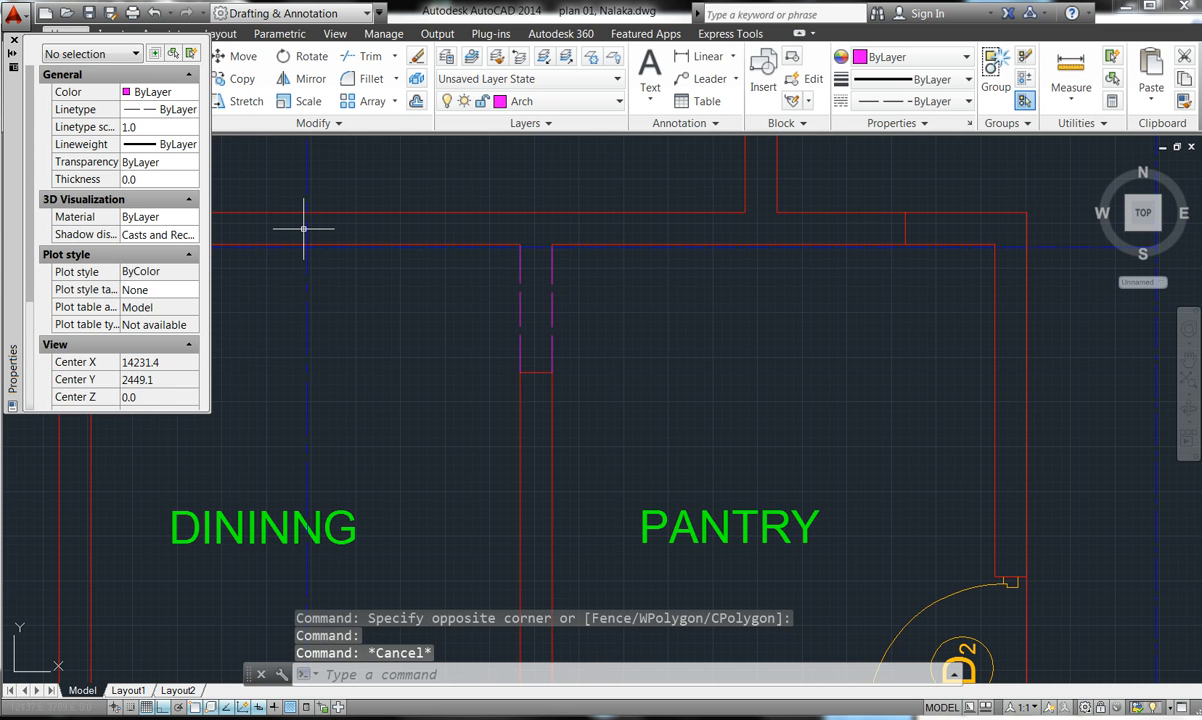
# - Close the Properties palette, zoom out to the whole plan and back in on the dining area
pyautogui.click(13, 44)
pyautogui.scroll(-5, 591, 321)
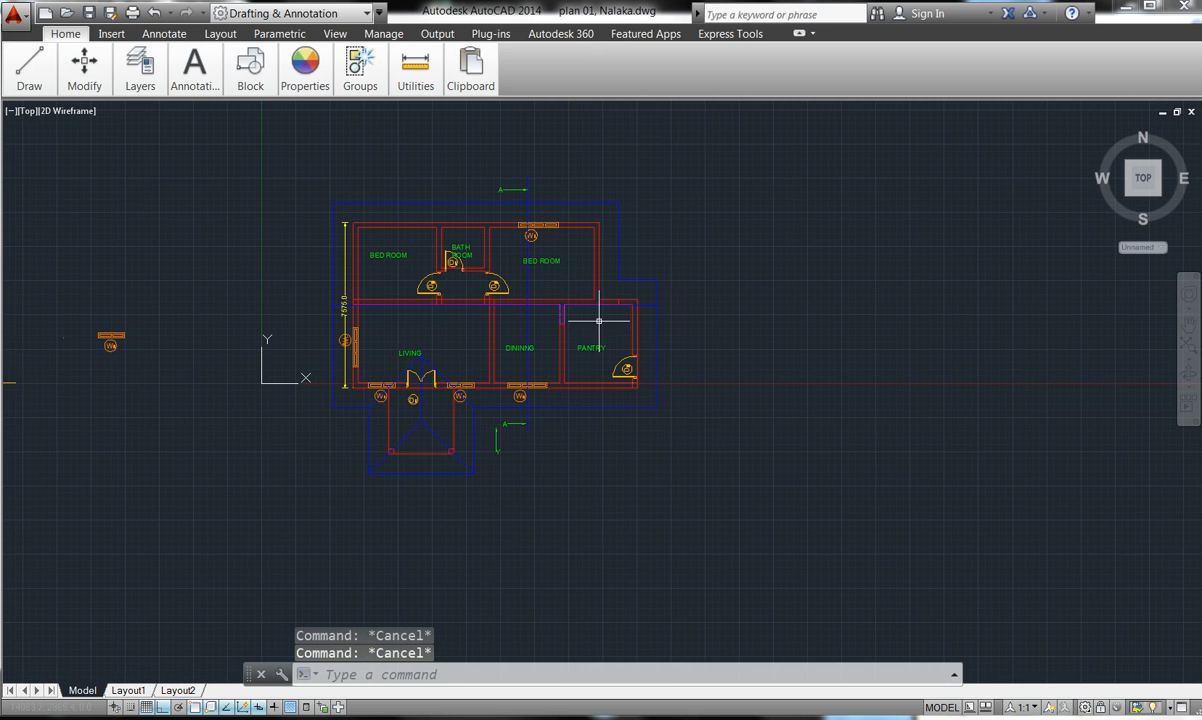
pyautogui.scroll(2, 491, 280)
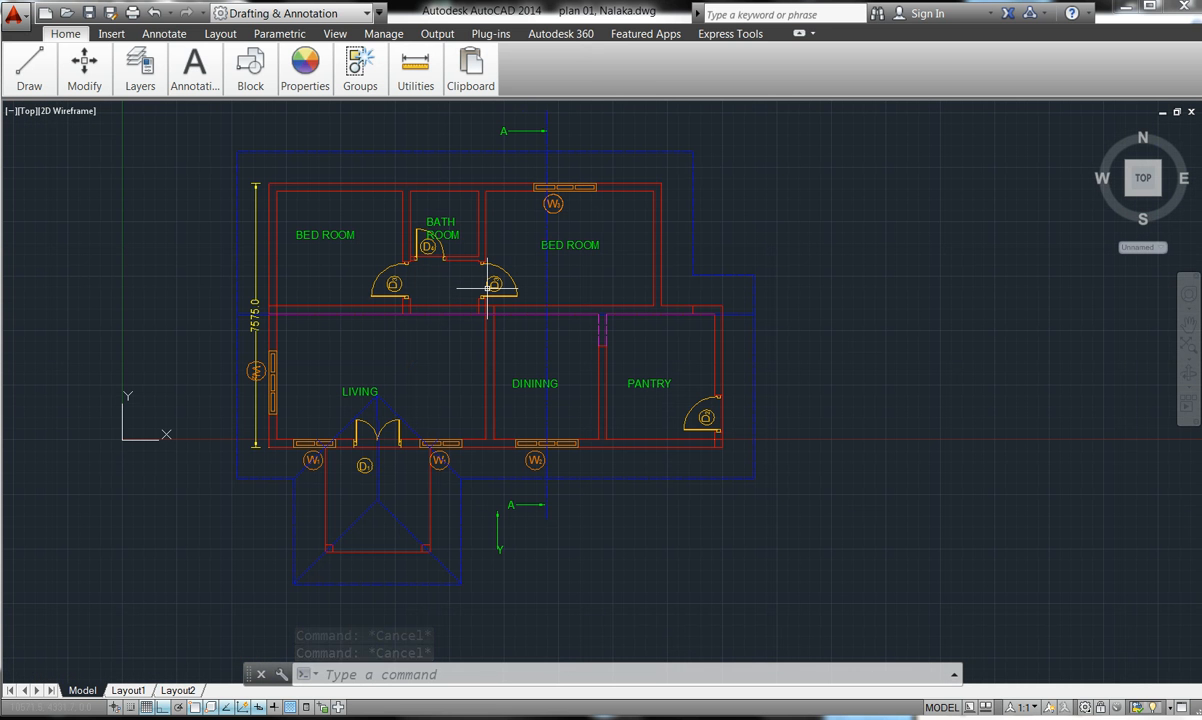
pyautogui.scroll(6, 478, 316)
pyautogui.scroll(2, 478, 317)
pyautogui.scroll(-5, 505, 303)
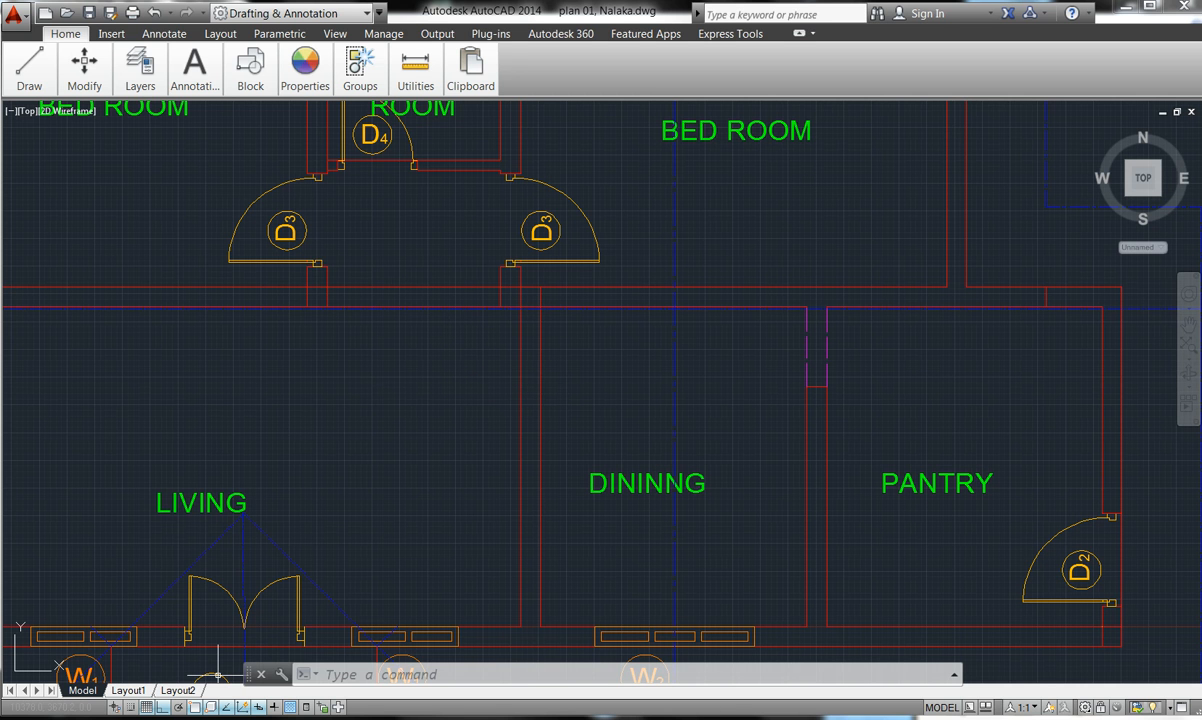
pyautogui.moveTo(477, 712)
pyautogui.click(483, 677)
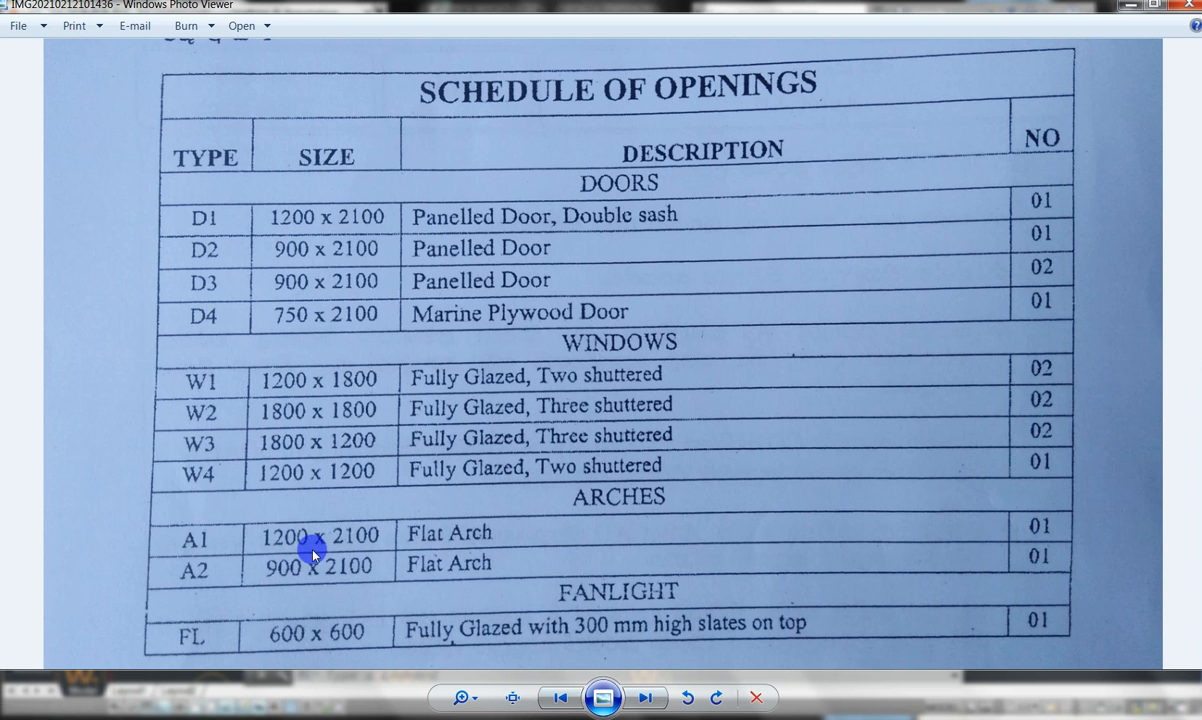
pyautogui.click(1130, 5)
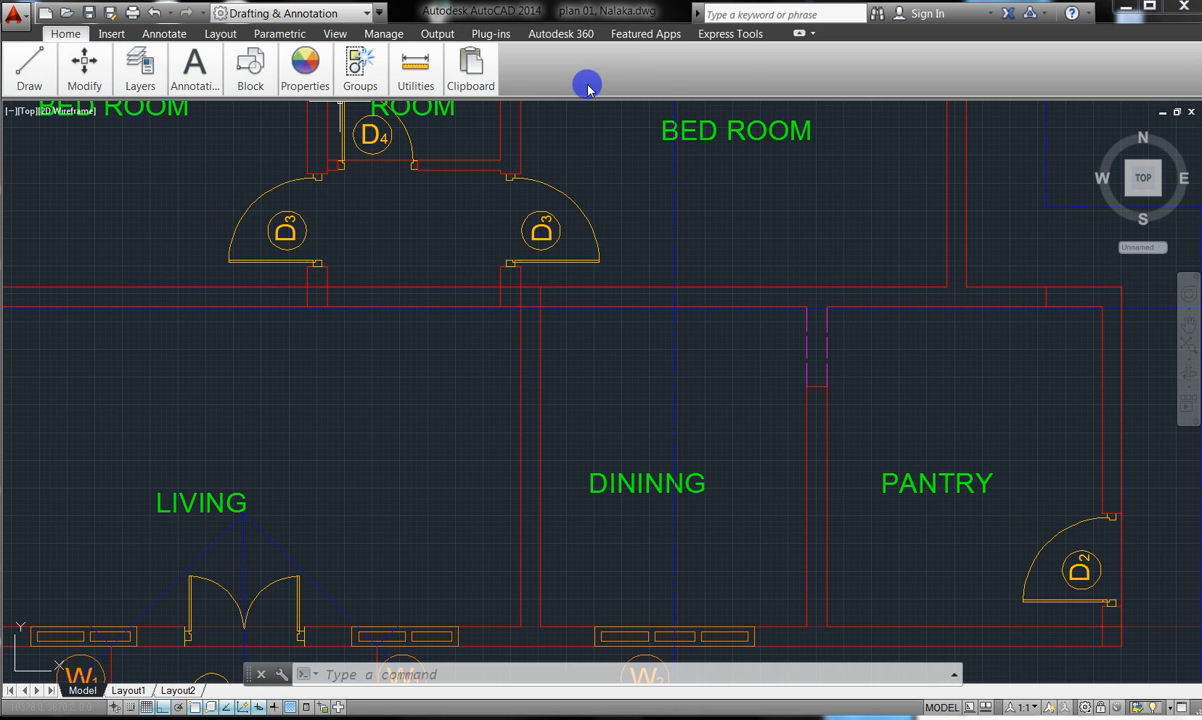
# - Cycle the ribbon through its minimised states and restore it to full panels
pyautogui.click(799, 33)
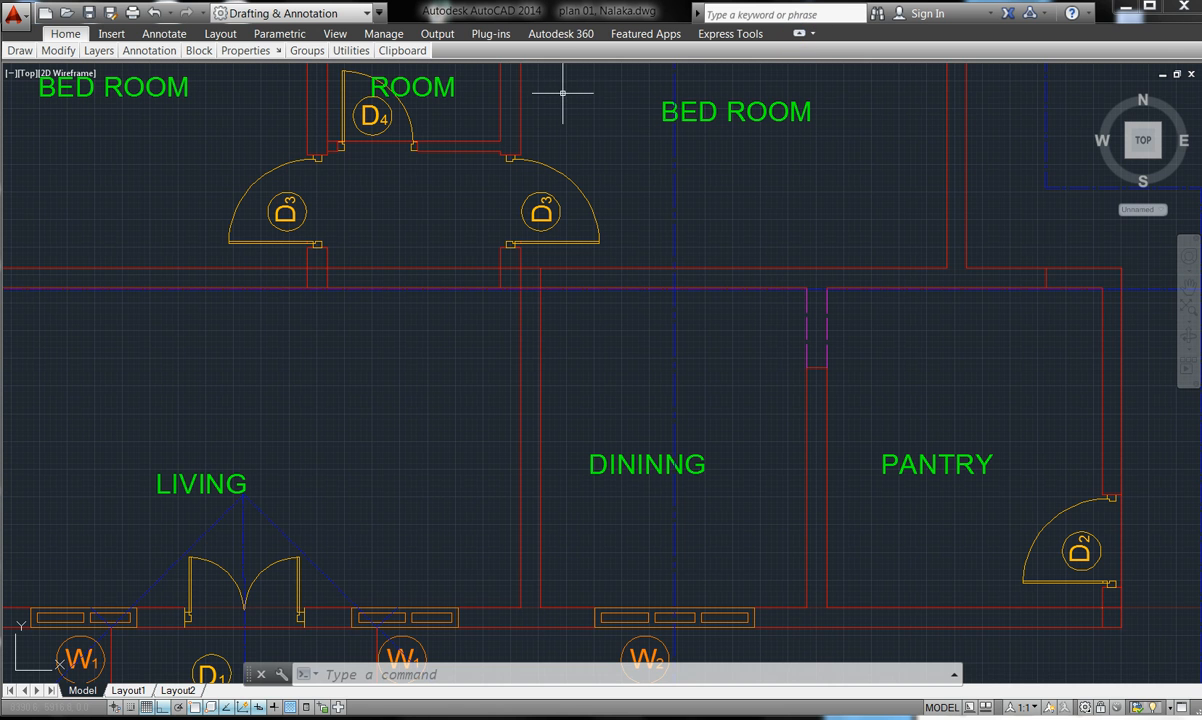
pyautogui.moveTo(245, 50)
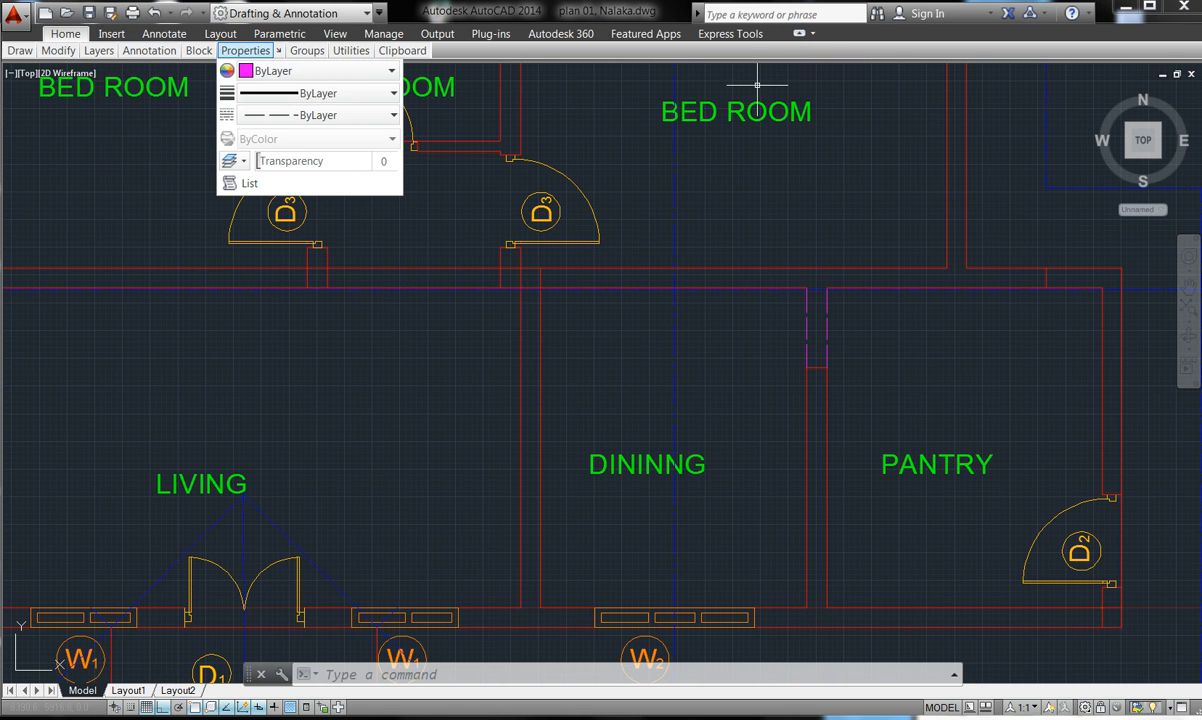
pyautogui.click(797, 35)
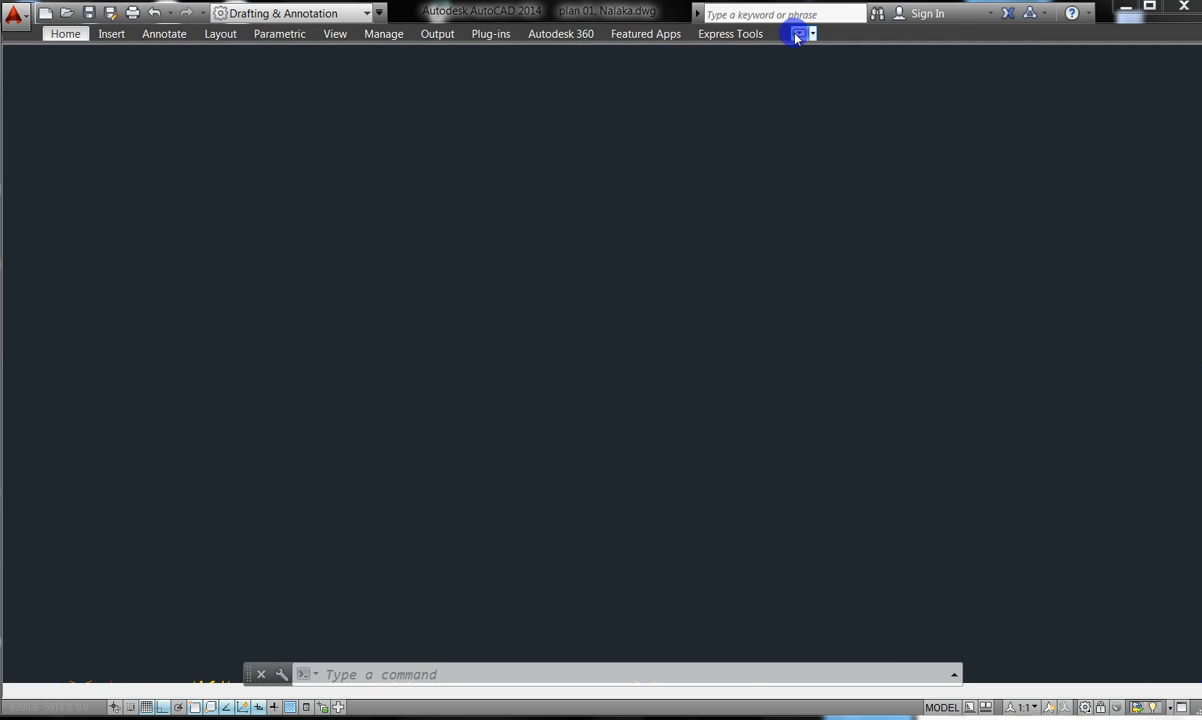
pyautogui.click(797, 35)
pyautogui.click(797, 33)
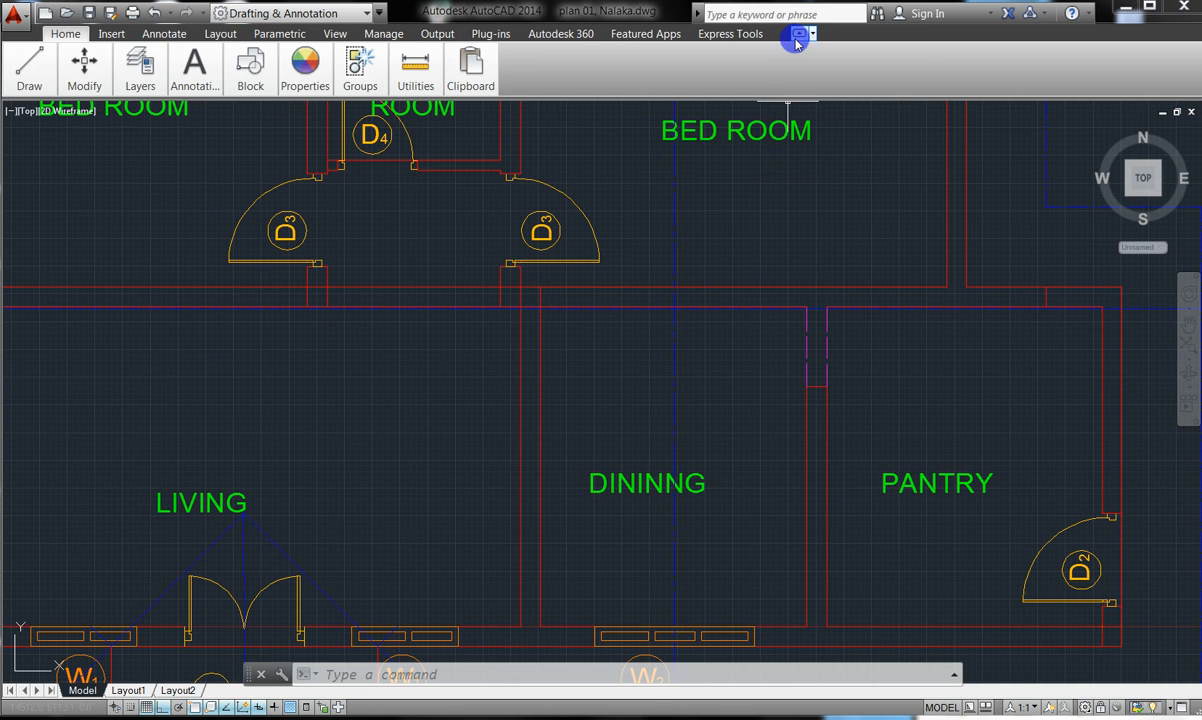
pyautogui.click(797, 35)
pyautogui.click(797, 35)
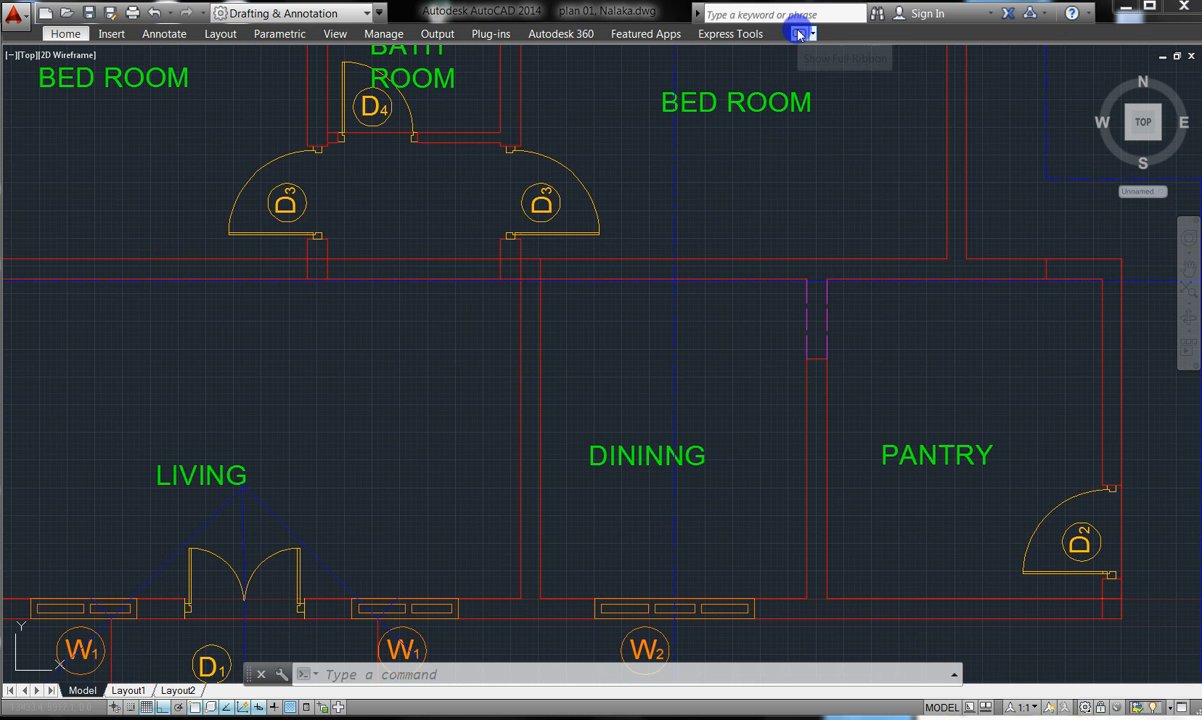
pyautogui.click(799, 36)
pyautogui.click(799, 35)
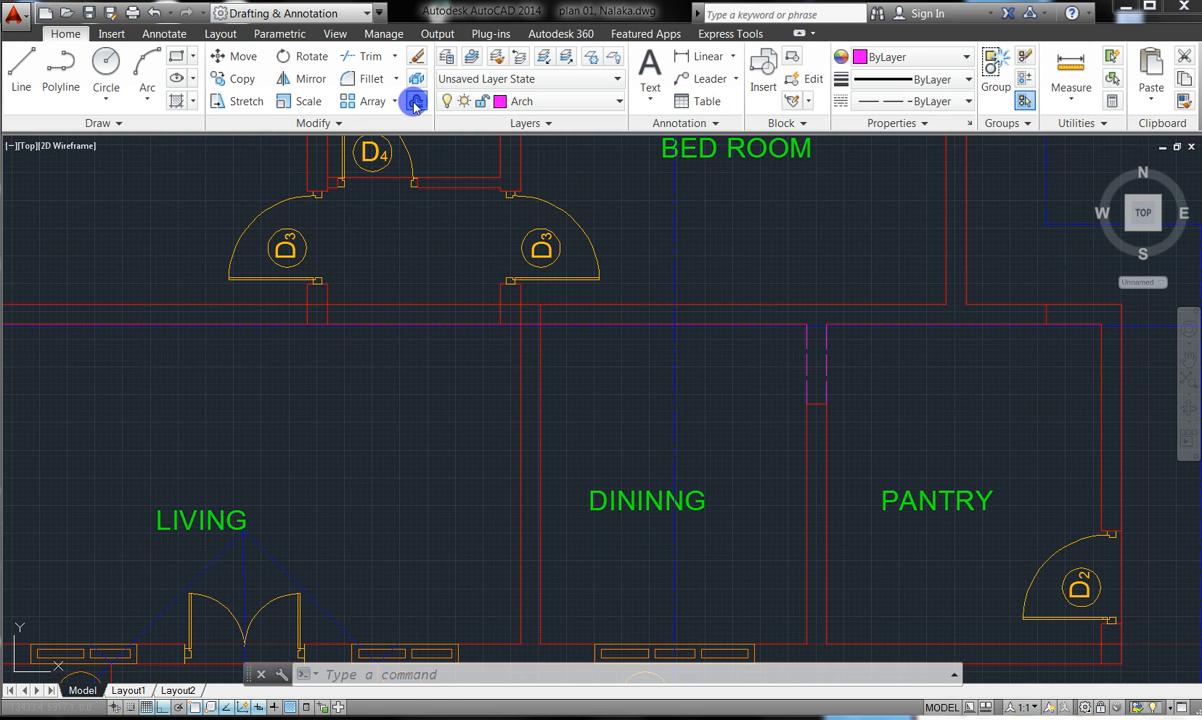
# - Offset the red vertical hall wall line 1200 to its left
pyautogui.click(416, 101)
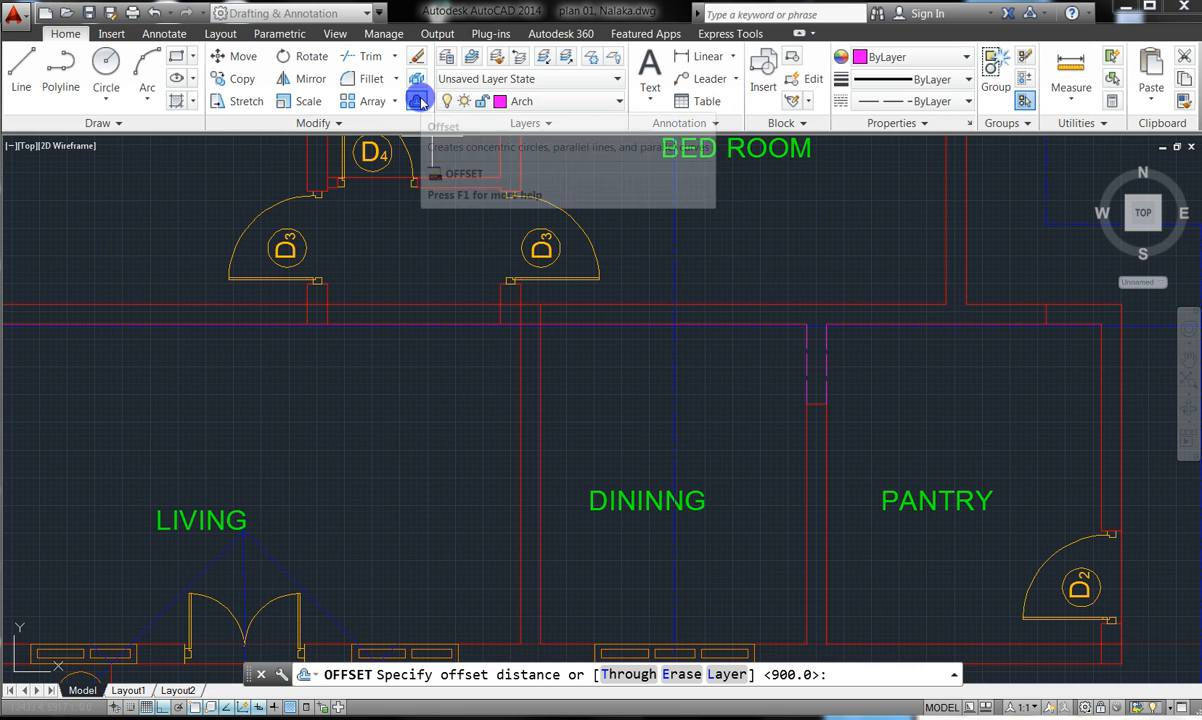
pyautogui.write('120')
pyautogui.press('Return')
pyautogui.press('Return')
pyautogui.press('Return')
pyautogui.press('Return')
pyautogui.write('120')
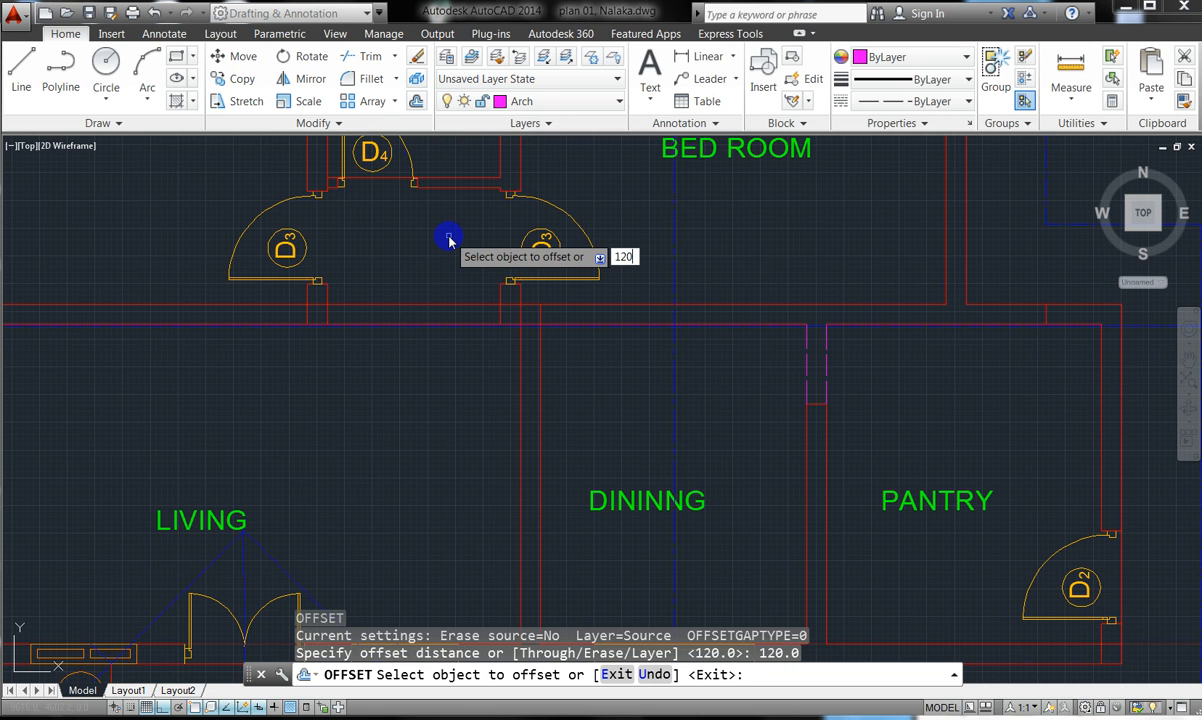
pyautogui.write('0')
pyautogui.press('Return')
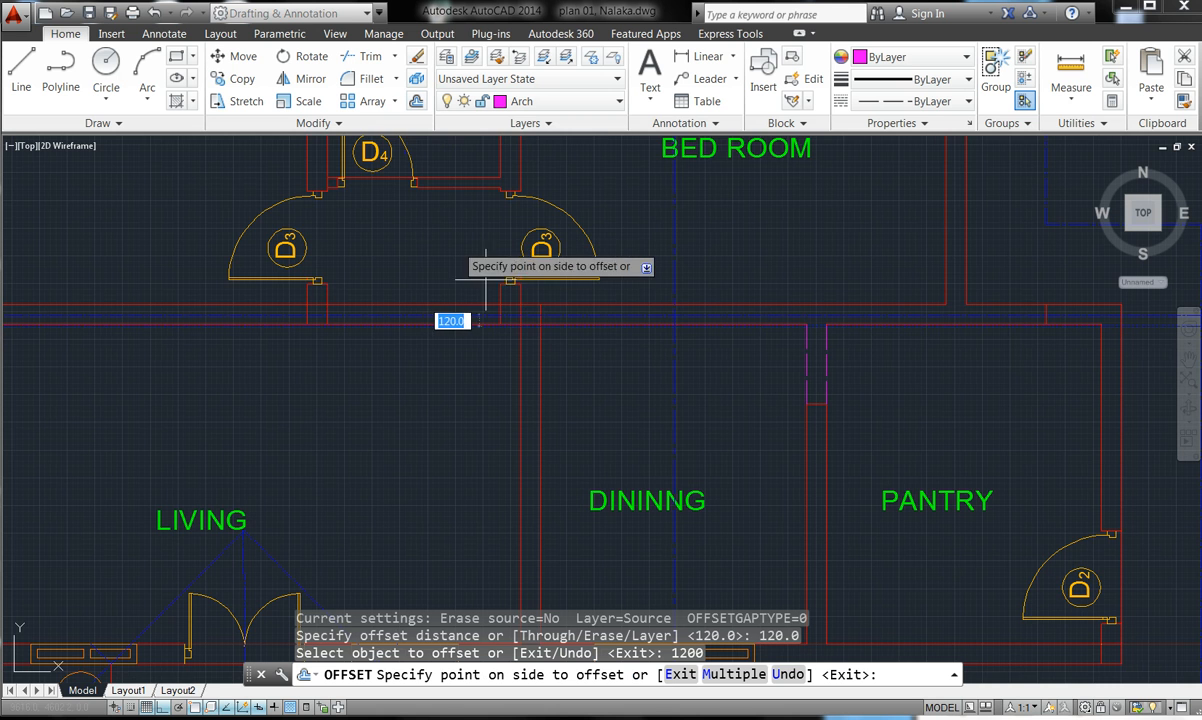
pyautogui.scroll(4, 500, 302)
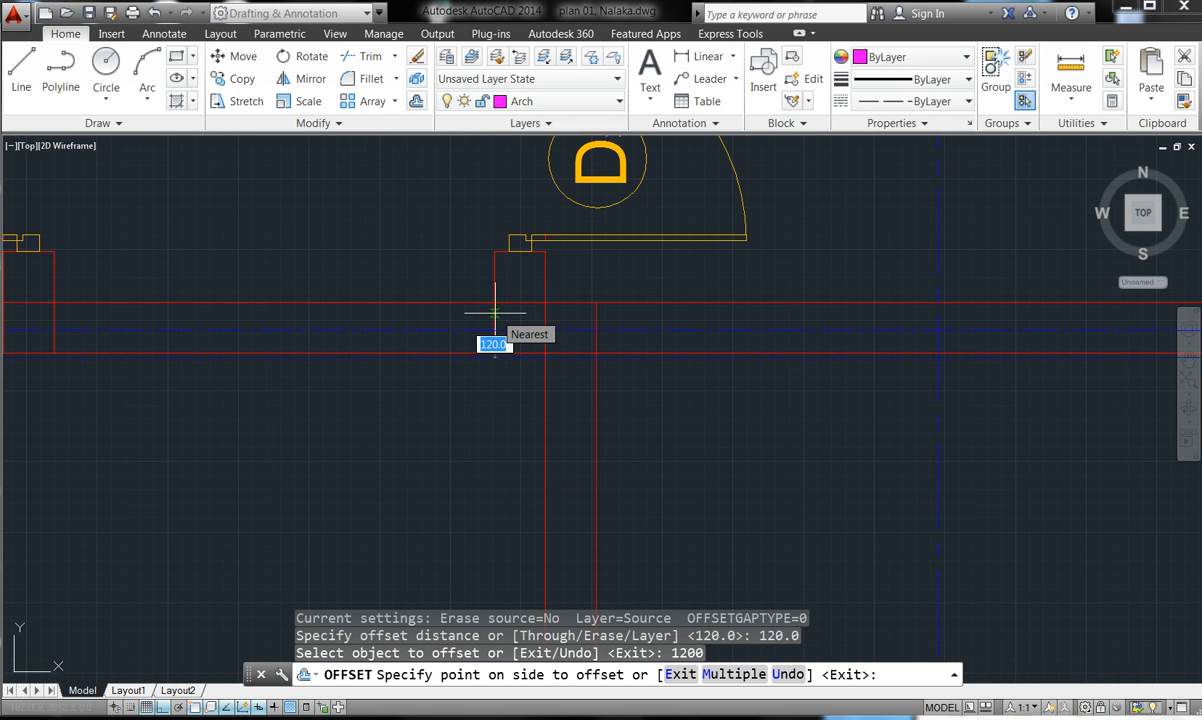
pyautogui.press('Escape')
pyautogui.press('Escape')
pyautogui.press('Escape')
pyautogui.press('Escape')
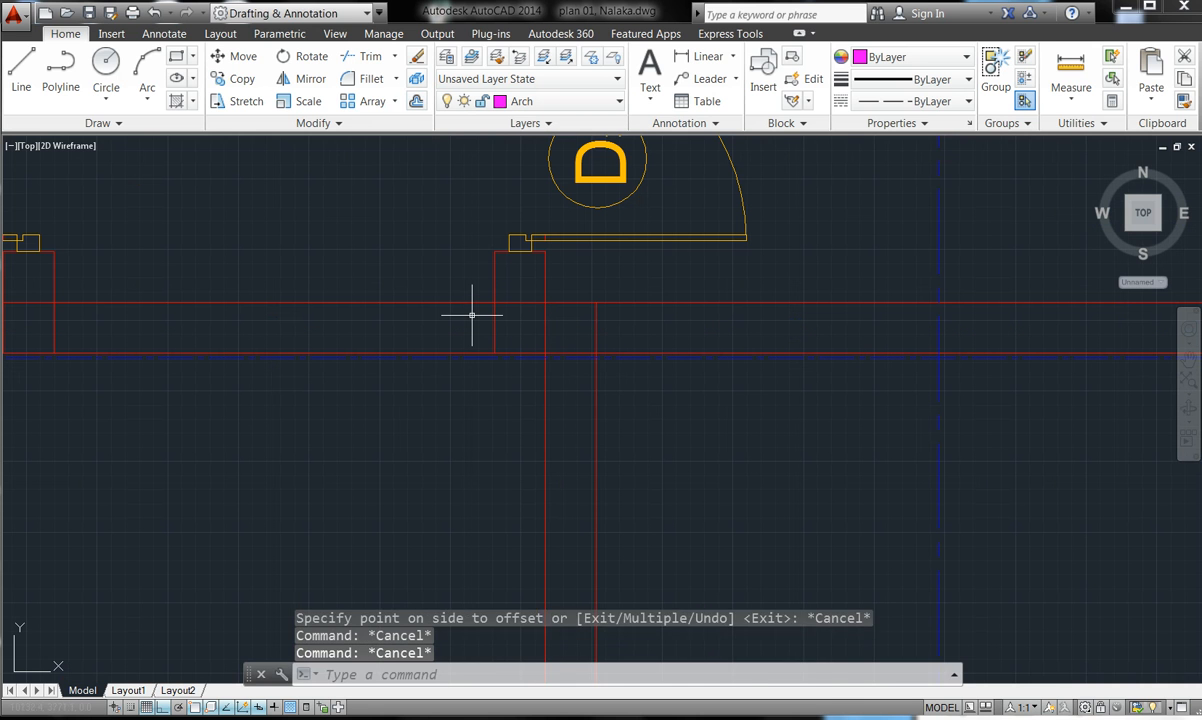
pyautogui.click(416, 101)
pyautogui.write('1200')
pyautogui.press('Return')
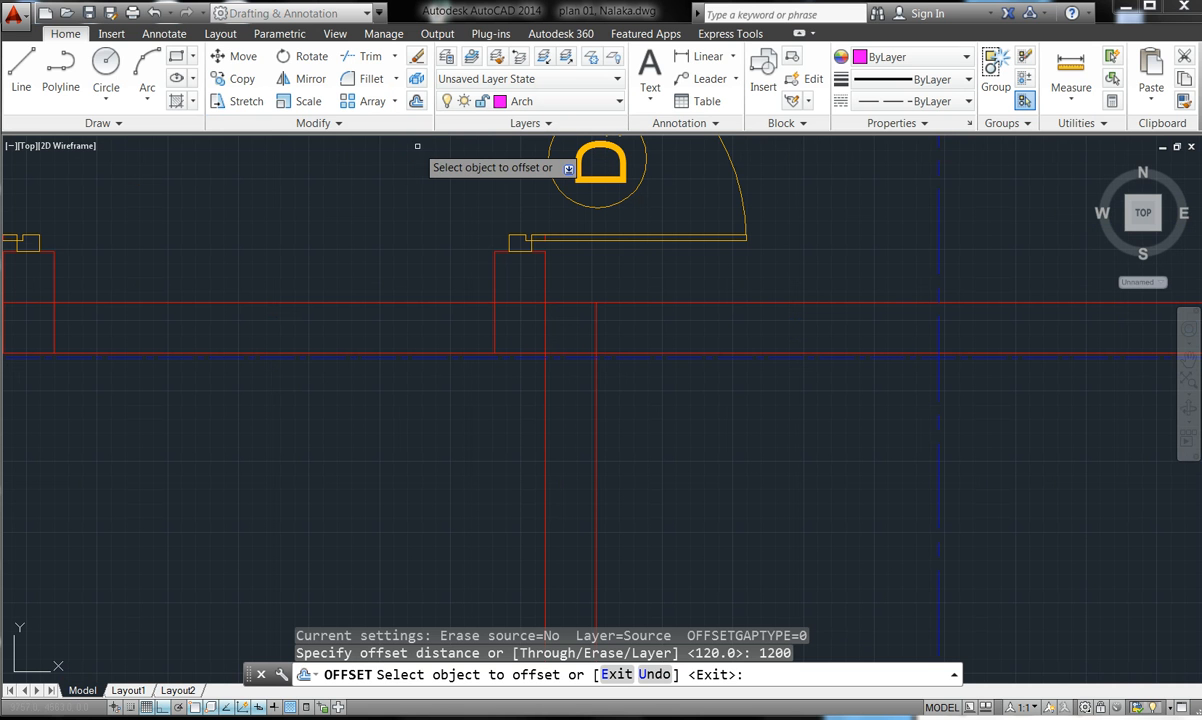
pyautogui.click(491, 322)
pyautogui.click(455, 322)
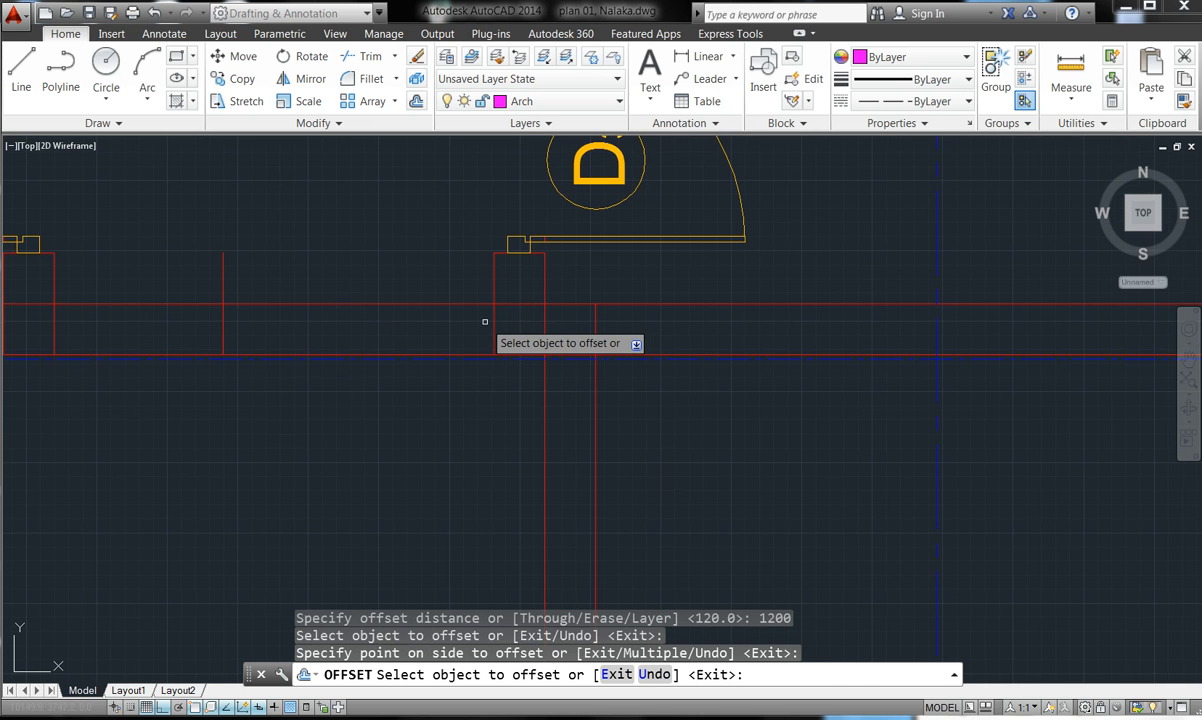
# - Offset the horizontal wall line by the dining room 900 downward
pyautogui.press('Return')
pyautogui.press('Return')
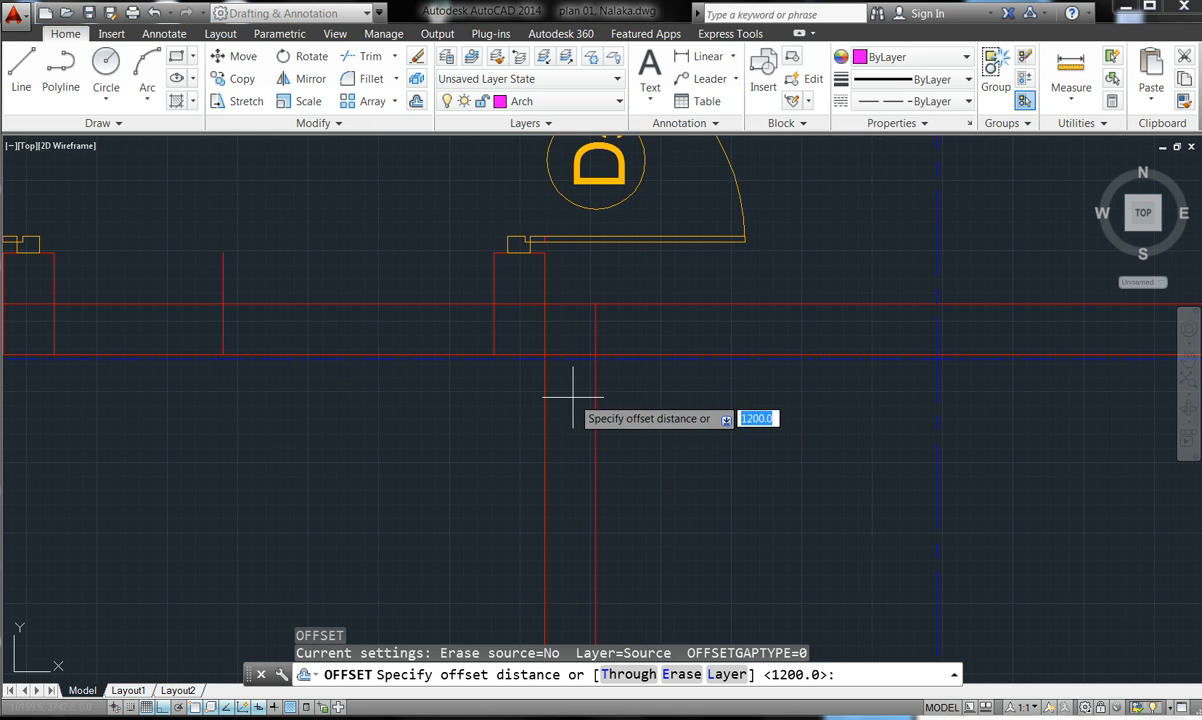
pyautogui.scroll(-3, 612, 345)
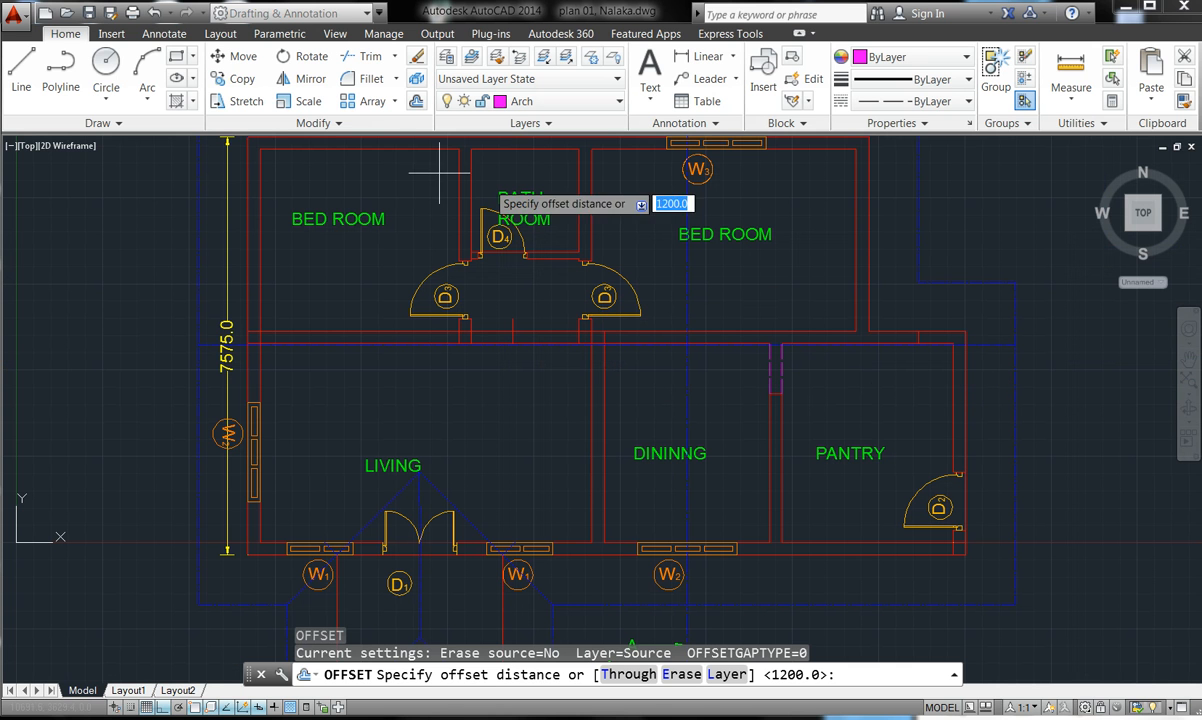
pyautogui.write('900')
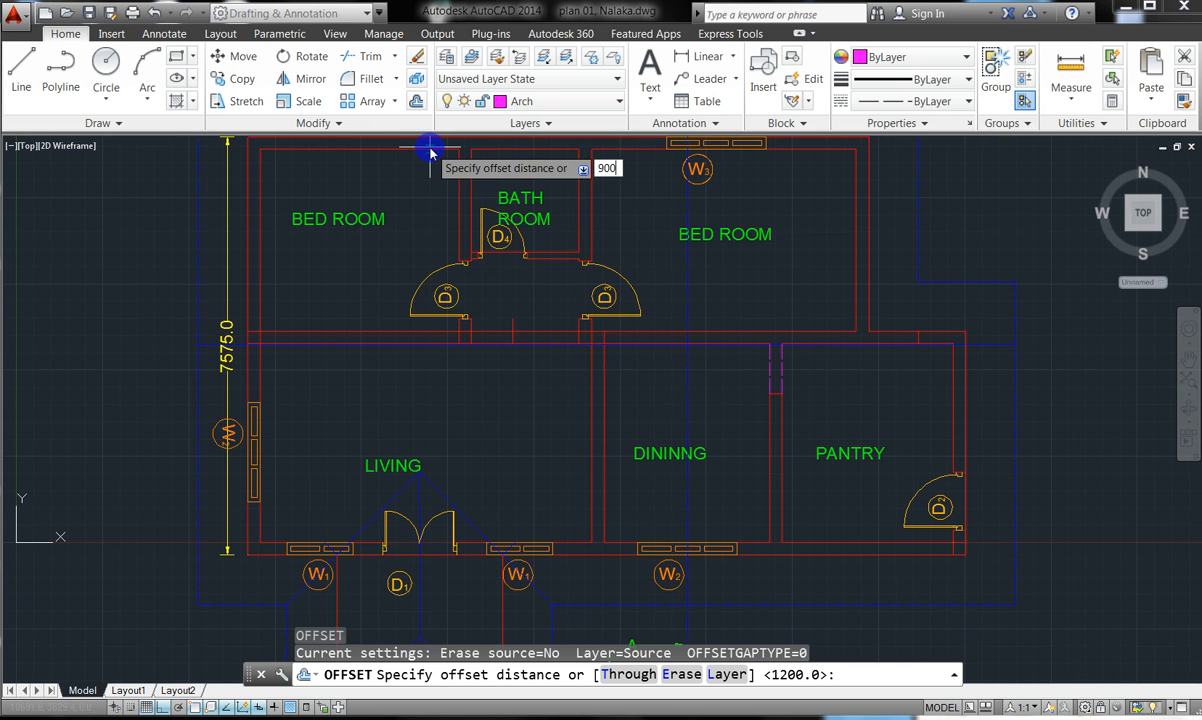
pyautogui.press('Return')
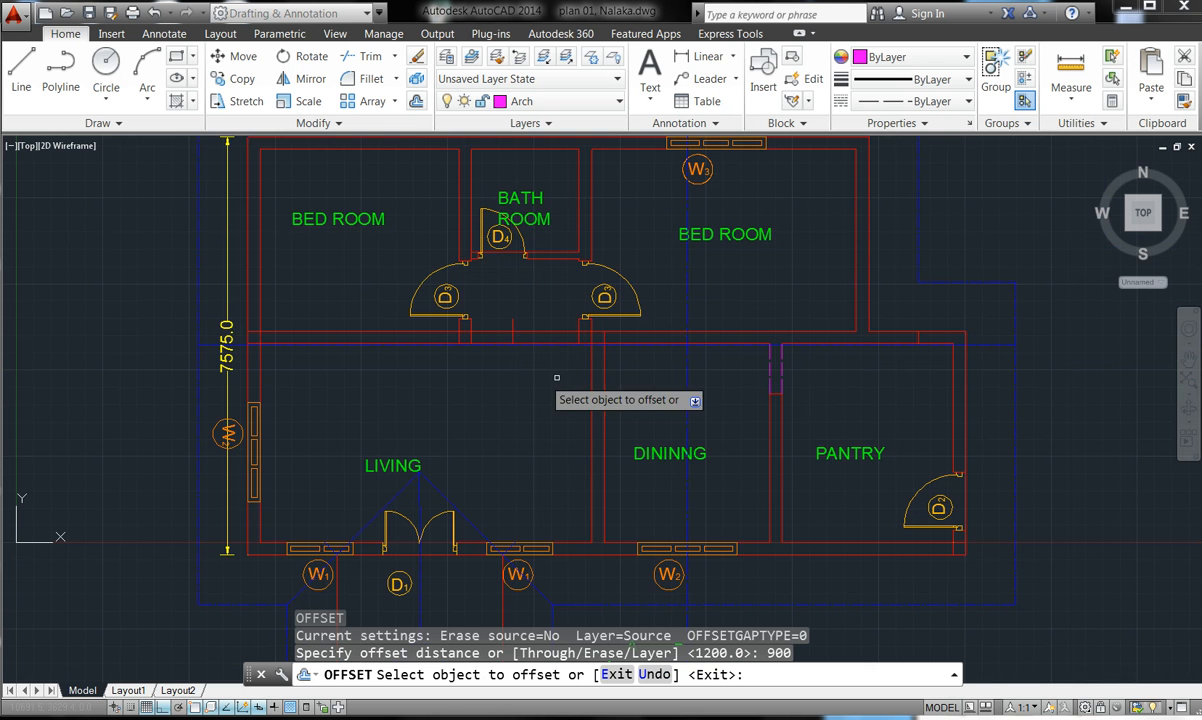
pyautogui.scroll(6, 593, 341)
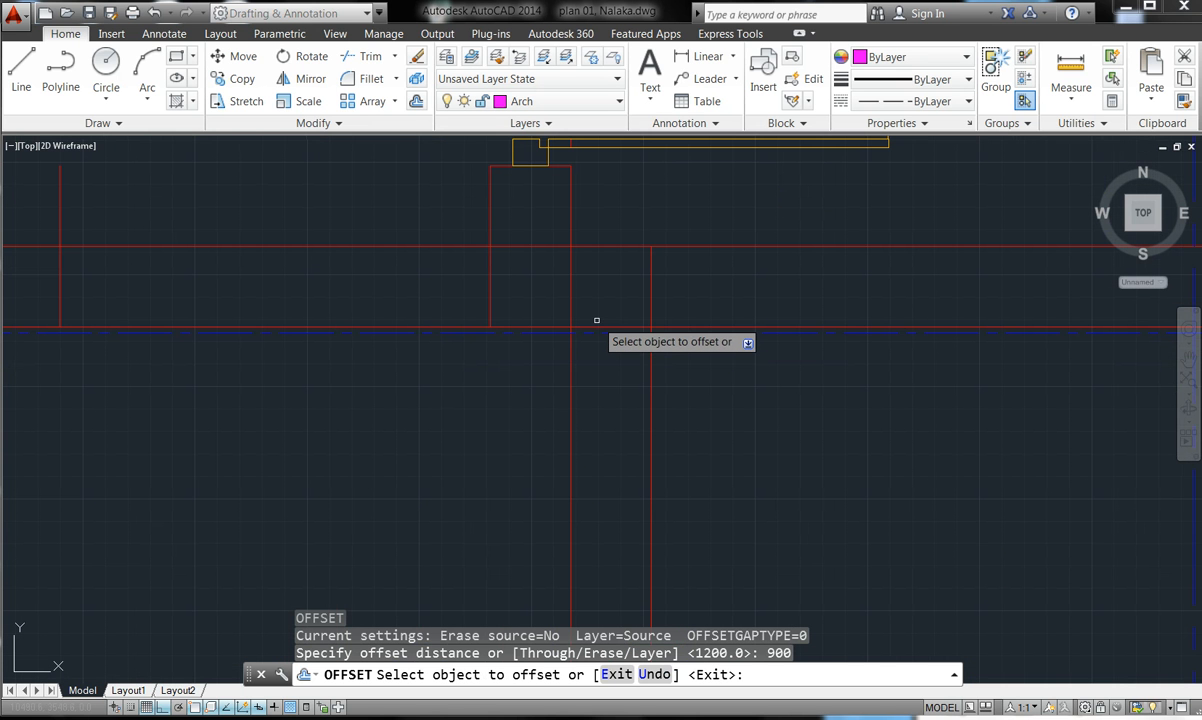
pyautogui.click(596, 327)
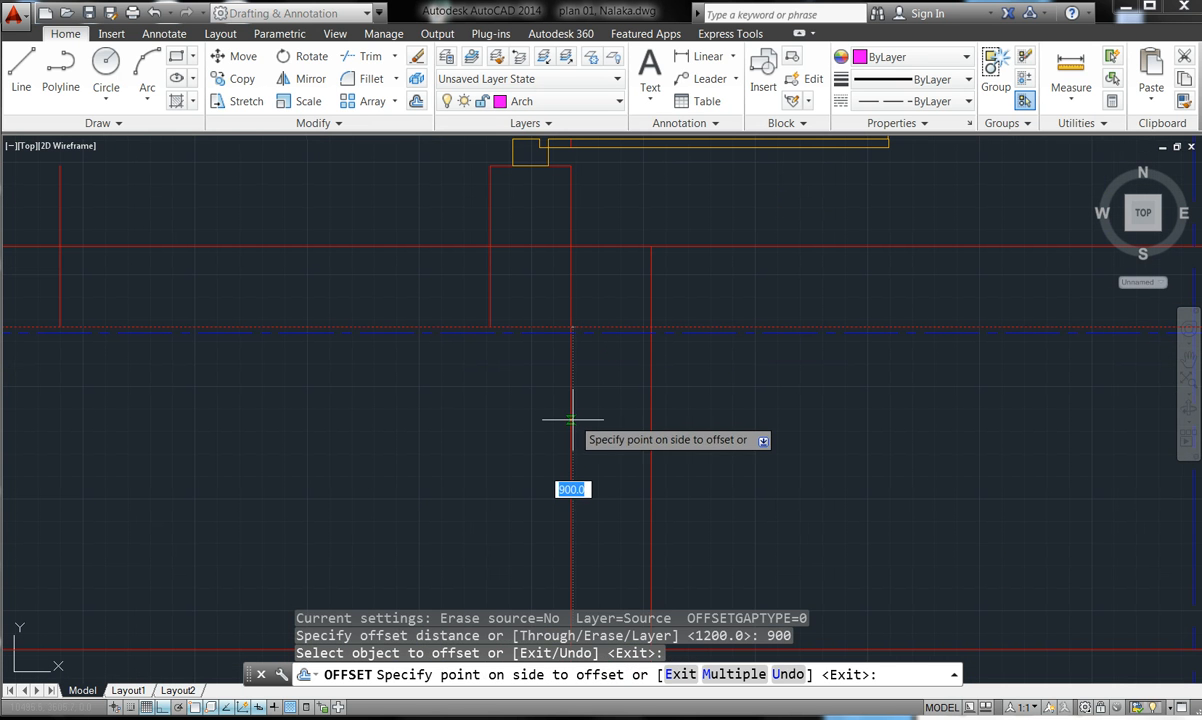
pyautogui.click(609, 395)
pyautogui.scroll(-4, 609, 395)
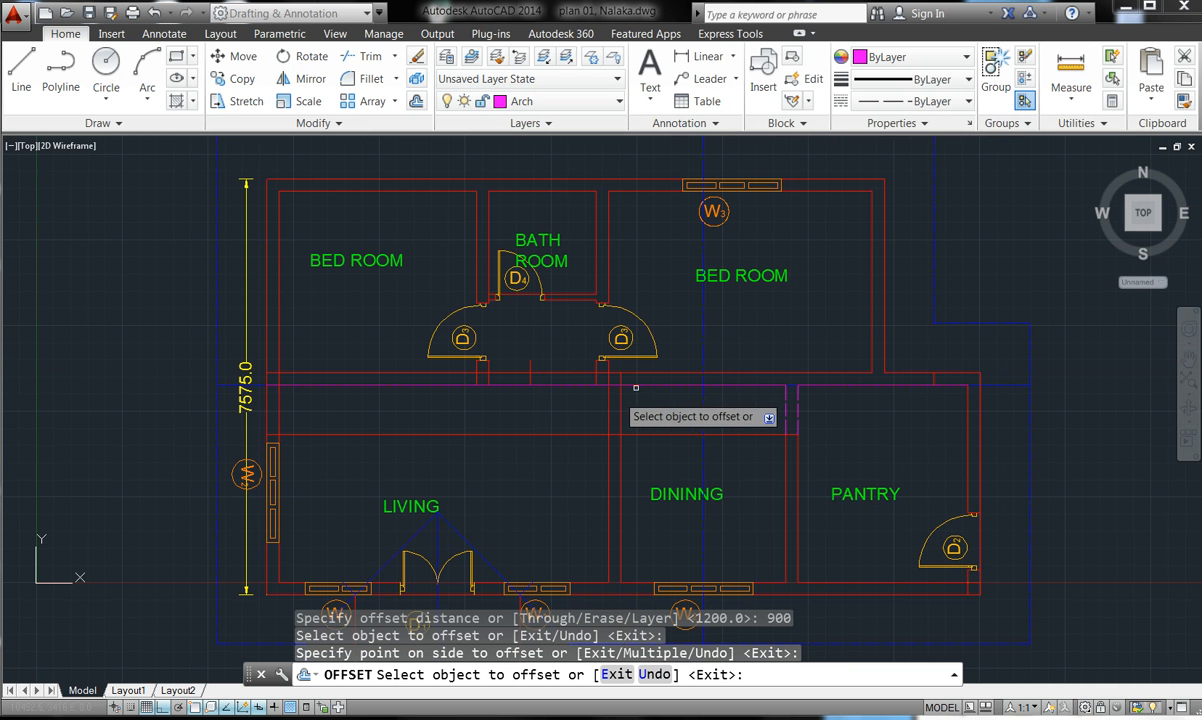
pyautogui.press('Escape')
pyautogui.press('Escape')
pyautogui.press('Escape')
pyautogui.press('Escape')
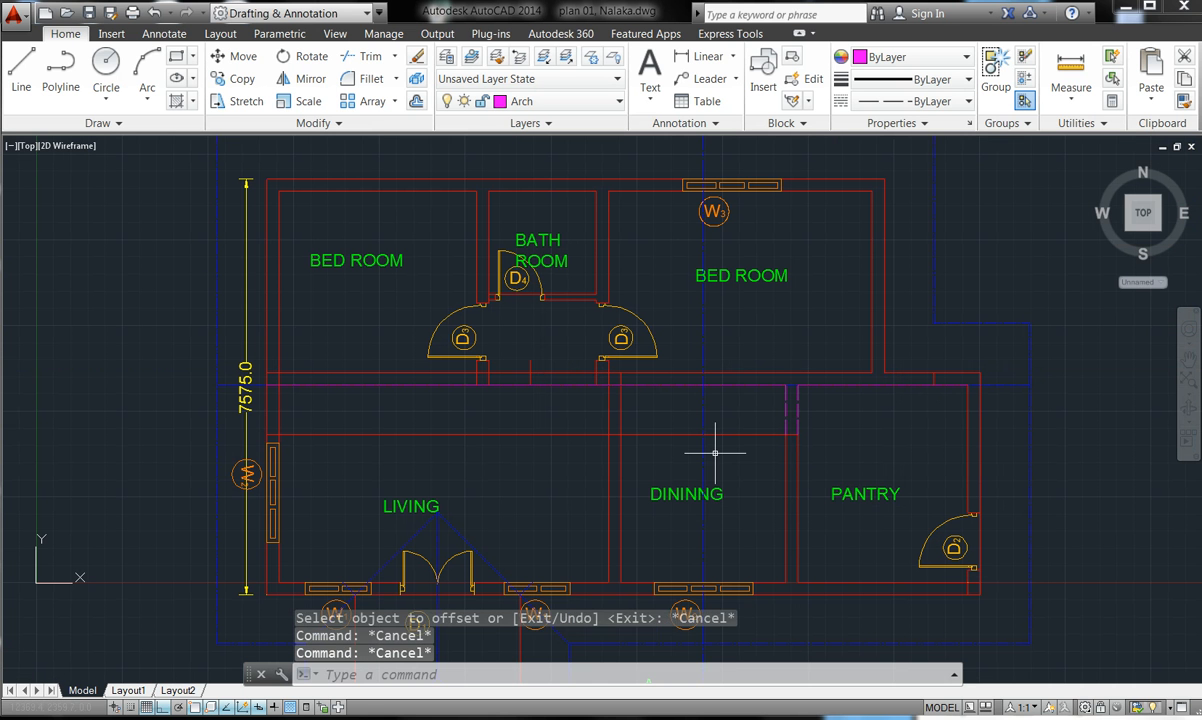
# - Trim the horizontal wall line right of the wall at the lower hall openings
pyautogui.click(362, 56)
pyautogui.press('Return')
pyautogui.scroll(10, 615, 437)
pyautogui.click(512, 422)
pyautogui.click(491, 423)
pyautogui.click(733, 436)
pyautogui.click(714, 419)
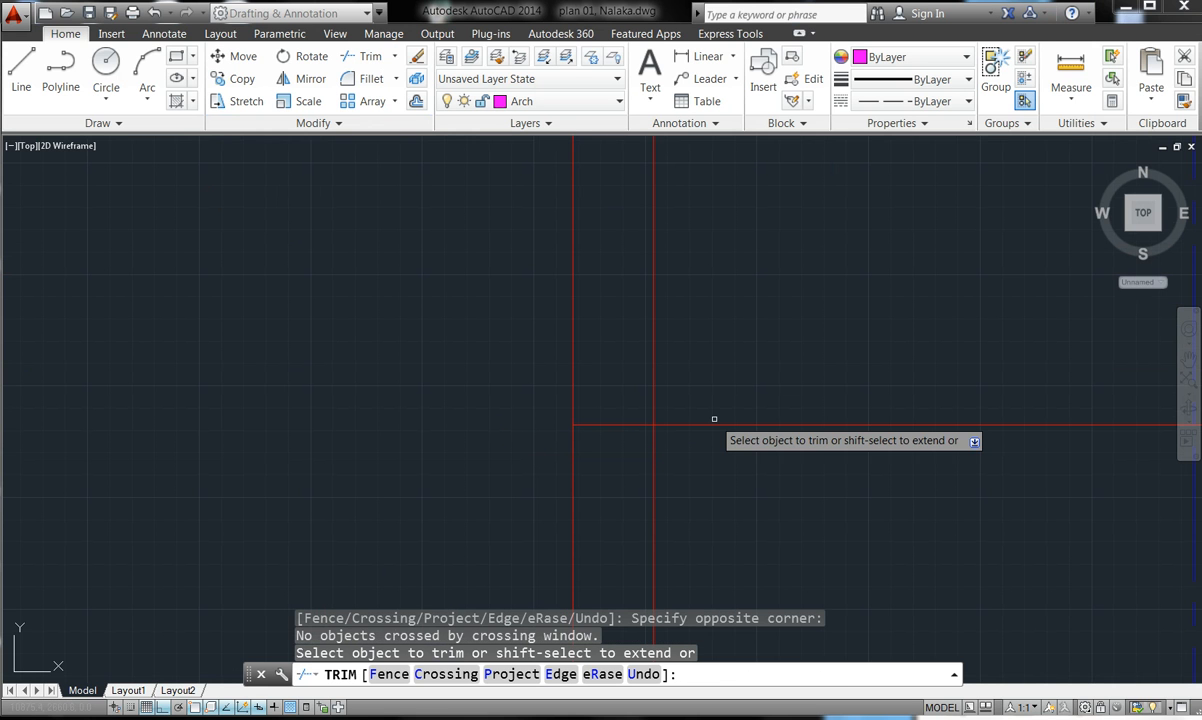
pyautogui.click(714, 424)
pyautogui.press('Escape')
pyautogui.scroll(-8, 718, 428)
pyautogui.press('Escape')
pyautogui.press('Escape')
pyautogui.press('Escape')
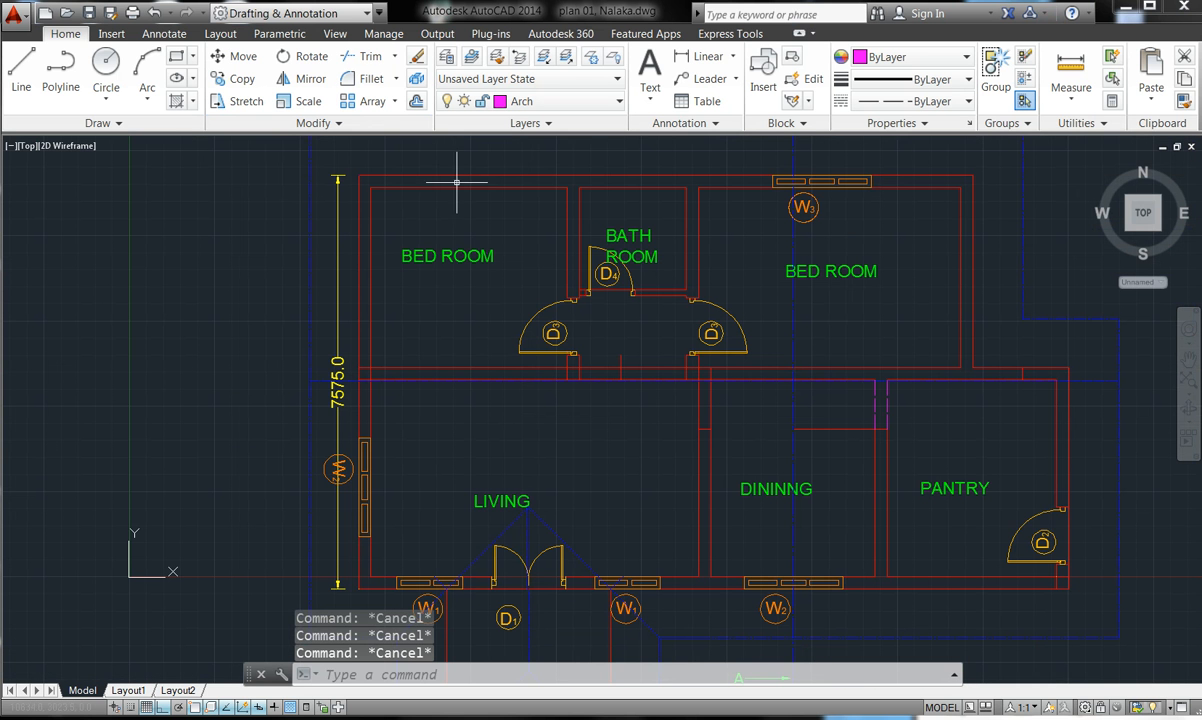
# - Trim the wall line segments across the hall opening, using all lines as cutting edges
pyautogui.click(369, 58)
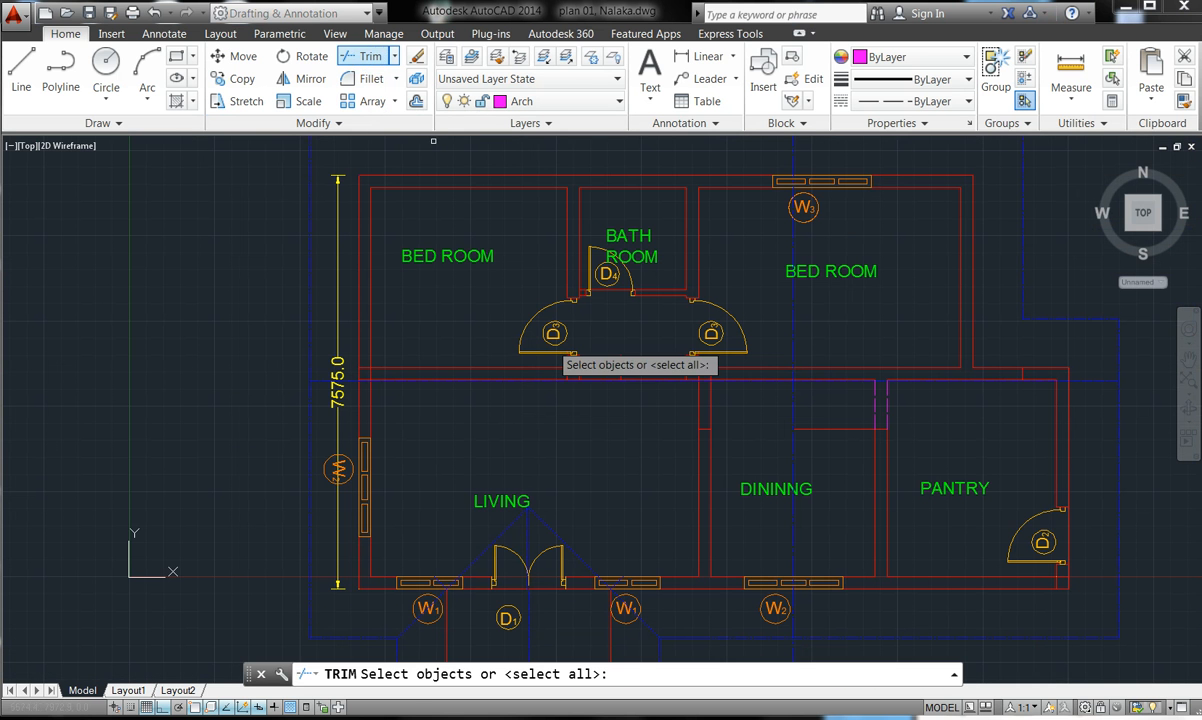
pyautogui.scroll(7, 626, 397)
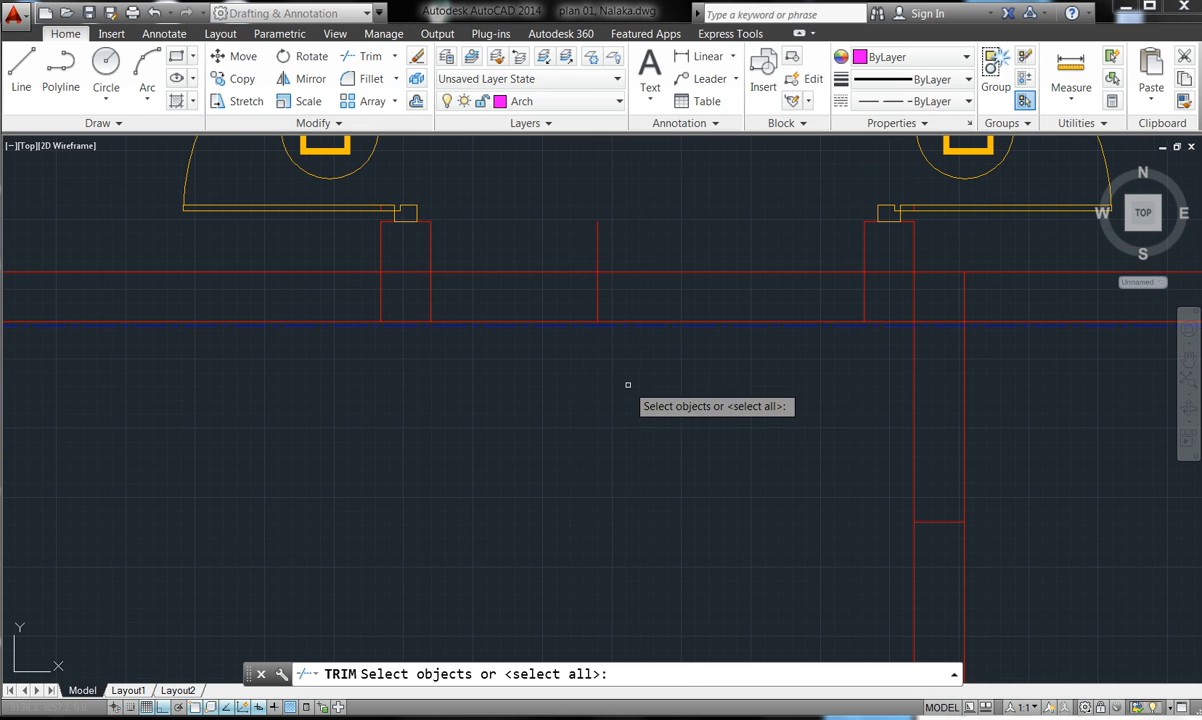
pyautogui.press('Return')
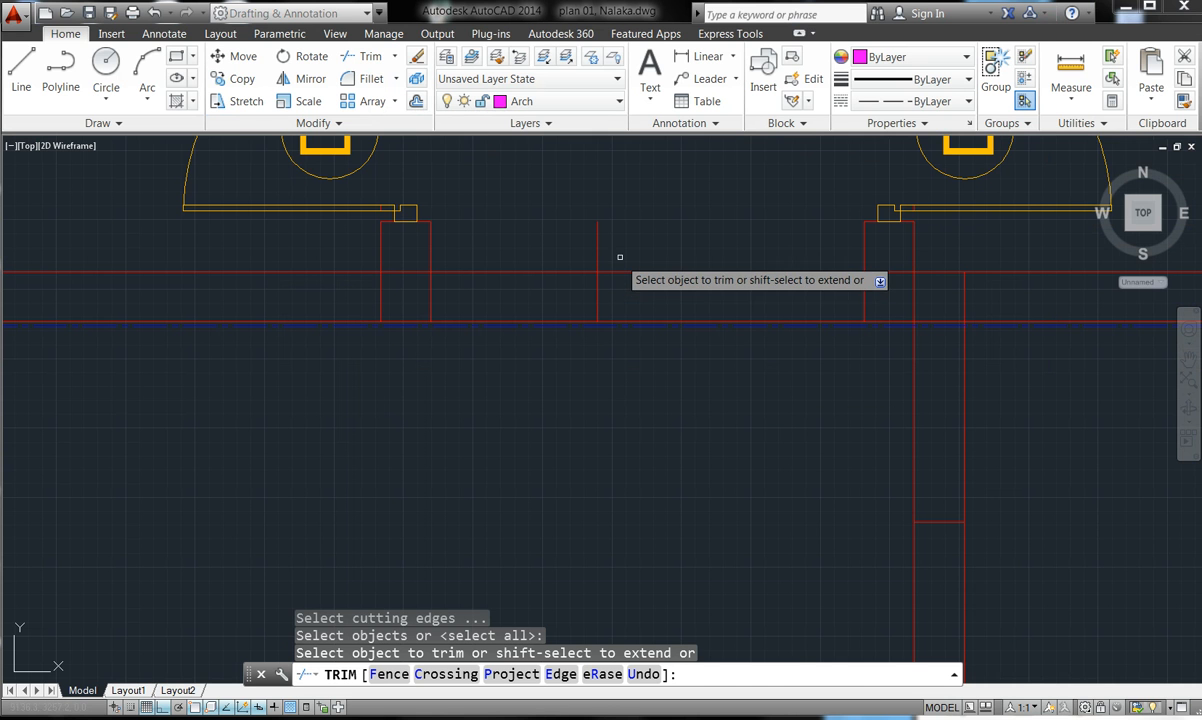
pyautogui.click(647, 275)
pyautogui.click(638, 270)
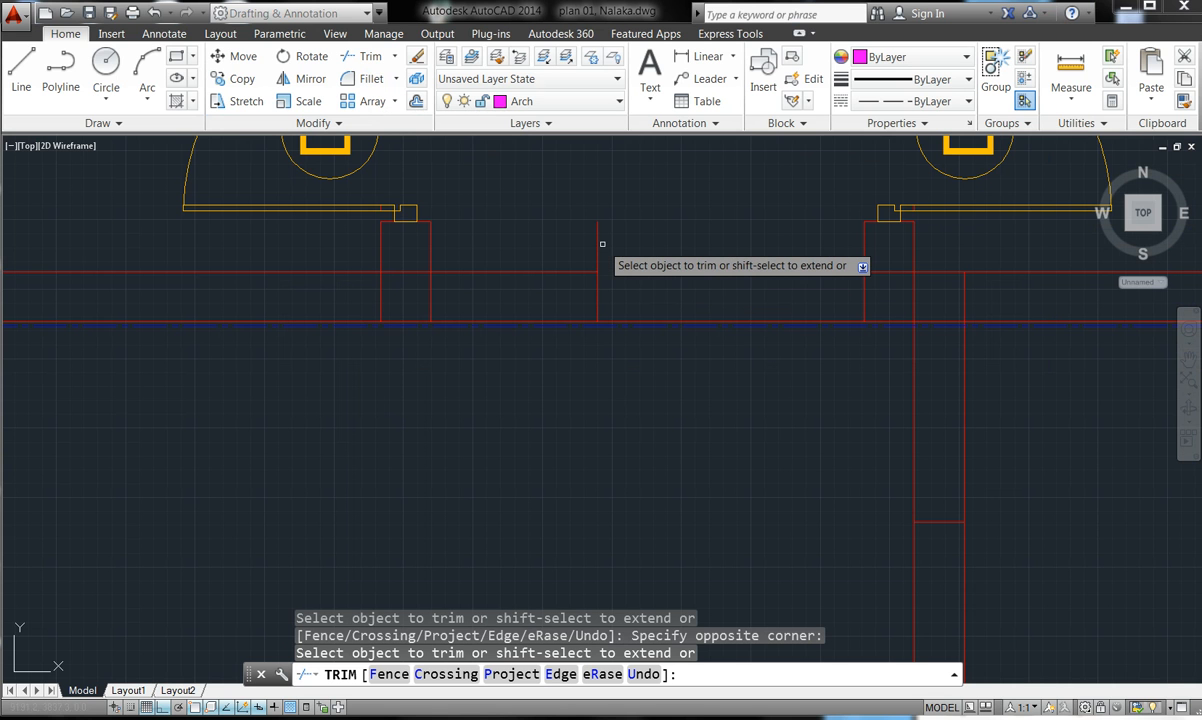
pyautogui.click(598, 238)
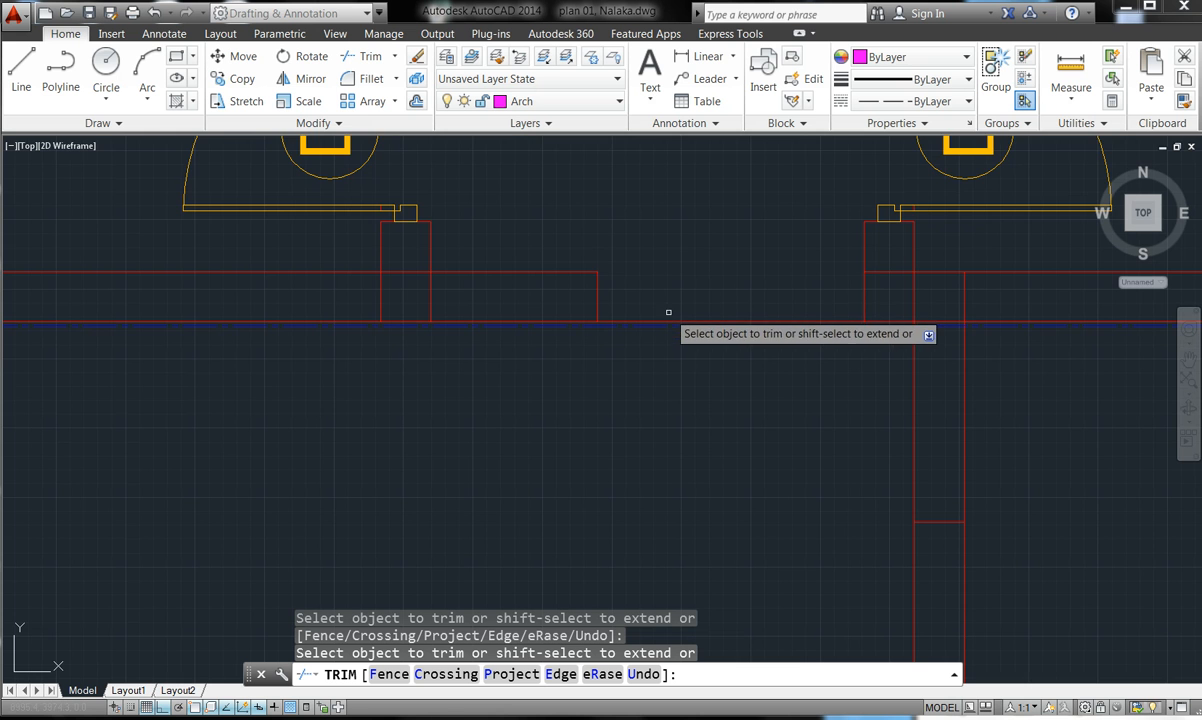
pyautogui.scroll(6, 669, 312)
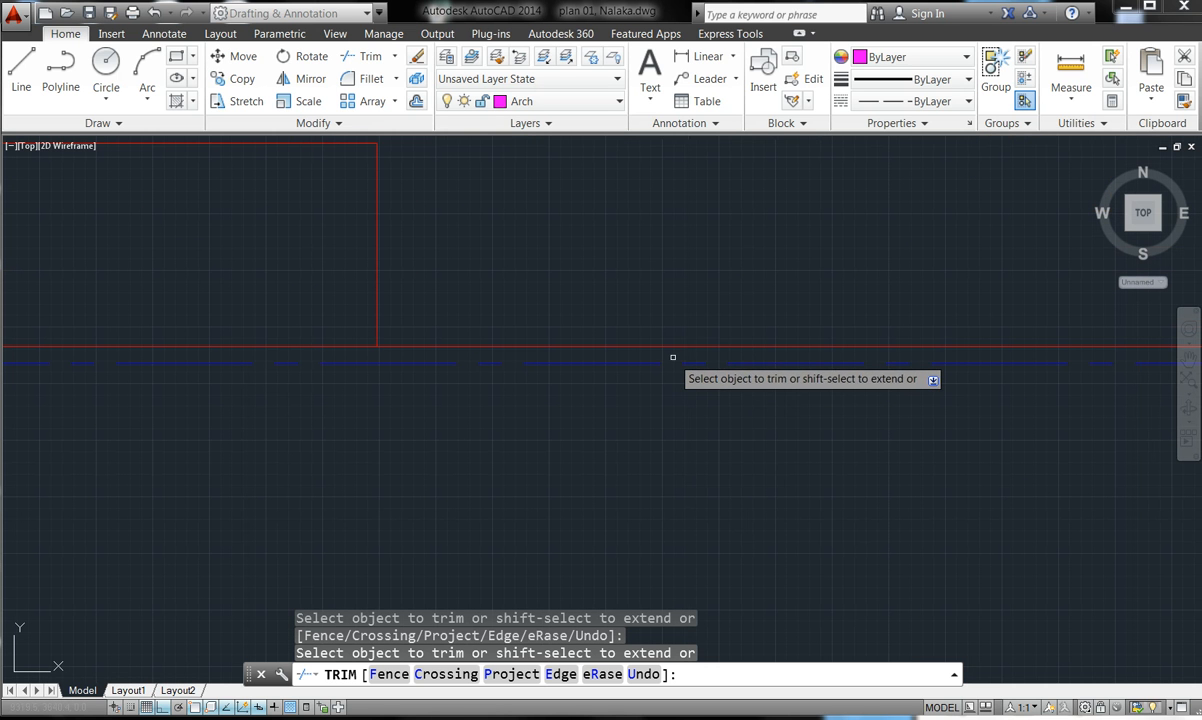
pyautogui.scroll(-3, 669, 344)
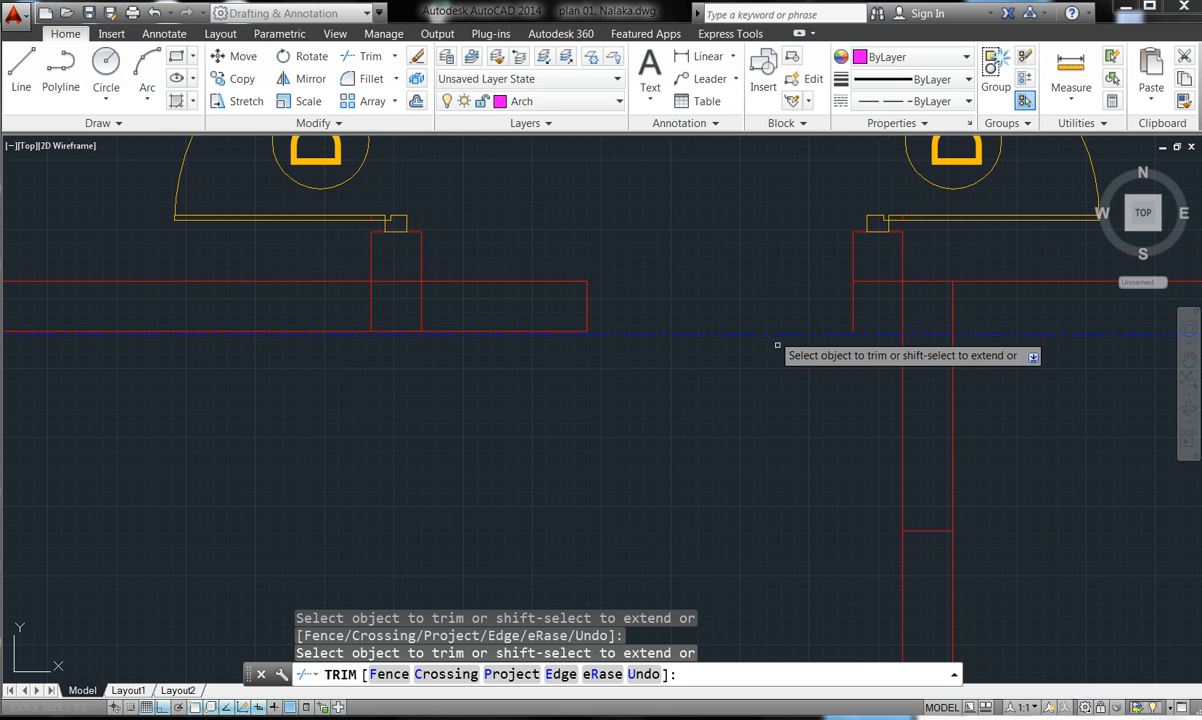
pyautogui.scroll(-2, 716, 221)
pyautogui.scroll(-5, 770, 270)
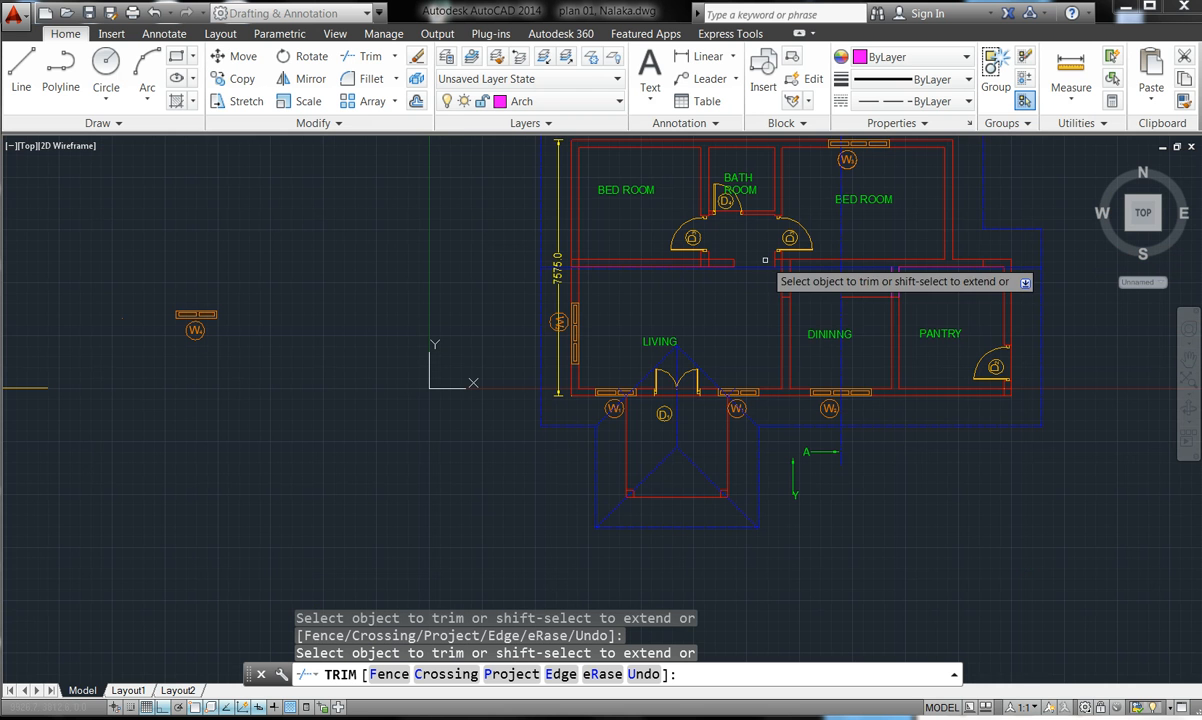
pyautogui.scroll(7, 800, 252)
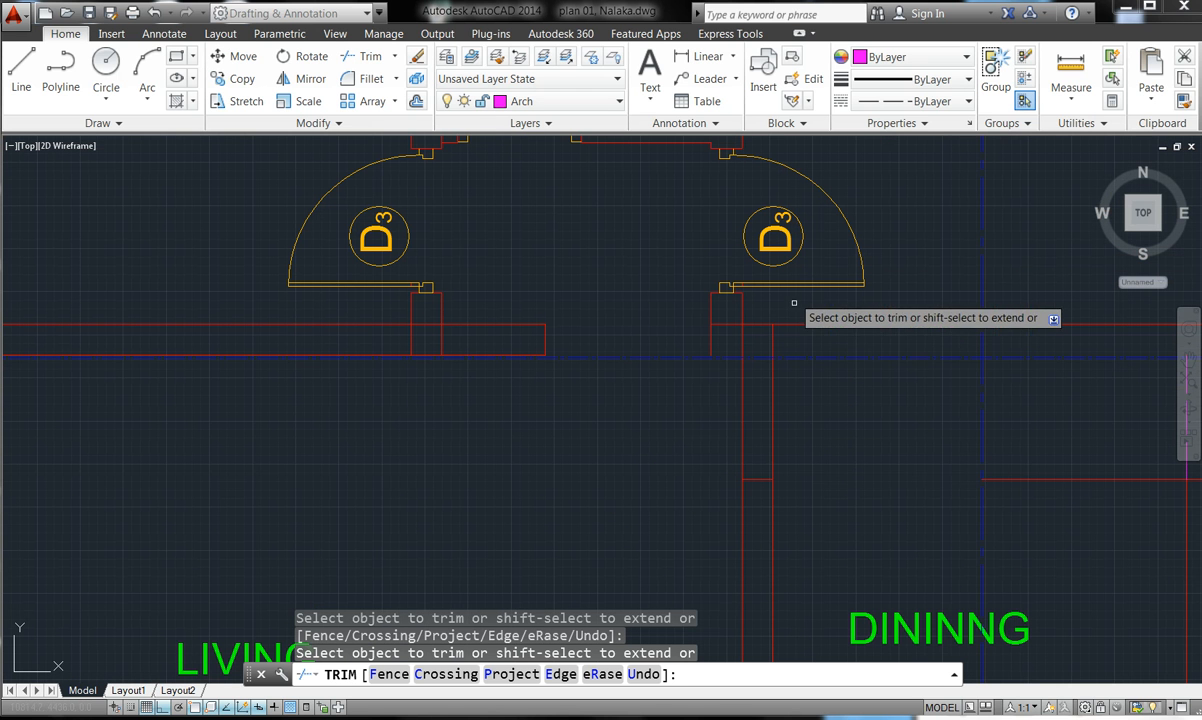
# - Trim the vertical wall lines below the opening and the wall lines inside it
pyautogui.click(791, 429)
pyautogui.click(720, 424)
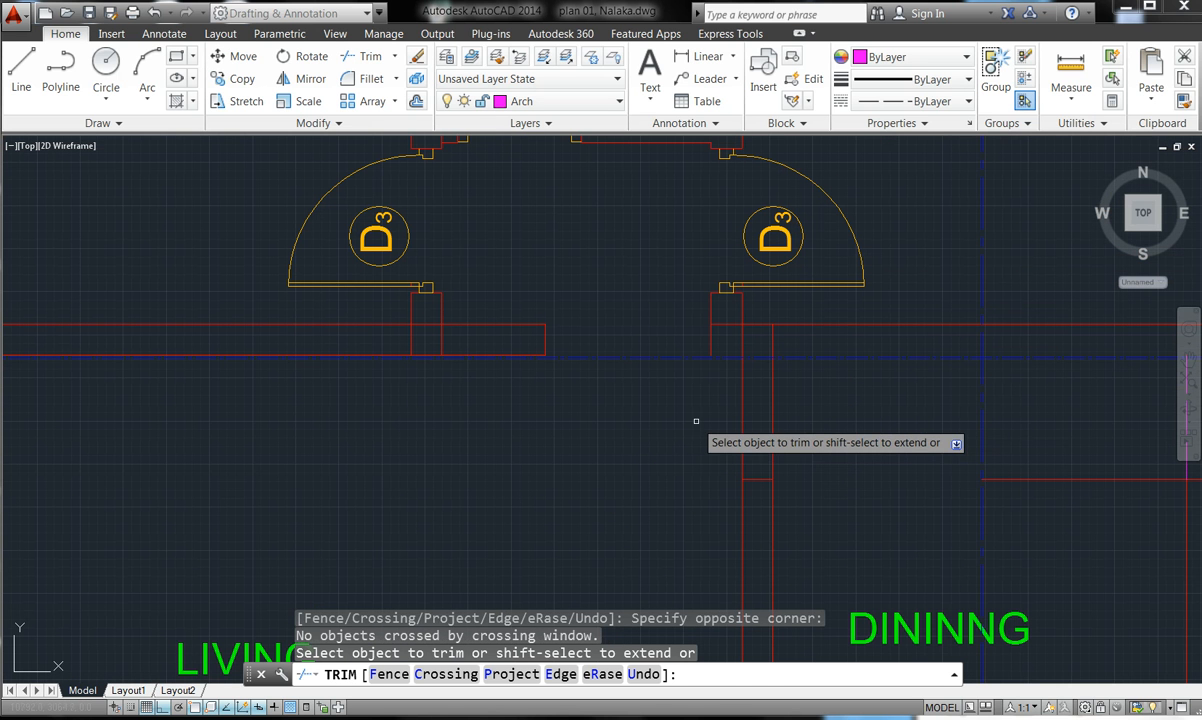
pyautogui.click(787, 418)
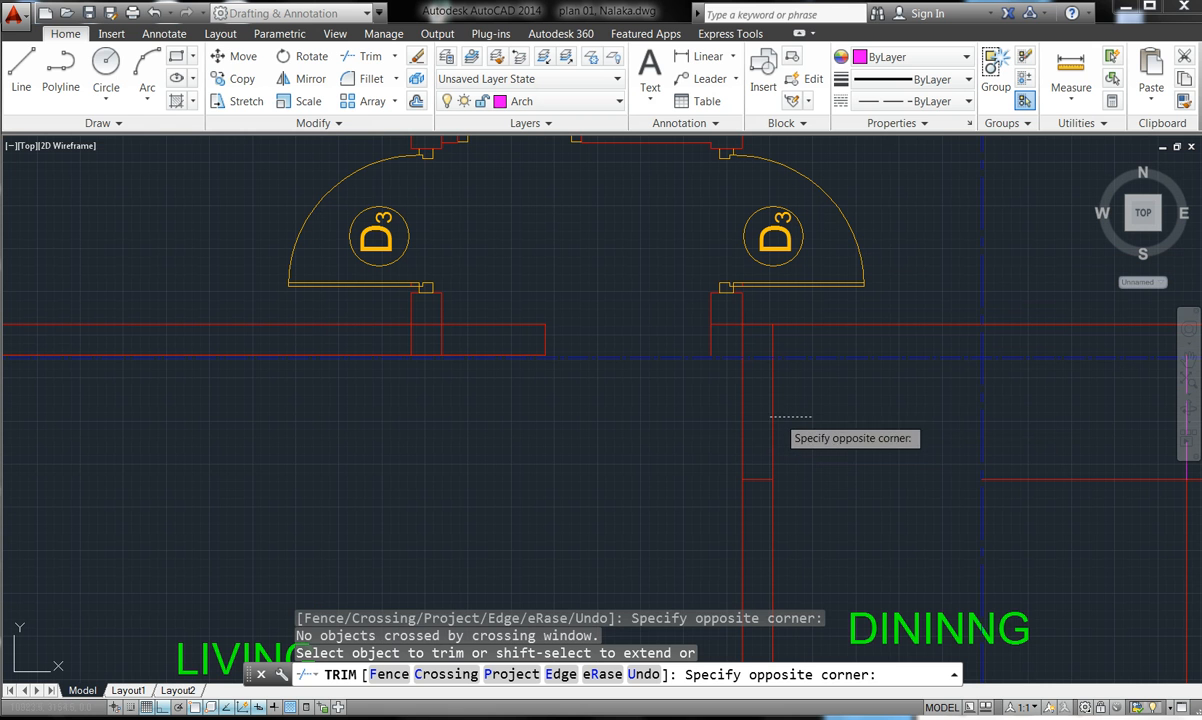
pyautogui.click(708, 408)
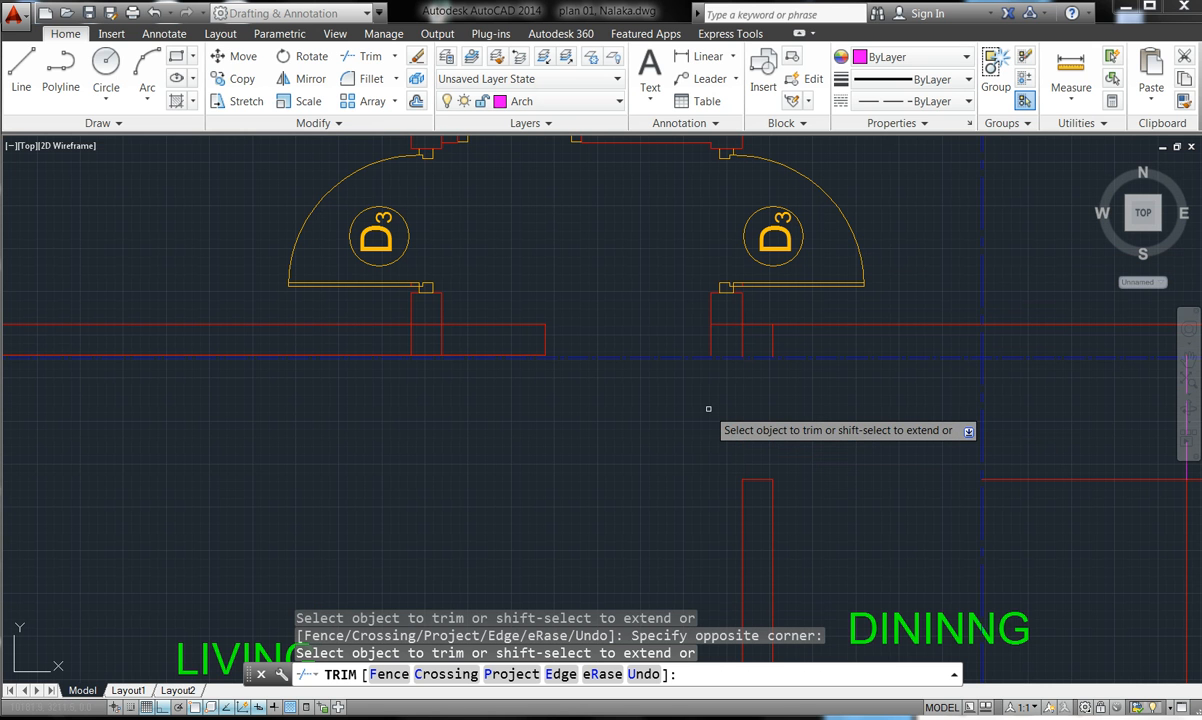
pyautogui.scroll(2, 755, 323)
pyautogui.click(805, 349)
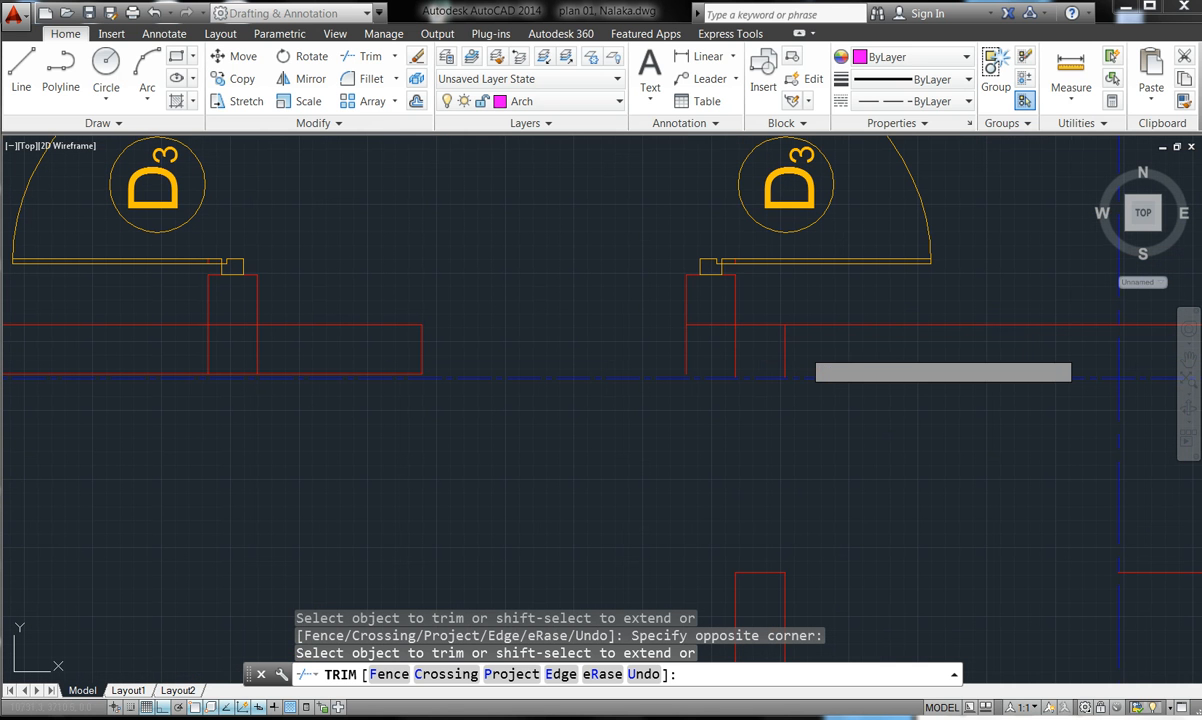
pyautogui.click(672, 349)
pyautogui.click(673, 350)
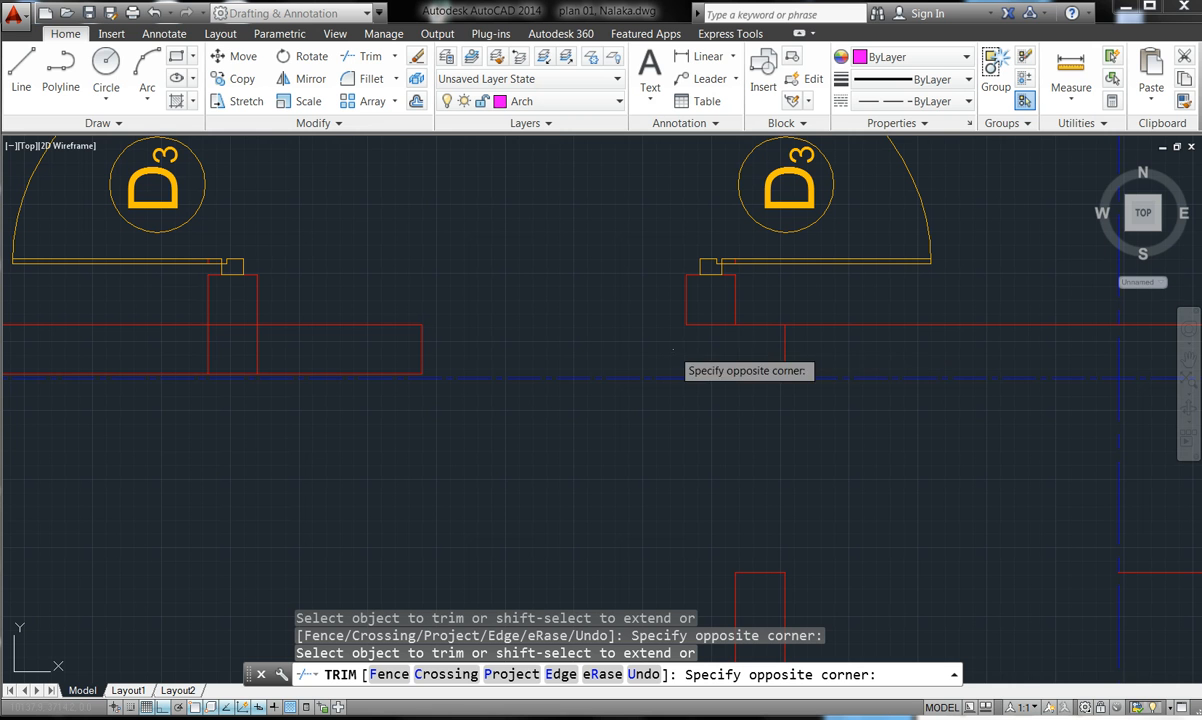
pyautogui.click(797, 347)
pyautogui.click(798, 349)
pyautogui.click(784, 339)
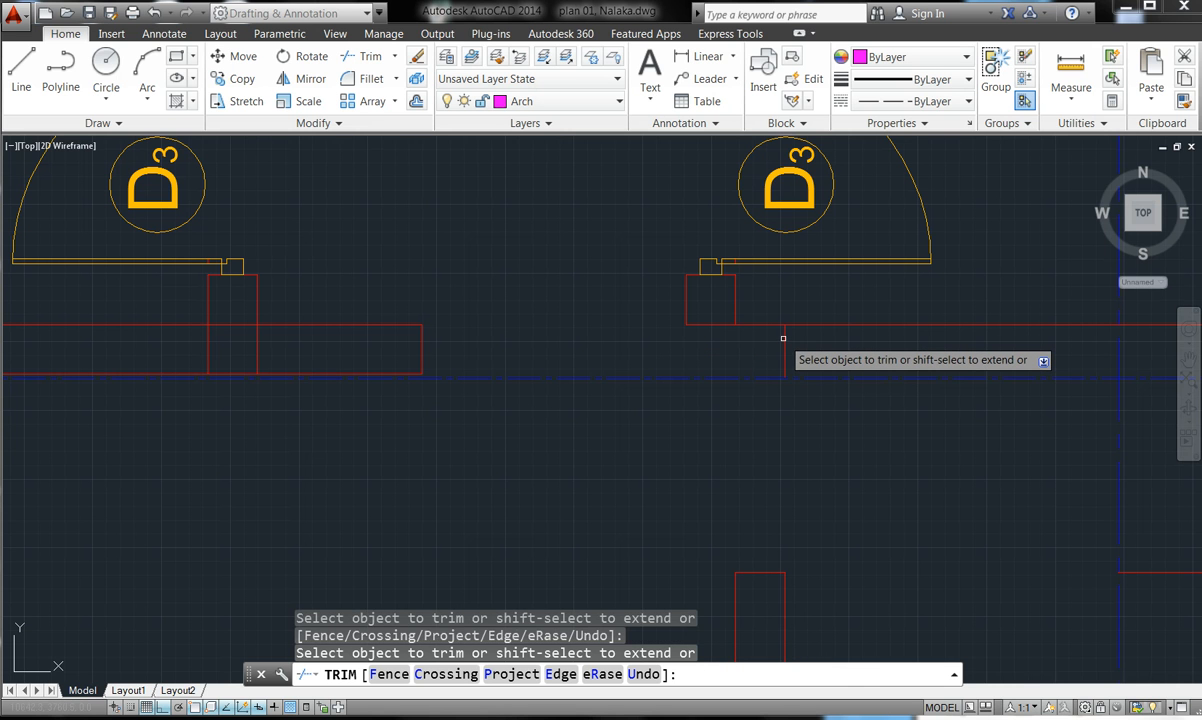
pyautogui.press('Escape')
pyautogui.press('Escape')
pyautogui.press('Escape')
pyautogui.press('Escape')
# - Erase the short vertical wall line left in the hall opening
pyautogui.click(784, 340)
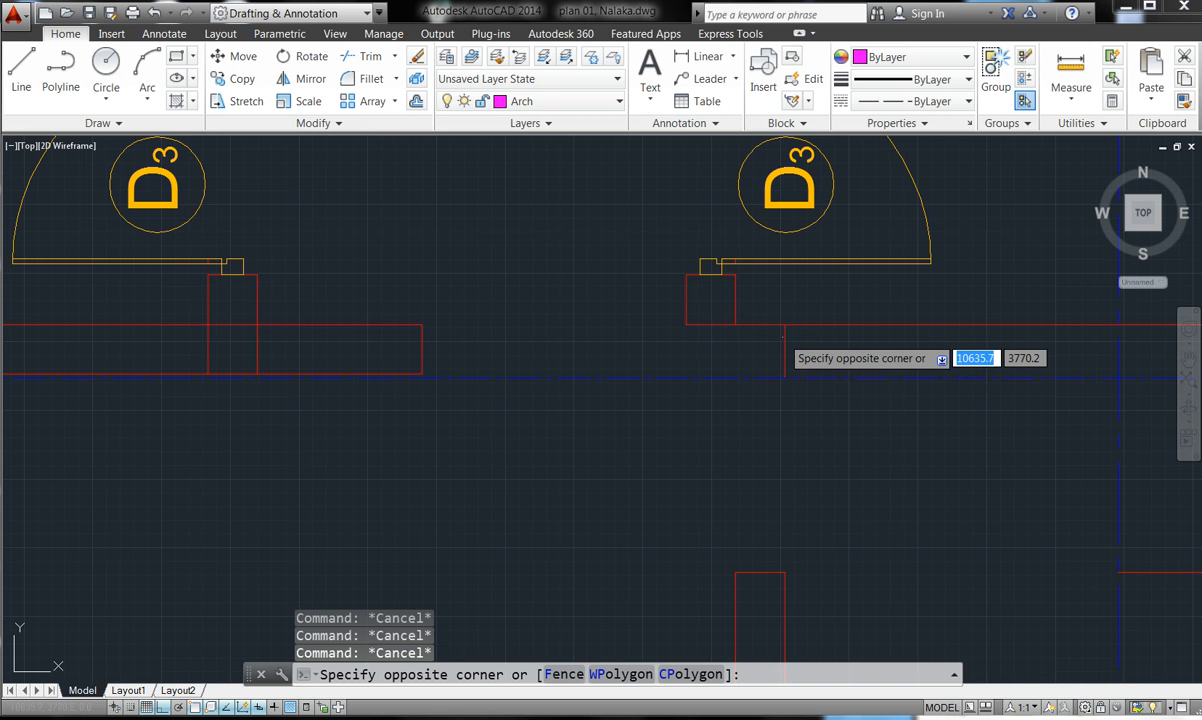
pyautogui.click(799, 350)
pyautogui.click(799, 350)
pyautogui.click(798, 350)
pyautogui.click(797, 350)
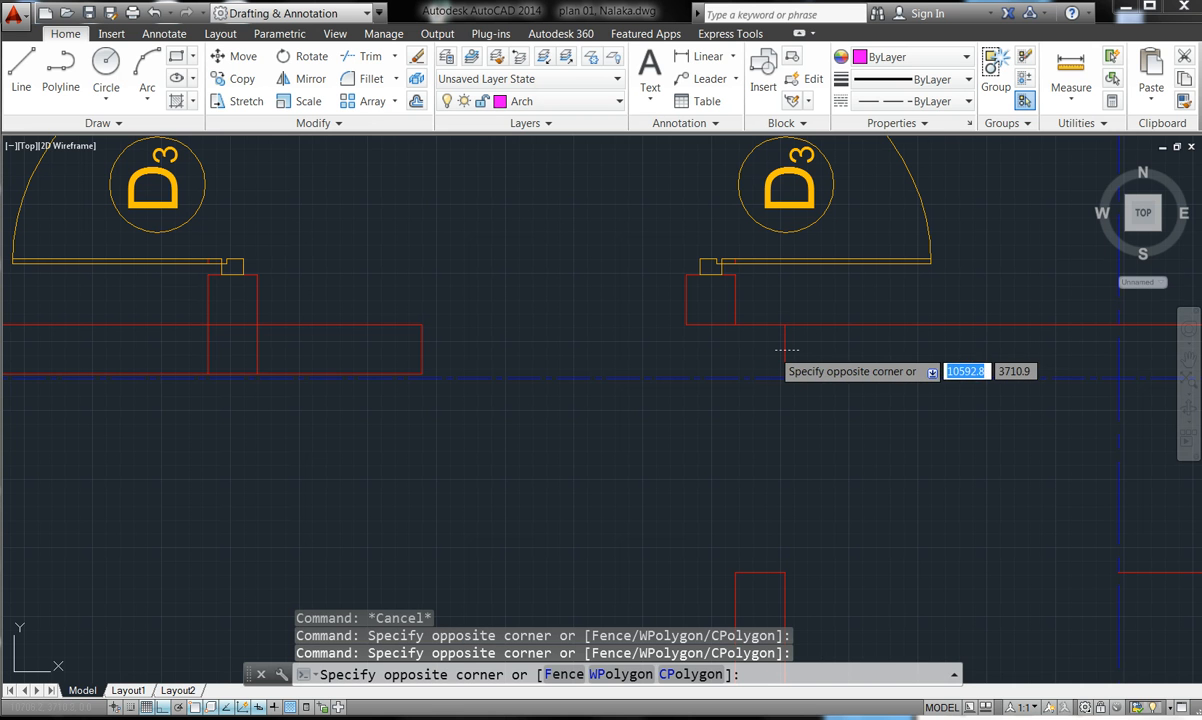
pyautogui.click(772, 348)
pyautogui.press('Delete')
pyautogui.scroll(-5, 770, 345)
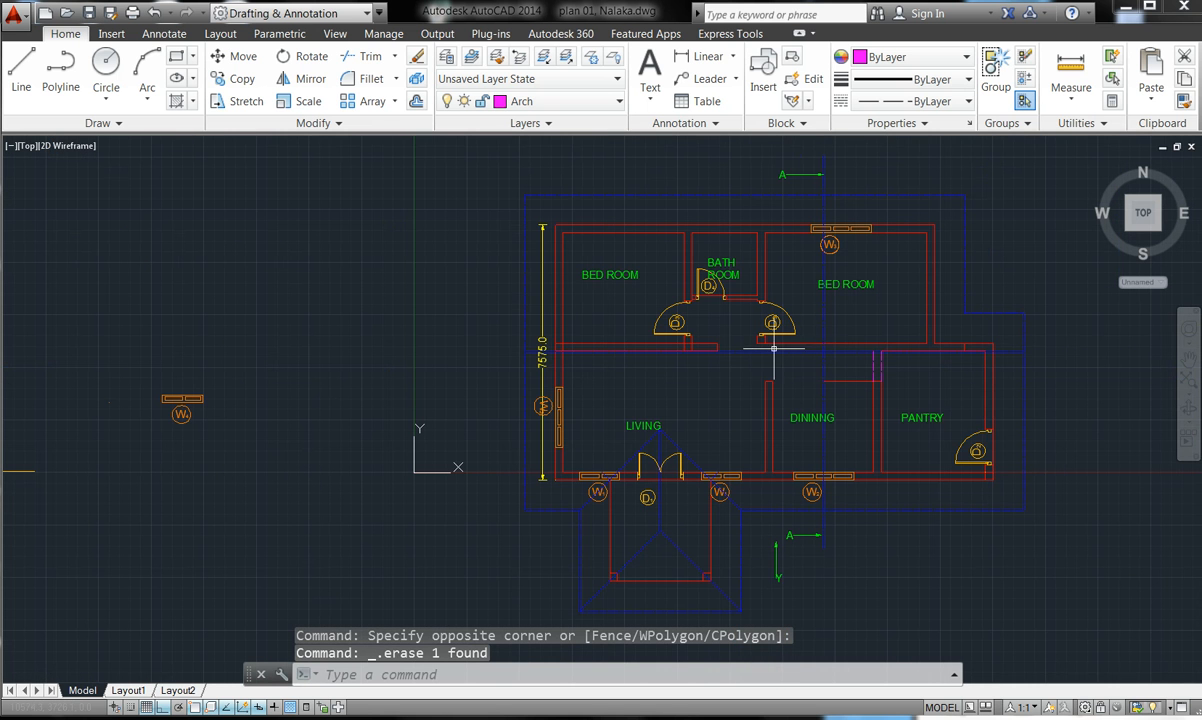
pyautogui.scroll(2, 866, 372)
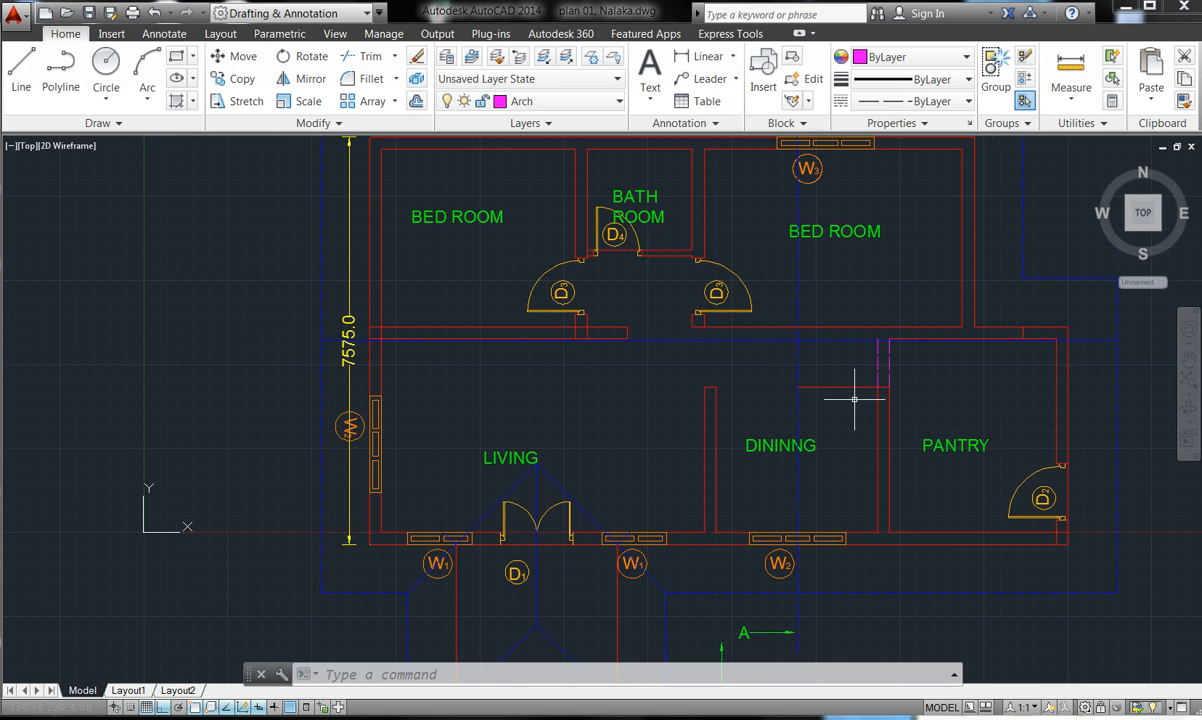
# - Attempt trimming the leftover wall lines in the dining area with crossing windows
pyautogui.click(365, 57)
pyautogui.press('Return')
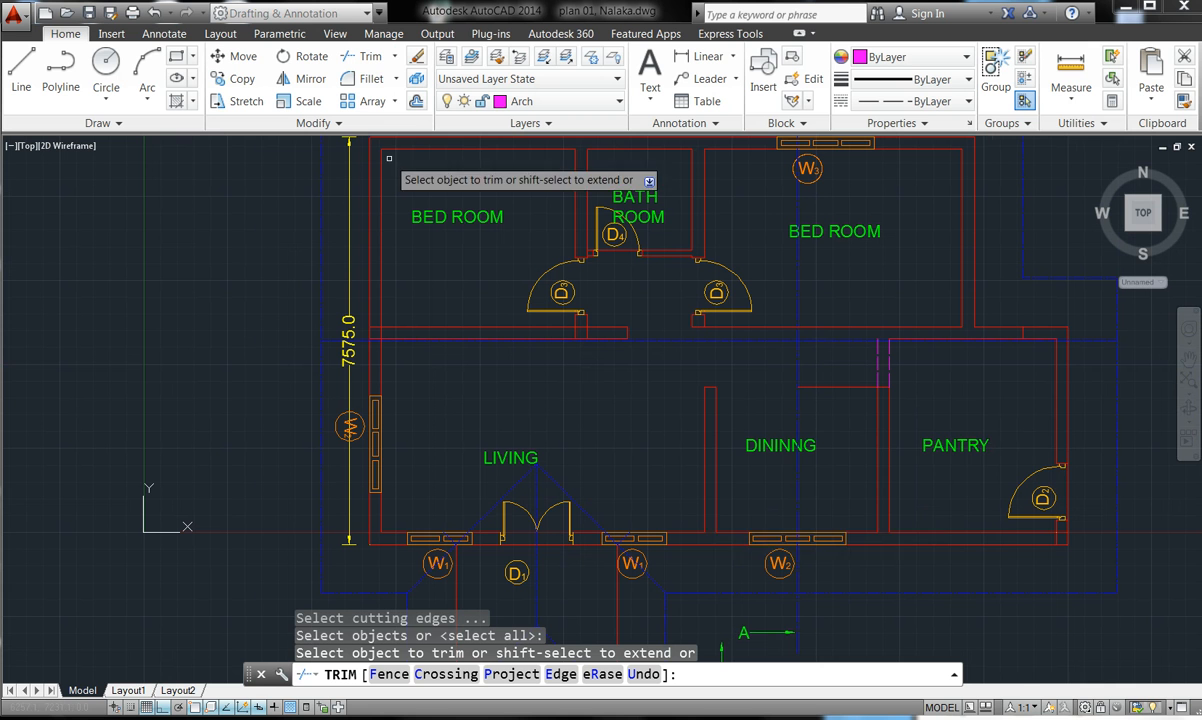
pyautogui.click(841, 400)
pyautogui.click(822, 378)
pyautogui.click(822, 378)
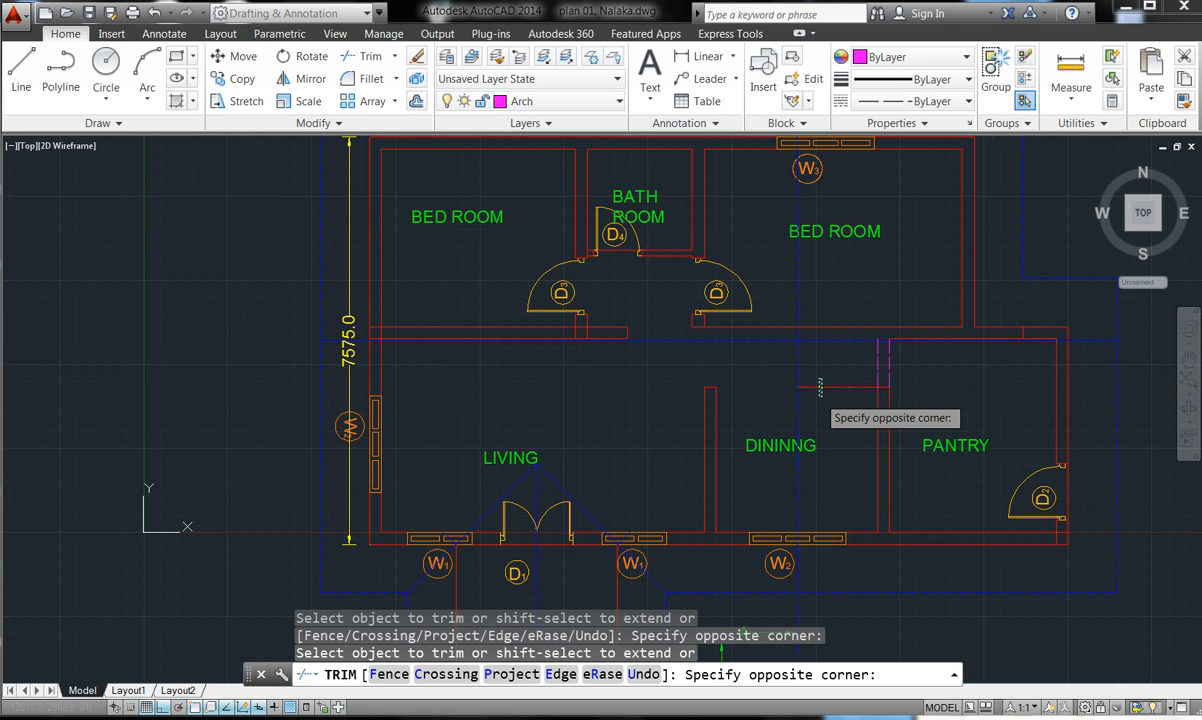
pyautogui.click(817, 389)
pyautogui.click(816, 389)
pyautogui.click(814, 384)
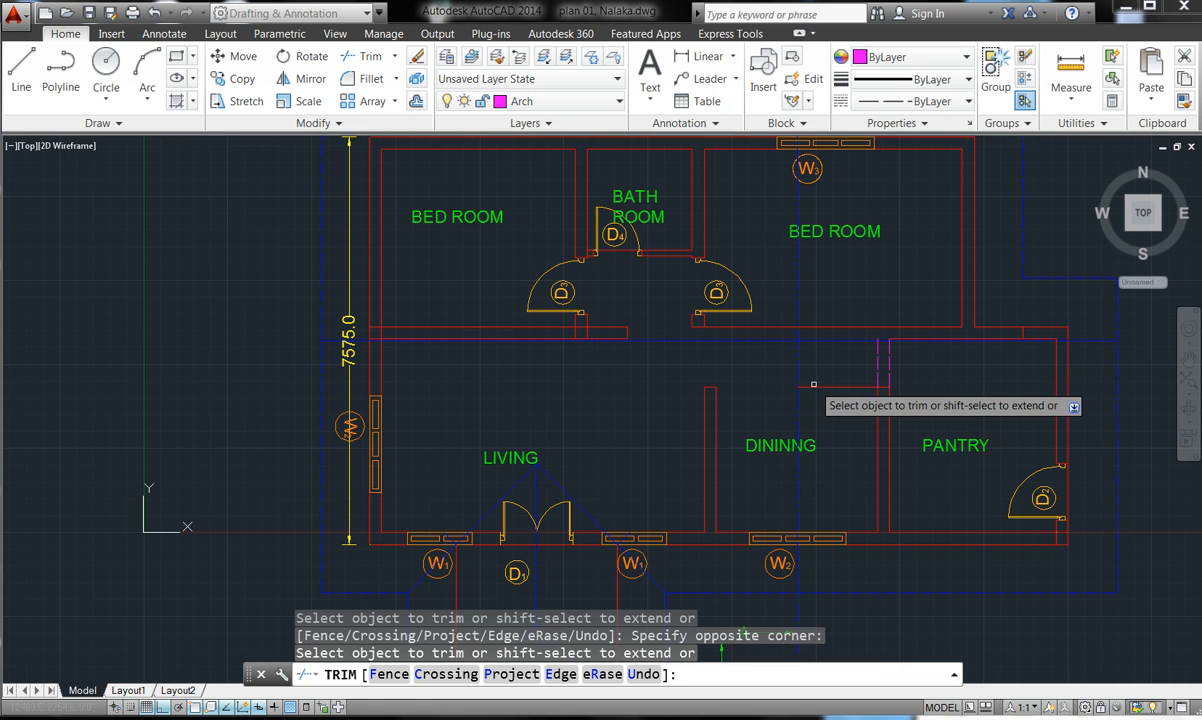
pyautogui.press('Escape')
pyautogui.press('Escape')
pyautogui.press('Escape')
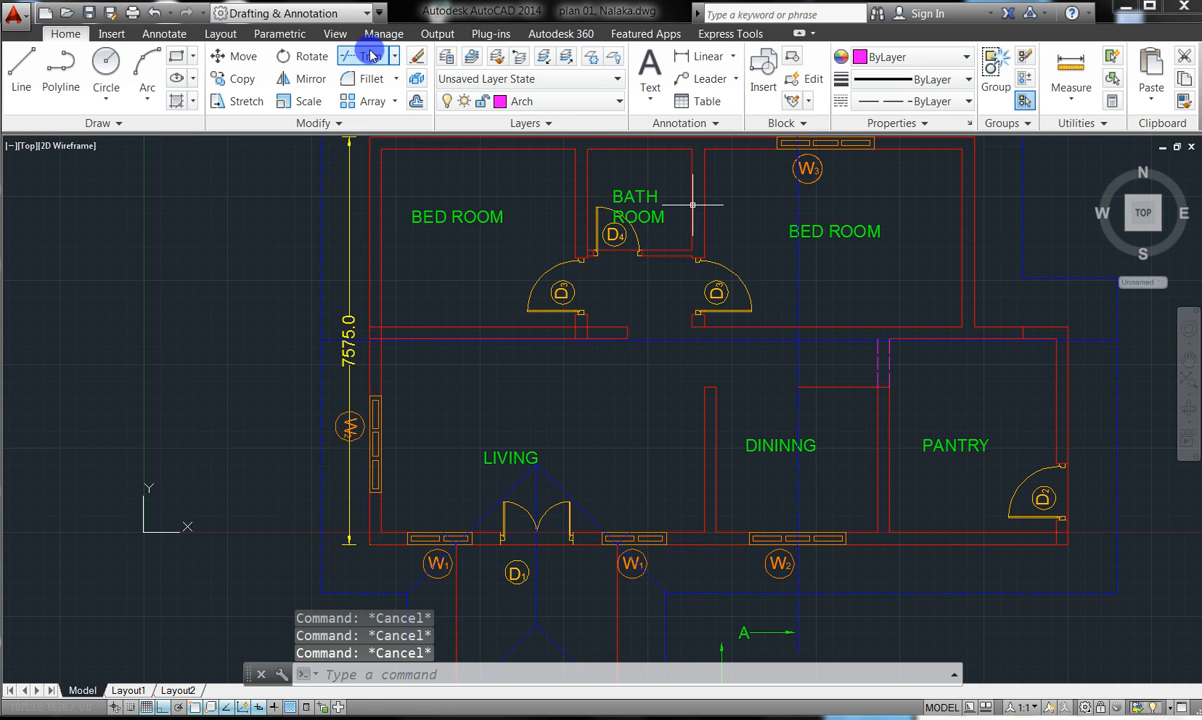
# - Erase the stray short wall segment above DINING after another unsuccessful trim
pyautogui.click(370, 57)
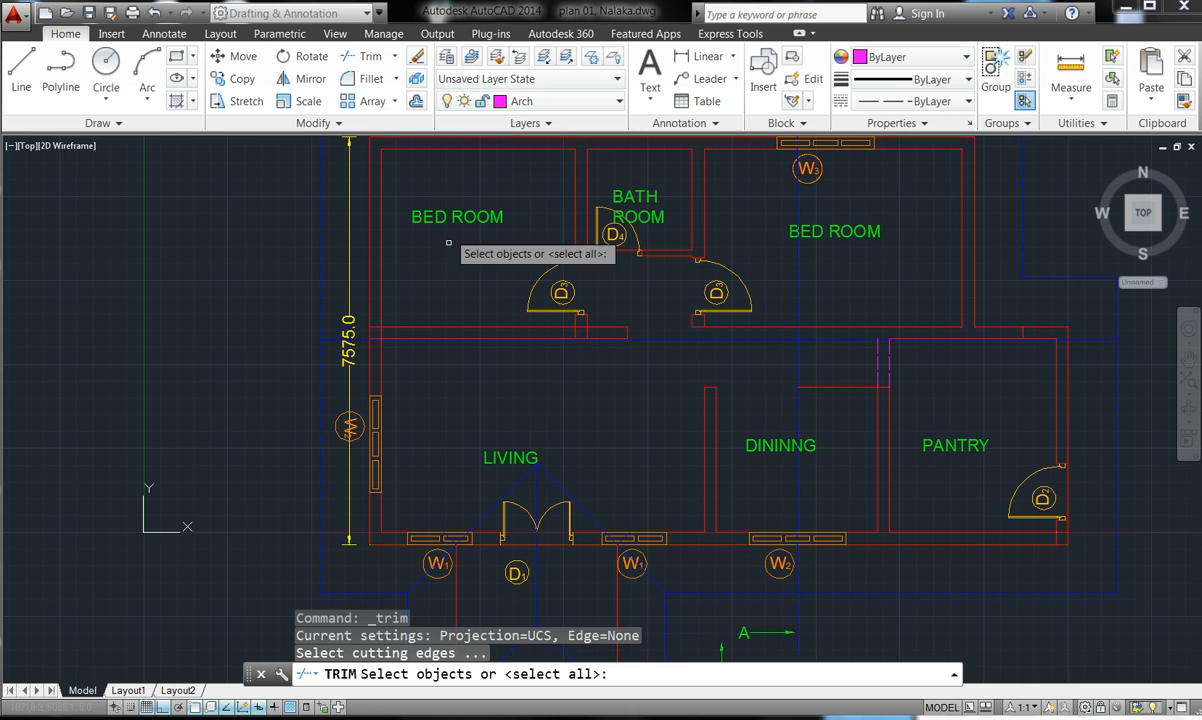
pyautogui.press('Return')
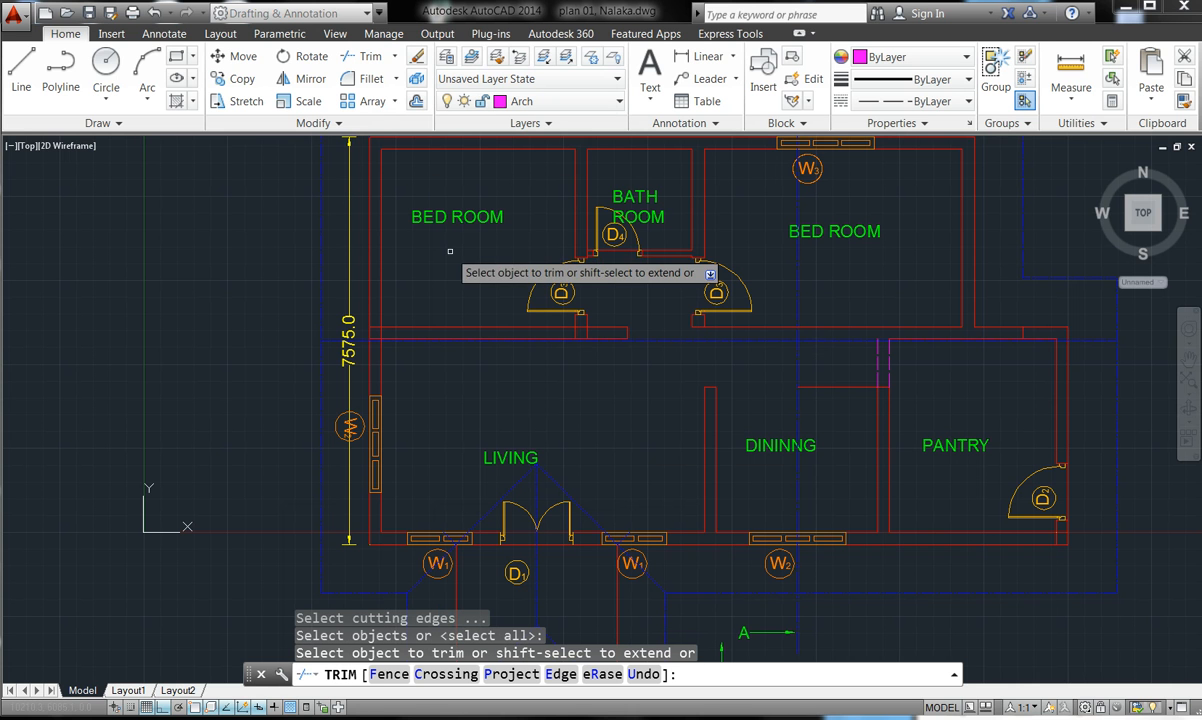
pyautogui.click(848, 388)
pyautogui.click(844, 383)
pyautogui.click(844, 383)
pyautogui.press('Escape')
pyautogui.press('Escape')
pyautogui.press('Escape')
pyautogui.click(850, 395)
pyautogui.click(838, 383)
pyautogui.press('Delete')
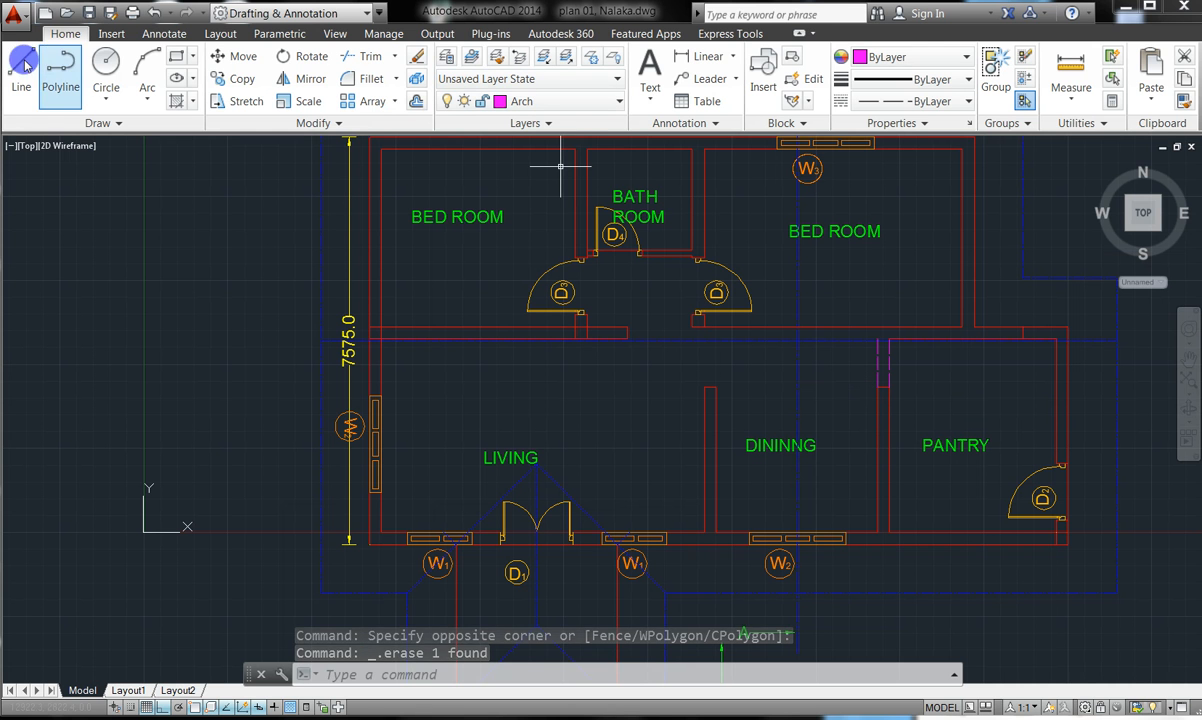
# - Start the Line command at the zoomed-in hall opening, after two cancelled attempts
pyautogui.click(22, 64)
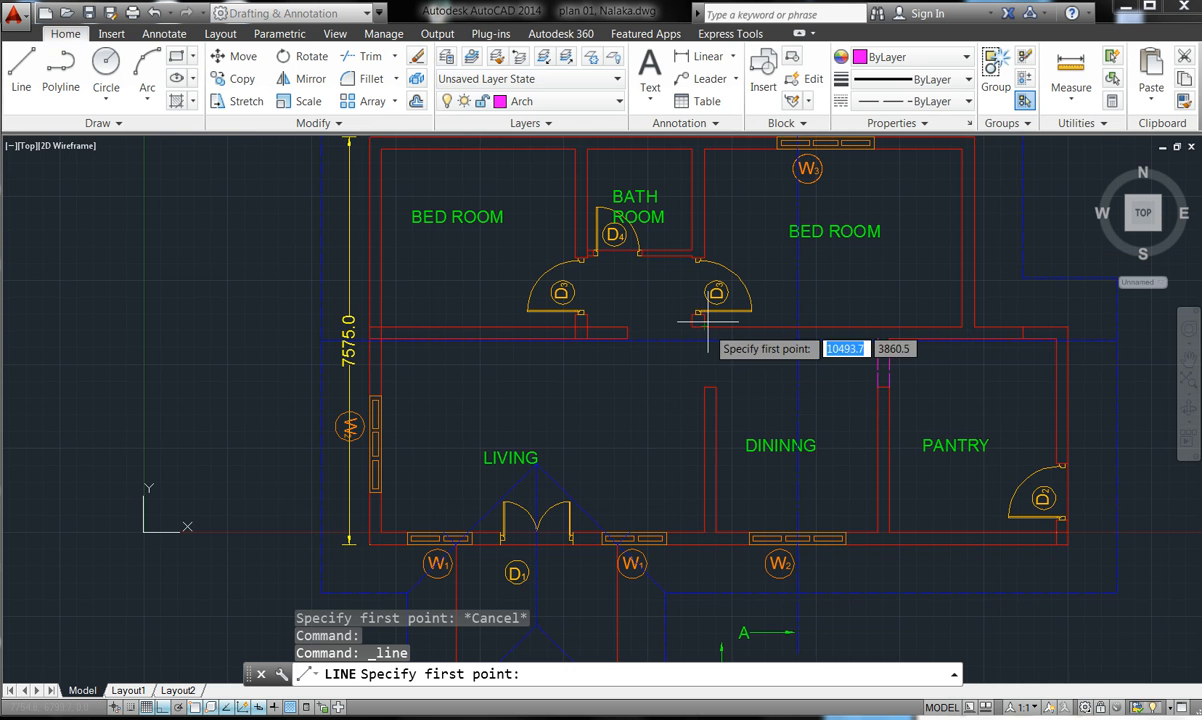
pyautogui.scroll(2, 707, 321)
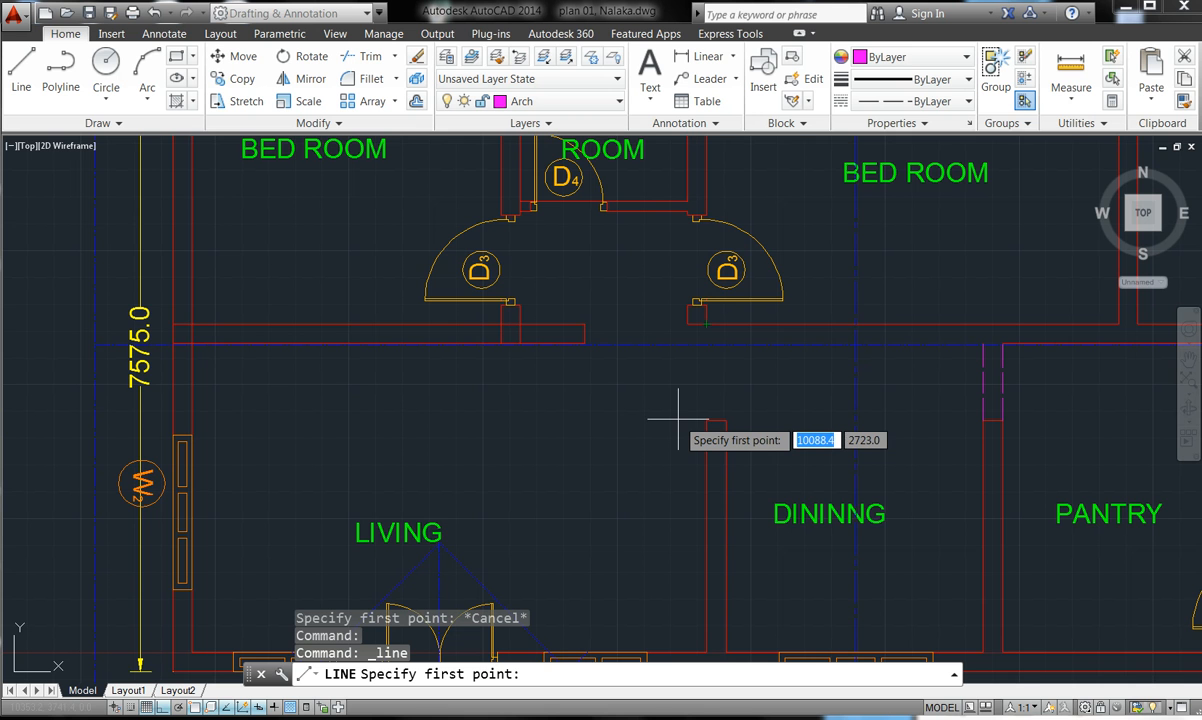
pyautogui.scroll(2, 738, 344)
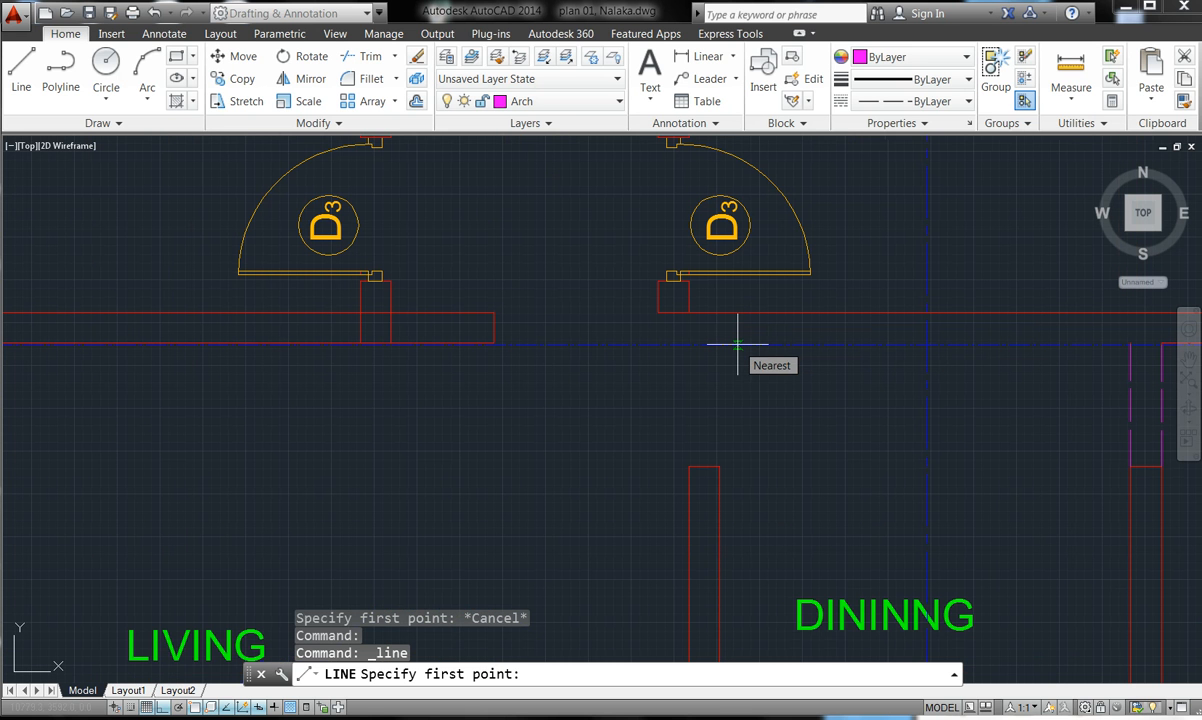
pyautogui.press('Escape')
pyautogui.press('Escape')
pyautogui.press('Escape')
pyautogui.press('Escape')
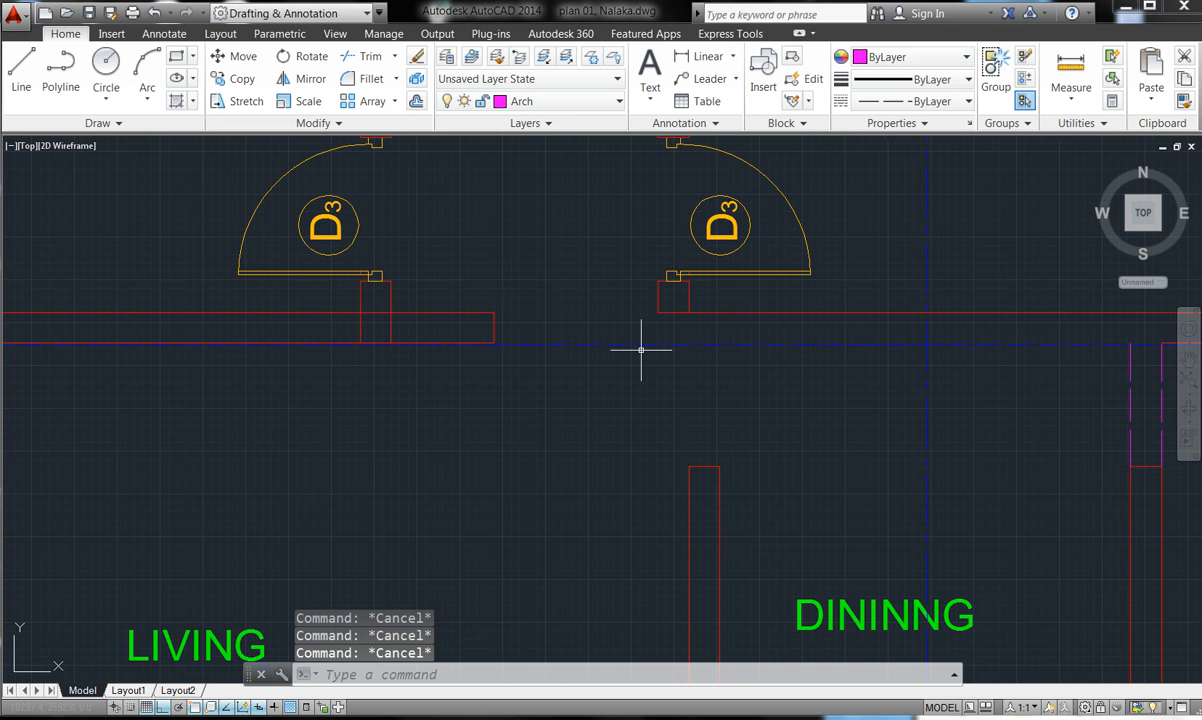
pyautogui.scroll(-2, 527, 343)
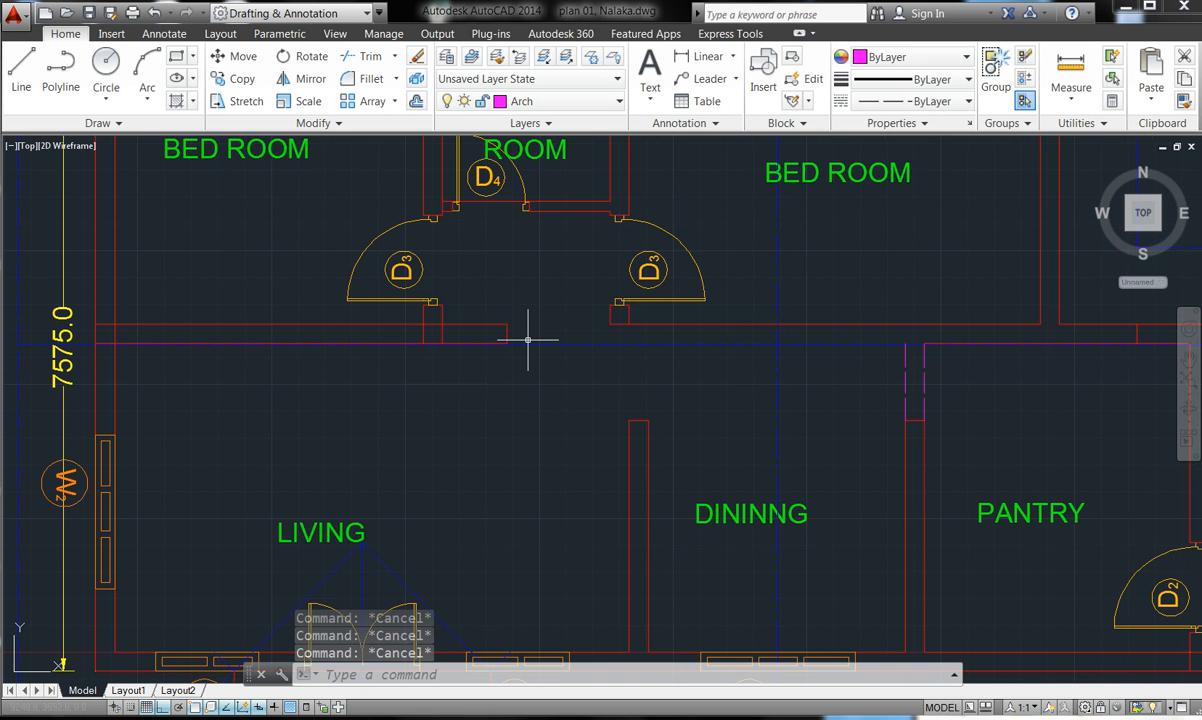
pyautogui.click(28, 85)
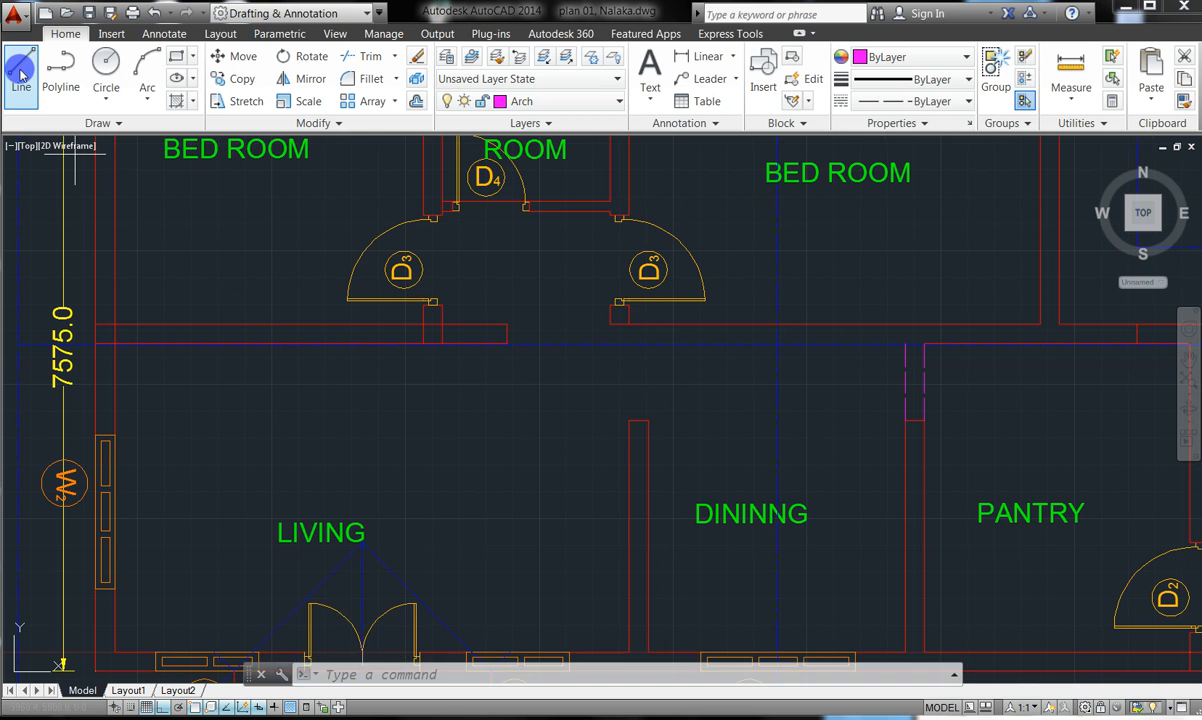
pyautogui.press('Escape')
pyautogui.press('Escape')
pyautogui.press('Escape')
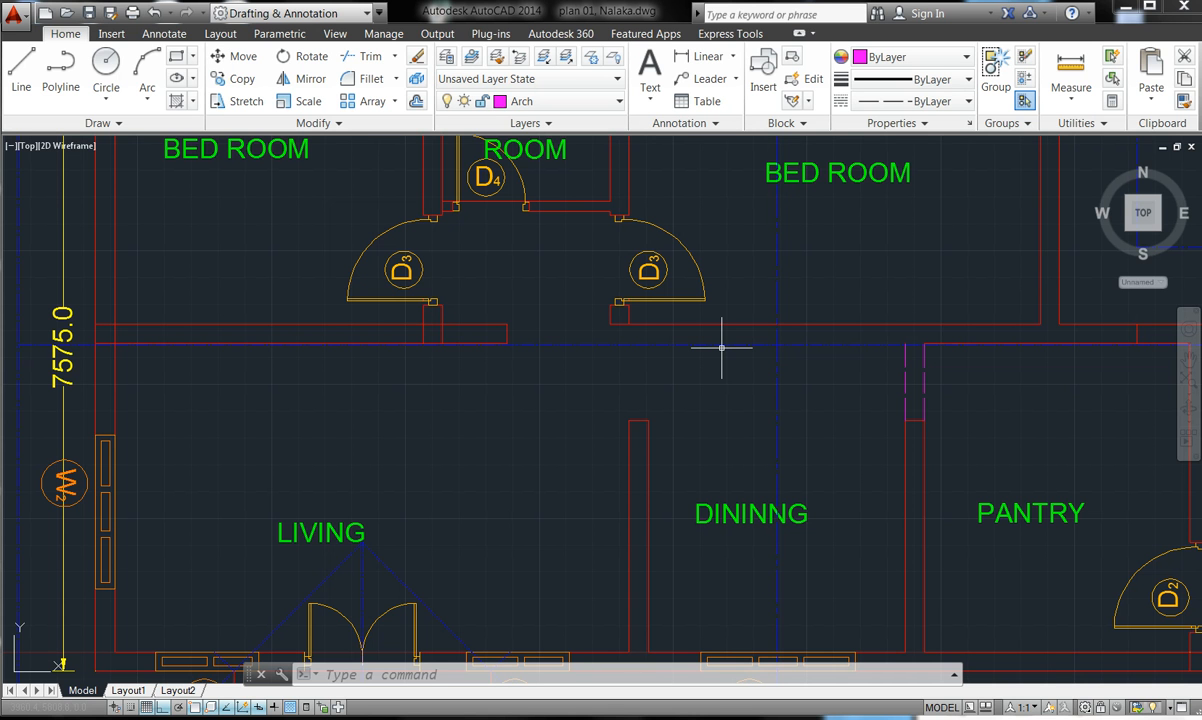
pyautogui.click(20, 68)
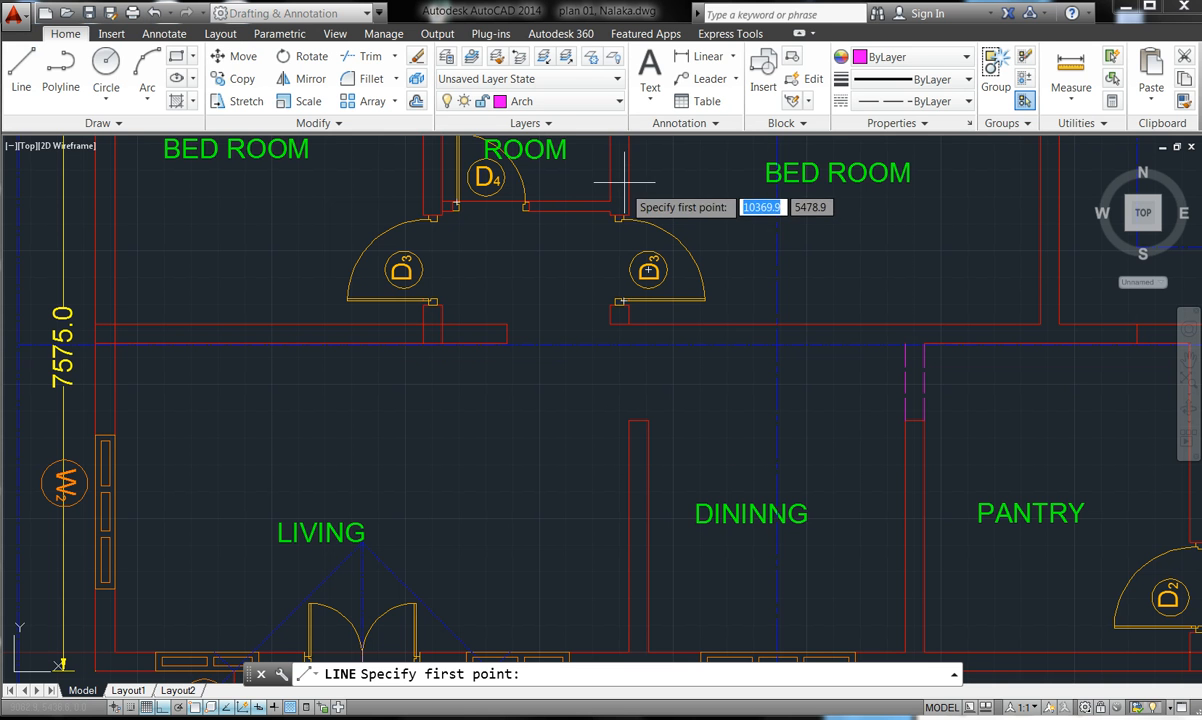
# - Undo the unfinished line, the zoom and the last trim, restoring the hall wall lines
pyautogui.click(619, 103)
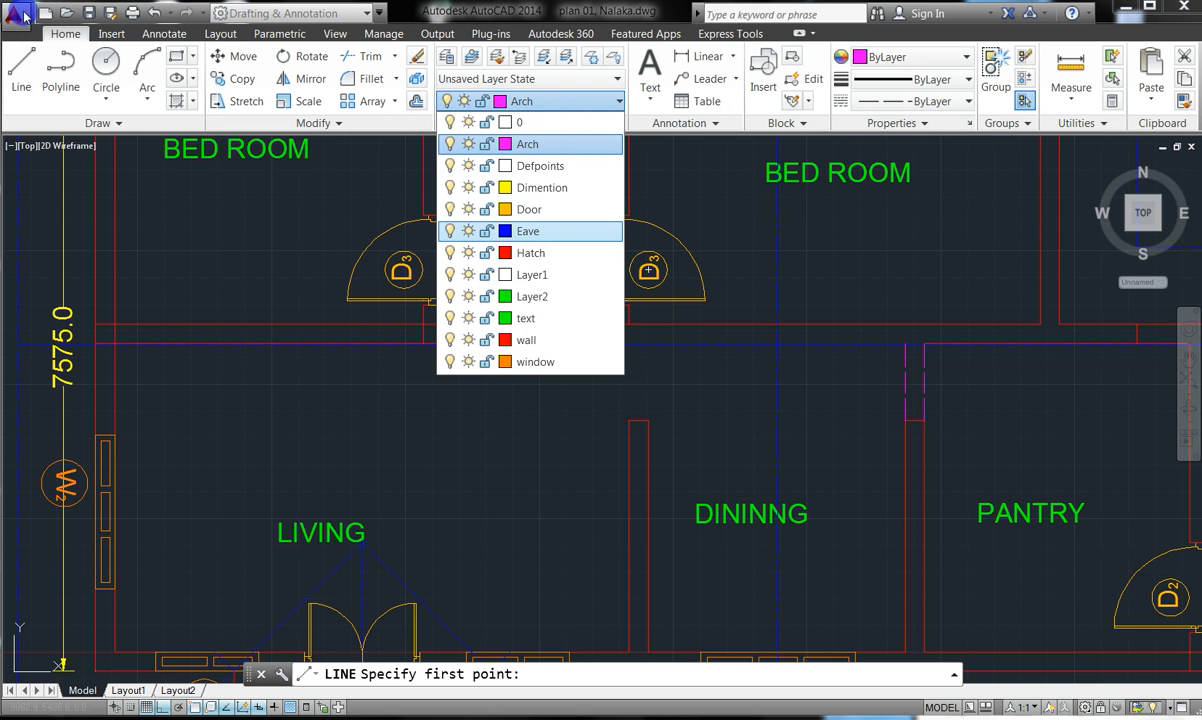
pyautogui.click(153, 12)
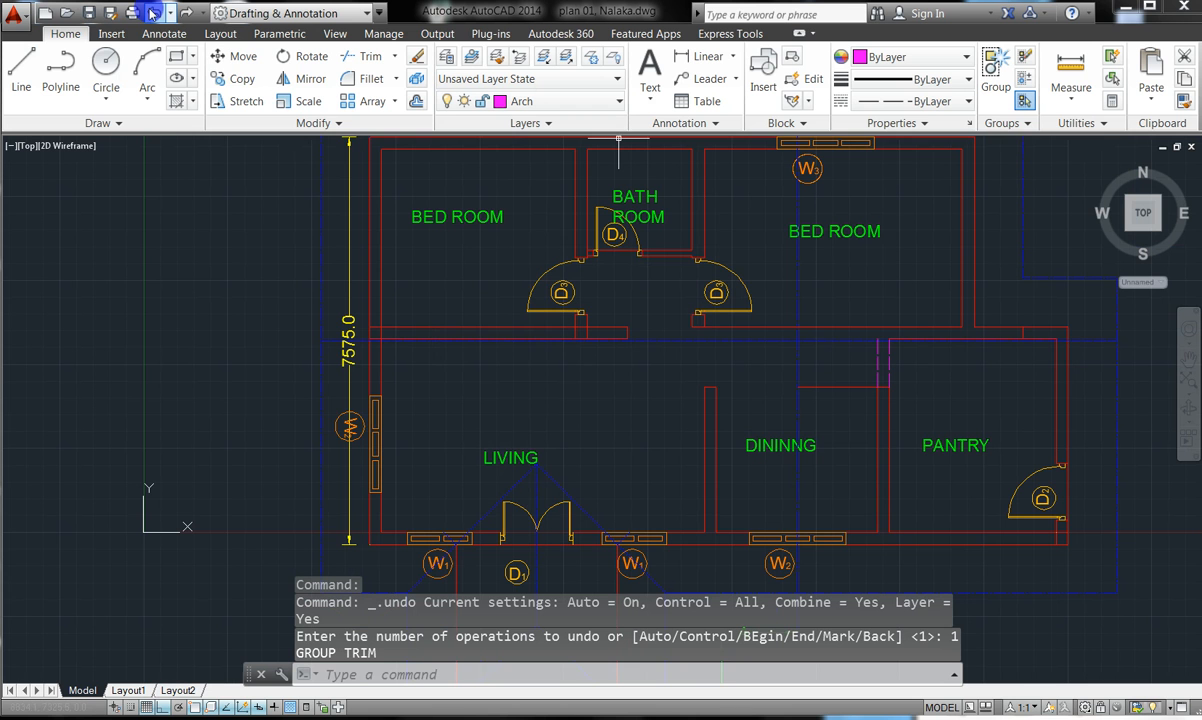
pyautogui.click(153, 12)
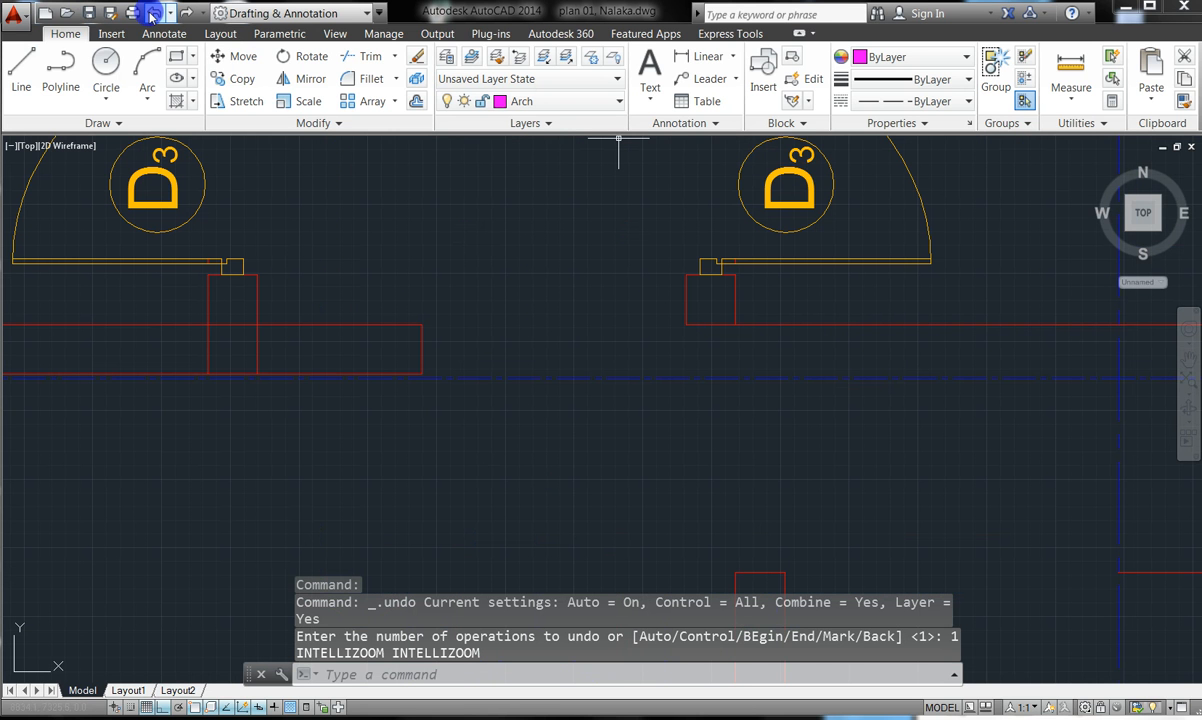
pyautogui.click(153, 13)
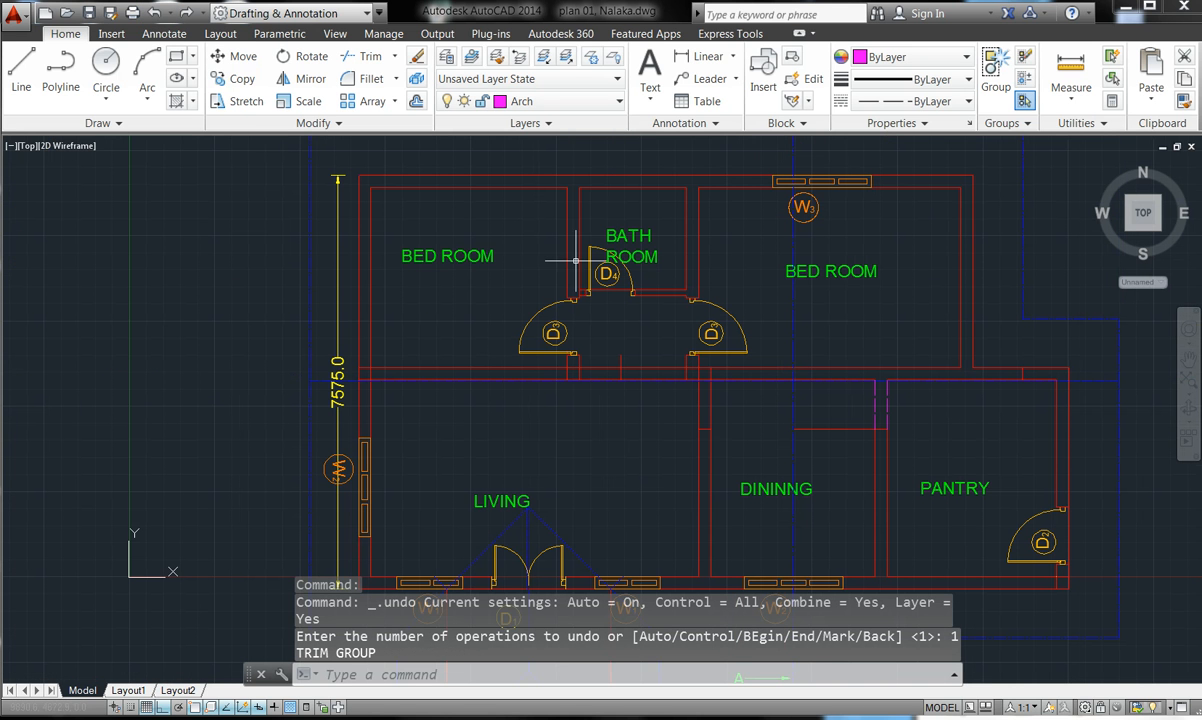
# - Trim the vertical wall line above the hall wall, using all objects as cutting edges
pyautogui.scroll(2, 717, 360)
pyautogui.click(358, 52)
pyautogui.press('Return')
pyautogui.scroll(4, 575, 360)
pyautogui.click(540, 380)
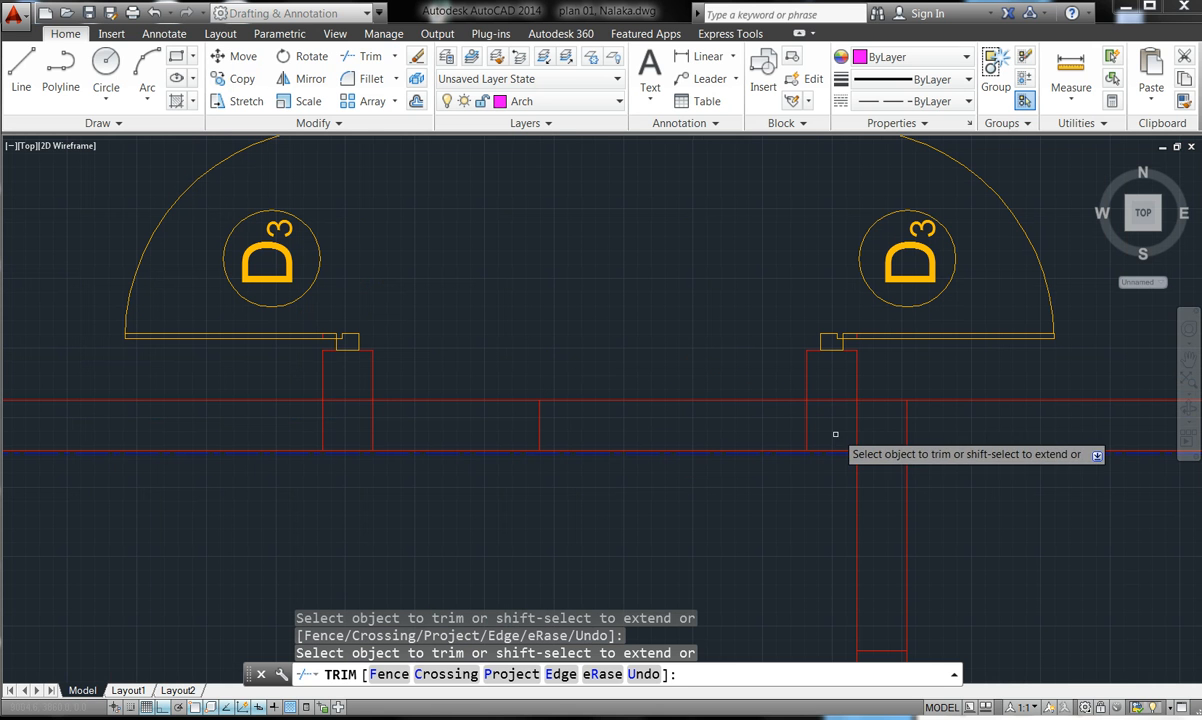
pyautogui.click(687, 396)
pyautogui.click(684, 401)
pyautogui.scroll(6, 701, 449)
# - Trim the red wall line extending past the hall opening
pyautogui.click(700, 460)
pyautogui.click(698, 458)
pyautogui.click(697, 459)
pyautogui.click(683, 448)
pyautogui.click(677, 445)
pyautogui.click(673, 450)
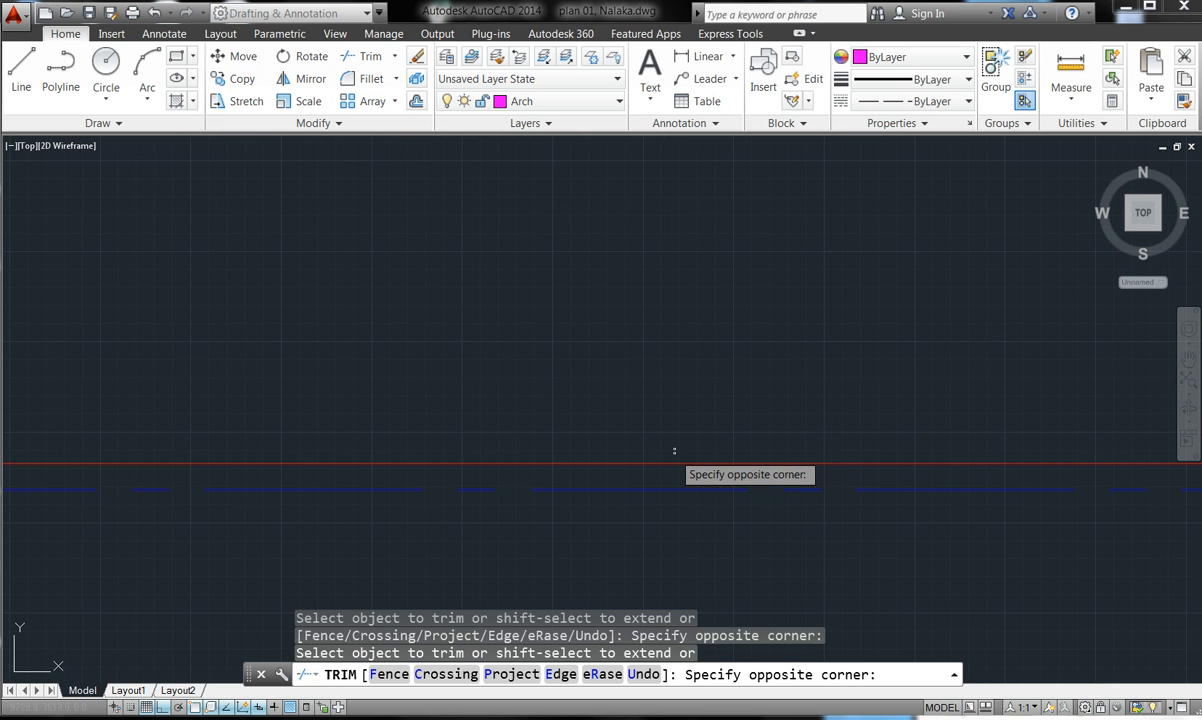
pyautogui.click(672, 465)
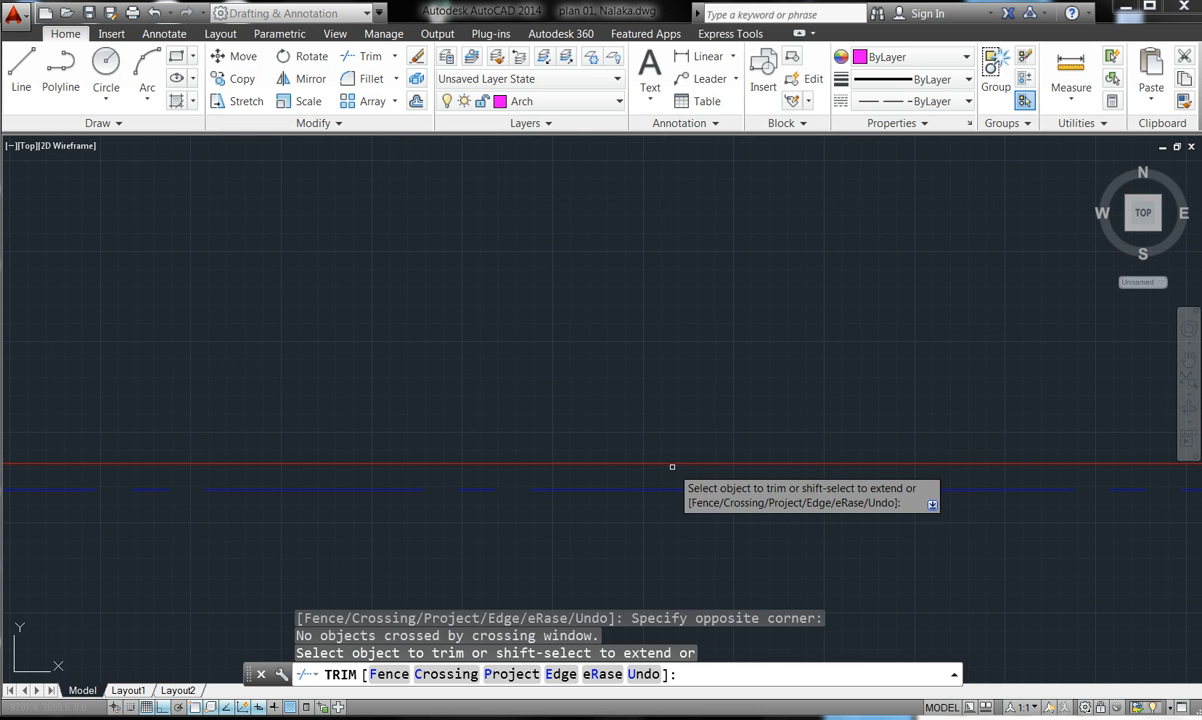
pyautogui.click(672, 464)
pyautogui.scroll(-3, 665, 442)
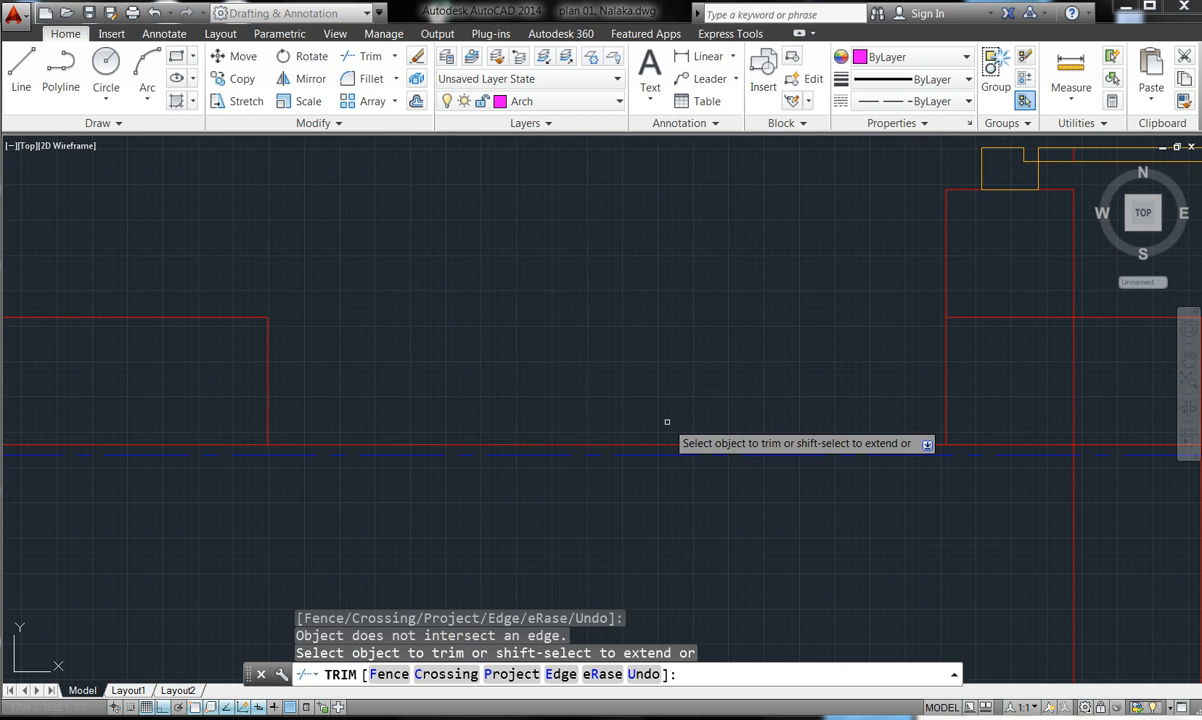
pyautogui.scroll(5, 860, 440)
pyautogui.scroll(3, 860, 420)
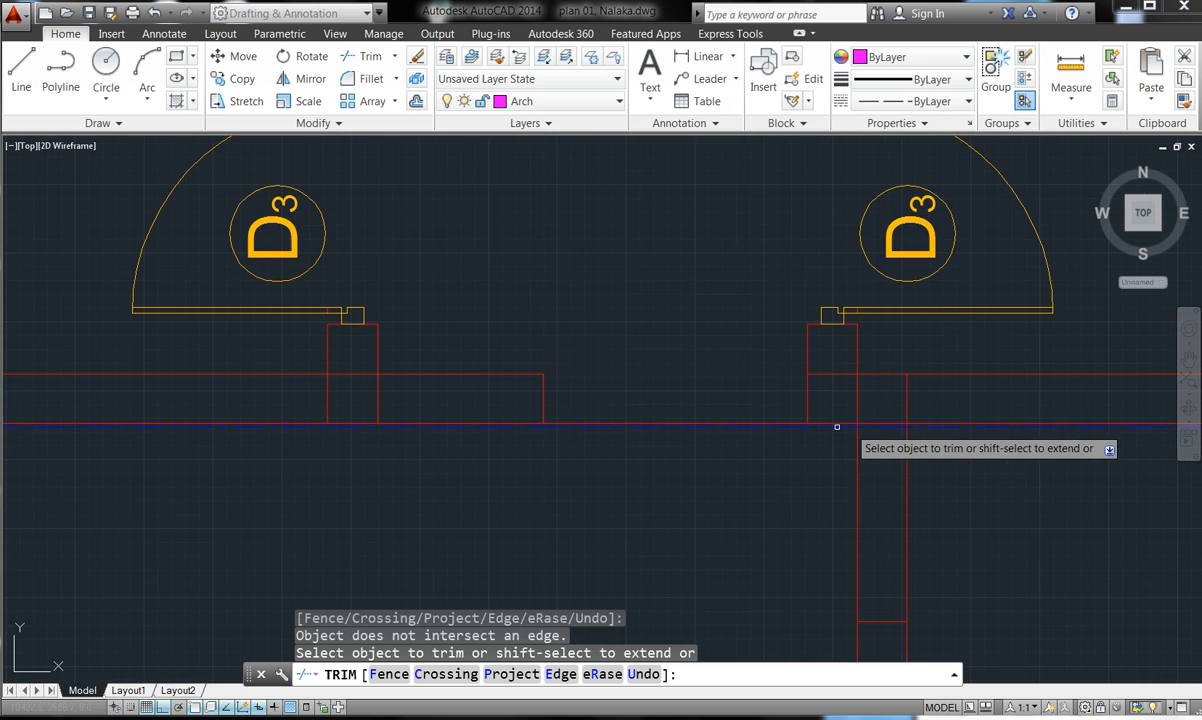
pyautogui.scroll(3, 805, 421)
pyautogui.scroll(4, 860, 430)
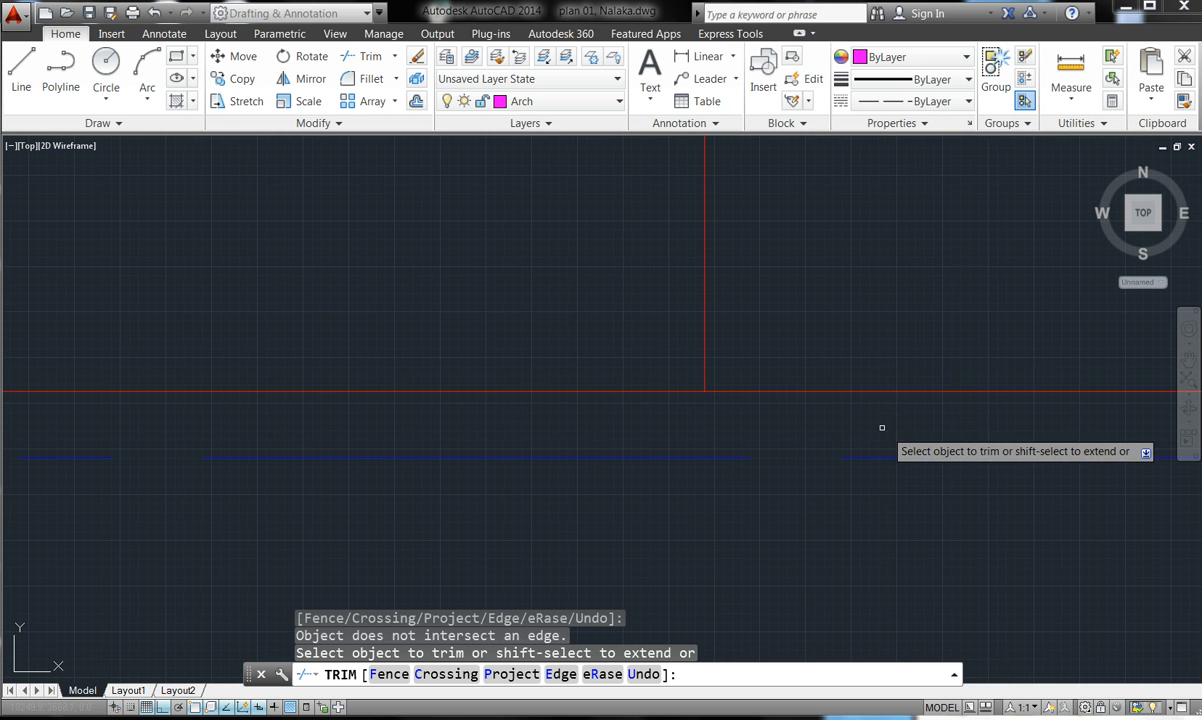
pyautogui.click(672, 389)
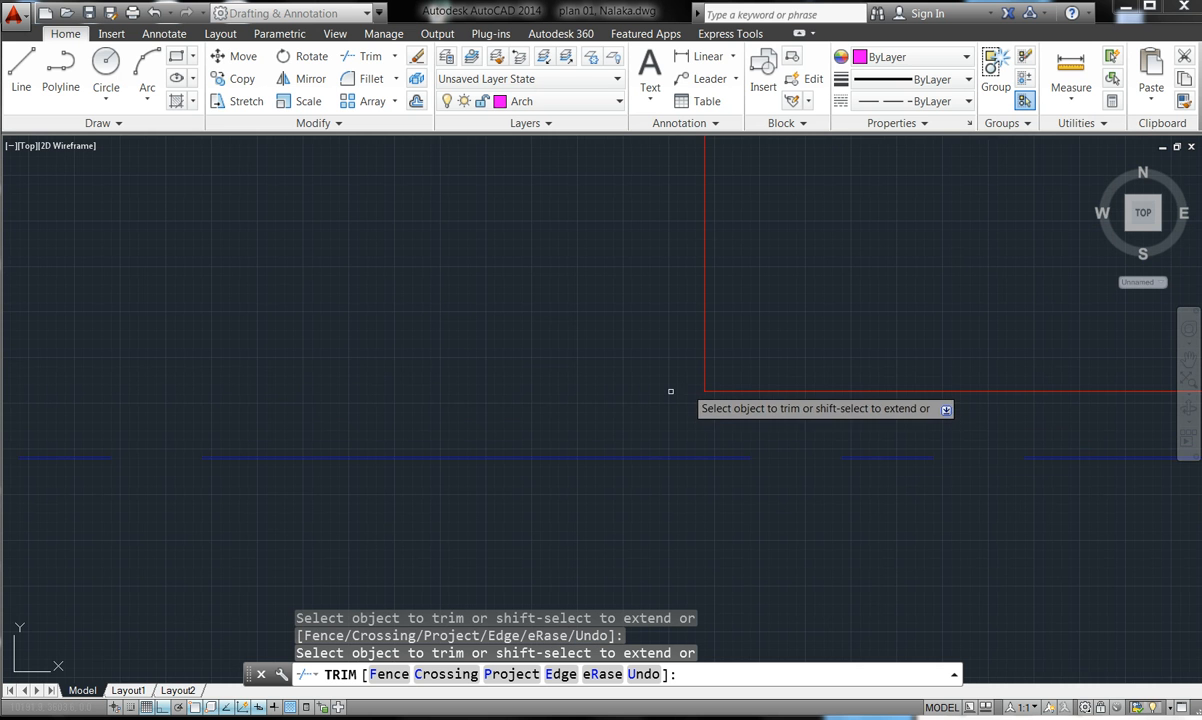
pyautogui.scroll(-3, 657, 385)
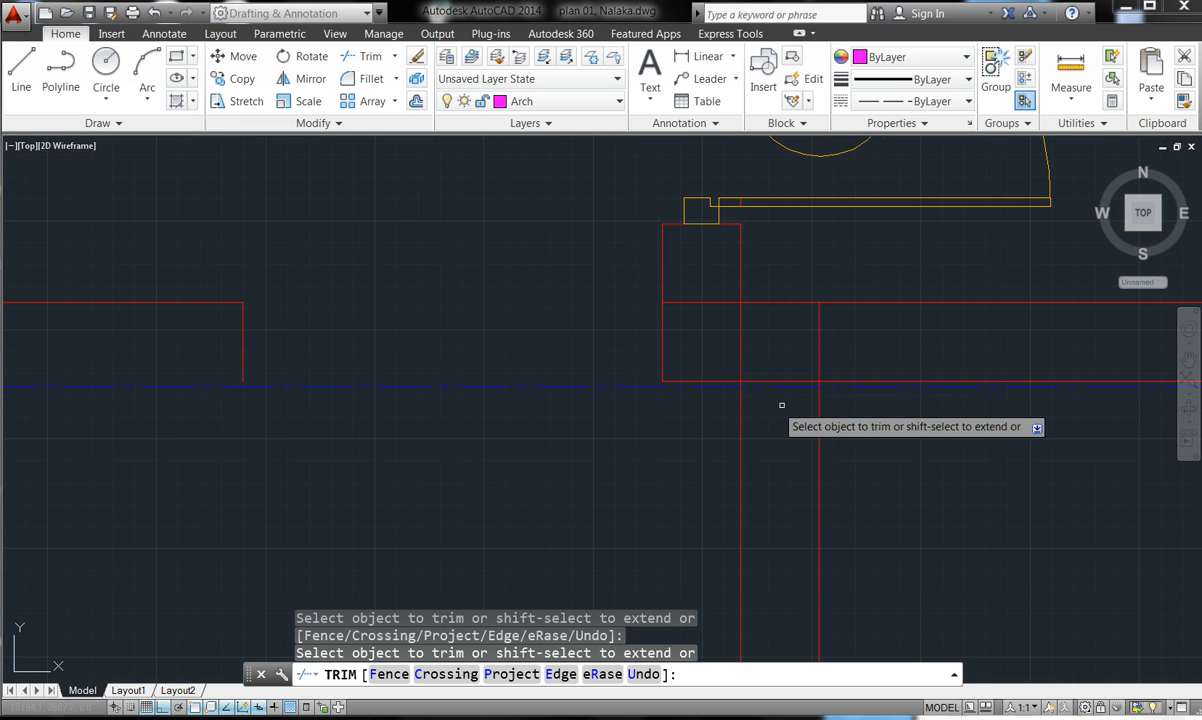
pyautogui.scroll(-3, 786, 327)
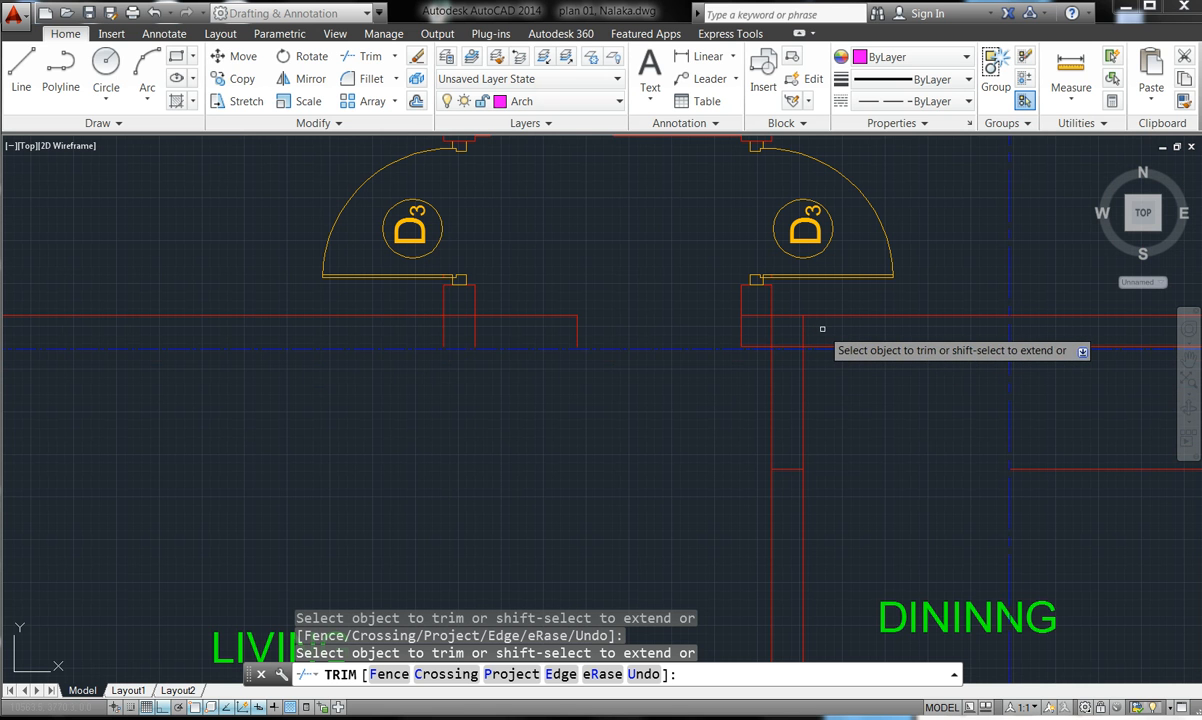
# - Trim the excess wall lines inside the next hall opening with crossing windows
pyautogui.click(843, 414)
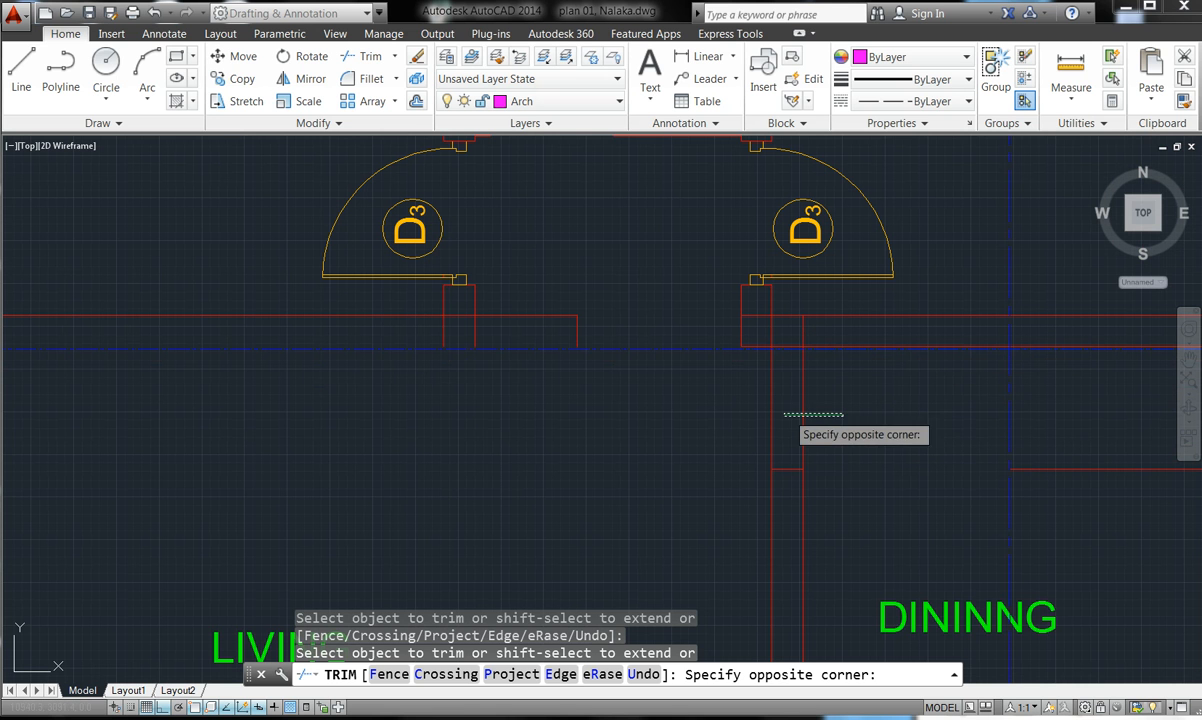
pyautogui.click(738, 412)
pyautogui.click(740, 411)
pyautogui.click(810, 331)
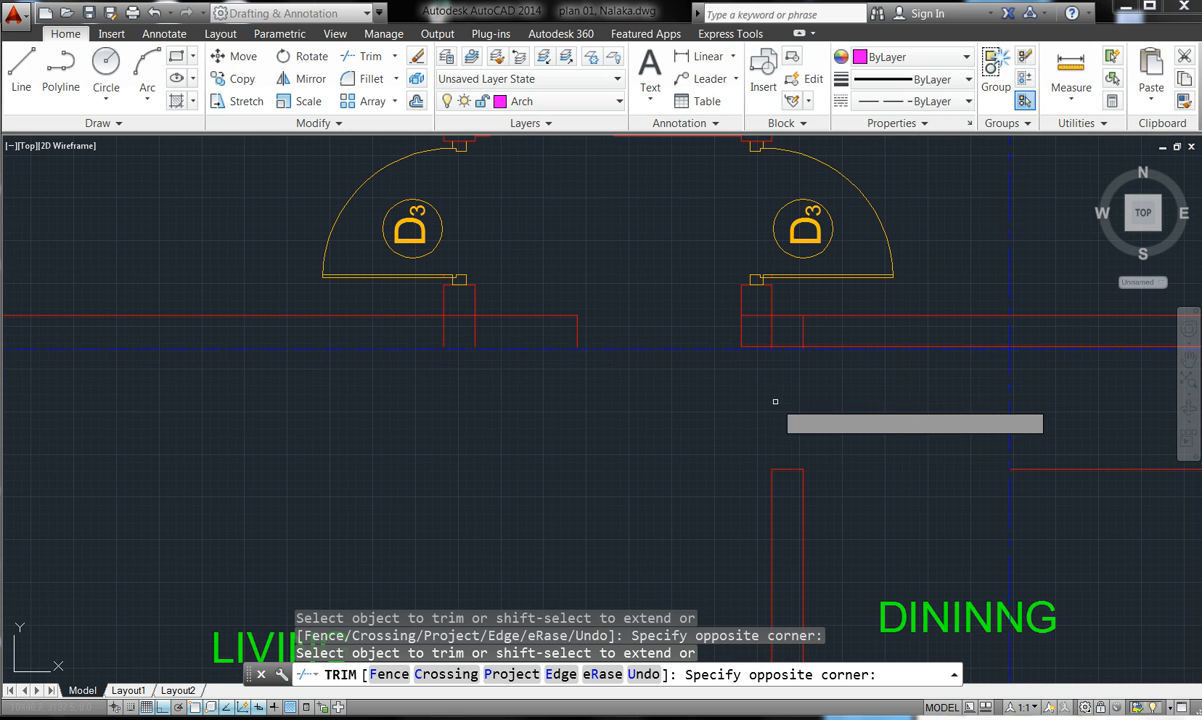
pyautogui.click(769, 327)
pyautogui.click(774, 327)
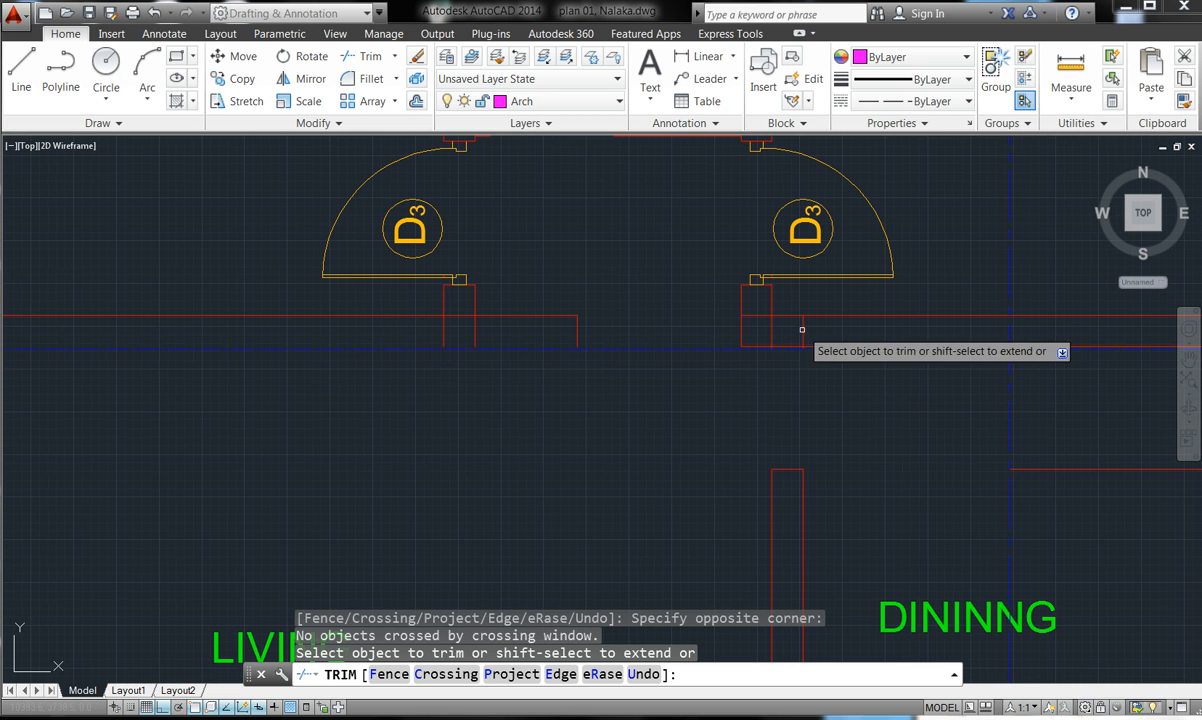
pyautogui.click(818, 326)
pyautogui.click(758, 334)
pyautogui.click(754, 320)
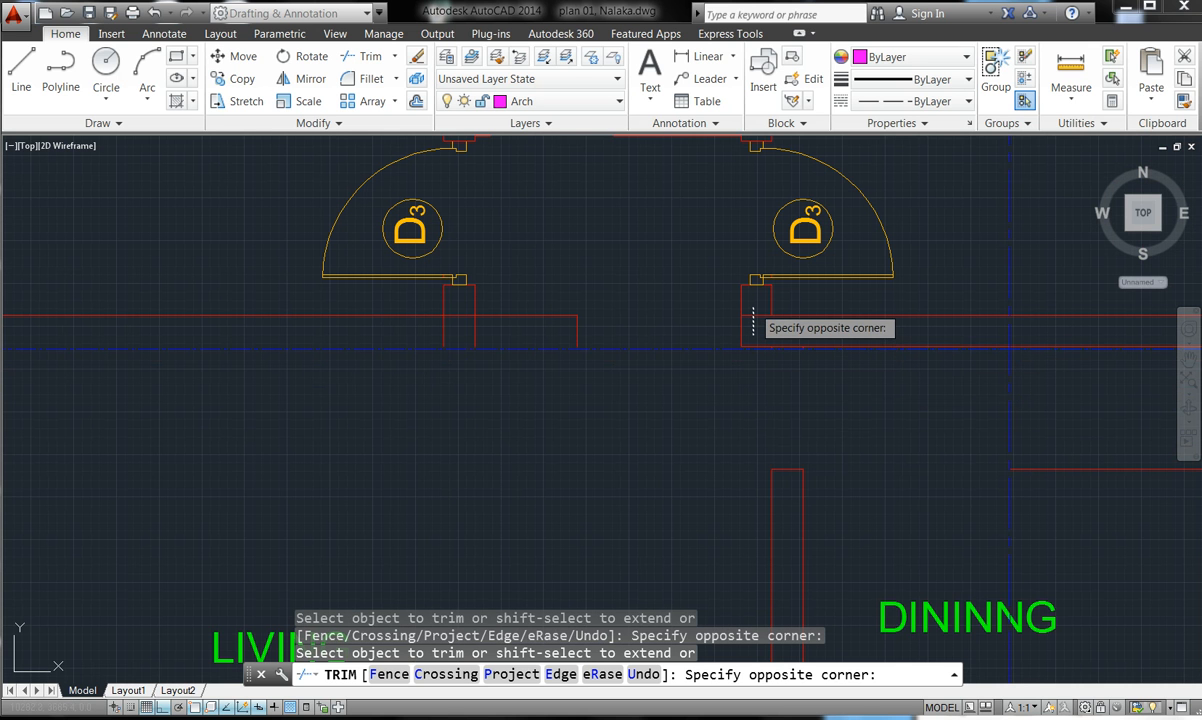
pyautogui.click(753, 307)
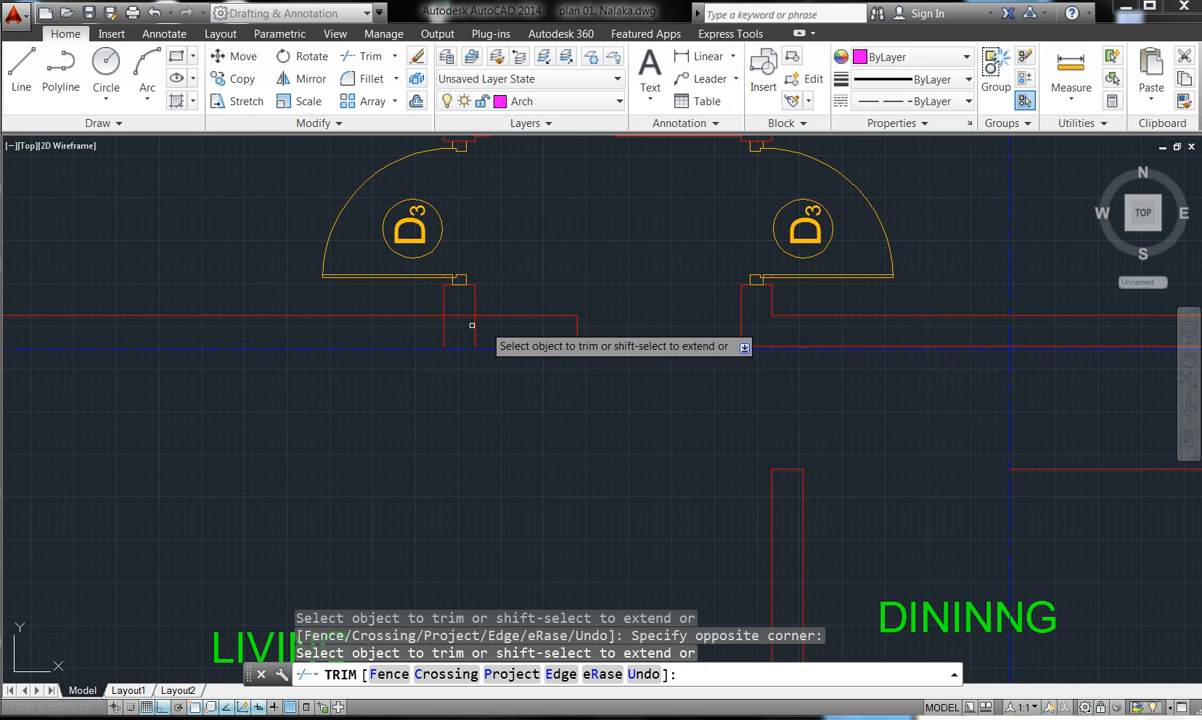
pyautogui.scroll(2, 565, 340)
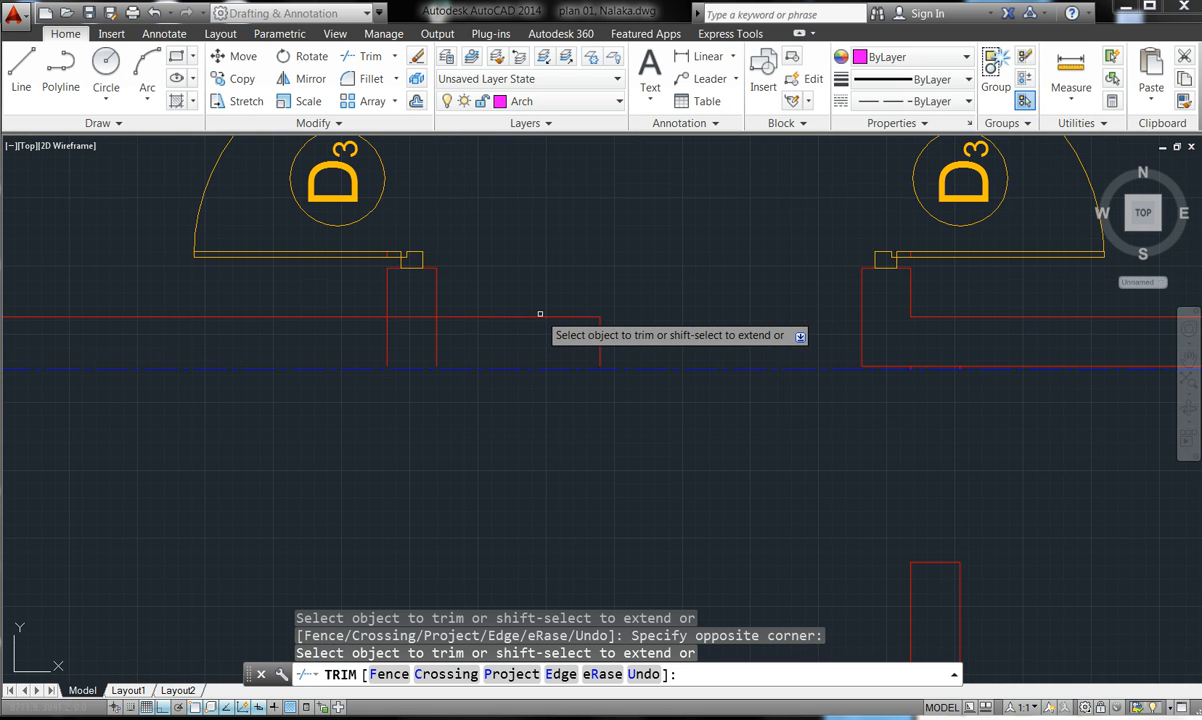
pyautogui.scroll(-6, 560, 350)
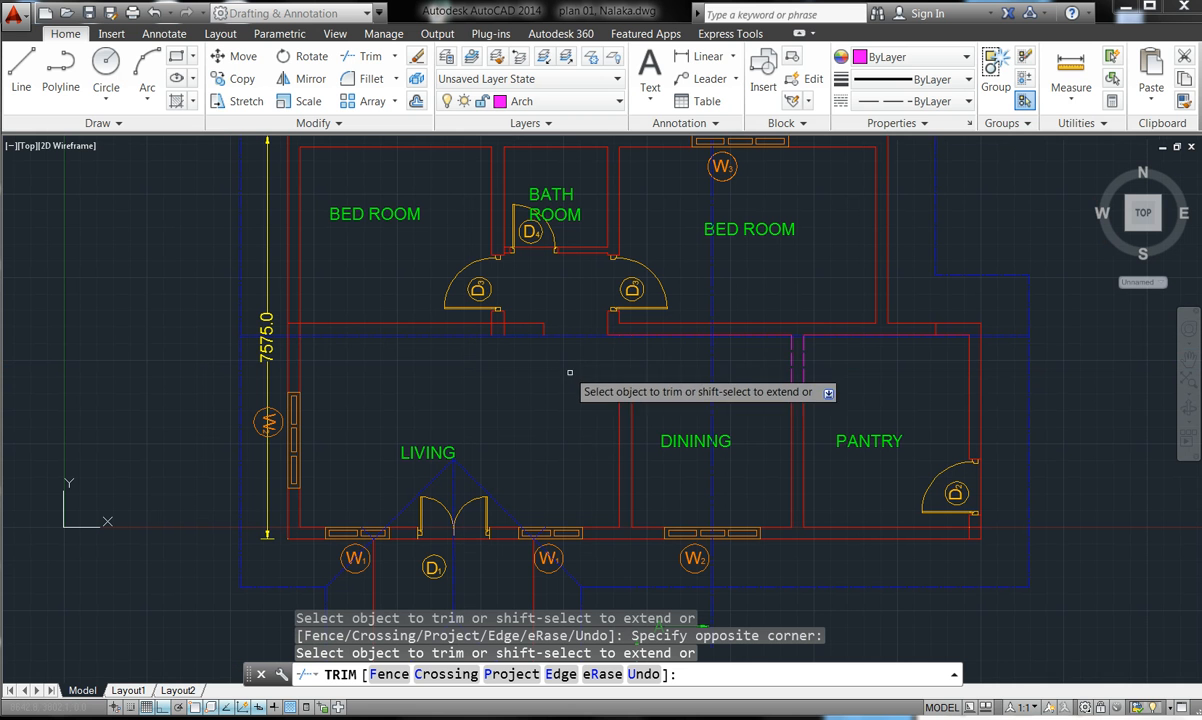
pyautogui.scroll(3, 532, 332)
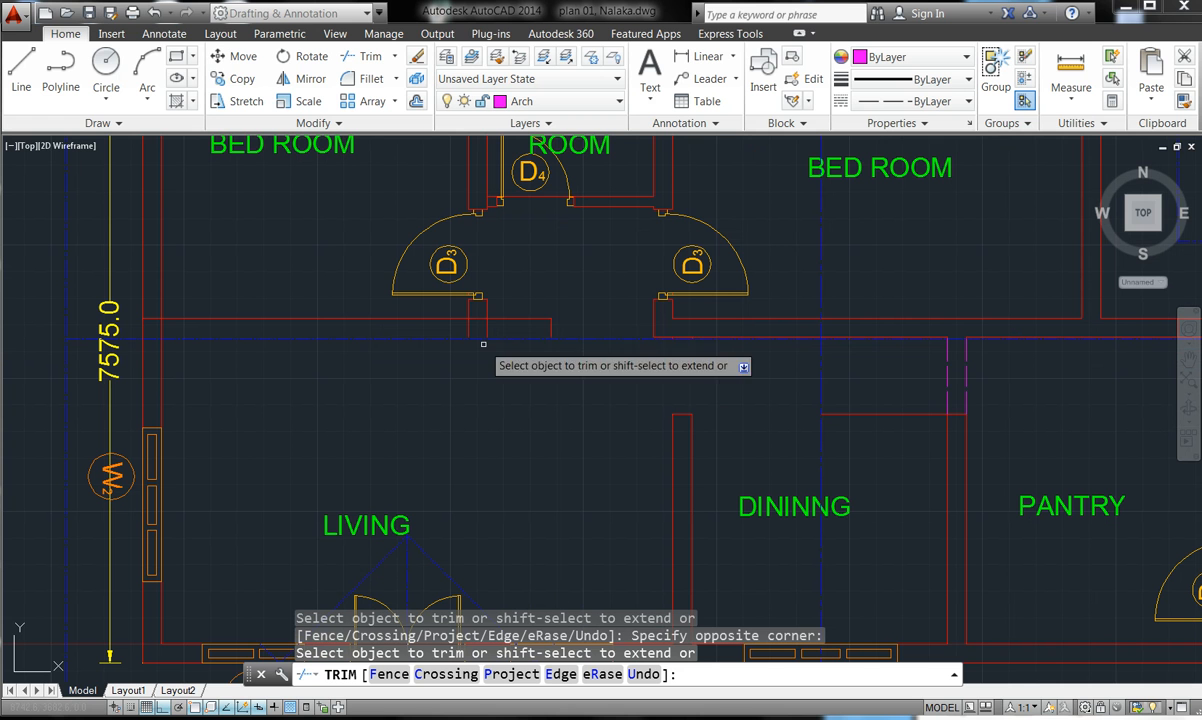
# - Try trimming the wall line at the left hall opening and near the dining wall
pyautogui.click(459, 323)
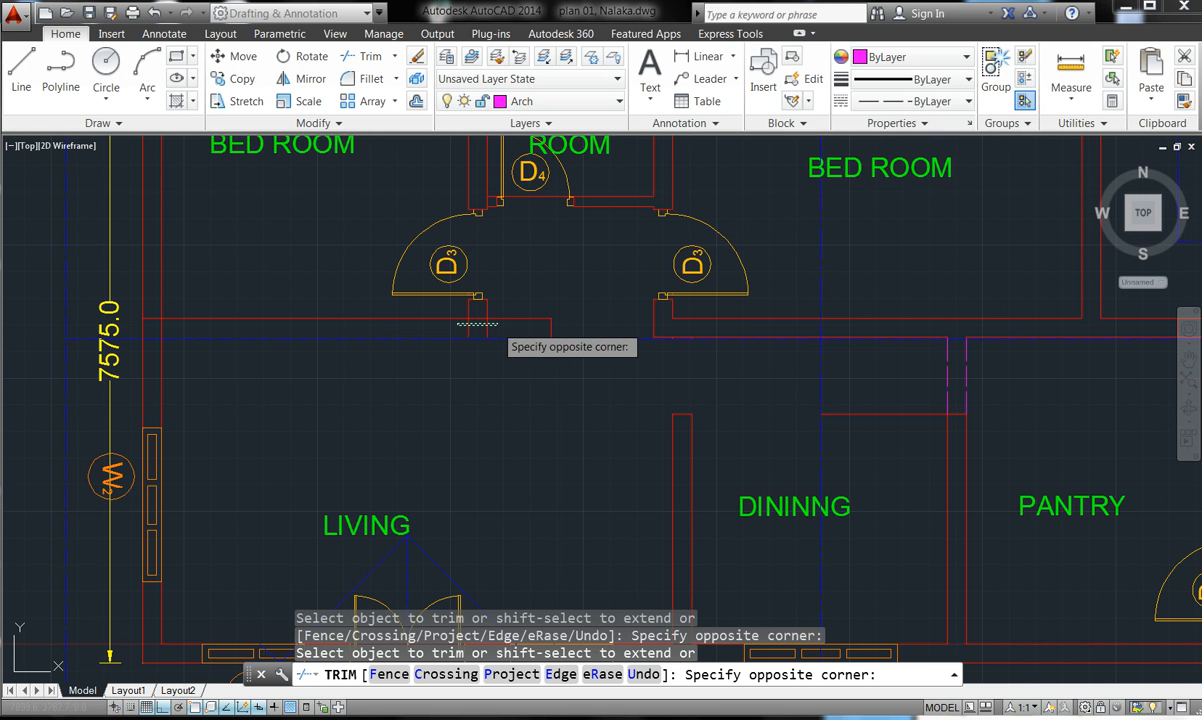
pyautogui.click(499, 325)
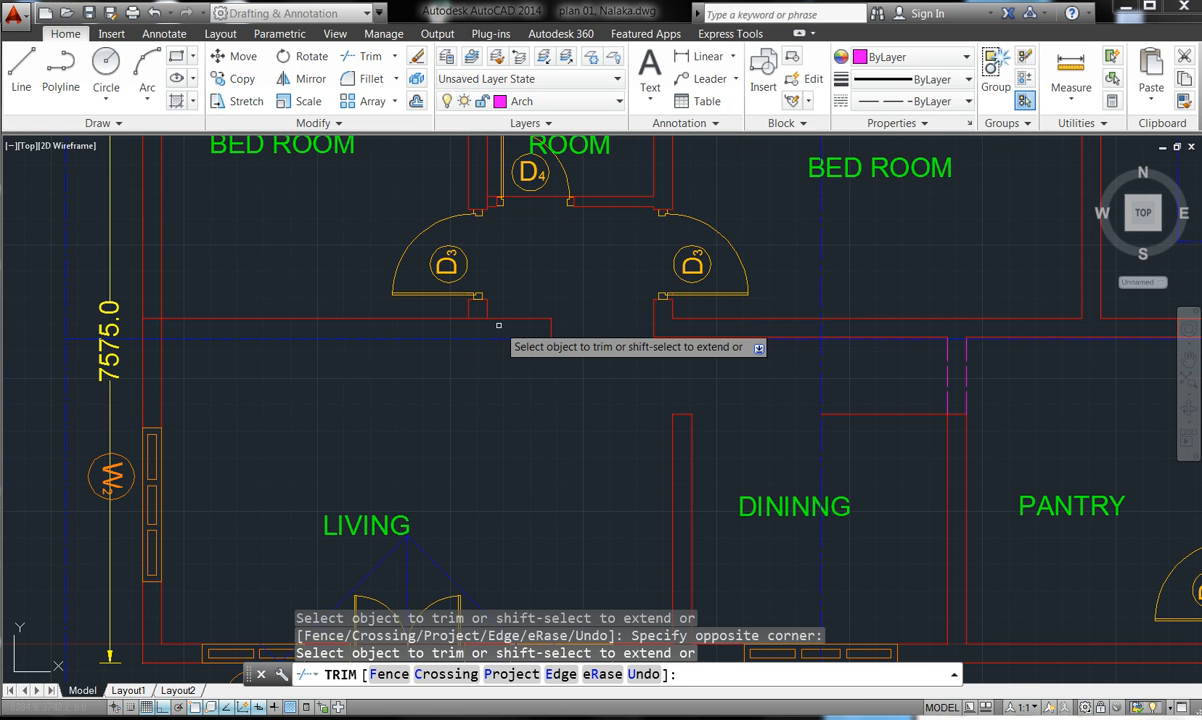
pyautogui.click(473, 316)
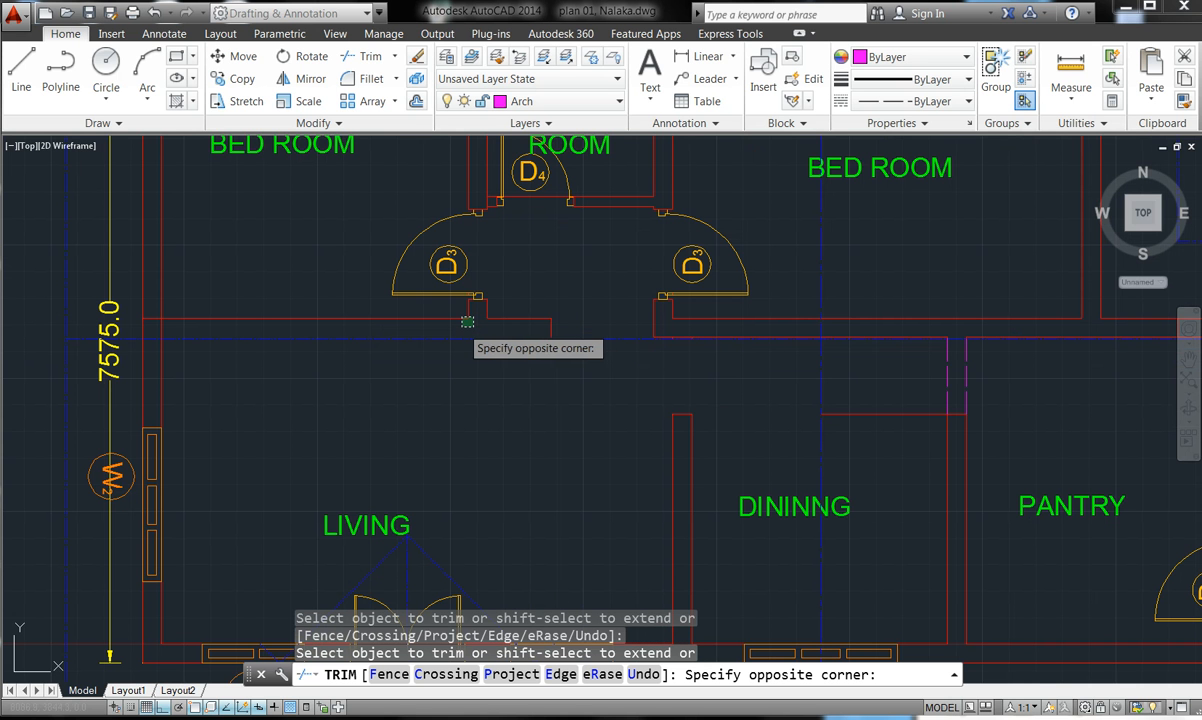
pyautogui.click(466, 326)
pyautogui.click(466, 326)
pyautogui.scroll(-2, 480, 315)
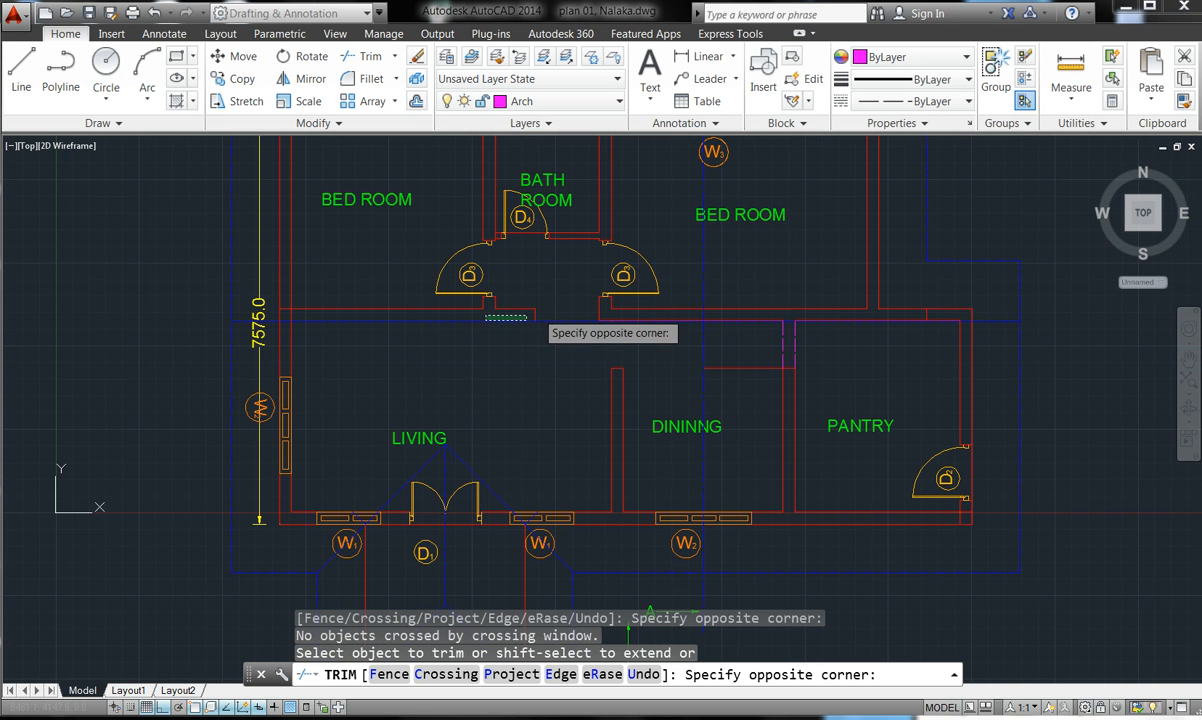
pyautogui.click(513, 319)
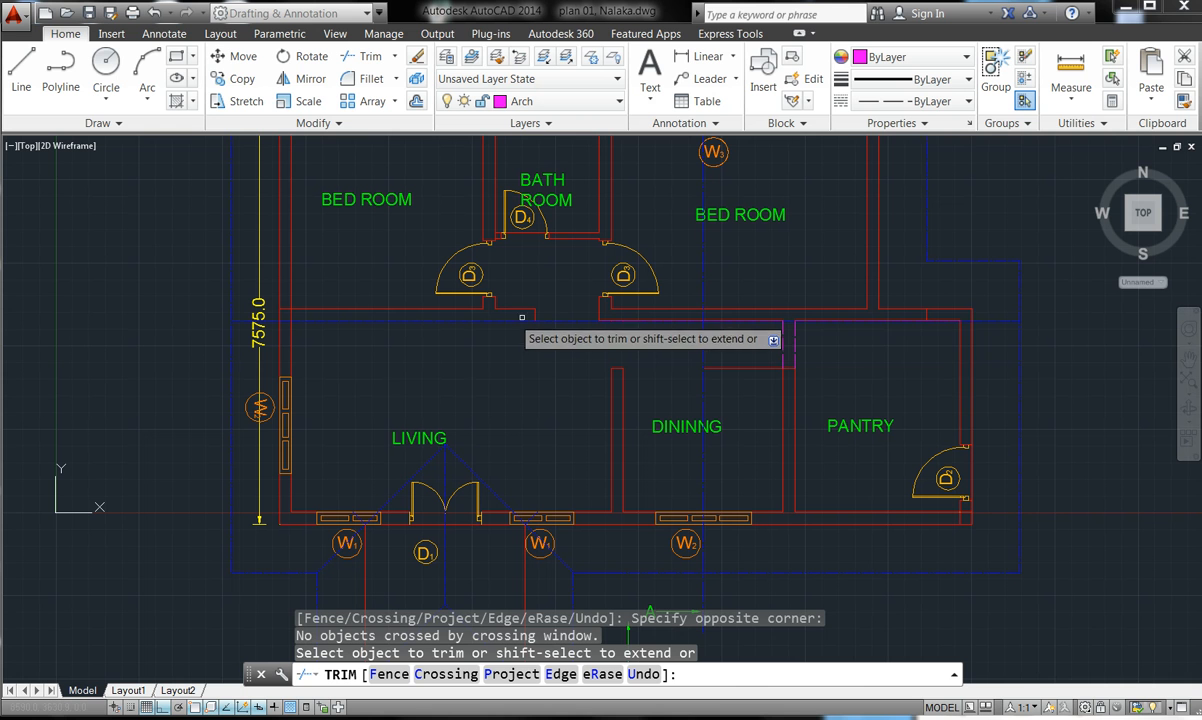
pyautogui.click(771, 373)
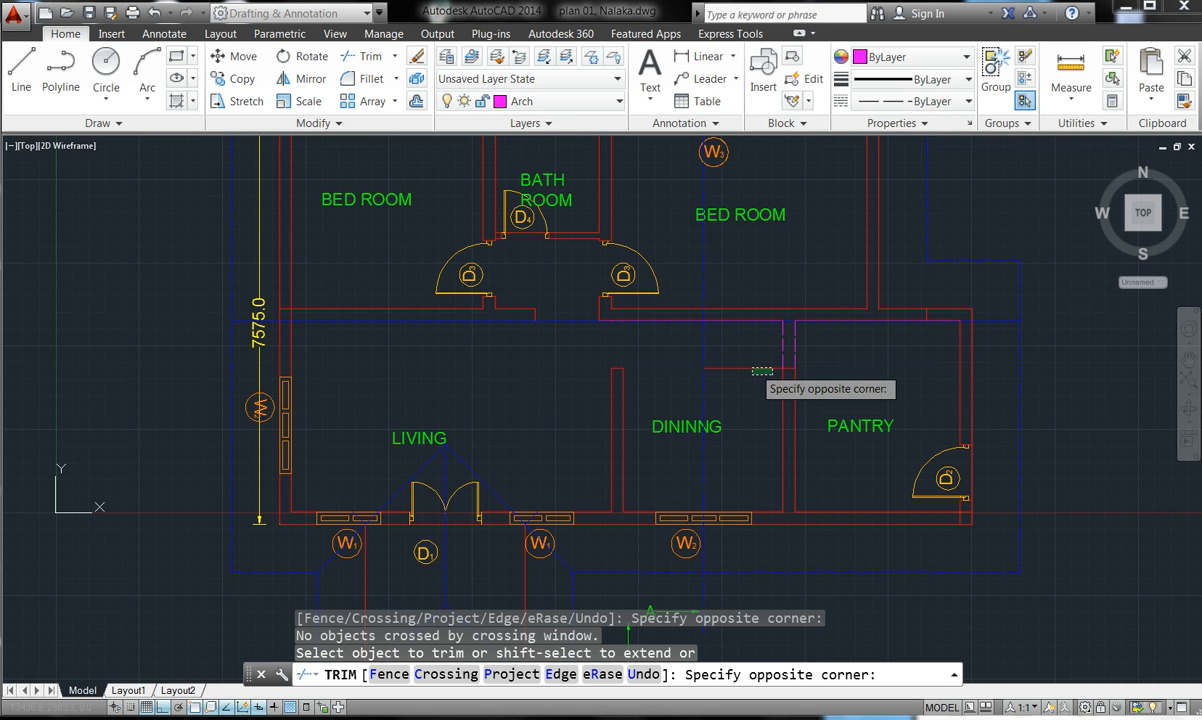
pyautogui.click(751, 368)
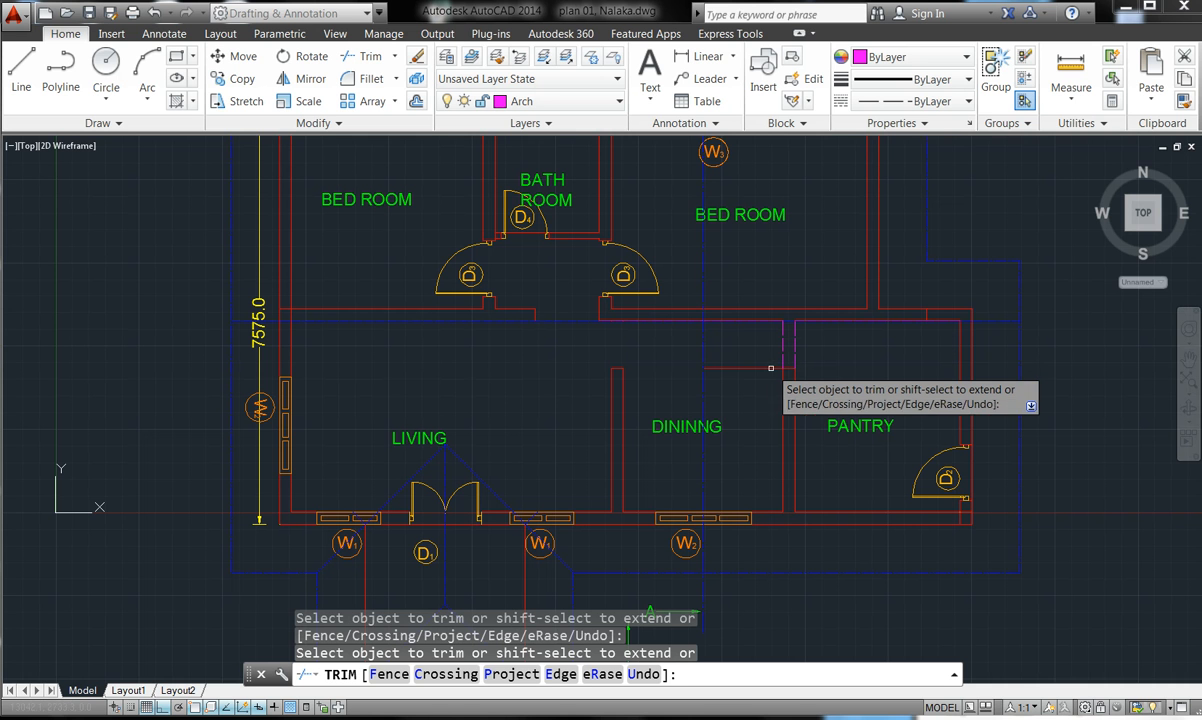
pyautogui.scroll(8, 786, 365)
# - Trim the red line at the dining wall and extend it to the pantry wall
pyautogui.click(690, 421)
pyautogui.click(589, 348)
pyautogui.click(589, 349)
pyautogui.keyDown('shift'); pyautogui.click(592, 413); pyautogui.keyUp('shift')
pyautogui.click(566, 376)
pyautogui.press('Escape')
pyautogui.press('Escape')
pyautogui.press('Escape')
pyautogui.scroll(-6, 568, 376)
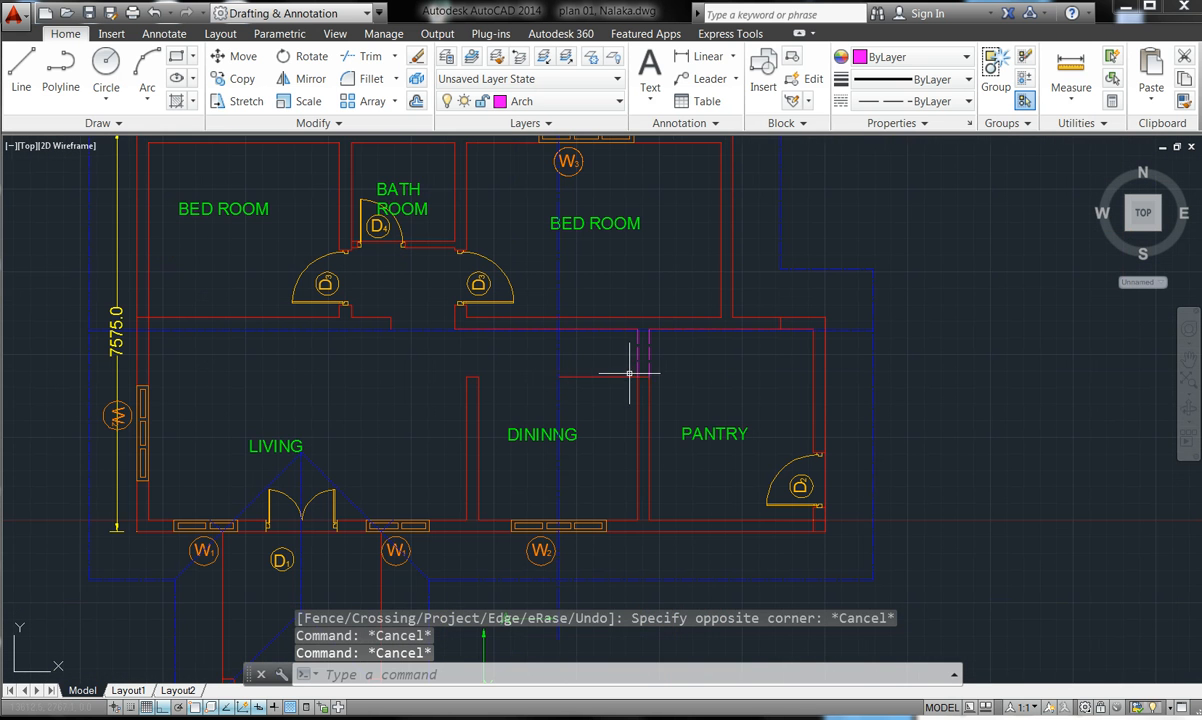
# - Delete the stray red wall line in the dining room and make wall the current layer
pyautogui.click(583, 376)
pyautogui.press('Delete')
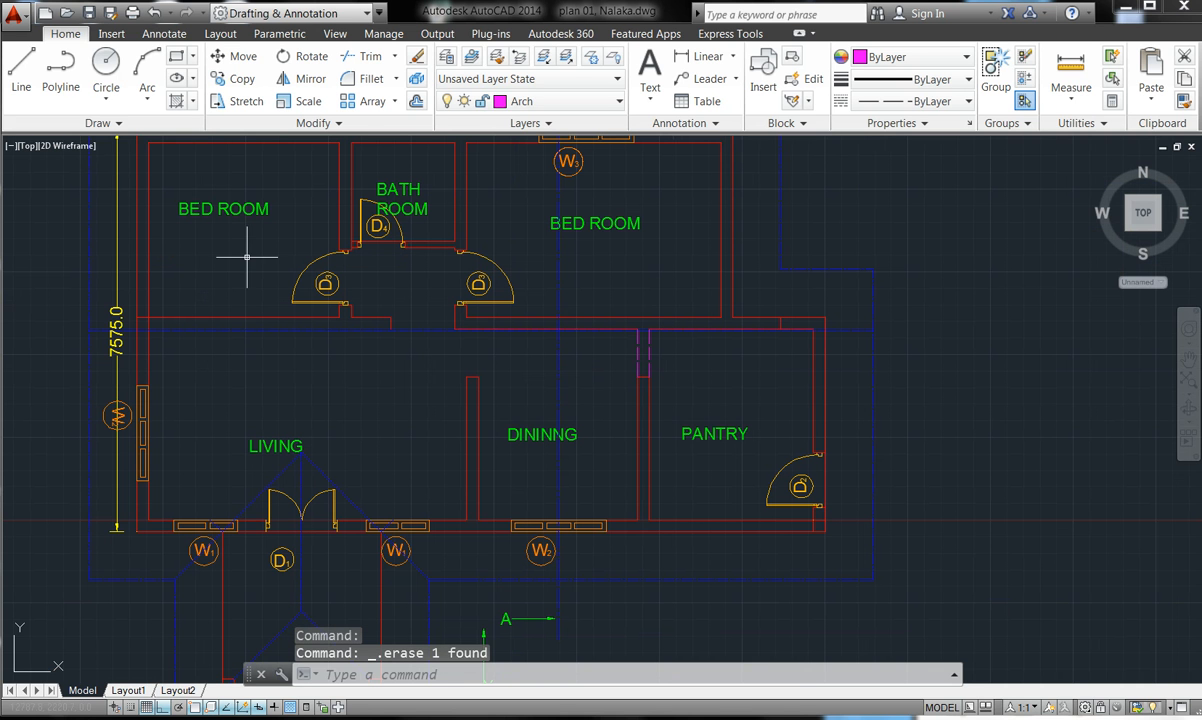
pyautogui.click(565, 102)
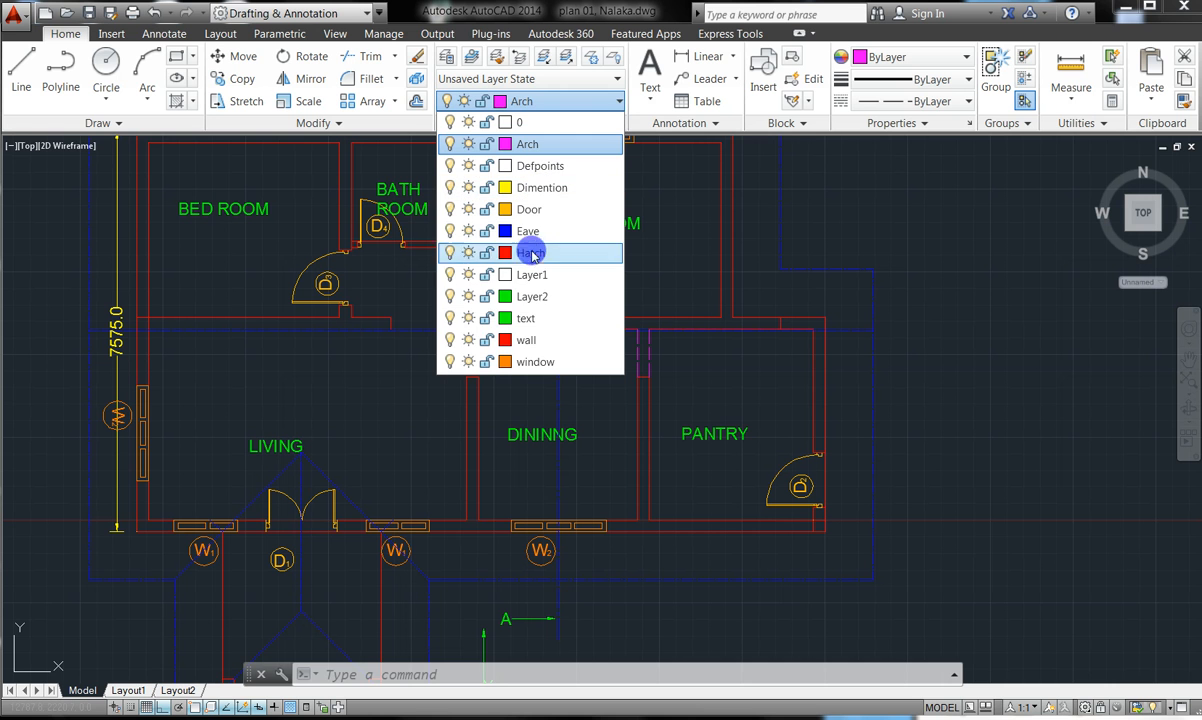
pyautogui.click(518, 342)
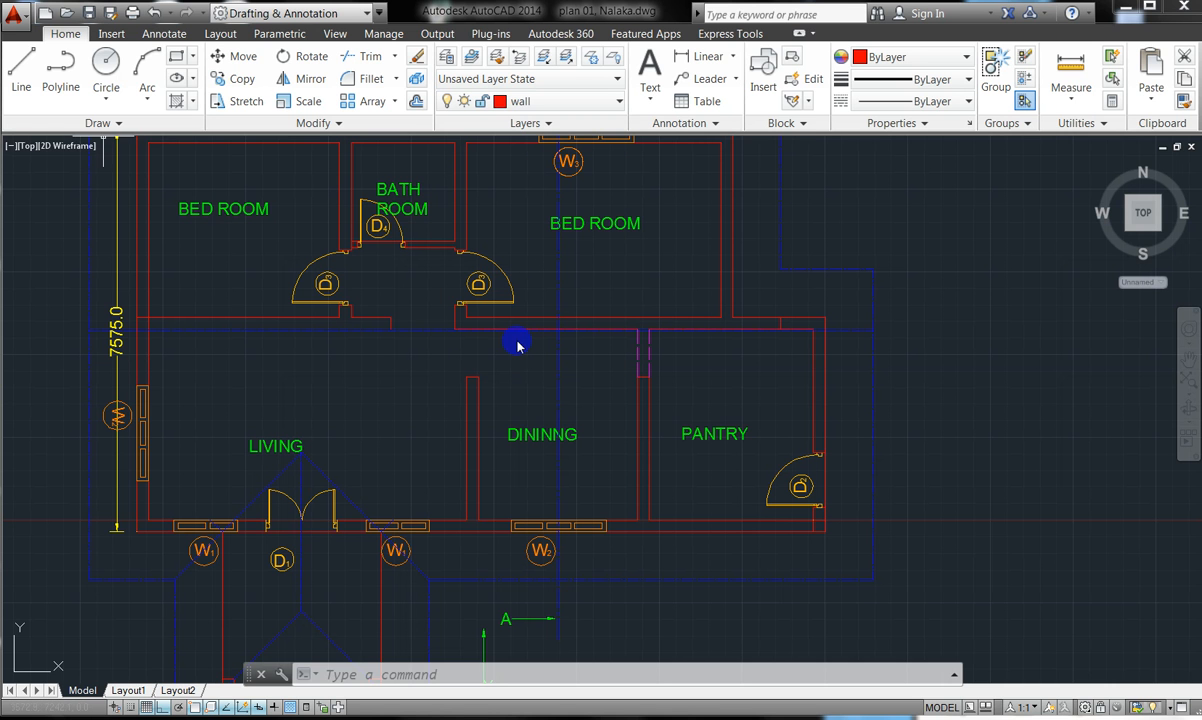
# - Draw a horizontal wall line from the red wall's lower endpoint to the outer wall beside LIVING
pyautogui.click(21, 68)
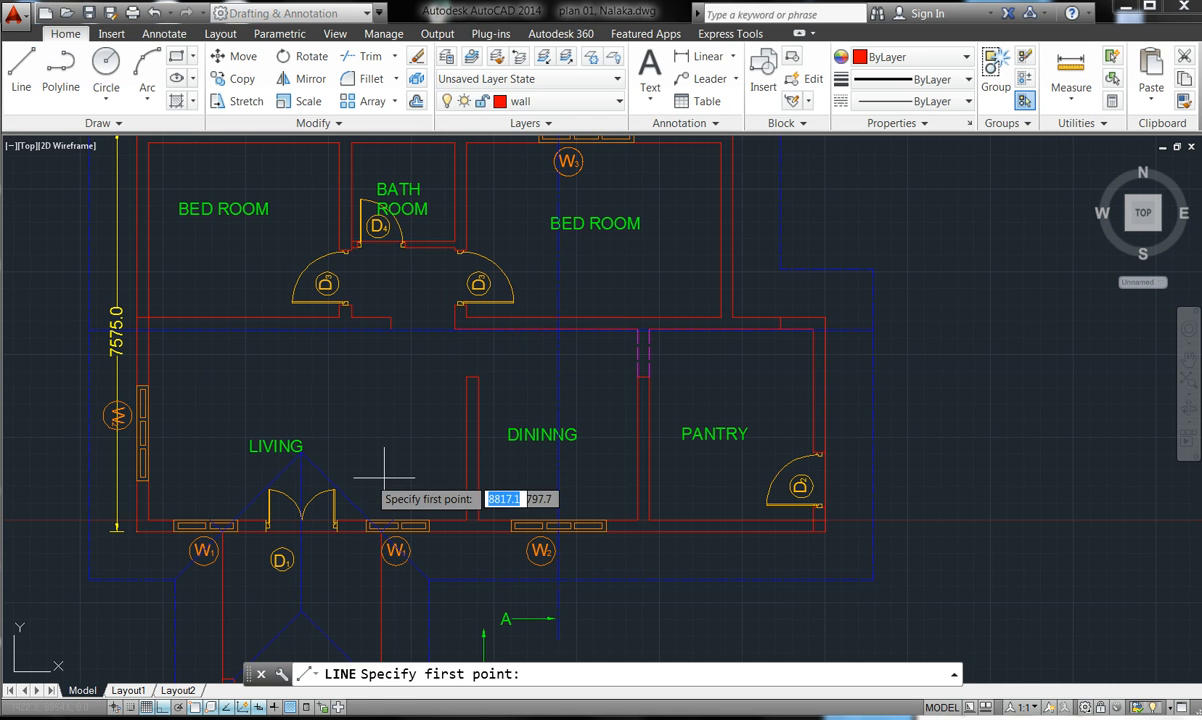
pyautogui.scroll(5, 369, 328)
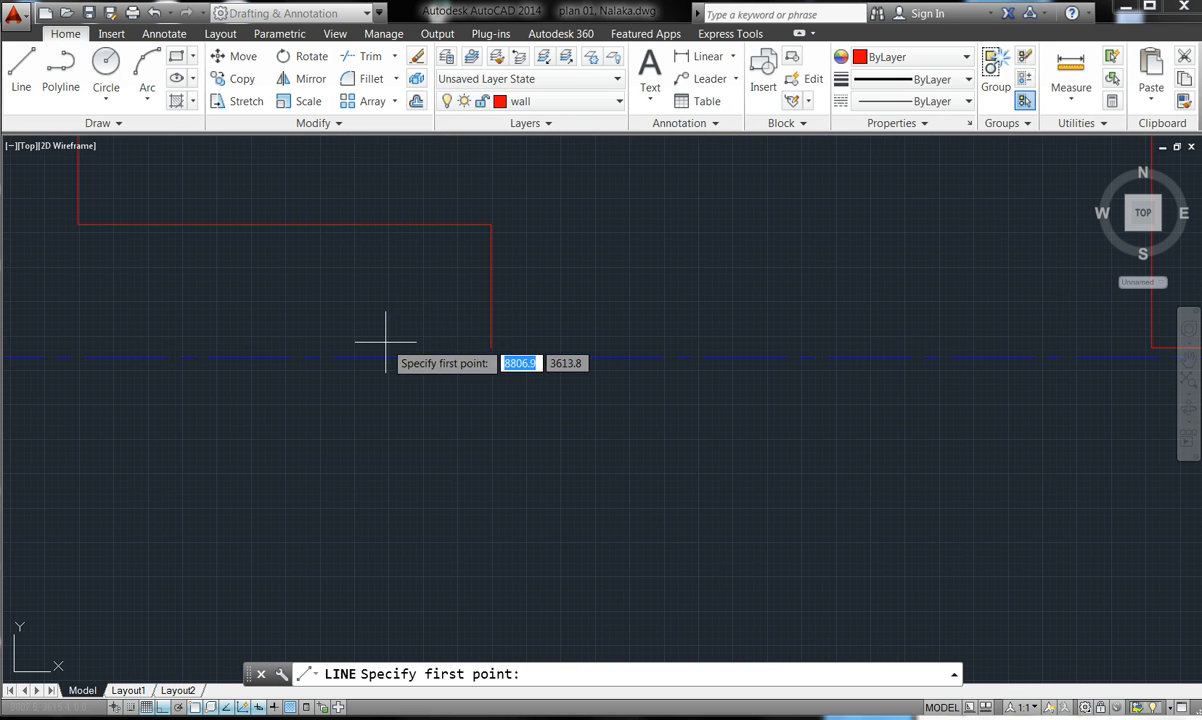
pyautogui.click(490, 347)
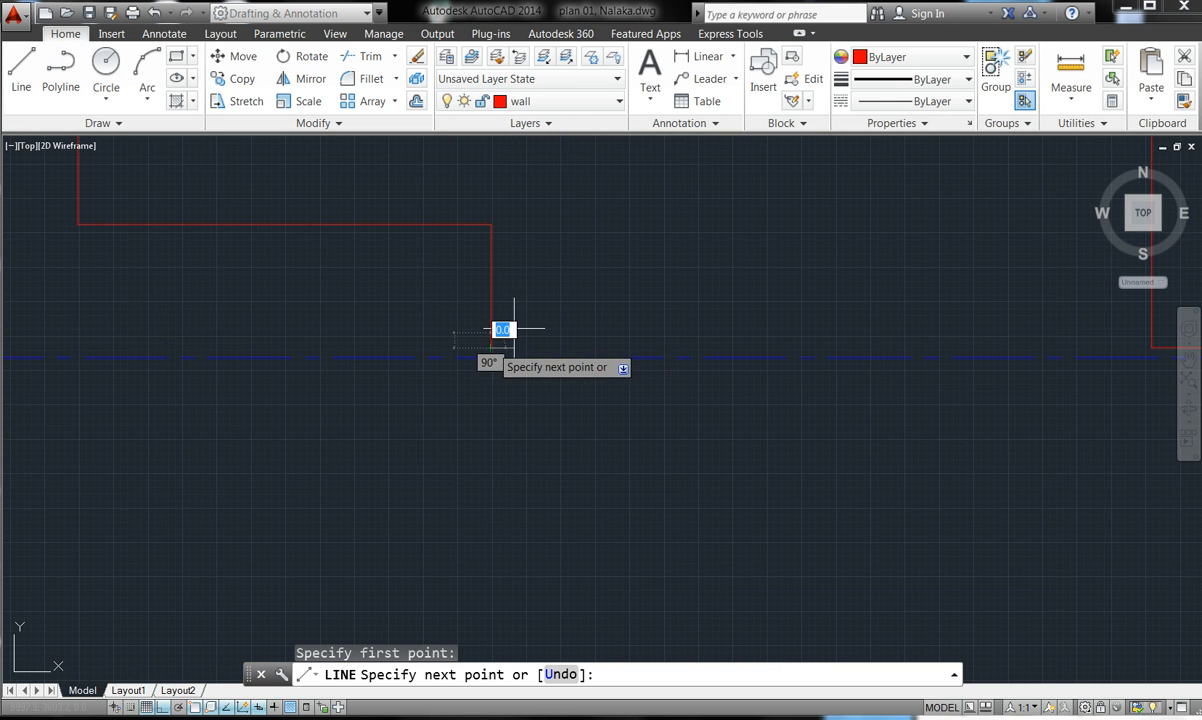
pyautogui.scroll(-5, 490, 347)
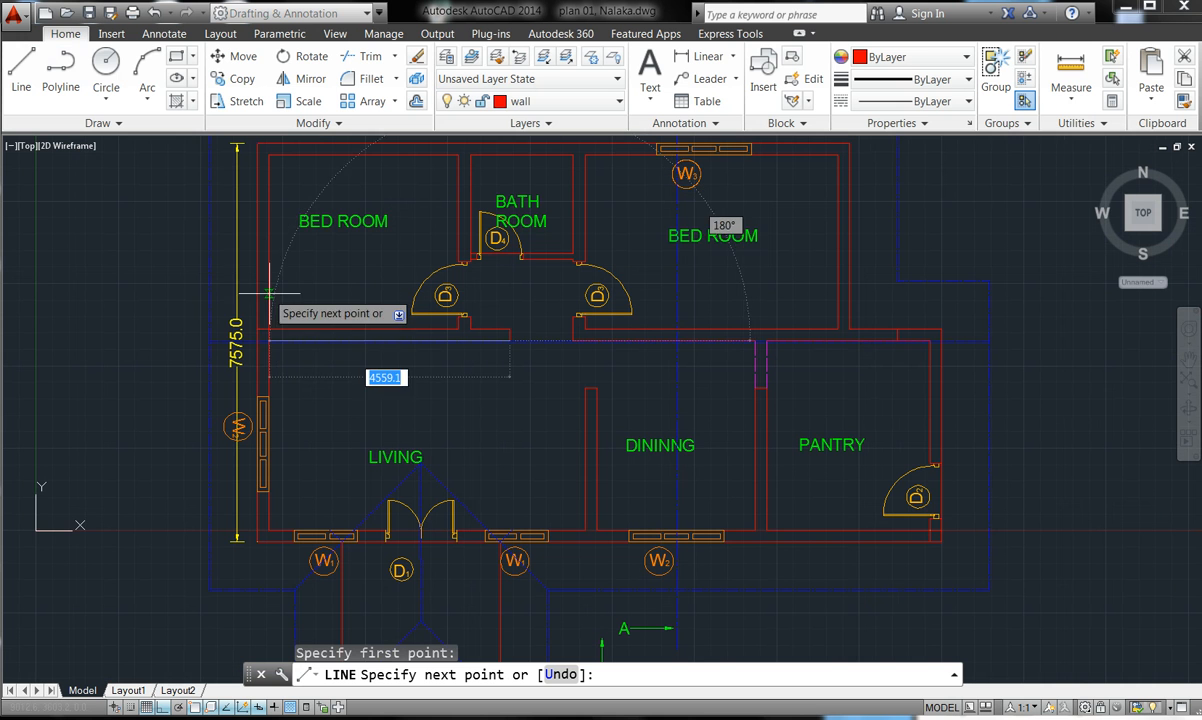
pyautogui.scroll(5, 265, 330)
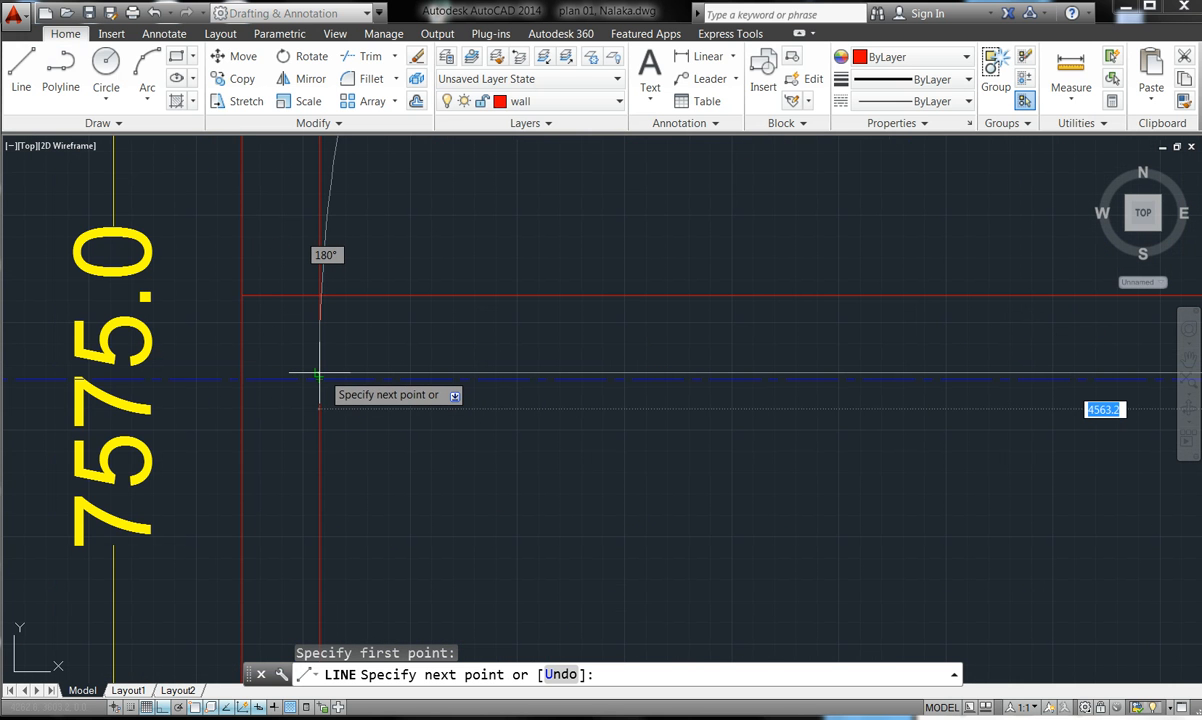
pyautogui.click(320, 374)
pyautogui.press('Return')
pyautogui.scroll(-5, 313, 366)
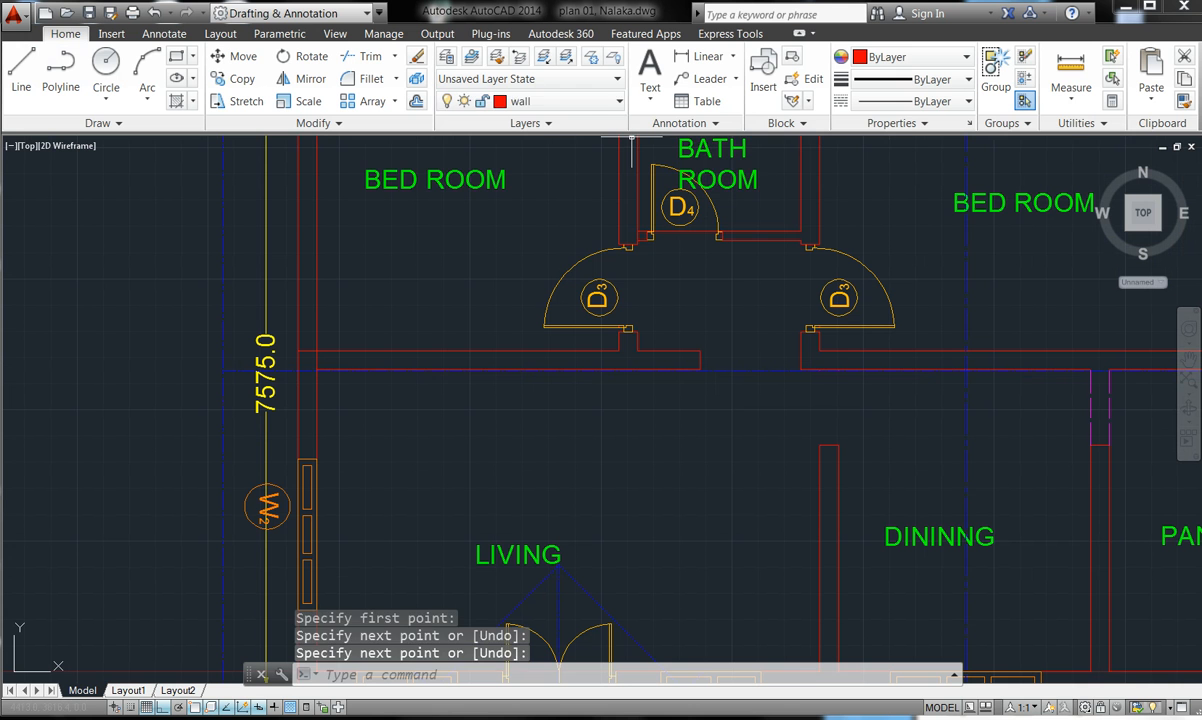
# - Make Arch the current layer and draw the top opening line from wall corner to opposite wall
pyautogui.click(620, 103)
pyautogui.click(527, 146)
pyautogui.click(20, 78)
pyautogui.scroll(5, 771, 360)
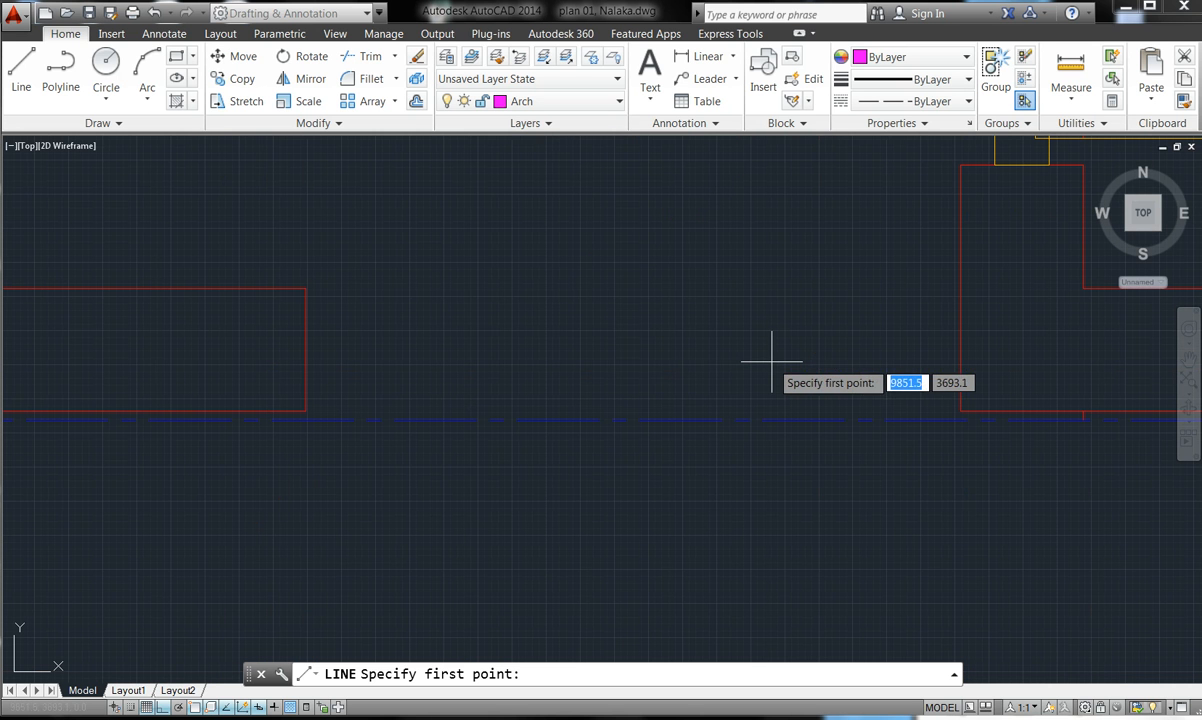
pyautogui.click(308, 288)
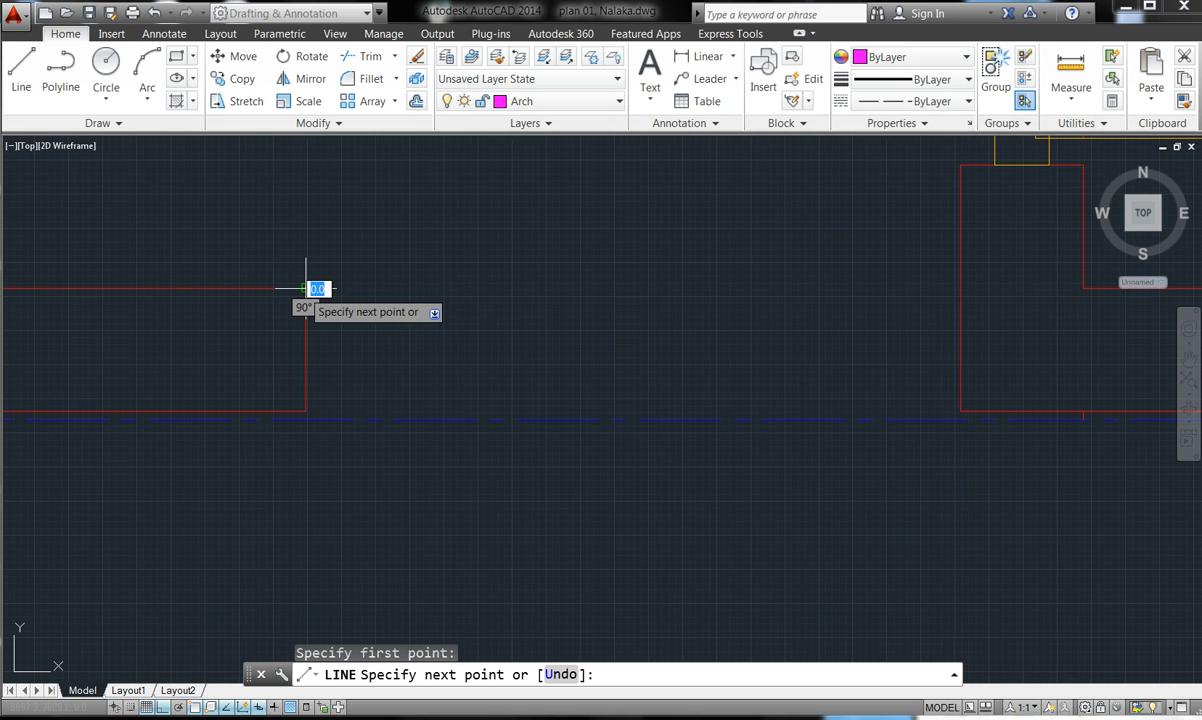
pyautogui.click(960, 289)
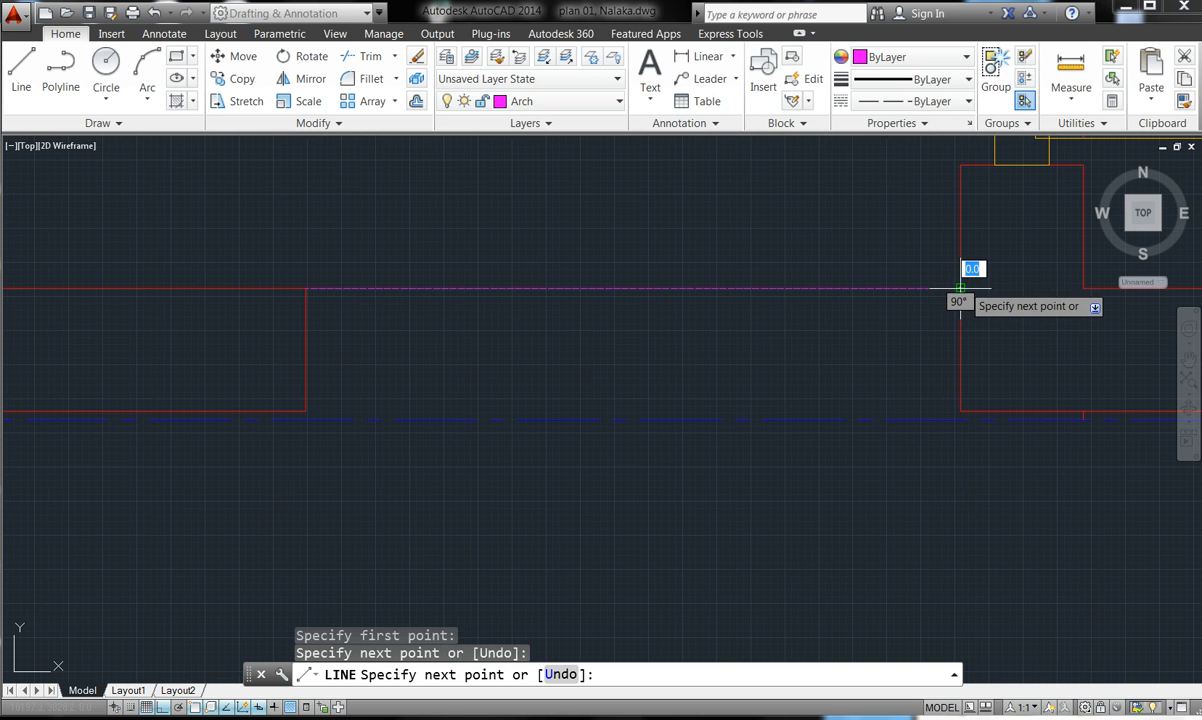
pyautogui.press('Return')
pyautogui.press('Return')
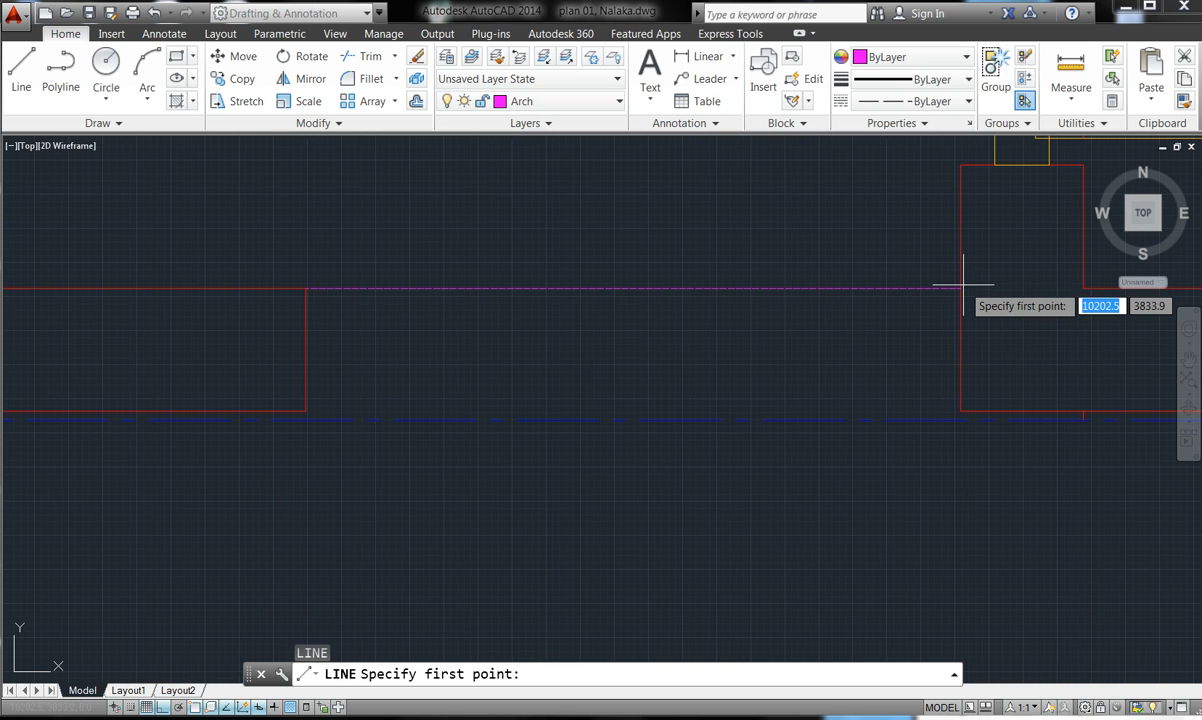
# - Draw the lower opening line, replacing the crooked attempt with a straight 1200-long line
pyautogui.doubleClick(310, 413)
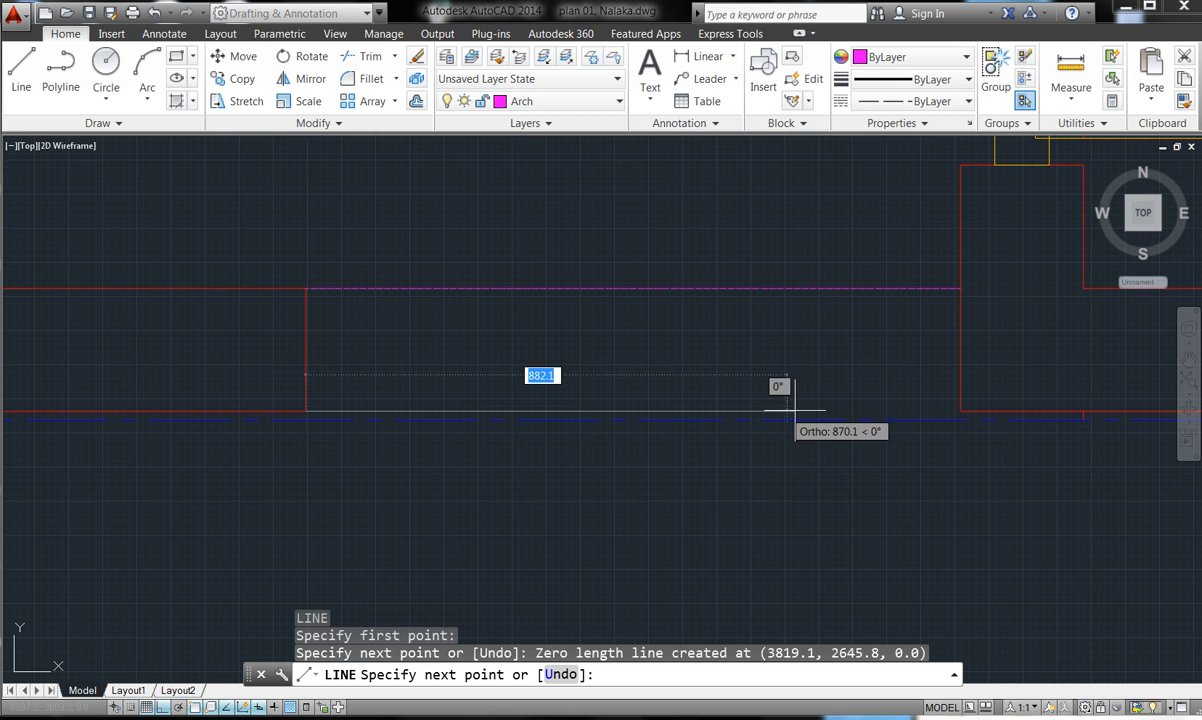
pyautogui.click(960, 401)
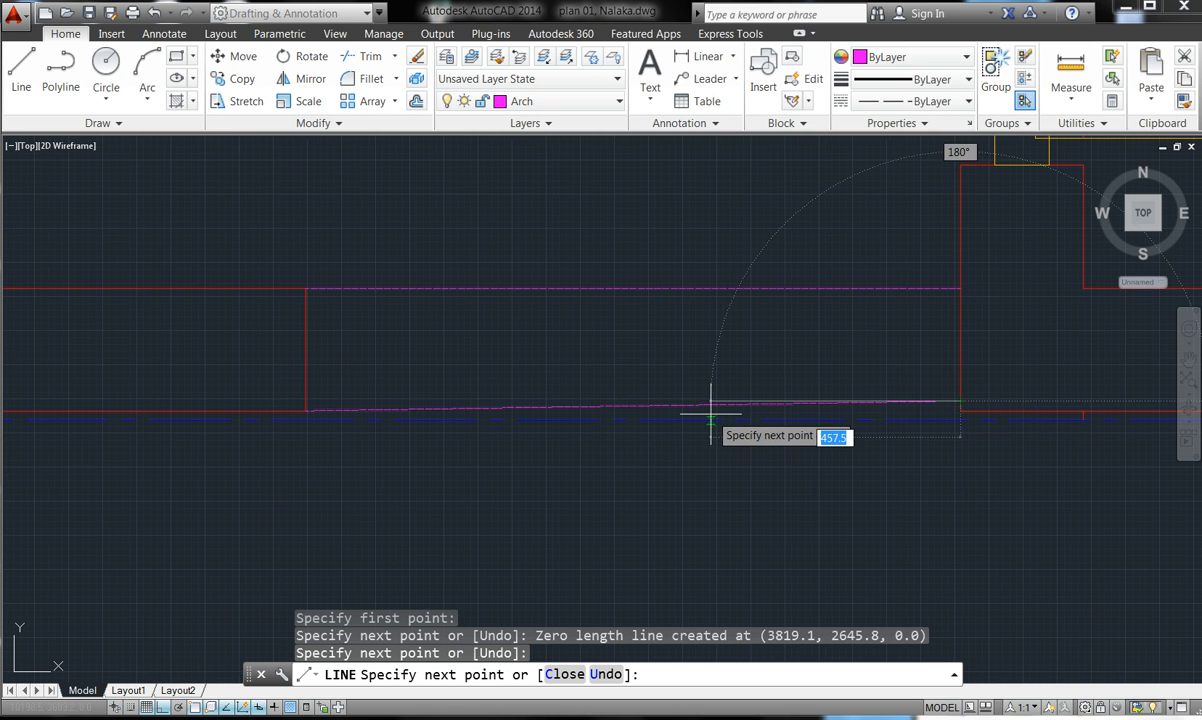
pyautogui.press('Escape')
pyautogui.press('Escape')
pyautogui.press('Escape')
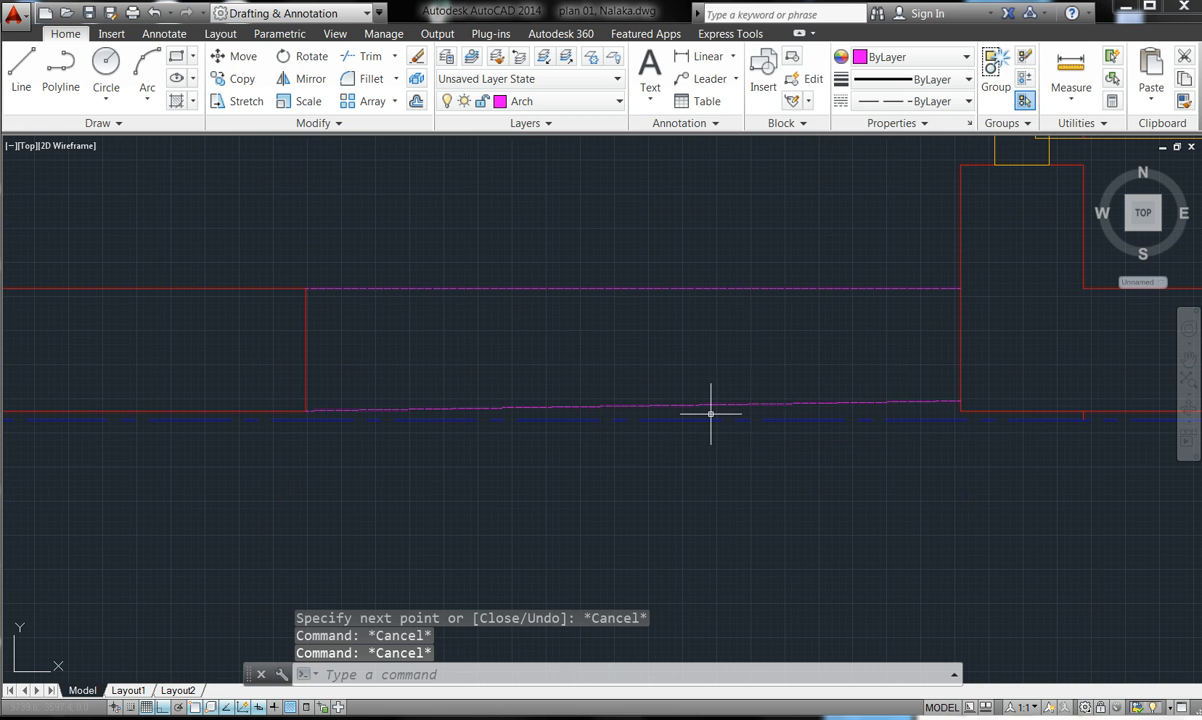
pyautogui.click(780, 404)
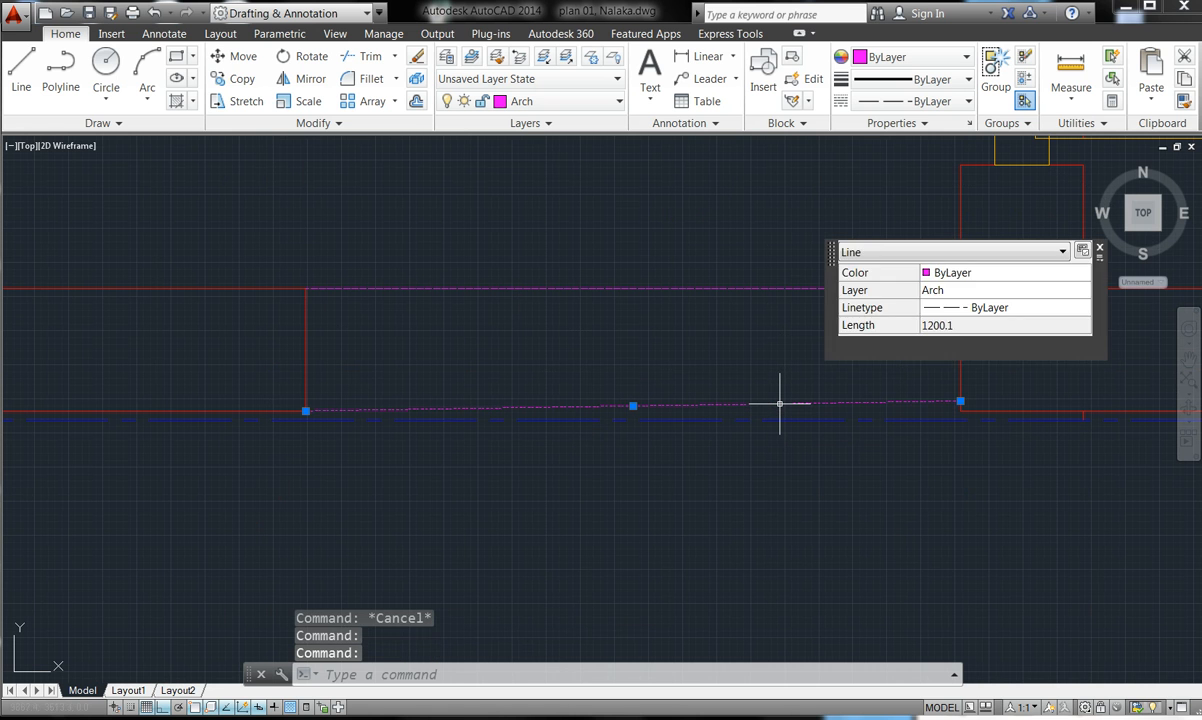
pyautogui.press('Delete')
pyautogui.write('l')
pyautogui.press('Return')
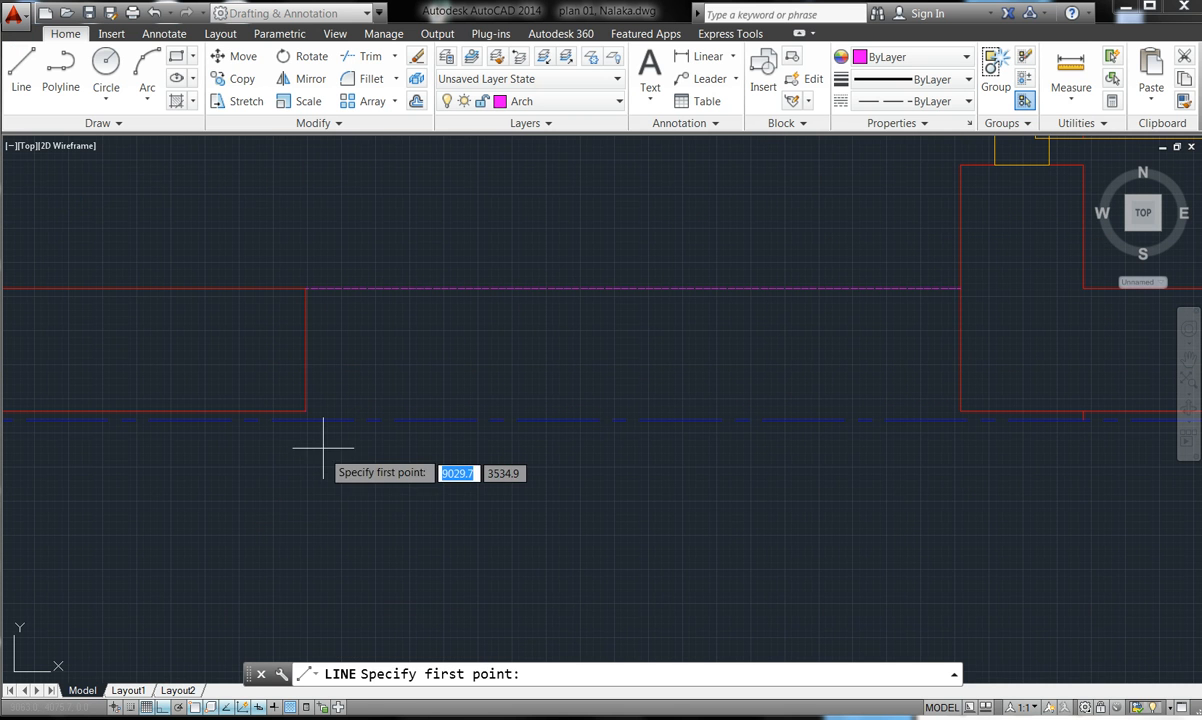
pyautogui.click(303, 410)
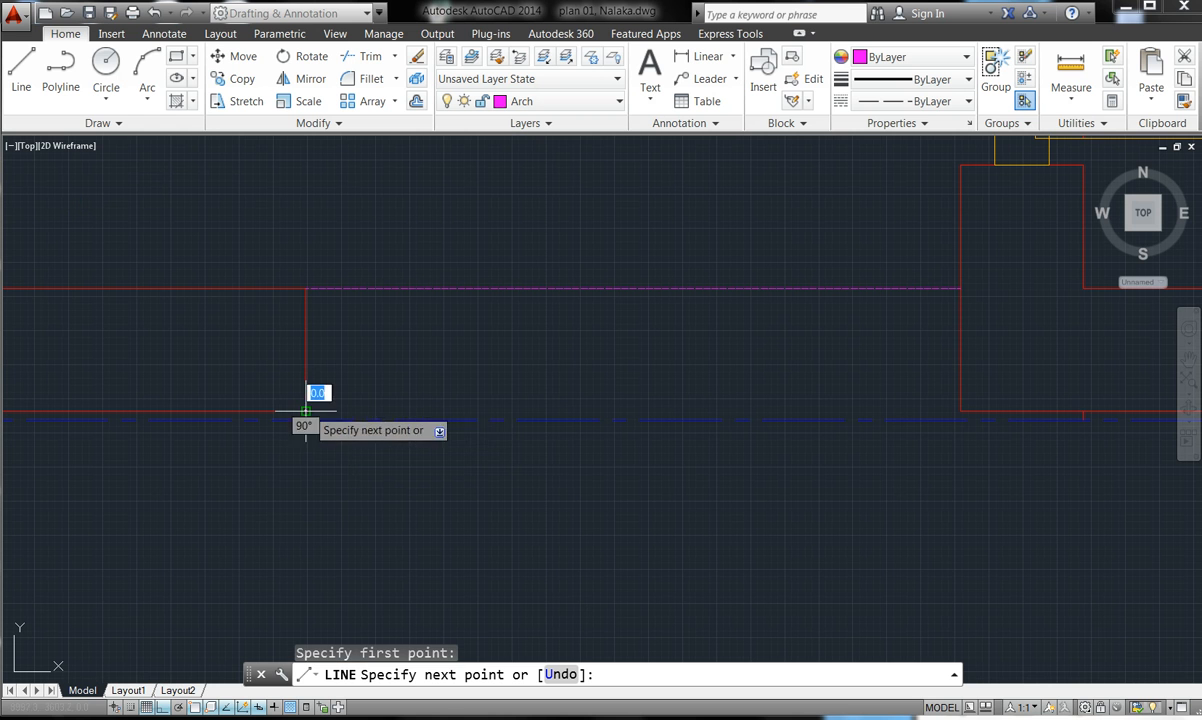
pyautogui.click(960, 410)
pyautogui.press('Escape')
pyautogui.press('Escape')
pyautogui.scroll(-5, 626, 312)
pyautogui.scroll(-2, 673, 398)
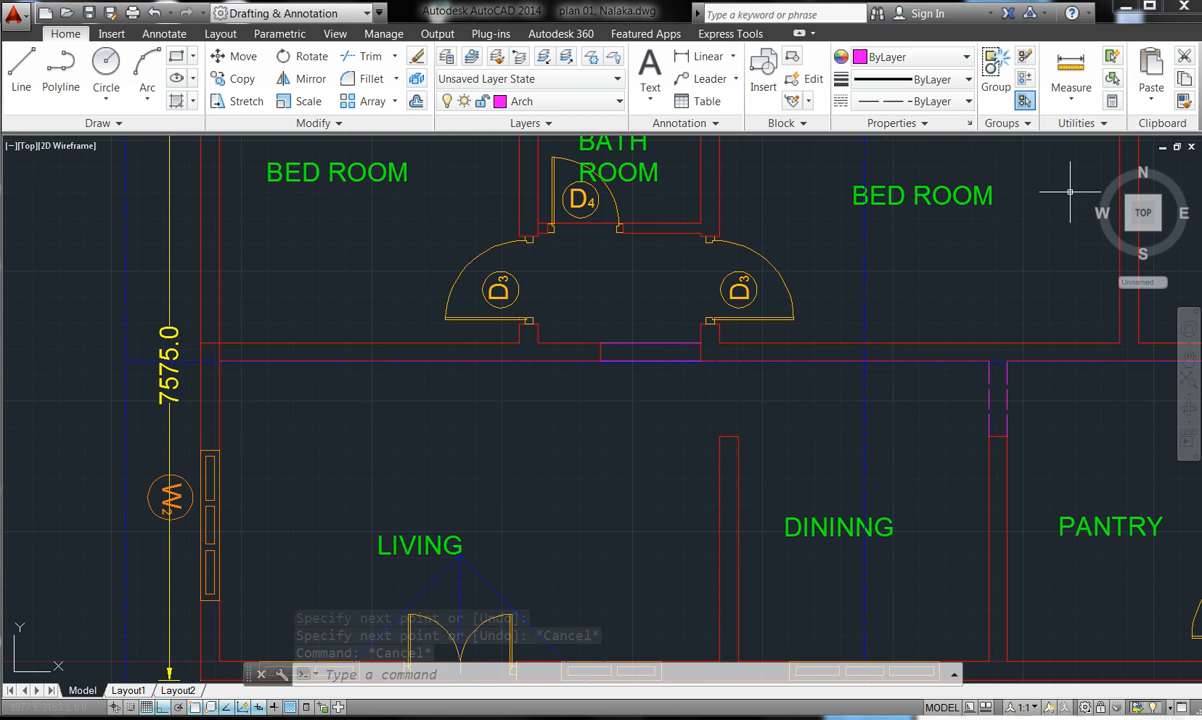
# - Match the other opening line to the magenta dashed line using Match Properties
pyautogui.click(1185, 100)
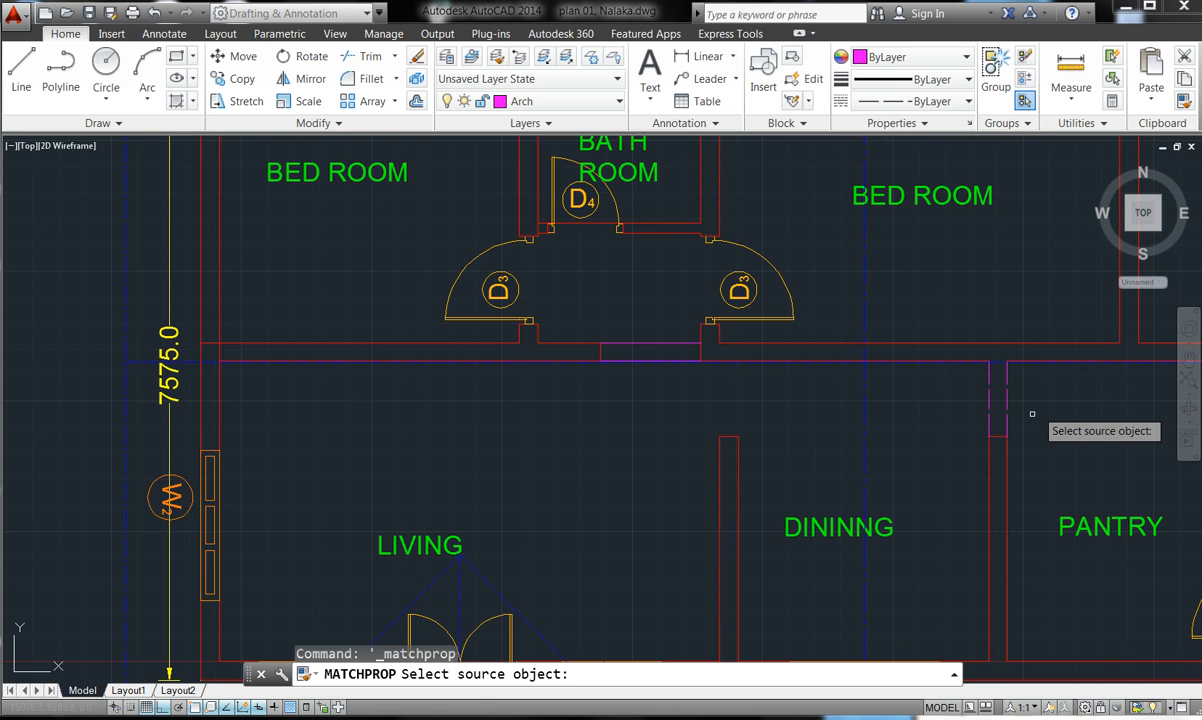
pyautogui.click(1006, 394)
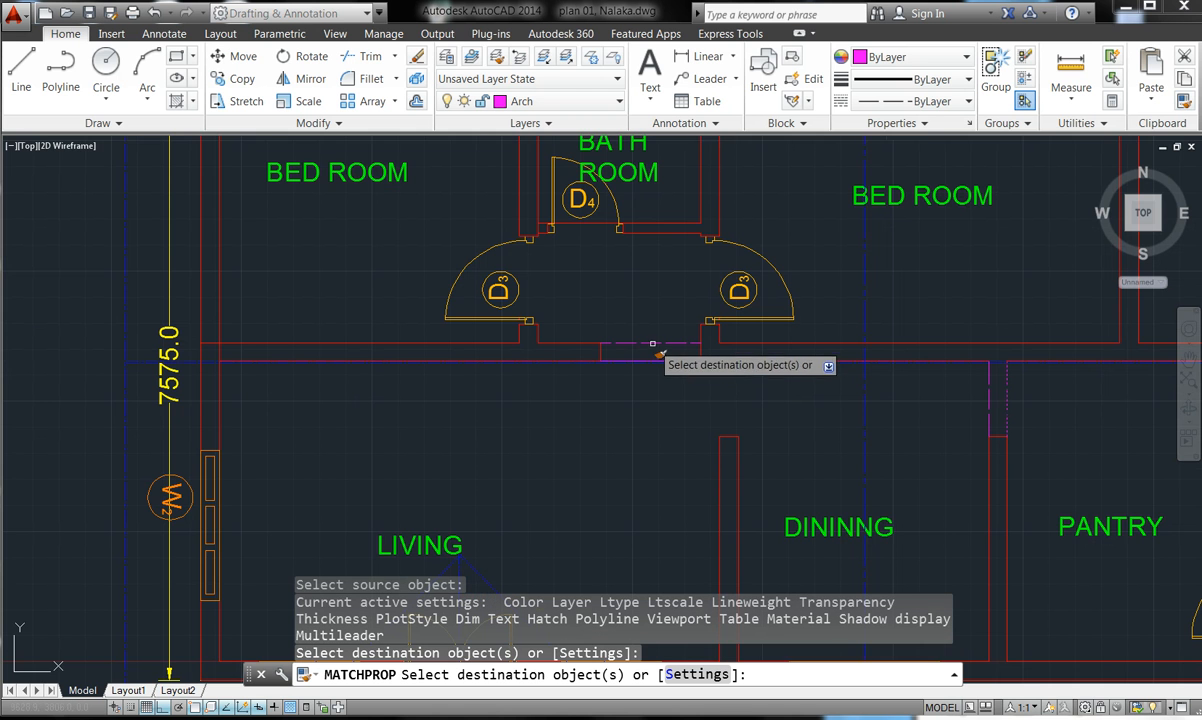
pyautogui.scroll(5, 646, 371)
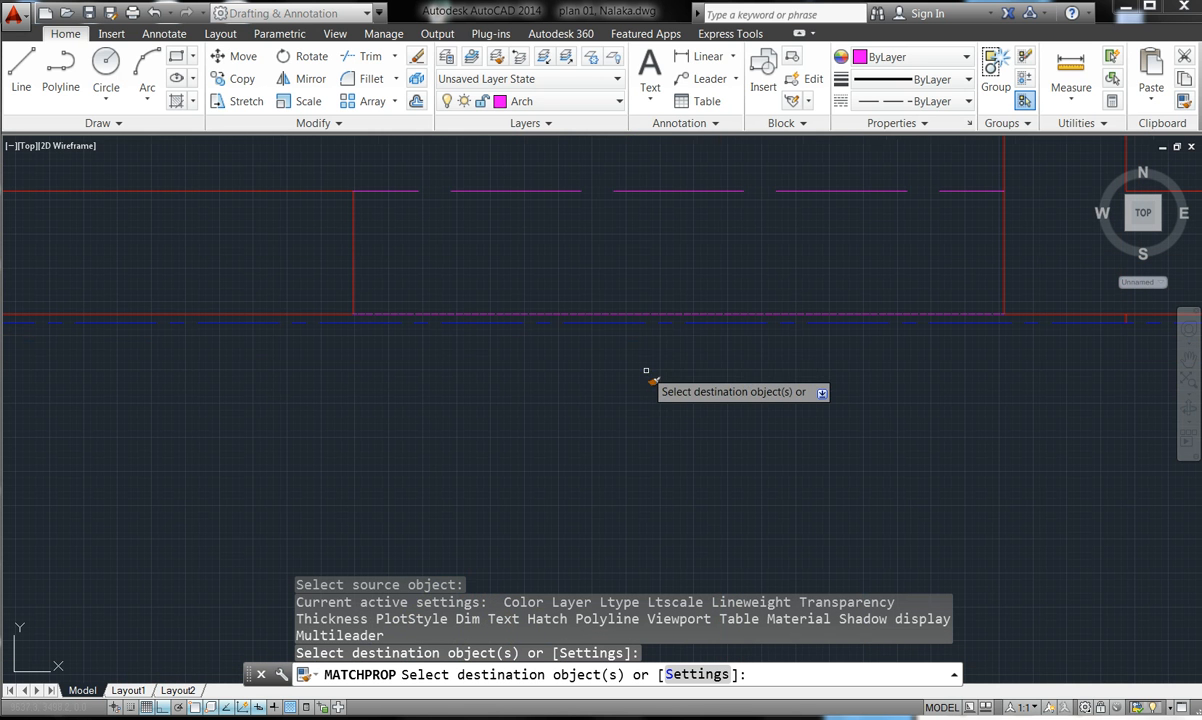
pyautogui.click(642, 313)
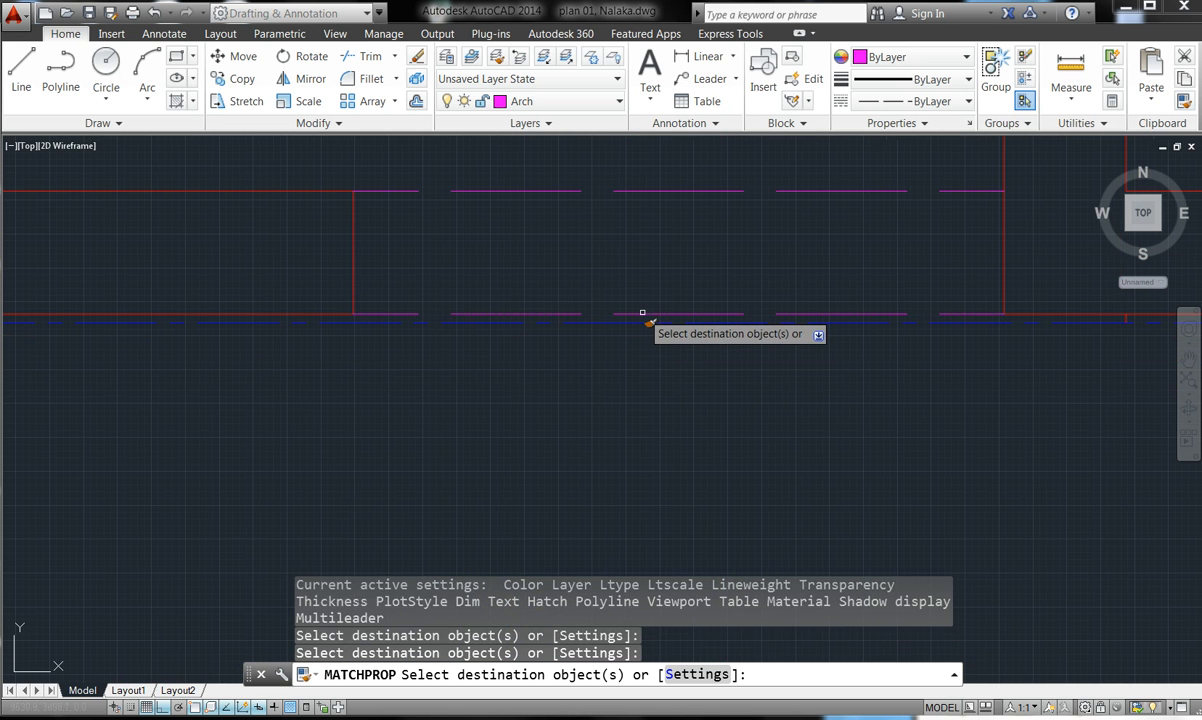
pyautogui.press('Escape')
pyautogui.press('Escape')
pyautogui.scroll(-5, 590, 378)
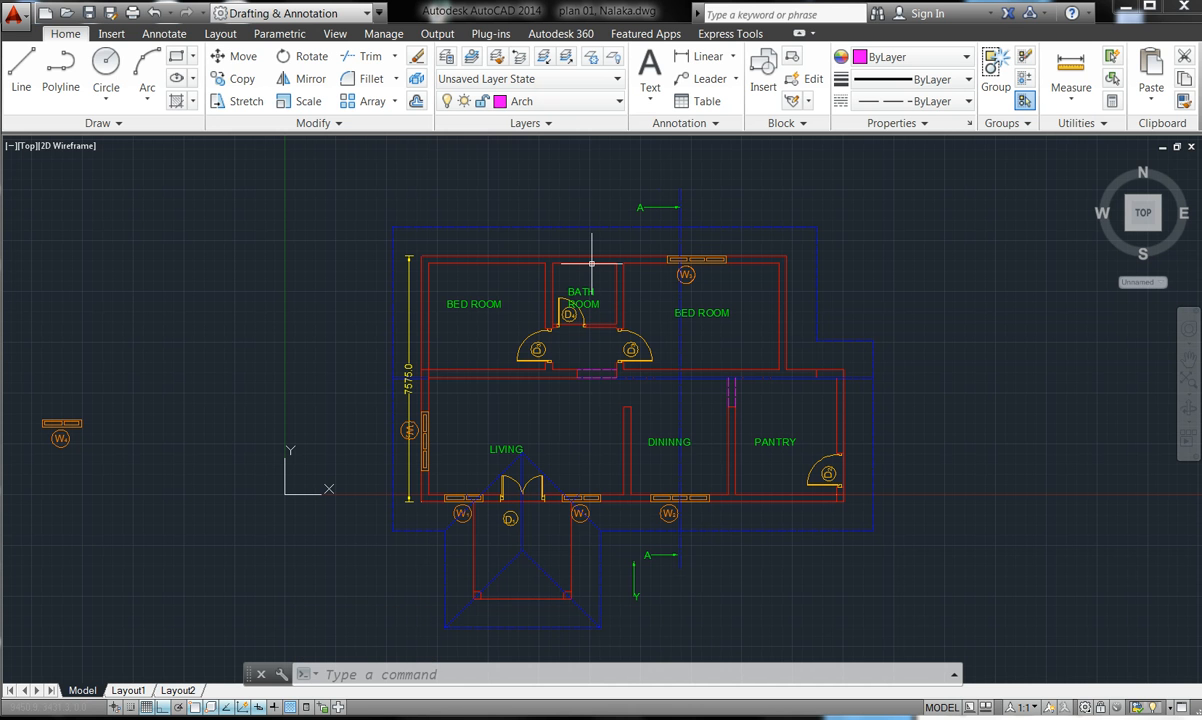
# - Drag the UCS origin grip leftward with Ortho on, placing it clear of the floor plan
pyautogui.moveTo(592, 264)
pyautogui.moveTo(374, 719)
pyautogui.scroll(2, 729, 327)
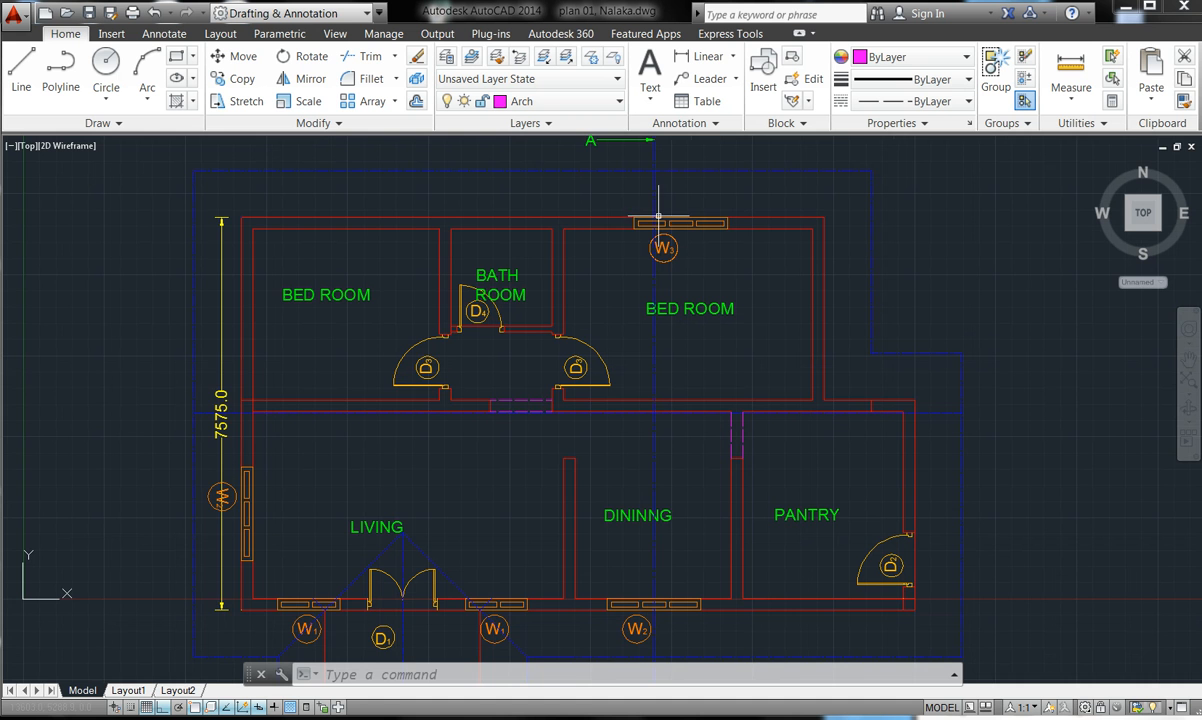
pyautogui.scroll(-4, 670, 296)
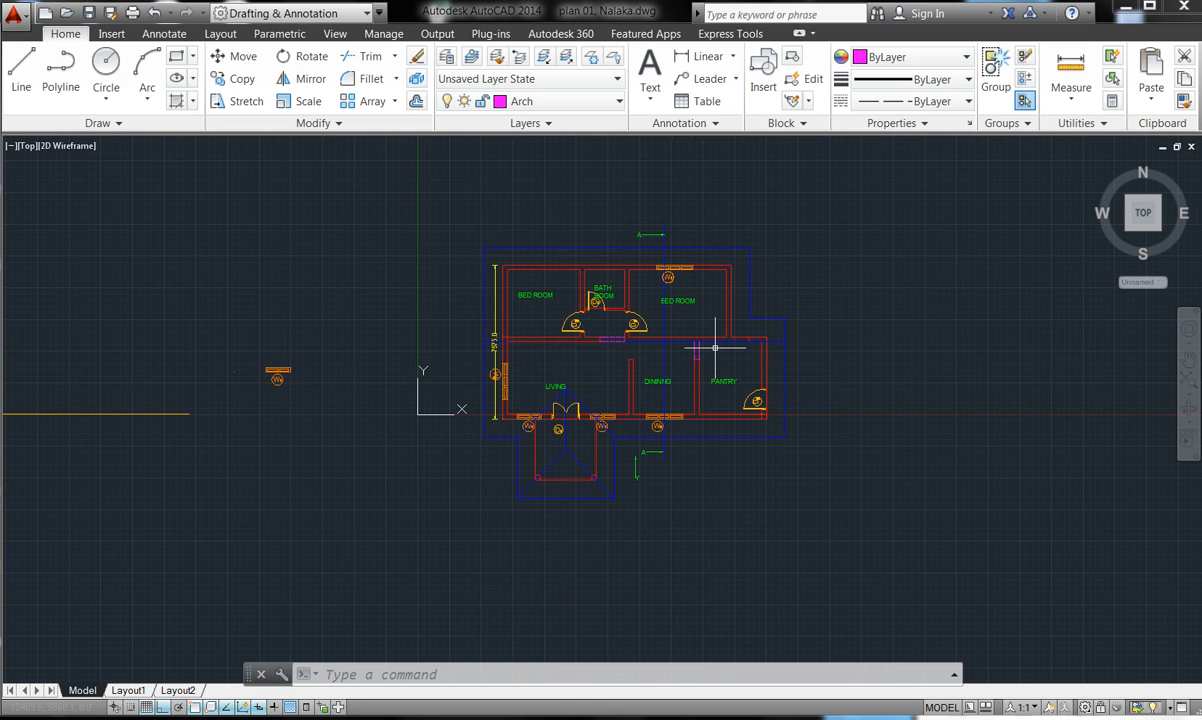
pyautogui.scroll(2, 719, 346)
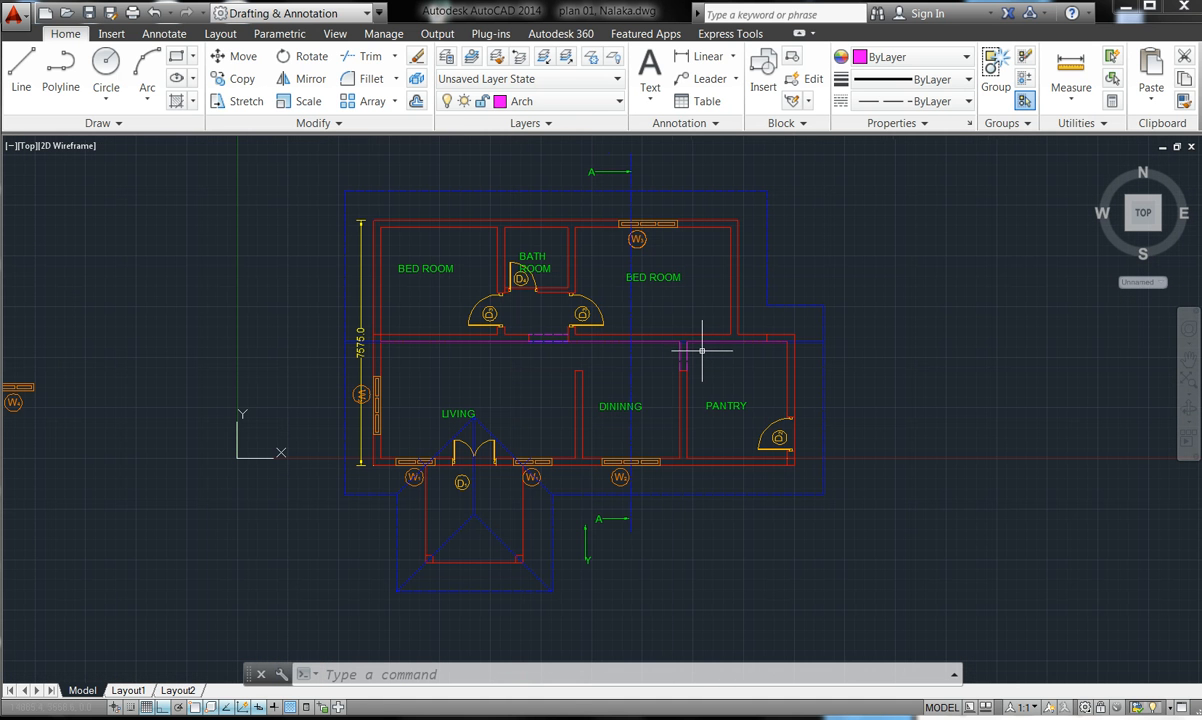
pyautogui.scroll(-6, 576, 341)
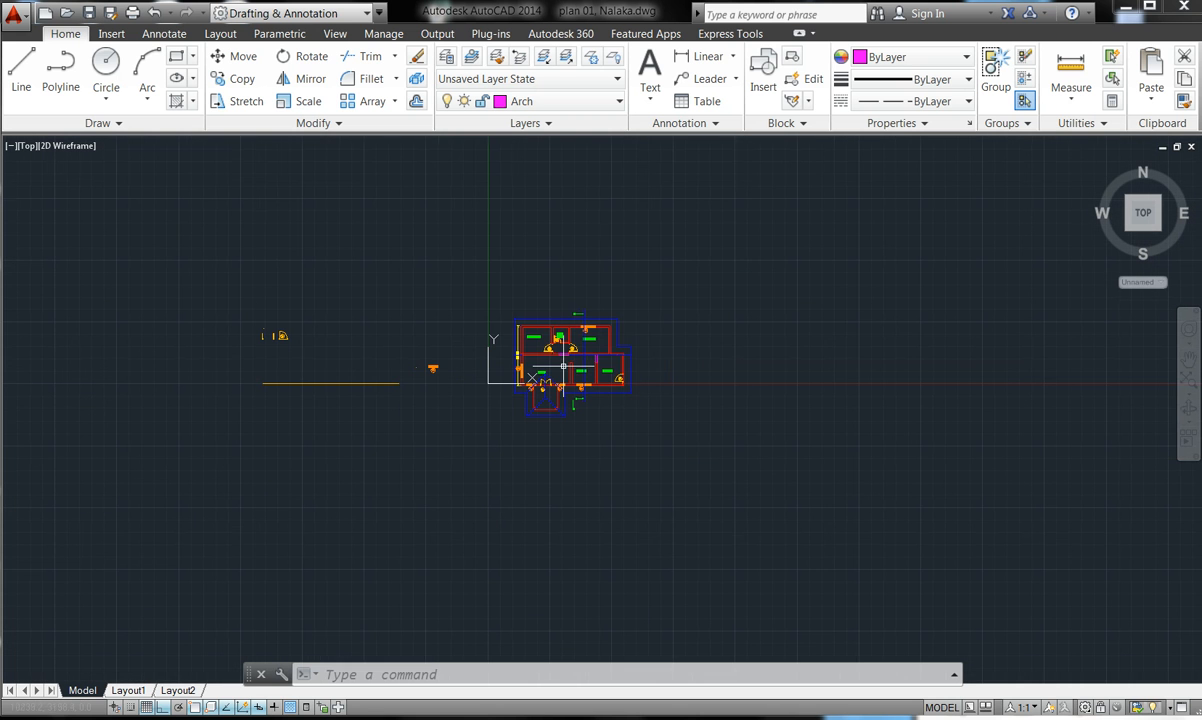
pyautogui.press('Escape')
pyautogui.press('Escape')
pyautogui.press('Escape')
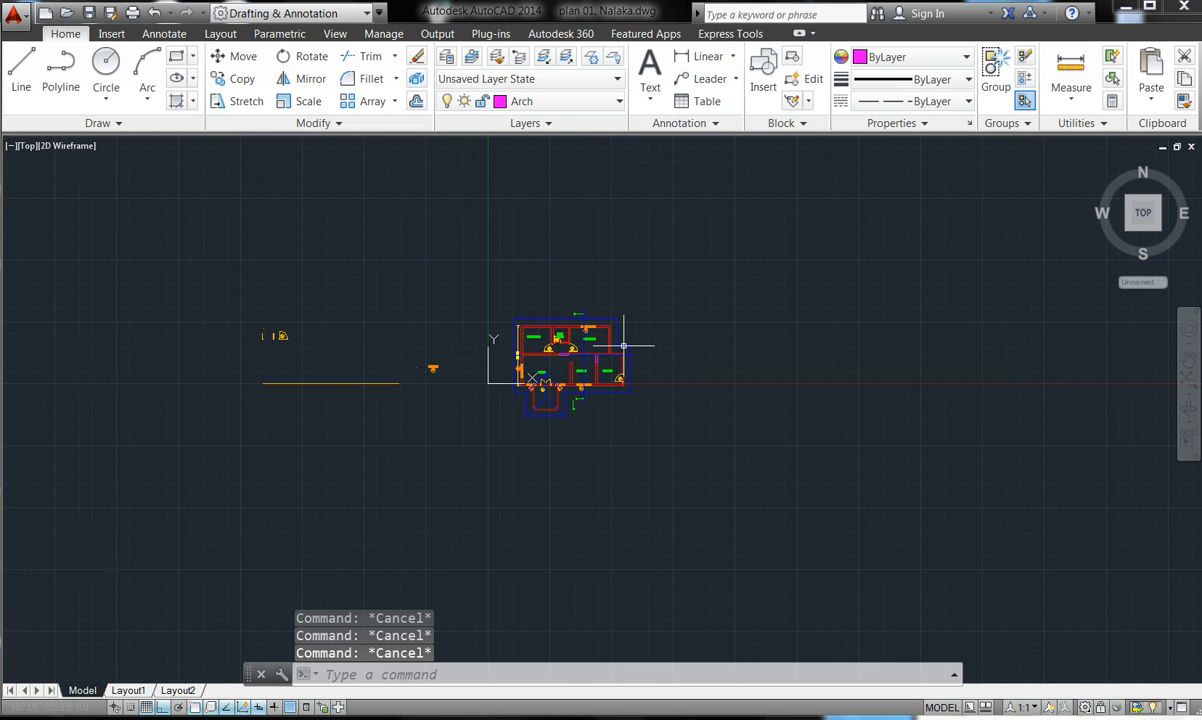
pyautogui.scroll(2, 506, 368)
pyautogui.scroll(4, 503, 372)
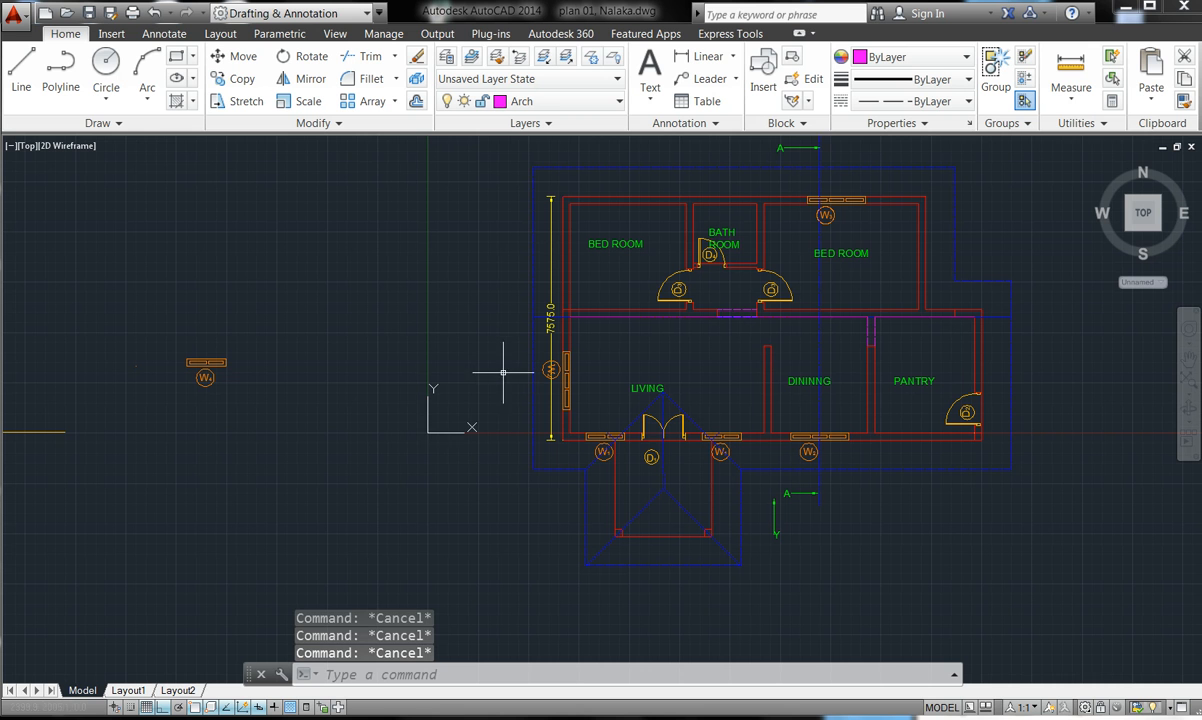
pyautogui.click(433, 433)
pyautogui.click(433, 433)
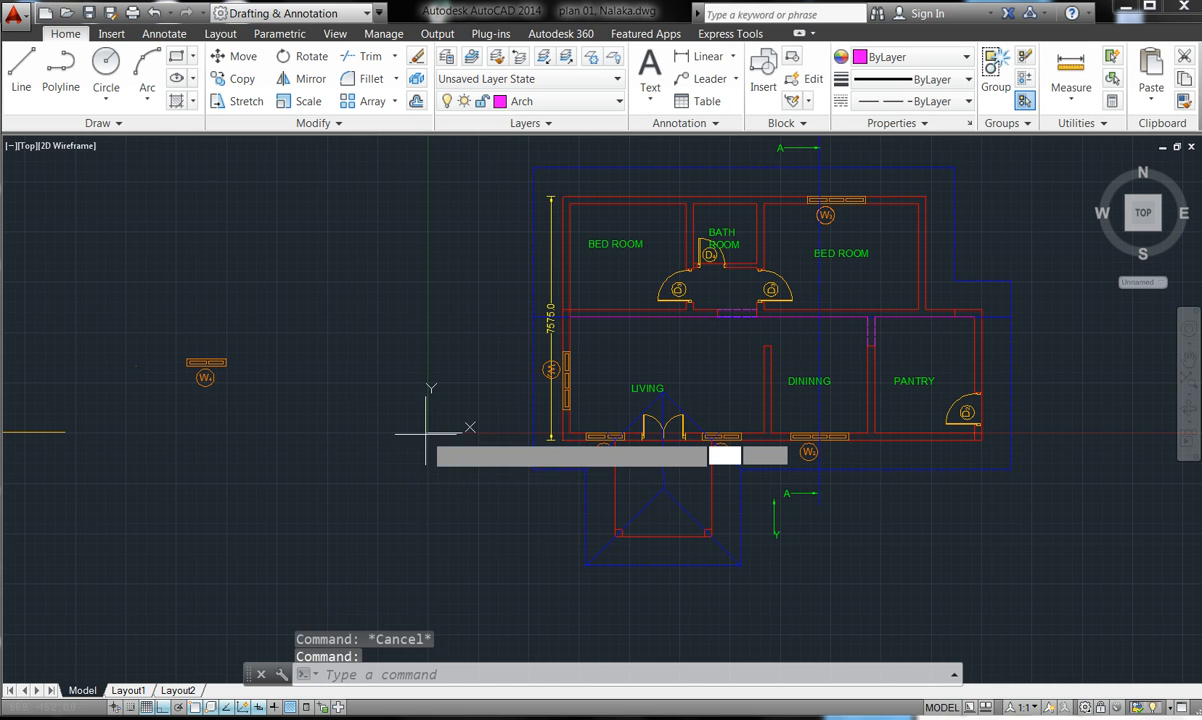
pyautogui.click(250, 505)
pyautogui.press('Escape')
pyautogui.press('Escape')
pyautogui.press('Escape')
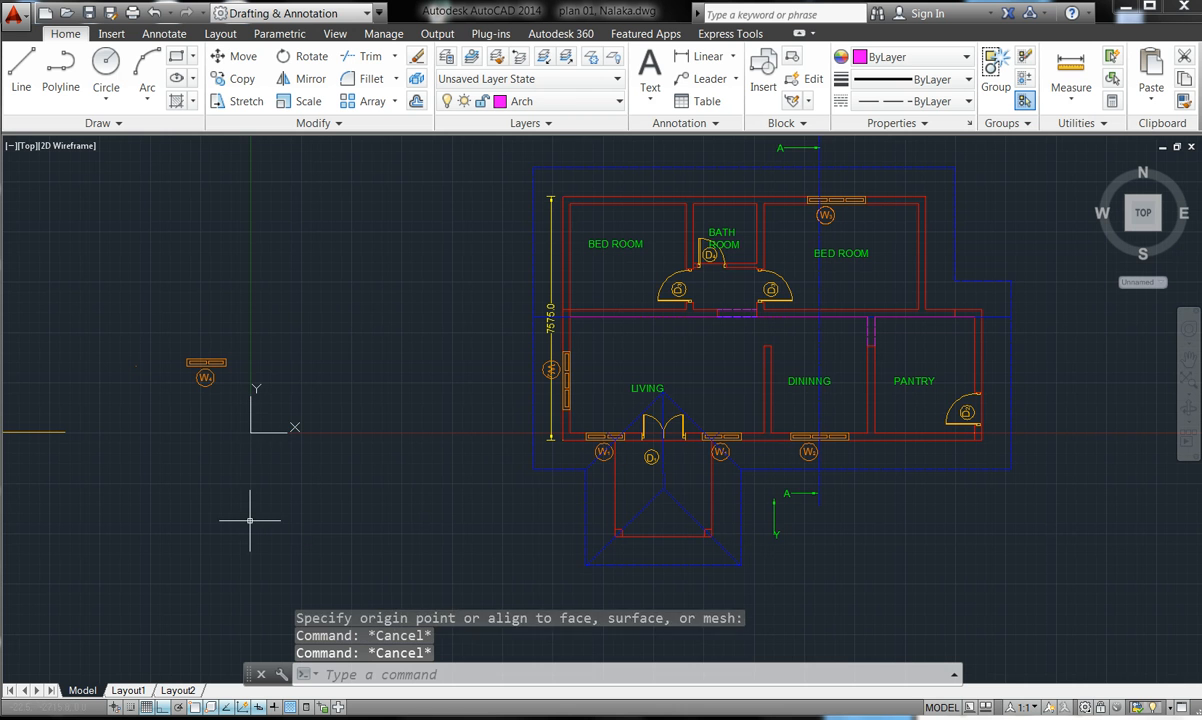
pyautogui.scroll(-2, 250, 520)
# - Select all 214 floor-plan objects with a crossing window for the Copy command
pyautogui.click(230, 80)
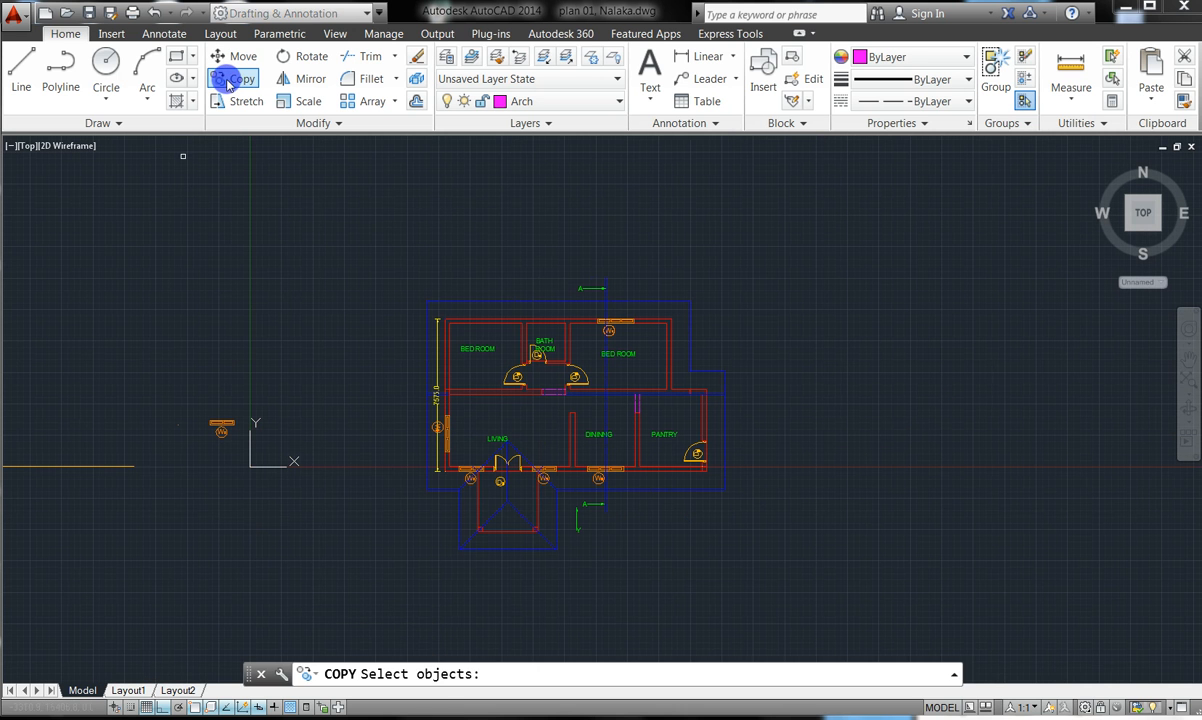
pyautogui.click(749, 526)
pyautogui.click(330, 211)
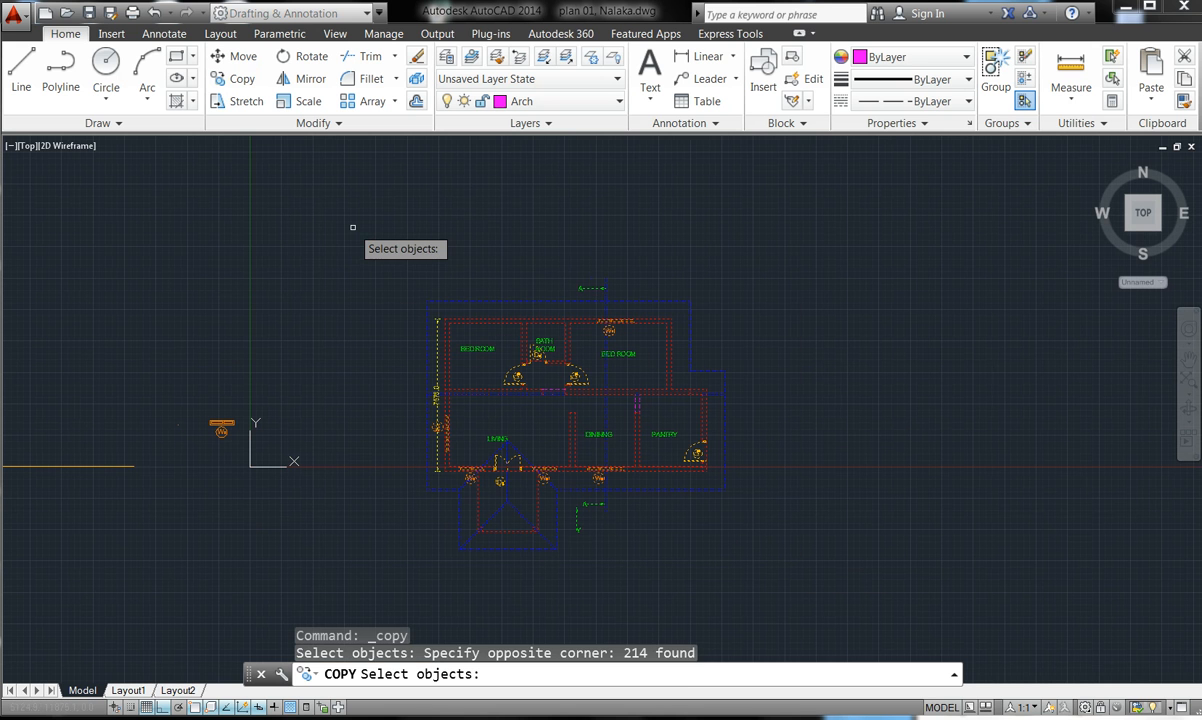
pyautogui.press('Return')
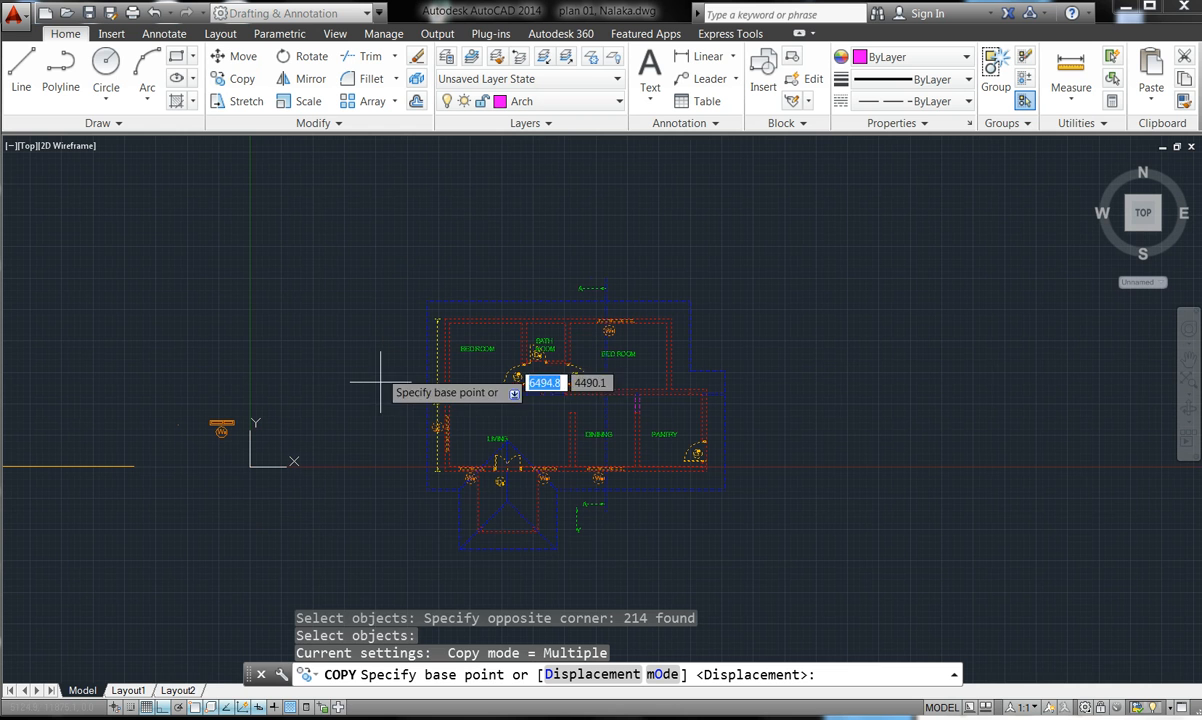
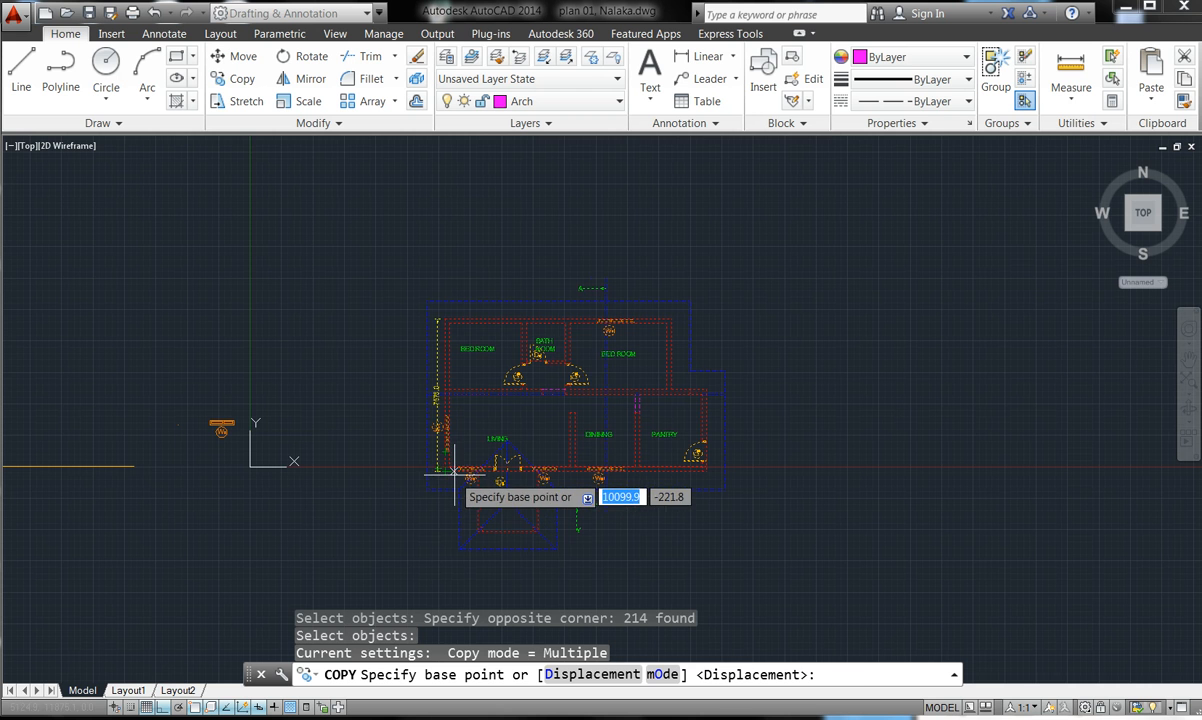
# - Pick a base point and drop the 214-object plan copy straight to the right with Ortho on
pyautogui.click(445, 470)
pyautogui.scroll(-3, 462, 491)
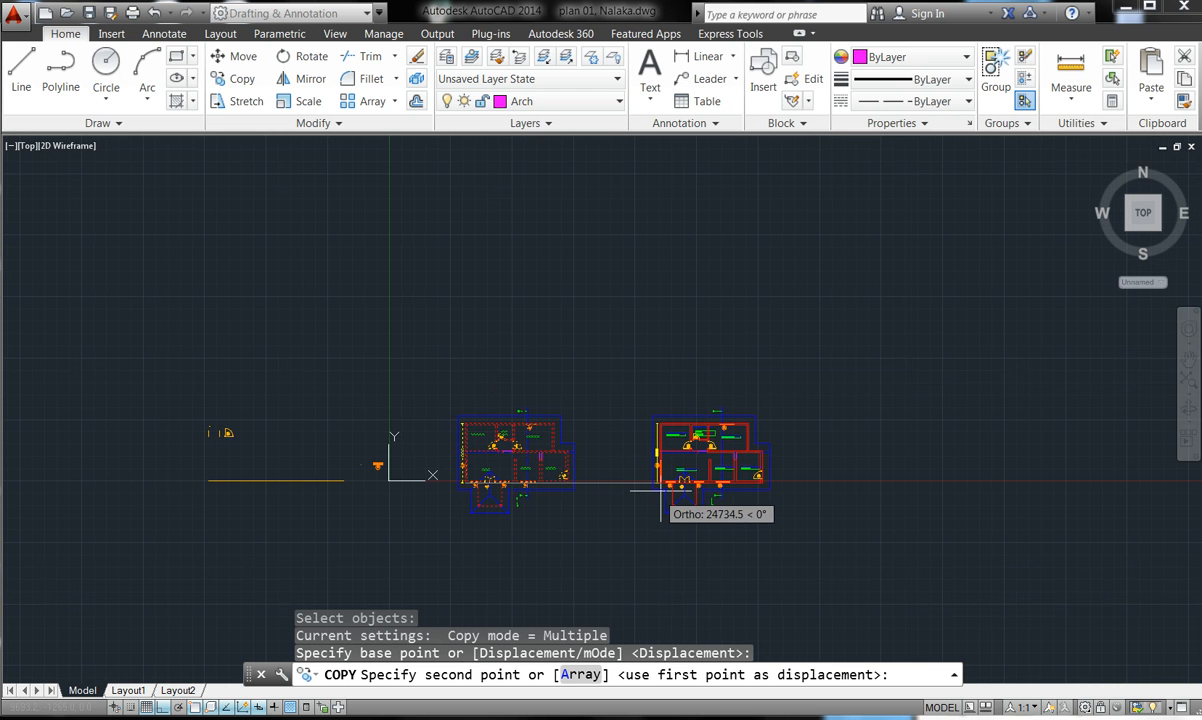
pyautogui.click(712, 488)
pyautogui.press('Escape')
pyautogui.press('Escape')
pyautogui.press('Escape')
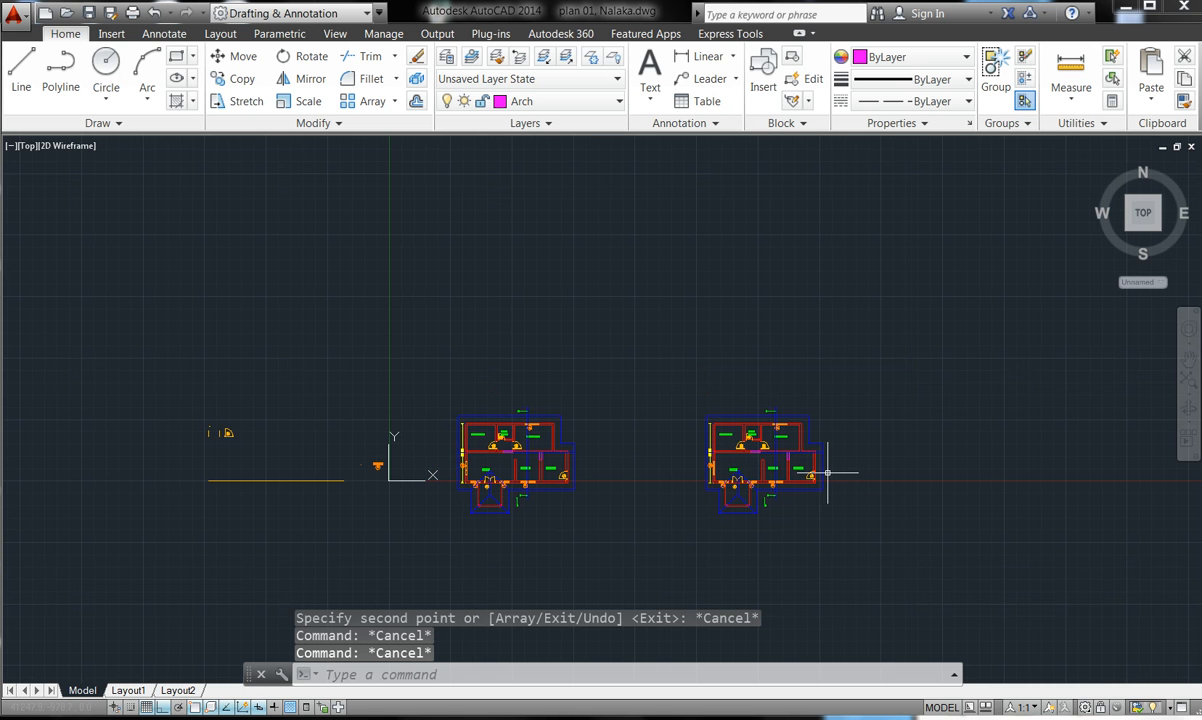
# - Start Rotate and window-select every object of the right-hand plan copy
pyautogui.click(233, 80)
pyautogui.click(309, 58)
pyautogui.press('Escape')
pyautogui.press('Escape')
pyautogui.press('Escape')
pyautogui.press('Escape')
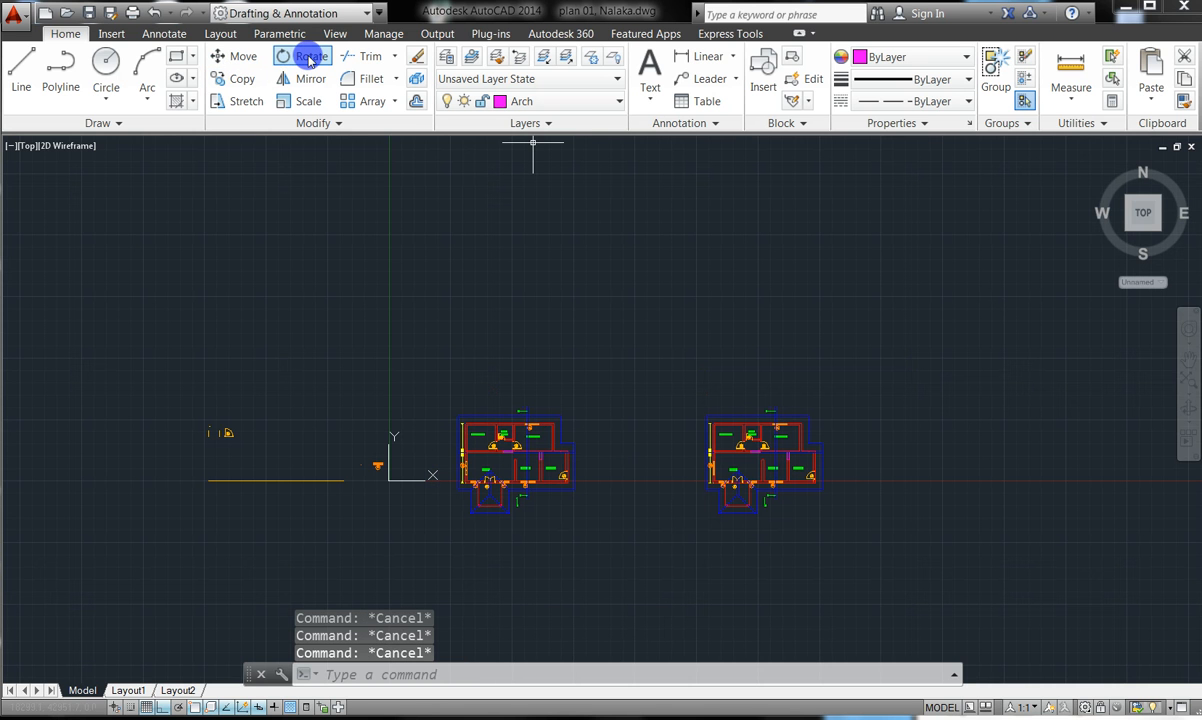
pyautogui.click(309, 58)
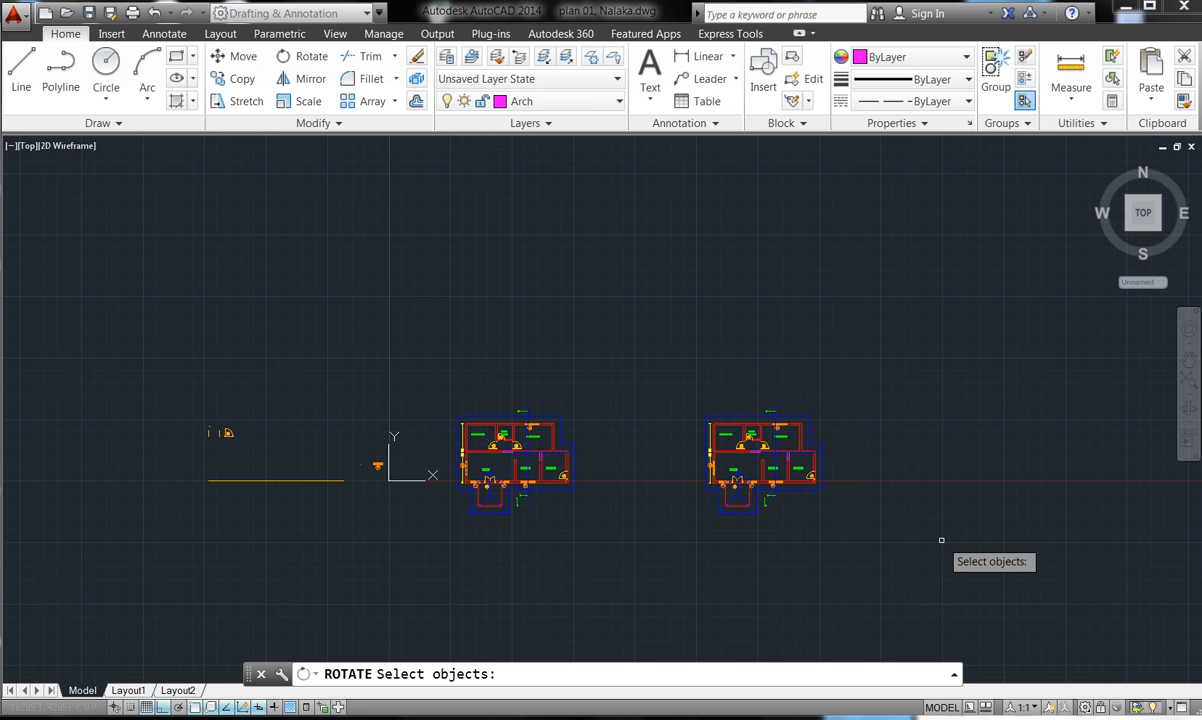
pyautogui.click(912, 554)
pyautogui.click(680, 356)
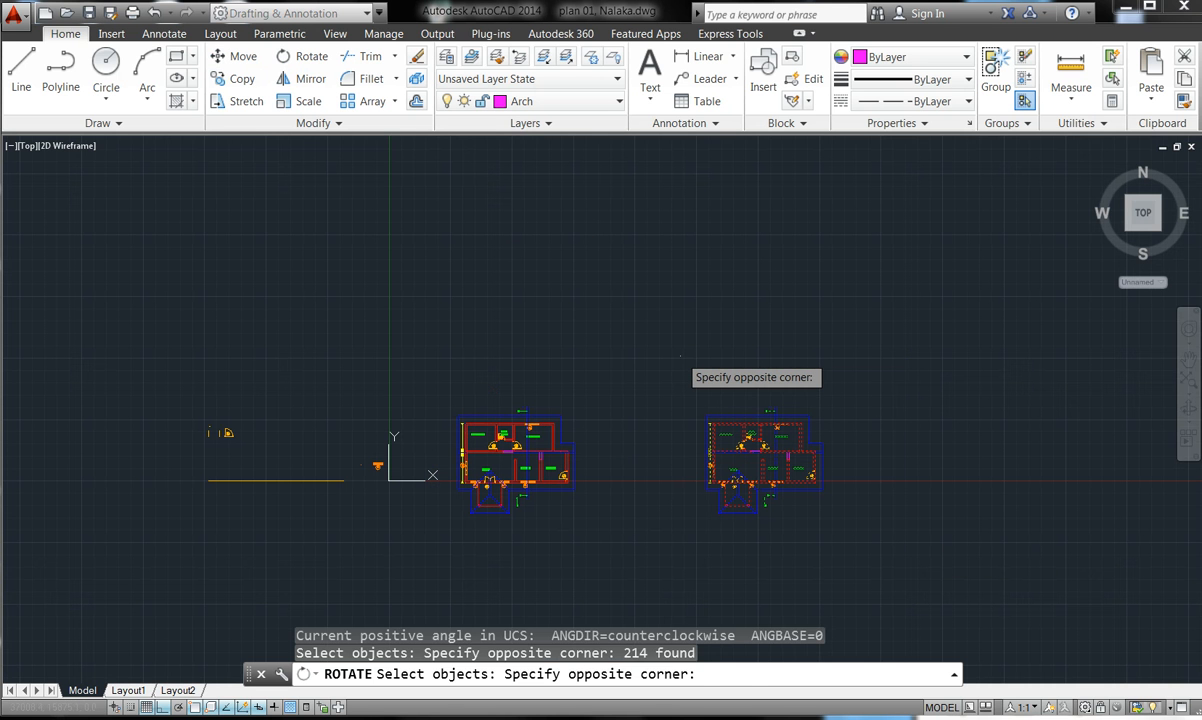
pyautogui.click(680, 356)
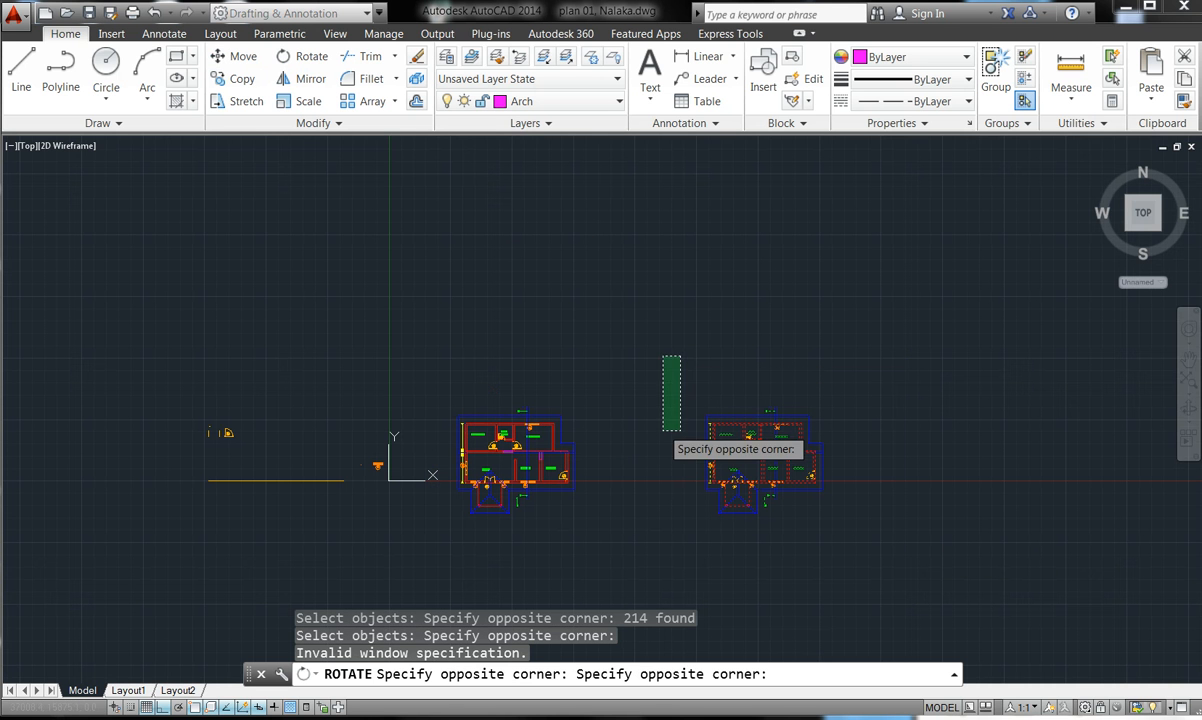
pyautogui.click(654, 370)
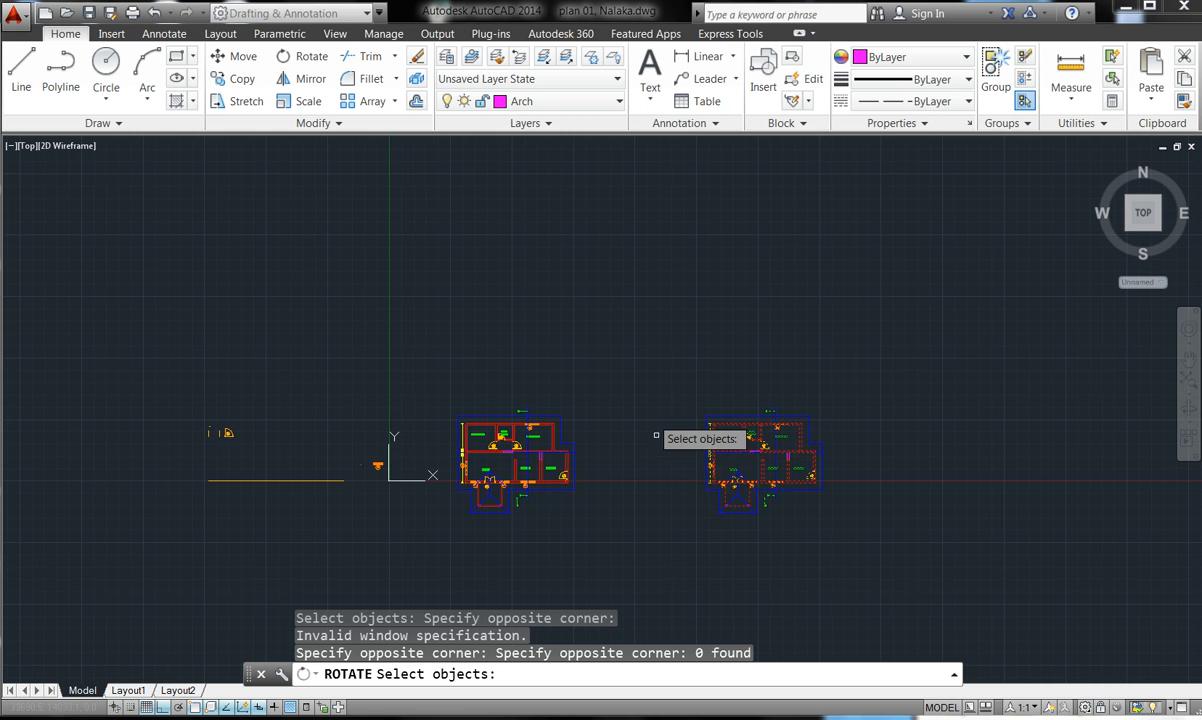
pyautogui.scroll(2, 723, 474)
pyautogui.scroll(5, 723, 474)
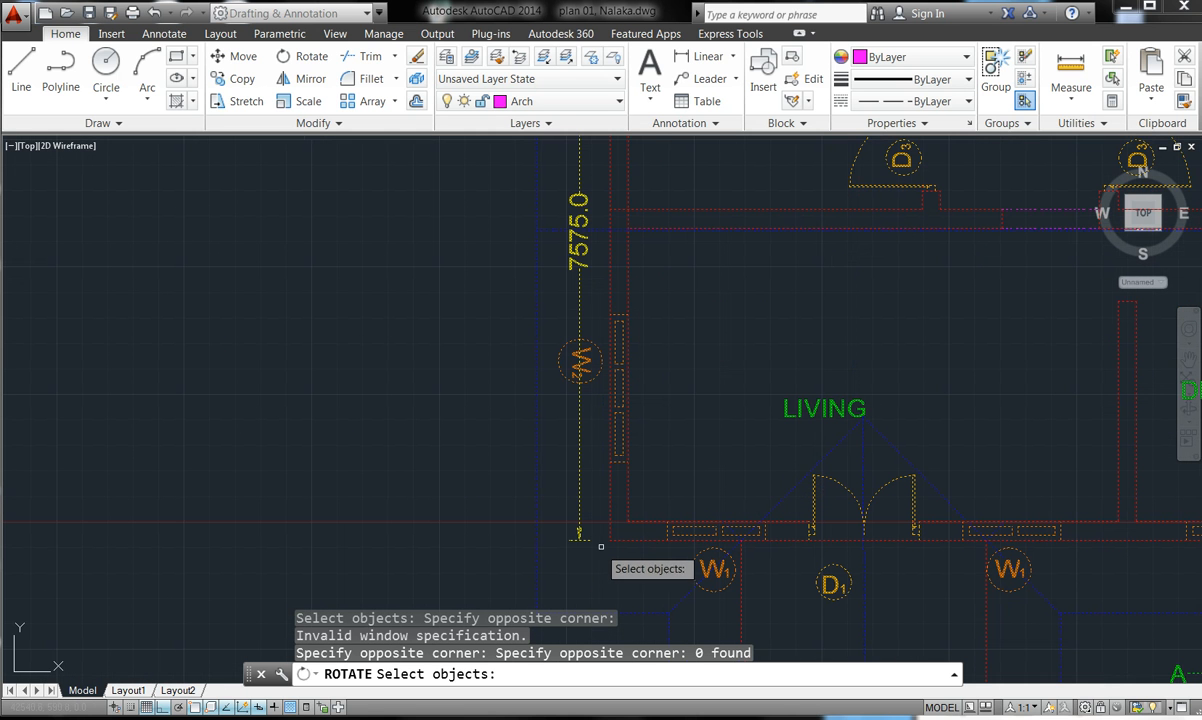
pyautogui.press('Return')
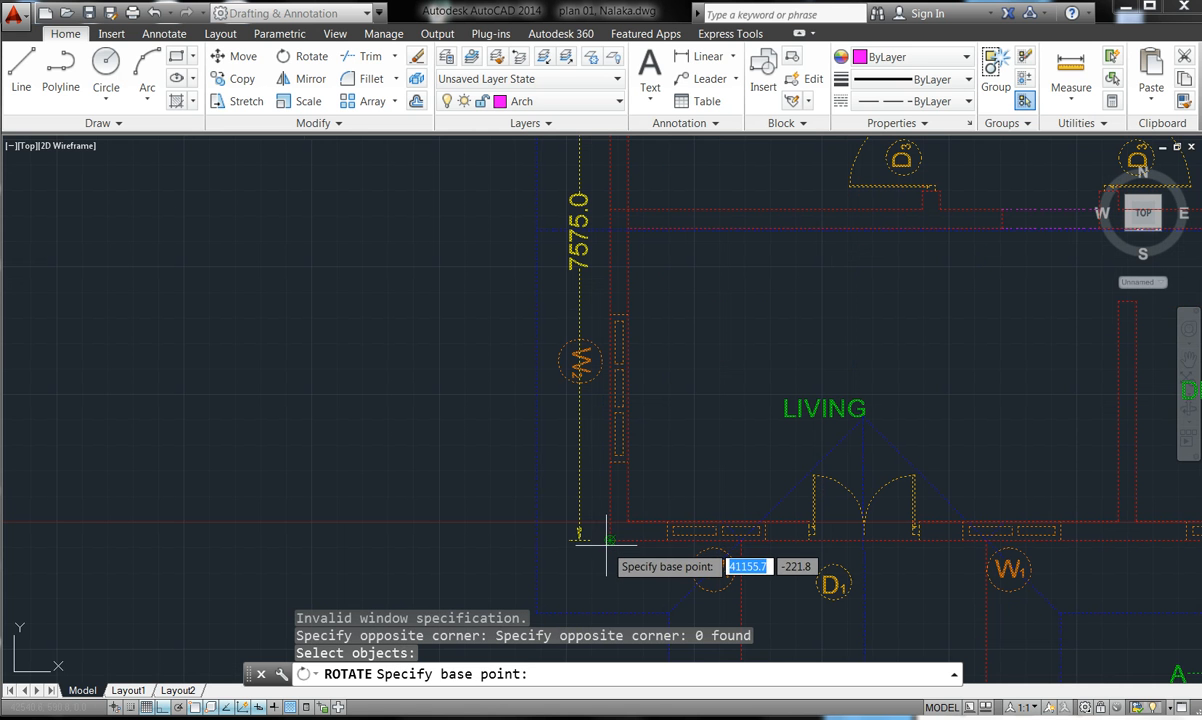
# - Pivot the copy about its corner and rotate it 90° with Ortho on
pyautogui.click(610, 540)
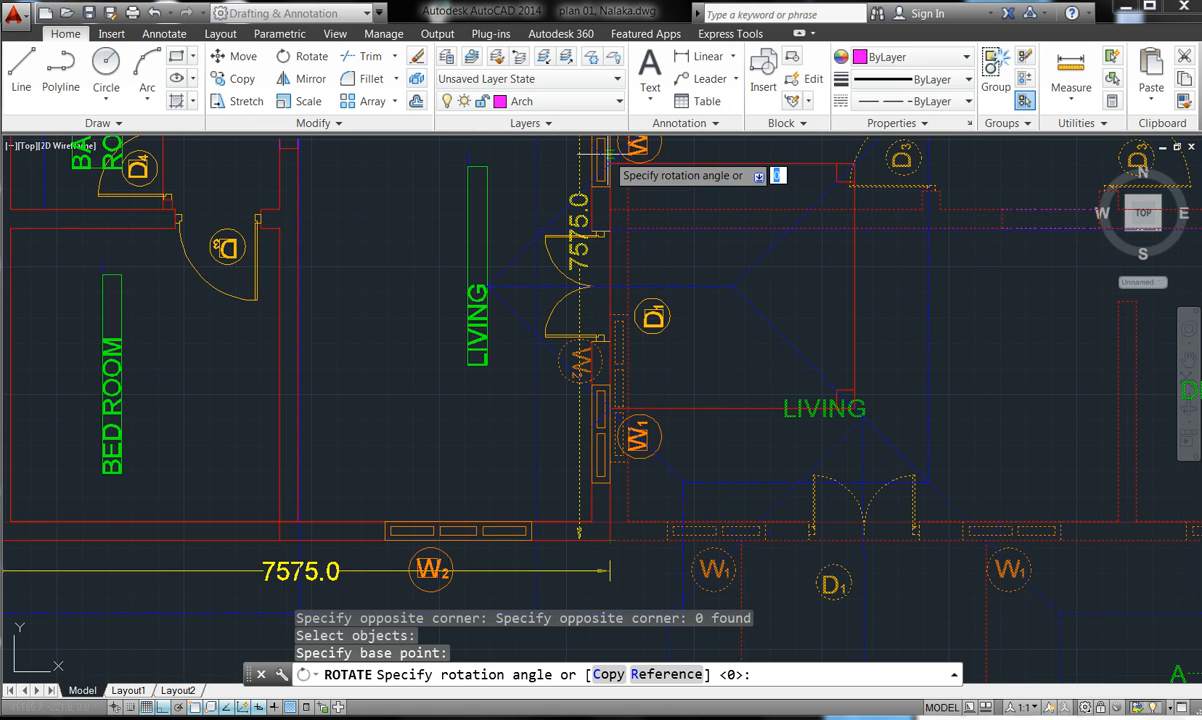
pyautogui.scroll(-2, 580, 185)
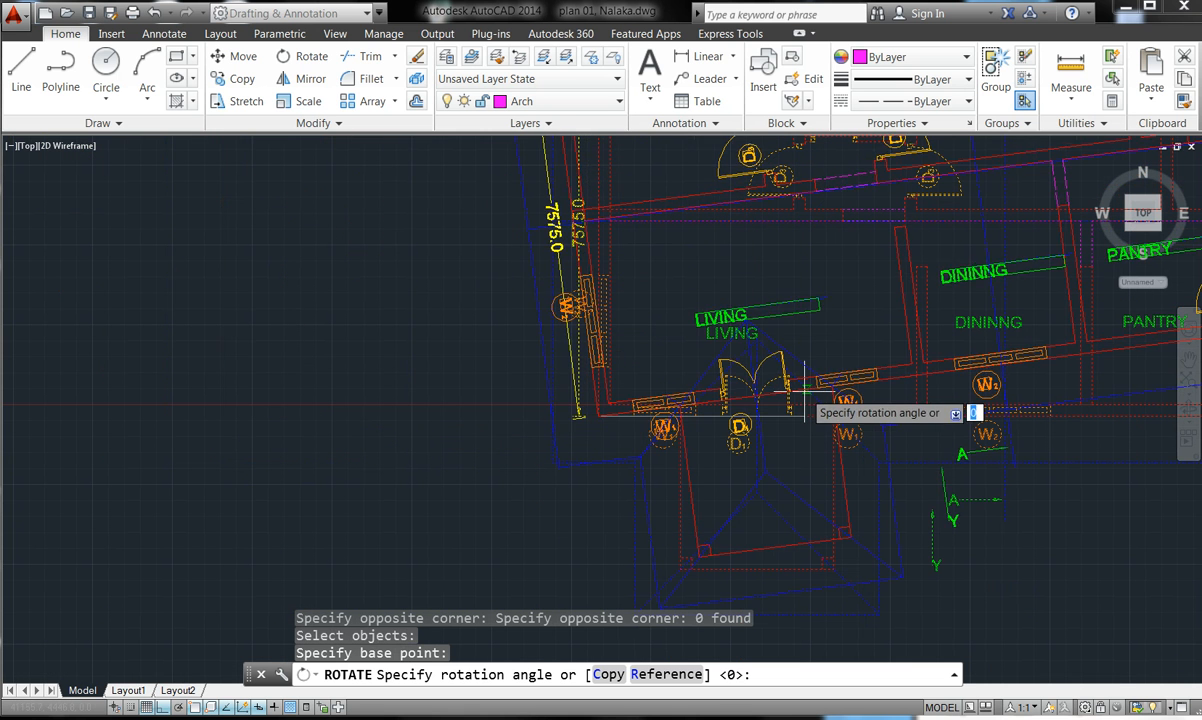
pyautogui.click(535, 180)
pyautogui.scroll(-5, 962, 451)
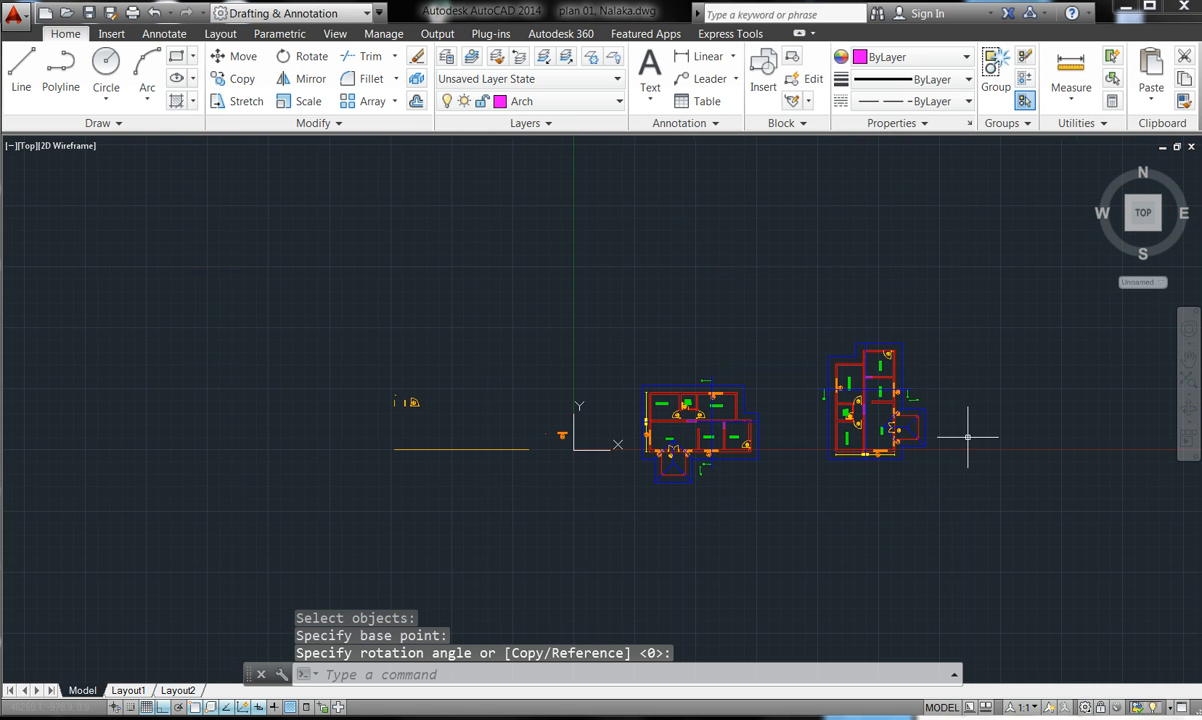
pyautogui.scroll(8, 857, 334)
pyautogui.scroll(-2, 822, 490)
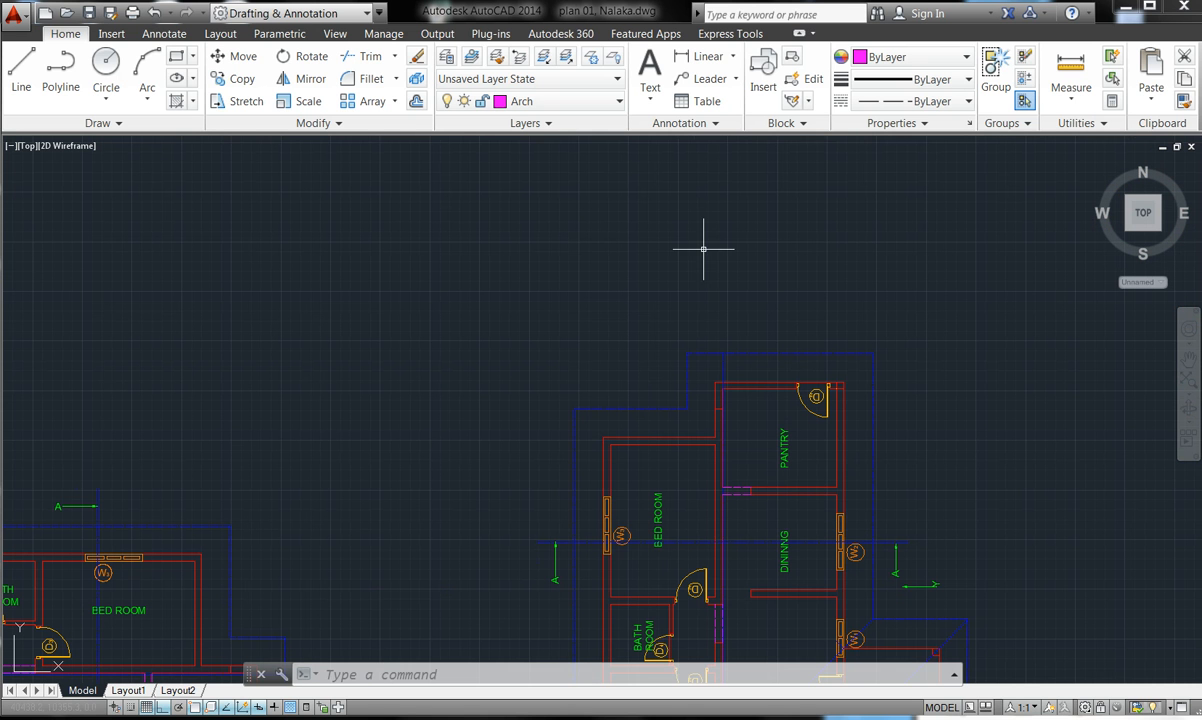
pyautogui.scroll(5, 636, 561)
pyautogui.scroll(-2, 625, 546)
pyautogui.scroll(2, 625, 545)
pyautogui.scroll(-6, 625, 545)
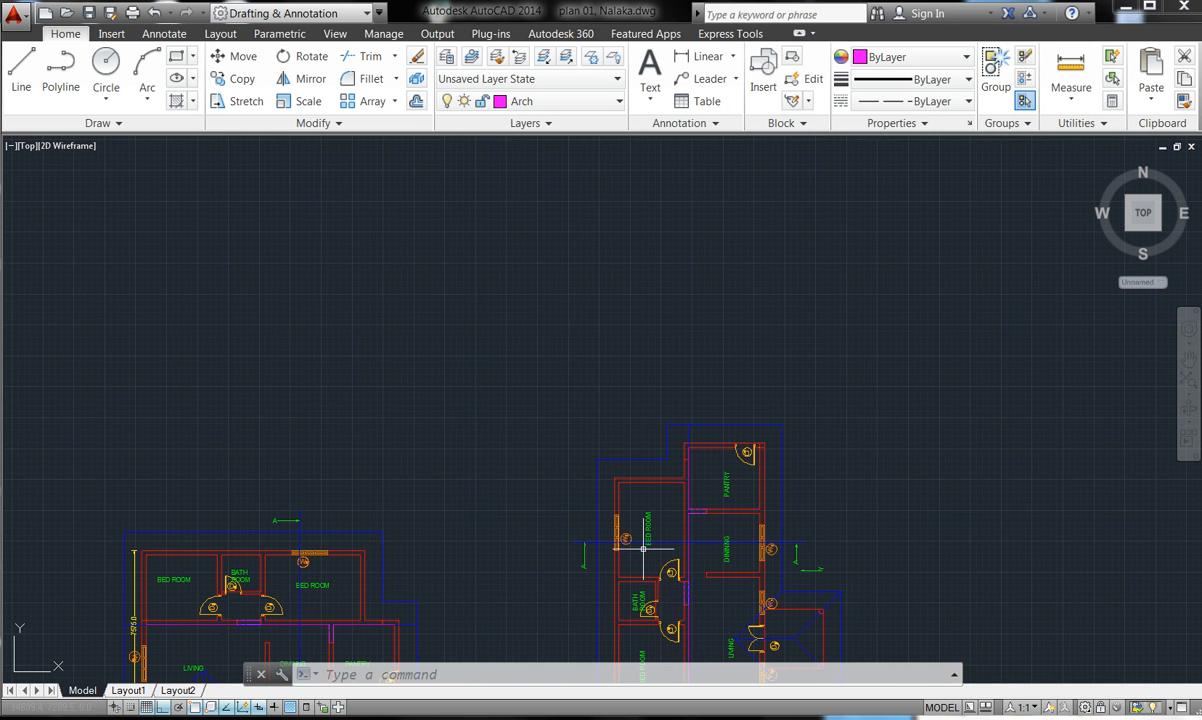
# - Switch the current layer from Arch to wall and pin the expanded Draw panel slideout open
pyautogui.press('Escape')
pyautogui.press('Escape')
pyautogui.press('Escape')
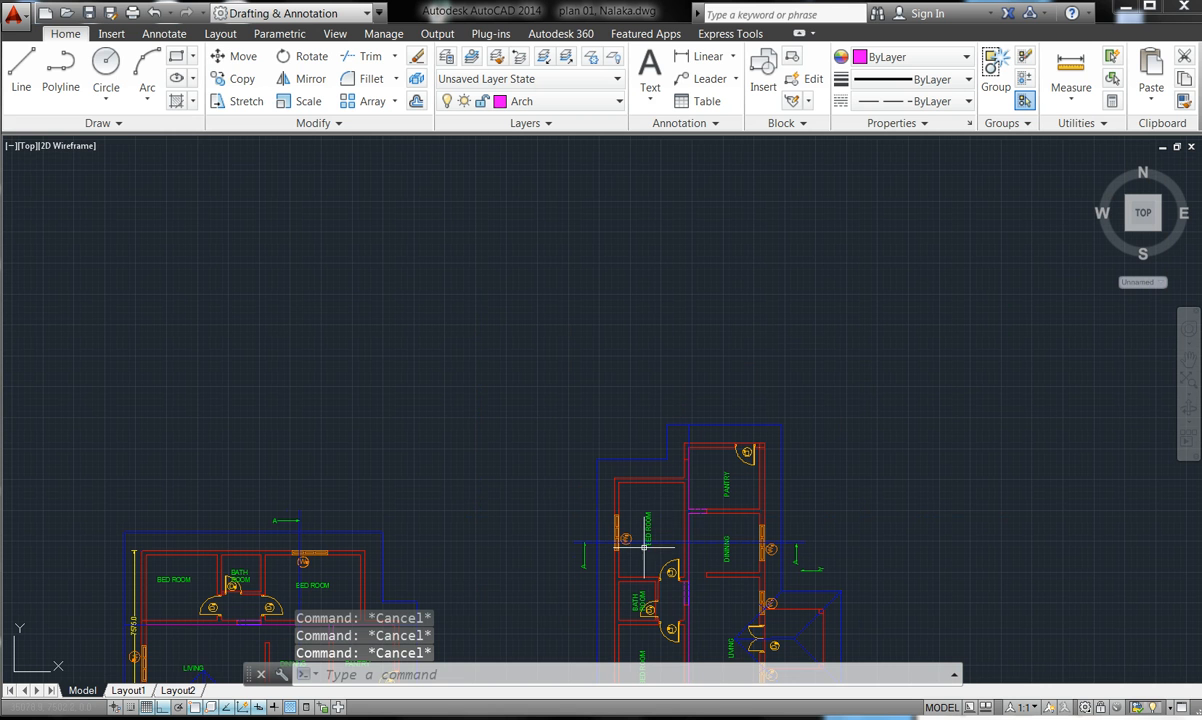
pyautogui.click(90, 122)
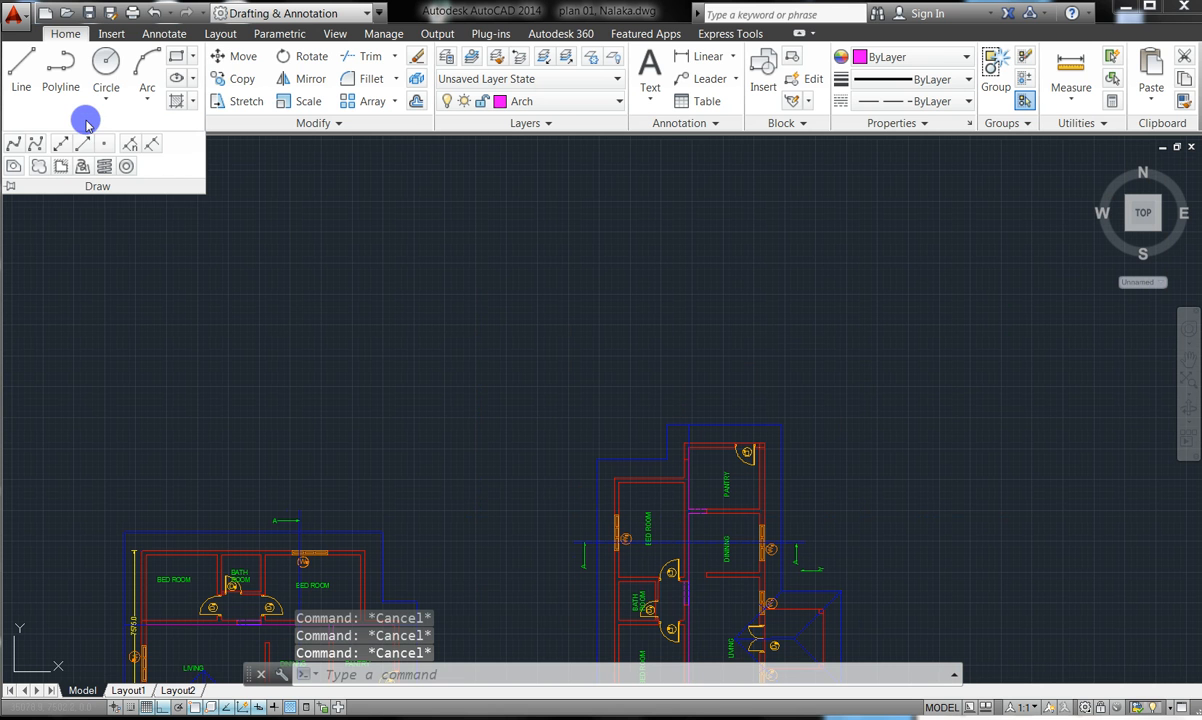
pyautogui.click(61, 141)
pyautogui.press('Escape')
pyautogui.press('Escape')
pyautogui.press('Escape')
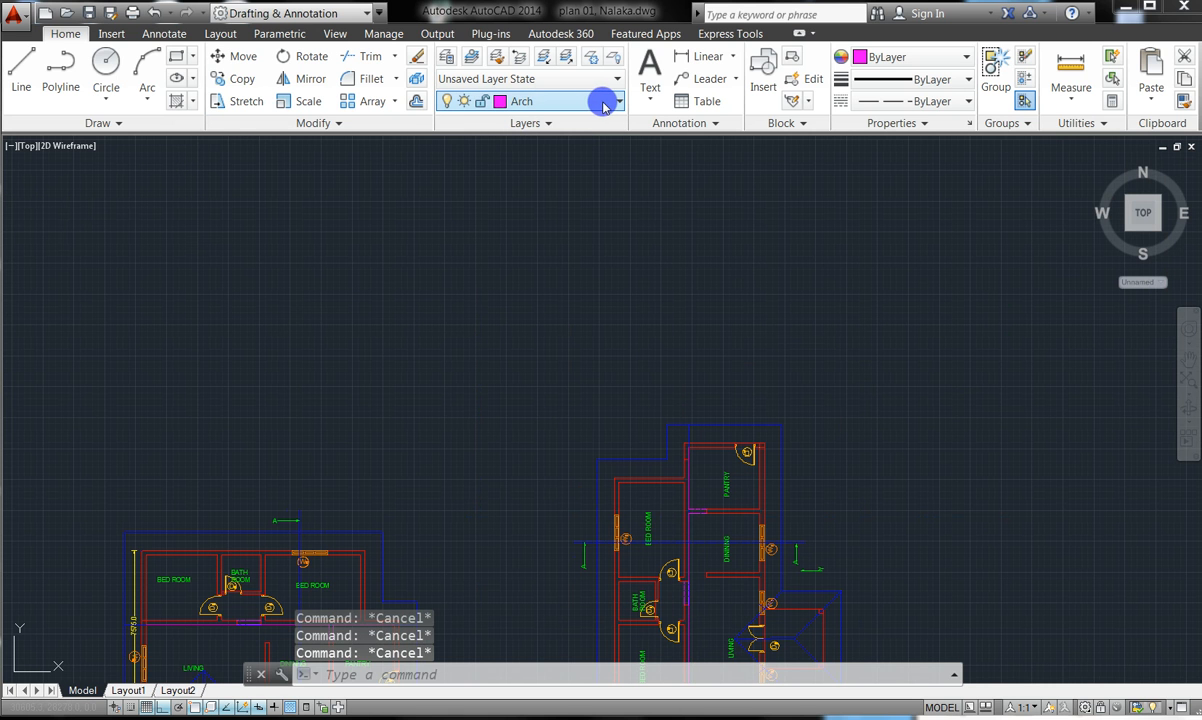
pyautogui.click(604, 104)
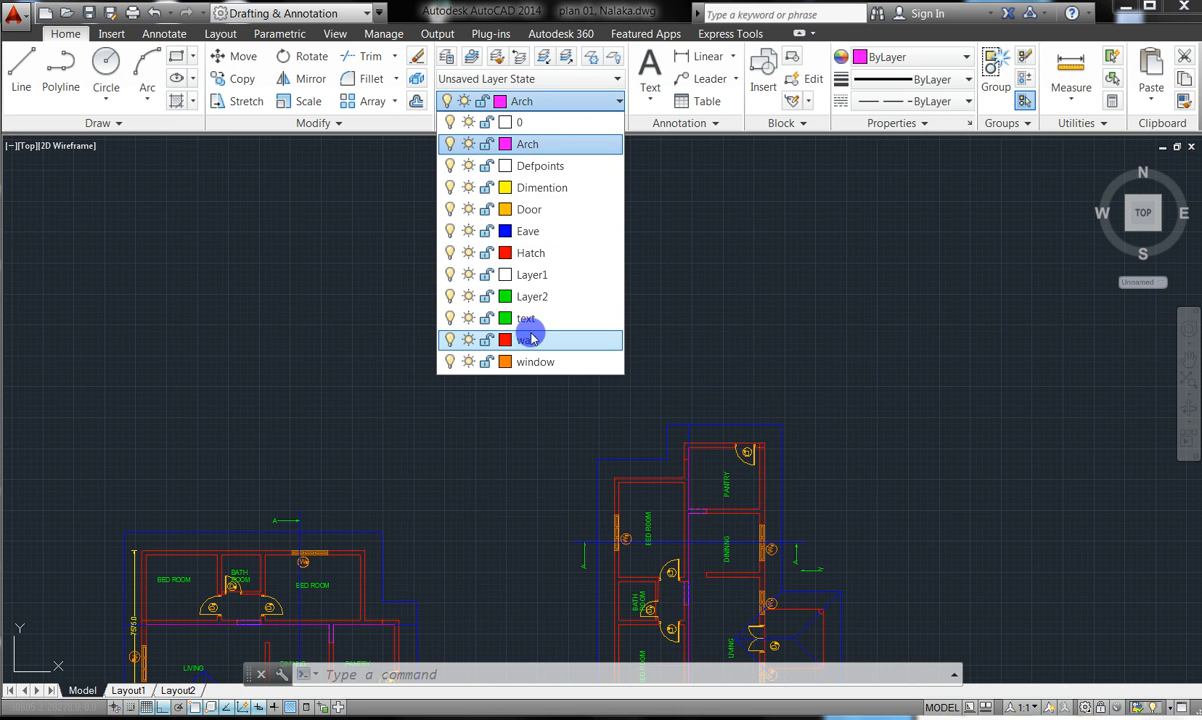
pyautogui.click(531, 344)
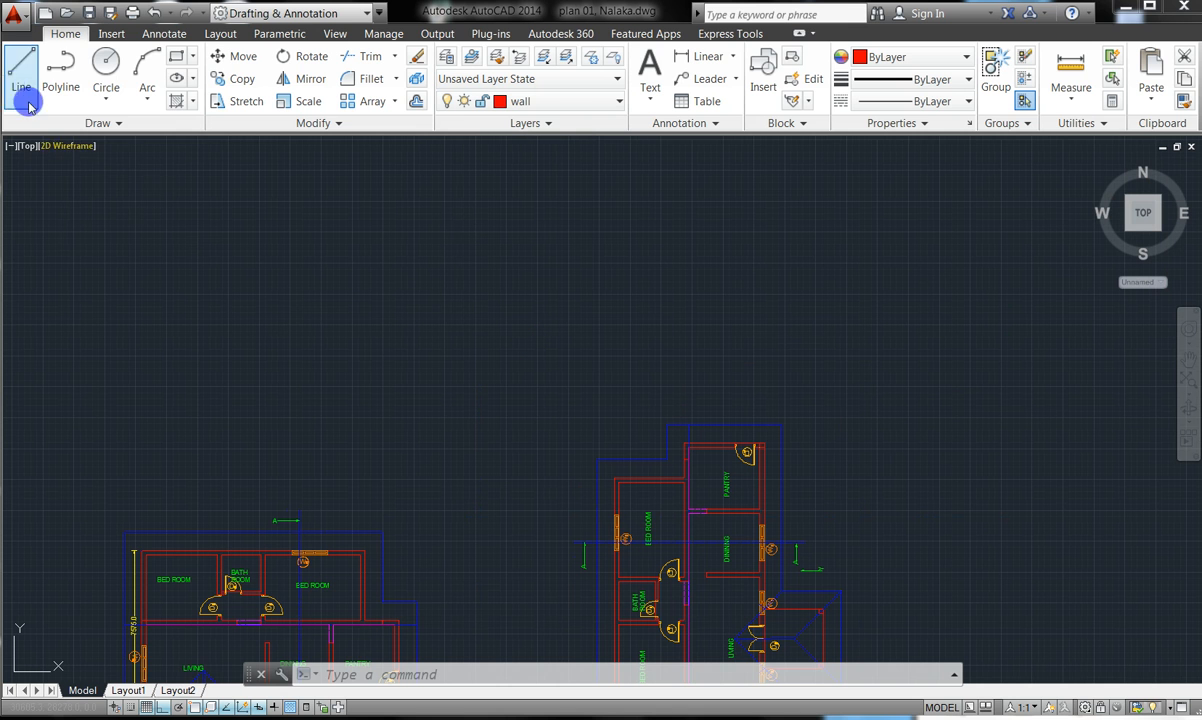
pyautogui.click(117, 124)
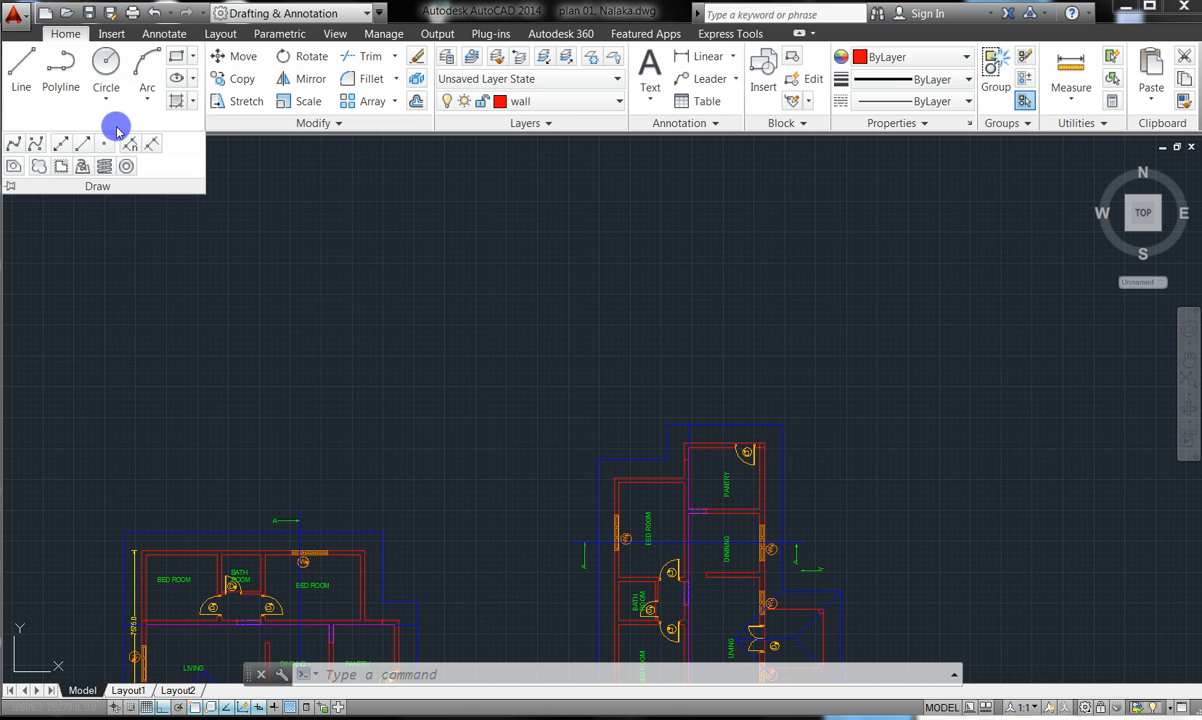
pyautogui.click(13, 190)
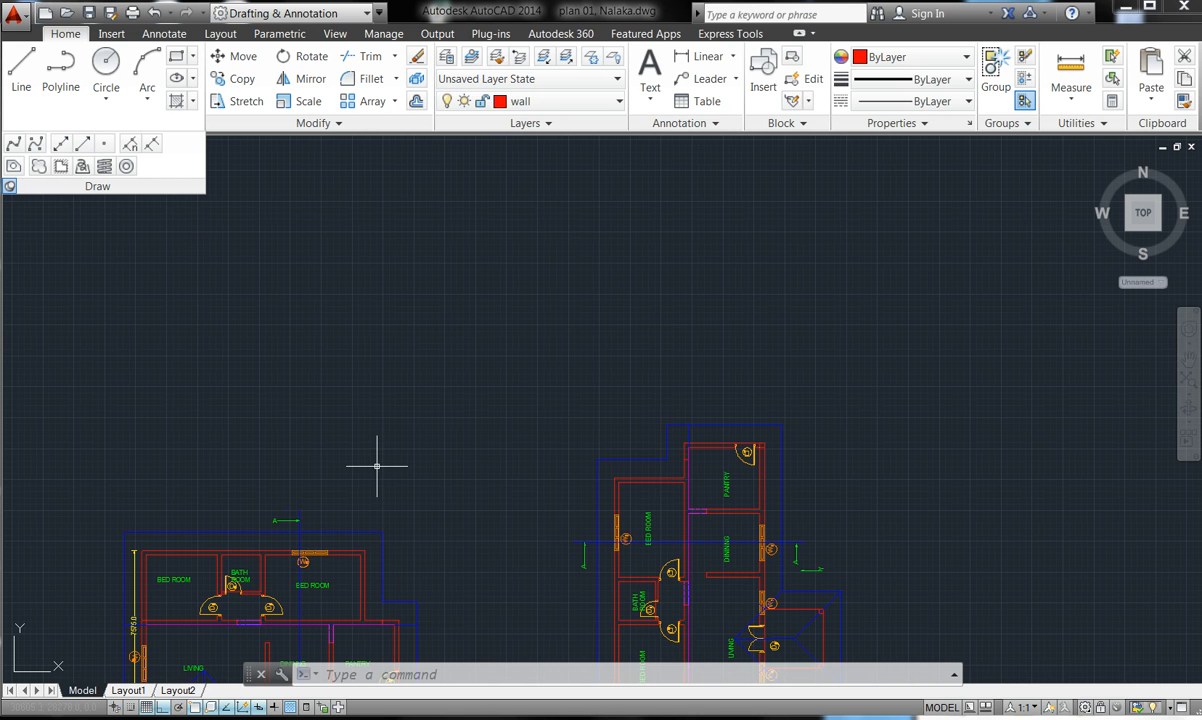
pyautogui.click(55, 145)
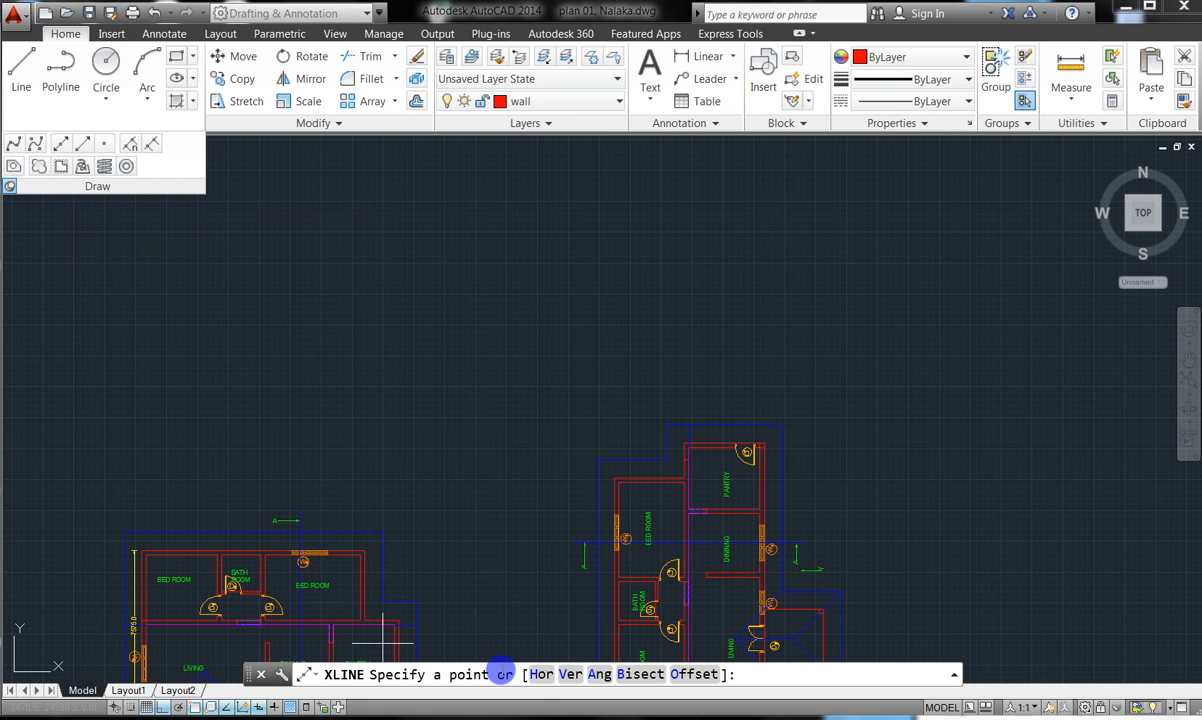
pyautogui.click(538, 674)
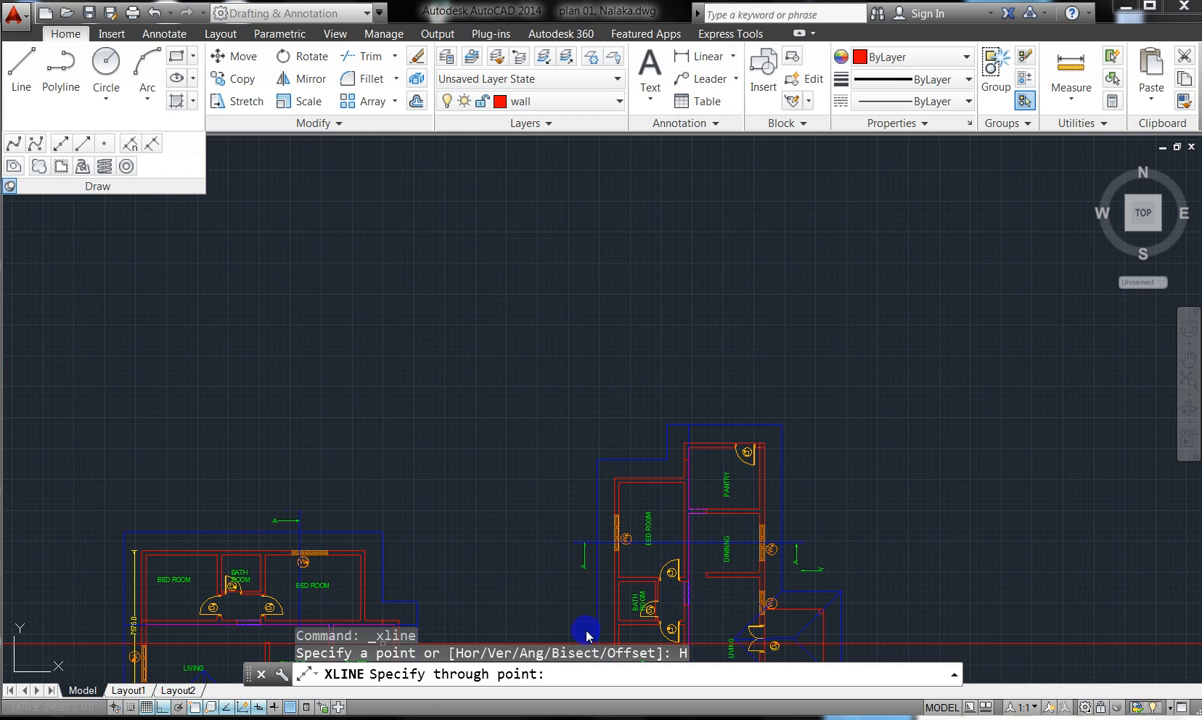
pyautogui.click(621, 343)
pyautogui.press('Escape')
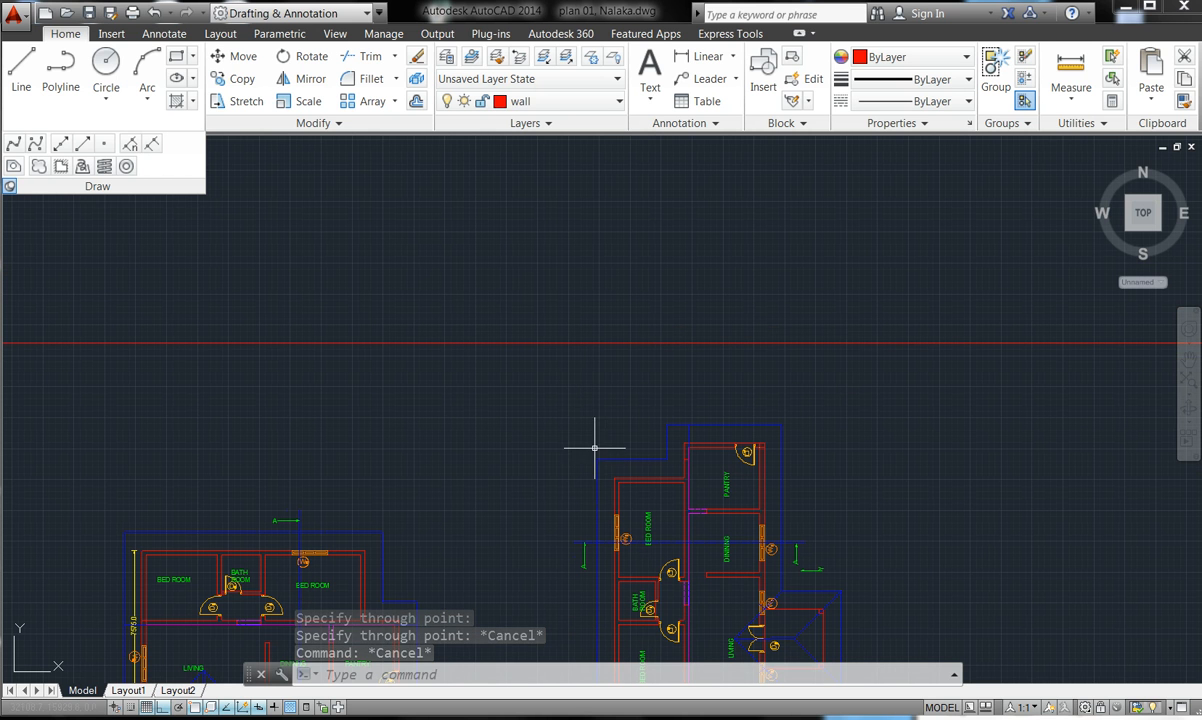
pyautogui.click(52, 141)
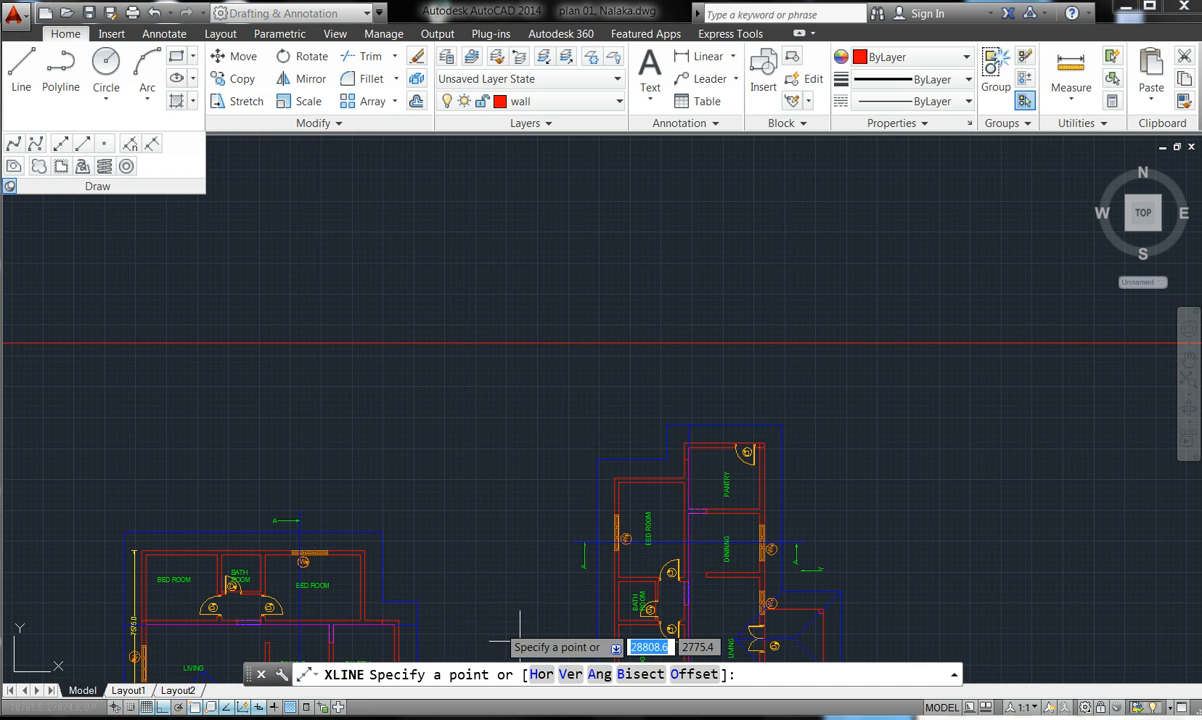
pyautogui.doubleClick(567, 674)
pyautogui.scroll(-2, 623, 520)
pyautogui.scroll(6, 621, 524)
pyautogui.scroll(-3, 589, 497)
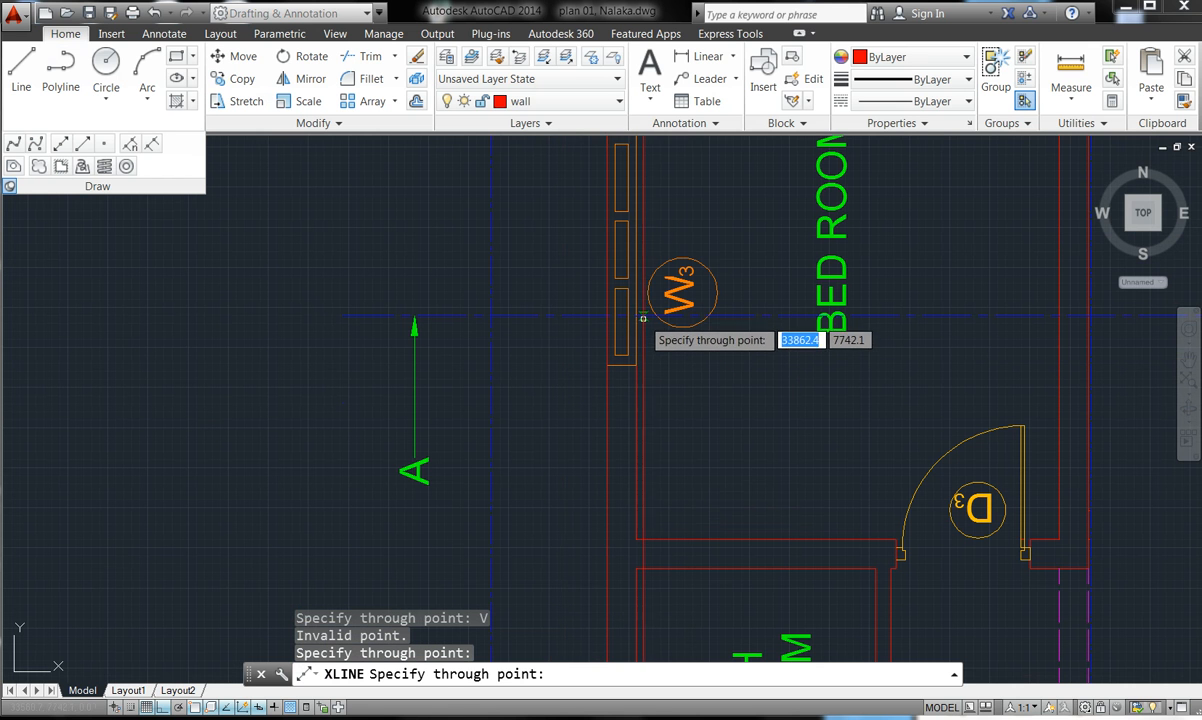
pyautogui.scroll(-2, 706, 363)
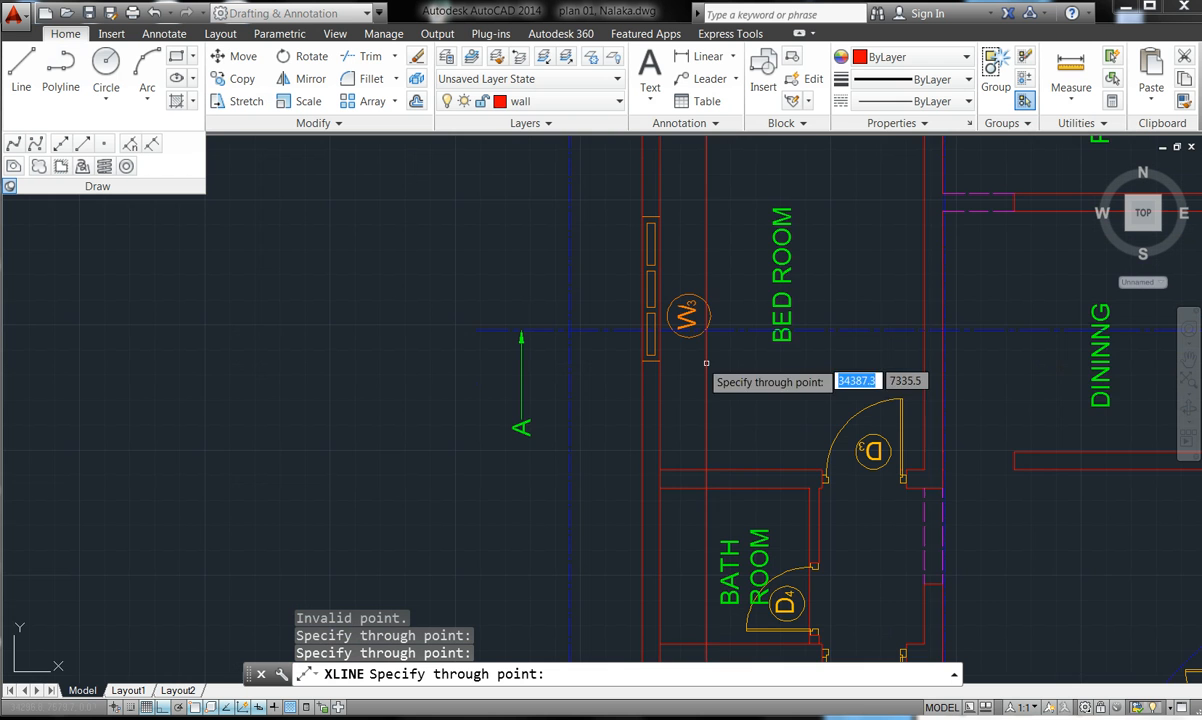
pyautogui.scroll(5, 882, 340)
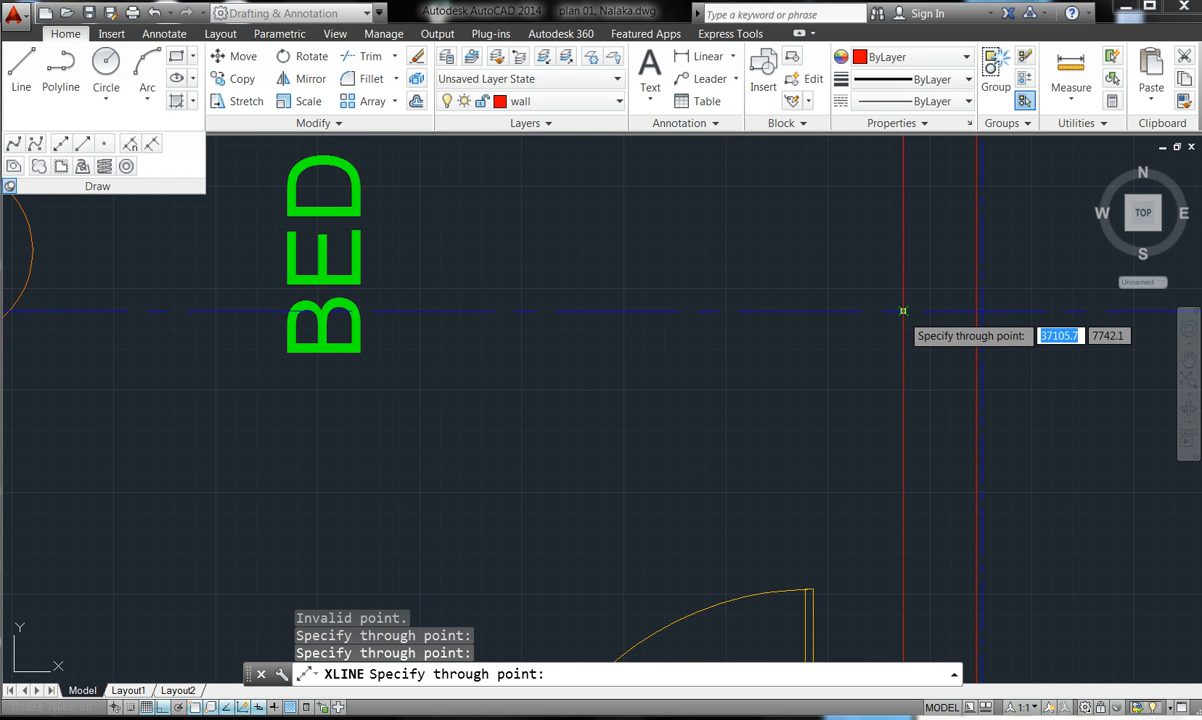
pyautogui.click(903, 314)
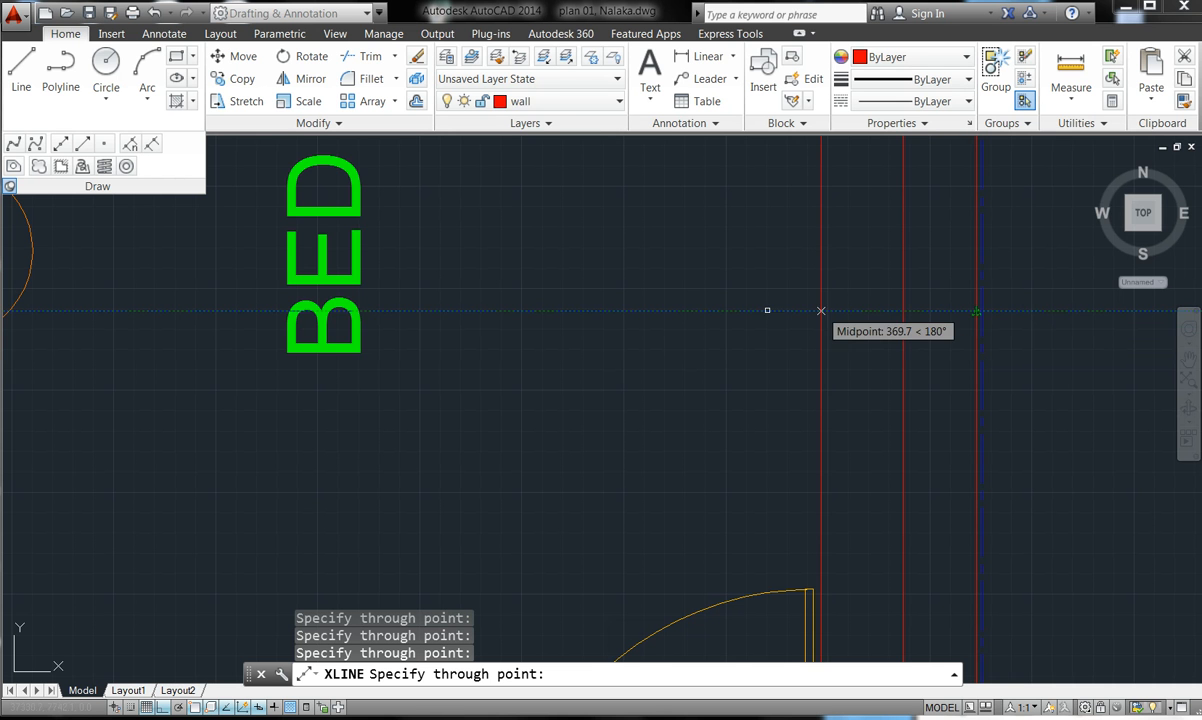
pyautogui.scroll(-8, 750, 322)
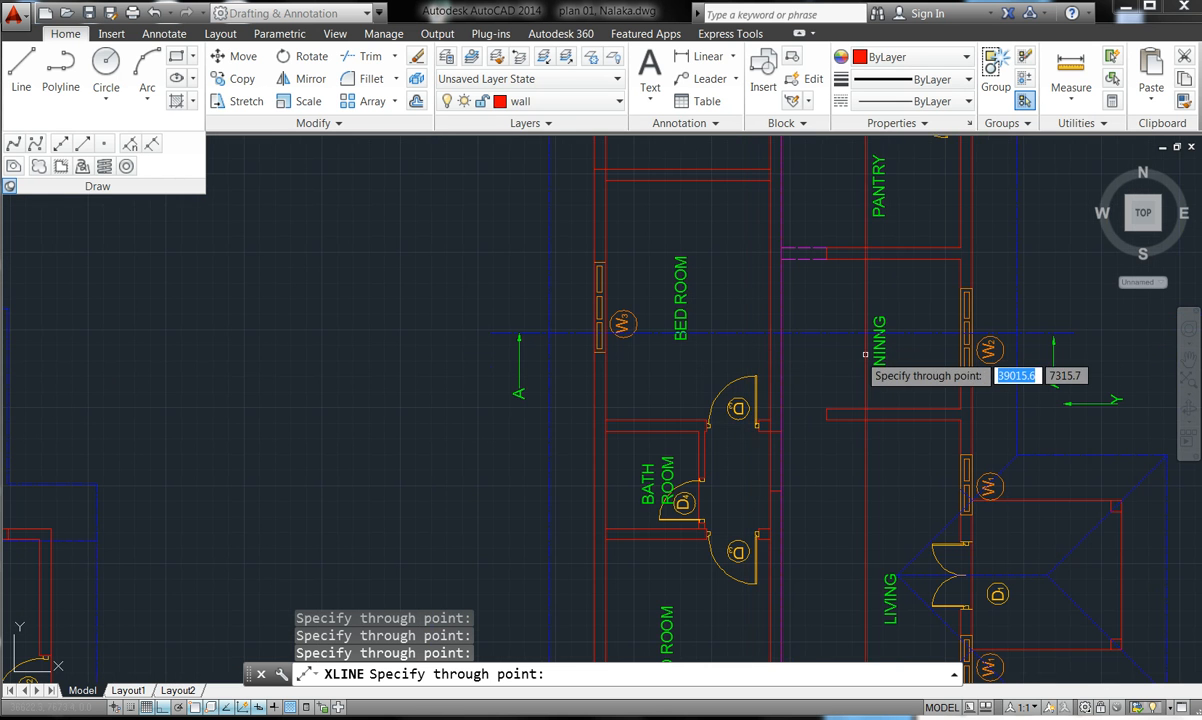
pyautogui.scroll(4, 985, 315)
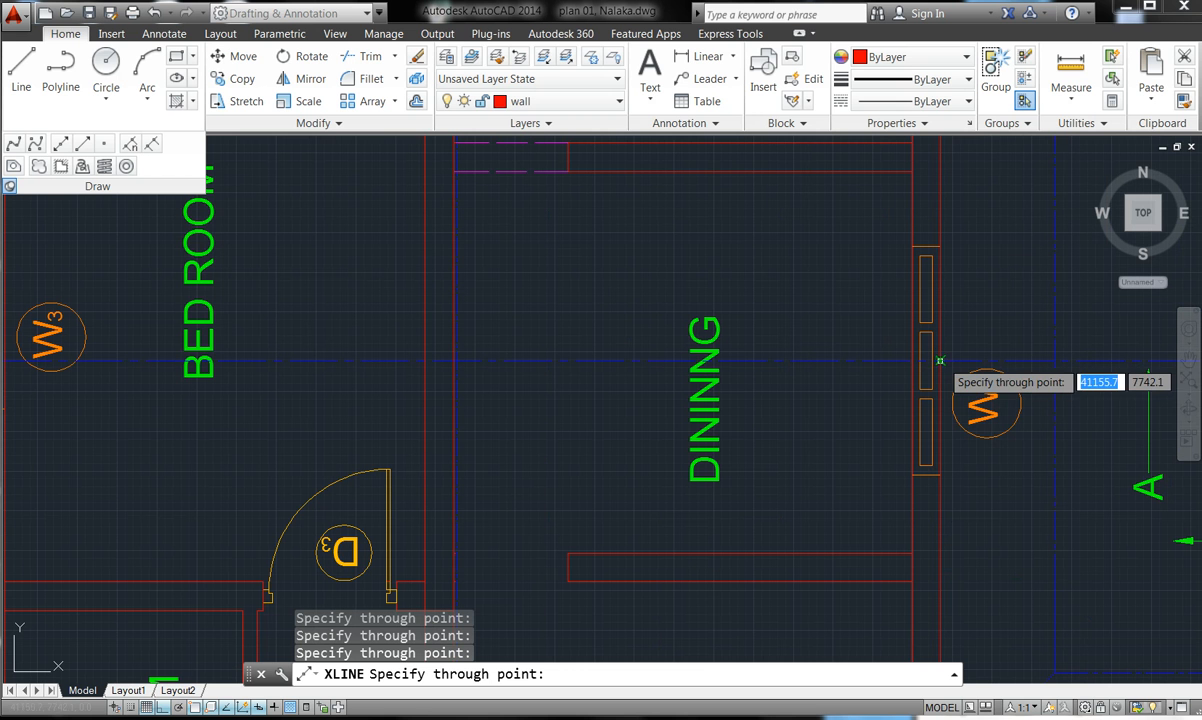
pyautogui.press('Escape')
pyautogui.scroll(-4, 937, 415)
pyautogui.press('Escape')
pyautogui.scroll(-2, 936, 416)
pyautogui.scroll(-4, 937, 416)
pyautogui.scroll(2, 912, 444)
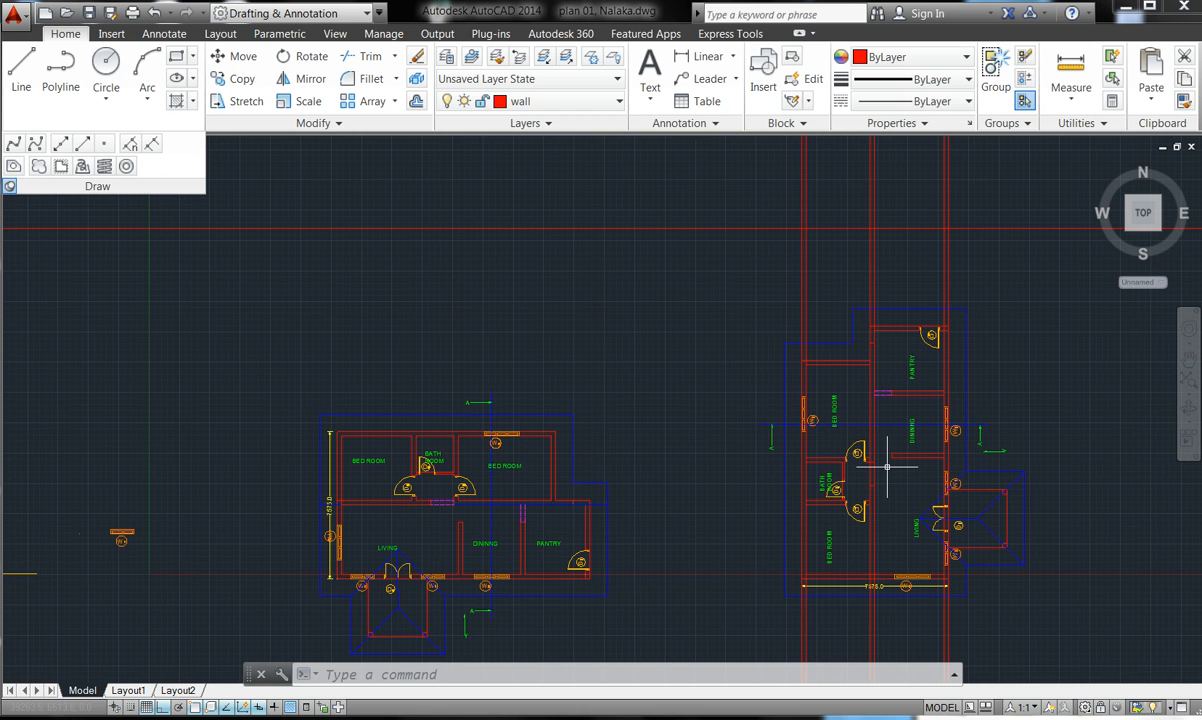
pyautogui.scroll(-2, 797, 505)
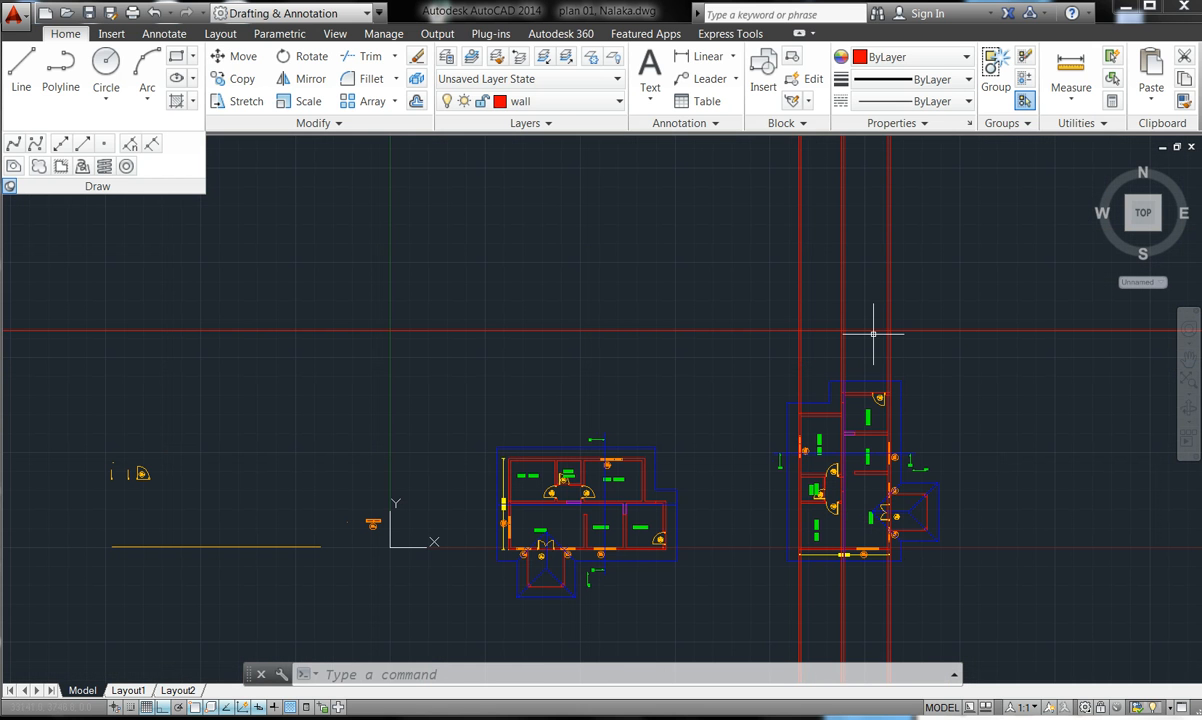
pyautogui.scroll(2, 850, 330)
pyautogui.scroll(2, 874, 335)
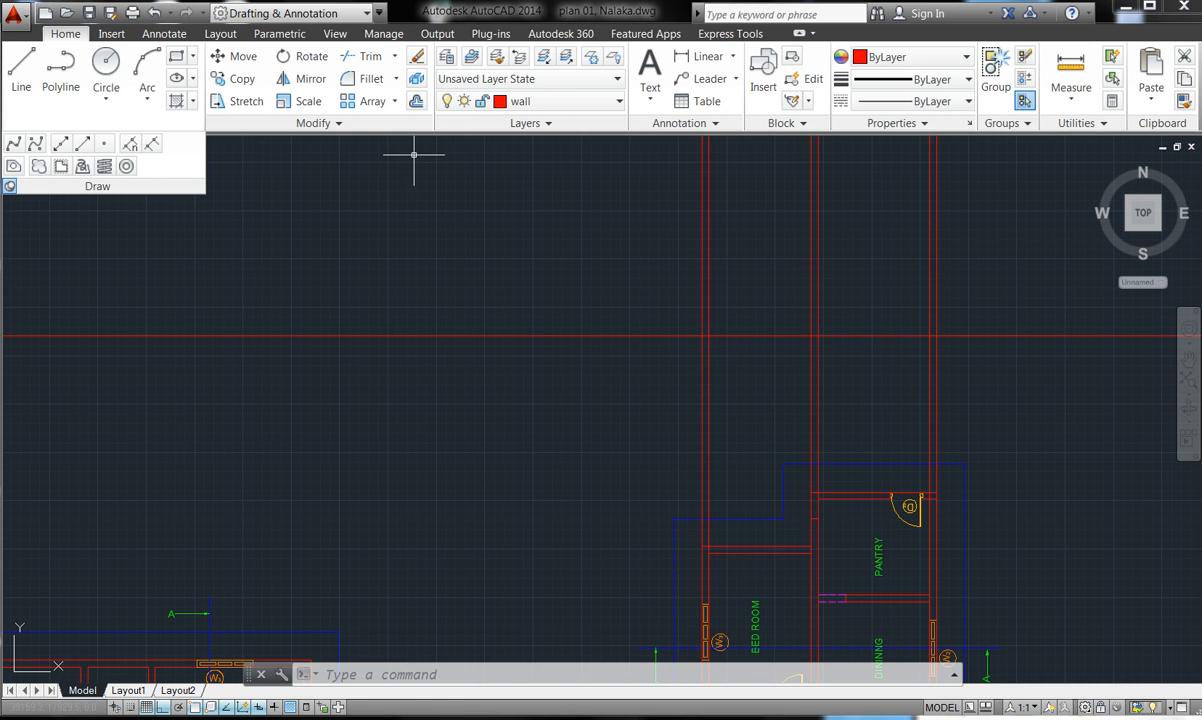
# - Offset the horizontal red line by 300 to create a parallel copy above it
pyautogui.click(416, 101)
pyautogui.write('300')
pyautogui.press('Return')
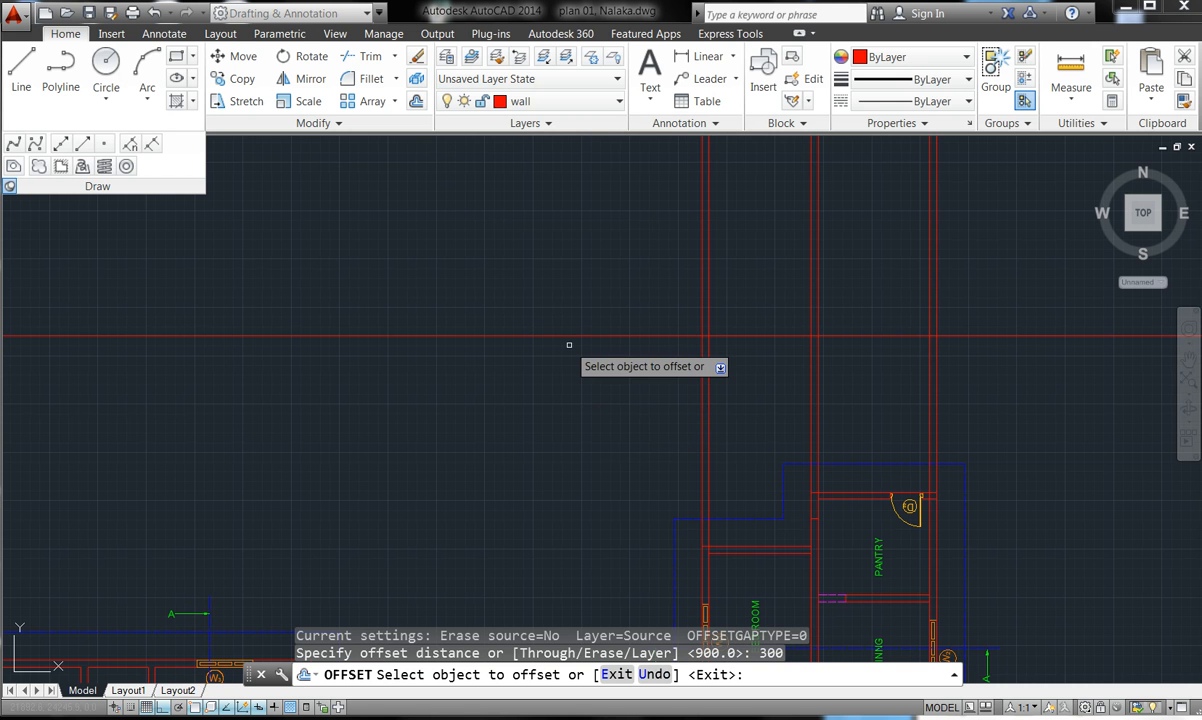
pyautogui.click(569, 334)
pyautogui.click(580, 281)
pyautogui.press('Escape')
pyautogui.press('Escape')
pyautogui.press('Escape')
pyautogui.press('Escape')
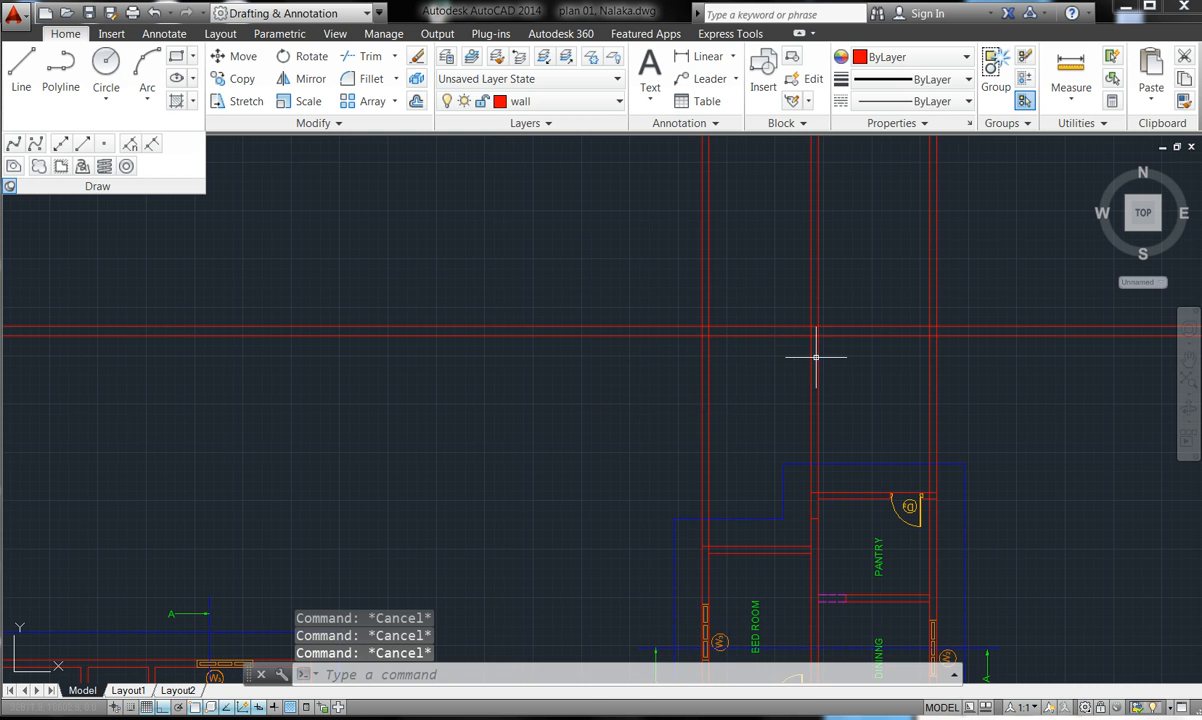
pyautogui.scroll(-3, 678, 319)
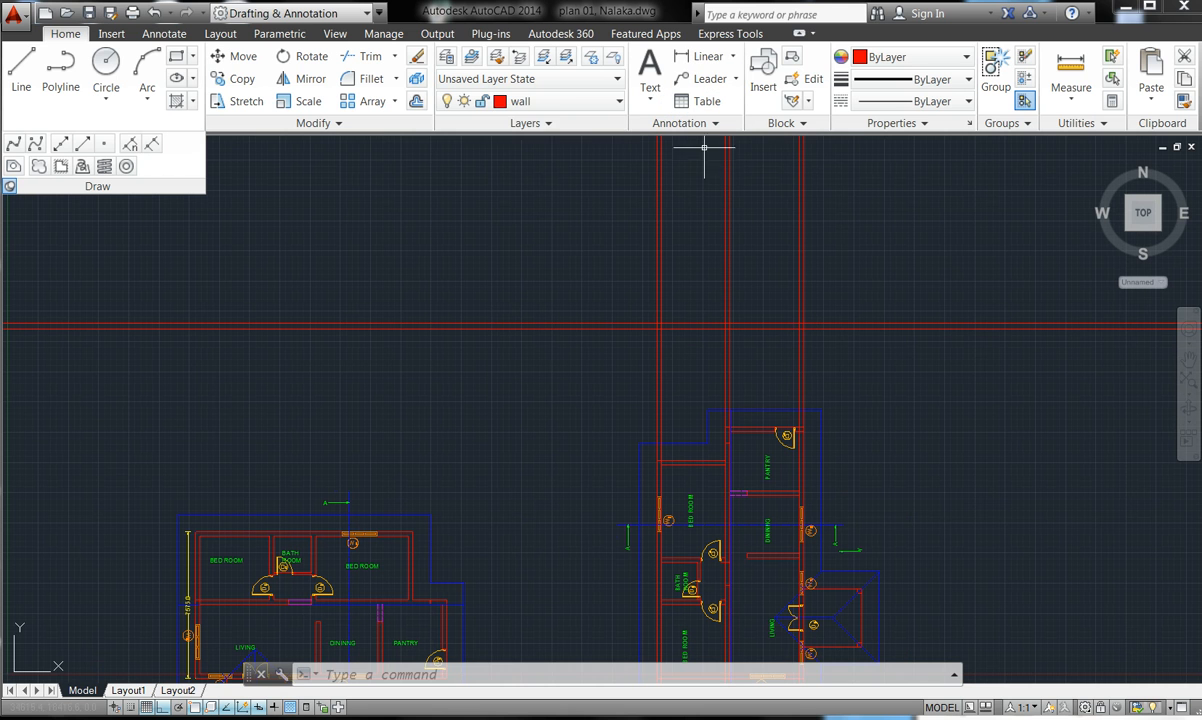
# - Start a second Offset, enter the distance, then cancel without copying anything
pyautogui.click(416, 101)
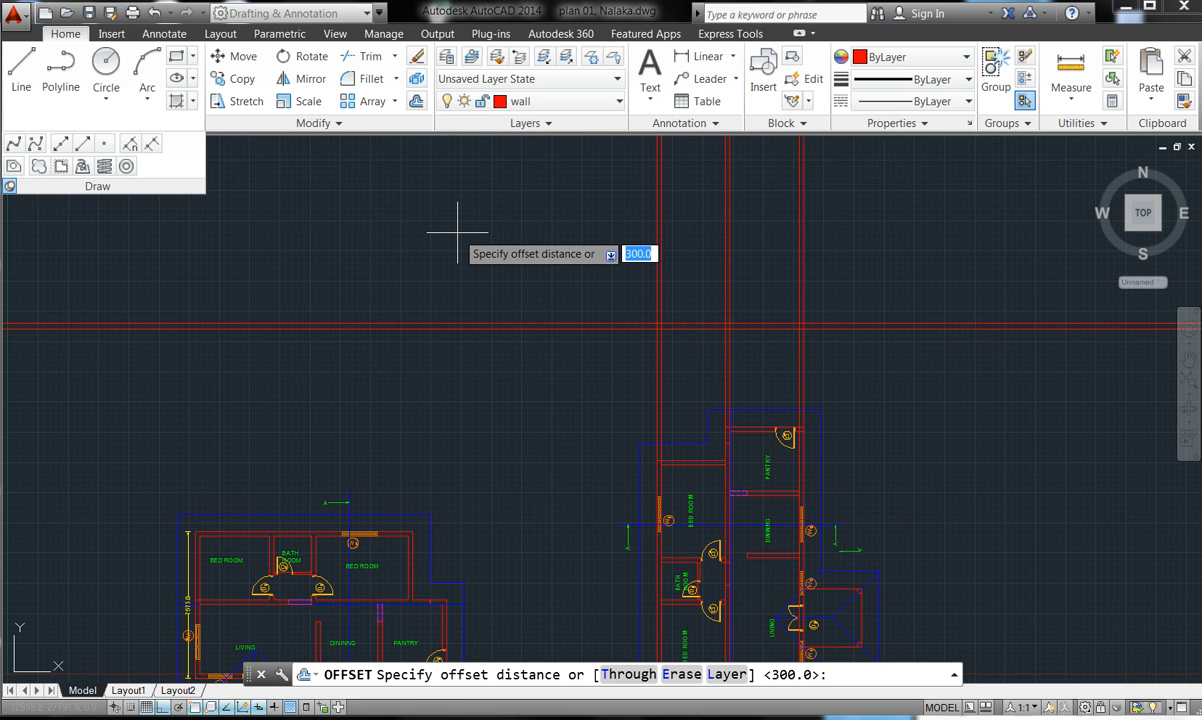
pyautogui.write('300')
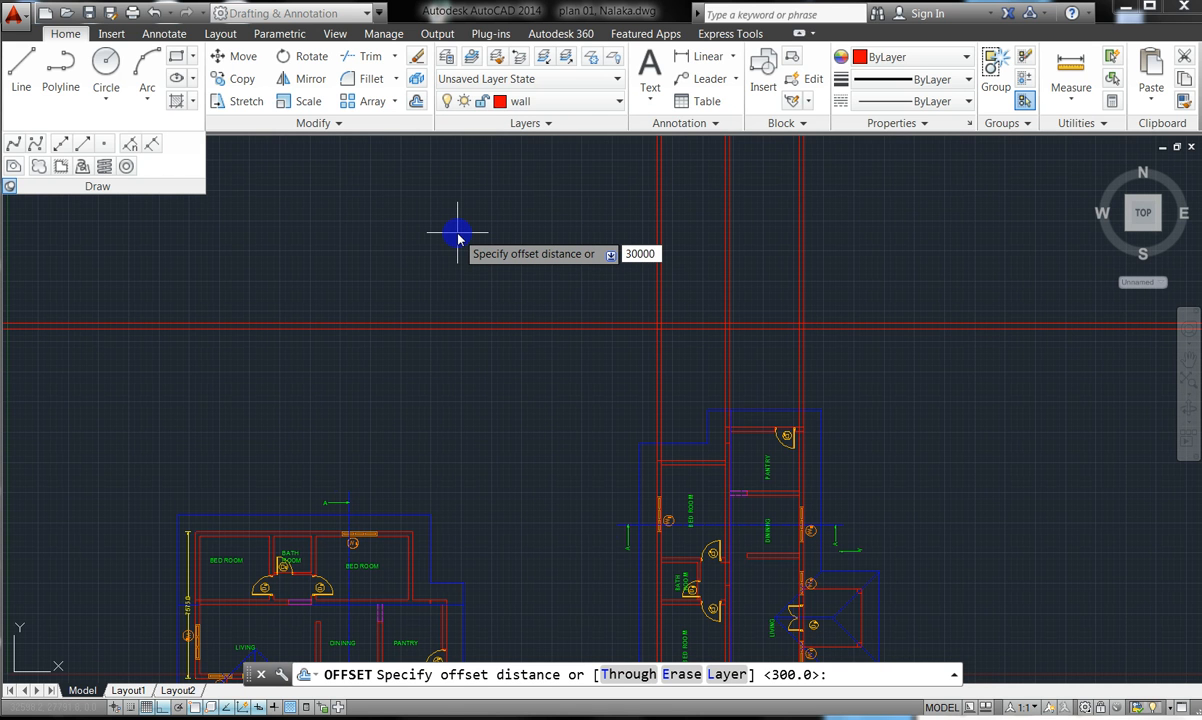
pyautogui.press('Return')
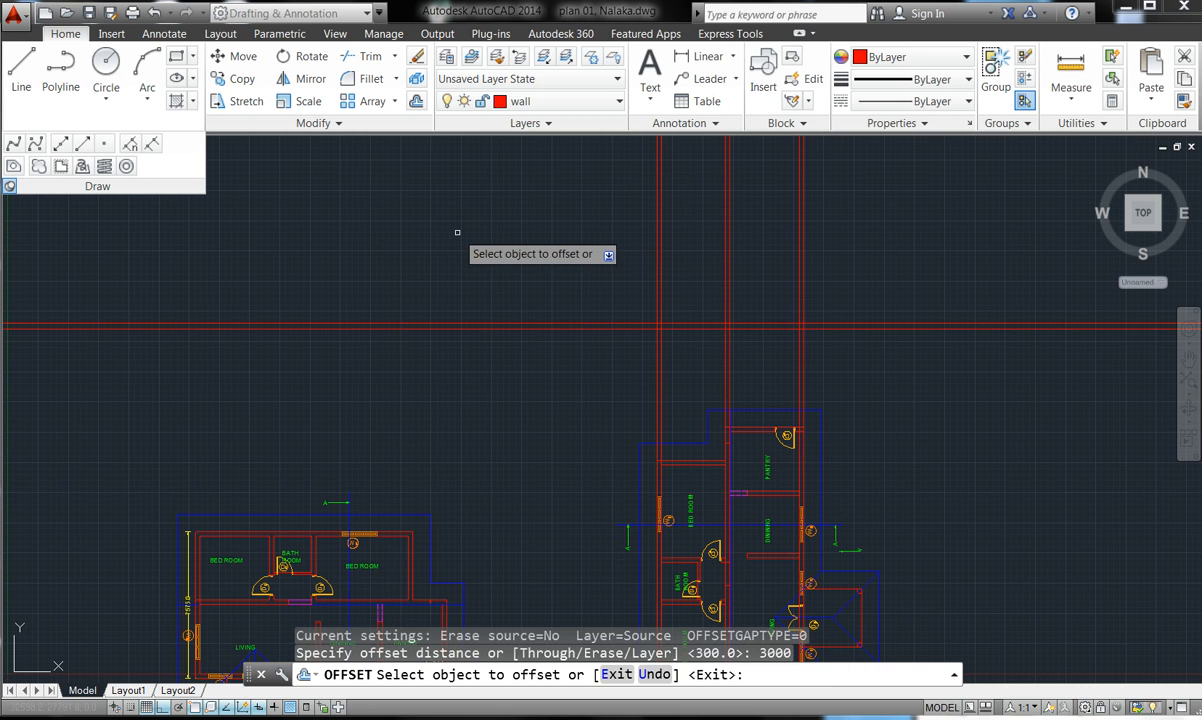
pyautogui.press('Escape')
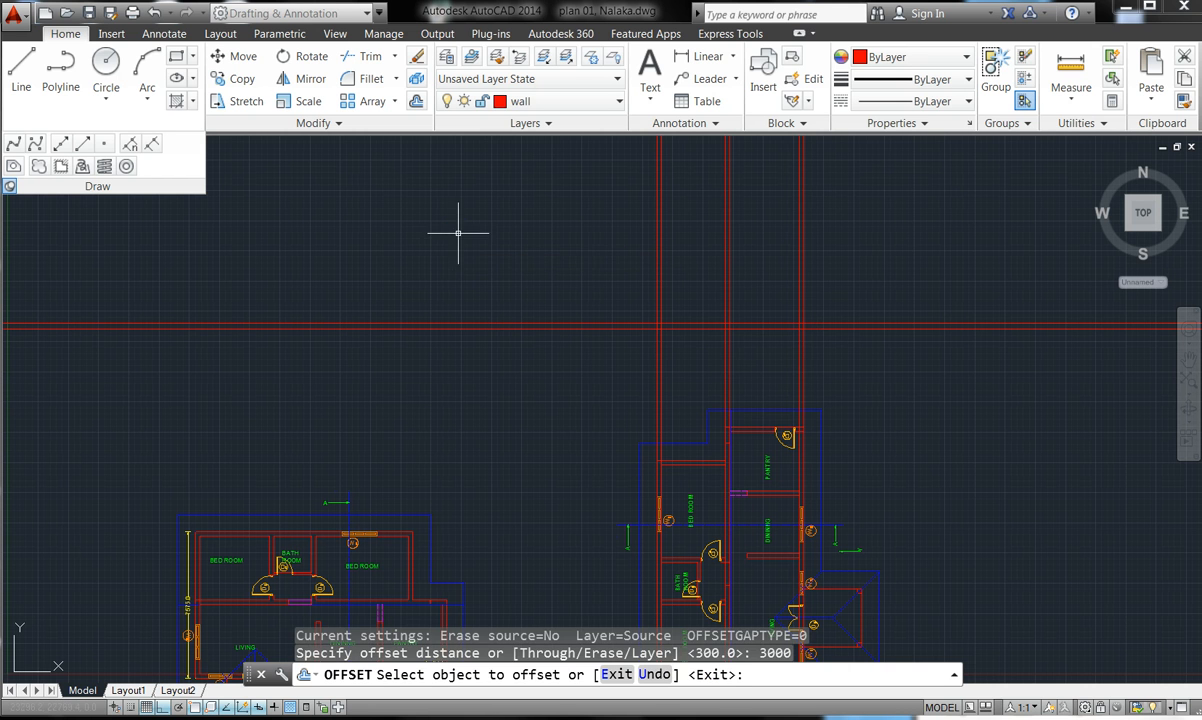
# - Trim away a piece of the red line using all objects as cutting edges
pyautogui.click(355, 56)
pyautogui.press('Return')
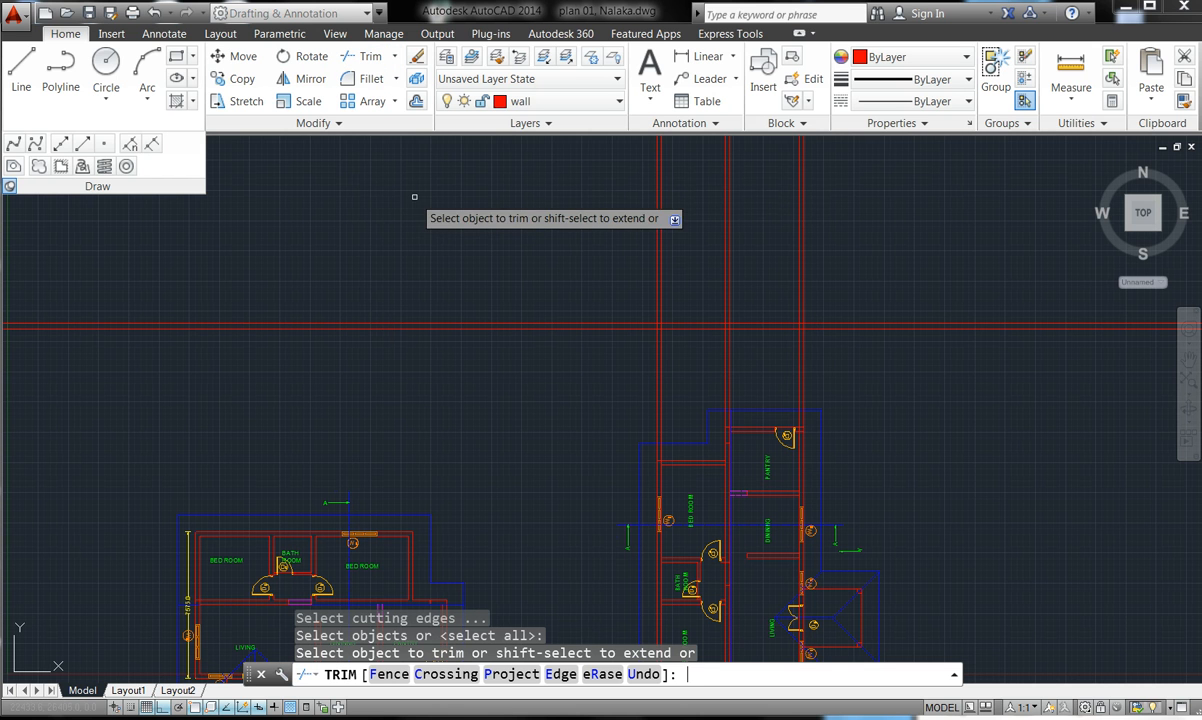
pyautogui.click(633, 322)
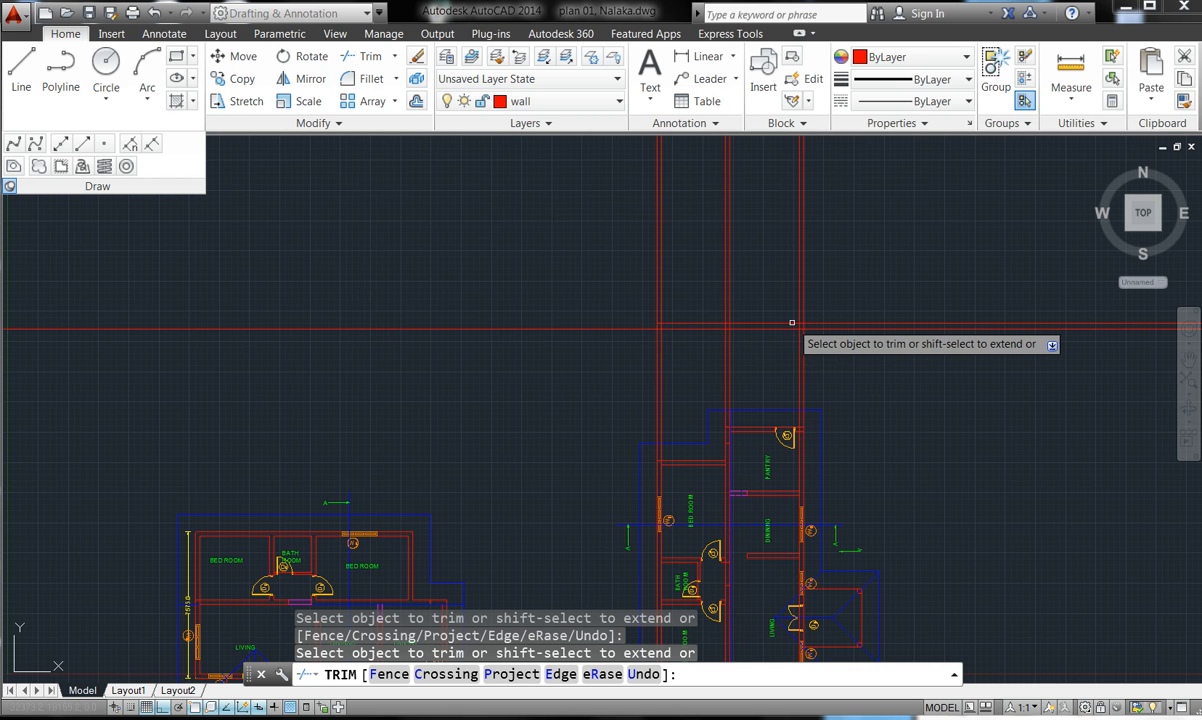
pyautogui.press('Escape')
pyautogui.press('Escape')
pyautogui.press('Escape')
pyautogui.press('Escape')
# - Offset the horizontal wall line 3000 upward to form the top line
pyautogui.click(416, 101)
pyautogui.write('300')
pyautogui.press('Return')
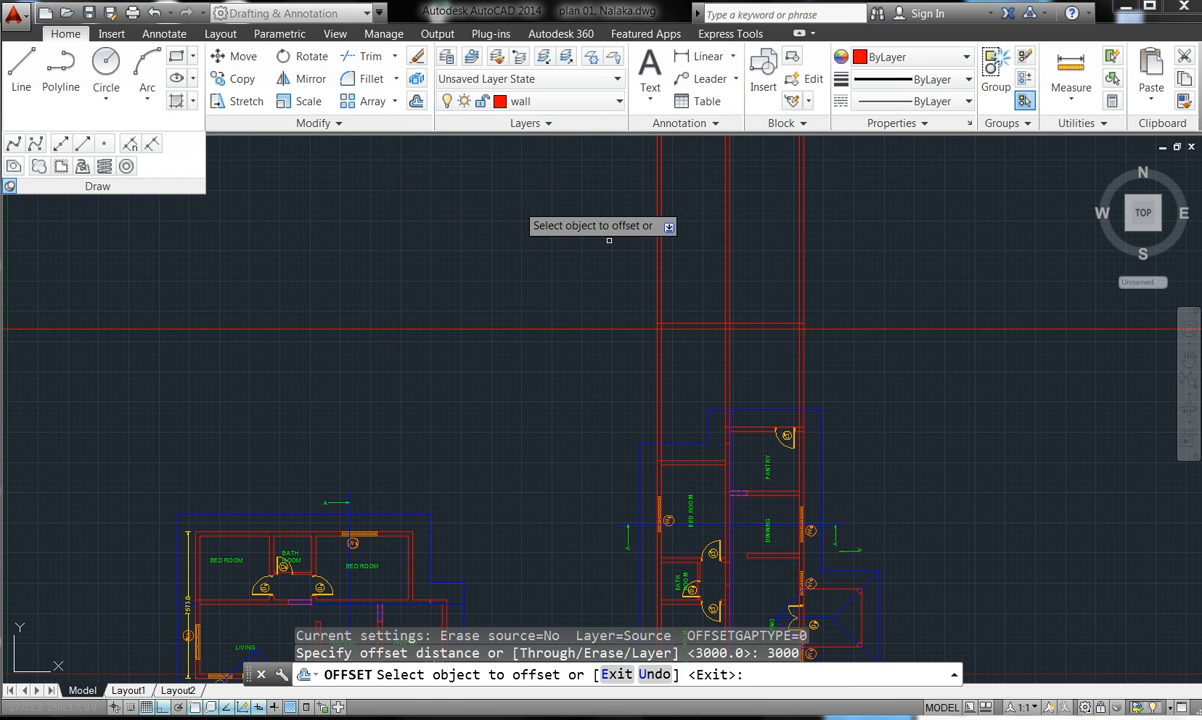
pyautogui.click(704, 323)
pyautogui.click(699, 259)
pyautogui.press('Escape')
pyautogui.press('Escape')
pyautogui.press('Escape')
pyautogui.press('Escape')
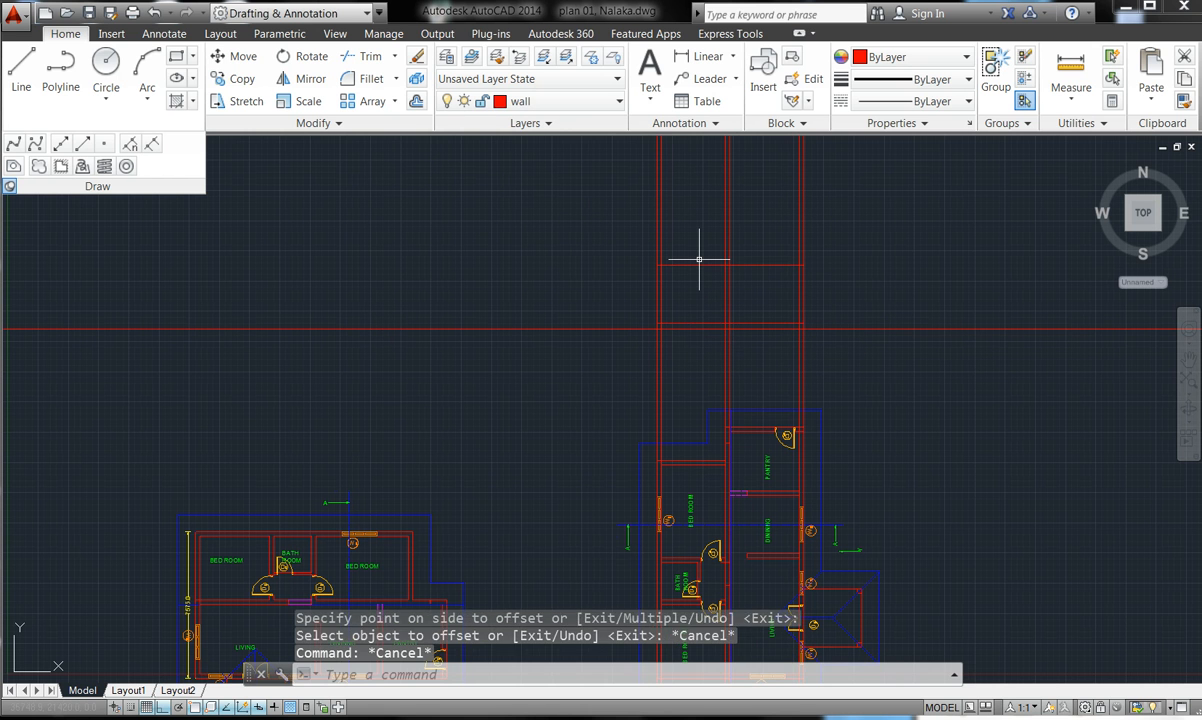
pyautogui.scroll(5, 694, 260)
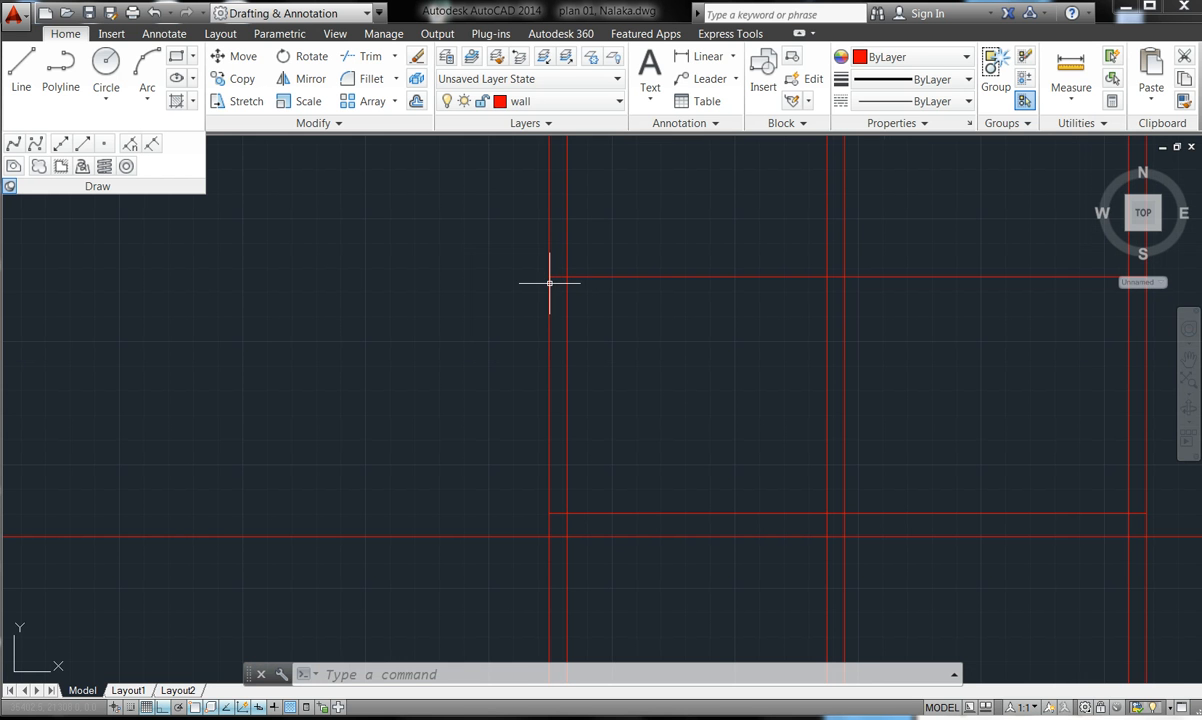
pyautogui.scroll(-4, 490, 280)
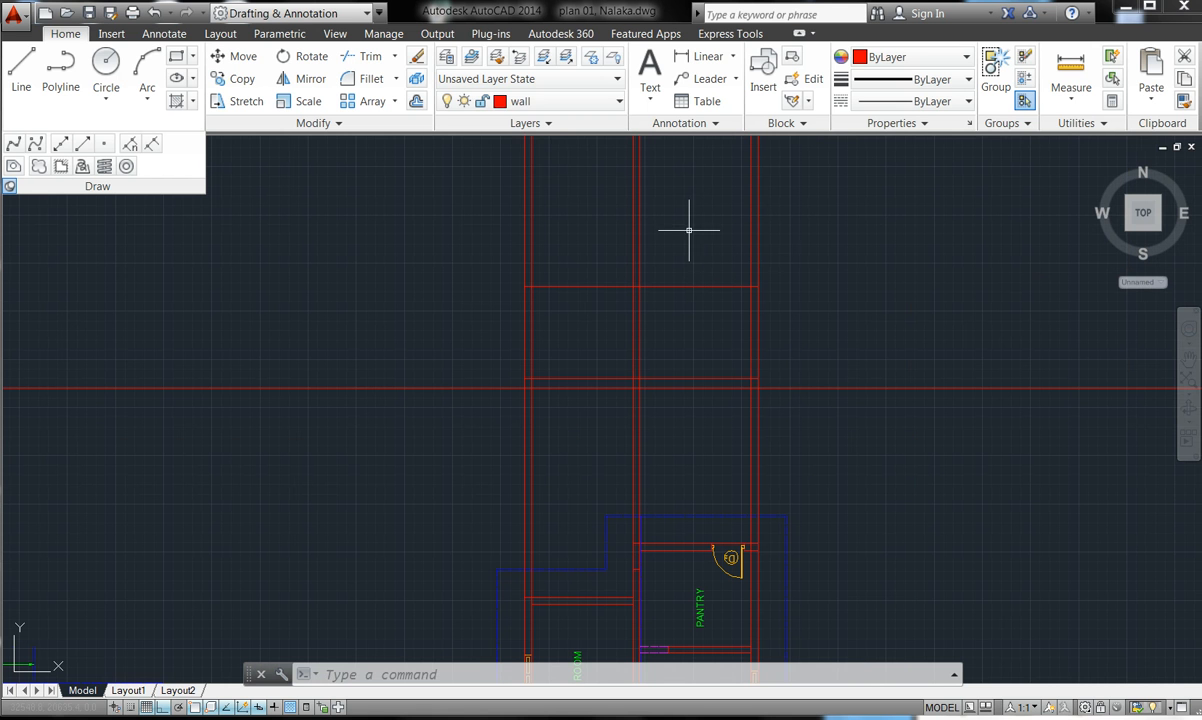
# - Trim the vertical red lines above the new top line with a crossing pick
pyautogui.click(369, 56)
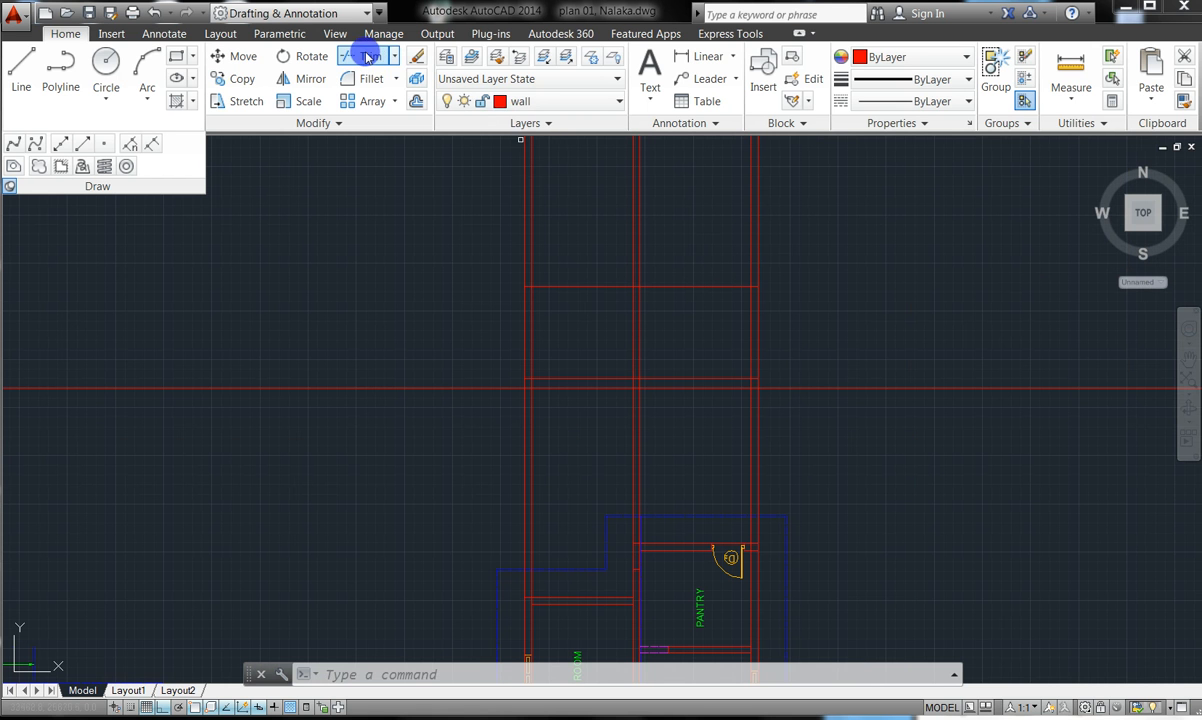
pyautogui.press('Return')
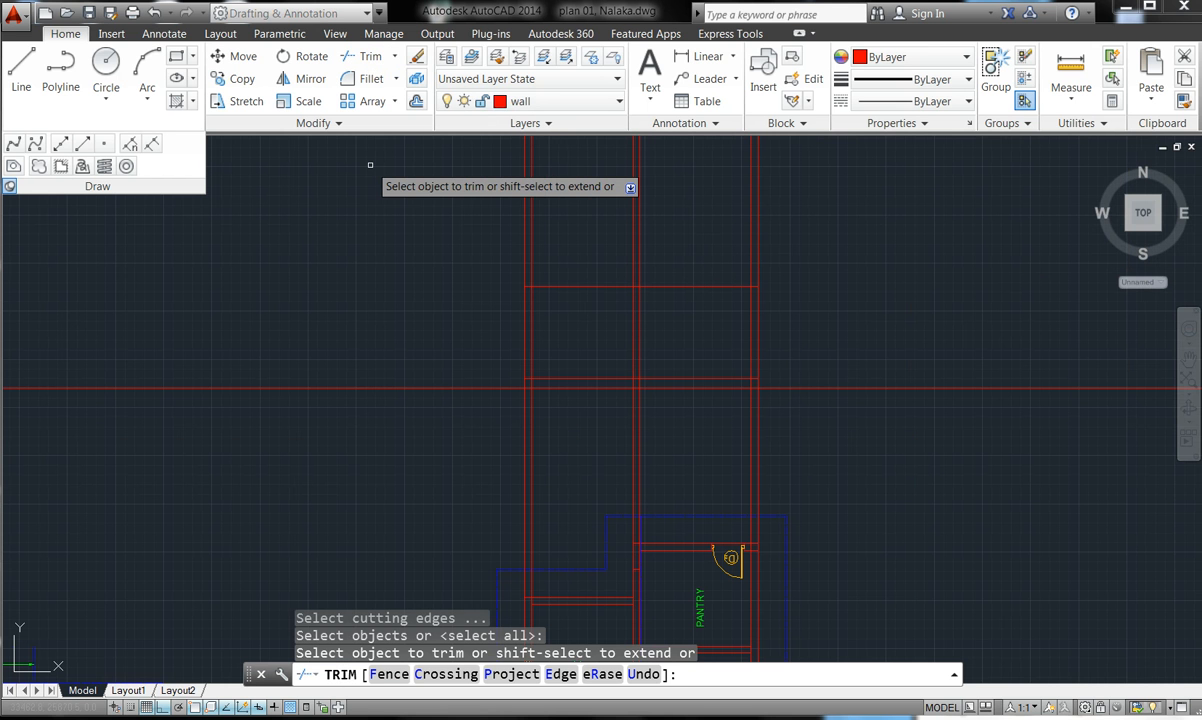
pyautogui.click(810, 221)
pyautogui.click(475, 207)
pyautogui.click(475, 207)
pyautogui.press('Escape')
pyautogui.press('Escape')
pyautogui.press('Escape')
pyautogui.press('Escape')
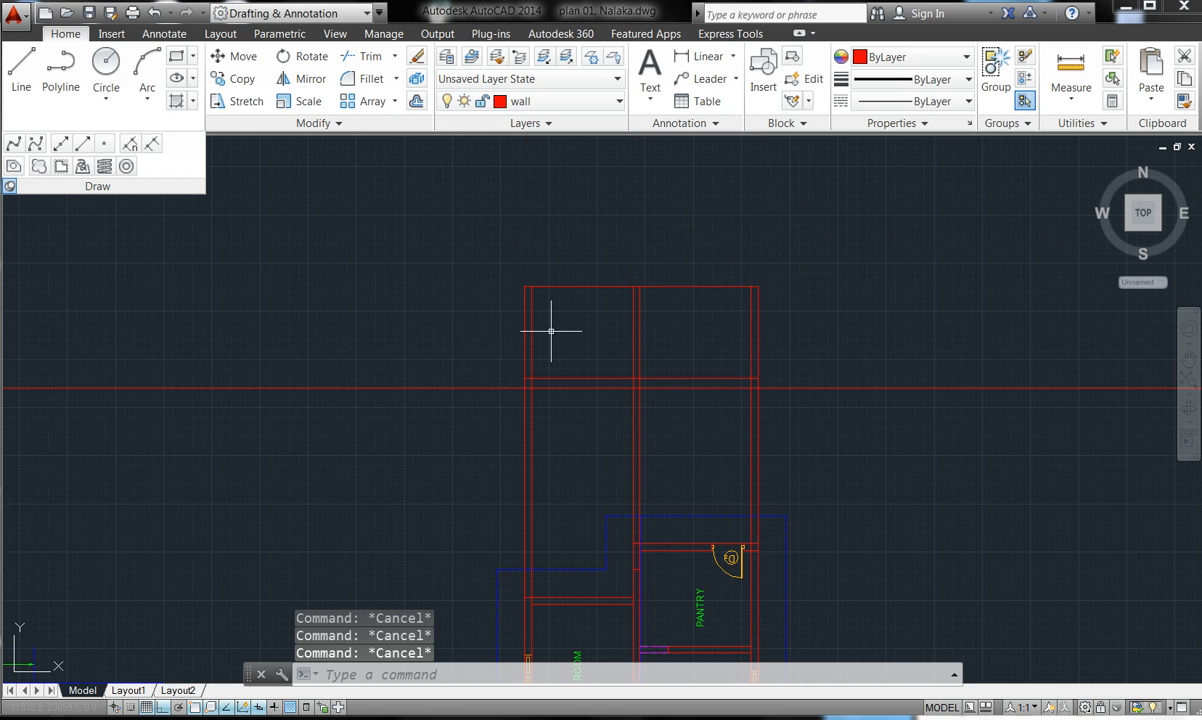
pyautogui.scroll(3, 610, 281)
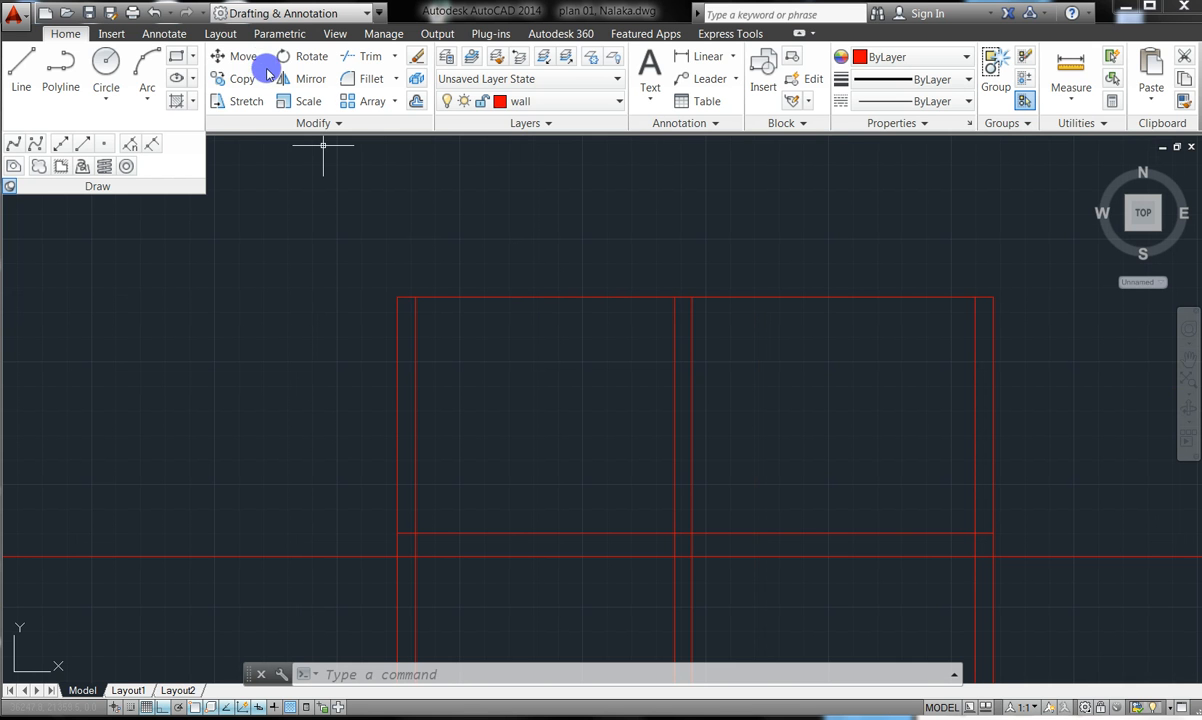
# - Draw a closed polyline box with sides 75, 100, 75 and 100, left of the walls
pyautogui.click(50, 75)
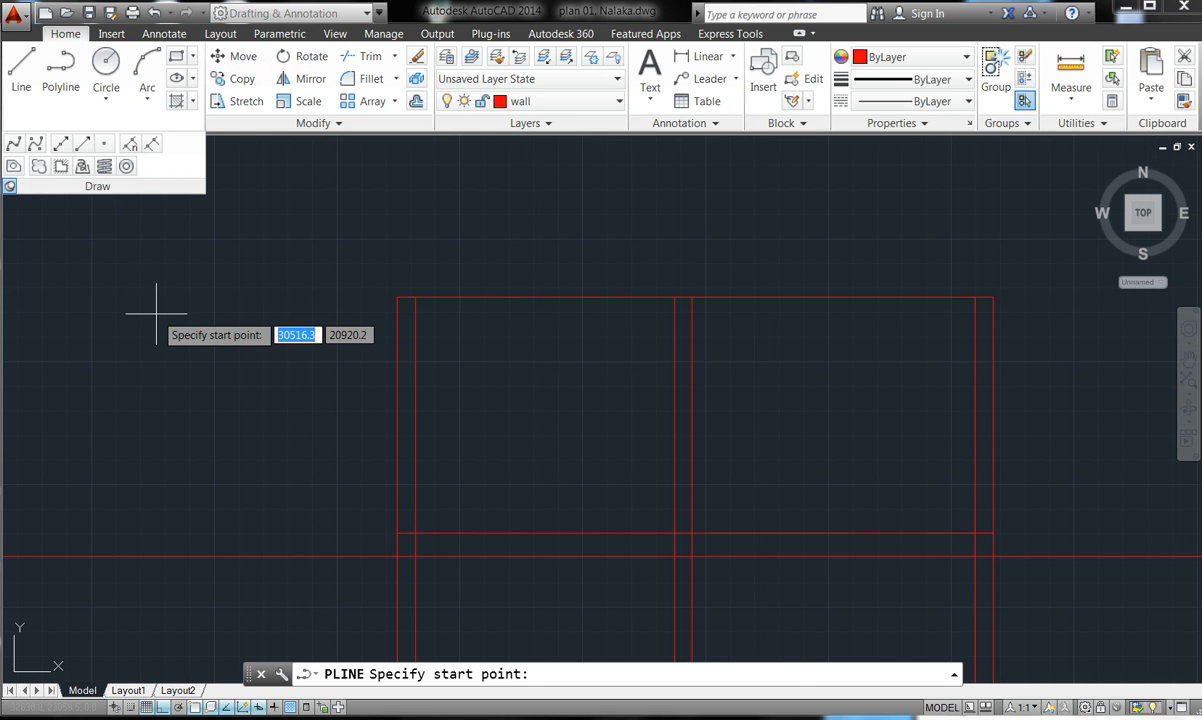
pyautogui.click(156, 313)
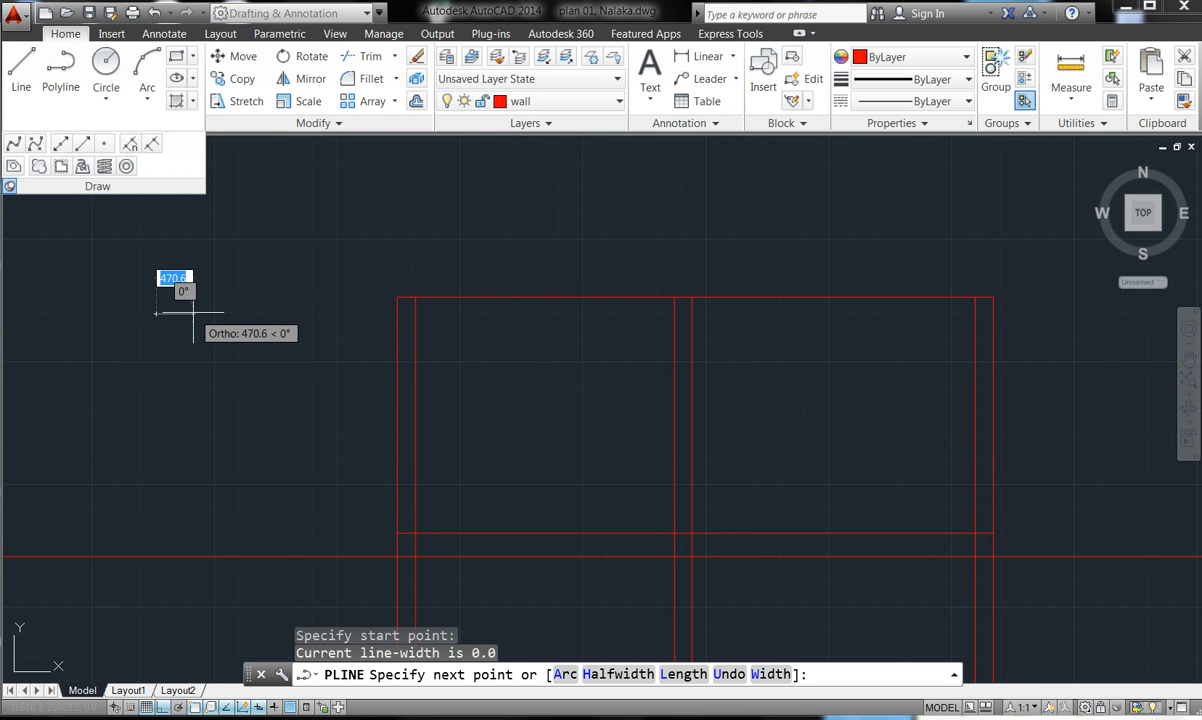
pyautogui.write('75')
pyautogui.press('Return')
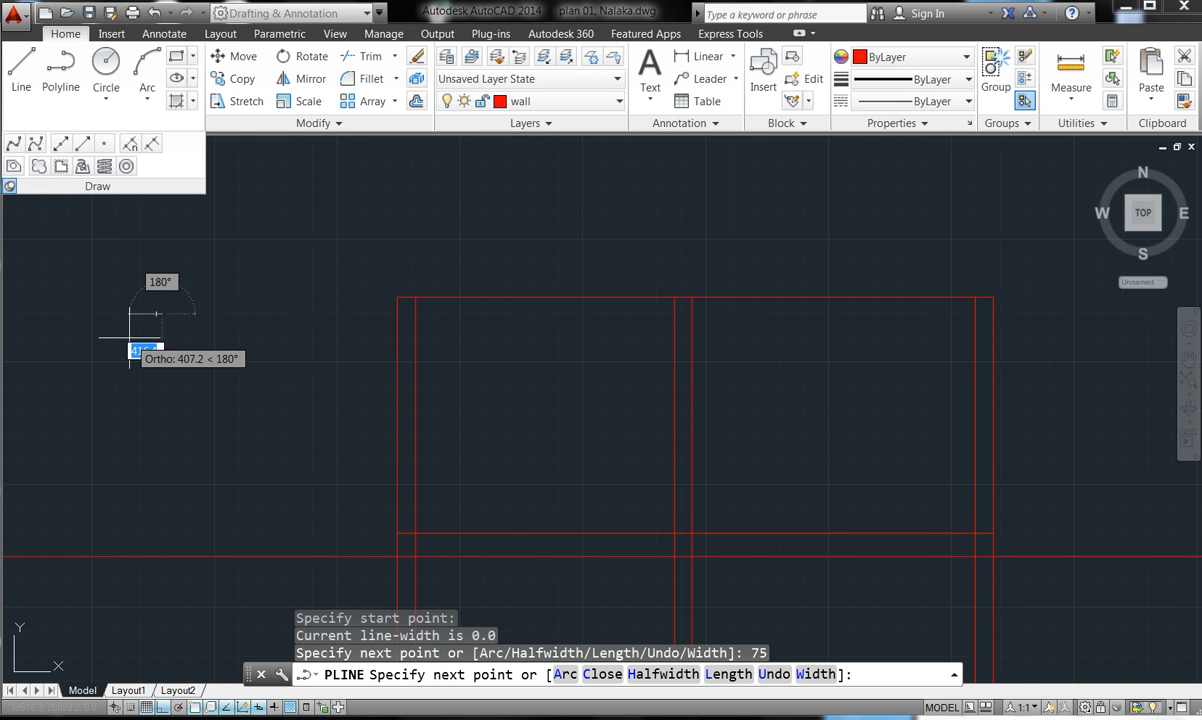
pyautogui.scroll(4, 165, 285)
pyautogui.scroll(4, 118, 340)
pyautogui.scroll(-4, 345, 340)
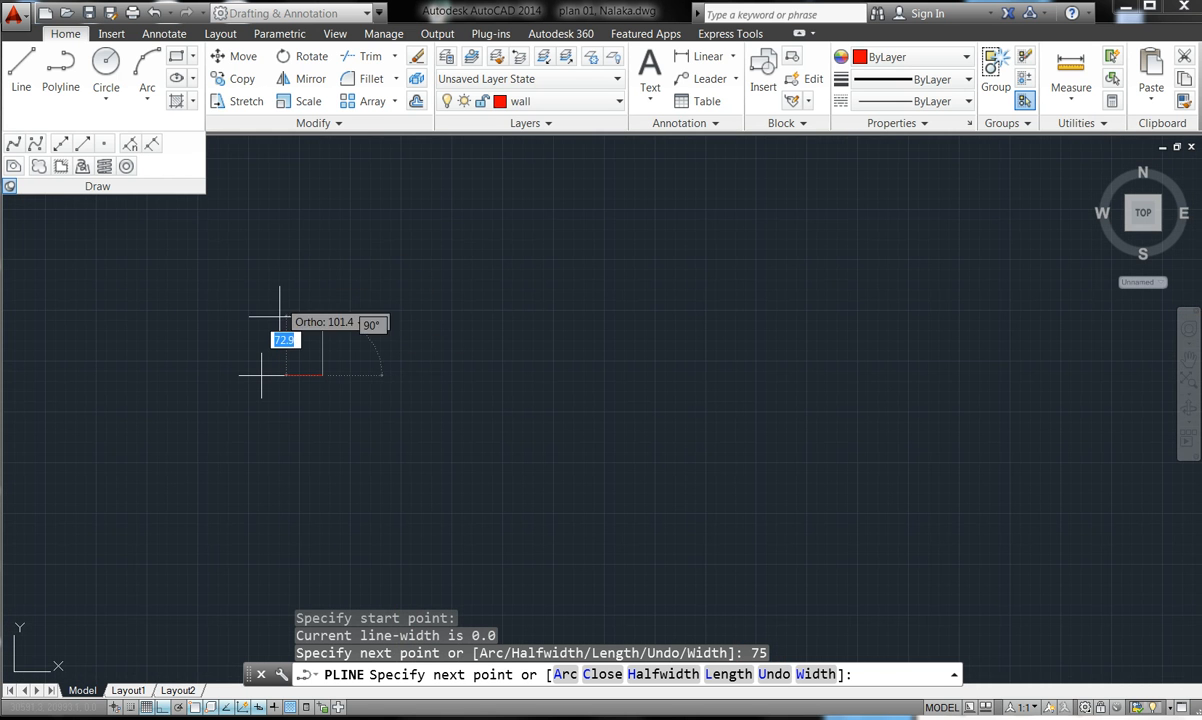
pyautogui.write('1')
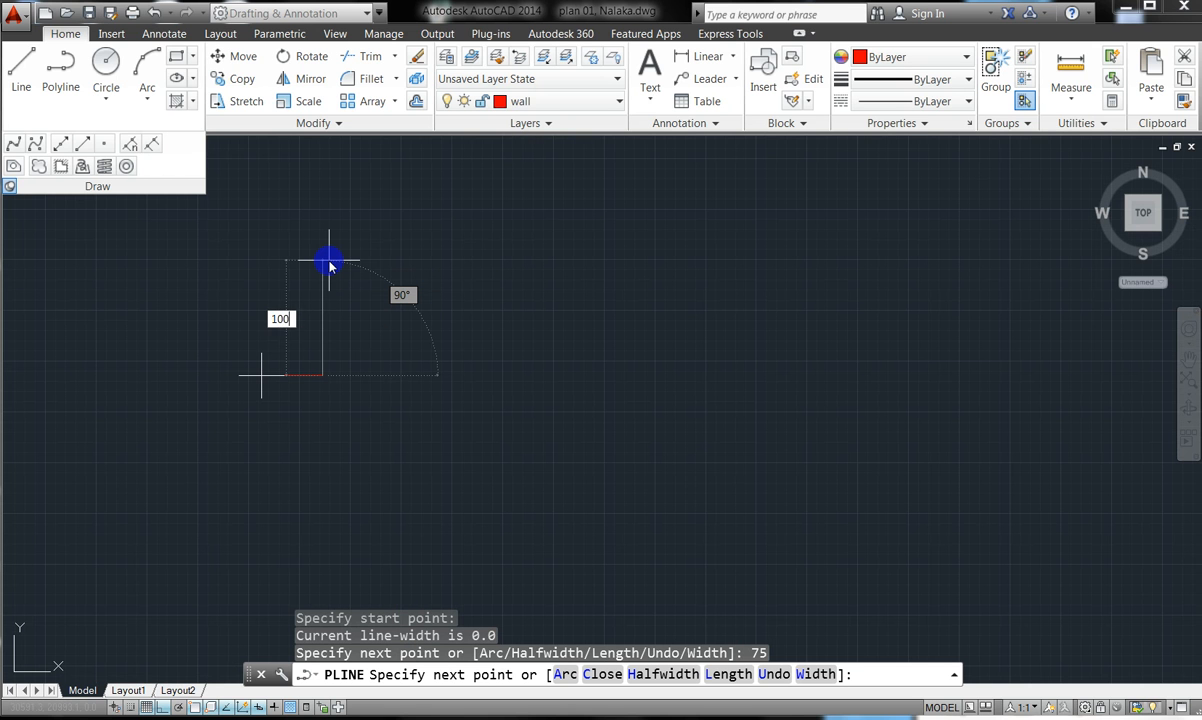
pyautogui.write('00')
pyautogui.click(330, 262)
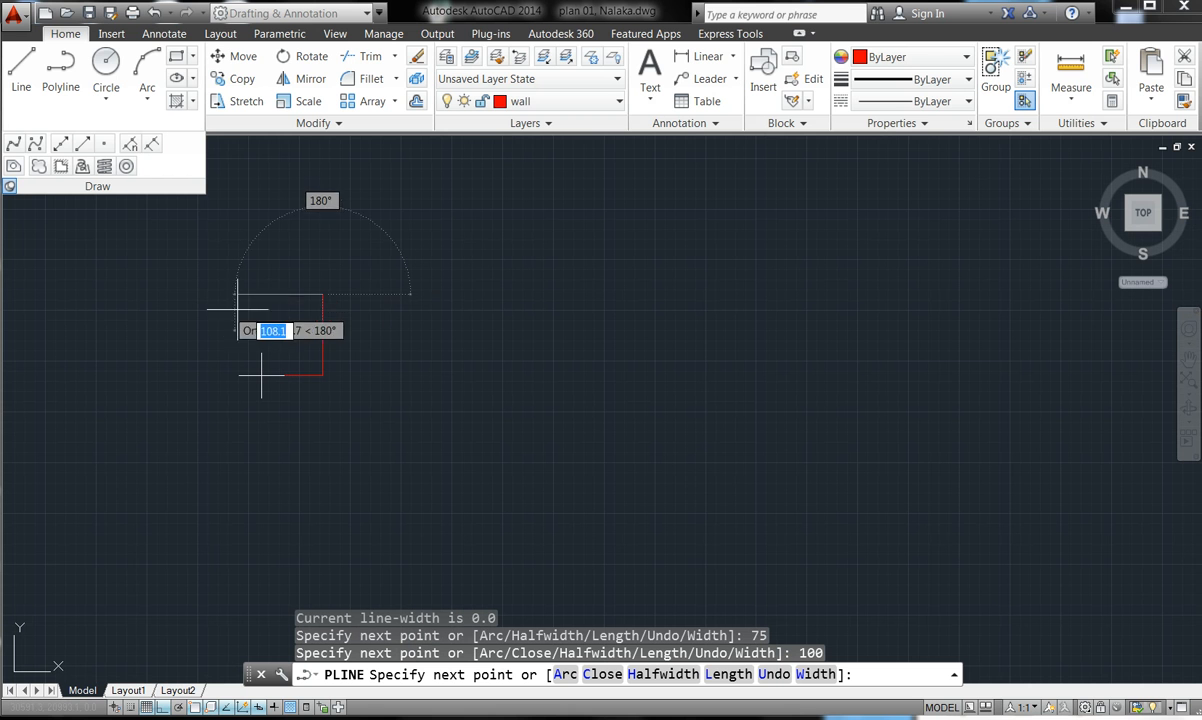
pyautogui.write('75')
pyautogui.press('Return')
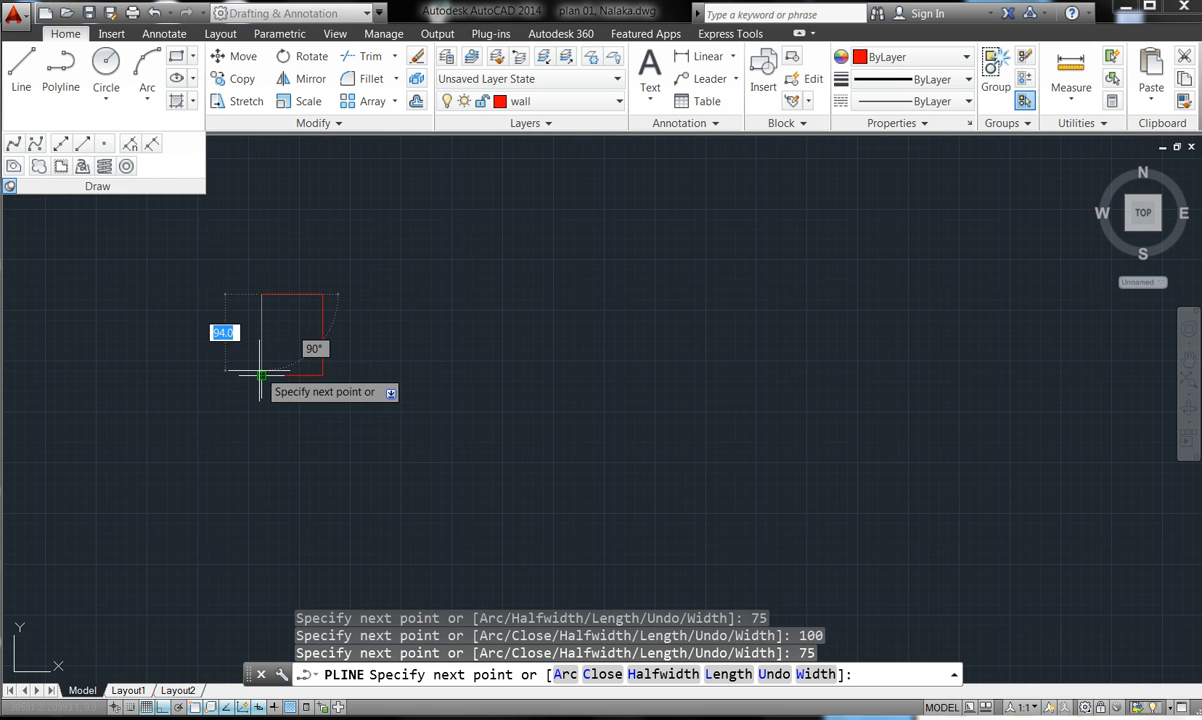
pyautogui.write('100')
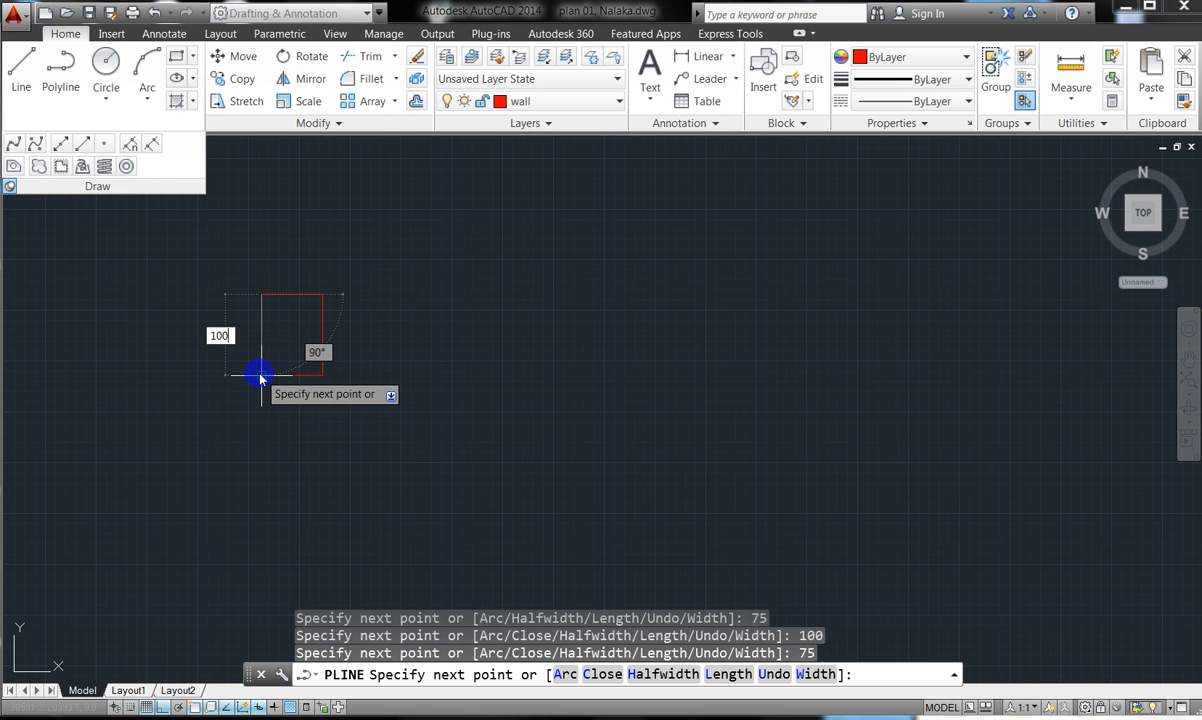
pyautogui.press('Return')
pyautogui.press('Escape')
pyautogui.scroll(-6, 365, 345)
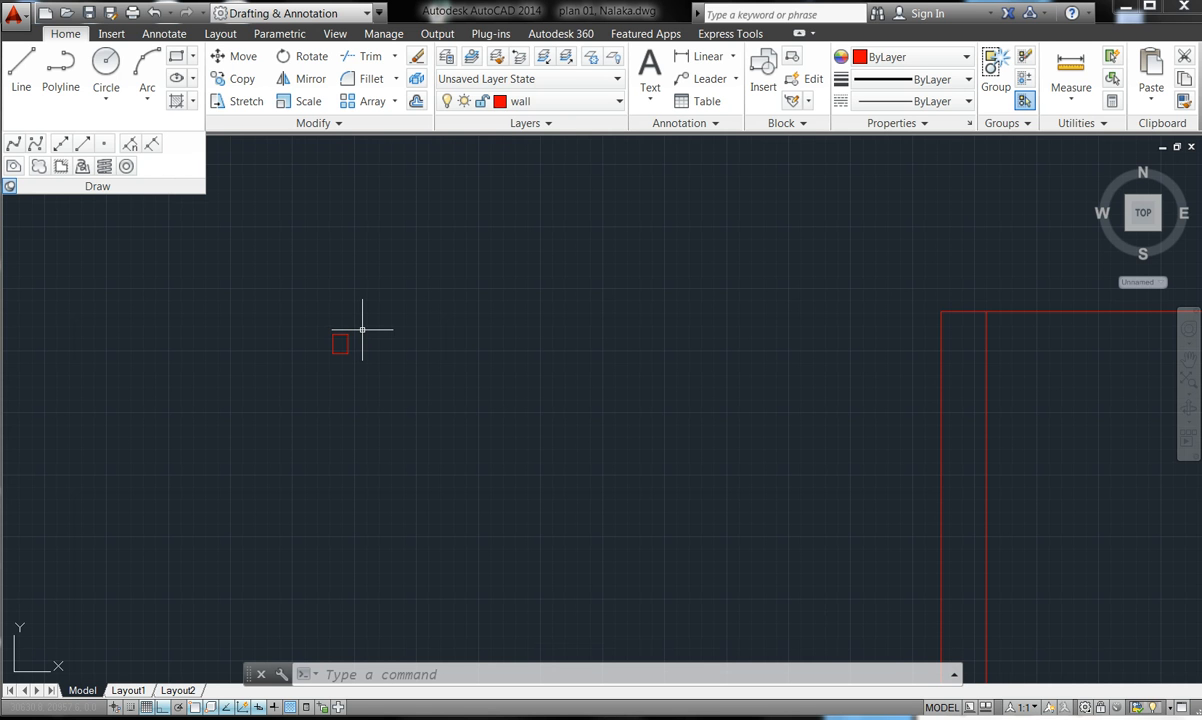
# - Make Door the current layer, then start and cancel a polyline near the rectangle
pyautogui.click(585, 107)
pyautogui.click(560, 183)
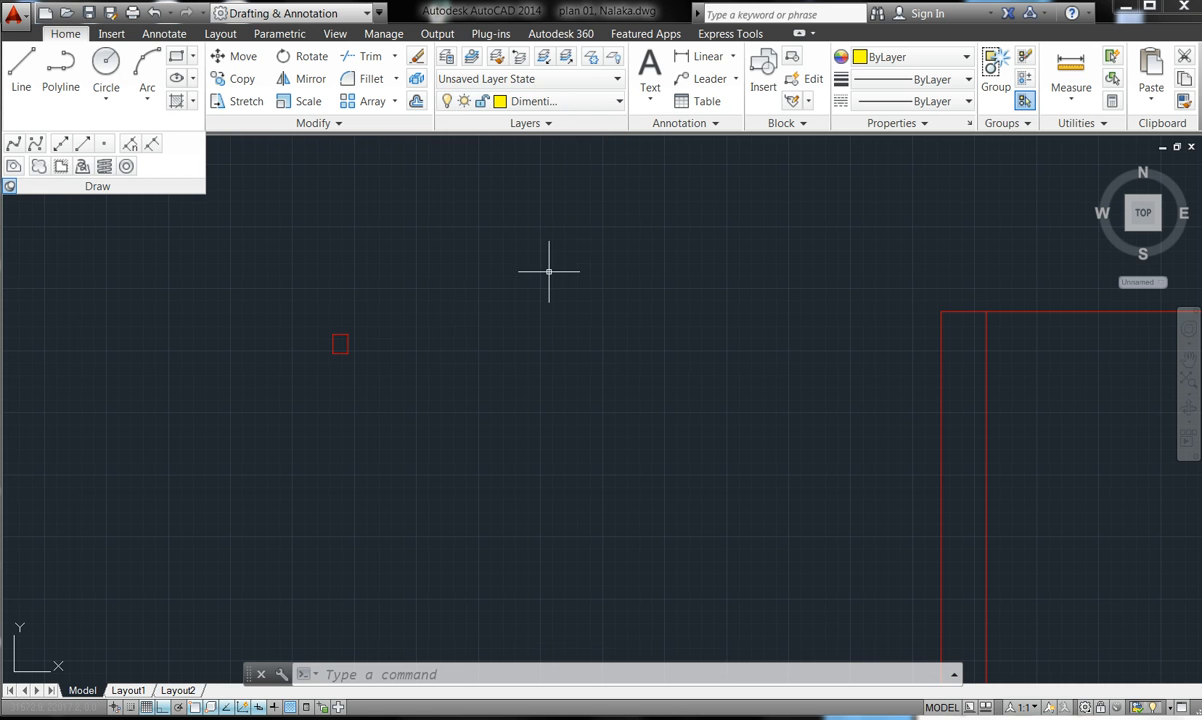
pyautogui.click(614, 103)
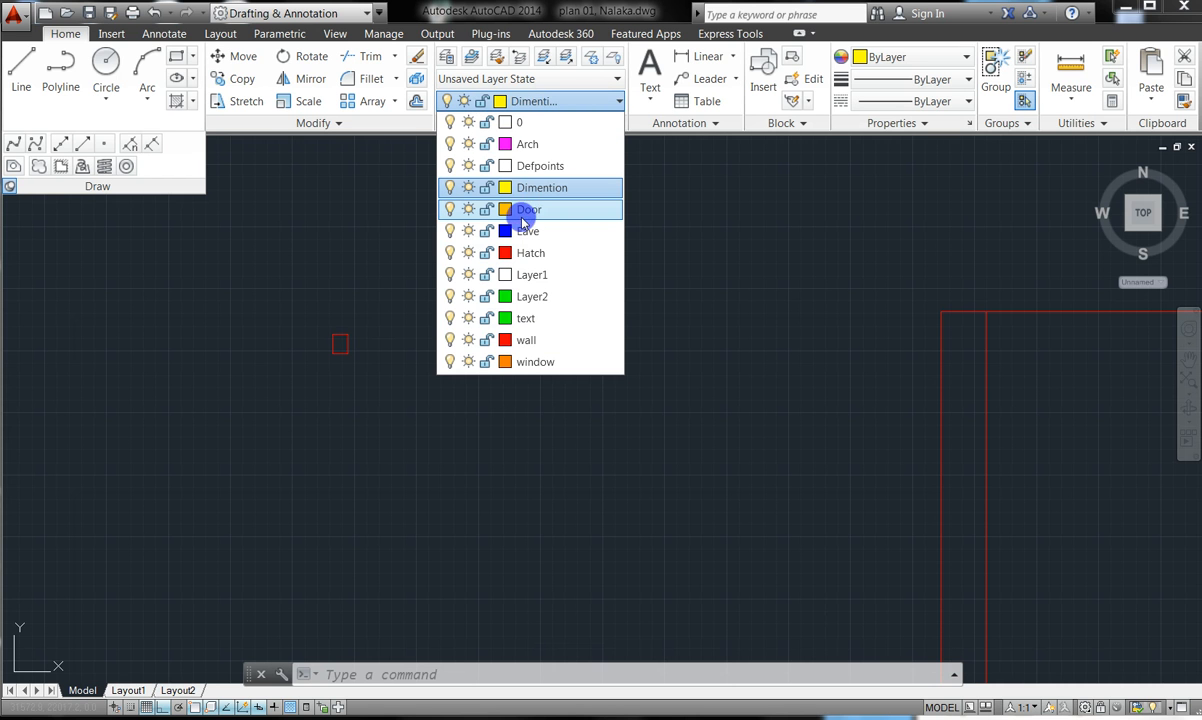
pyautogui.click(525, 210)
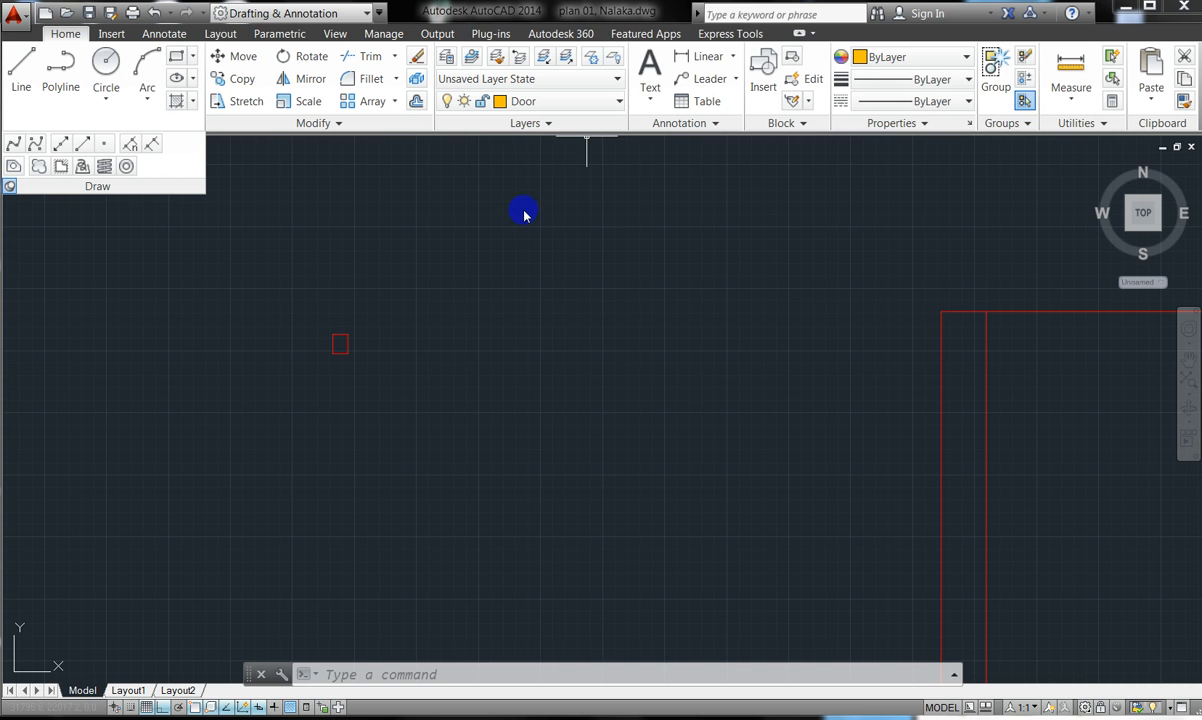
pyautogui.click(427, 388)
pyautogui.click(290, 316)
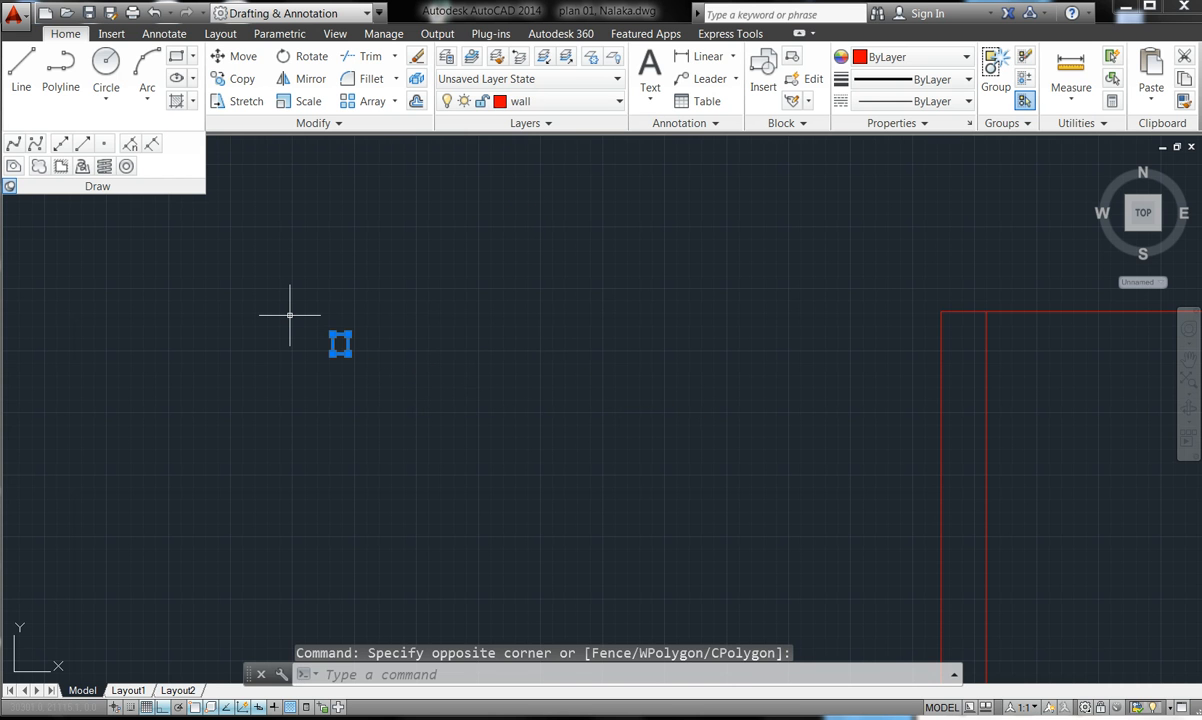
pyautogui.write('pl')
pyautogui.press('Return')
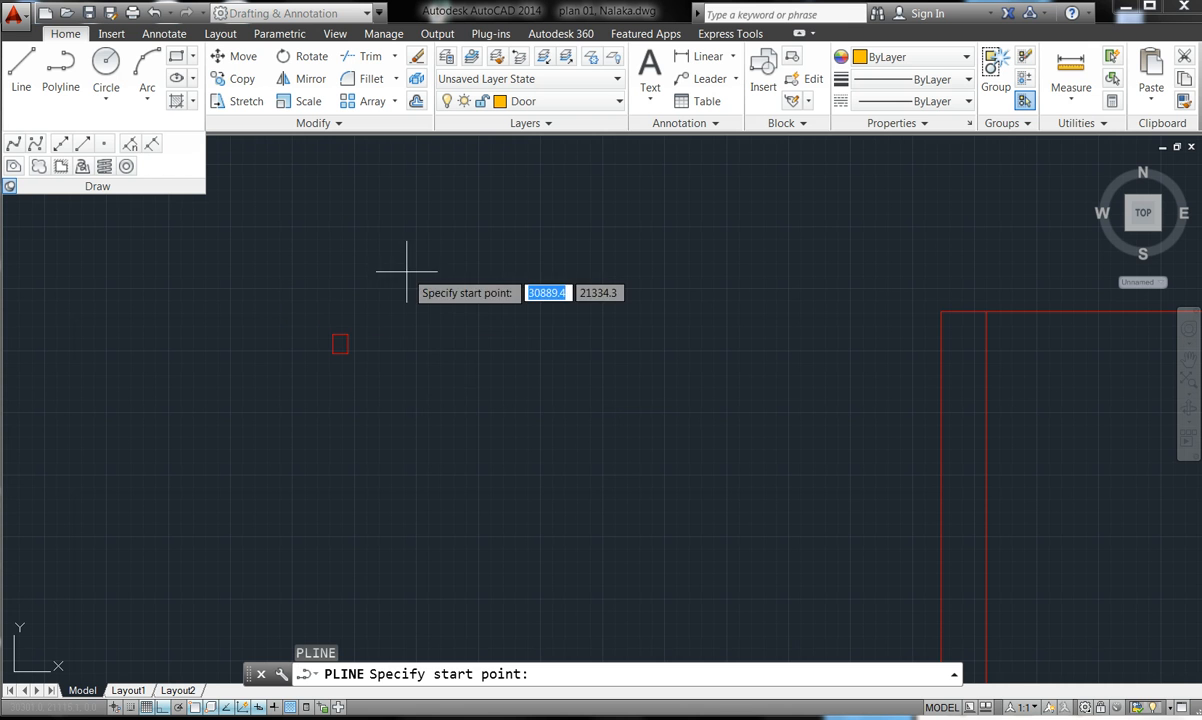
pyautogui.click(334, 335)
pyautogui.press('Escape')
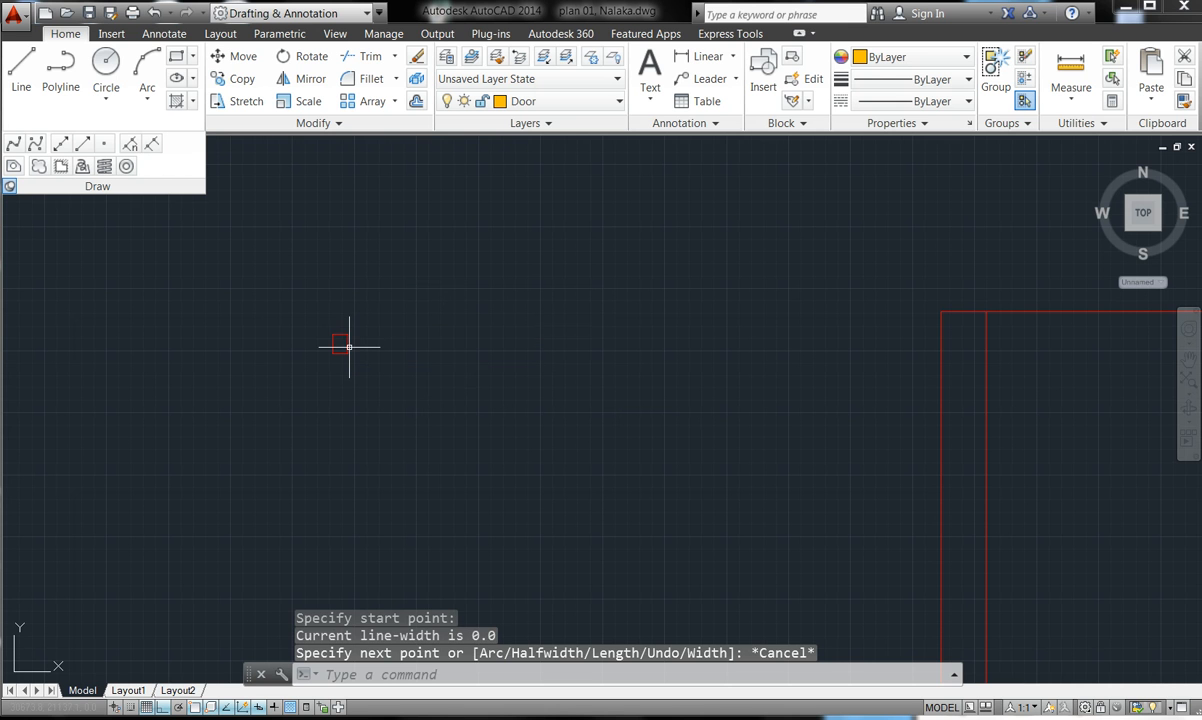
# - Window-select the small rectangle and assign it to the Door layer so it turns orange
pyautogui.click(348, 343)
pyautogui.click(336, 343)
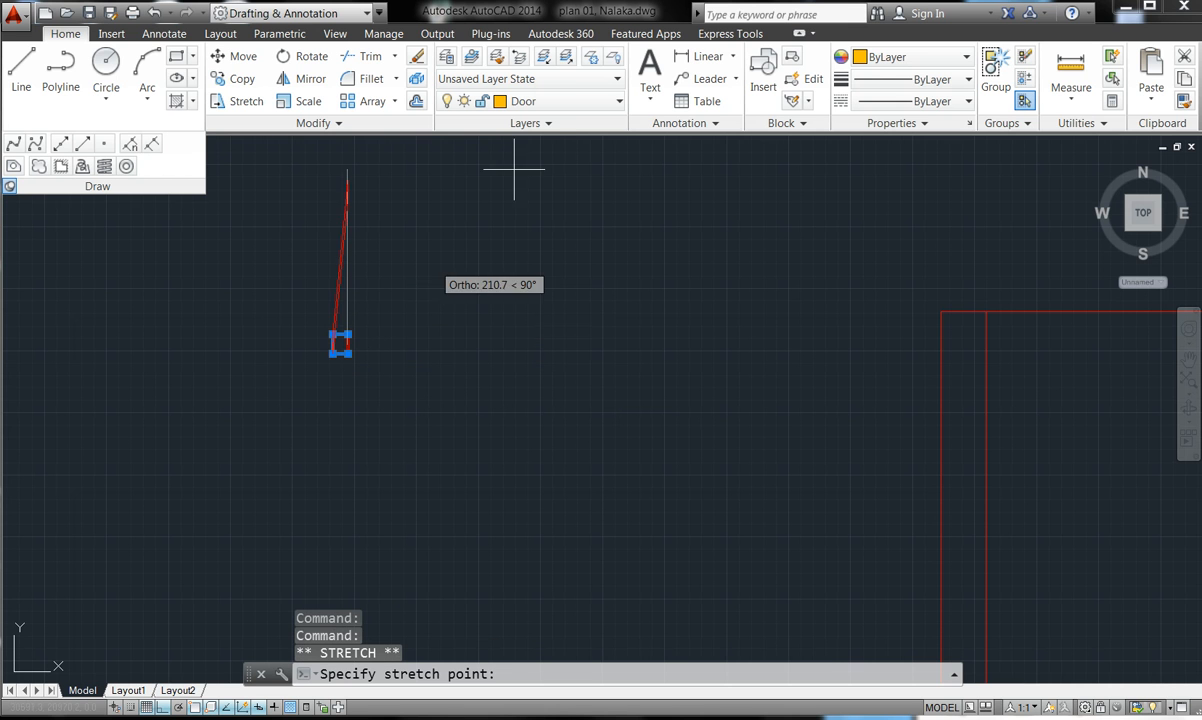
pyautogui.press('Escape')
pyautogui.press('Escape')
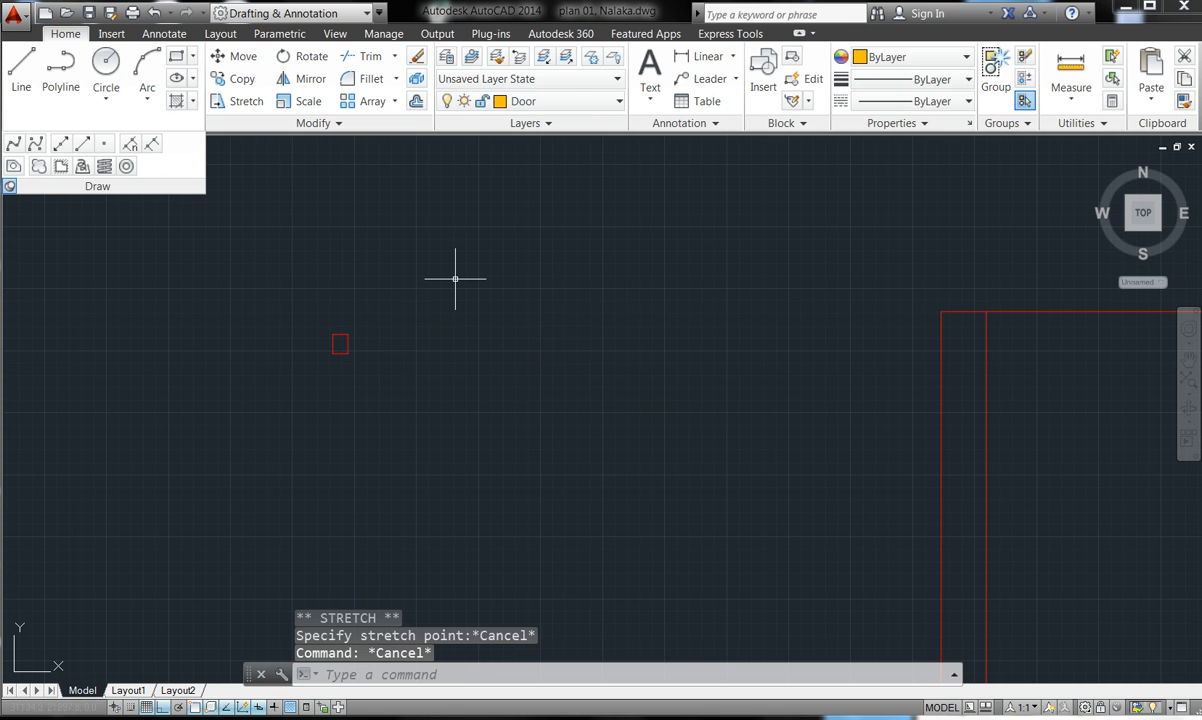
pyautogui.click(368, 370)
pyautogui.click(301, 298)
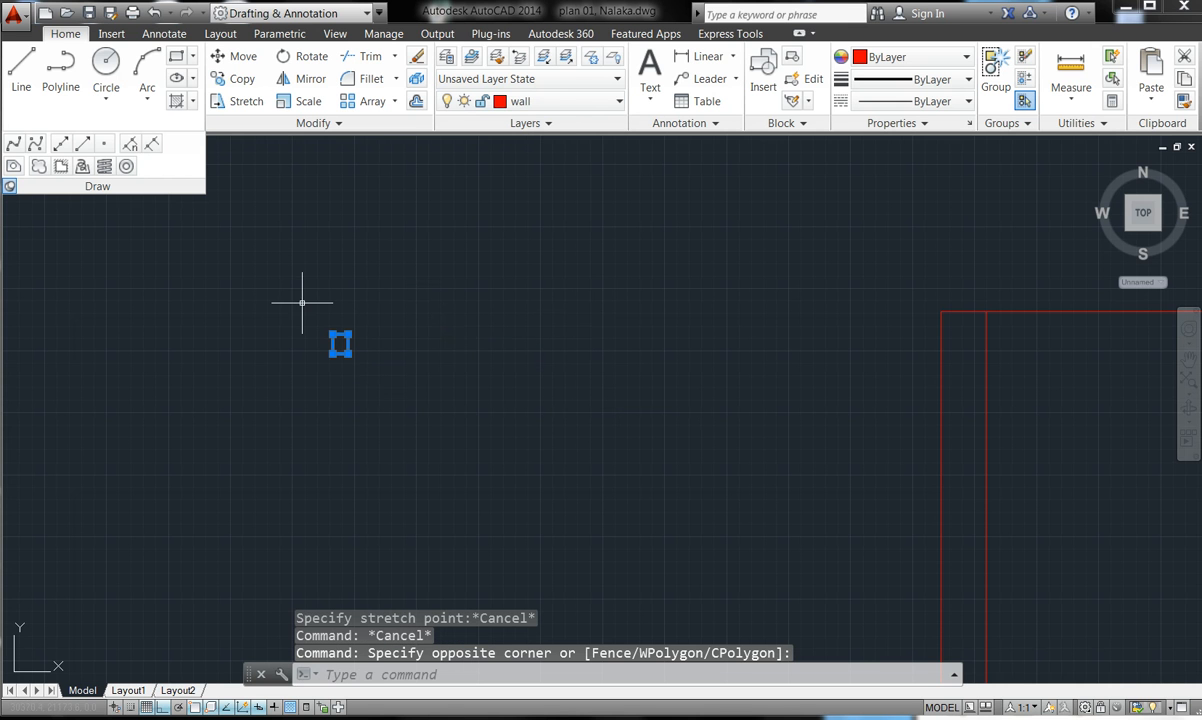
pyautogui.click(618, 104)
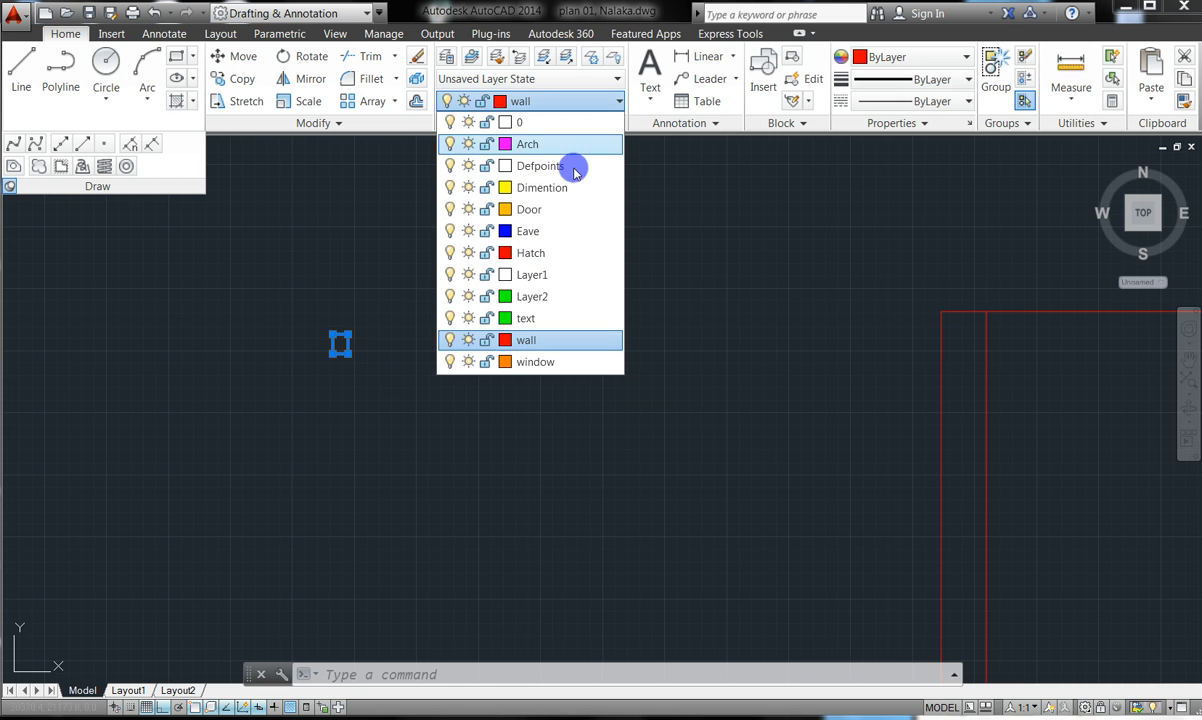
pyautogui.click(549, 212)
pyautogui.press('Escape')
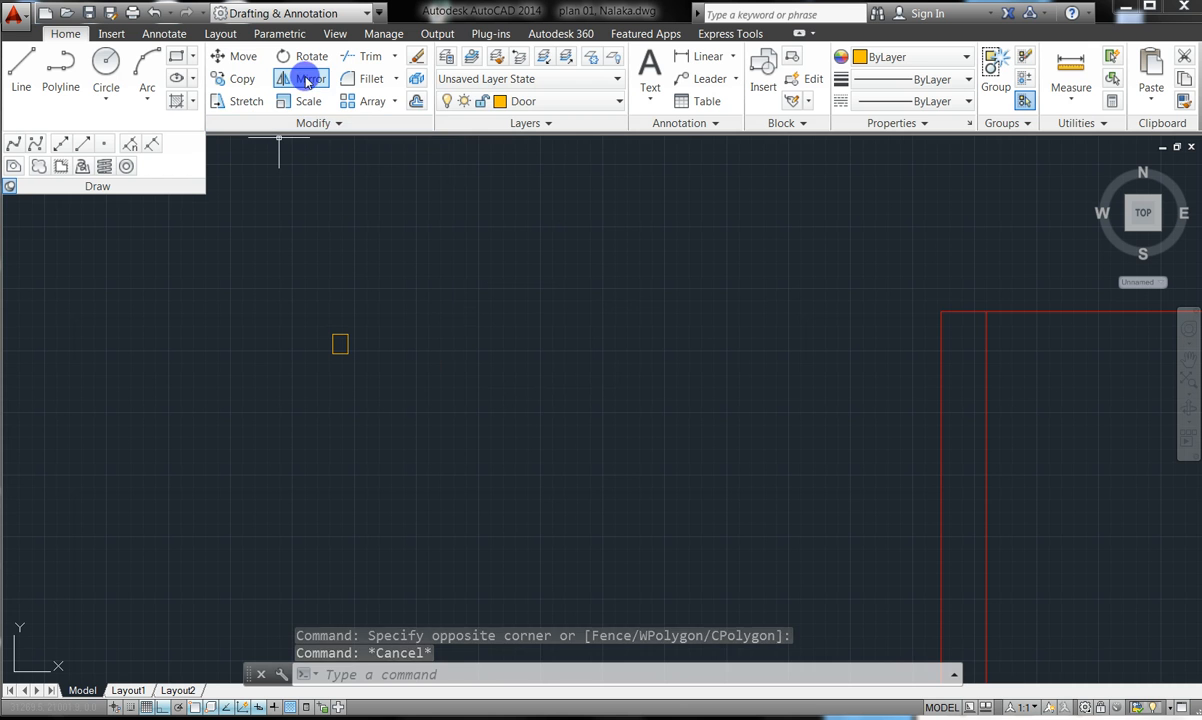
# - Move the rectangle by its bottom-edge midpoint onto the top of the wall outline
pyautogui.click(243, 58)
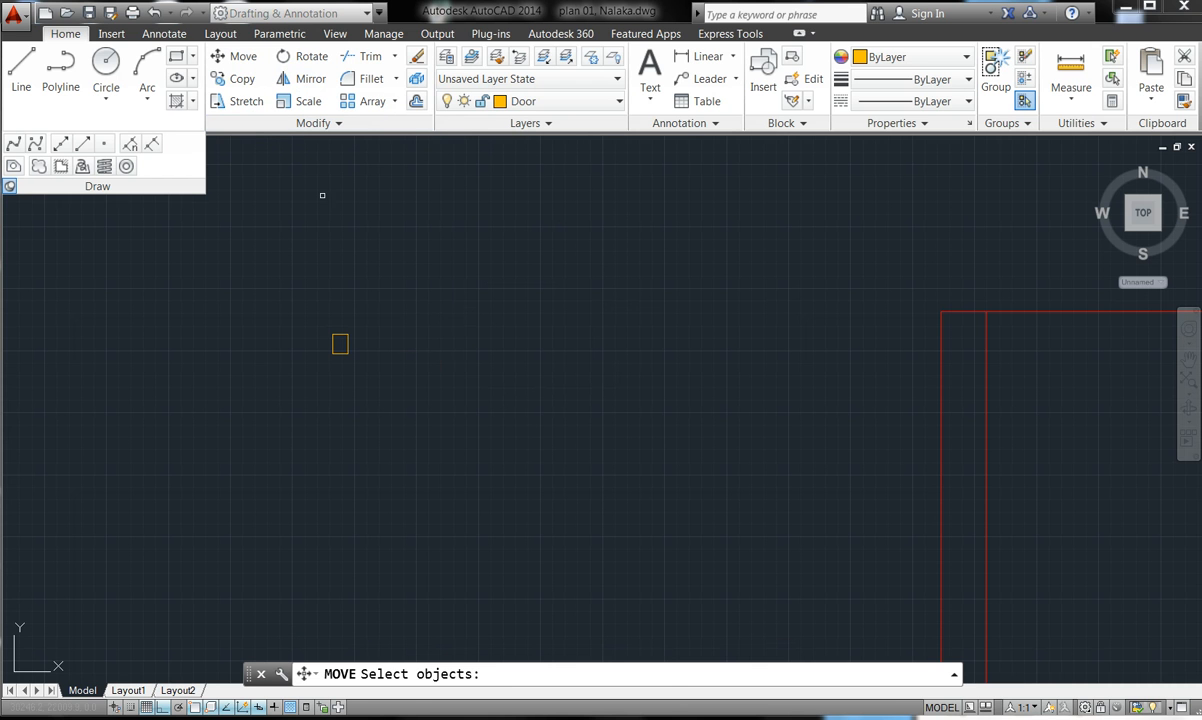
pyautogui.click(451, 405)
pyautogui.click(269, 307)
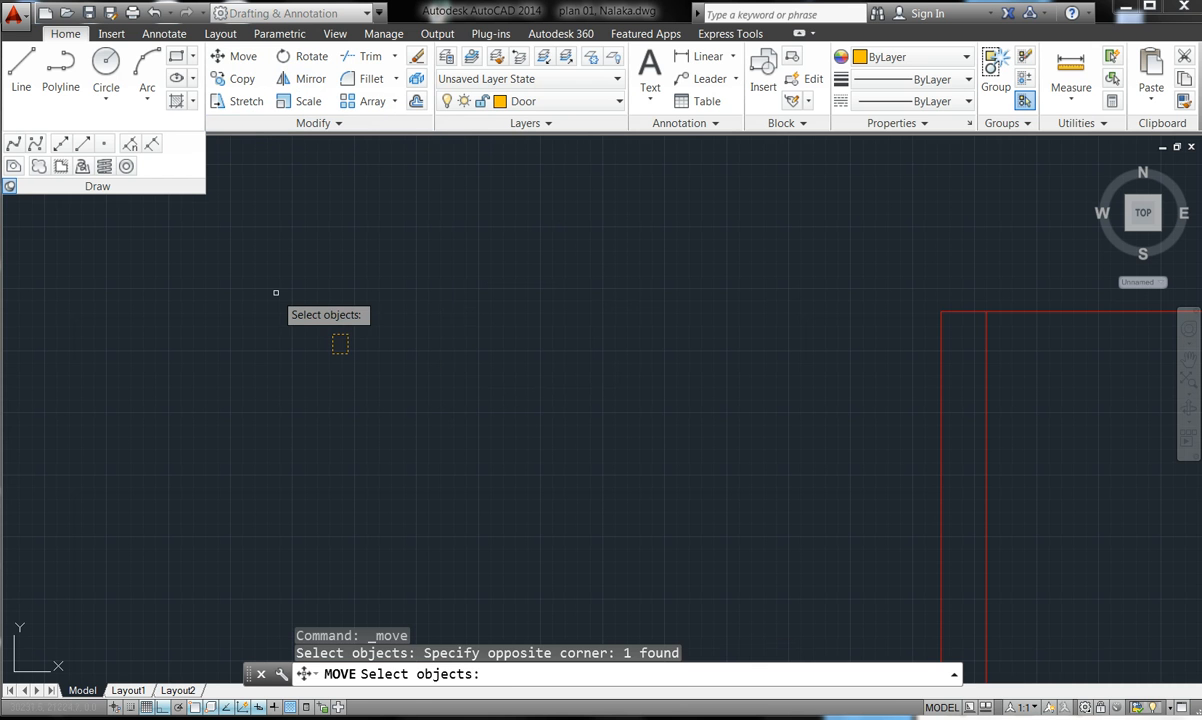
pyautogui.press('Return')
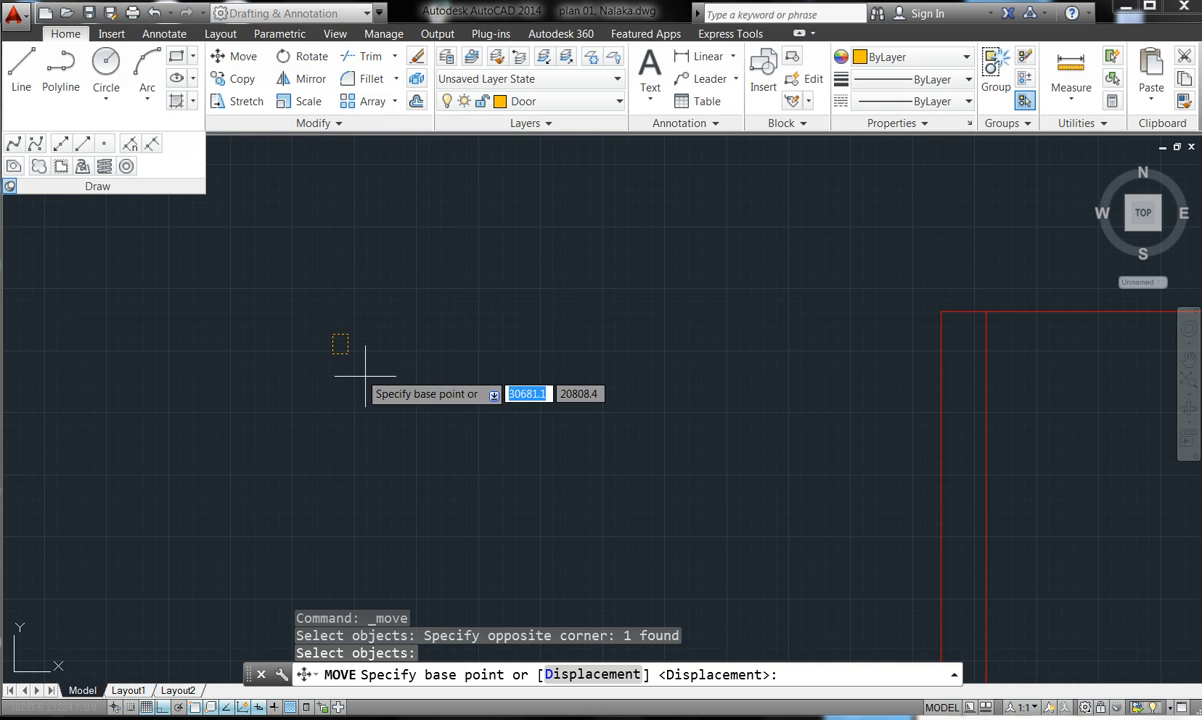
pyautogui.scroll(6, 276, 310)
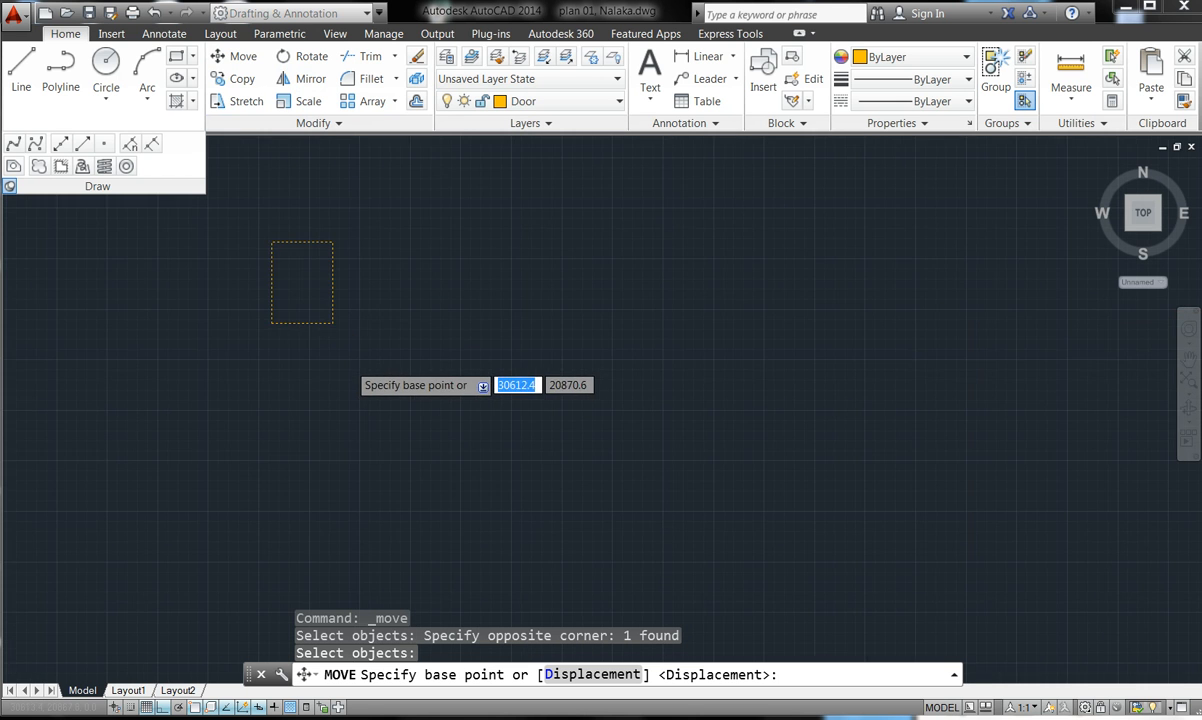
pyautogui.click(273, 298)
pyautogui.scroll(-7, 340, 290)
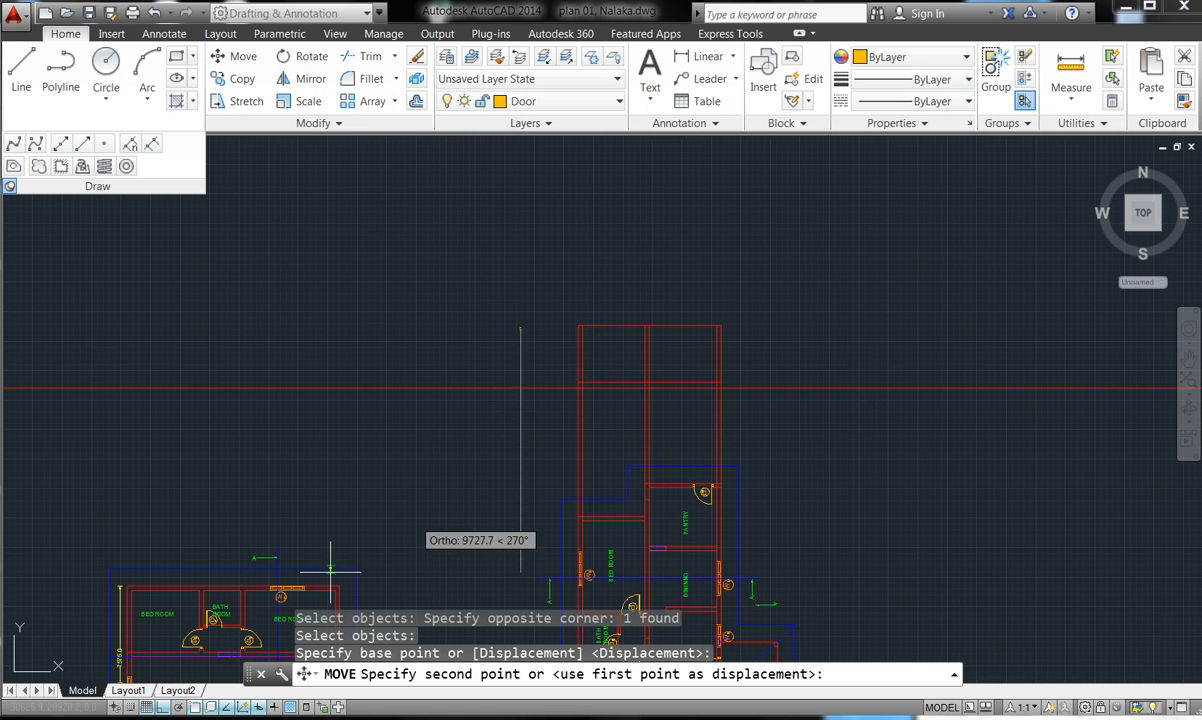
pyautogui.click(162, 707)
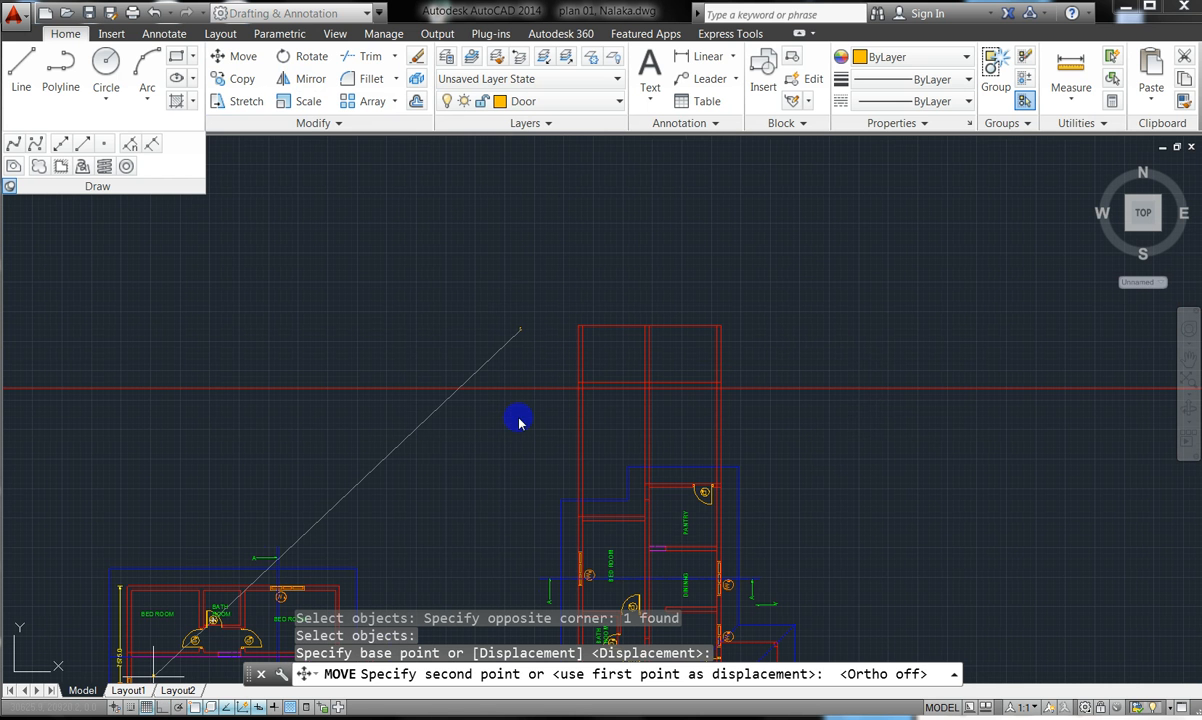
pyautogui.scroll(-2, 585, 325)
pyautogui.scroll(5, 578, 324)
pyautogui.scroll(6, 571, 325)
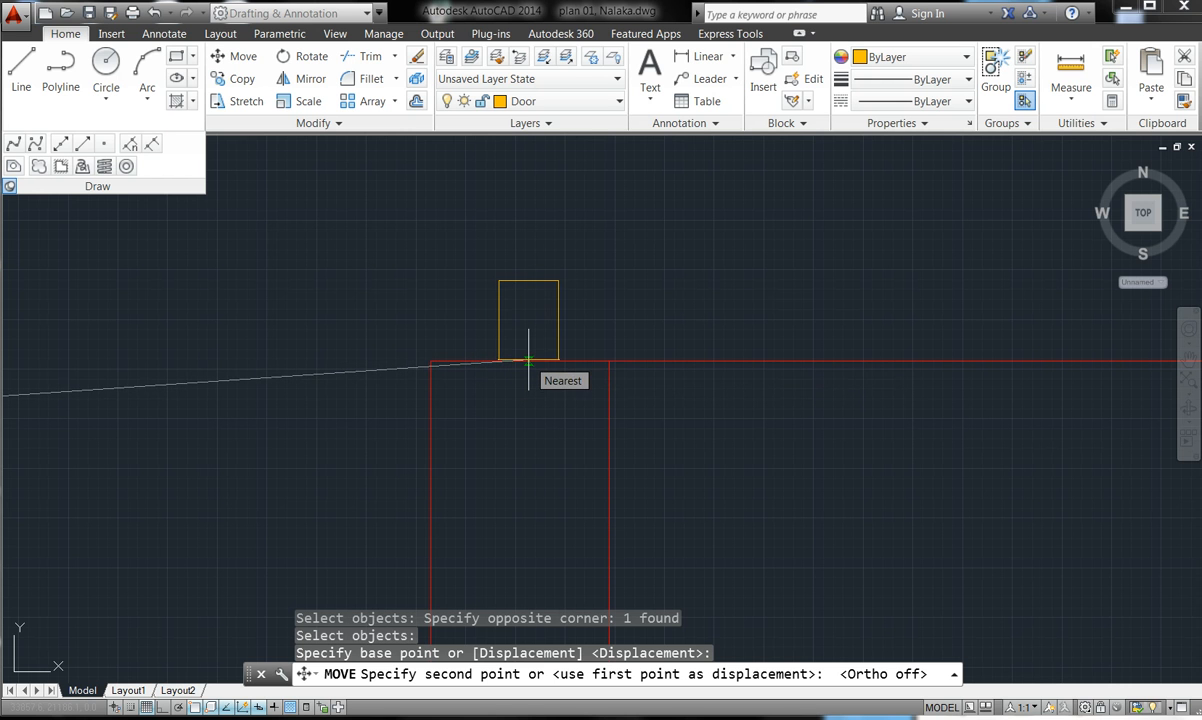
pyautogui.click(472, 321)
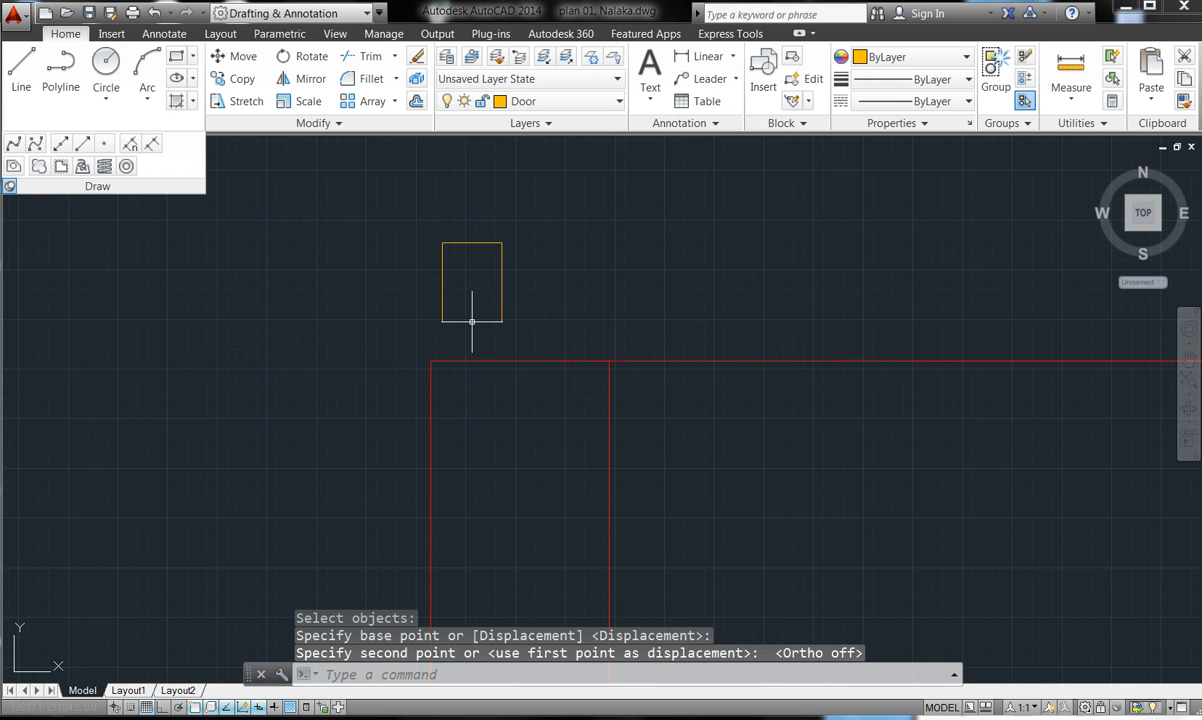
# - Draw a line along the wall top from its left corner to the next wall junction
pyautogui.click(24, 75)
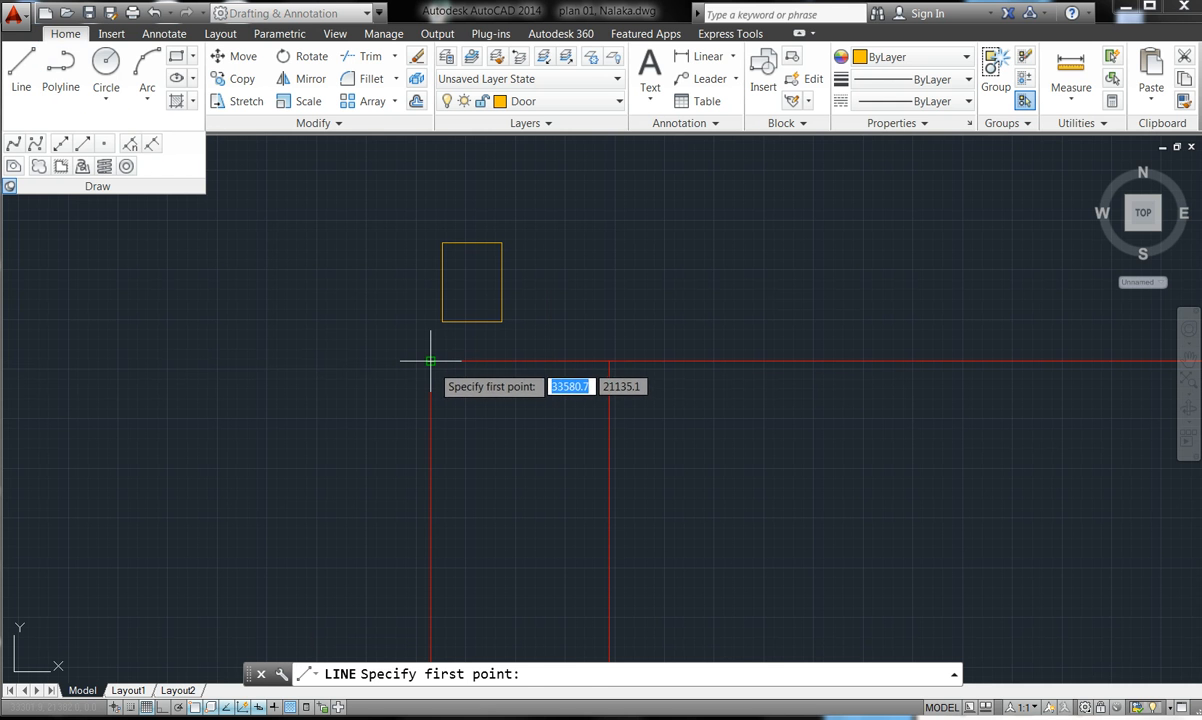
pyautogui.click(431, 361)
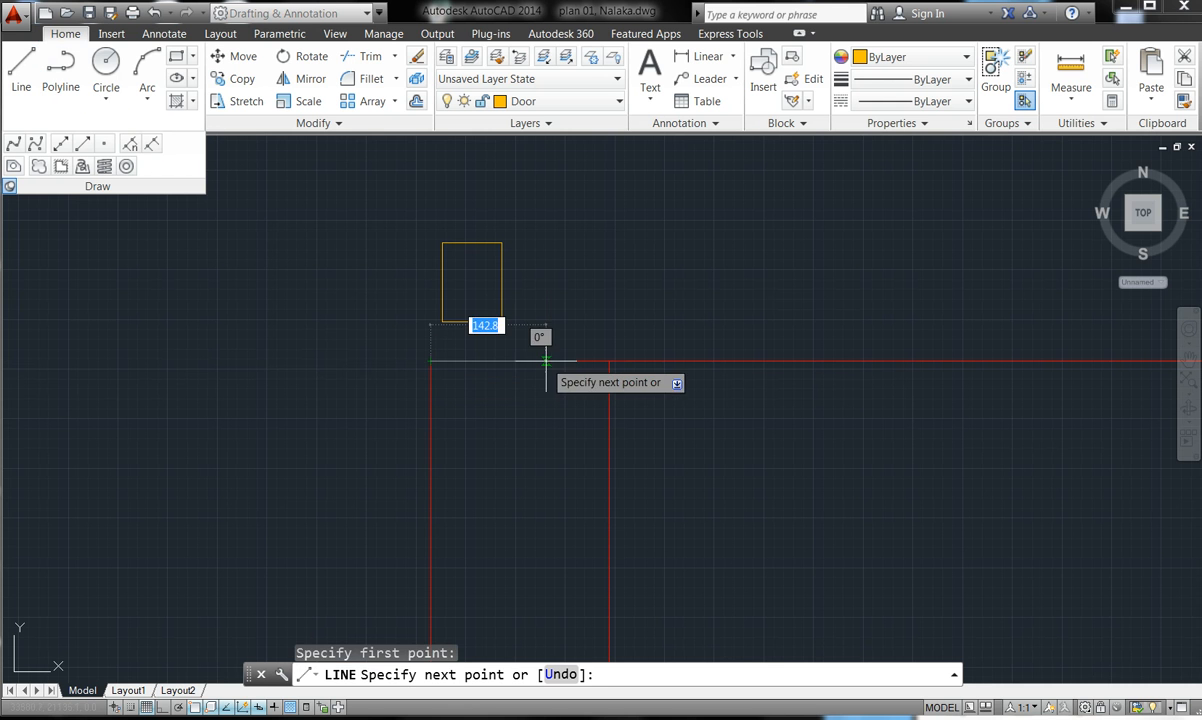
pyautogui.click(609, 361)
pyautogui.press('Return')
# - Move the rectangle so its bottom midpoint sits centred on the new wall-top line
pyautogui.click(228, 57)
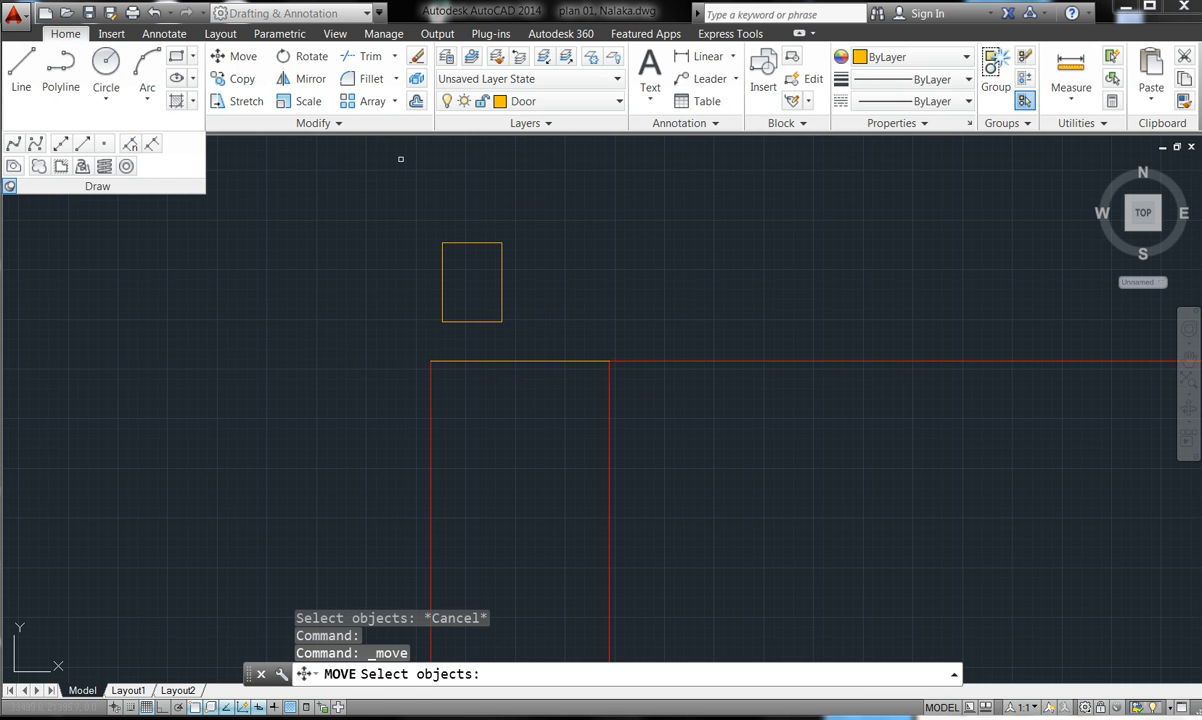
pyautogui.click(505, 232)
pyautogui.click(450, 248)
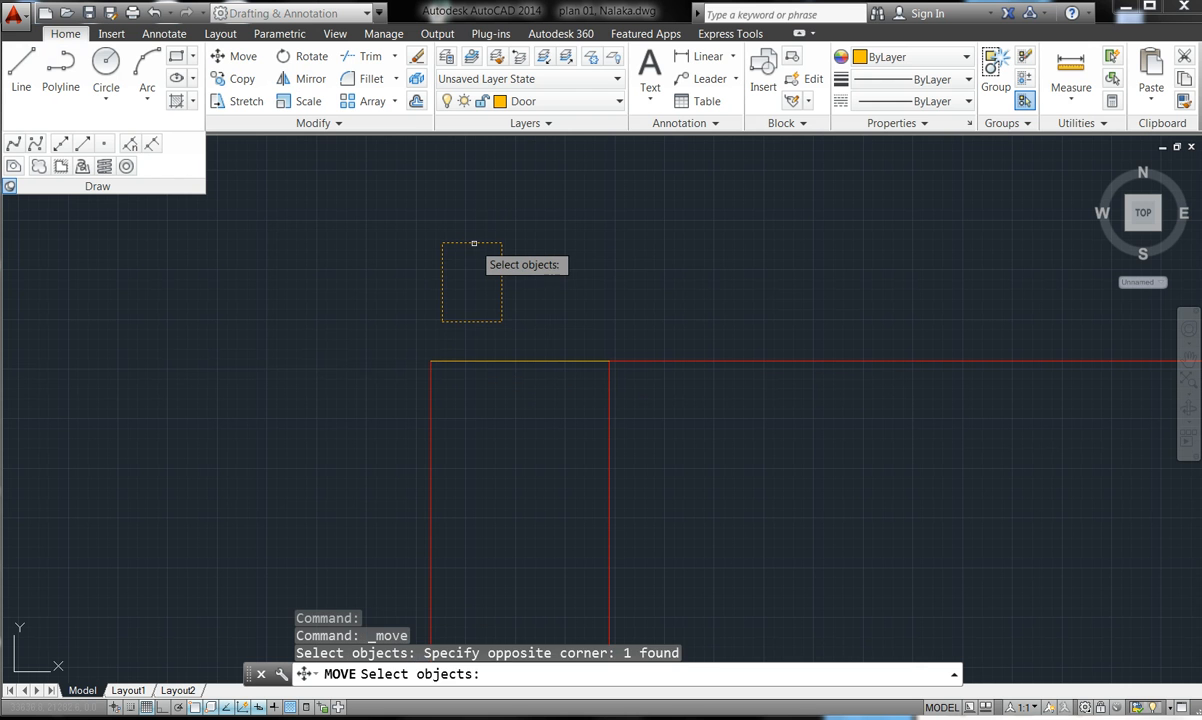
pyautogui.press('Return')
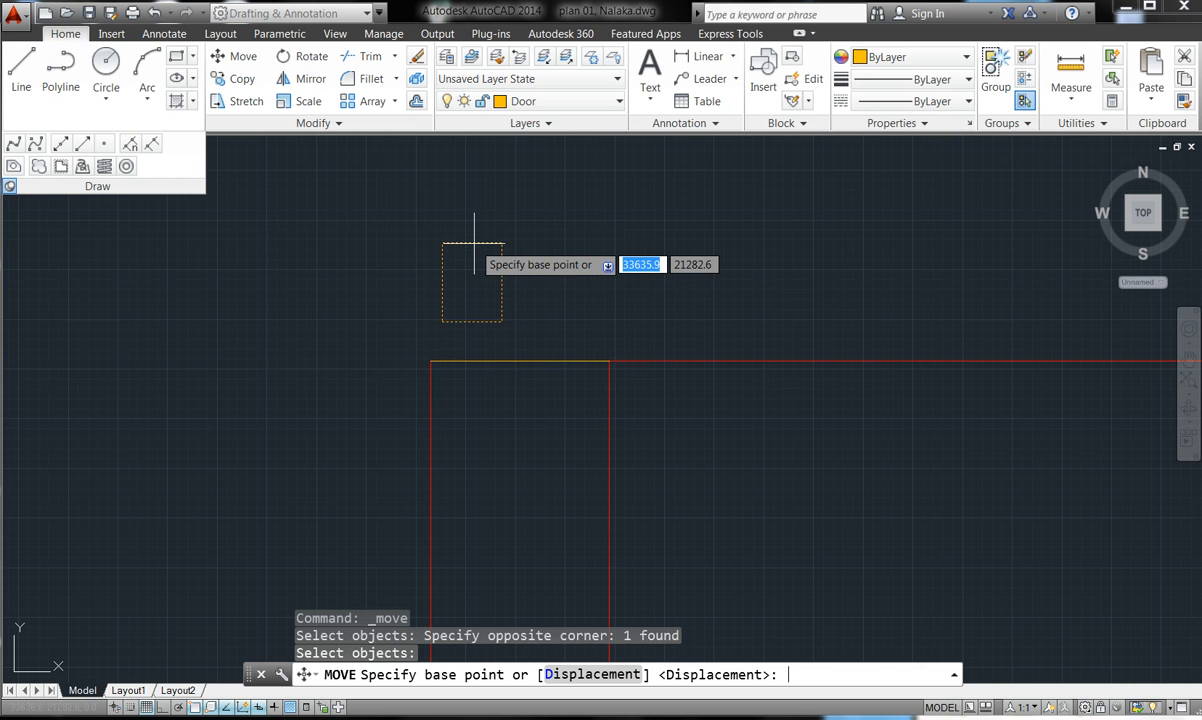
pyautogui.doubleClick(472, 322)
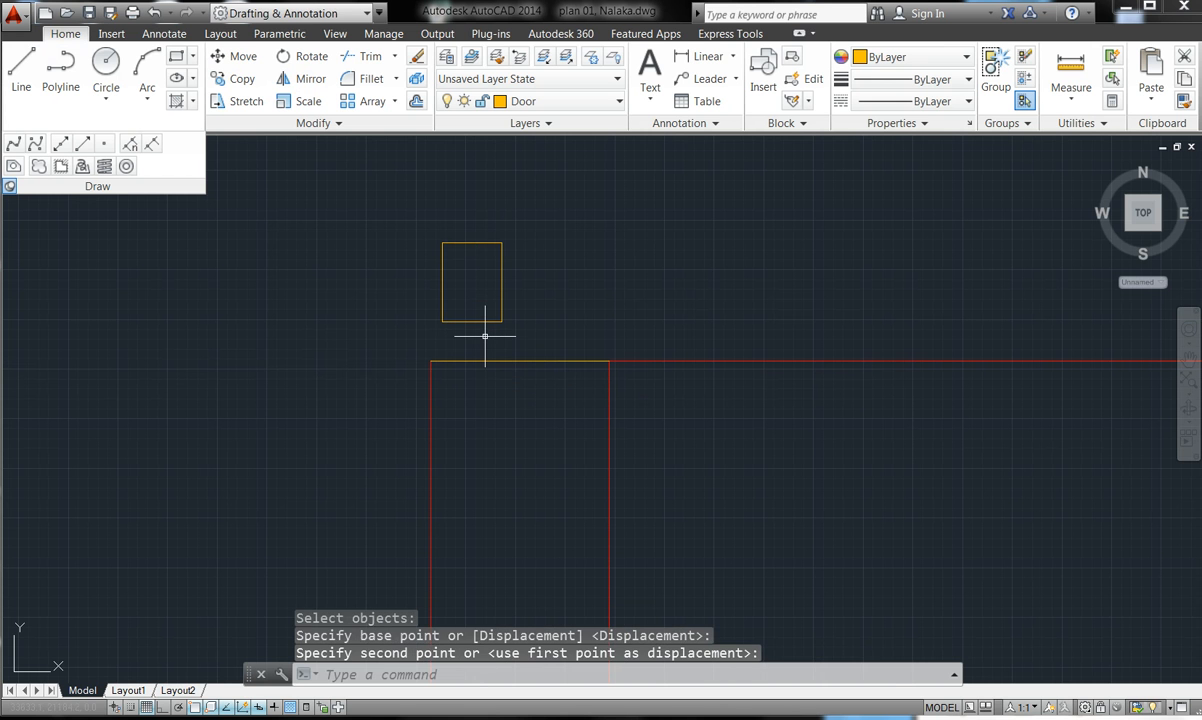
pyautogui.press('Return')
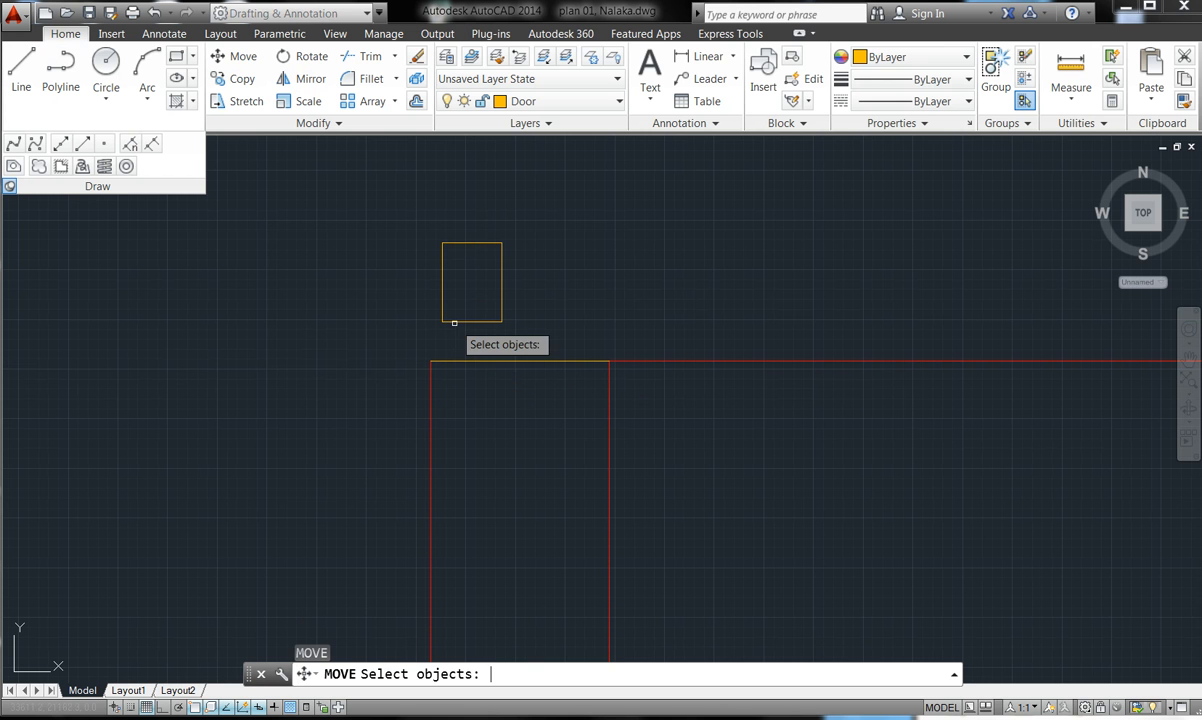
pyautogui.click(470, 325)
pyautogui.click(463, 315)
pyautogui.press('Return')
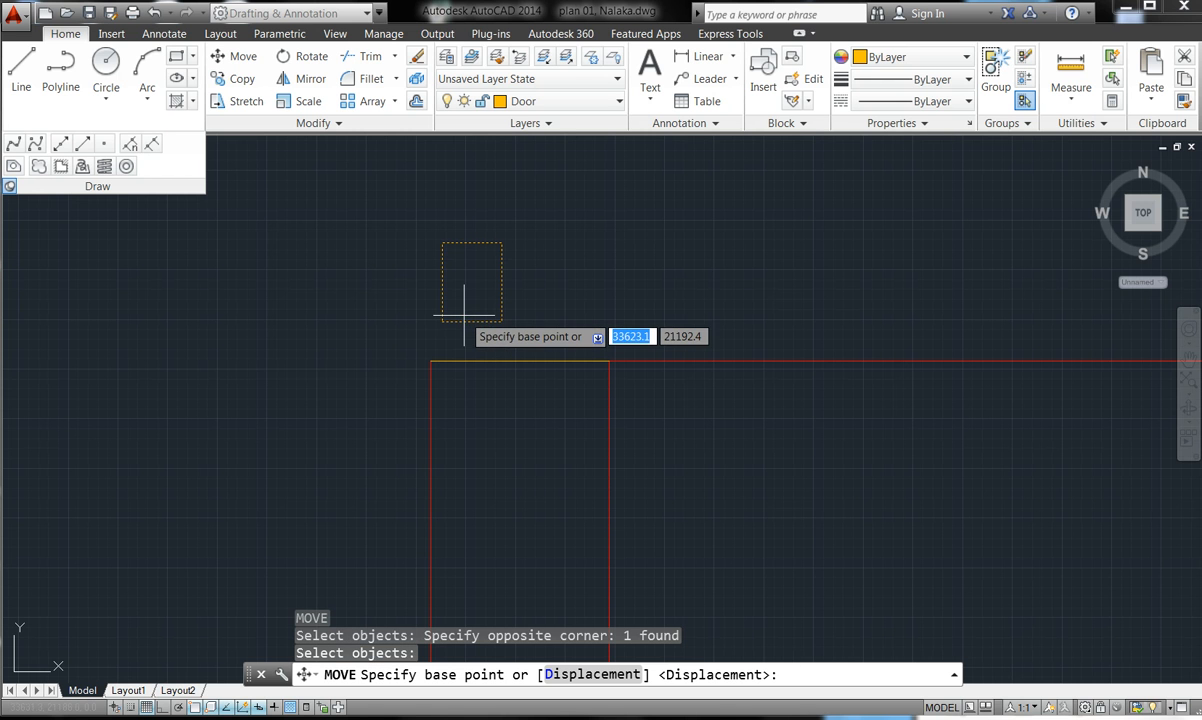
pyautogui.click(472, 322)
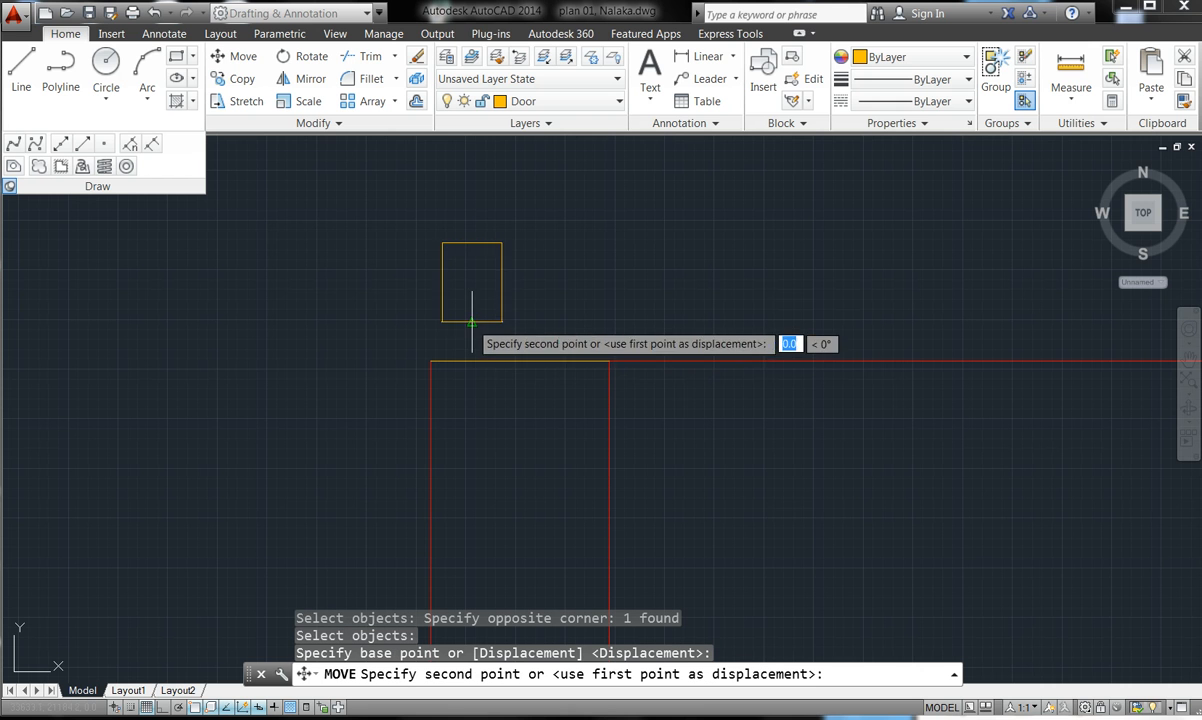
pyautogui.click(516, 360)
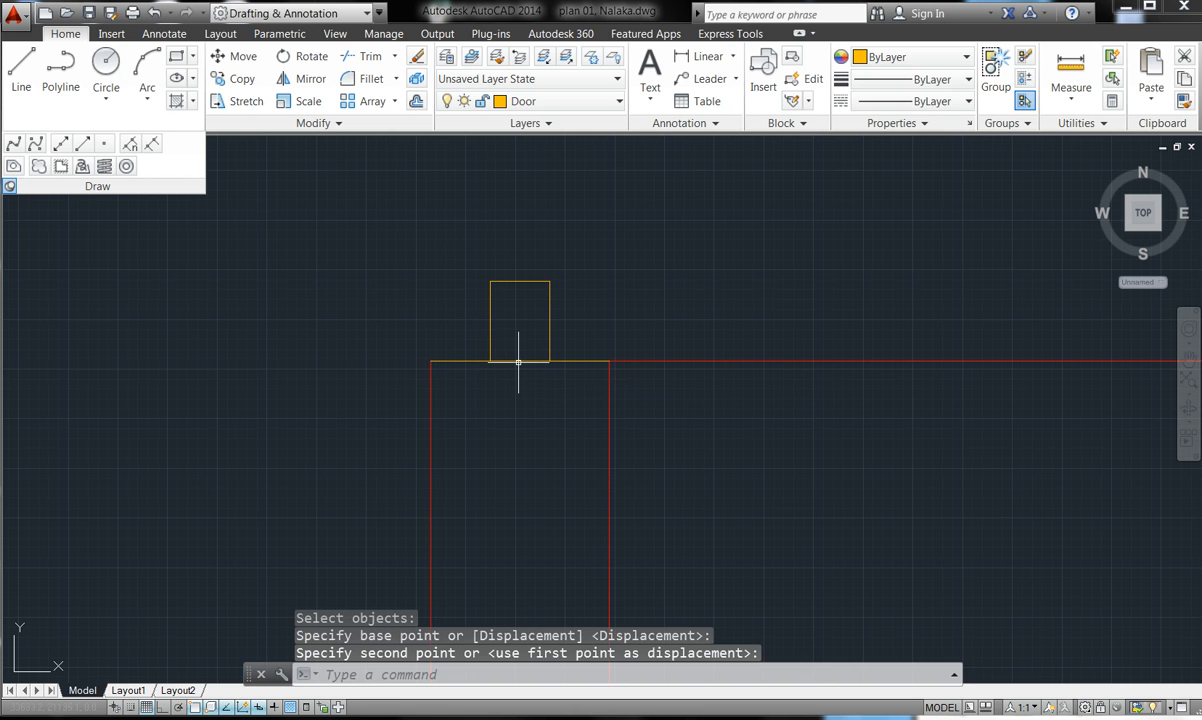
pyautogui.press('Escape')
pyautogui.press('Escape')
pyautogui.scroll(-4, 512, 265)
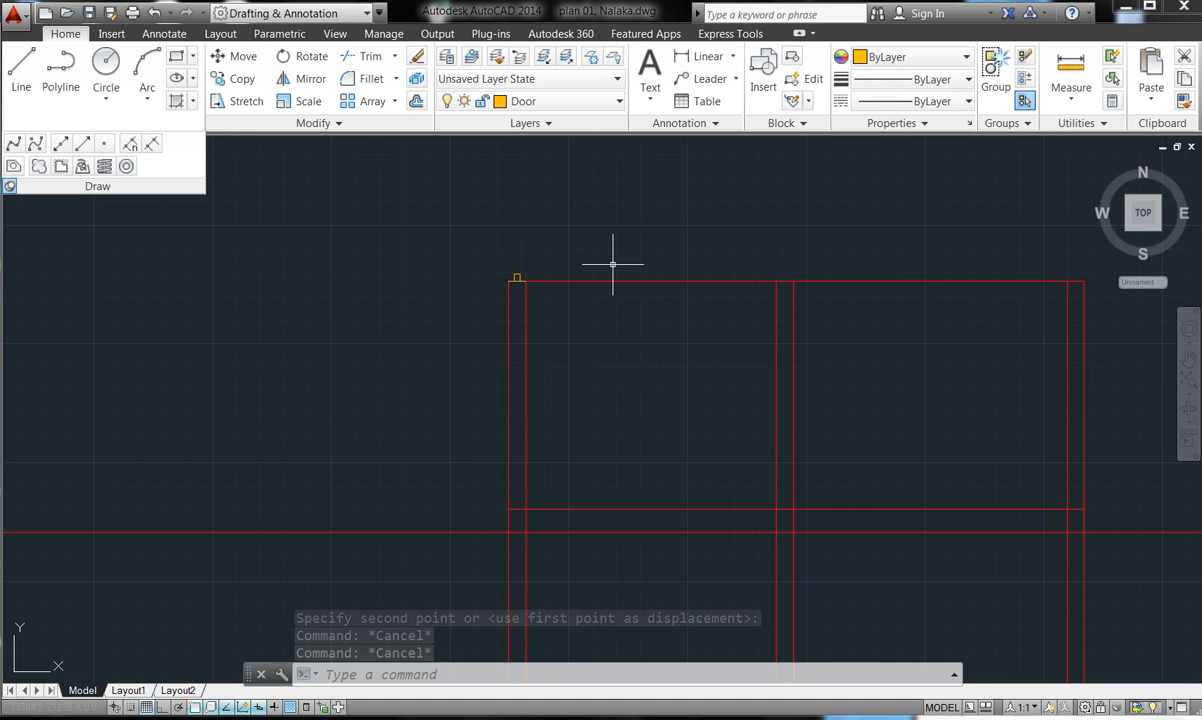
pyautogui.scroll(-2, 628, 353)
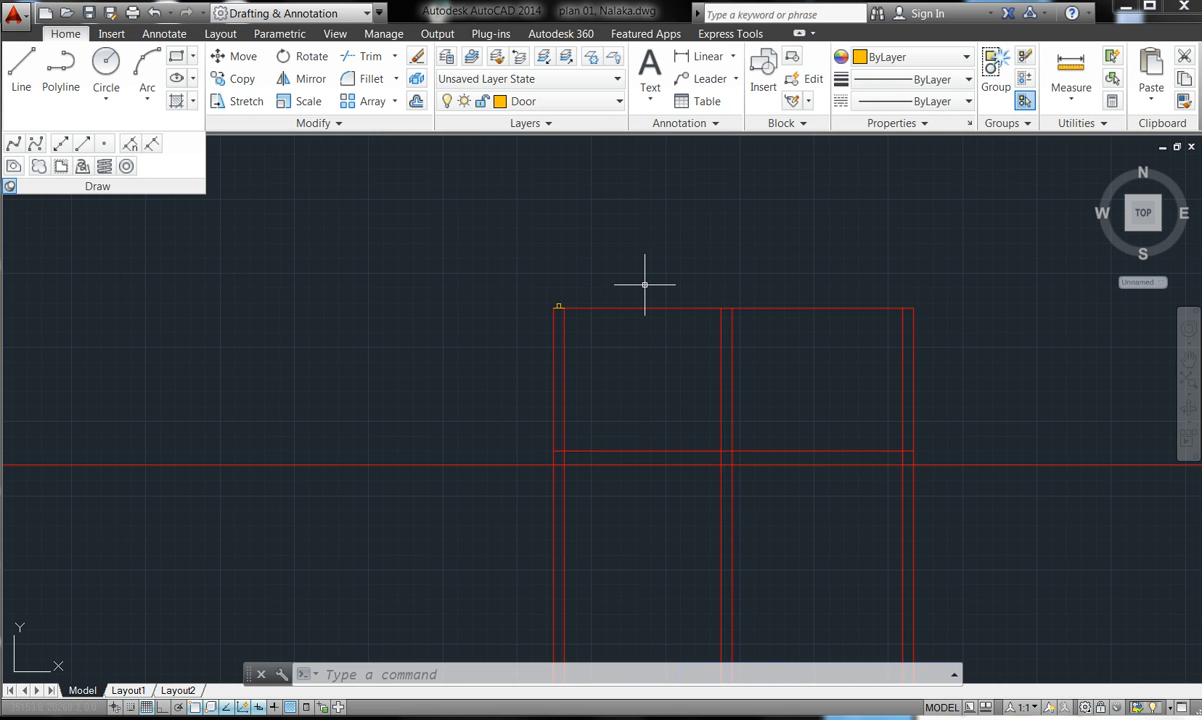
pyautogui.scroll(2, 614, 292)
pyautogui.scroll(8, 561, 294)
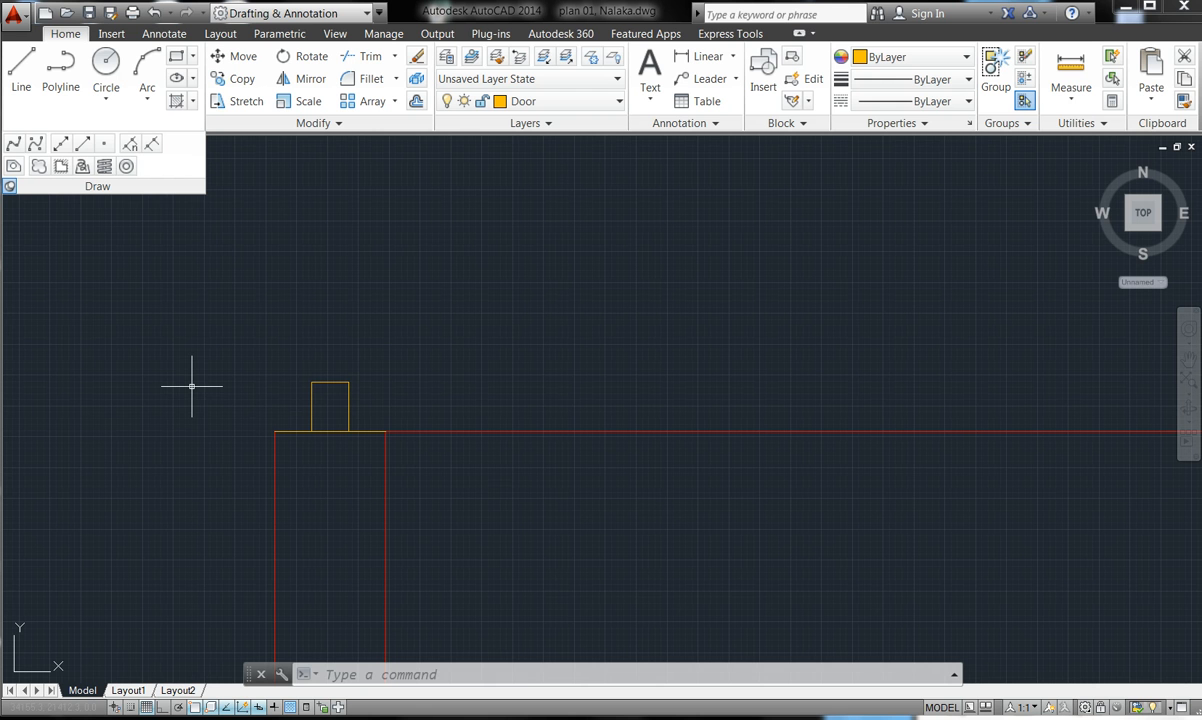
# - Draw a 25° construction line through the Door box's upper-left corner
pyautogui.click(62, 144)
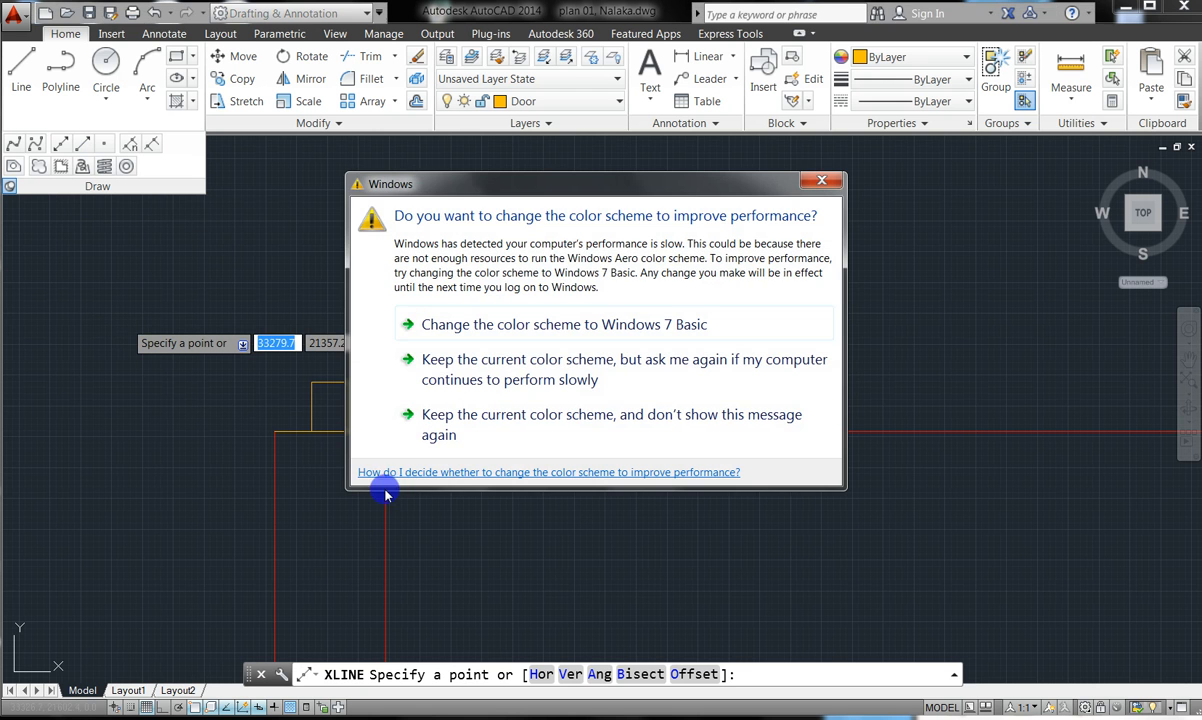
pyautogui.click(822, 180)
pyautogui.click(826, 179)
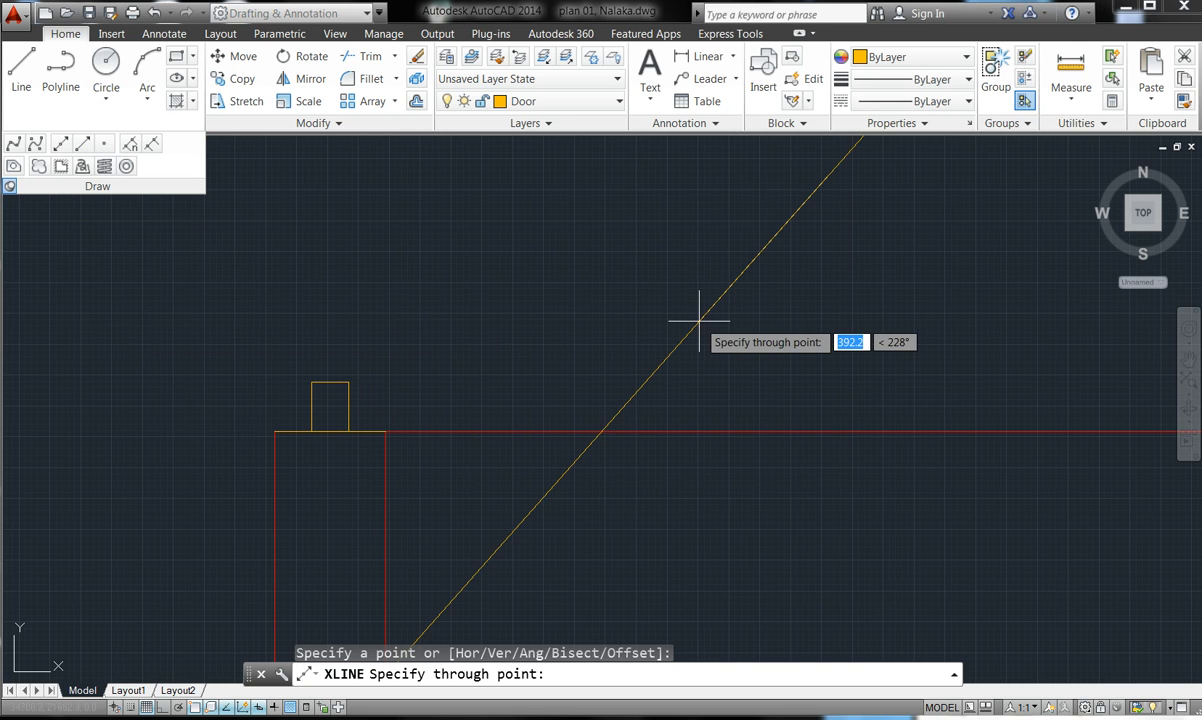
pyautogui.press('Escape')
pyautogui.press('Escape')
pyautogui.press('Escape')
pyautogui.press('Escape')
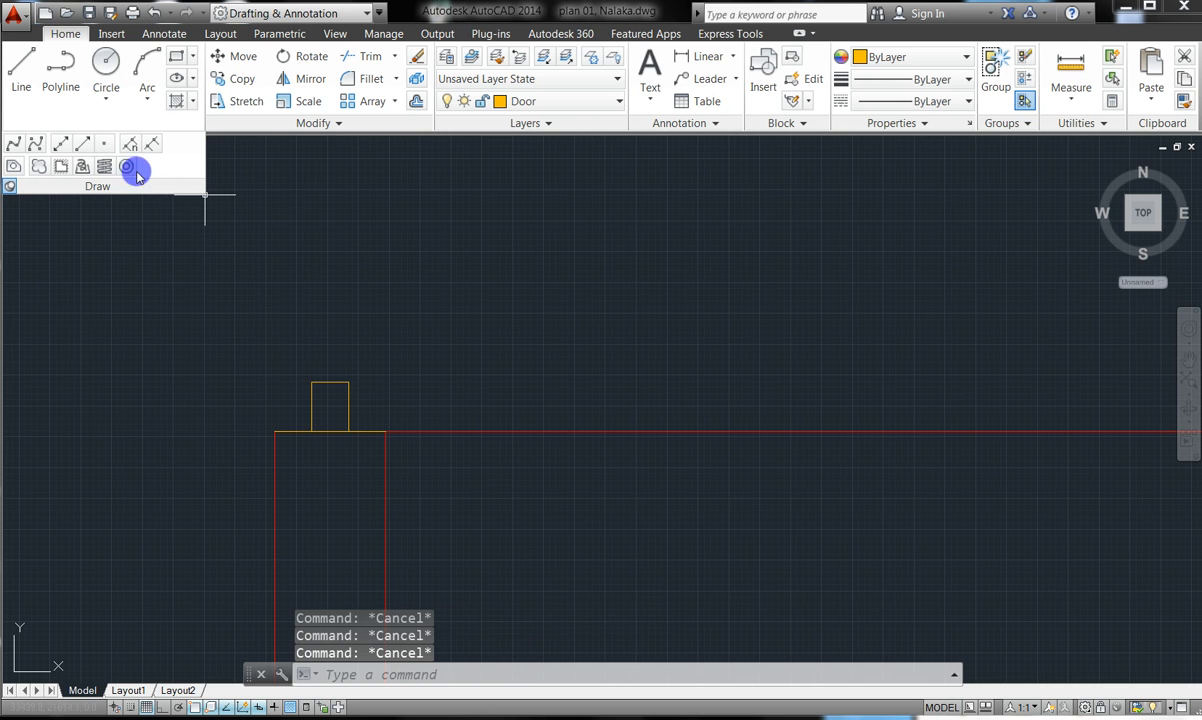
pyautogui.click(62, 143)
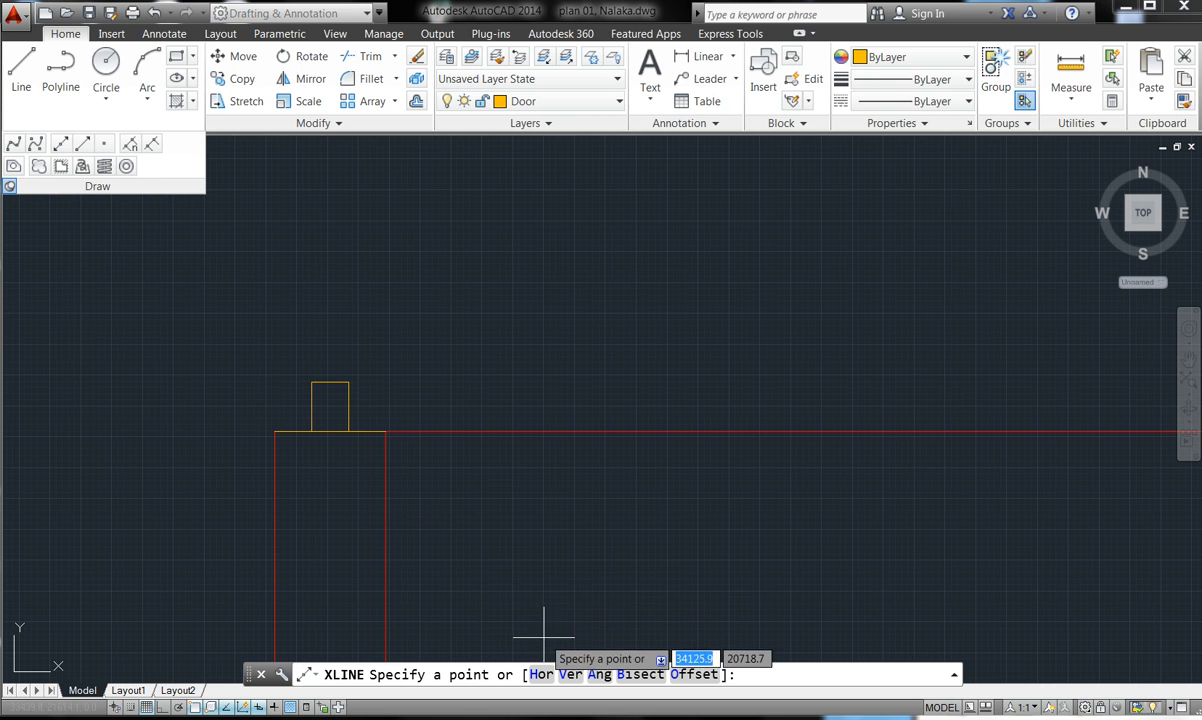
pyautogui.click(599, 674)
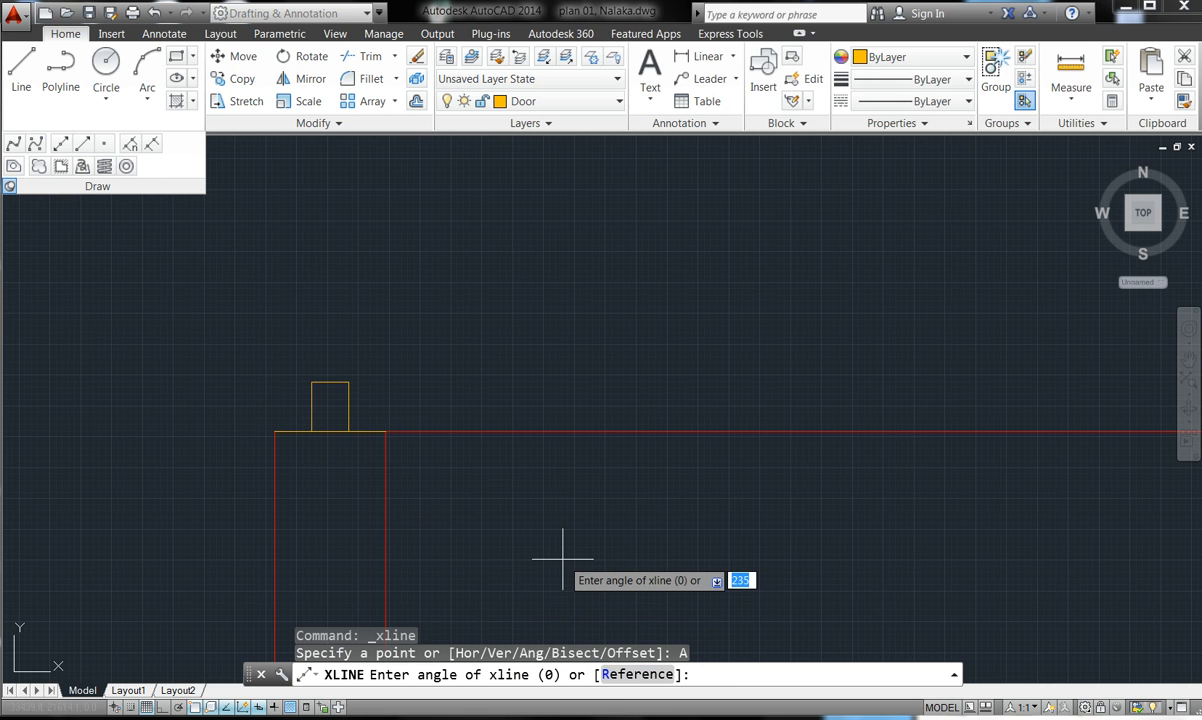
pyautogui.write('25')
pyautogui.press('Return')
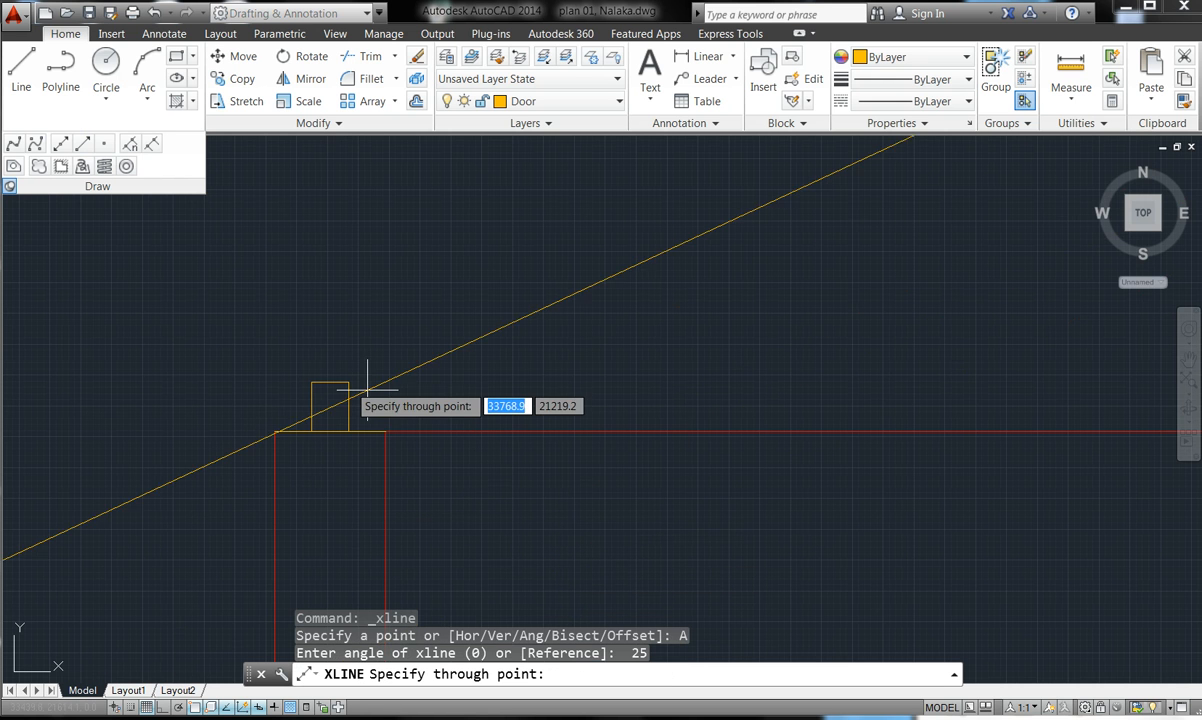
pyautogui.scroll(6, 325, 383)
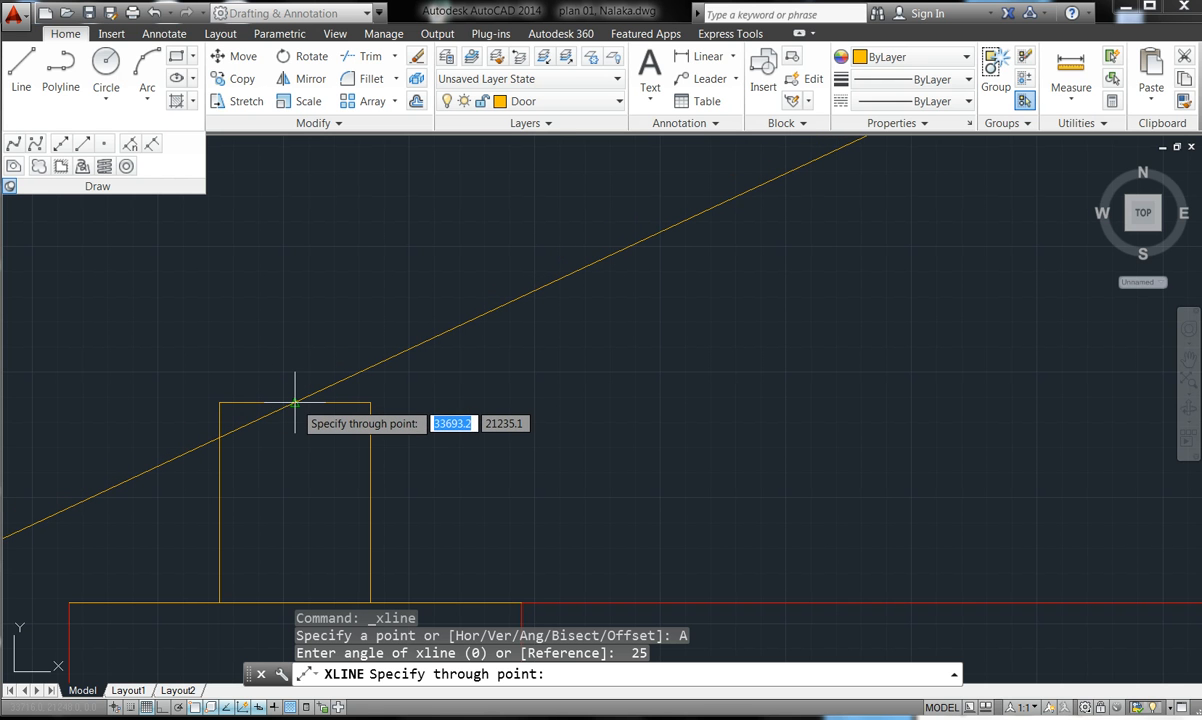
pyautogui.click(295, 403)
pyautogui.press('Escape')
pyautogui.press('Escape')
pyautogui.press('Escape')
pyautogui.press('Escape')
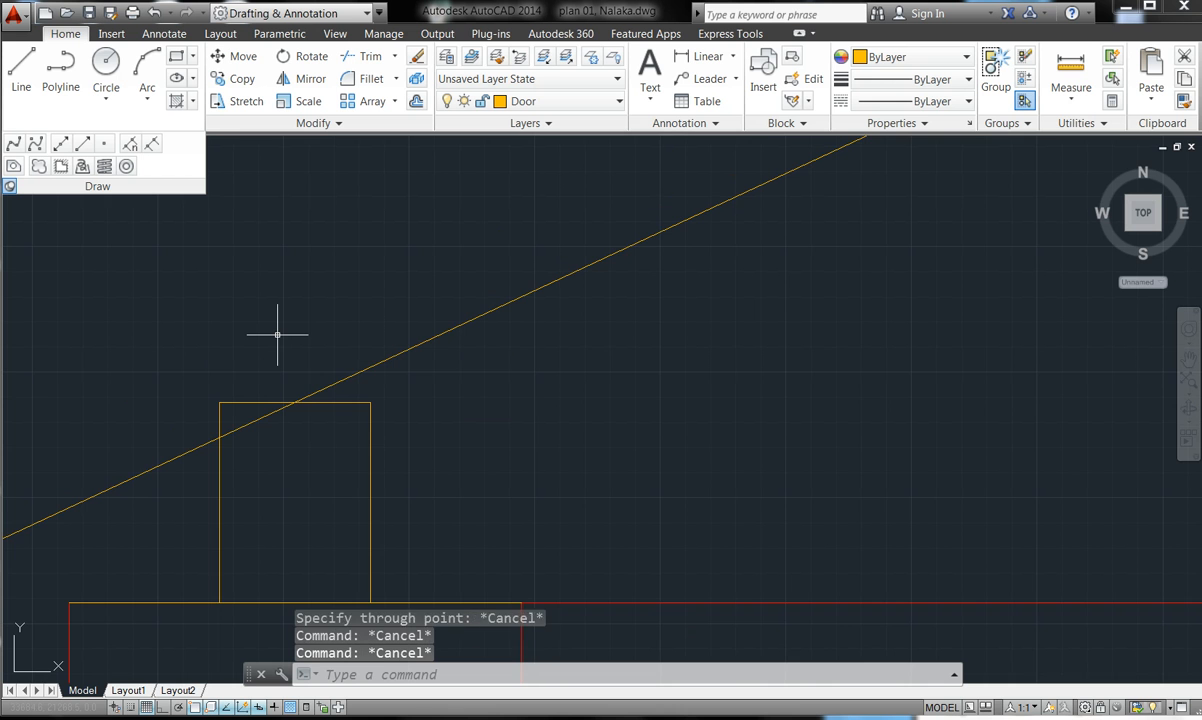
pyautogui.scroll(-3, 304, 336)
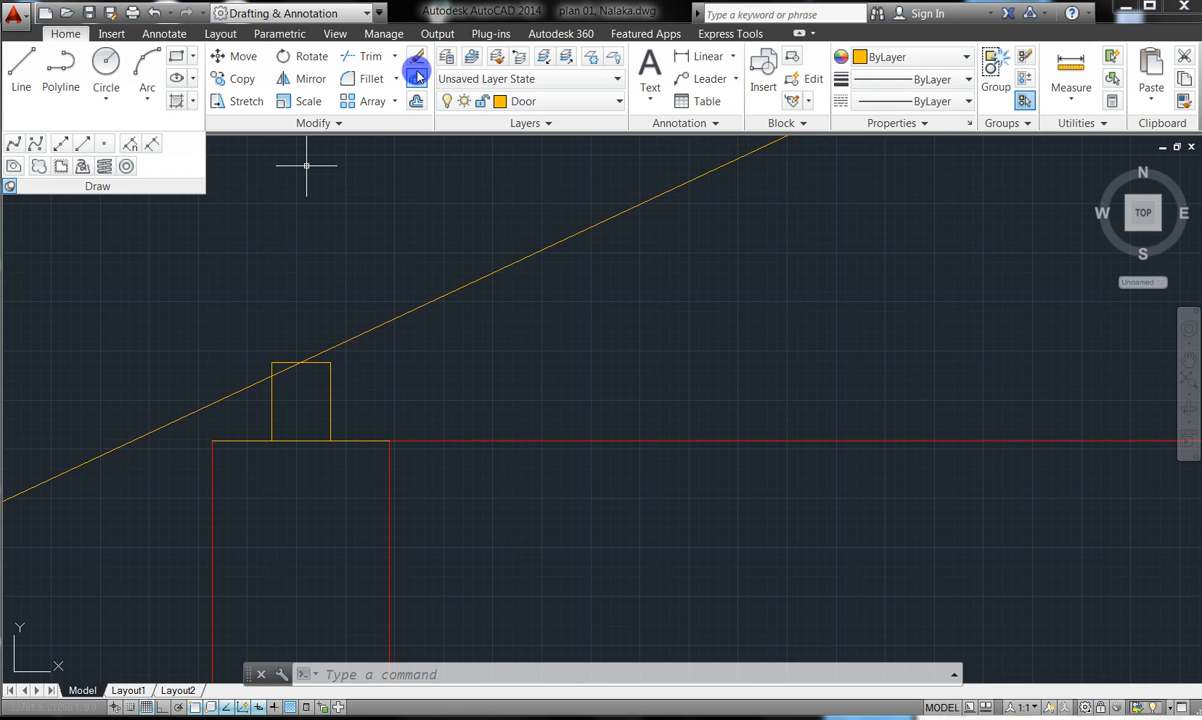
# - Offset the 25° roof line 100 units upward
pyautogui.click(410, 102)
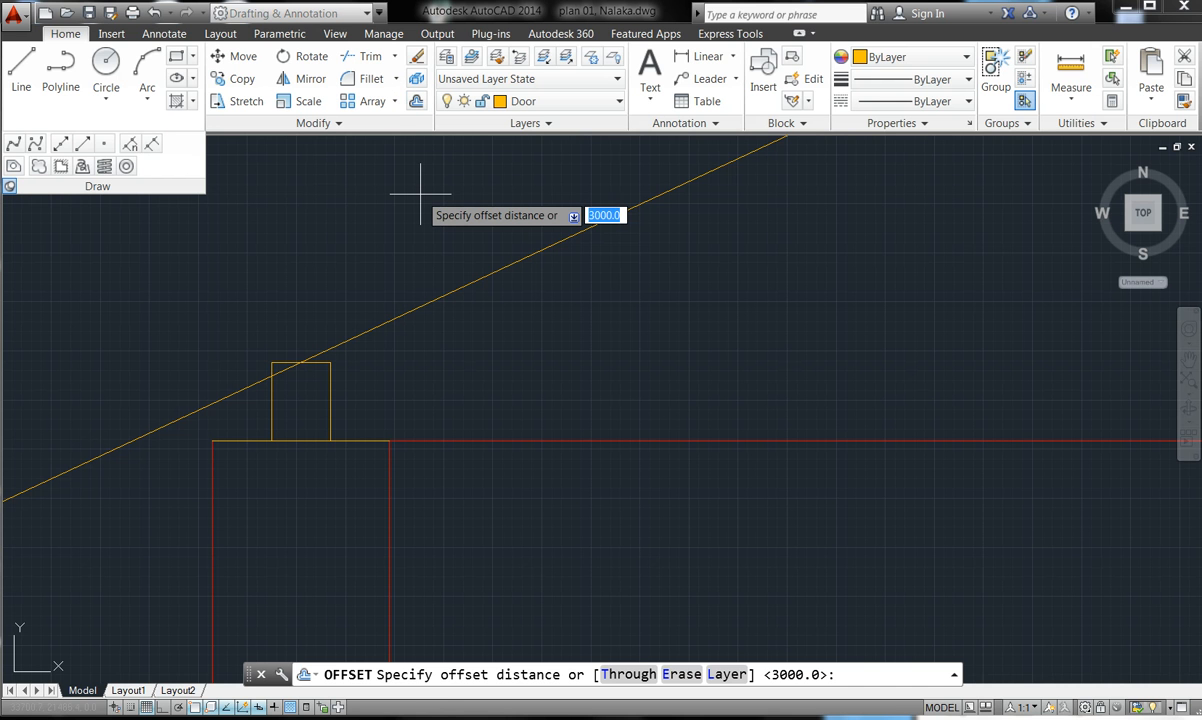
pyautogui.write('100')
pyautogui.press('Return')
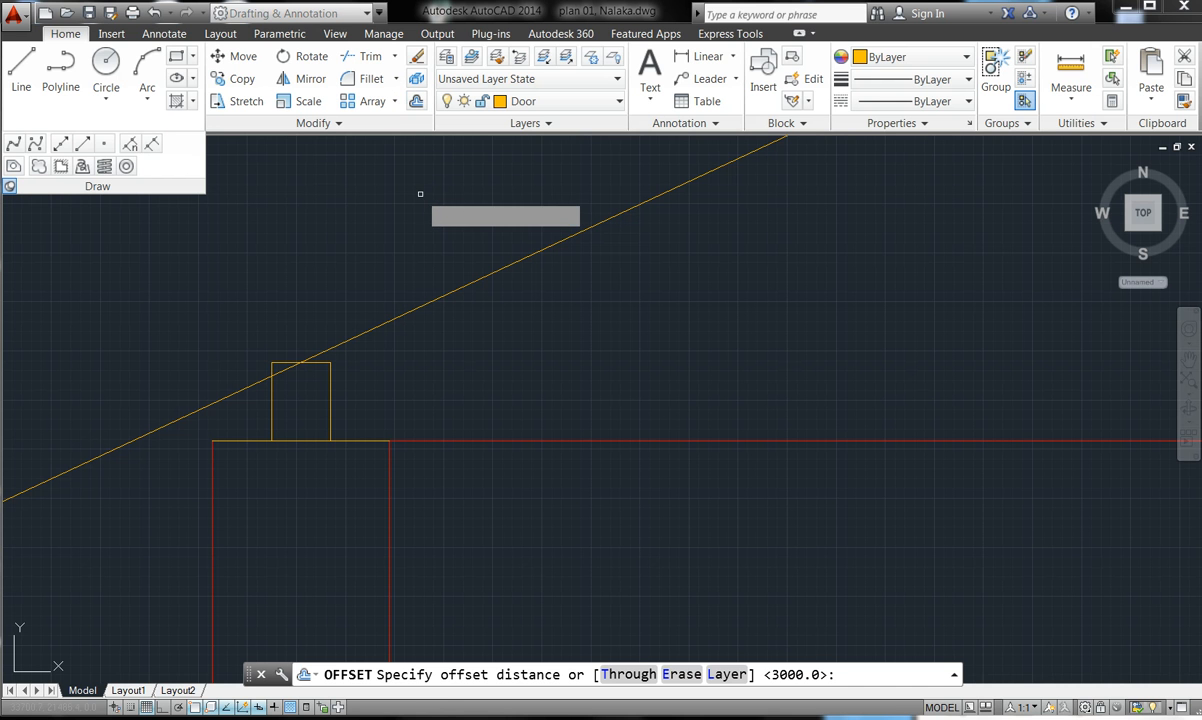
pyautogui.click(450, 292)
pyautogui.click(450, 292)
pyautogui.click(410, 244)
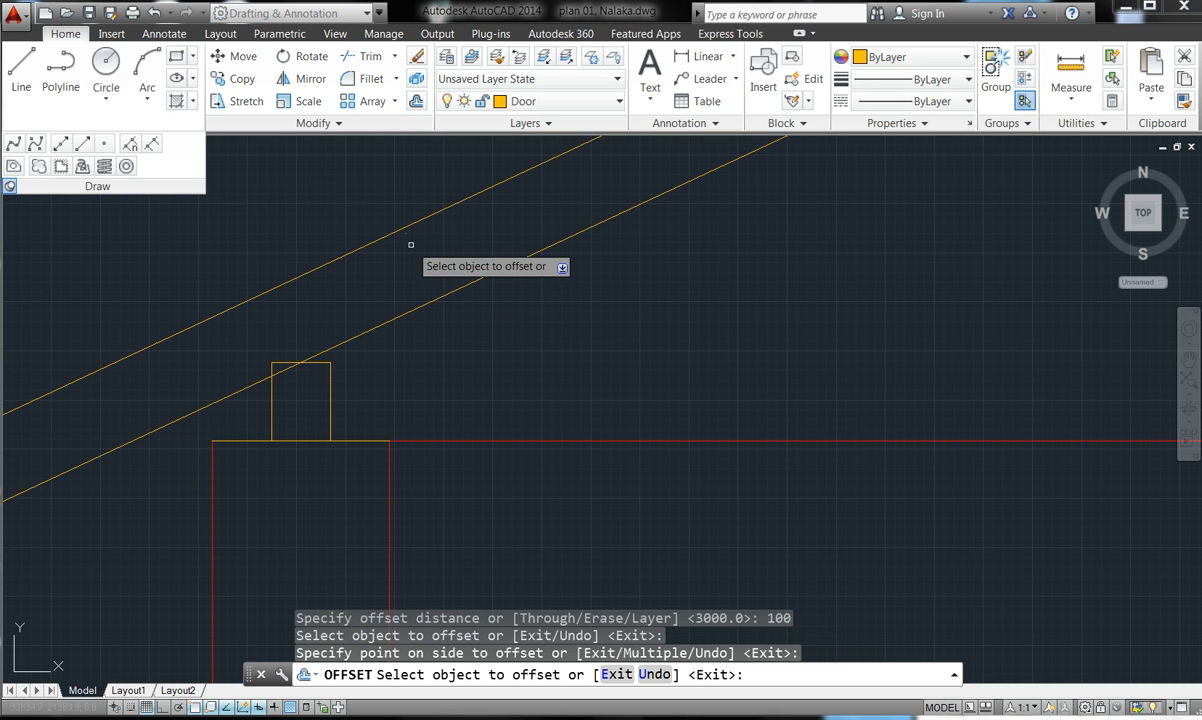
pyautogui.press('Escape')
pyautogui.press('Escape')
pyautogui.press('Escape')
pyautogui.scroll(-5, 410, 244)
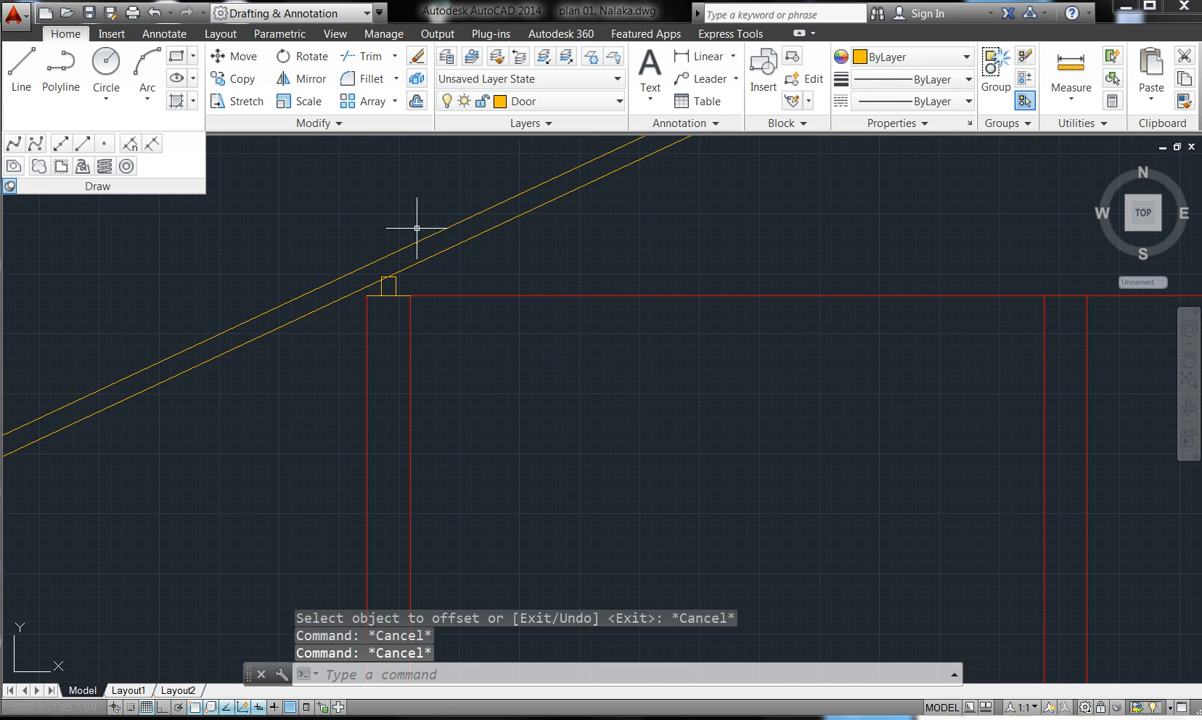
pyautogui.scroll(4, 429, 201)
pyautogui.scroll(-2, 483, 241)
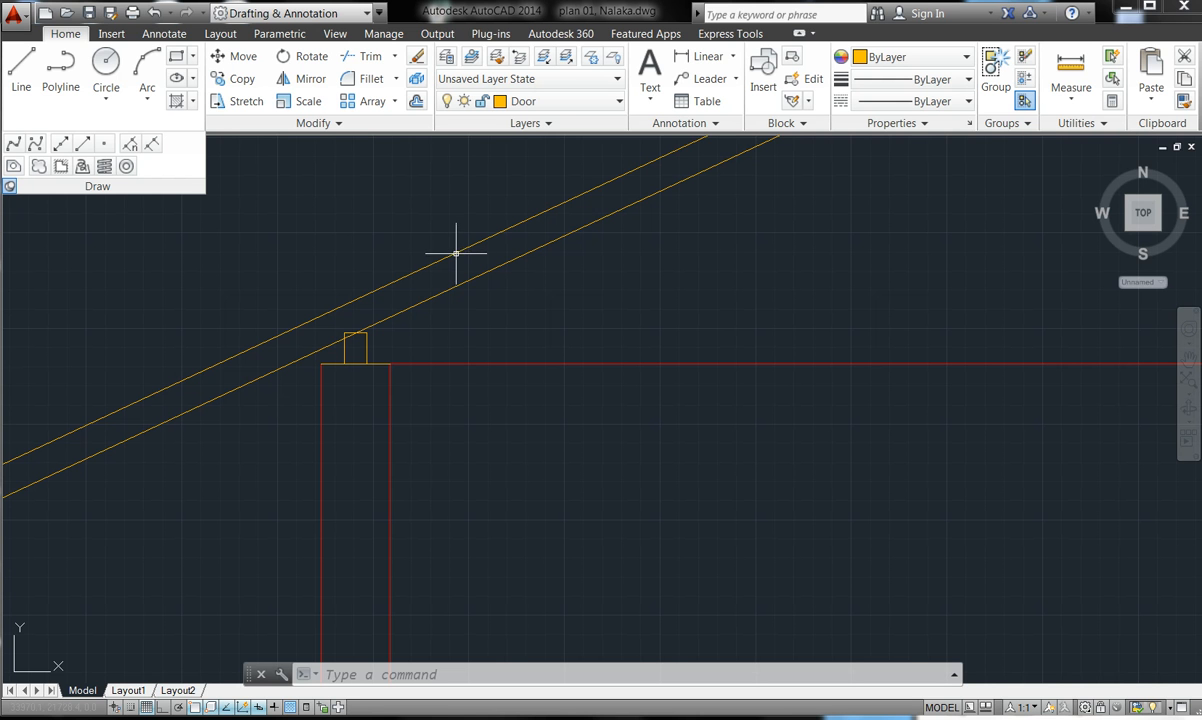
# - Add further upward offsets of 50 and then 25 units from the topmost sloping line
pyautogui.click(417, 102)
pyautogui.press('Return')
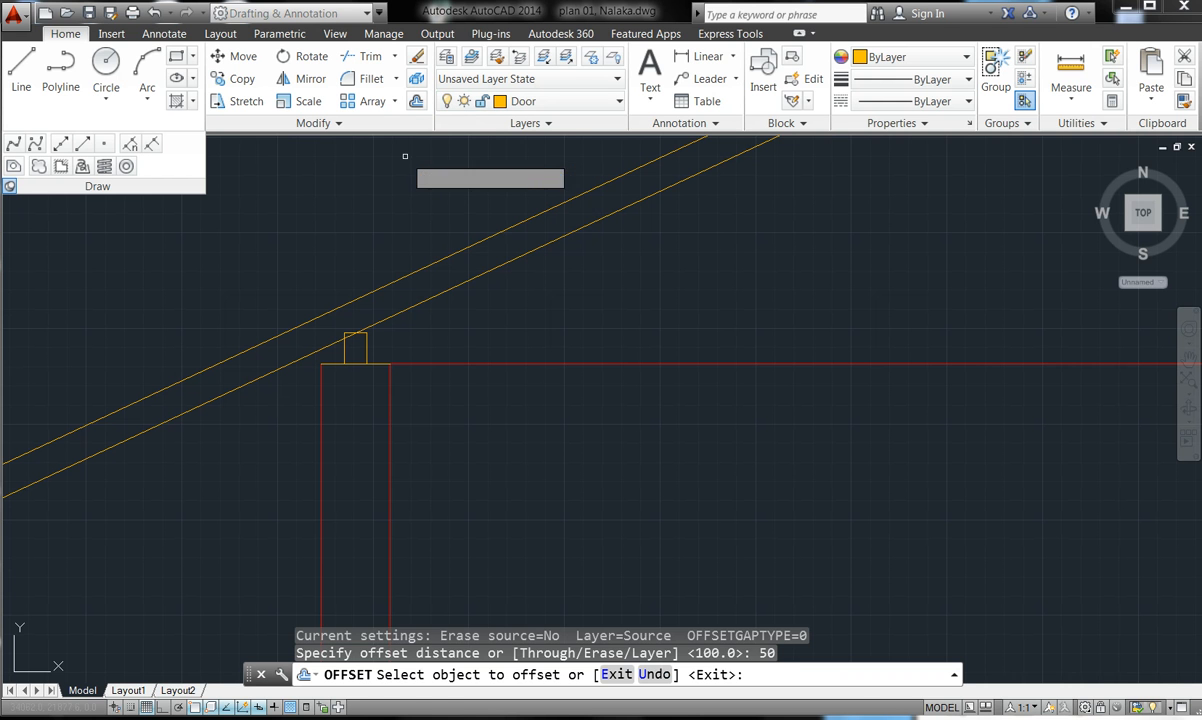
pyautogui.click(449, 250)
pyautogui.click(438, 231)
pyautogui.press('Escape')
pyautogui.press('Escape')
pyautogui.press('Escape')
pyautogui.press('Escape')
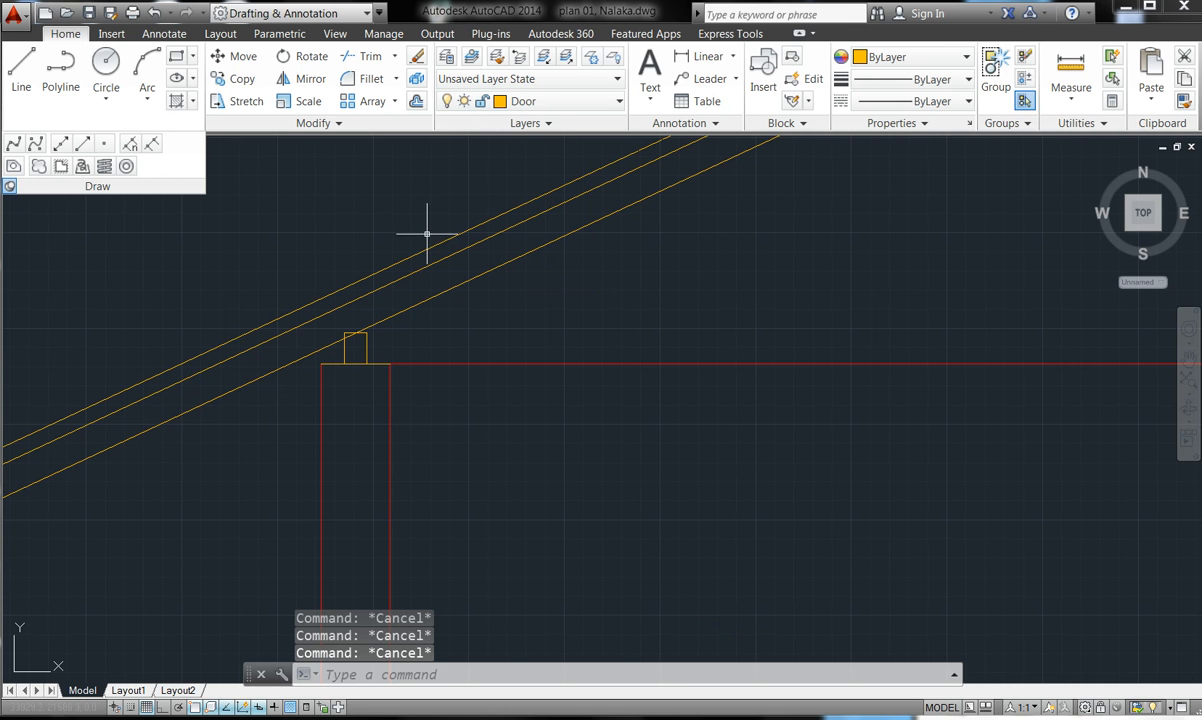
pyautogui.click(416, 101)
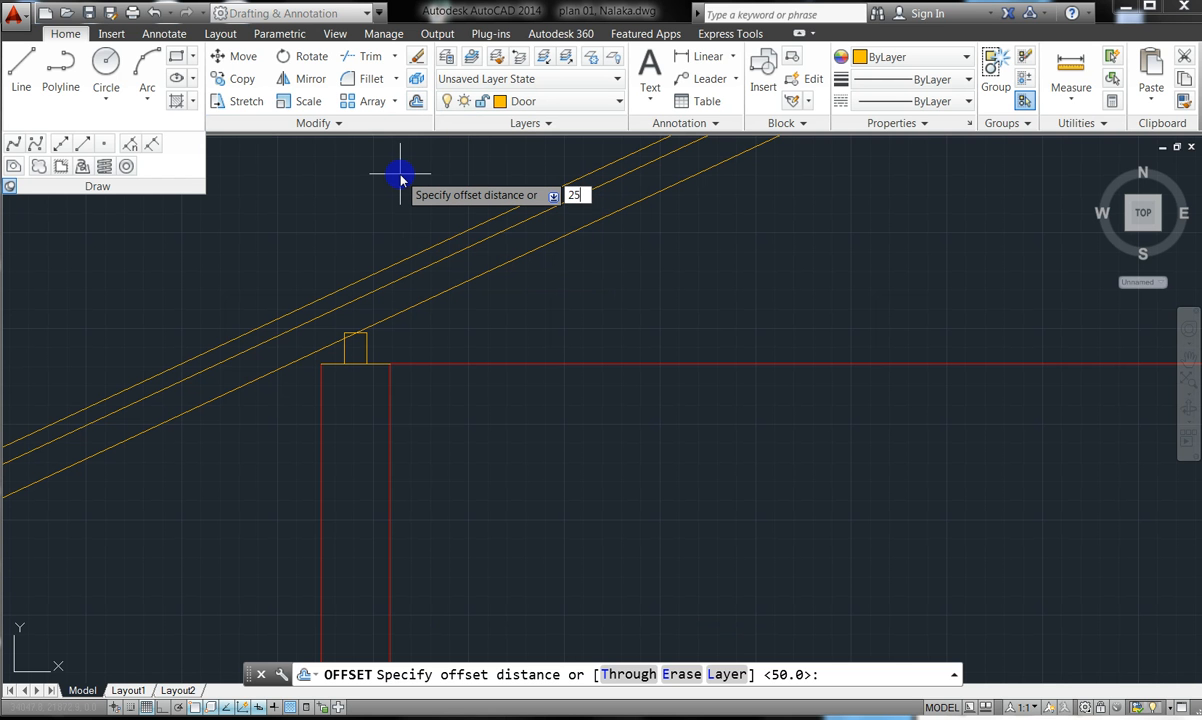
pyautogui.press('Return')
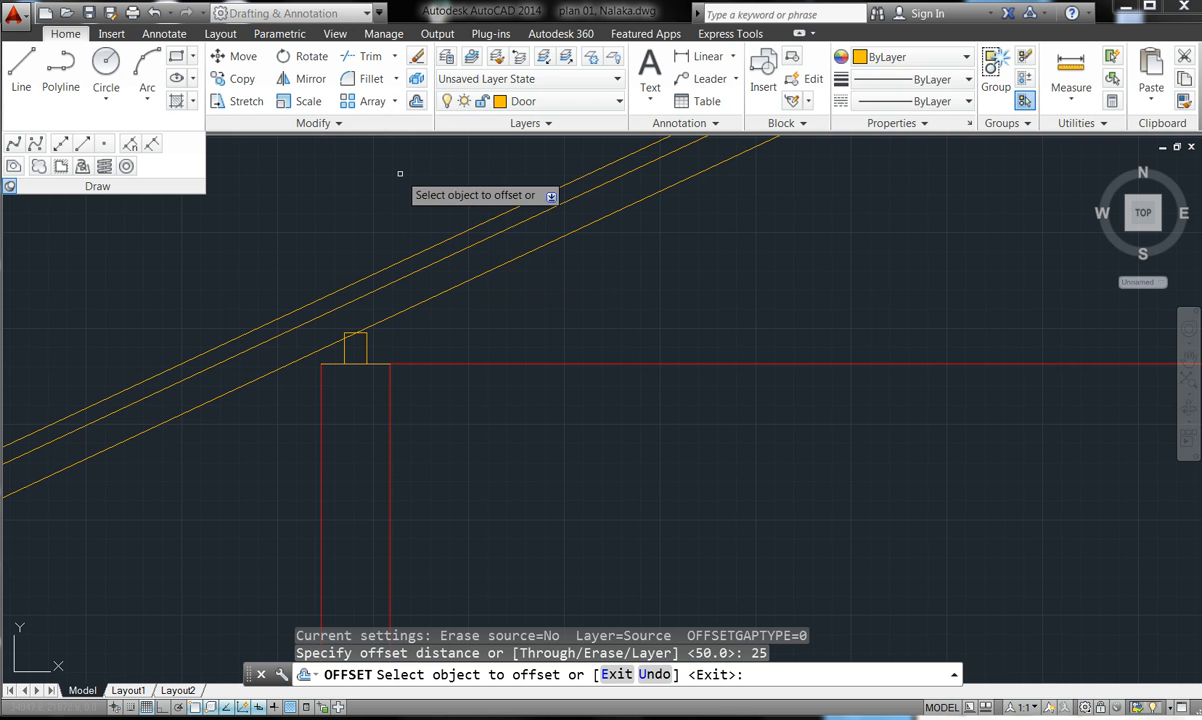
pyautogui.click(424, 249)
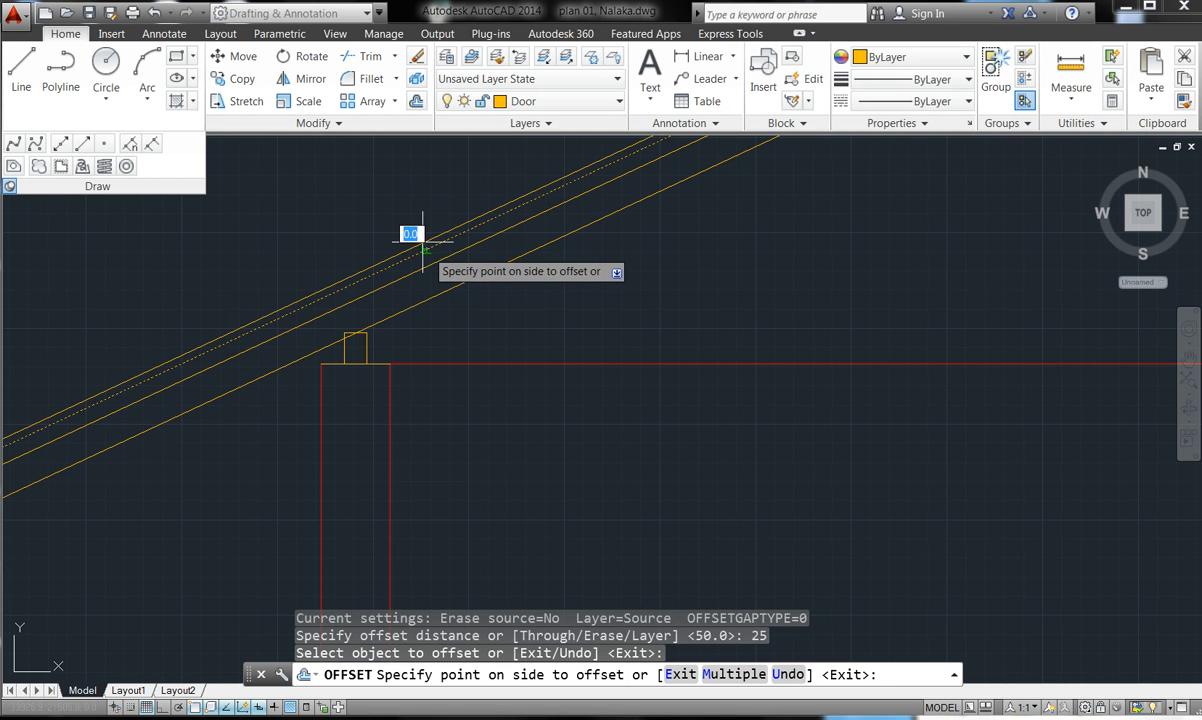
pyautogui.click(409, 229)
pyautogui.press('Escape')
pyautogui.press('Escape')
pyautogui.press('Escape')
pyautogui.scroll(-4, 409, 228)
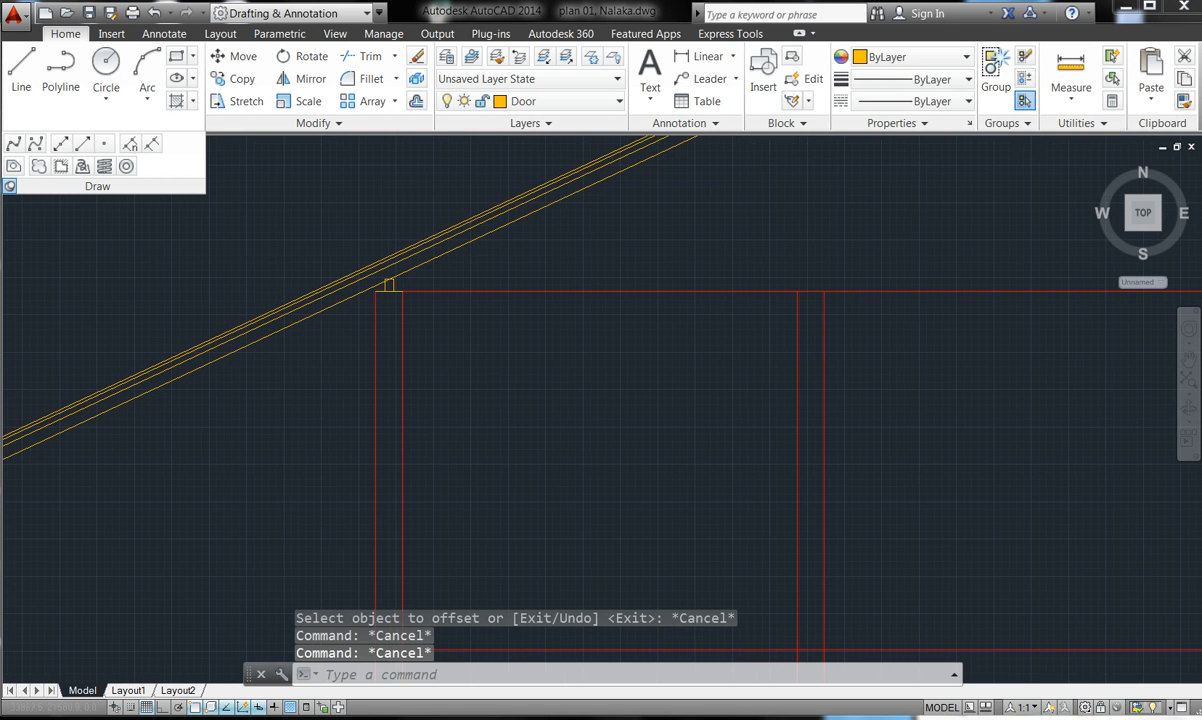
pyautogui.scroll(-3, 420, 318)
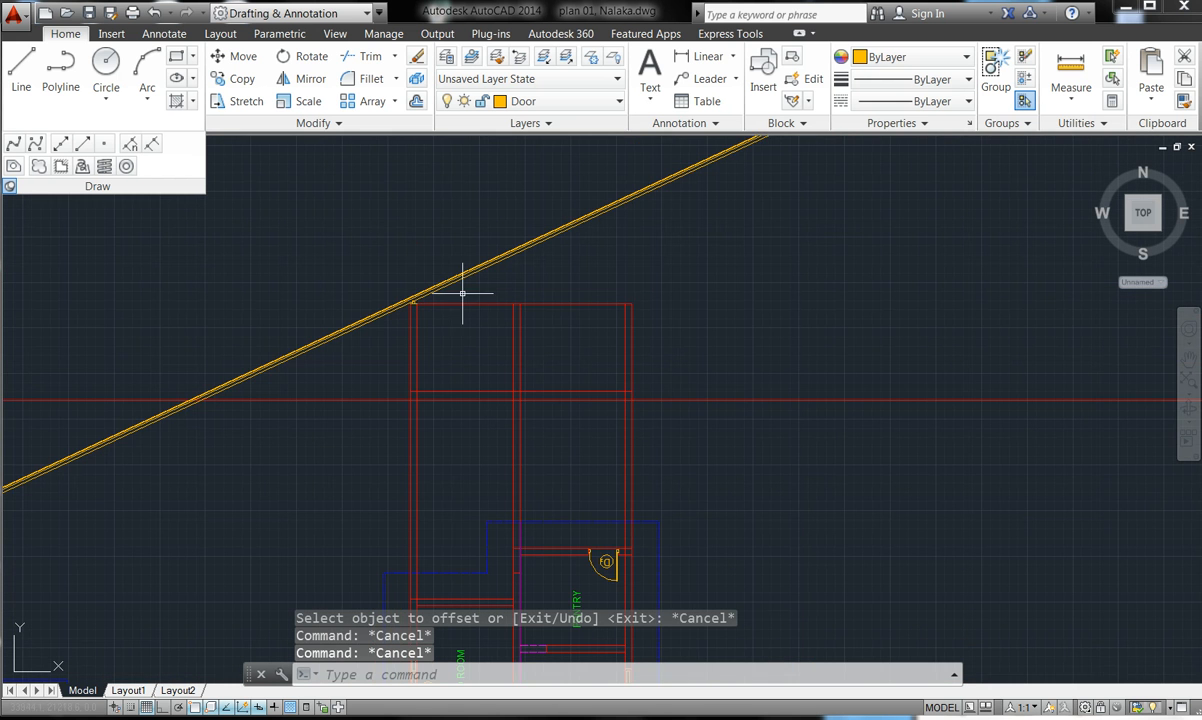
pyautogui.scroll(4, 444, 272)
pyautogui.scroll(-2, 354, 334)
pyautogui.scroll(2, 391, 305)
pyautogui.scroll(-1, 456, 295)
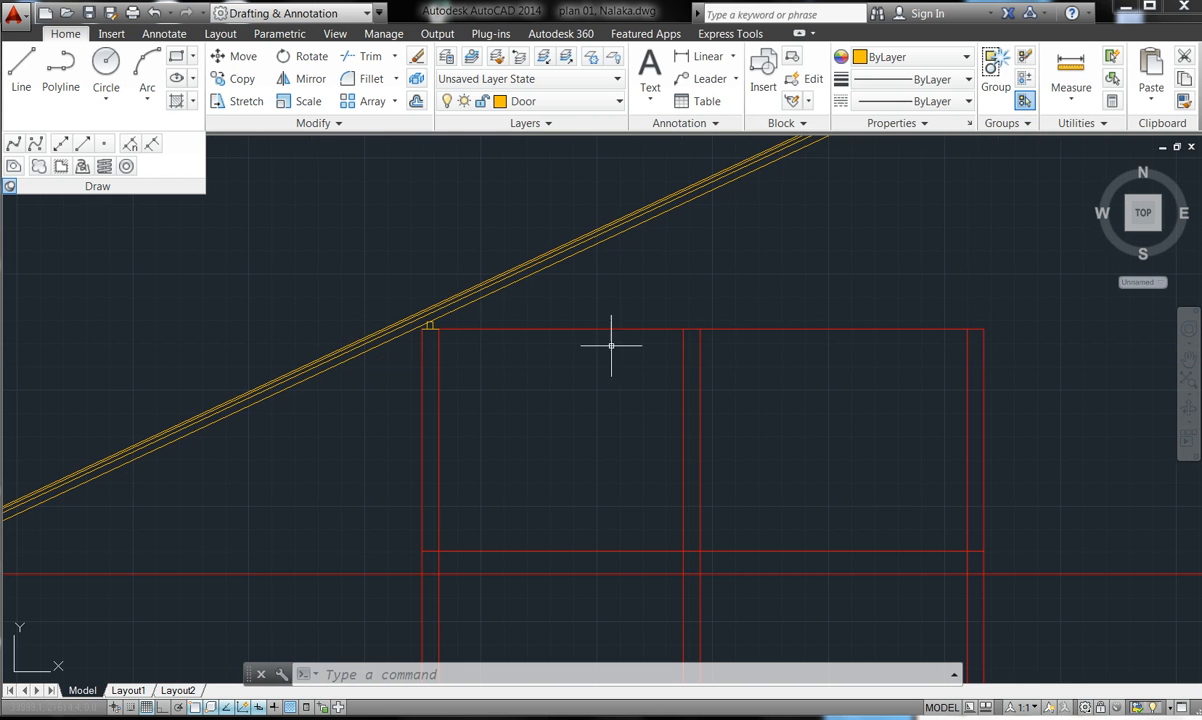
# - Draw a horizontal line from the corner beside the small box to above the right wall
pyautogui.click(127, 172)
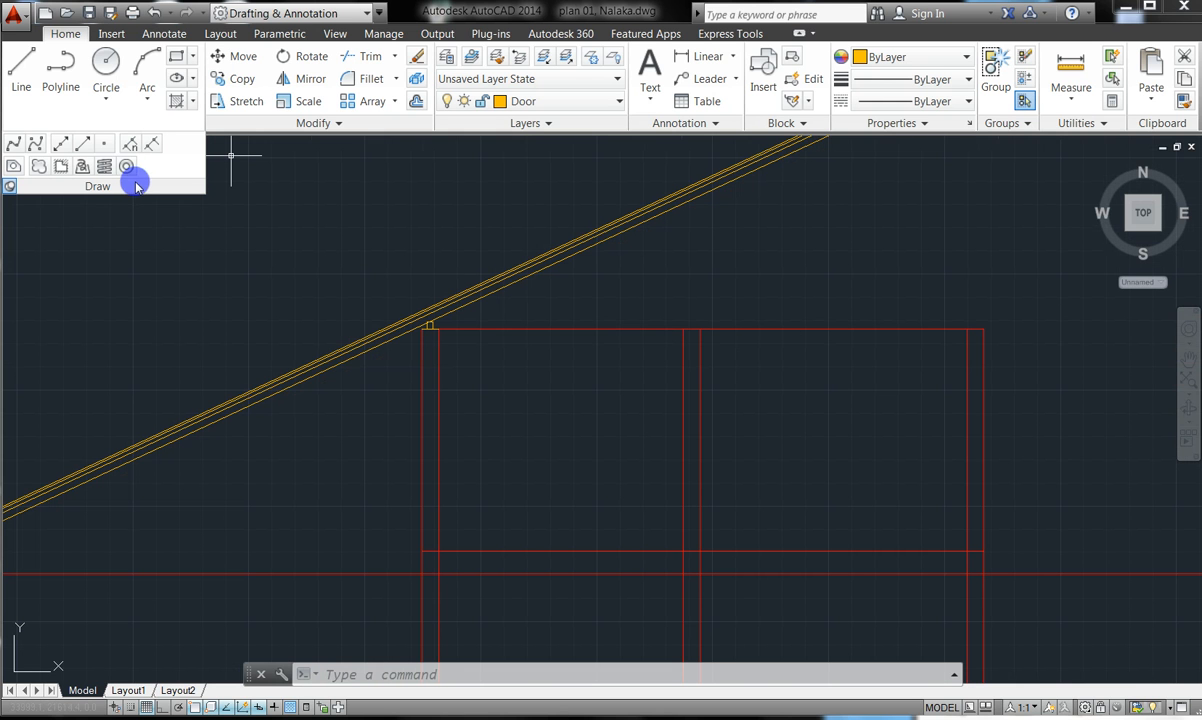
pyautogui.click(24, 85)
pyautogui.scroll(8, 428, 328)
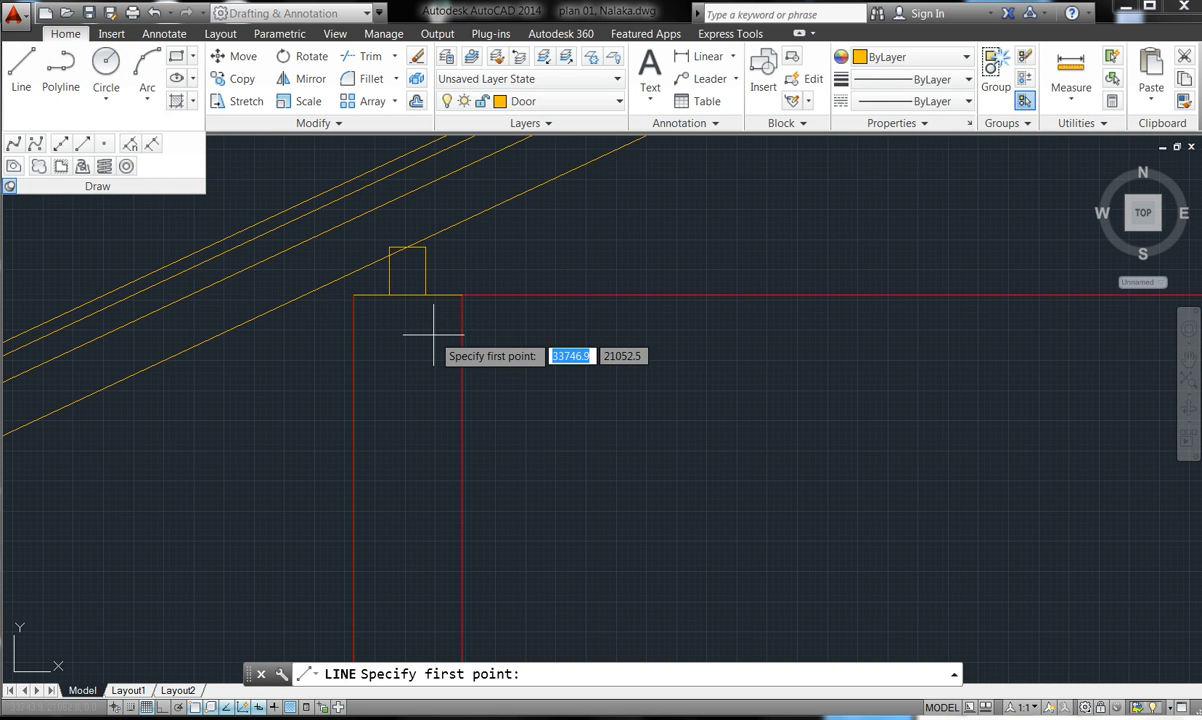
pyautogui.click(353, 295)
pyautogui.scroll(-5, 355, 295)
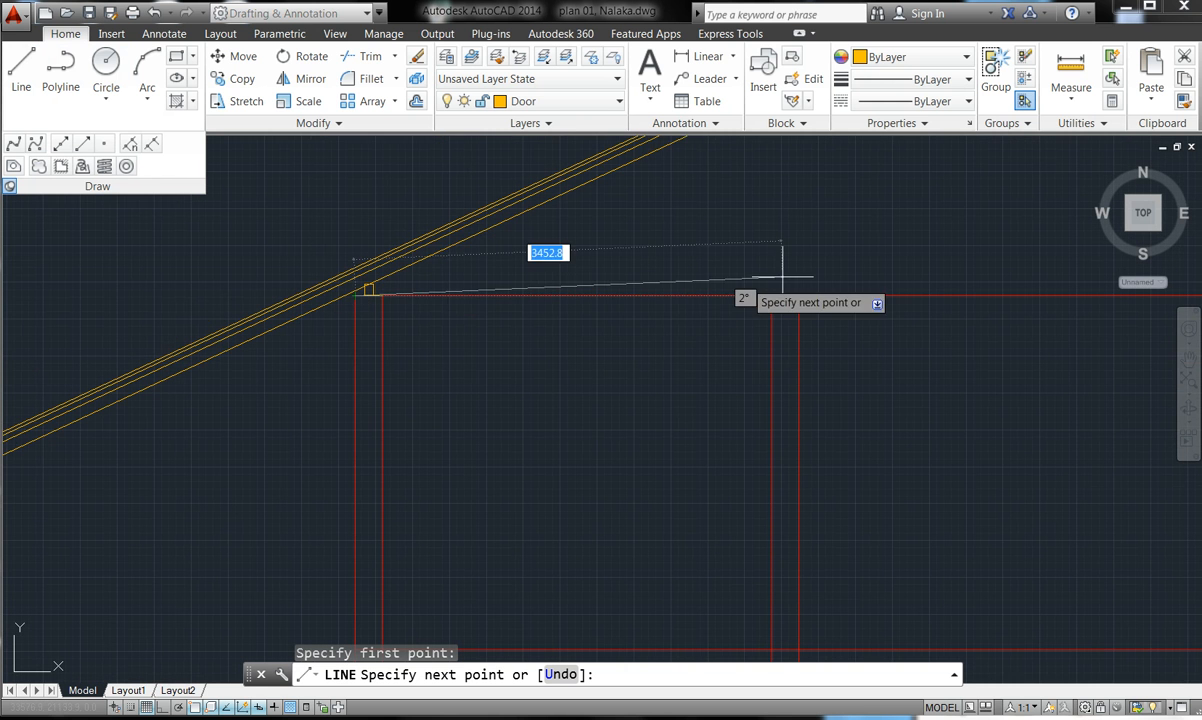
pyautogui.scroll(-6, 740, 375)
pyautogui.scroll(6, 875, 375)
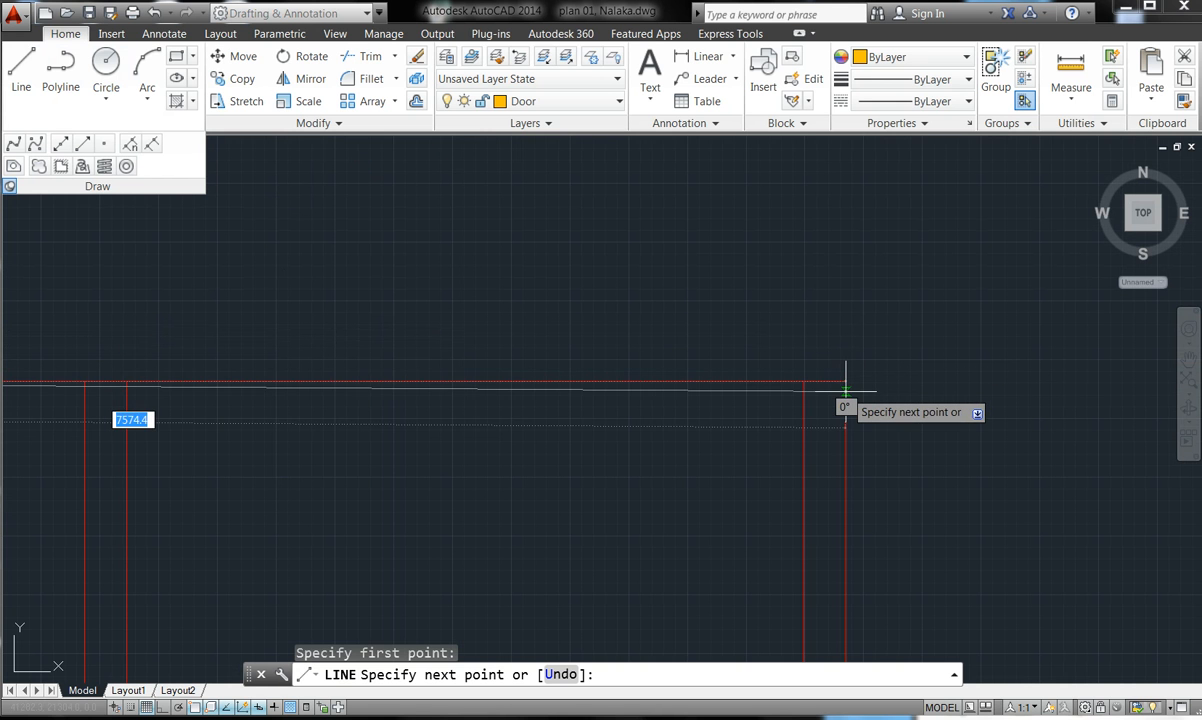
pyautogui.click(845, 381)
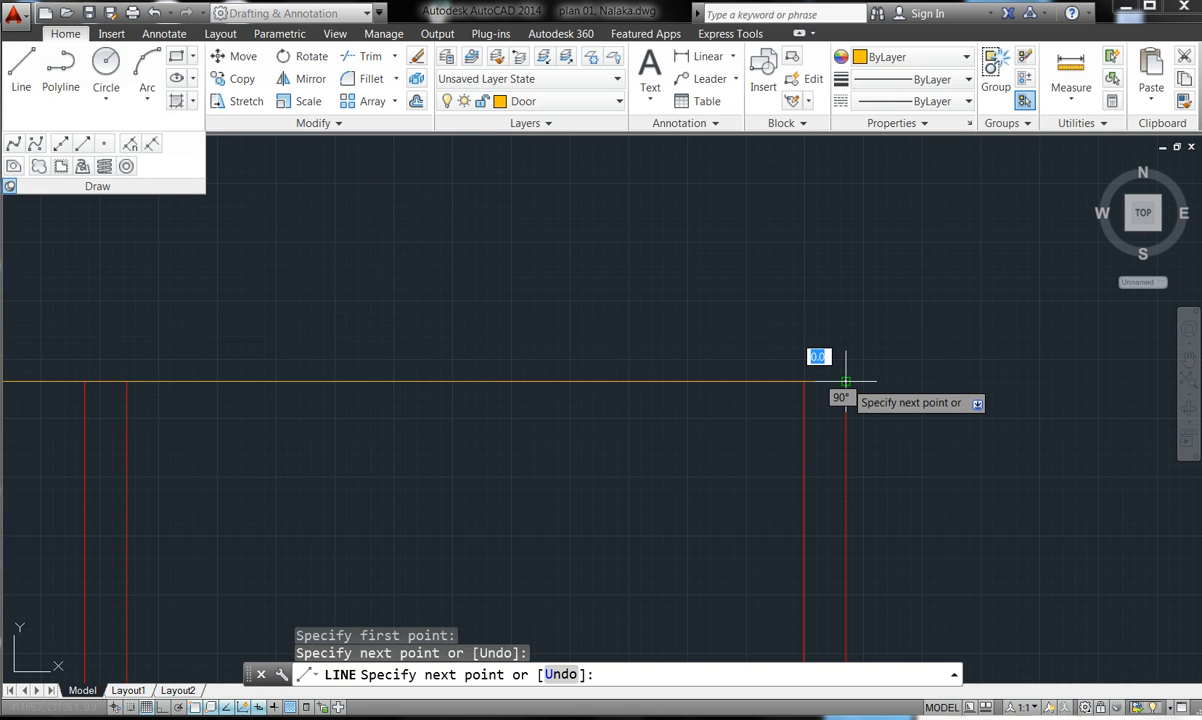
pyautogui.press('Return')
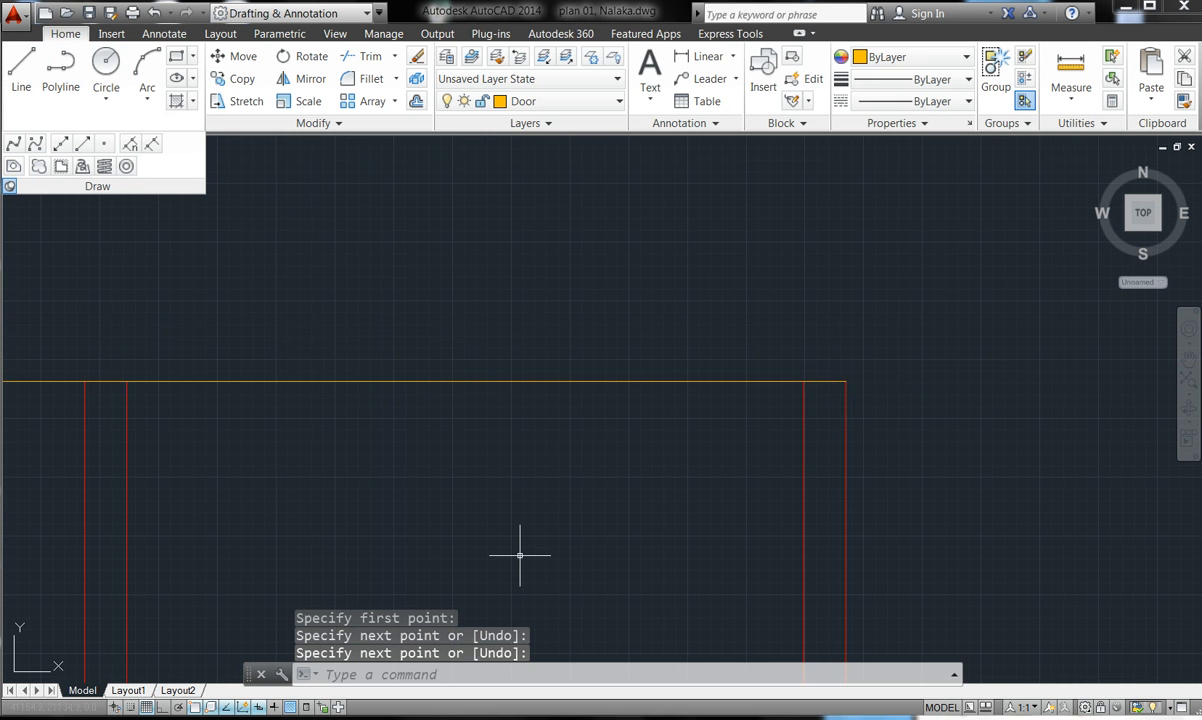
# - With Ortho on, draw a vertical centreline from the horizontal line's midpoint up to the roof slope
pyautogui.doubleClick(163, 706)
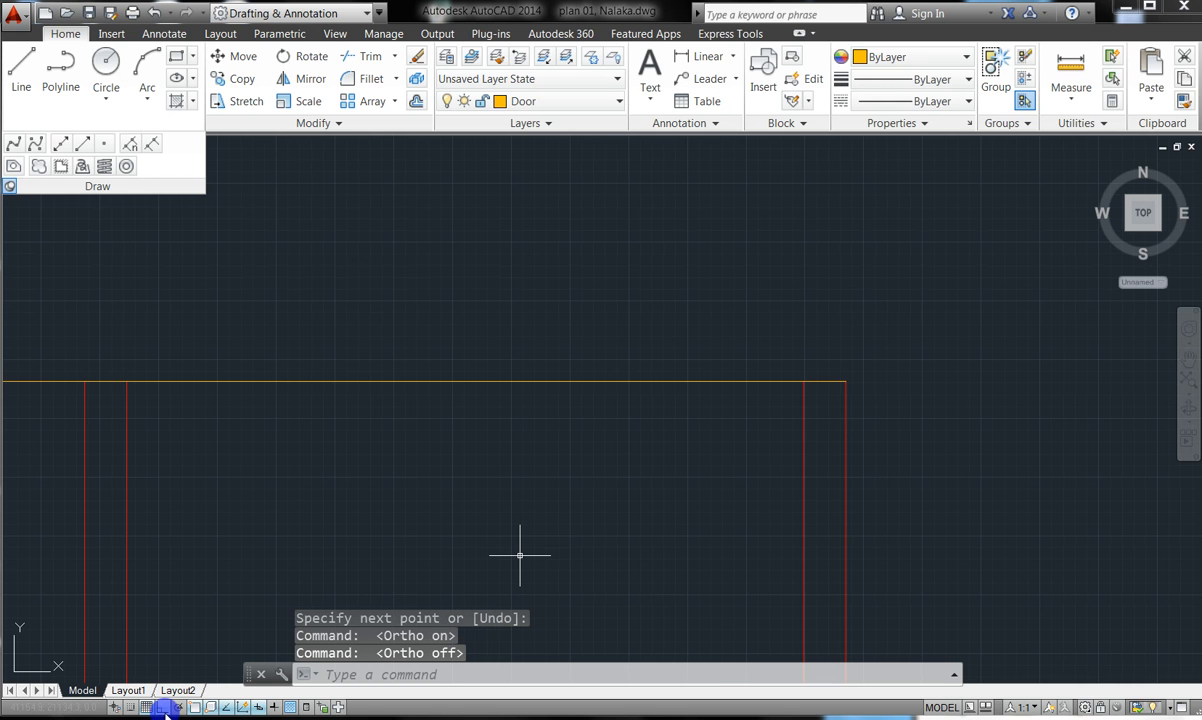
pyautogui.scroll(-2, 575, 428)
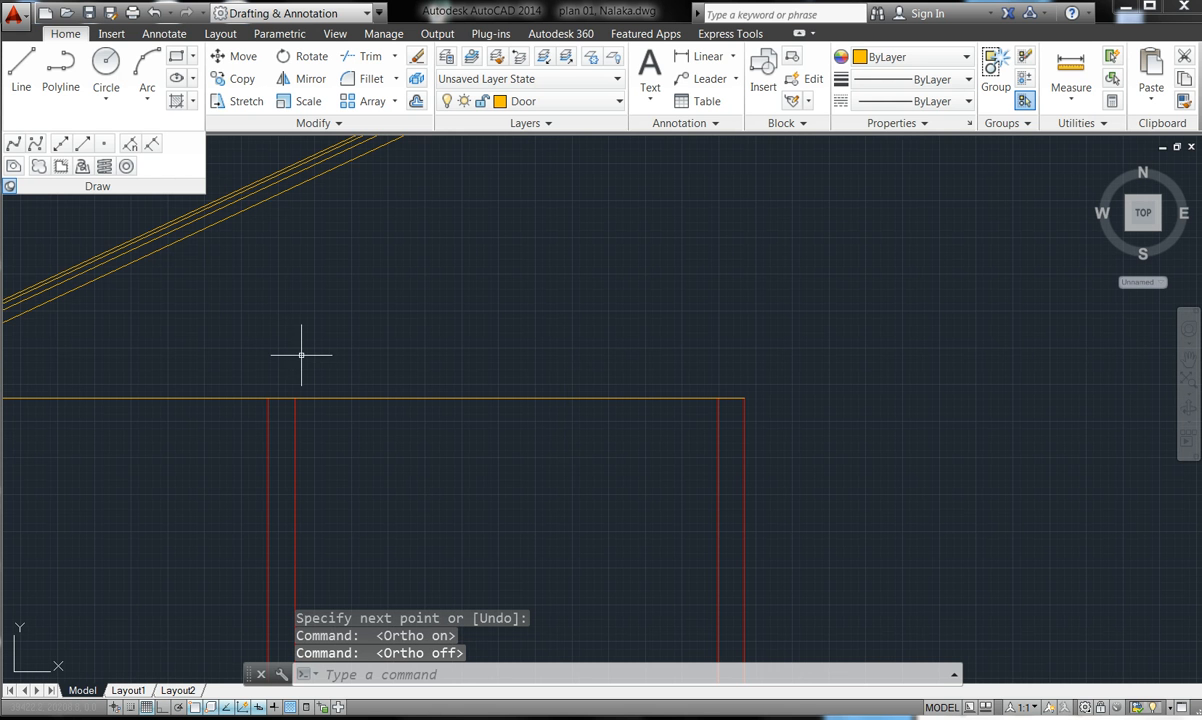
pyautogui.click(21, 68)
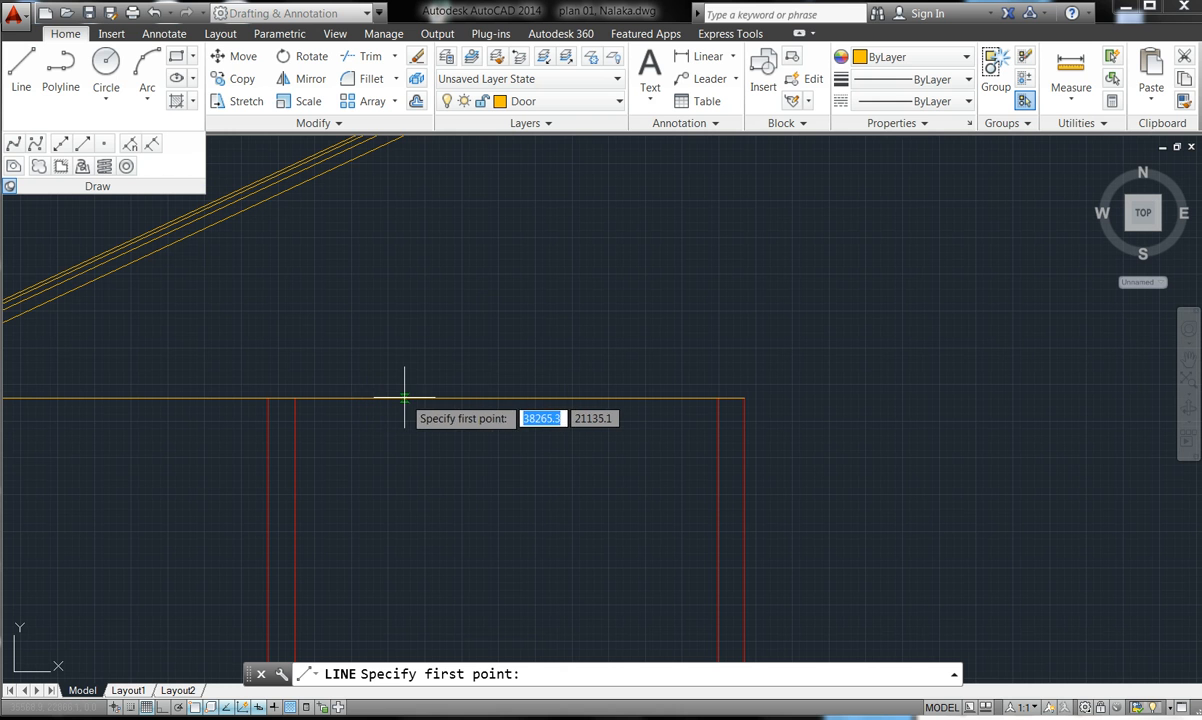
pyautogui.click(299, 399)
pyautogui.click(299, 399)
pyautogui.scroll(-8, 330, 360)
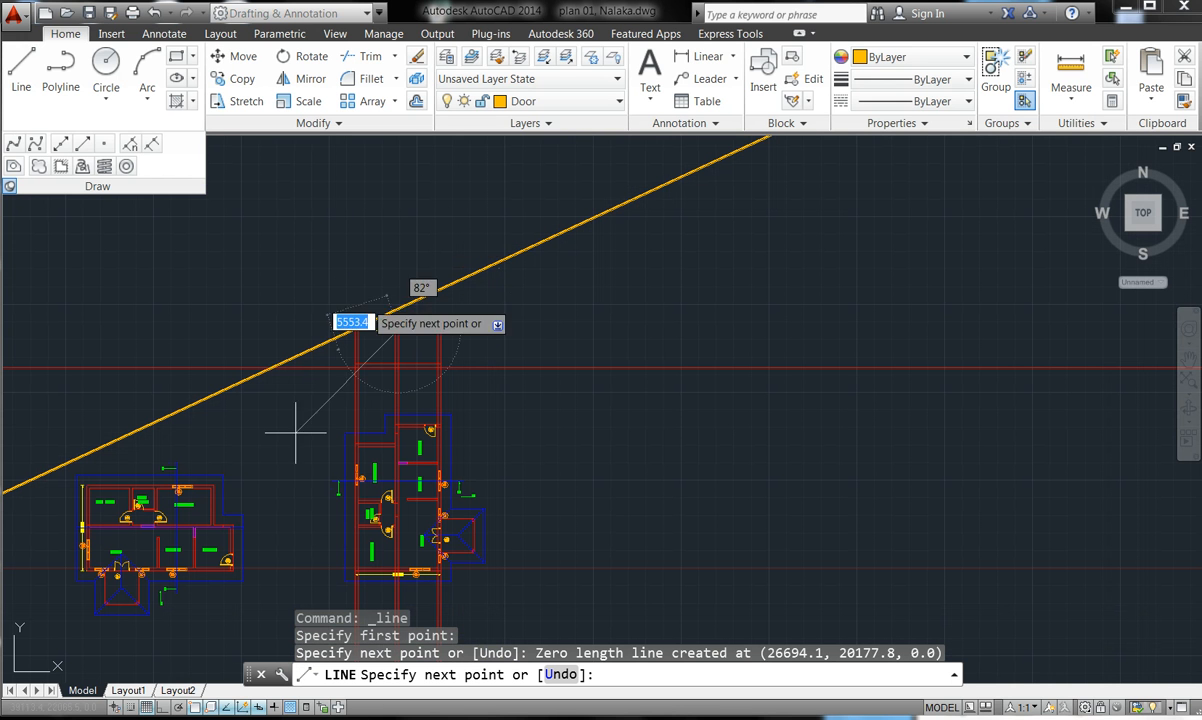
pyautogui.click(161, 707)
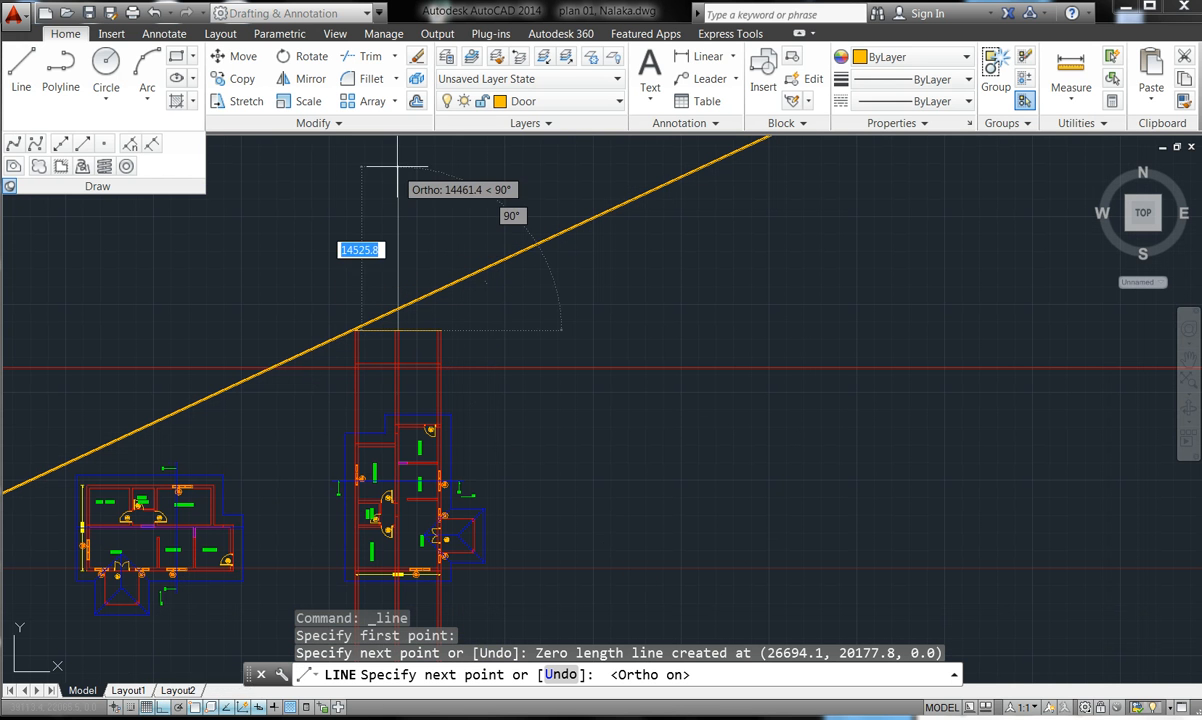
pyautogui.click(399, 283)
pyautogui.press('Escape')
pyautogui.scroll(8, 390, 345)
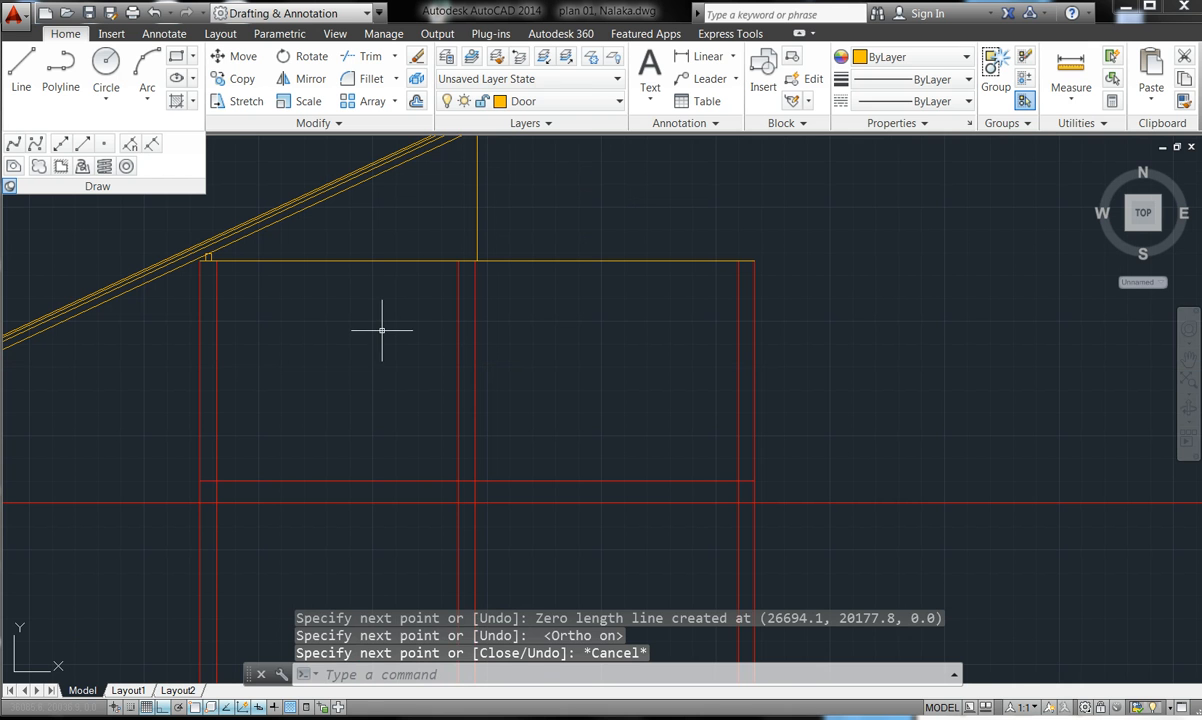
# - Start a linear dimension from the line end to the wall corner, then abandon it
pyautogui.click(683, 56)
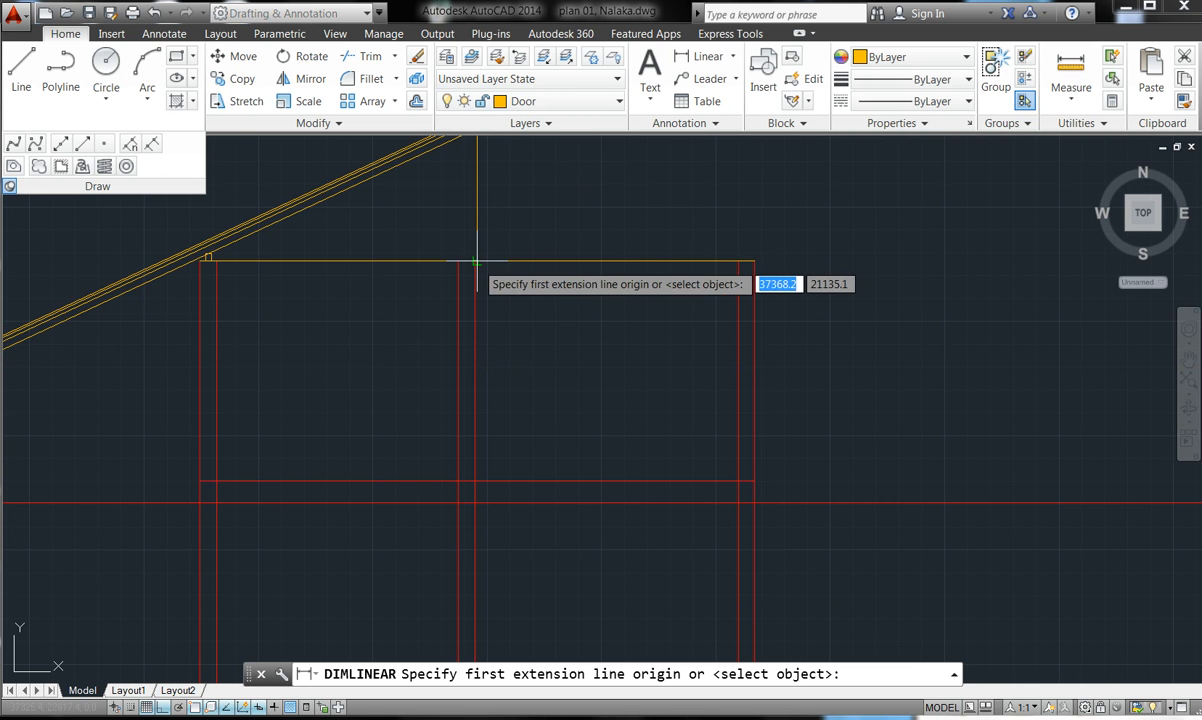
pyautogui.click(476, 261)
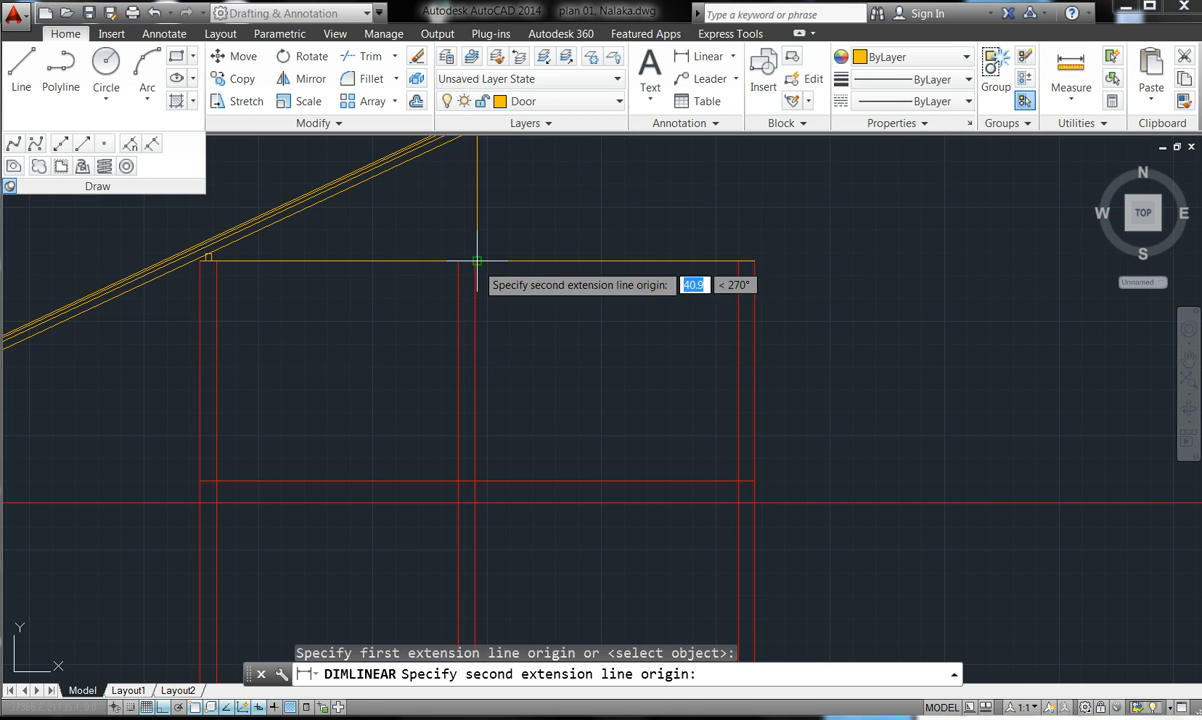
pyautogui.click(203, 257)
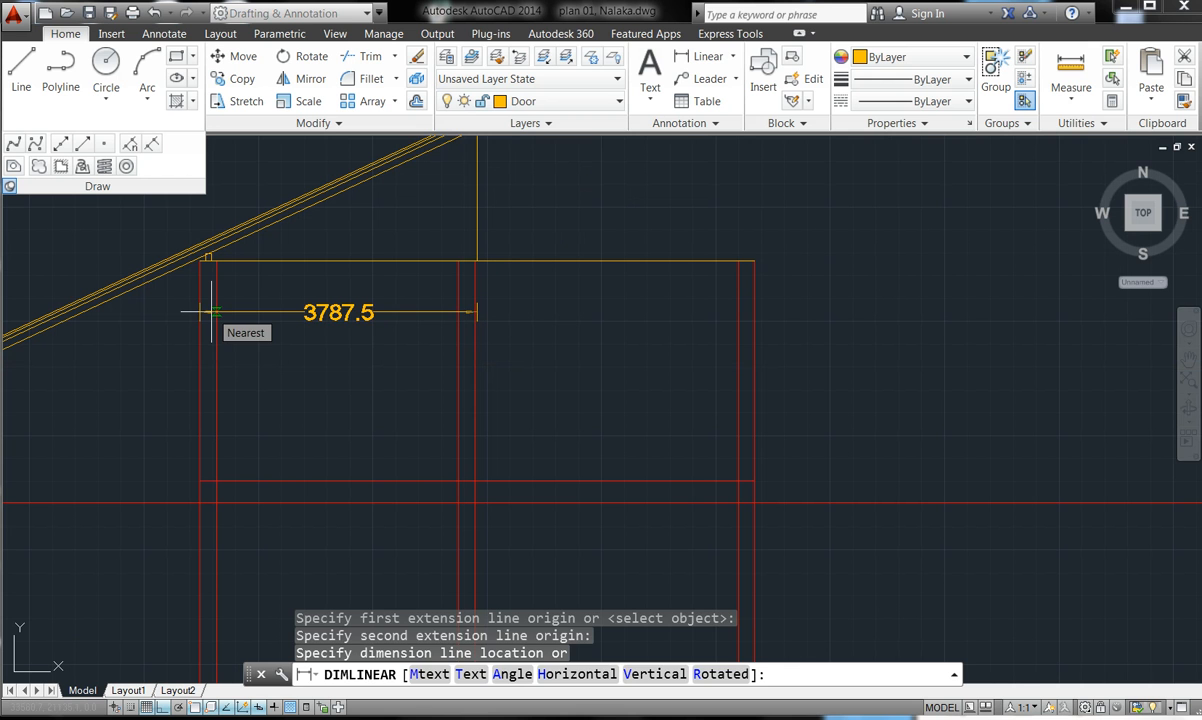
pyautogui.press('Escape')
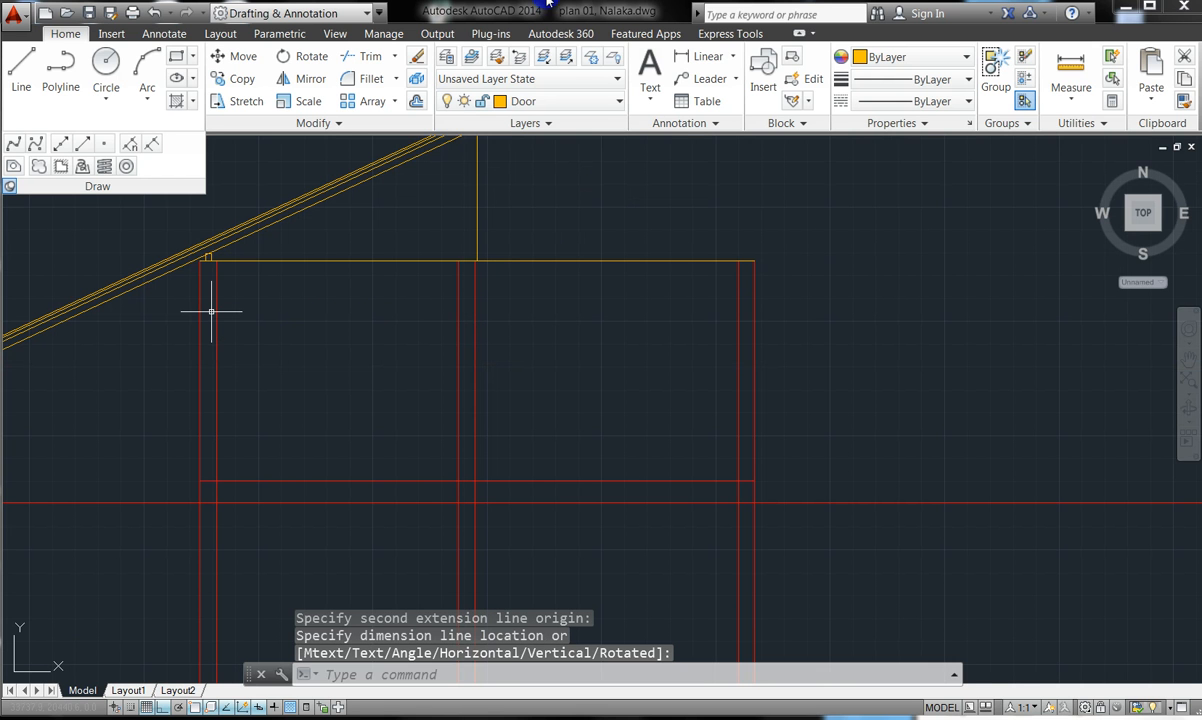
# - Retry a wall-top linear dimension, cancel it, and launch the Construction Line tool
pyautogui.click(681, 56)
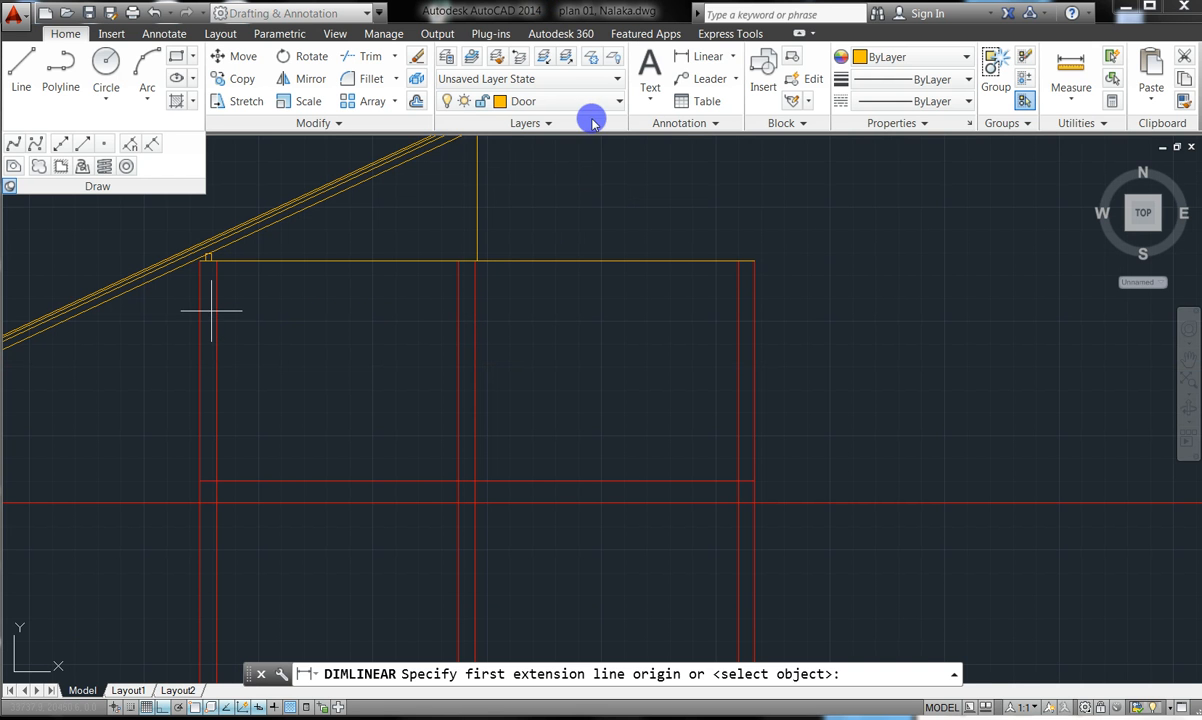
pyautogui.scroll(4, 476, 261)
pyautogui.click(476, 276)
pyautogui.scroll(-3, 611, 247)
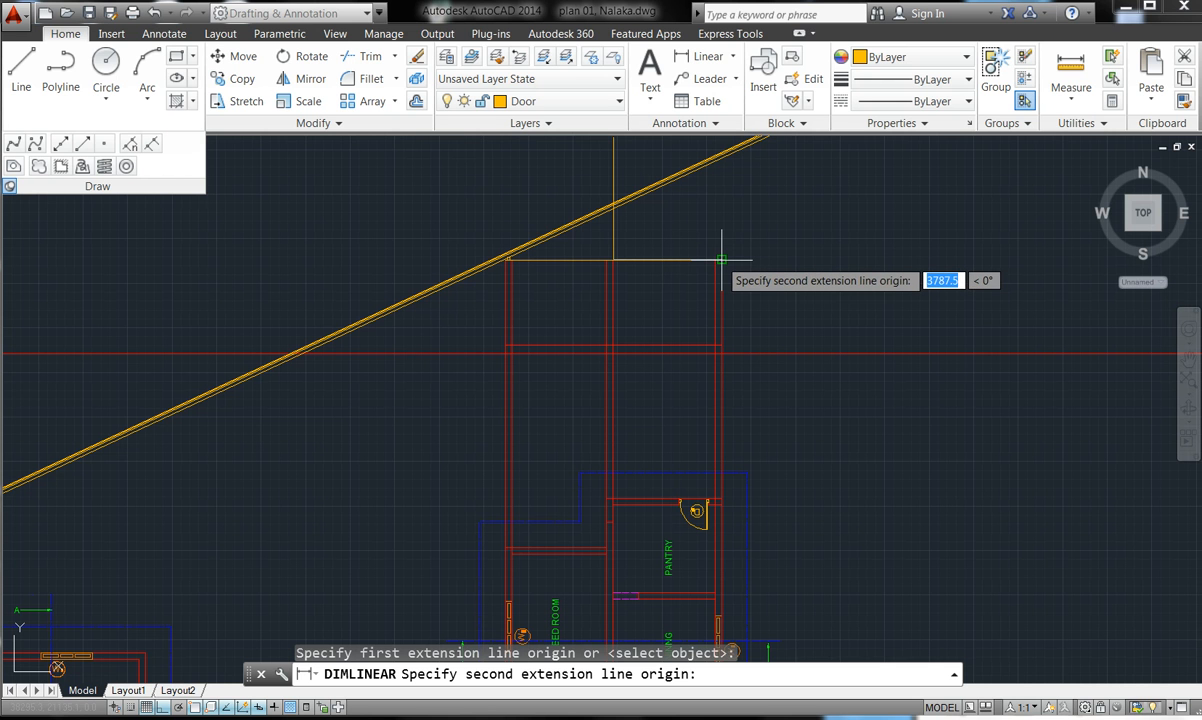
pyautogui.click(720, 260)
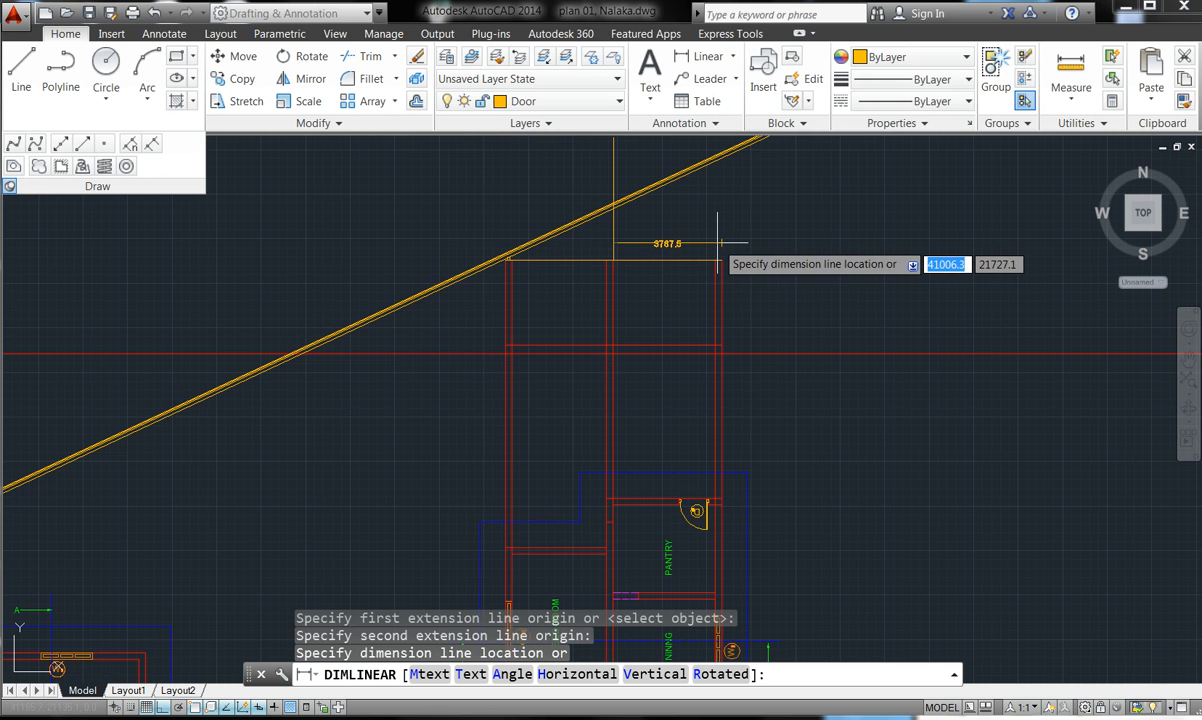
pyautogui.press('Escape')
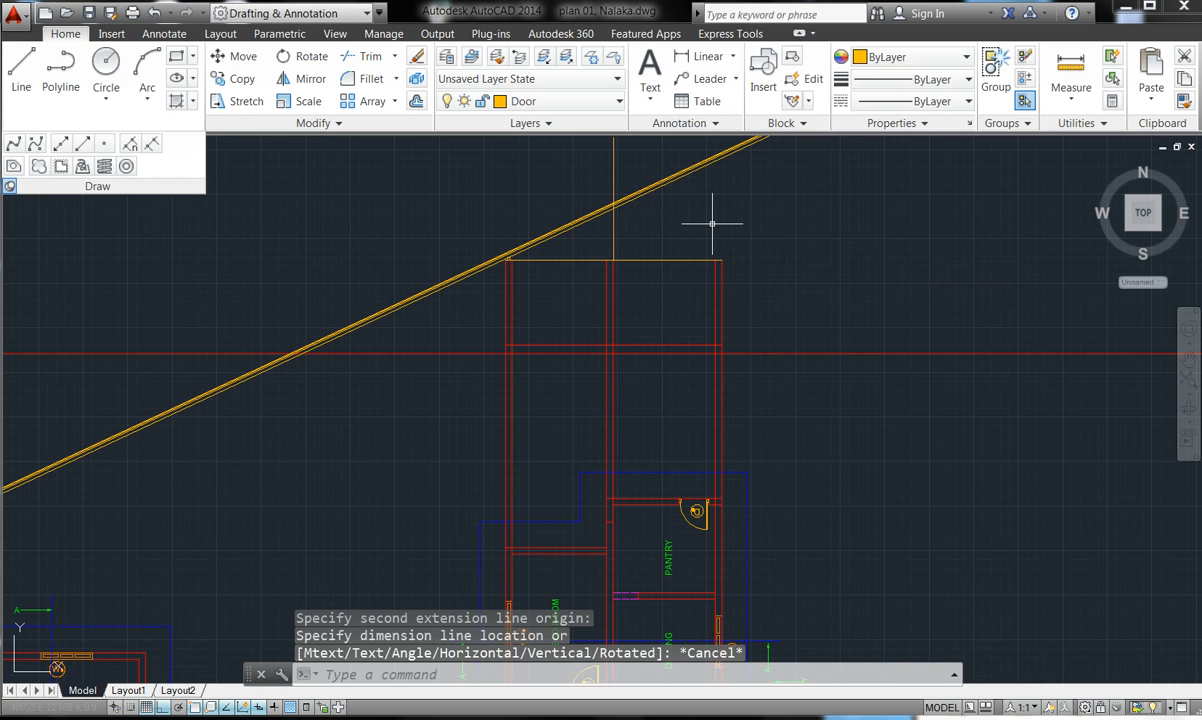
pyautogui.scroll(5, 574, 204)
pyautogui.scroll(-4, 652, 175)
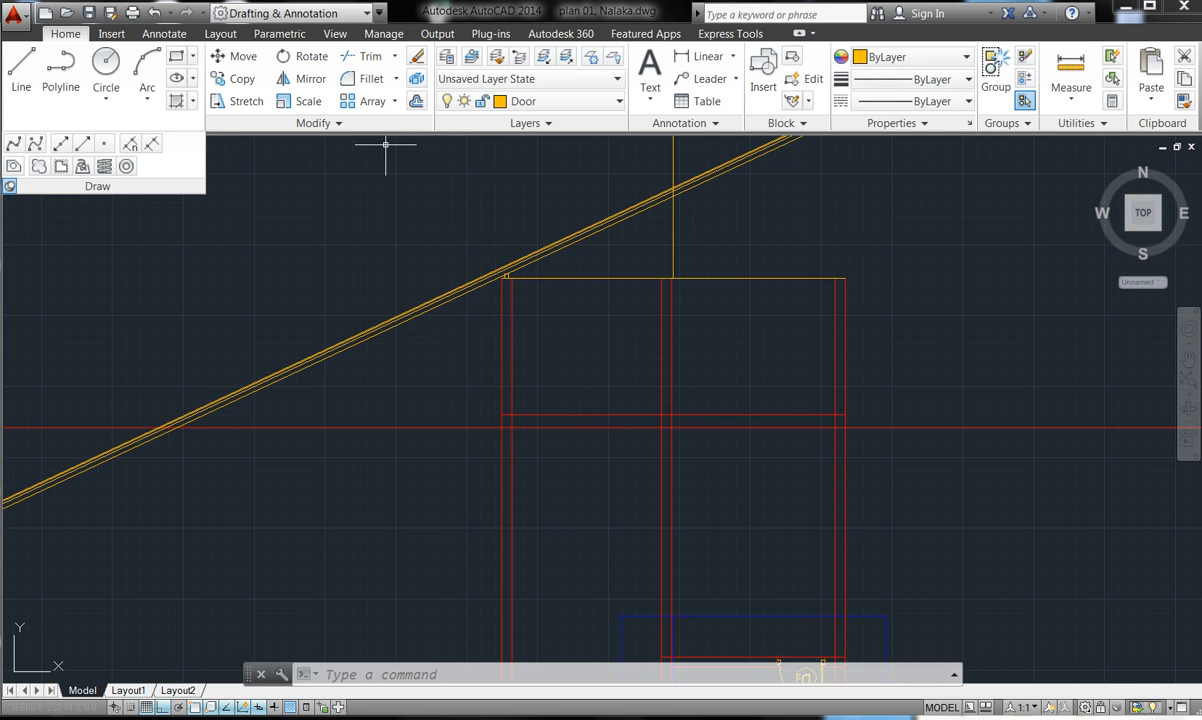
pyautogui.click(61, 146)
# - Place a vertical construction line at the eave end
pyautogui.scroll(-2, 560, 185)
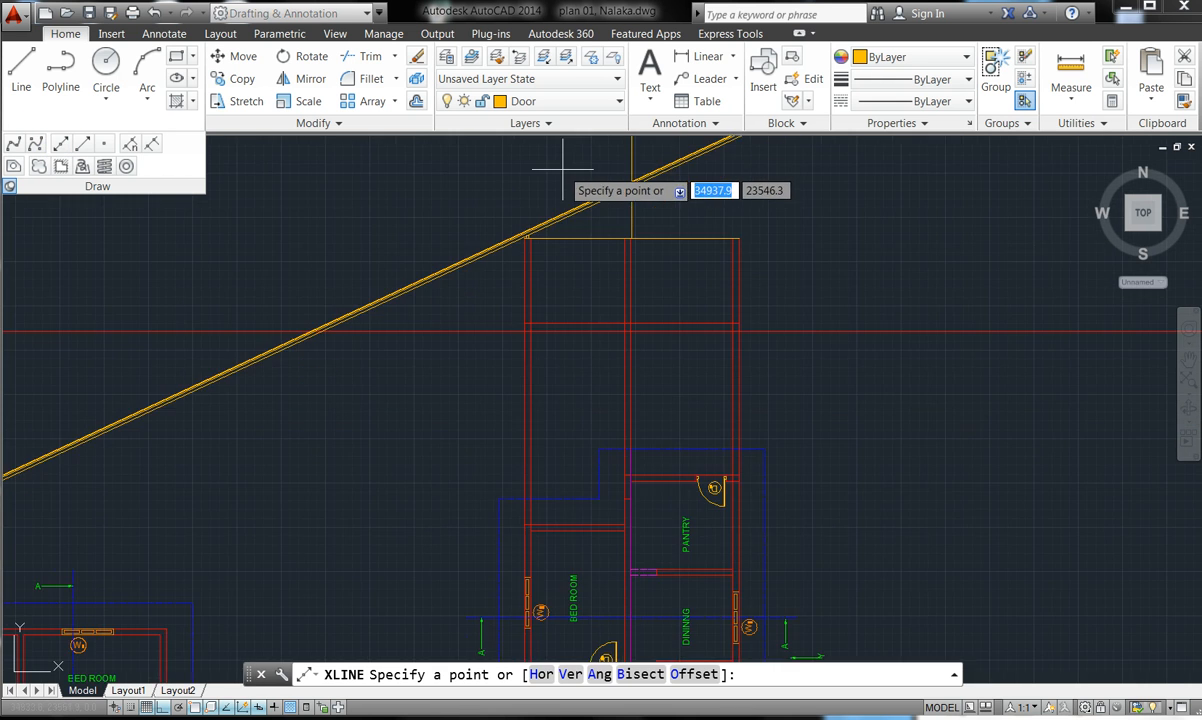
pyautogui.doubleClick(567, 677)
pyautogui.scroll(3, 506, 493)
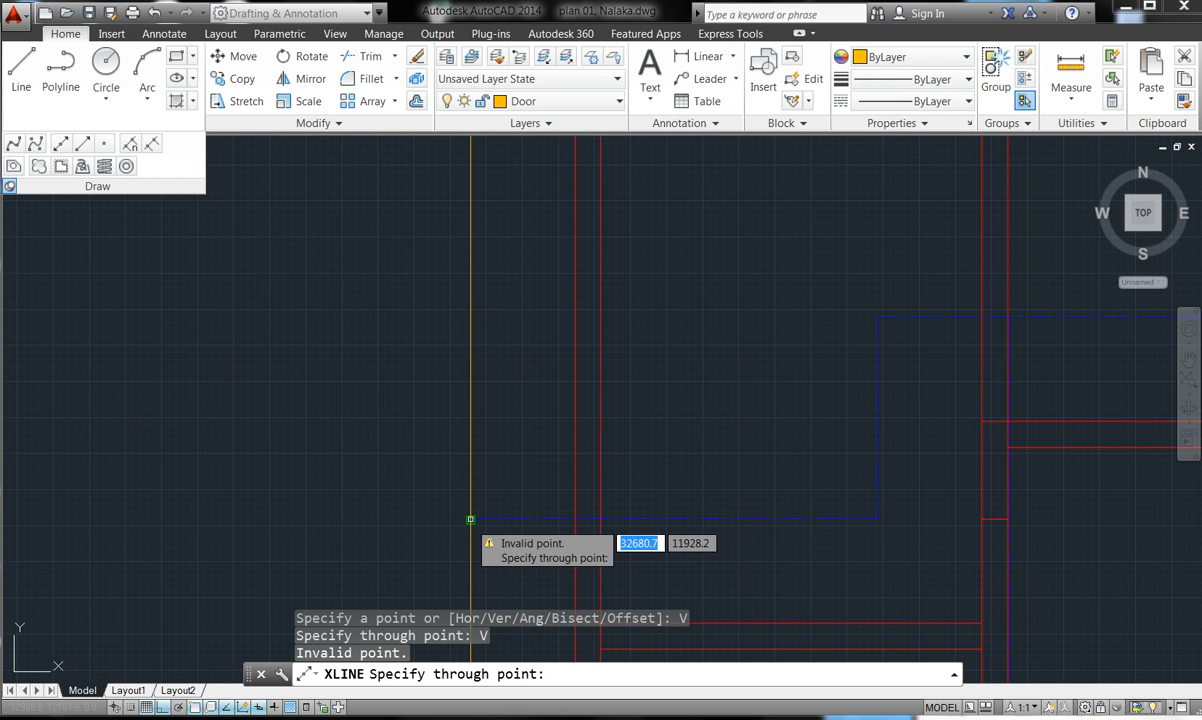
pyautogui.scroll(-4, 472, 522)
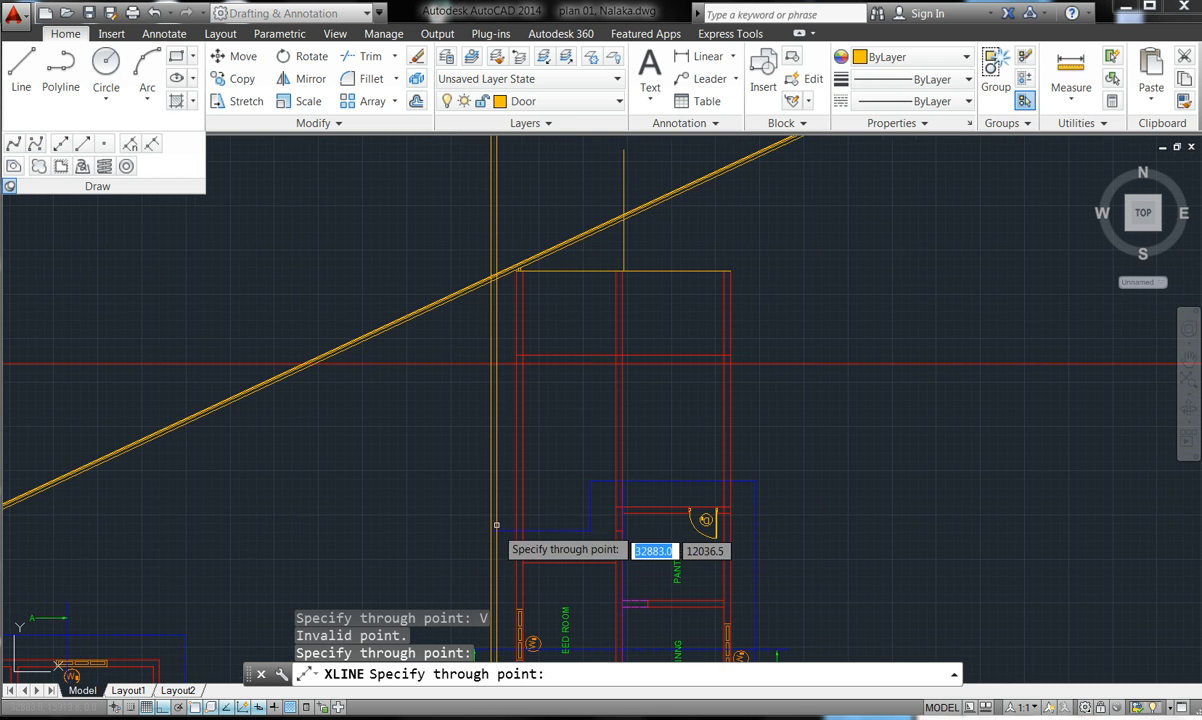
pyautogui.press('Escape')
pyautogui.scroll(2, 491, 272)
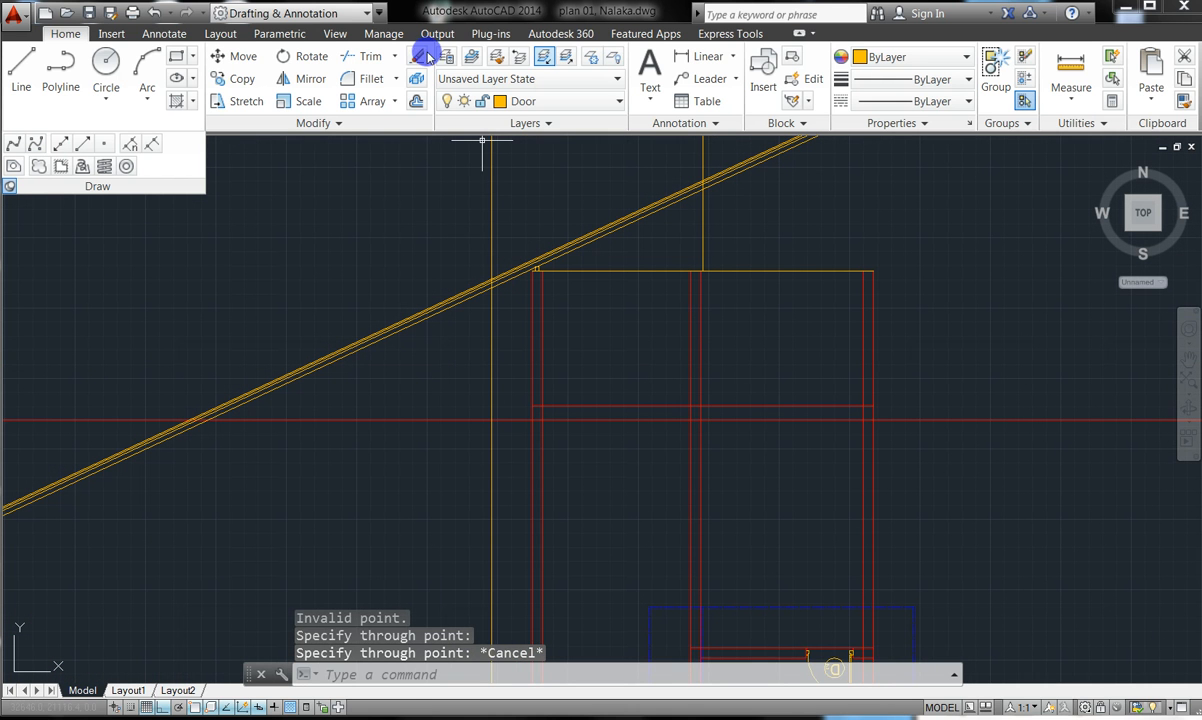
# - Trim the rafter lines beyond the ridge and the vertical xline above the rafters, using all edges
pyautogui.click(364, 56)
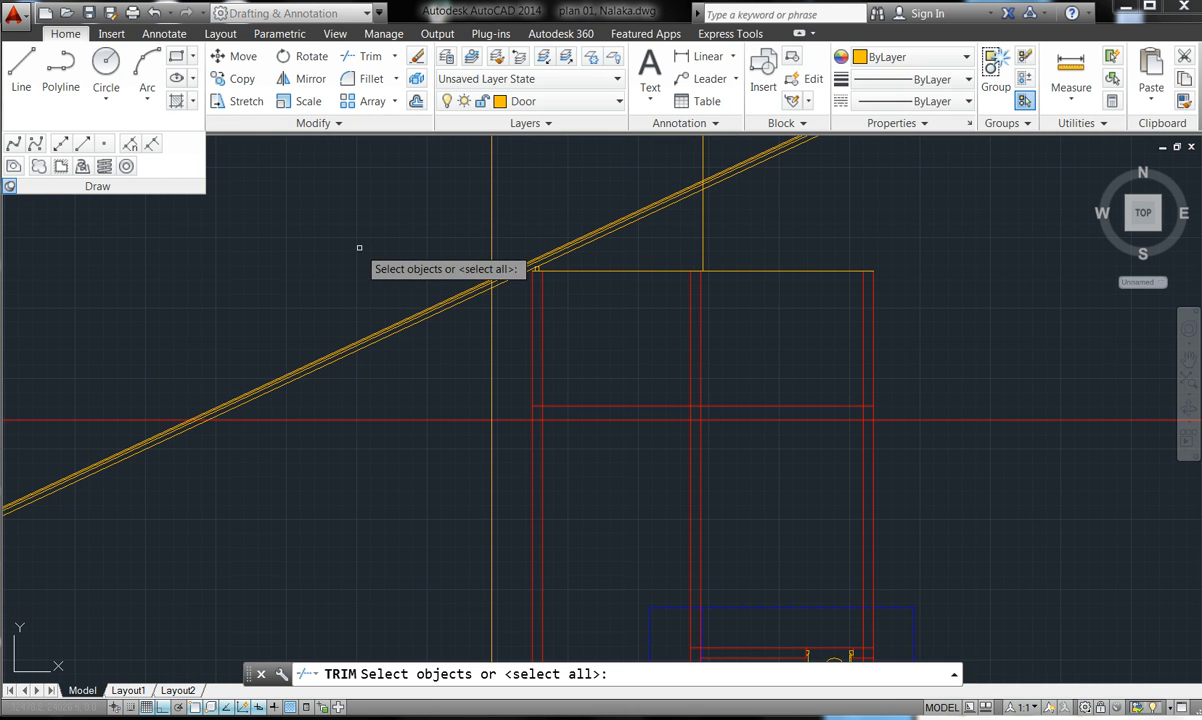
pyautogui.press('Return')
pyautogui.click(385, 406)
pyautogui.click(291, 336)
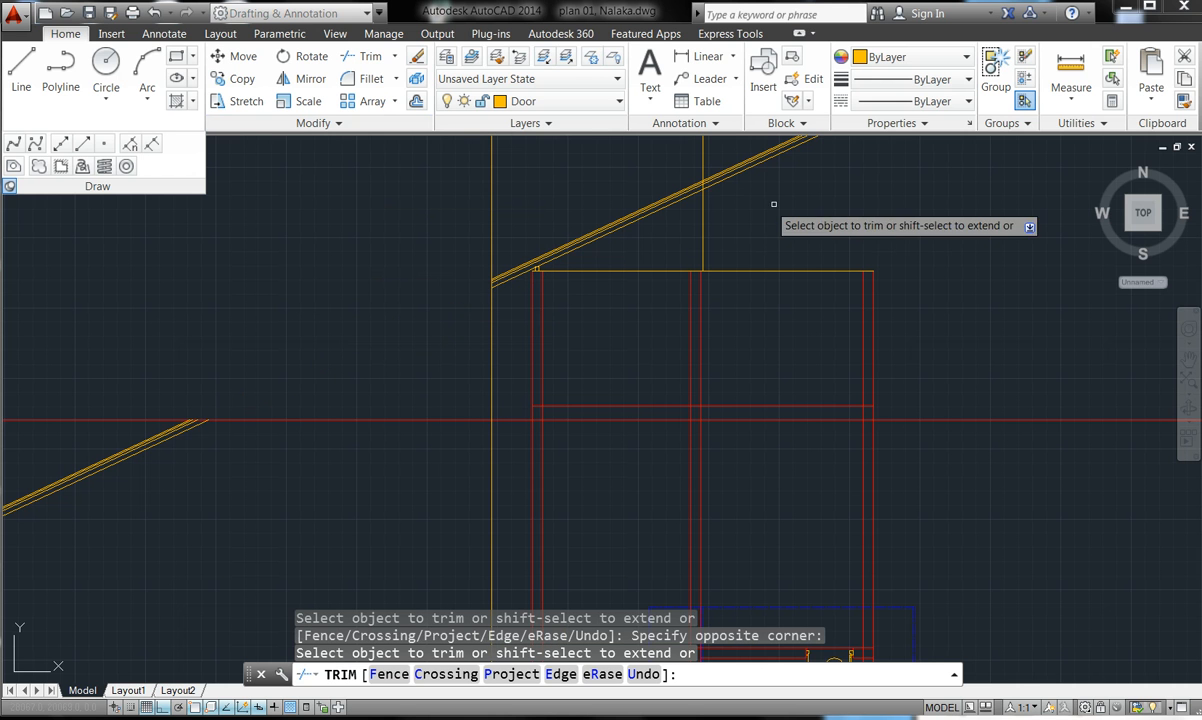
pyautogui.click(716, 157)
pyautogui.click(500, 186)
pyautogui.click(432, 170)
pyautogui.press('Escape')
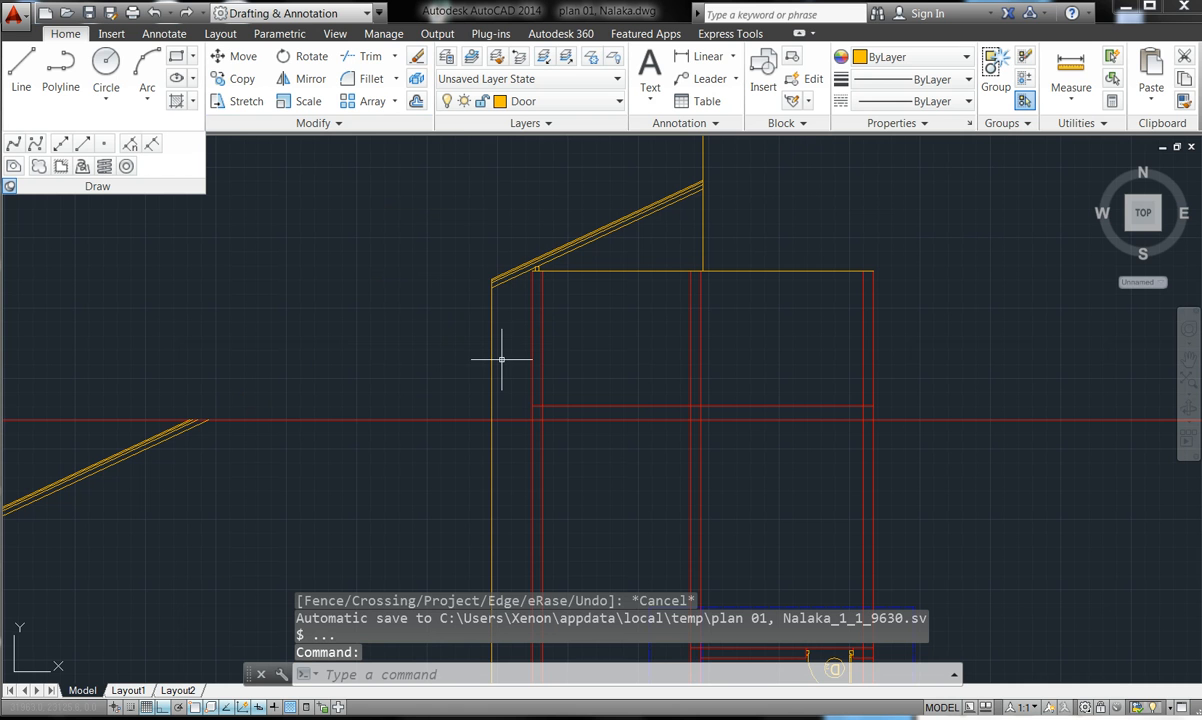
# - Trim the vertical xline below the rafters and delete the leftover short vertical segment
pyautogui.click(370, 56)
pyautogui.press('Return')
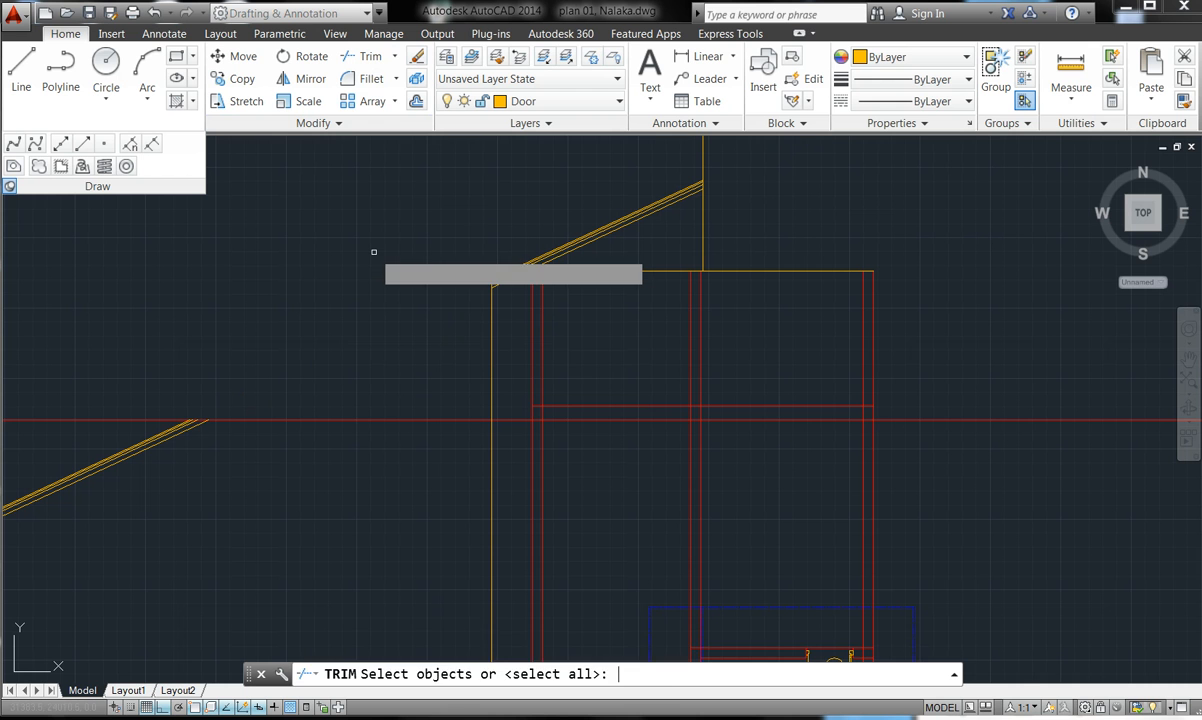
pyautogui.click(514, 351)
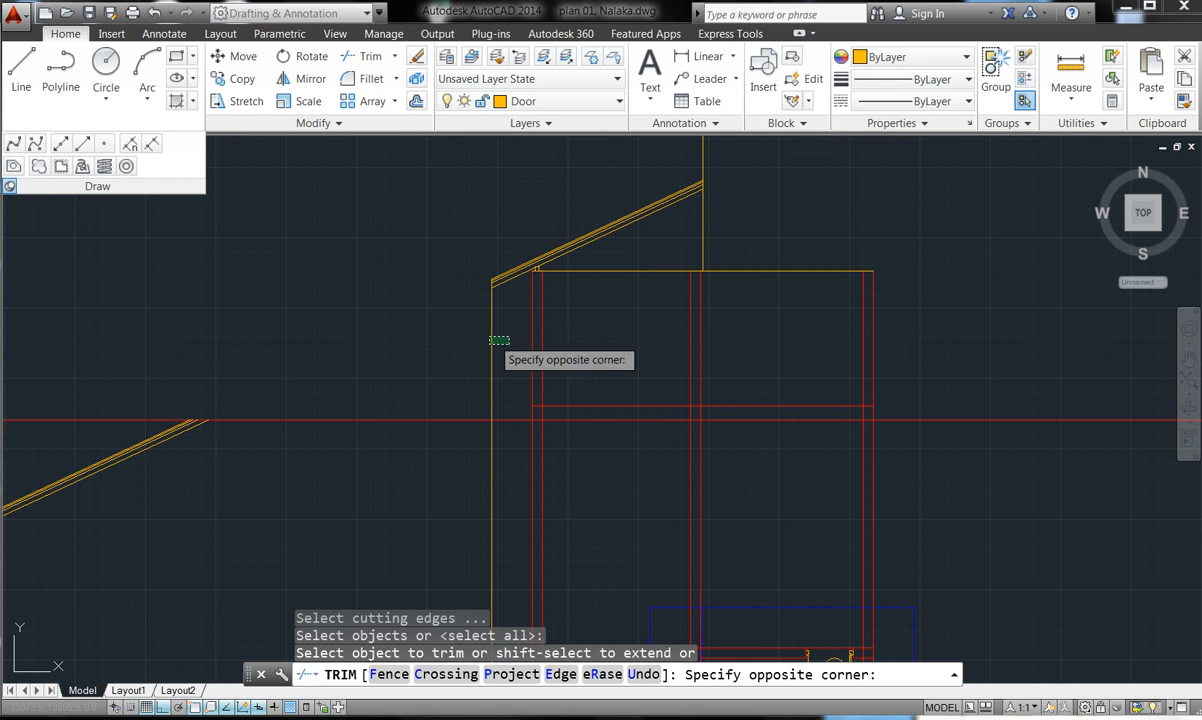
pyautogui.click(478, 322)
pyautogui.press('Escape')
pyautogui.press('Escape')
pyautogui.press('Escape')
pyautogui.press('Escape')
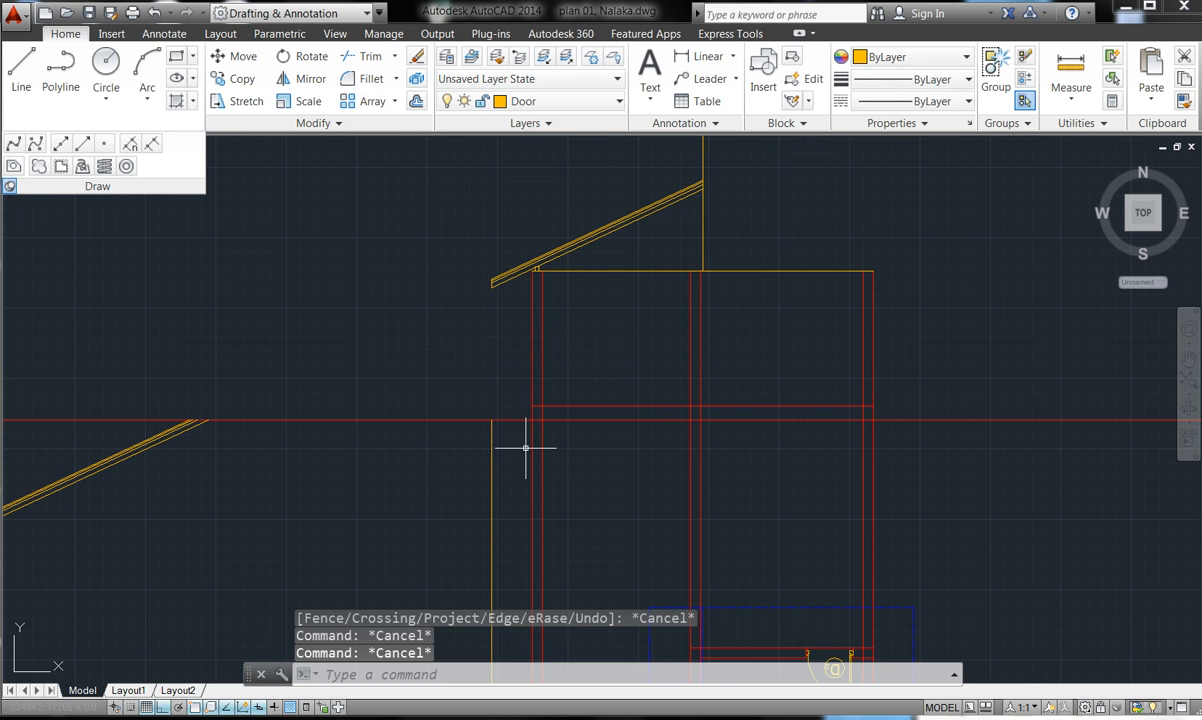
pyautogui.click(521, 476)
pyautogui.click(472, 467)
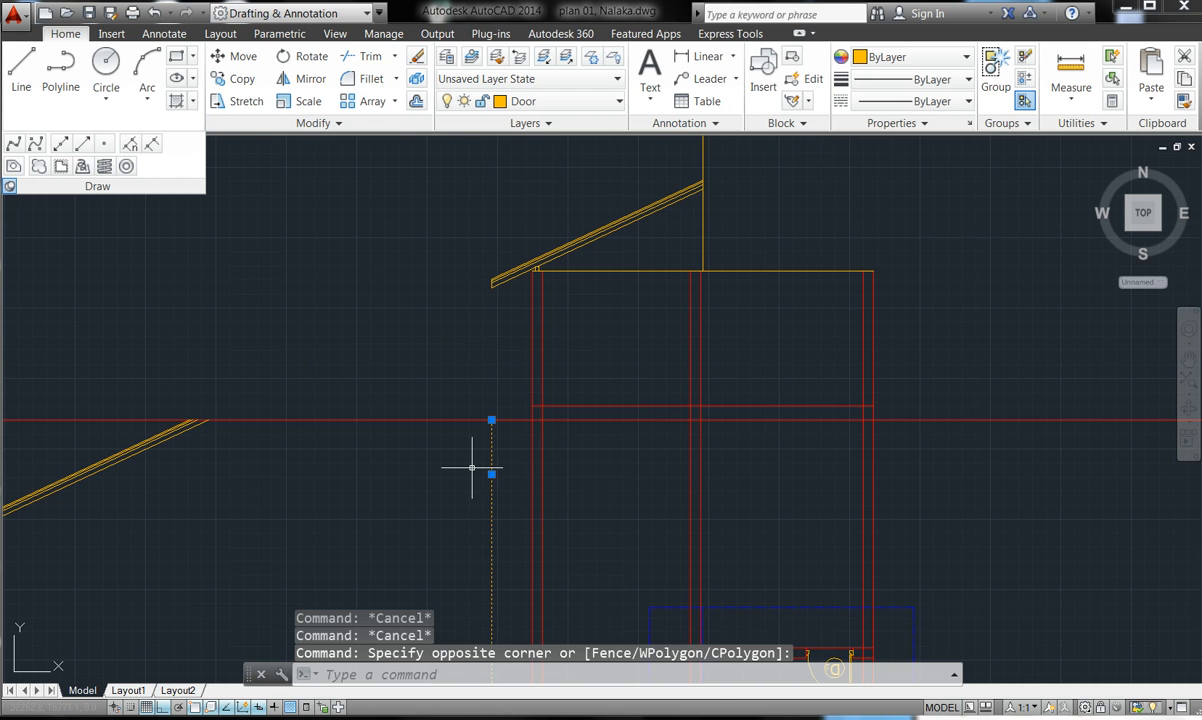
pyautogui.press('Delete')
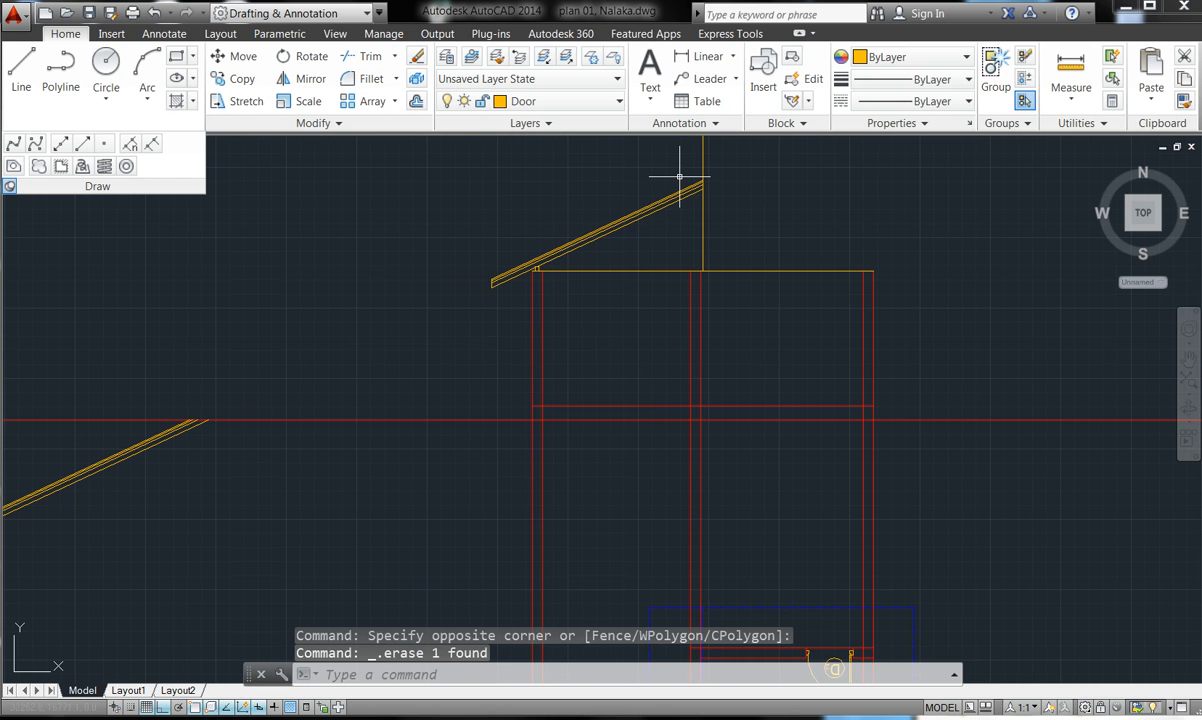
pyautogui.scroll(5, 705, 172)
pyautogui.scroll(-5, 867, 207)
pyautogui.scroll(4, 526, 362)
pyautogui.scroll(6, 234, 420)
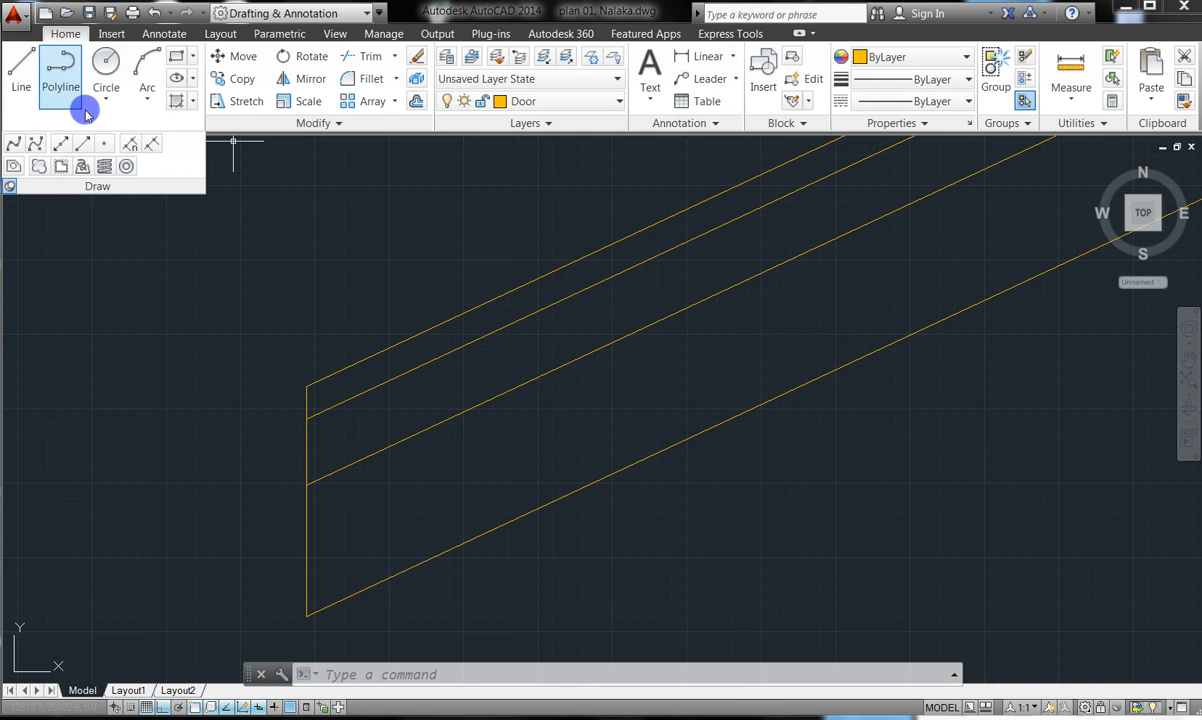
# - Draw a 50 by 50 square polyline in empty space
pyautogui.click(55, 72)
pyautogui.click(96, 296)
pyautogui.write('50')
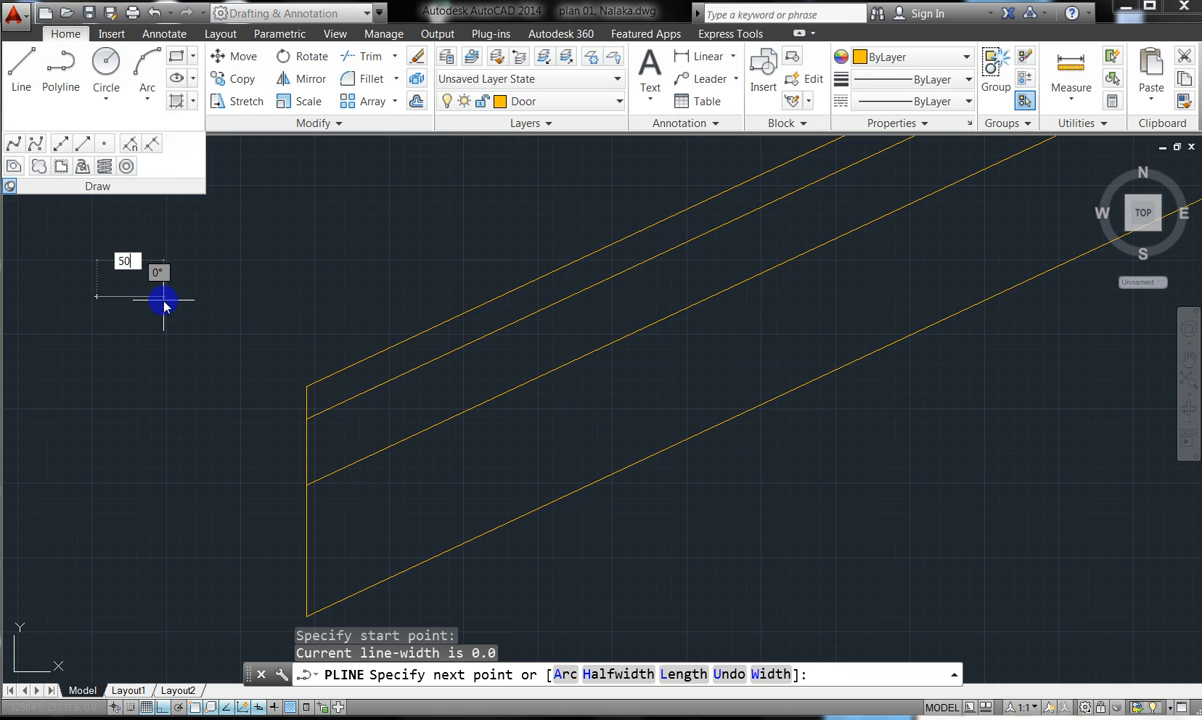
pyautogui.press('Return')
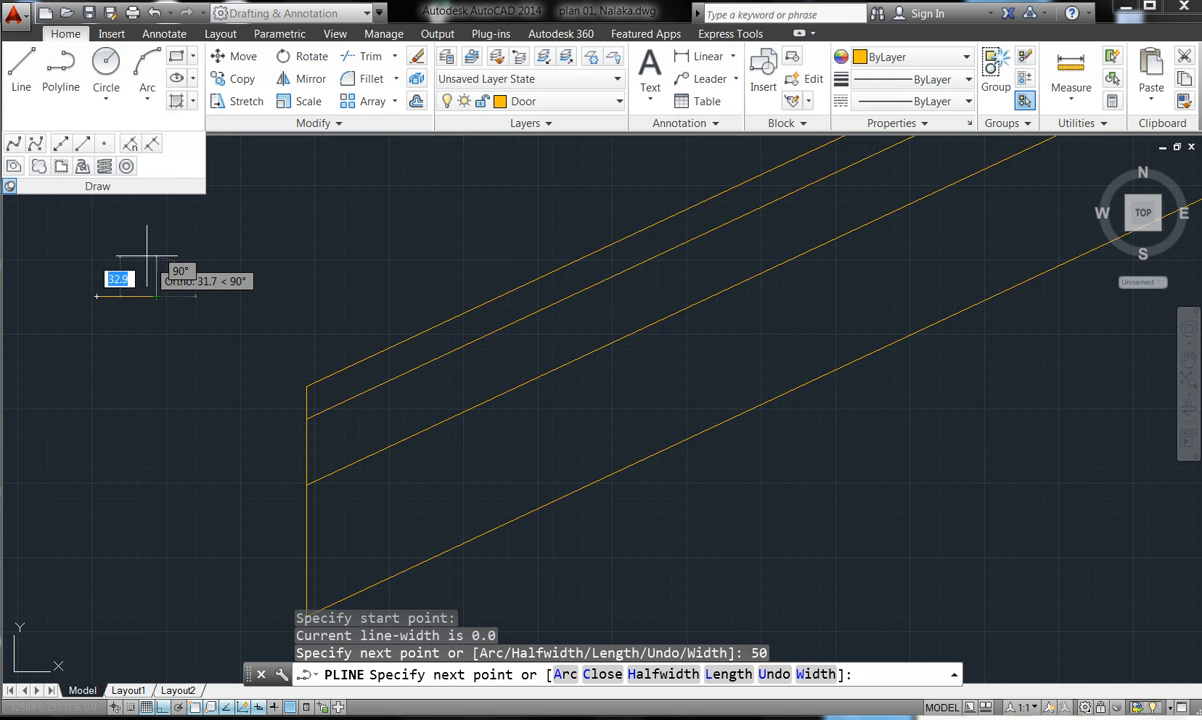
pyautogui.write('50')
pyautogui.press('Return')
pyautogui.write('5')
pyautogui.press('Return')
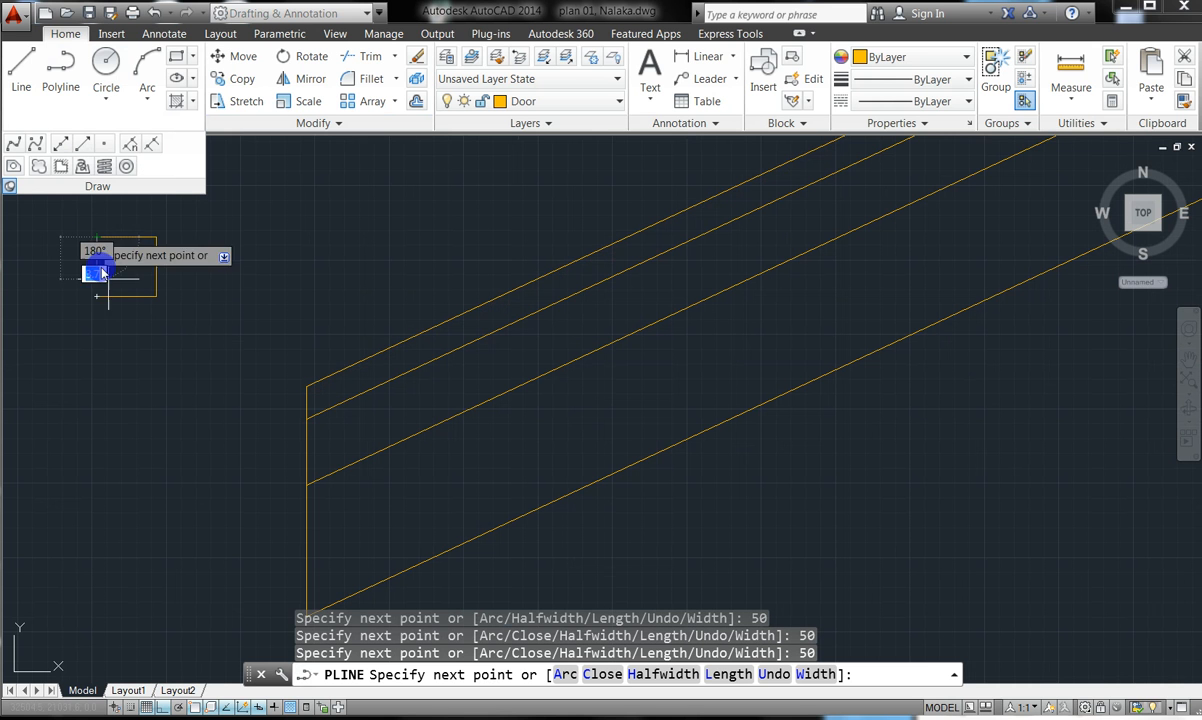
pyautogui.press('Escape')
pyautogui.press('Escape')
pyautogui.press('Escape')
pyautogui.press('Escape')
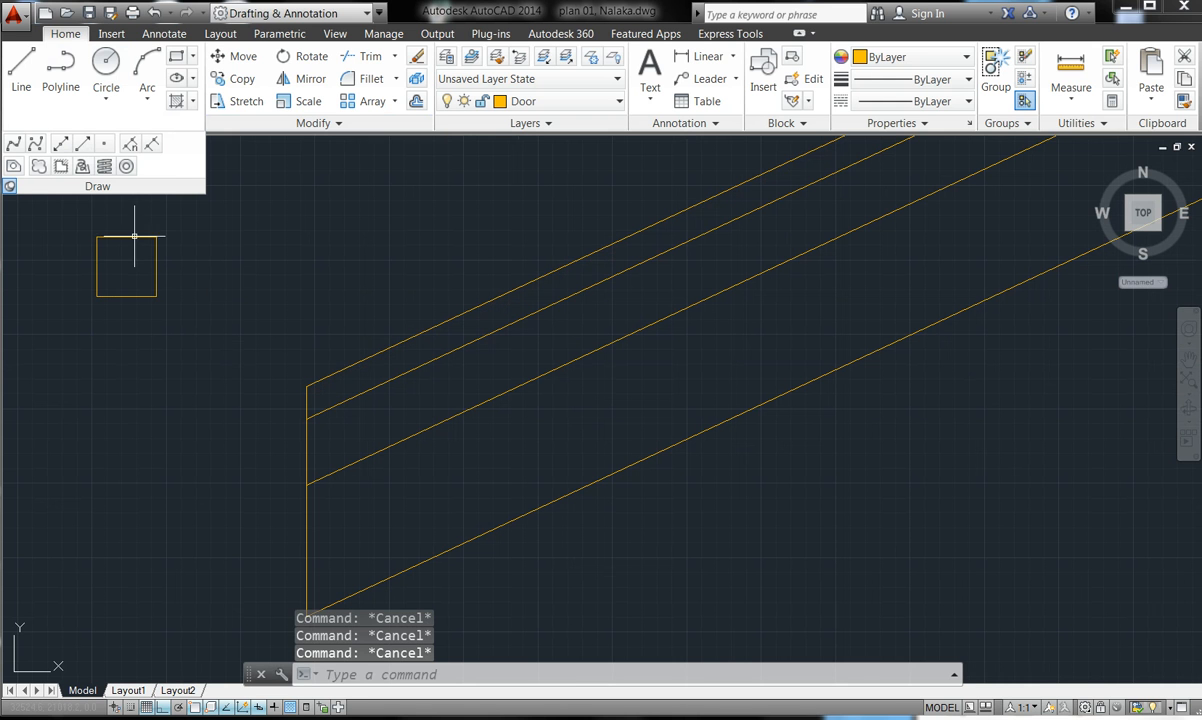
# - Move the square by its lower-left corner to the rafters' lower end, with Ortho off
pyautogui.click(230, 56)
pyautogui.click(212, 294)
pyautogui.click(67, 228)
pyautogui.press('Return')
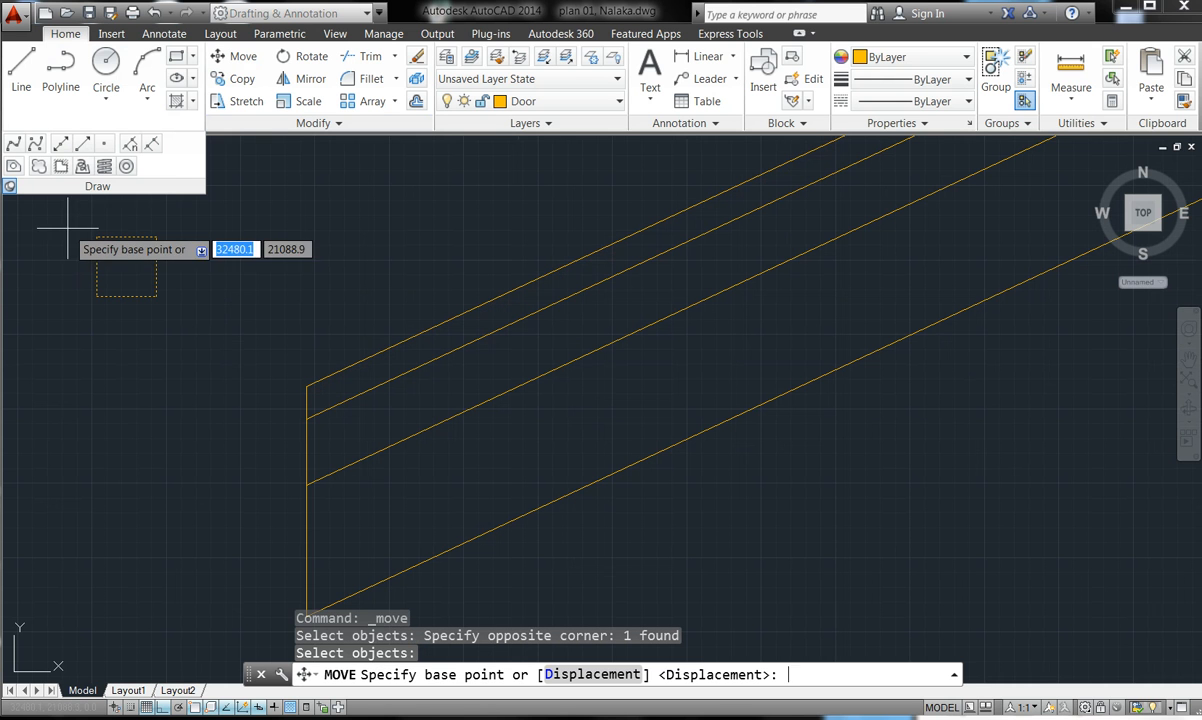
pyautogui.click(97, 296)
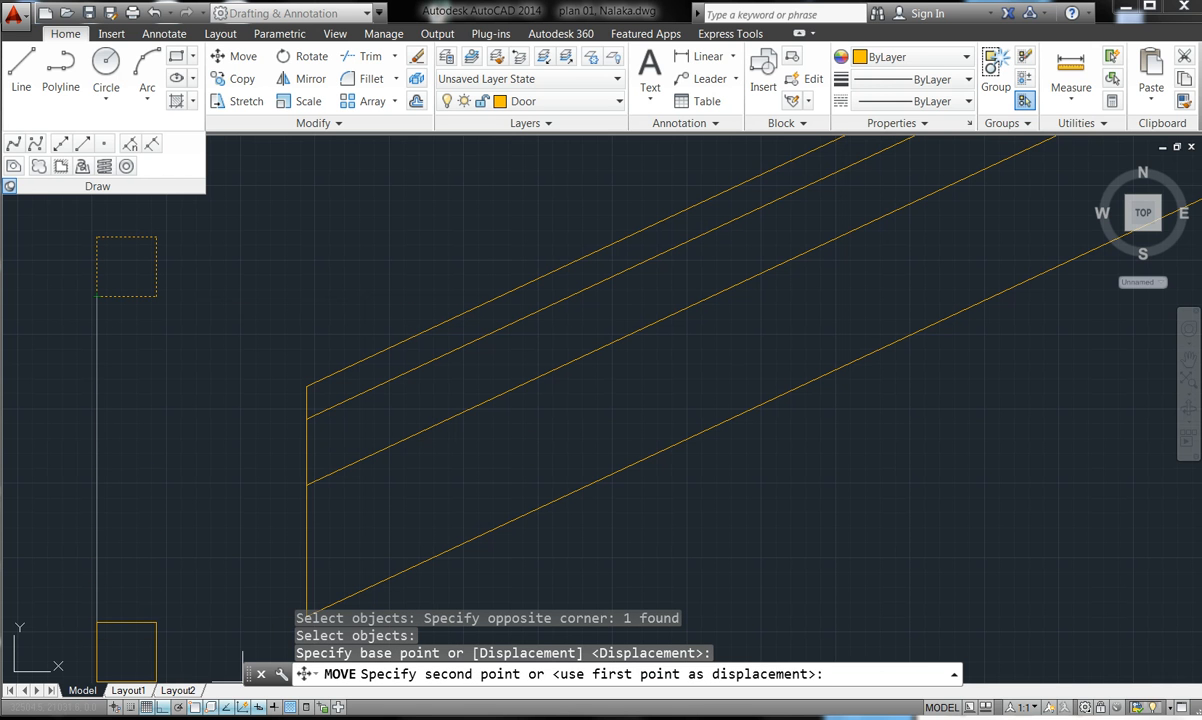
pyautogui.click(165, 708)
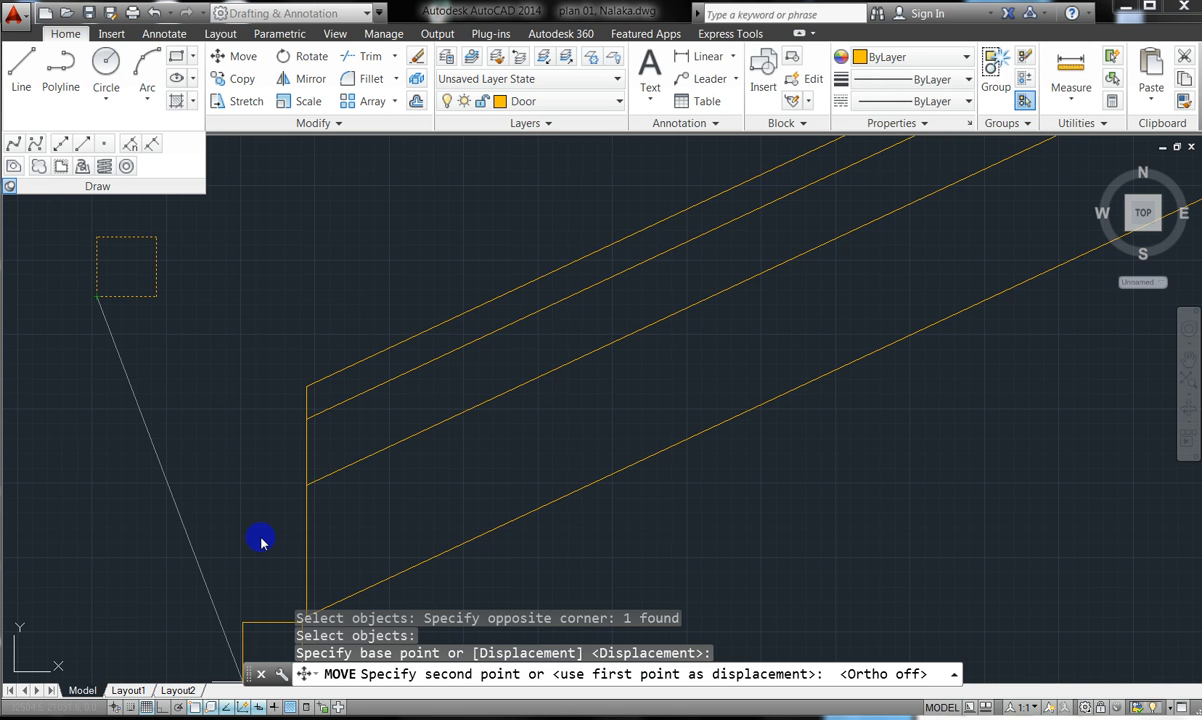
pyautogui.scroll(5, 345, 460)
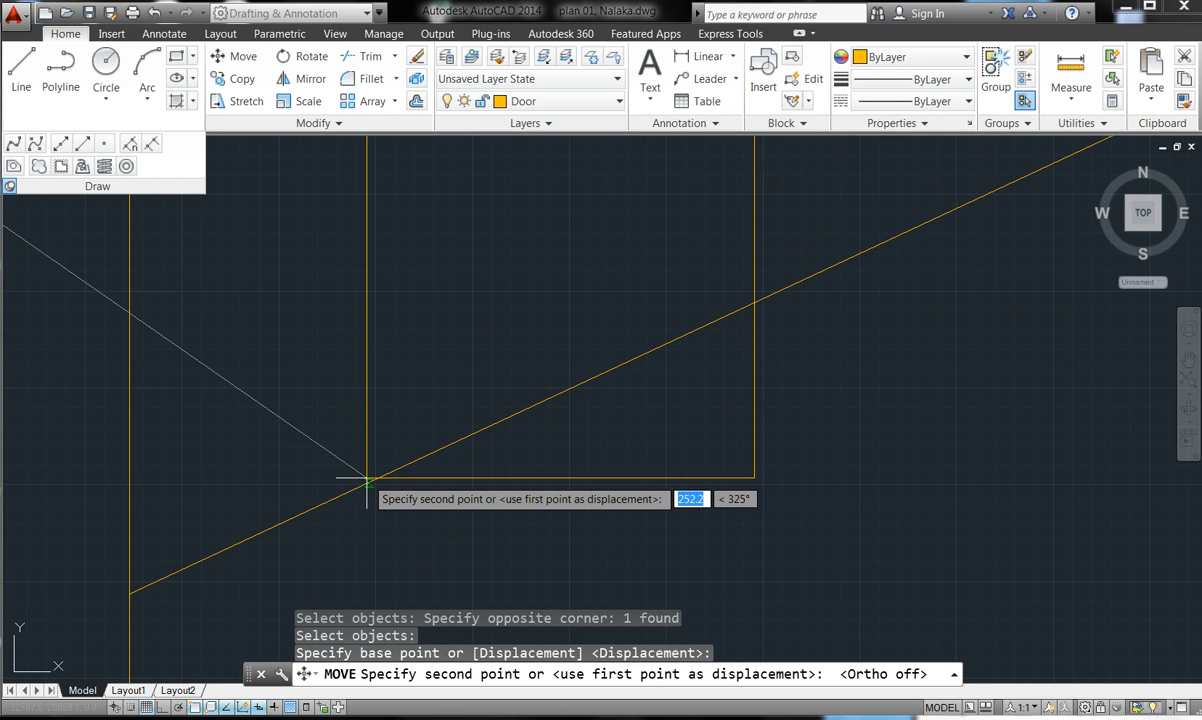
pyautogui.click(367, 483)
pyautogui.scroll(4, 521, 507)
pyautogui.scroll(-6, 521, 507)
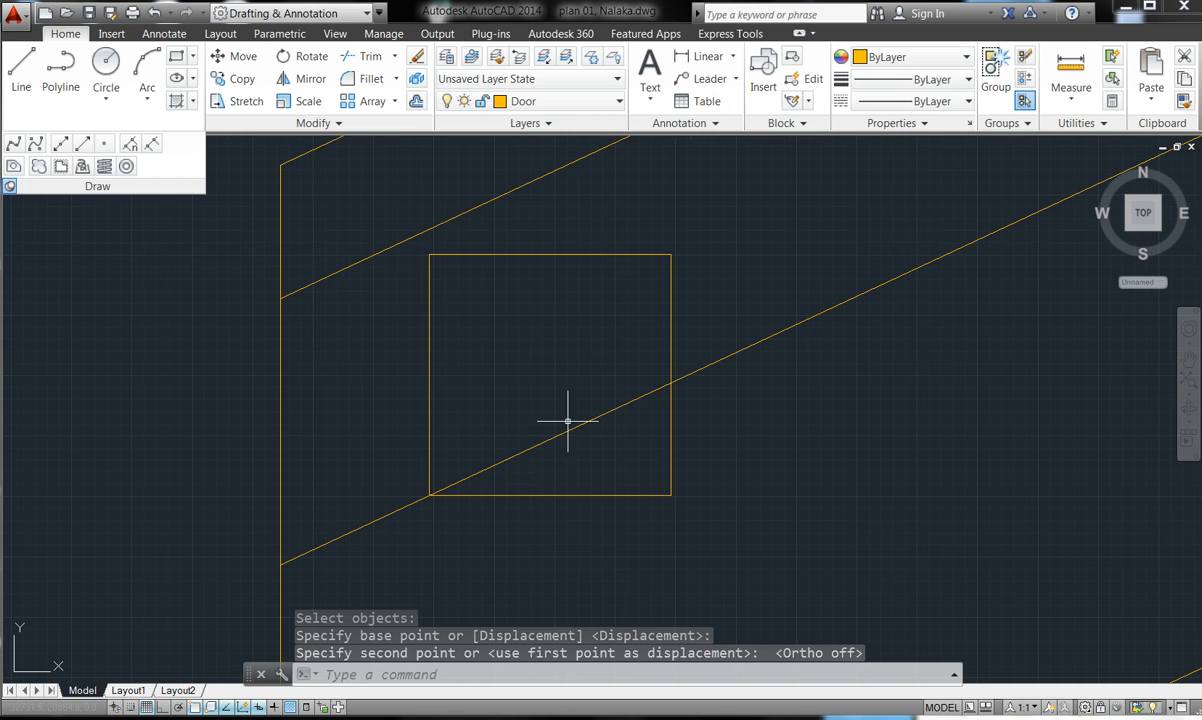
pyautogui.press('Escape')
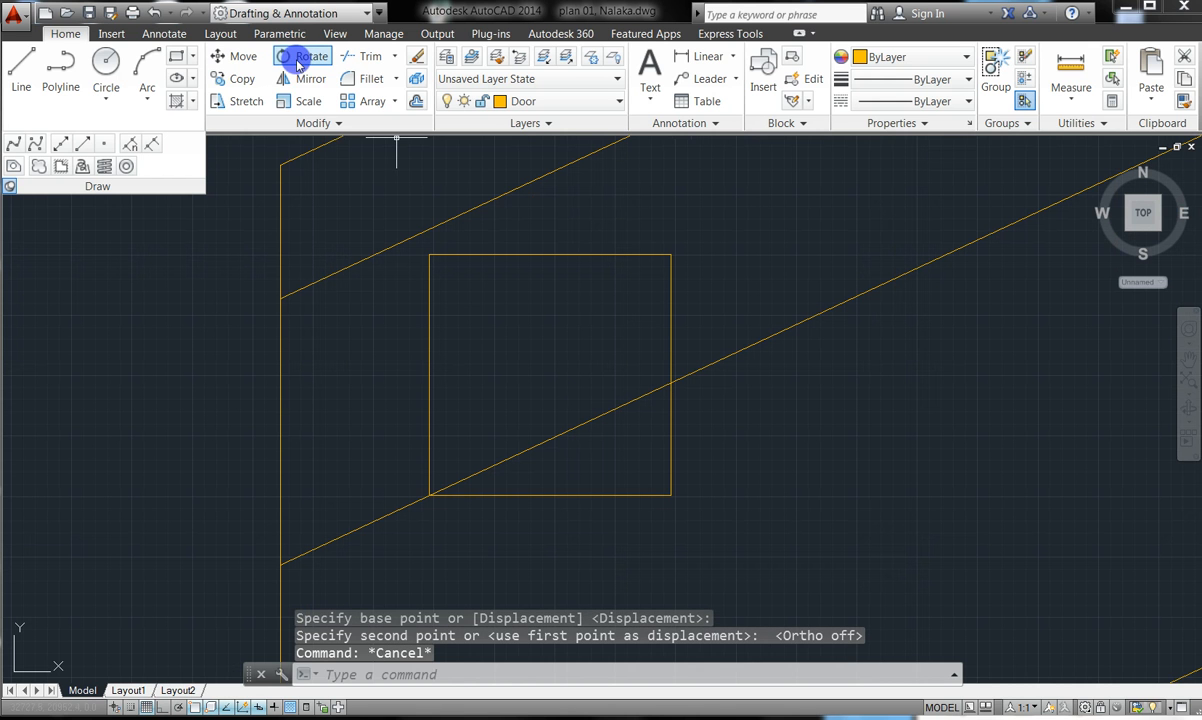
# - Rotate the eave square about its corner to align with the sloping roof line
pyautogui.click(298, 60)
pyautogui.click(493, 307)
pyautogui.click(451, 242)
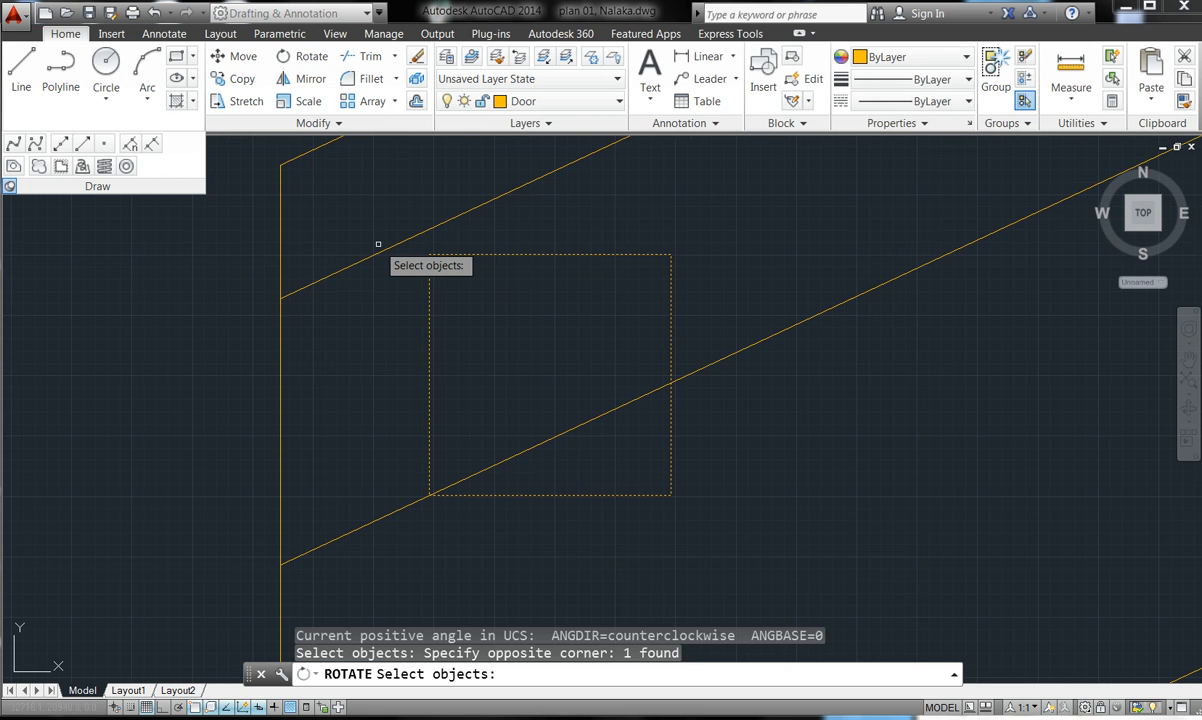
pyautogui.press('Return')
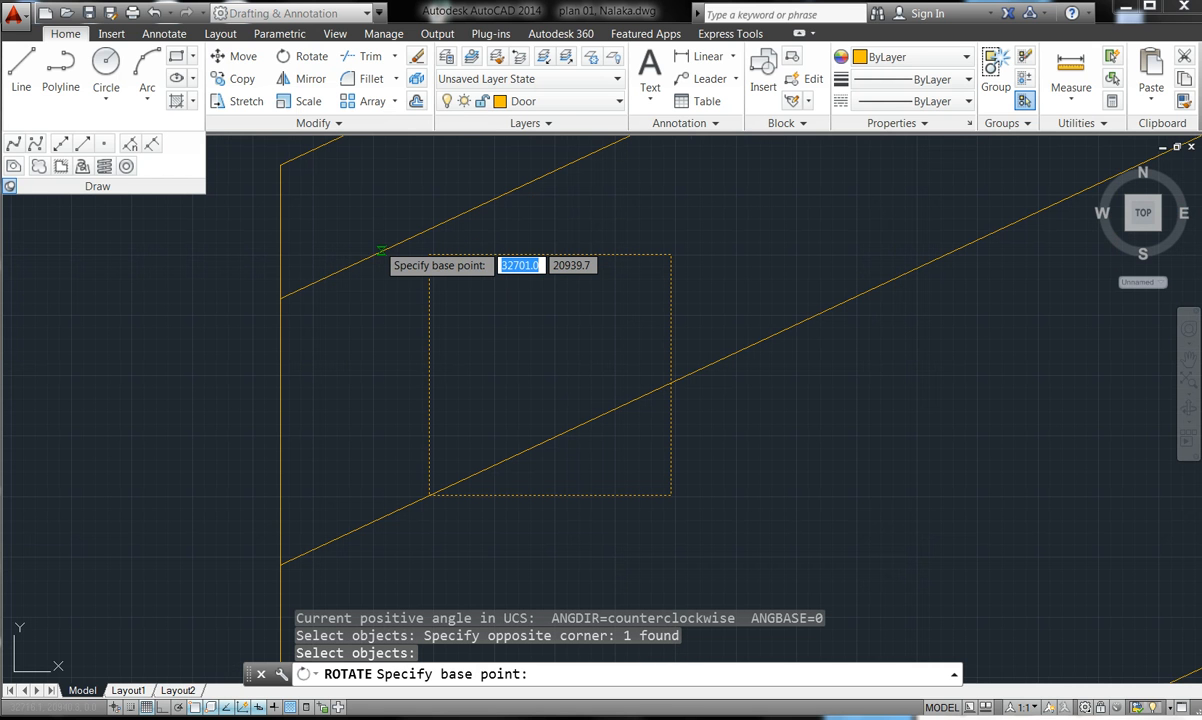
pyautogui.click(429, 495)
pyautogui.scroll(-5, 780, 325)
pyautogui.scroll(6, 908, 286)
pyautogui.scroll(5, 780, 388)
pyautogui.scroll(6, 695, 332)
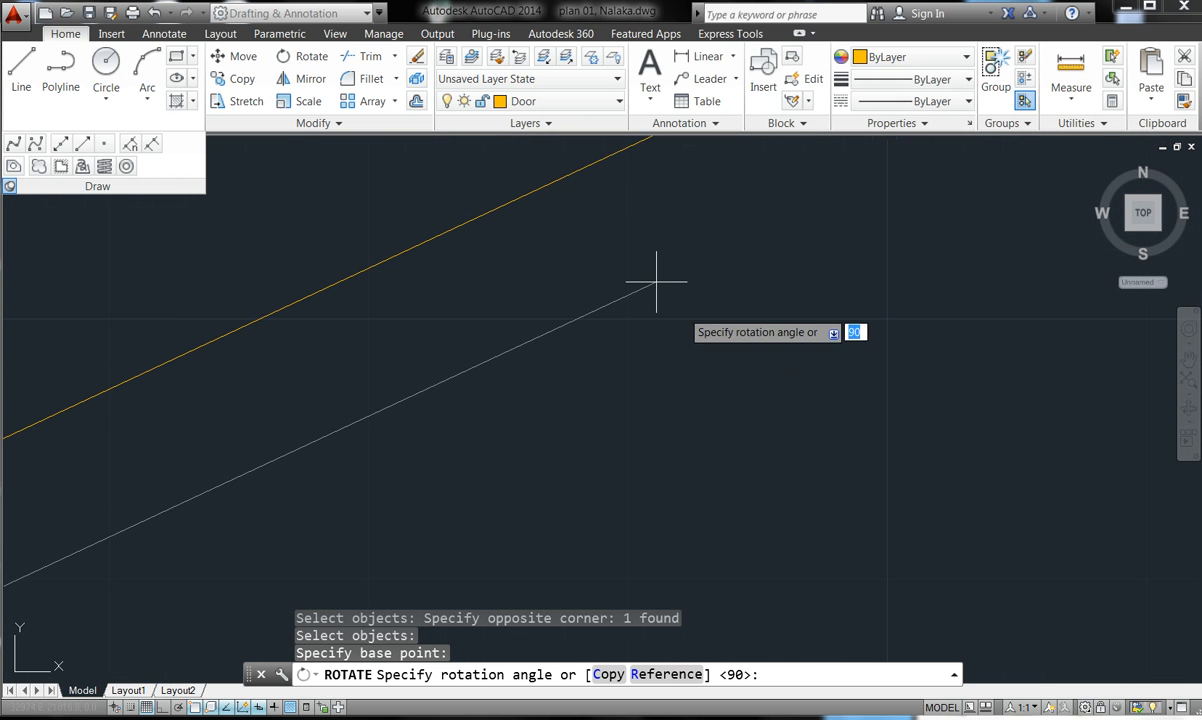
pyautogui.click(561, 178)
pyautogui.scroll(-5, 1001, 317)
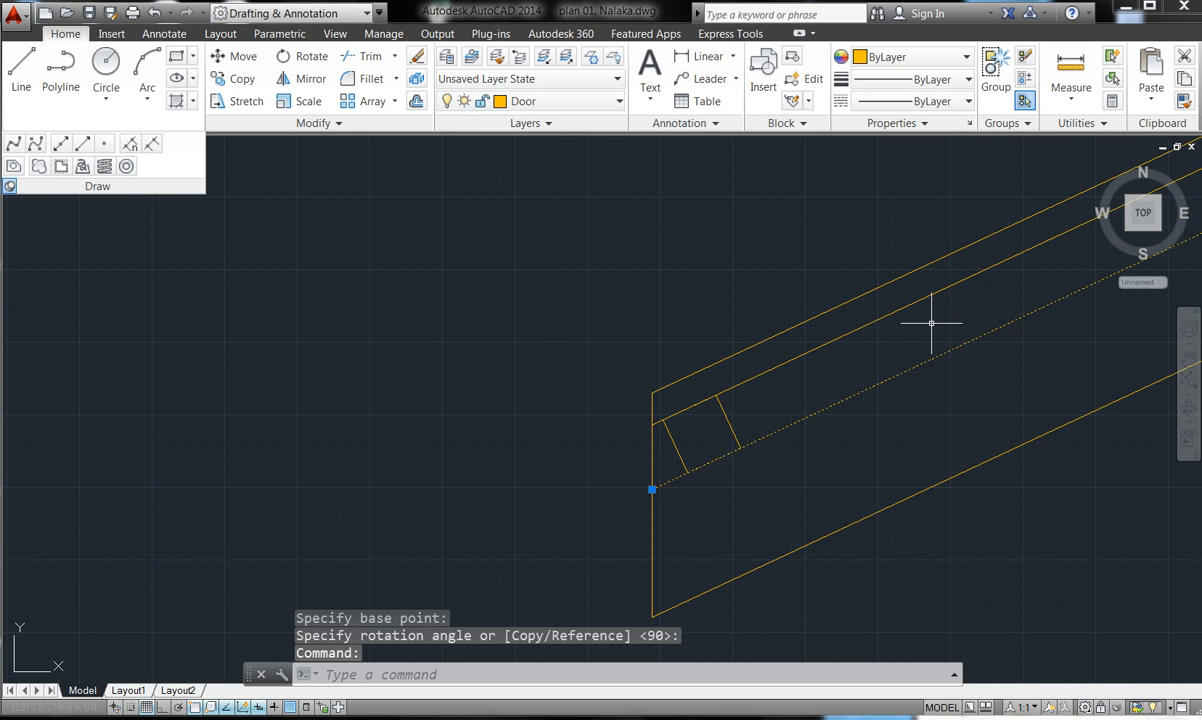
pyautogui.press('Escape')
# - Review the drawing and collapse the expanded Draw panel
pyautogui.scroll(-3, 615, 411)
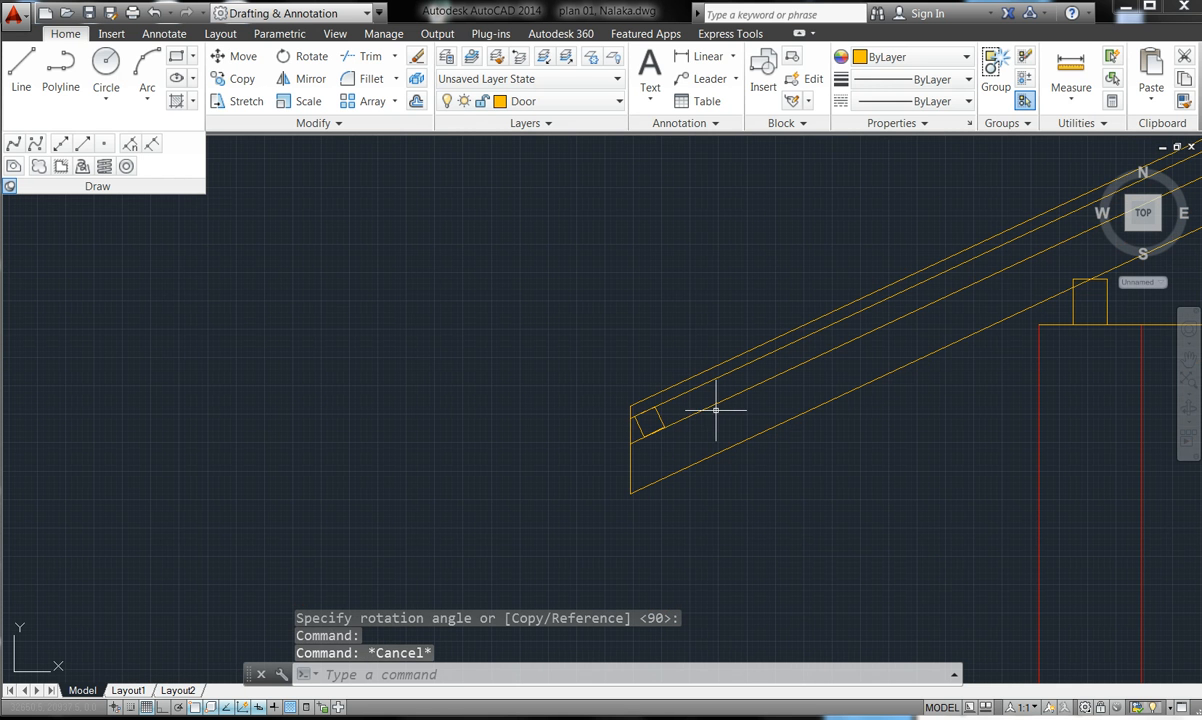
pyautogui.scroll(-5, 410, 338)
pyautogui.scroll(-3, 455, 364)
pyautogui.scroll(4, 533, 346)
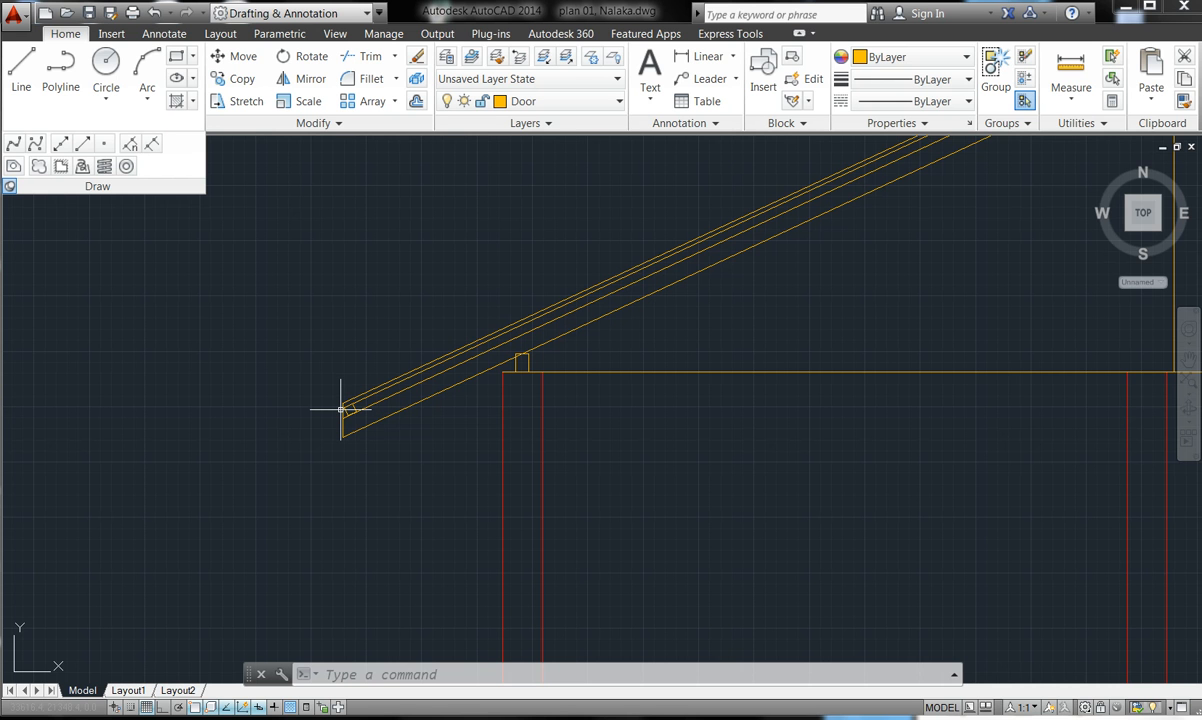
pyautogui.scroll(2, 341, 408)
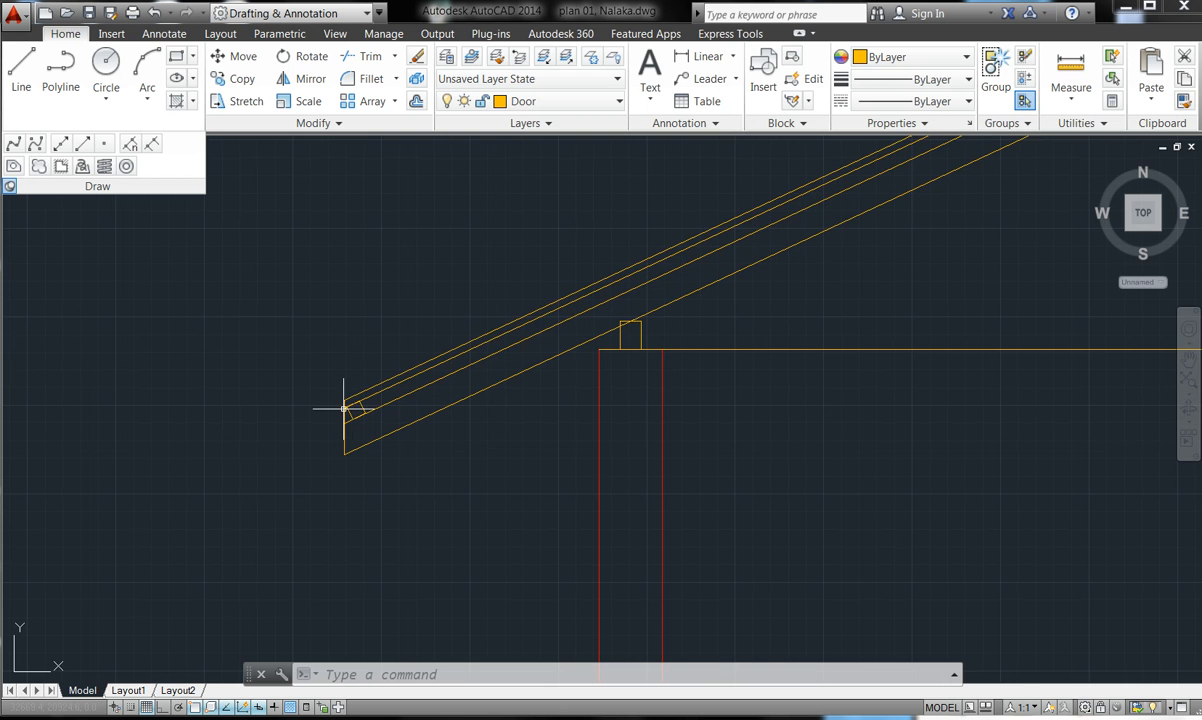
pyautogui.scroll(3, 351, 408)
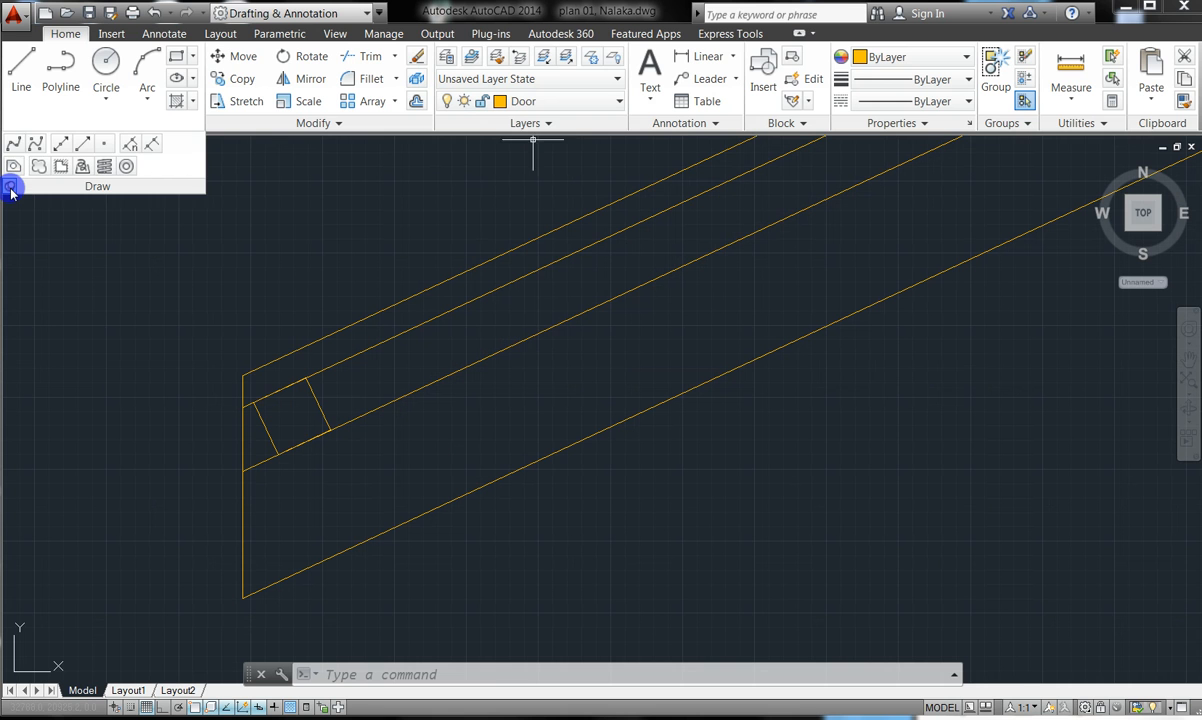
pyautogui.click(256, 112)
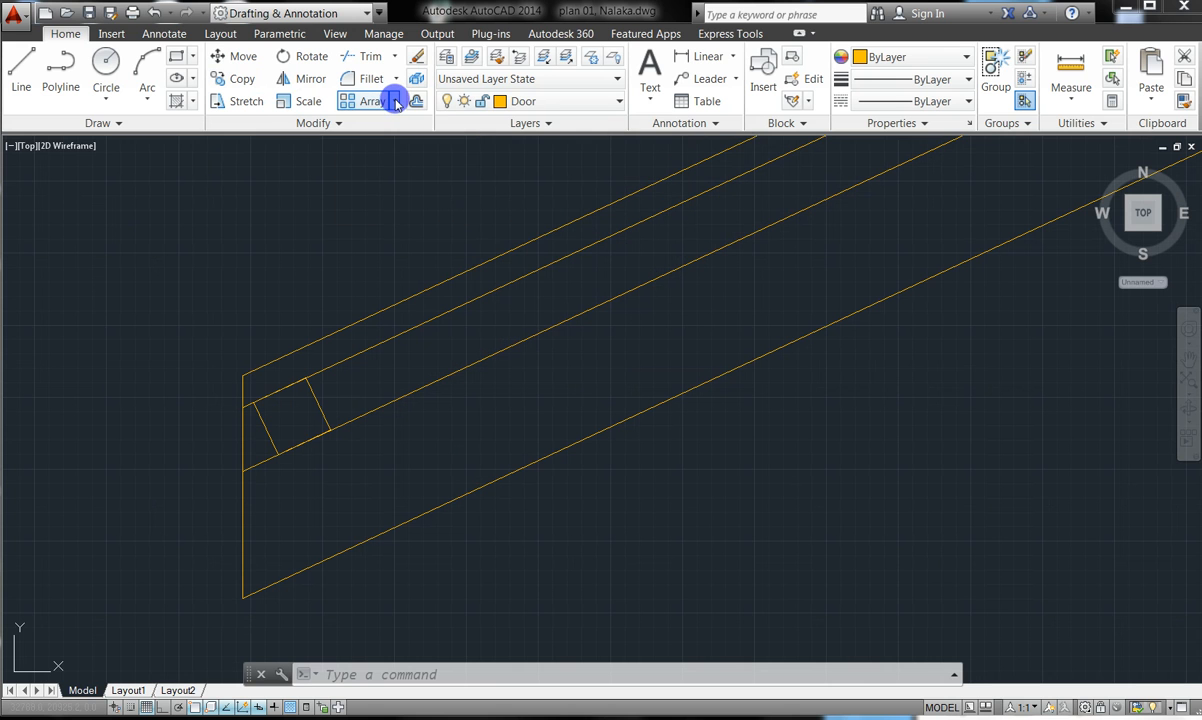
# - Path-array the eave square along the sloping rafter line at 900 spacing, giving six copies
pyautogui.click(395, 102)
pyautogui.click(396, 168)
pyautogui.click(370, 155)
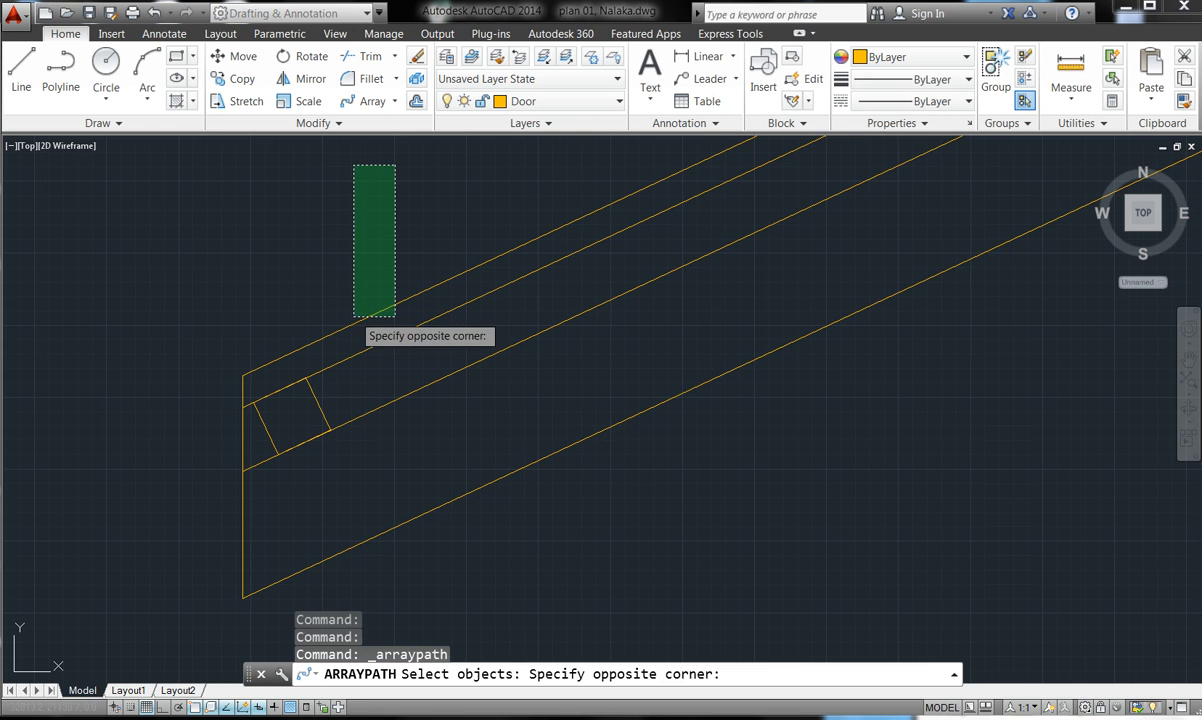
pyautogui.click(352, 252)
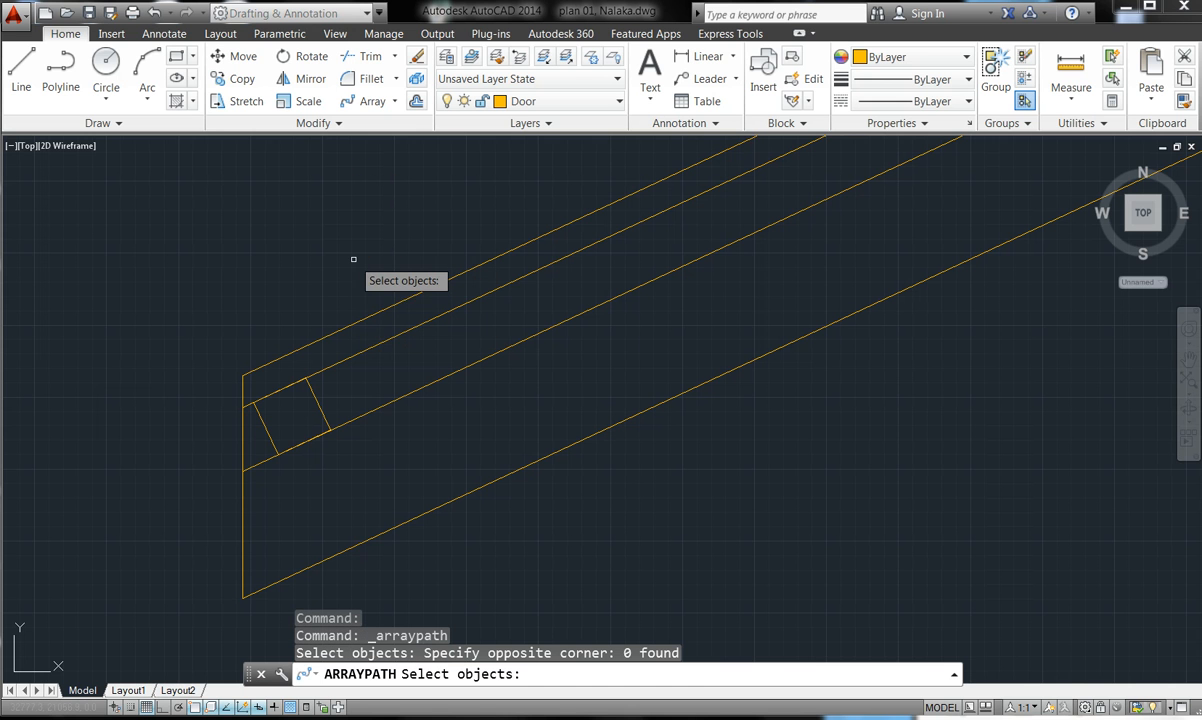
pyautogui.click(318, 404)
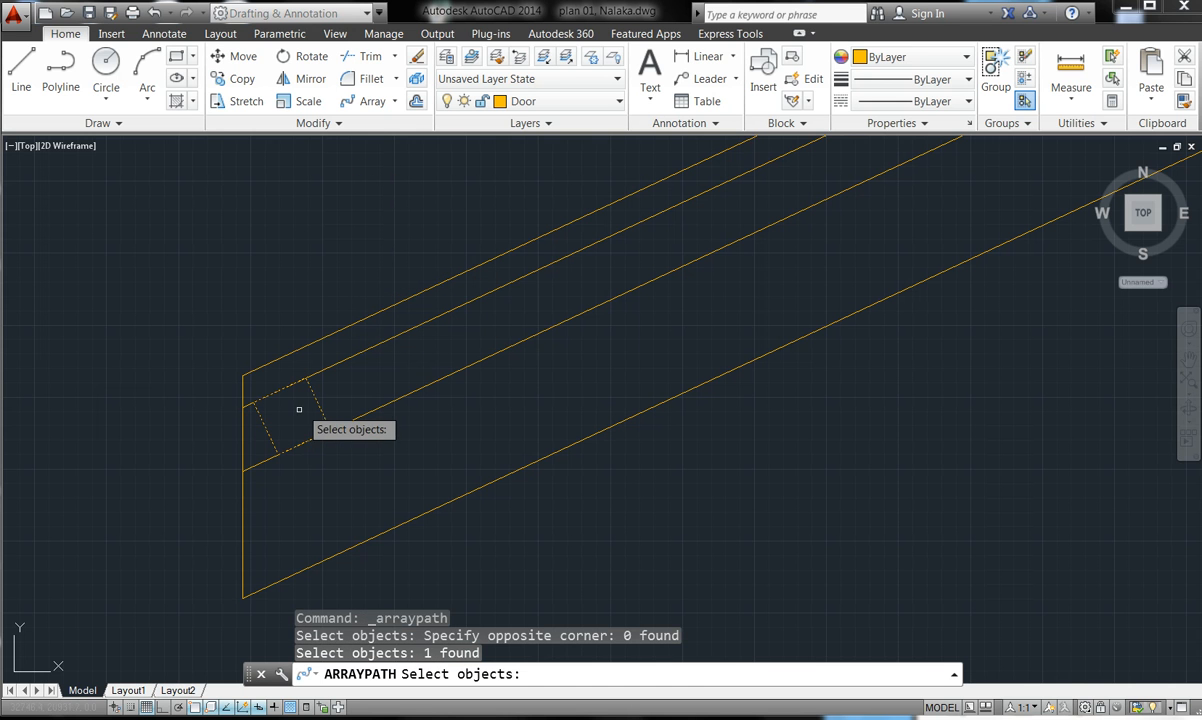
pyautogui.press('Return')
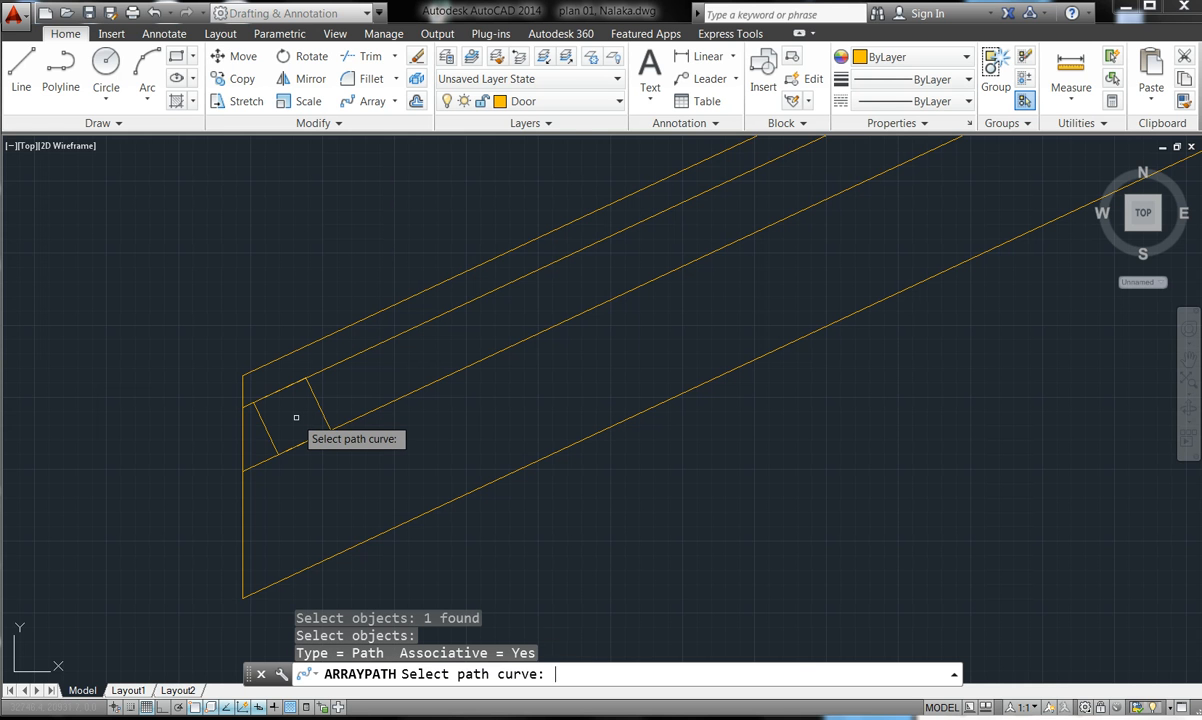
pyautogui.click(426, 384)
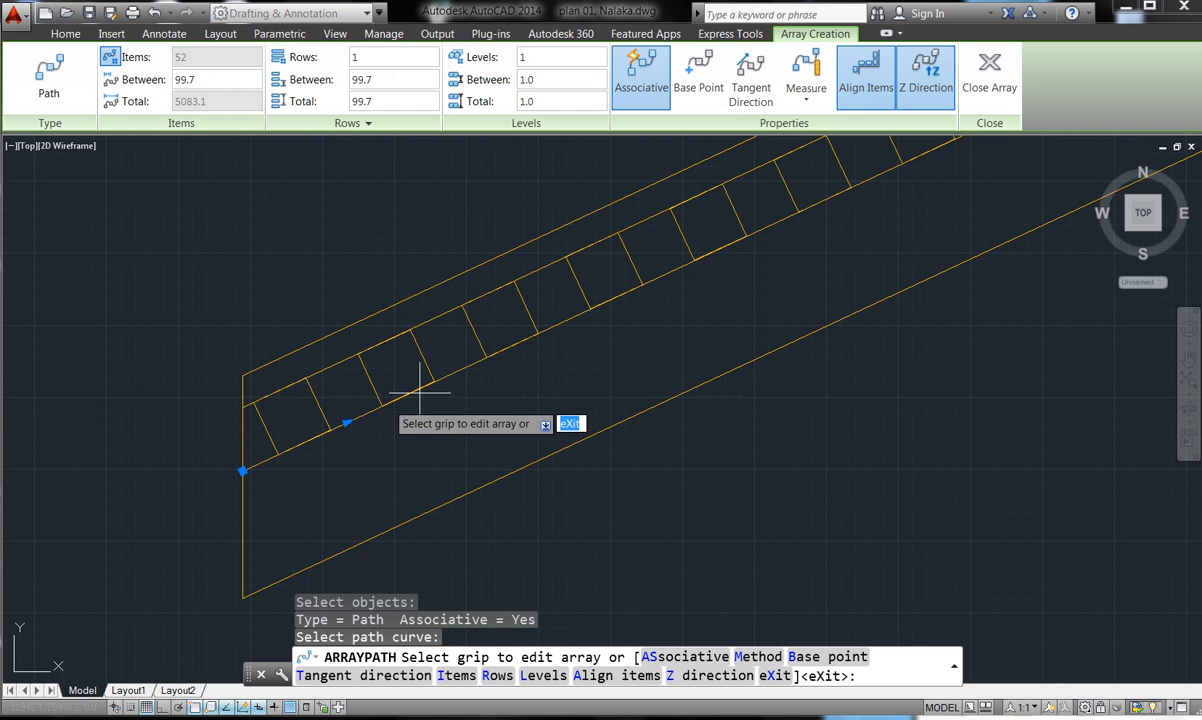
pyautogui.click(346, 424)
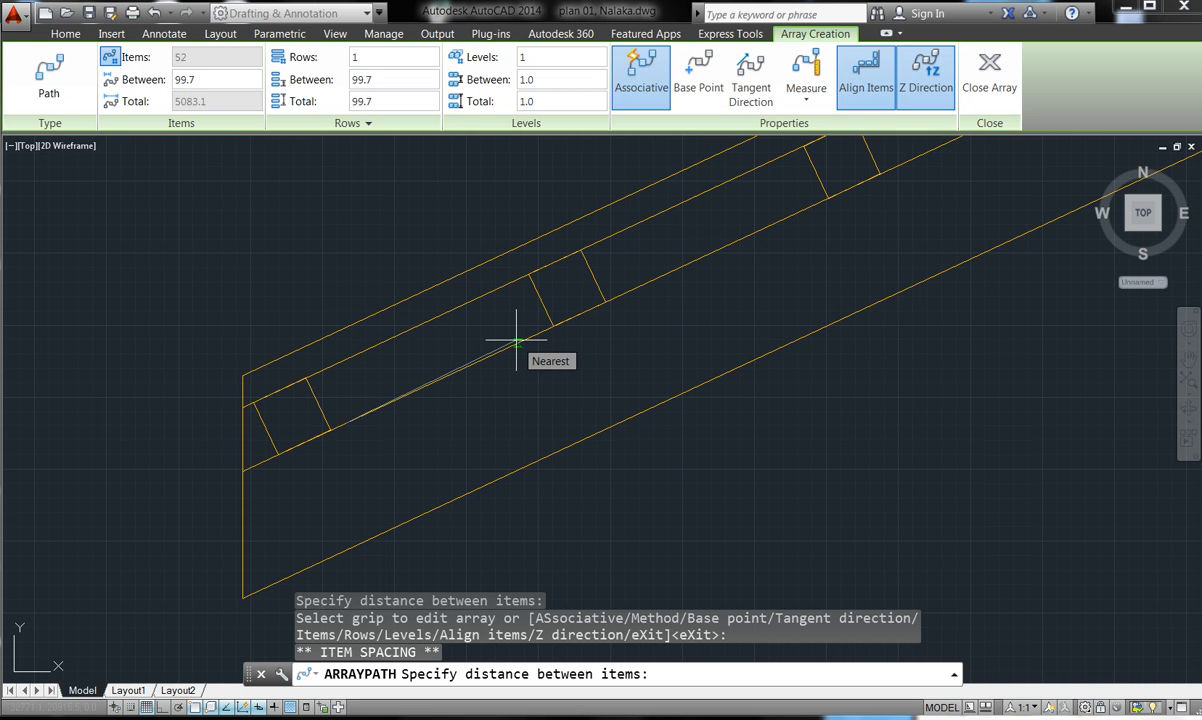
pyautogui.write('900')
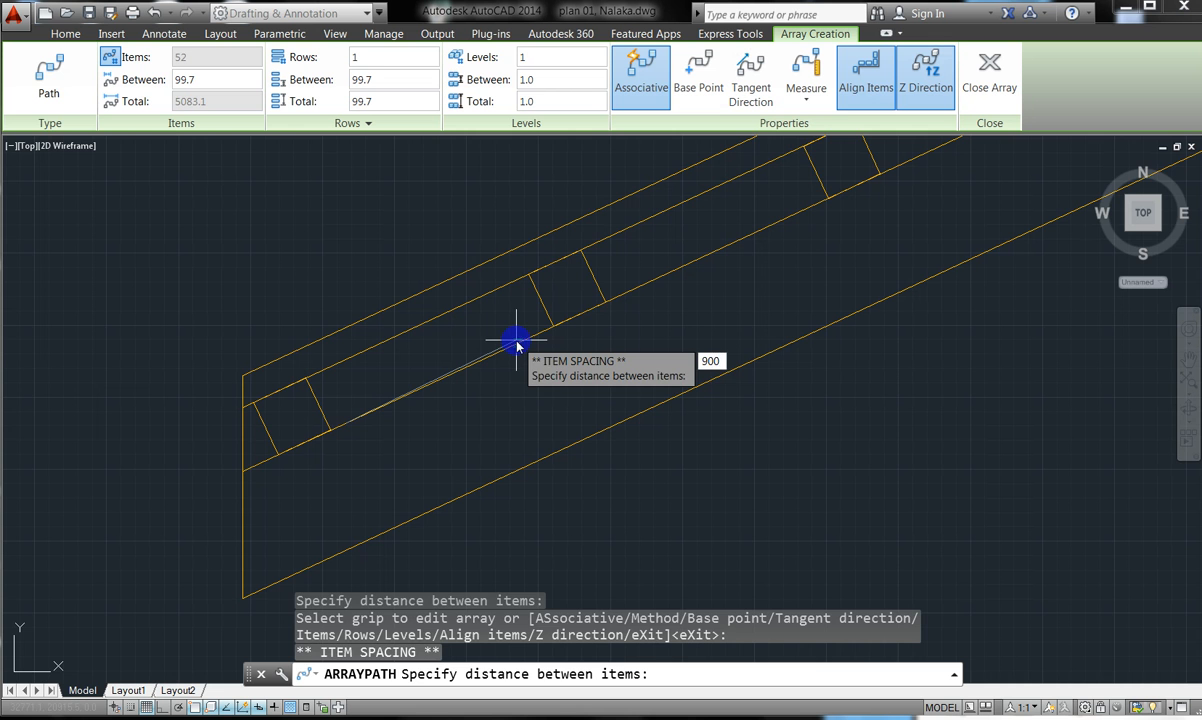
pyautogui.press('Return')
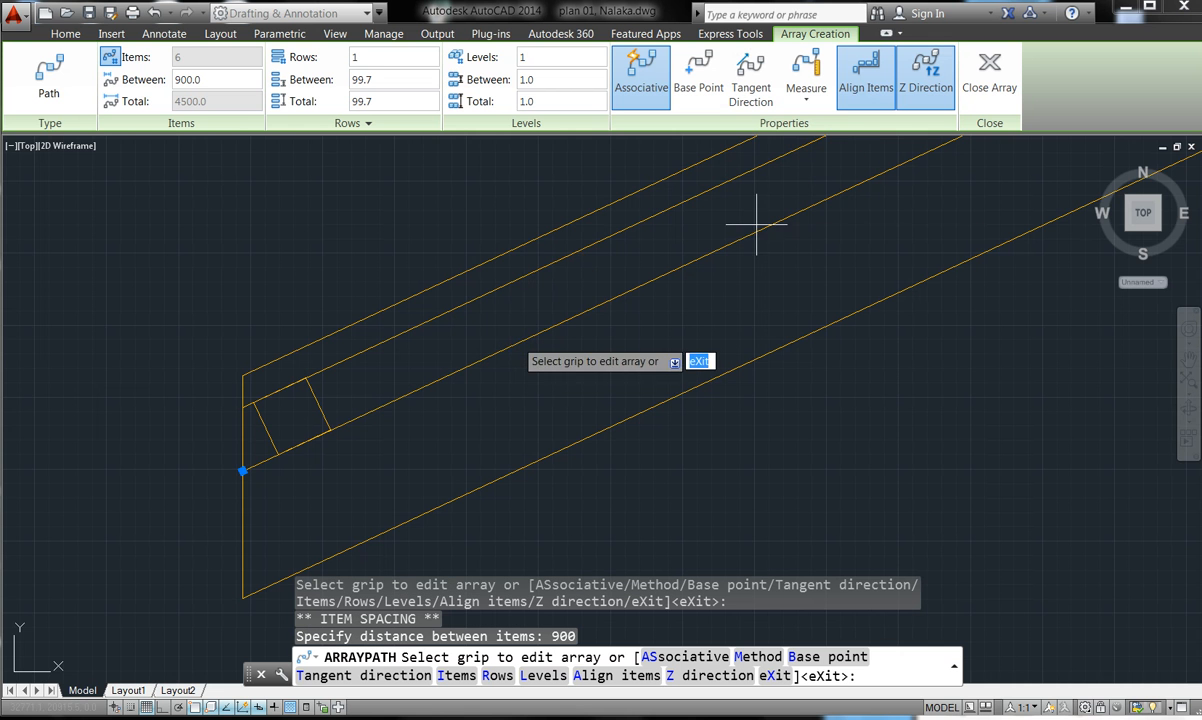
pyautogui.scroll(-3, 703, 270)
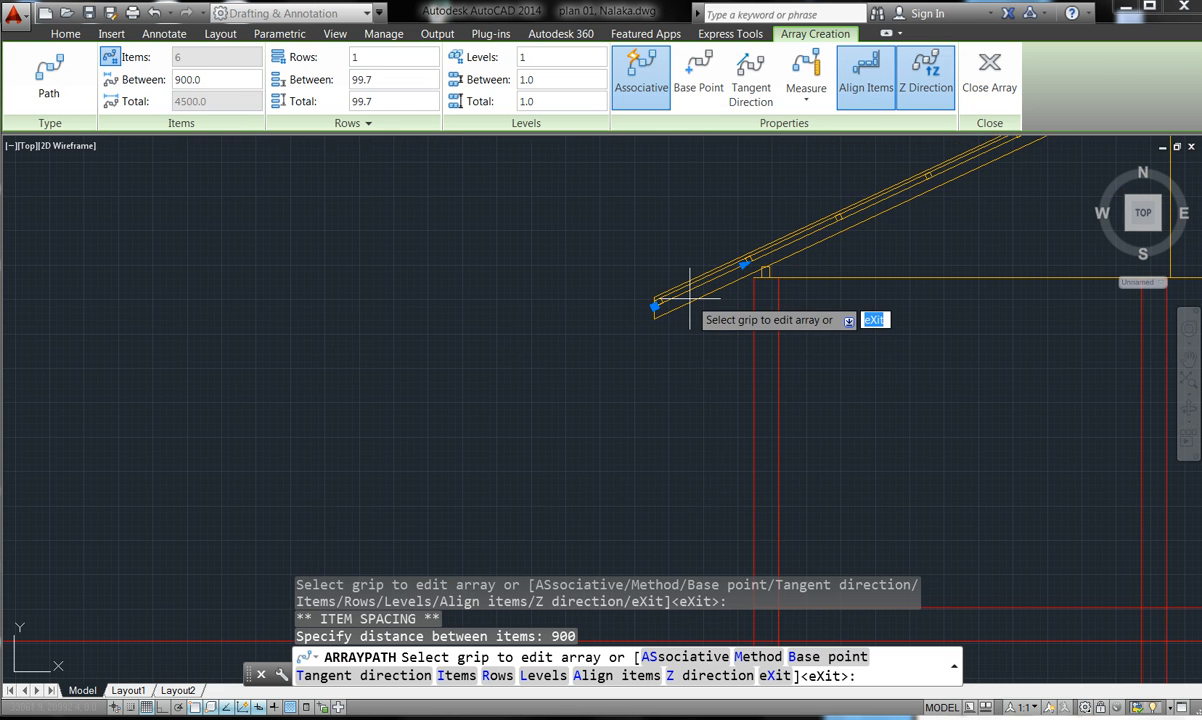
pyautogui.press('Escape')
pyautogui.scroll(-2, 621, 315)
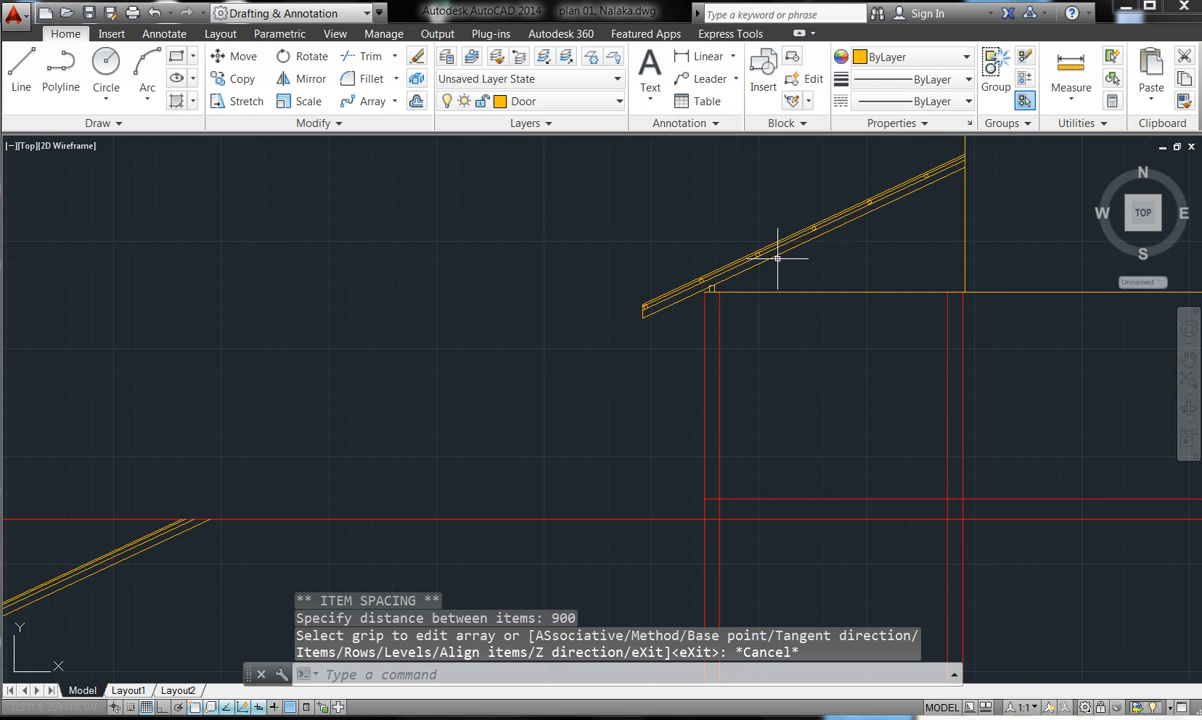
# - Zoom in on the rafter's lower eave end and start a polyline there
pyautogui.scroll(4, 931, 168)
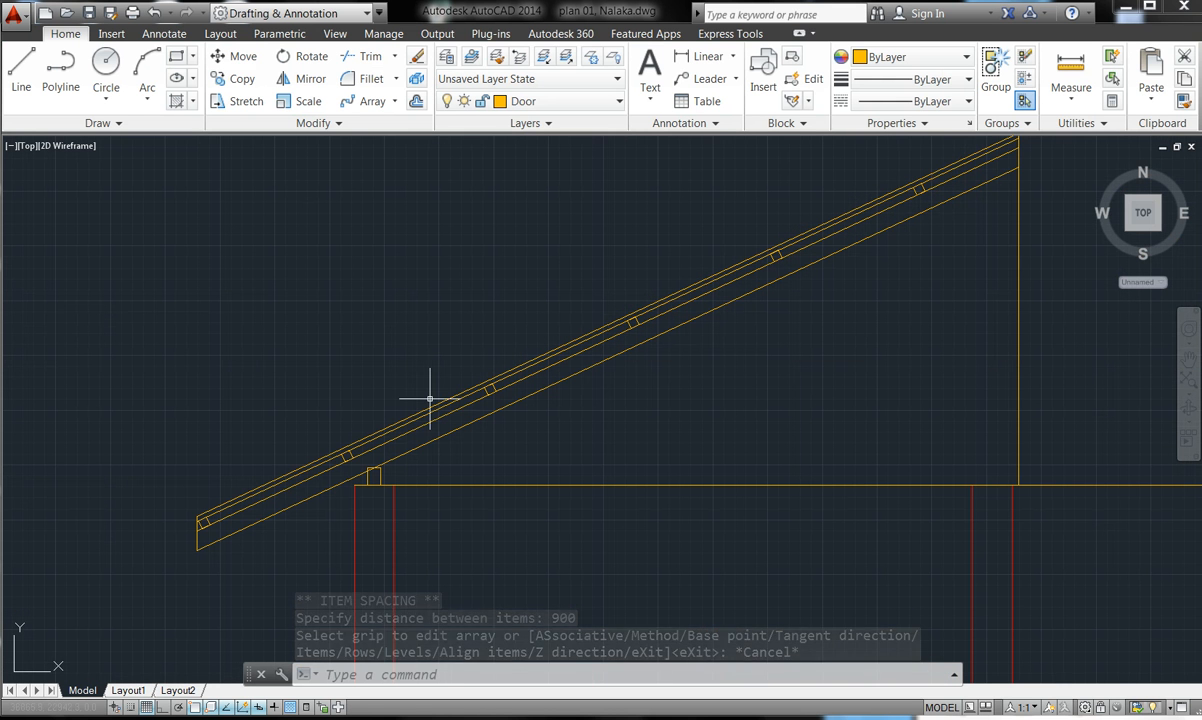
pyautogui.scroll(-4, 558, 333)
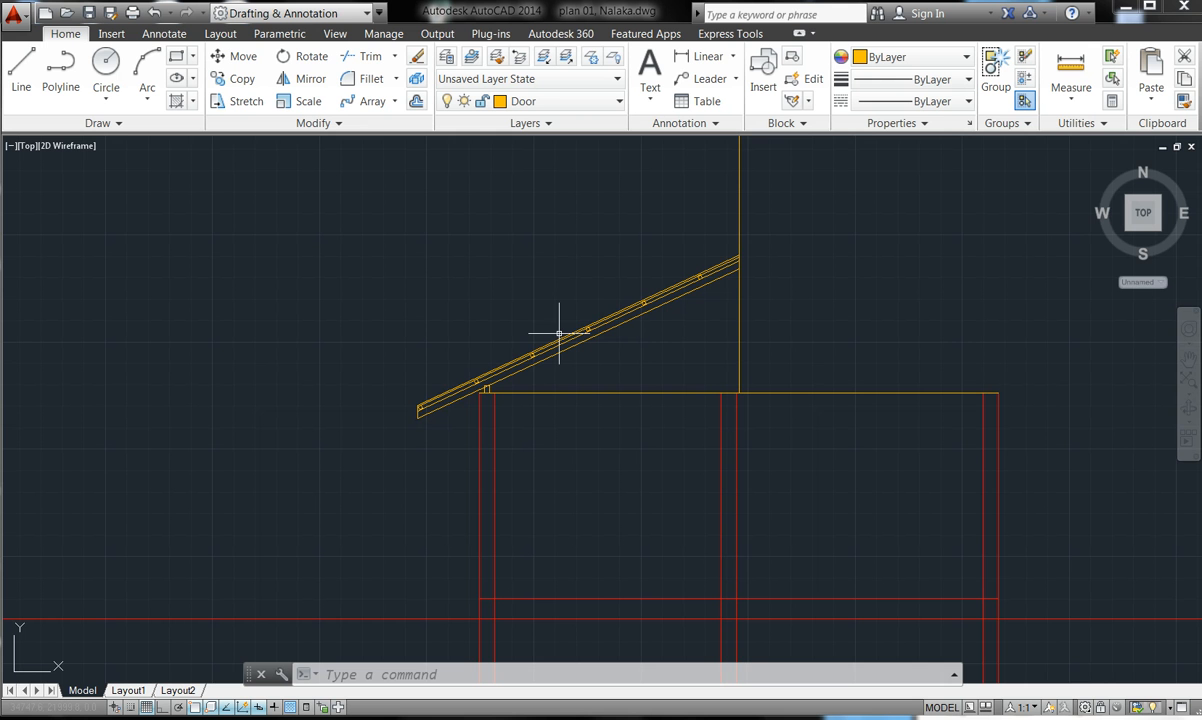
pyautogui.scroll(5, 410, 417)
pyautogui.scroll(5, 426, 411)
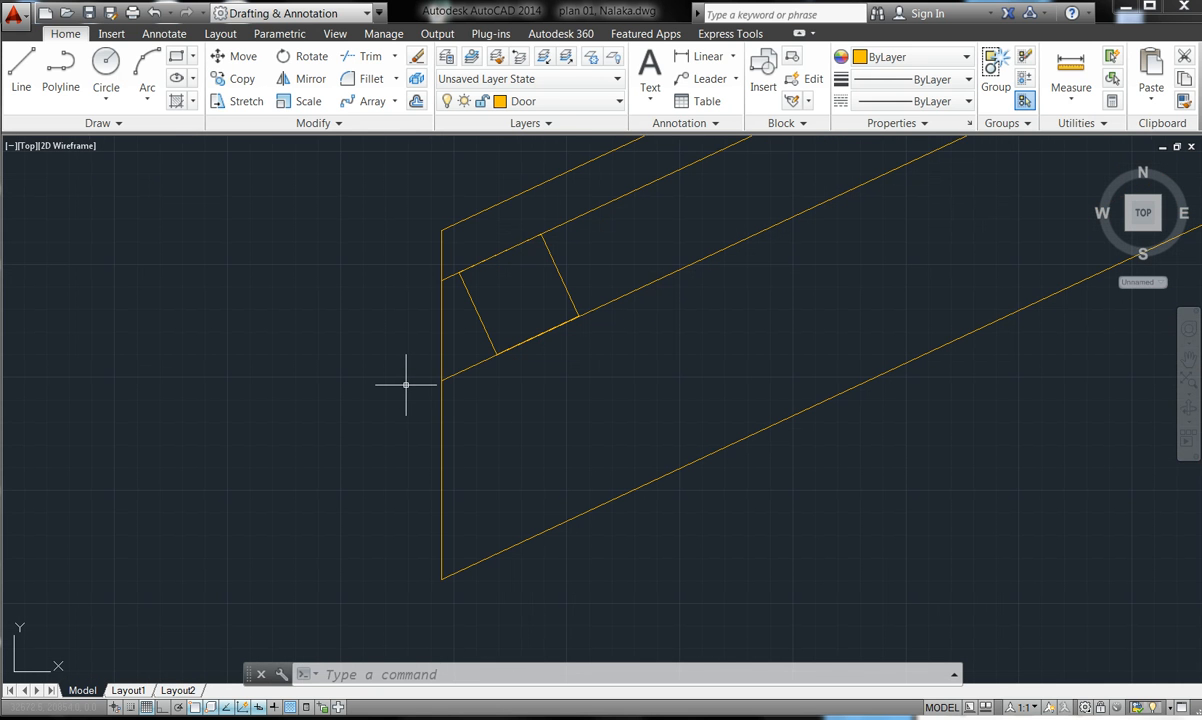
pyautogui.scroll(-5, 406, 384)
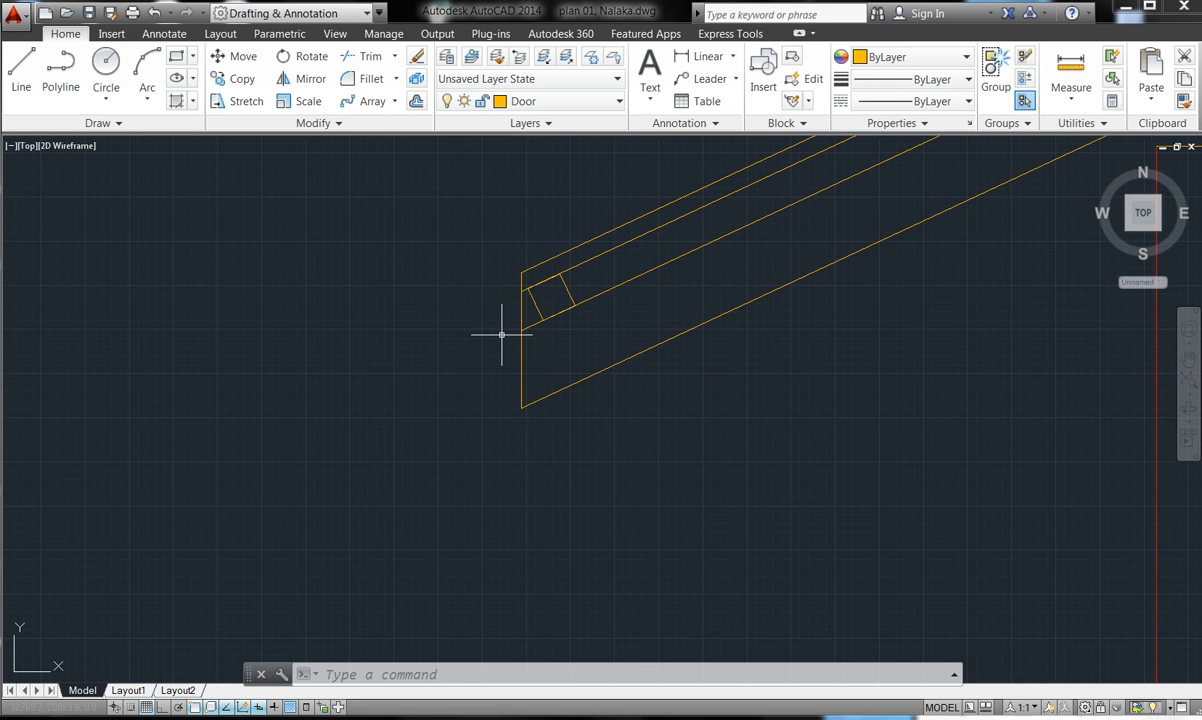
pyautogui.click(63, 72)
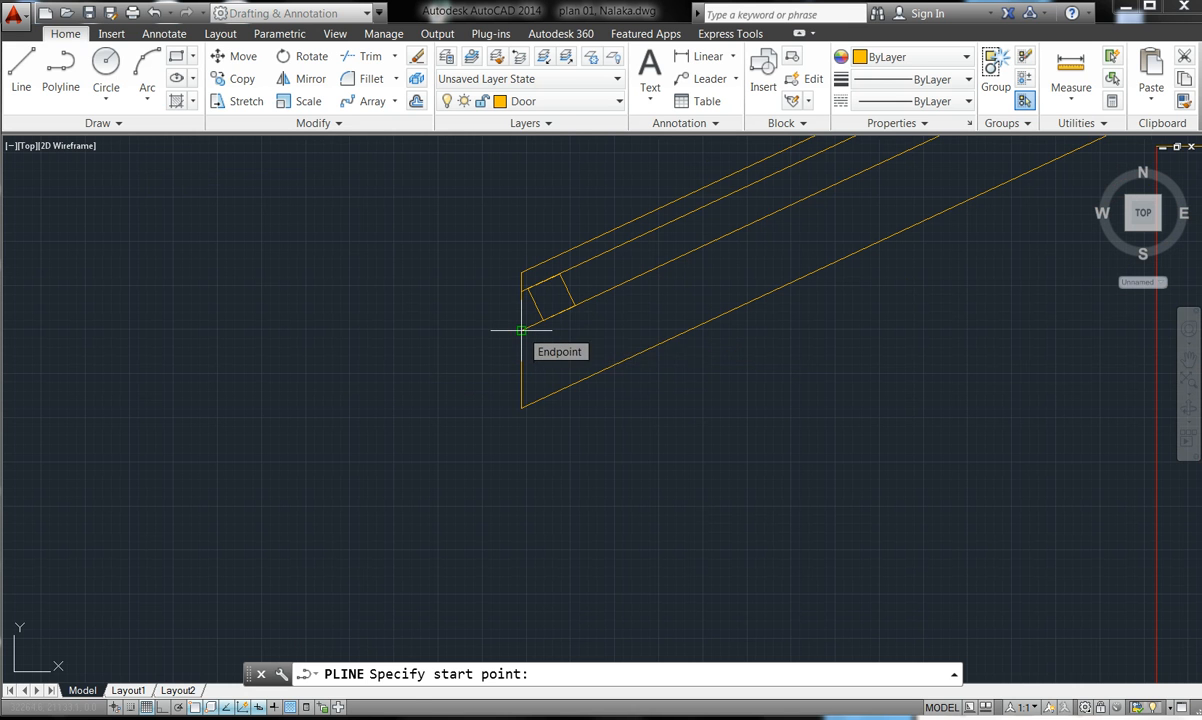
# - With Ortho on, draw a 25 by 225 board hanging down from the rafter's lower corner
pyautogui.click(167, 707)
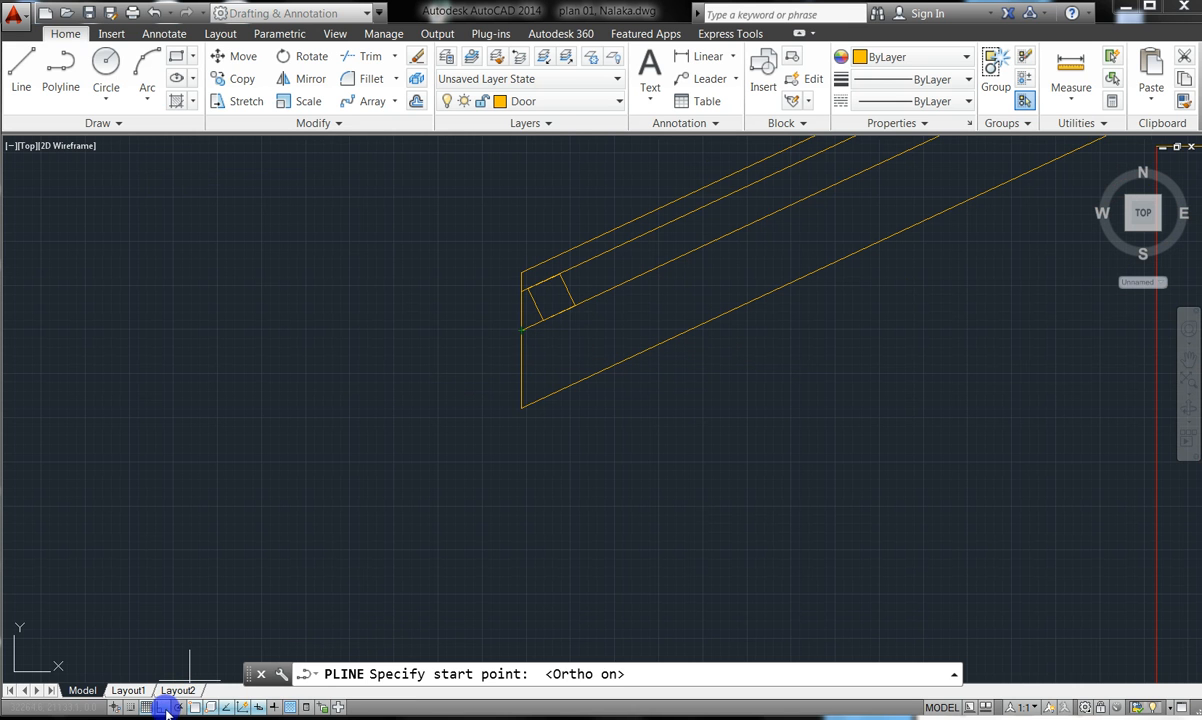
pyautogui.click(521, 330)
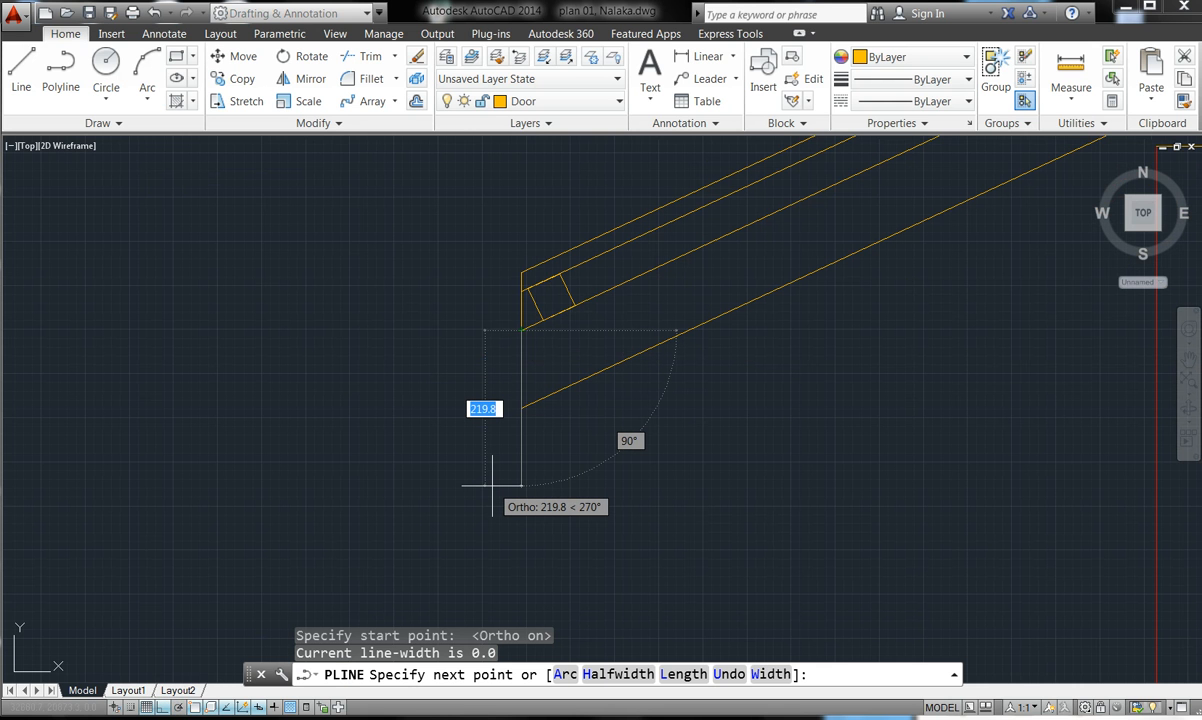
pyautogui.write('225')
pyautogui.press('Return')
pyautogui.write('25')
pyautogui.press('Return')
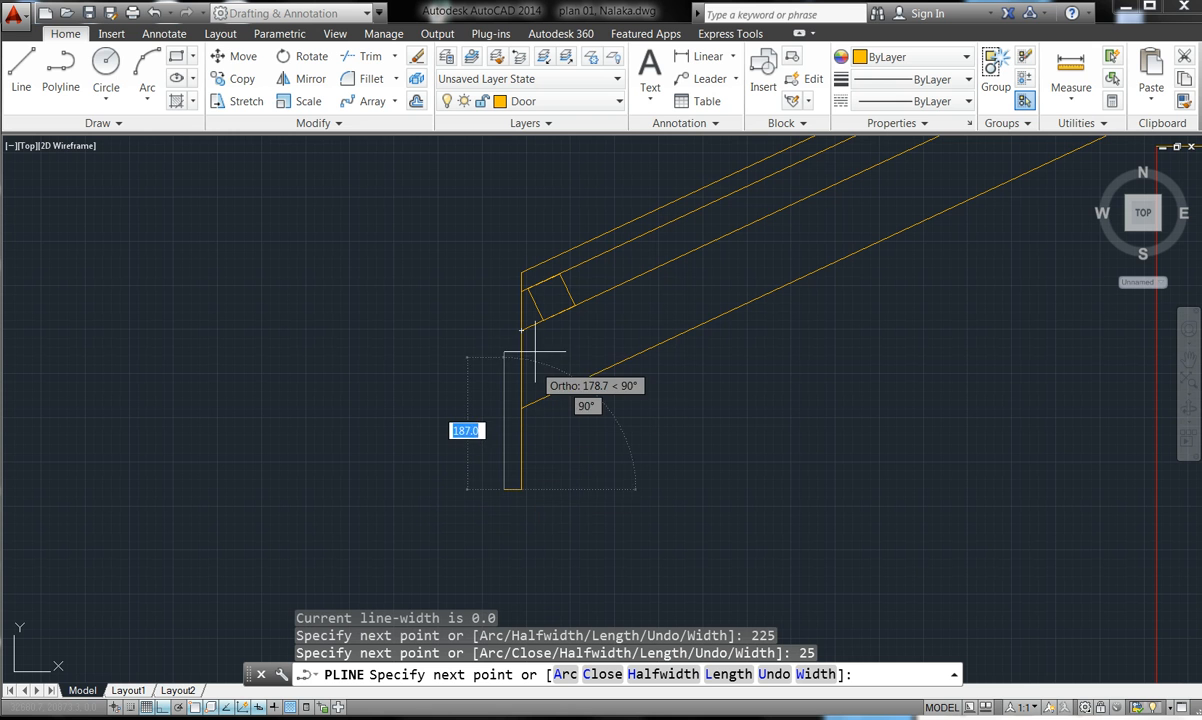
pyautogui.write('225')
pyautogui.press('Return')
pyautogui.write('25')
pyautogui.press('Return')
pyautogui.press('Escape')
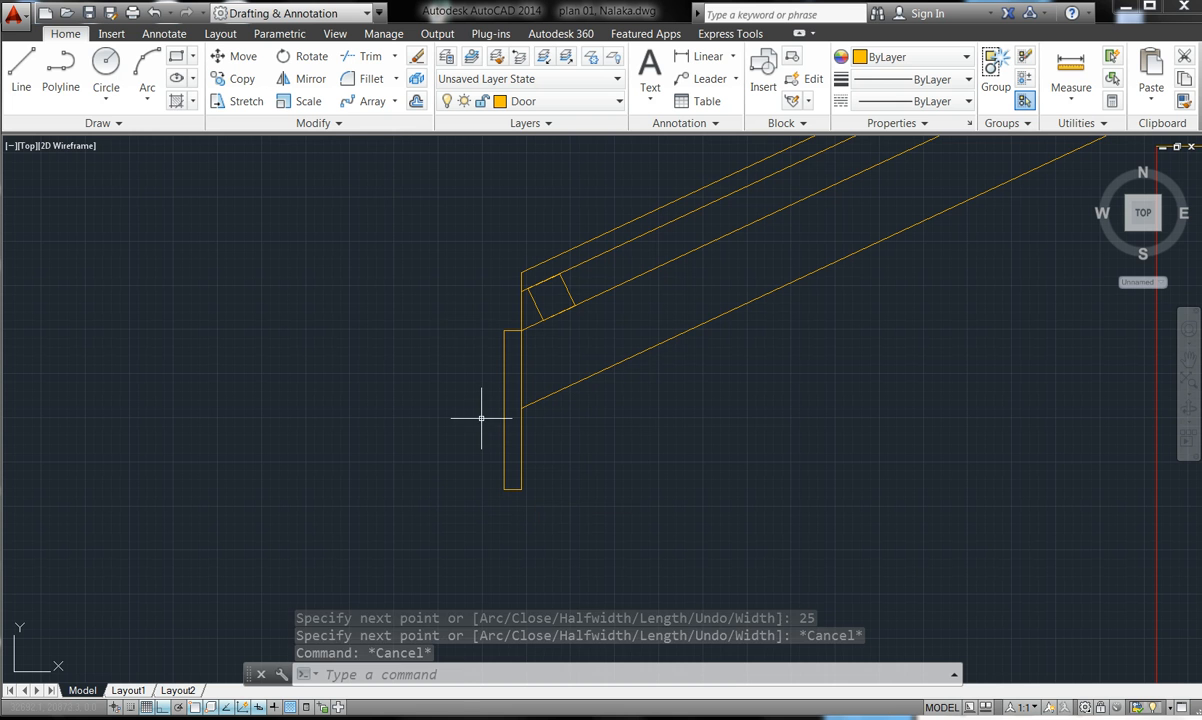
pyautogui.click(60, 64)
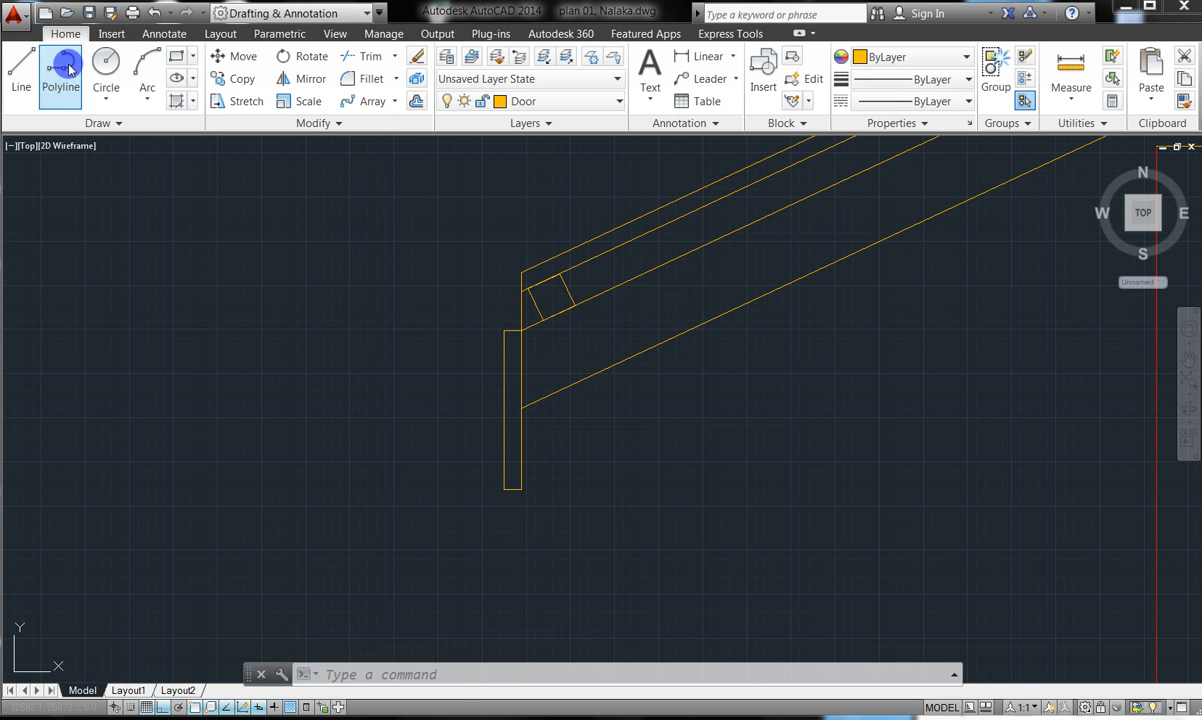
# - Draw the L-shaped gutter from the board's edge: 100 leftward, up, then 25 leftward
pyautogui.click(502, 410)
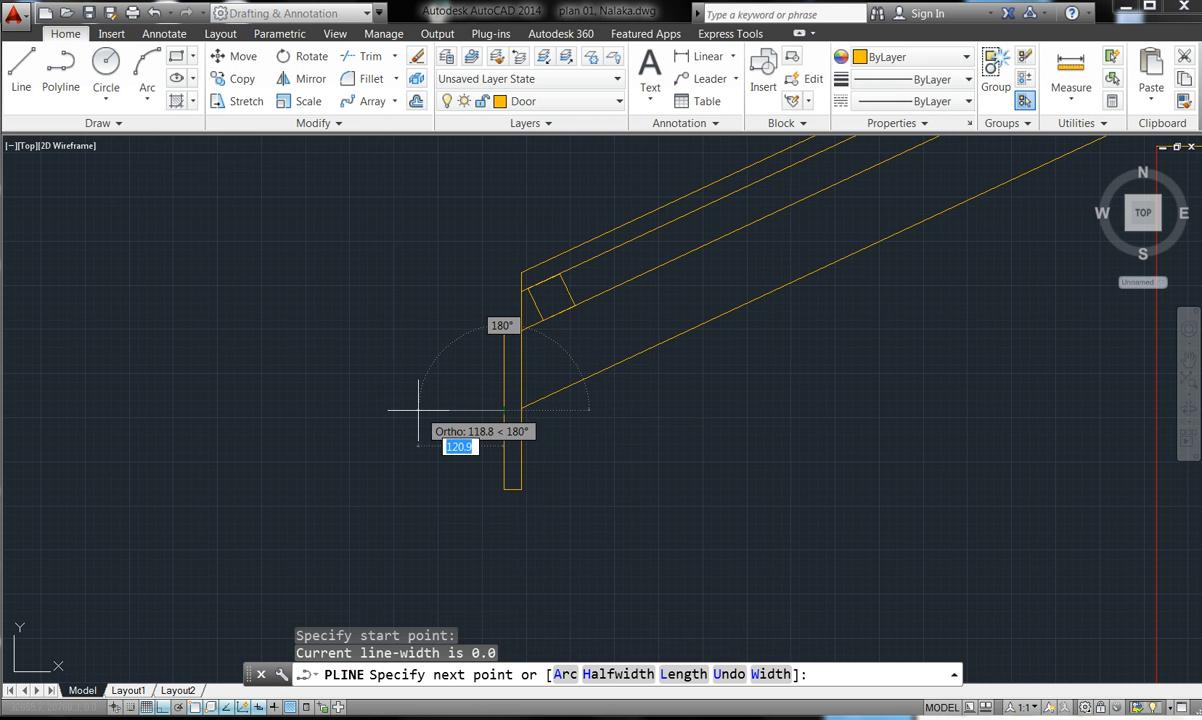
pyautogui.write('100')
pyautogui.press('Return')
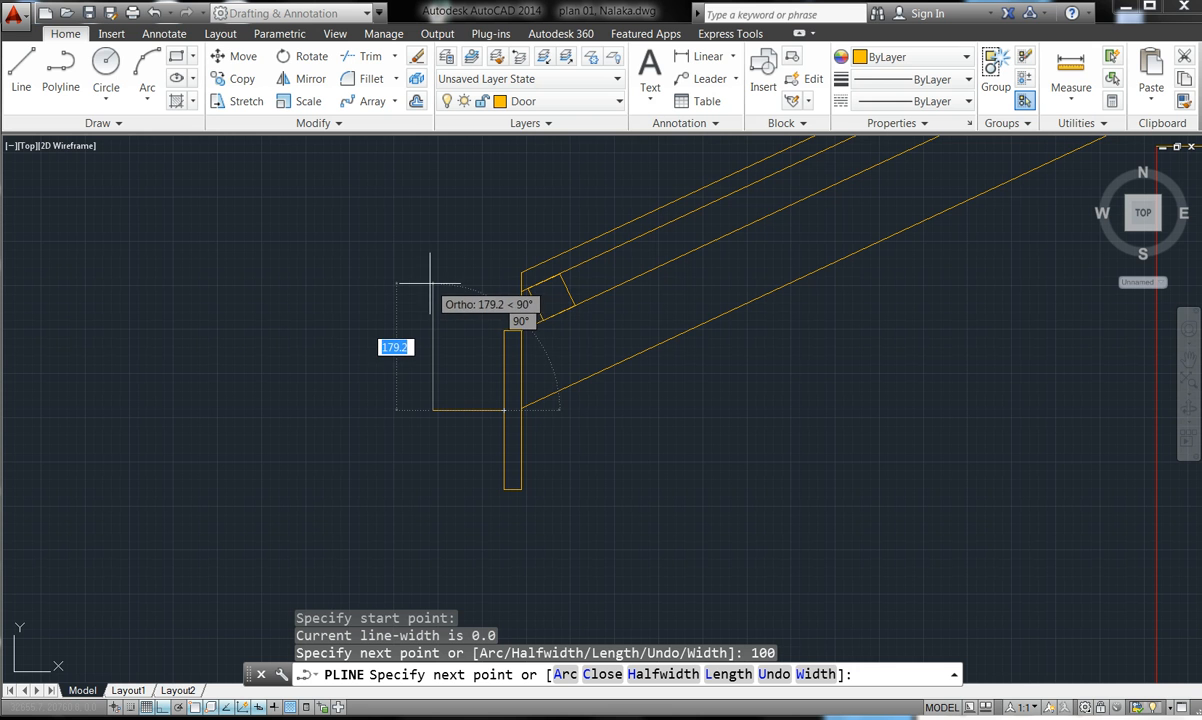
pyautogui.click(433, 286)
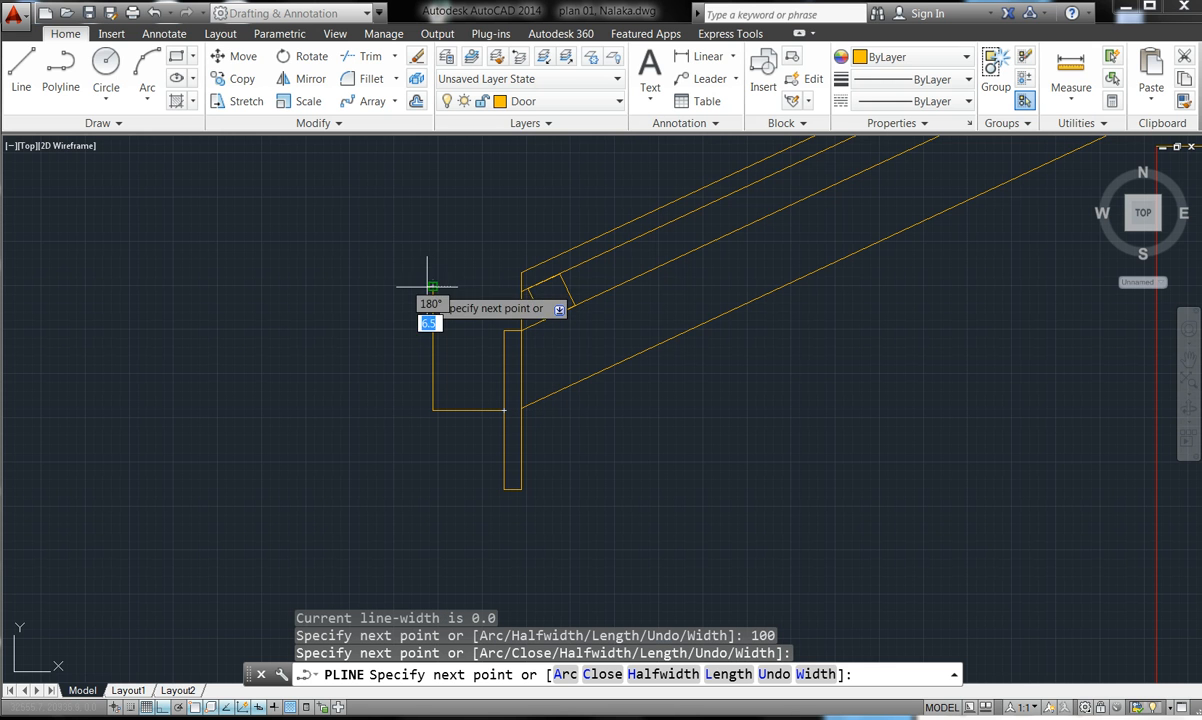
pyautogui.write('25')
pyautogui.press('Return')
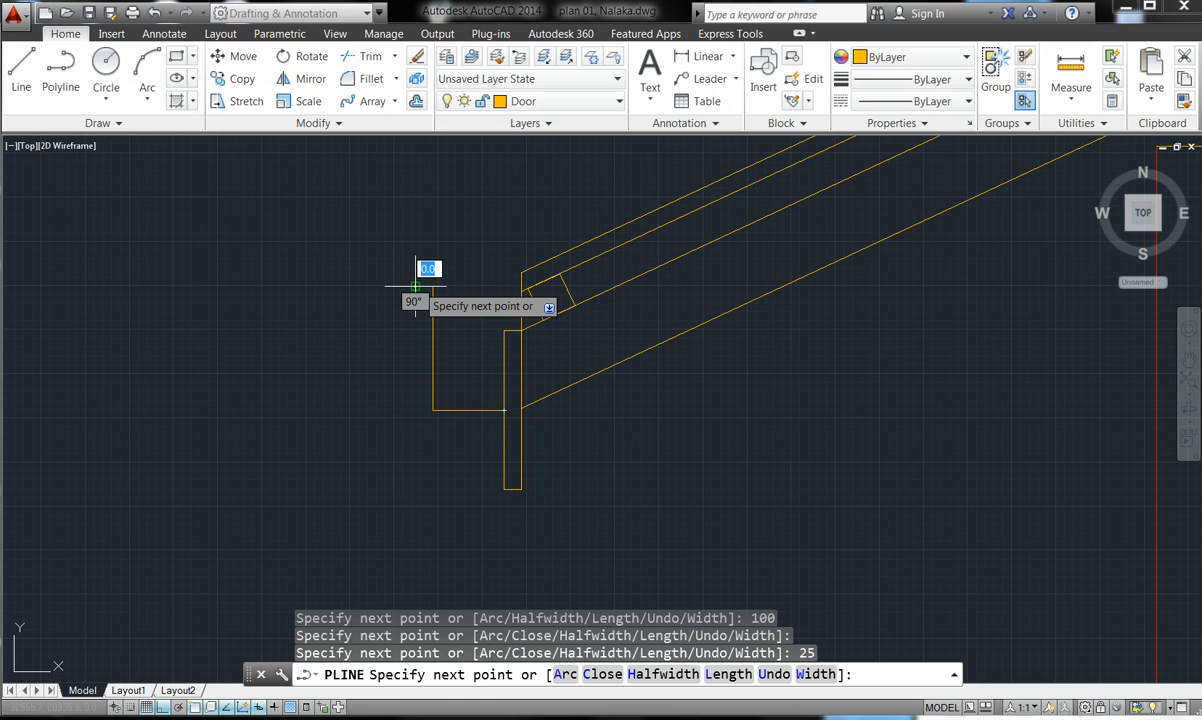
pyautogui.press('Escape')
pyautogui.scroll(-2, 517, 373)
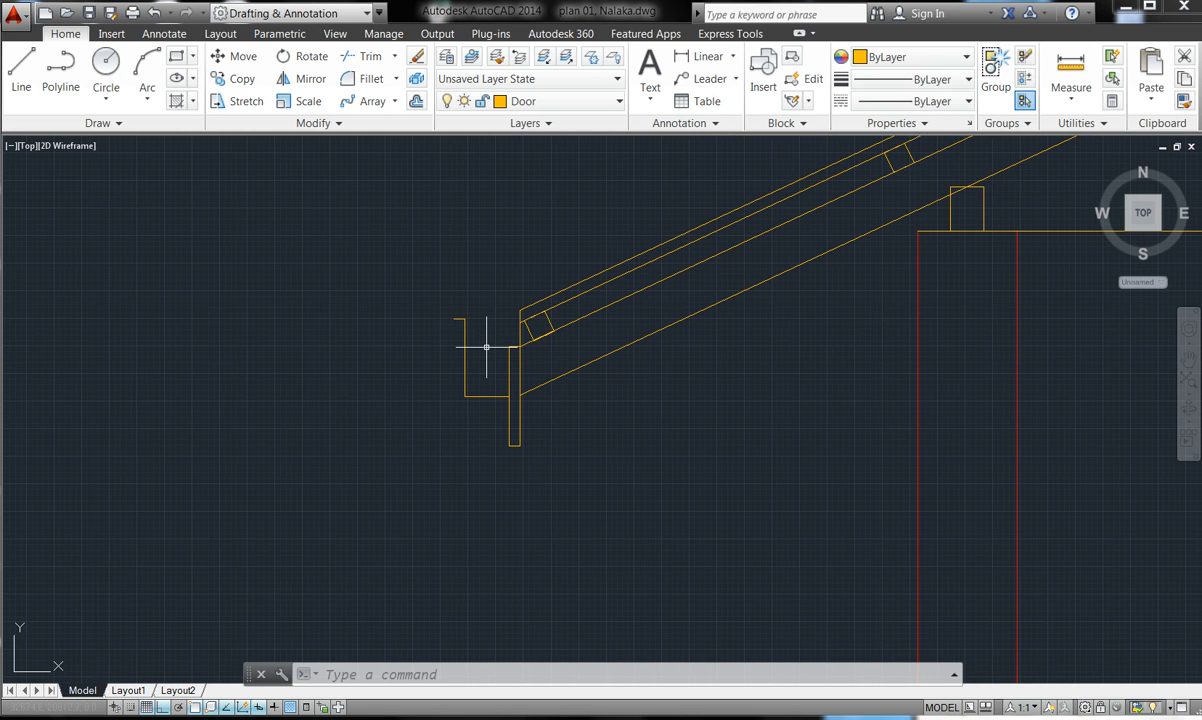
pyautogui.press('Escape')
pyautogui.press('Escape')
pyautogui.press('Escape')
pyautogui.press('Escape')
# - Place a vertical construction line through the gutter's inner corner beside the eave board
pyautogui.click(115, 125)
pyautogui.click(60, 146)
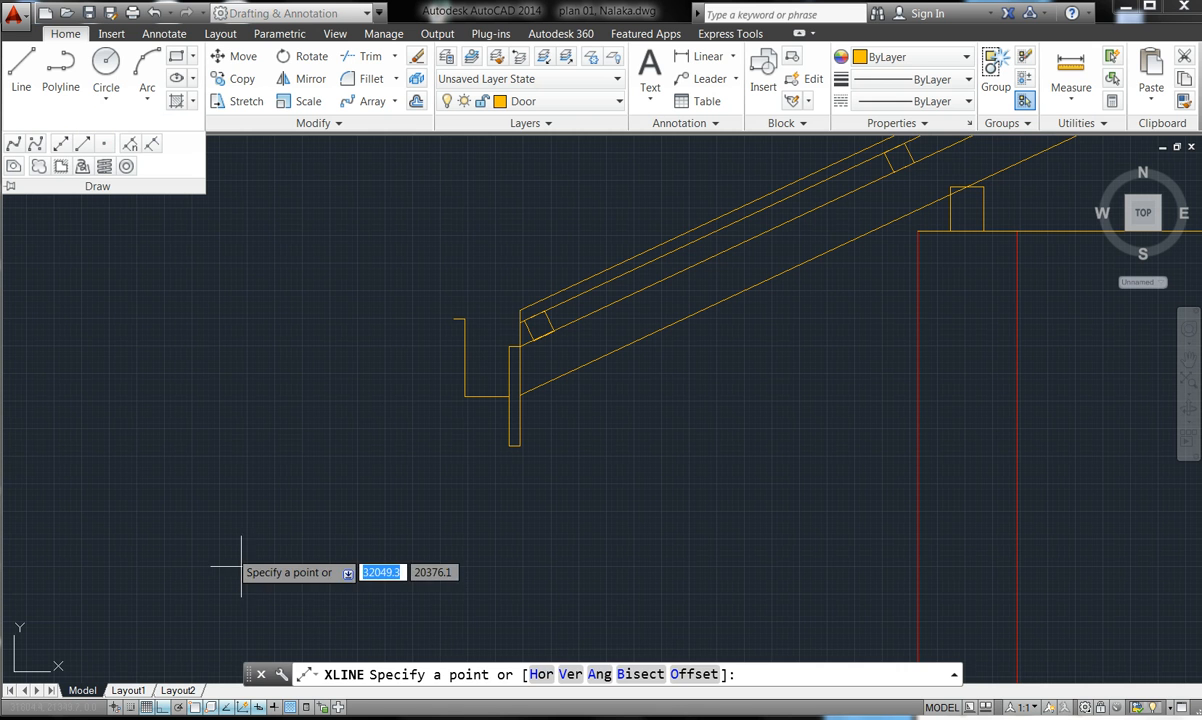
pyautogui.click(569, 674)
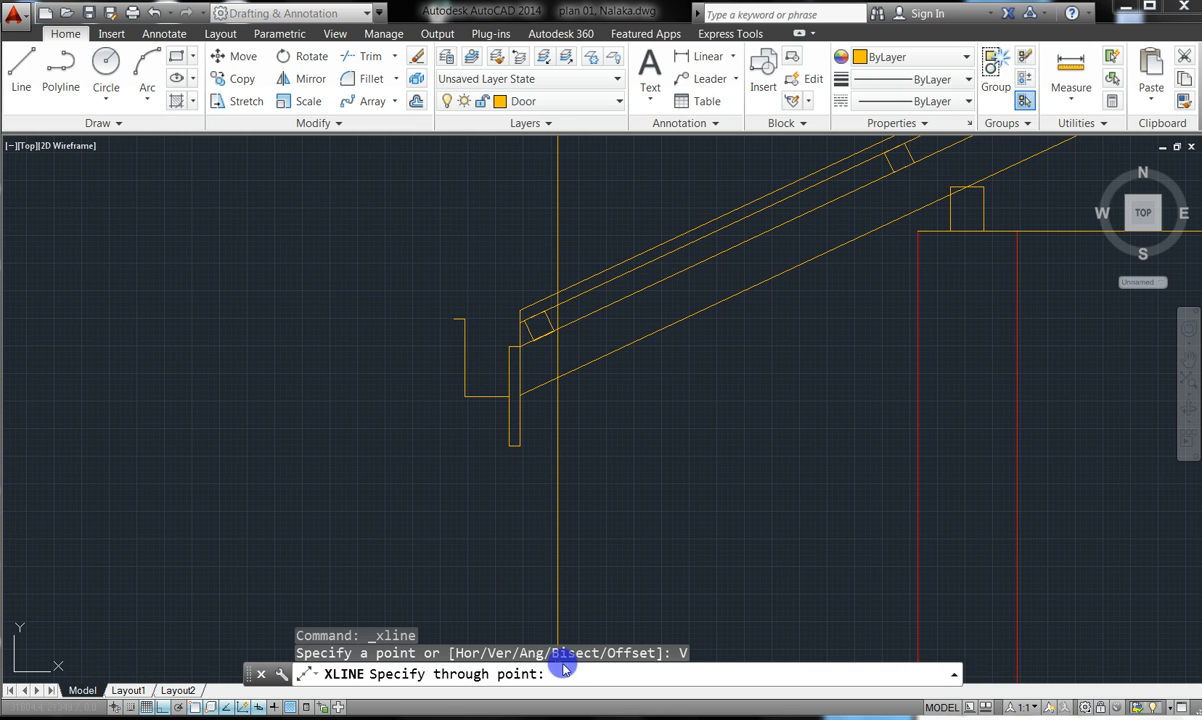
pyautogui.click(485, 406)
pyautogui.press('Escape')
pyautogui.press('Escape')
pyautogui.press('Escape')
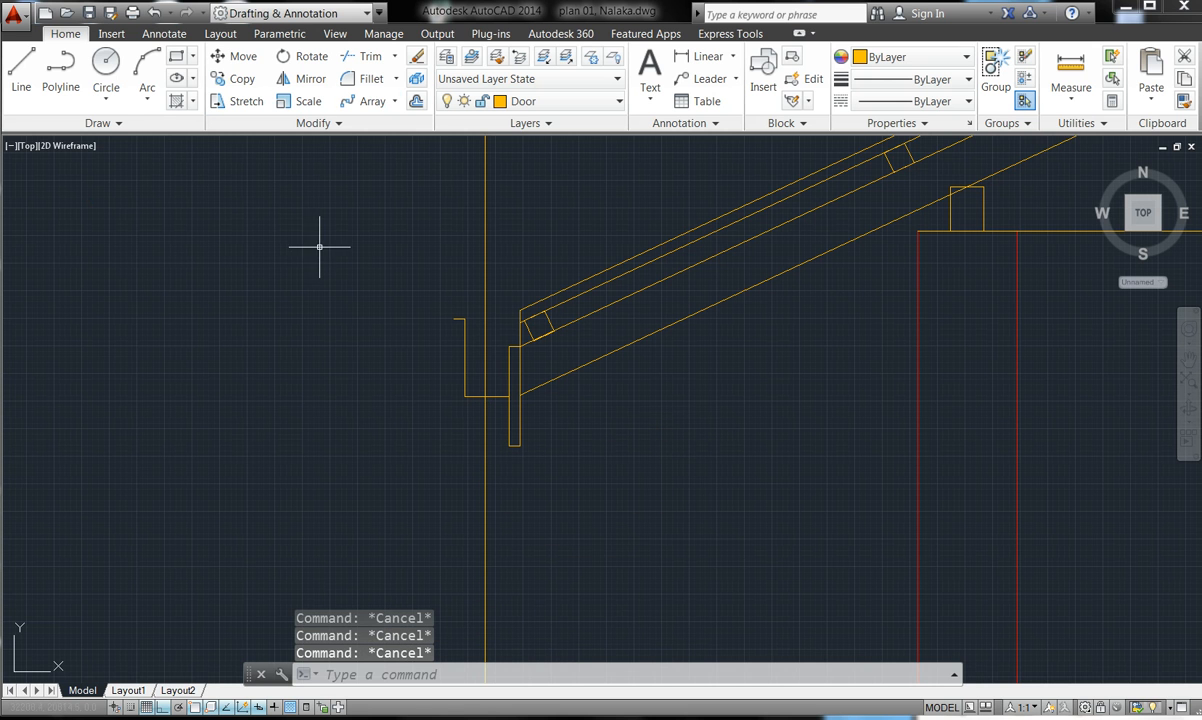
pyautogui.click(395, 57)
pyautogui.click(380, 122)
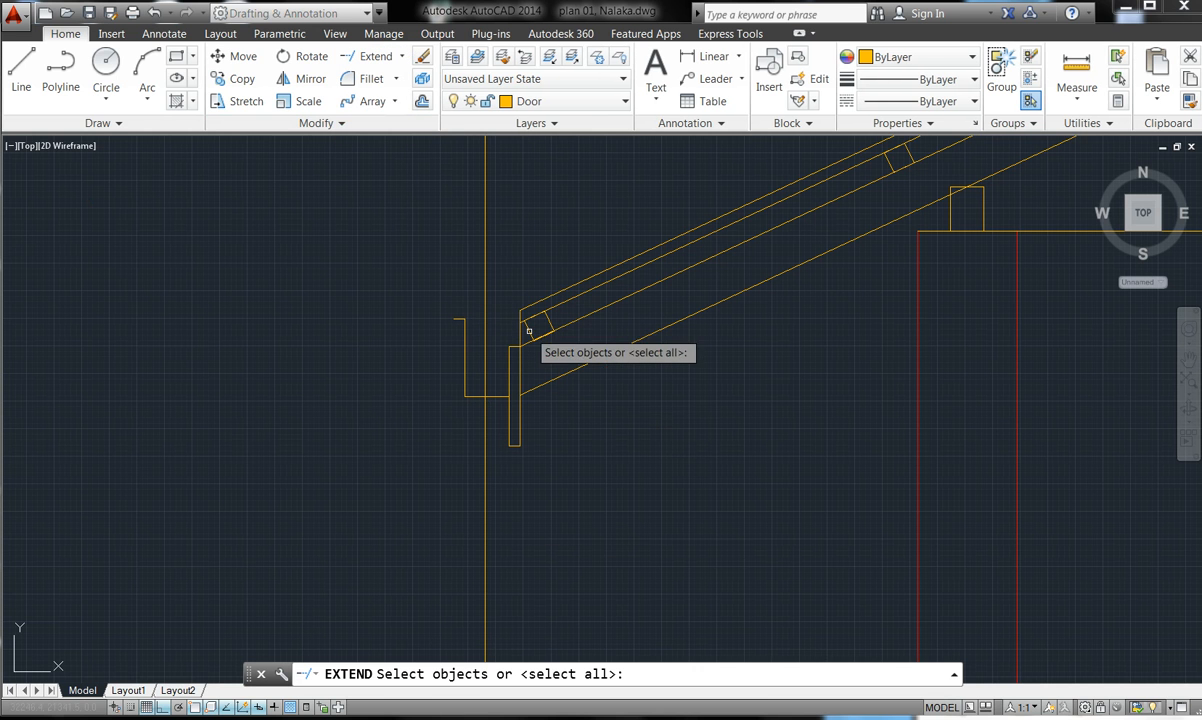
# - Extend the two upper rafter lines leftward to the window-selected eave boundary lines
pyautogui.click(550, 357)
pyautogui.click(422, 228)
pyautogui.press('Return')
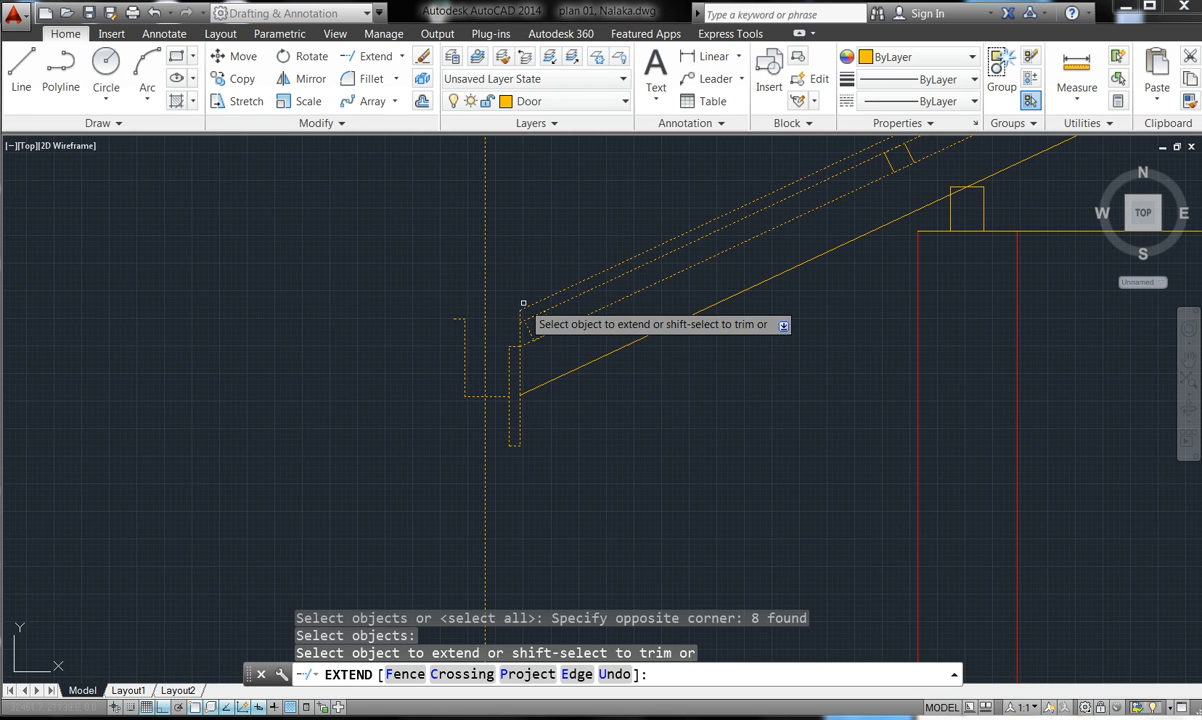
pyautogui.scroll(5, 522, 309)
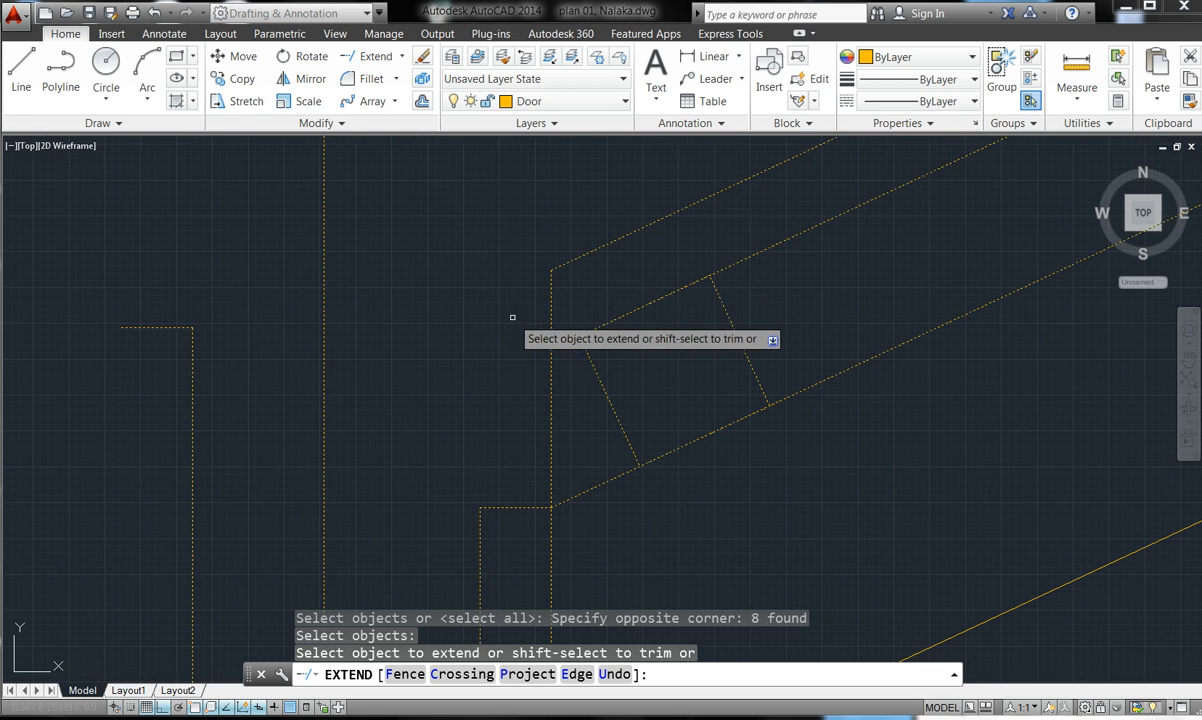
pyautogui.click(559, 264)
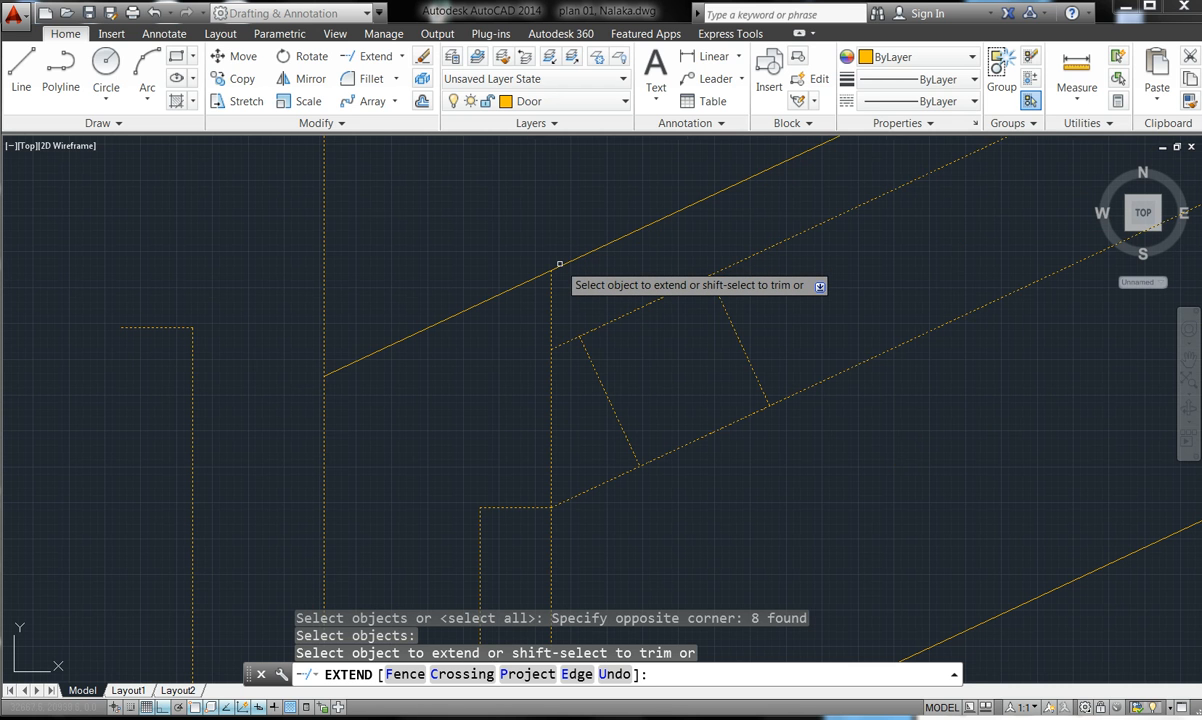
pyautogui.click(557, 349)
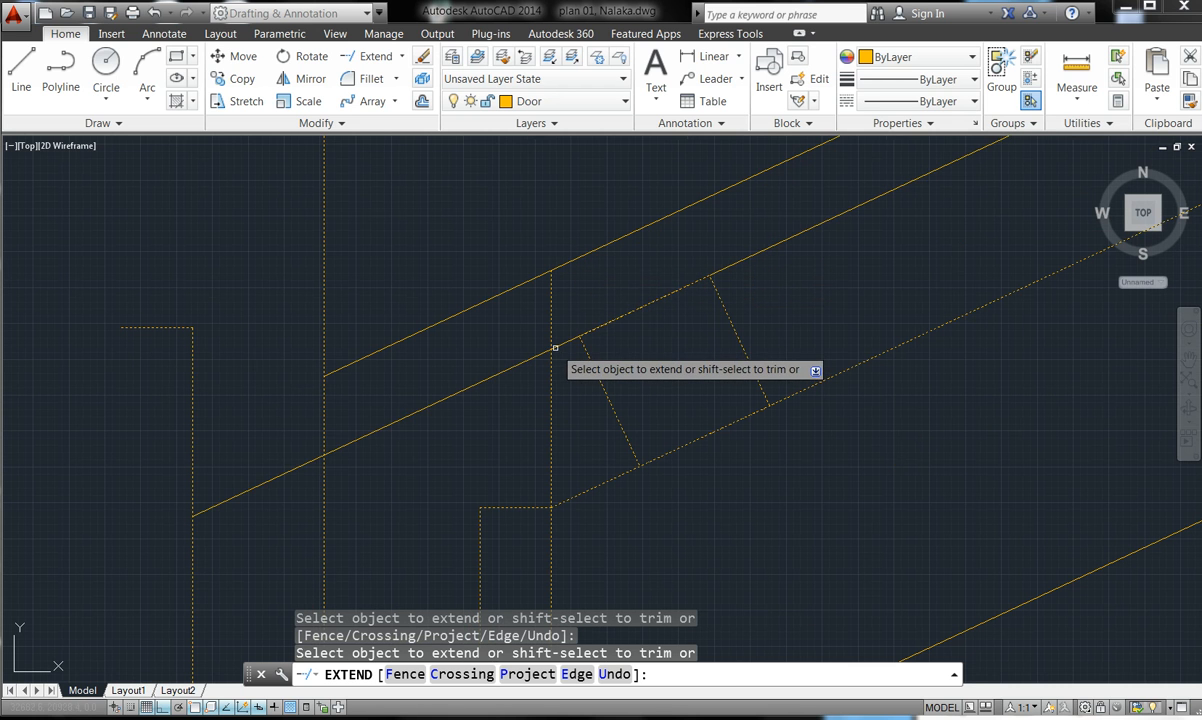
pyautogui.press('Escape')
pyautogui.scroll(-5, 555, 347)
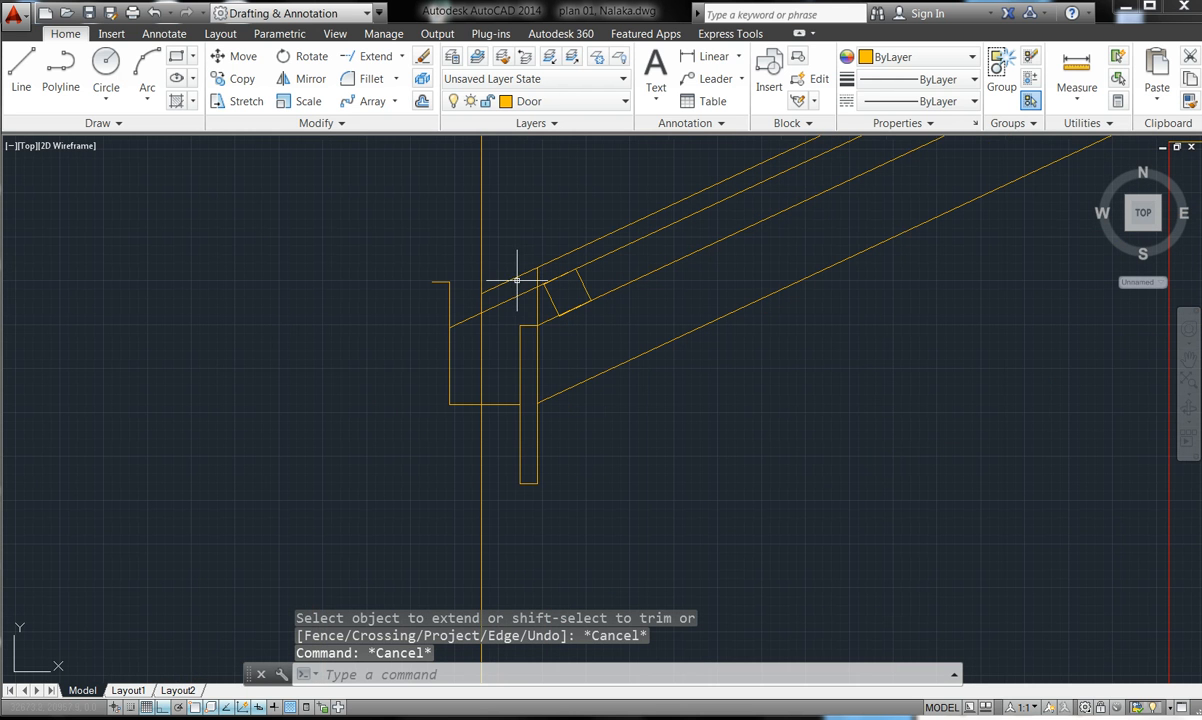
# - Trim the construction line's overshoot and the slanted rafter-end stub, using all objects as edges
pyautogui.click(400, 57)
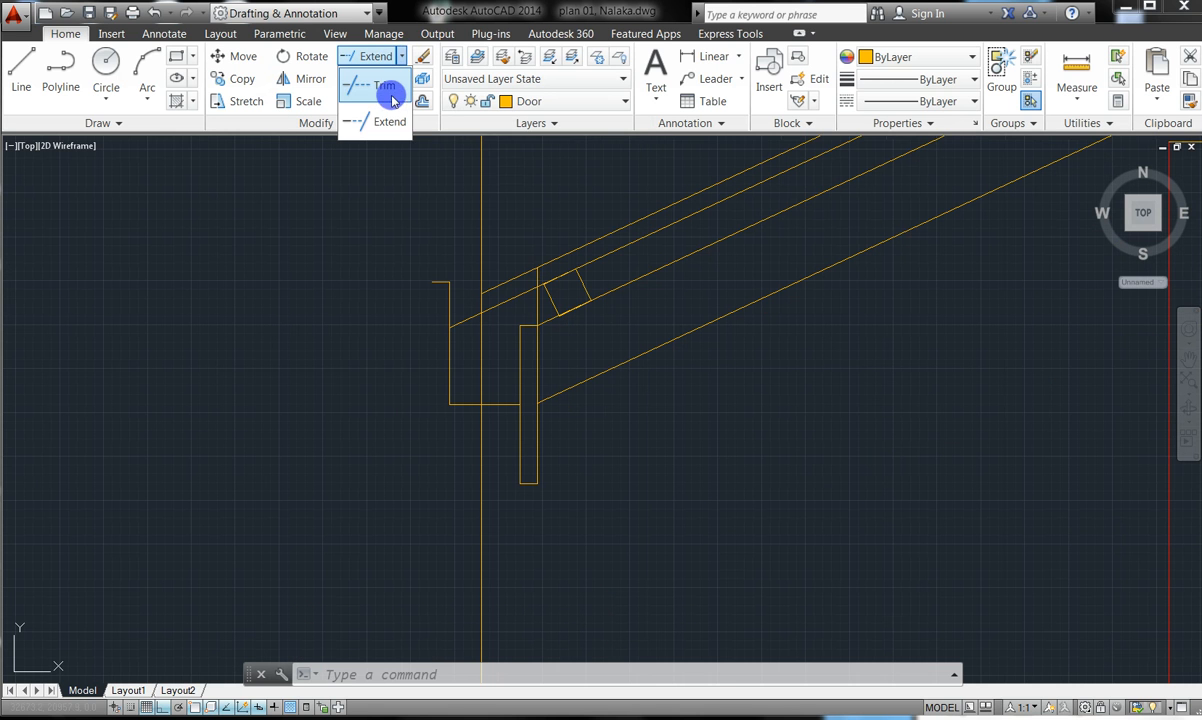
pyautogui.click(390, 79)
pyautogui.click(390, 79)
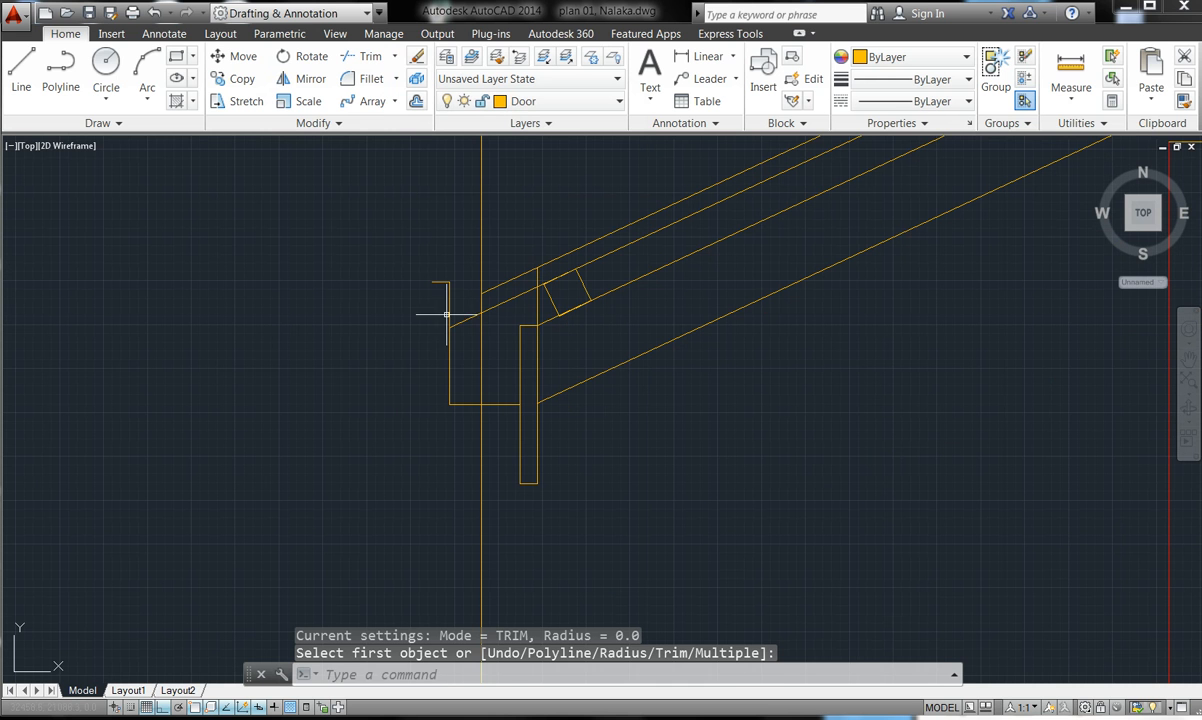
pyautogui.click(487, 349)
pyautogui.click(477, 325)
pyautogui.press('Escape')
pyautogui.press('Escape')
pyautogui.press('Escape')
pyautogui.click(380, 57)
pyautogui.press('Return')
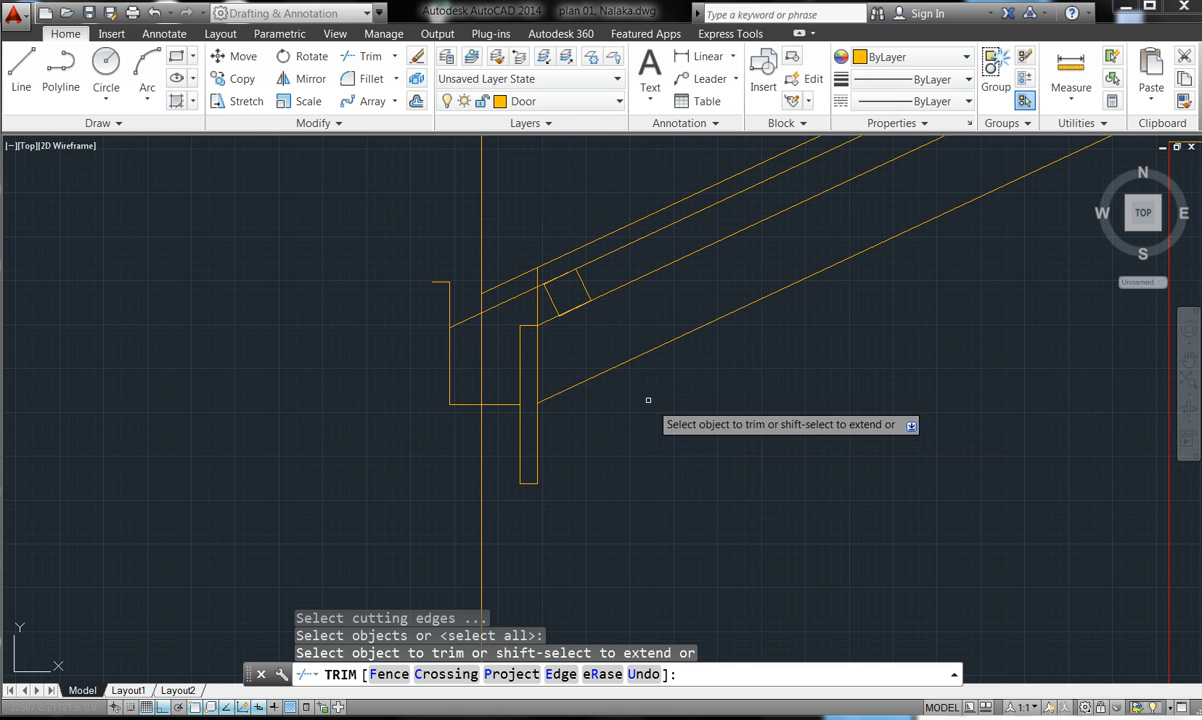
pyautogui.click(481, 356)
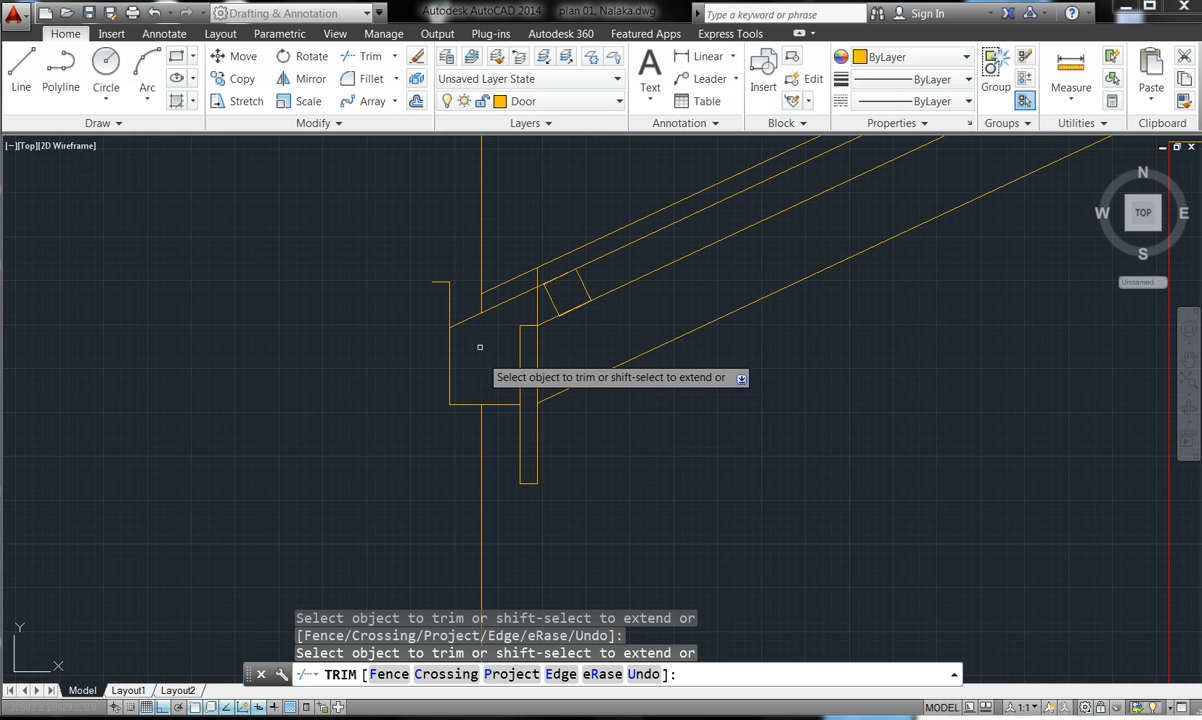
pyautogui.click(471, 316)
pyautogui.click(471, 314)
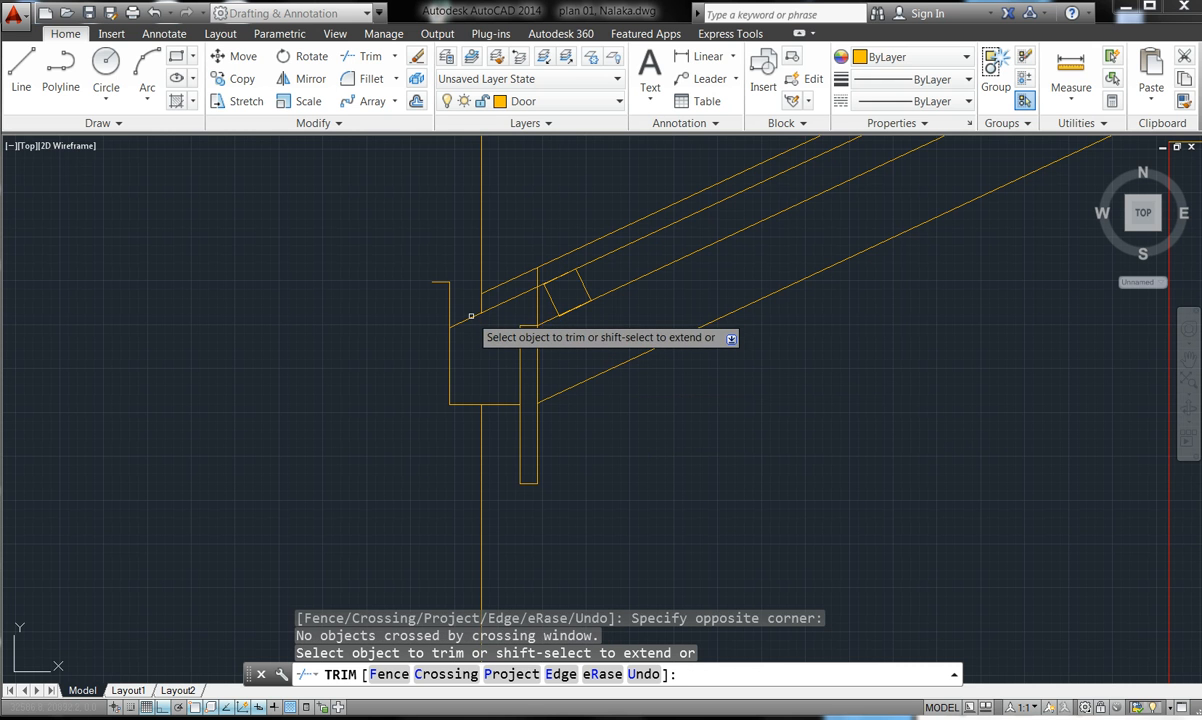
pyautogui.click(471, 317)
pyautogui.click(471, 317)
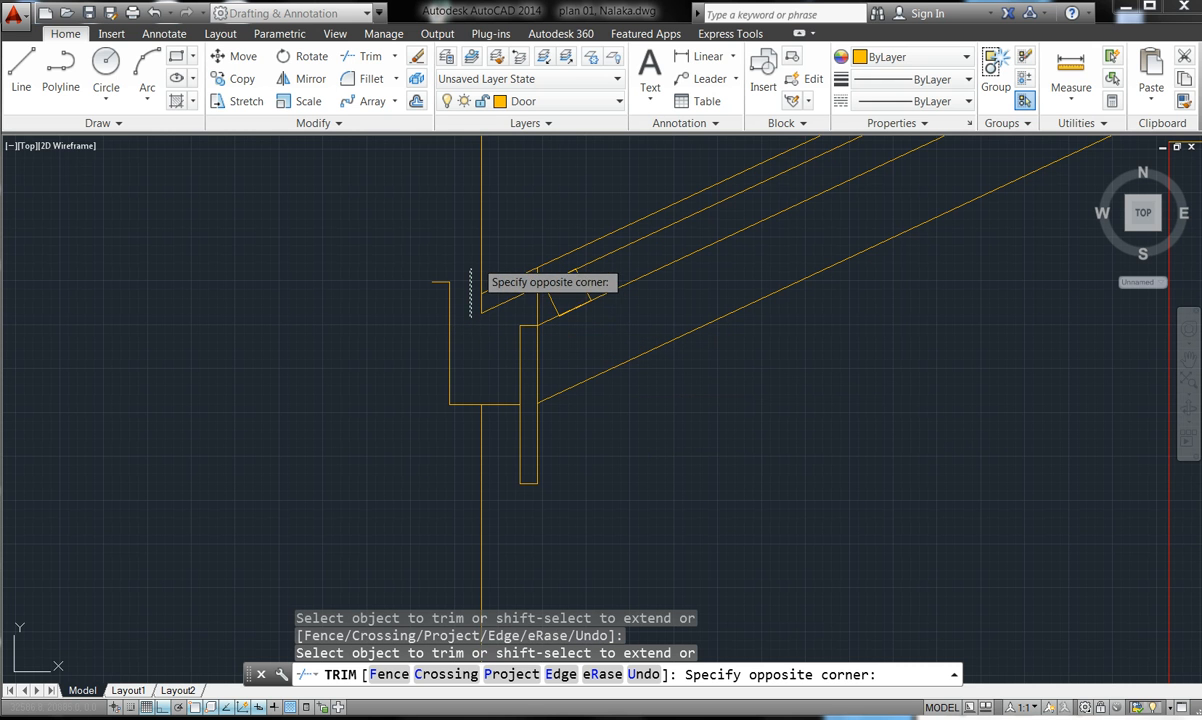
pyautogui.click(456, 282)
pyautogui.click(488, 214)
pyautogui.click(472, 209)
pyautogui.press('Escape')
pyautogui.press('Escape')
pyautogui.press('Escape')
pyautogui.press('Escape')
# - Delete the leftover vertical construction line and the short vertical stub at the eave
pyautogui.click(512, 468)
pyautogui.click(443, 446)
pyautogui.press('Delete')
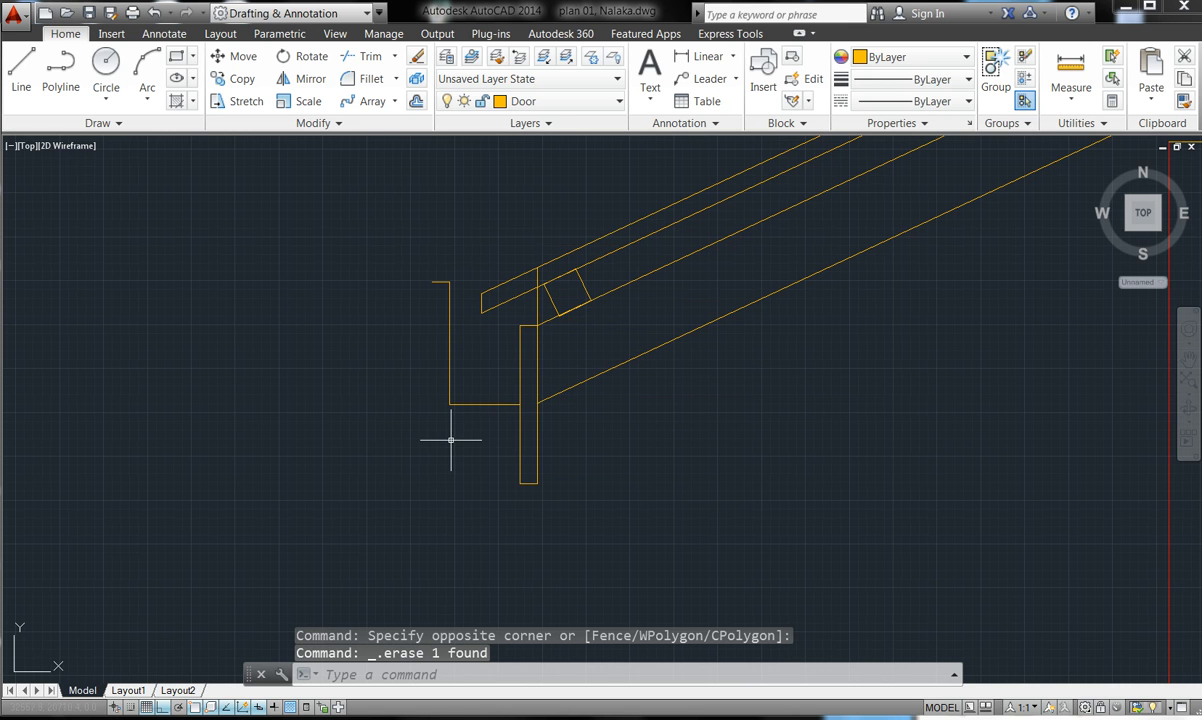
pyautogui.click(538, 303)
pyautogui.press('Escape')
pyautogui.press('Escape')
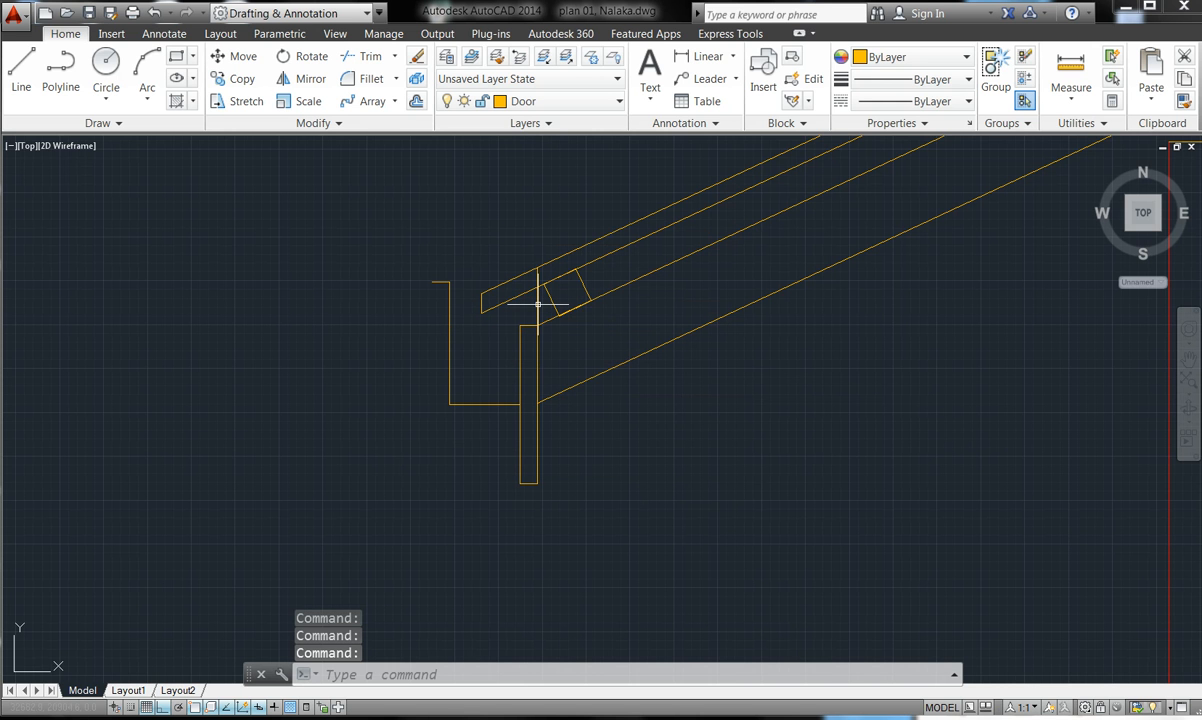
pyautogui.click(538, 303)
pyautogui.press('Delete')
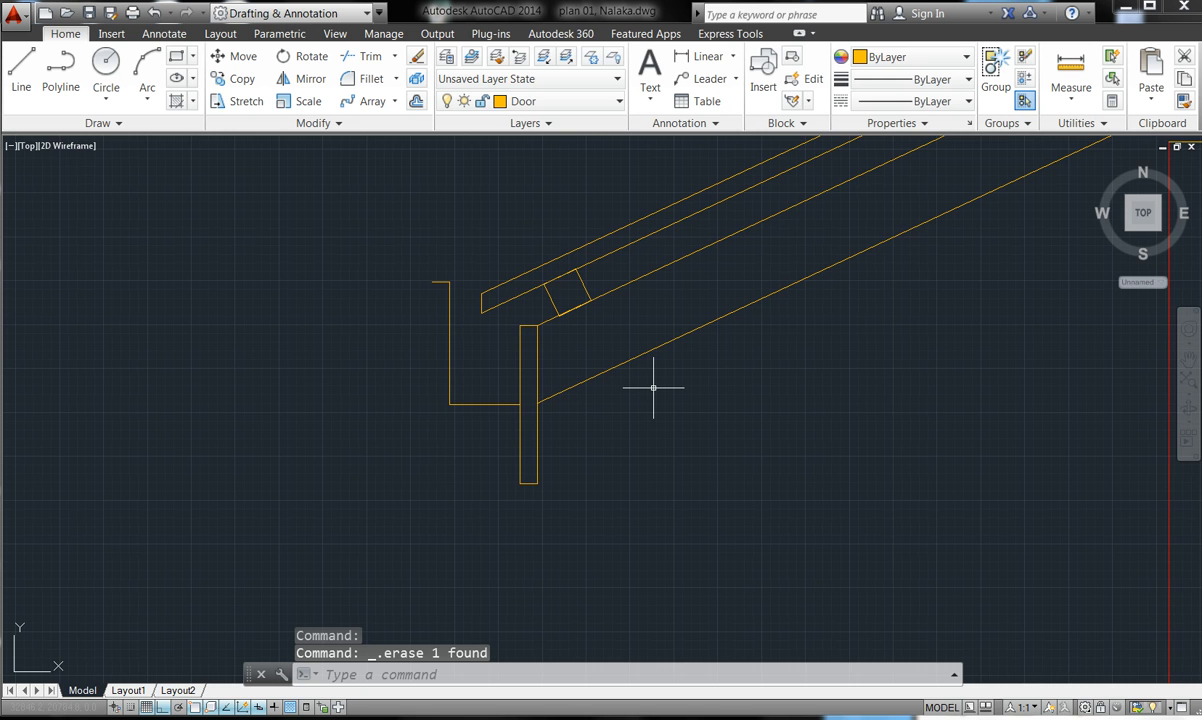
# - Trim the lowest rafter line and the block's top and left edges where they overlap
pyautogui.scroll(-3, 563, 375)
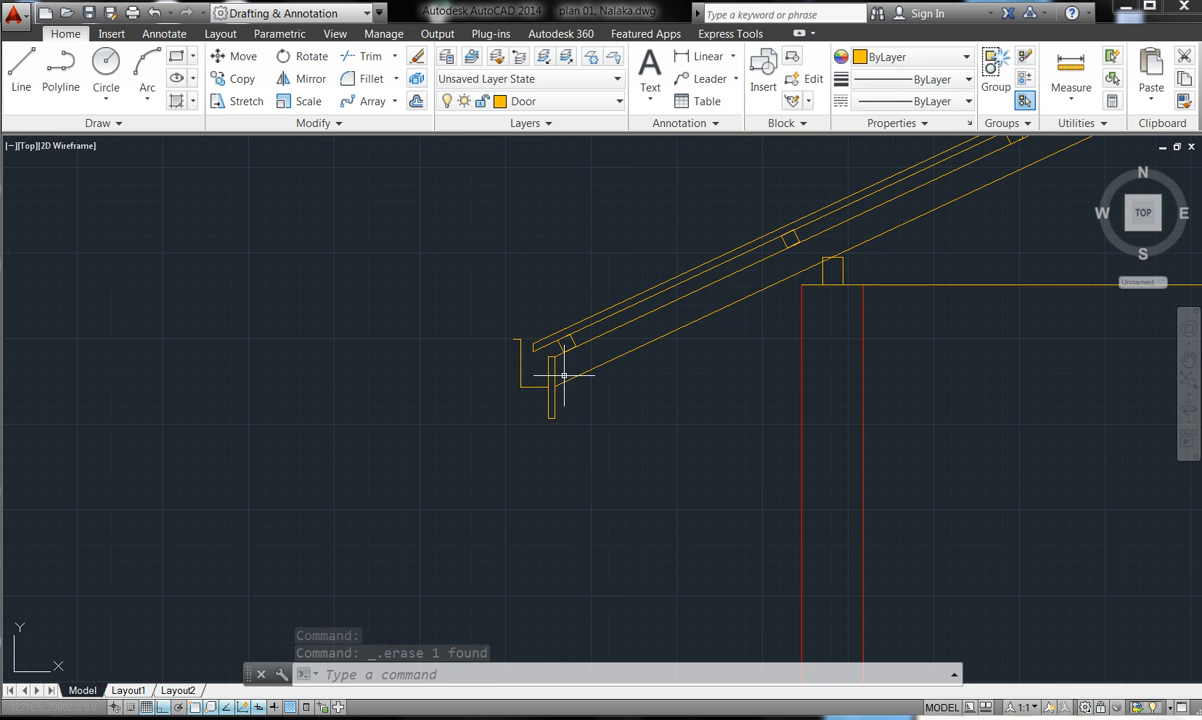
pyautogui.scroll(5, 859, 246)
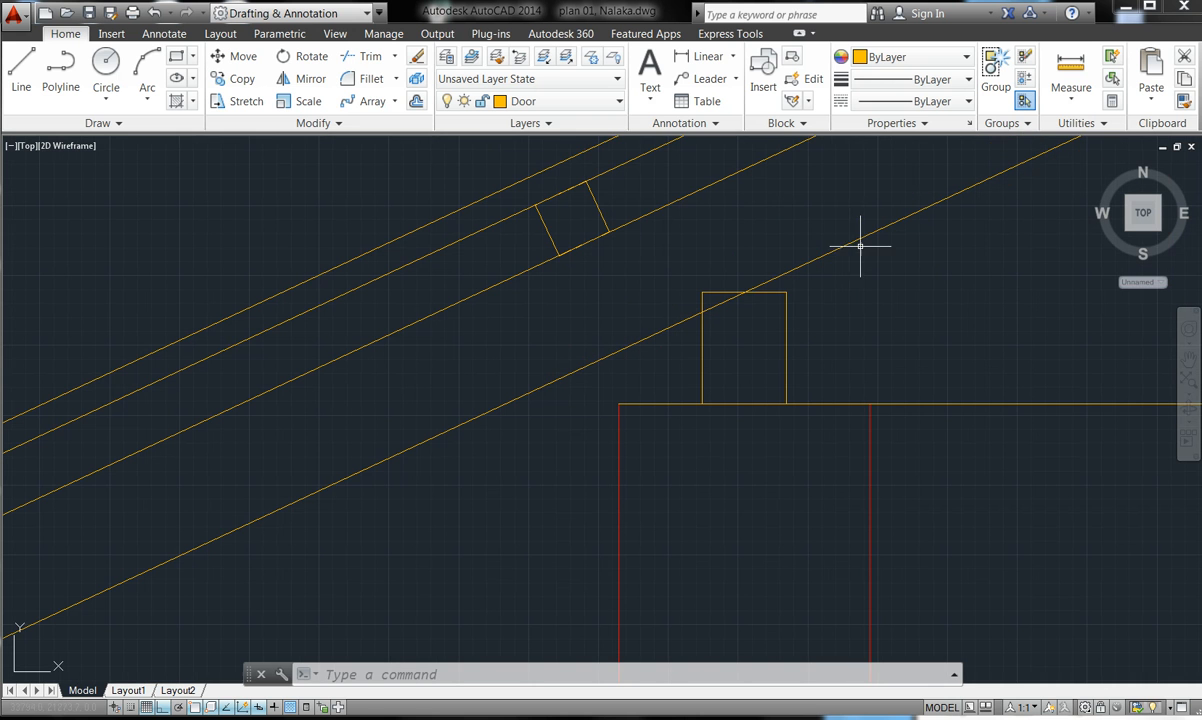
pyautogui.click(360, 56)
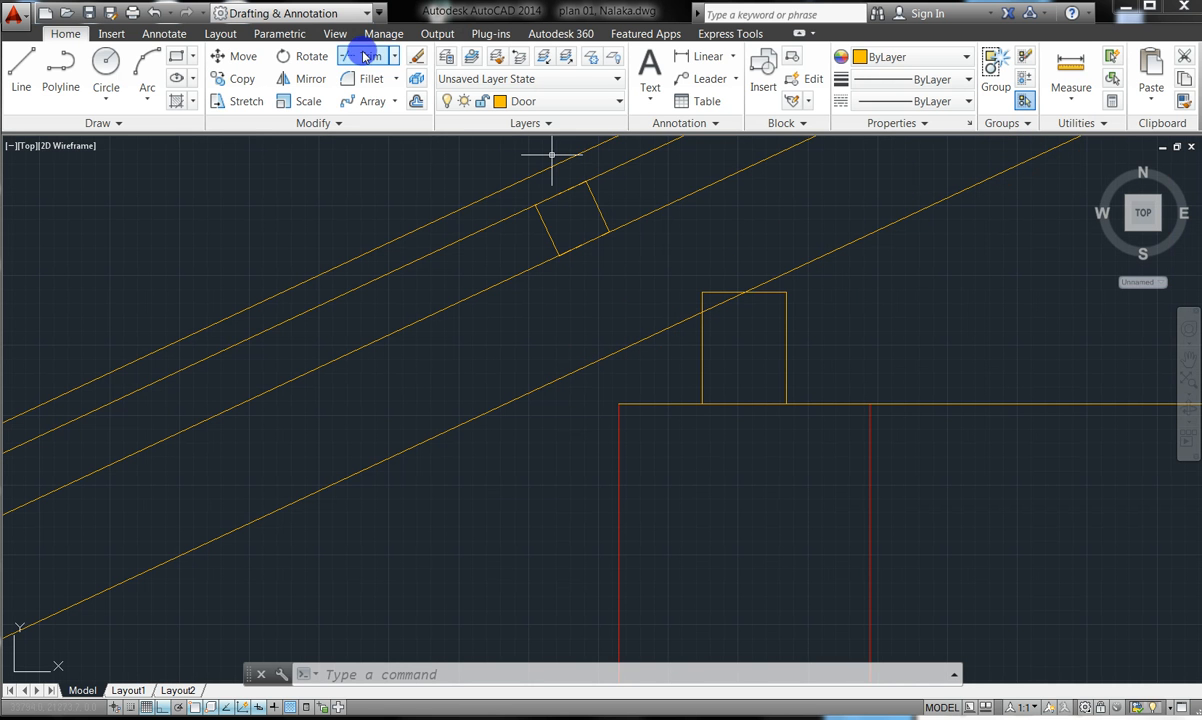
pyautogui.press('Return')
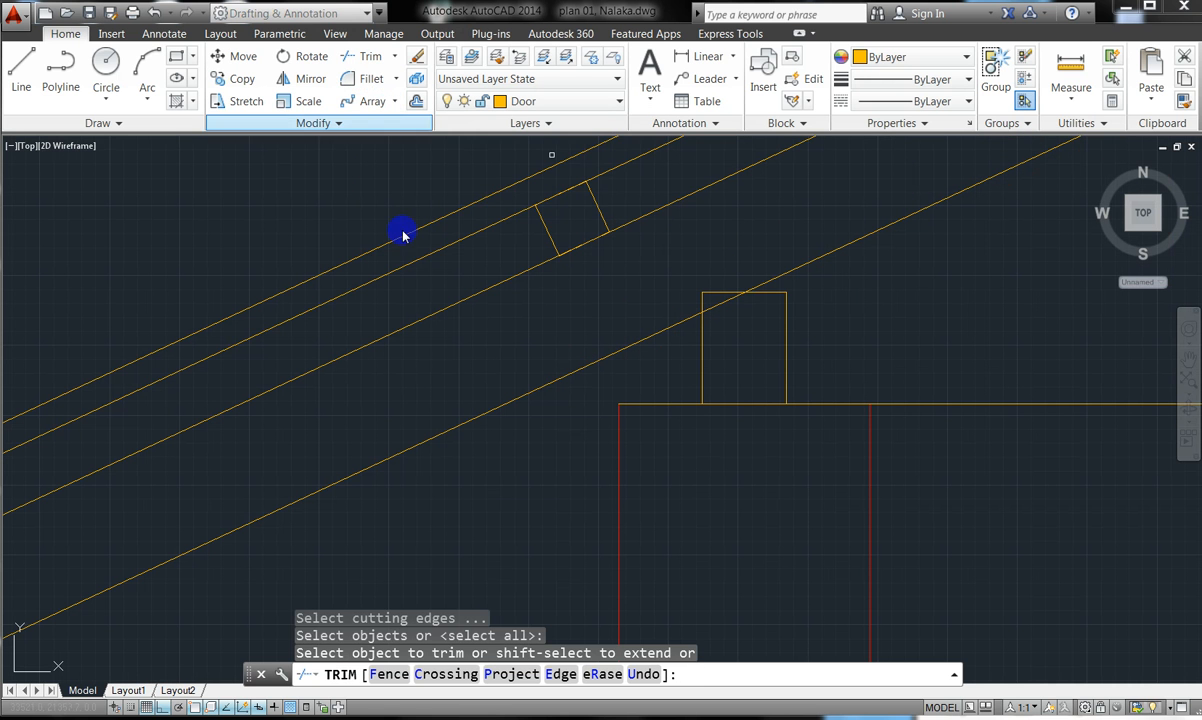
pyautogui.click(714, 306)
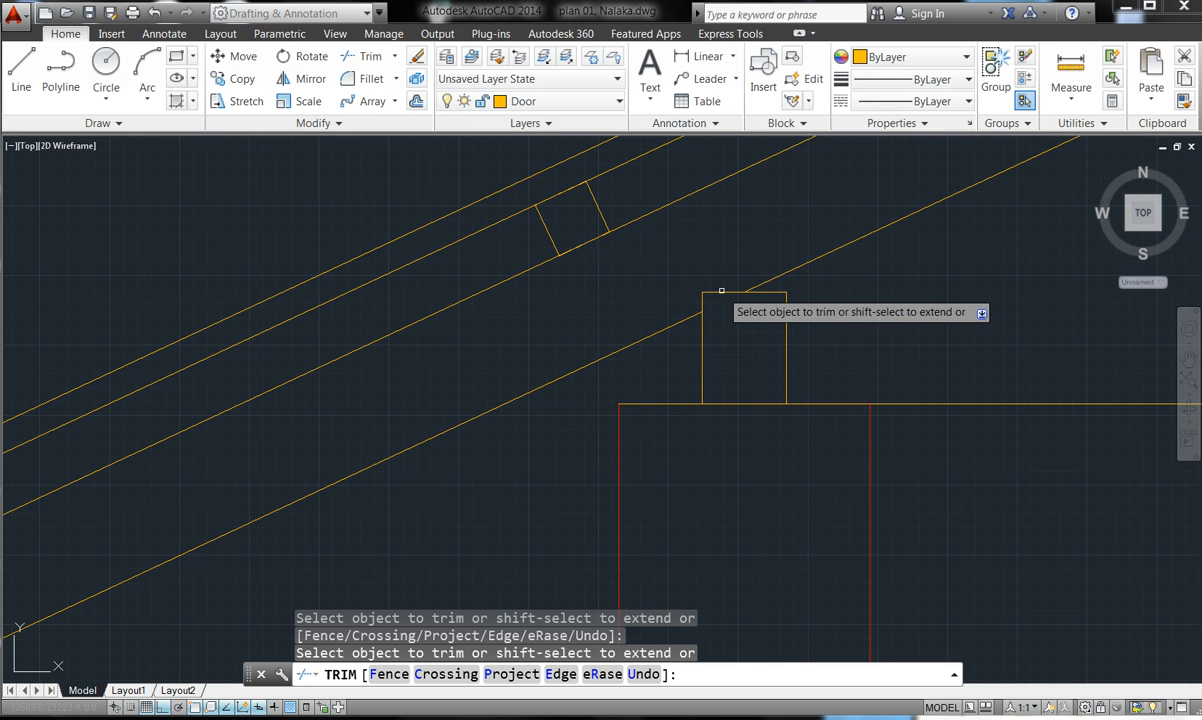
pyautogui.click(698, 296)
pyautogui.click(705, 297)
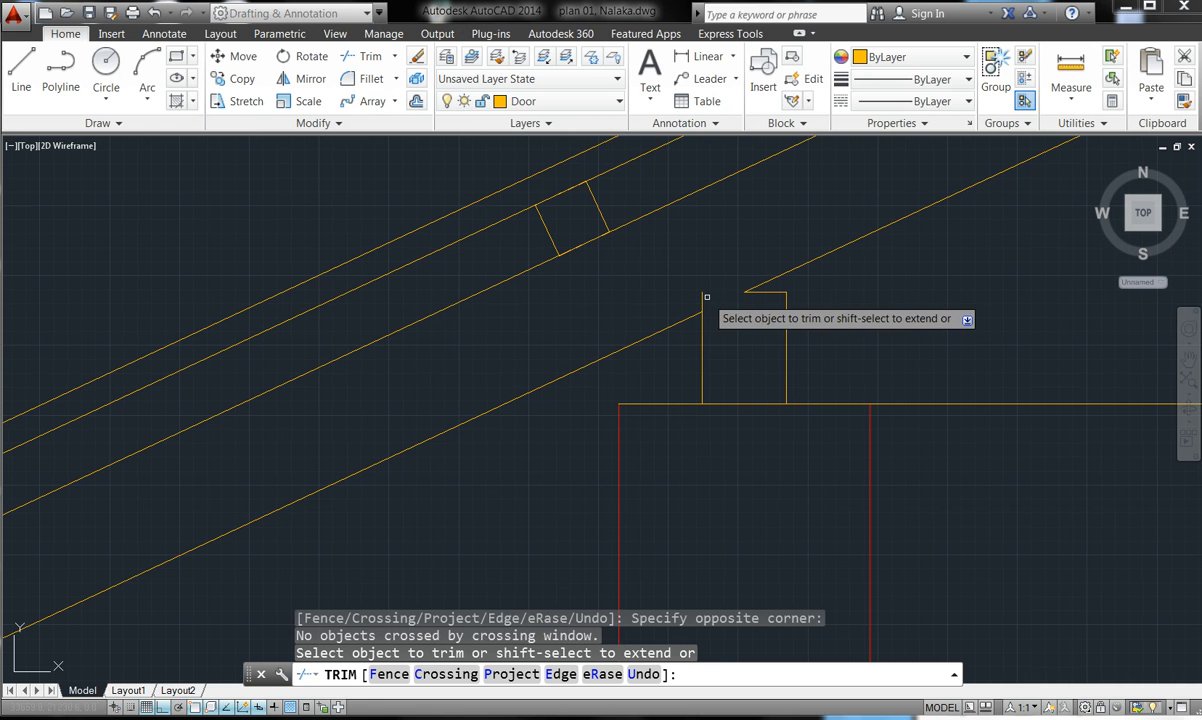
pyautogui.click(704, 296)
pyautogui.click(691, 293)
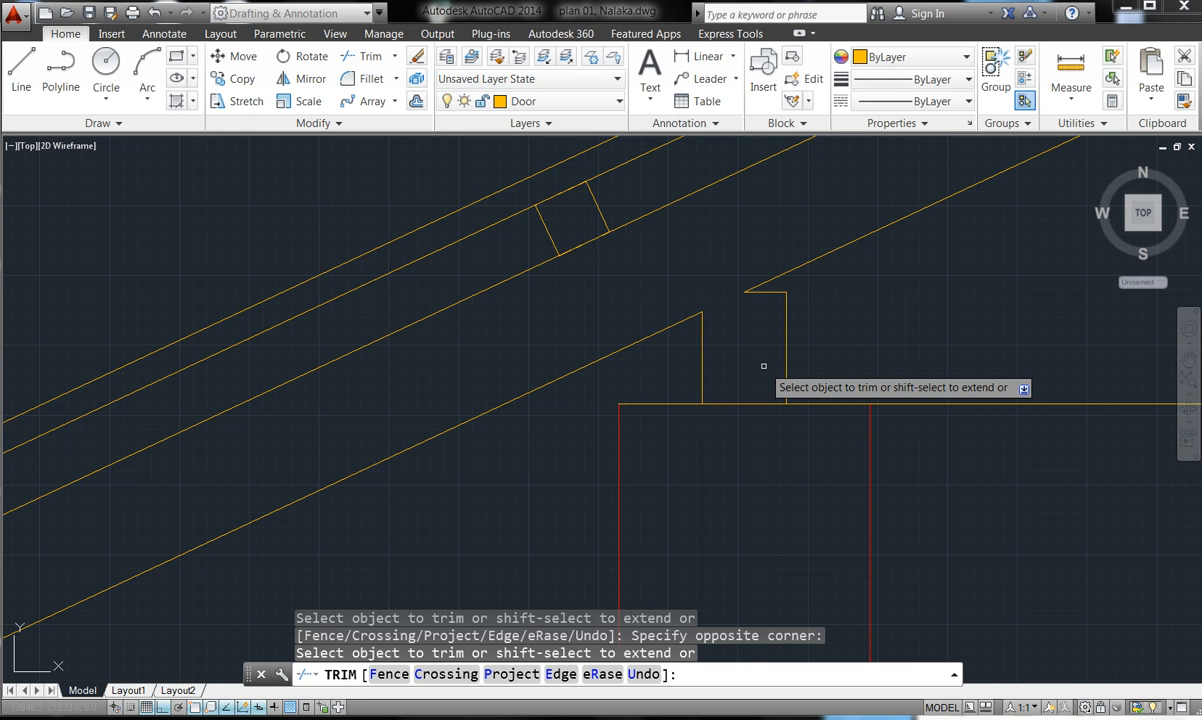
pyautogui.press('Escape')
pyautogui.press('Escape')
pyautogui.scroll(-3, 764, 366)
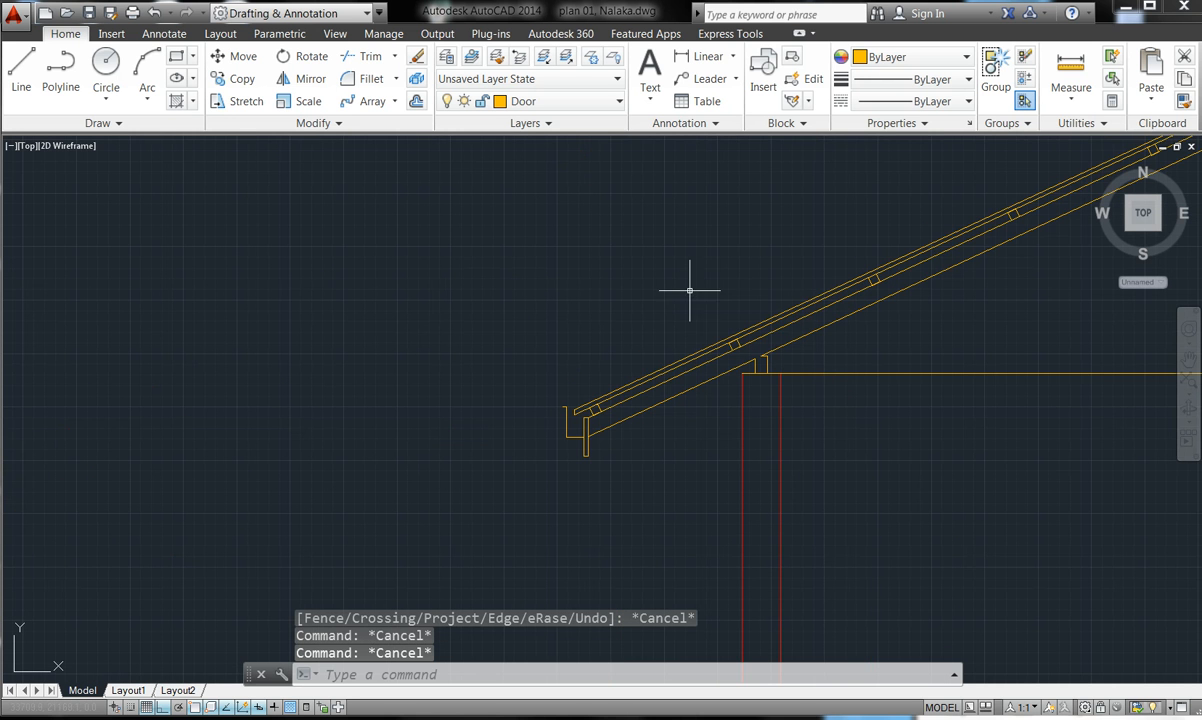
pyautogui.scroll(-2, 602, 417)
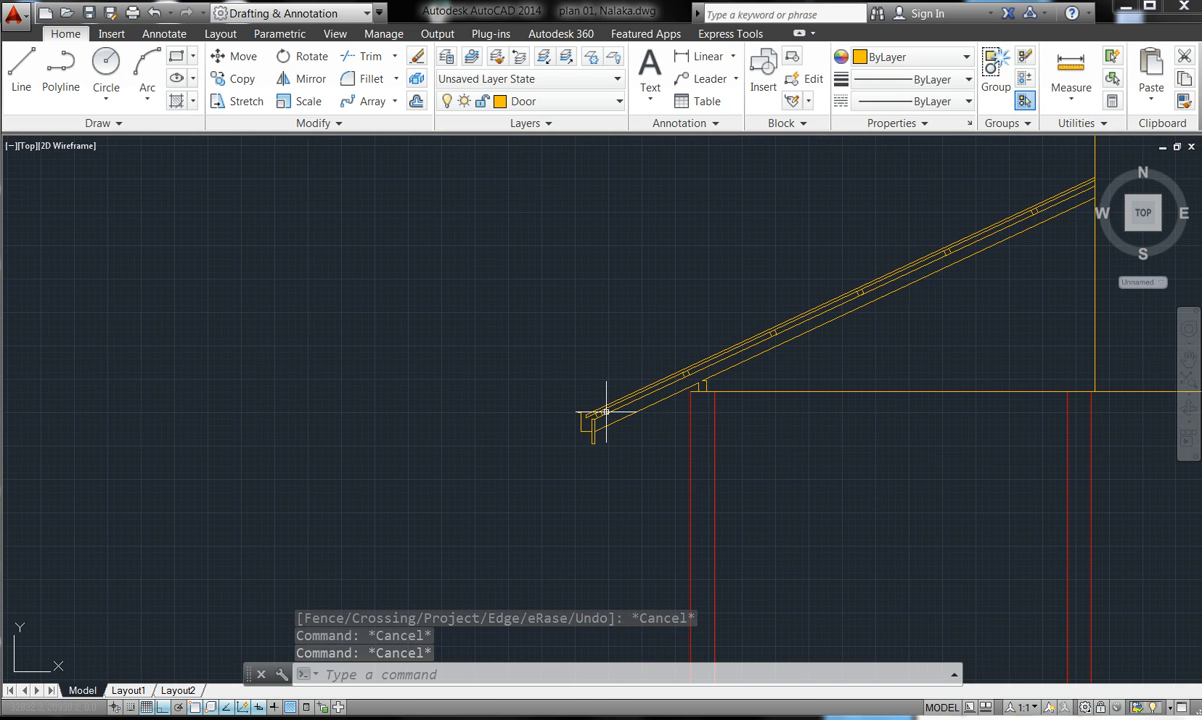
pyautogui.scroll(5, 1078, 192)
pyautogui.scroll(3, 1078, 192)
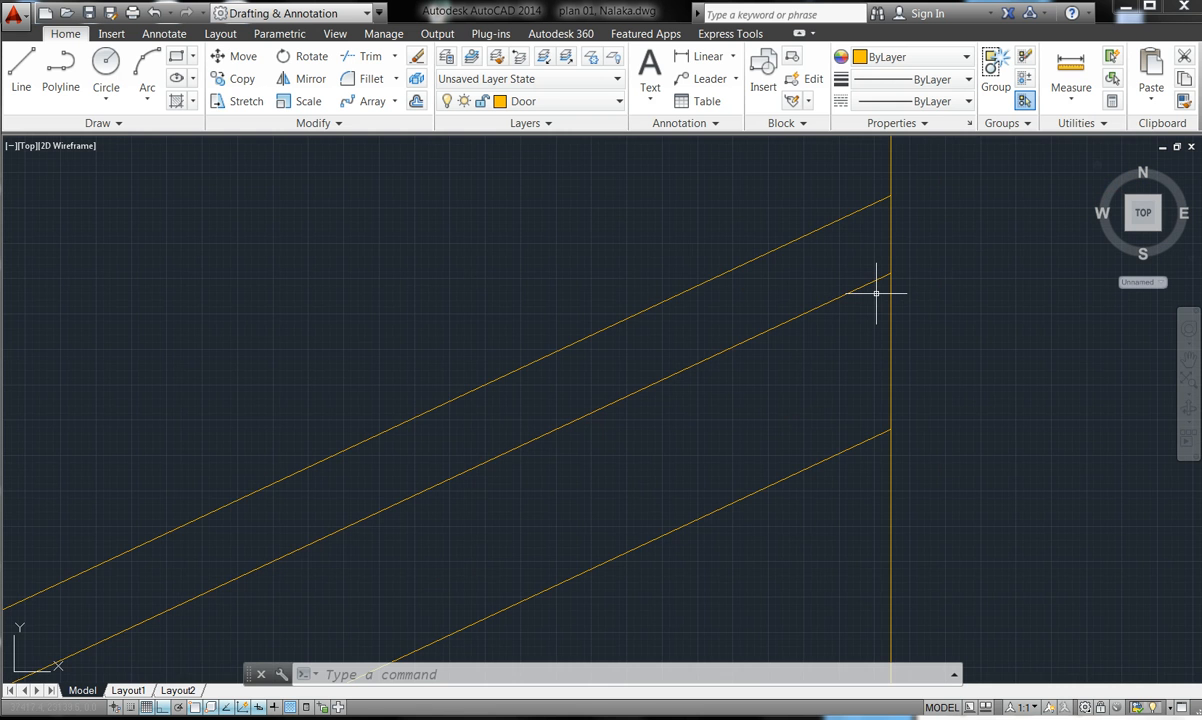
pyautogui.scroll(-2, 785, 262)
pyautogui.scroll(-4, 788, 272)
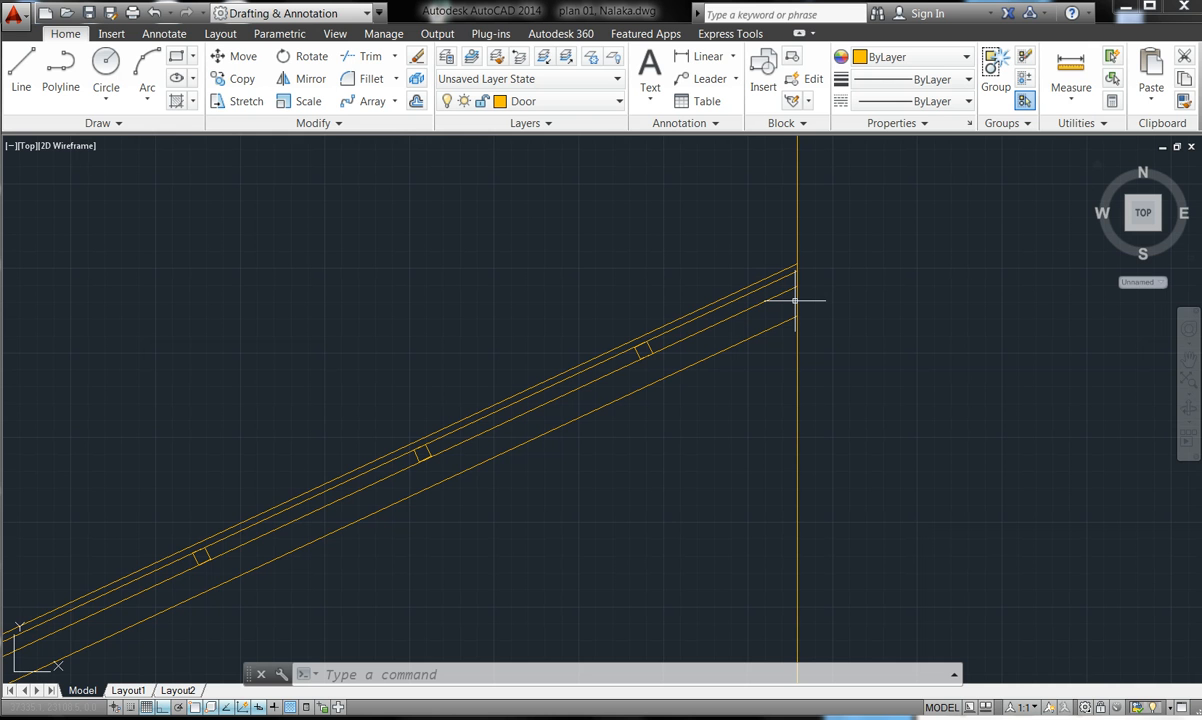
pyautogui.scroll(-5, 630, 209)
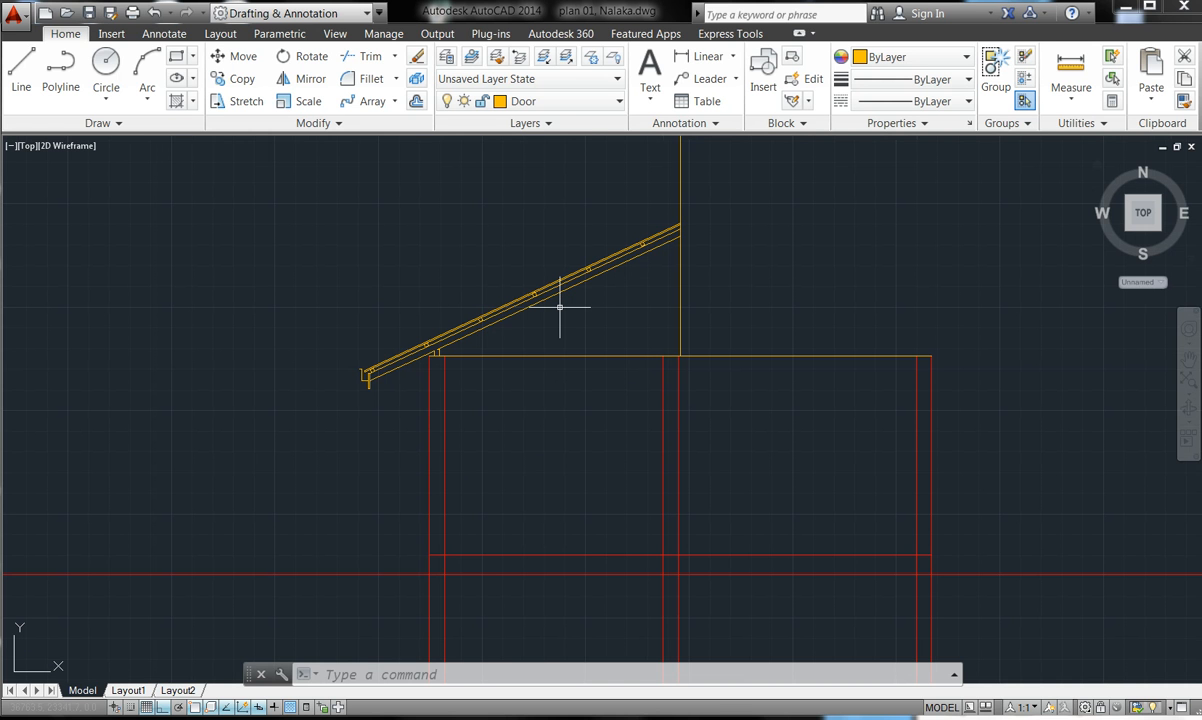
pyautogui.scroll(2, 555, 287)
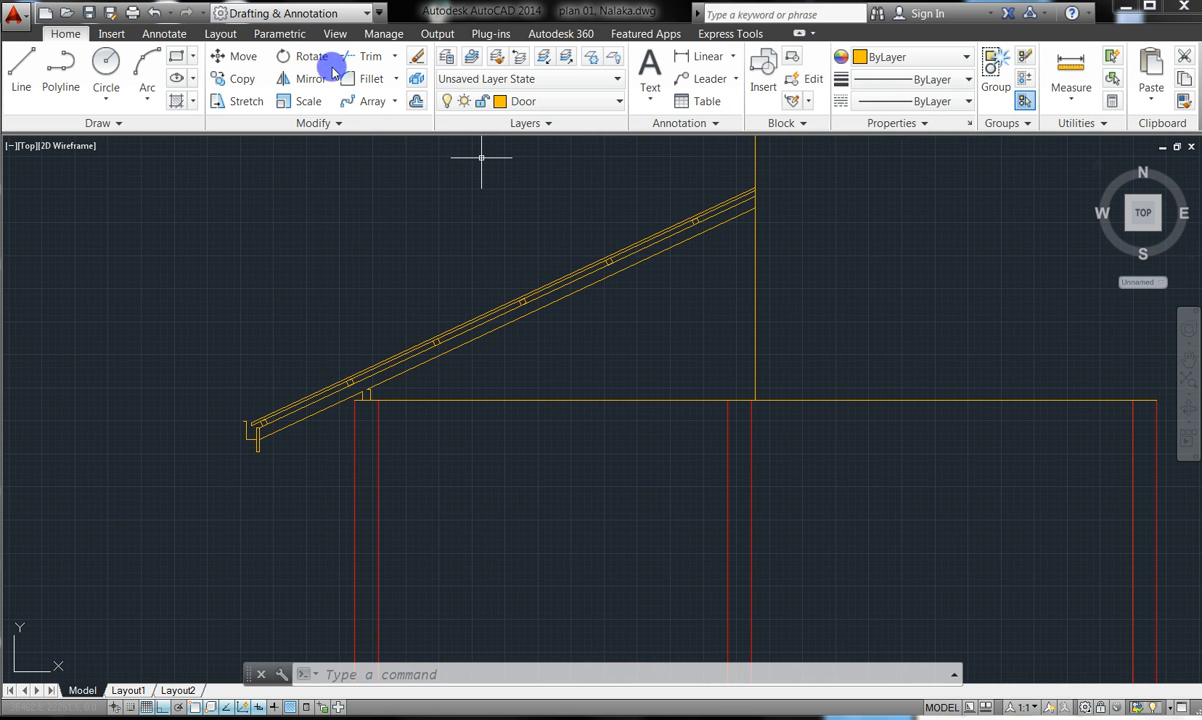
# - Select the rafter lines, eave gutter and small eave stubs for mirroring
pyautogui.click(303, 82)
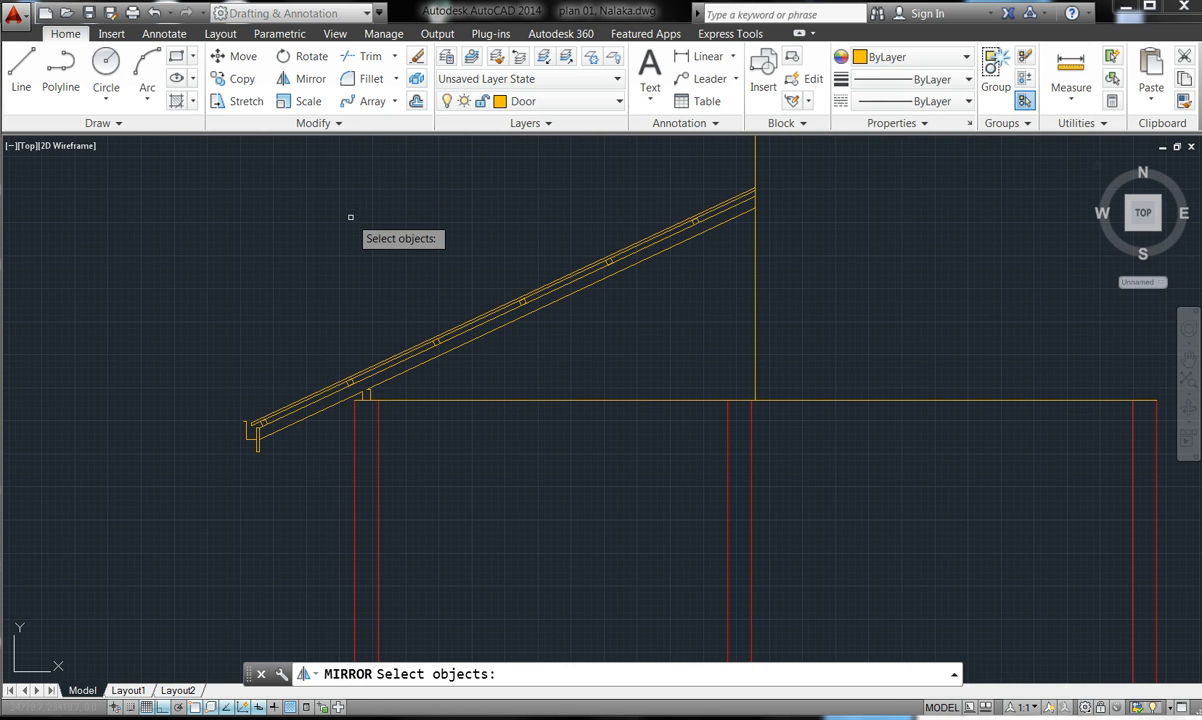
pyautogui.click(687, 303)
pyautogui.click(607, 216)
pyautogui.click(605, 216)
pyautogui.click(400, 306)
pyautogui.click(257, 438)
pyautogui.click(223, 406)
pyautogui.scroll(5, 370, 390)
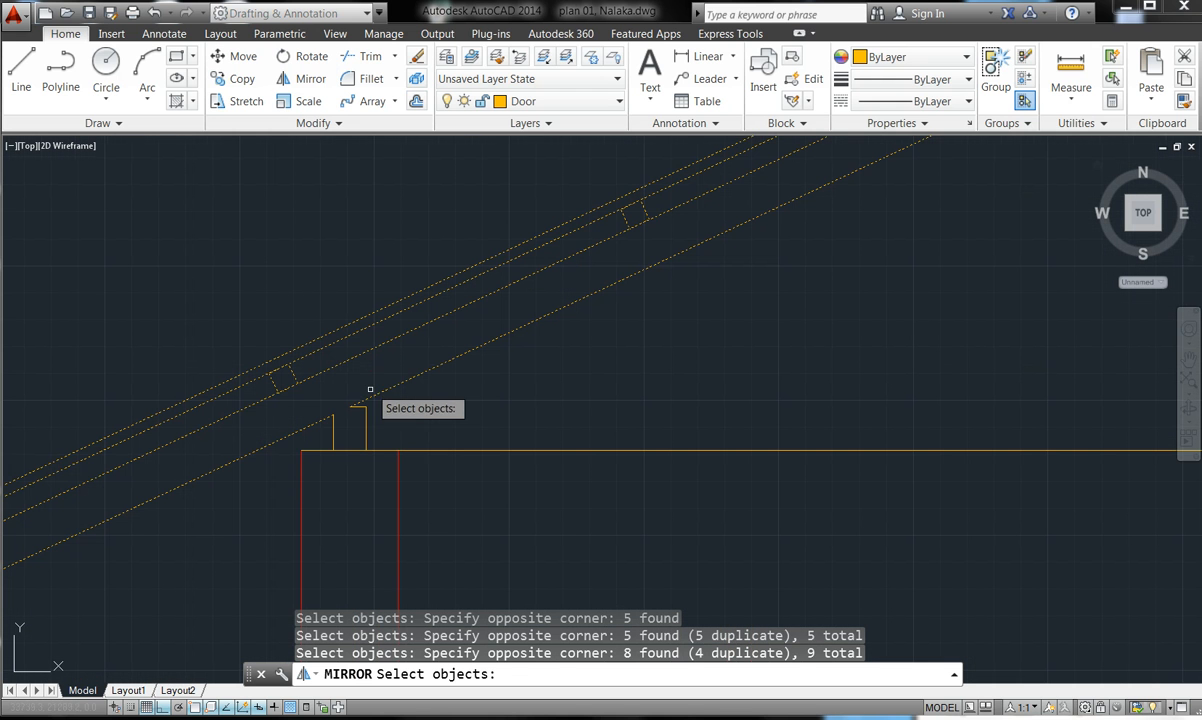
pyautogui.click(368, 432)
pyautogui.click(324, 396)
pyautogui.scroll(-5, 340, 400)
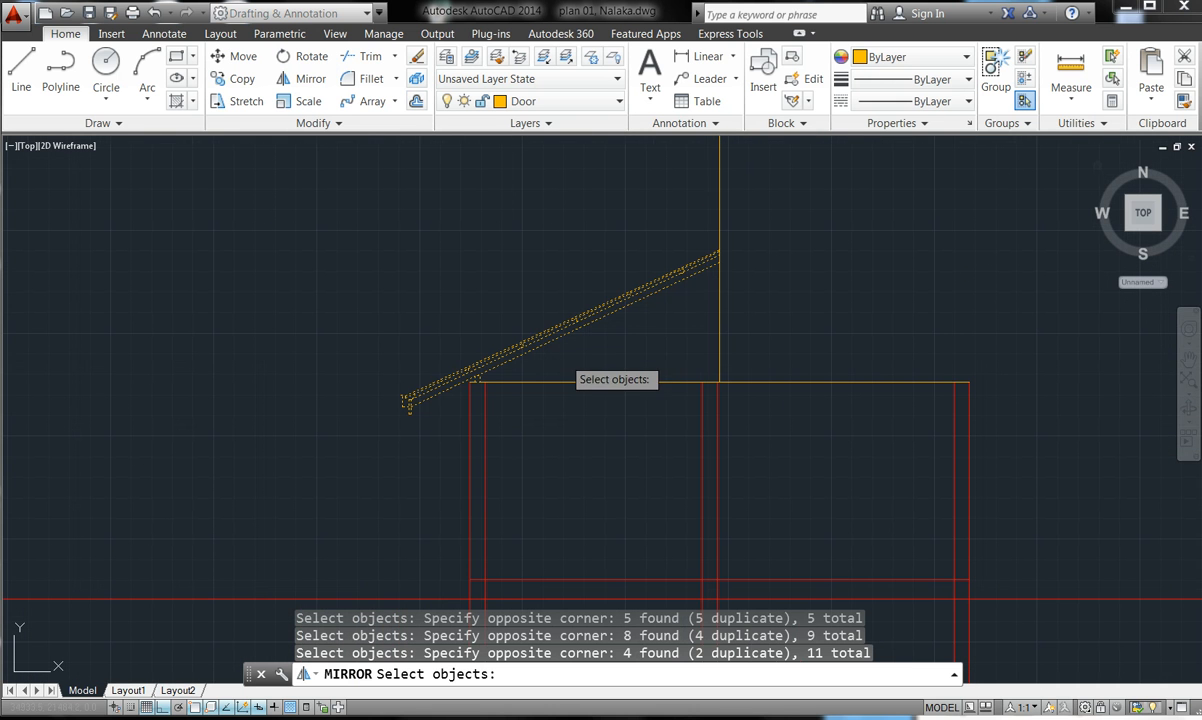
pyautogui.press('Return')
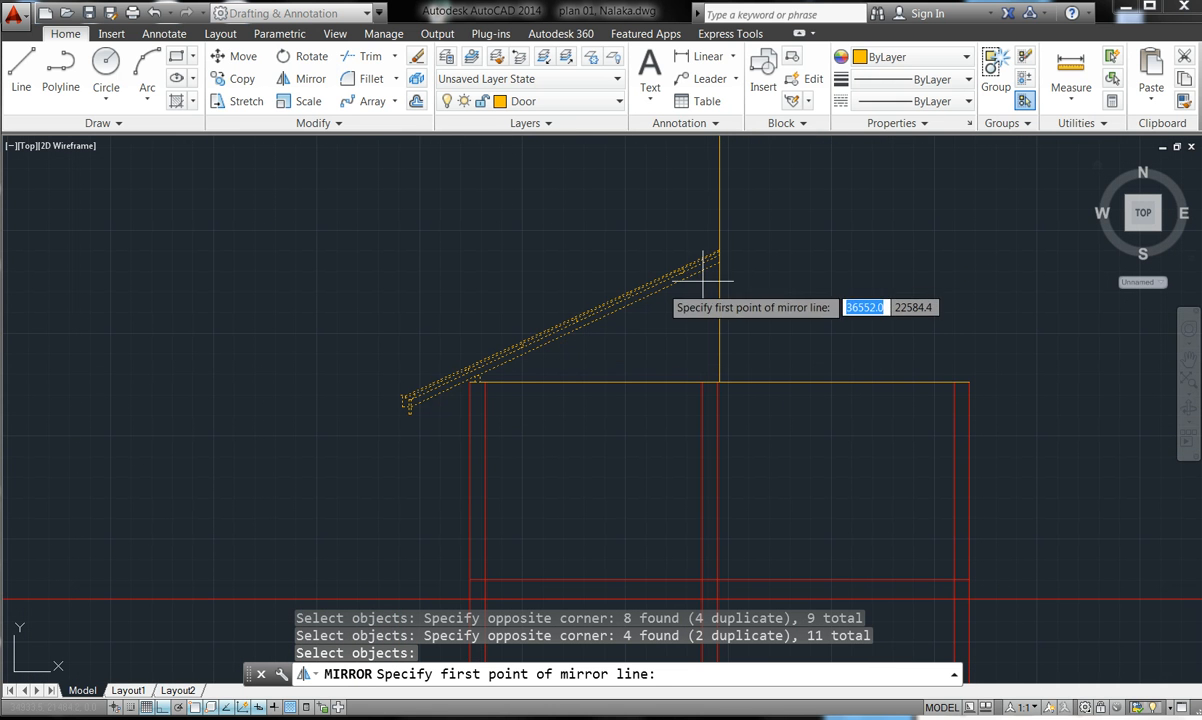
# - Mirror them about a vertical line through the ridge top, keeping the originals
pyautogui.scroll(6, 726, 263)
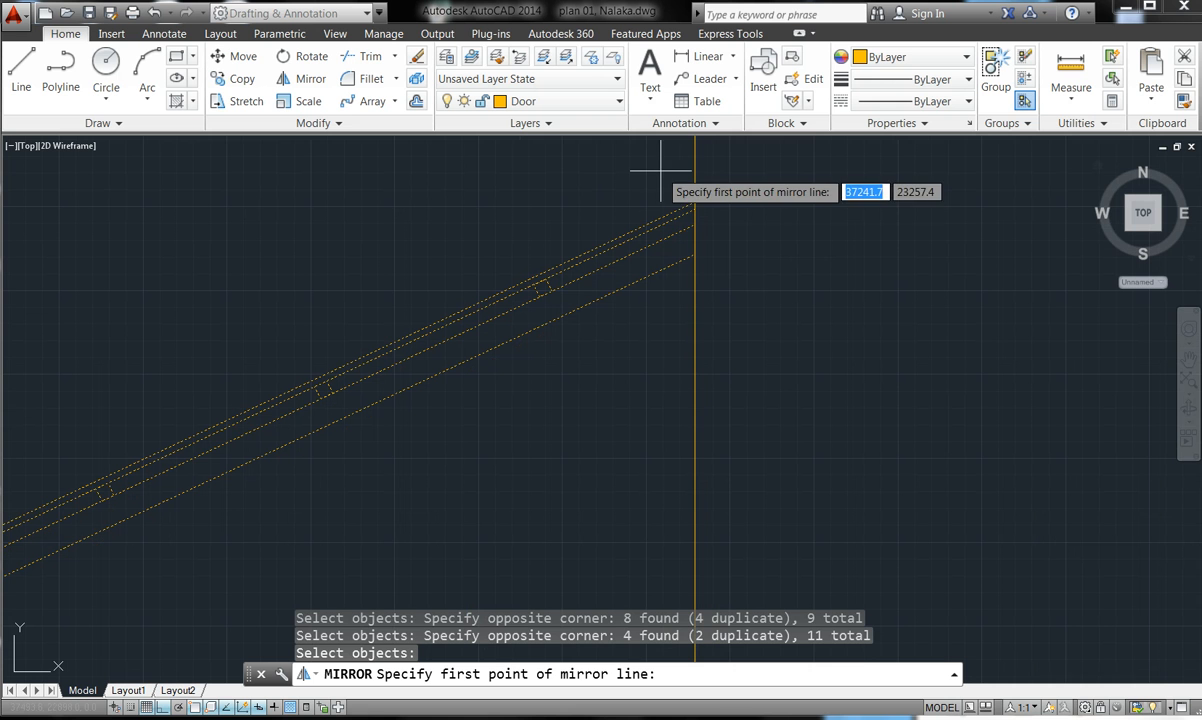
pyautogui.click(689, 204)
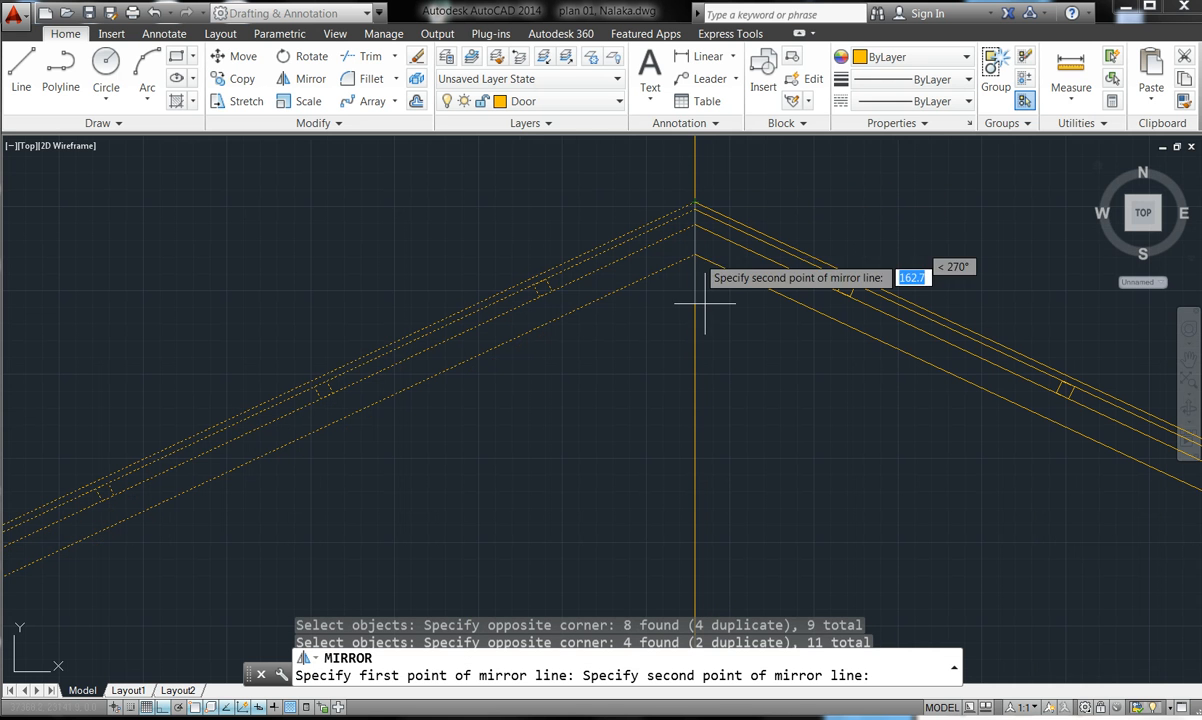
pyautogui.scroll(-2, 727, 438)
pyautogui.scroll(-4, 738, 481)
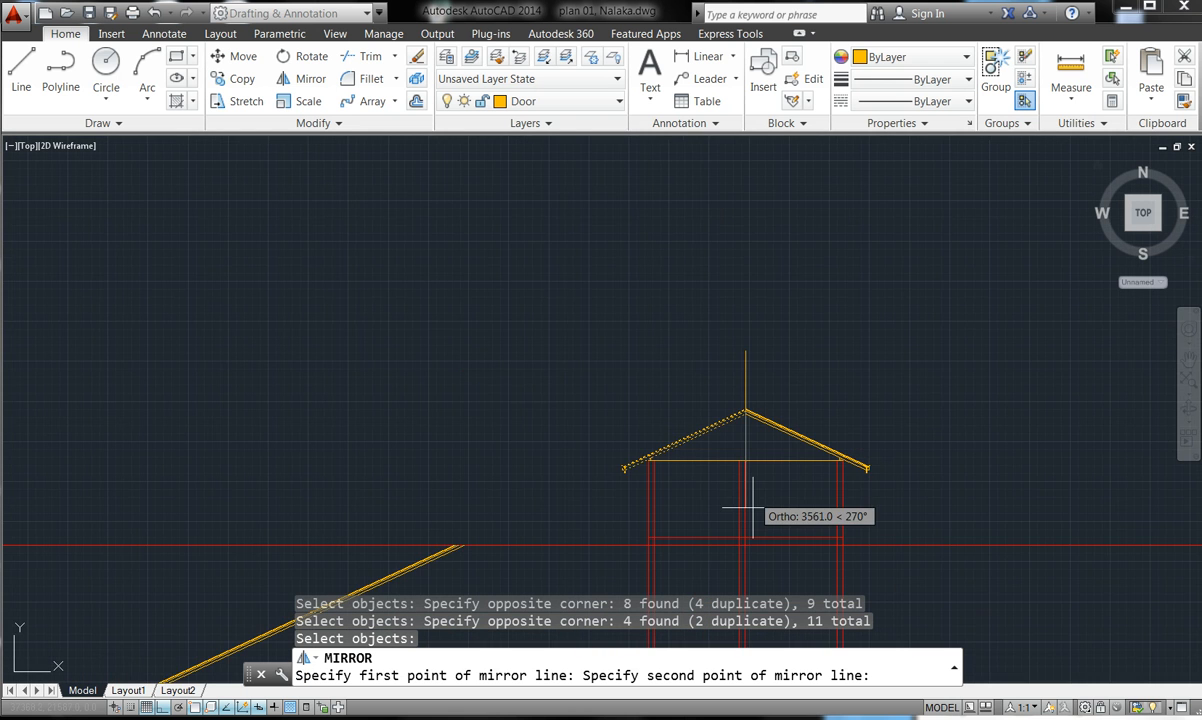
pyautogui.scroll(2, 738, 465)
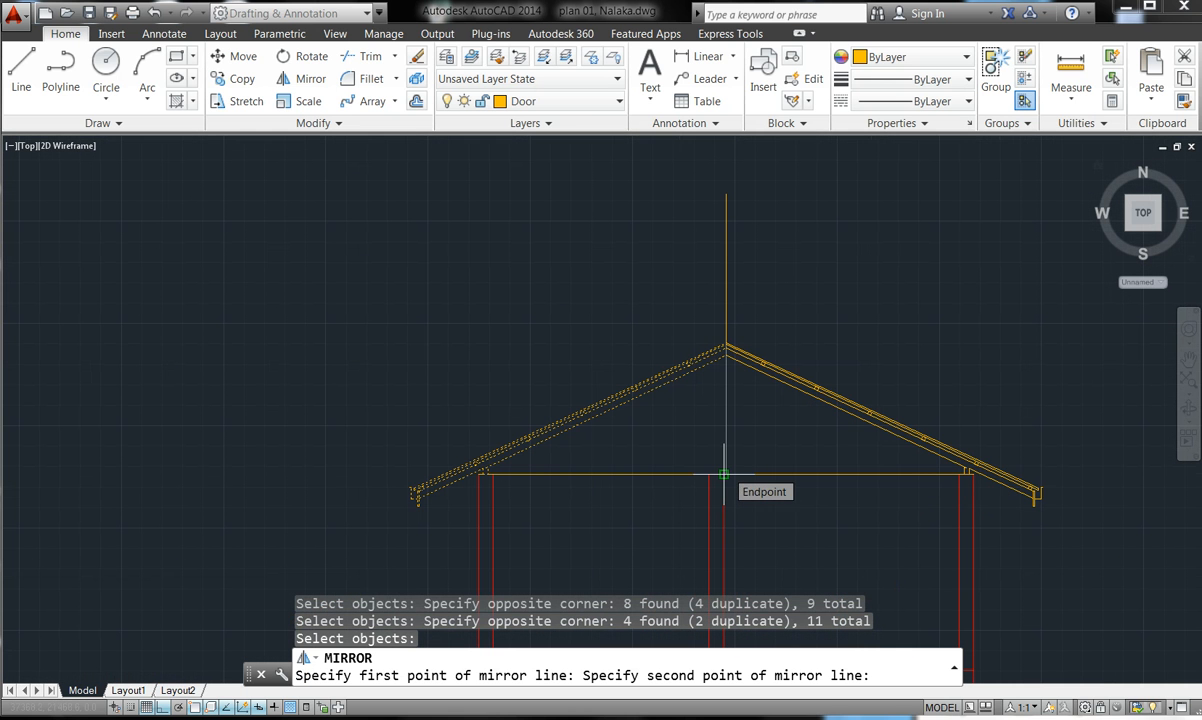
pyautogui.click(724, 474)
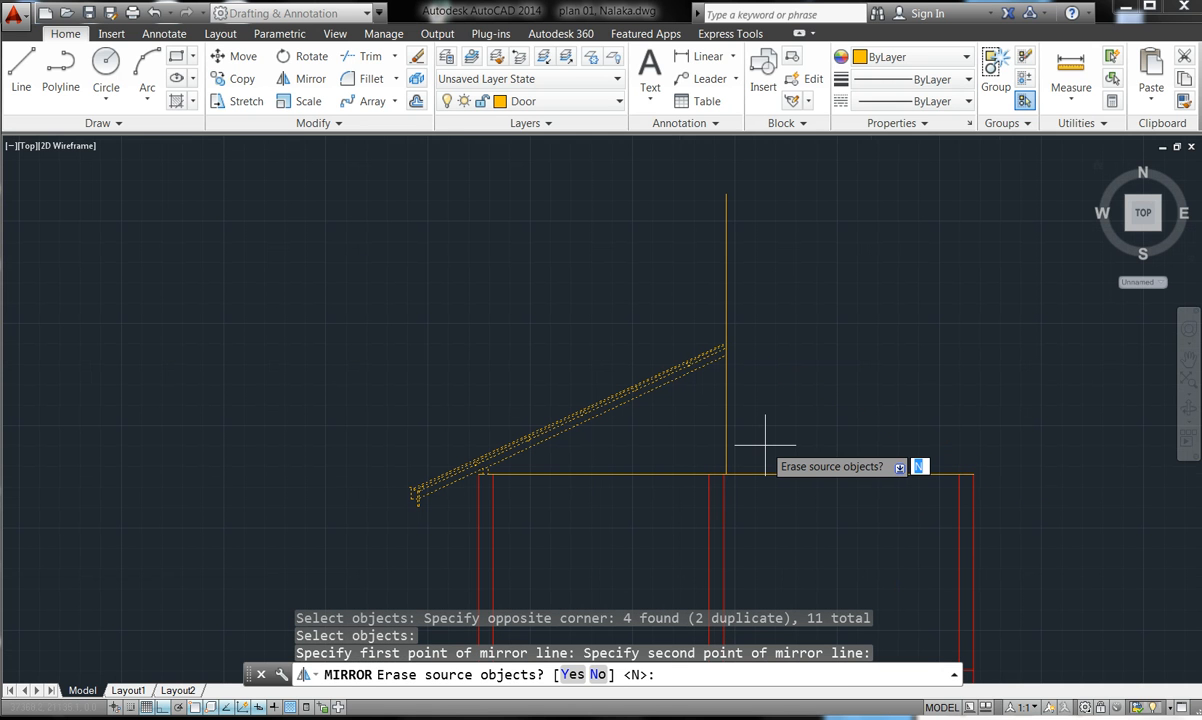
pyautogui.press('Return')
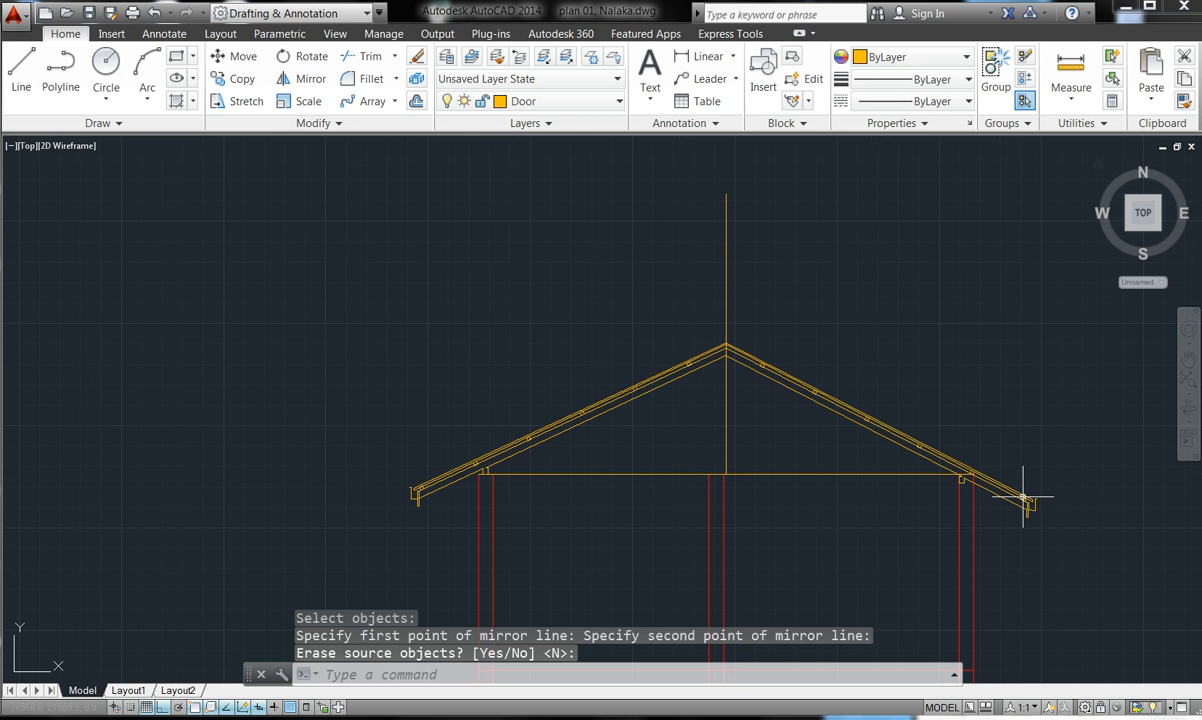
pyautogui.scroll(8, 973, 483)
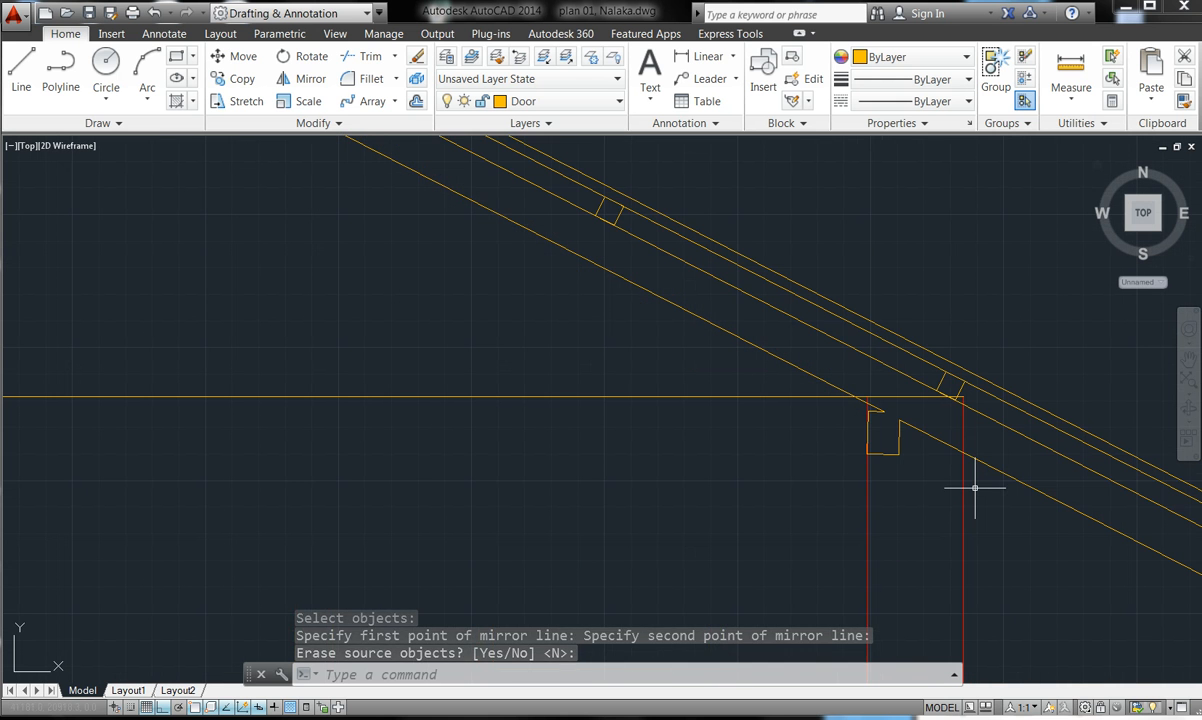
pyautogui.scroll(-4, 973, 483)
pyautogui.scroll(-6, 973, 483)
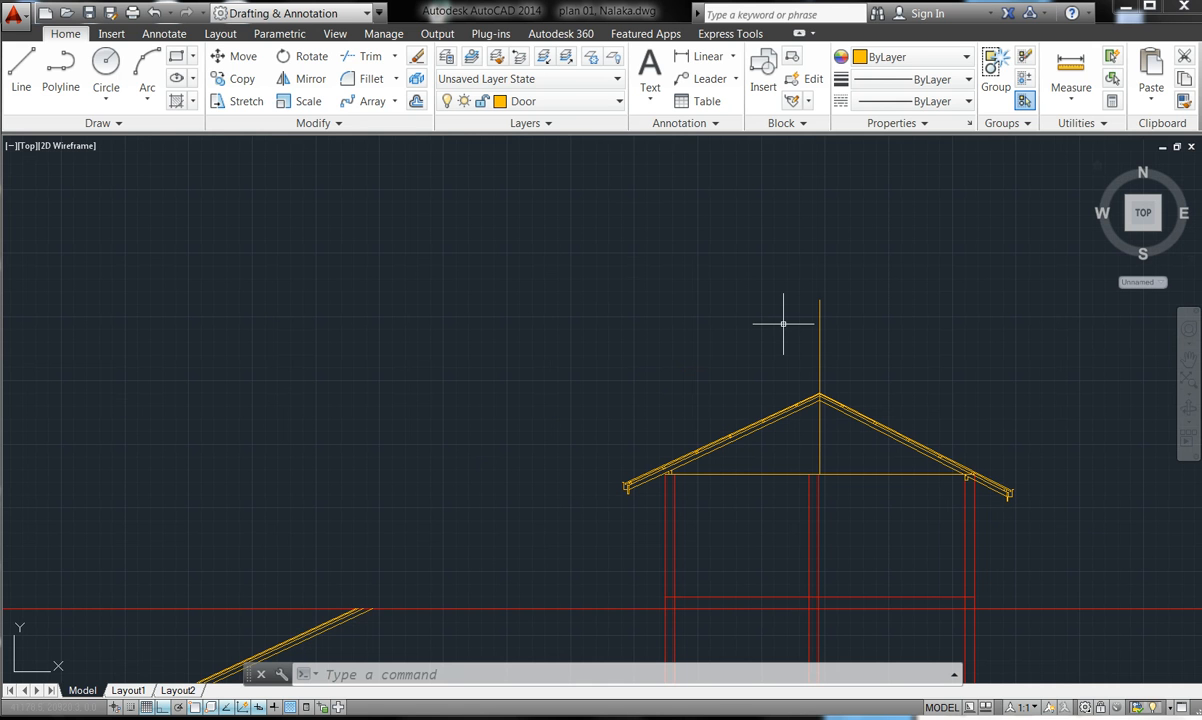
# - Undo the mirrored right slope and zoom out to the whole elevation
pyautogui.click(155, 12)
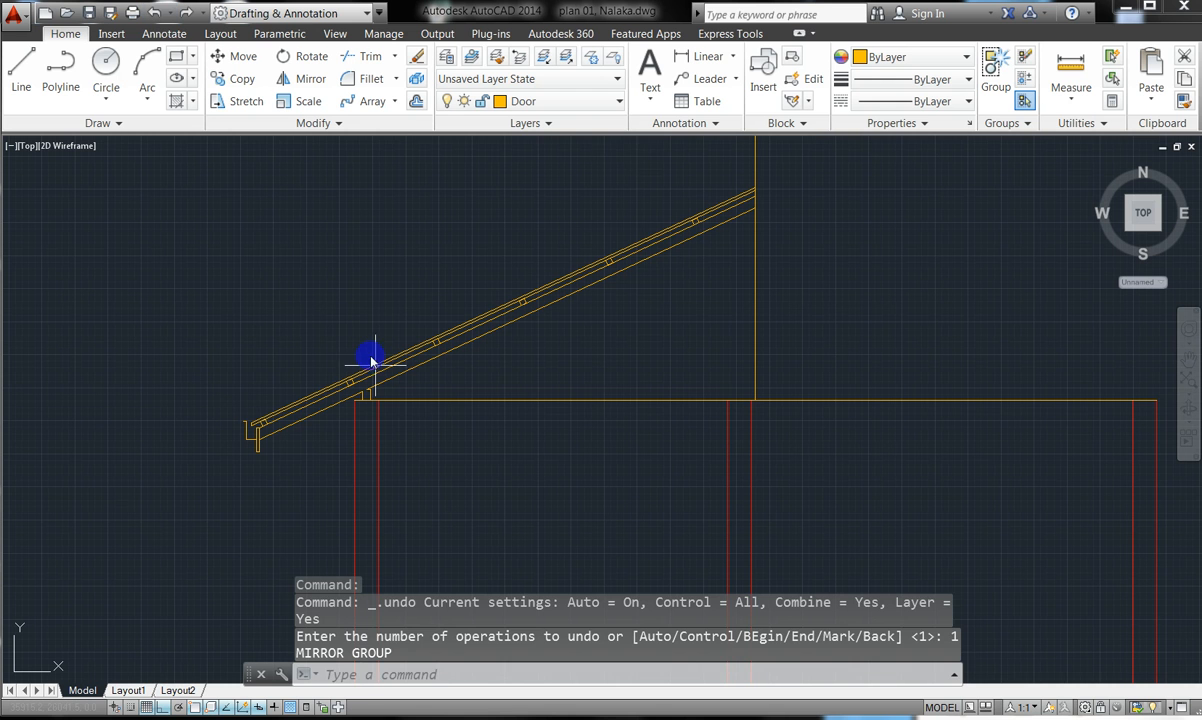
pyautogui.scroll(-2, 332, 392)
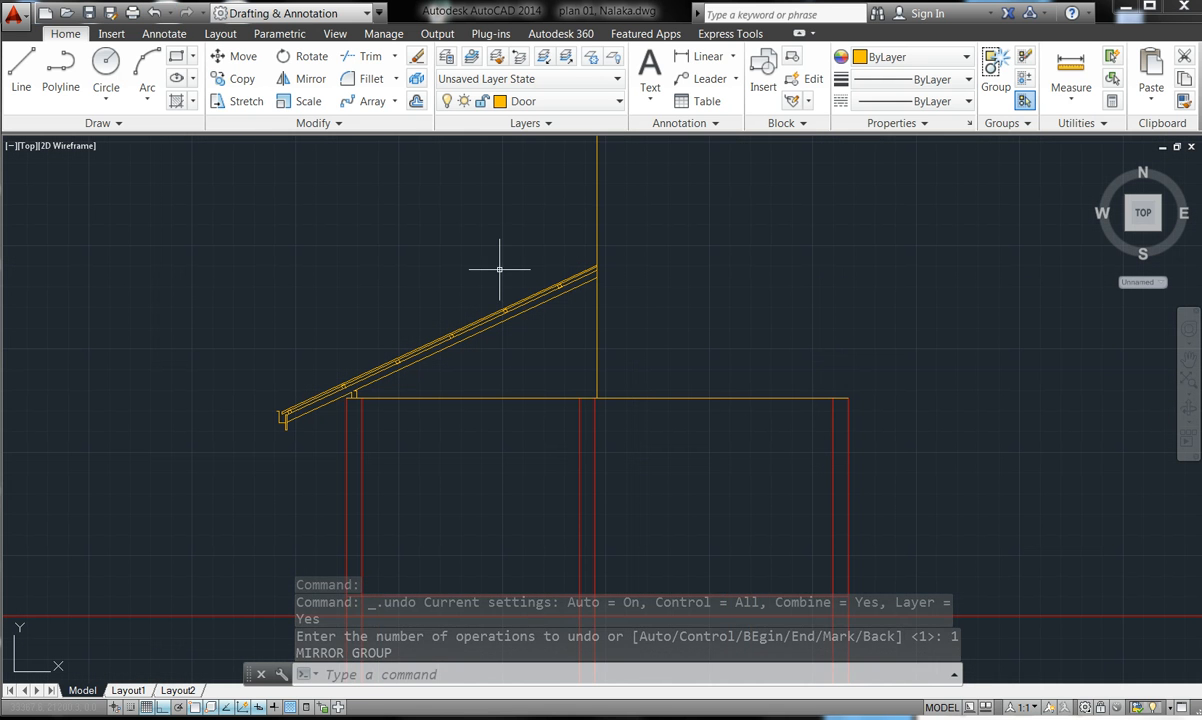
pyautogui.press('Escape')
pyautogui.press('Escape')
pyautogui.press('Escape')
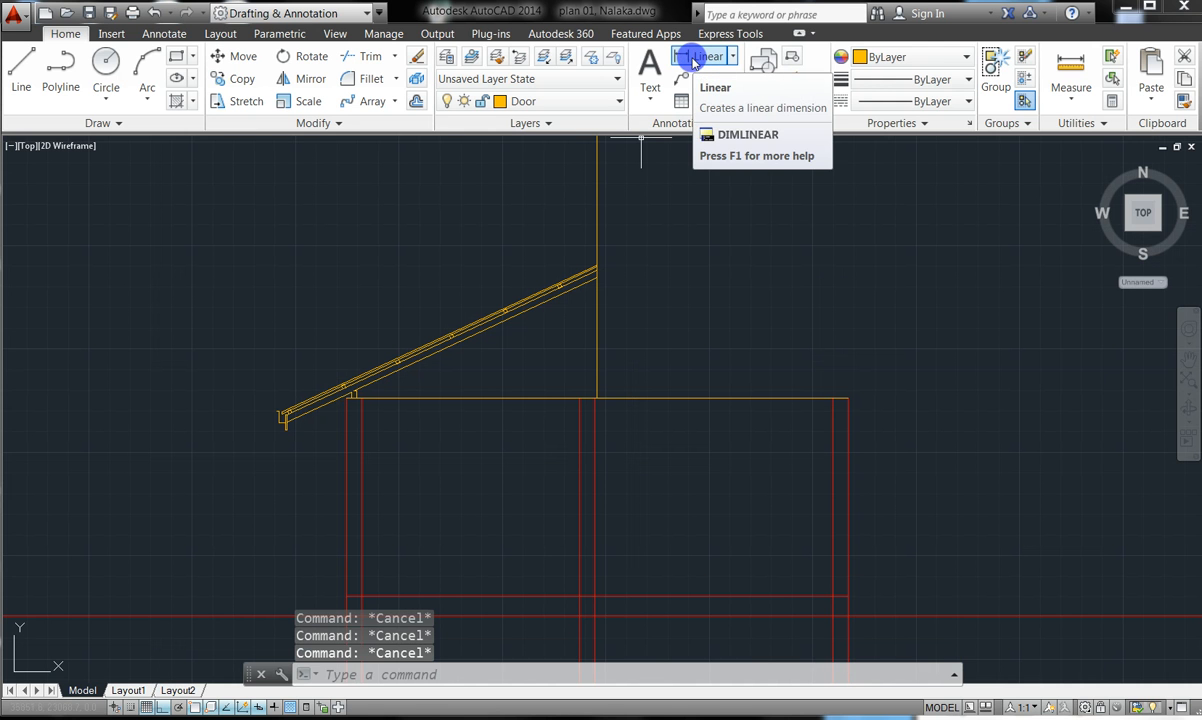
# - Dimension left wall to ridge and ridge to right wall, both 3787.5, below the wall top
pyautogui.click(692, 60)
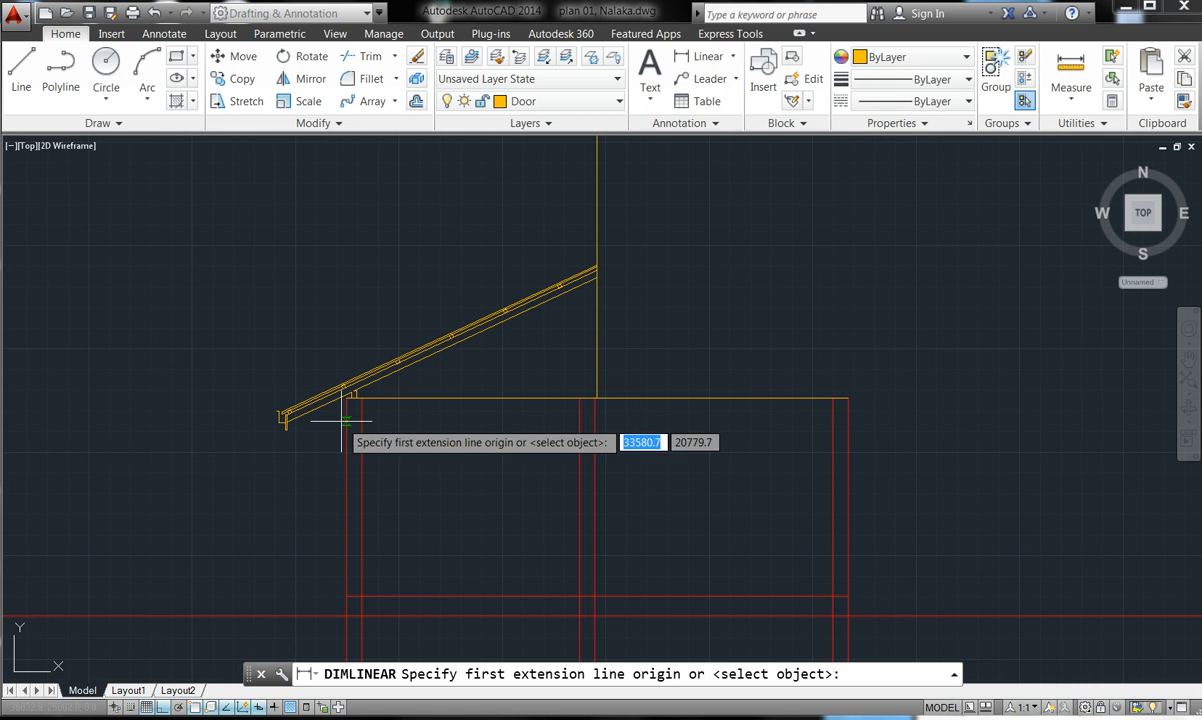
pyautogui.scroll(5, 355, 390)
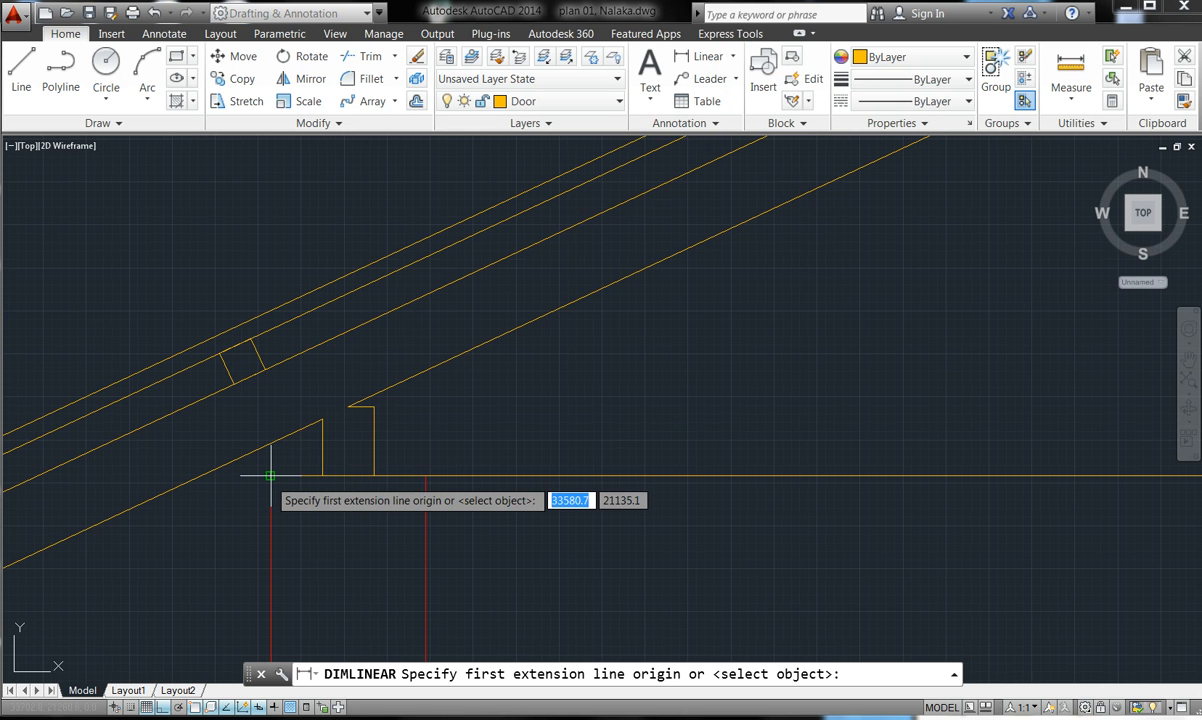
pyautogui.click(270, 476)
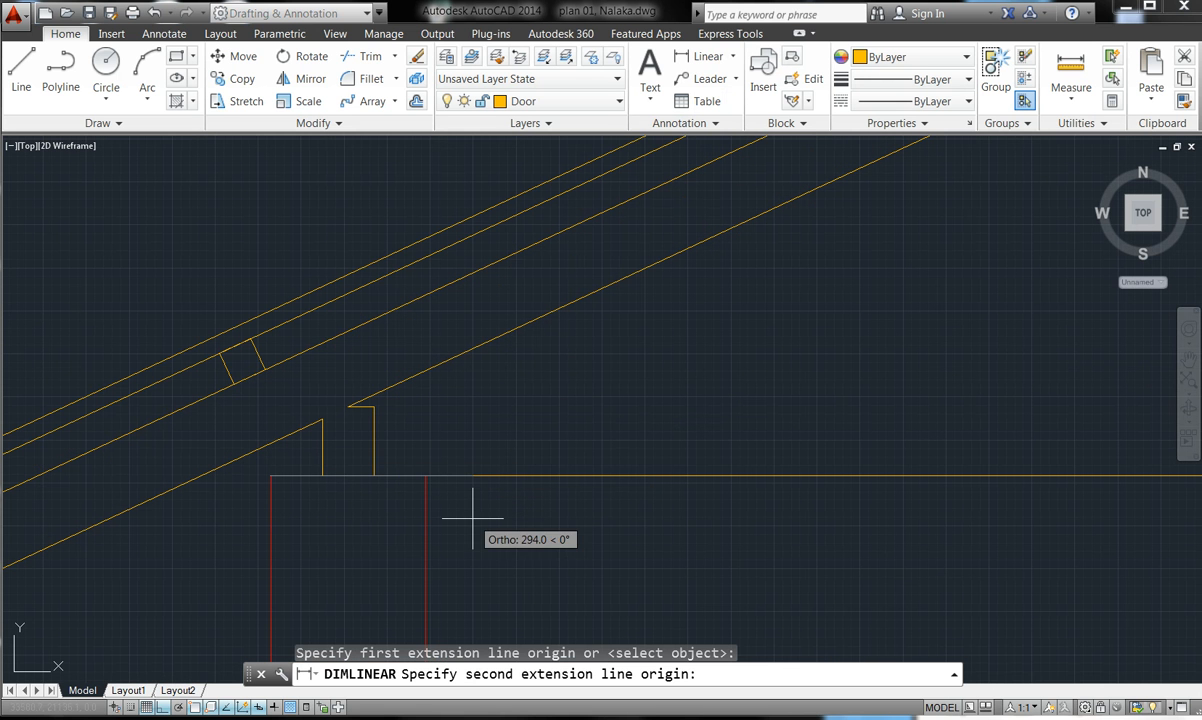
pyautogui.scroll(-5, 575, 485)
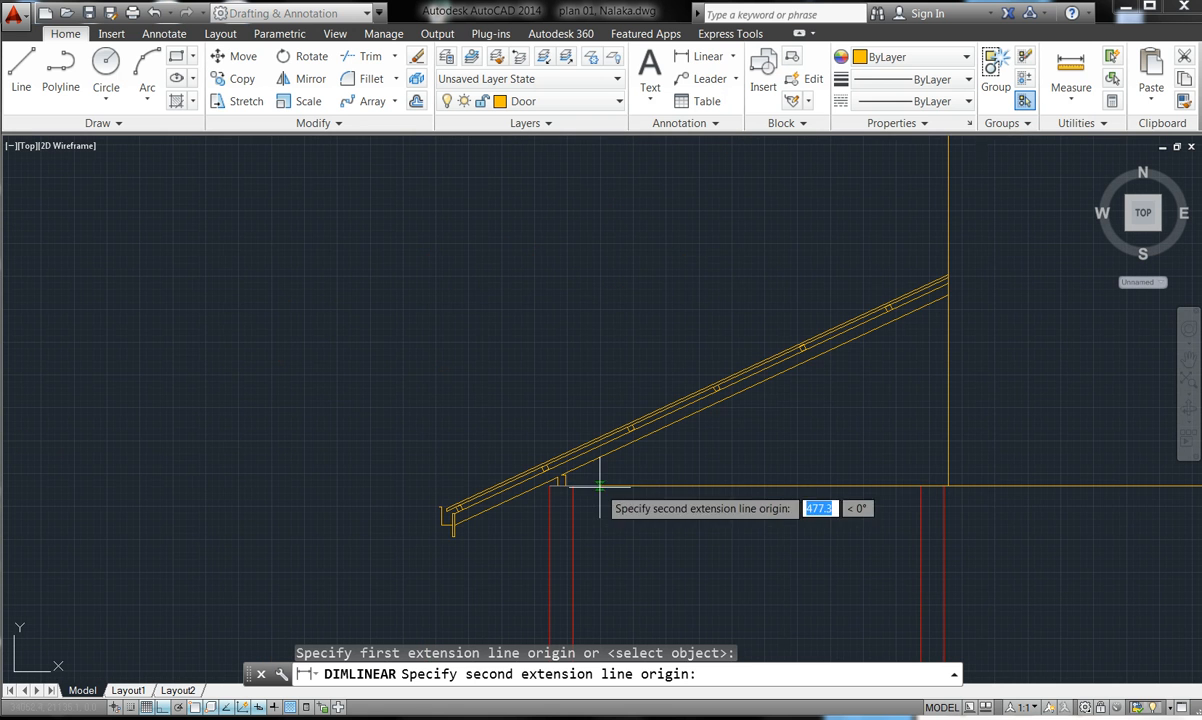
pyautogui.click(948, 486)
pyautogui.click(965, 553)
pyautogui.click(690, 56)
pyautogui.scroll(-5, 1036, 484)
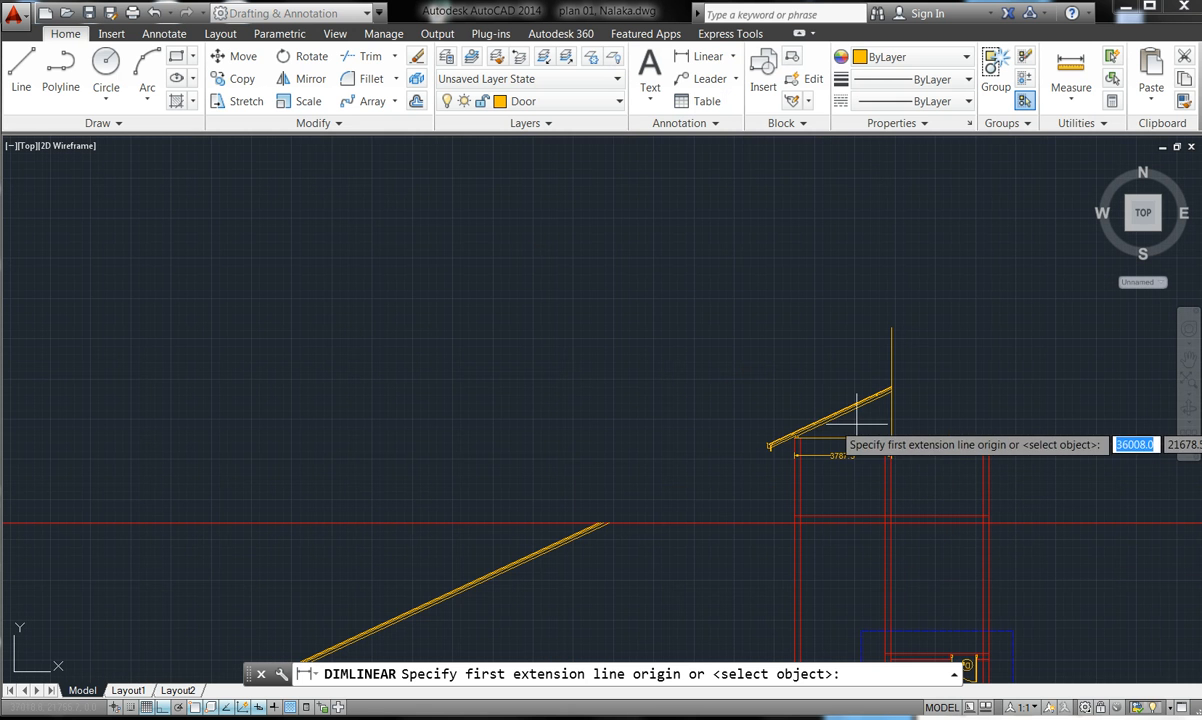
pyautogui.scroll(6, 1007, 435)
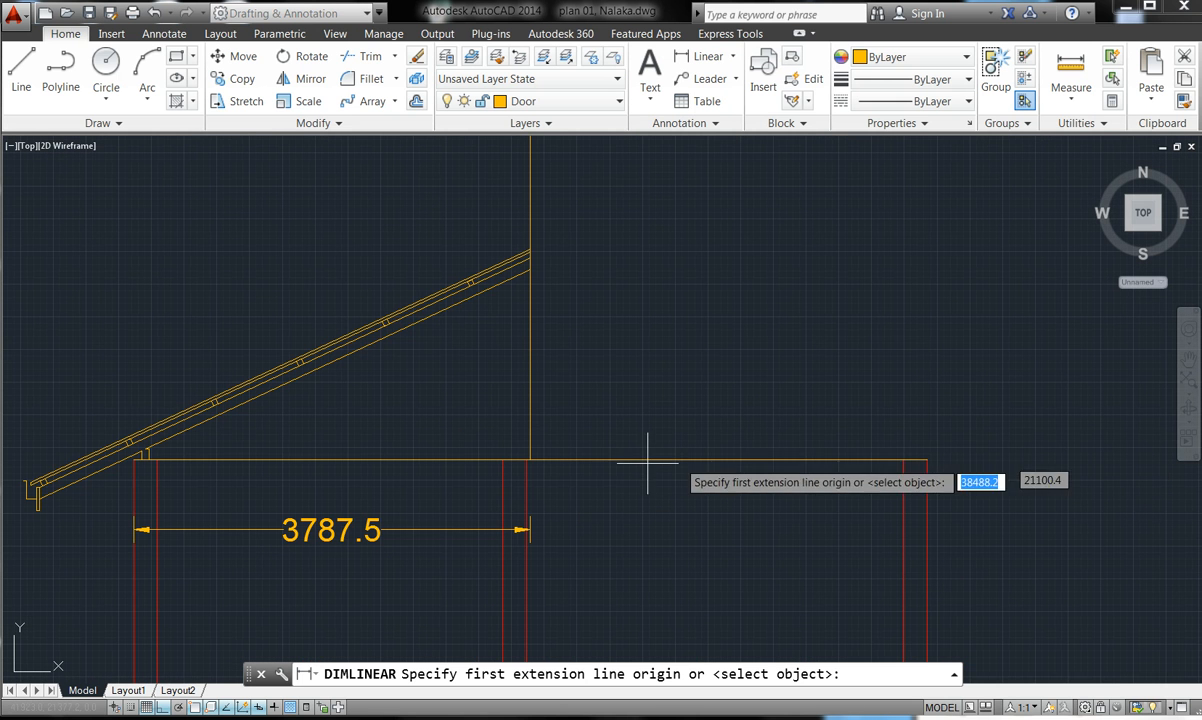
pyautogui.click(529, 455)
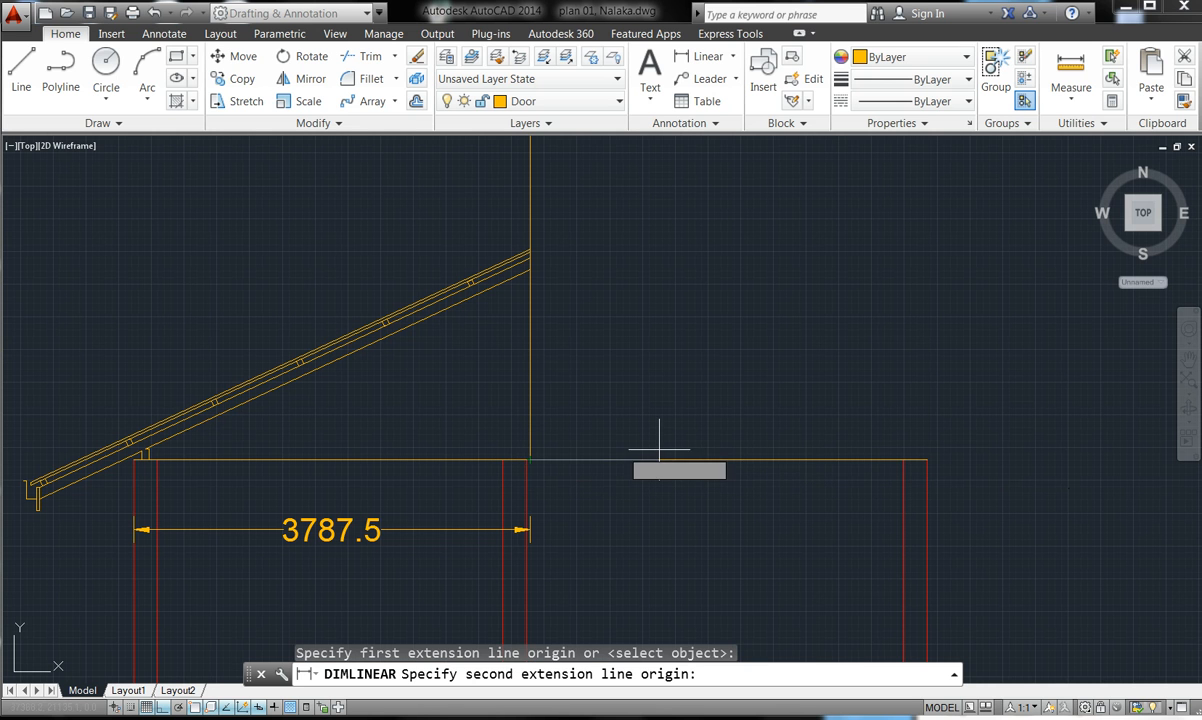
pyautogui.click(927, 460)
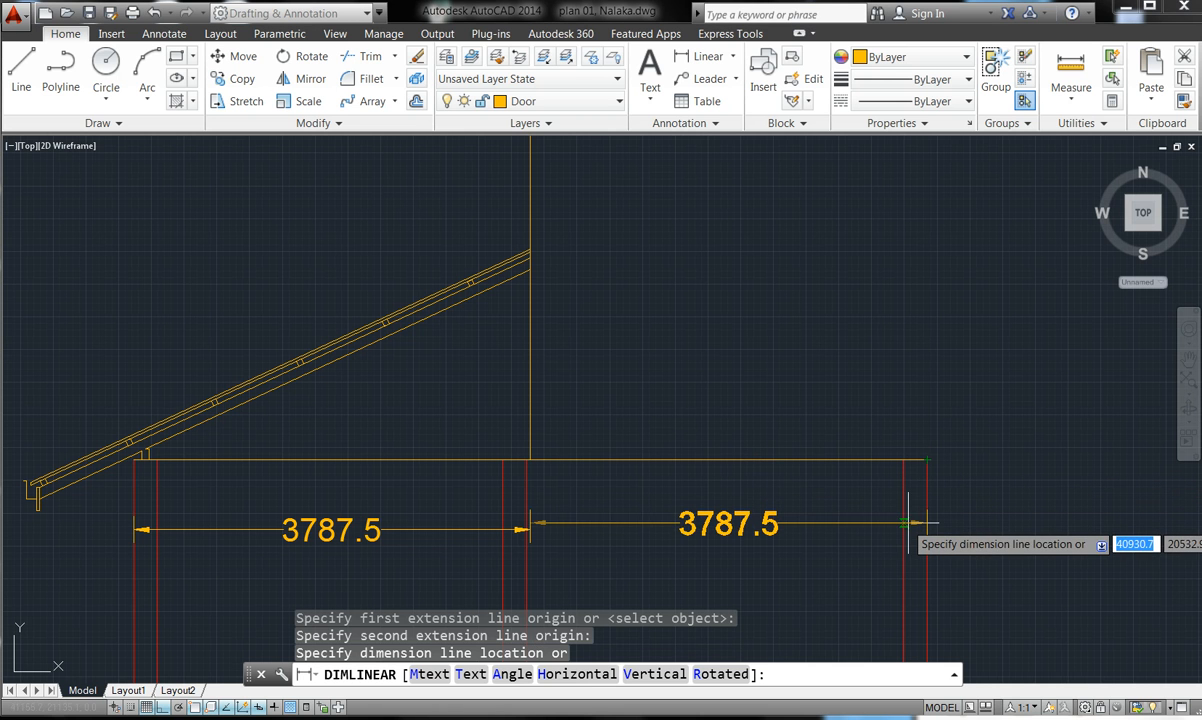
pyautogui.click(901, 505)
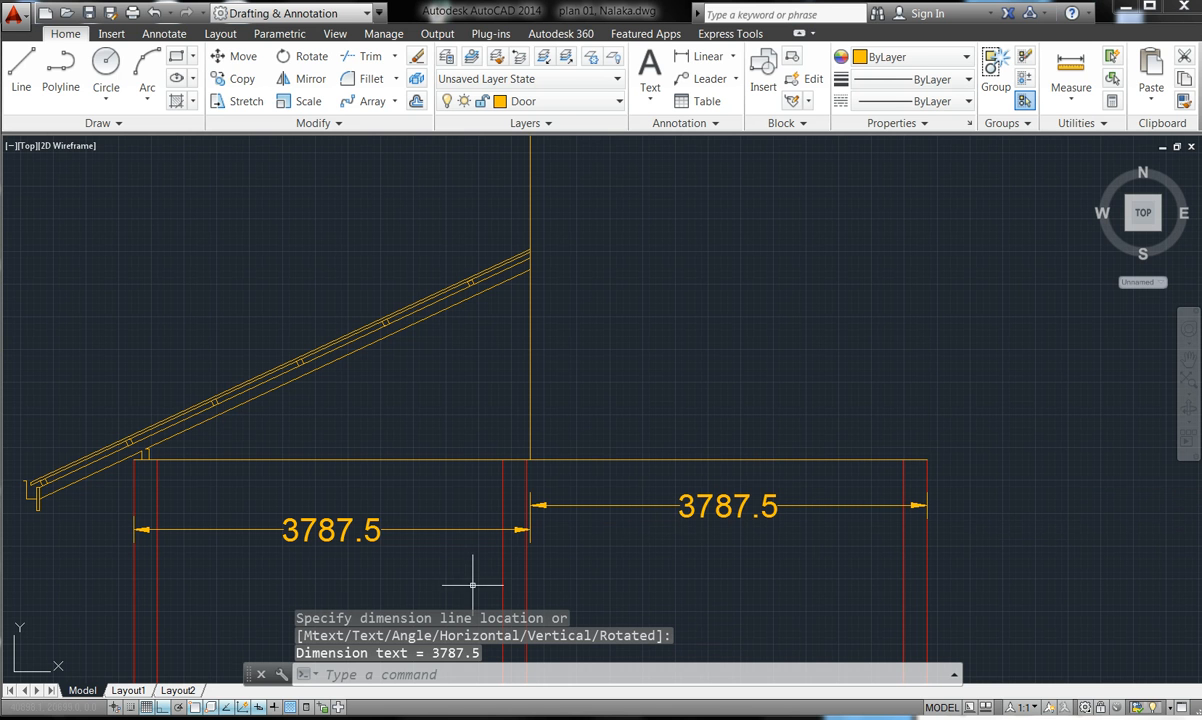
pyautogui.press('Escape')
pyautogui.press('Escape')
pyautogui.press('Escape')
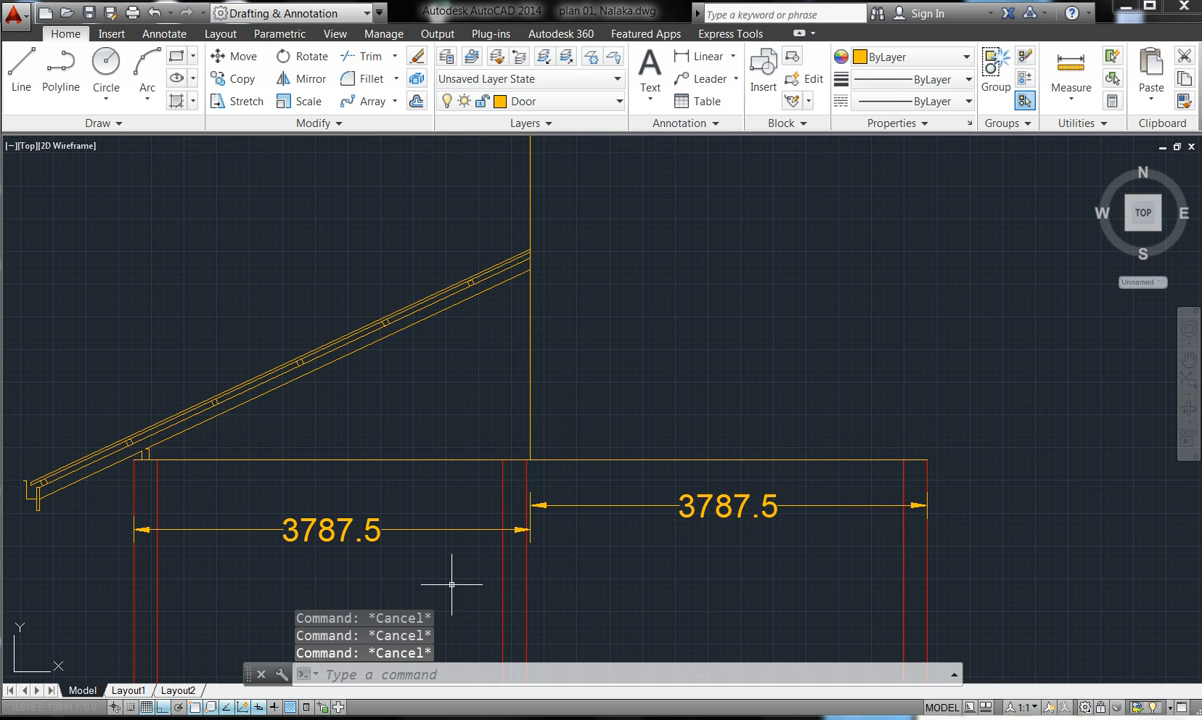
# - Start a Mirror and window-select the left rafter, eave gutter and eave stub
pyautogui.click(307, 79)
pyautogui.click(471, 326)
pyautogui.click(339, 253)
pyautogui.click(50, 505)
pyautogui.click(13, 474)
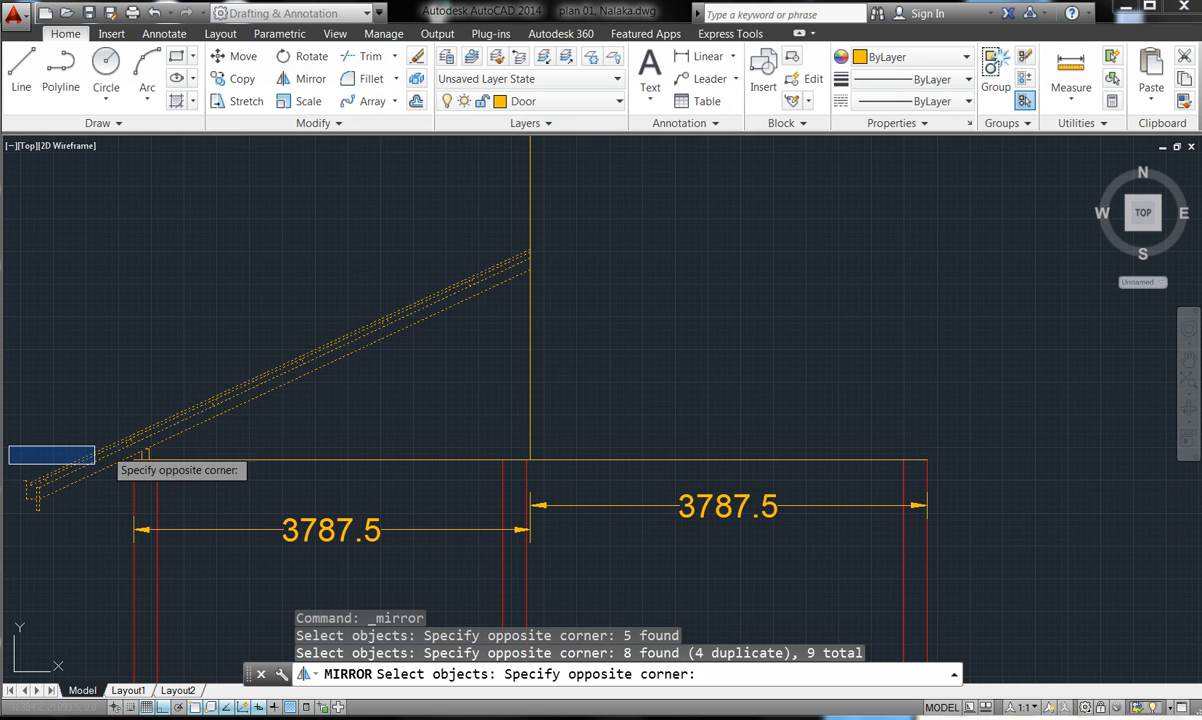
pyautogui.click(68, 416)
pyautogui.click(158, 446)
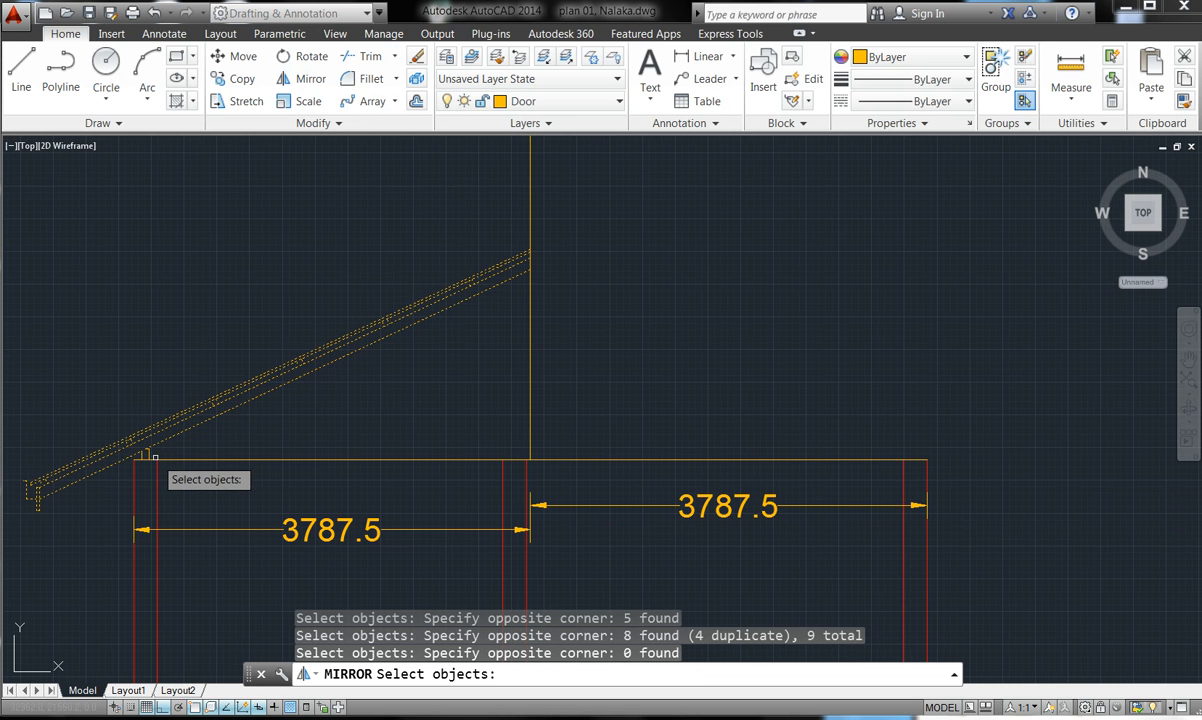
pyautogui.click(148, 453)
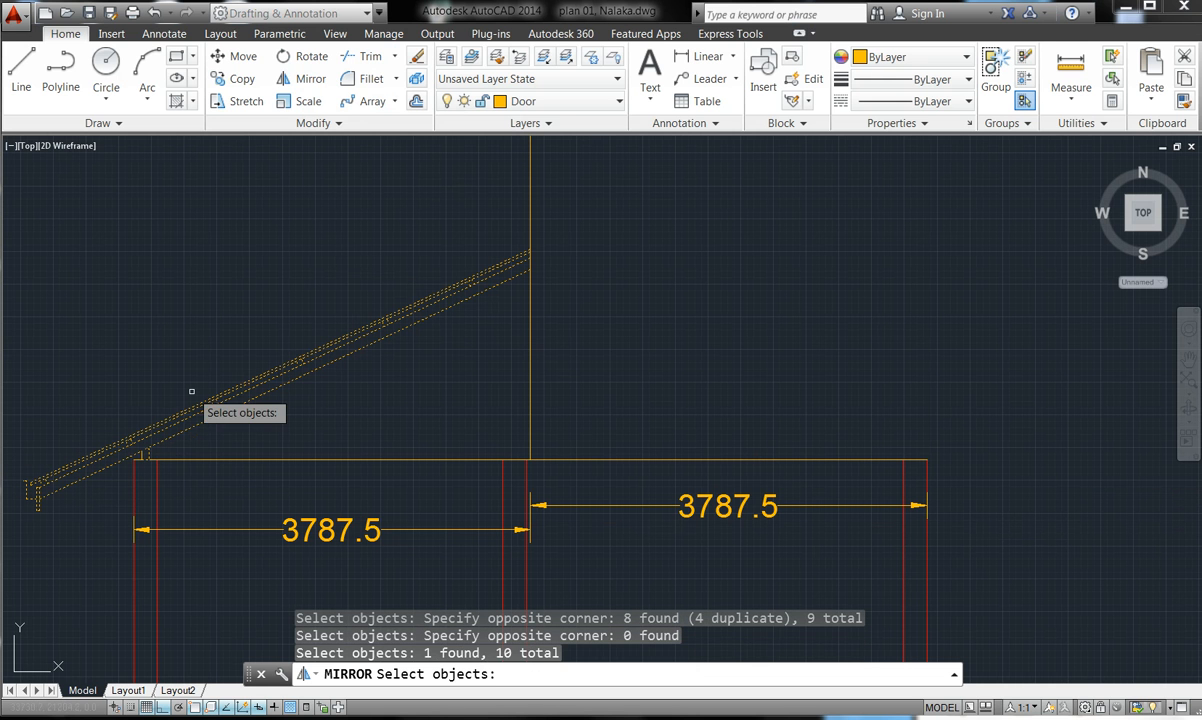
pyautogui.click(139, 451)
# - Add the vertical ridge line and finish the 11-object selection for the mirror line prompt
pyautogui.scroll(3, 100, 410)
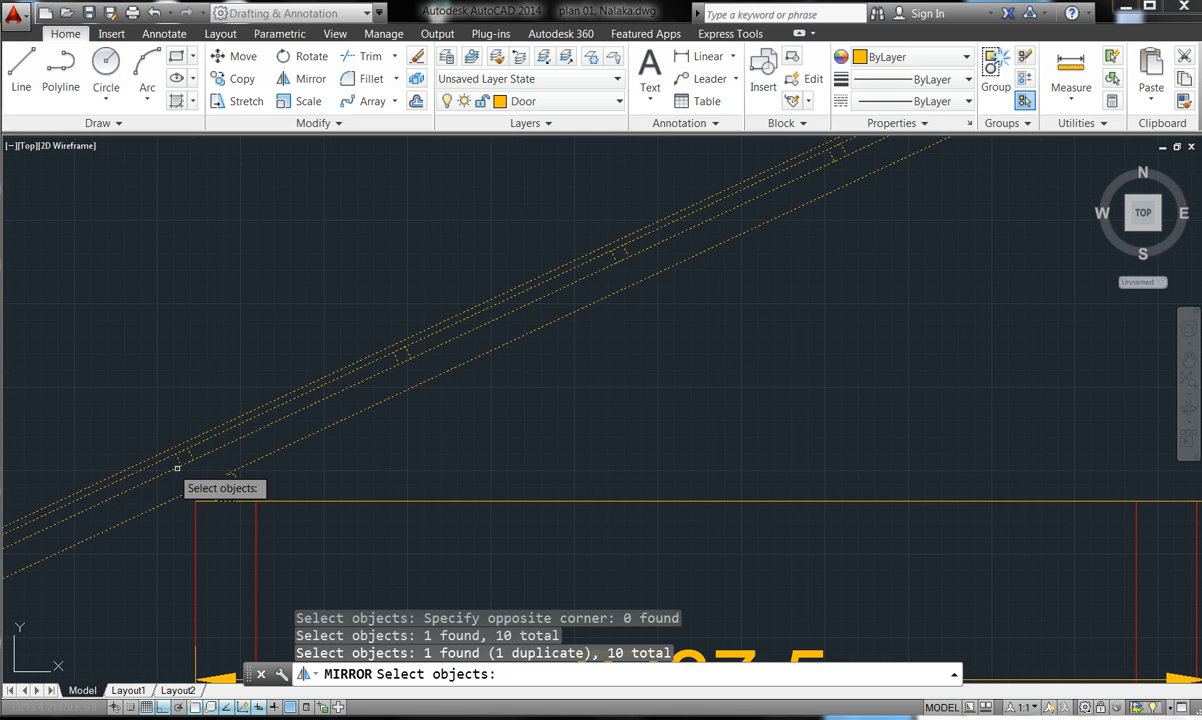
pyautogui.scroll(3, 185, 482)
pyautogui.click(361, 500)
pyautogui.click(258, 421)
pyautogui.press('Return')
pyautogui.scroll(-4, 188, 344)
pyautogui.scroll(5, 630, 295)
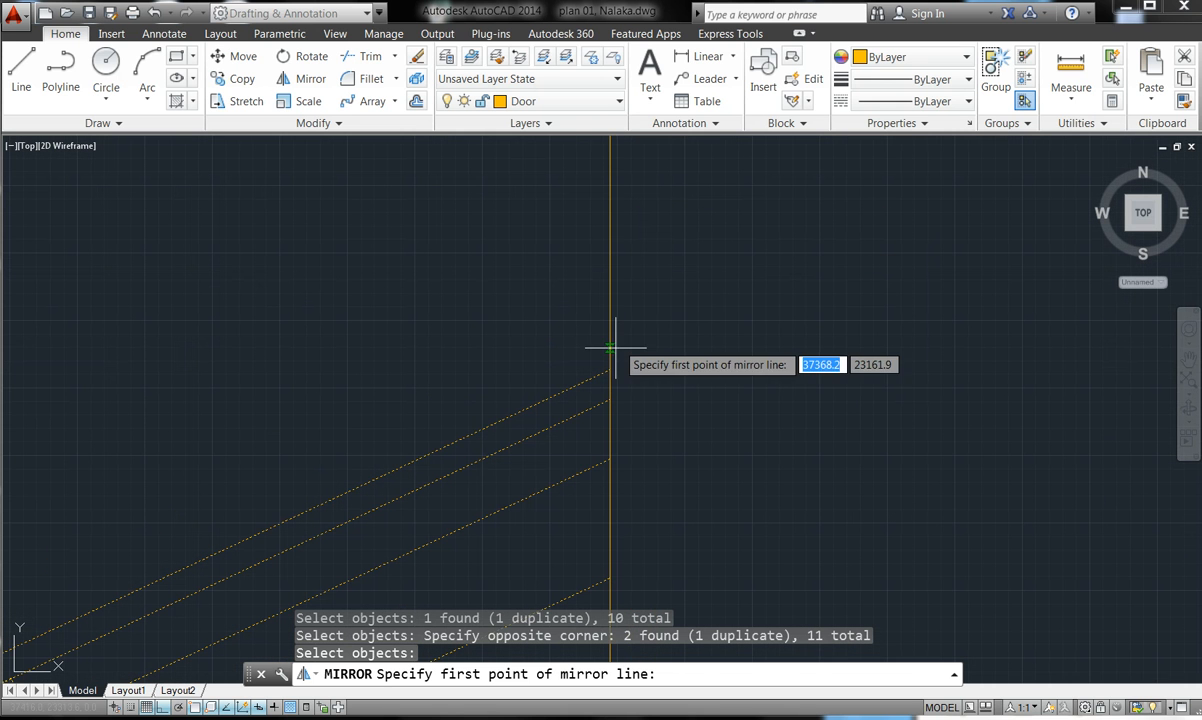
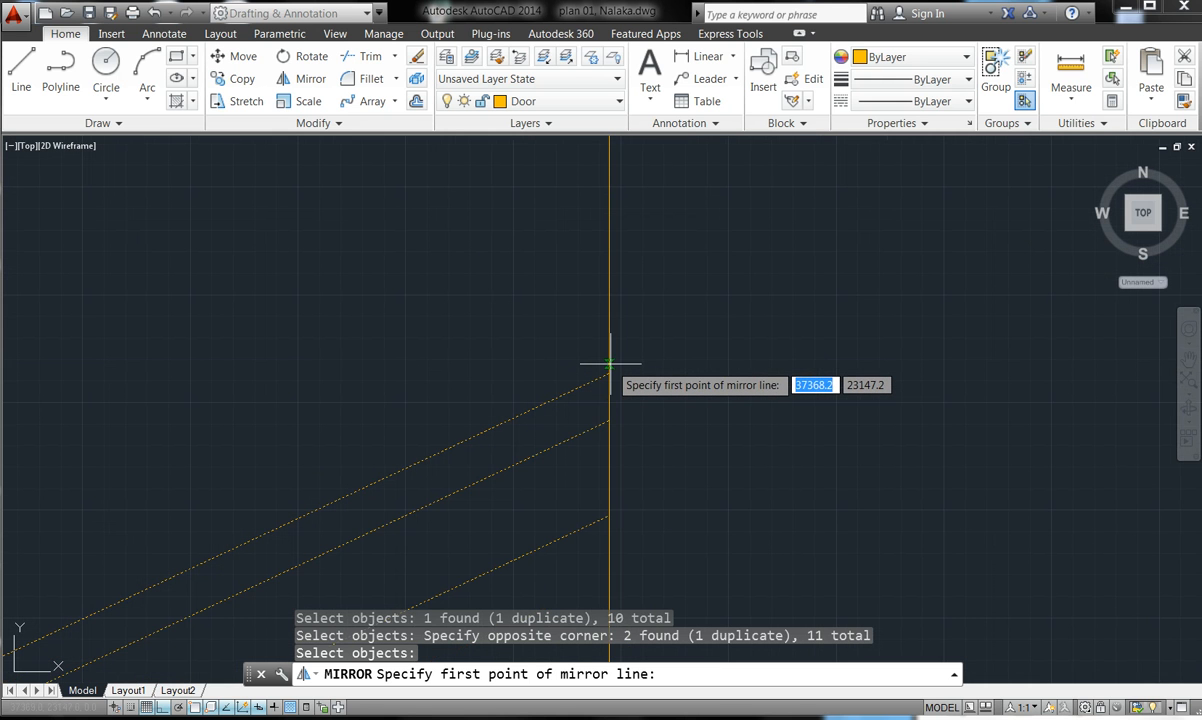
# - Mirror the selected left roof objects across the vertical ridge line, keeping the originals
pyautogui.scroll(5, 612, 367)
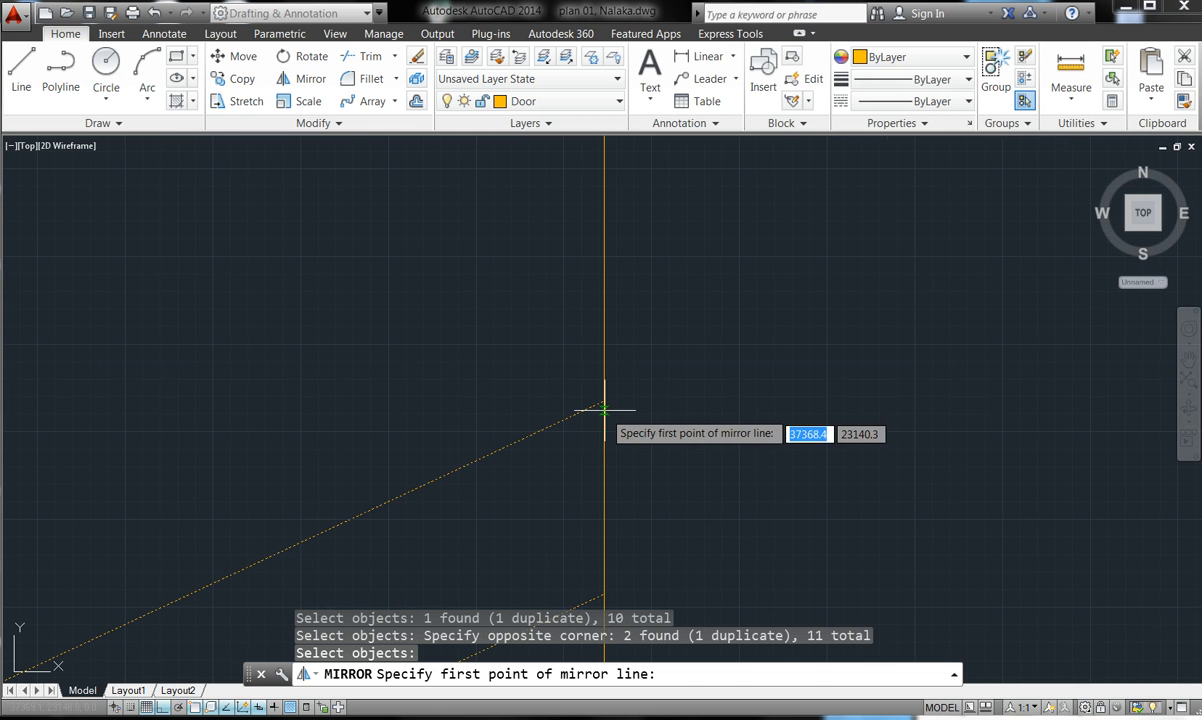
pyautogui.click(603, 403)
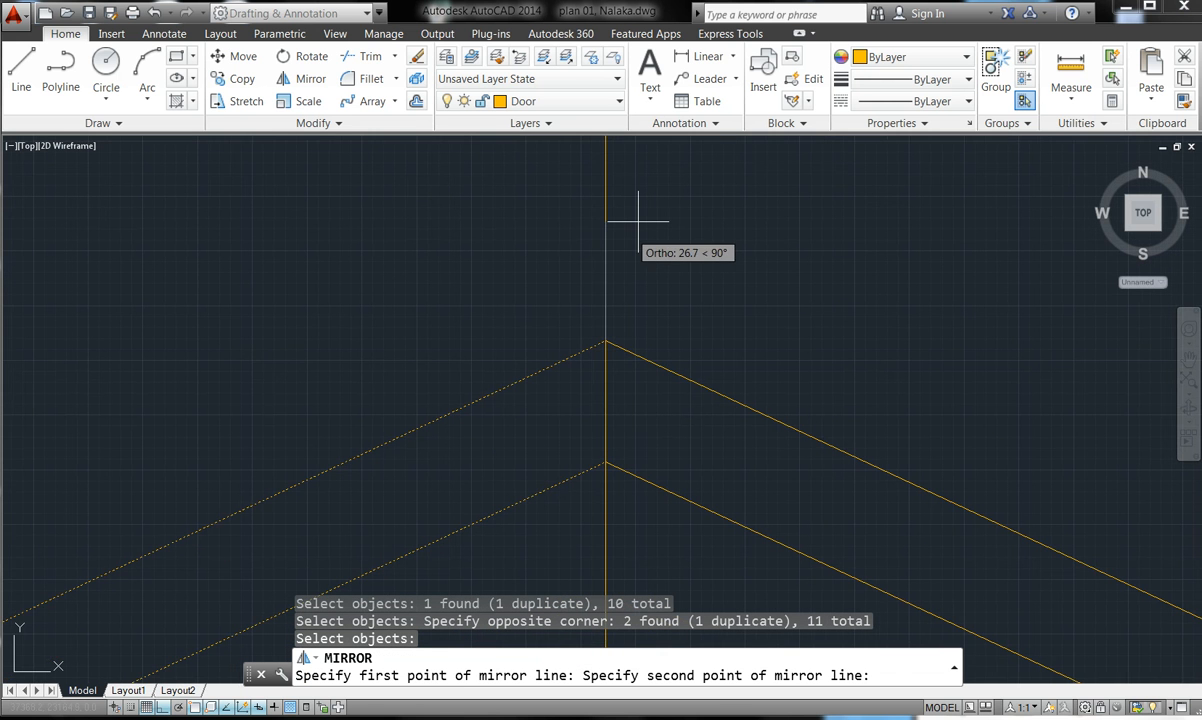
pyautogui.scroll(4, 600, 285)
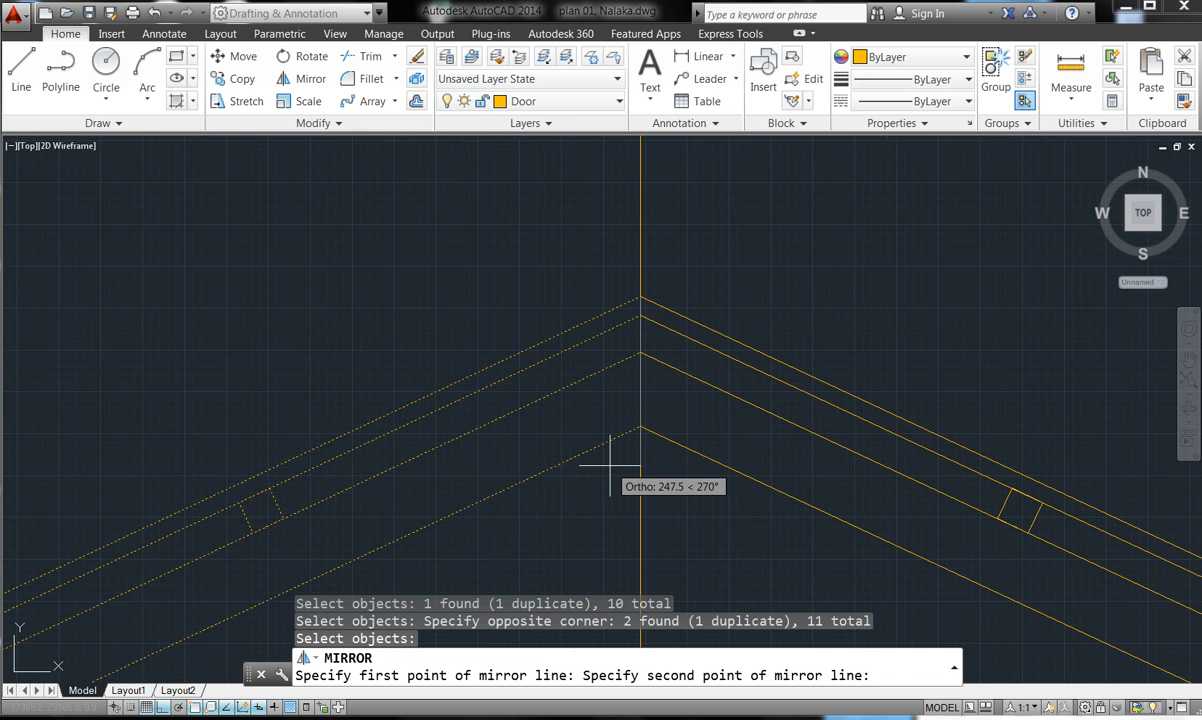
pyautogui.click(640, 426)
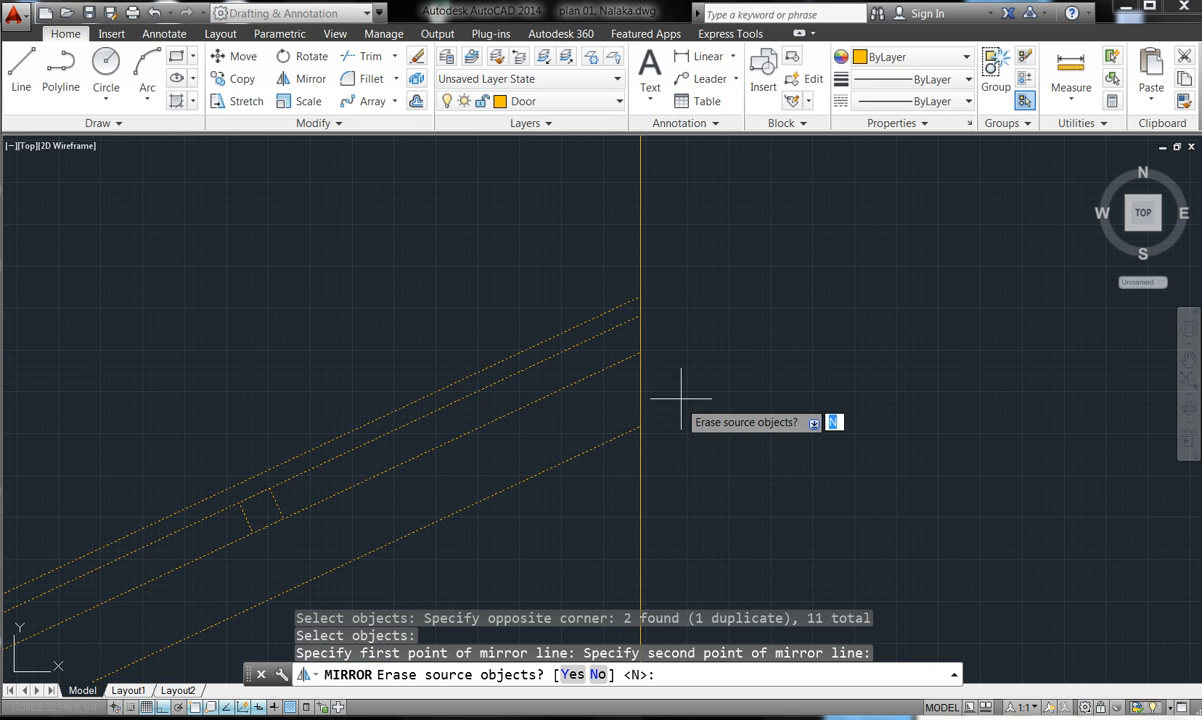
pyautogui.press('Return')
pyautogui.scroll(-6, 702, 384)
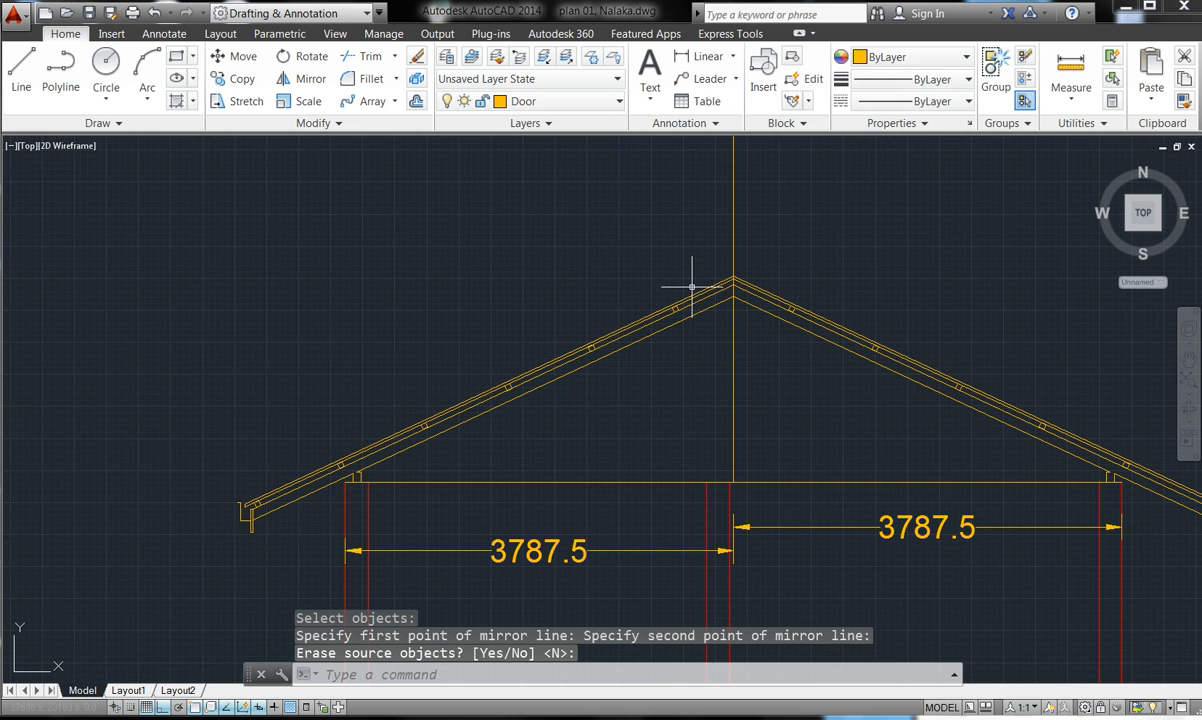
pyautogui.scroll(2, 692, 314)
pyautogui.scroll(-2, 1128, 481)
pyautogui.scroll(8, 1120, 472)
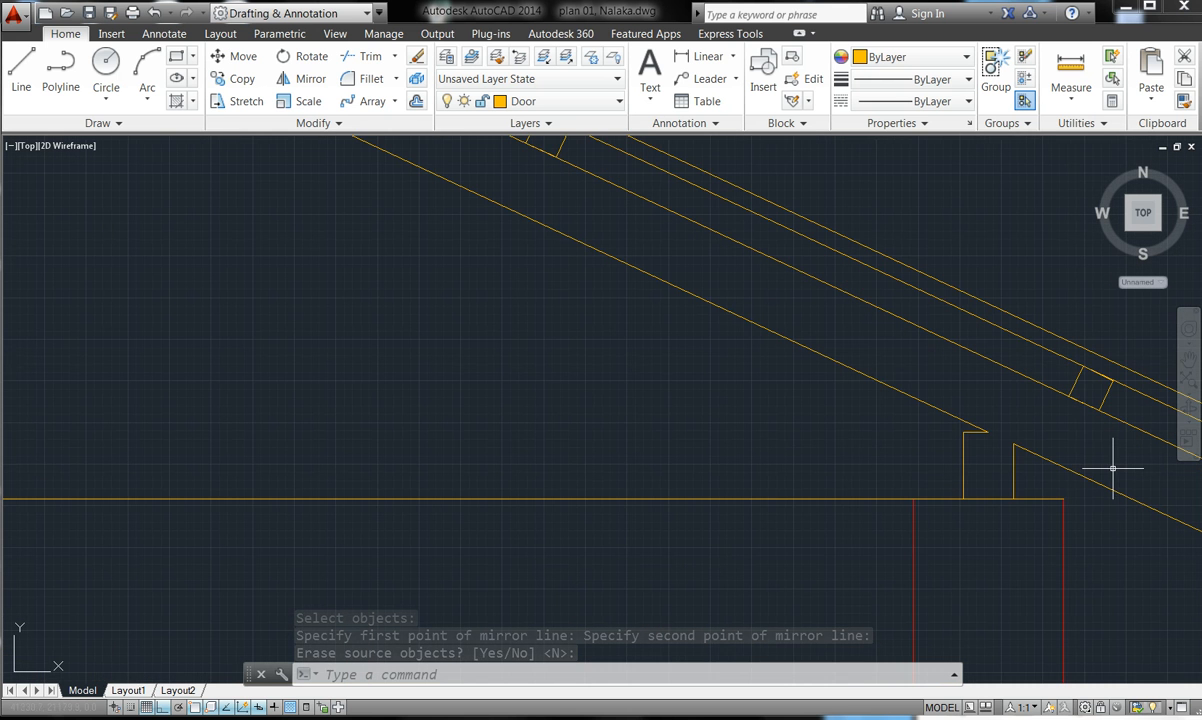
pyautogui.scroll(-7, 746, 408)
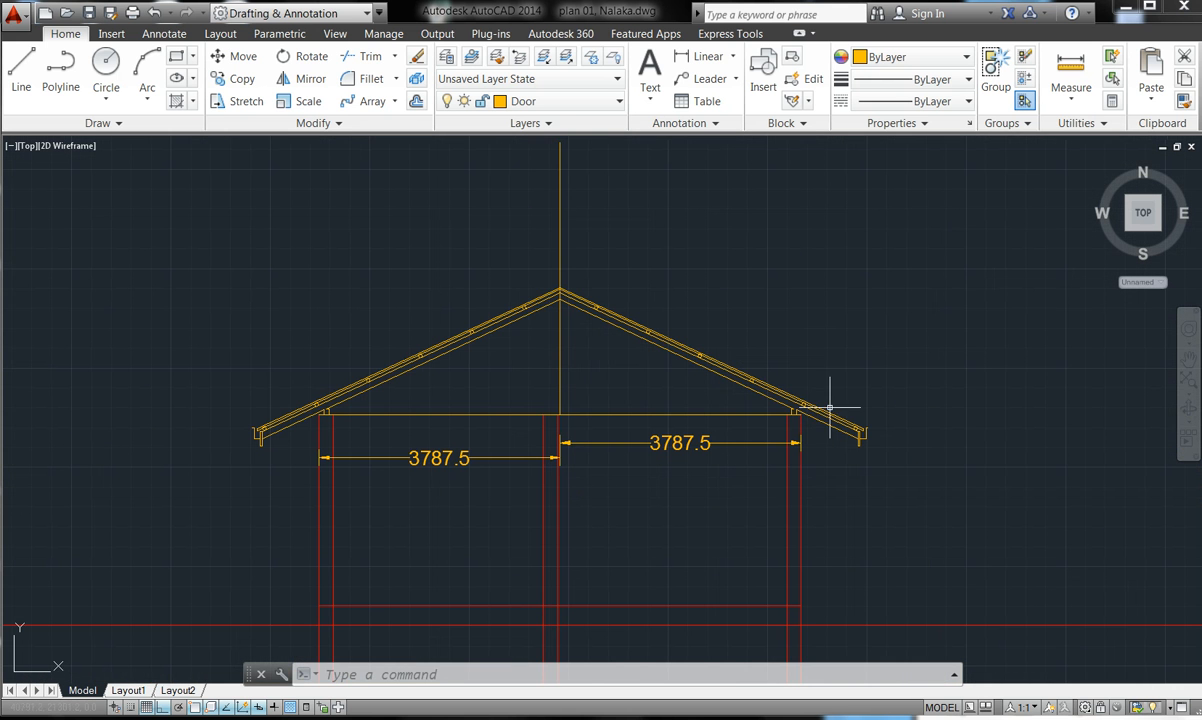
pyautogui.scroll(2, 556, 308)
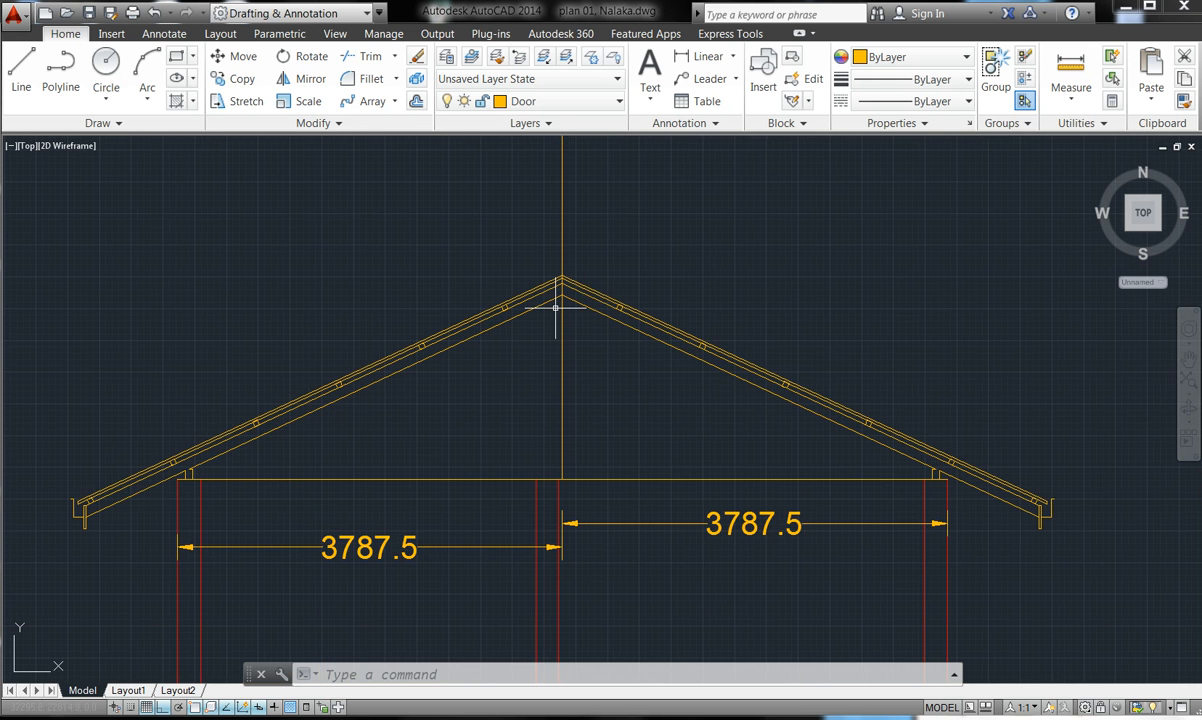
pyautogui.scroll(4, 559, 257)
pyautogui.scroll(4, 555, 310)
pyautogui.press('Escape')
pyautogui.press('Escape')
pyautogui.press('Escape')
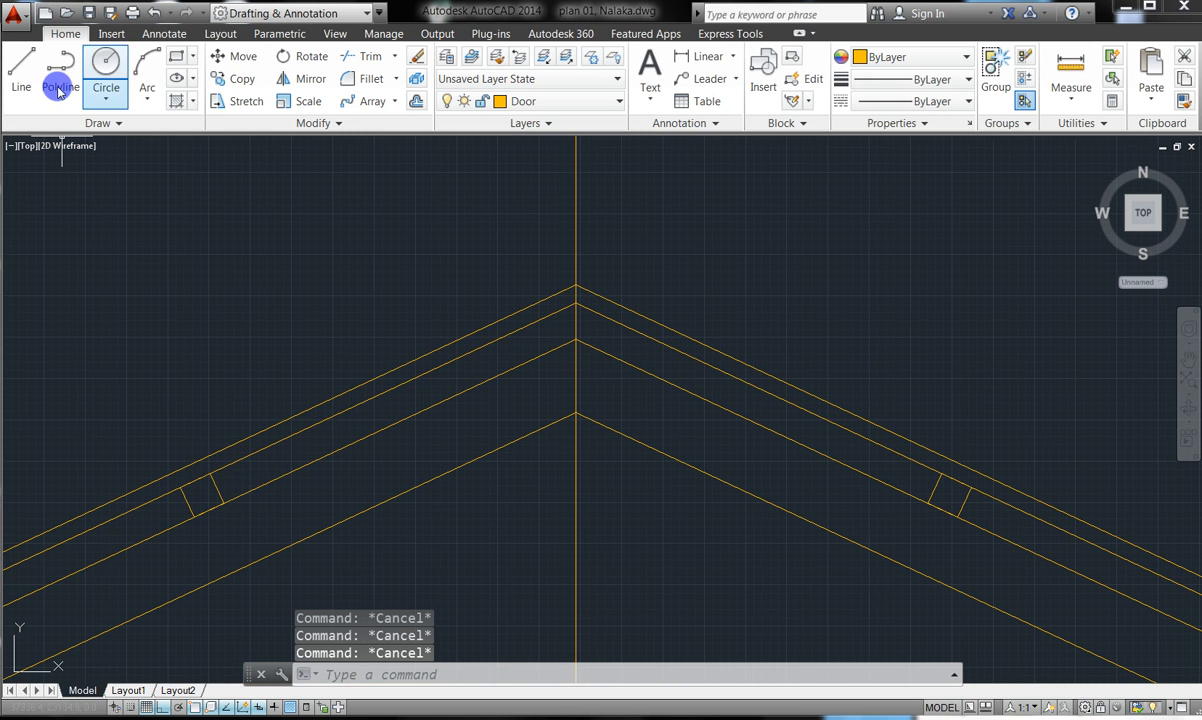
pyautogui.click(141, 70)
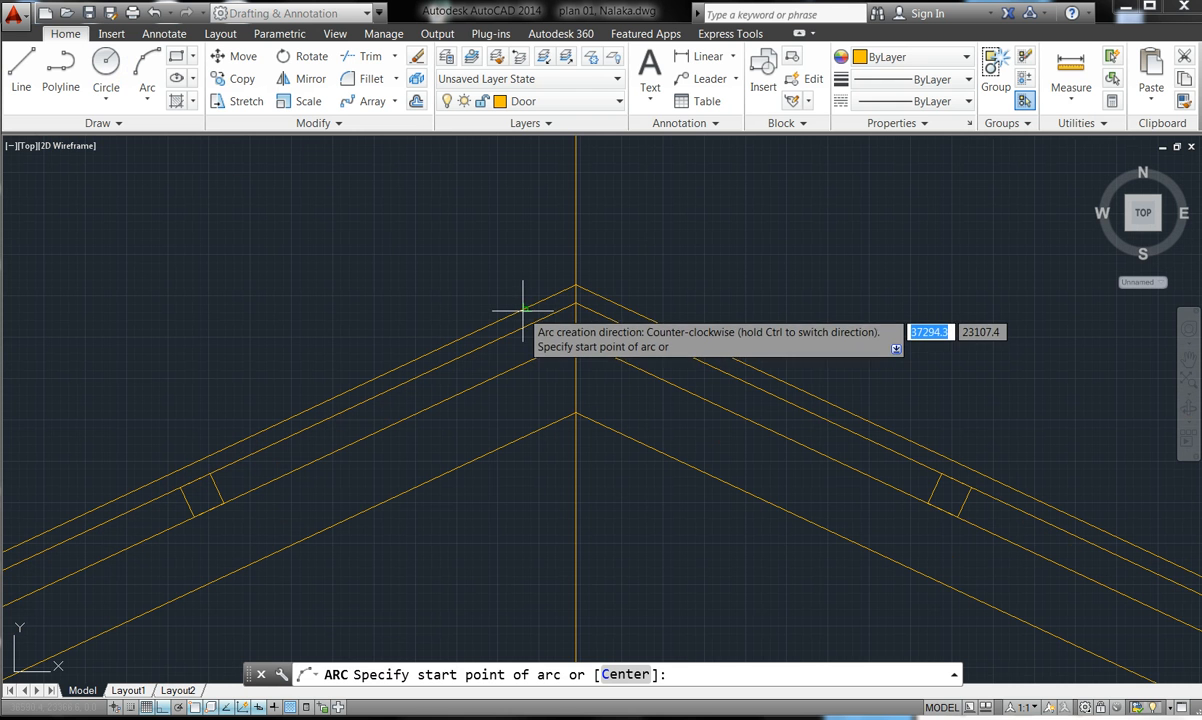
pyautogui.click(526, 298)
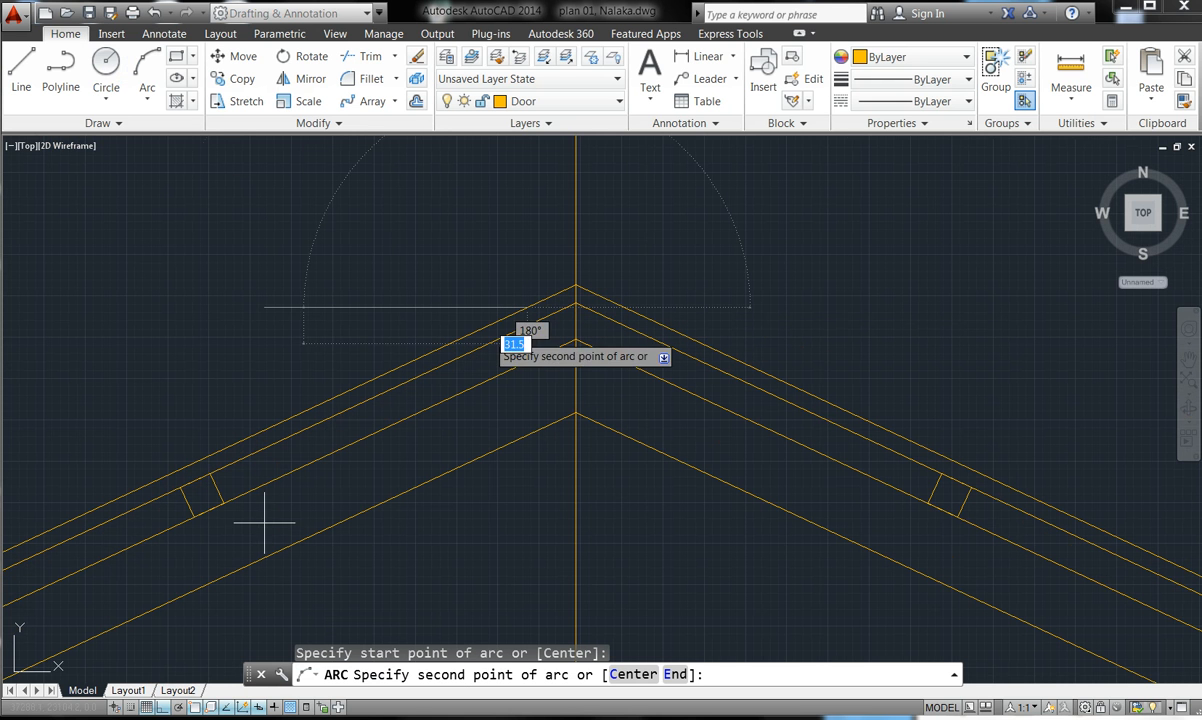
pyautogui.click(155, 707)
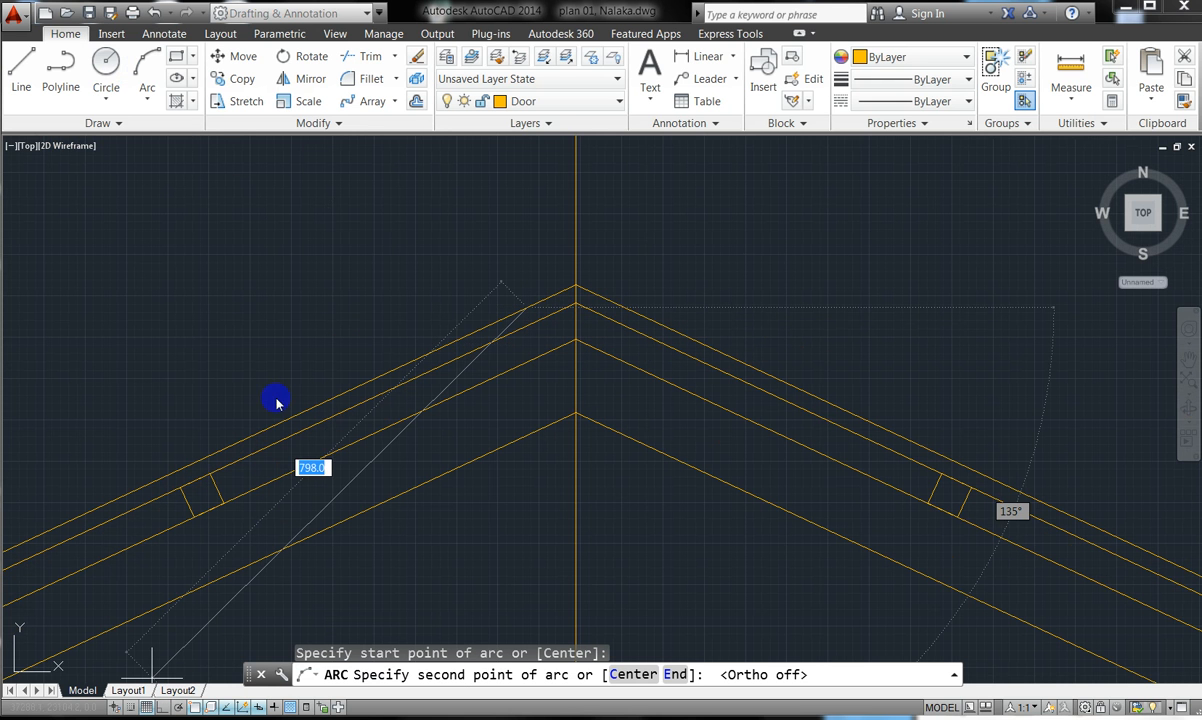
pyautogui.click(517, 280)
pyautogui.press('Escape')
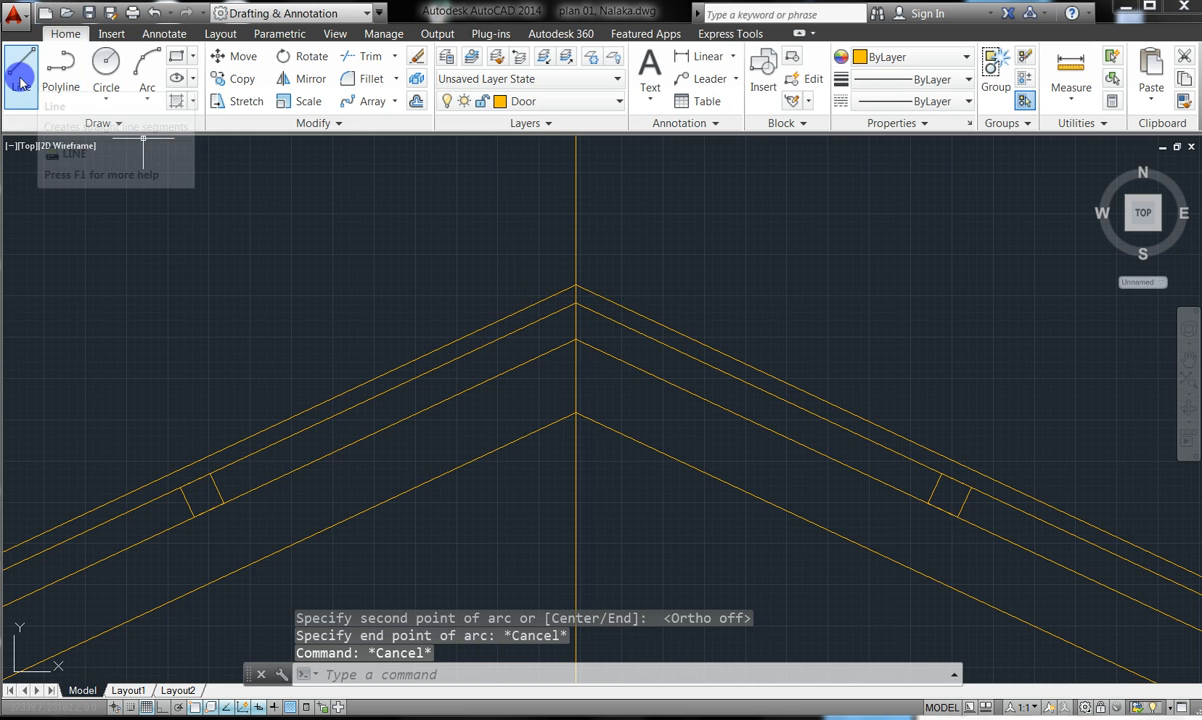
# - Draw a two-segment polyline from the left roof line, up over the slope, to the centre line
pyautogui.click(61, 70)
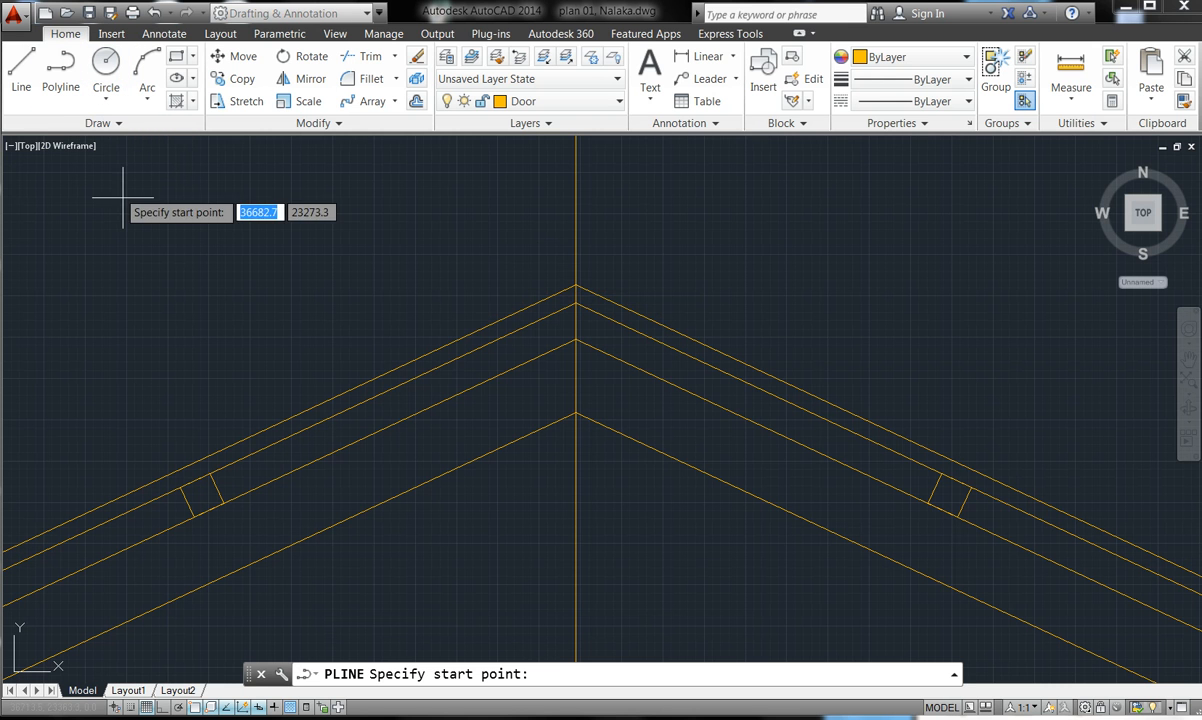
pyautogui.click(530, 304)
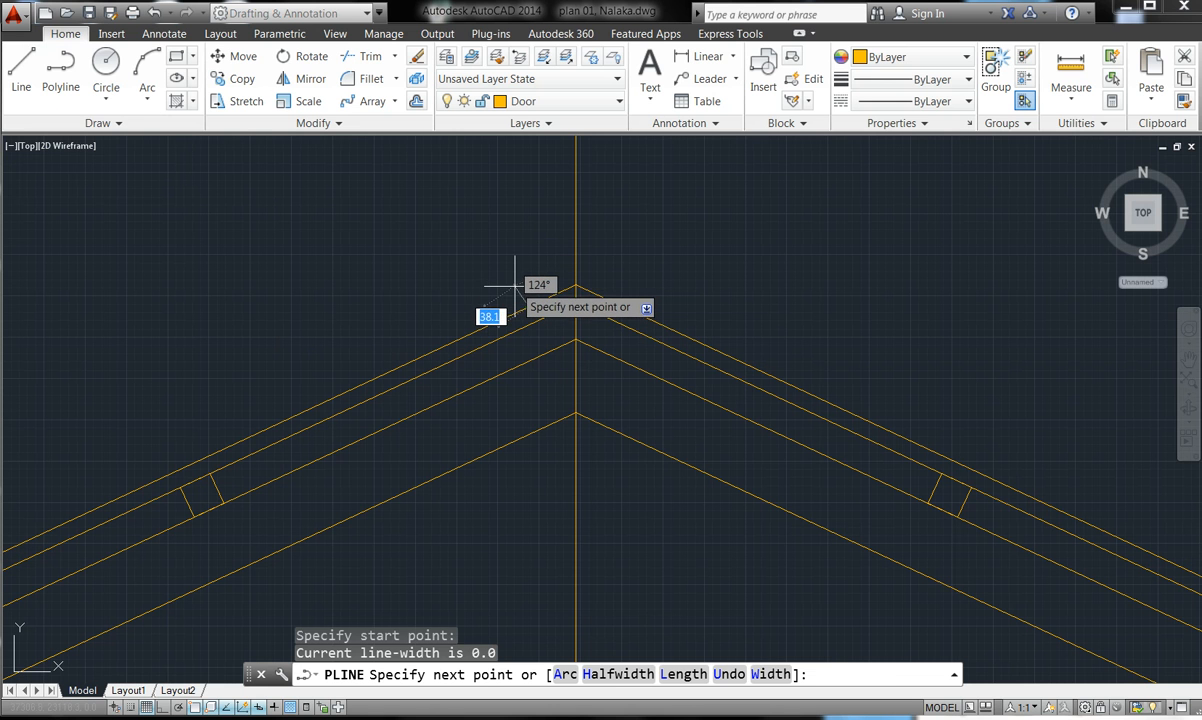
pyautogui.click(515, 287)
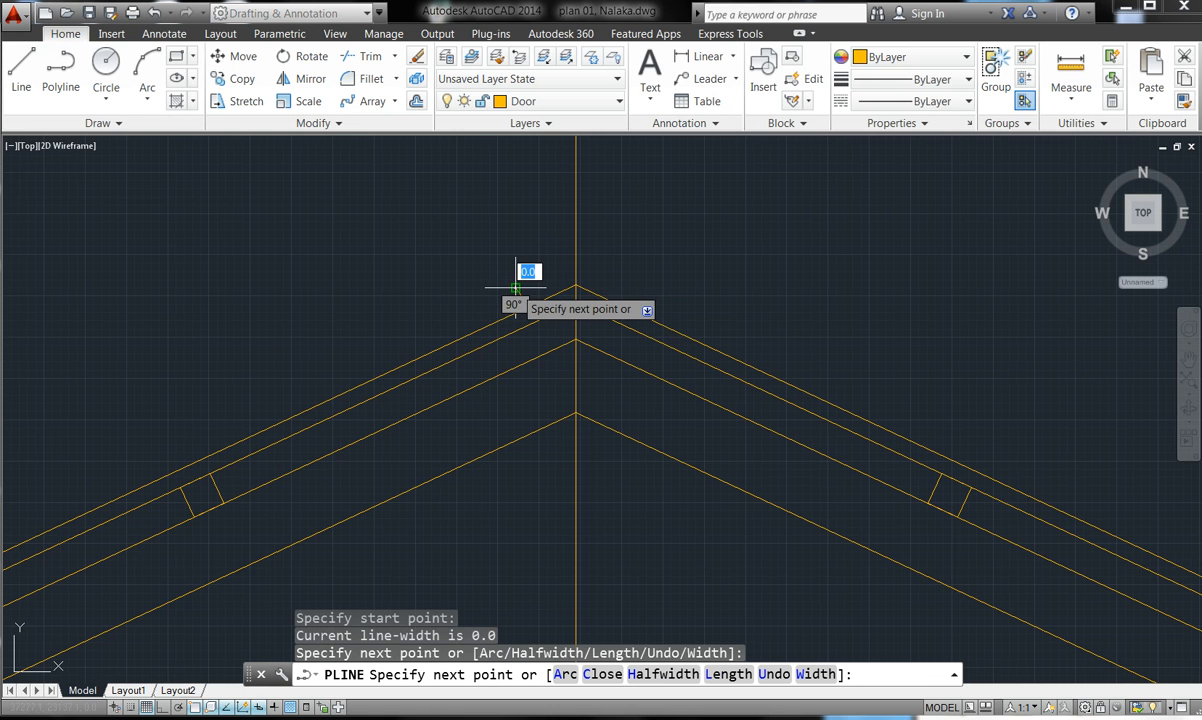
pyautogui.click(576, 245)
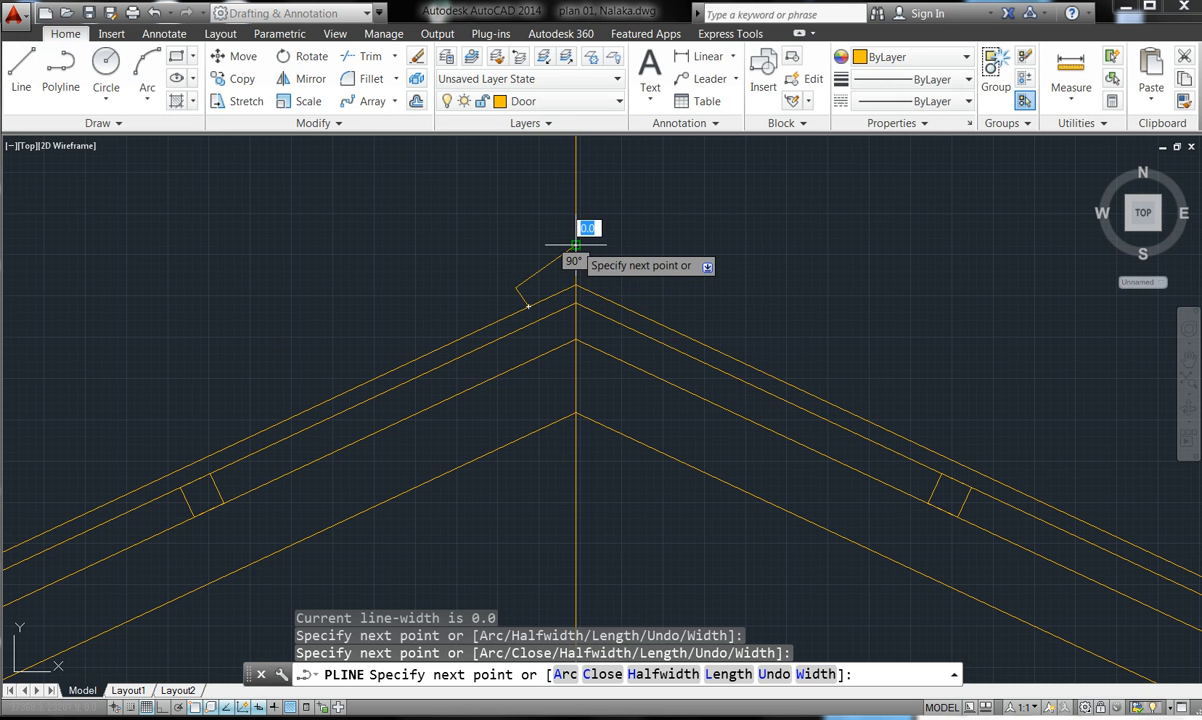
pyautogui.press('Escape')
pyautogui.press('Escape')
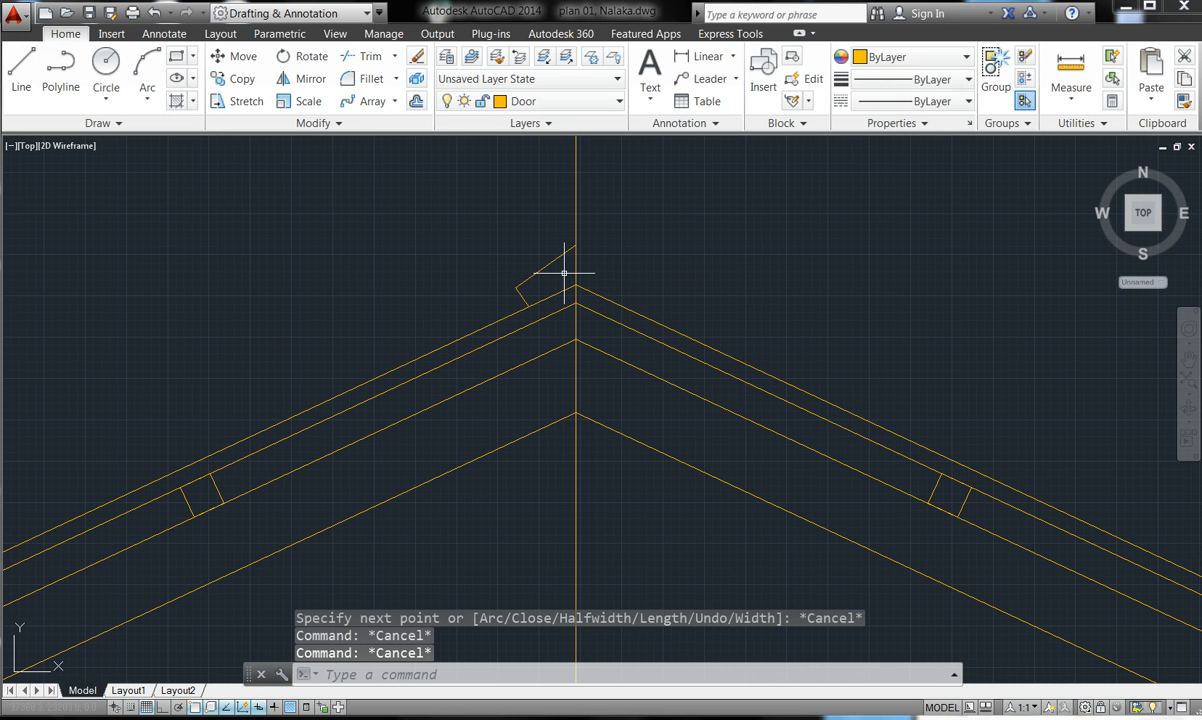
pyautogui.moveTo(577, 272); pyautogui.dragTo(573, 273, button='middle')
pyautogui.scroll(-3, 573, 269)
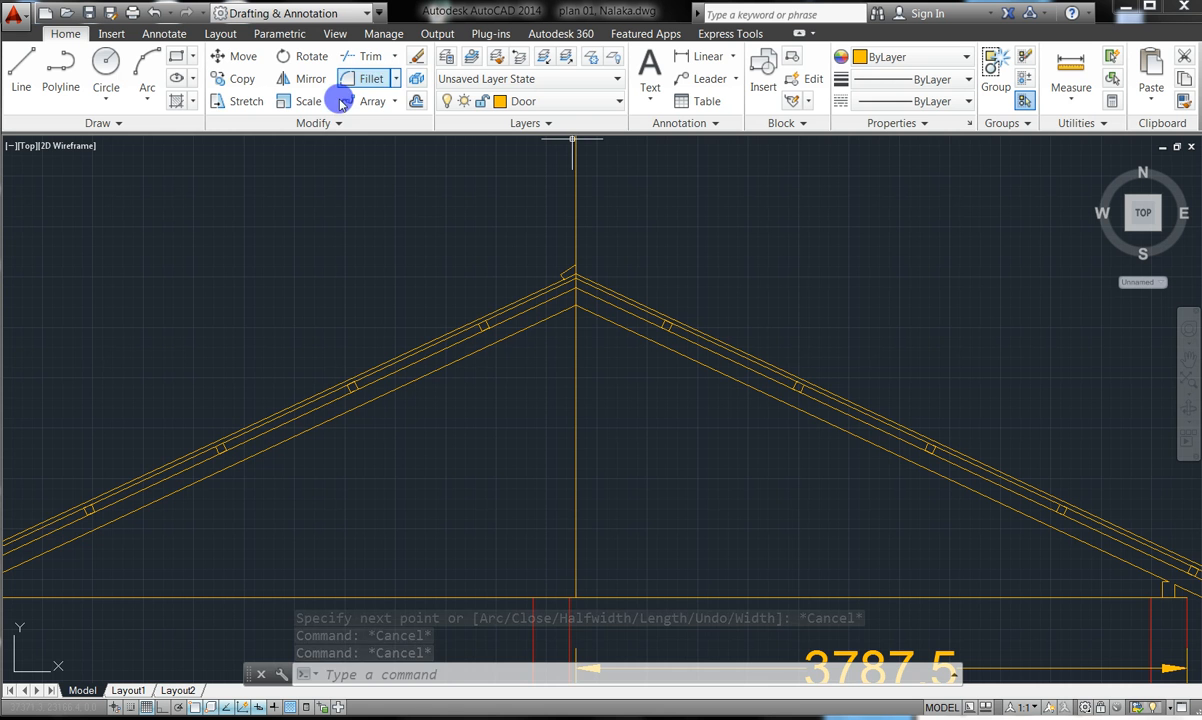
# - Mirror the left ridge-cap polyline across the vertical centre line, keeping the original half
pyautogui.click(289, 79)
pyautogui.scroll(4, 585, 271)
pyautogui.click(494, 269)
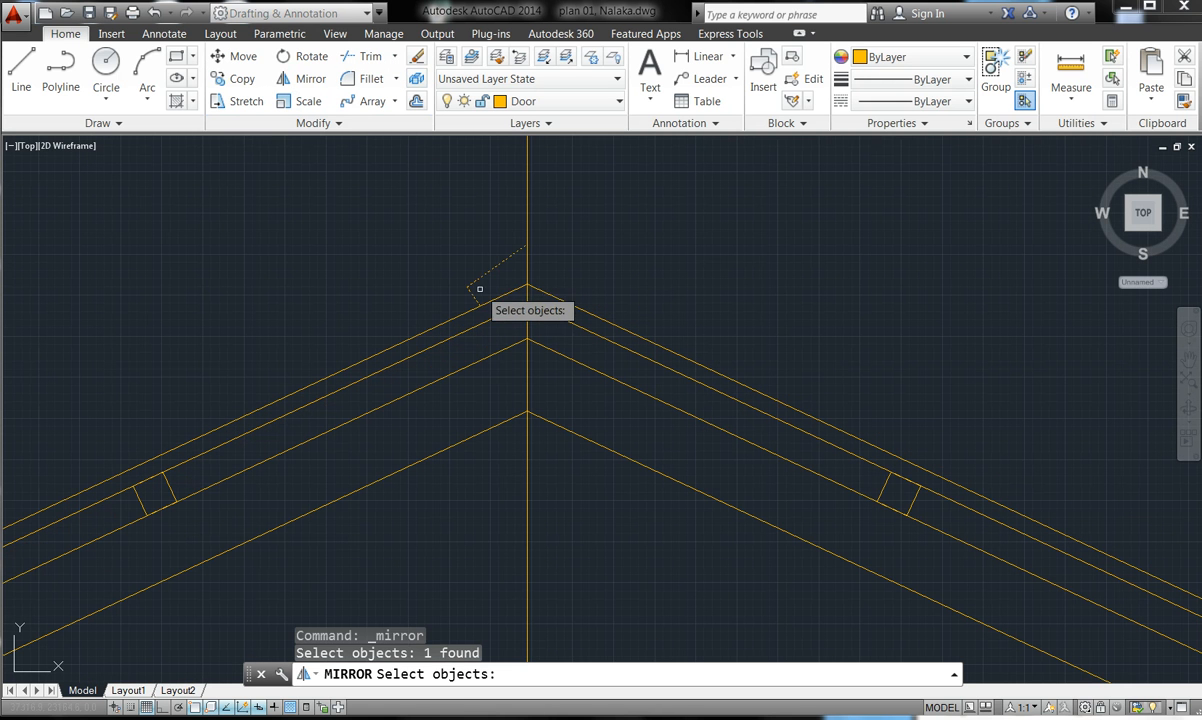
pyautogui.press('Return')
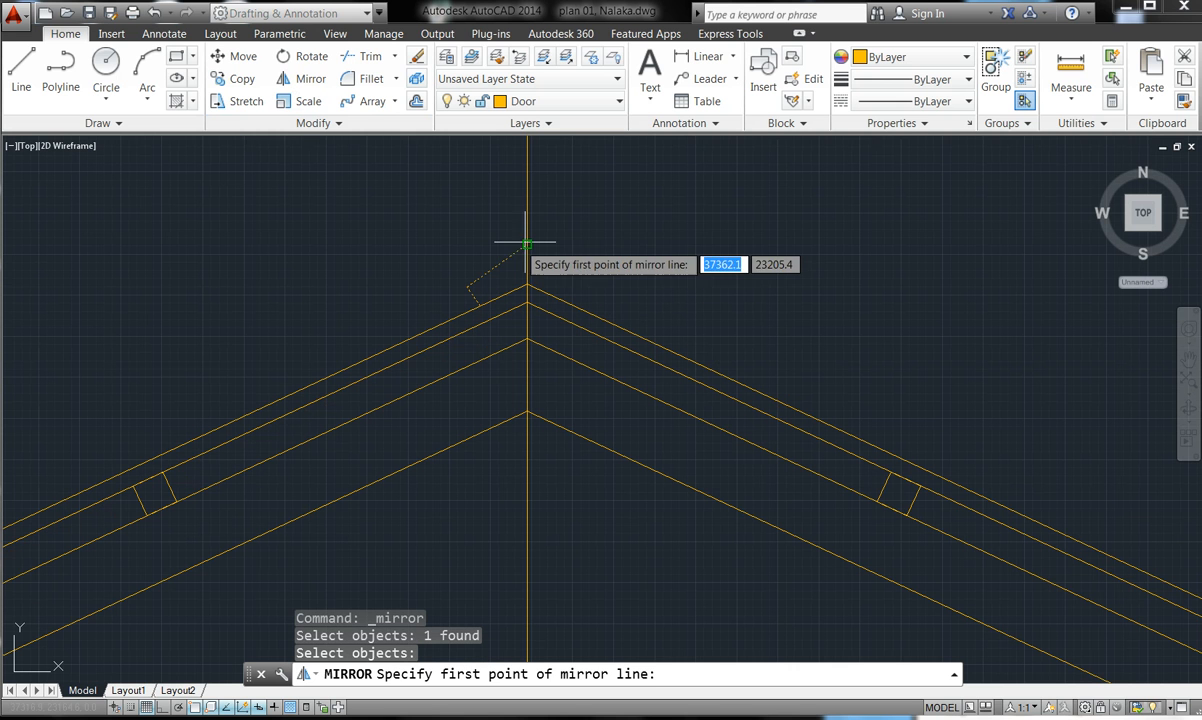
pyautogui.click(527, 244)
pyautogui.click(526, 284)
pyautogui.press('Return')
pyautogui.scroll(-2, 528, 269)
pyautogui.scroll(-4, 650, 215)
pyautogui.scroll(2, 607, 211)
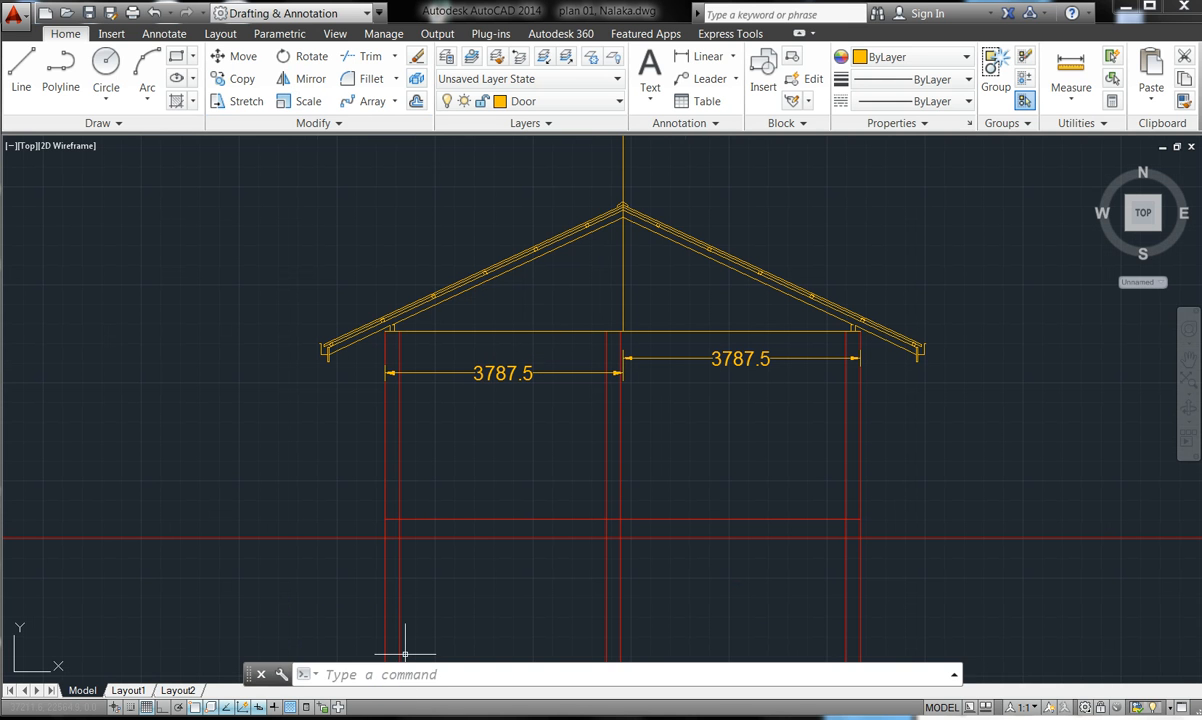
# - Zoom in toward the ridge apex and begin another polyline
pyautogui.moveTo(374, 719)
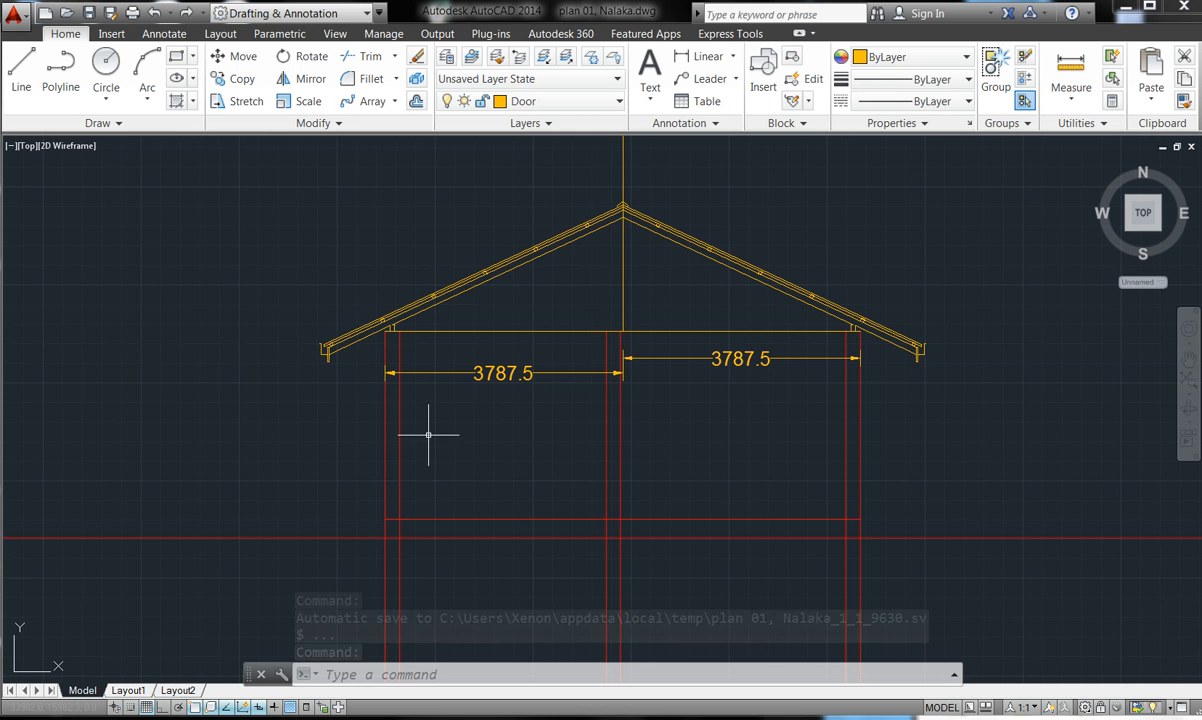
pyautogui.scroll(5, 624, 203)
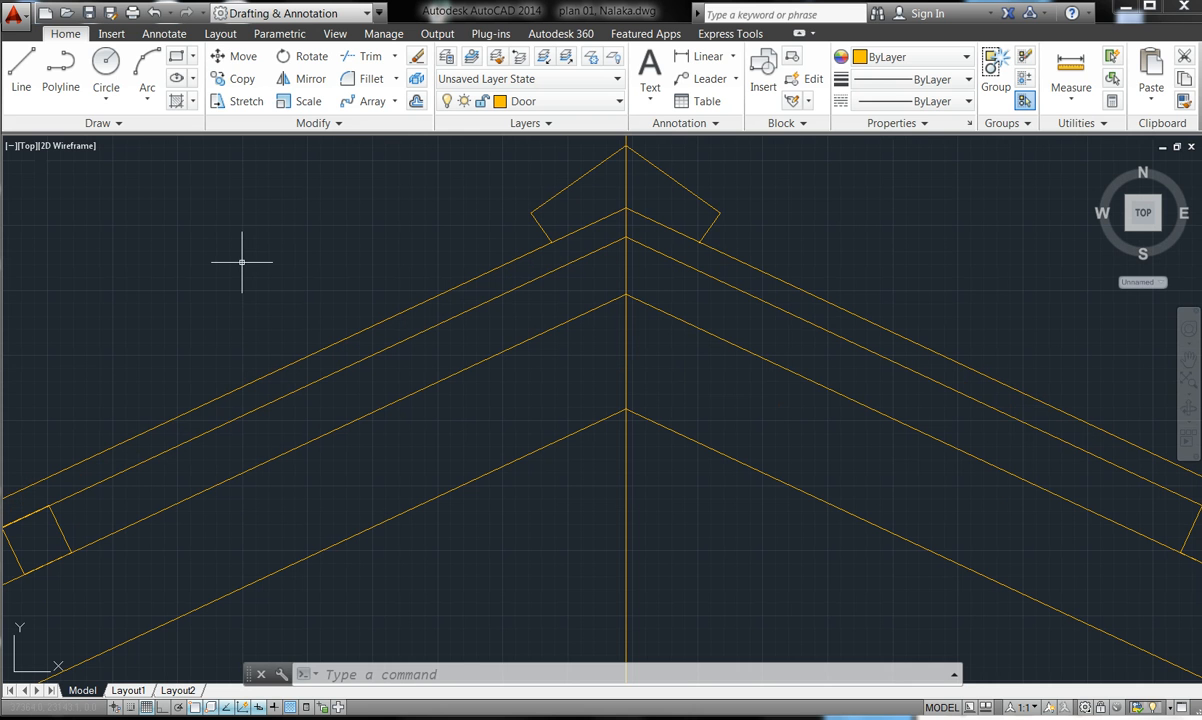
pyautogui.click(60, 72)
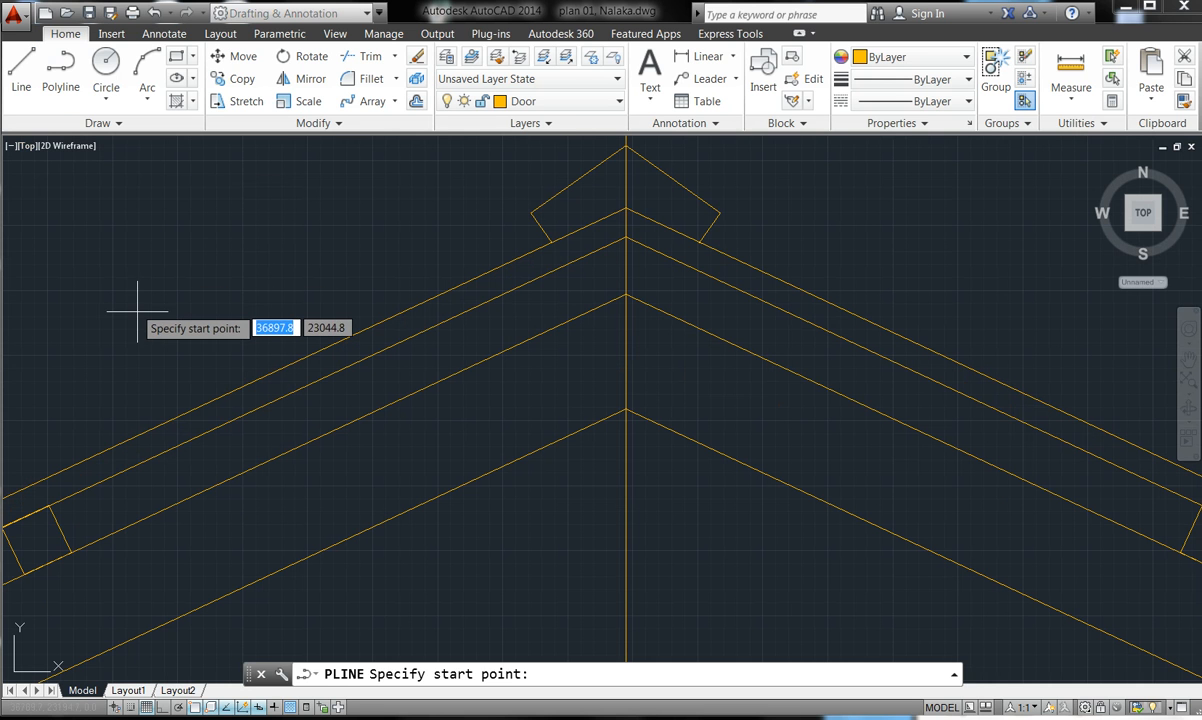
# - With Ortho on, draw a closed 50 by 150 upright rectangular outline left of the apex
pyautogui.click(163, 707)
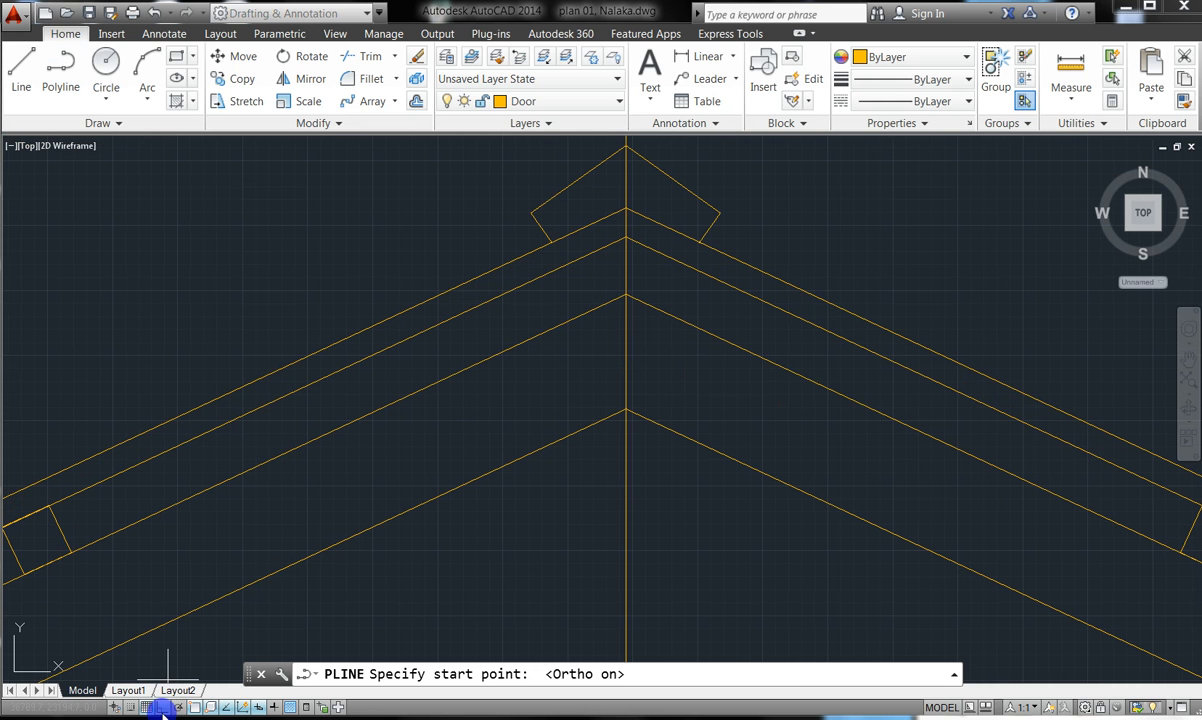
pyautogui.click(153, 311)
pyautogui.write('50')
pyautogui.press('Return')
pyautogui.write('150')
pyautogui.press('Return')
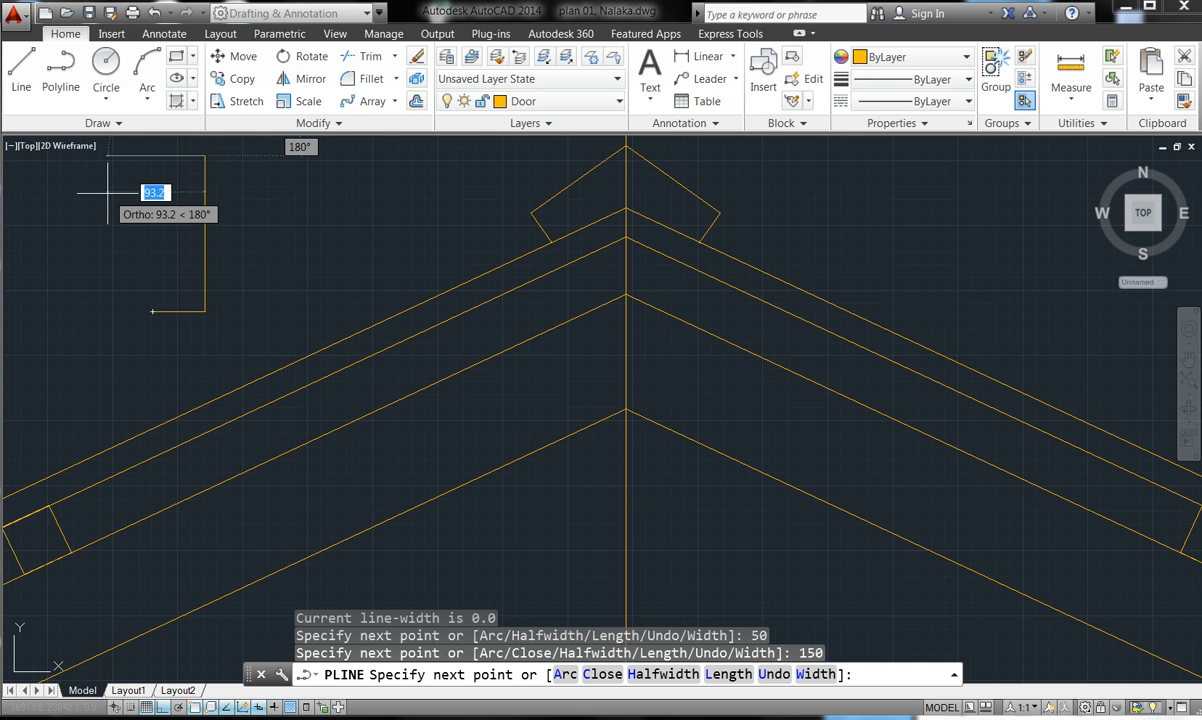
pyautogui.write('50')
pyautogui.press('Return')
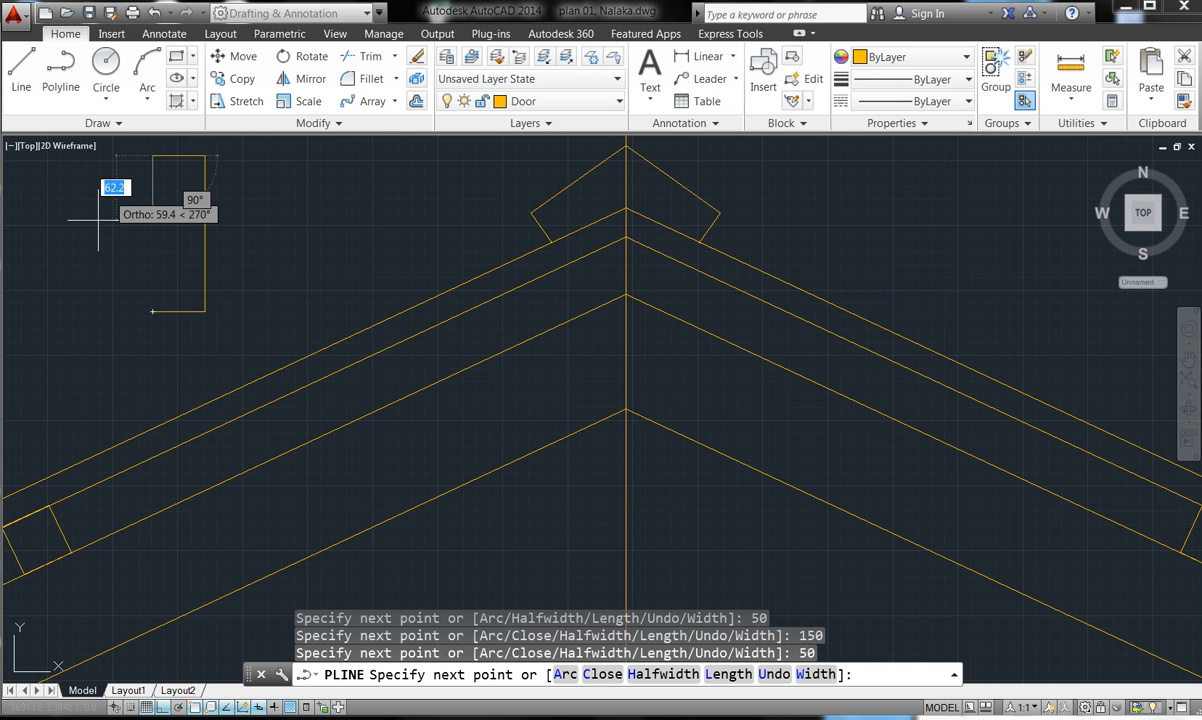
pyautogui.click(152, 311)
pyautogui.press('Escape')
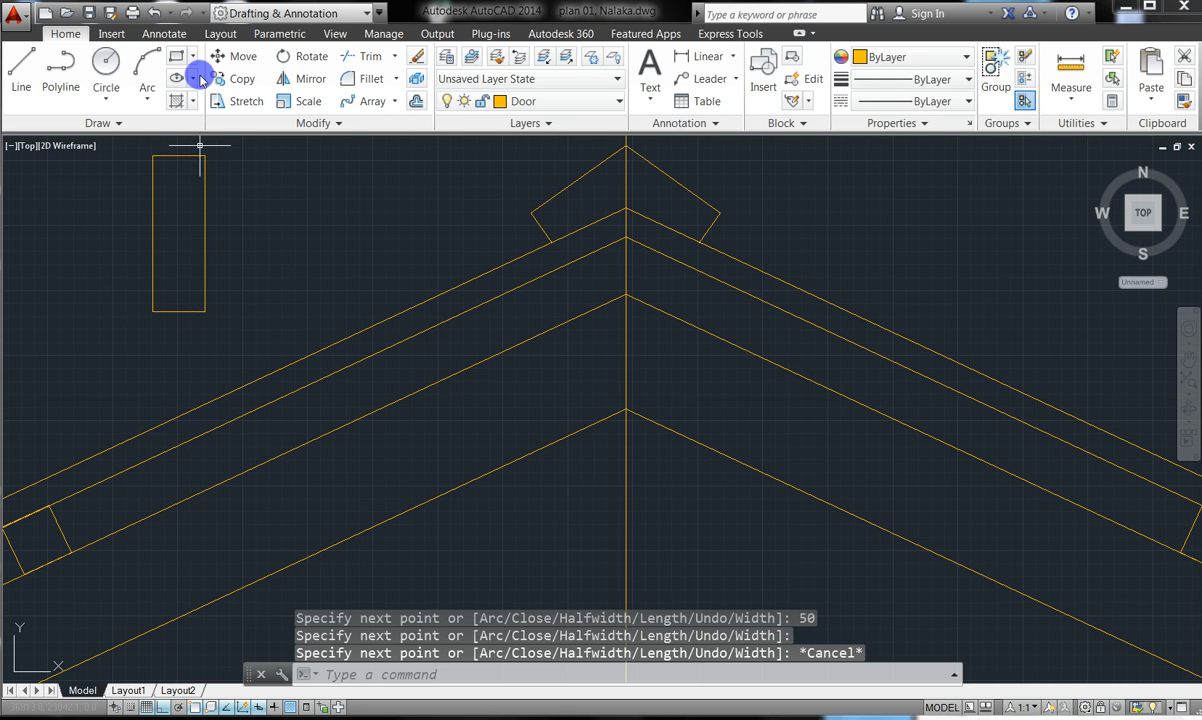
# - Move the tall rectangle, window-selecting it and using its bottom midpoint as base point
pyautogui.click(237, 56)
pyautogui.click(256, 272)
pyautogui.click(153, 219)
pyautogui.press('Return')
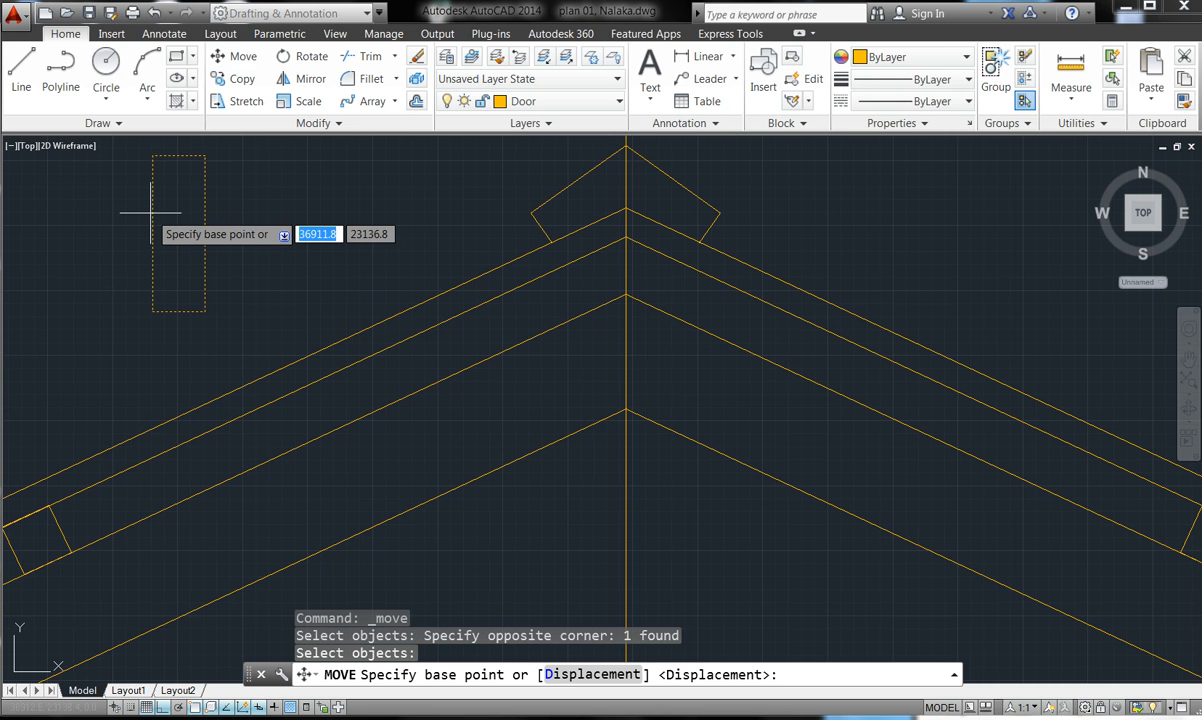
pyautogui.click(179, 311)
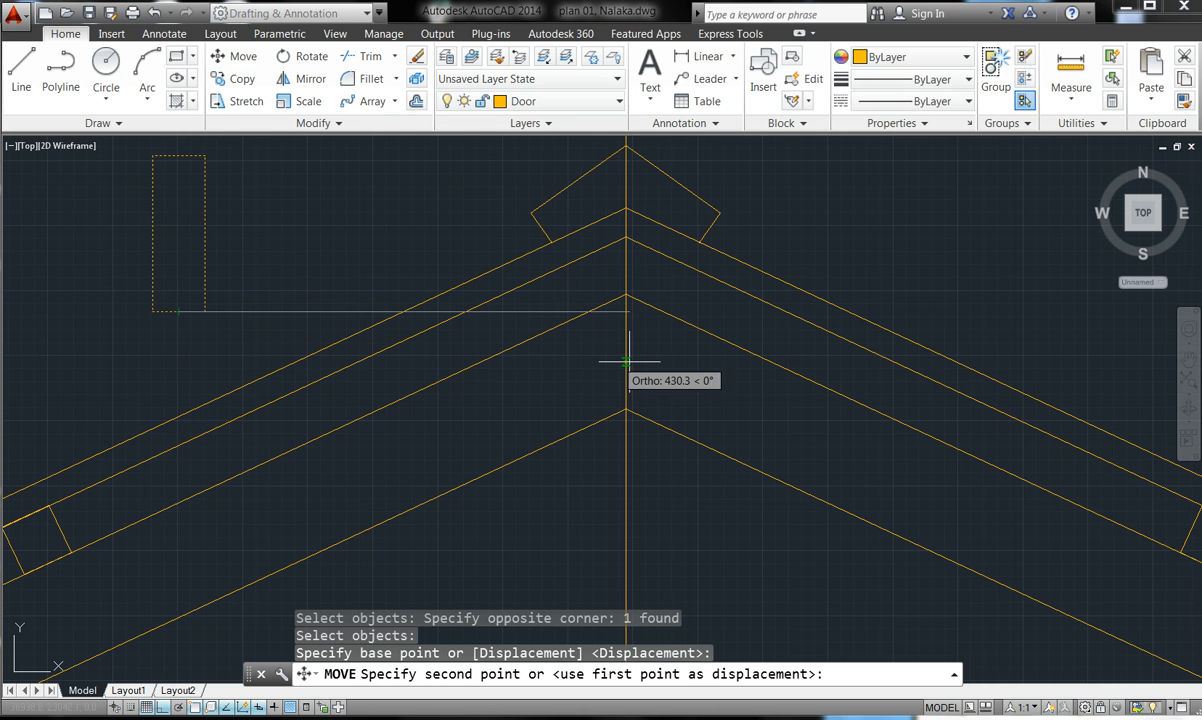
# - With Ortho off, drop the rectangle onto the centre line just below the apex
pyautogui.click(163, 707)
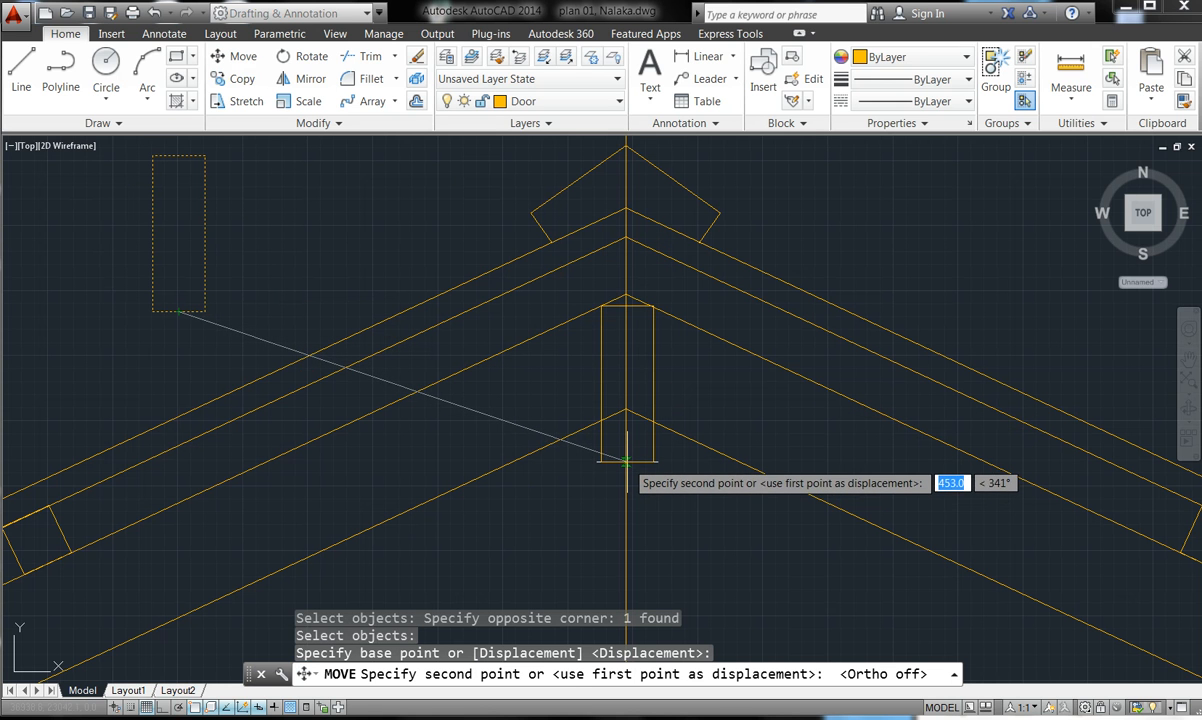
pyautogui.scroll(3, 626, 462)
pyautogui.scroll(-5, 625, 491)
pyautogui.scroll(3, 621, 575)
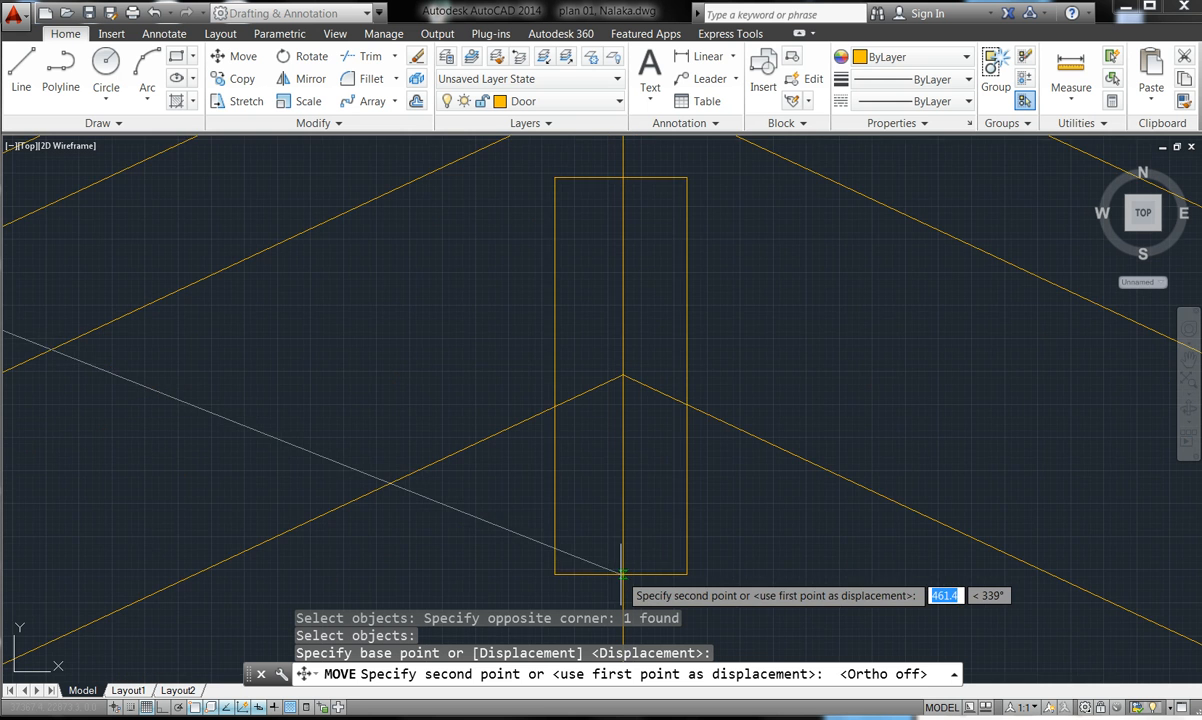
pyautogui.scroll(-2, 622, 556)
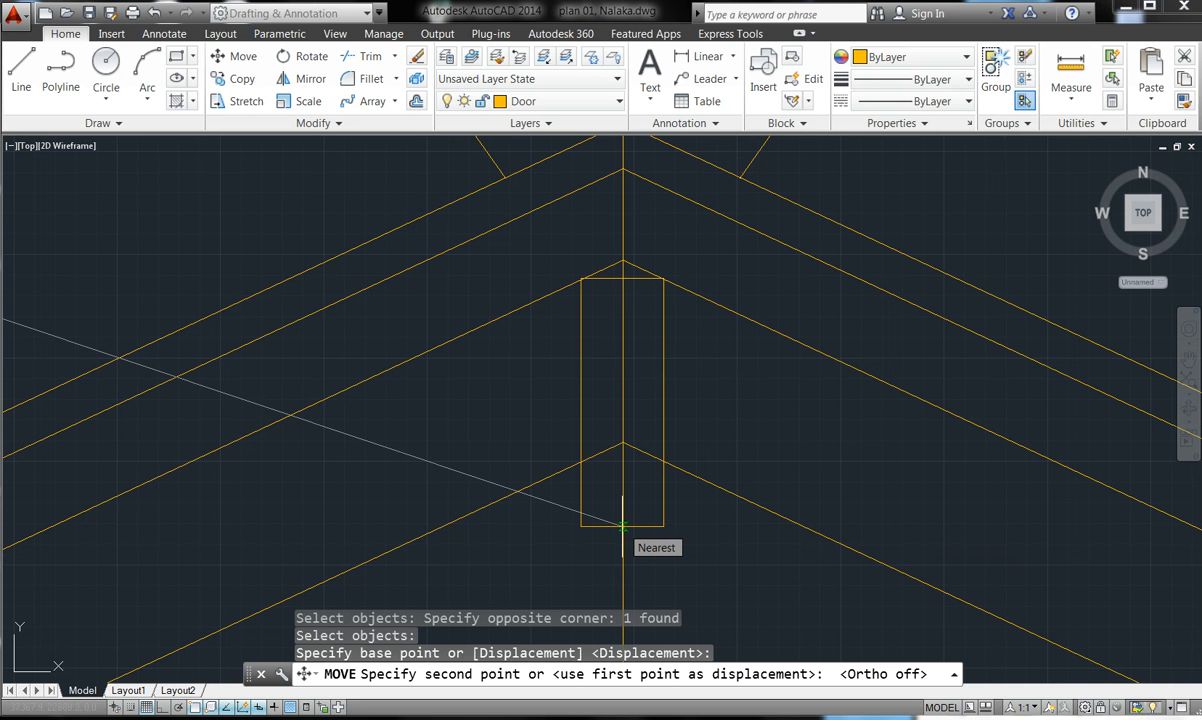
pyautogui.click(622, 526)
pyautogui.press('Escape')
pyautogui.press('Escape')
pyautogui.press('Escape')
pyautogui.scroll(-6, 617, 496)
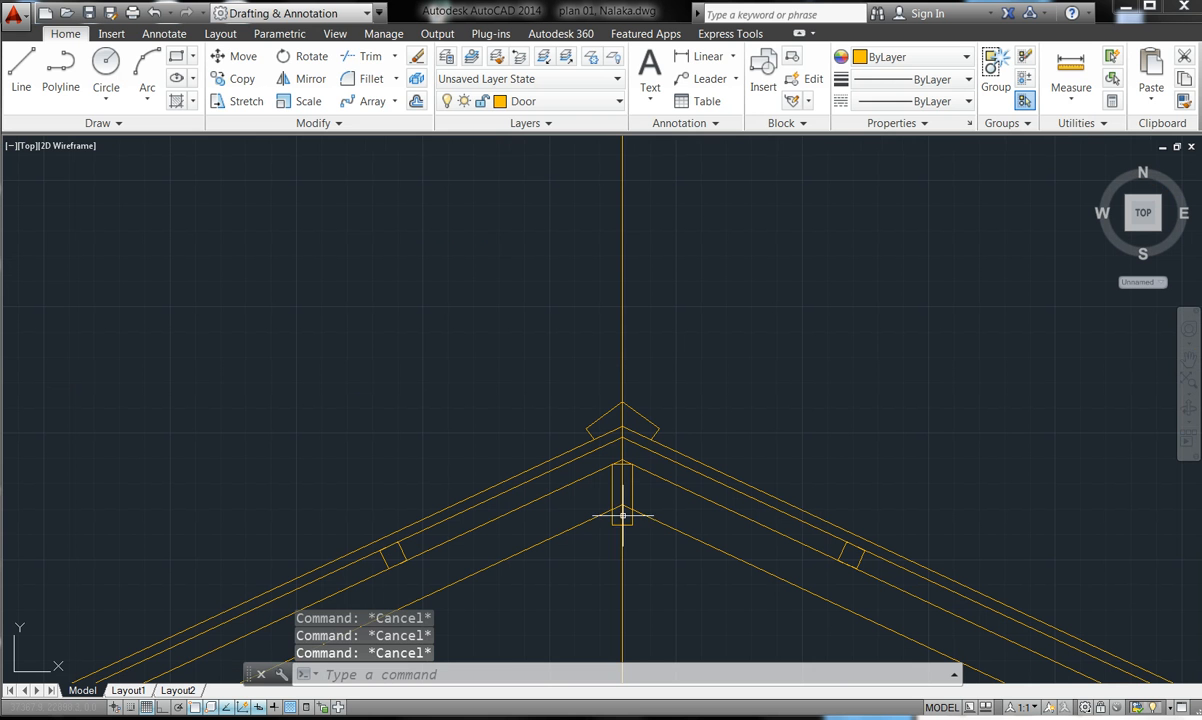
# - Trim the rafter line crossing inside the king post, using all objects as cutting edges
pyautogui.rightClick(465, 298)
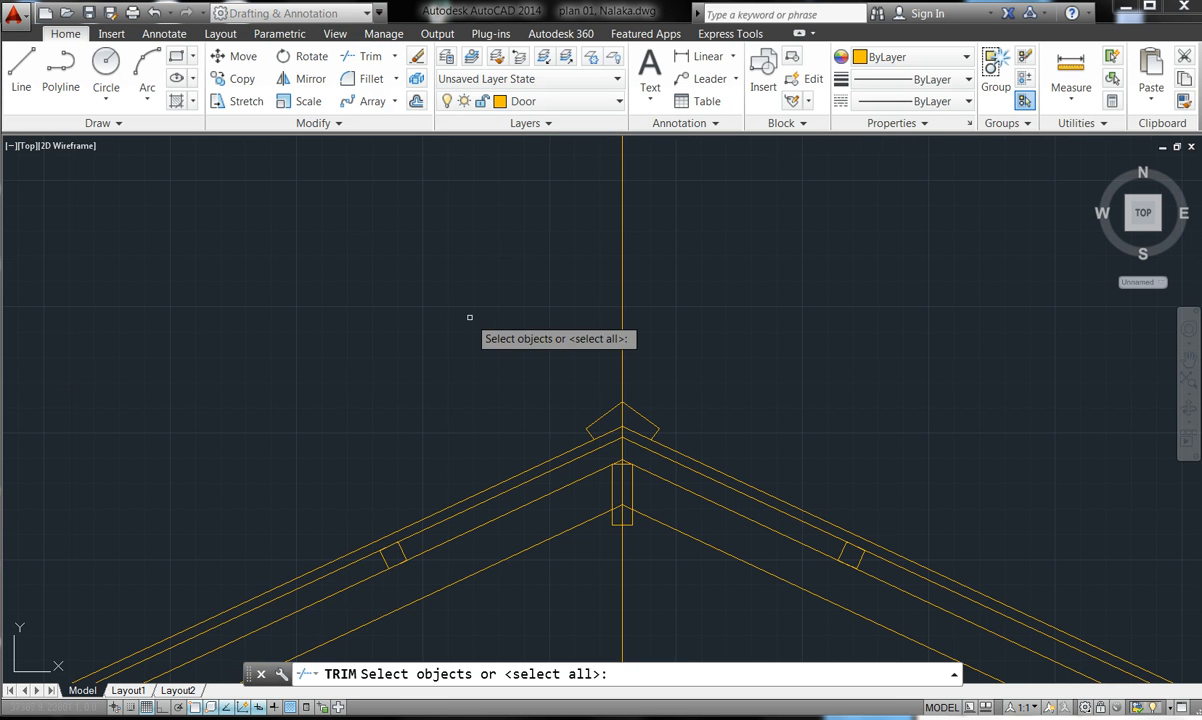
pyautogui.scroll(4, 667, 500)
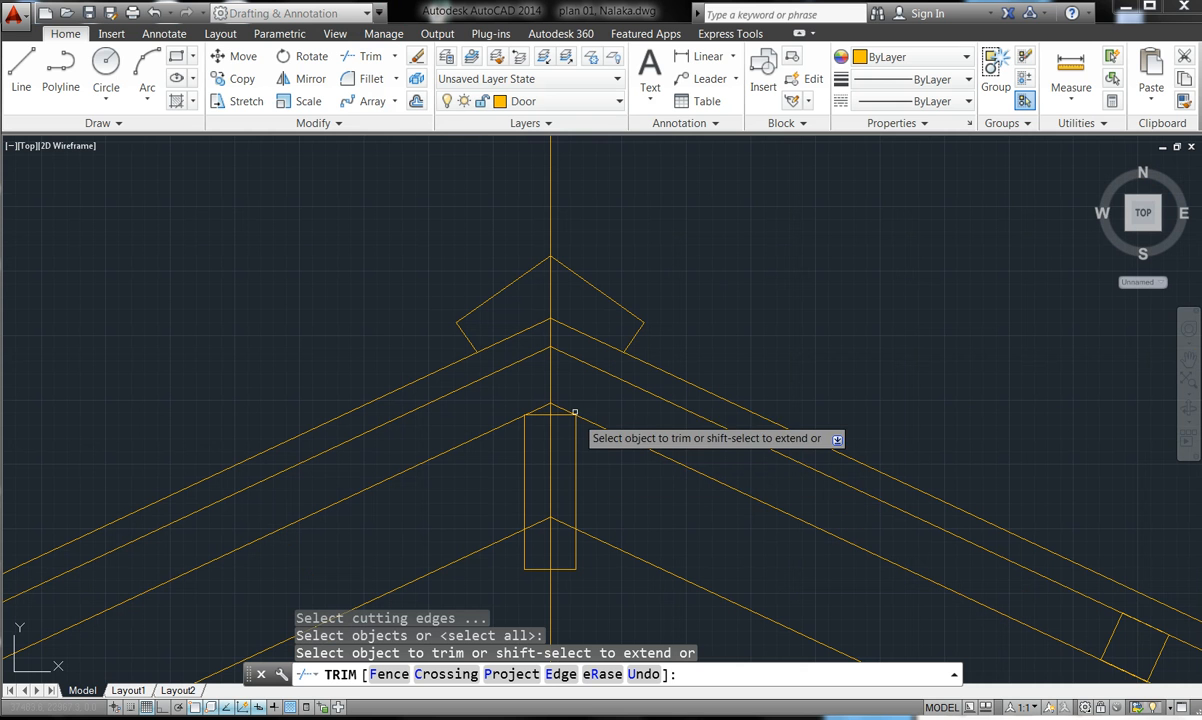
pyautogui.click(537, 411)
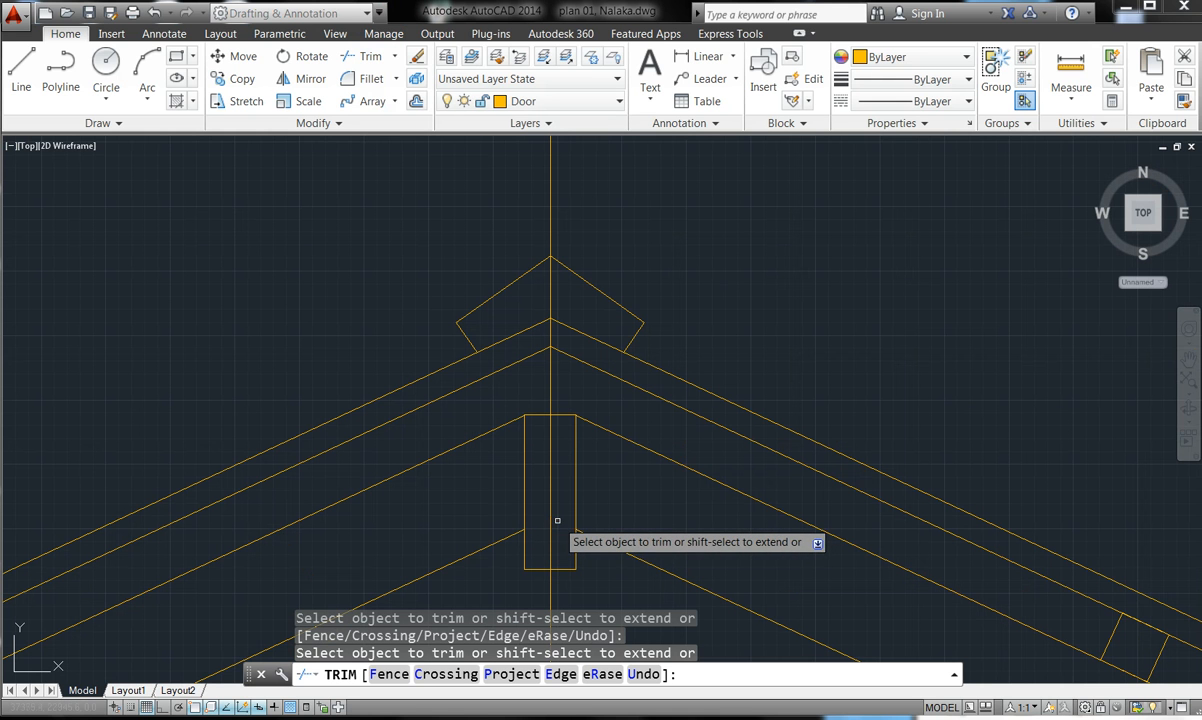
pyautogui.press('Escape')
pyautogui.press('Escape')
pyautogui.press('Escape')
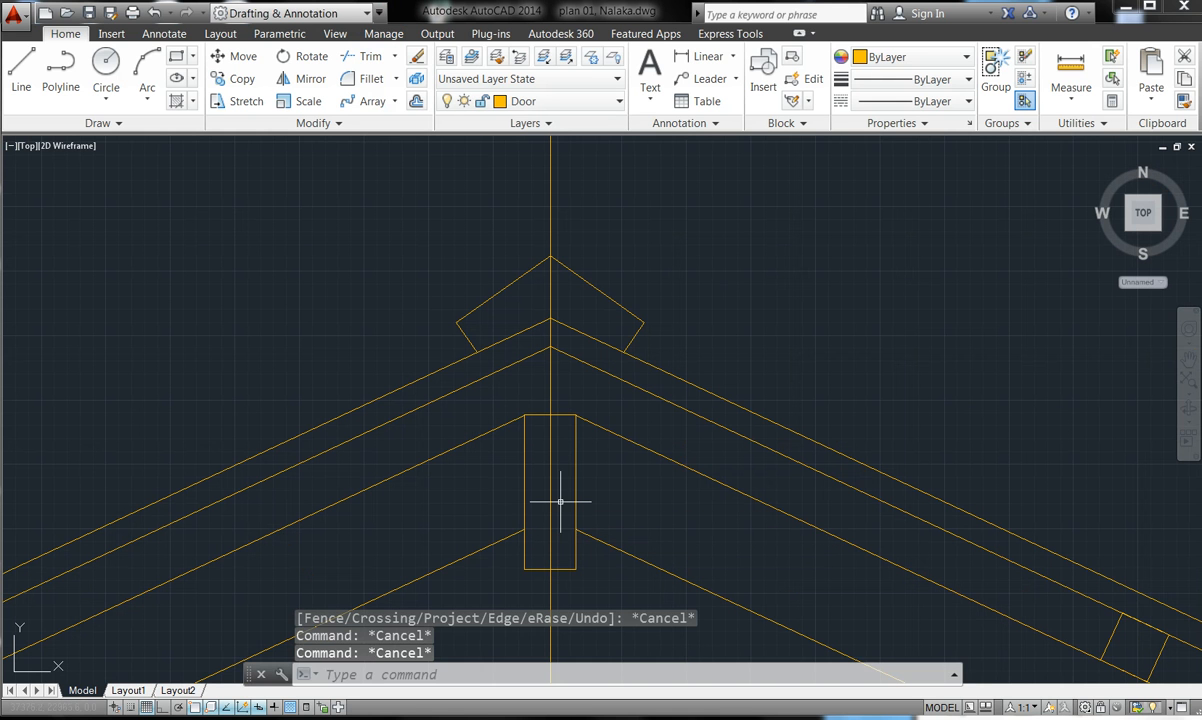
pyautogui.press('Escape')
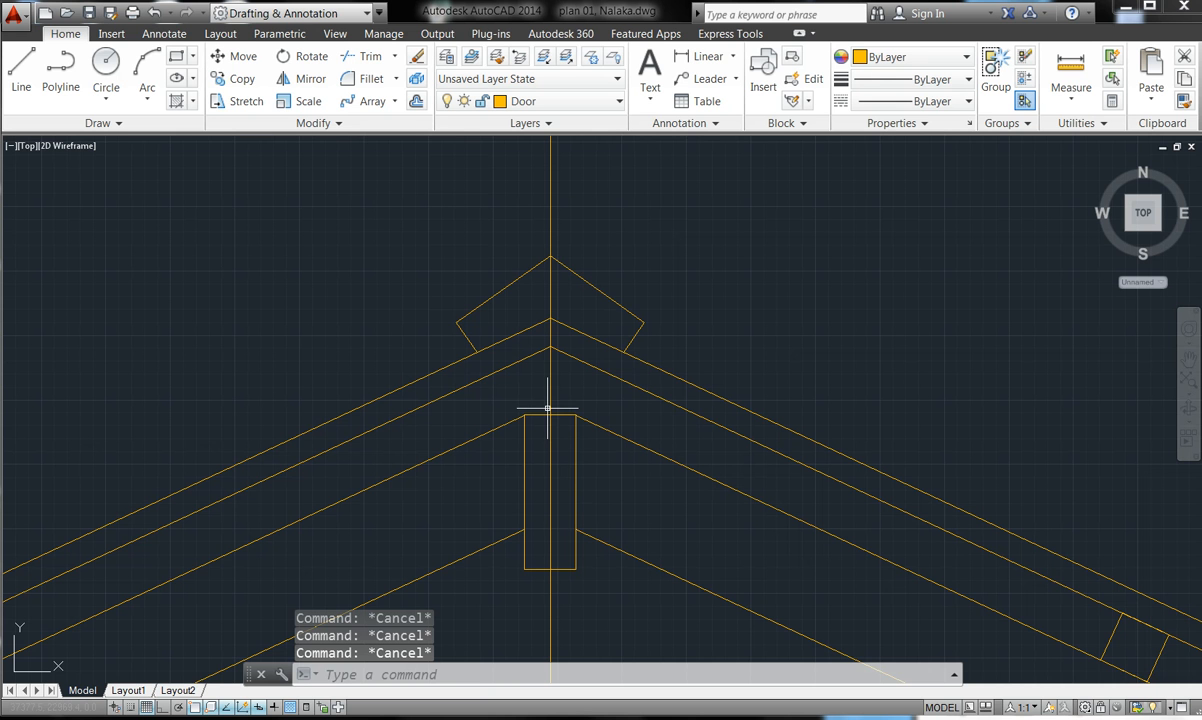
pyautogui.scroll(-5, 610, 240)
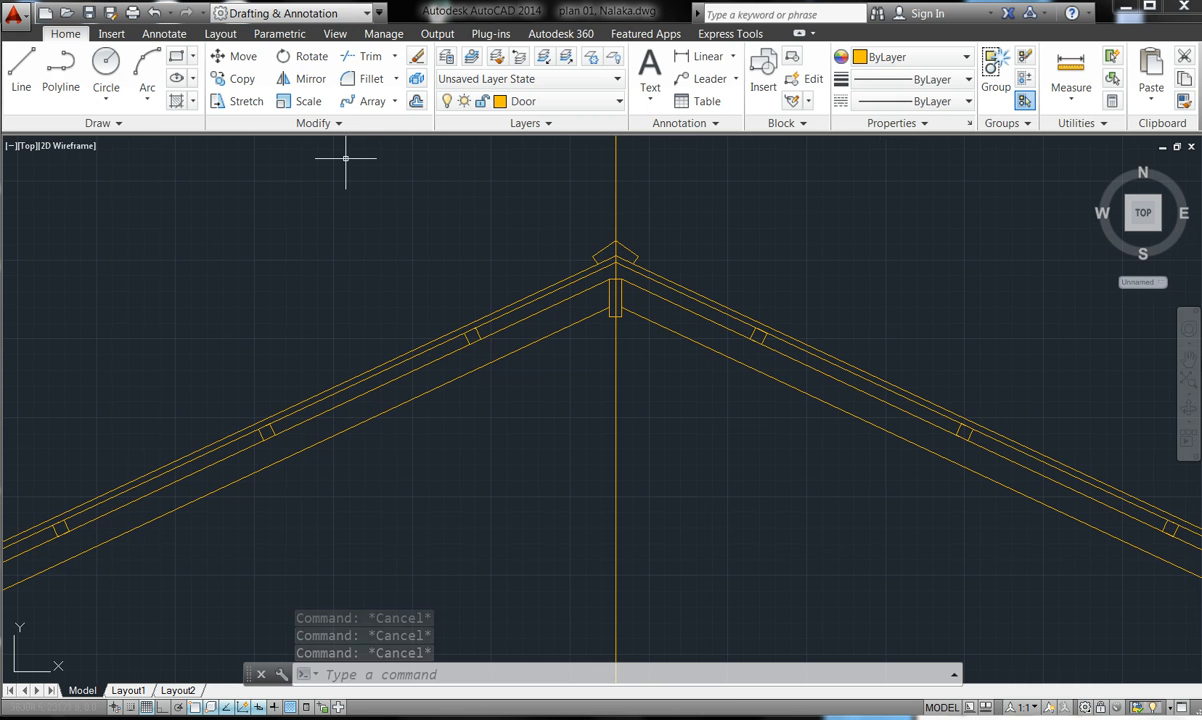
pyautogui.click(60, 72)
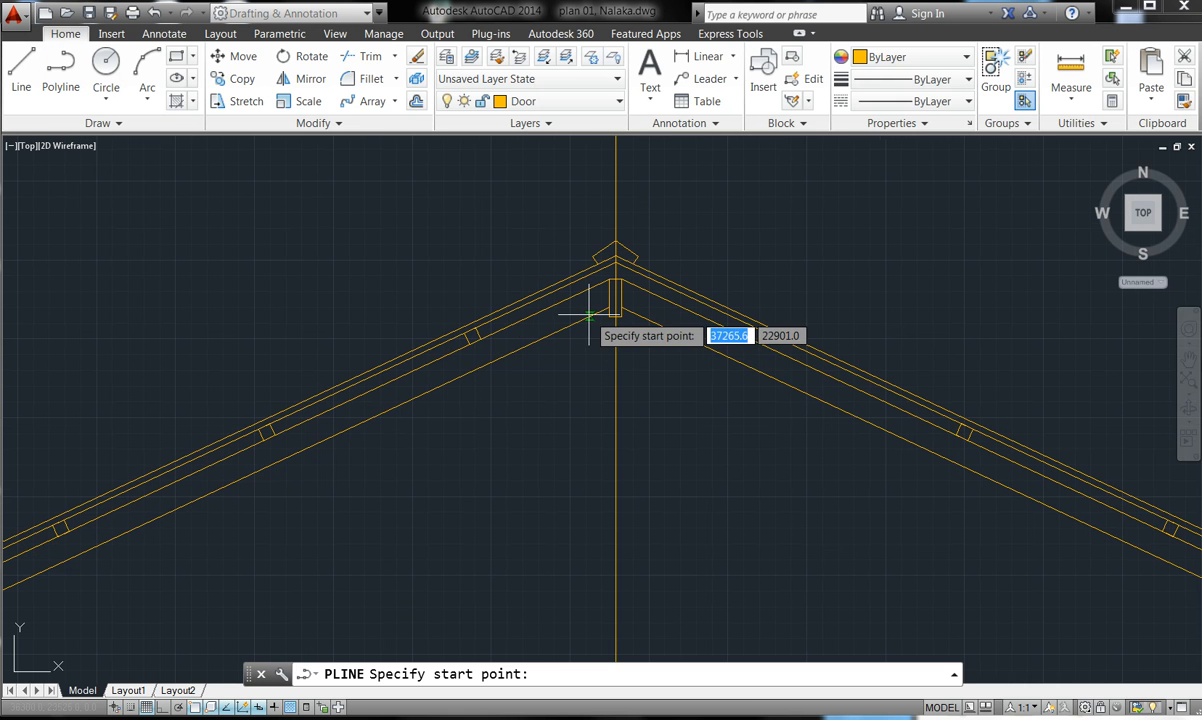
pyautogui.scroll(5, 605, 322)
pyautogui.scroll(3, 770, 312)
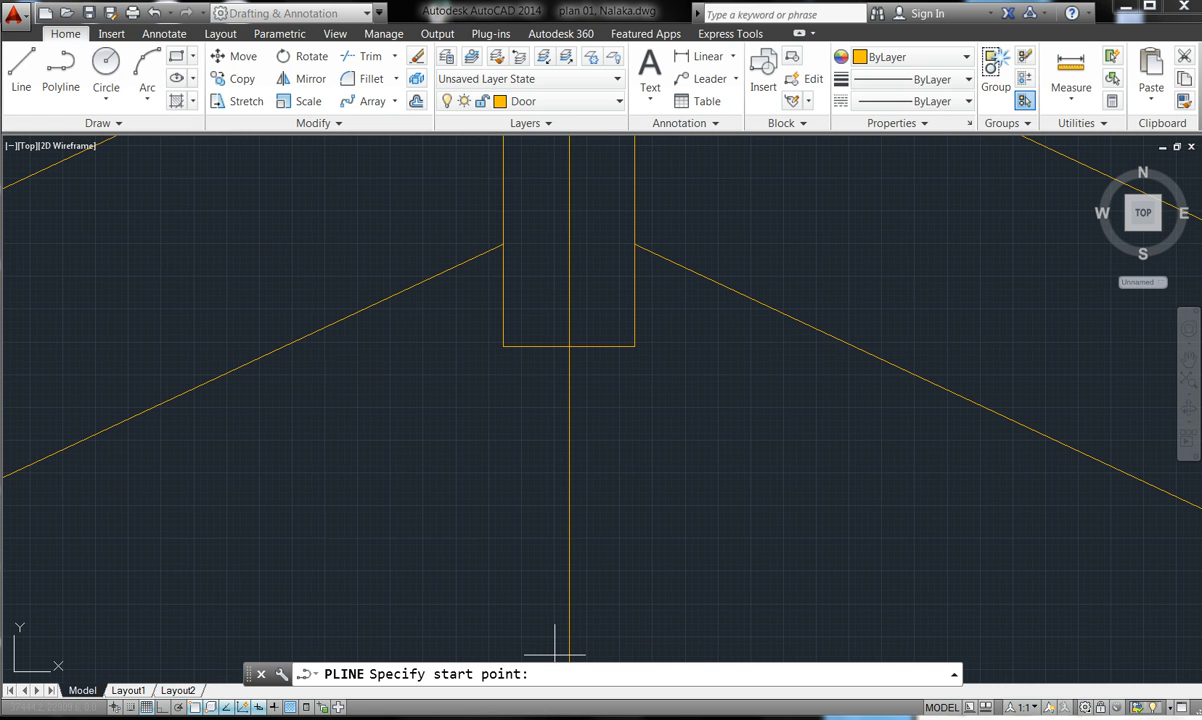
pyautogui.moveTo(374, 719)
pyautogui.click(389, 692)
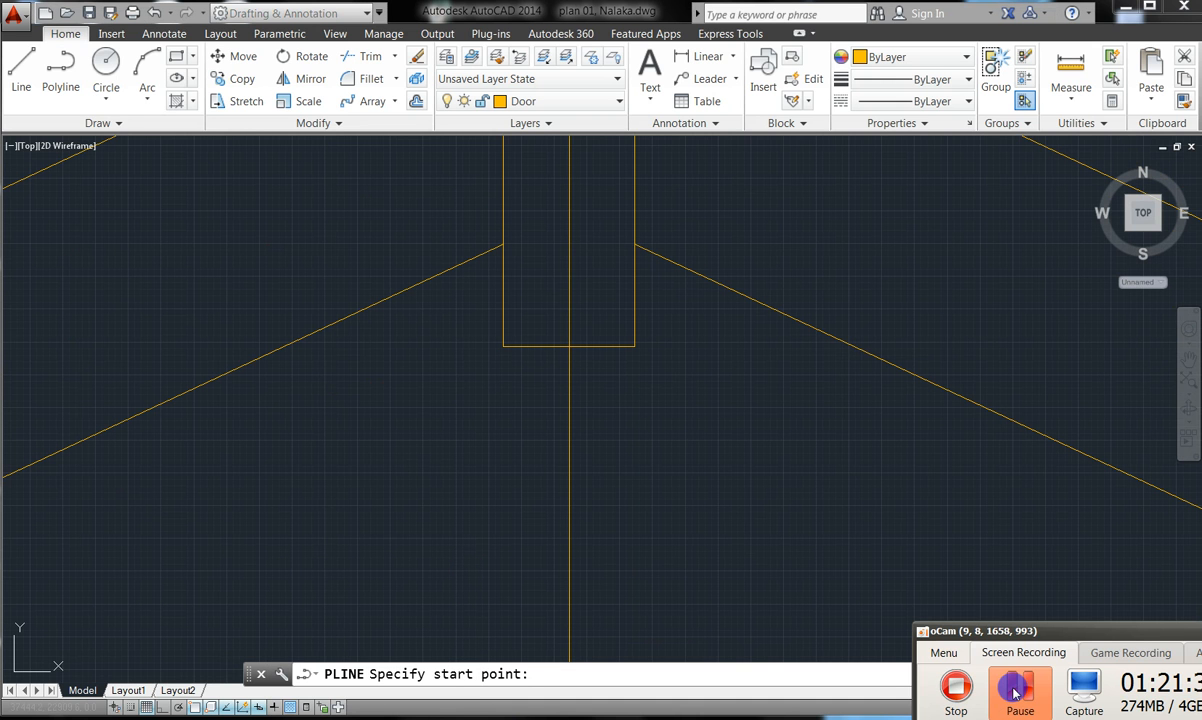
pyautogui.click(1014, 690)
pyautogui.click(1014, 690)
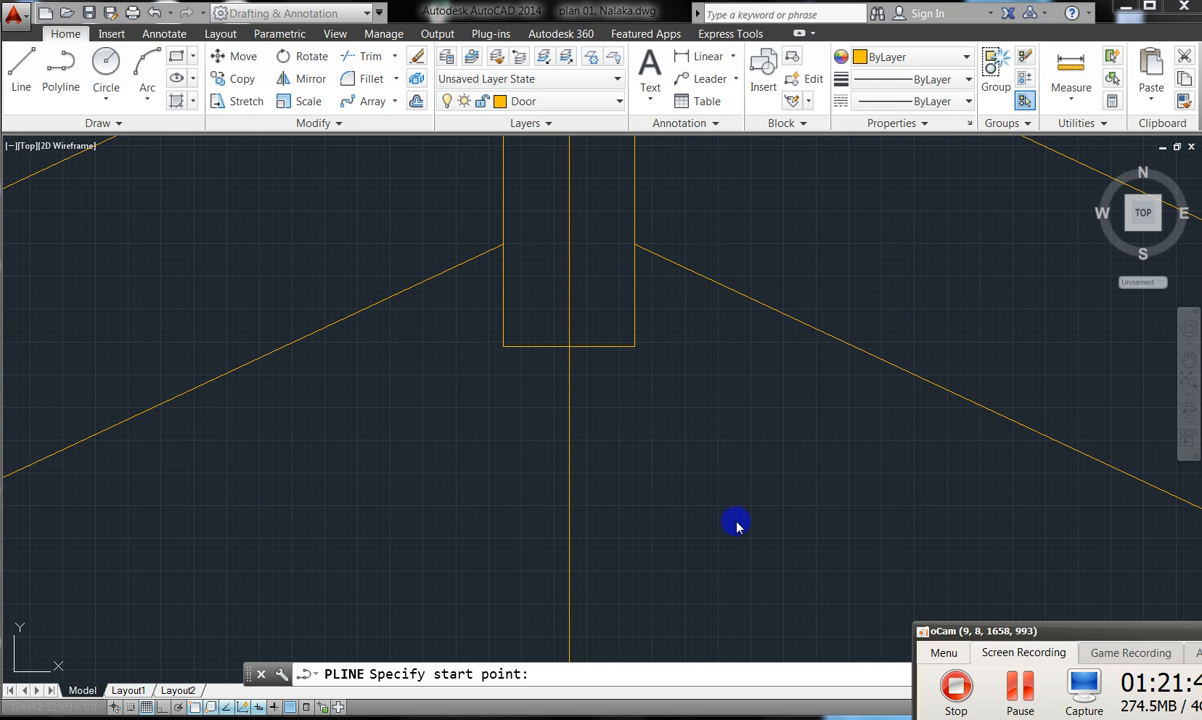
pyautogui.scroll(-5, 738, 490)
pyautogui.scroll(-3, 688, 330)
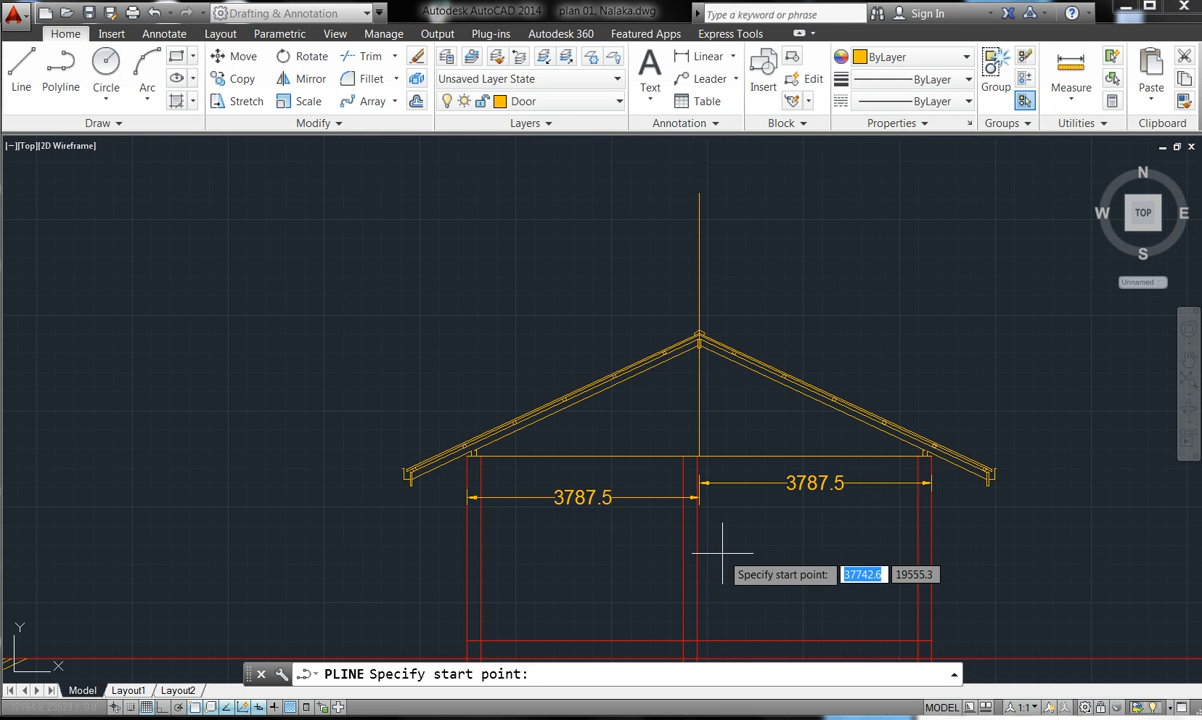
pyautogui.click(530, 670)
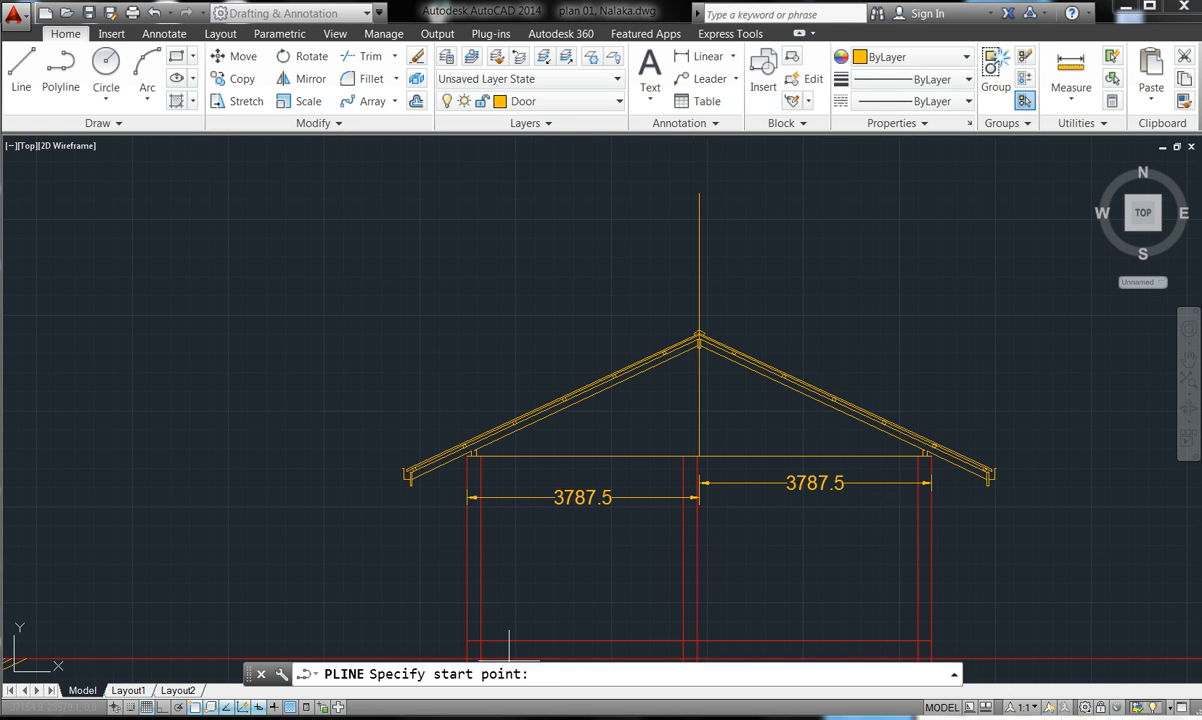
pyautogui.click(374, 719)
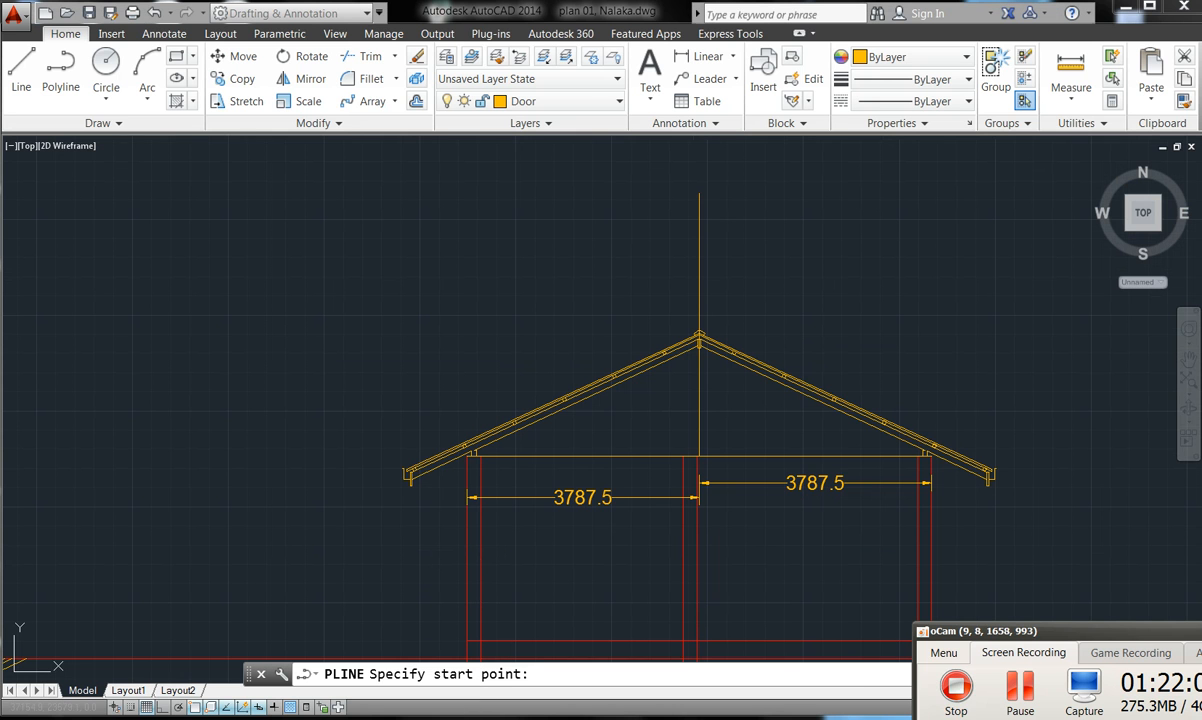